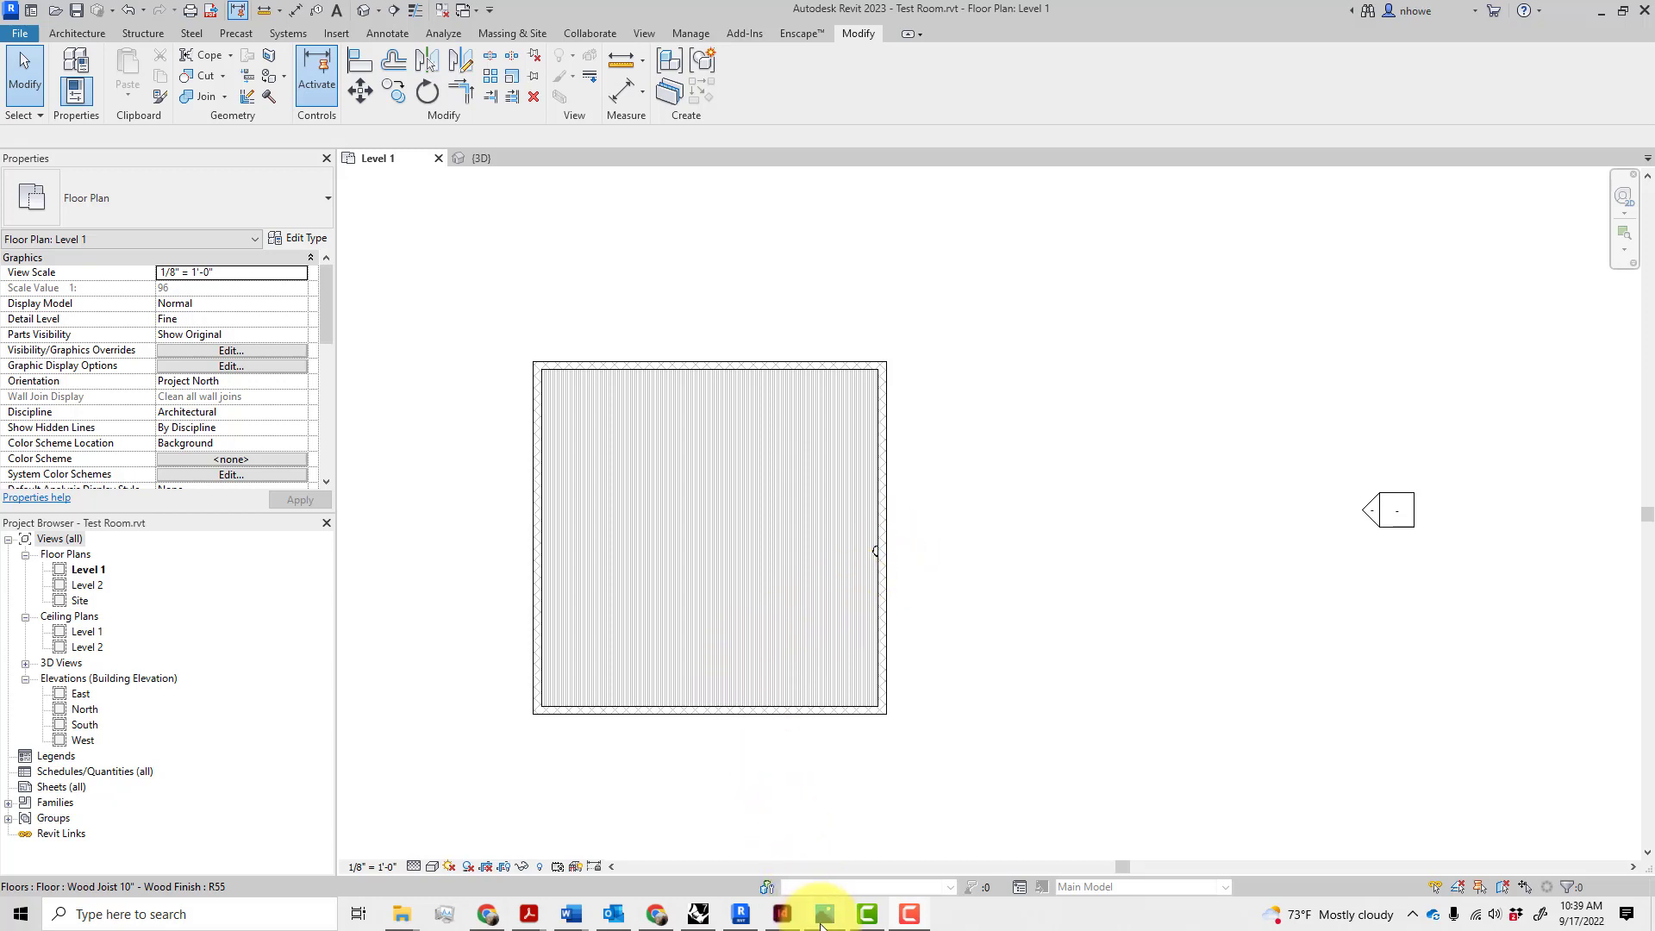
- Bring up the SconceReferenceMaterial.jpg photo, and in Rhino create a new model from the Small Objects - Inches template
left_click(825, 914)
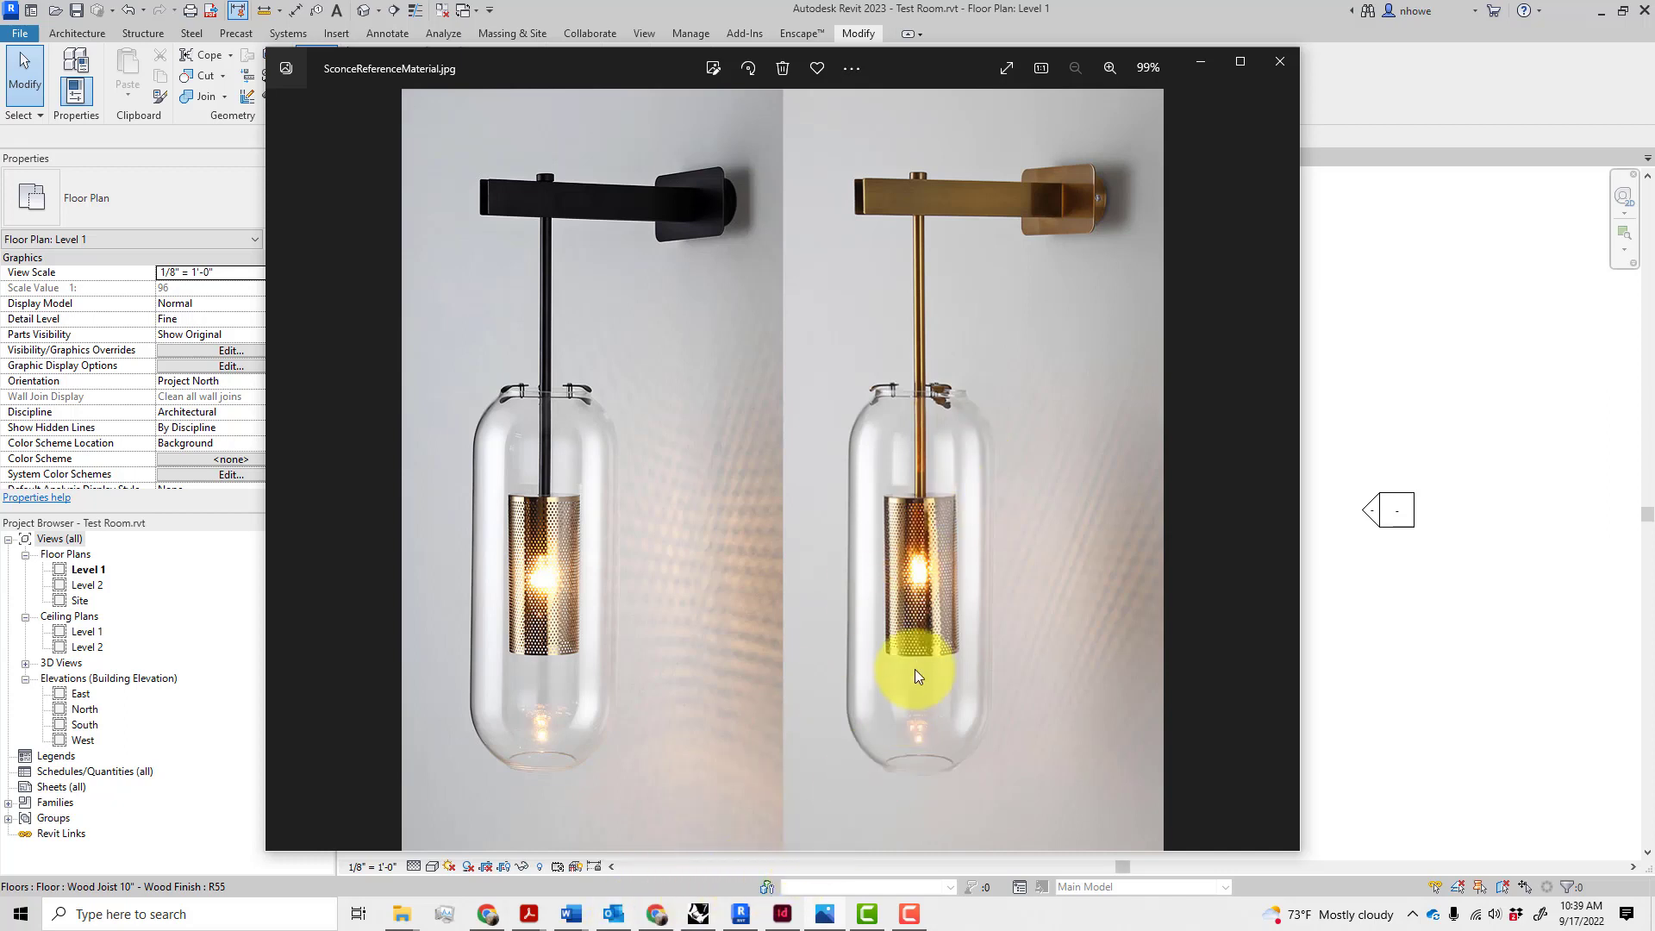
mouse_move(700, 923)
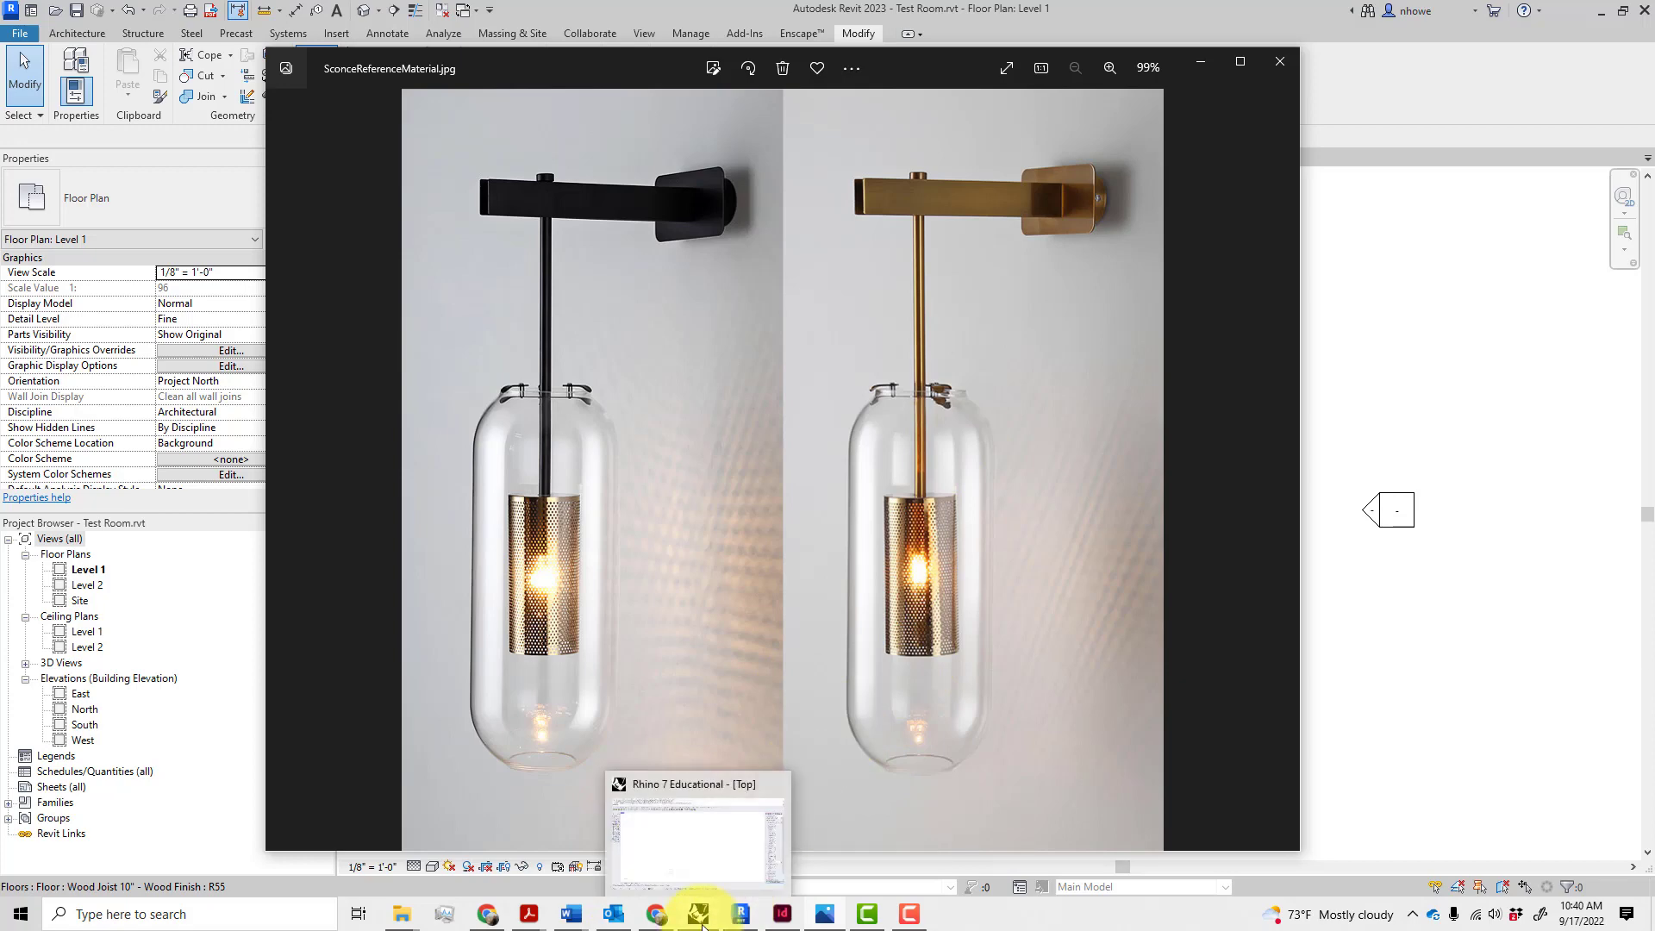
left_click(702, 922)
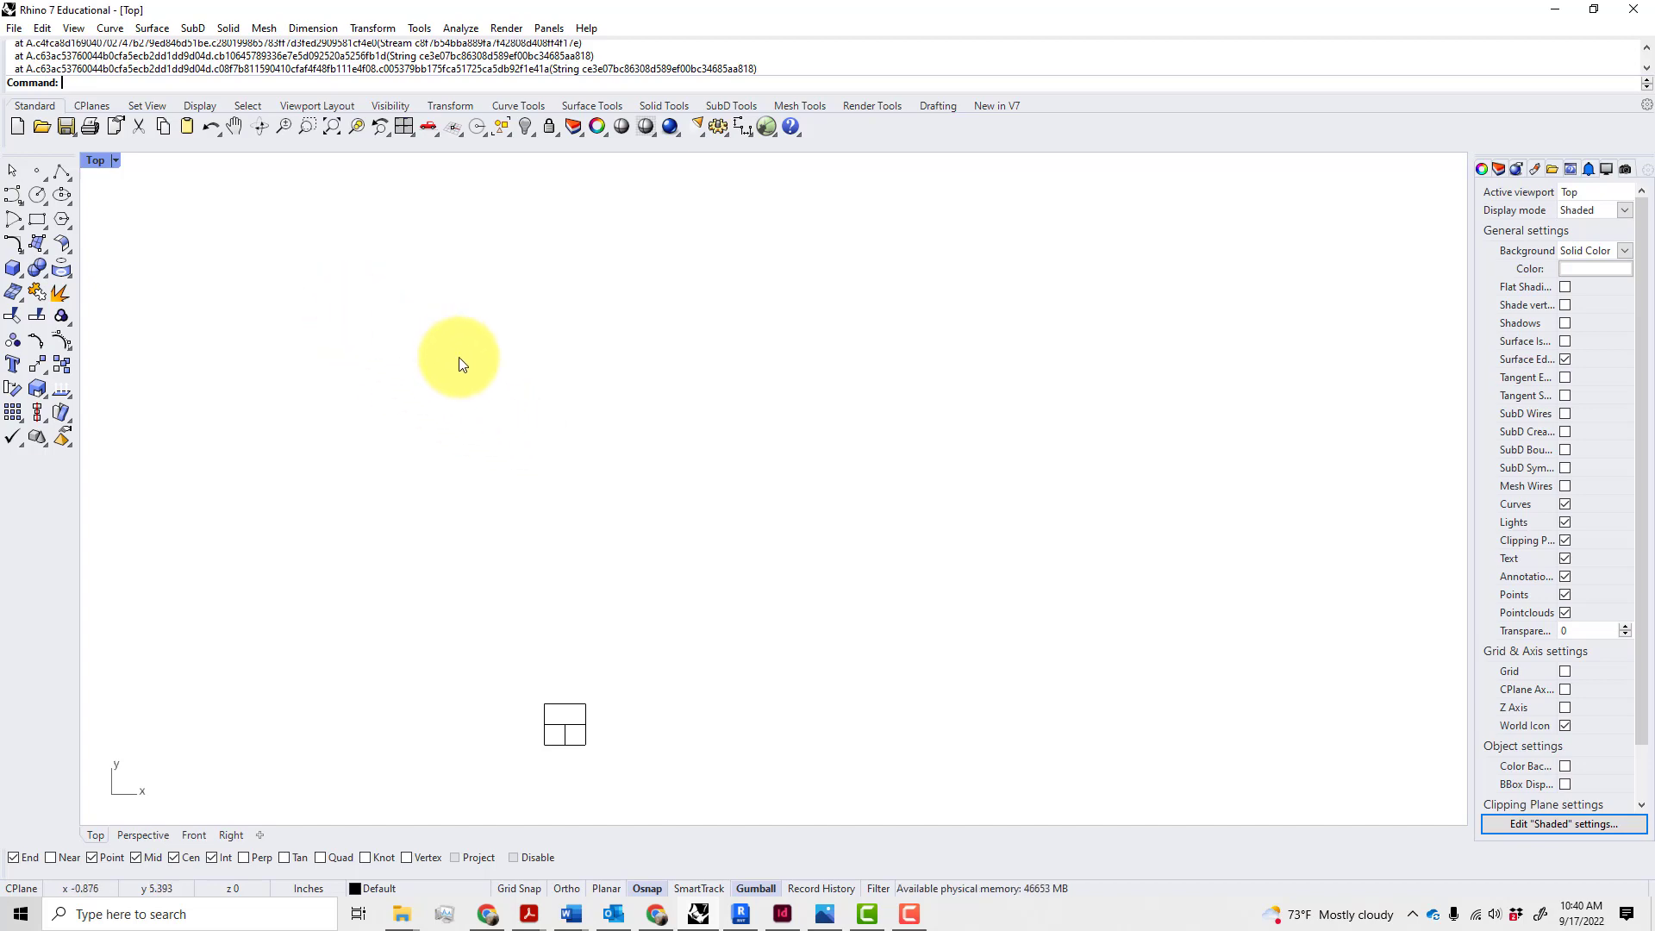
left_click(14, 31)
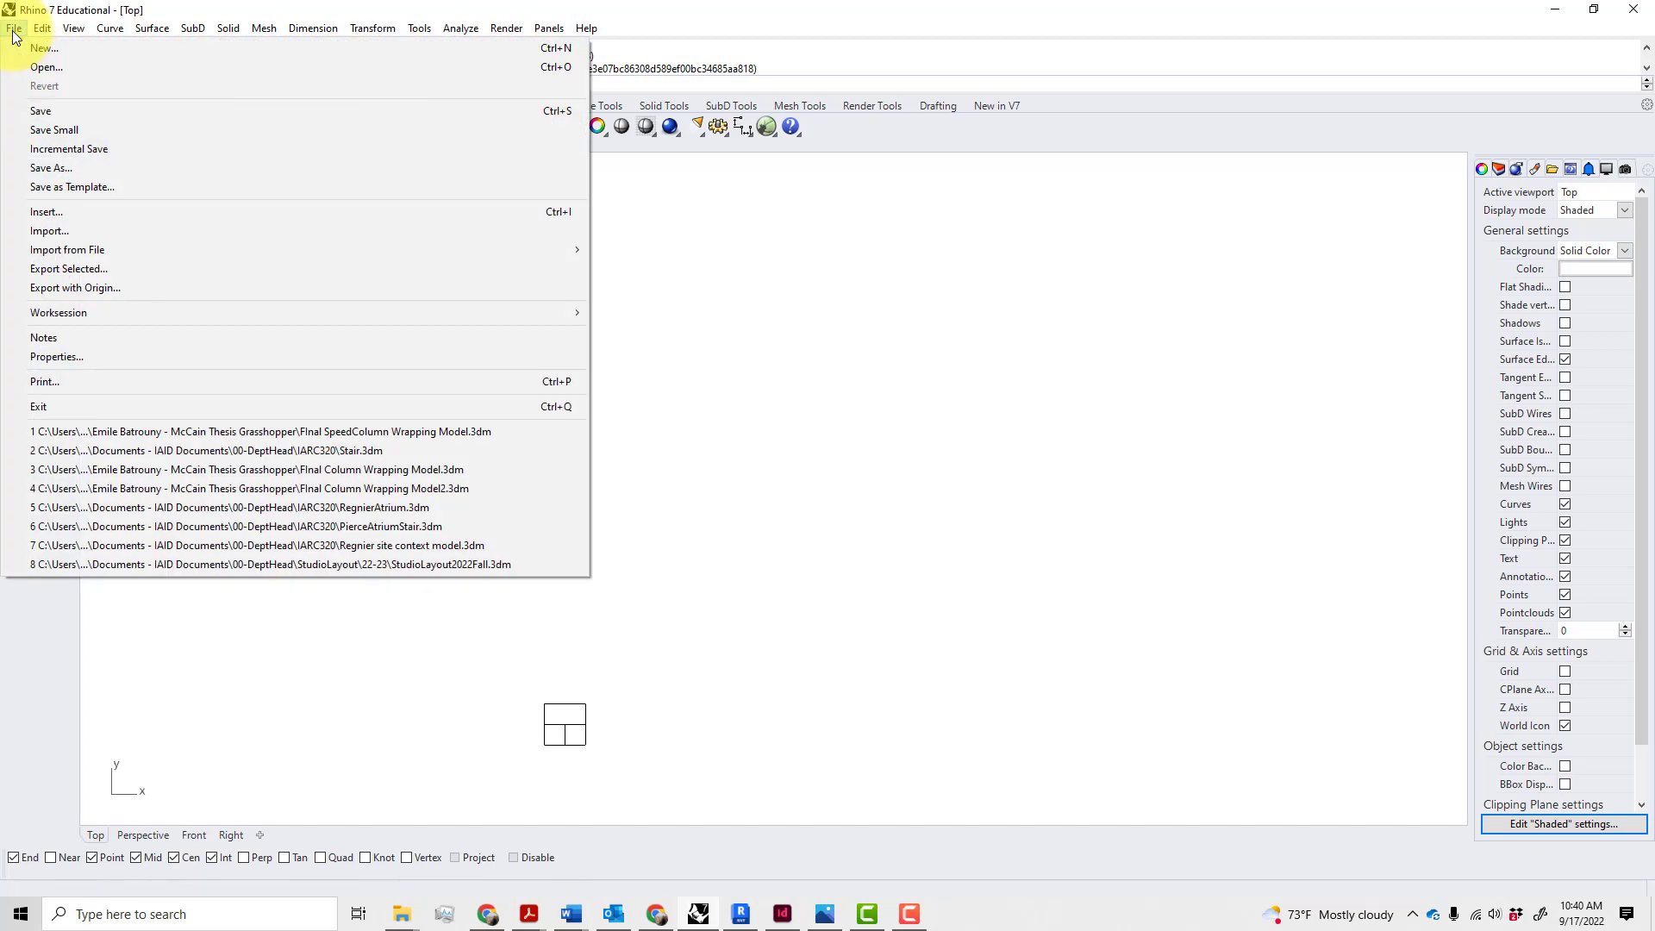
left_click(95, 48)
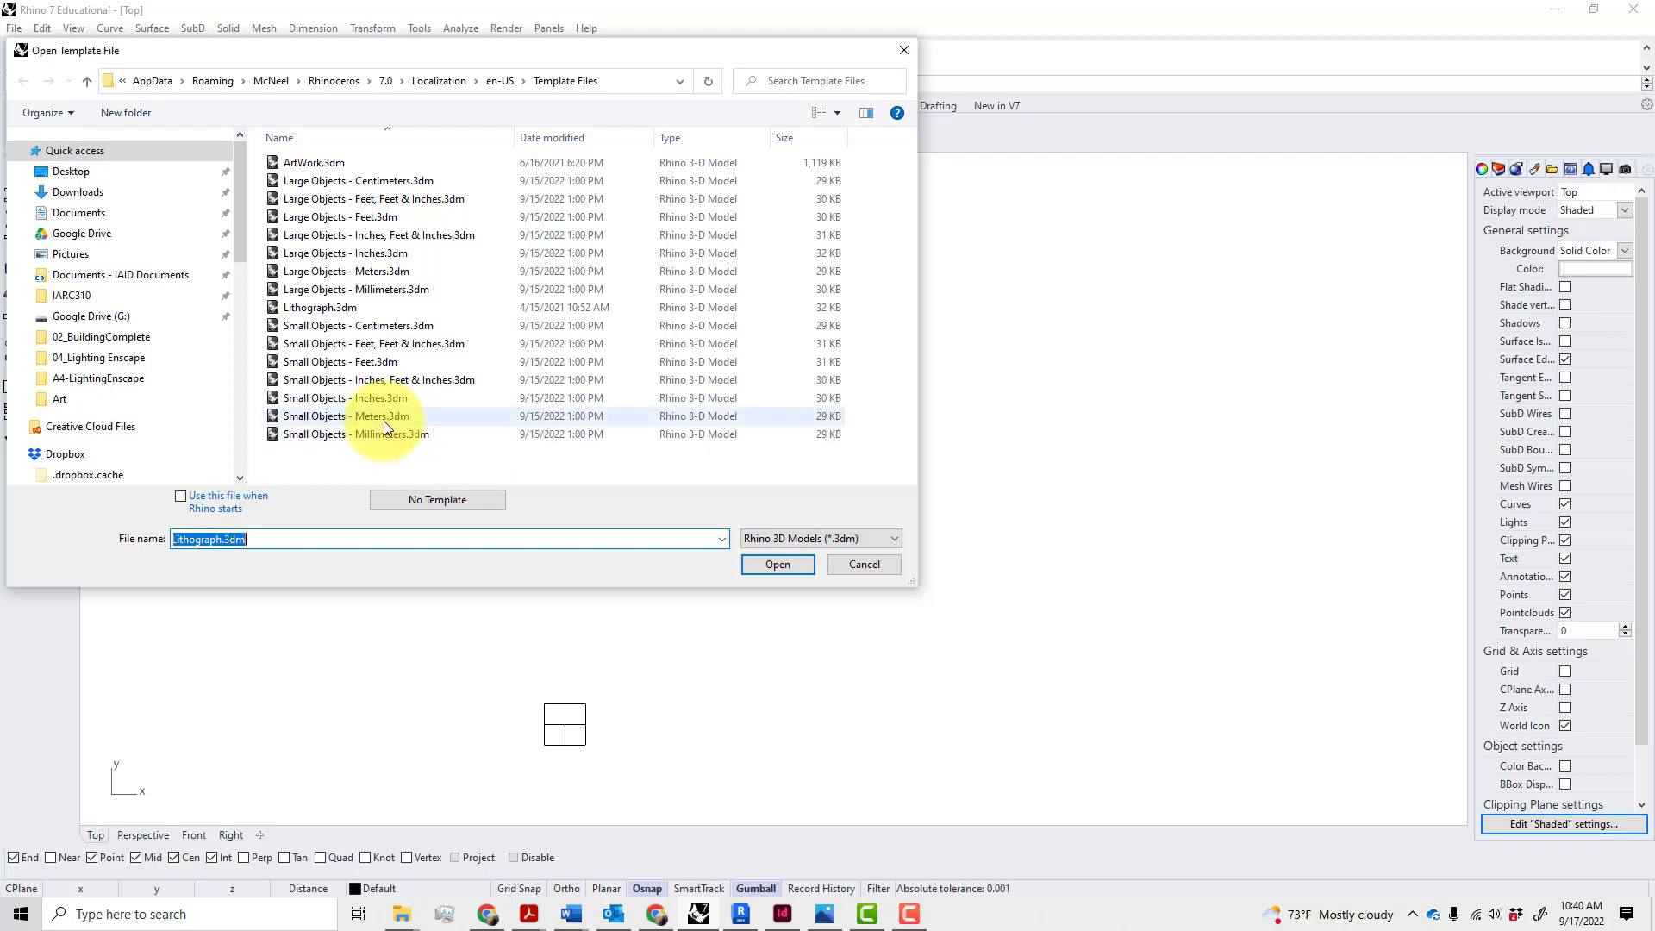
left_click(341, 399)
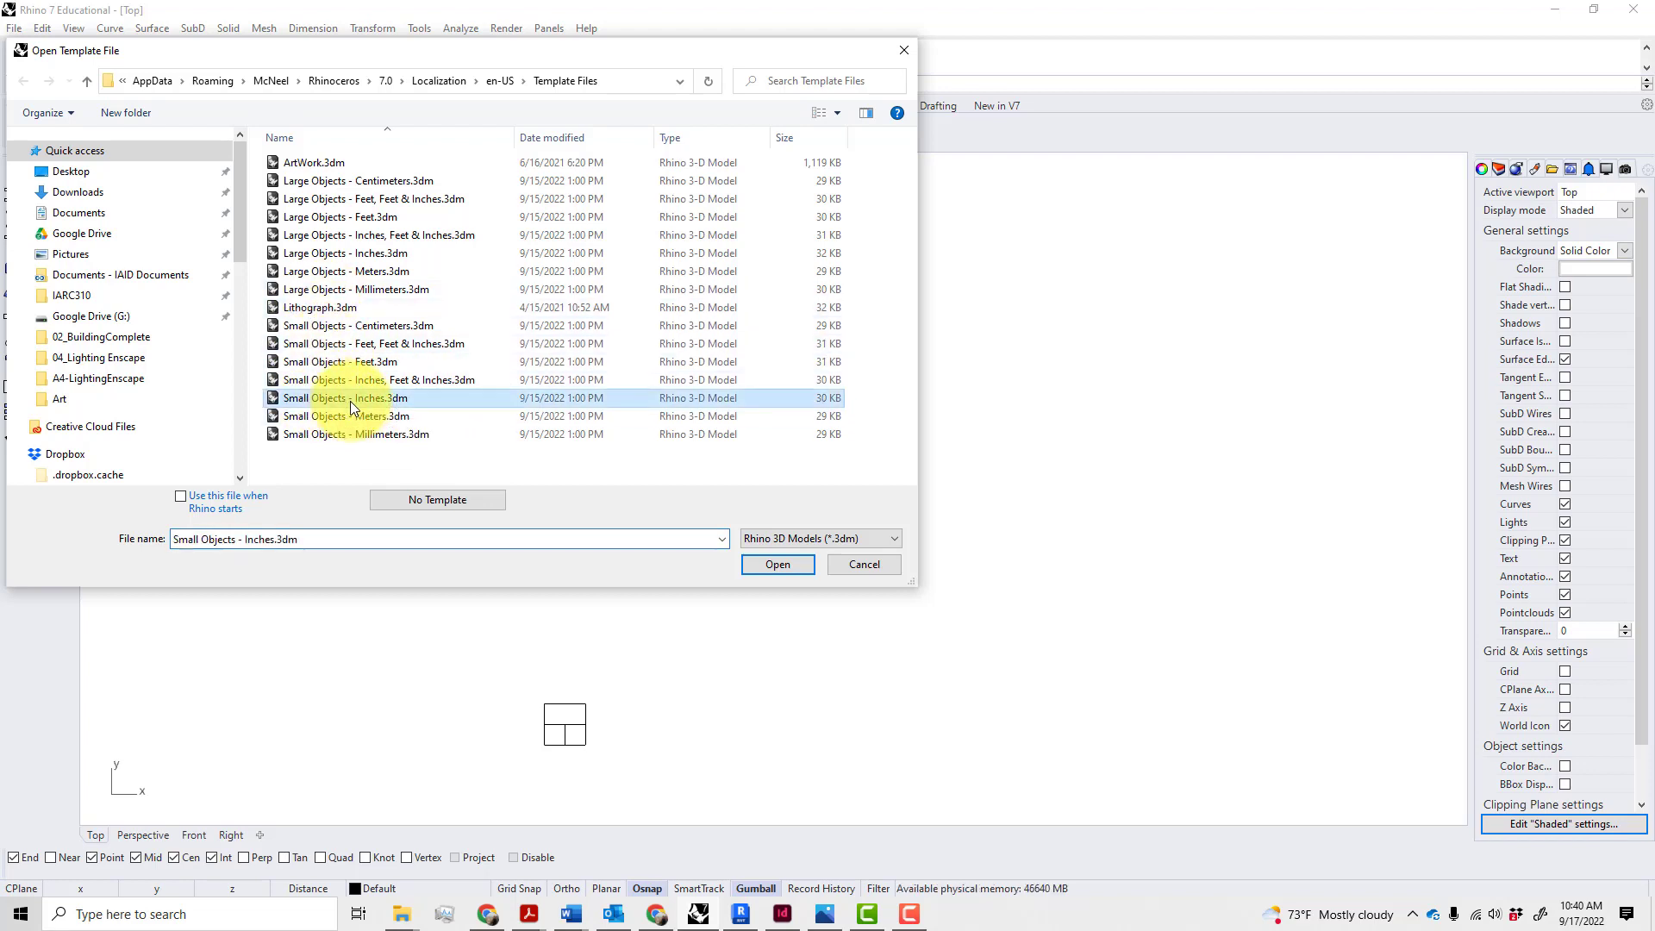
left_click(776, 565)
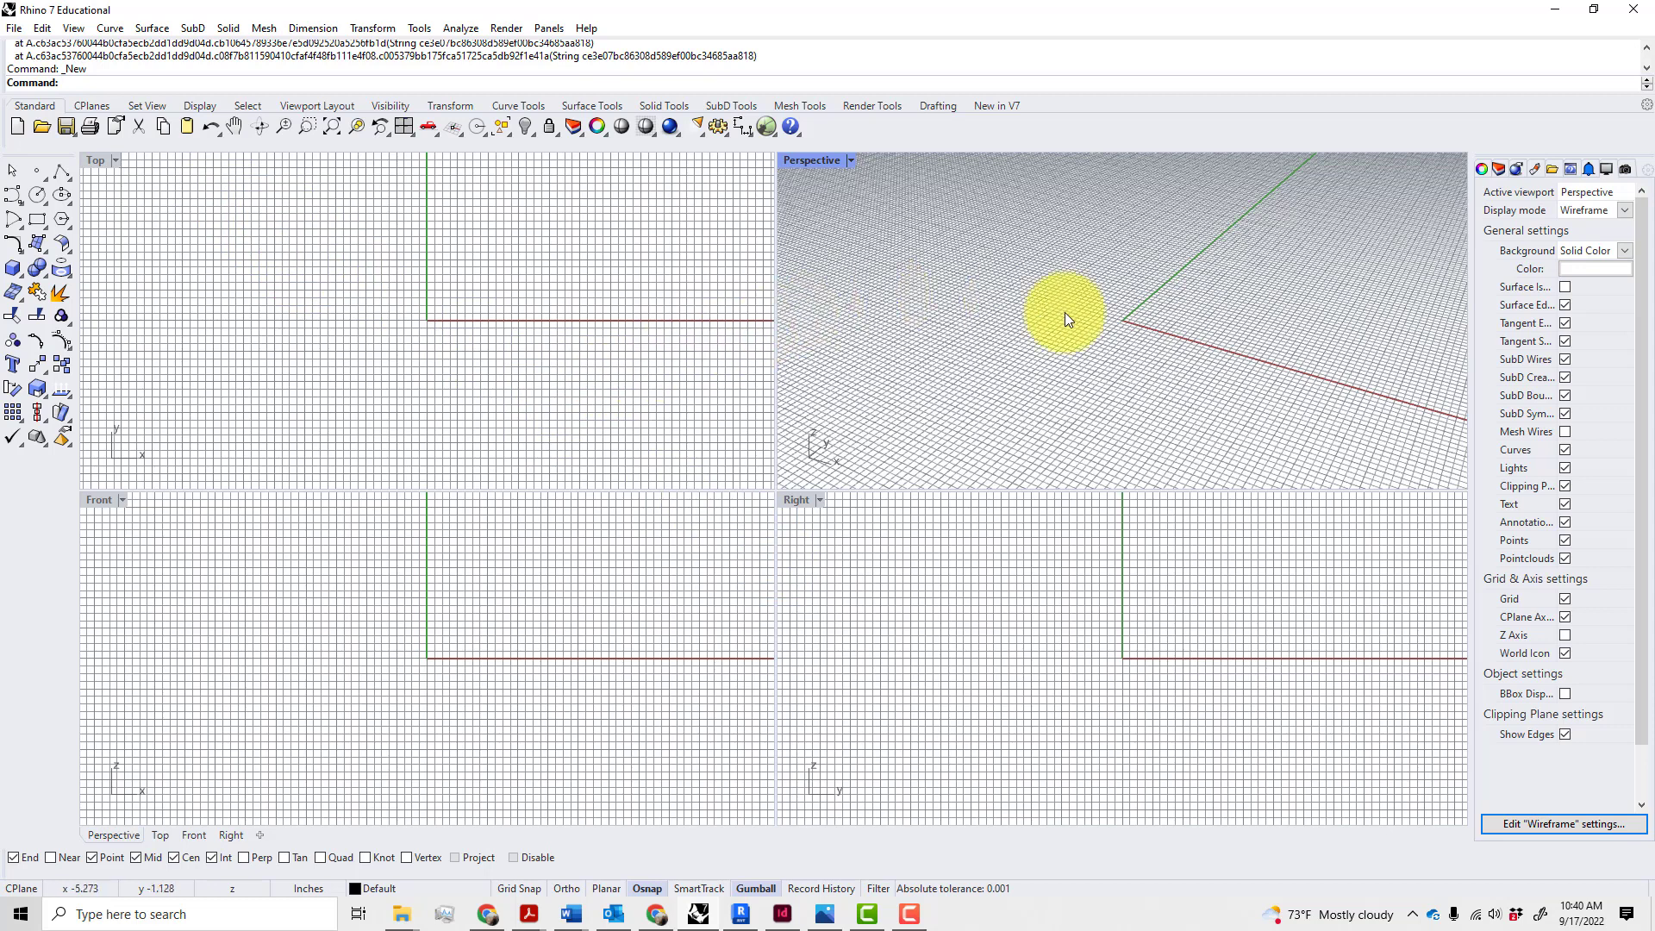
- Turn off the grid in the Perspective and Top viewports and maximize the Top viewport
left_click(1565, 599)
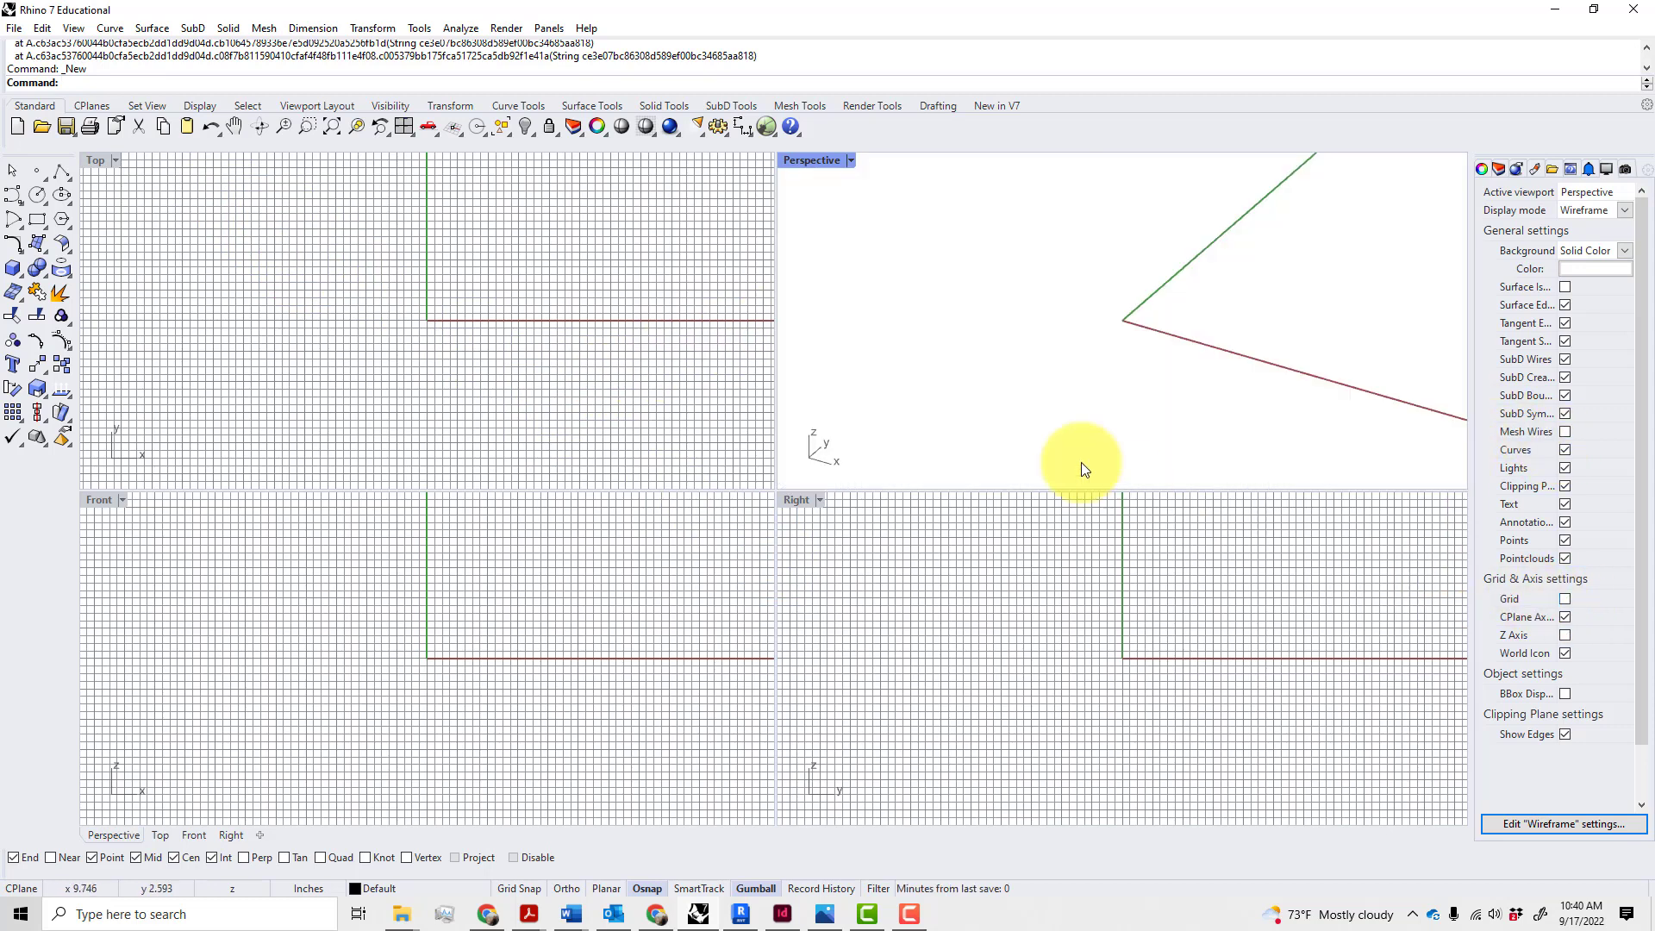
left_click(726, 306)
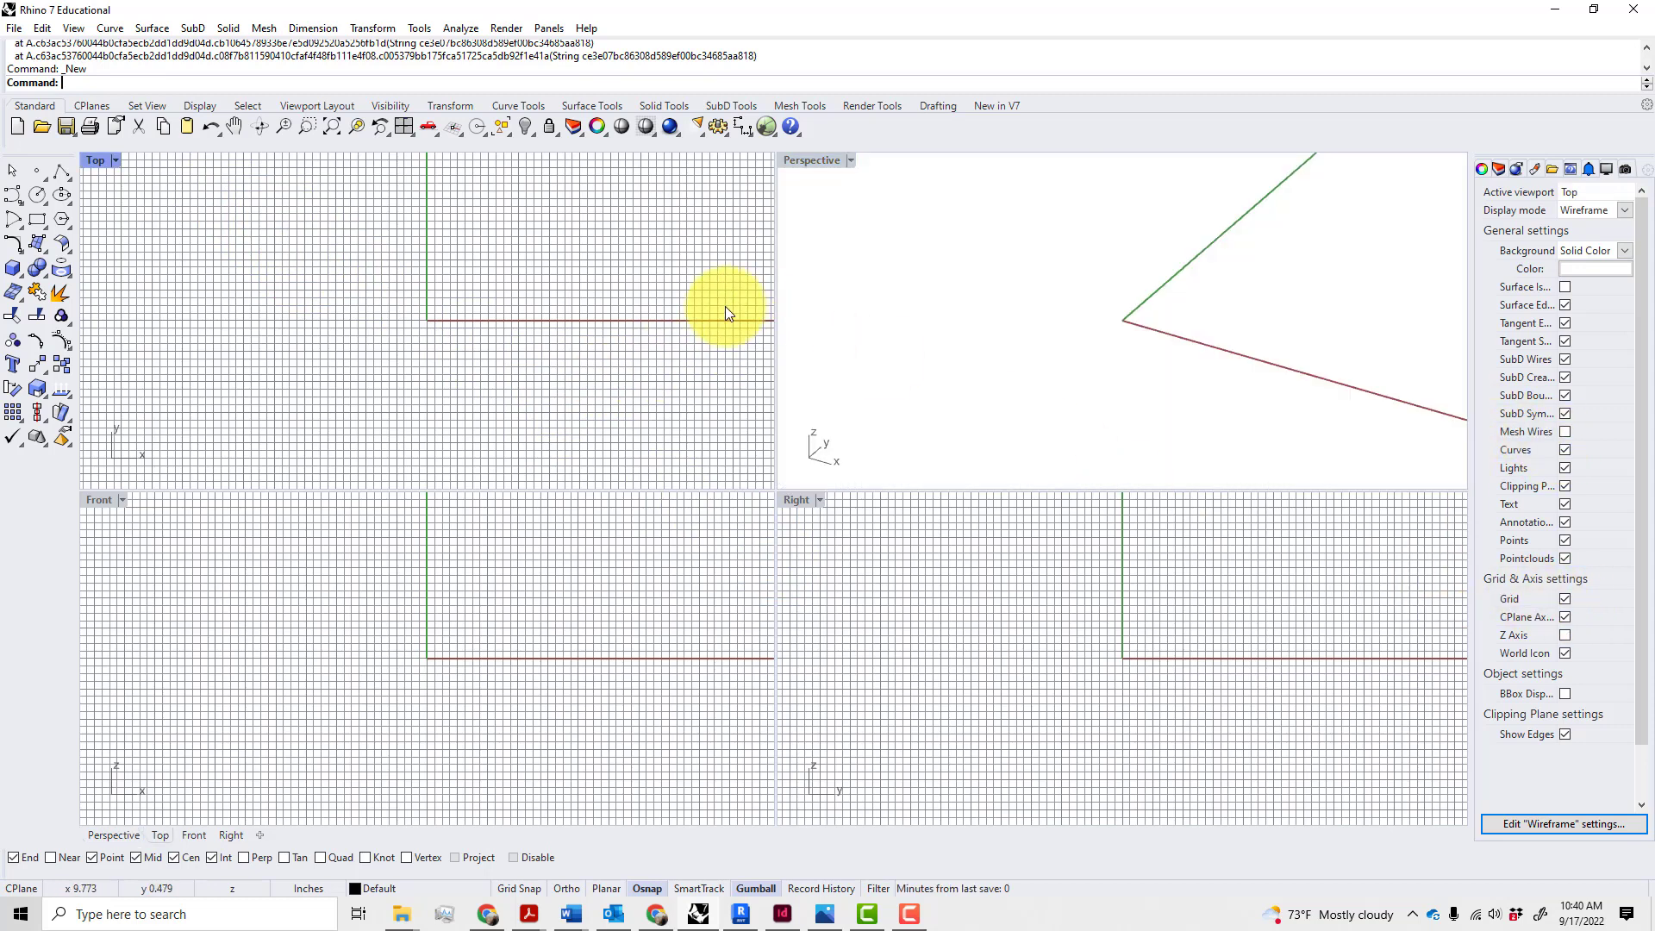
left_click(1567, 602)
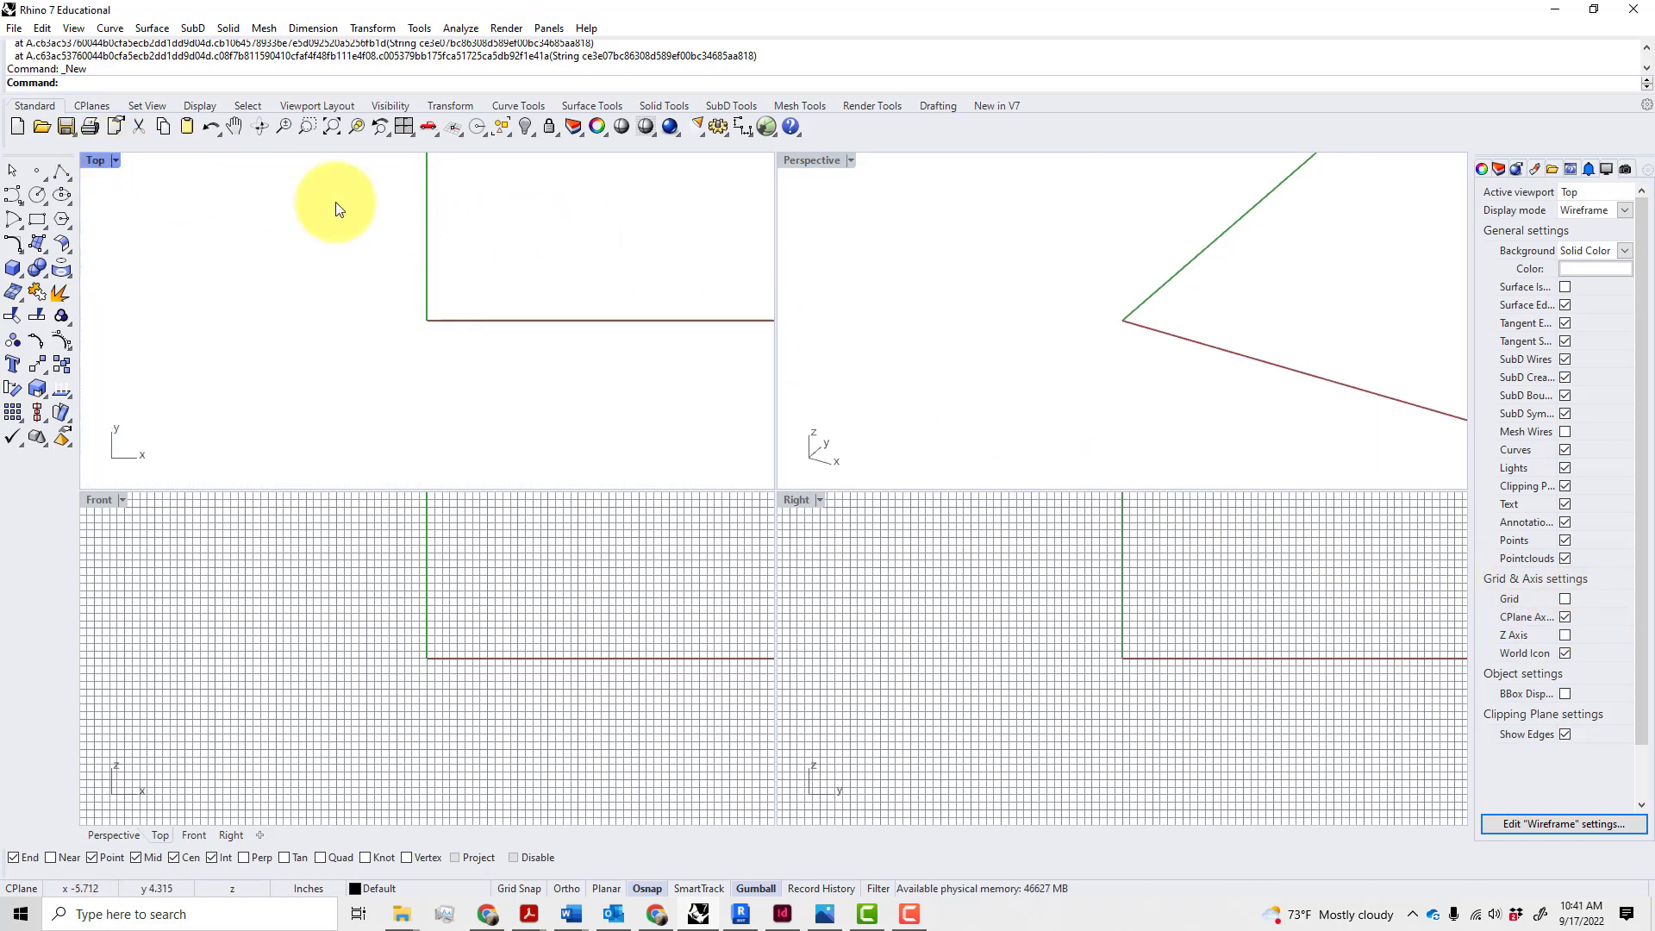
double_click(104, 162)
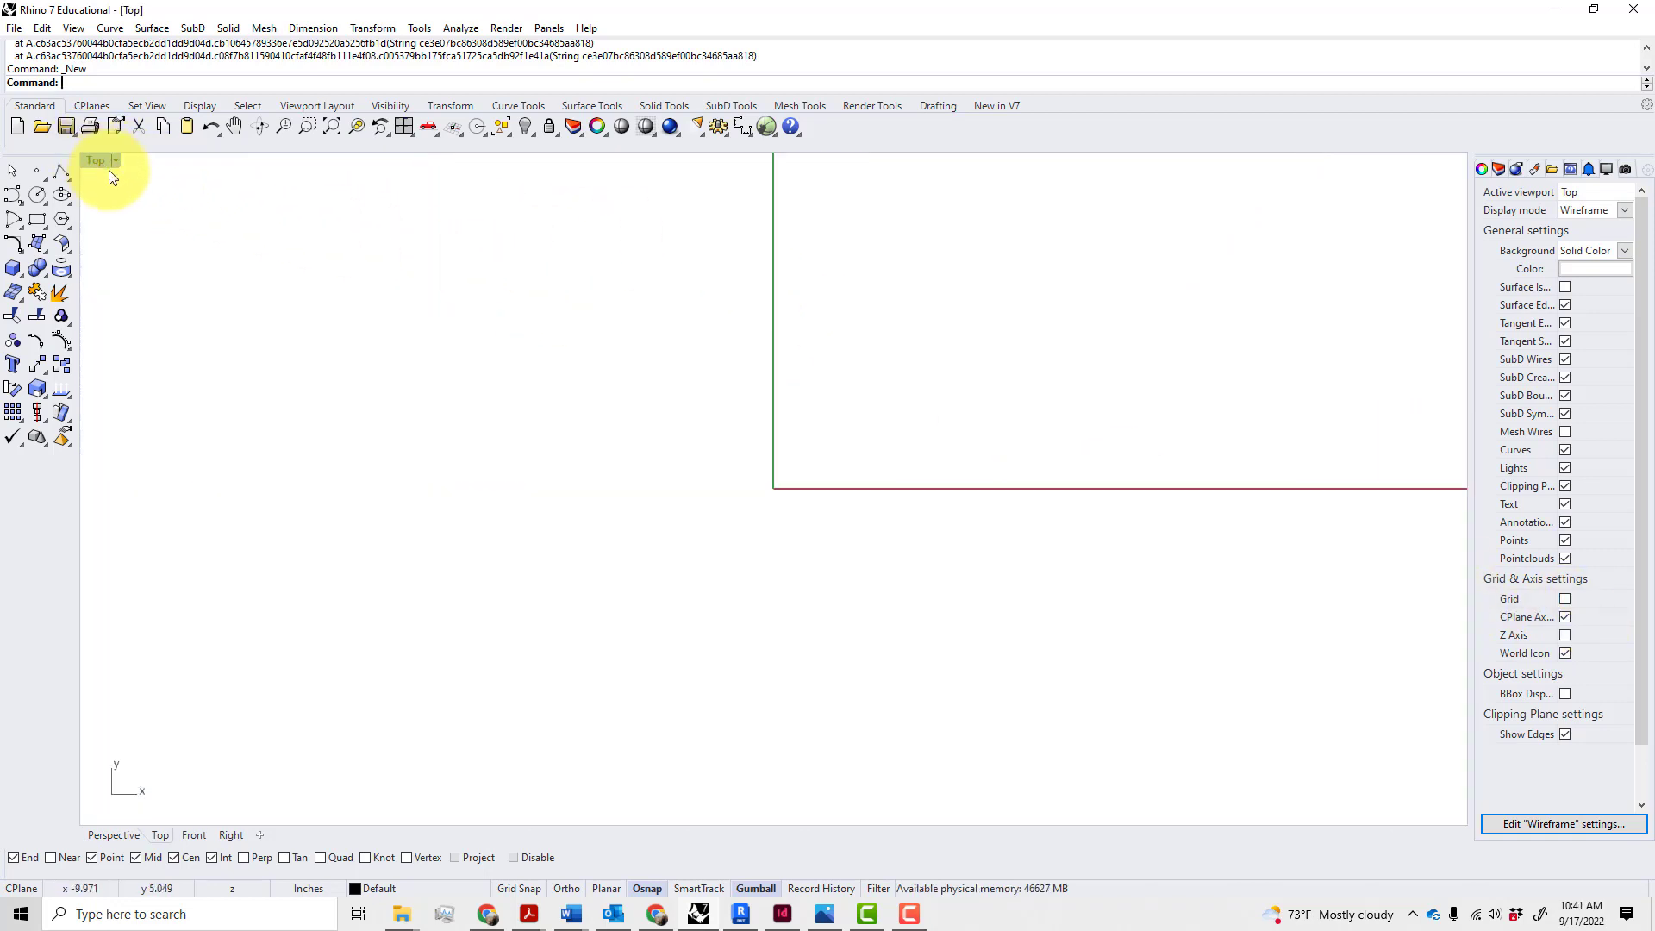
right_click_drag(705, 266, 519, 540)
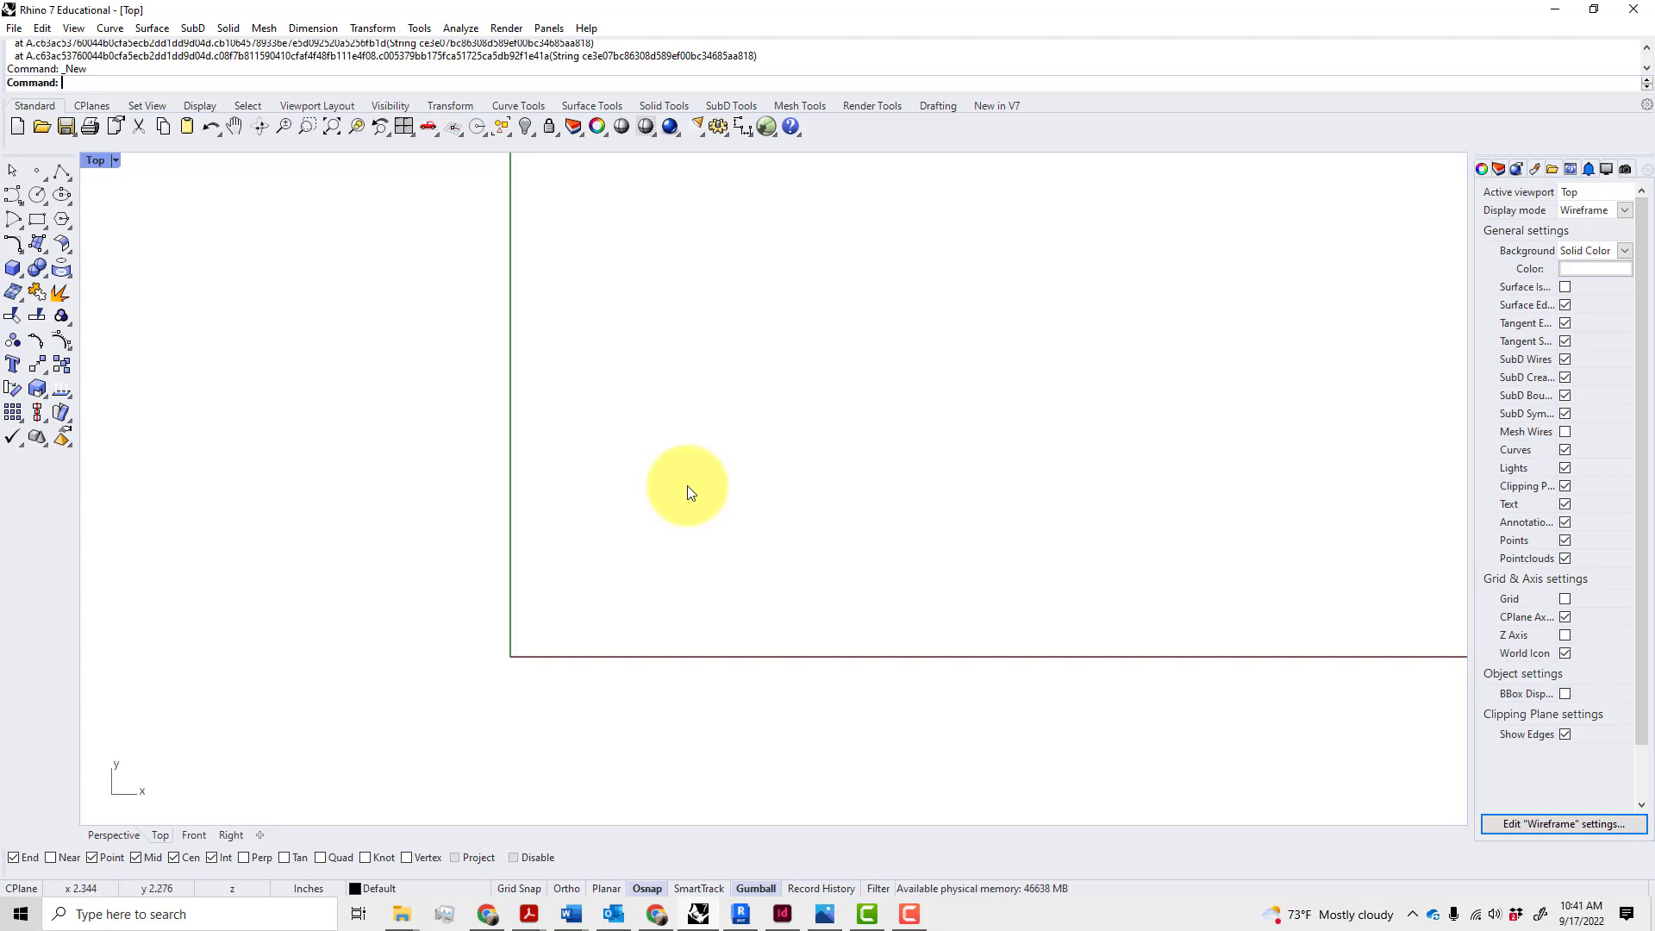
scroll(686, 485, "down", 2)
right_click_drag(695, 486, 576, 568)
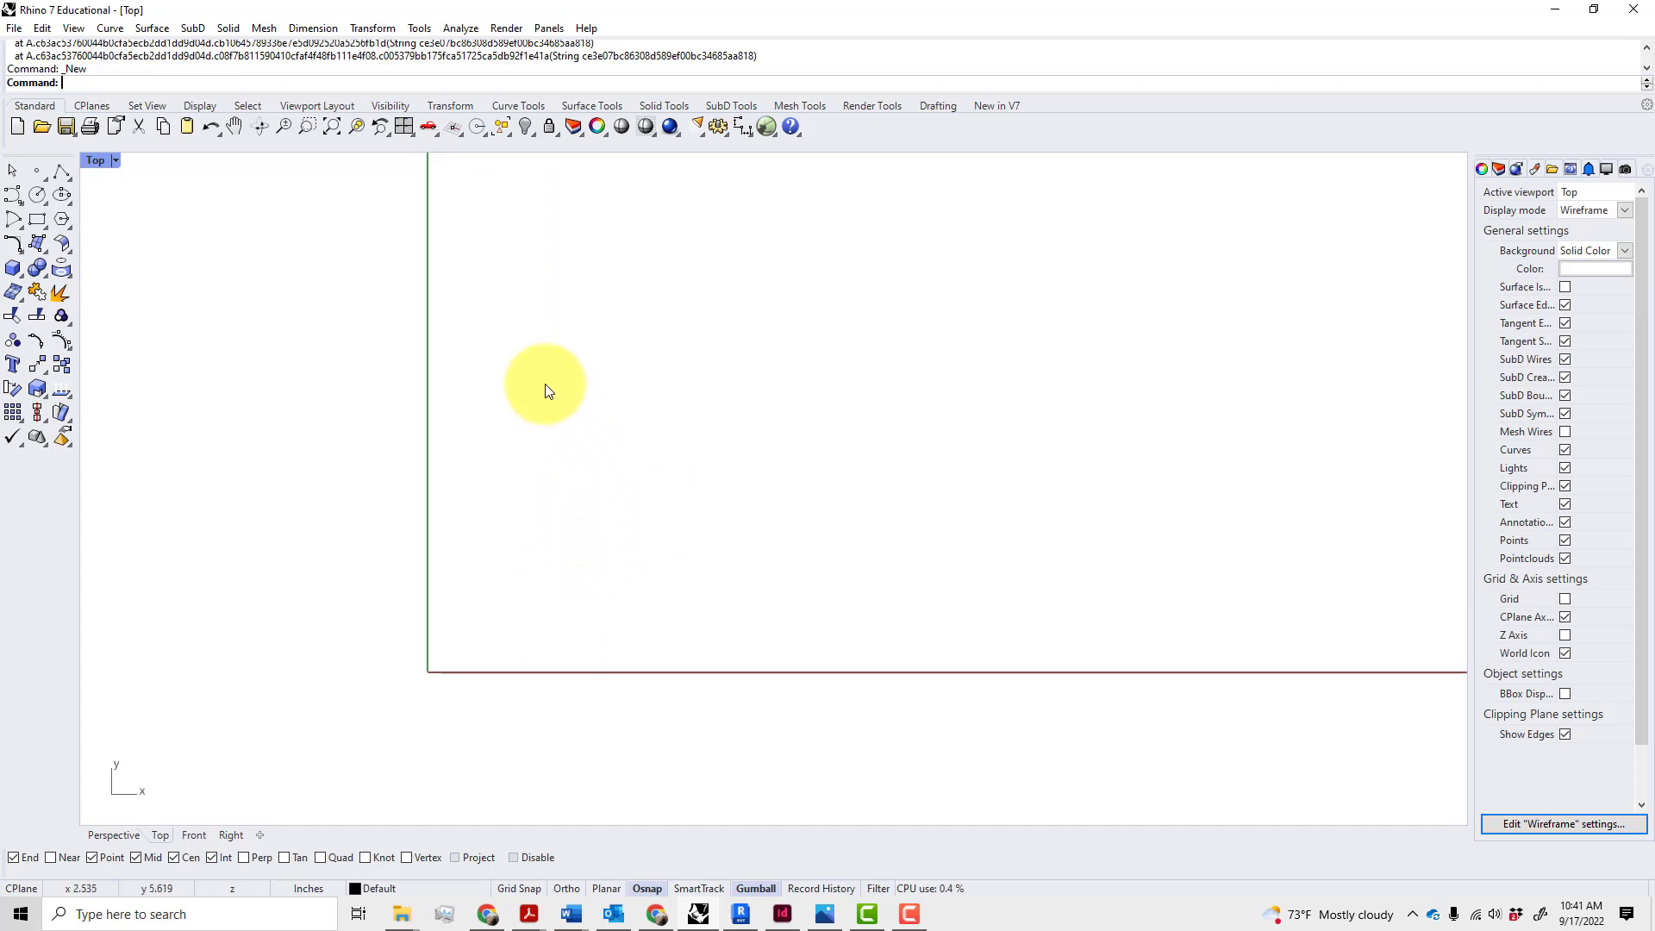
scroll(429, 314, "down", 3)
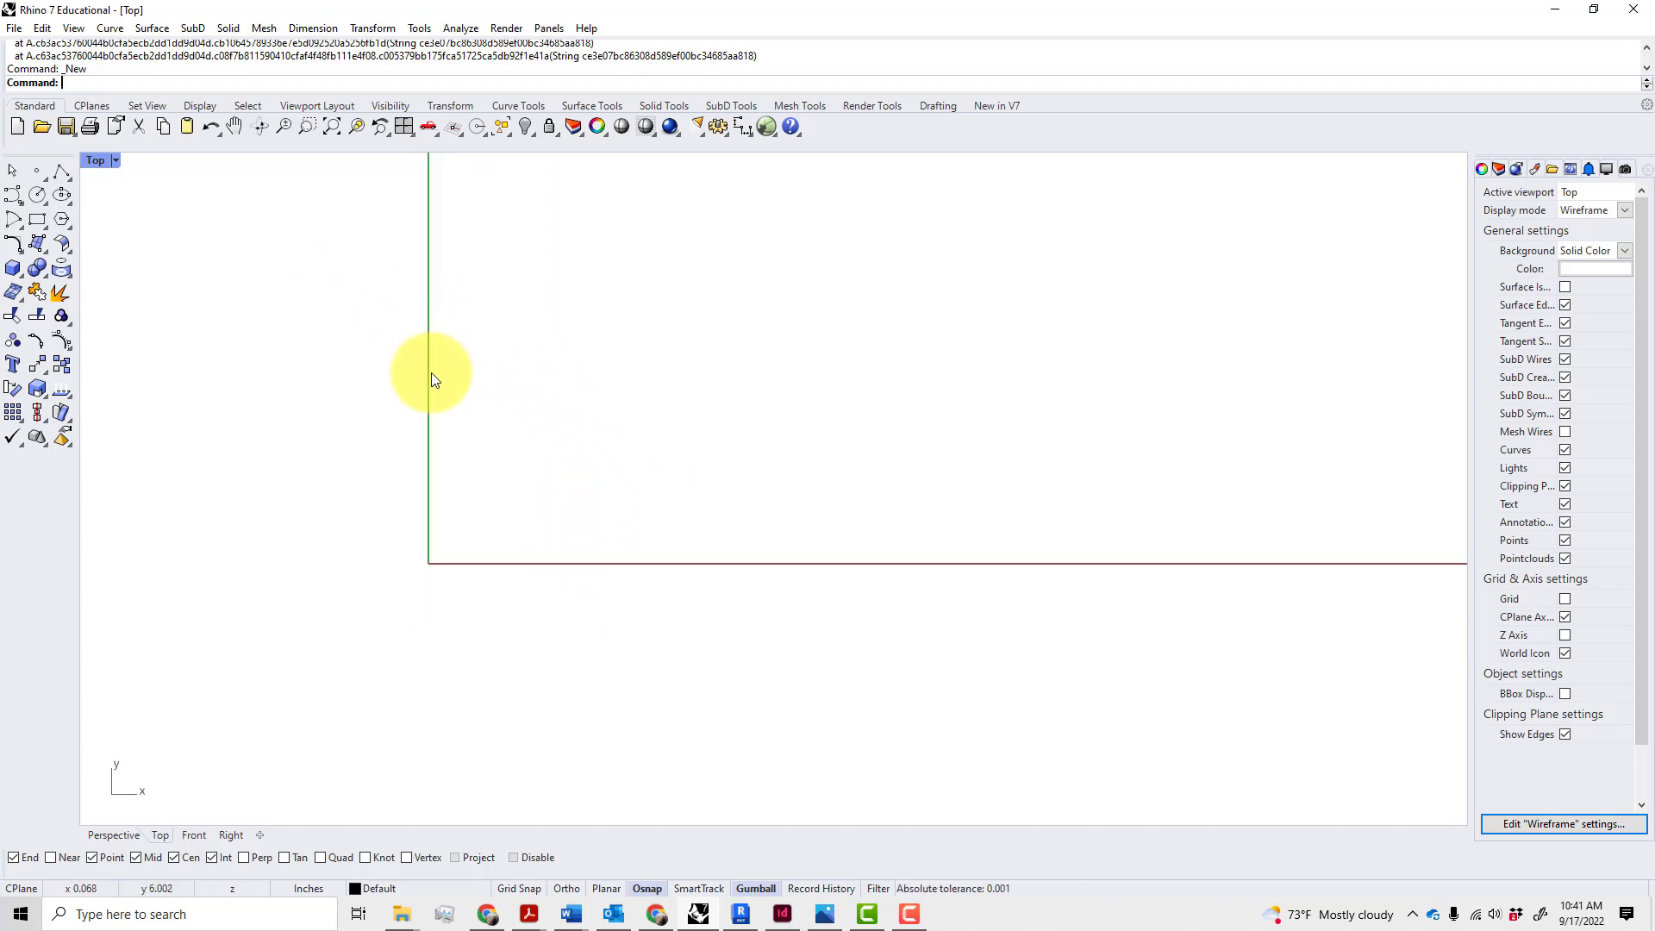
scroll(445, 510, "up", 4)
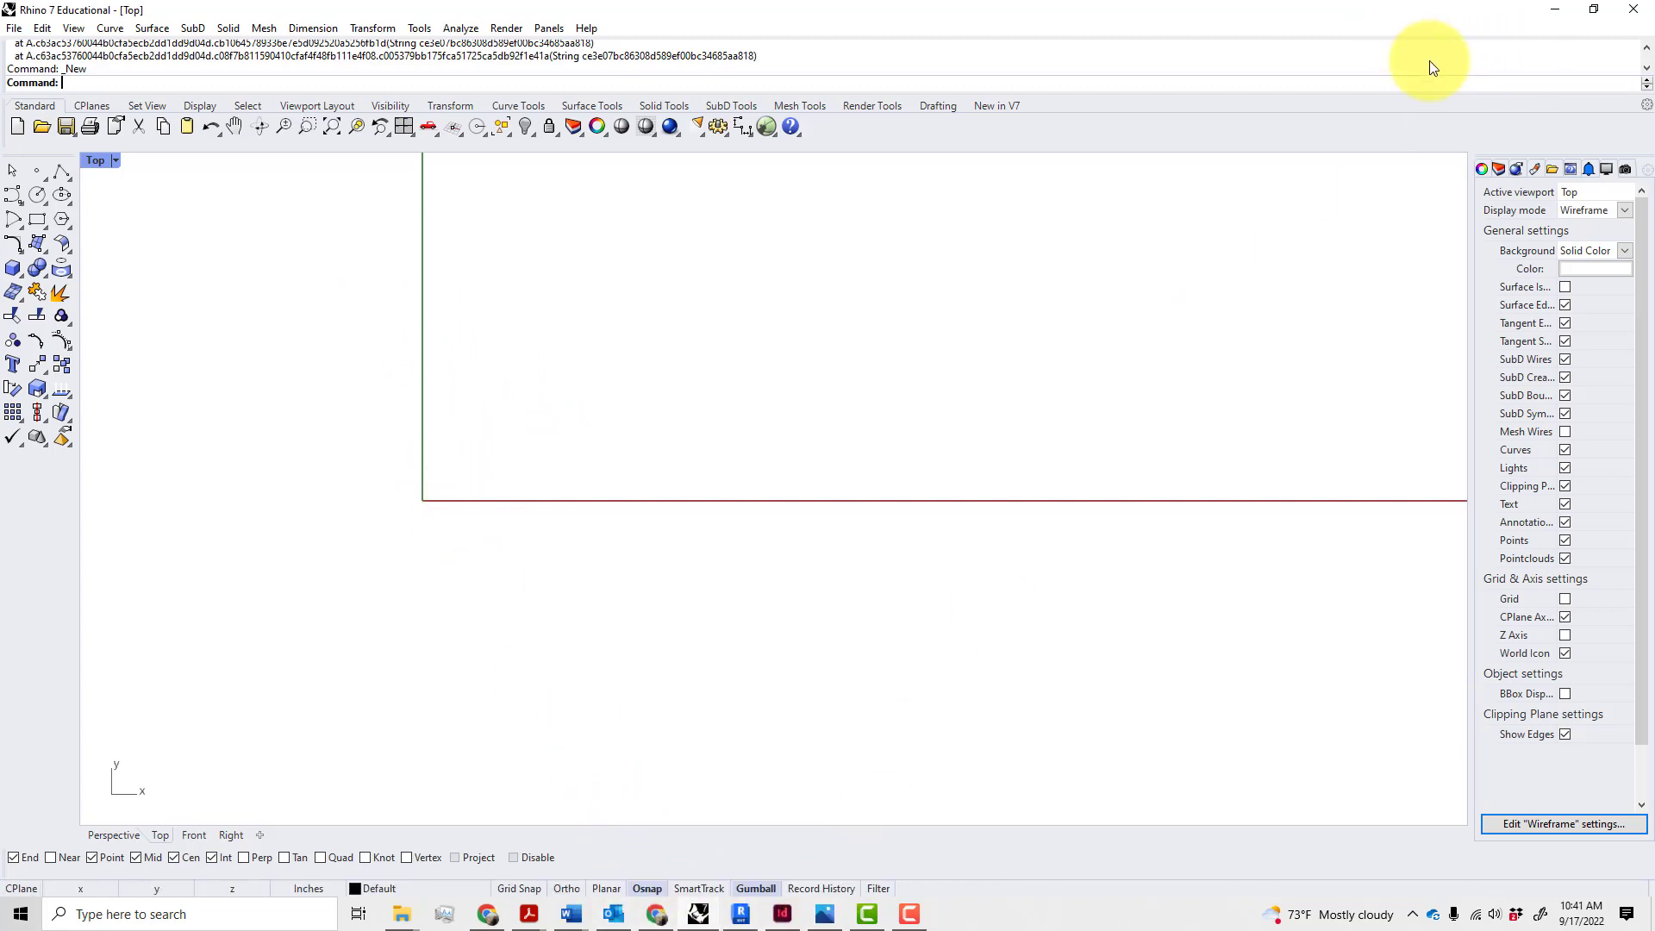
- Arrange the sconce photo and Rhino side by side, giving Rhino most of the width, and enlarge the photo around the black sconce
left_click_drag(1260, 3, 1207, 85)
left_click_drag(597, 58, 103, 50)
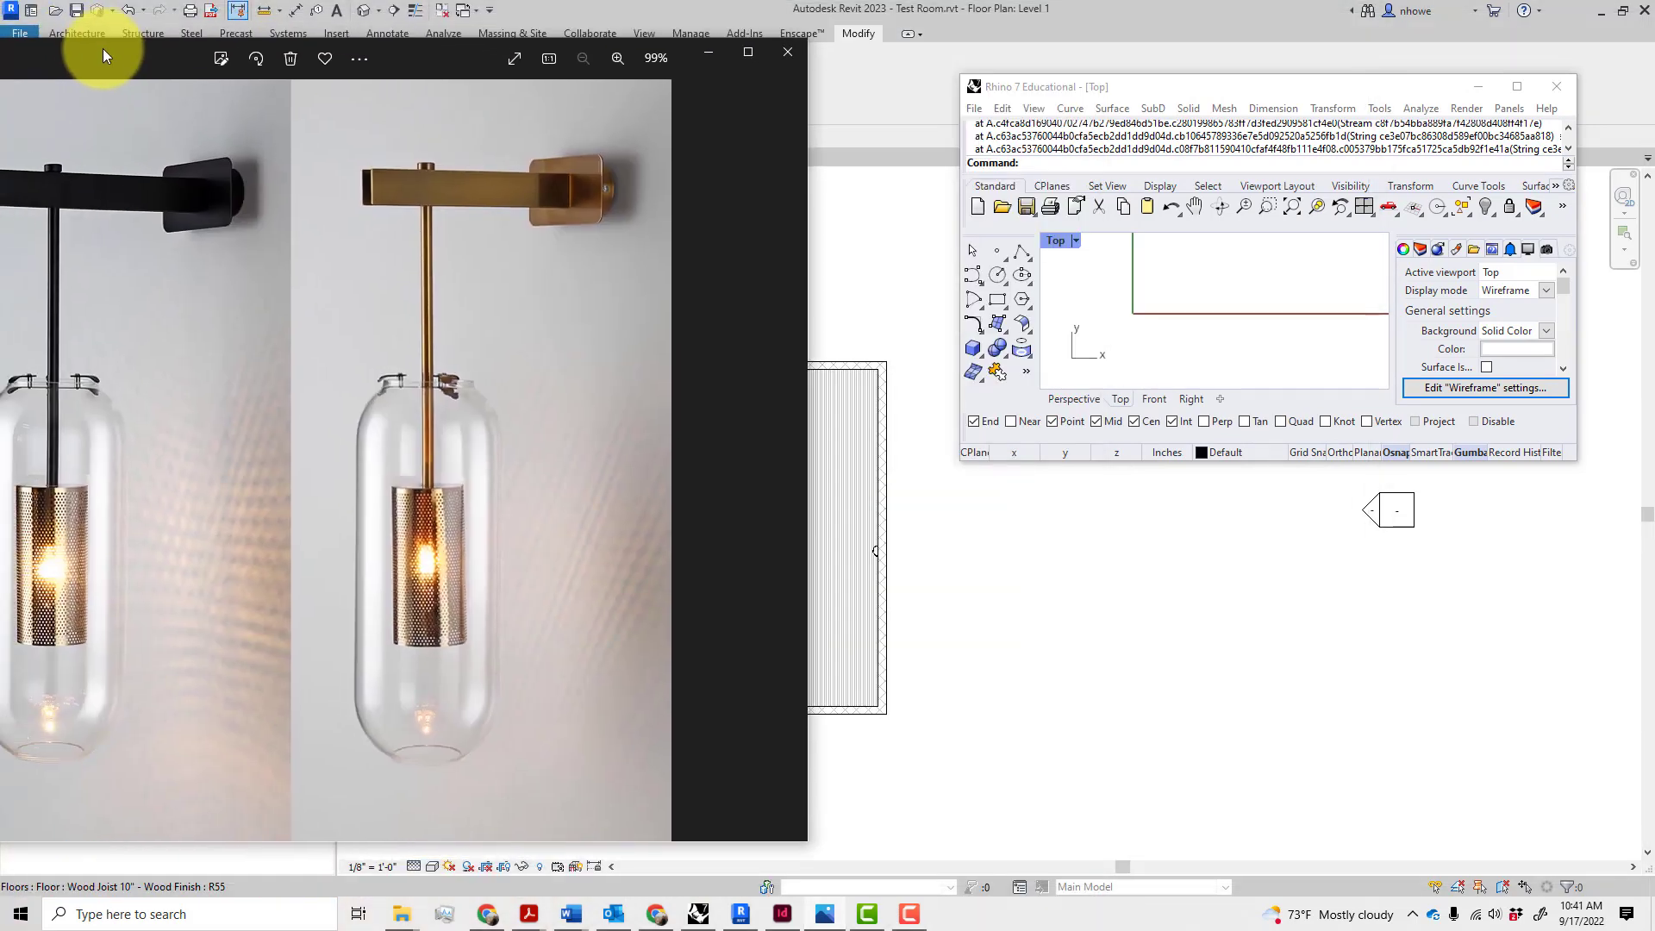
left_click_drag(103, 50, 102, 48)
key("super+Left")
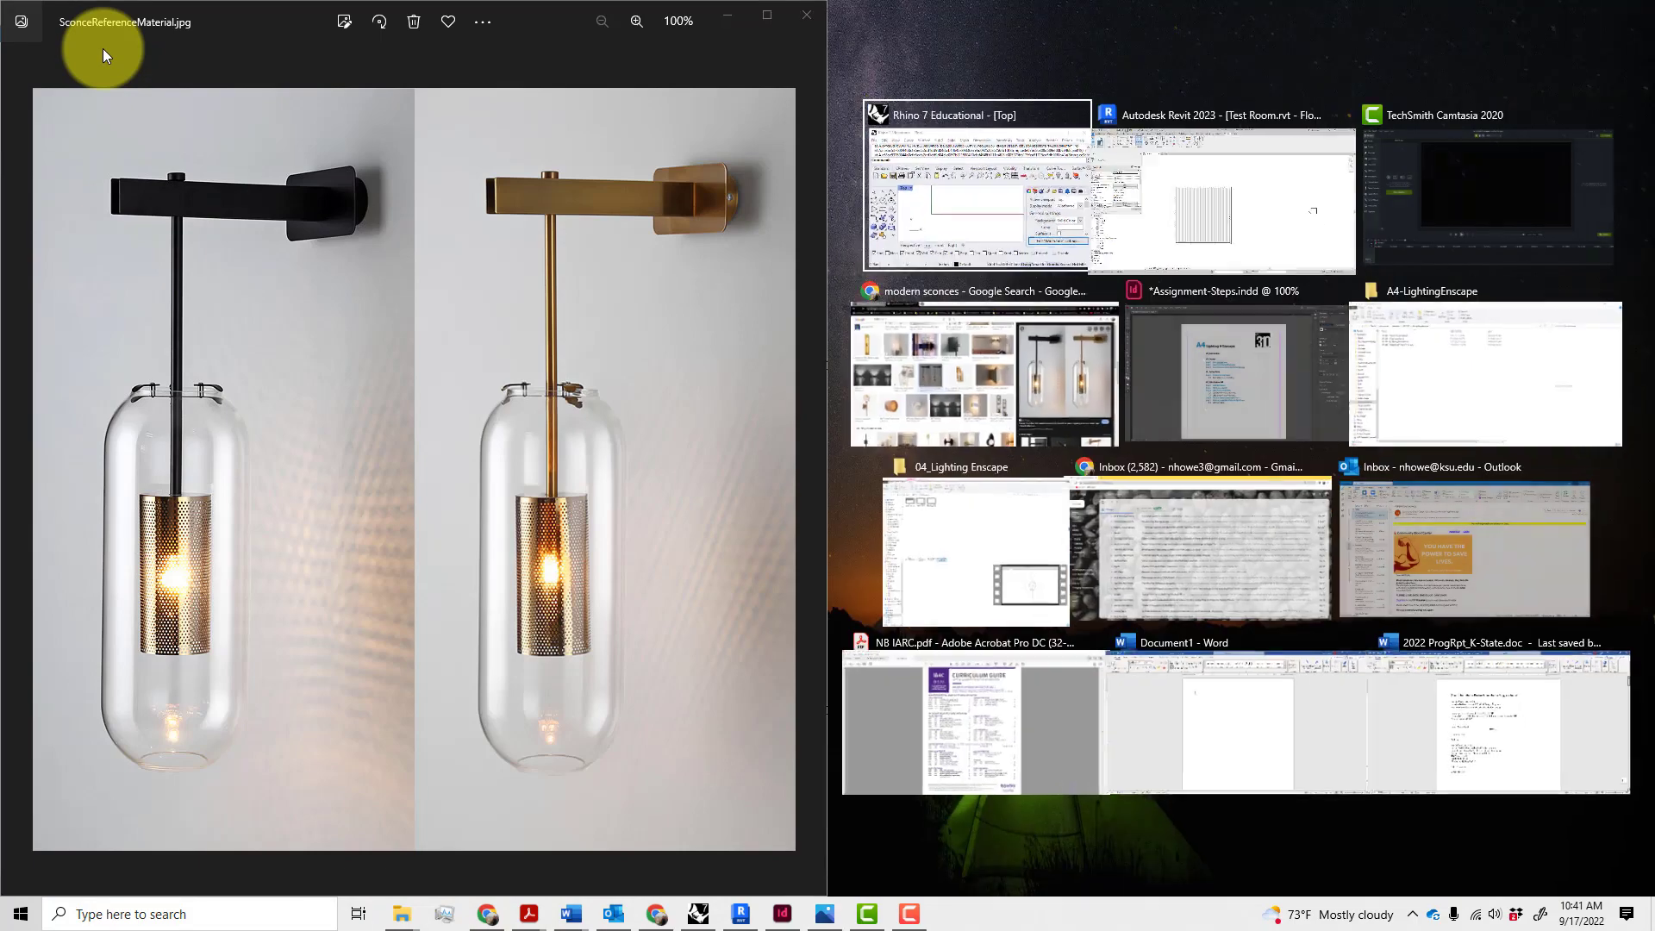
left_click(953, 204)
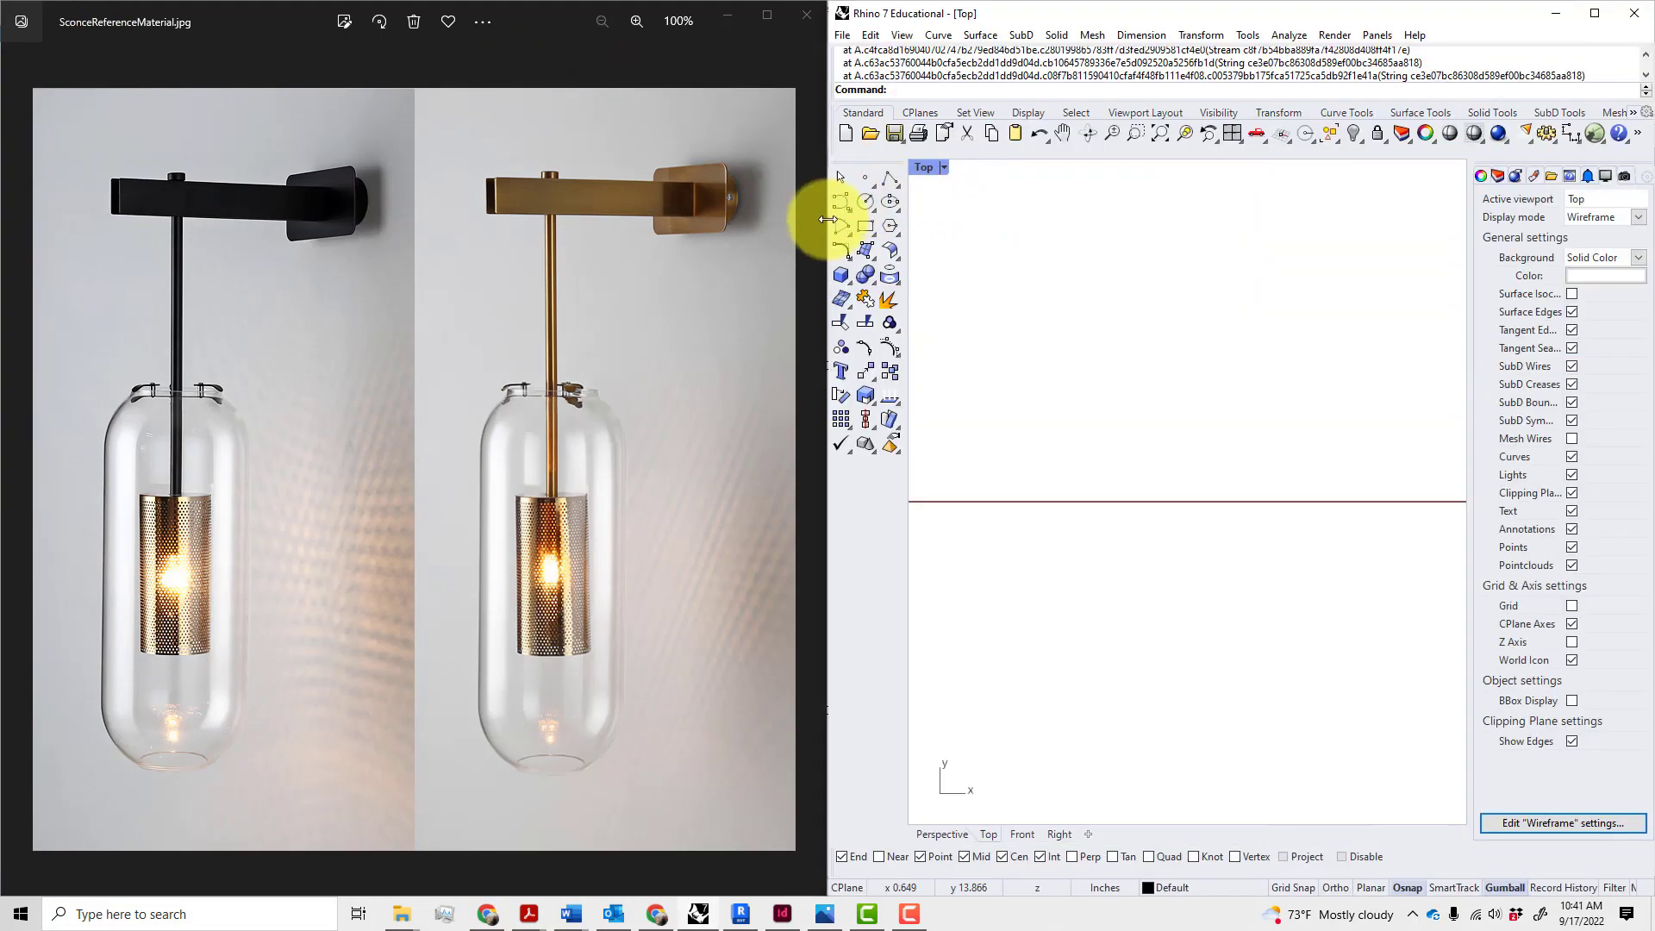
left_click_drag(827, 218, 420, 276)
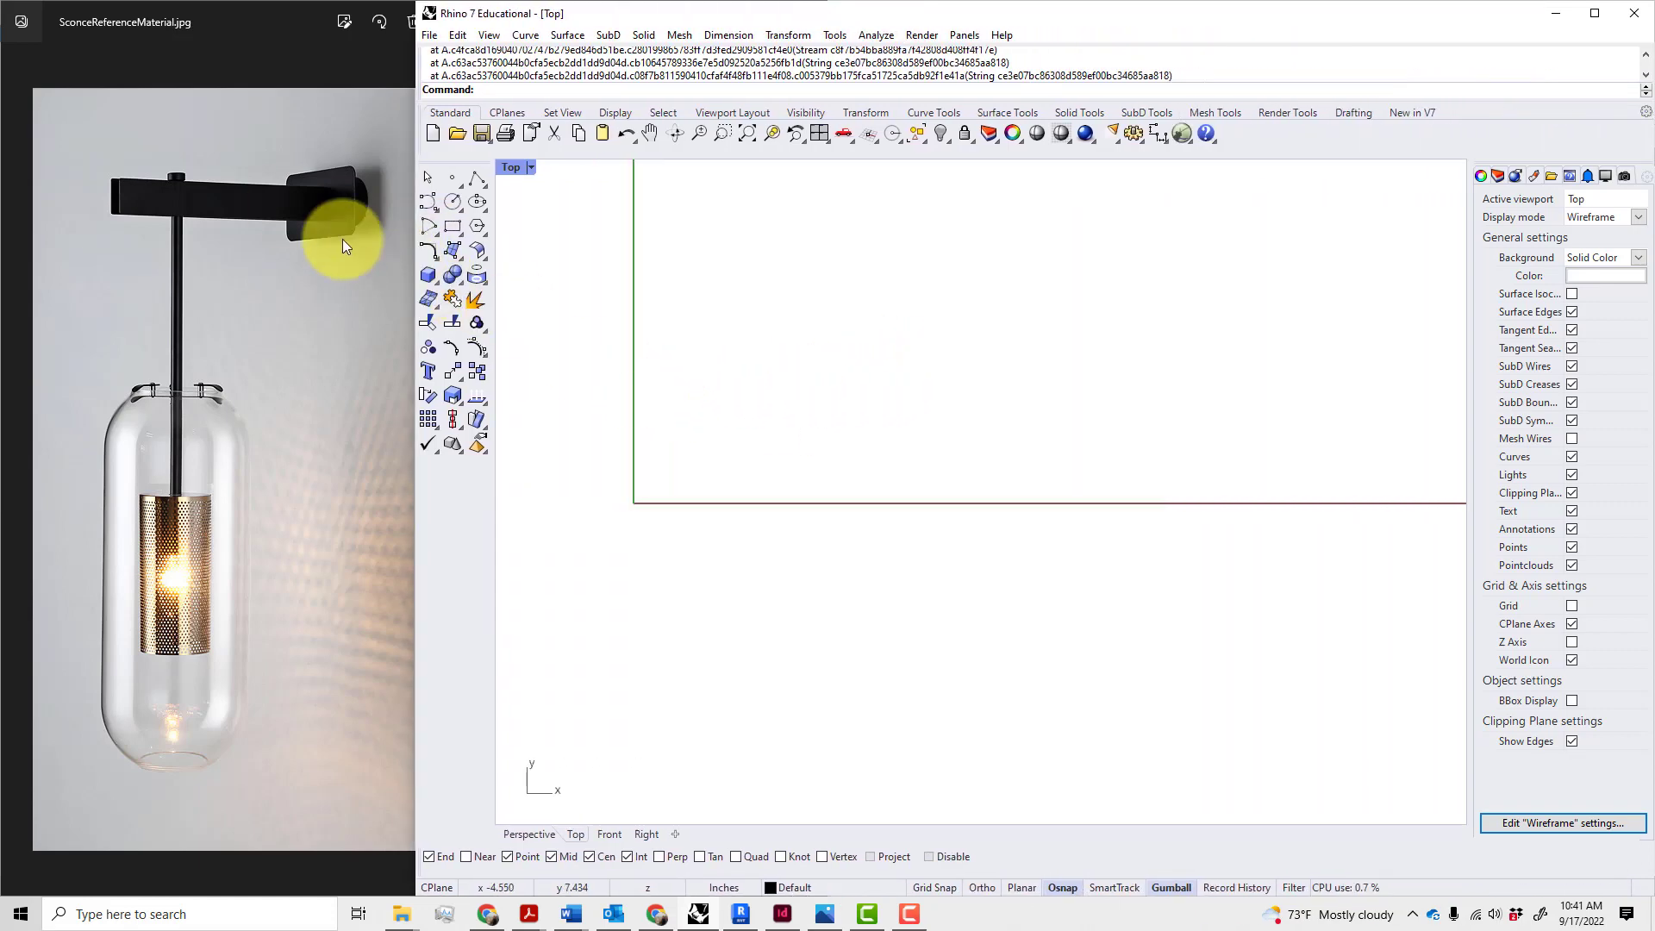
right_click_drag(798, 487, 947, 552)
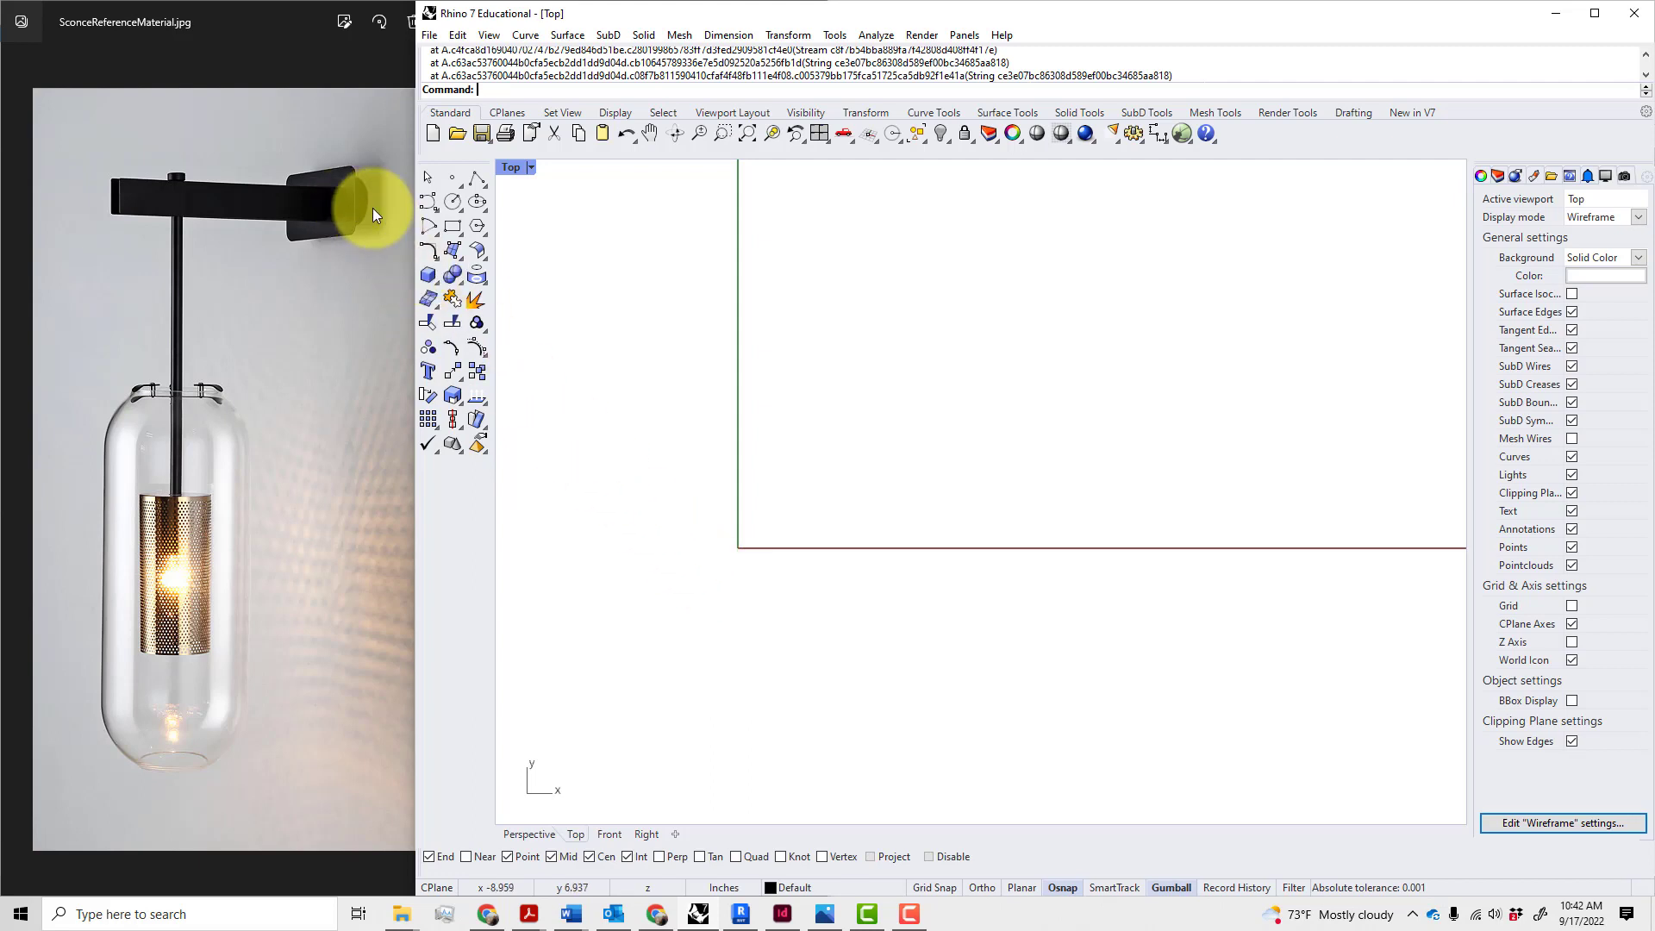
scroll(366, 225, "up", 2)
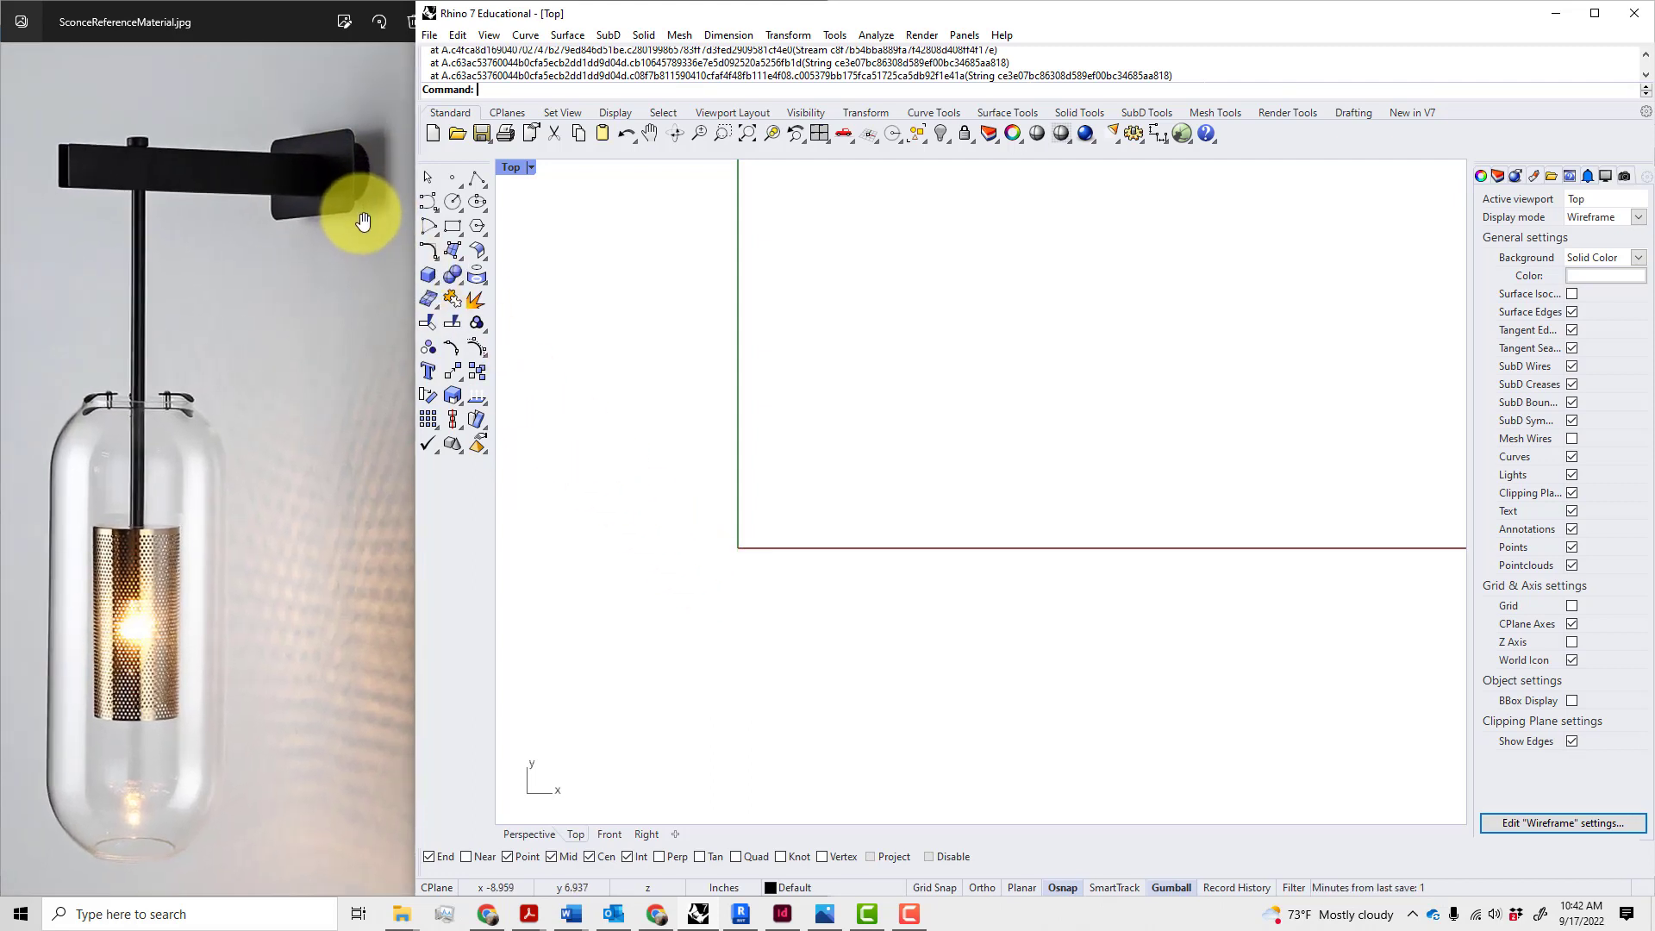
right_click_drag(736, 541, 749, 565)
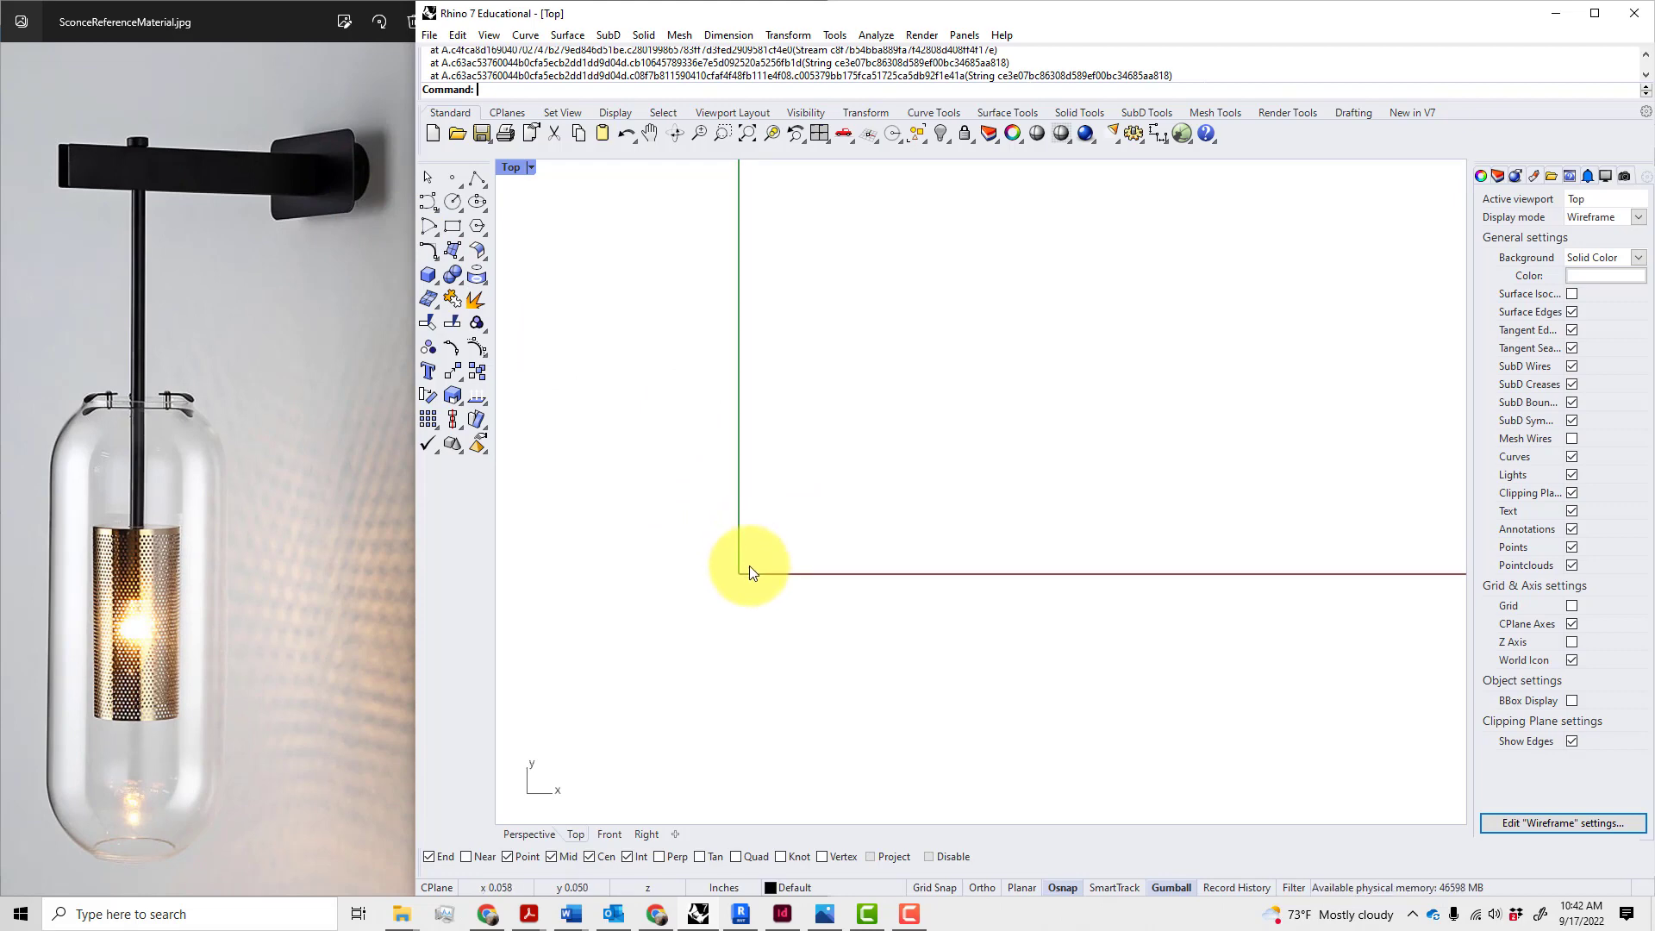
left_click(84, 70)
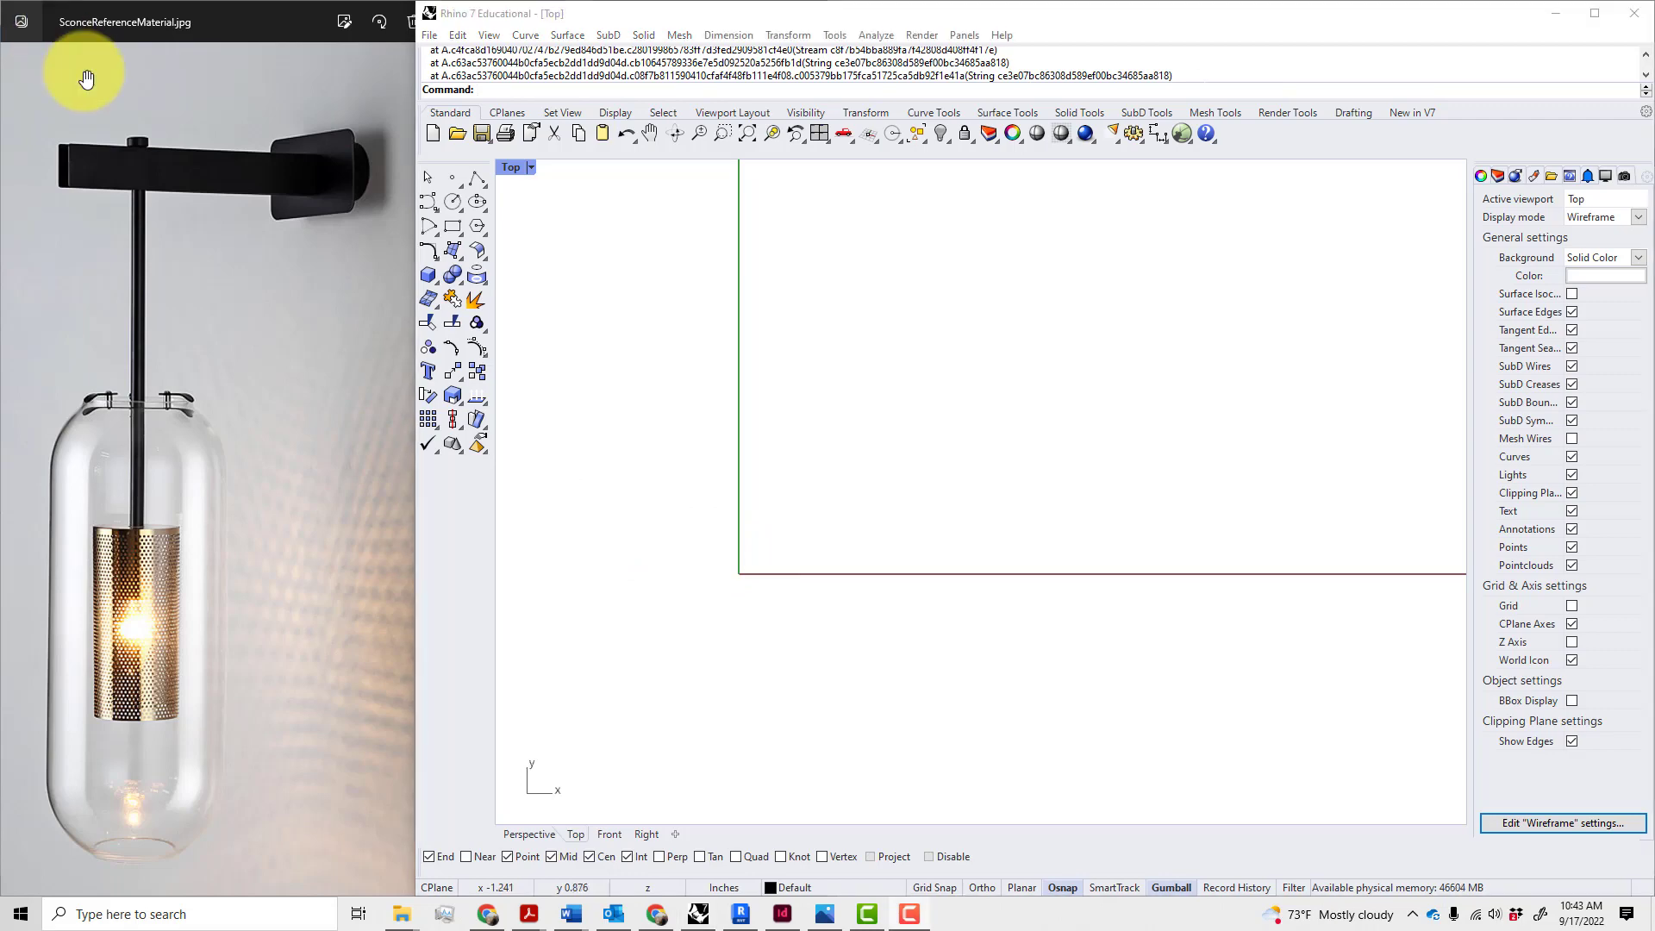
- In the Front viewport, turn off the grid and draw a rectangle centered at 0,0, 4 inches long and 2.5 inches wide
left_click(612, 835)
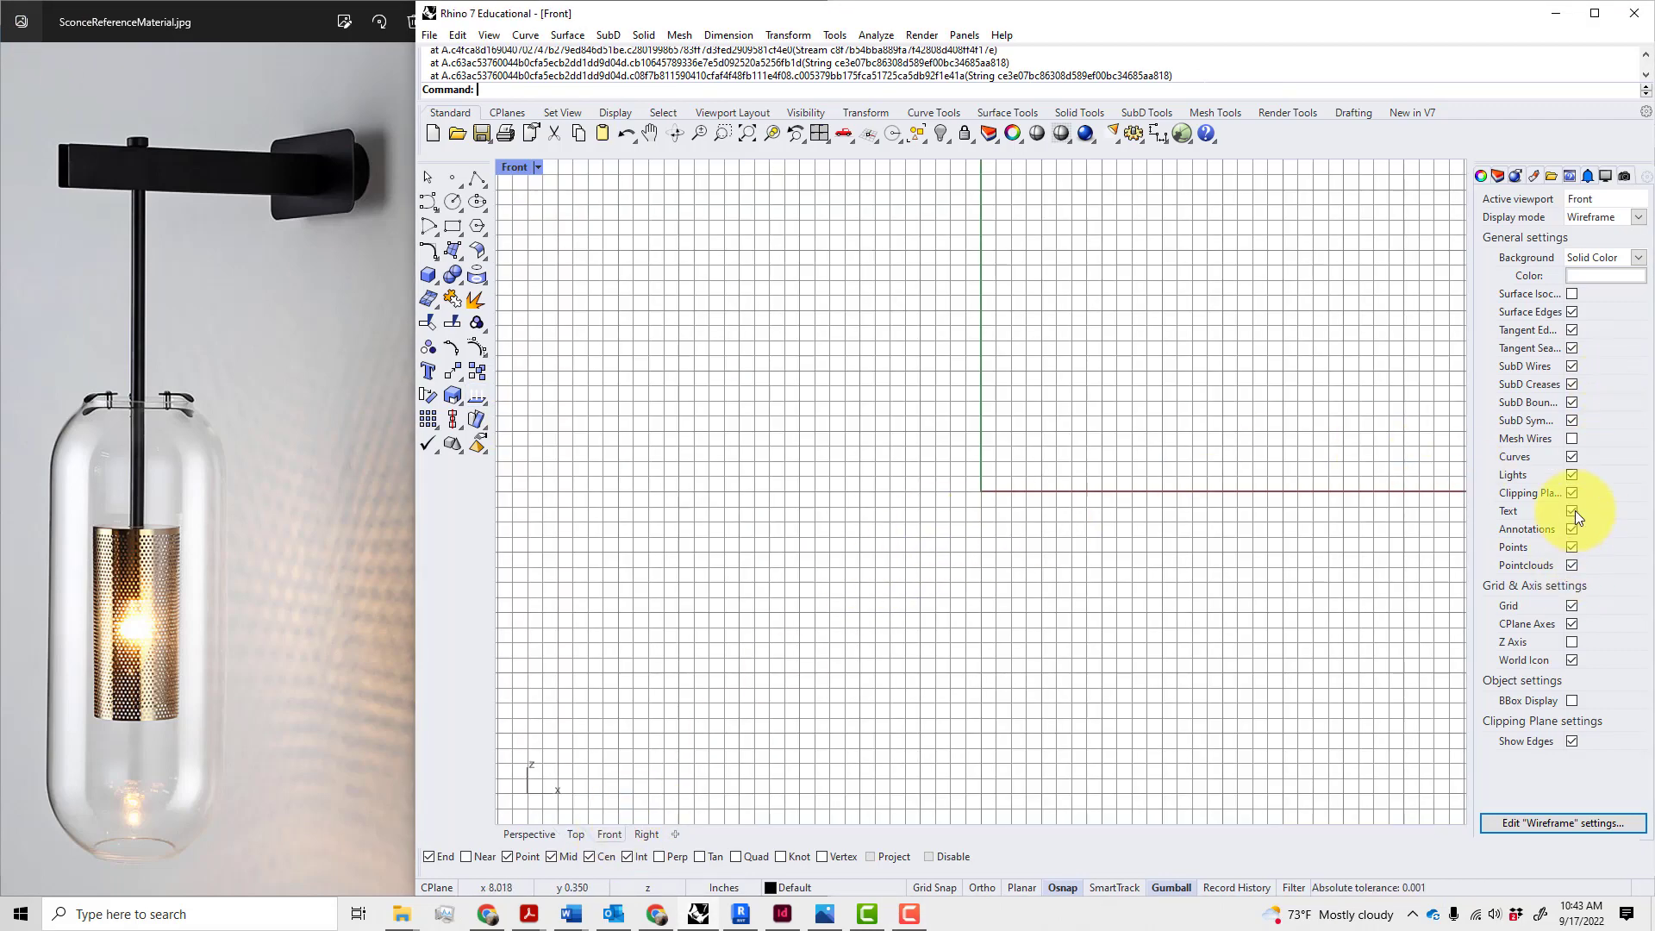
left_click(1571, 605)
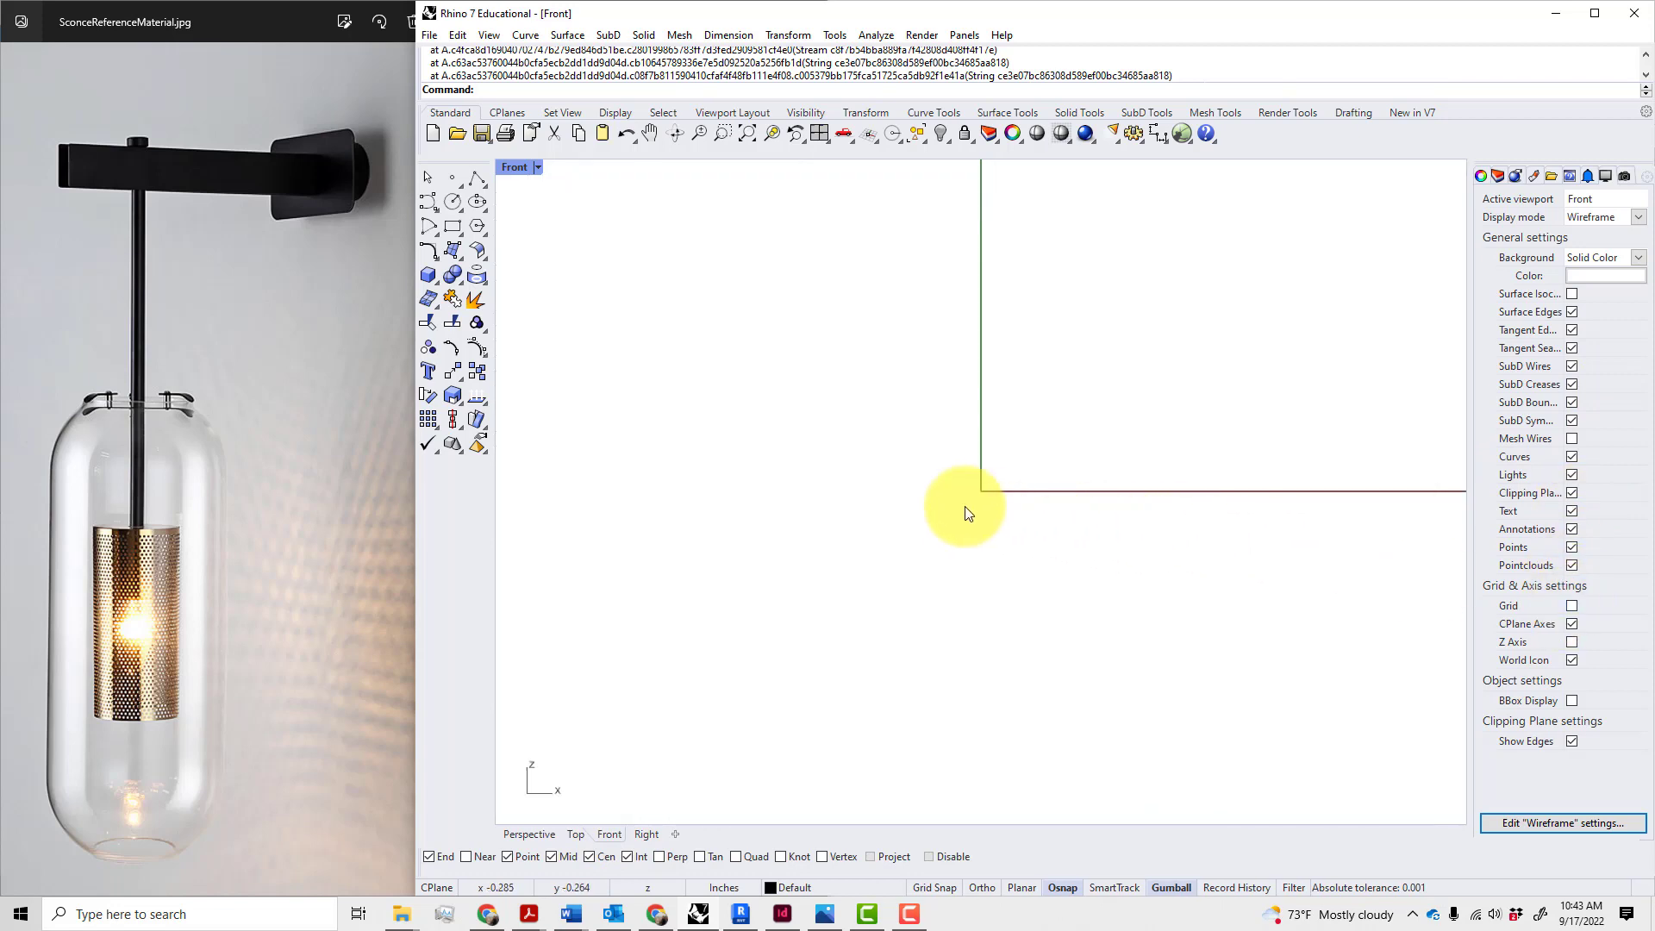
left_click(453, 225)
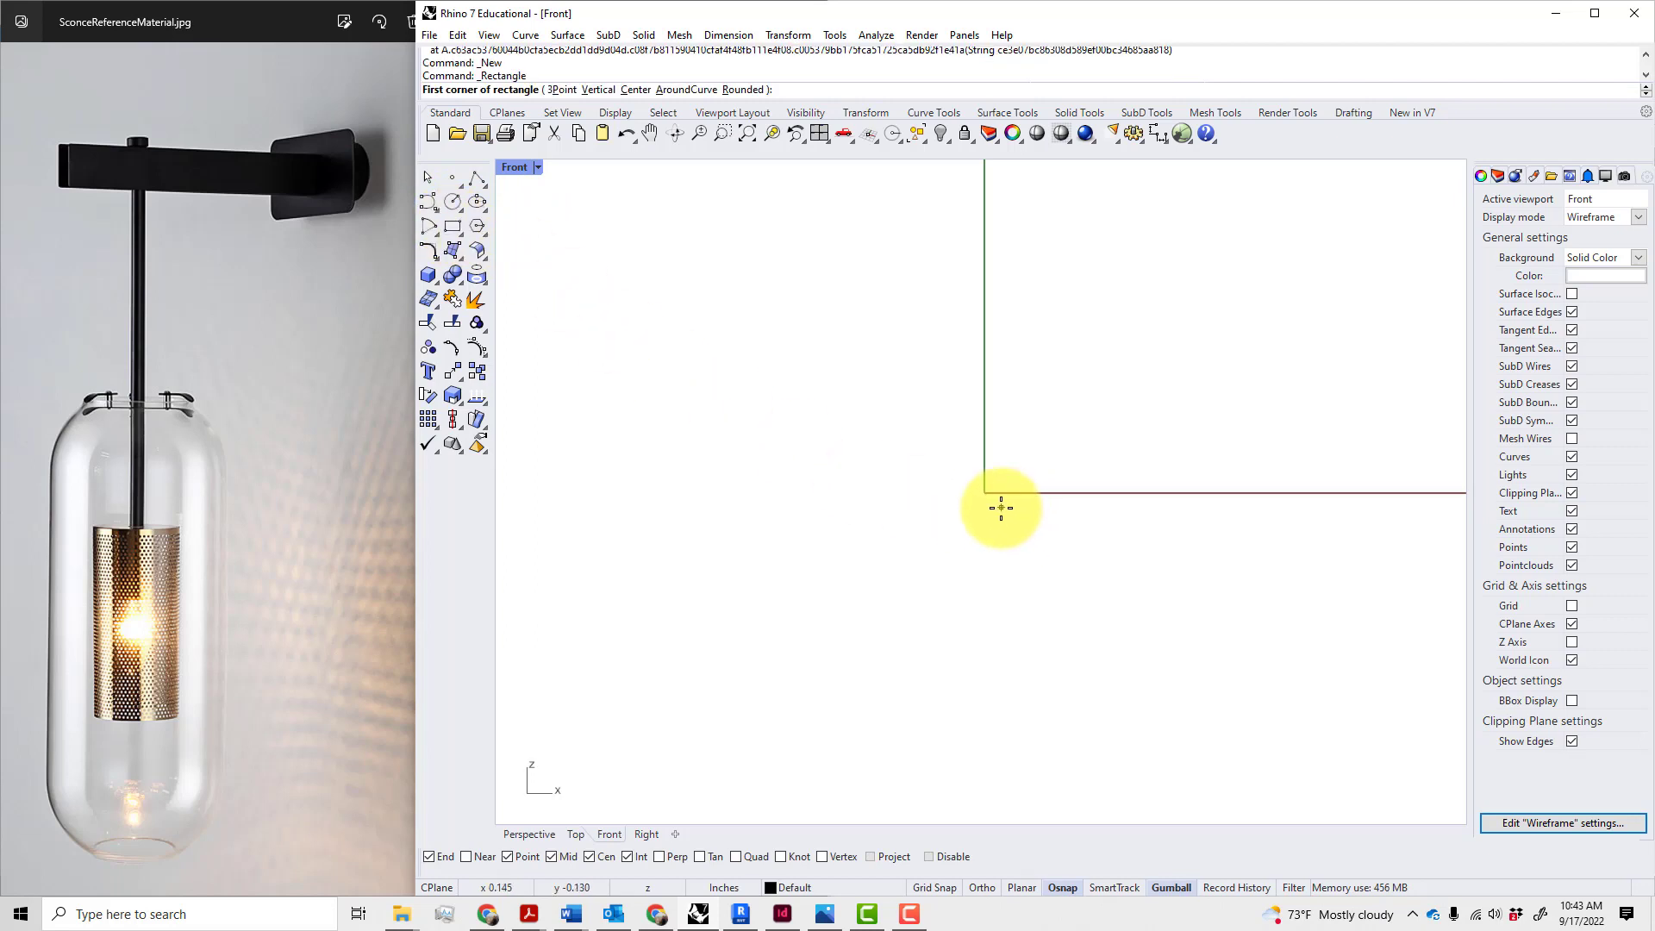
left_click(634, 90)
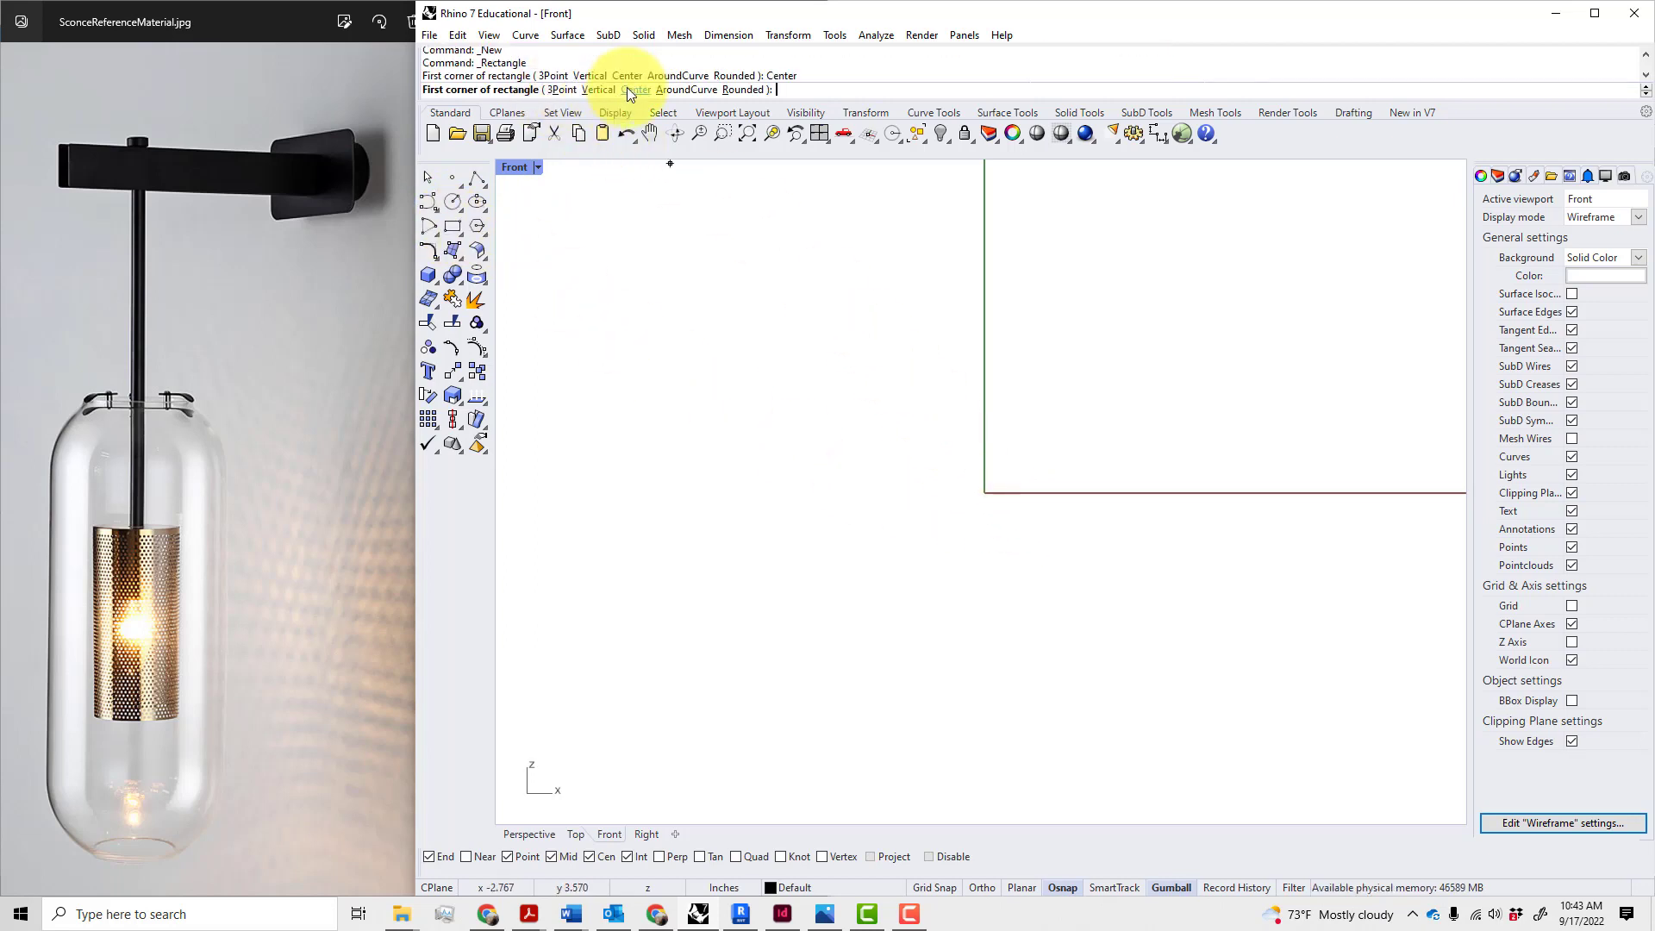
type("0")
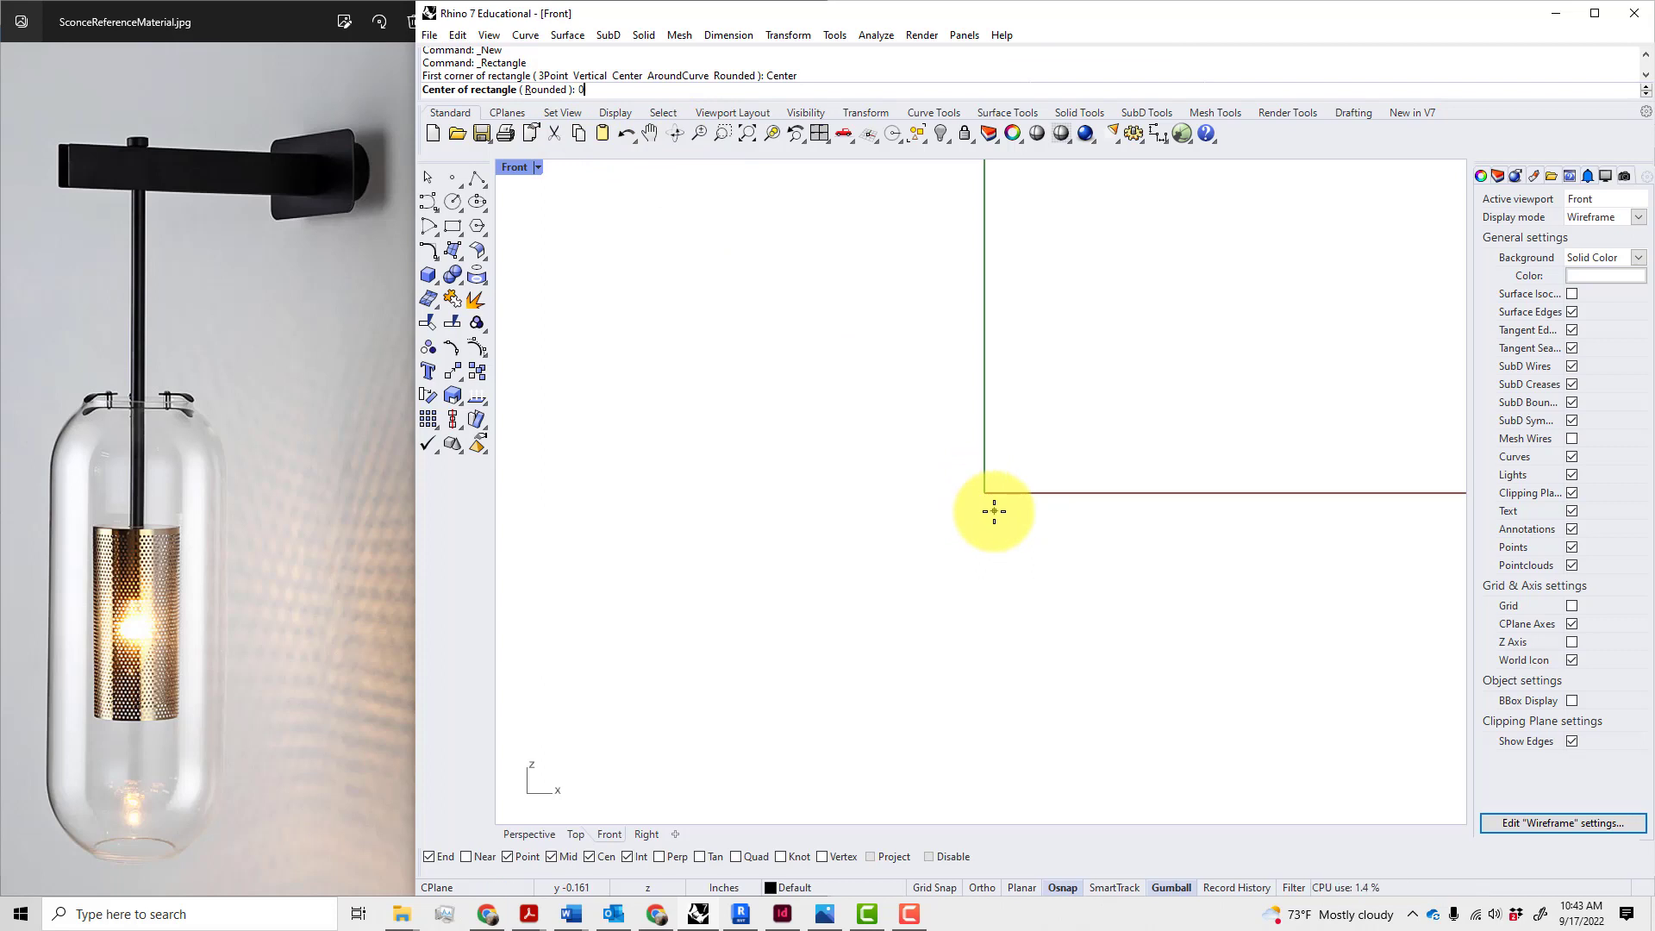
type(",0")
key("Return")
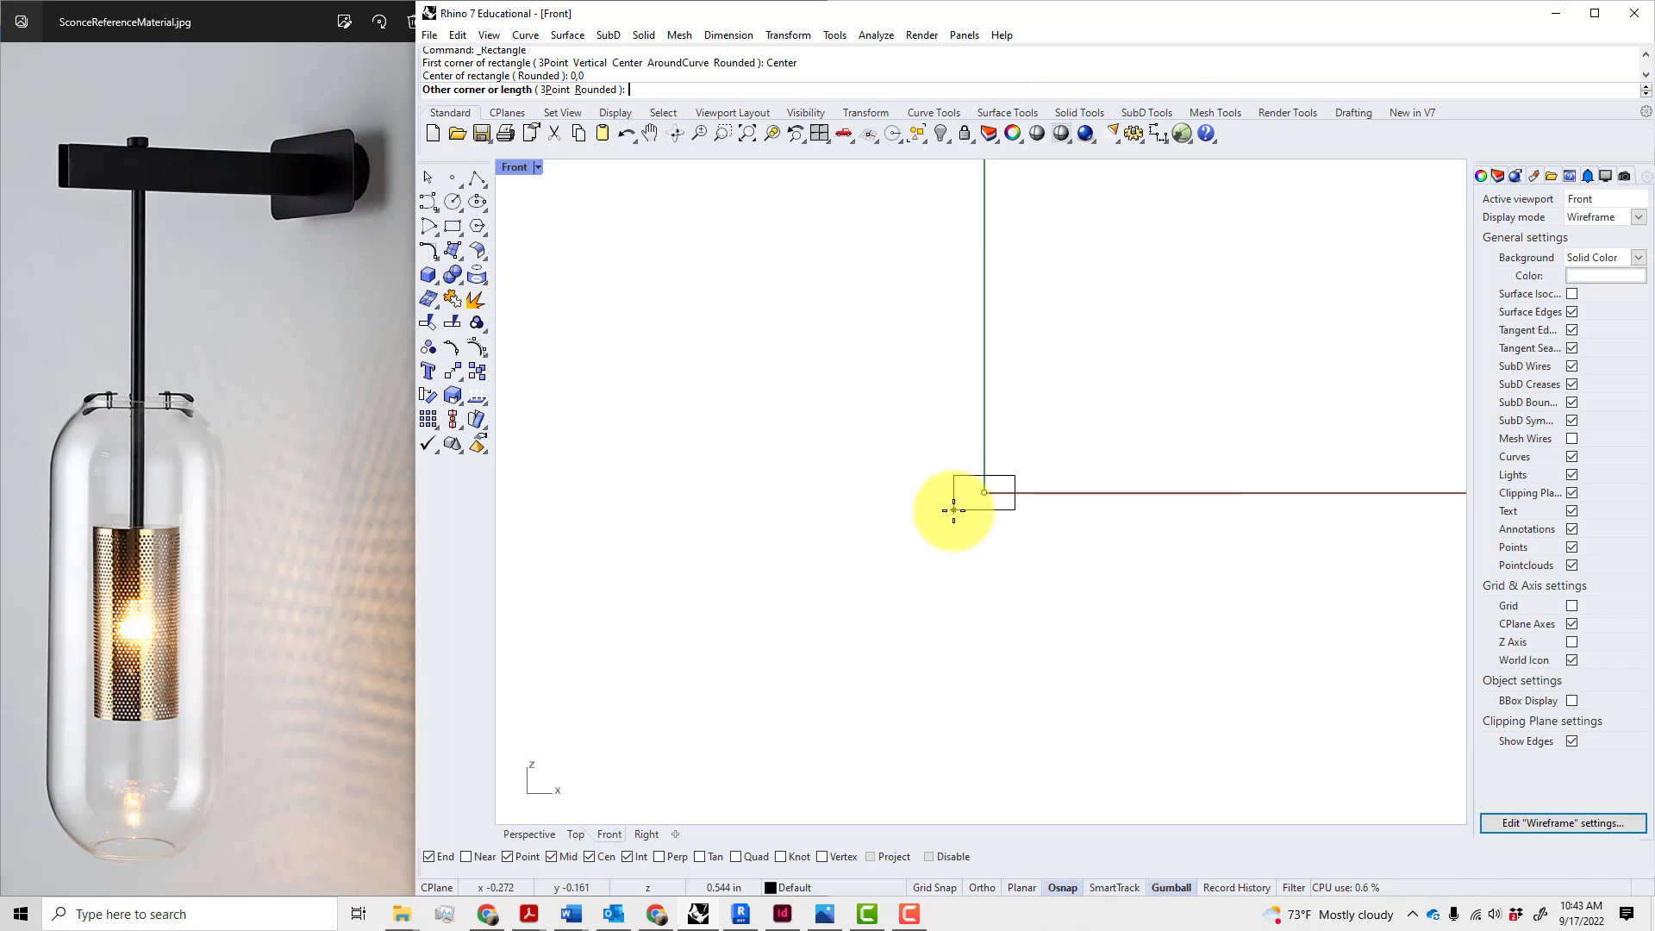
scroll(954, 508, "up", 5)
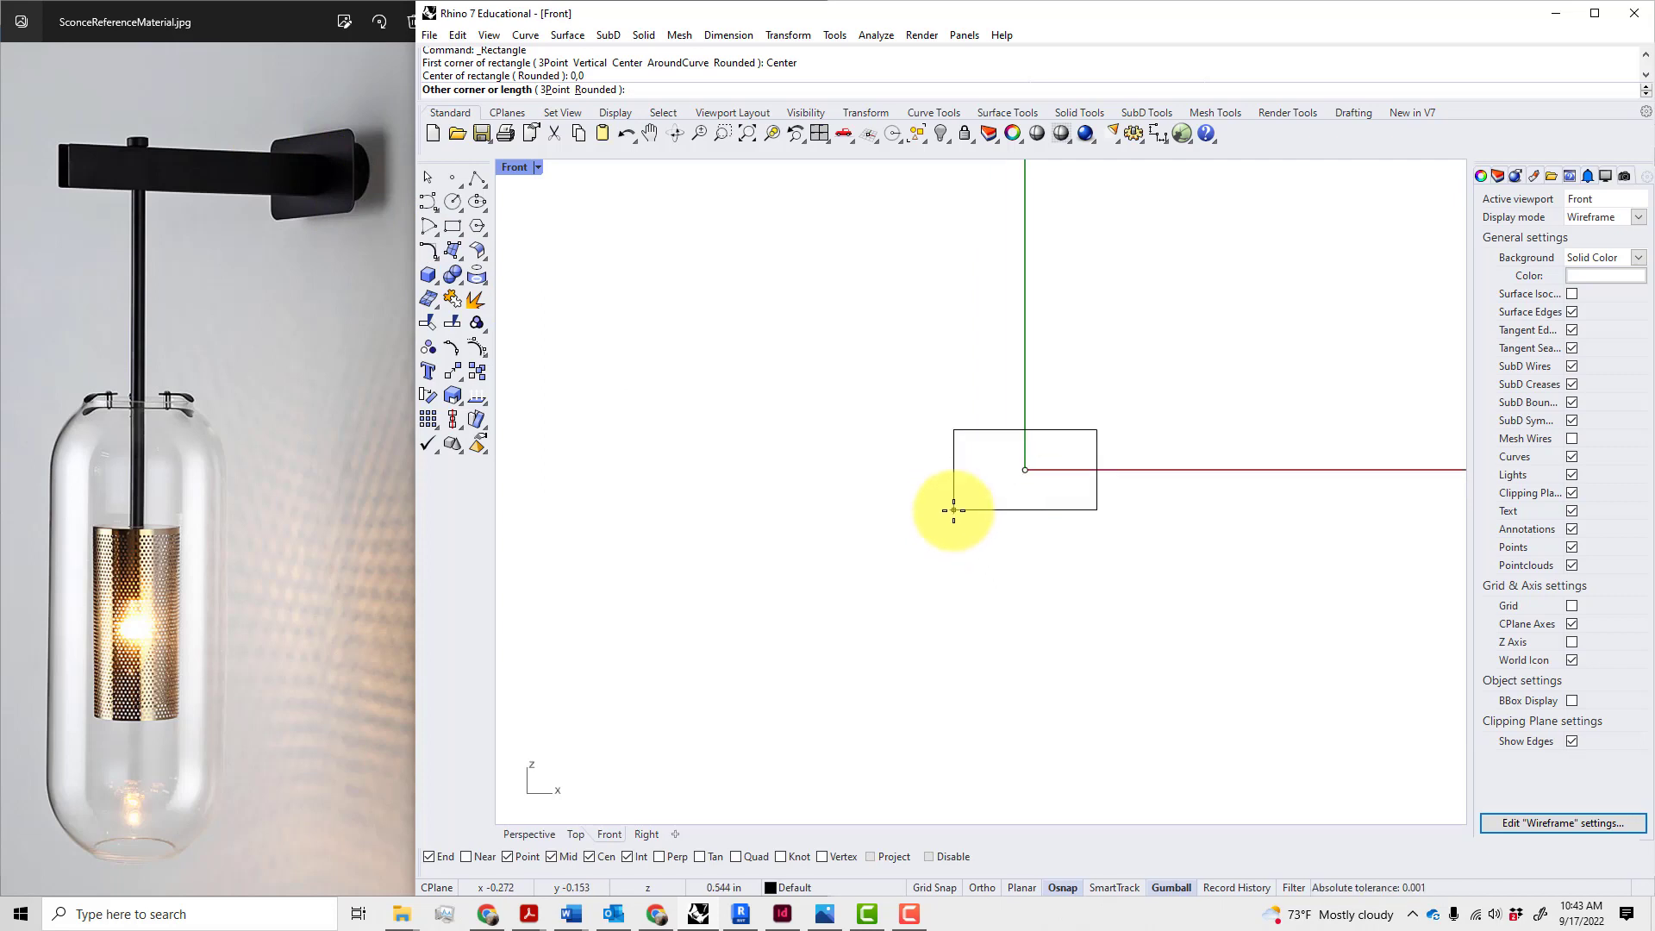
type("4")
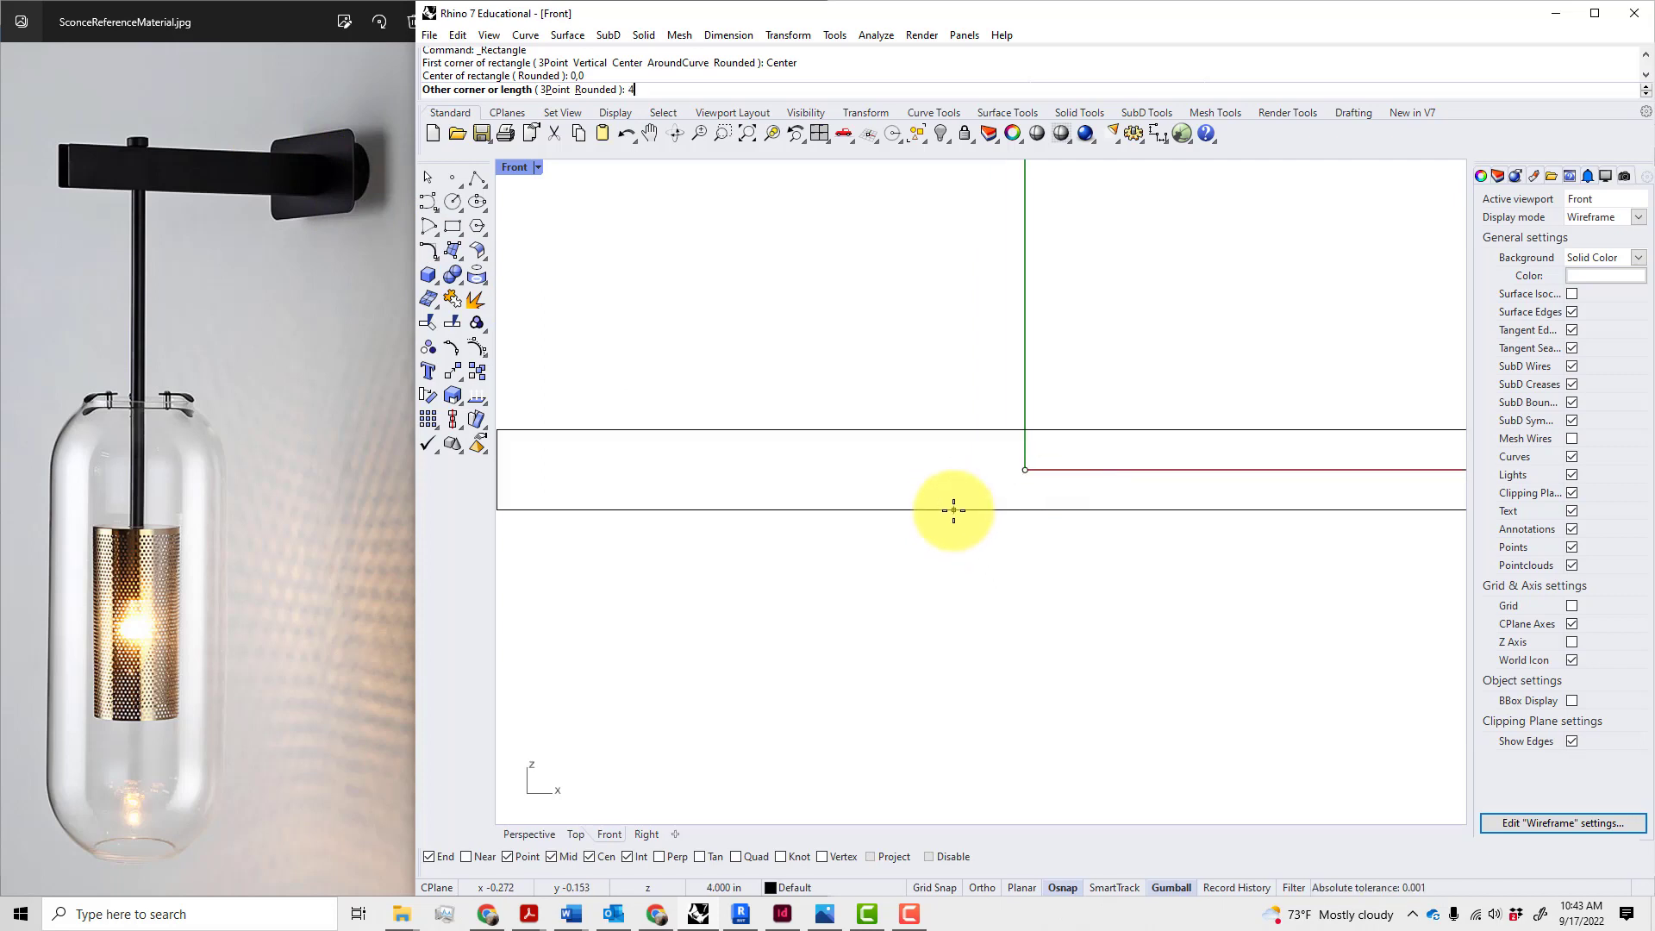
key("Return")
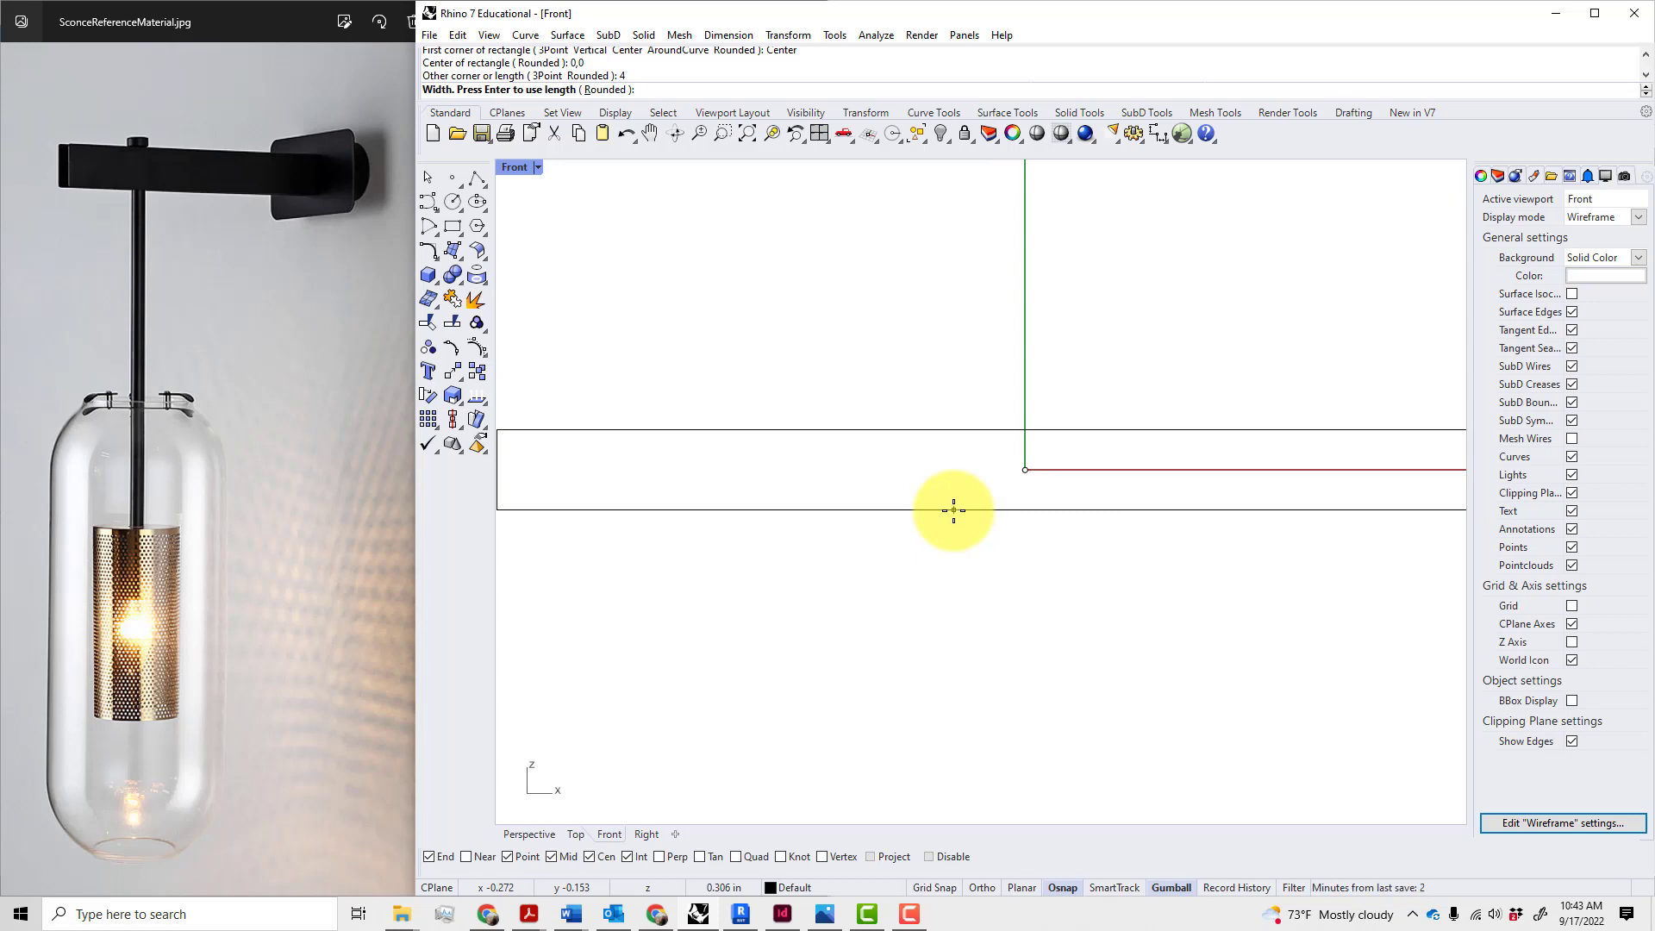
type("2.5")
key("Return")
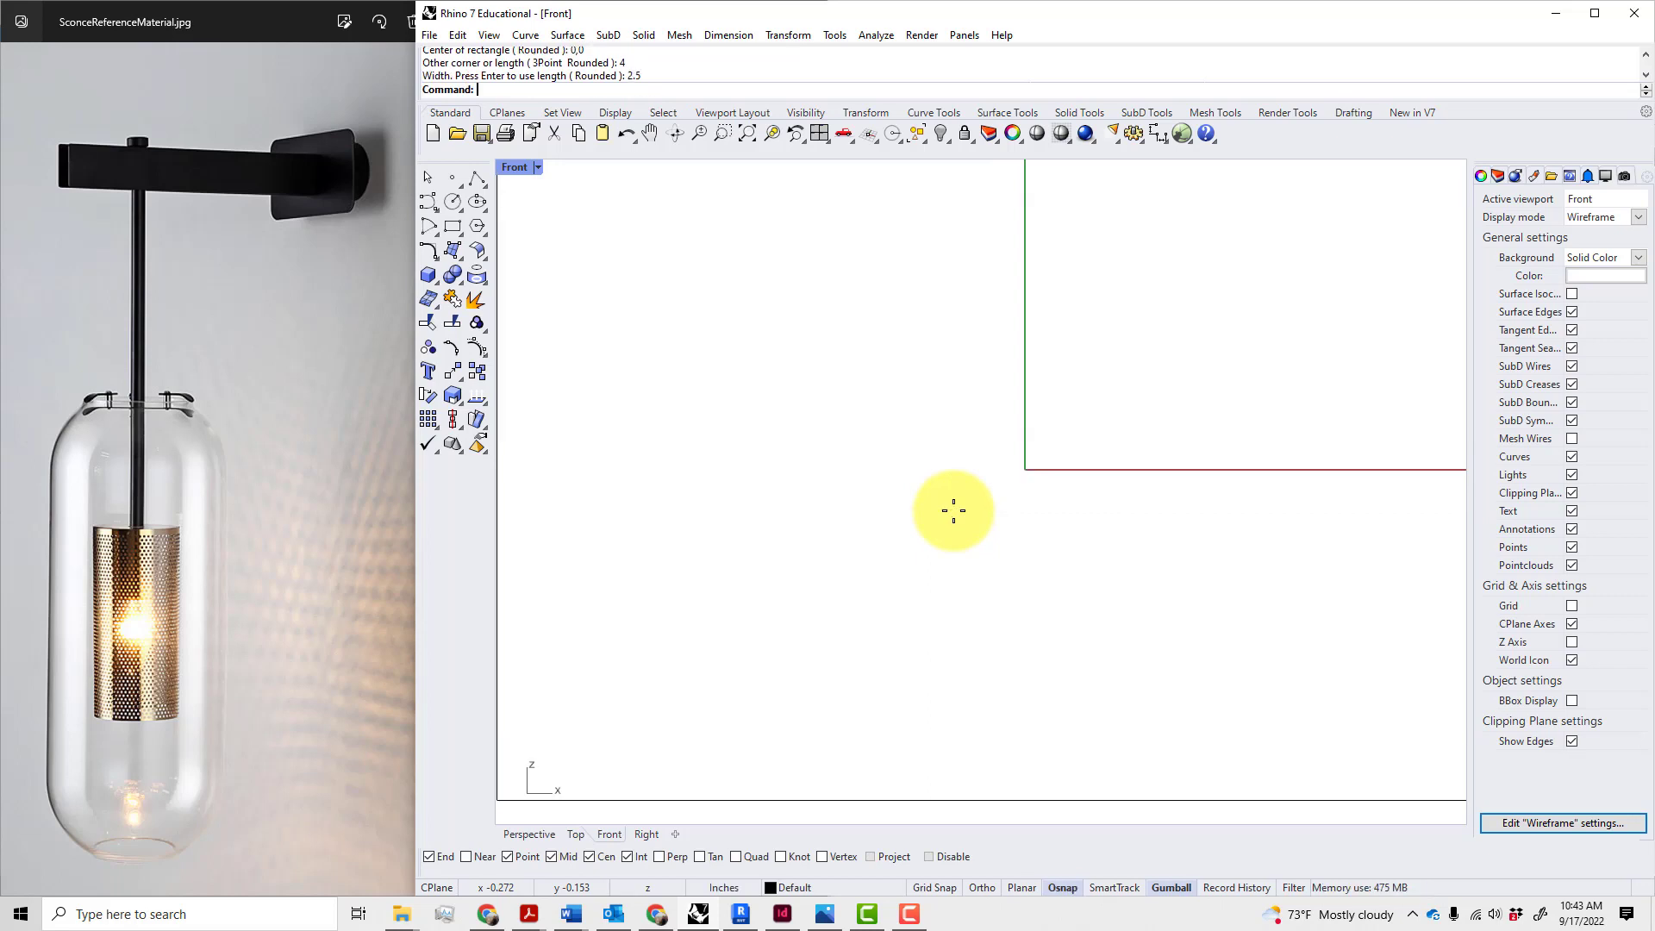
- Measure the distance between the rectangle's upper-left and lower-left corners
scroll(979, 510, "down", 5)
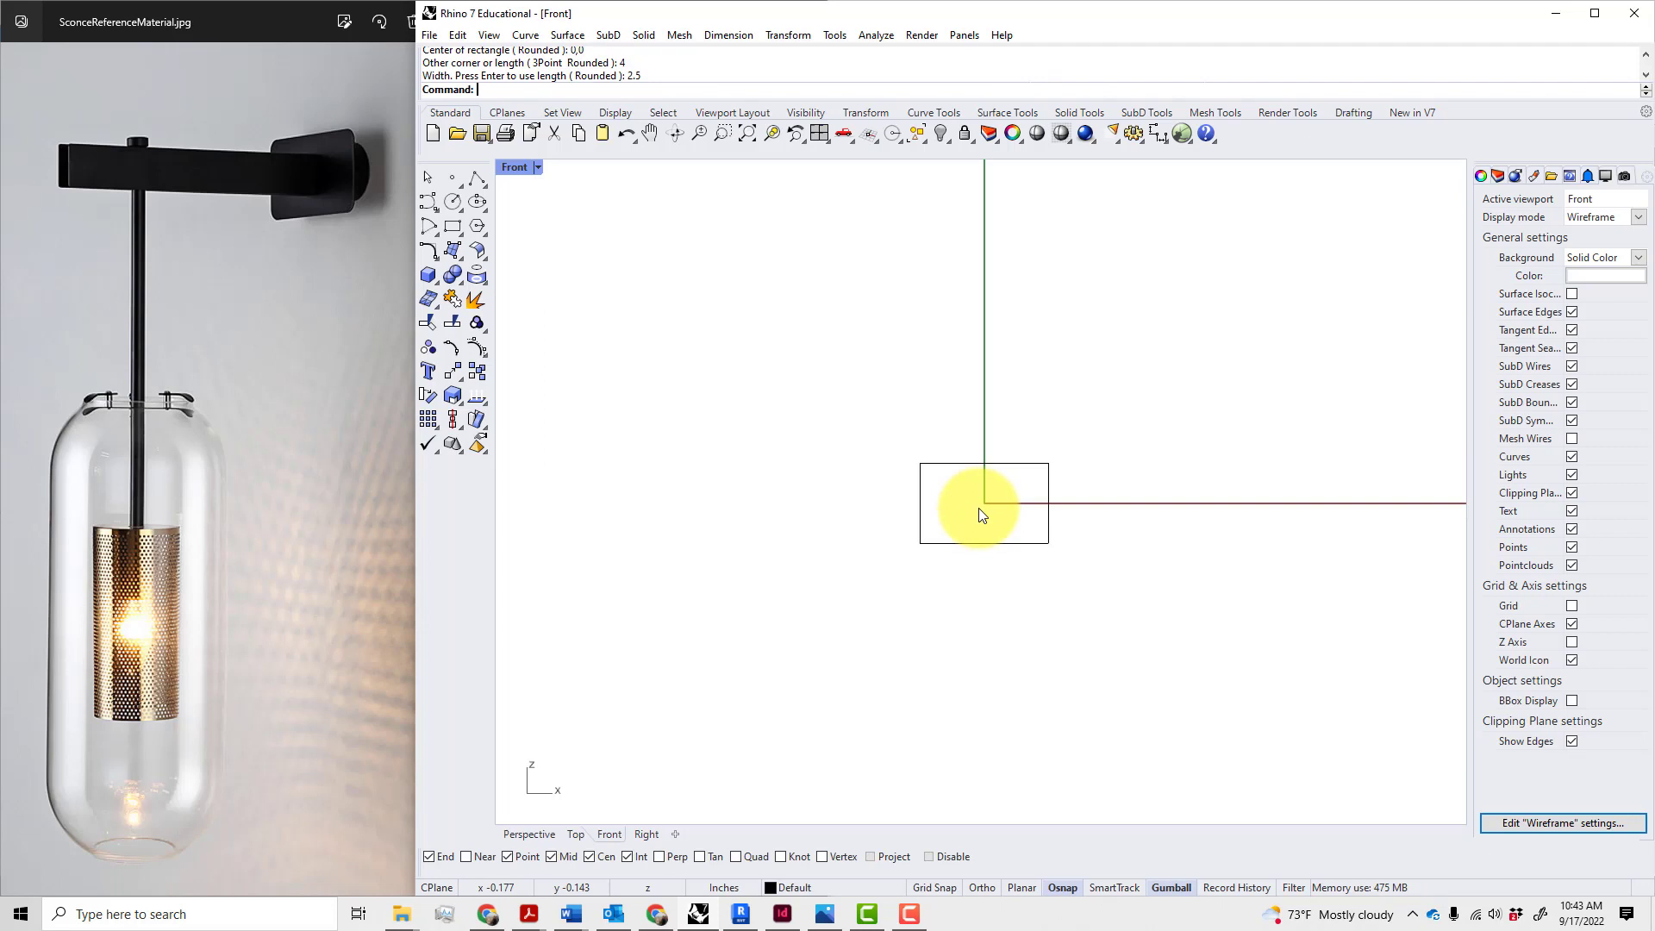
type("Distance")
key("Return")
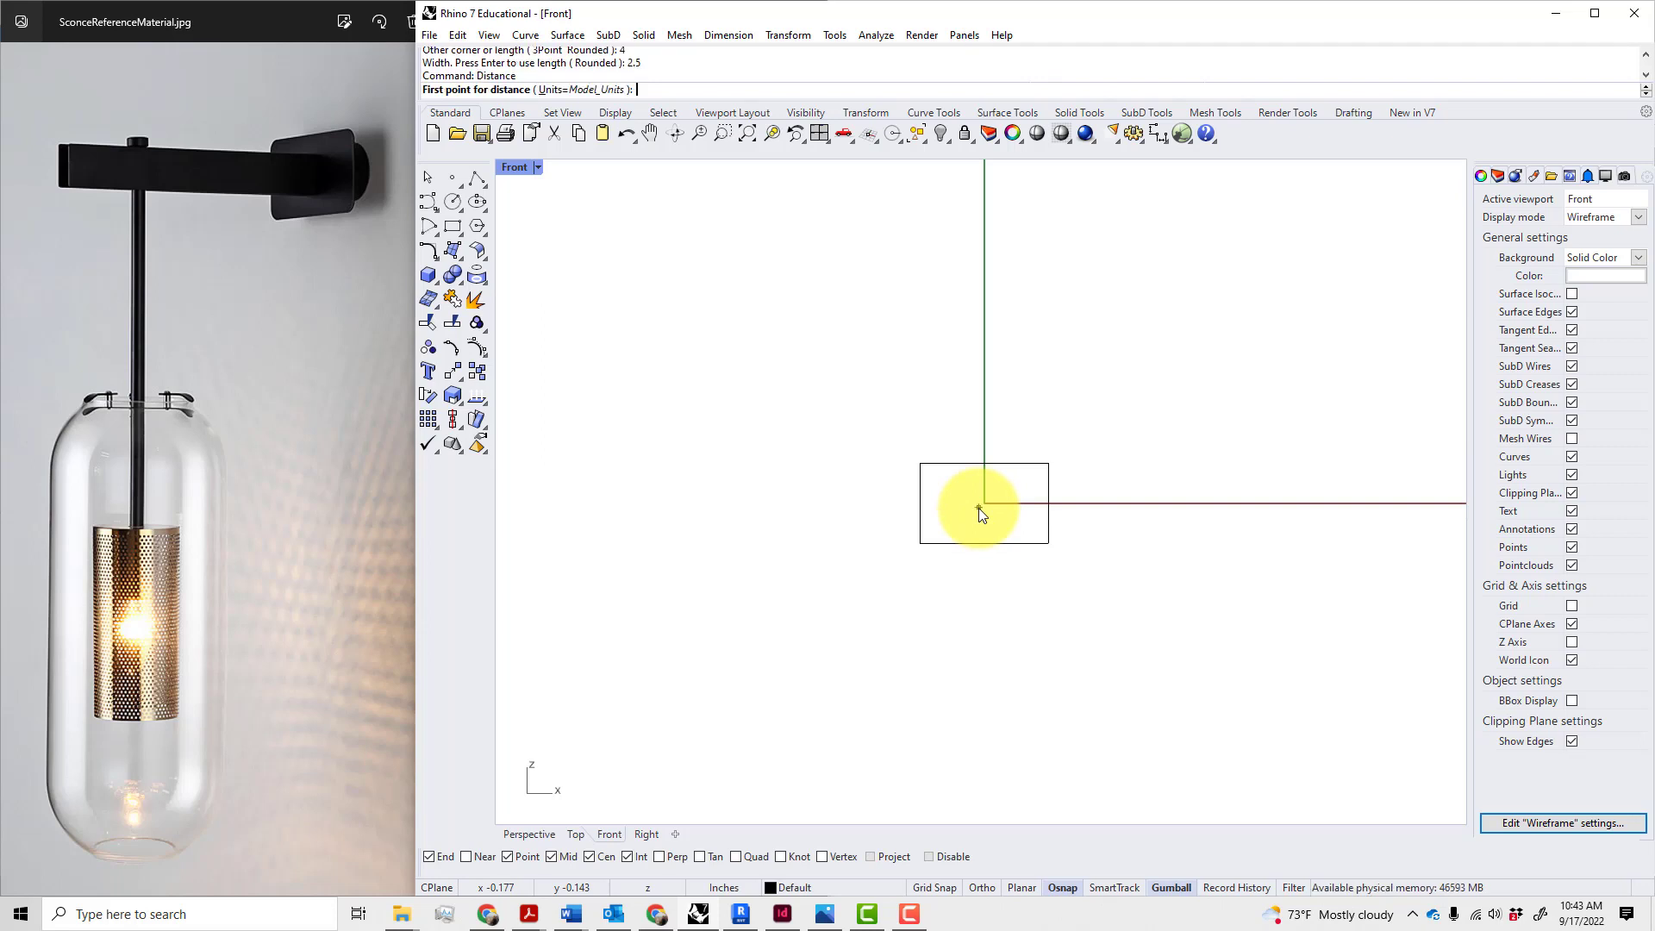
left_click(920, 462)
left_click(920, 543)
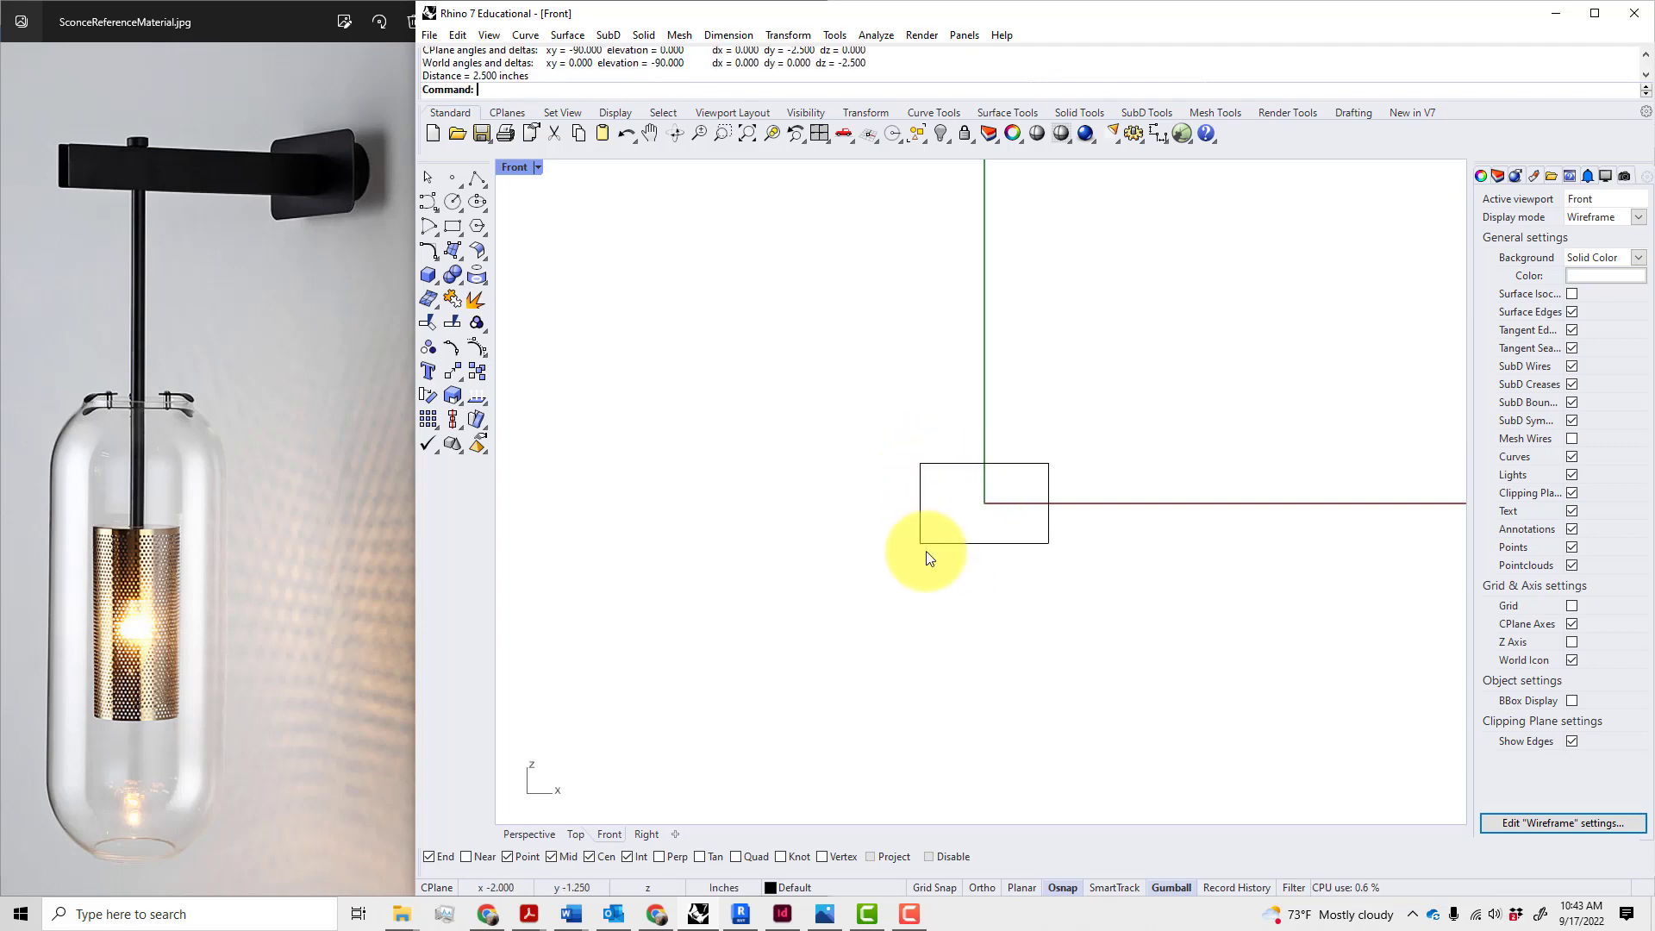
scroll(1073, 530, "up", 2)
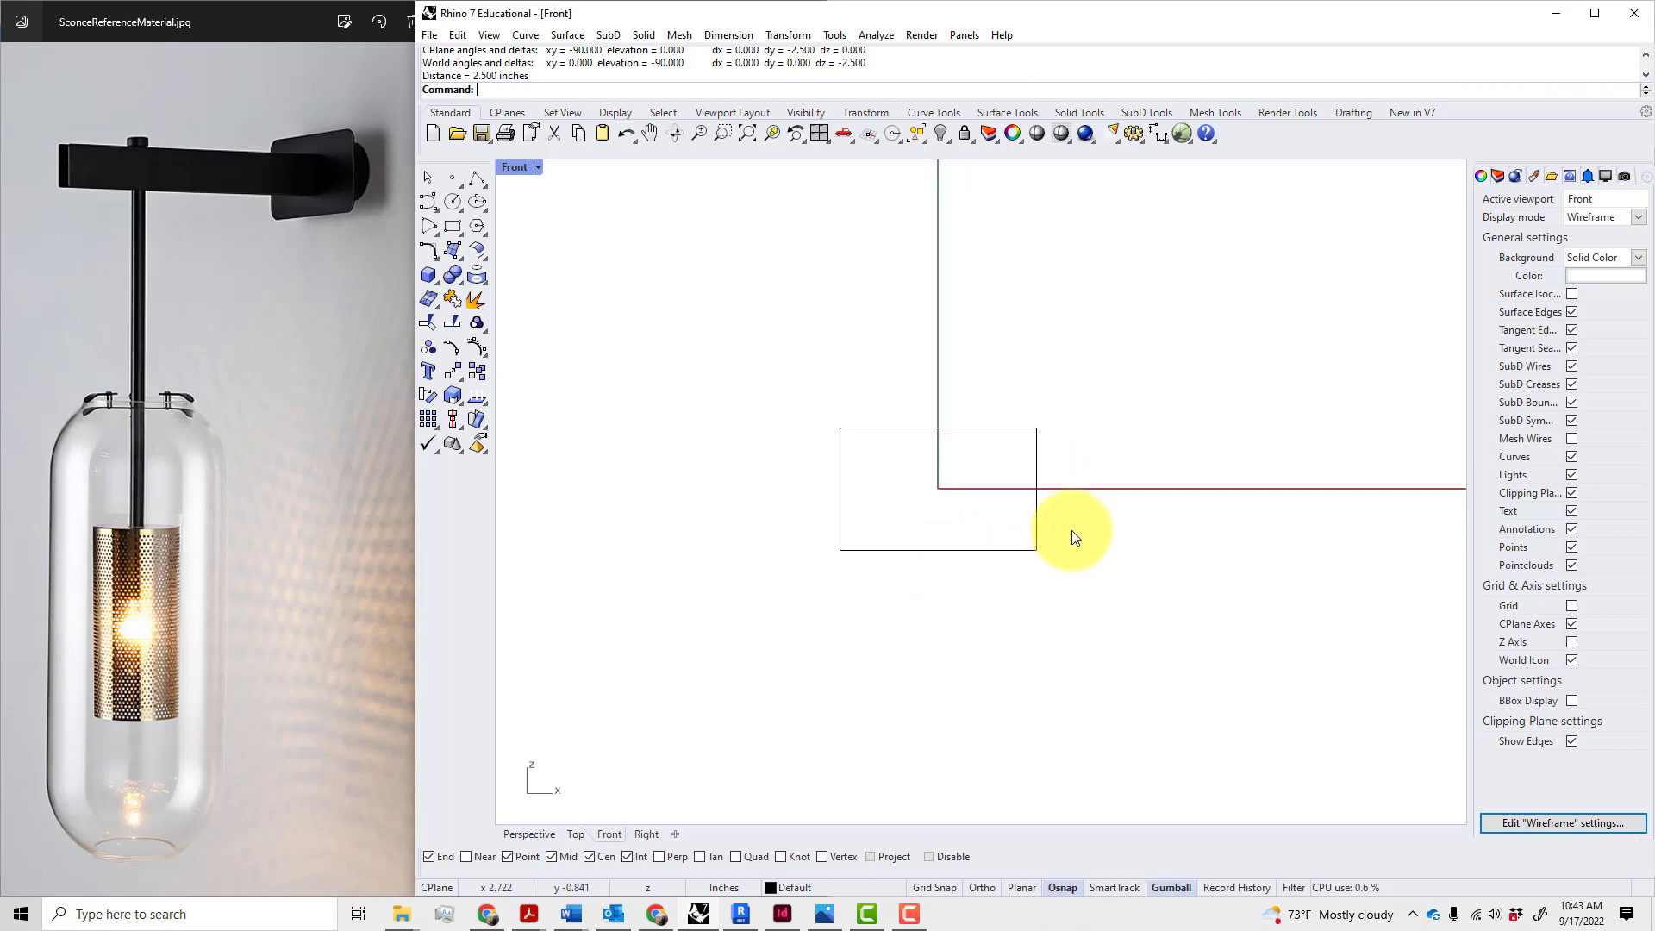
right_click_drag(1093, 622, 1059, 658)
left_click(995, 574)
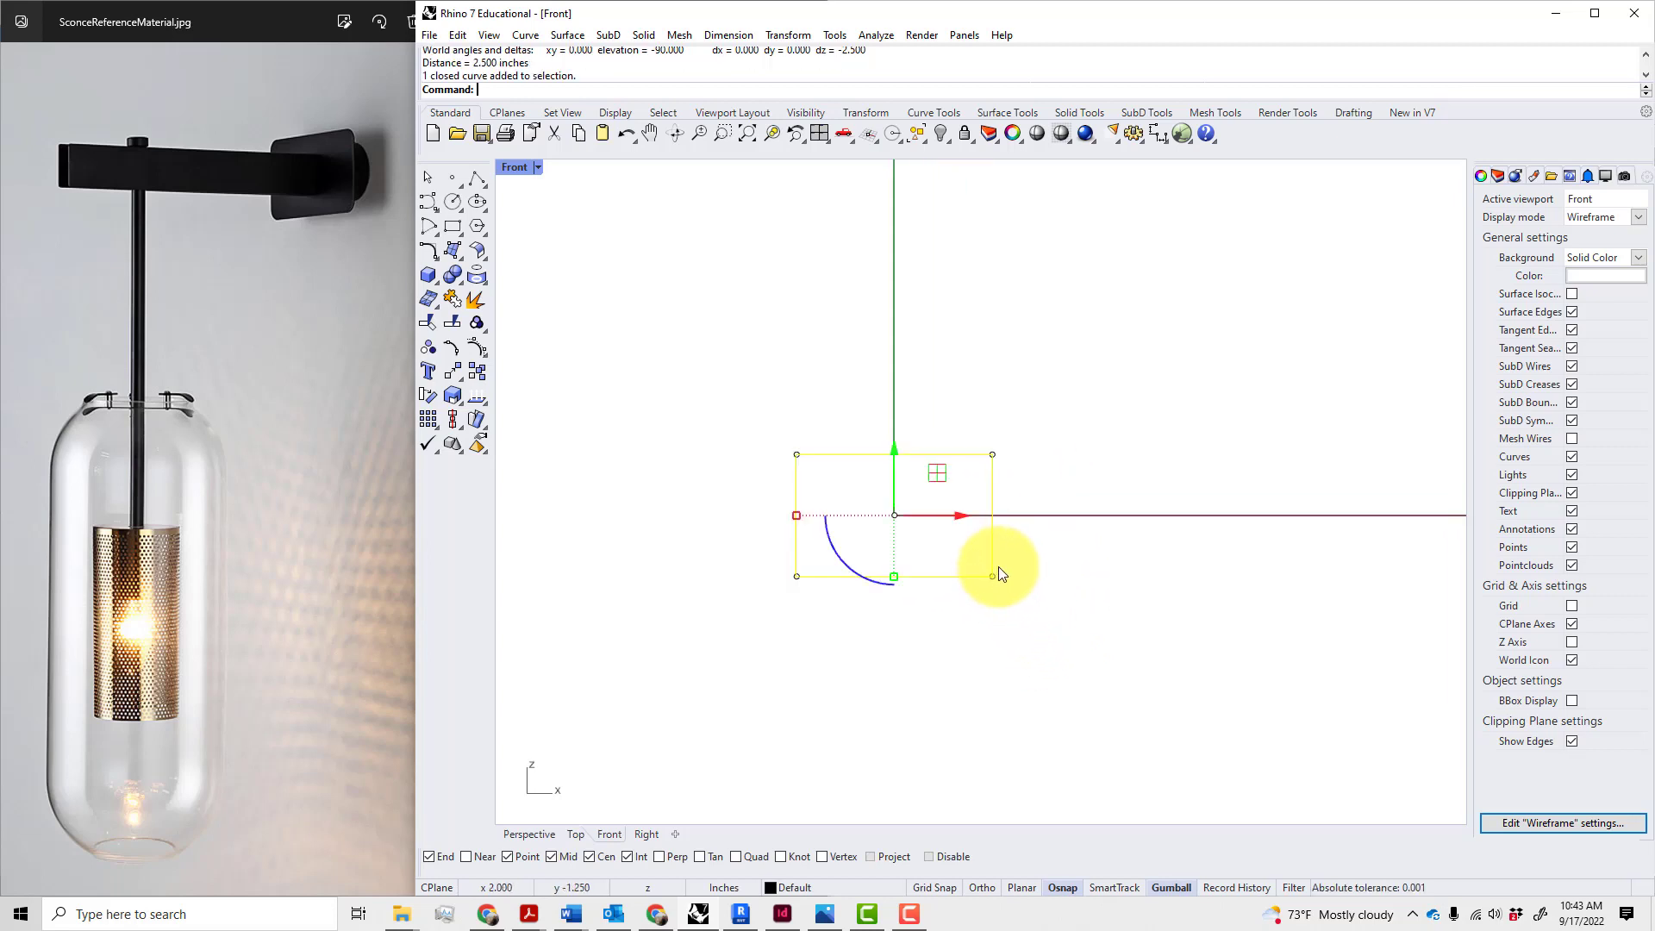
type("Fill")
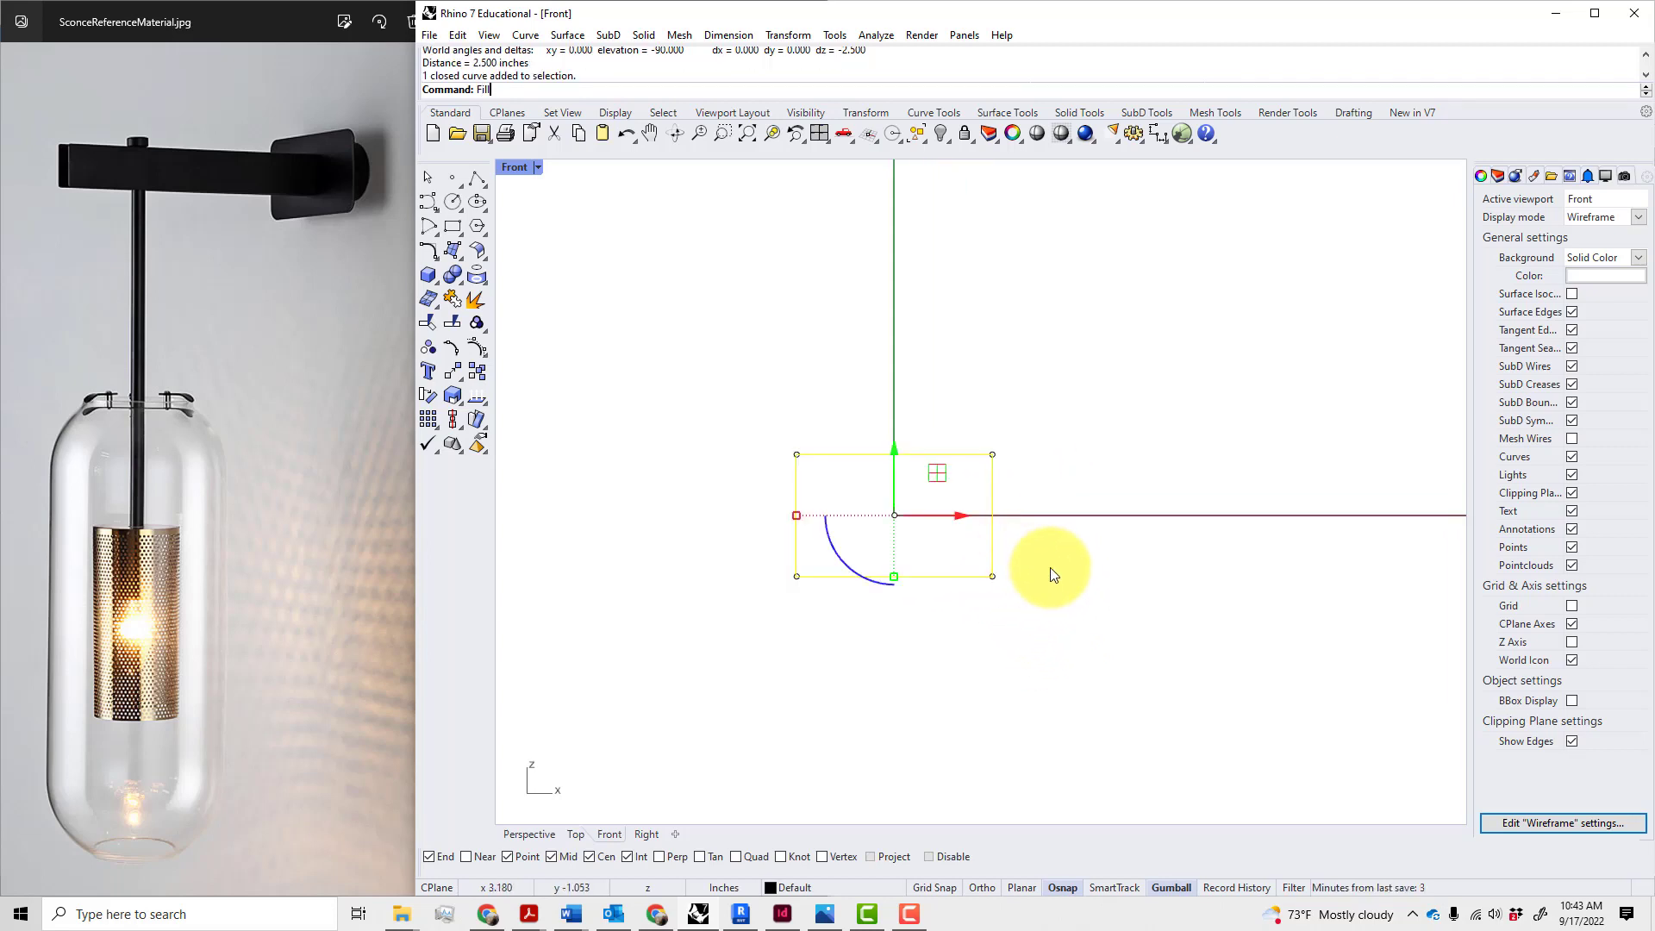
key("Return")
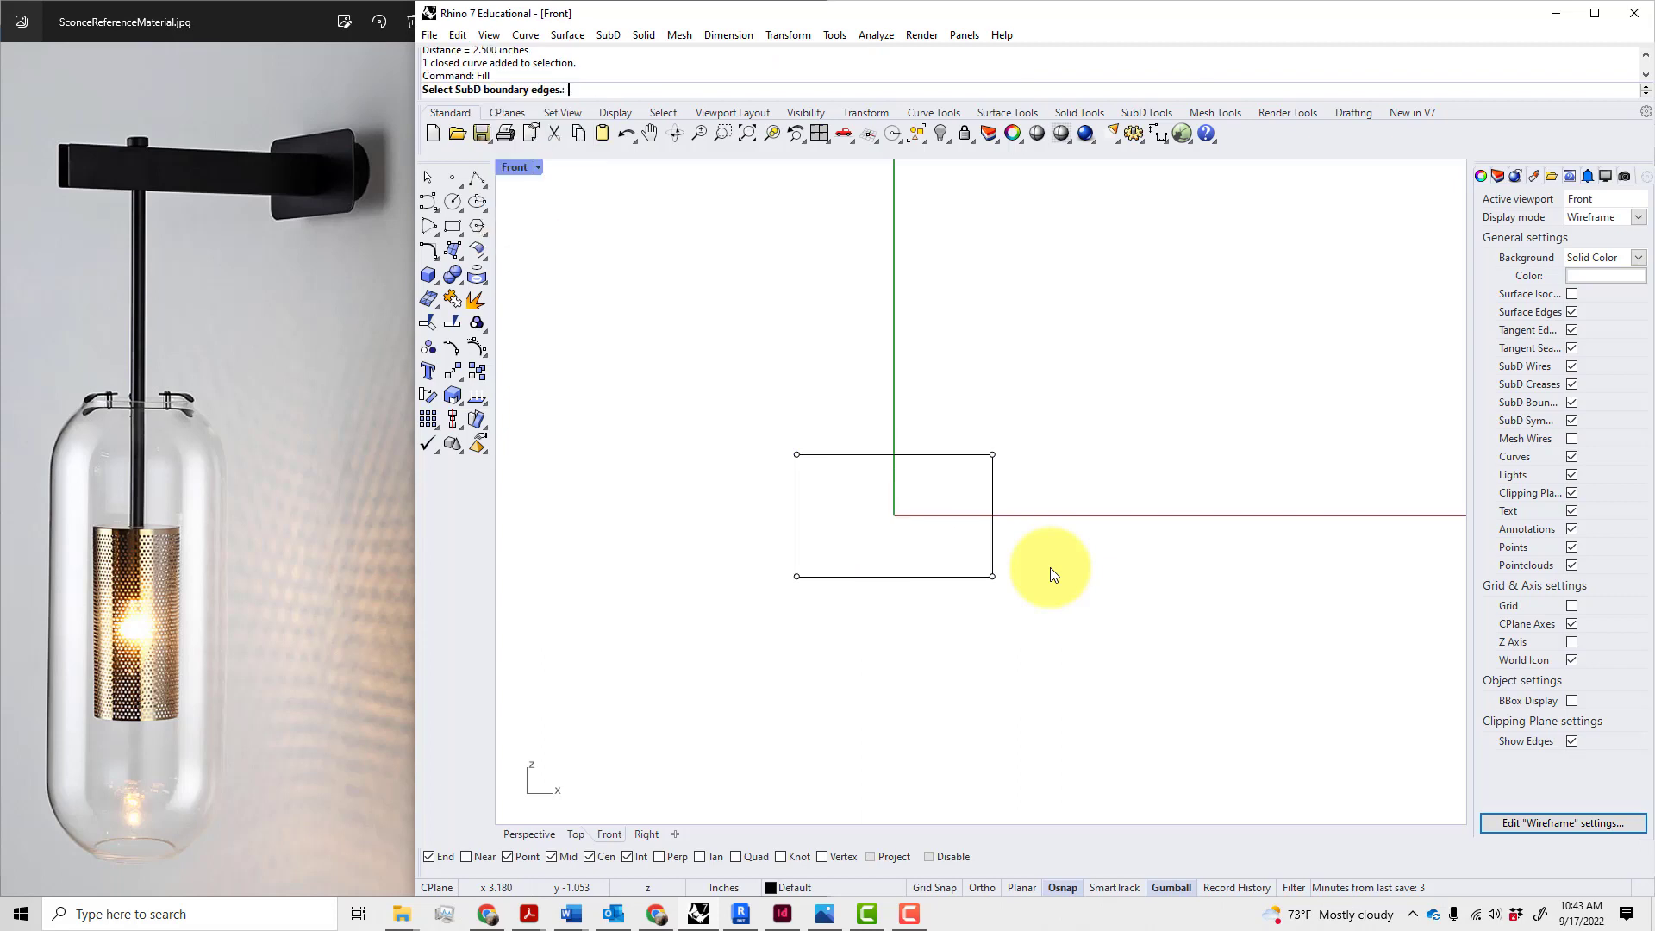
key("Escape")
- Fillet all four corners of the rectangle with a 0.25-inch radius
type("Fillet")
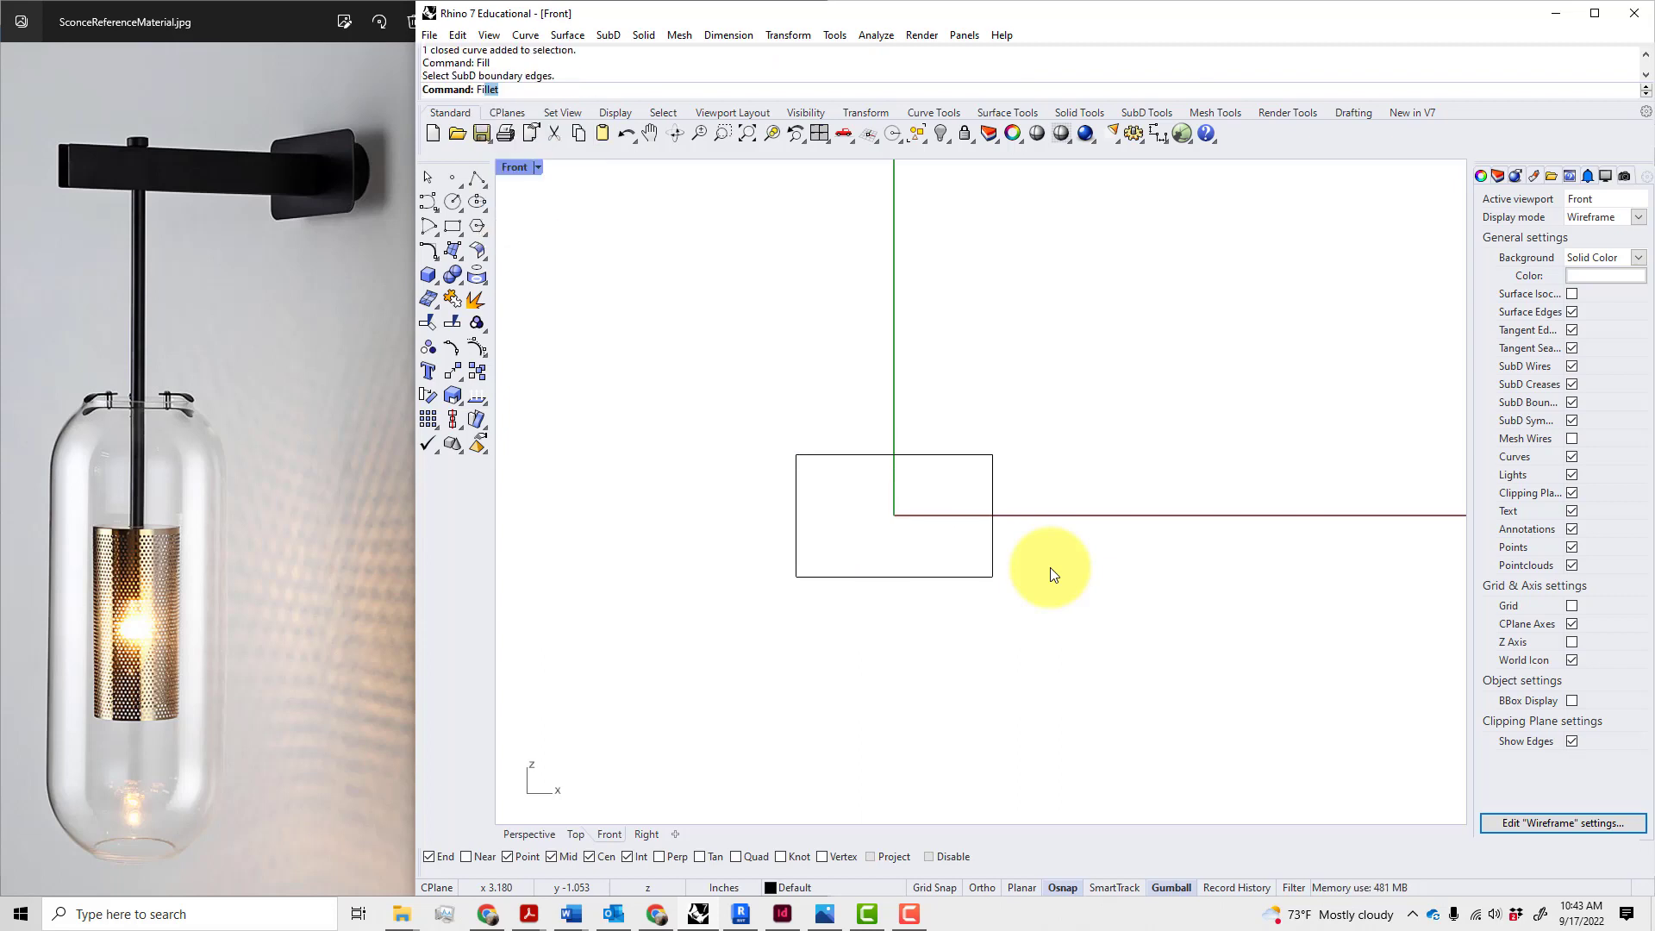
key("Return")
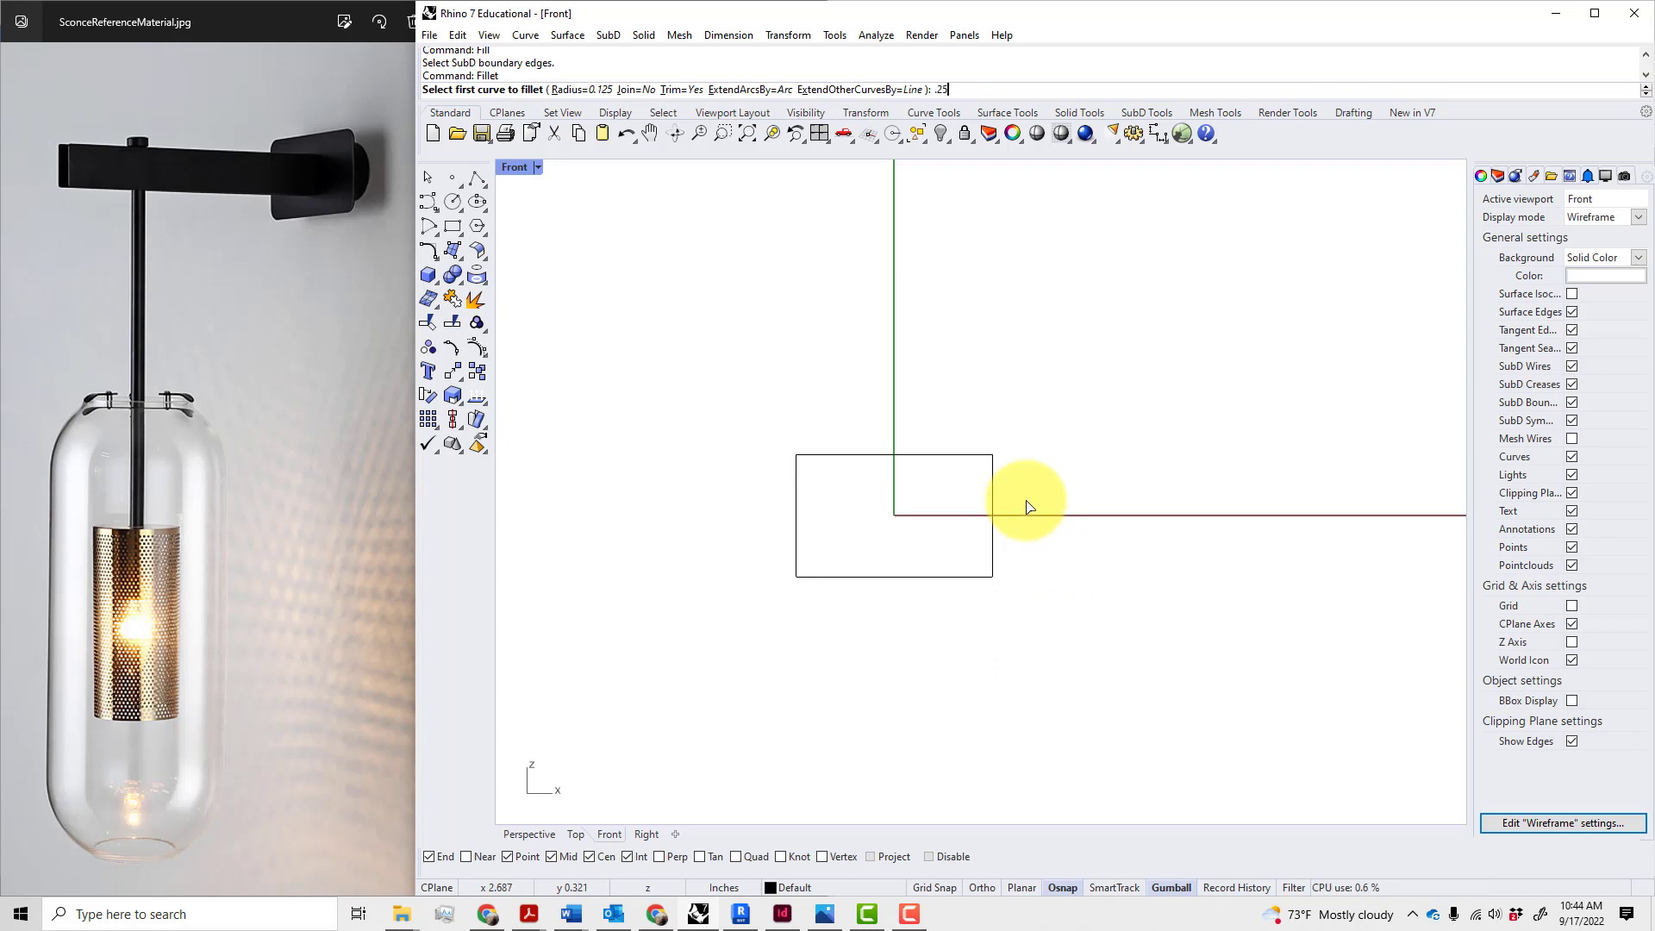
type(".25")
key("Return")
left_click(992, 496)
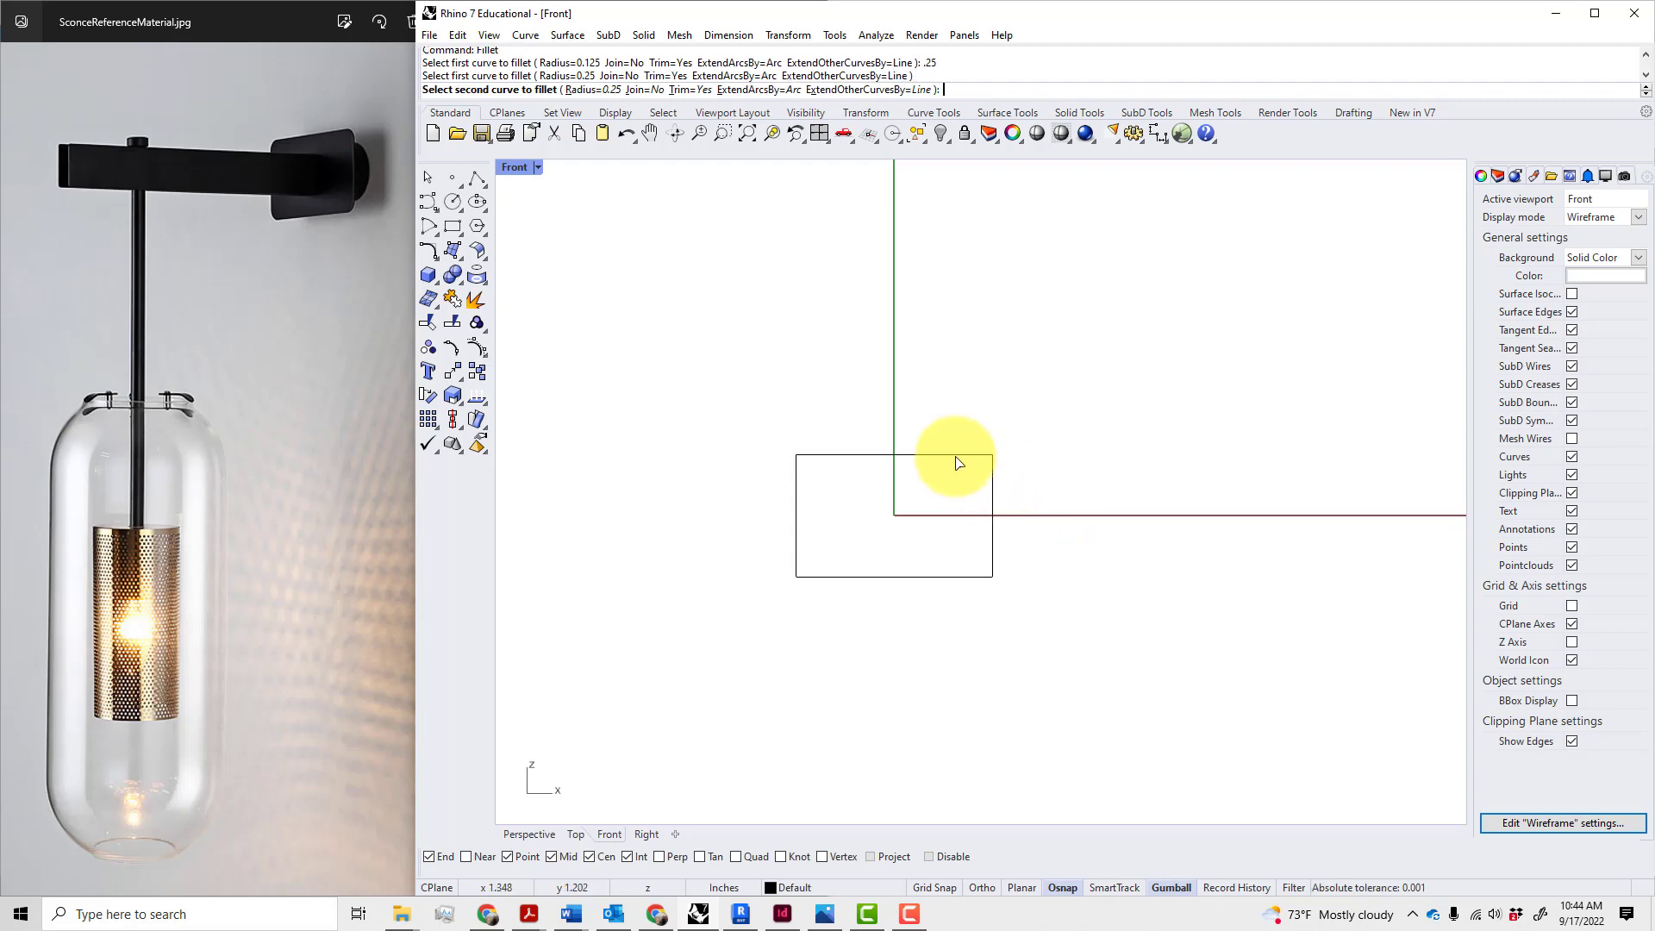
left_click(909, 463)
key("Return")
left_click(835, 457)
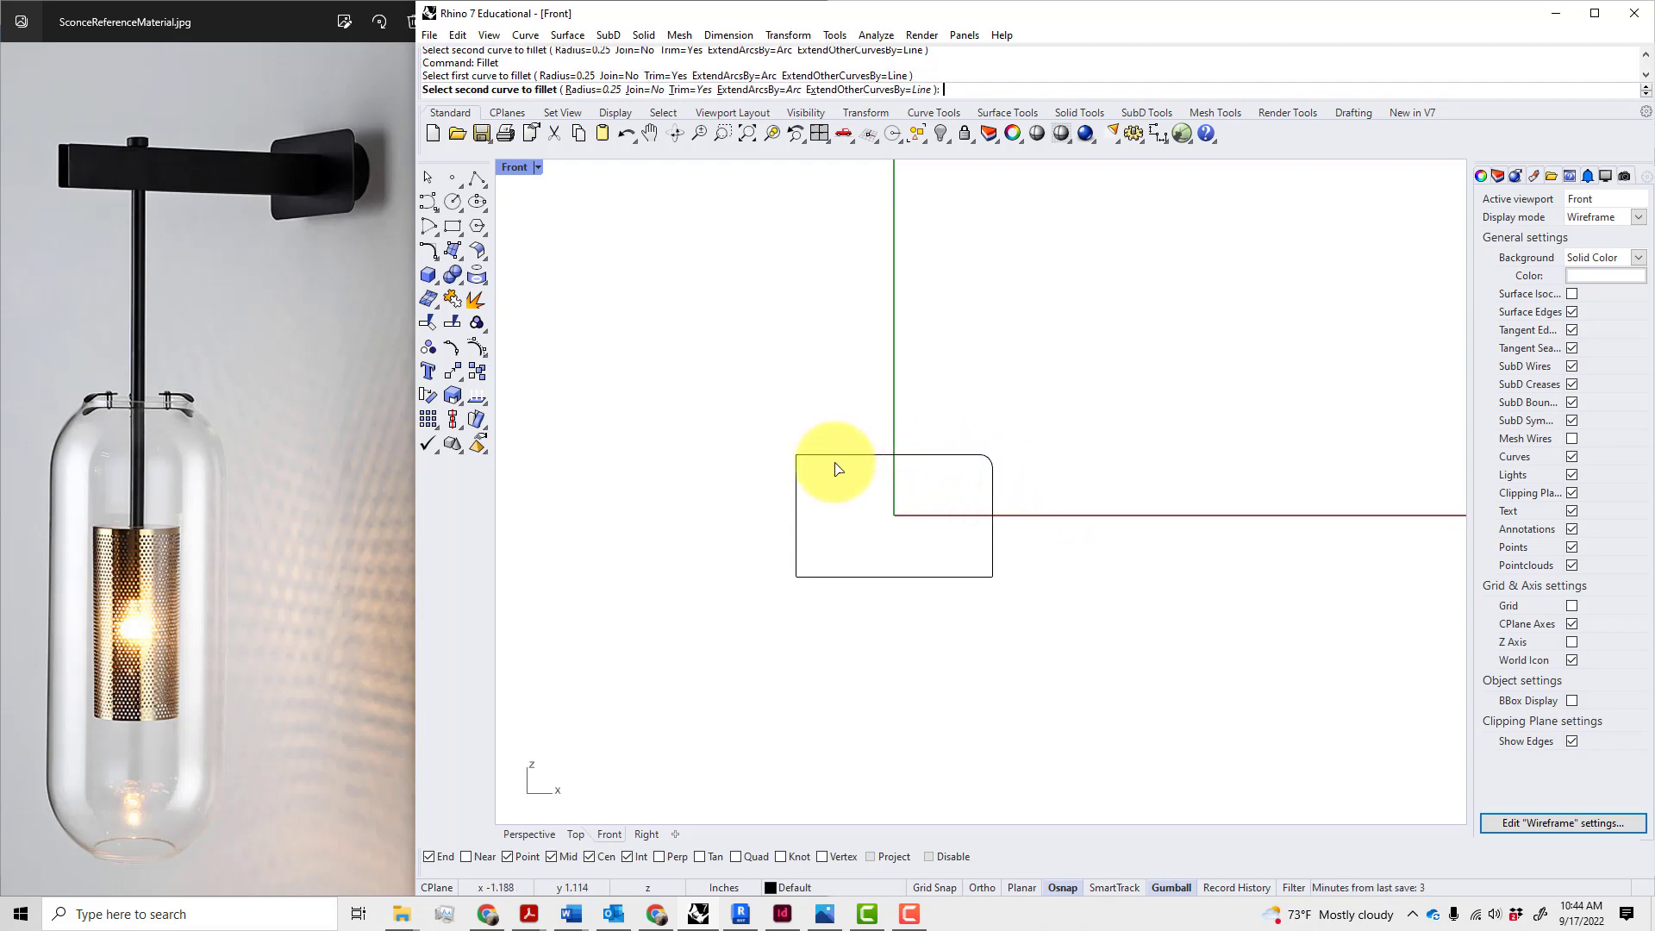
left_click(798, 494)
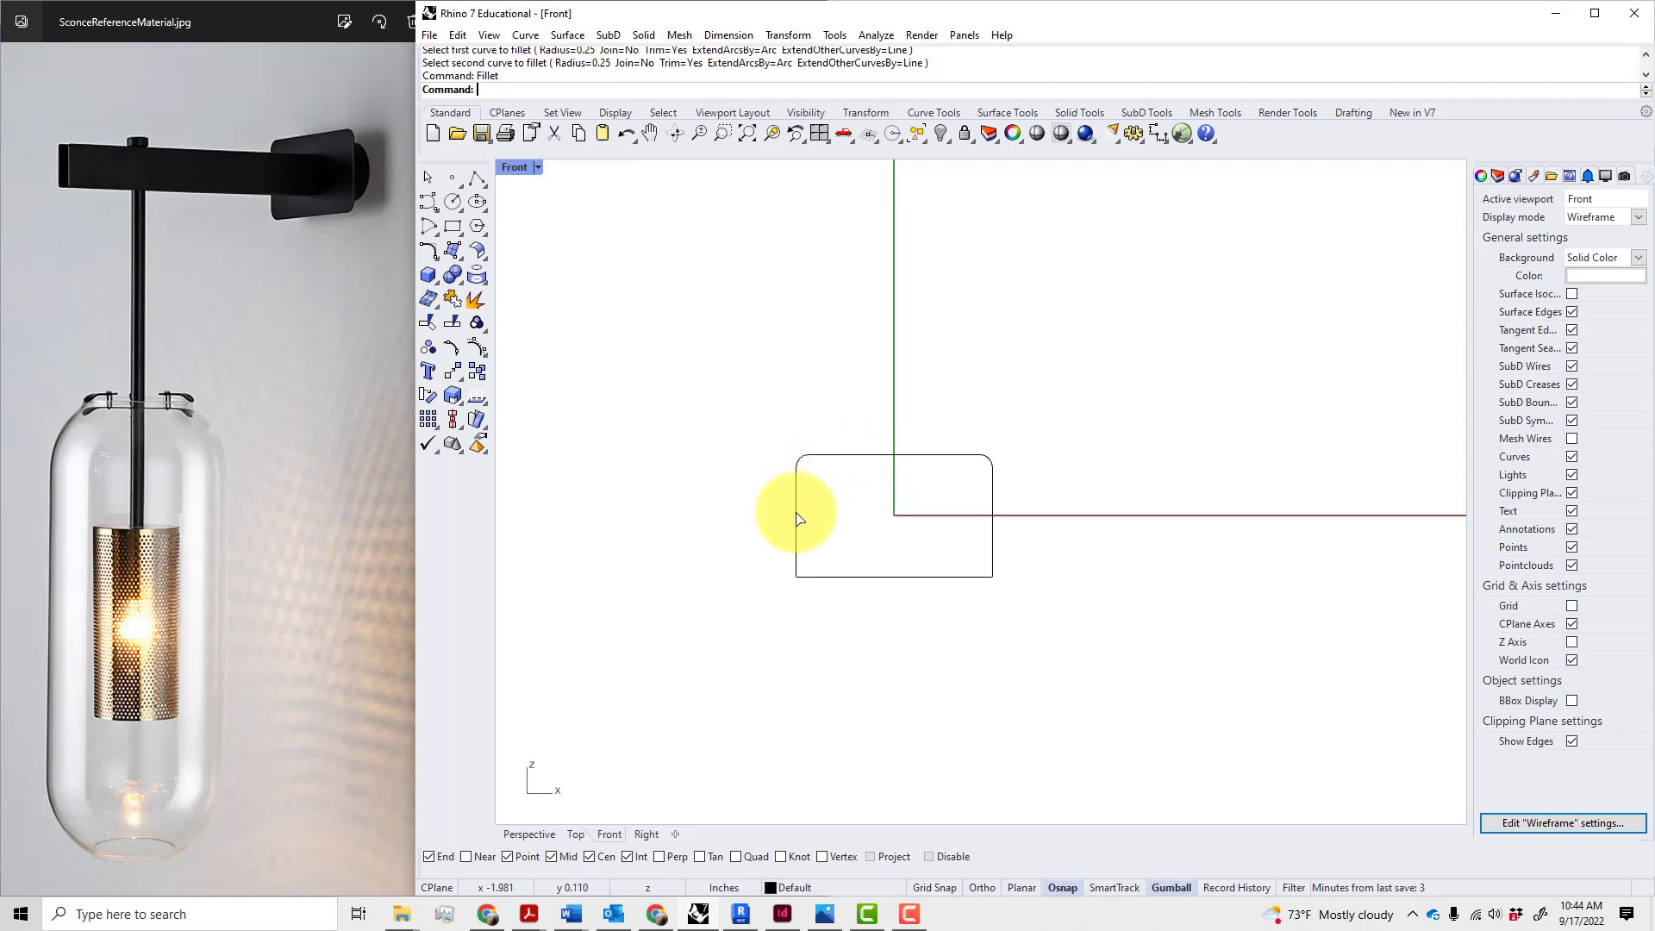
key("Return")
left_click(874, 576)
left_click(992, 547)
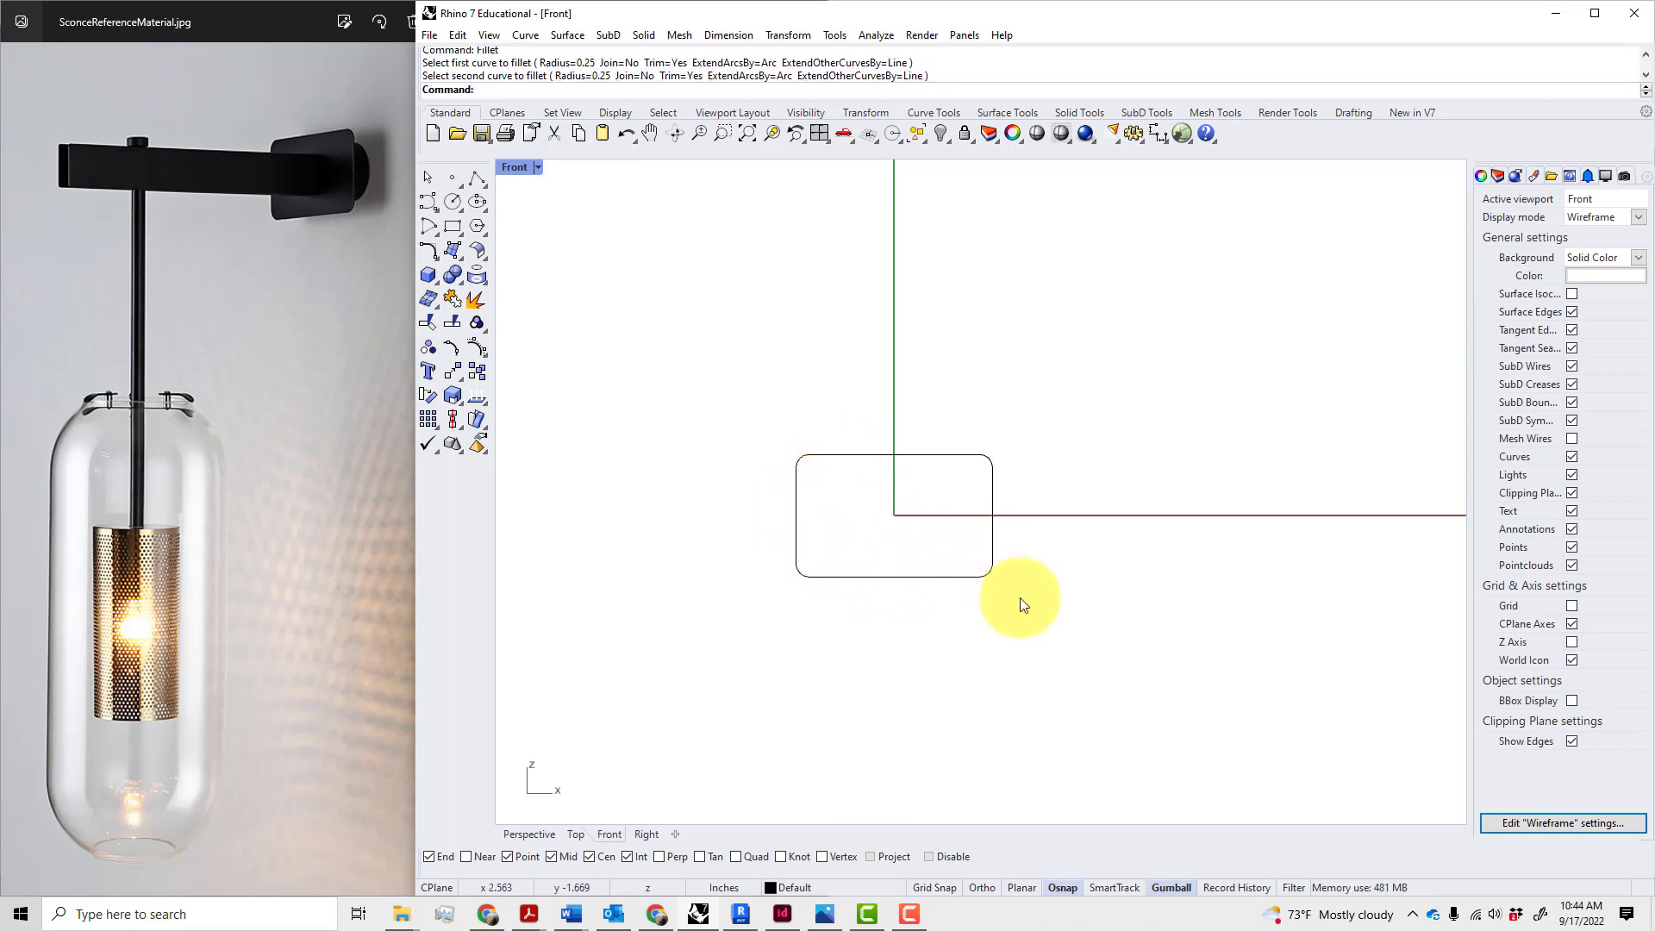
- Offset the rounded rectangle 0.5 inches to the inside
right_click_drag(1022, 603, 1008, 621)
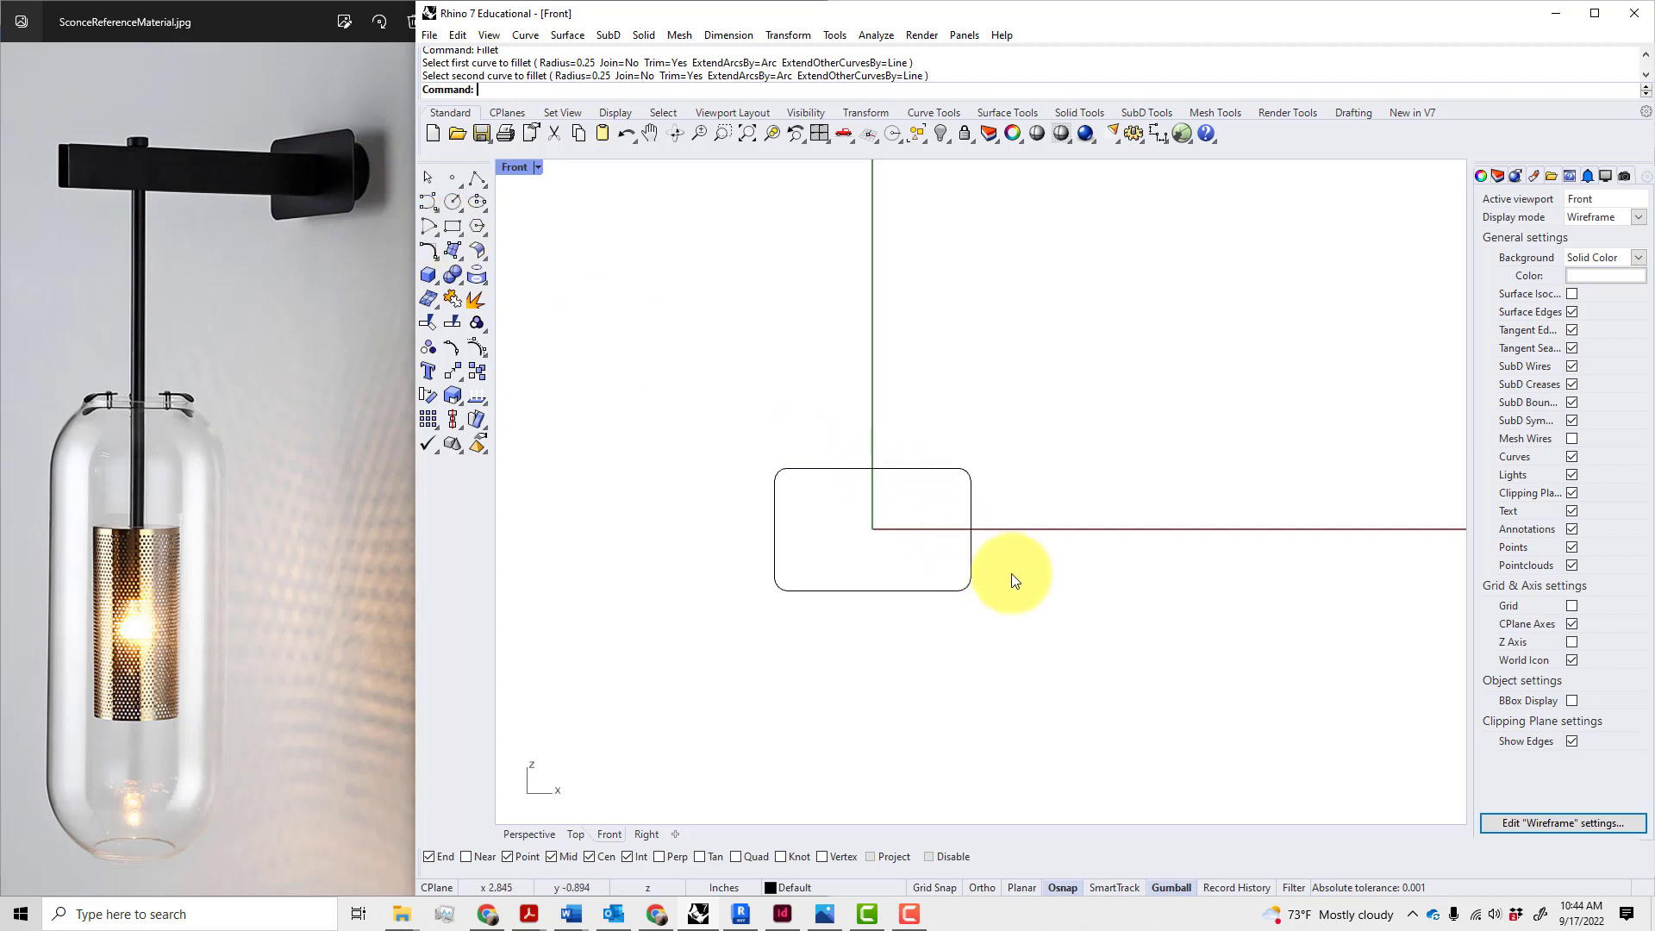
right_click_drag(990, 580, 969, 591)
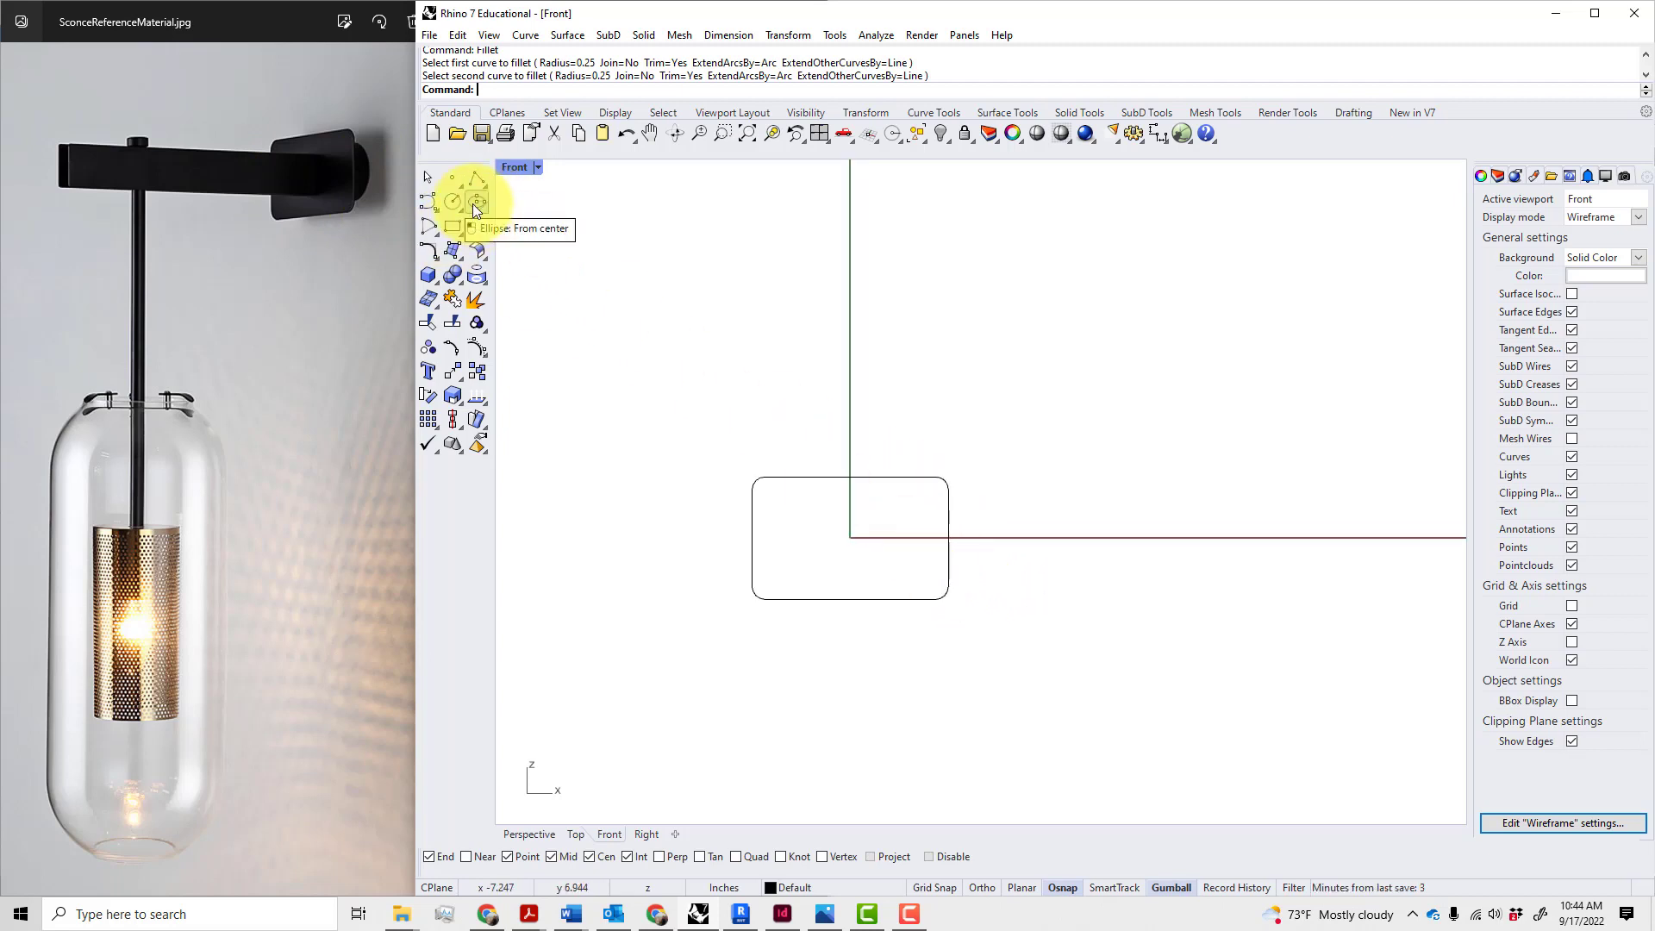
left_click(858, 479)
type("offset")
key("Return")
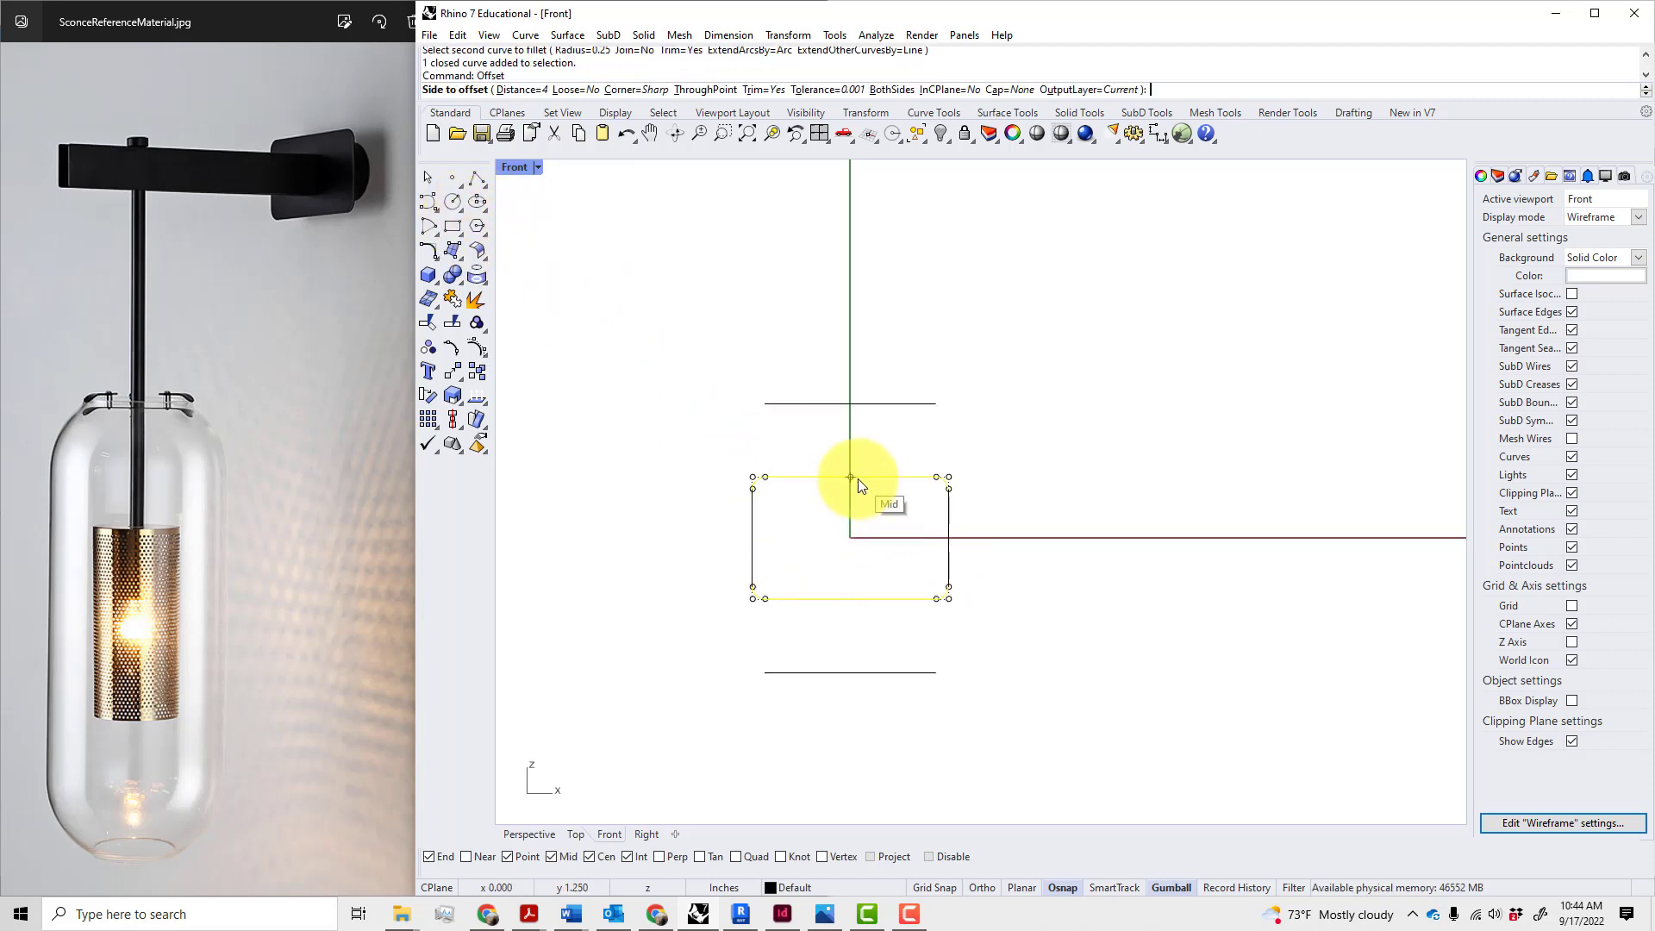
type(".5")
key("Return")
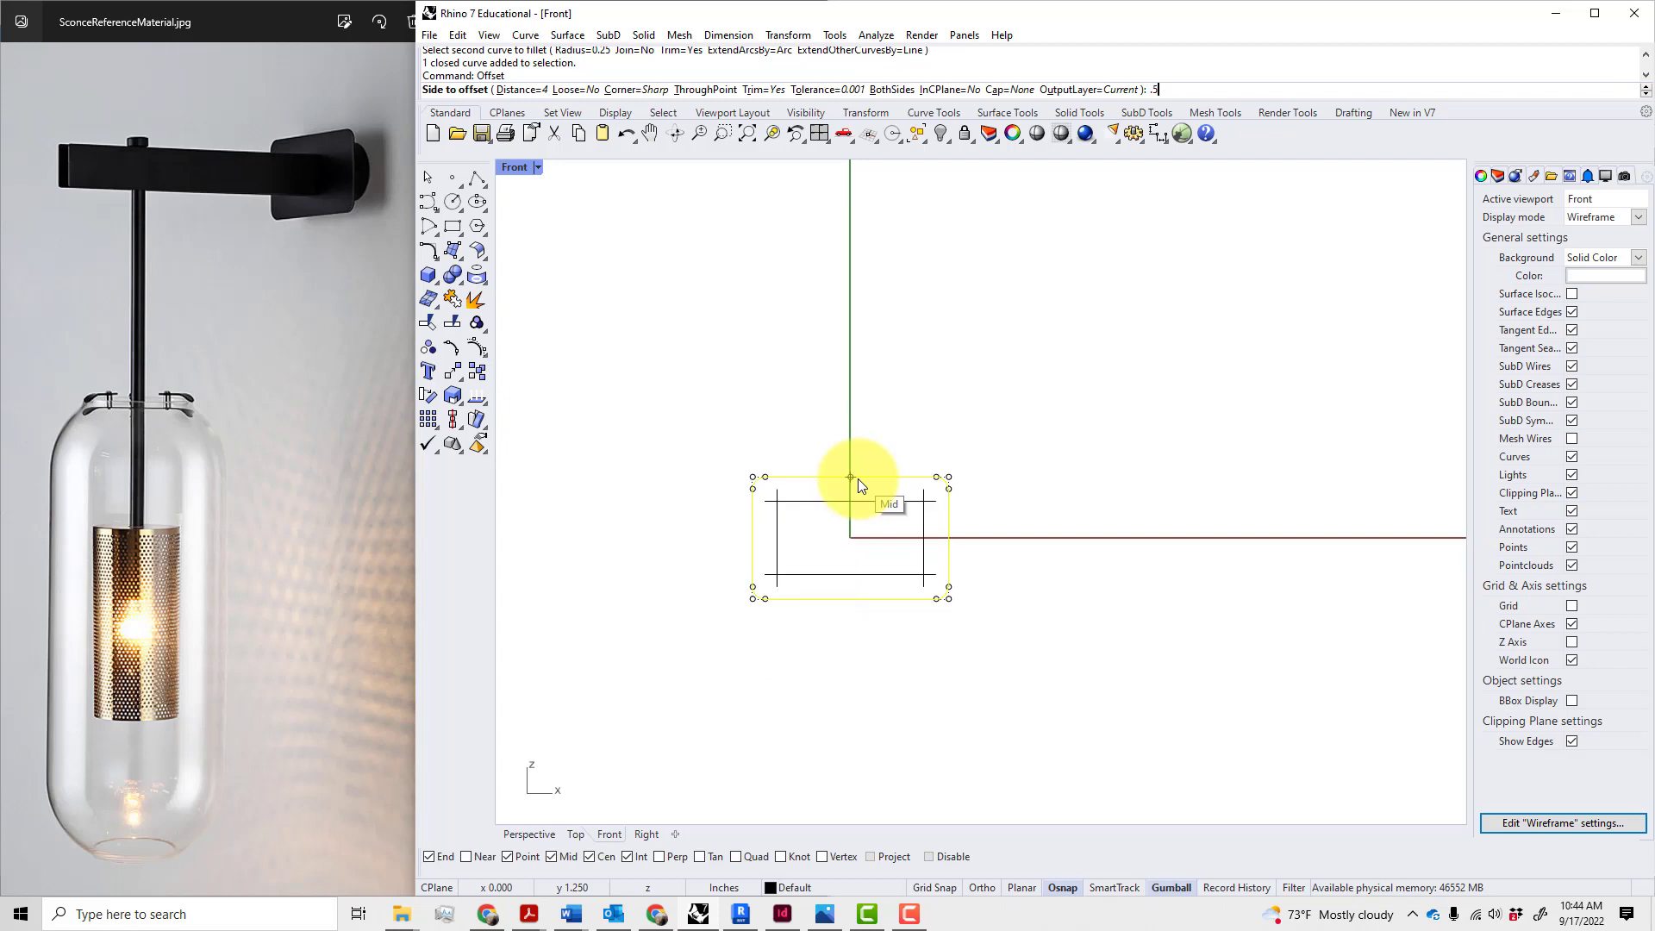
left_click(857, 481)
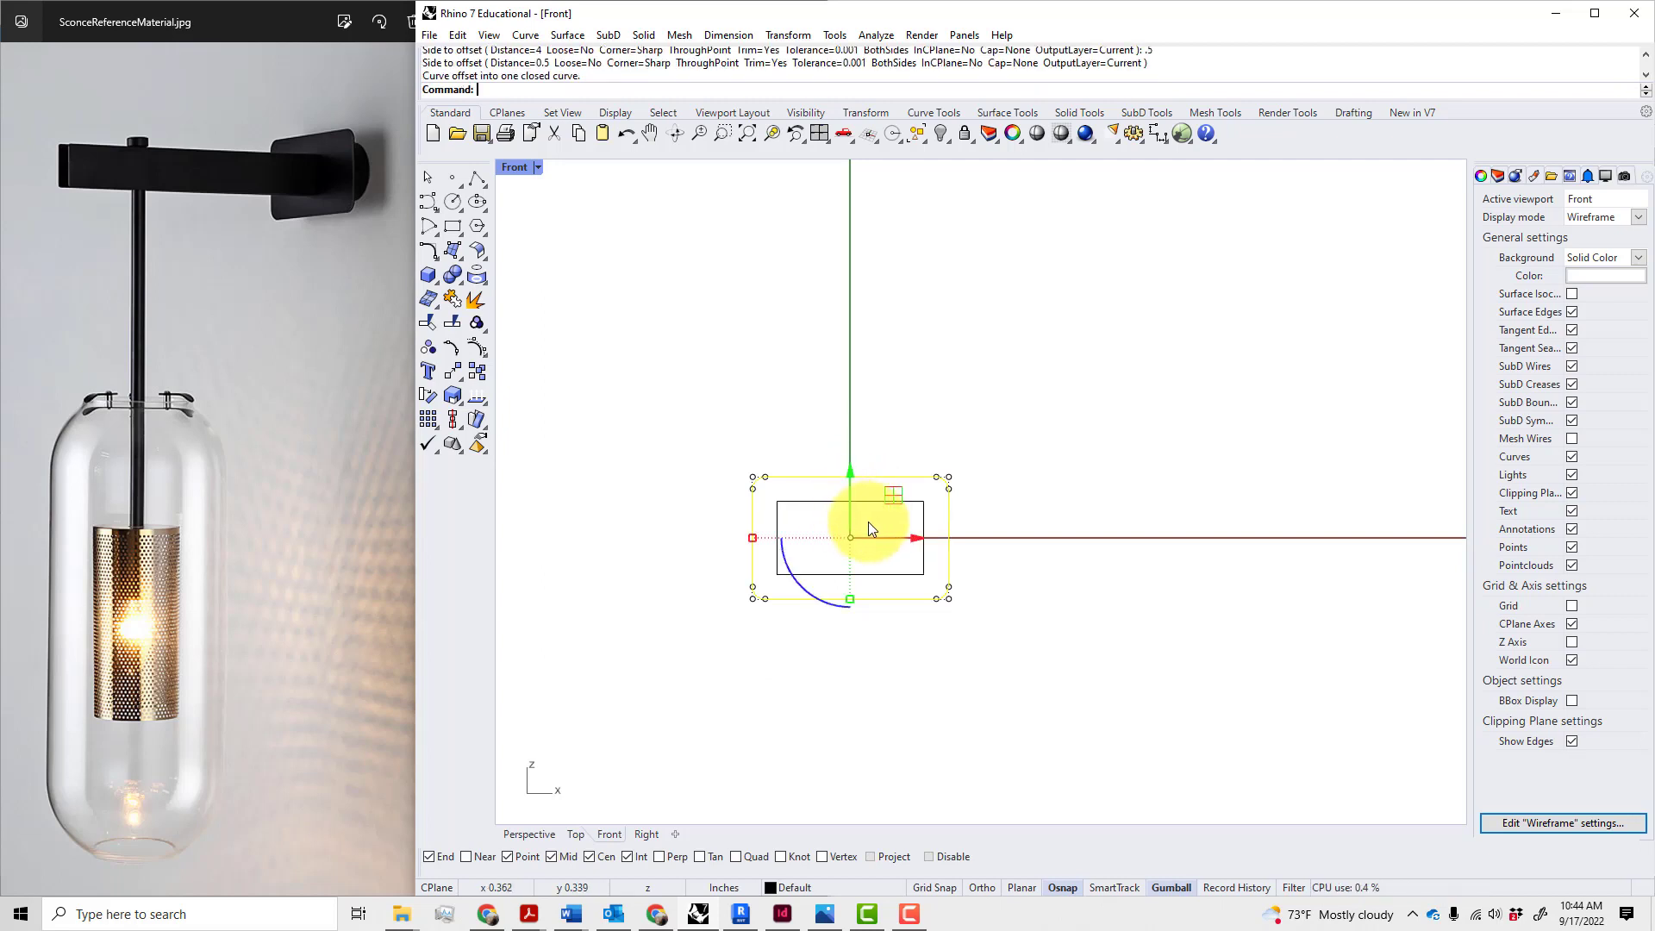
- Fillet the two right-hand corners of the inner rectangle with a 0.75-inch radius
scroll(906, 535, "up", 5)
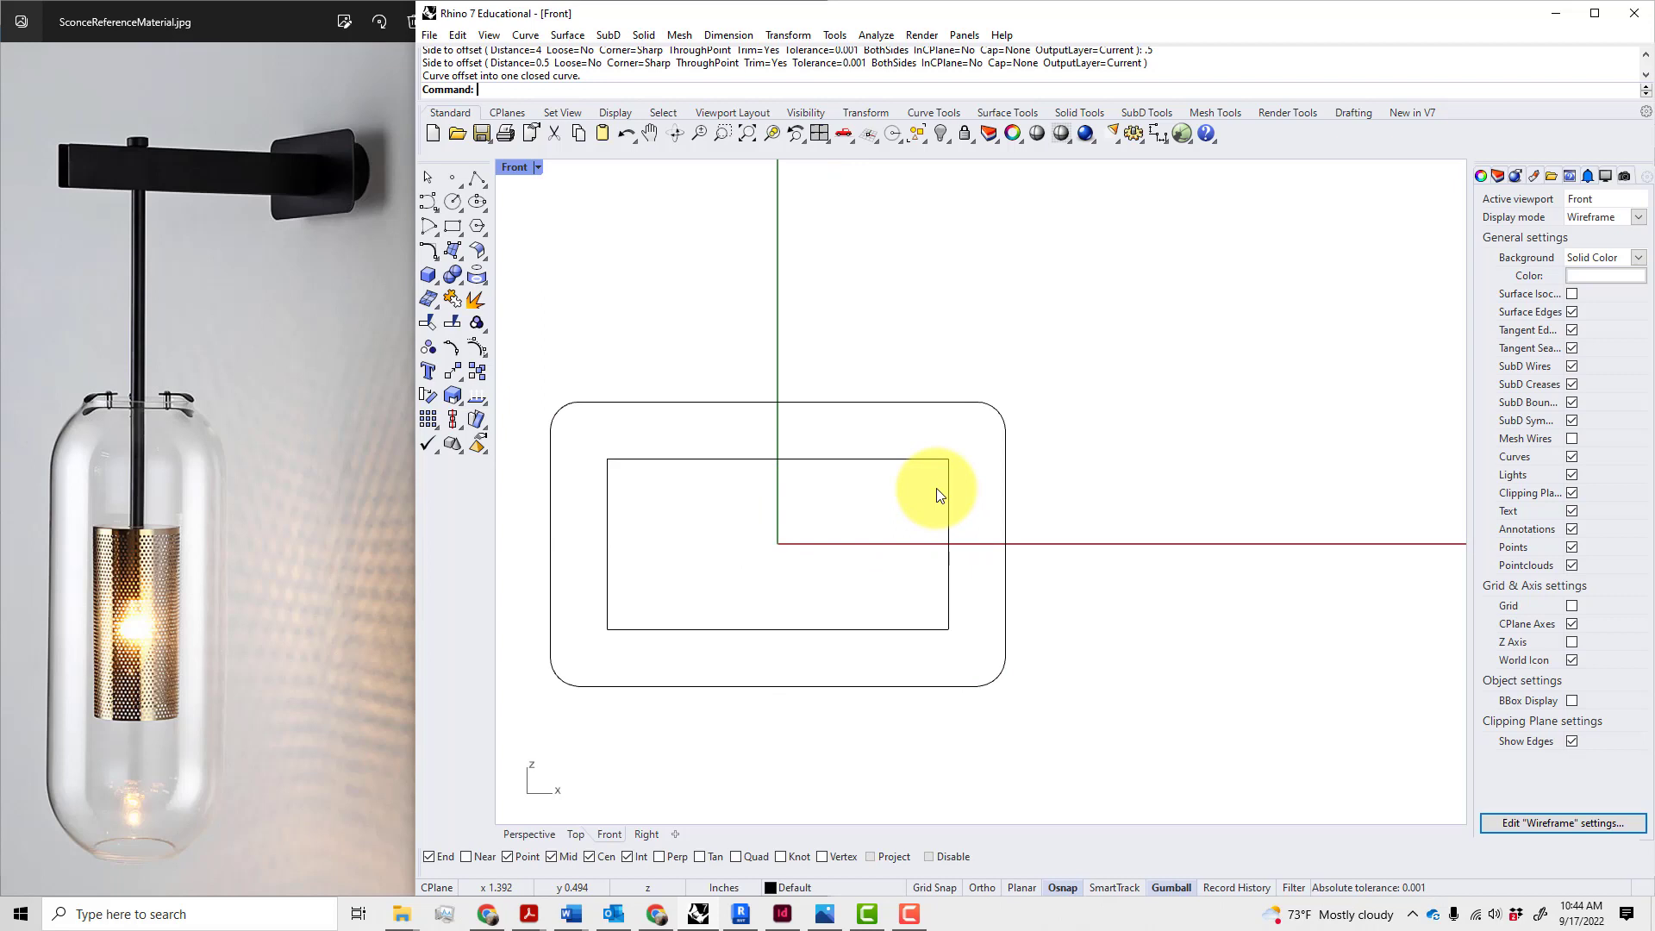
type("Fillet")
key("Return")
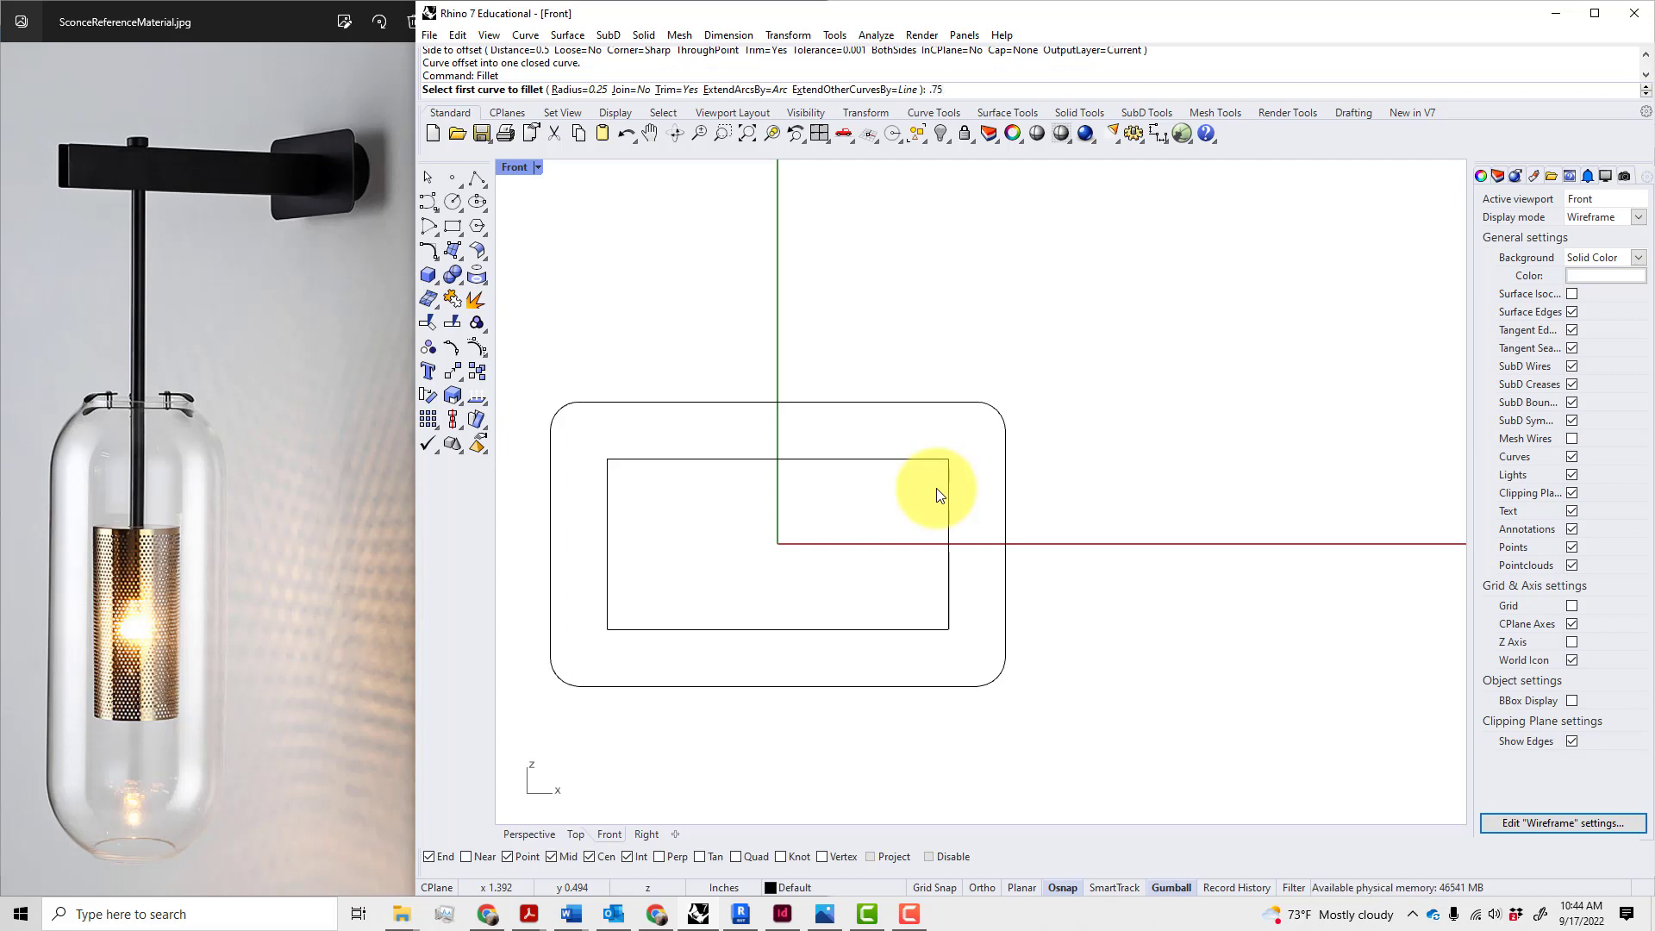
key("Return")
left_click(949, 514)
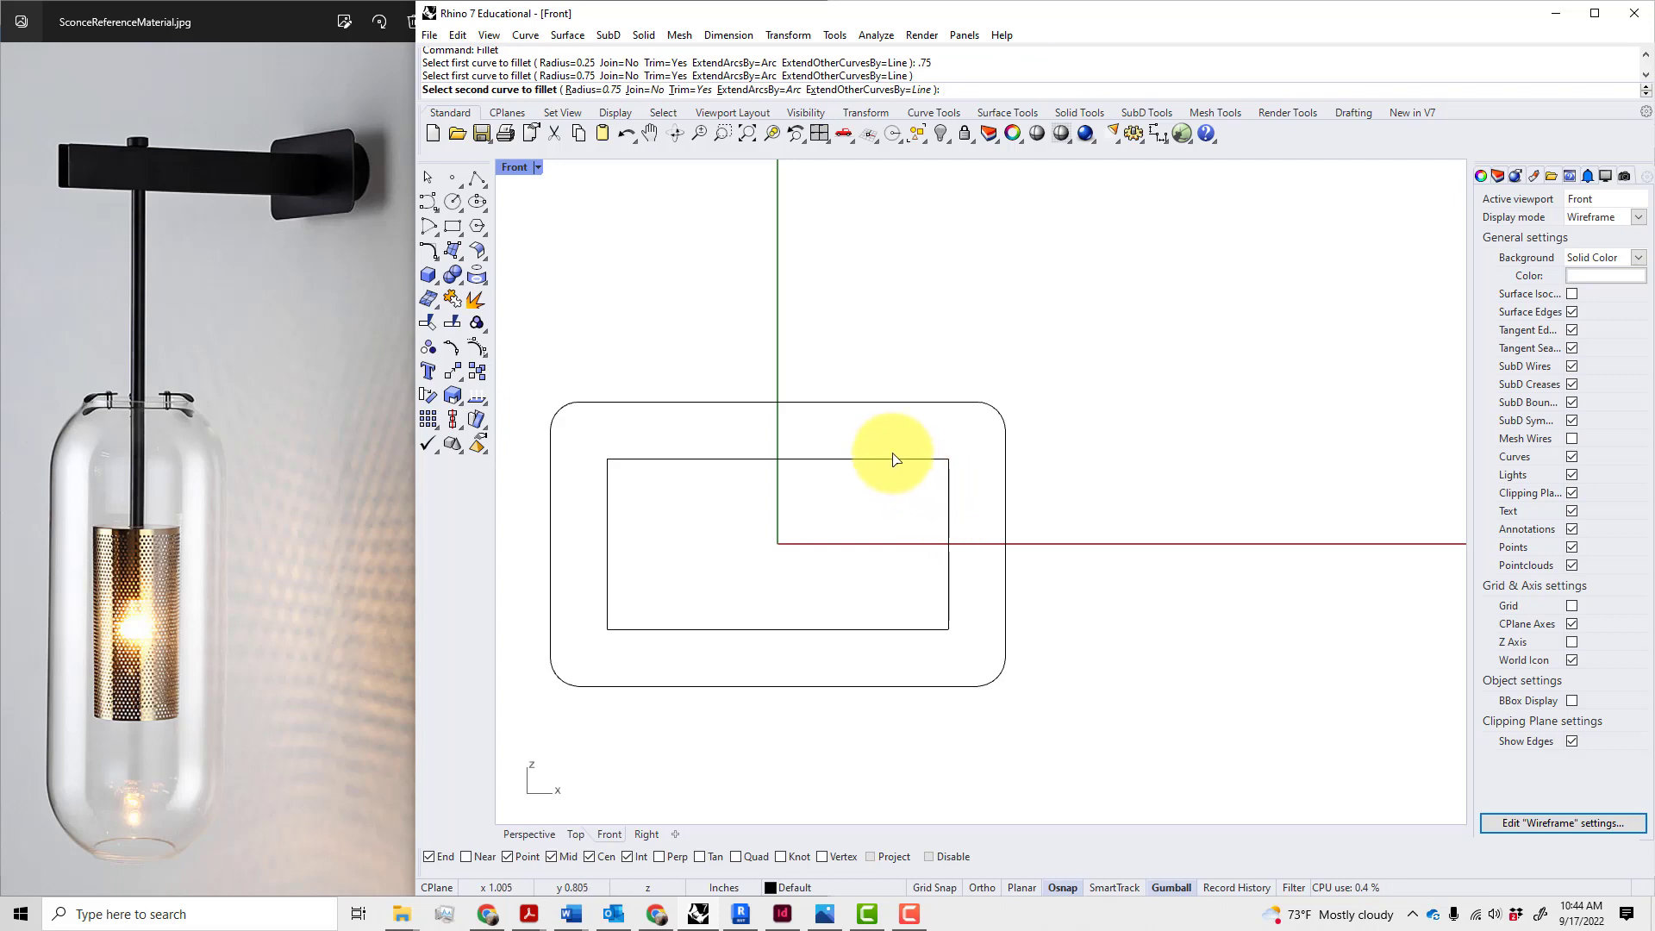
left_click(890, 458)
left_click(948, 559)
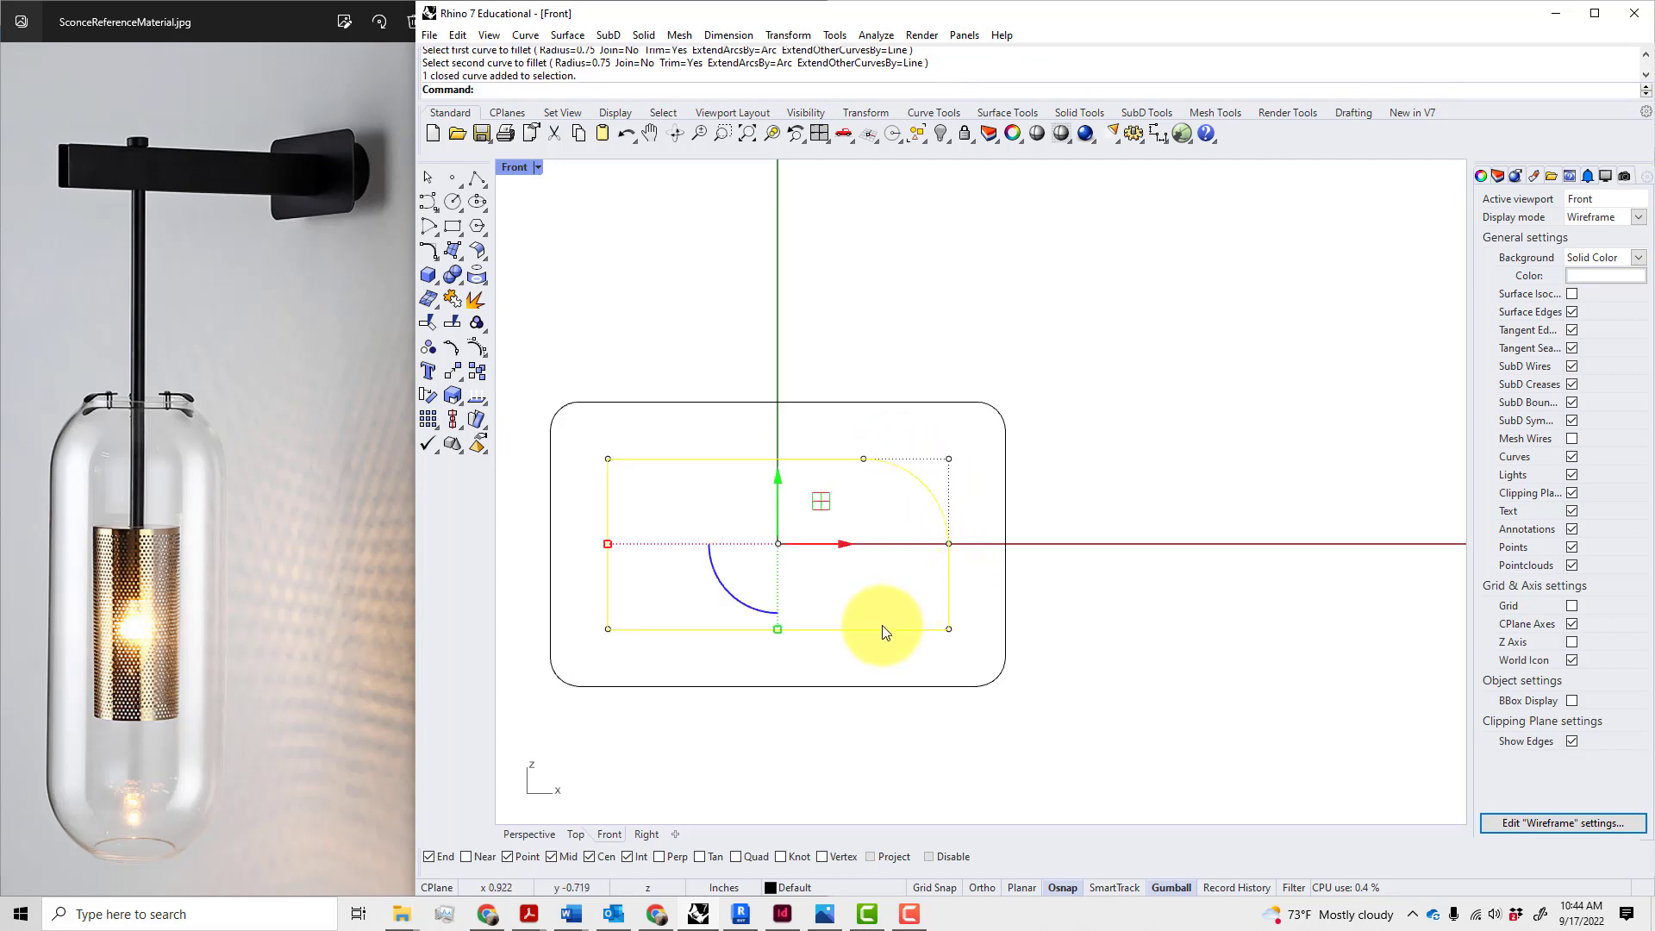
left_click(883, 628)
key("Return")
key("Return")
left_click(950, 569)
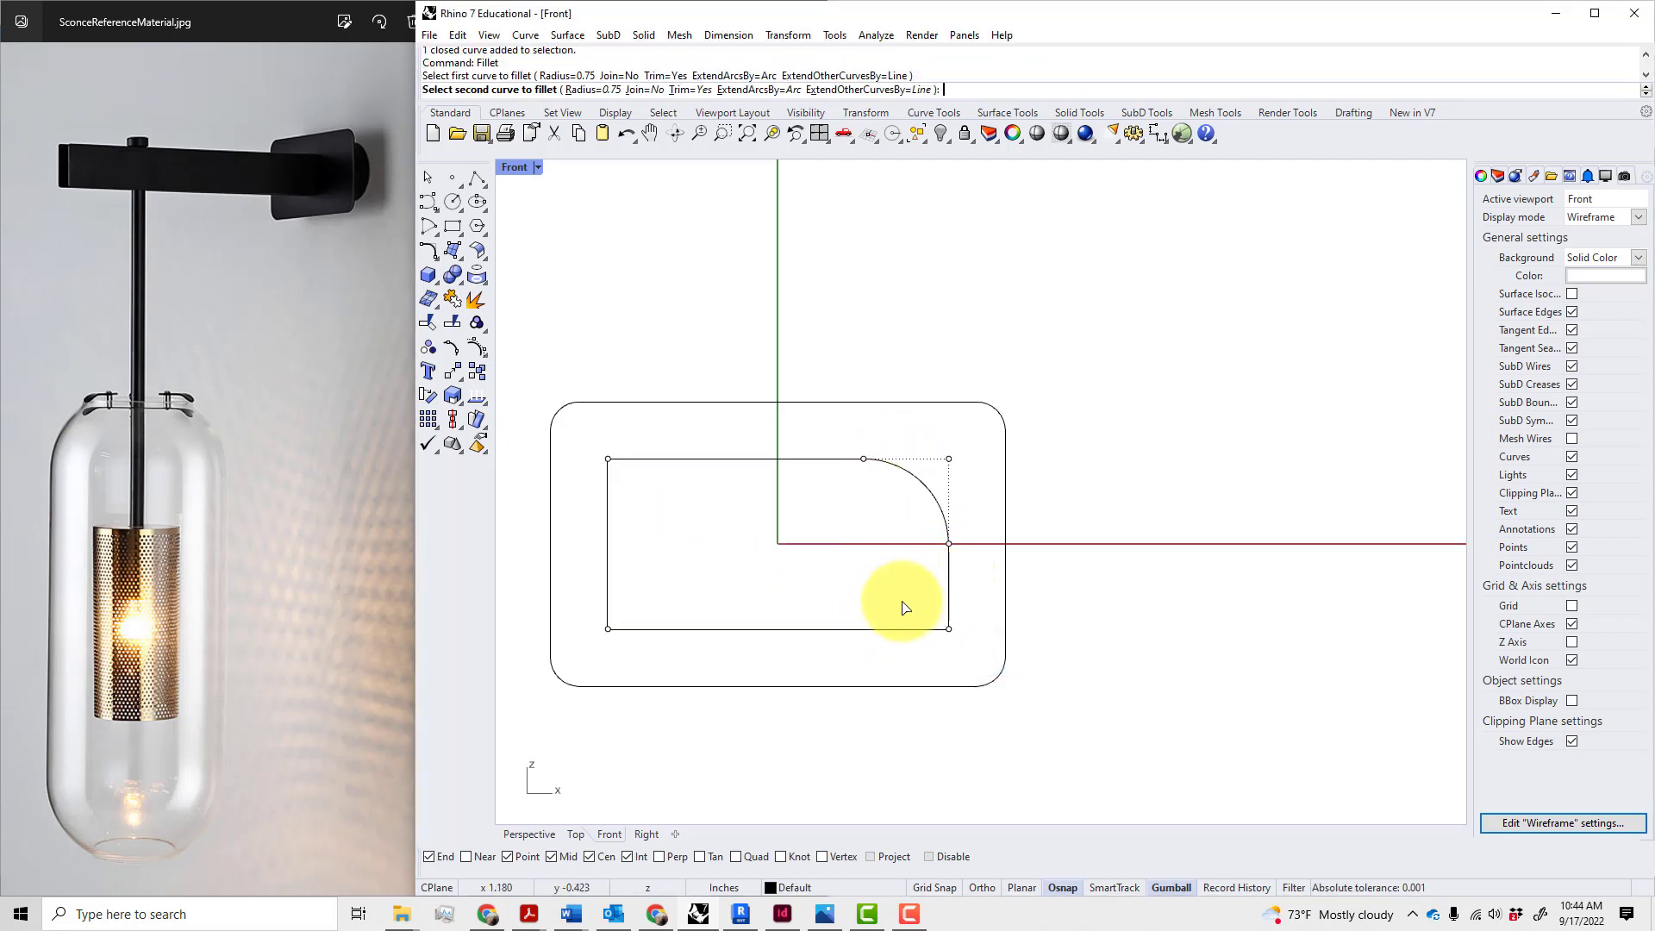
left_click(879, 628)
left_click(804, 629)
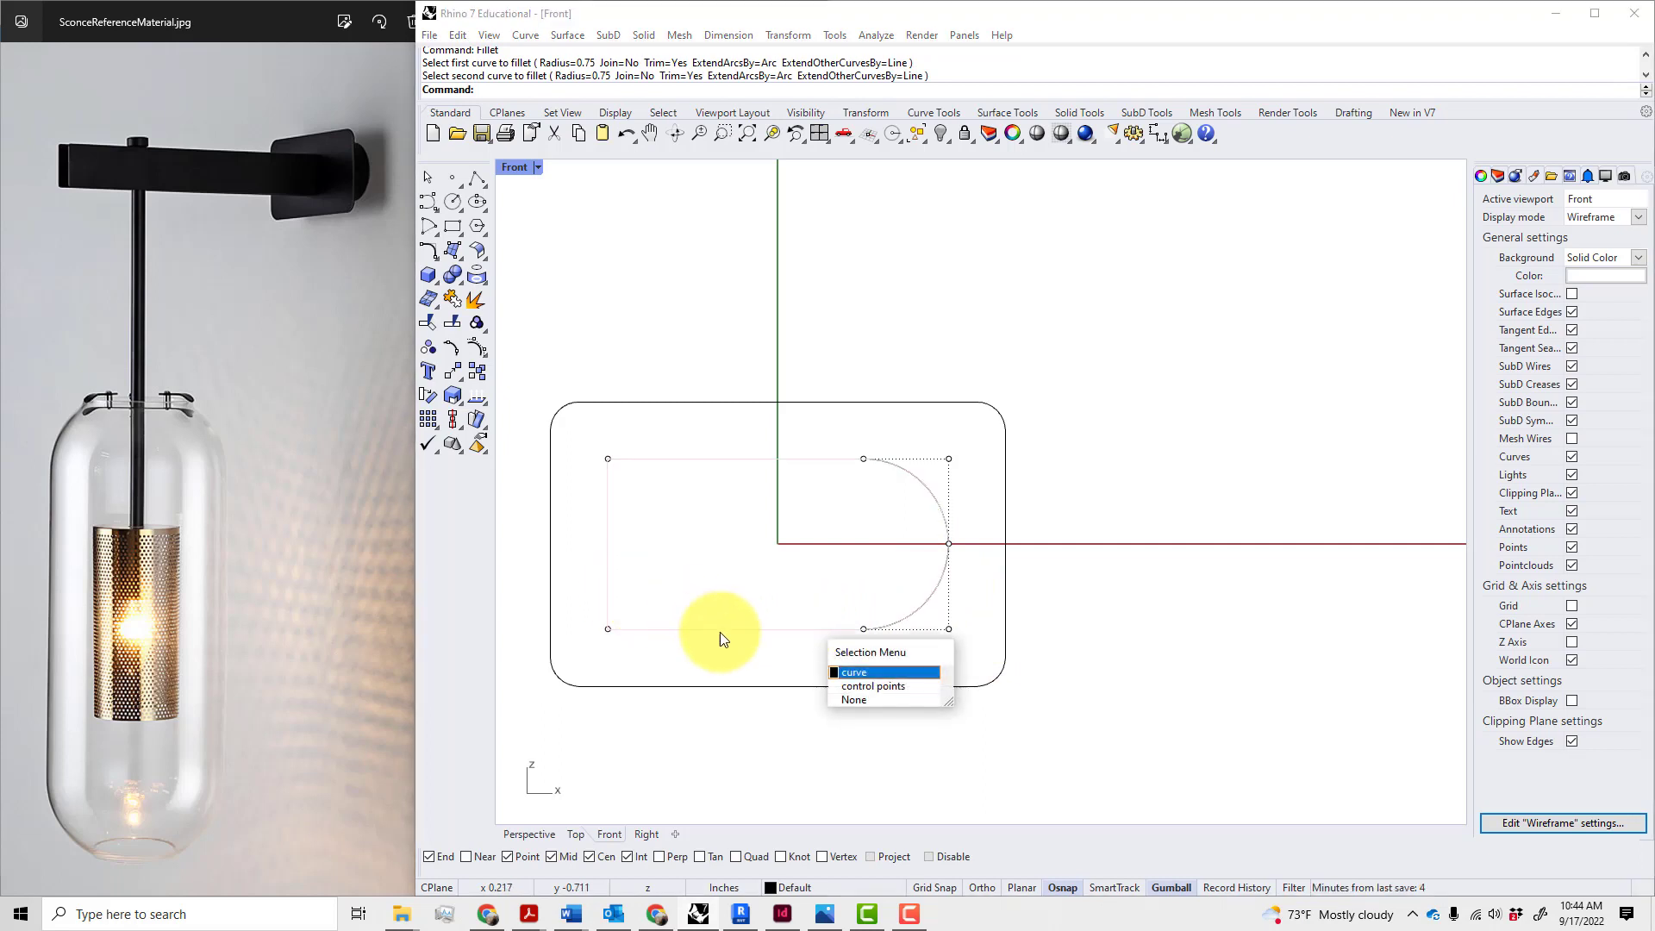
key("Escape")
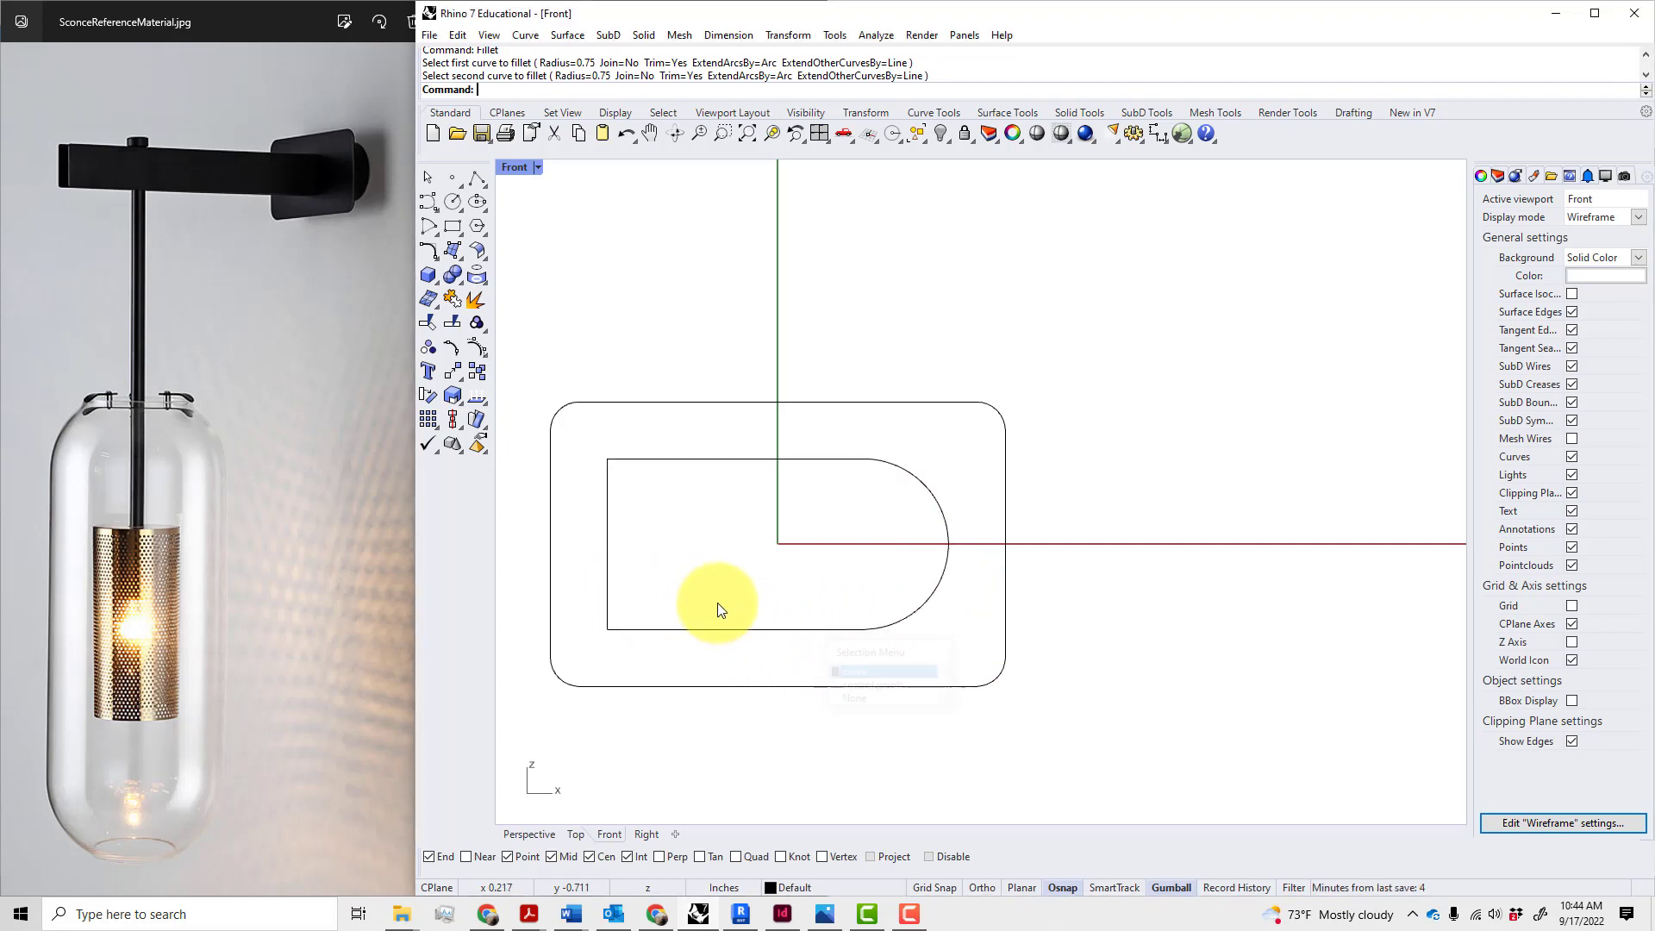
- Fillet the two left-hand corners of the inner rectangle with the same 0.75-inch radius to complete the slot shape
key("Return")
left_click(717, 629)
left_click(610, 562)
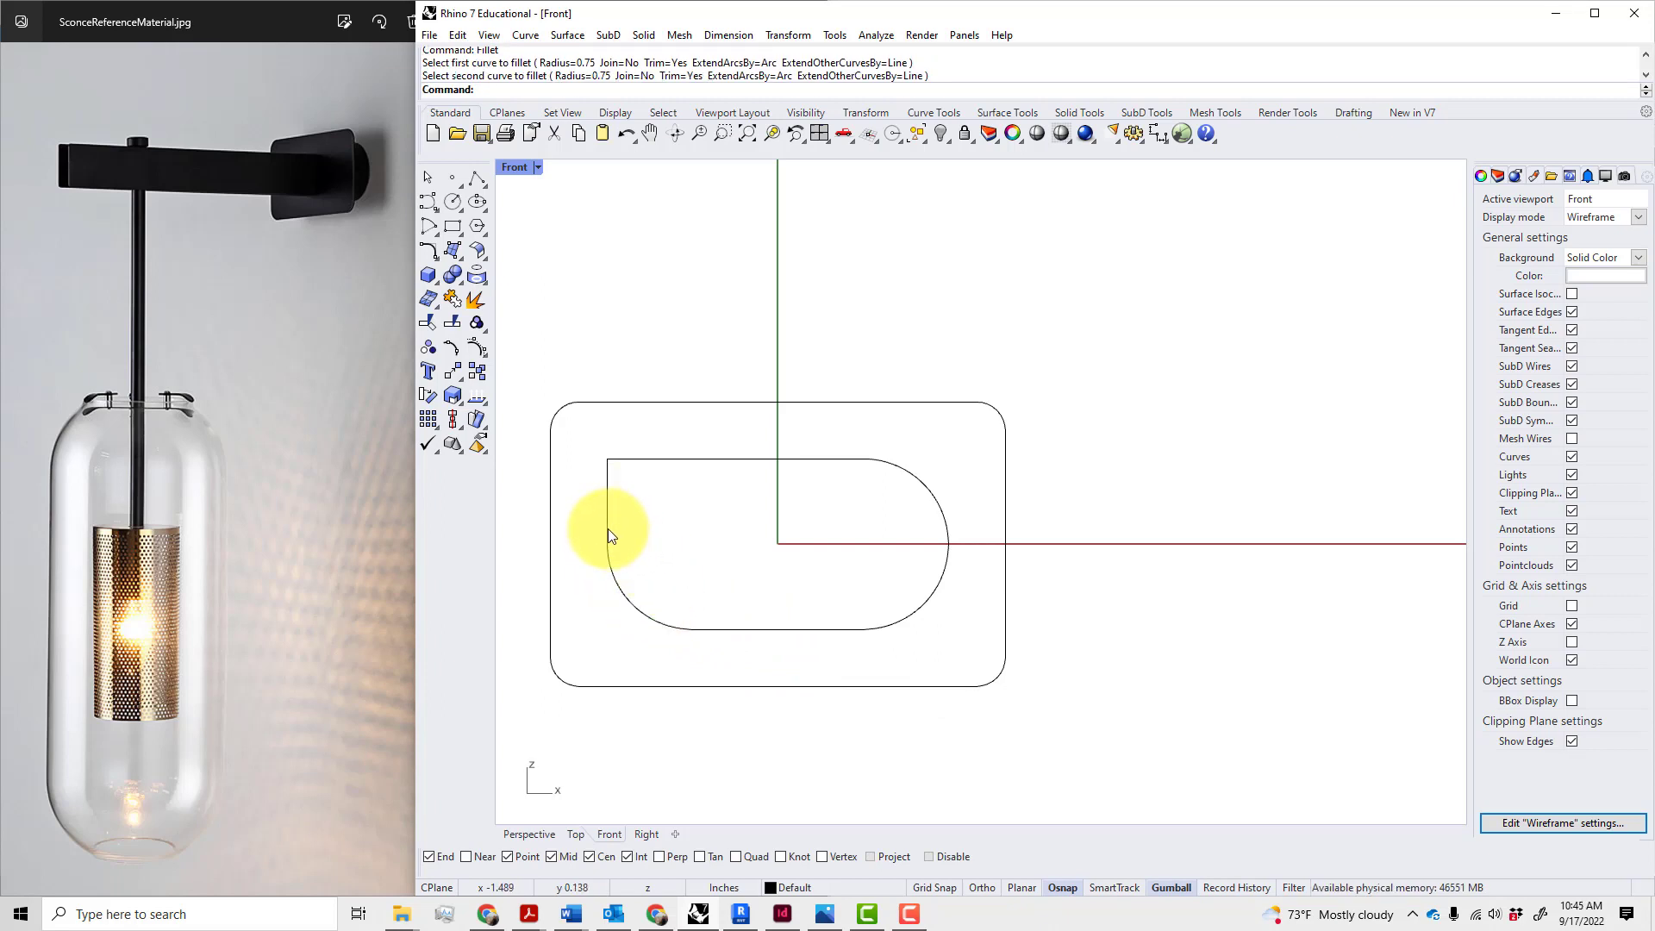
key("Return")
left_click(605, 532)
left_click(697, 470)
scroll(707, 512, "down", 5)
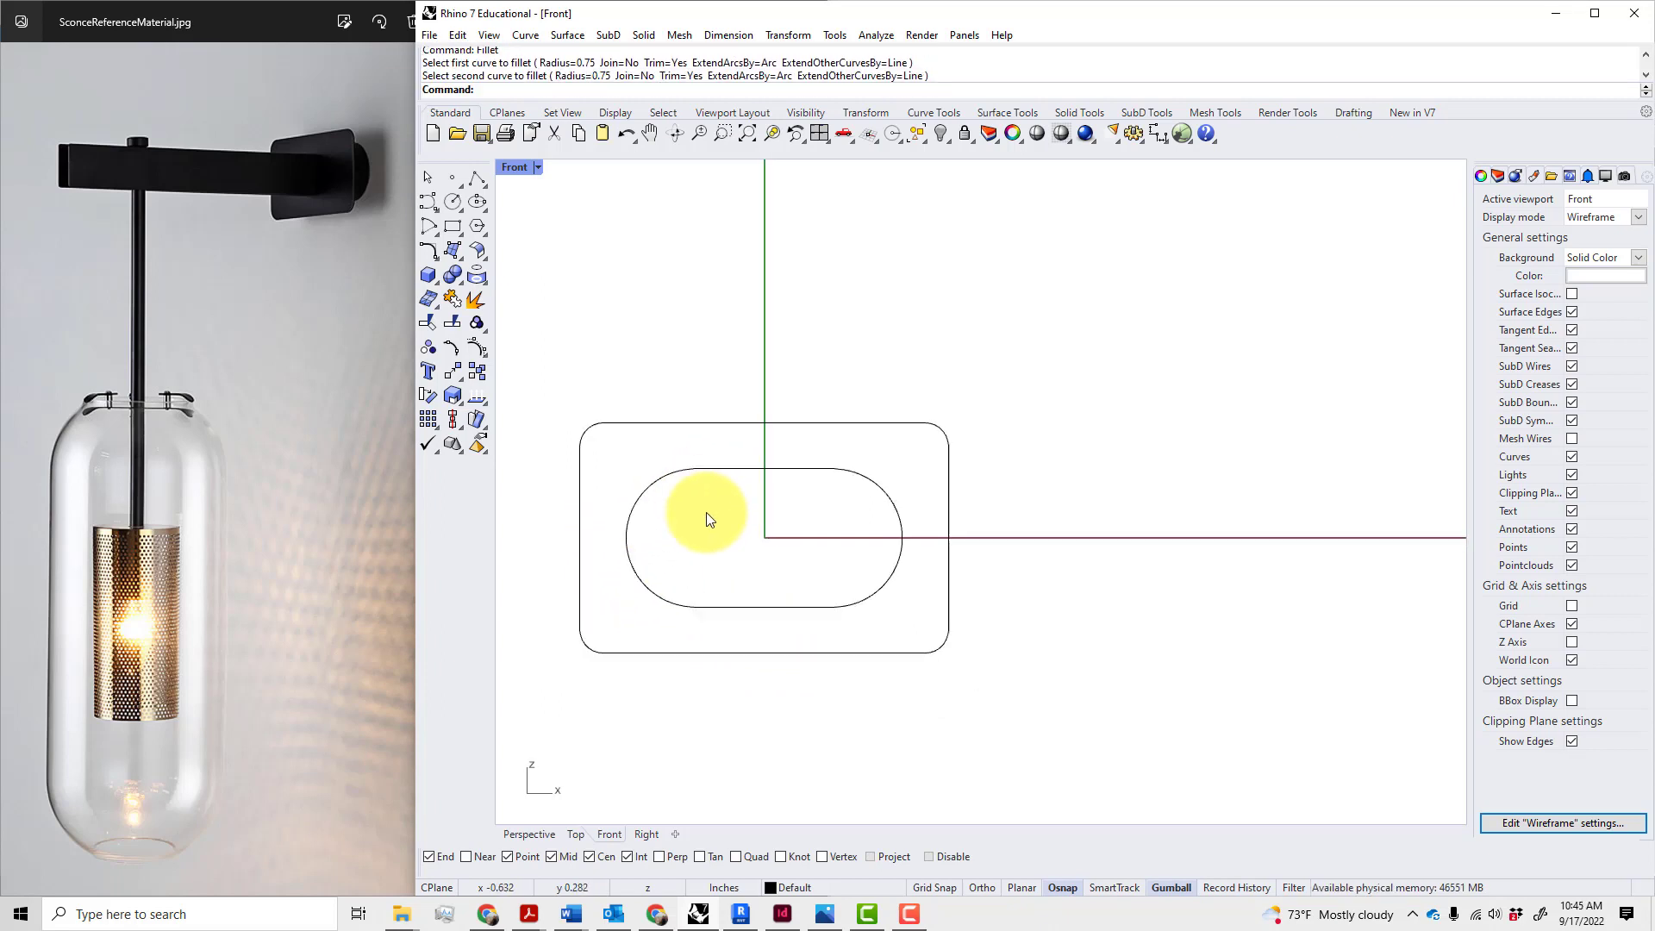
scroll(768, 593, "down", 3)
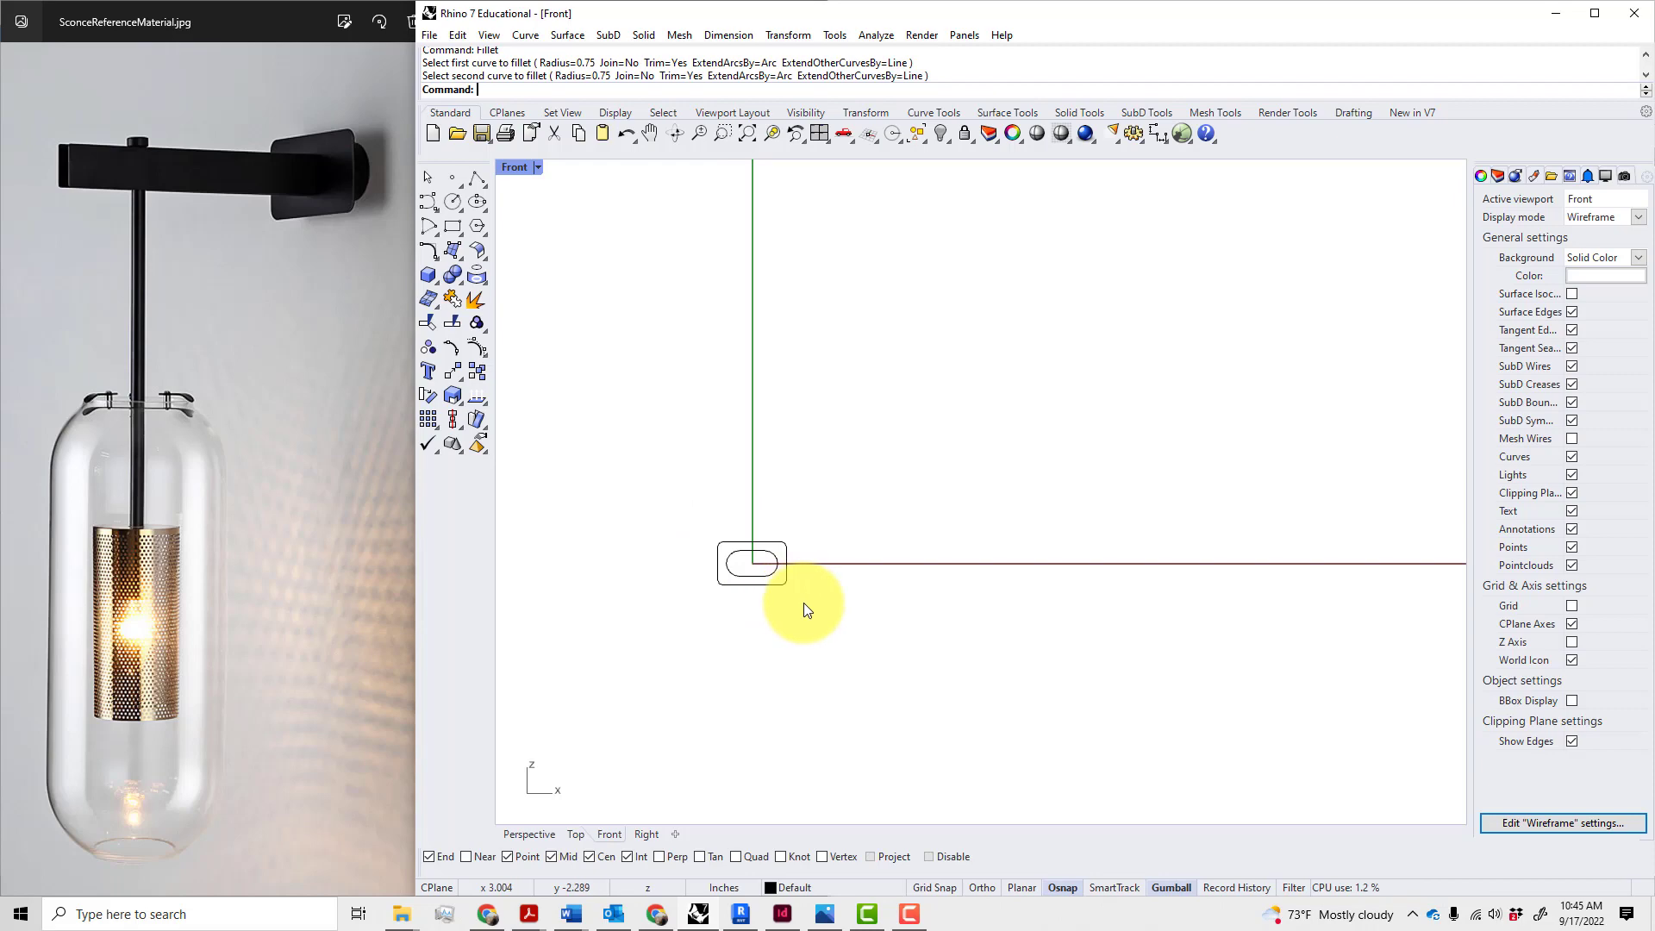
- Check the arm in the sconce reference photo, and draw a vertical line between the midpoints of the inner slot's upper and lower edges
left_click(133, 161)
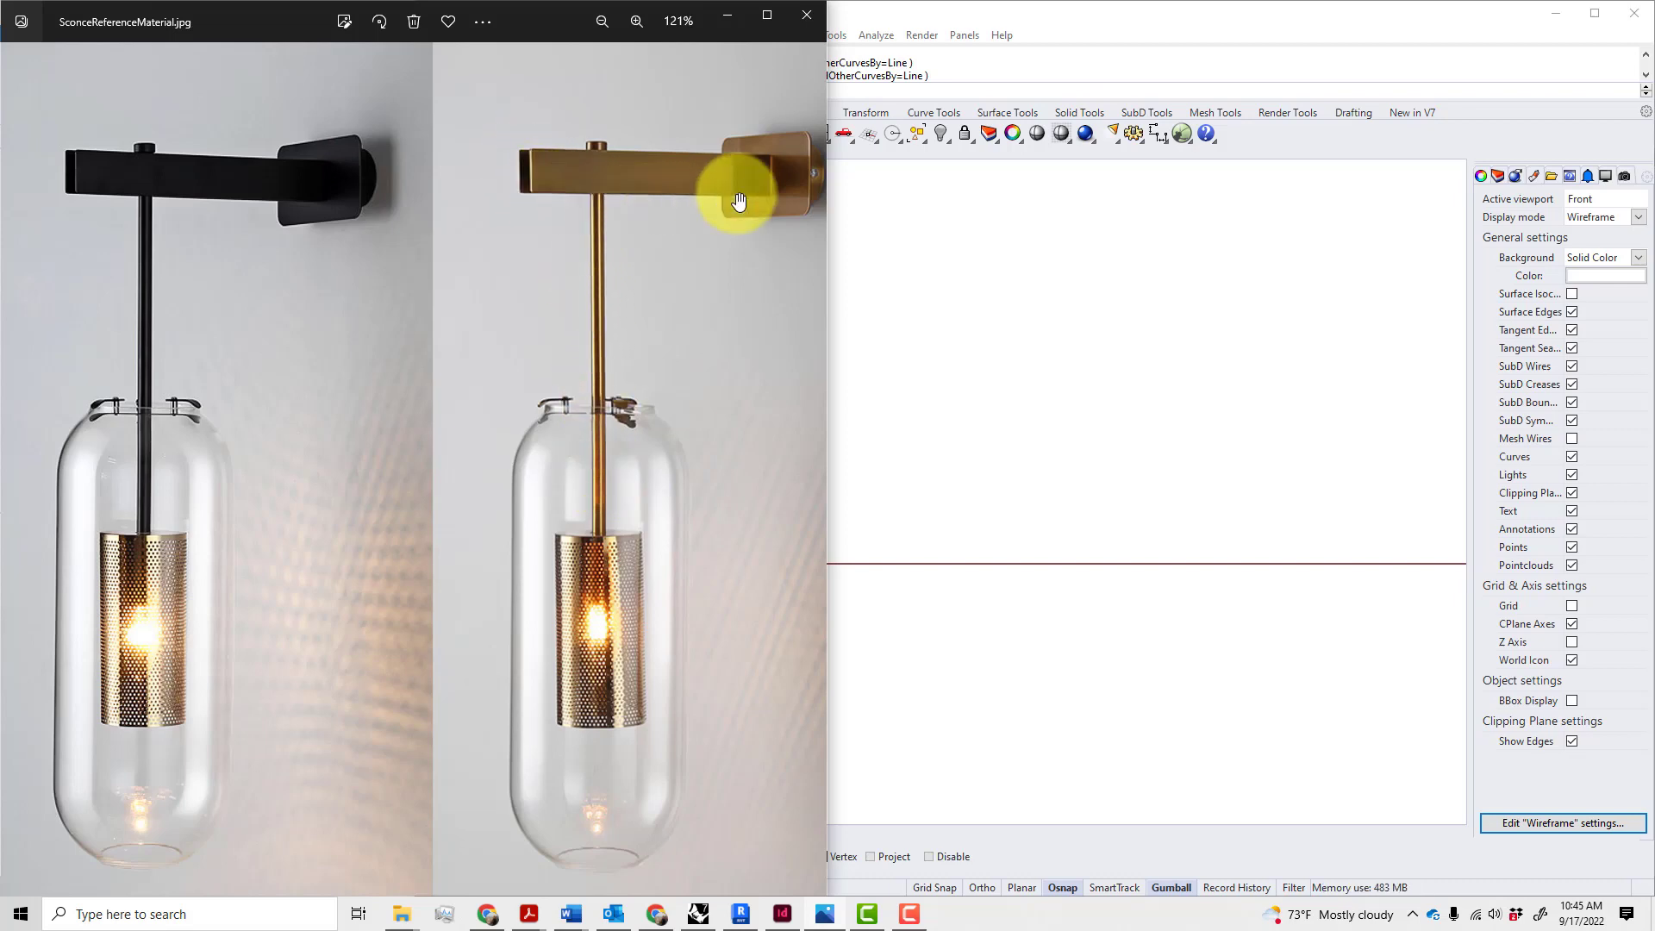
left_click(974, 375)
scroll(763, 584, "up", 5)
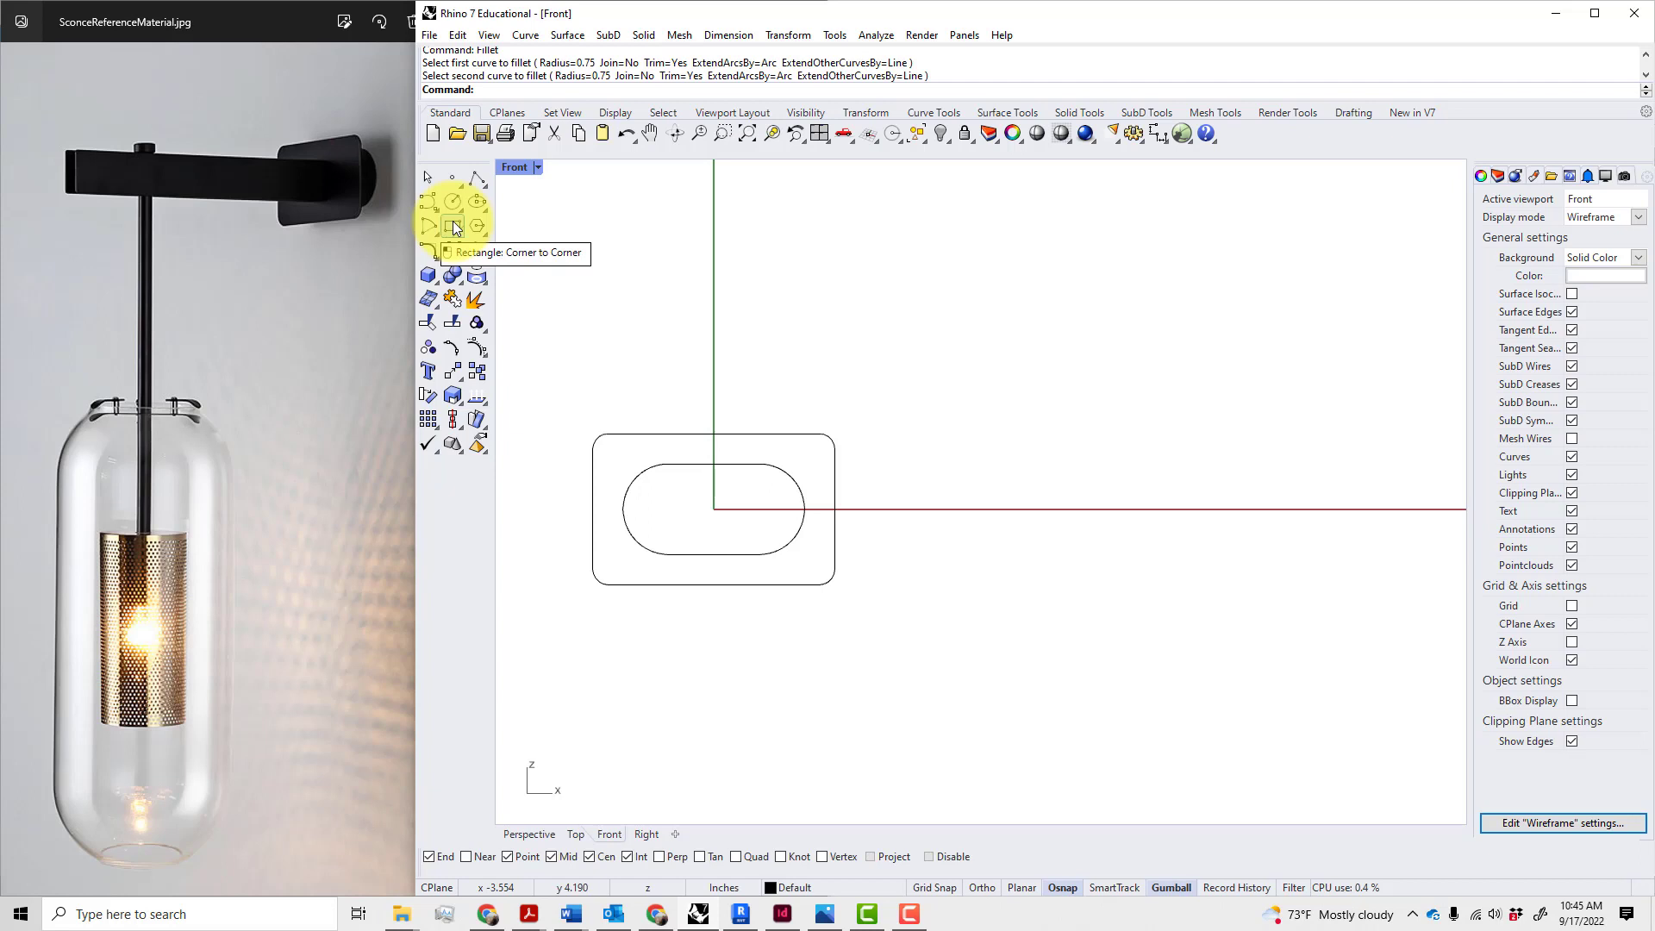
type("L")
key("Return")
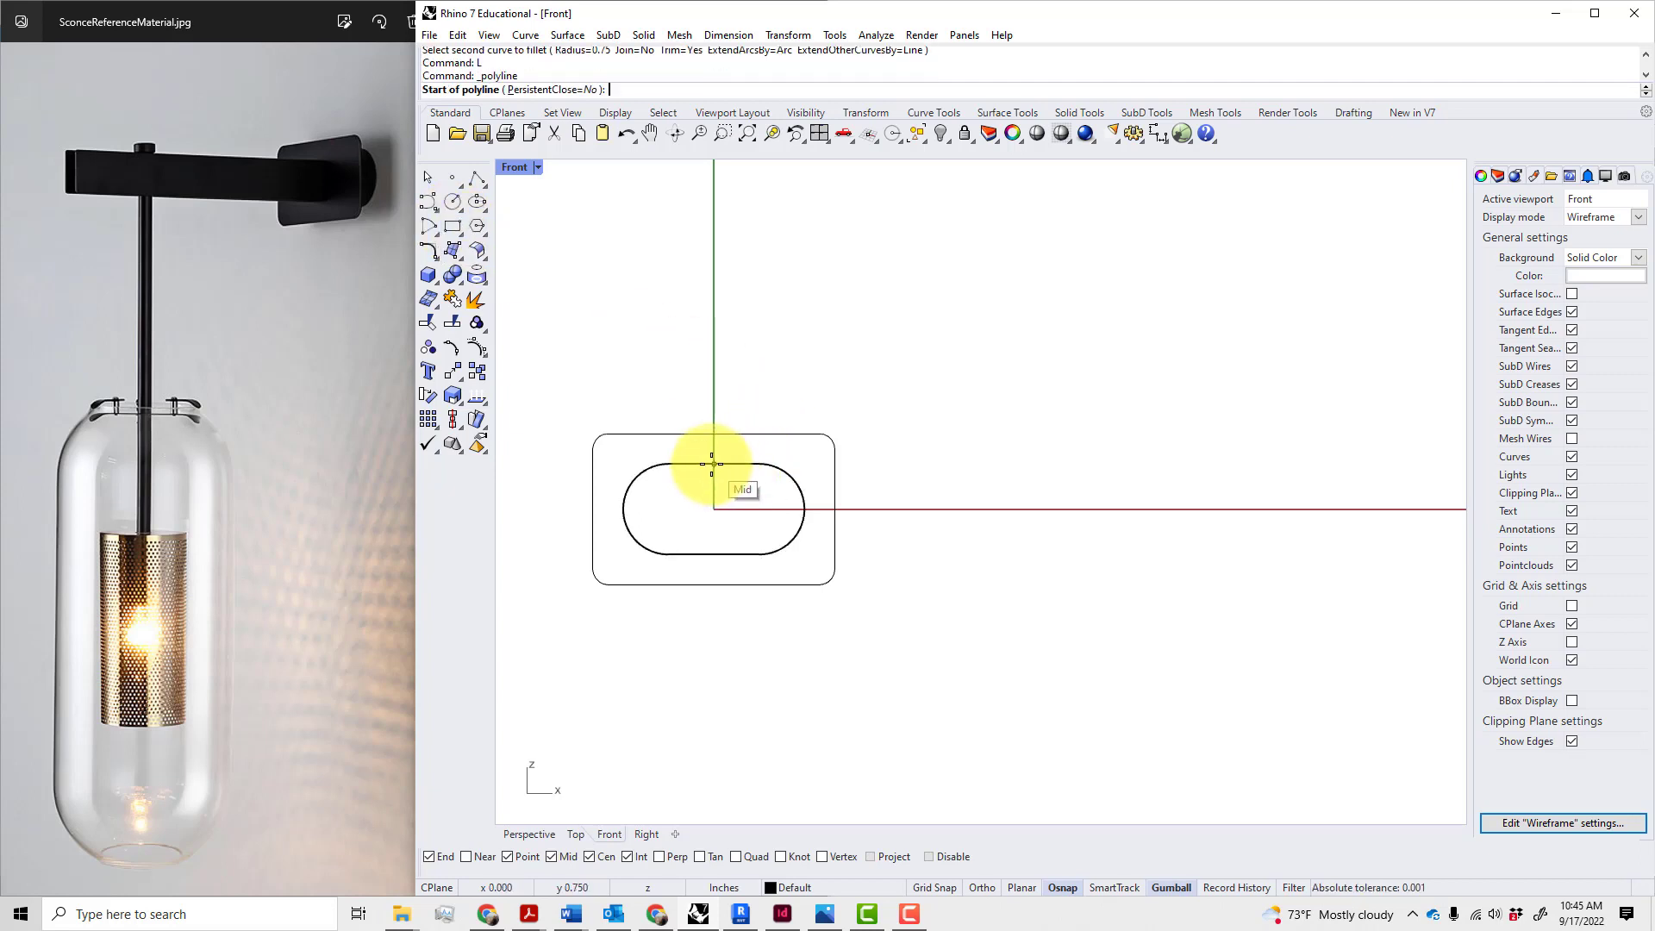
left_click(712, 464)
left_click(712, 555)
key("Return")
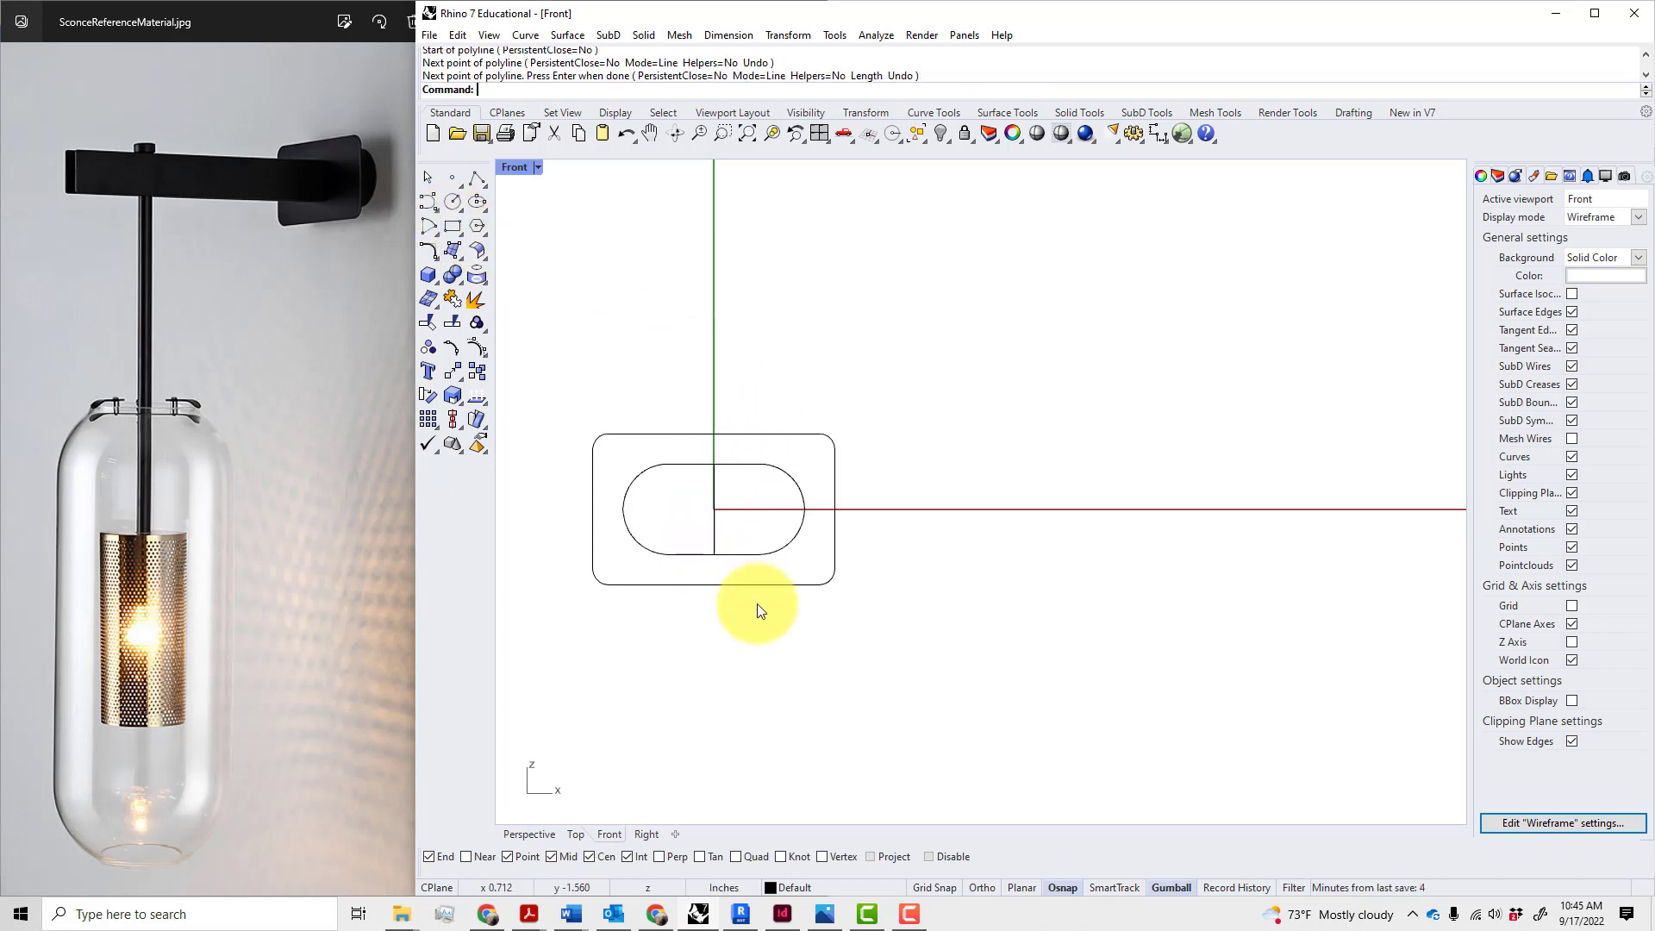
- Offset the slot's vertical centre line 0.25 inches to both sides, and delete the original centre line
left_click(717, 541)
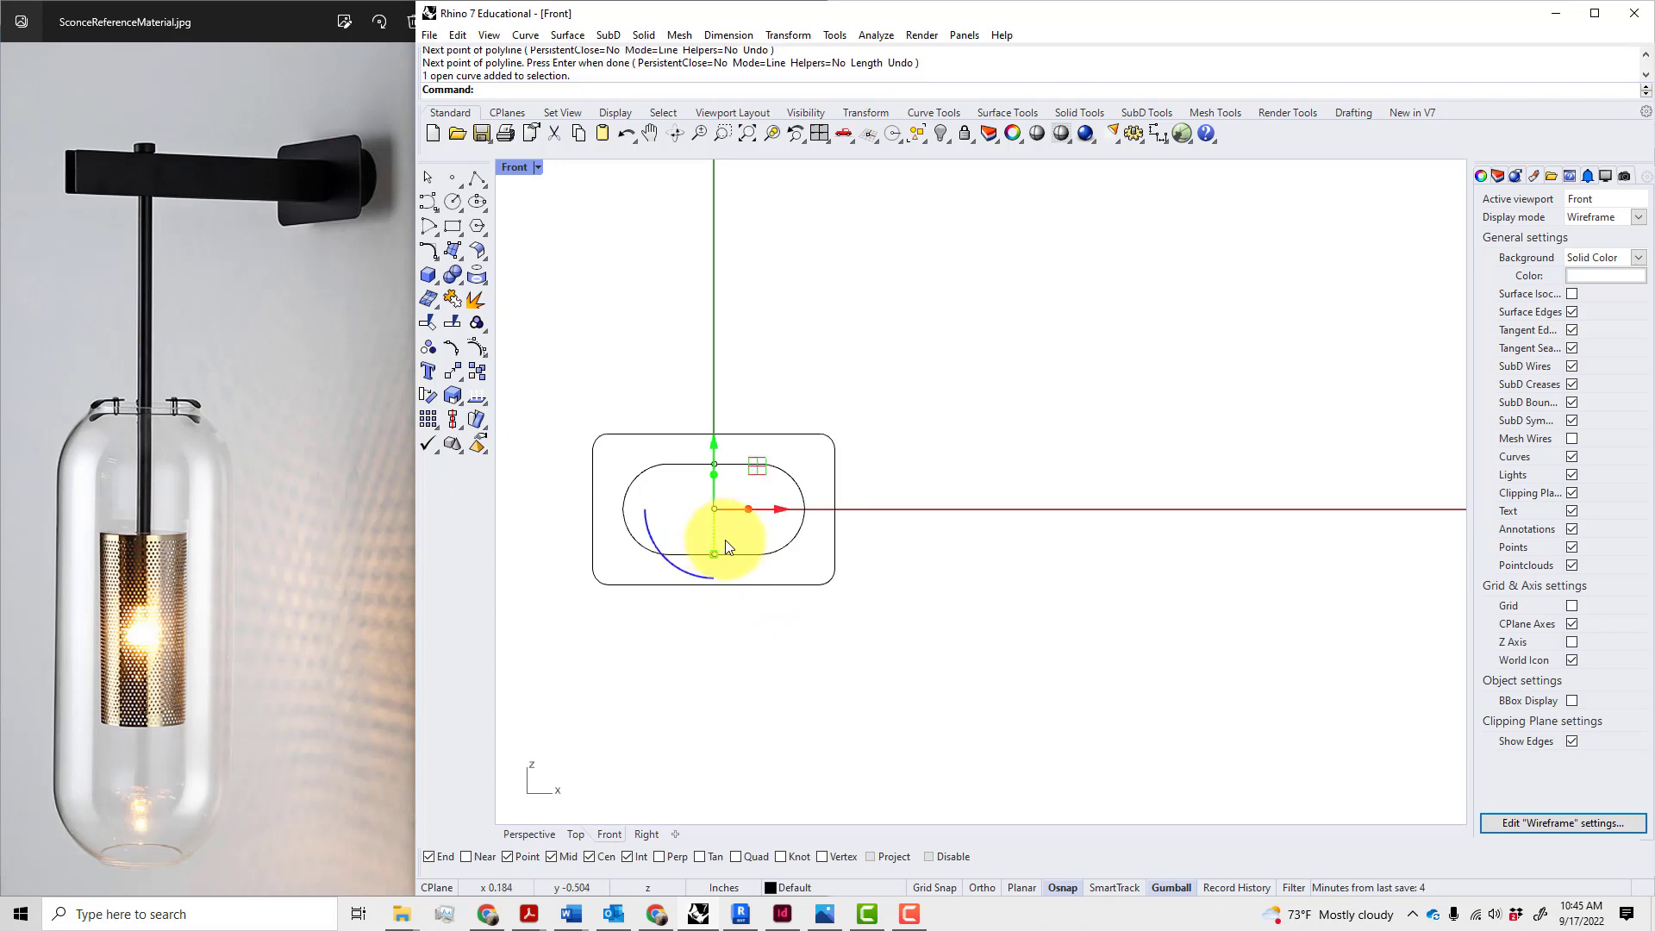
type("Offset")
key("Return")
type(".25")
key("Return")
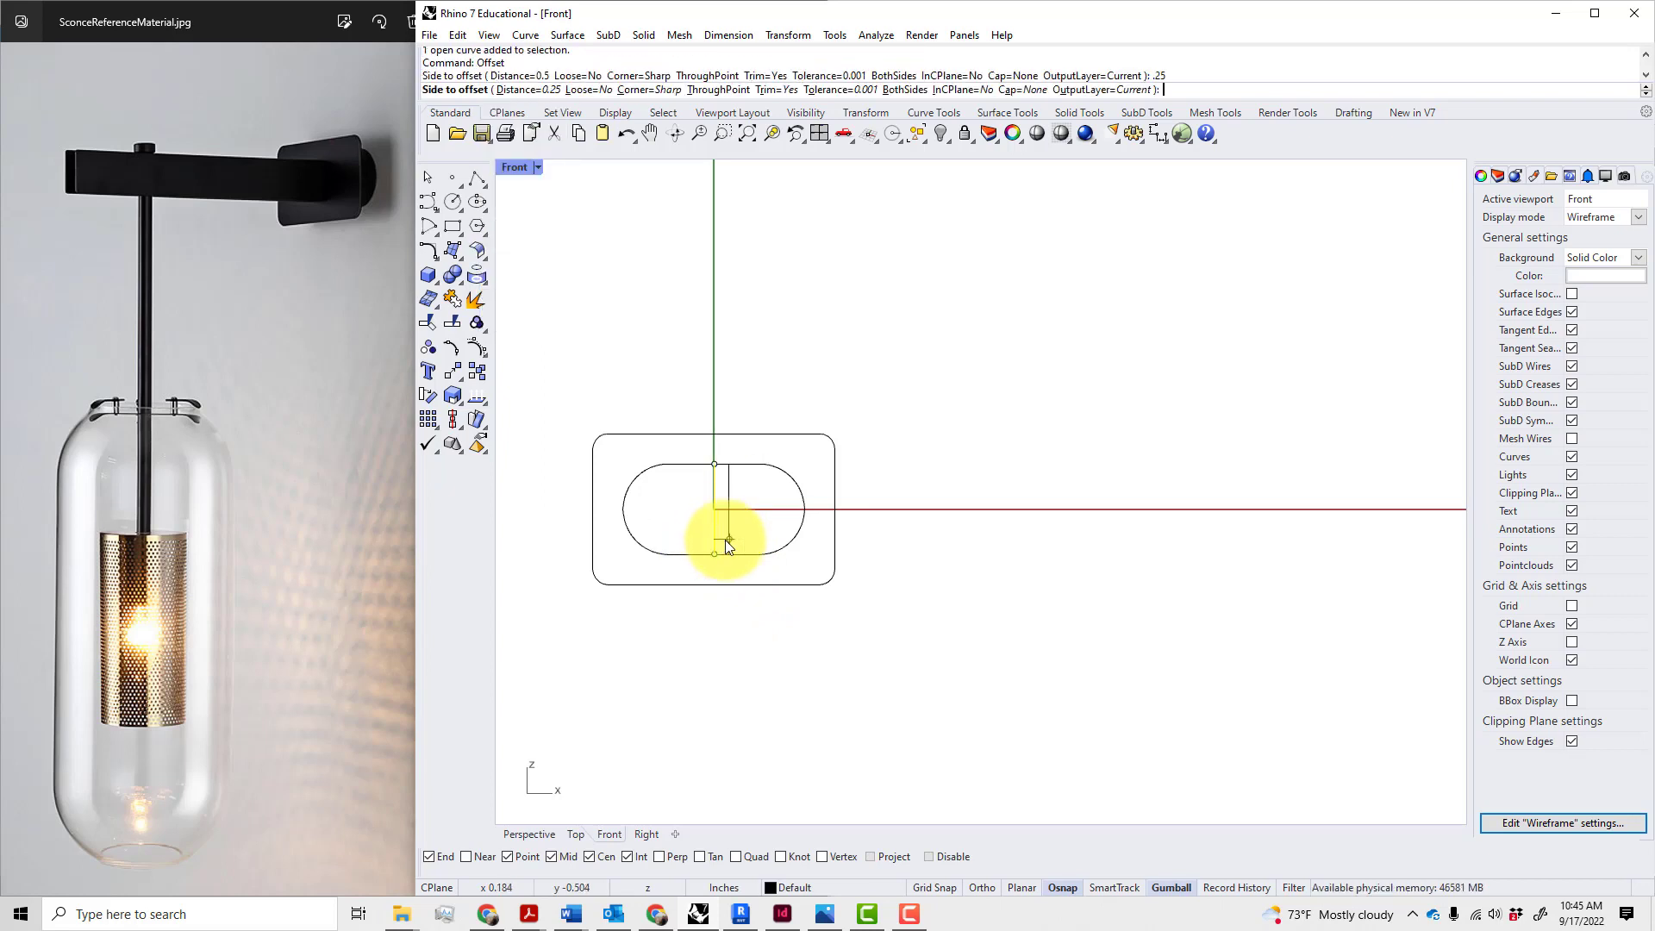
left_click(746, 545)
key("Return")
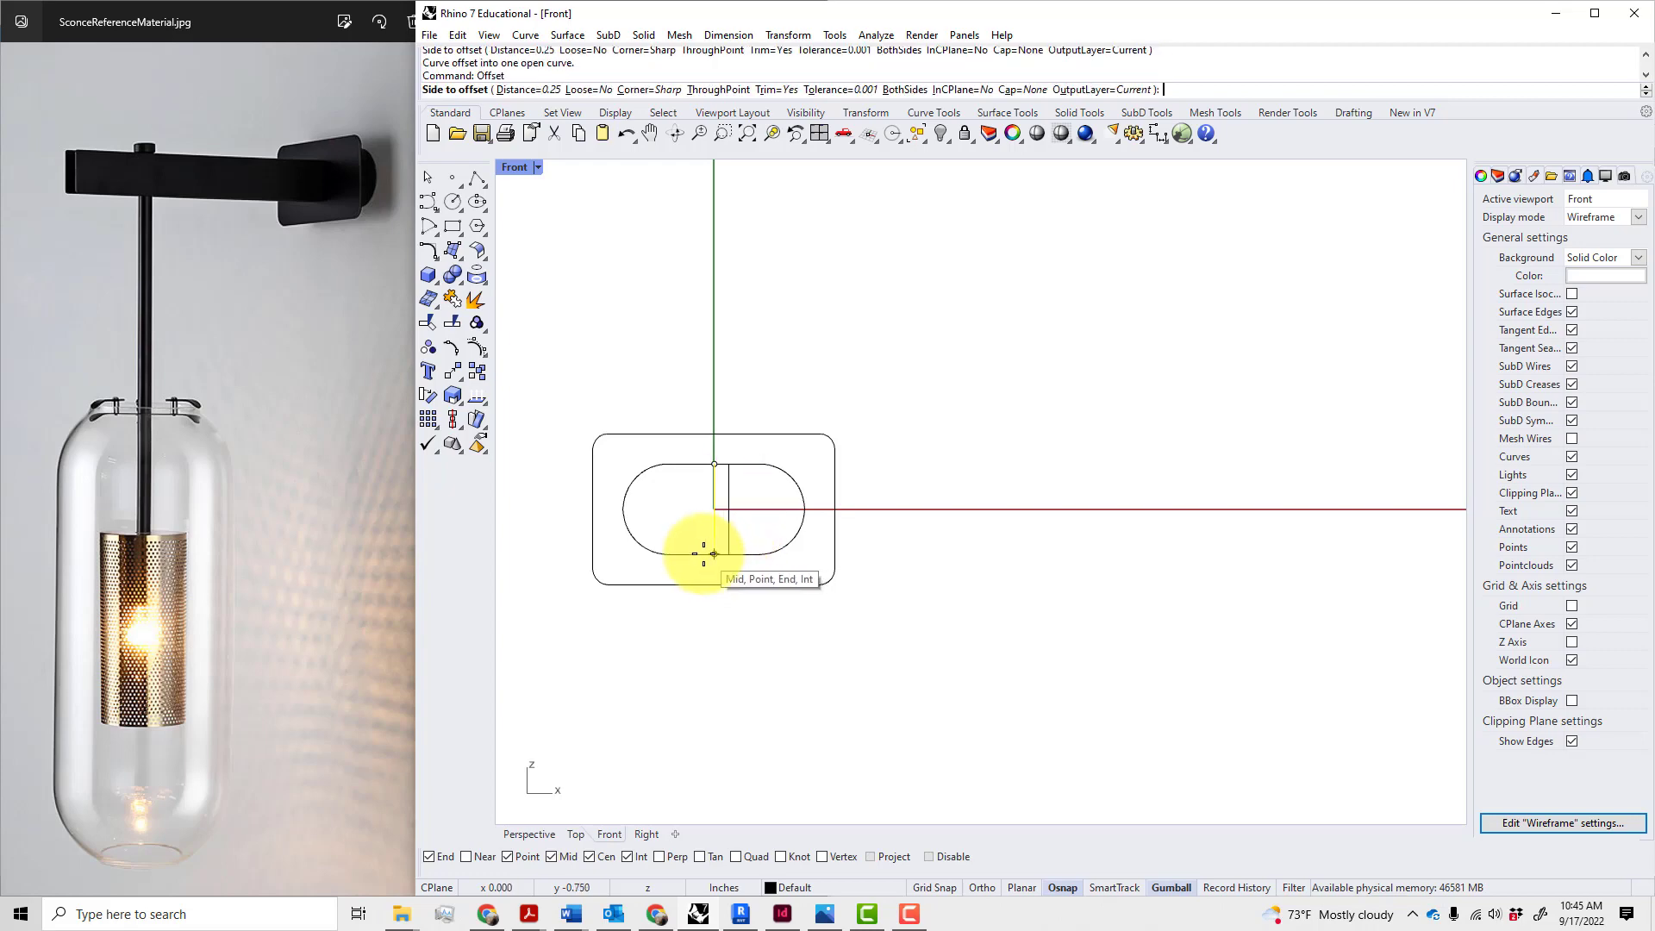
left_click(694, 545)
left_click(716, 540)
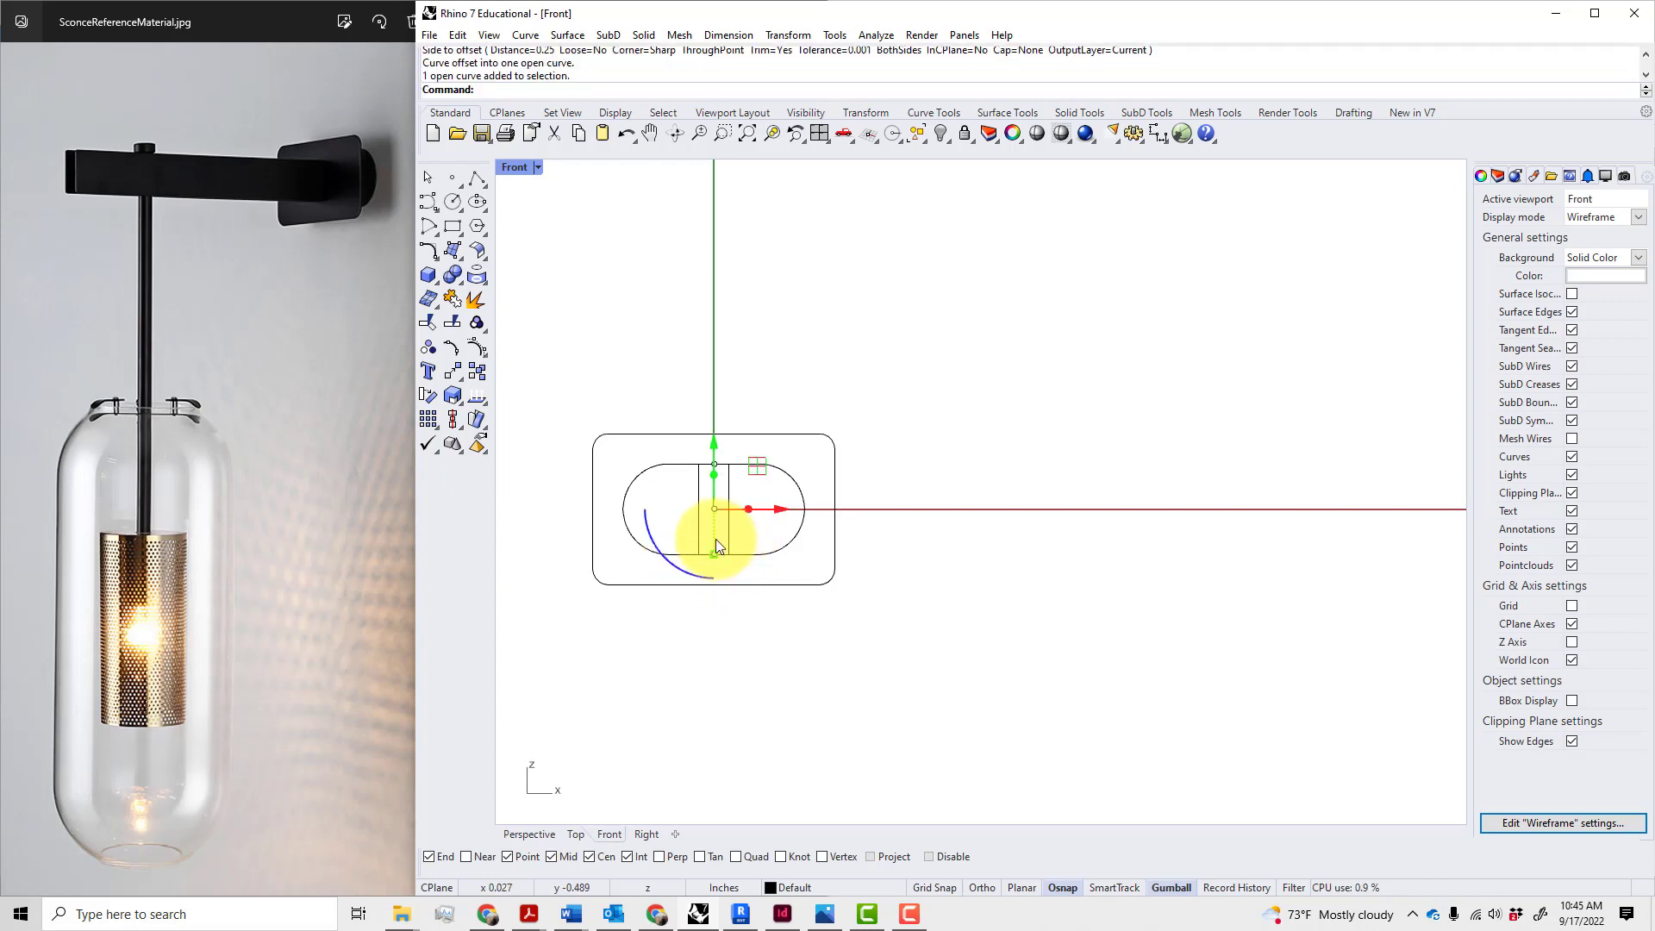
key("Delete")
scroll(740, 569, "up", 3)
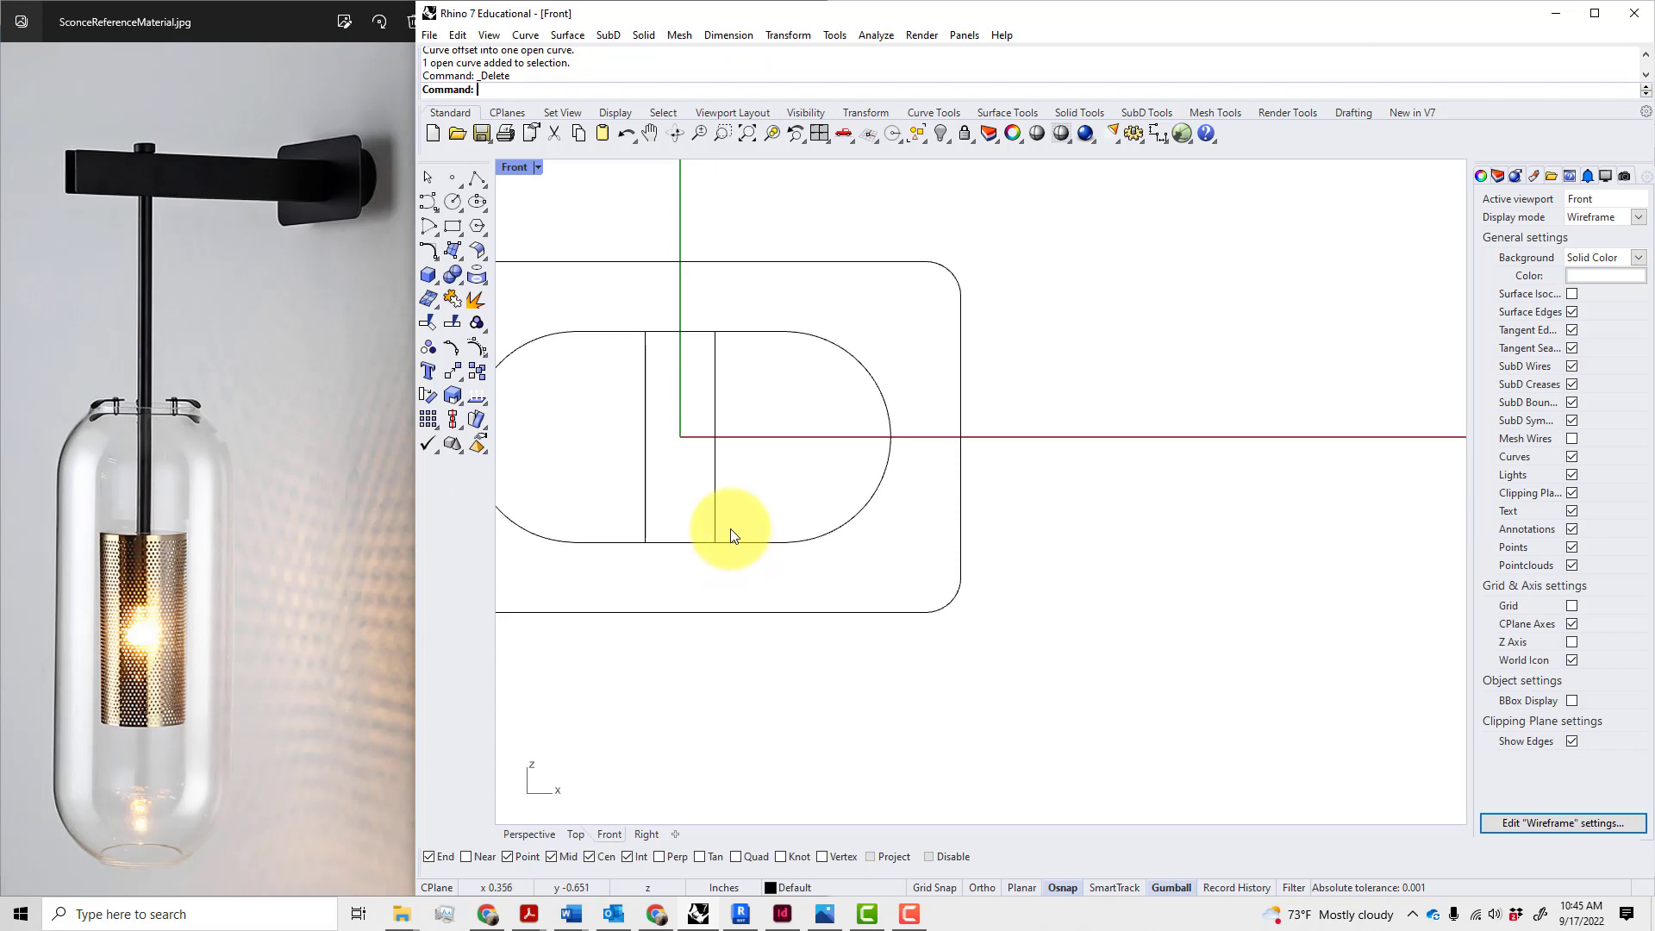
left_click(716, 510)
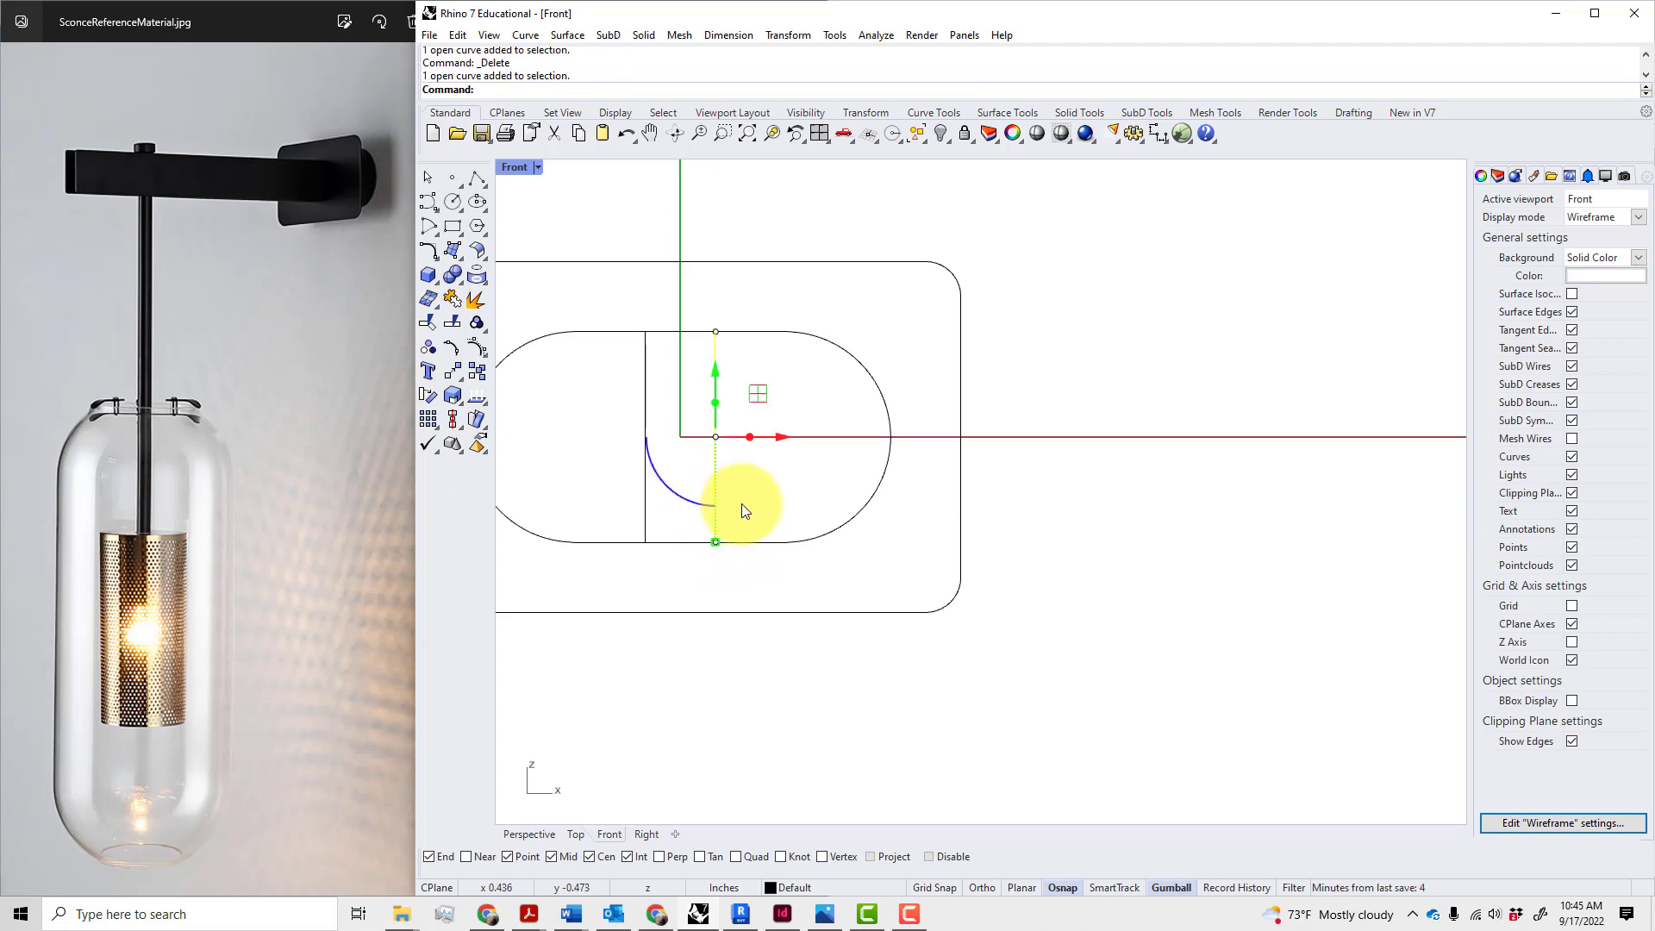
type("Of")
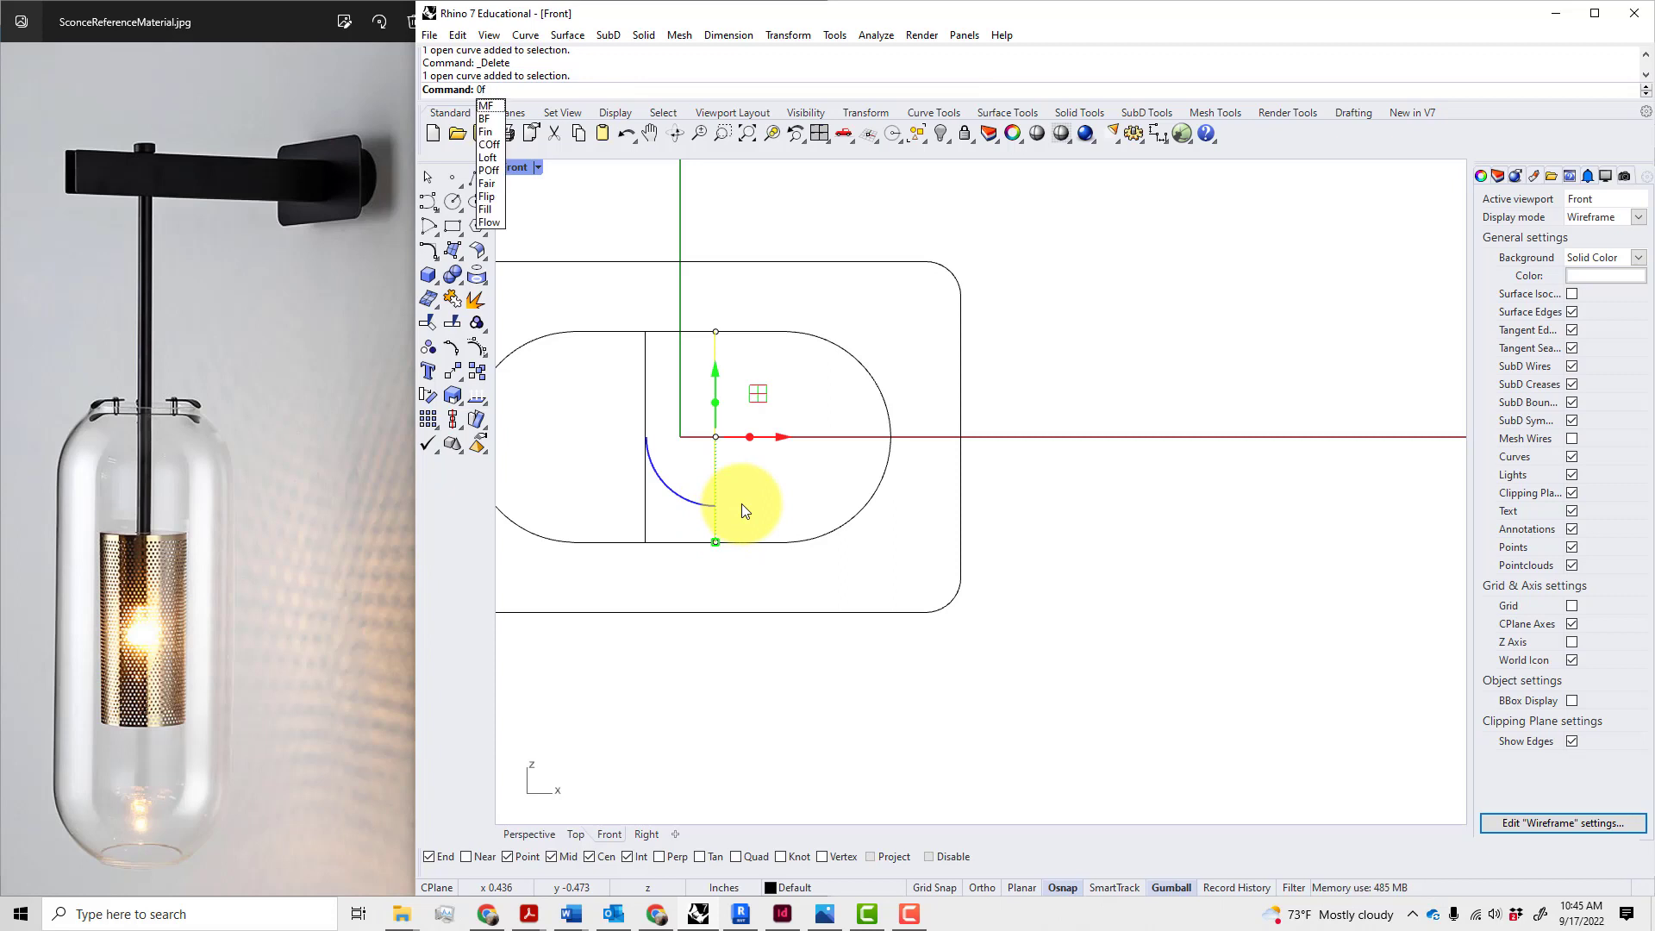
key("BackSpace")
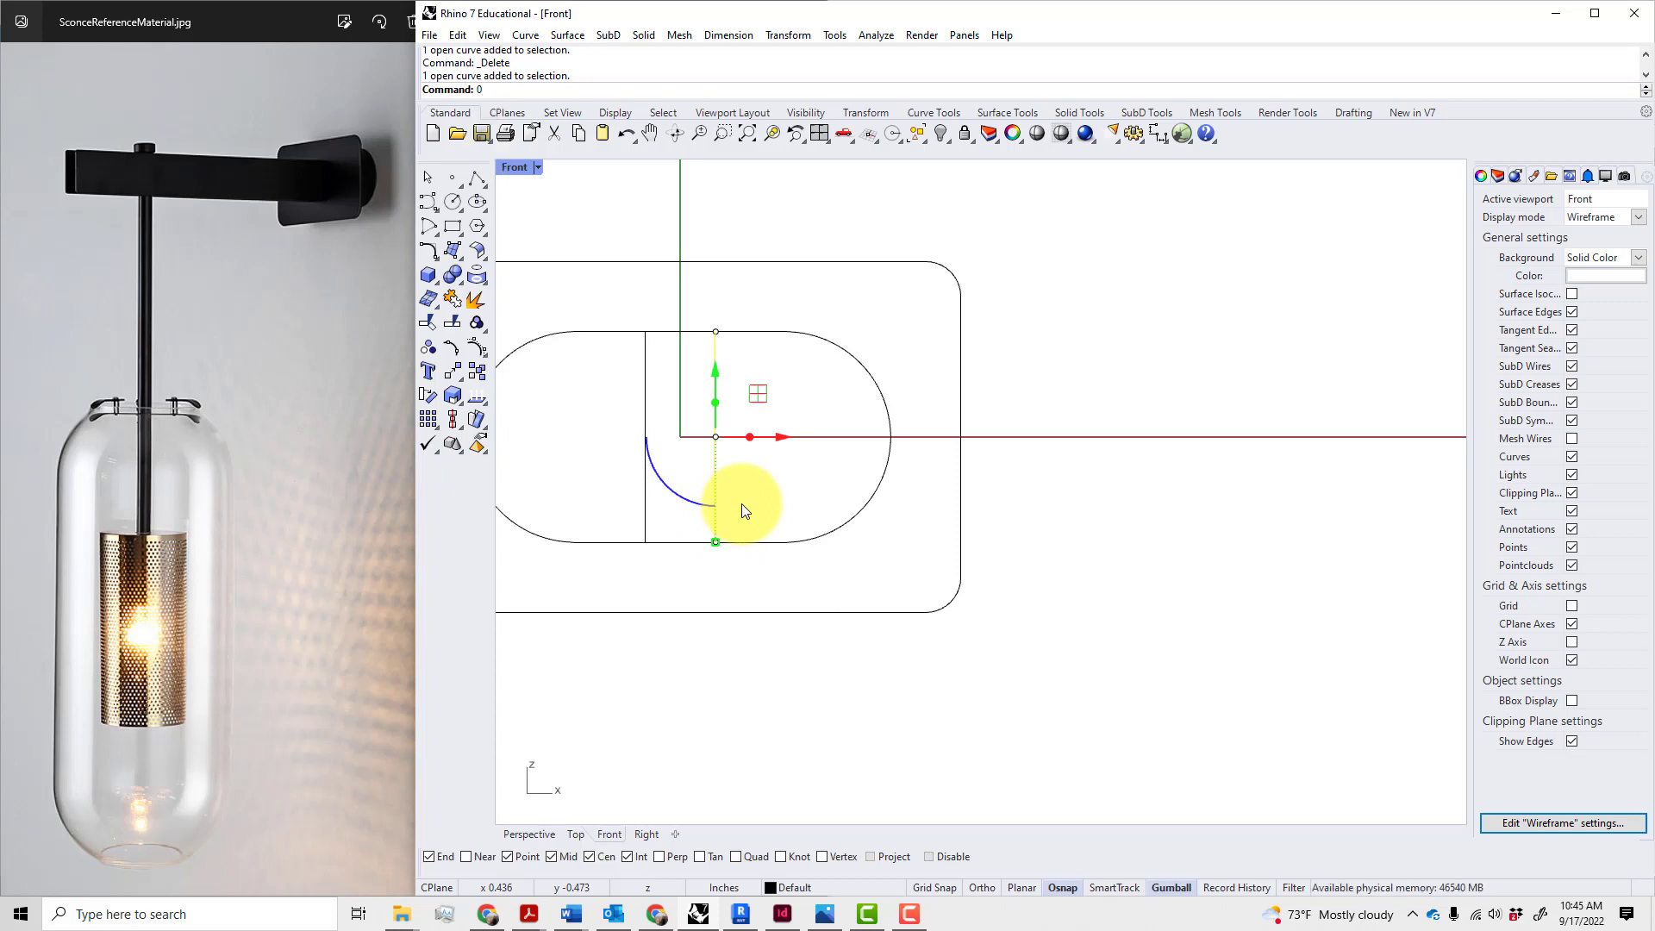
type("O")
key("Return")
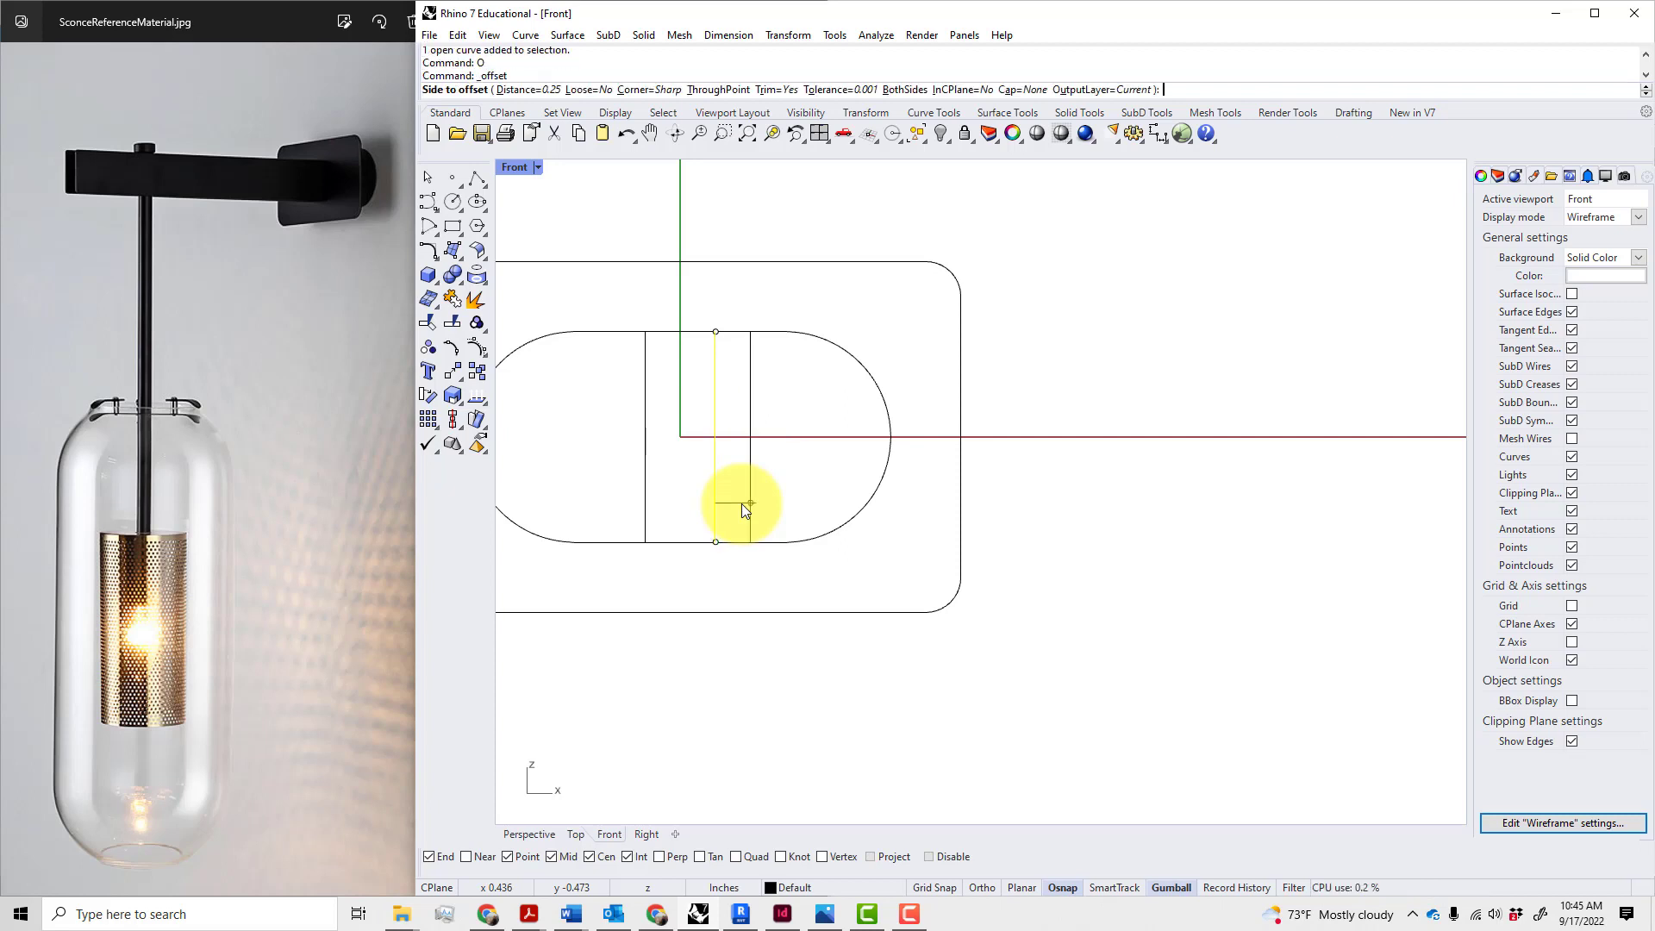
left_click(741, 503)
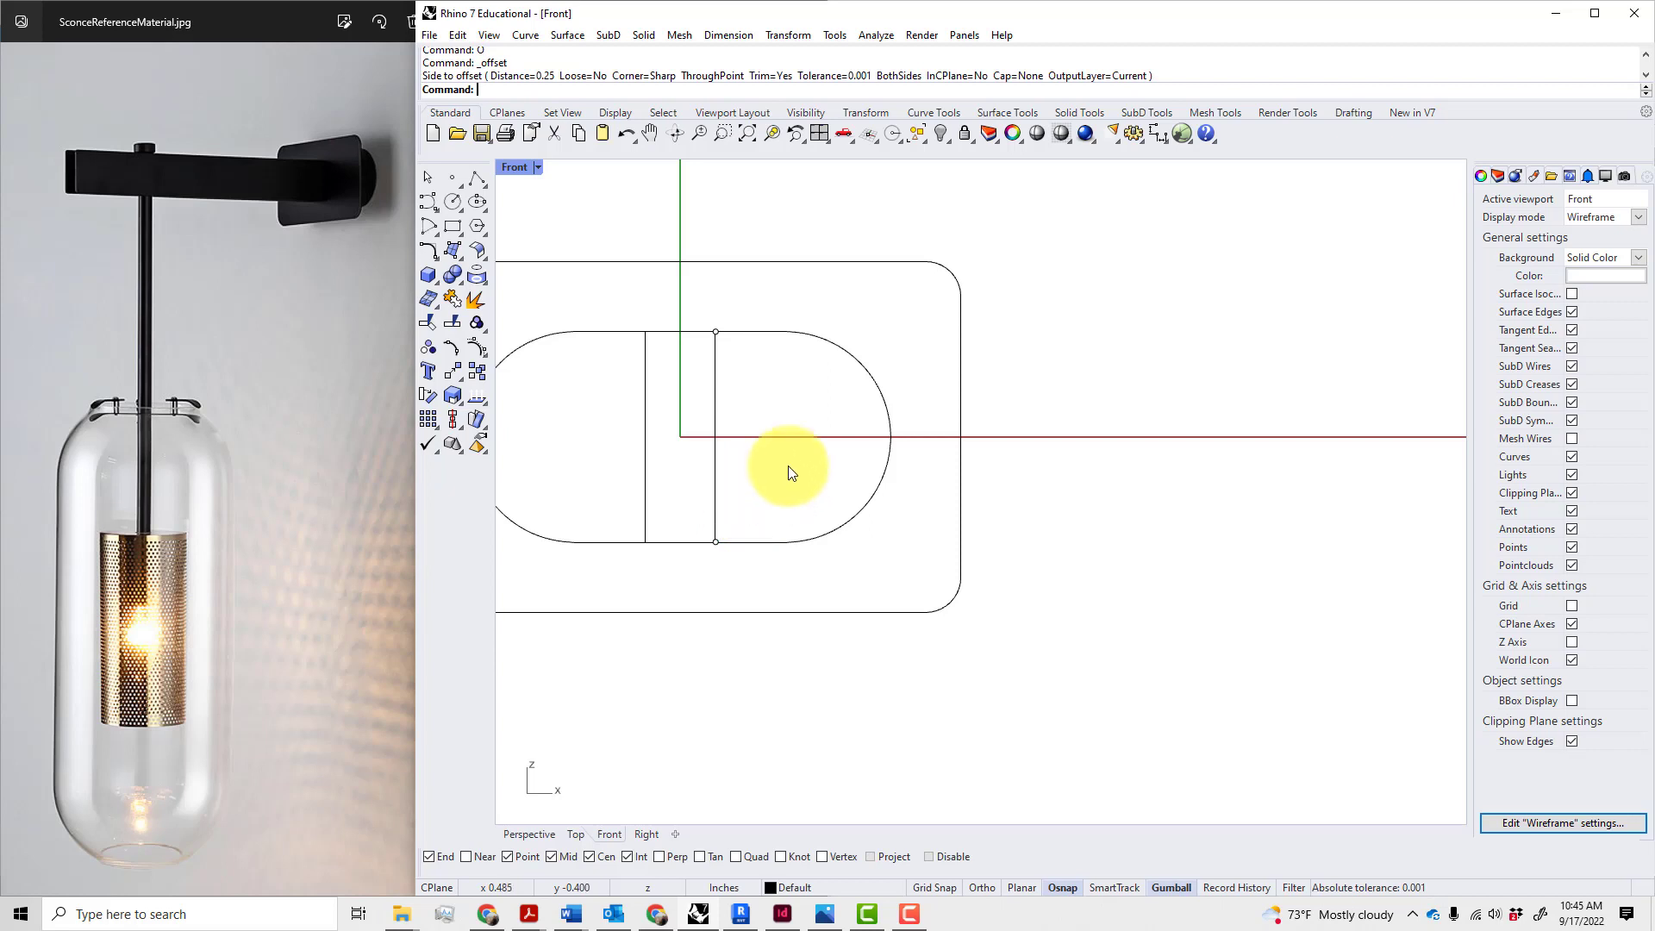
right_click_drag(788, 466, 1000, 471)
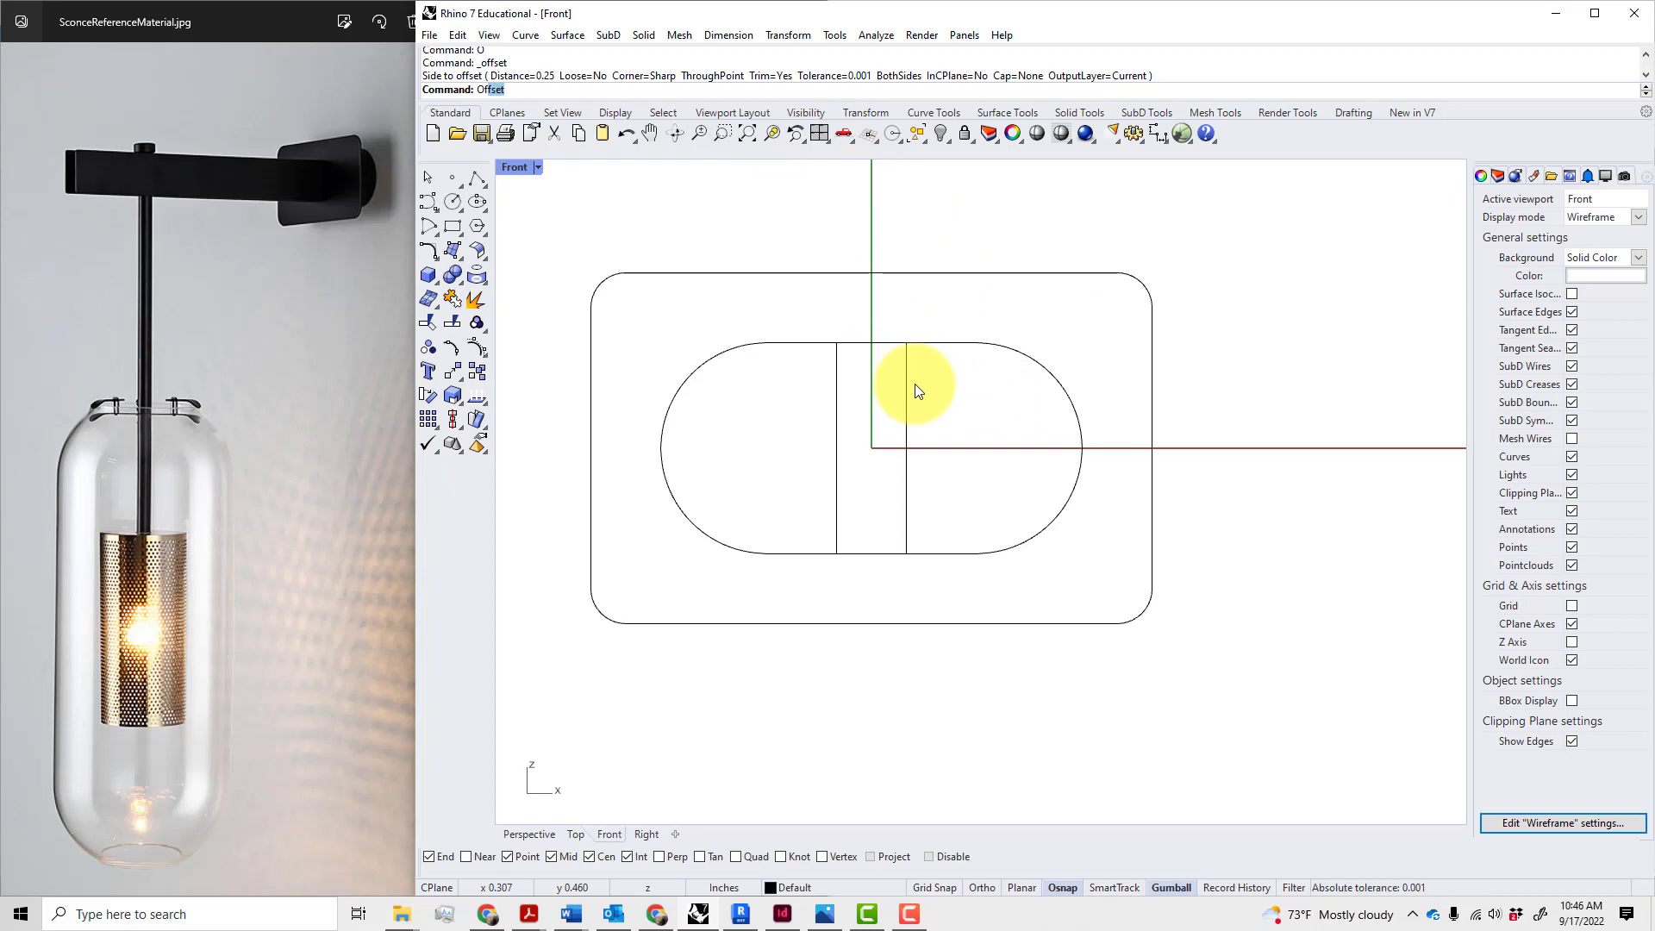
key("Return")
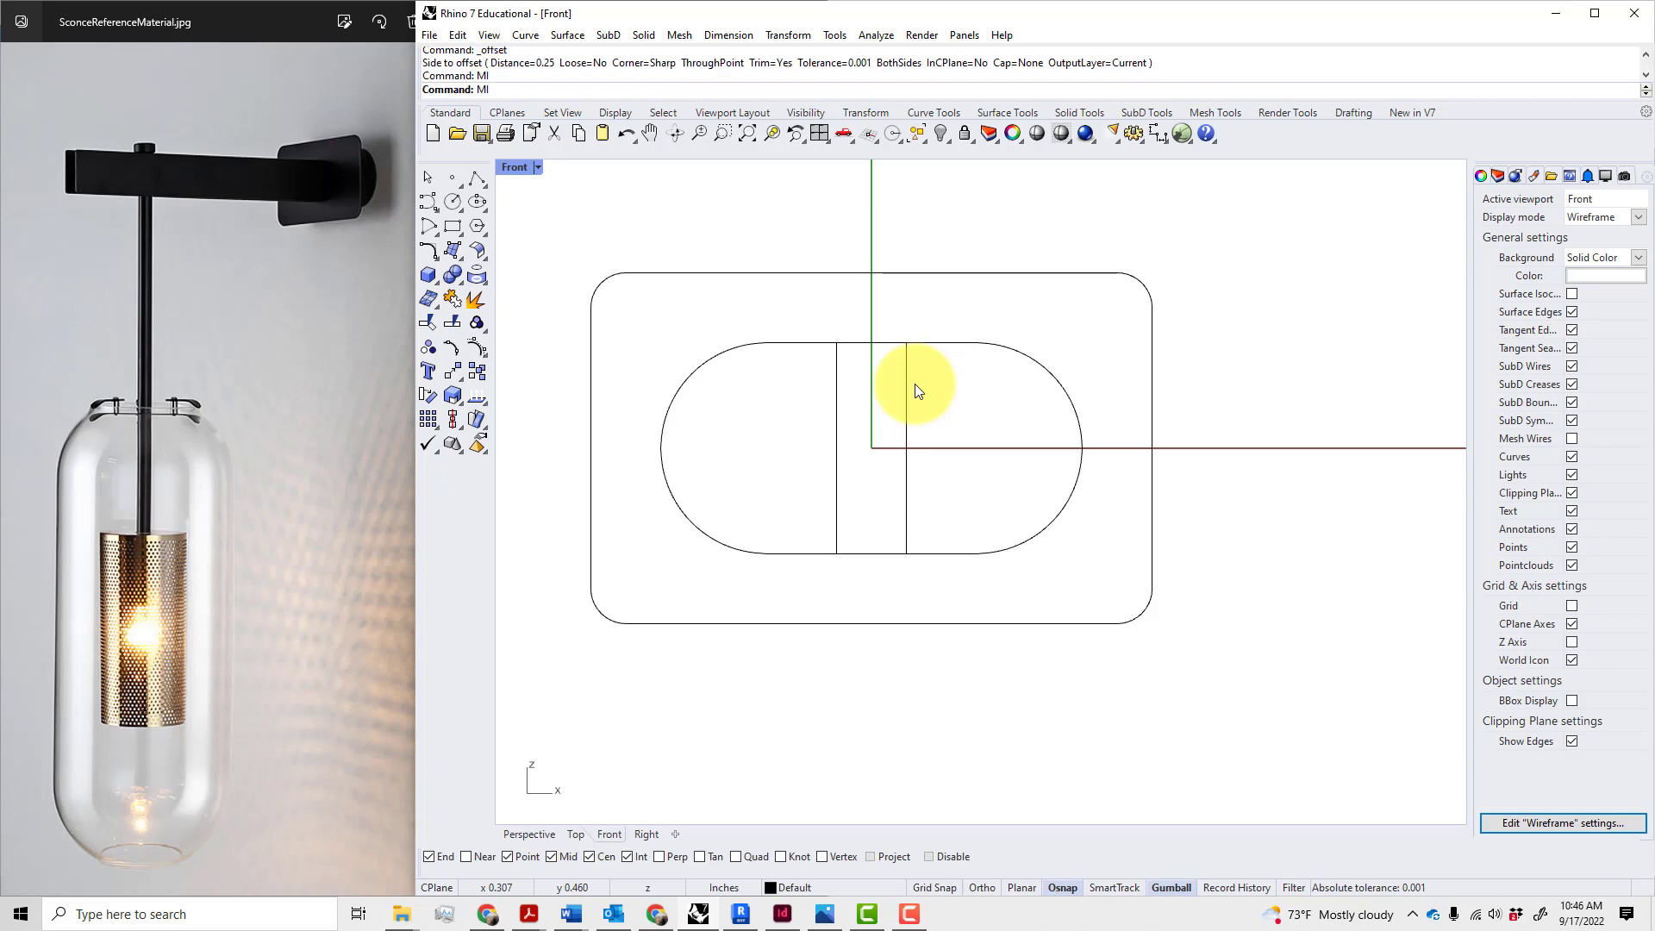
key("Escape")
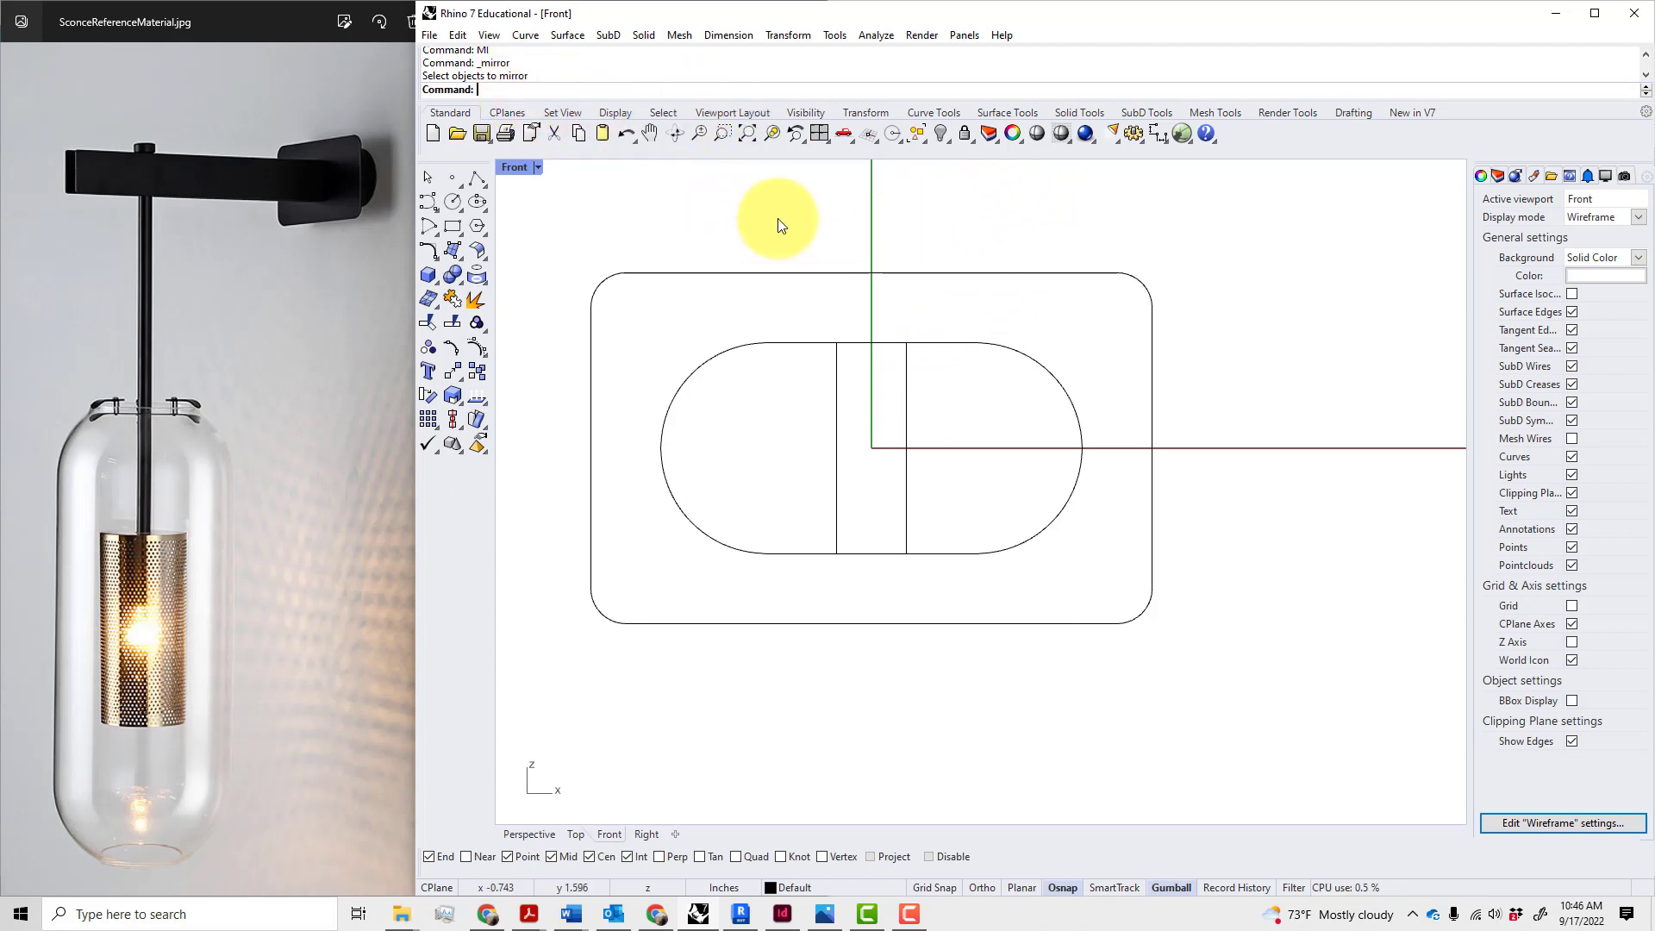
- Open the Rhino options and review the command aliases with their macros, including those for mirror, offset and trim
left_click(830, 32)
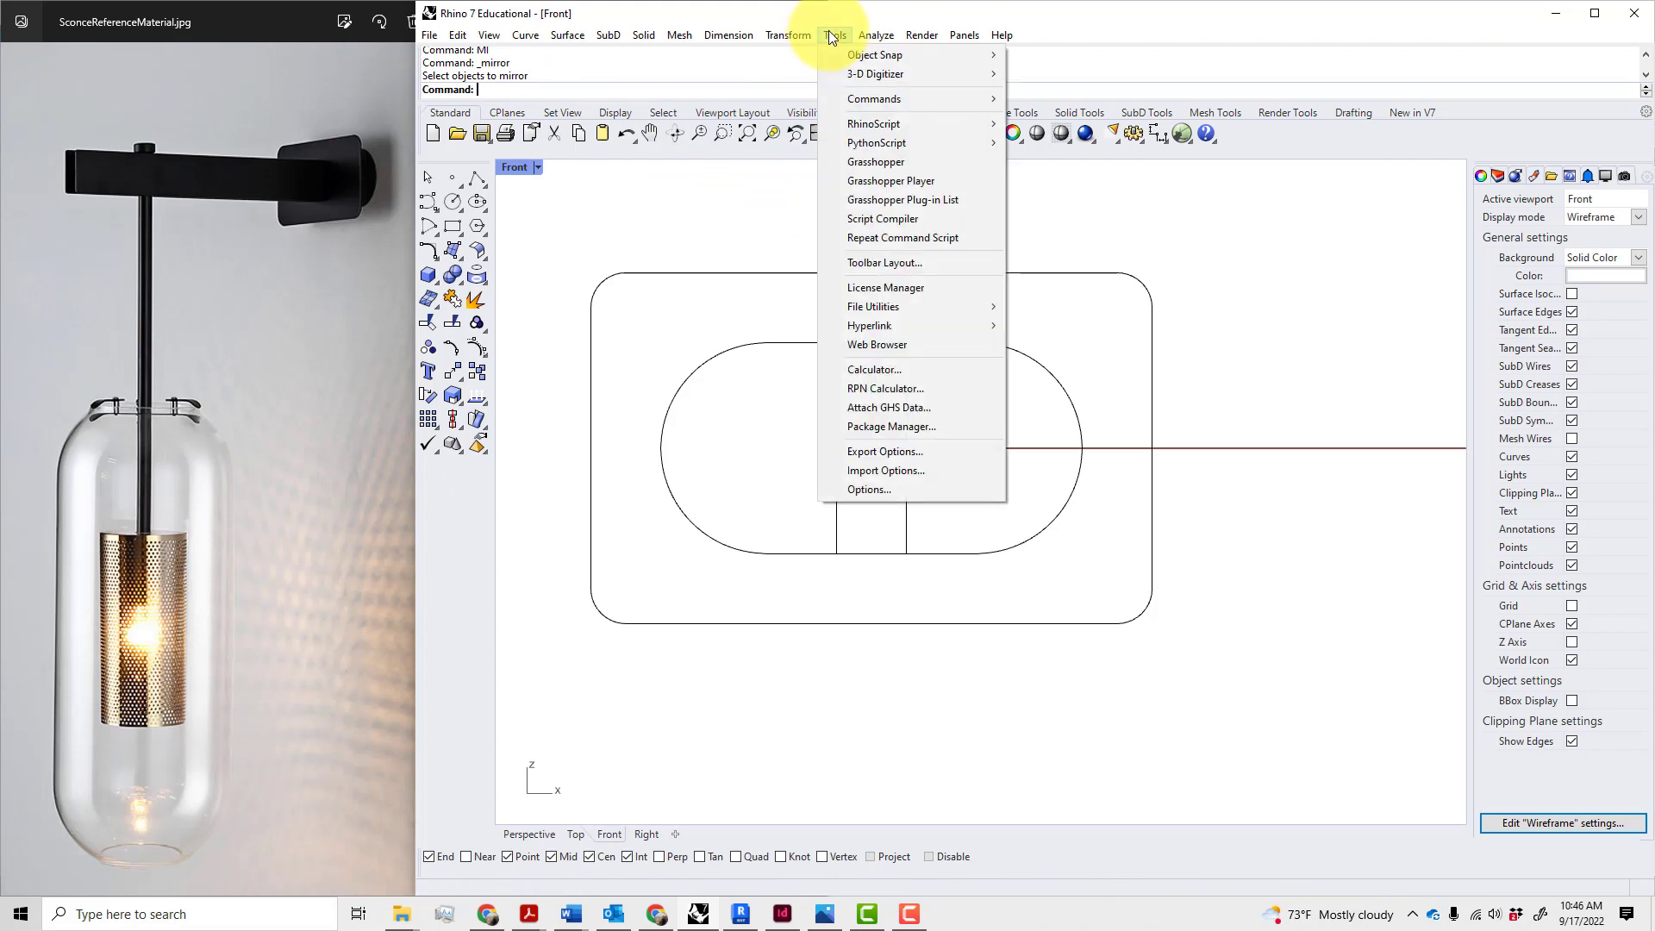
left_click(892, 488)
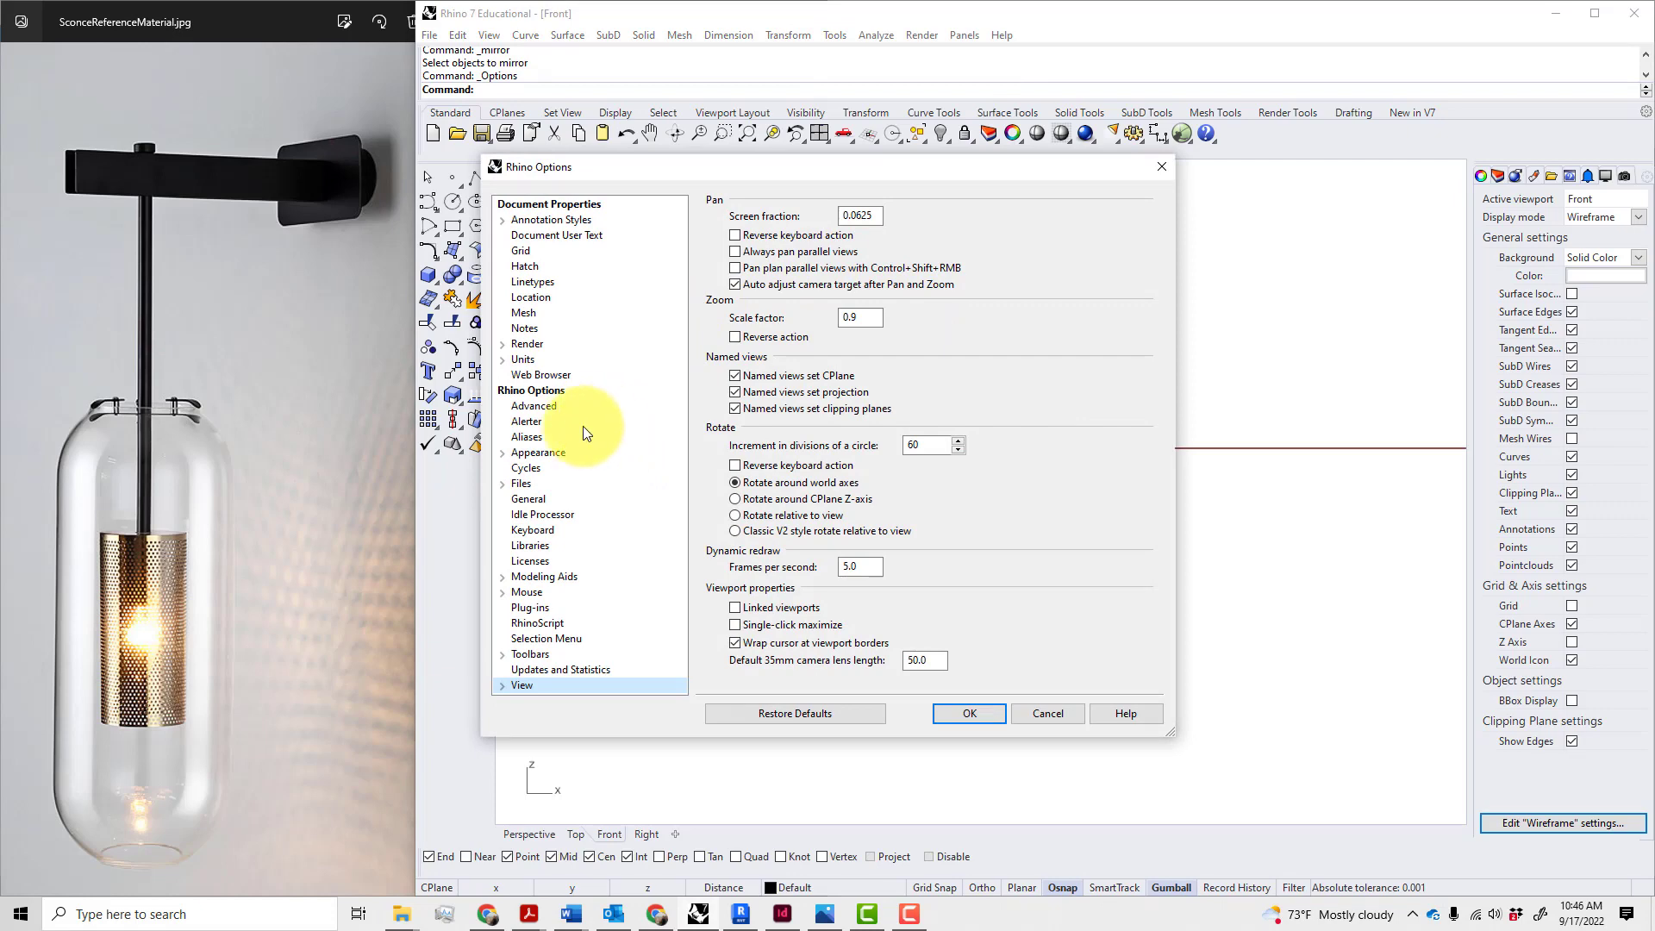
left_click(528, 437)
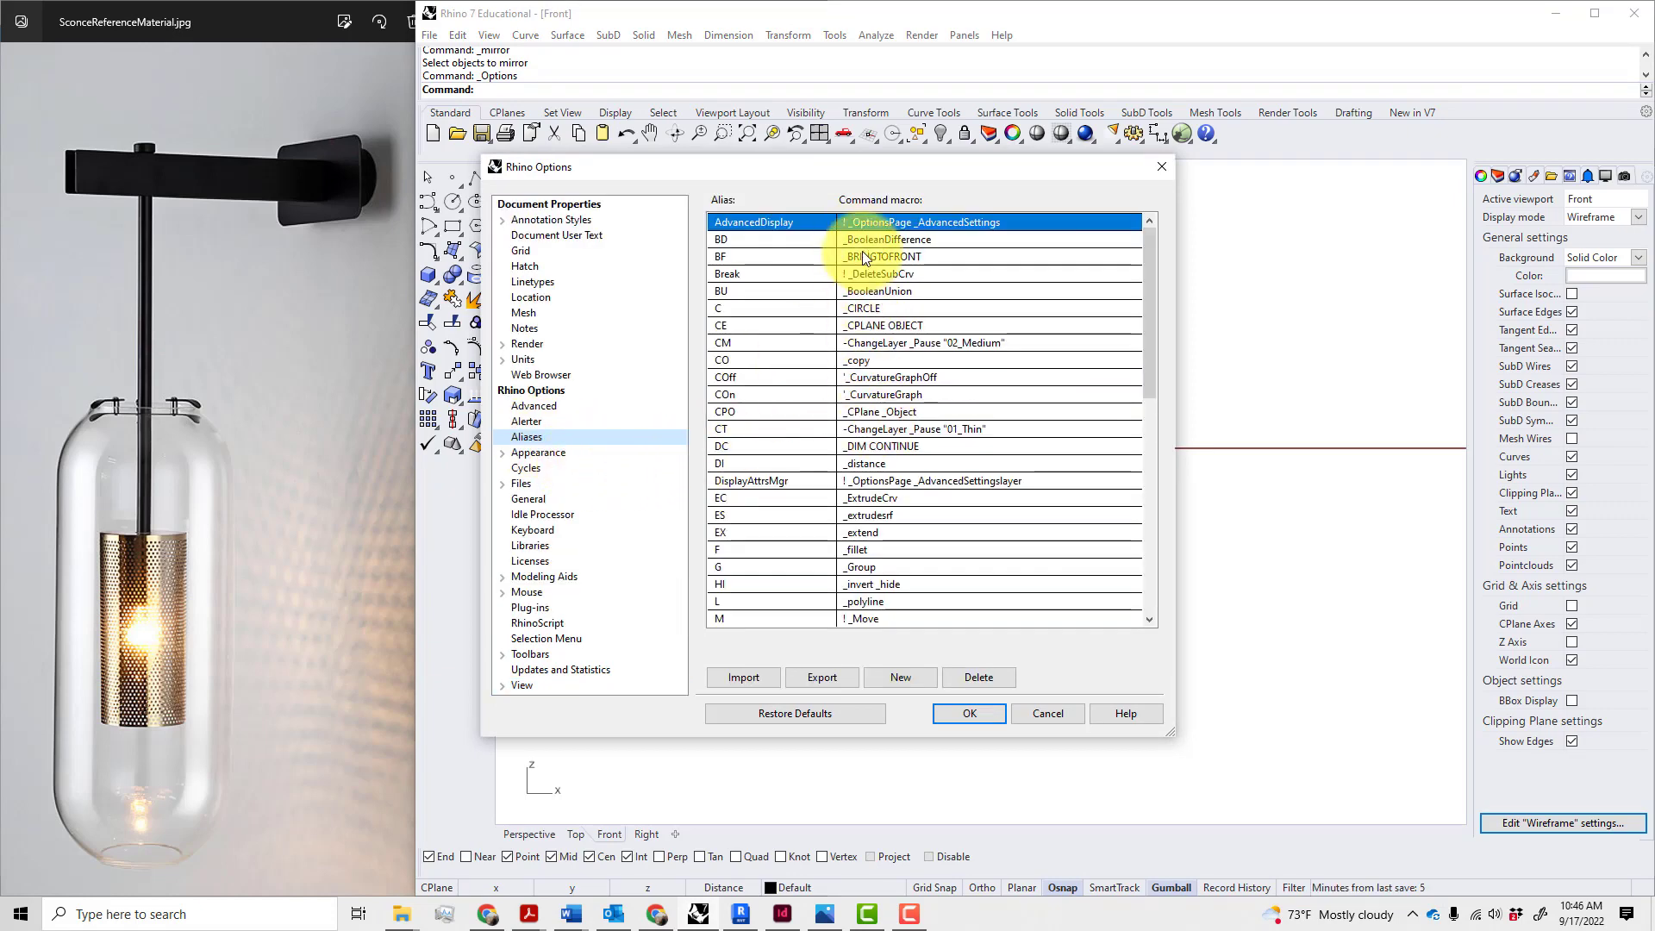
mouse_move(1155, 369)
left_mouse_down()
mouse_move(1150, 498)
mouse_move(1182, 624)
mouse_move(1145, 344)
left_mouse_up()
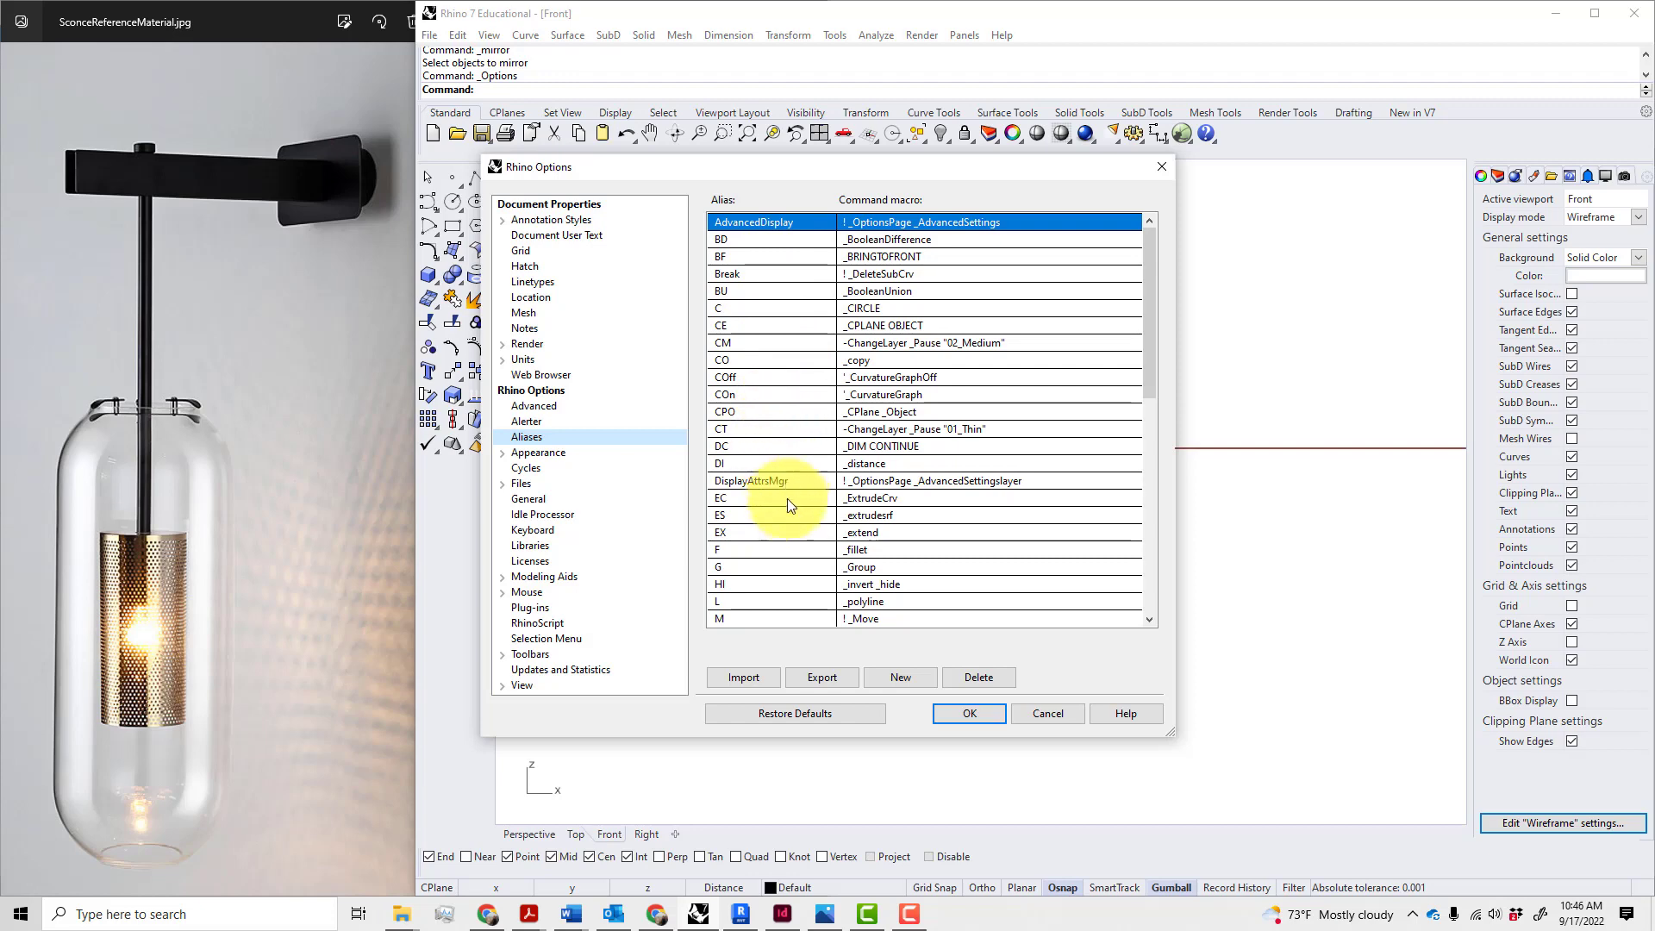
scroll(793, 555, "down", 4)
scroll(793, 555, "down", 1)
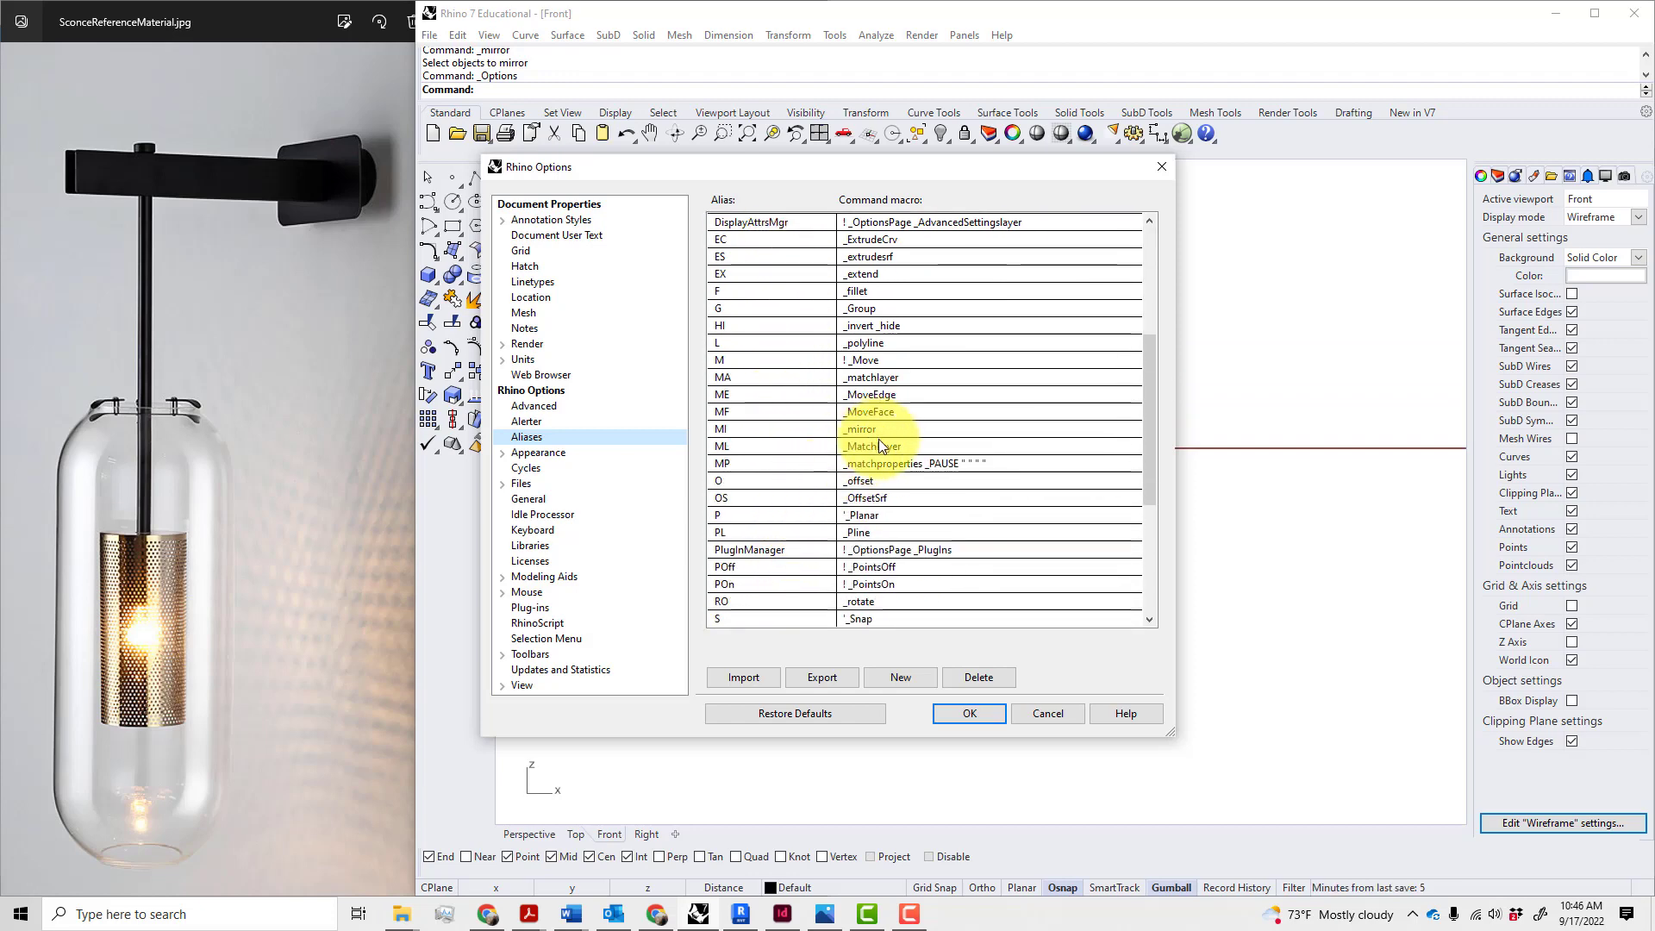
scroll(888, 435, "down", 1)
scroll(888, 435, "down", 3)
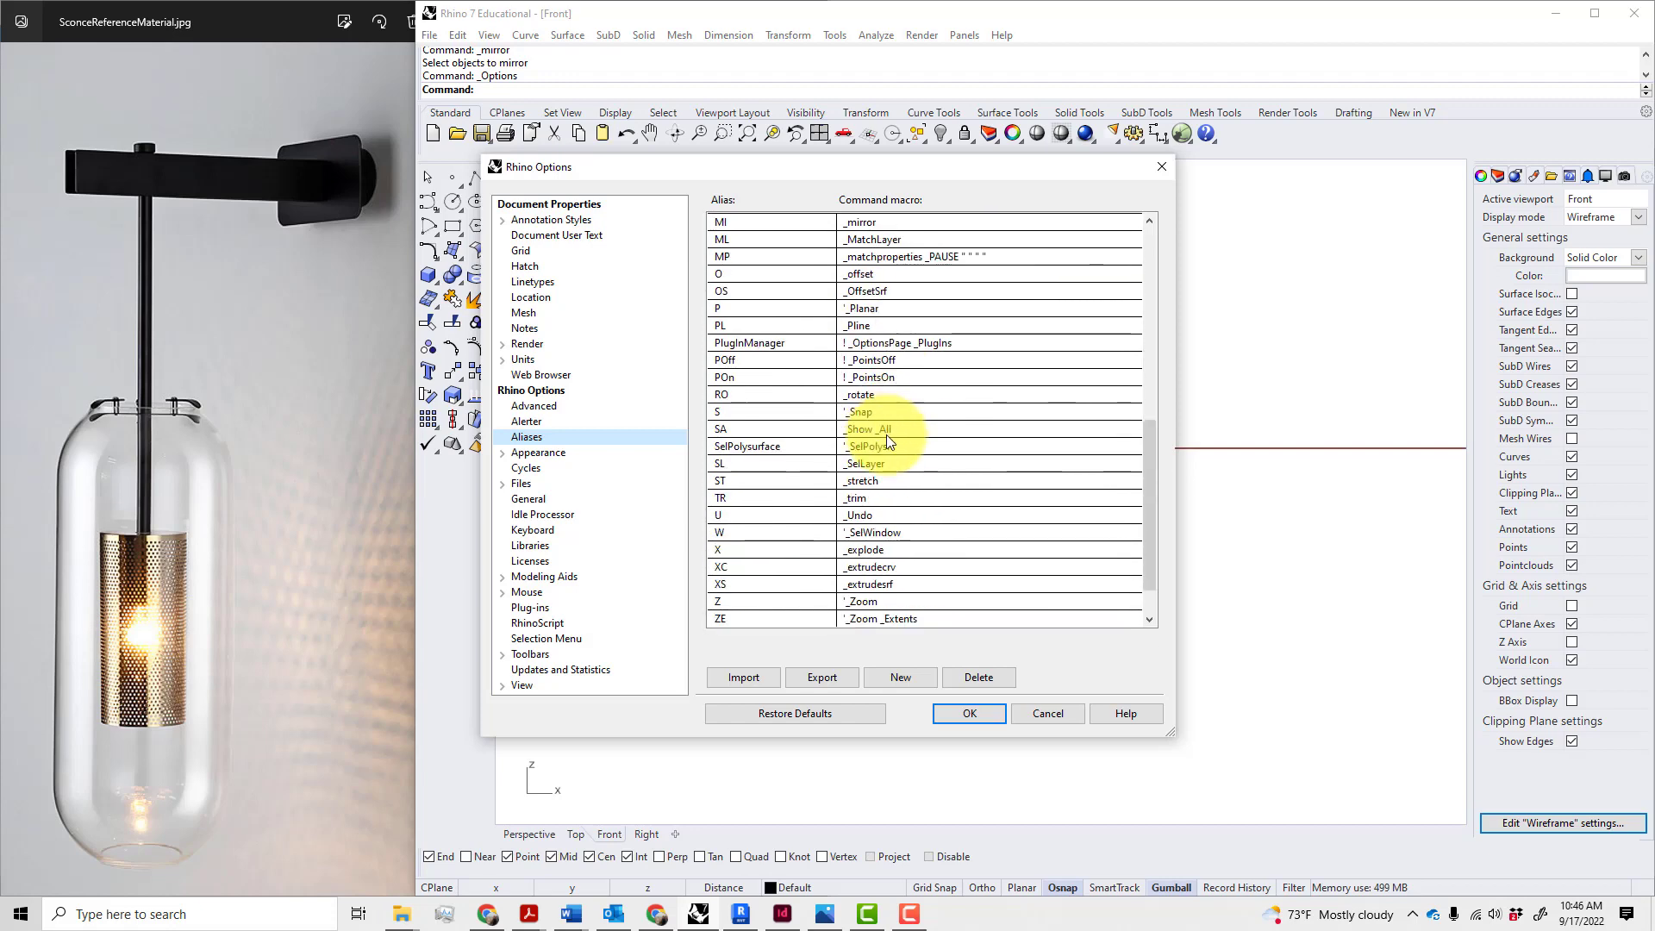
scroll(887, 437, "up", 4)
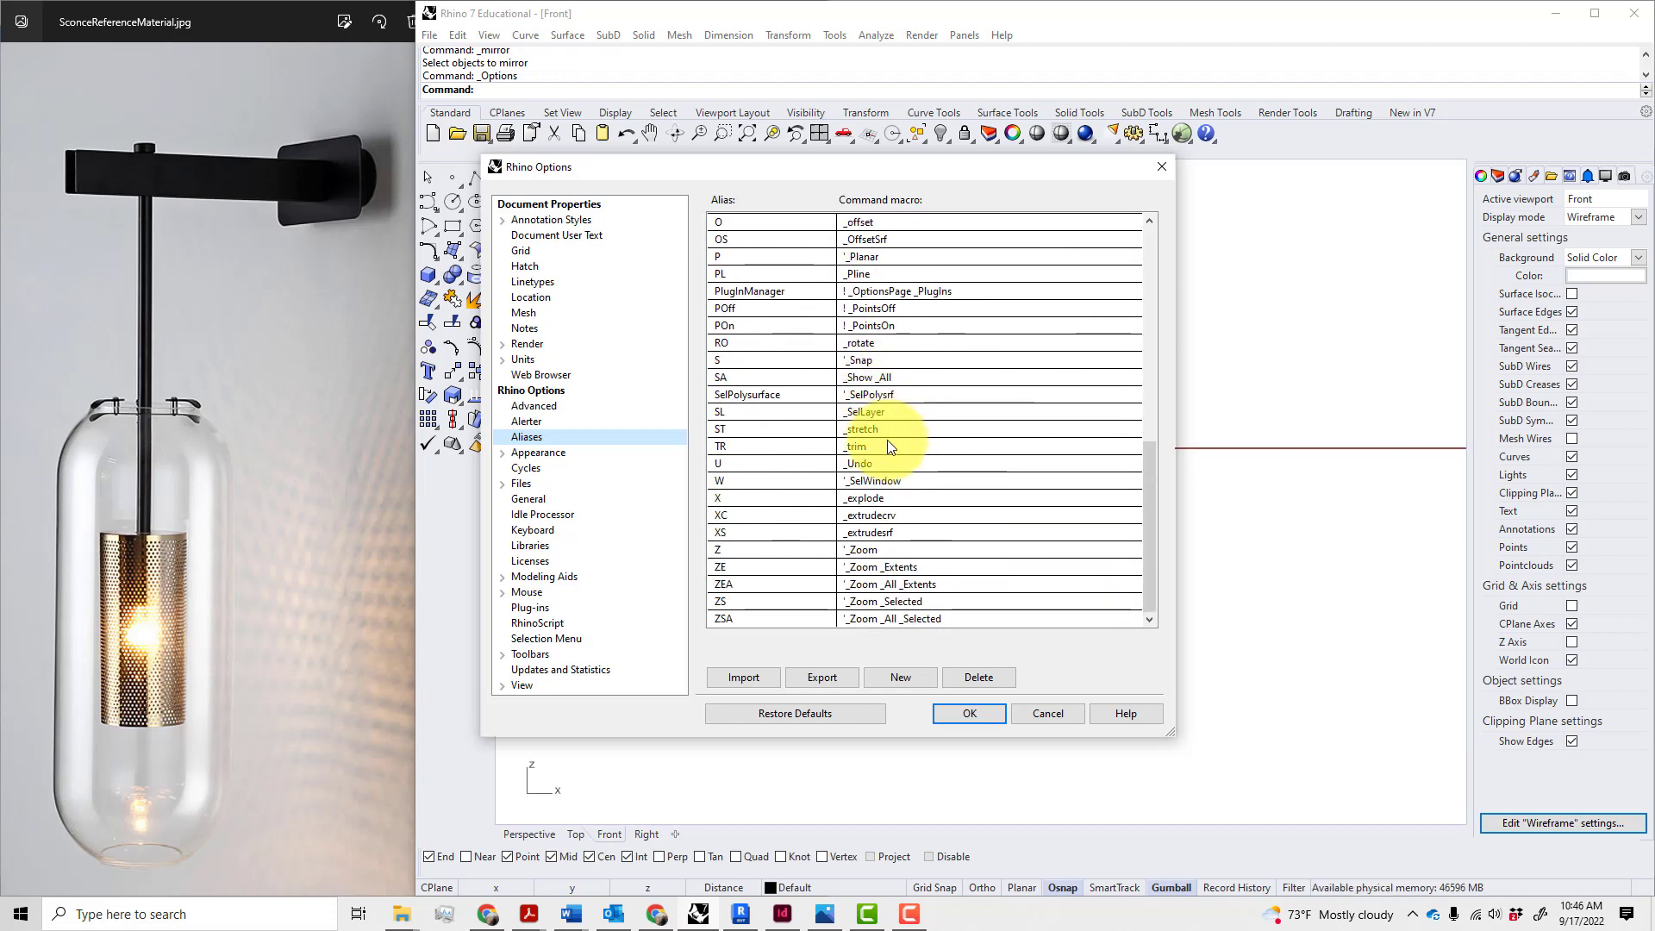
scroll(887, 434, "up", 1)
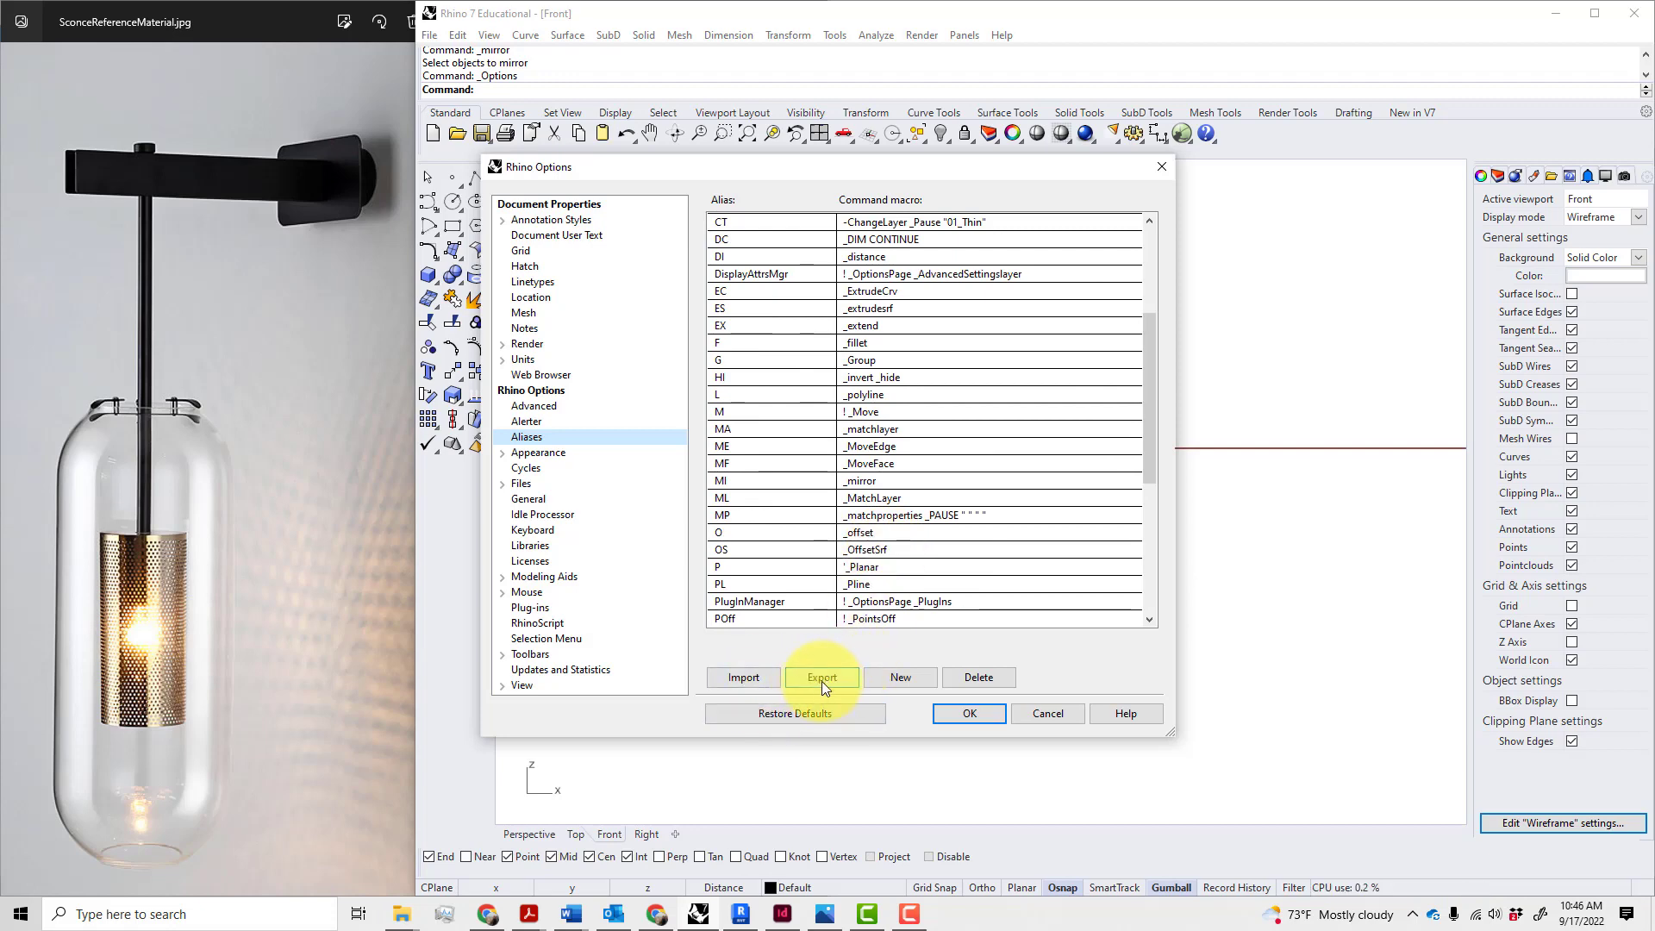
- Browse the alias import to nighthawk_aliases.txt in OneDrive's 00-Personal/nhawk/Standards folder, cancel the import, and return to the alias list
left_click(762, 679)
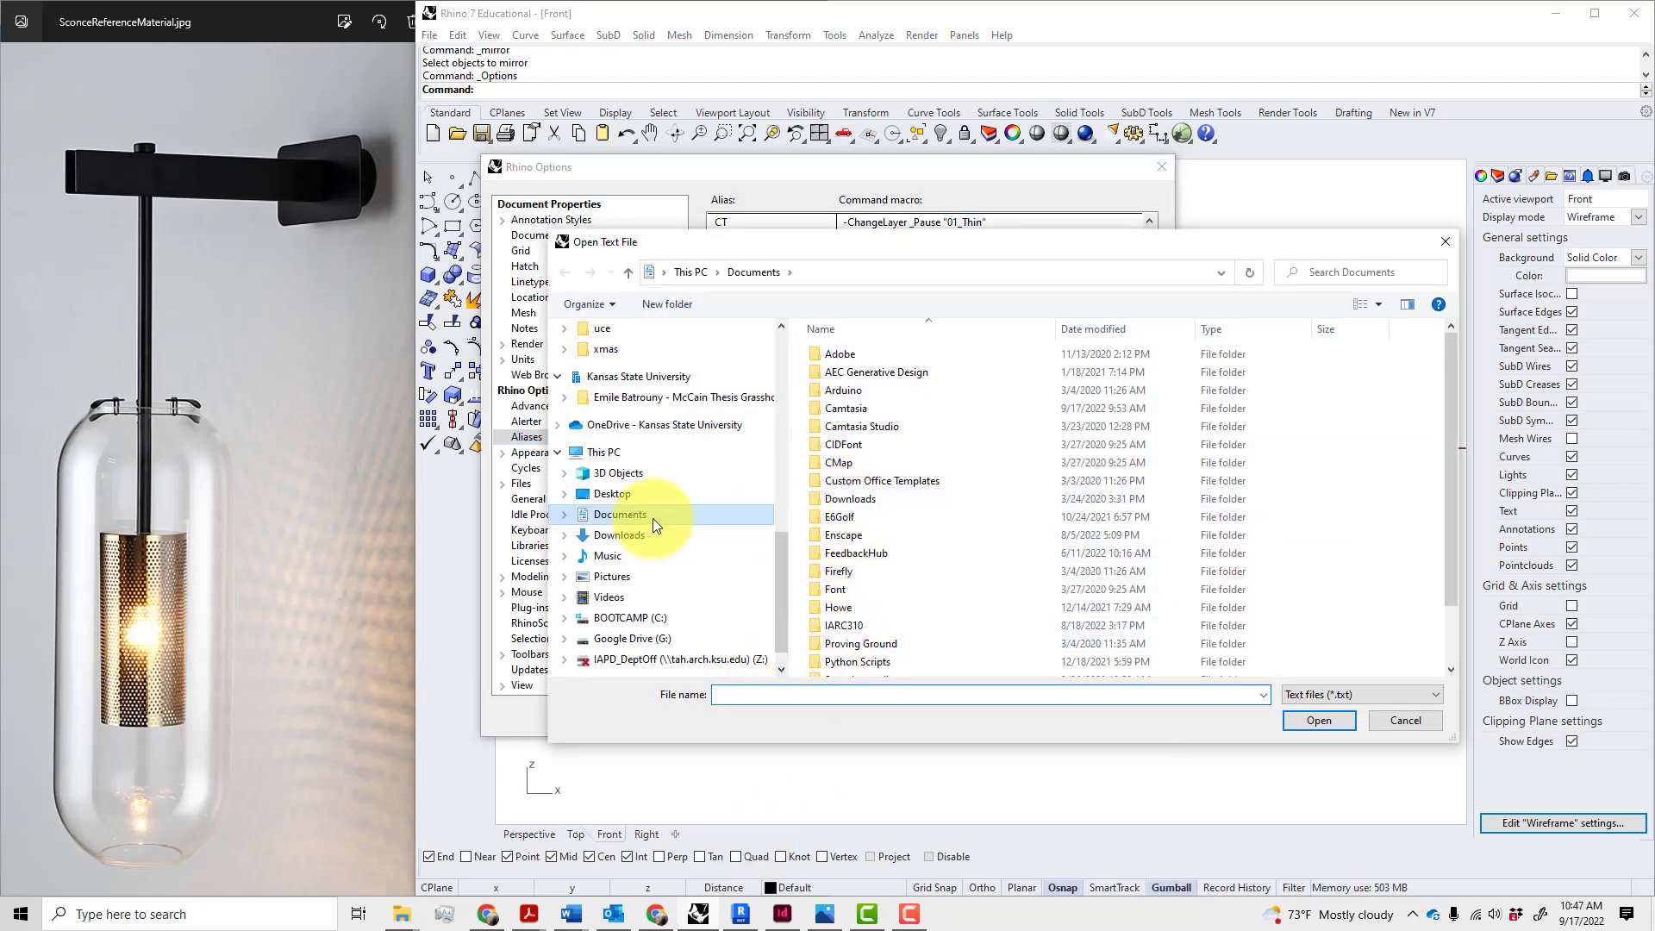
left_click_drag(779, 560, 773, 425)
scroll(706, 417, "up", 3)
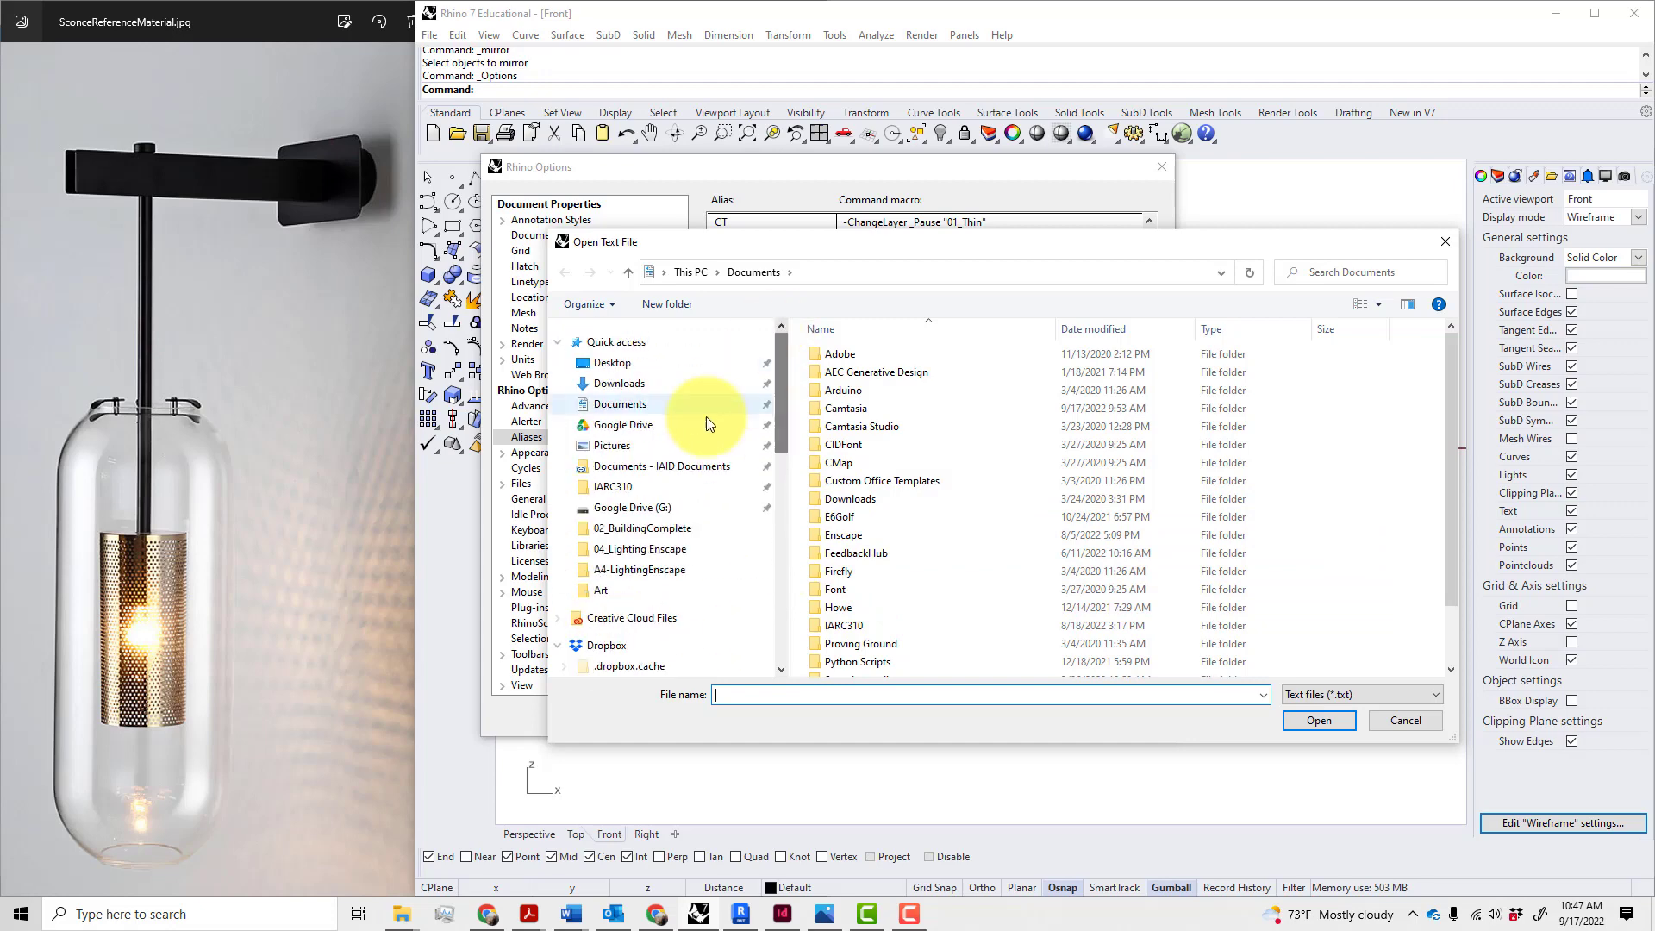
scroll(662, 603, "down", 2)
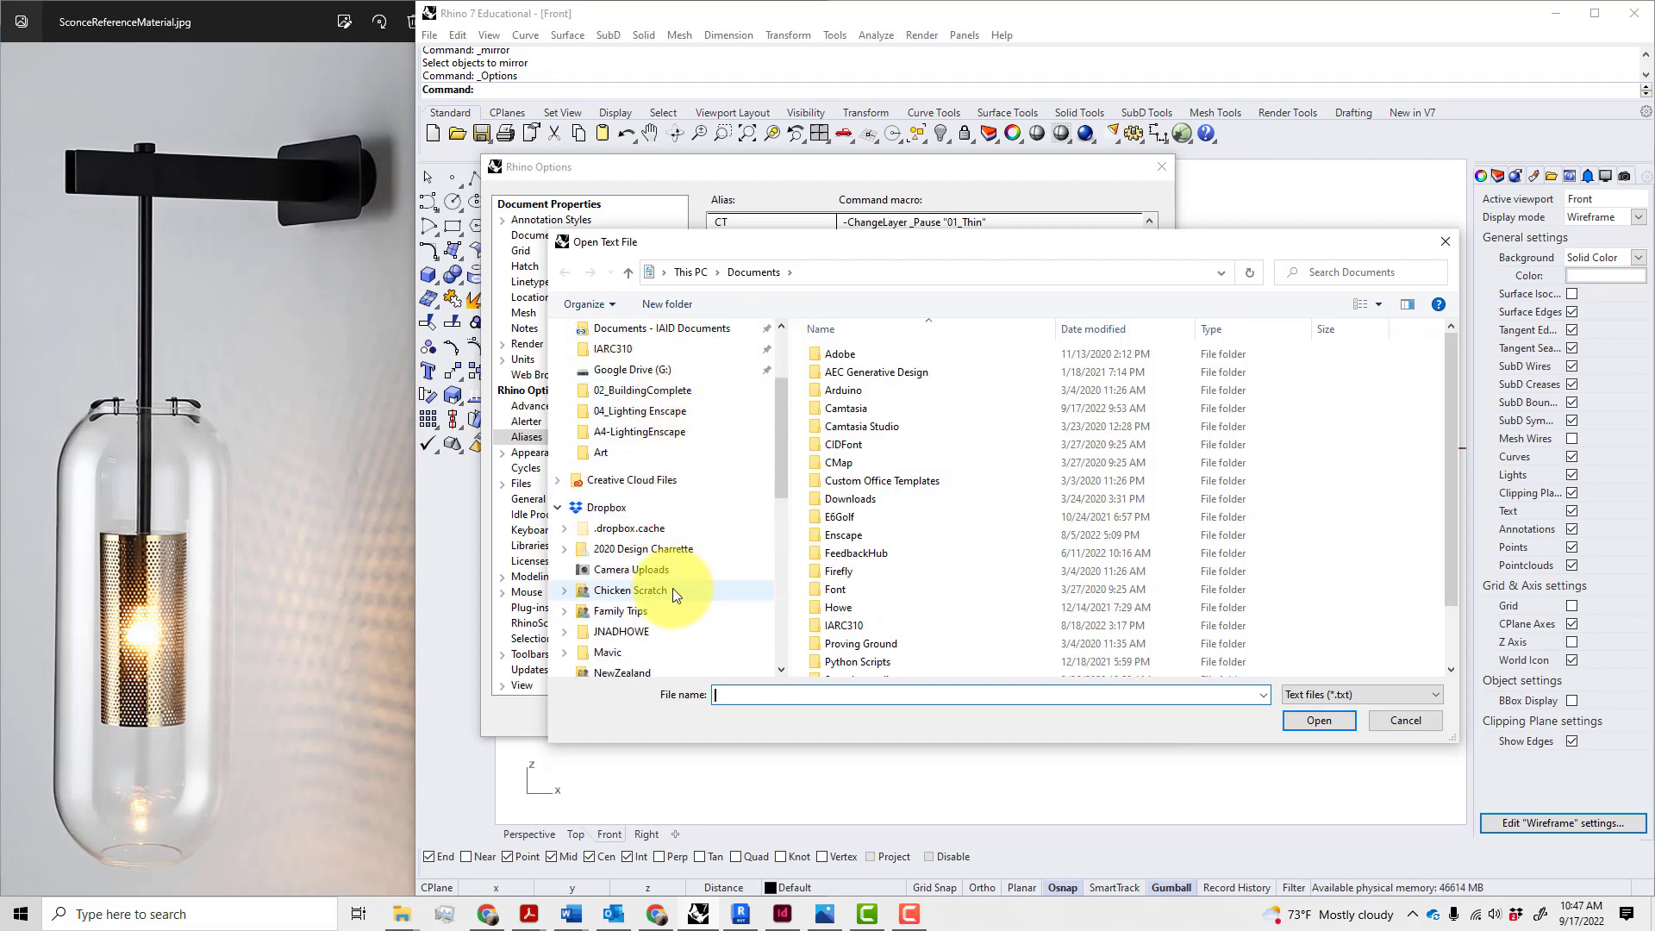
scroll(675, 592, "down", 4)
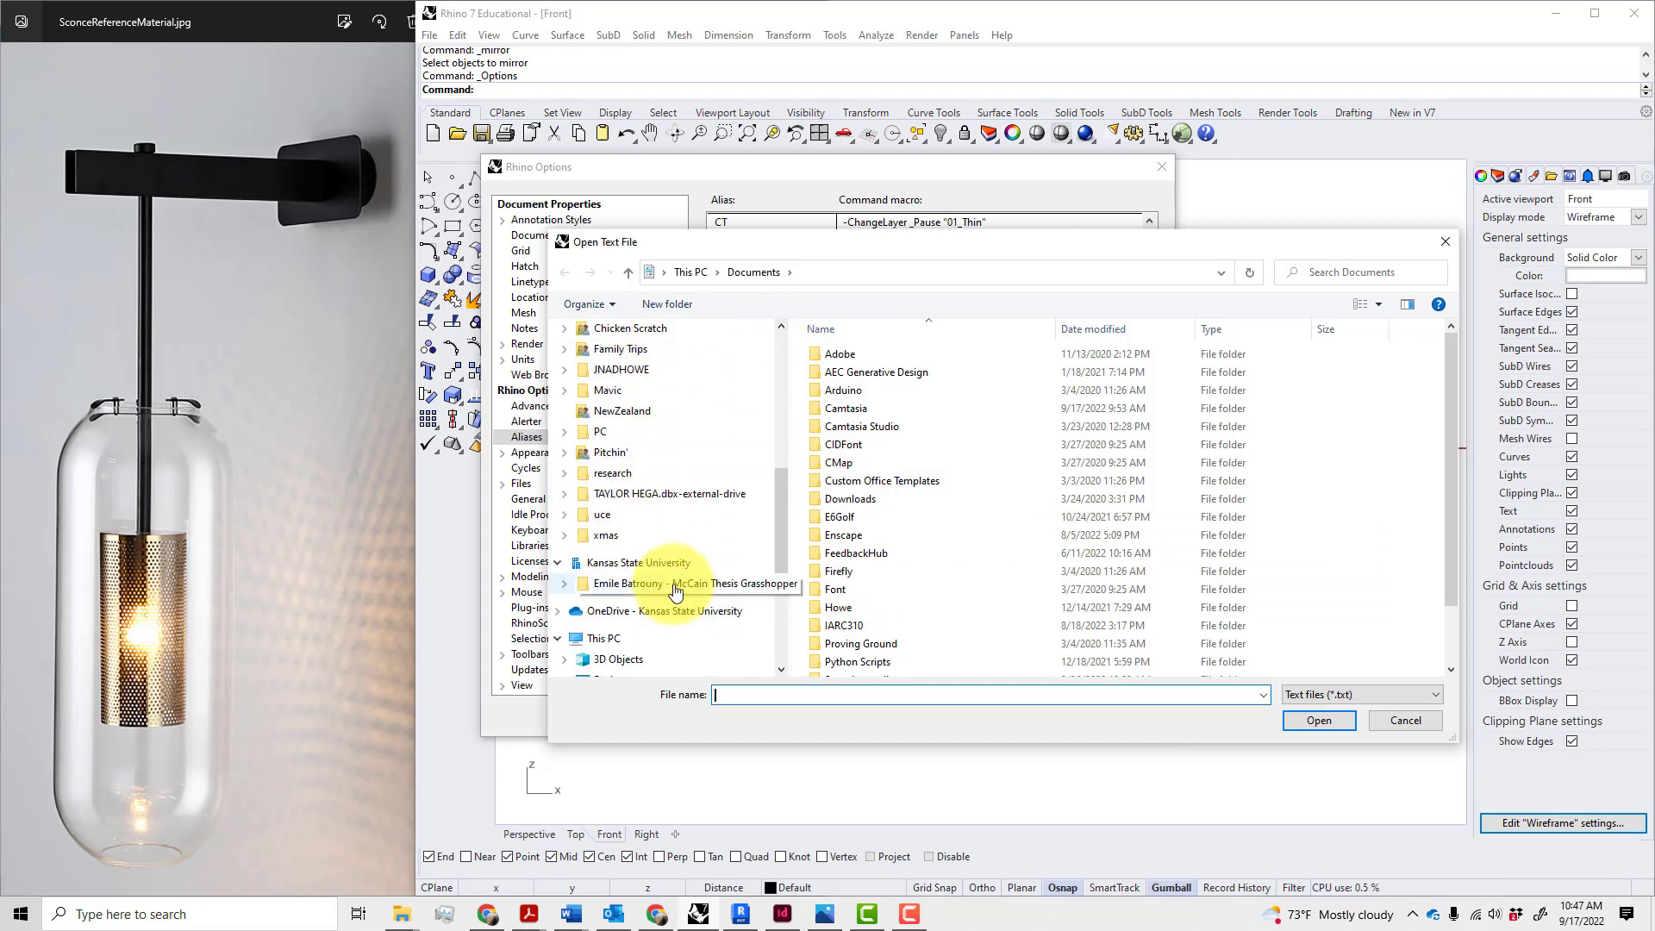
scroll(690, 564, "up", 5)
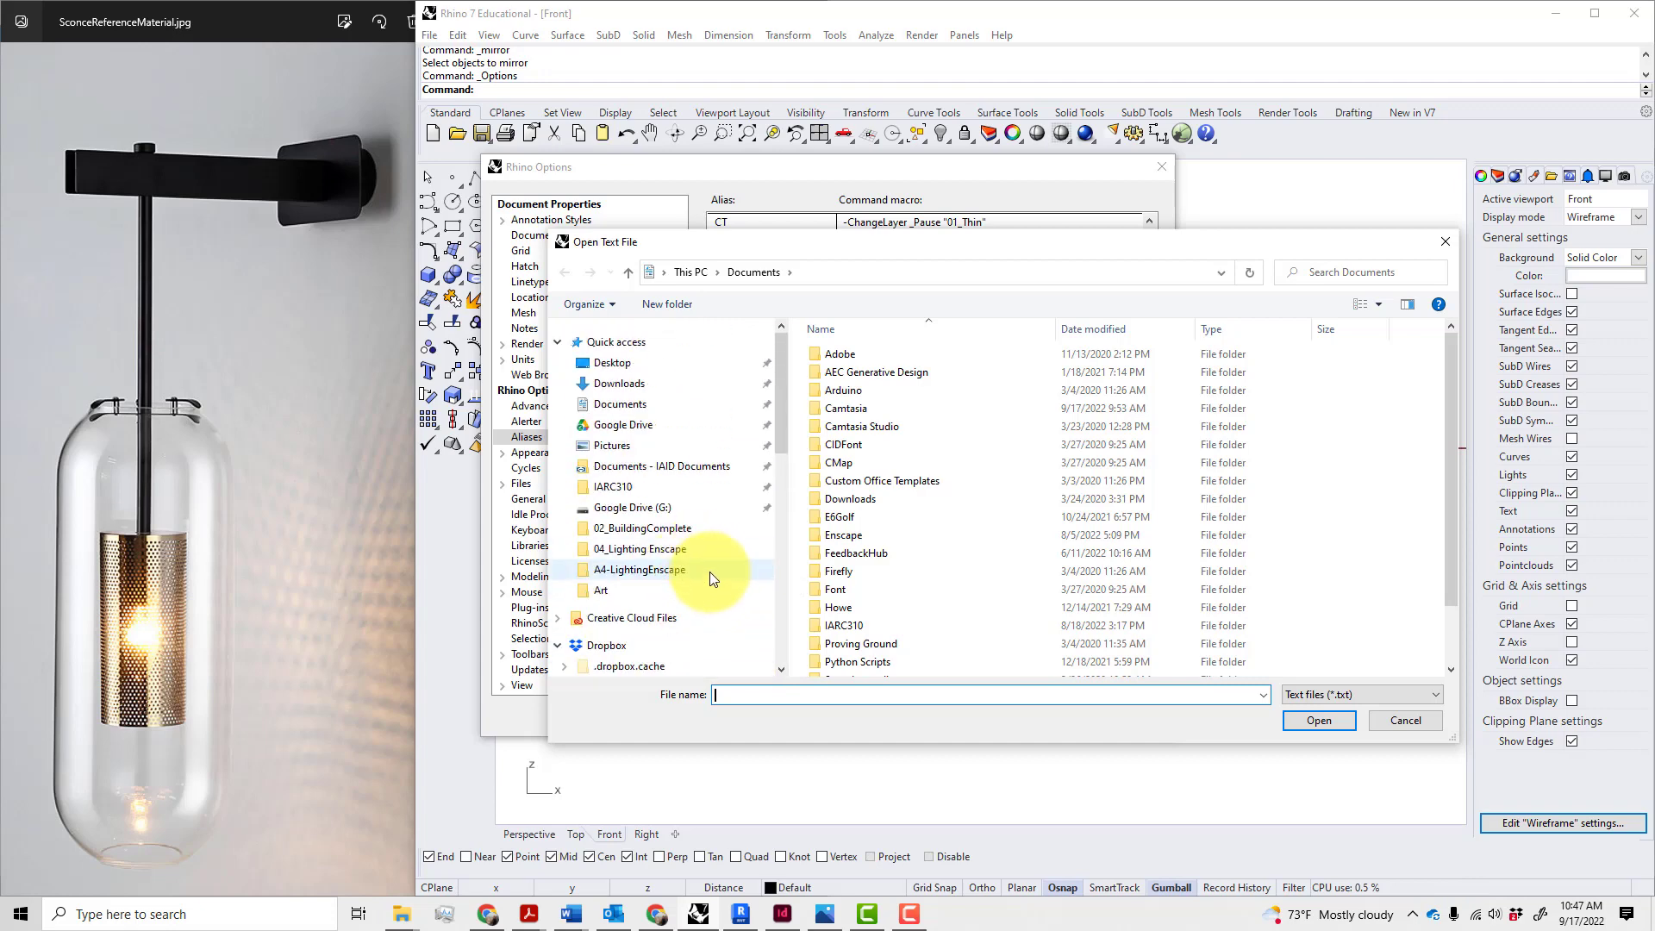
scroll(710, 571, "down", 9)
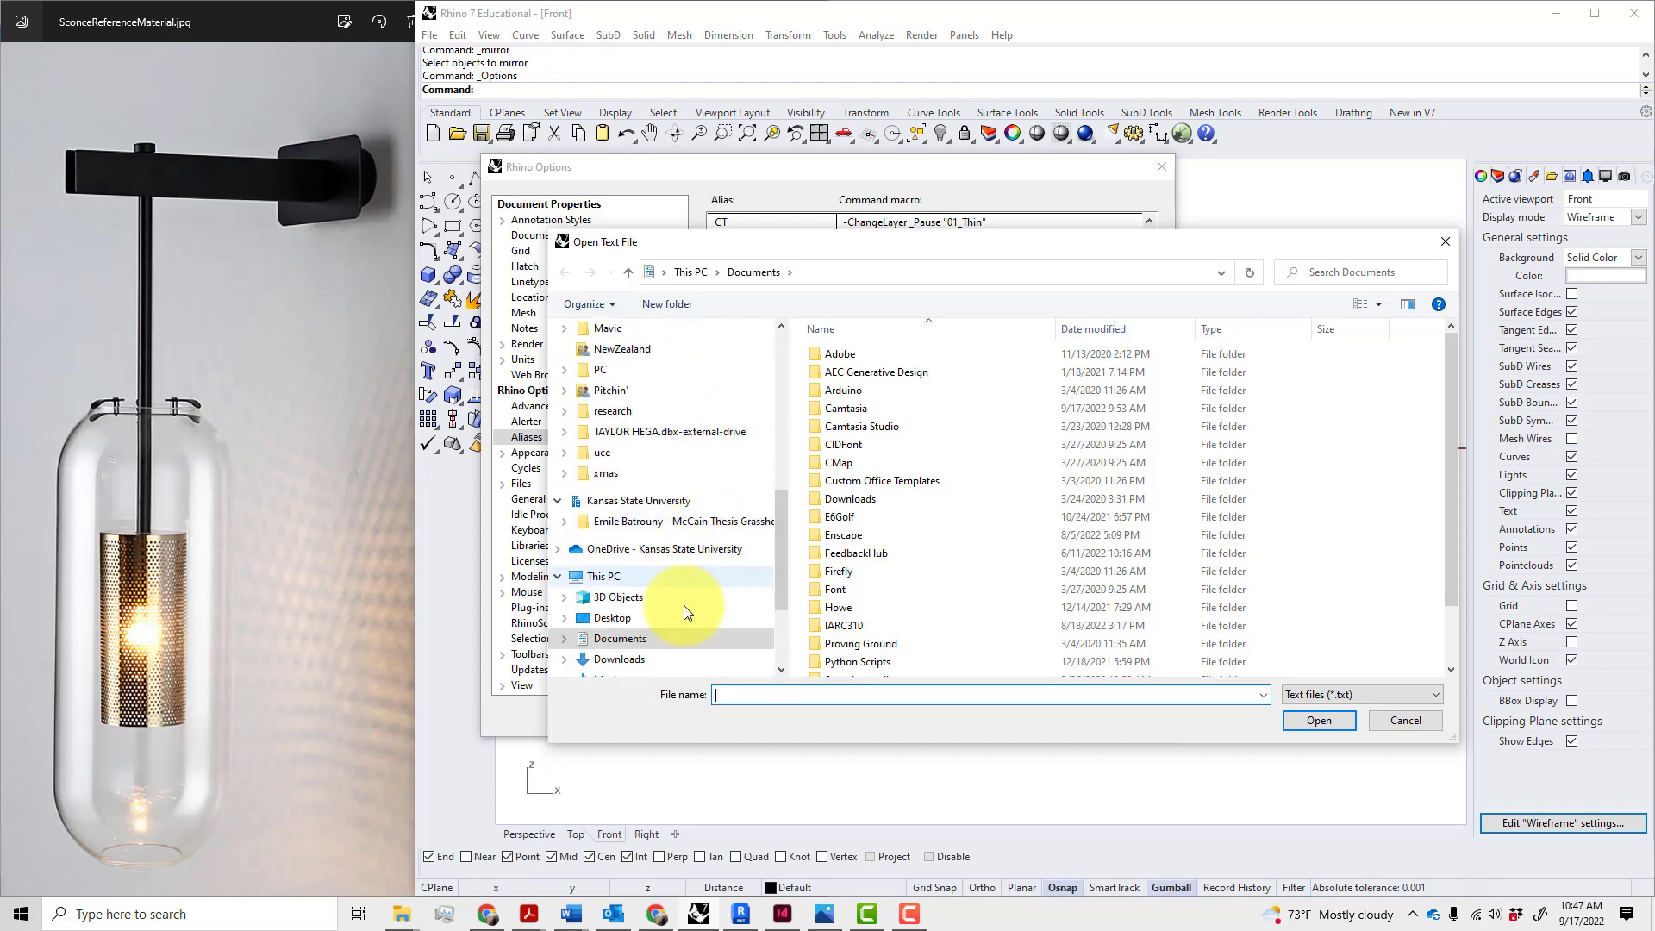
scroll(687, 613, "down", 3)
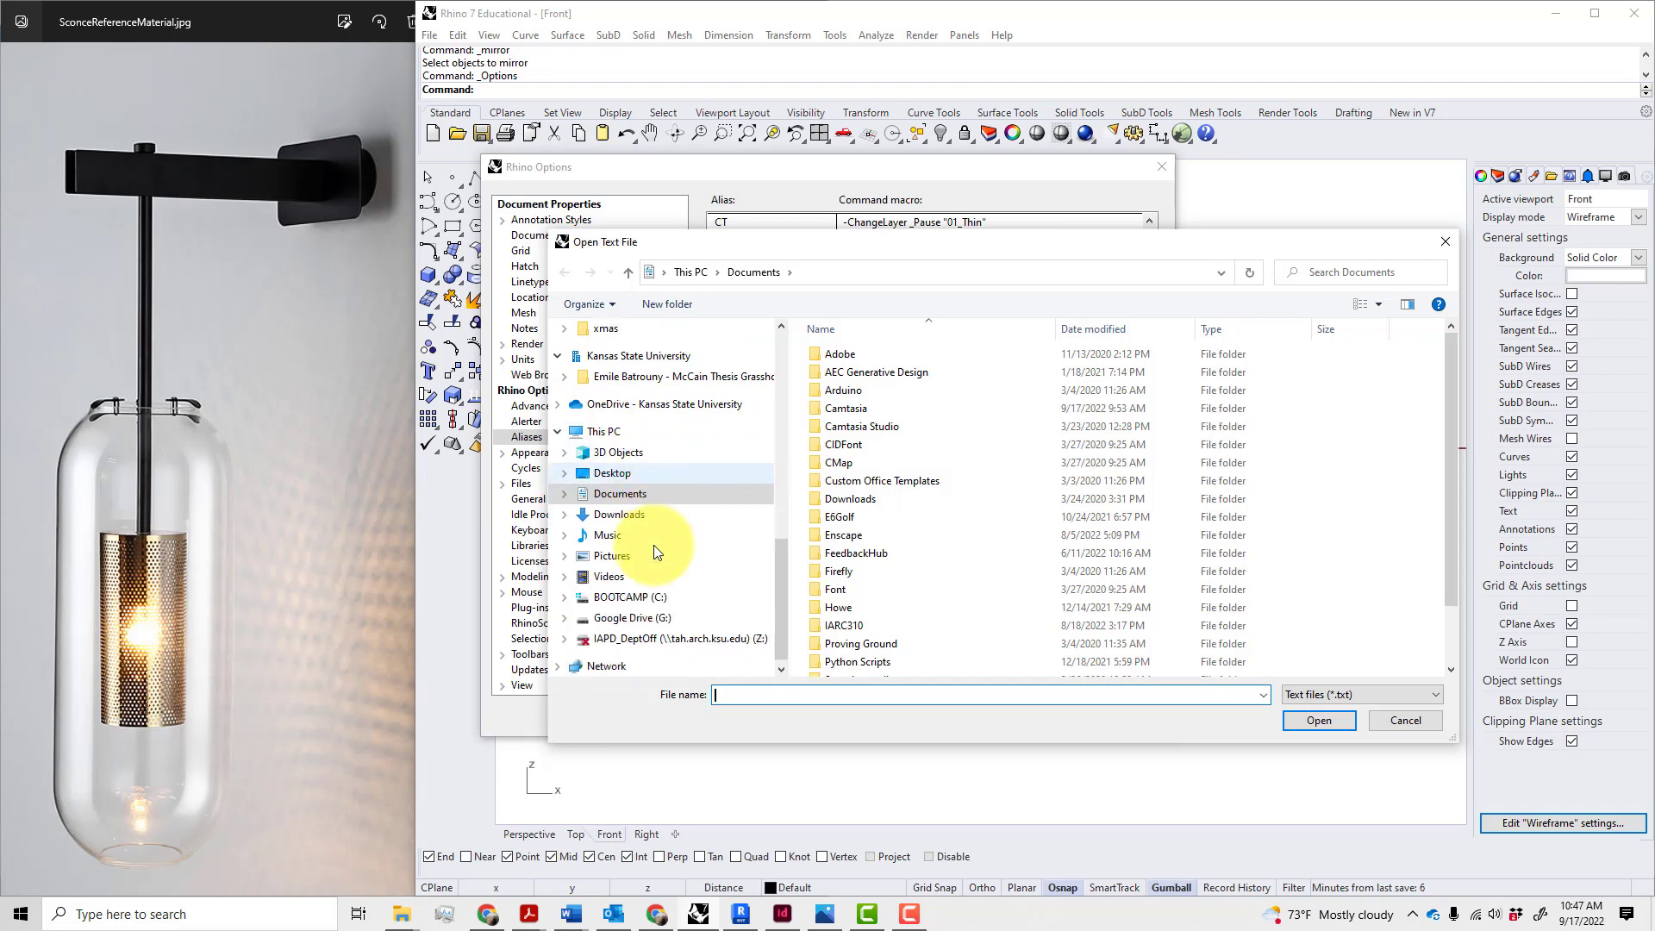
left_click(557, 405)
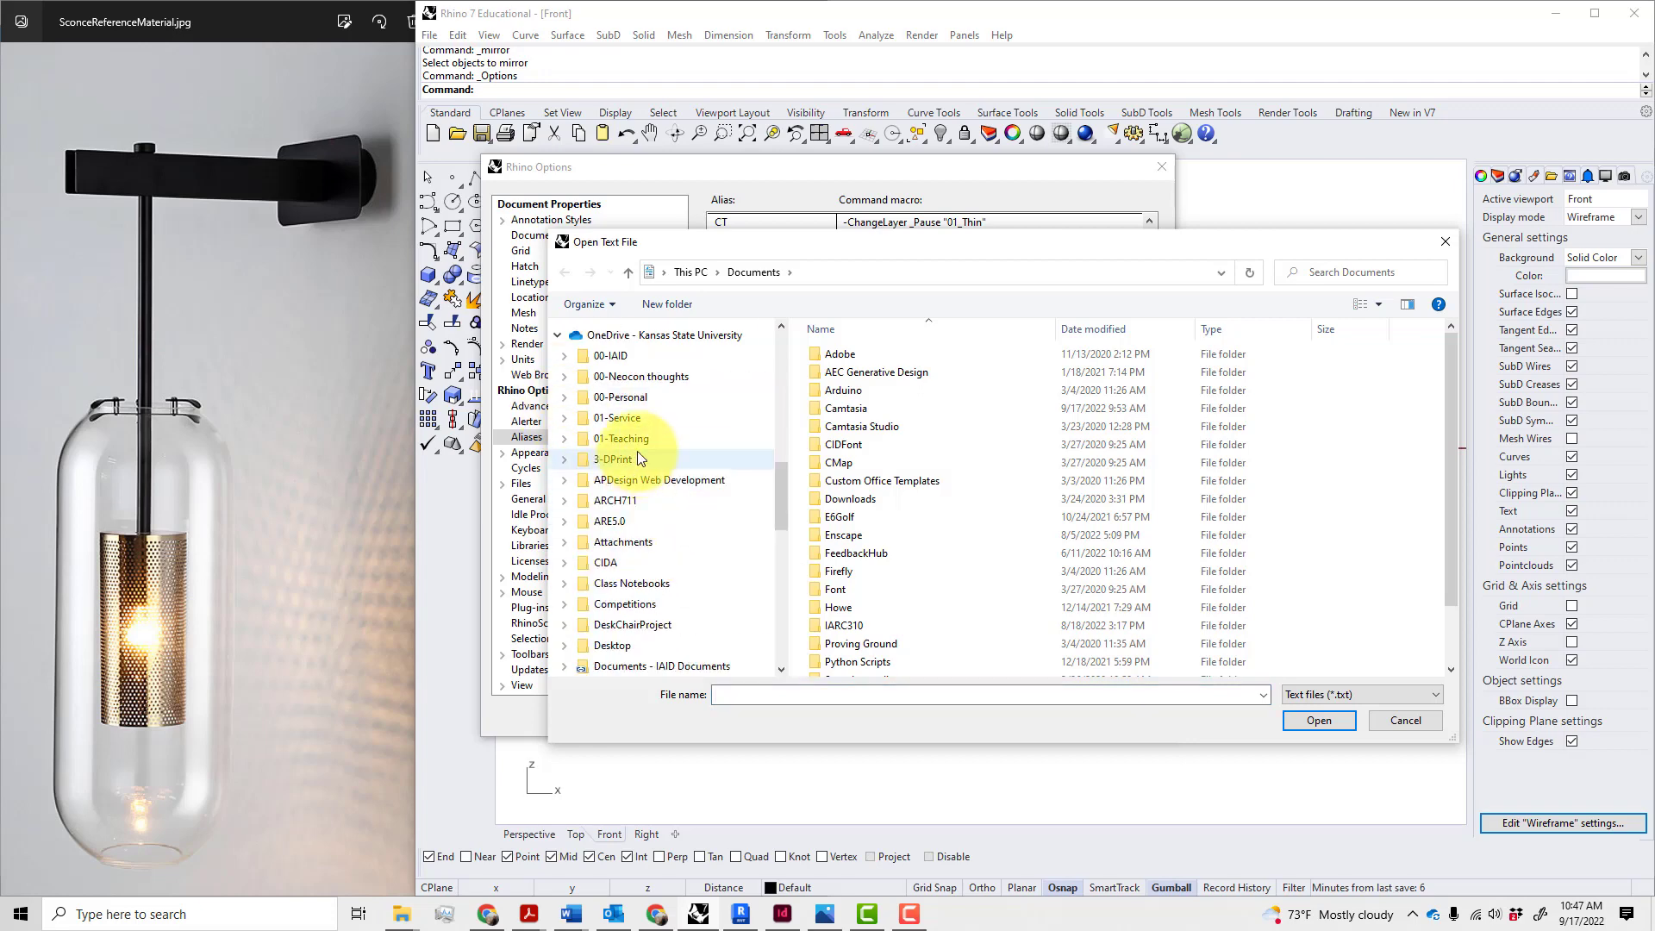
left_click(620, 397)
scroll(897, 492, "down", 5)
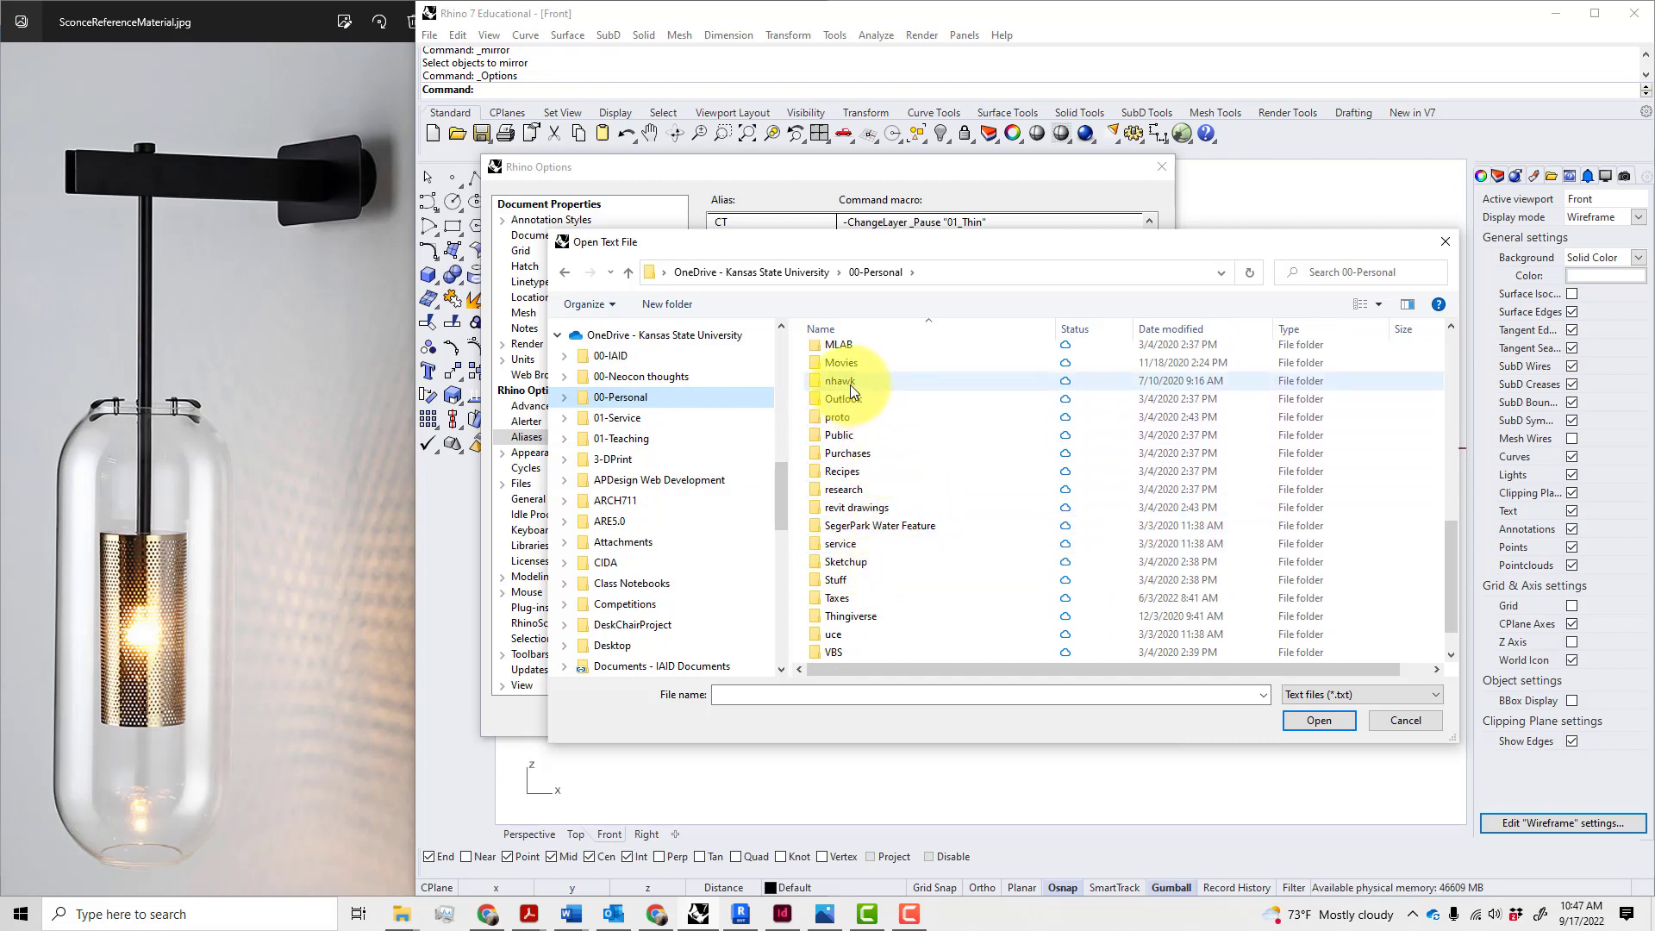
double_click(850, 385)
left_click(860, 496)
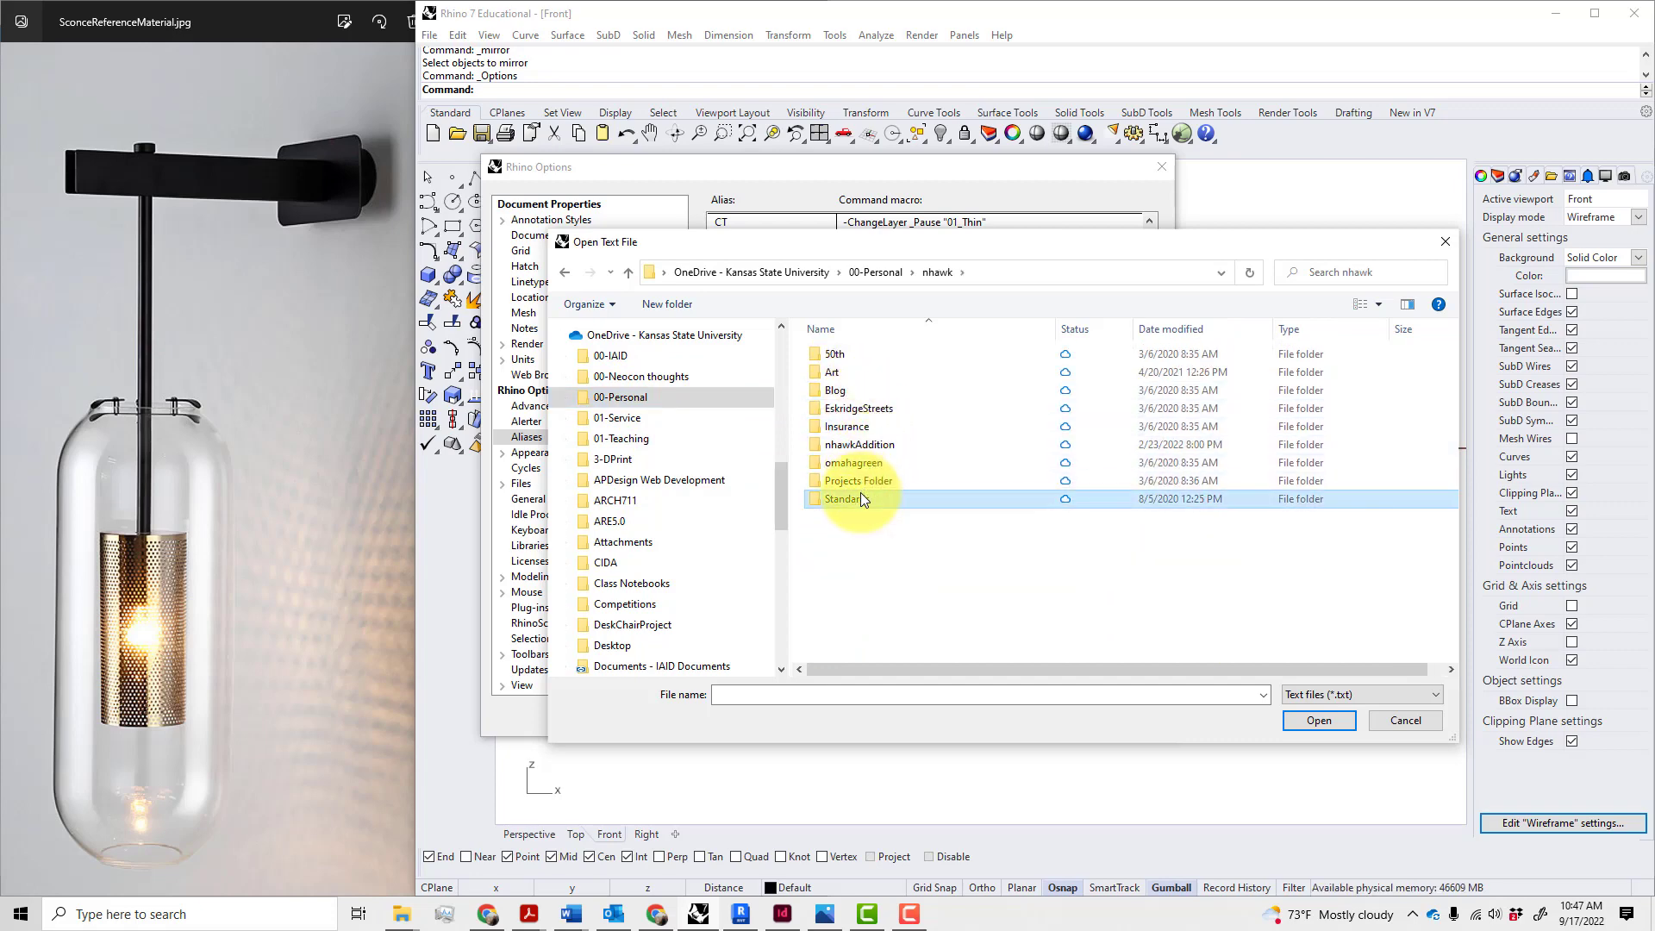
double_click(860, 497)
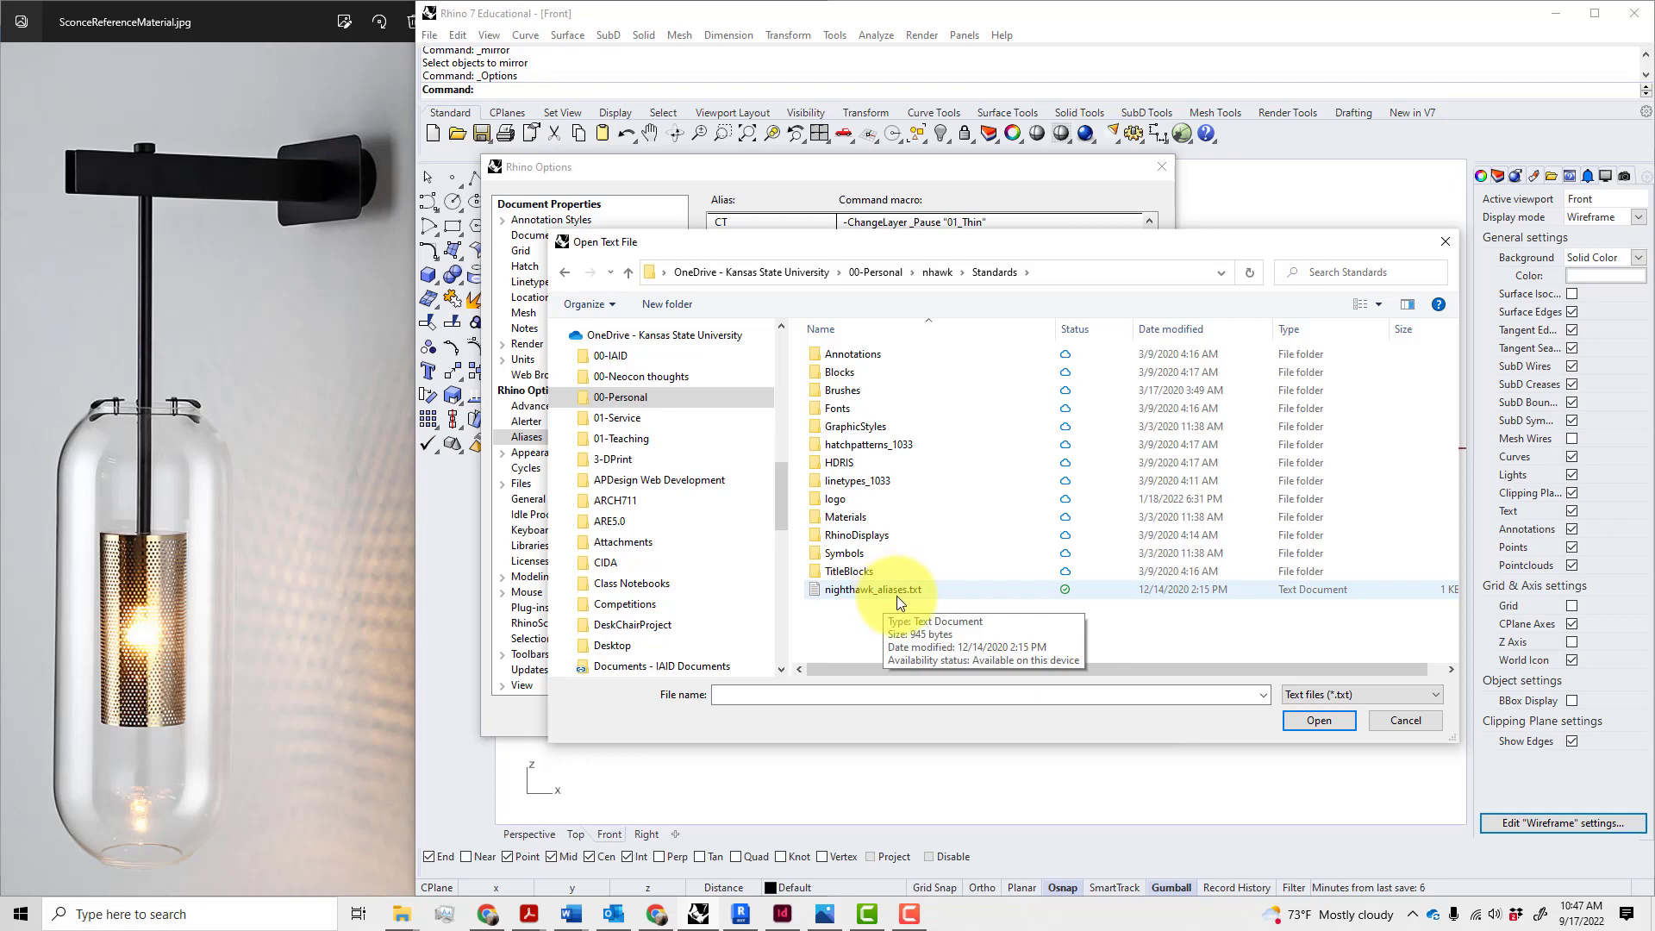
left_click_drag(919, 252, 929, 779)
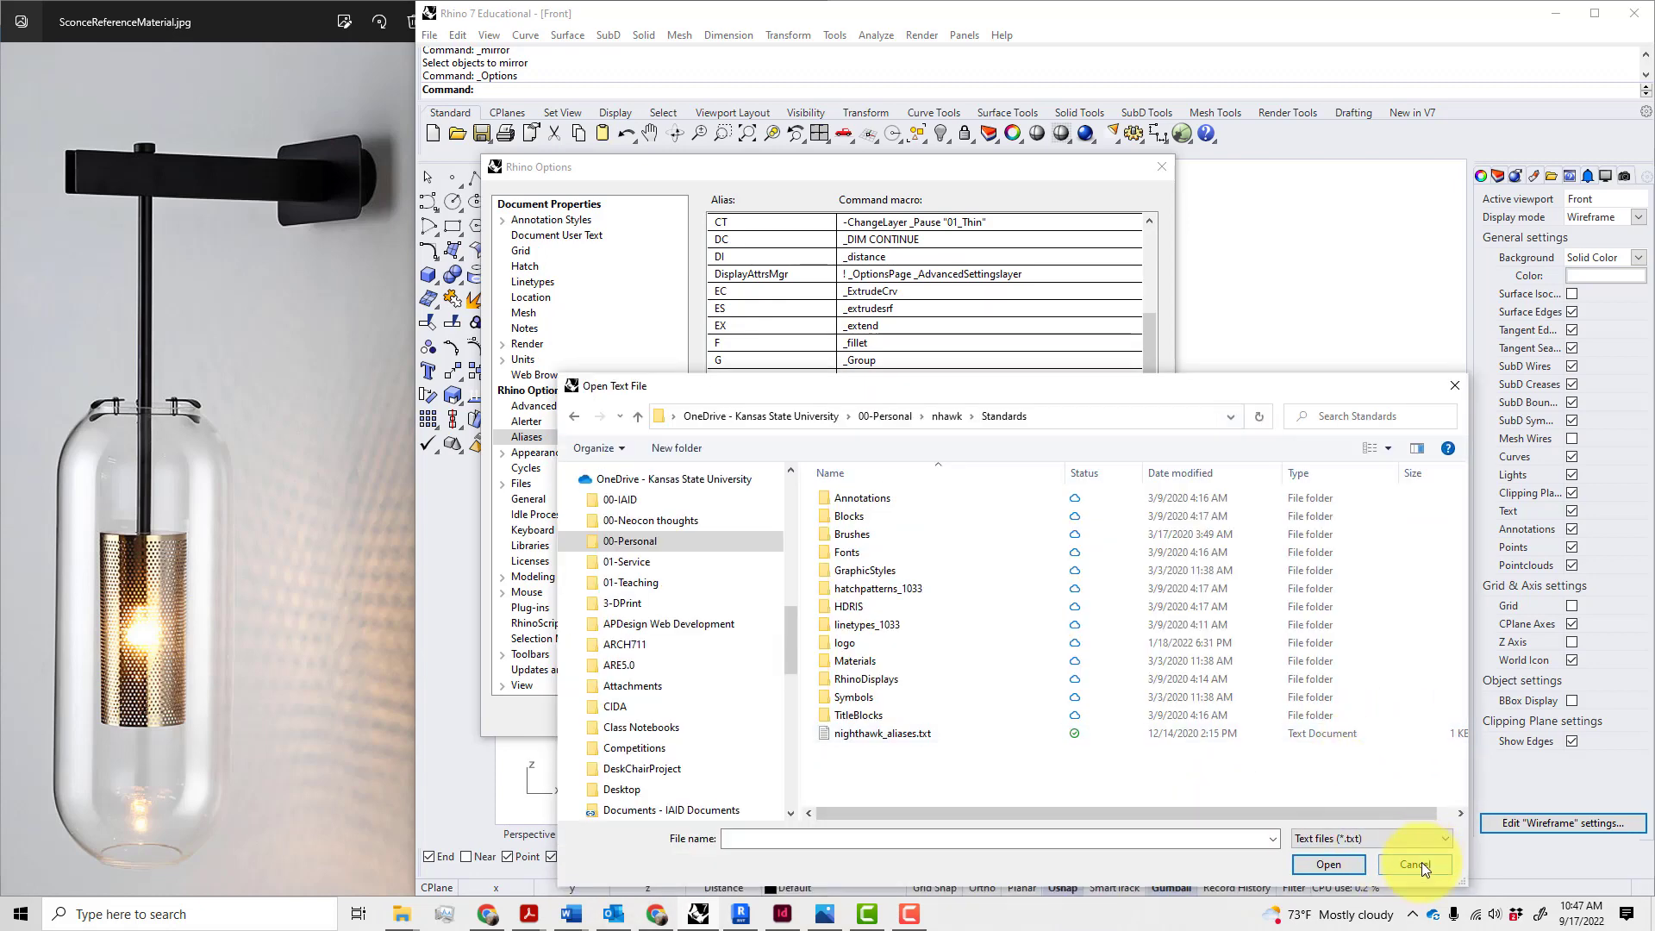
left_click(1455, 387)
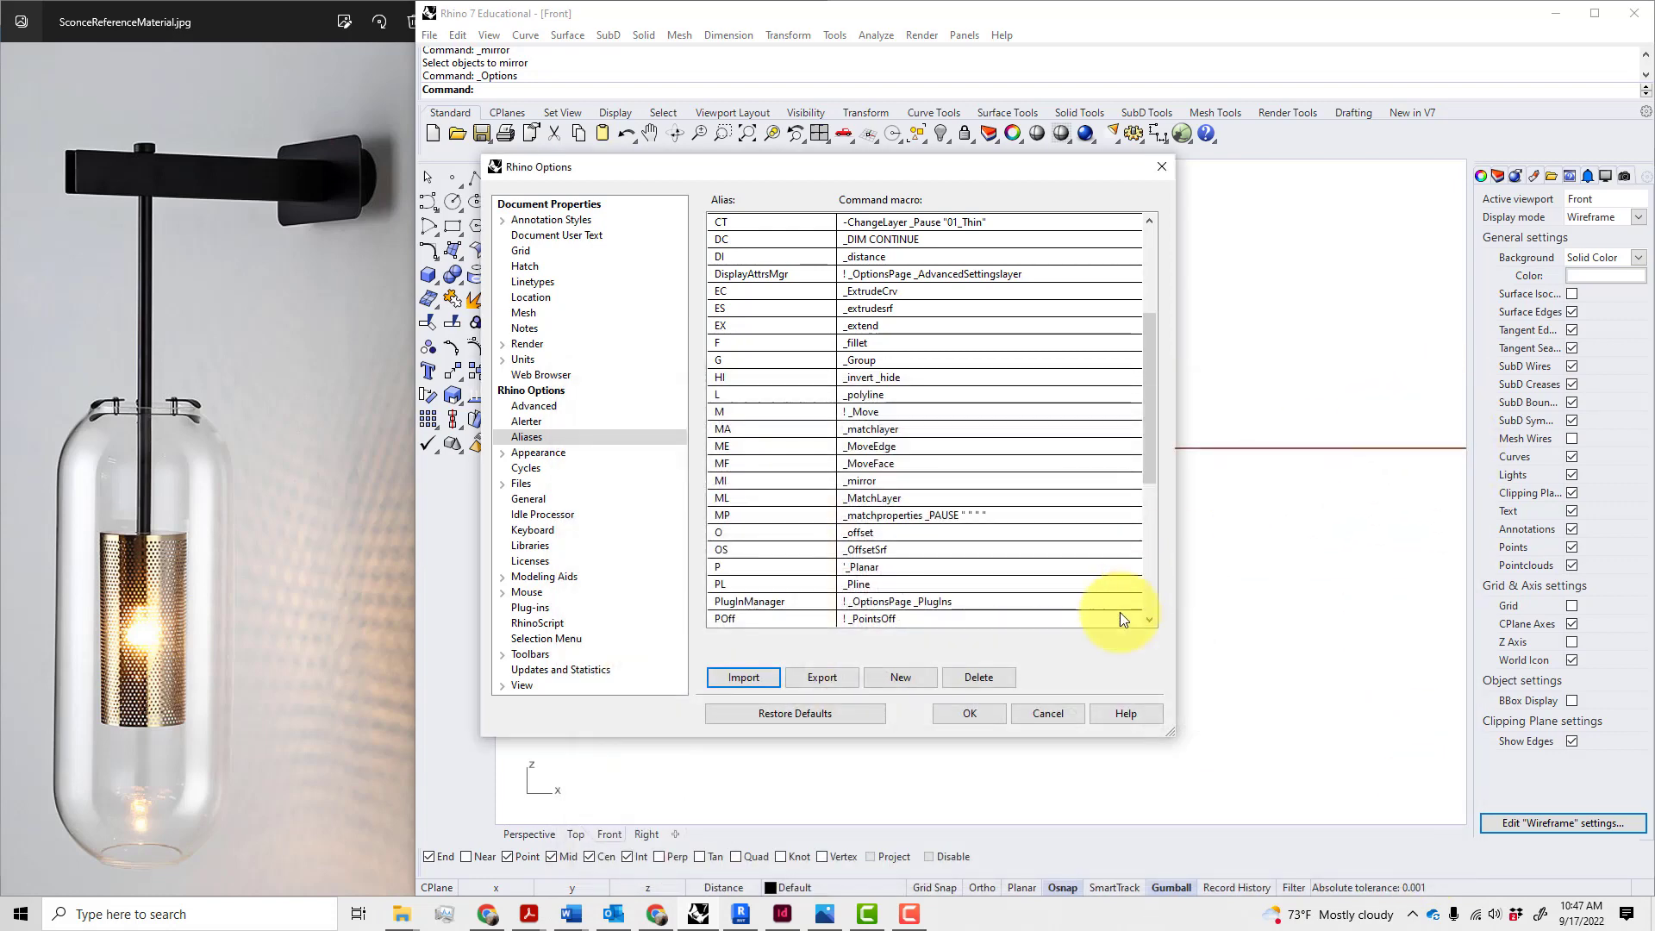
scroll(902, 545, "up", 4)
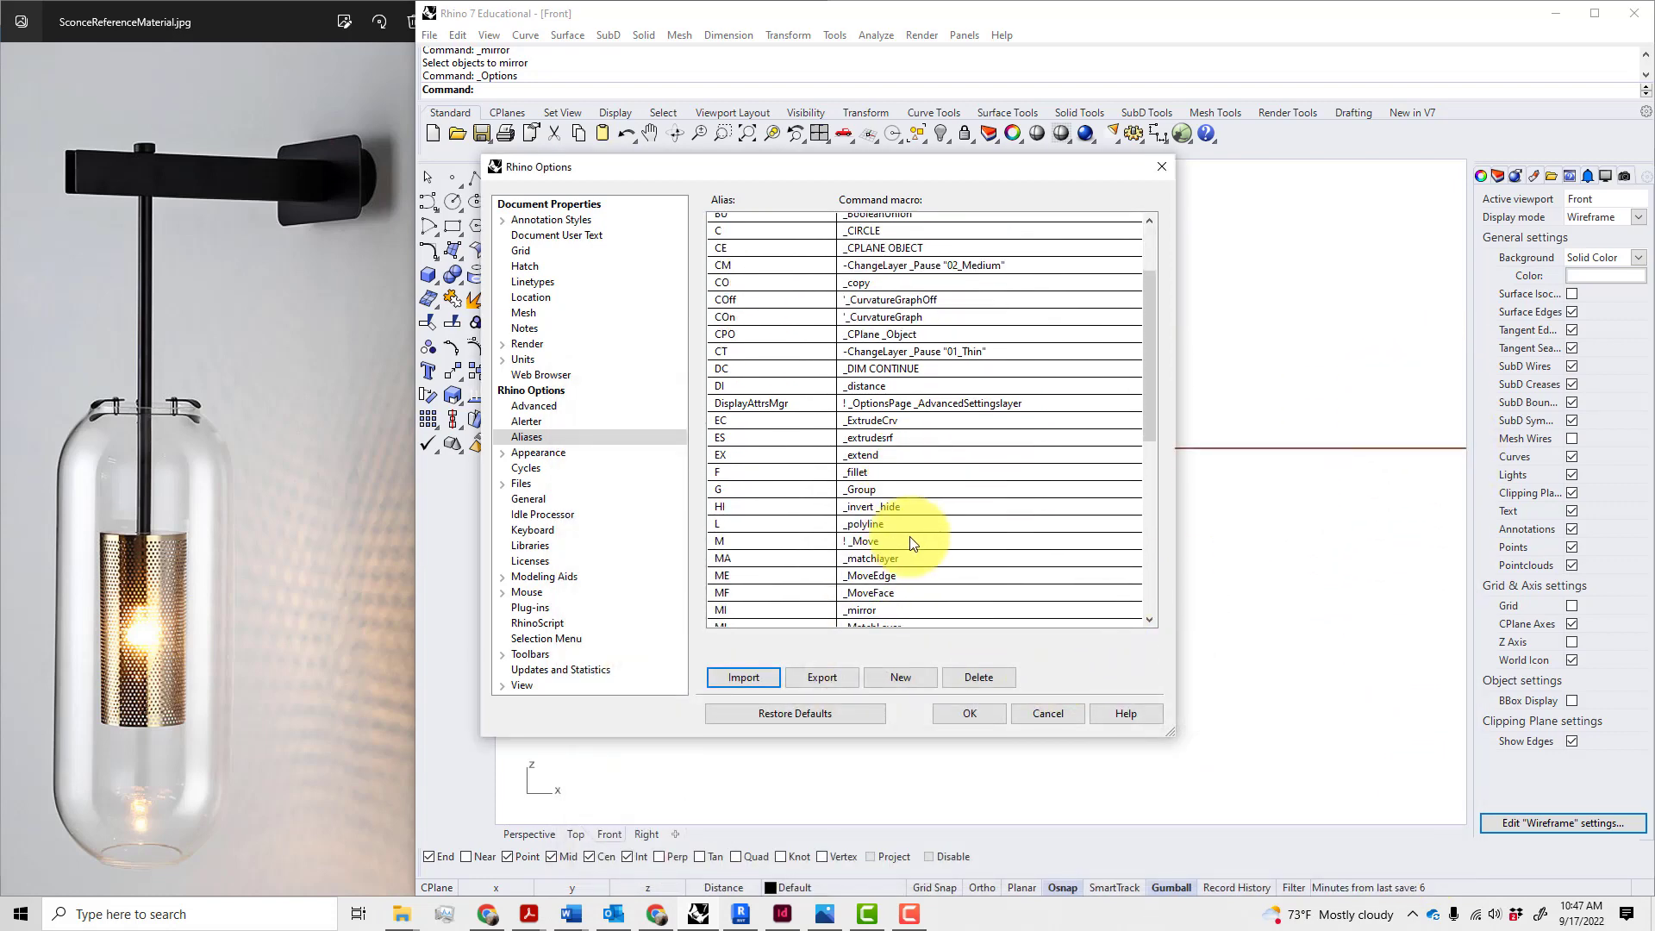
- Review the remaining command aliases around mirror, offset and match layer, and close the options without changes
scroll(912, 538, "down", 2)
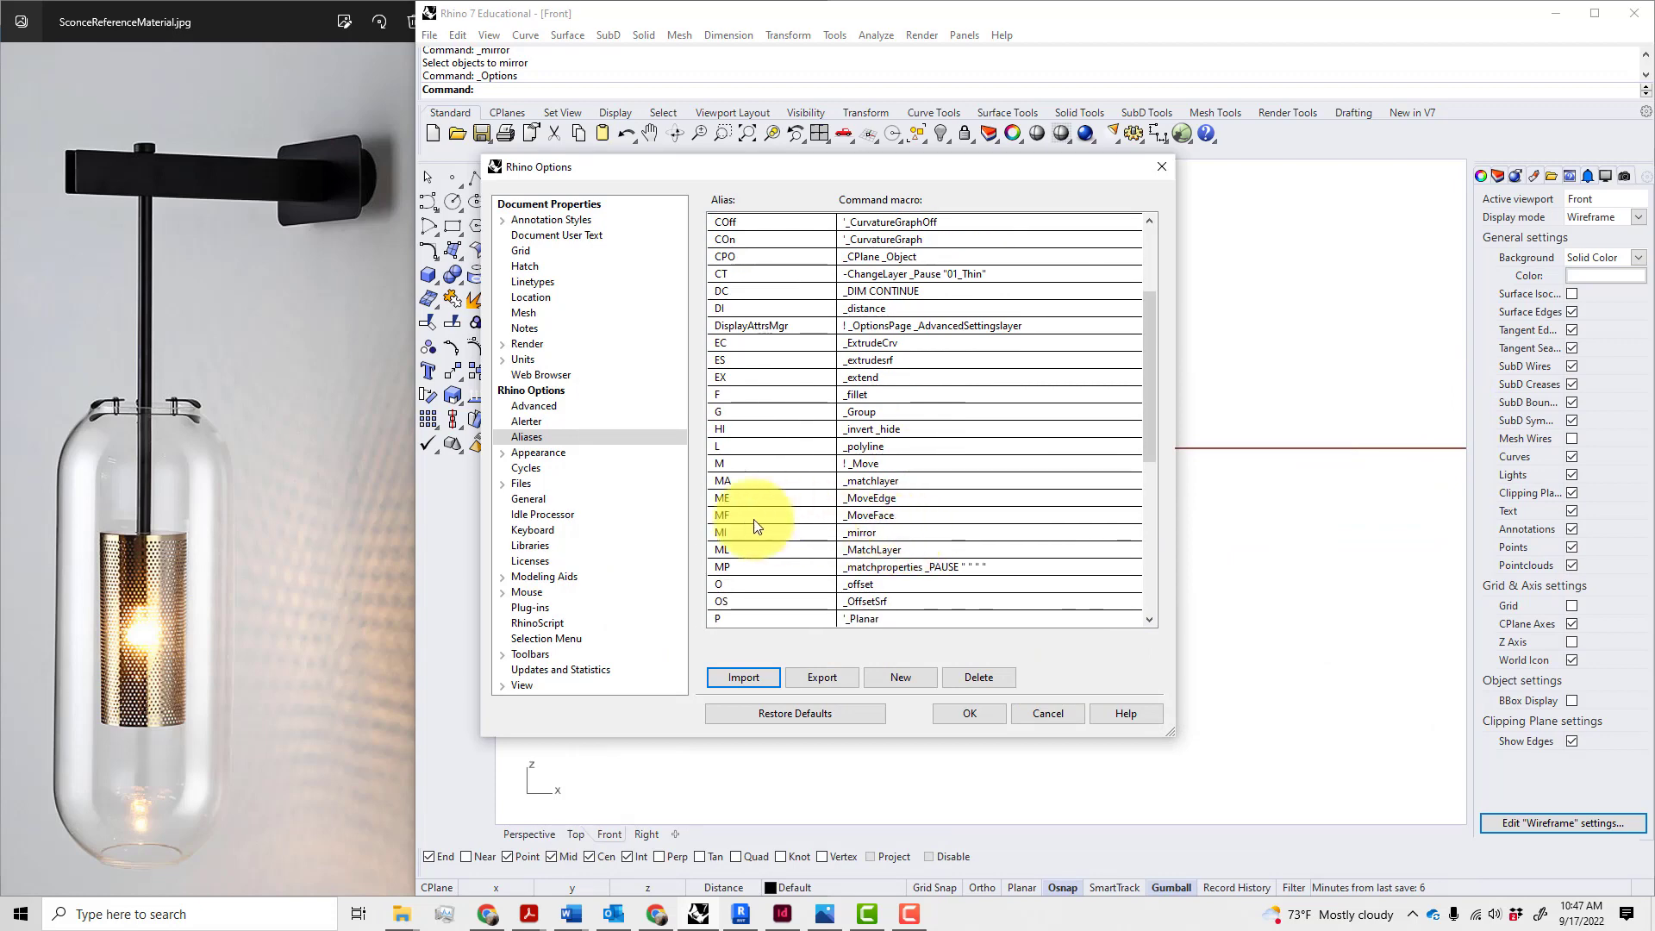
left_click(888, 517)
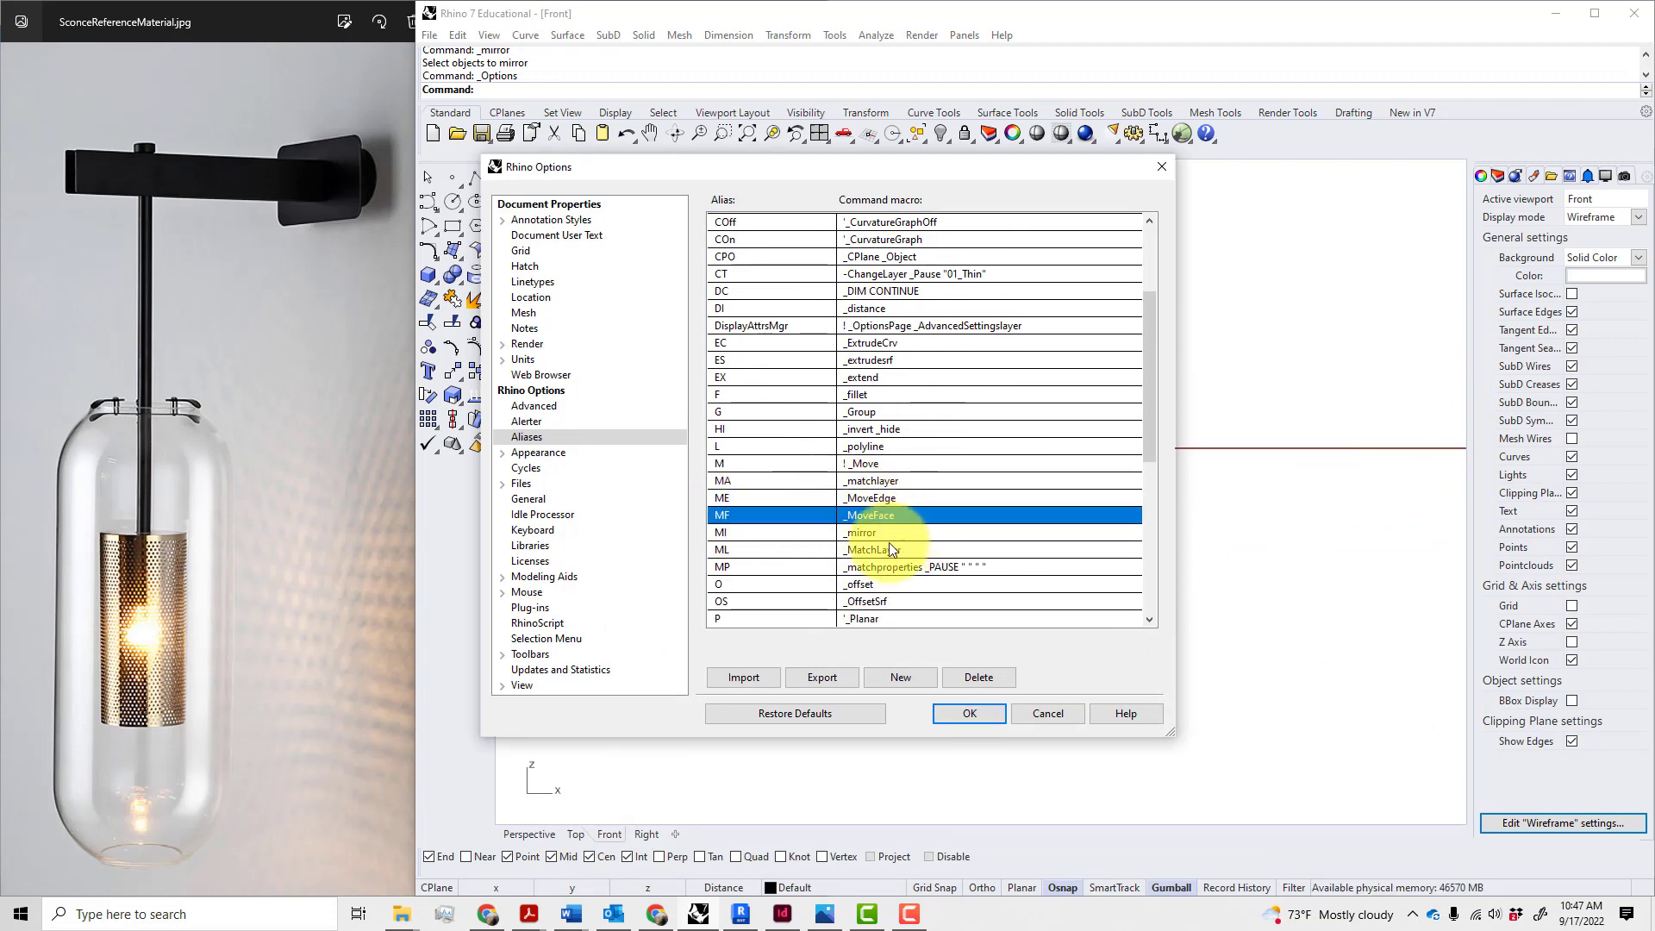
key("Escape")
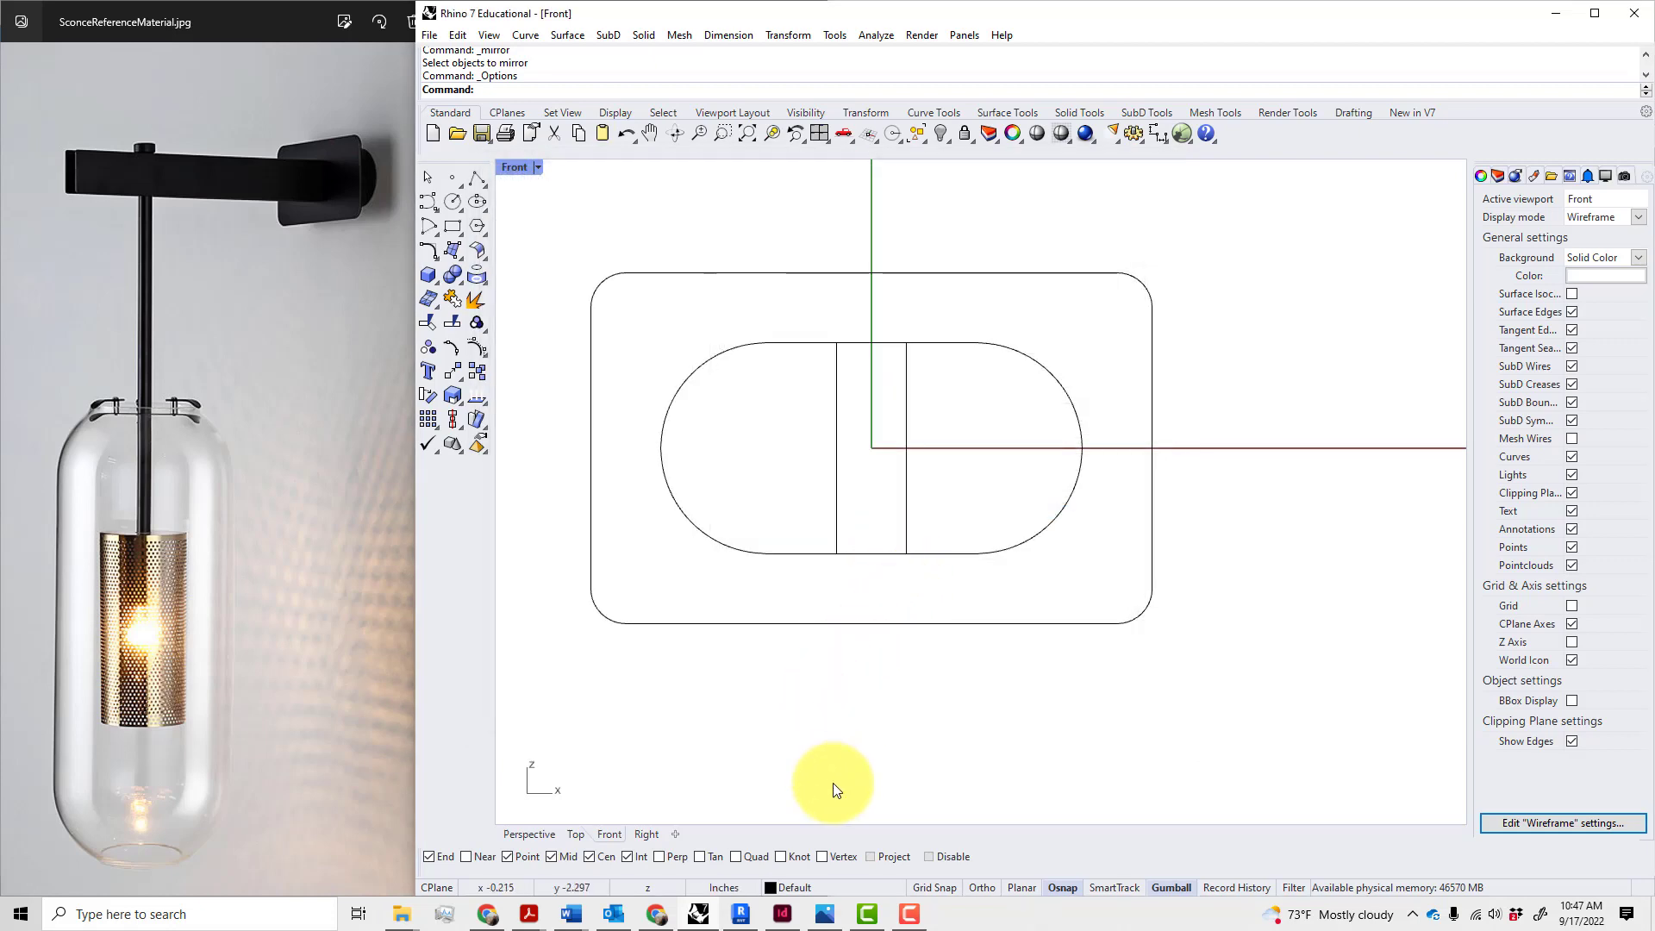
- Reopen the command alias settings, examine the alias list and the macro behind the CO copy alias, and close the options
left_click(893, 133)
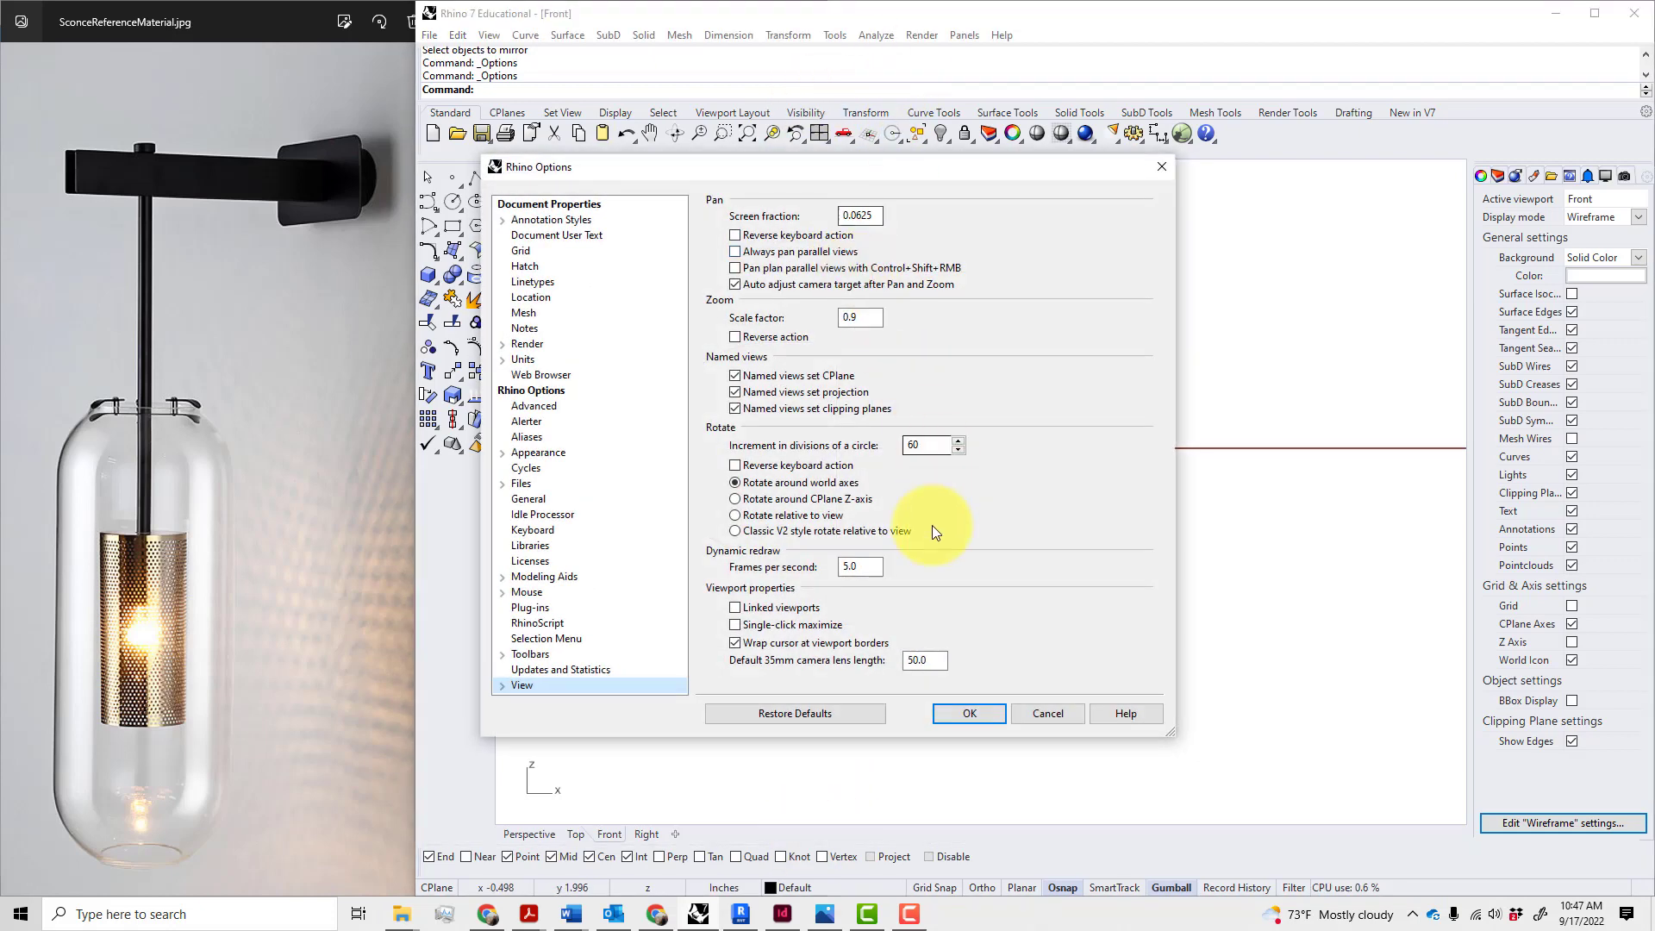
left_click(535, 437)
scroll(900, 436, "down", 3)
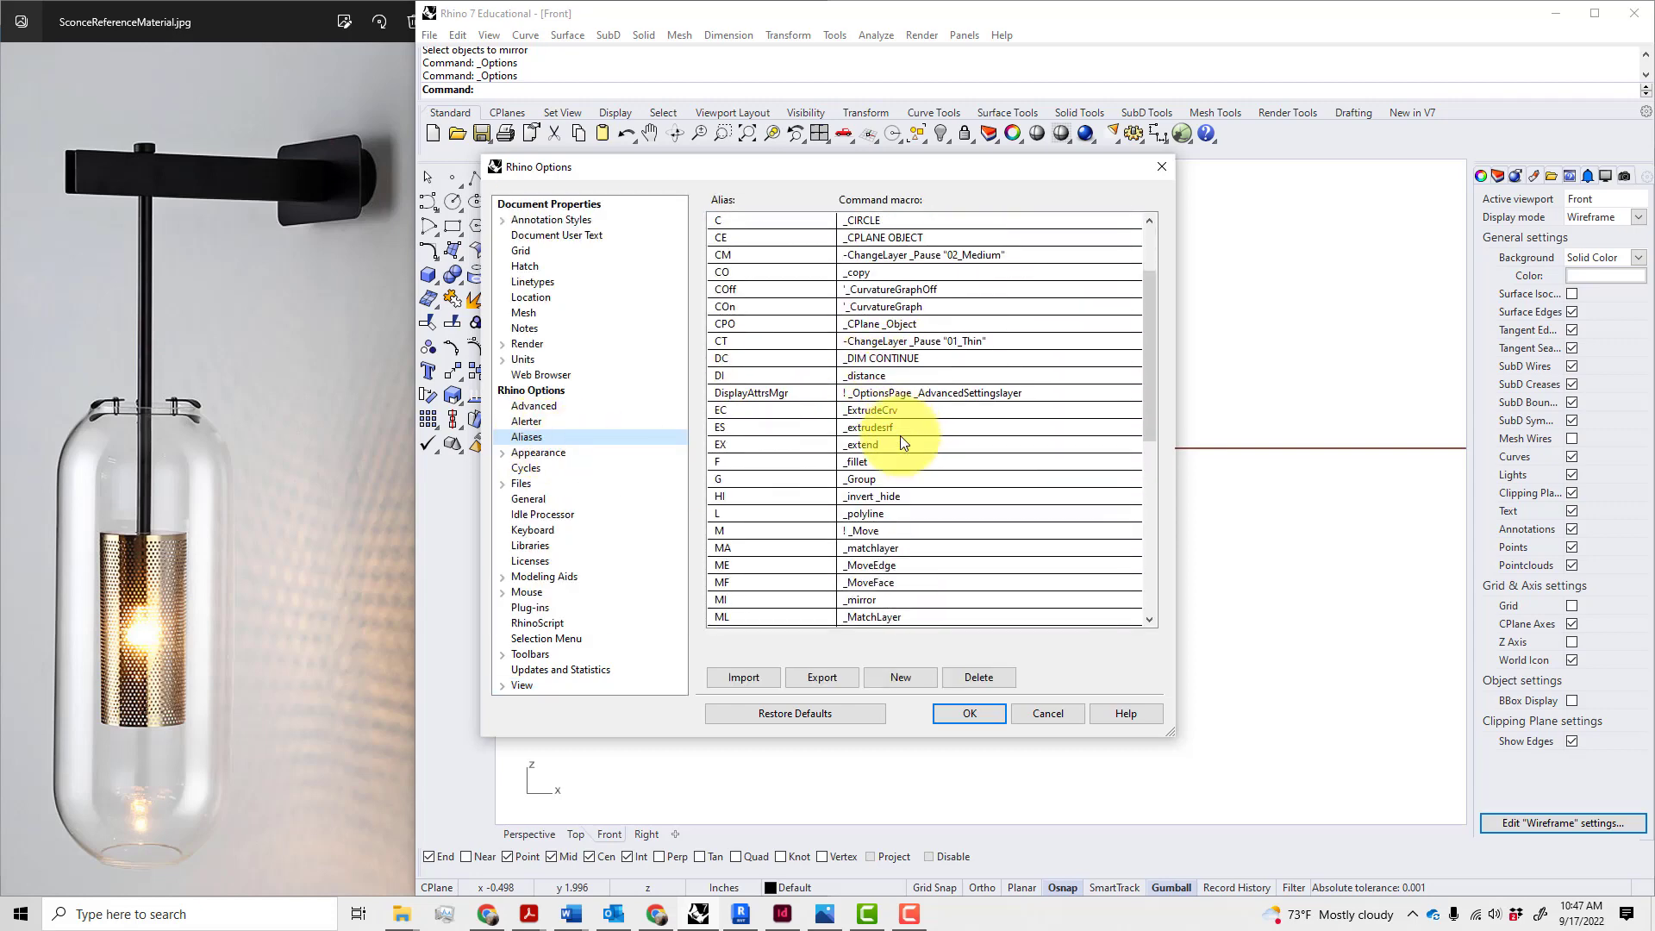
scroll(900, 436, "down", 1)
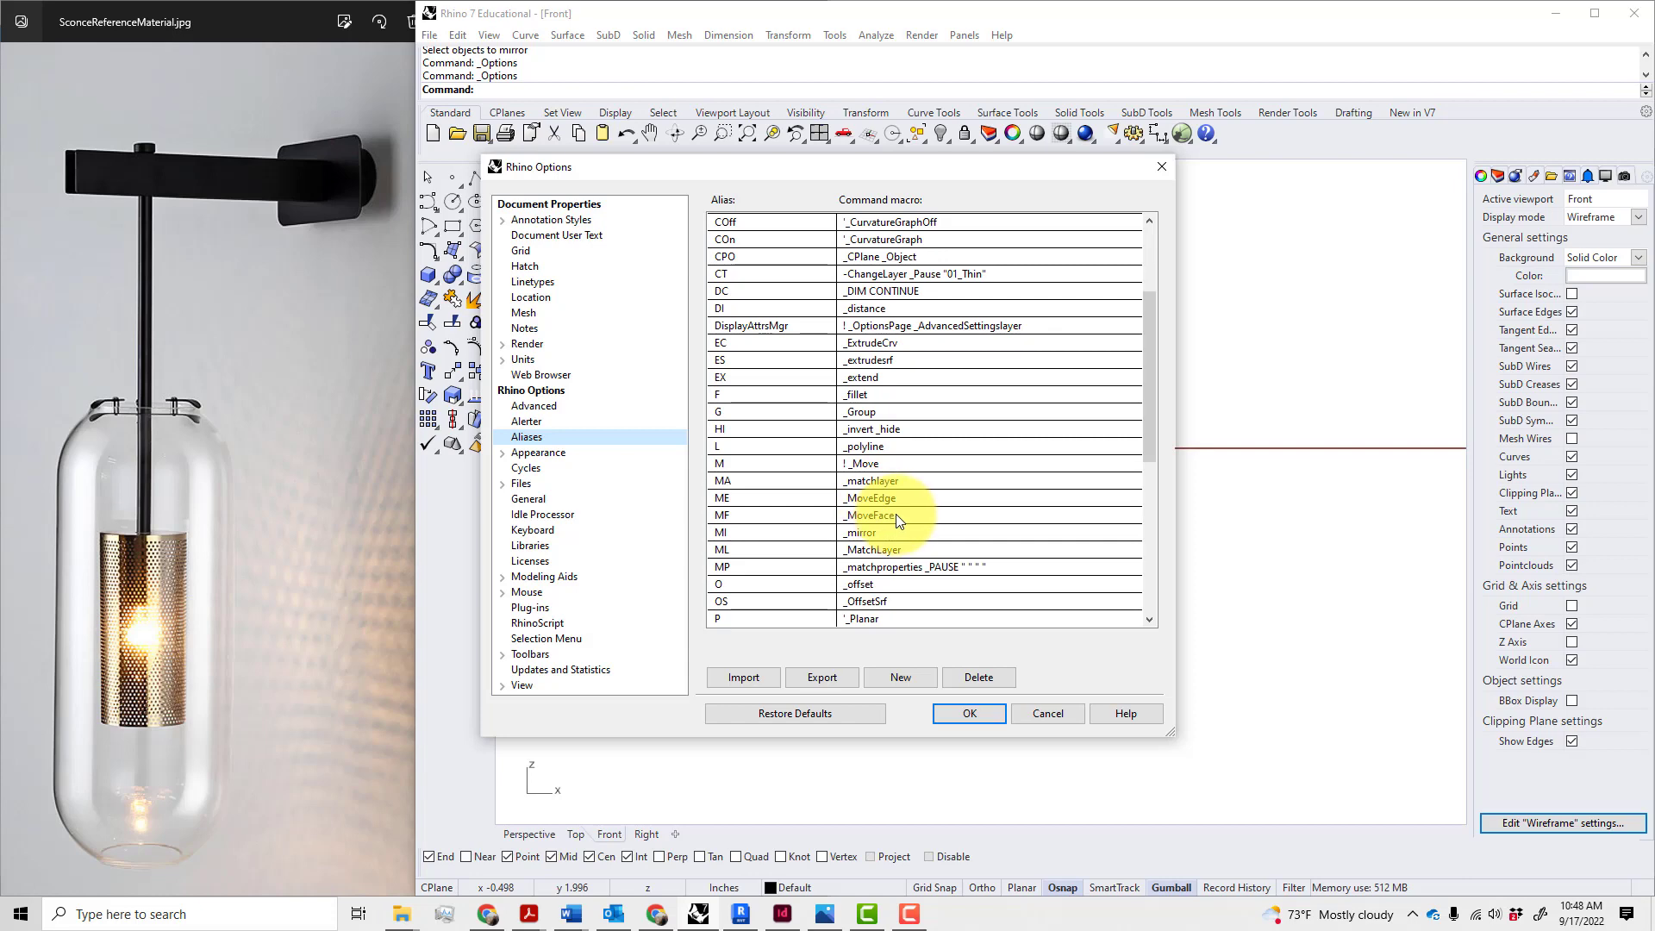
scroll(897, 502, "up", 1)
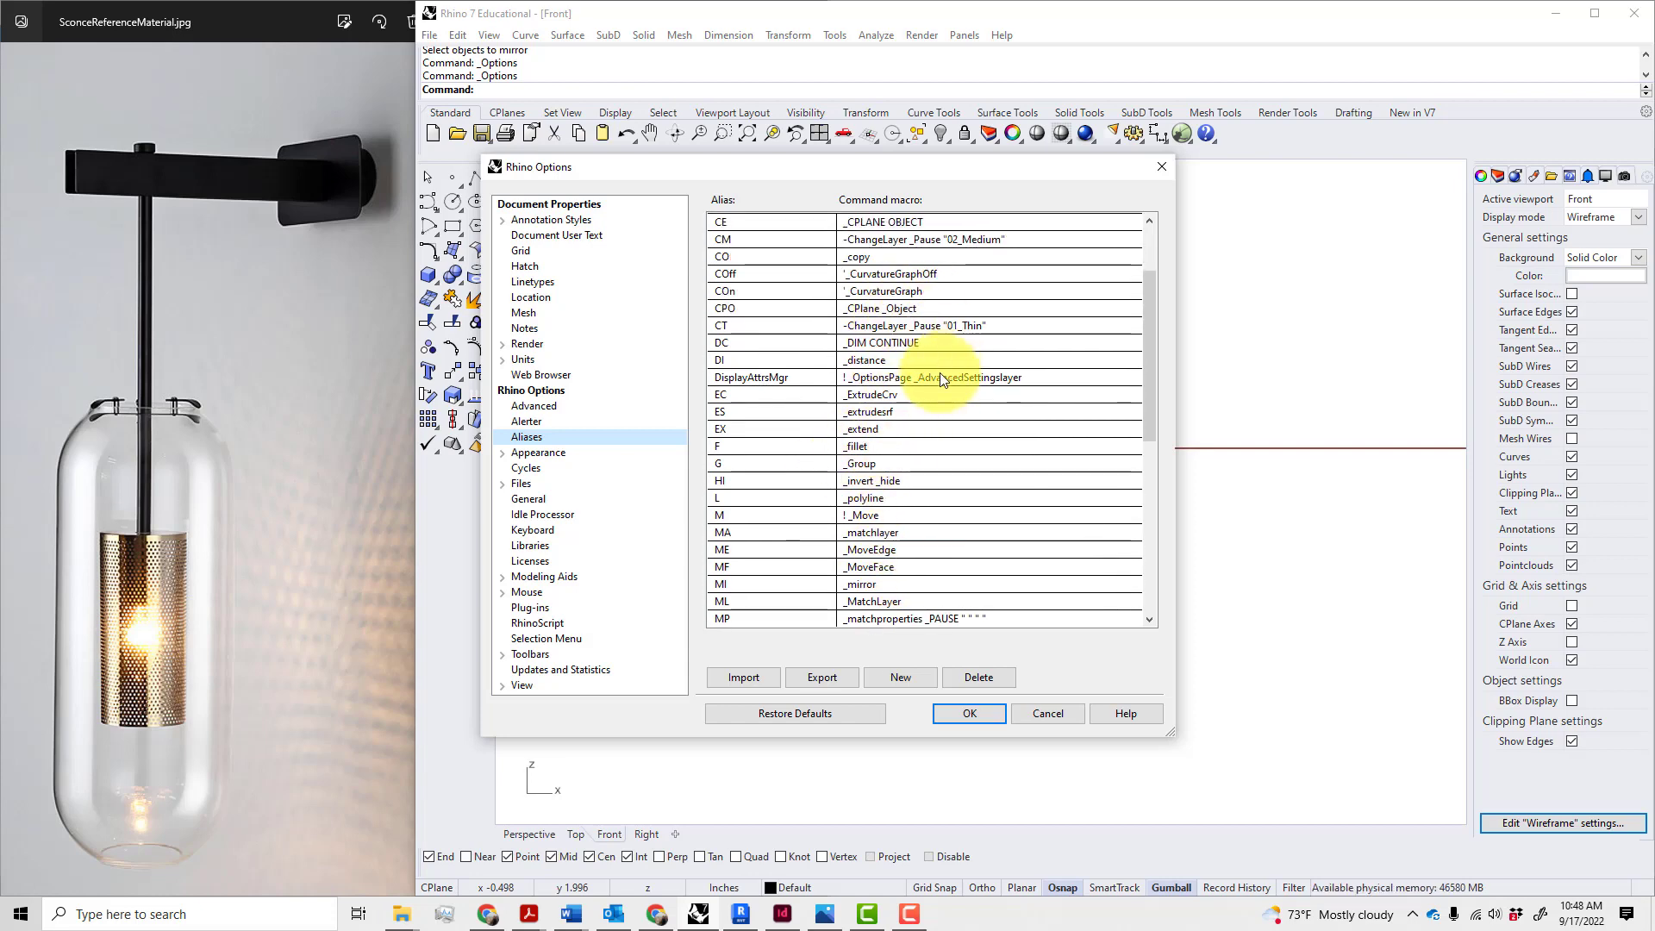
scroll(921, 397, "up", 2)
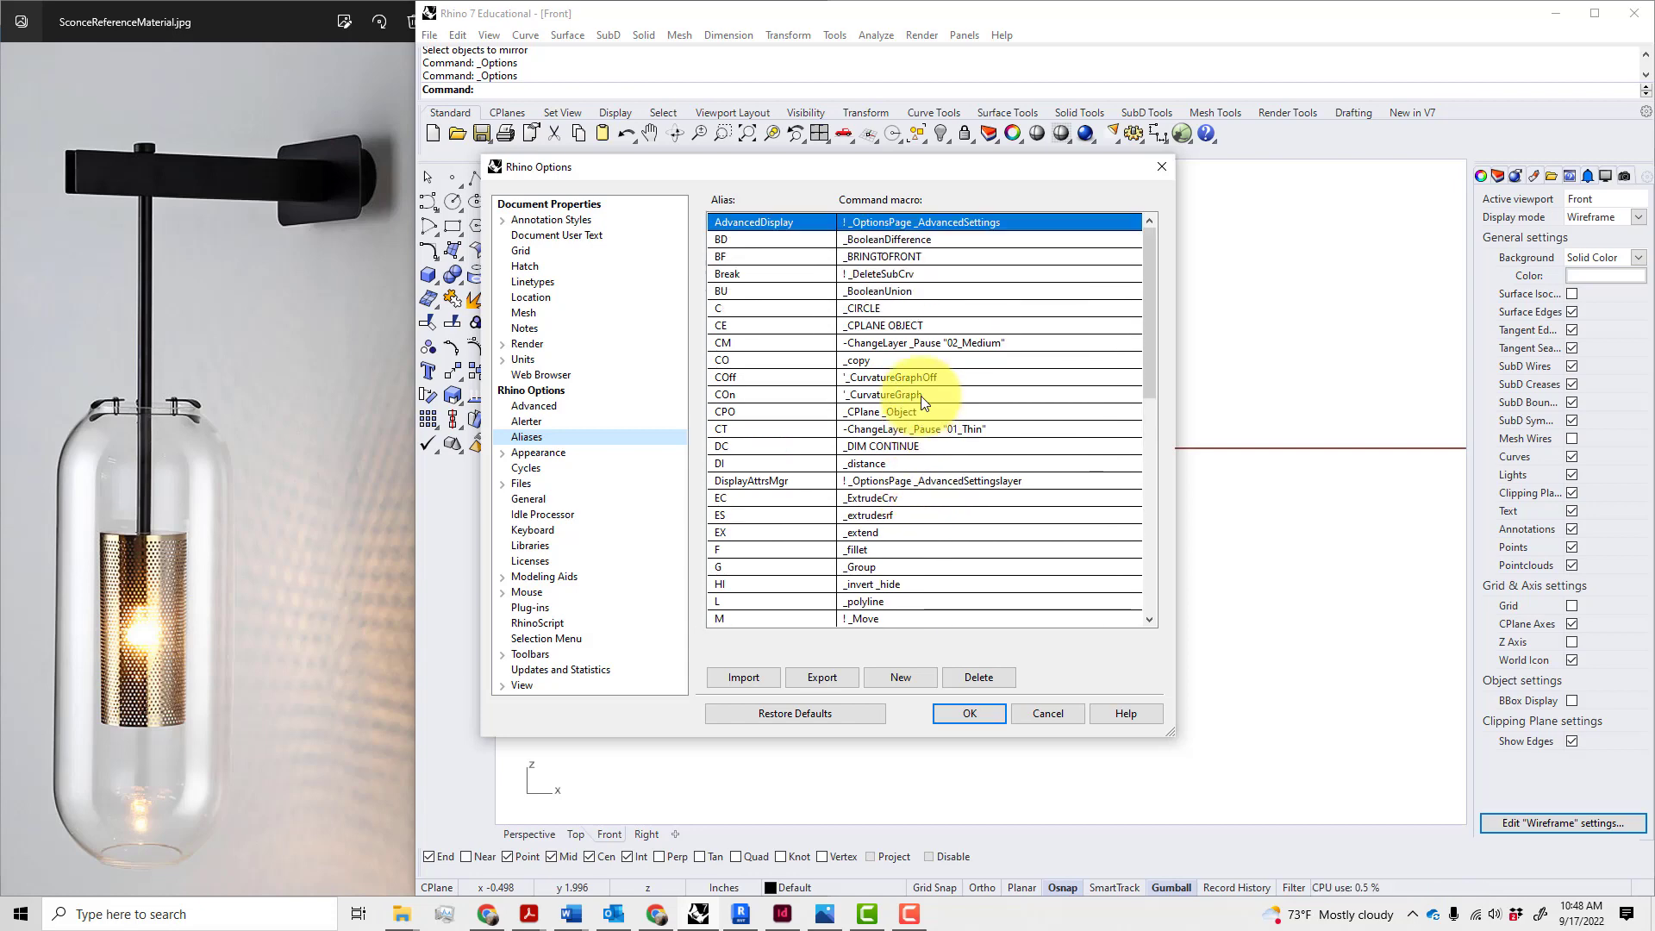
left_click(867, 358)
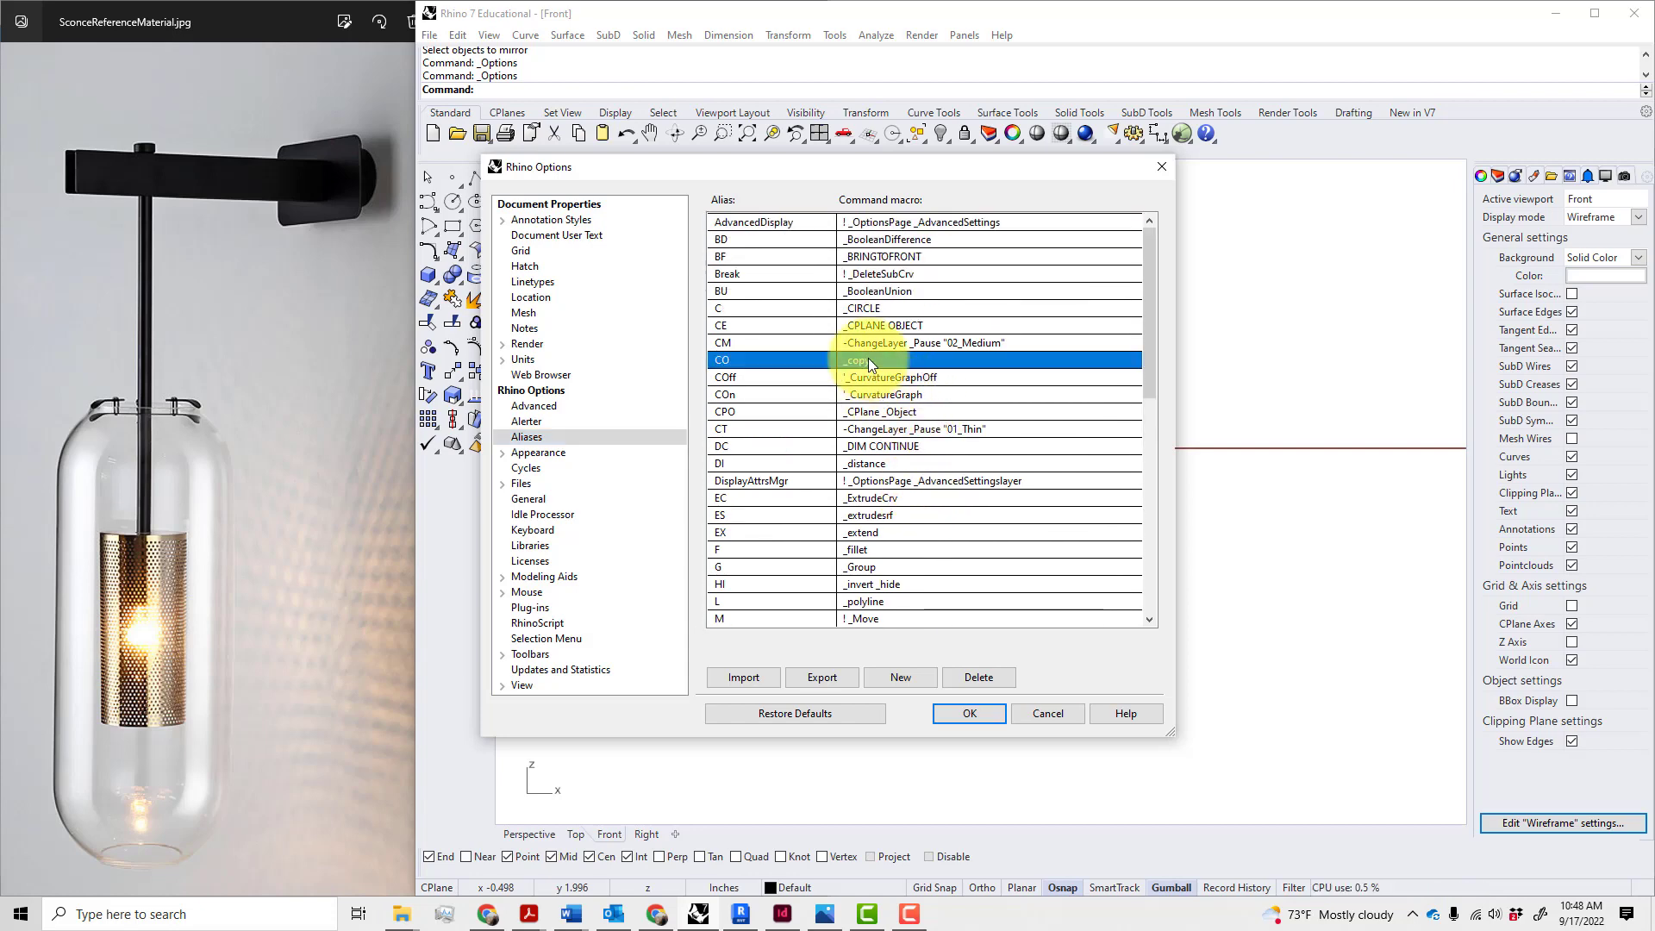
left_click(867, 358)
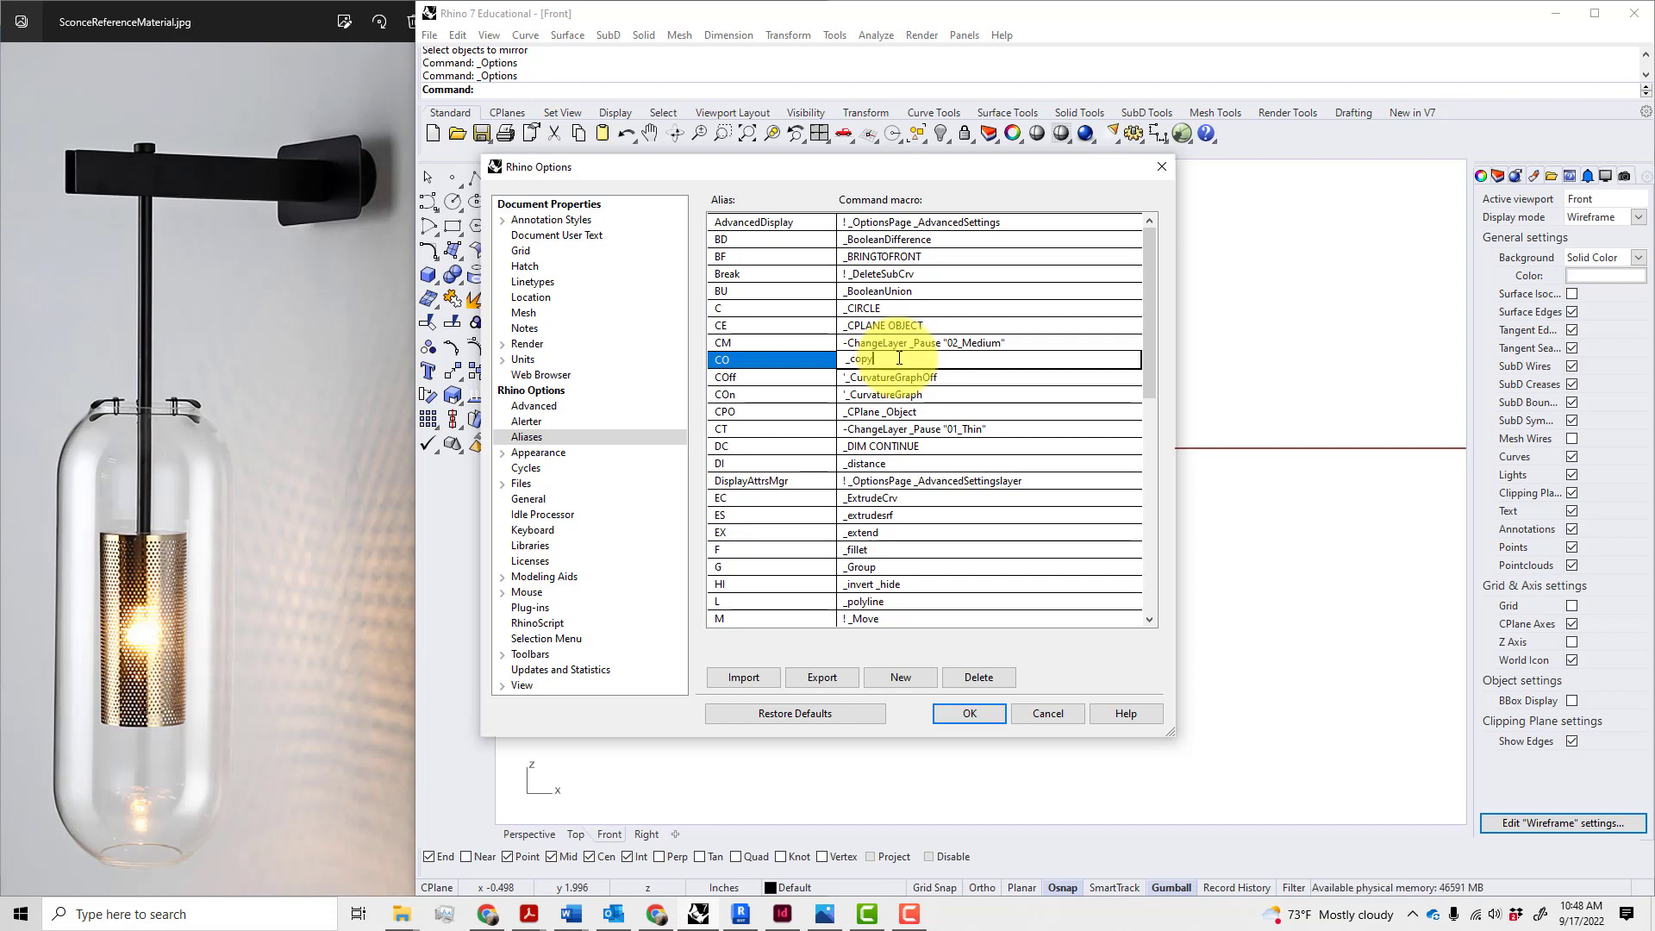
key("Return")
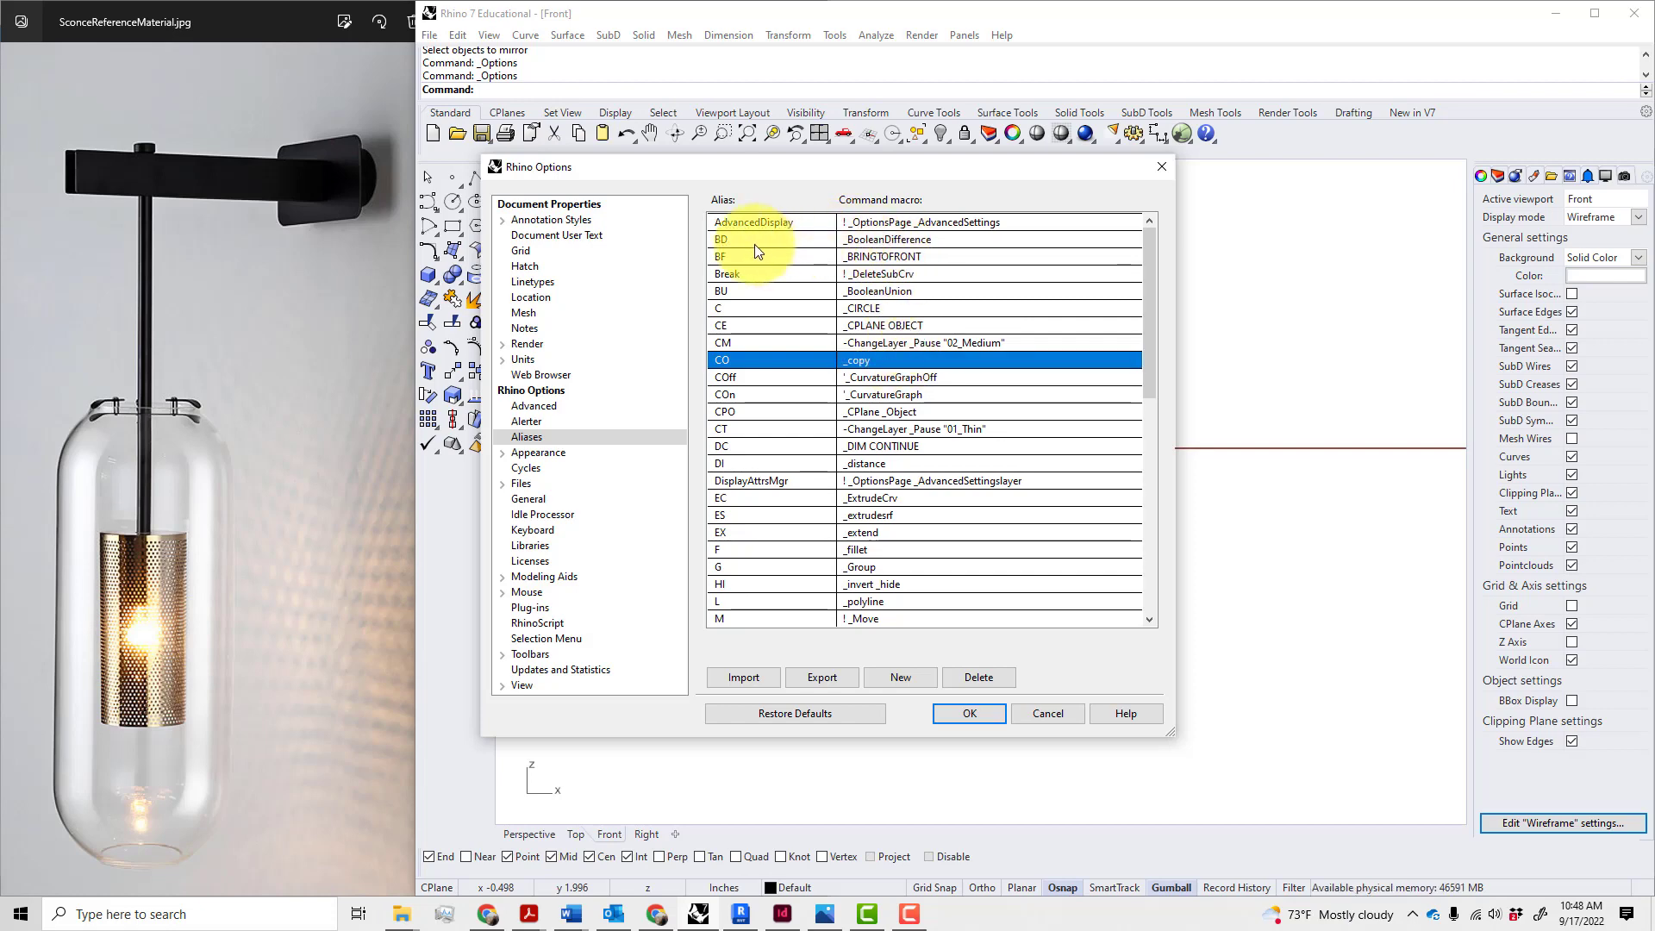
key("Return")
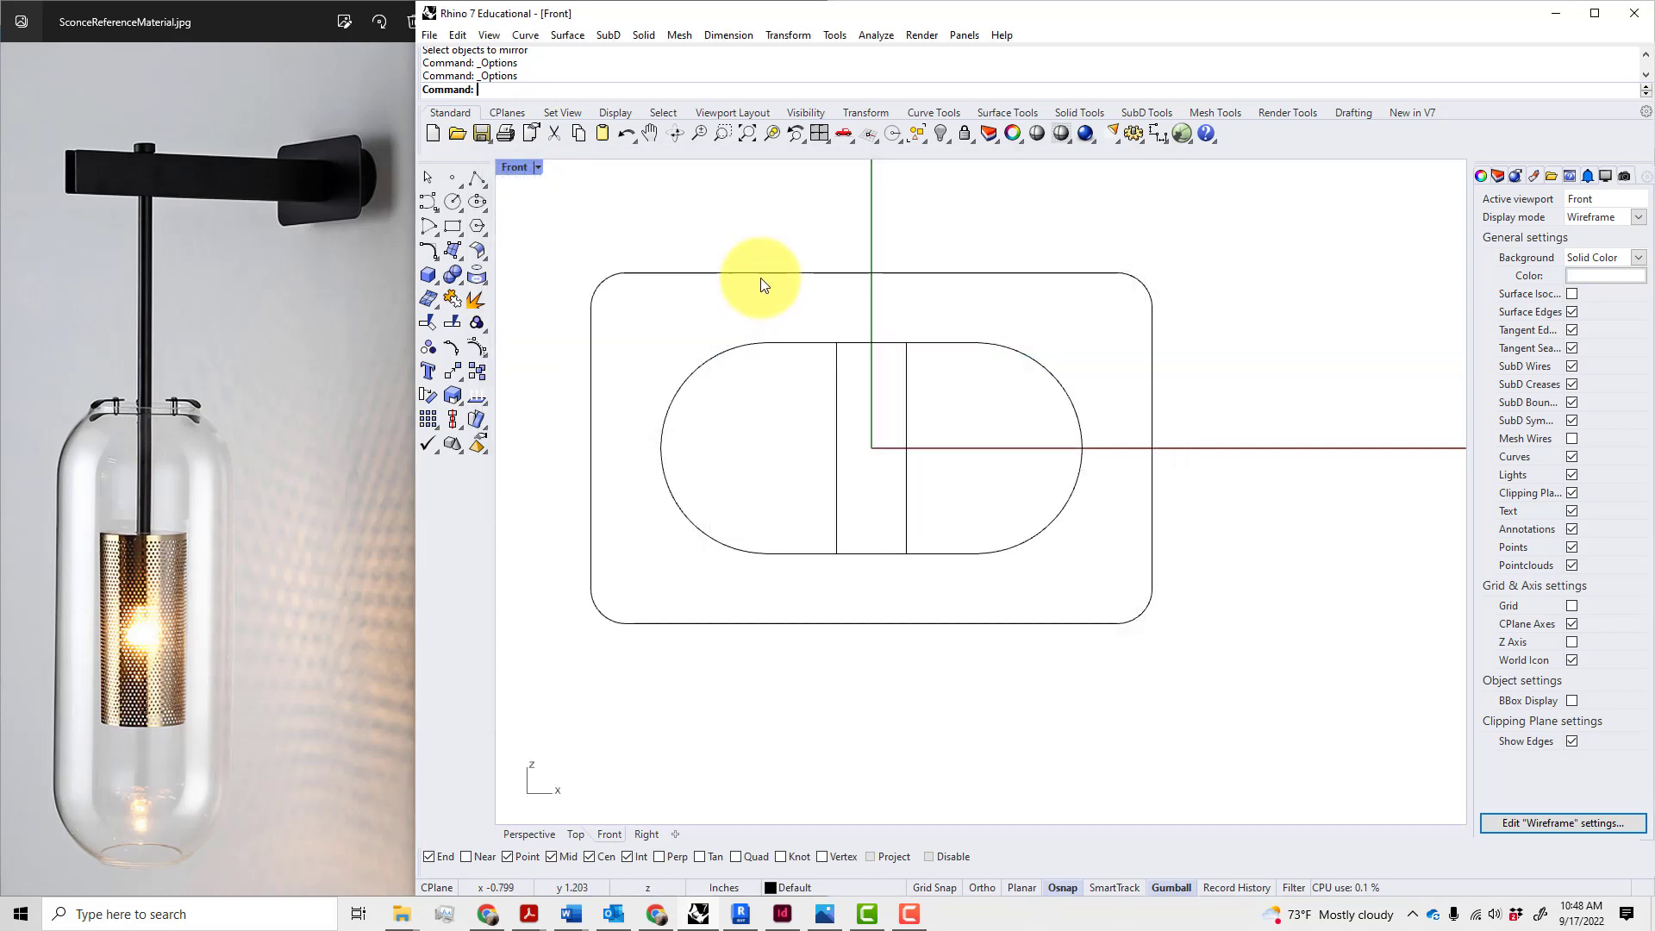
- Offset the slot's right vertical line outward to the right by 0.0625 inches
right_click_drag(974, 531, 895, 551)
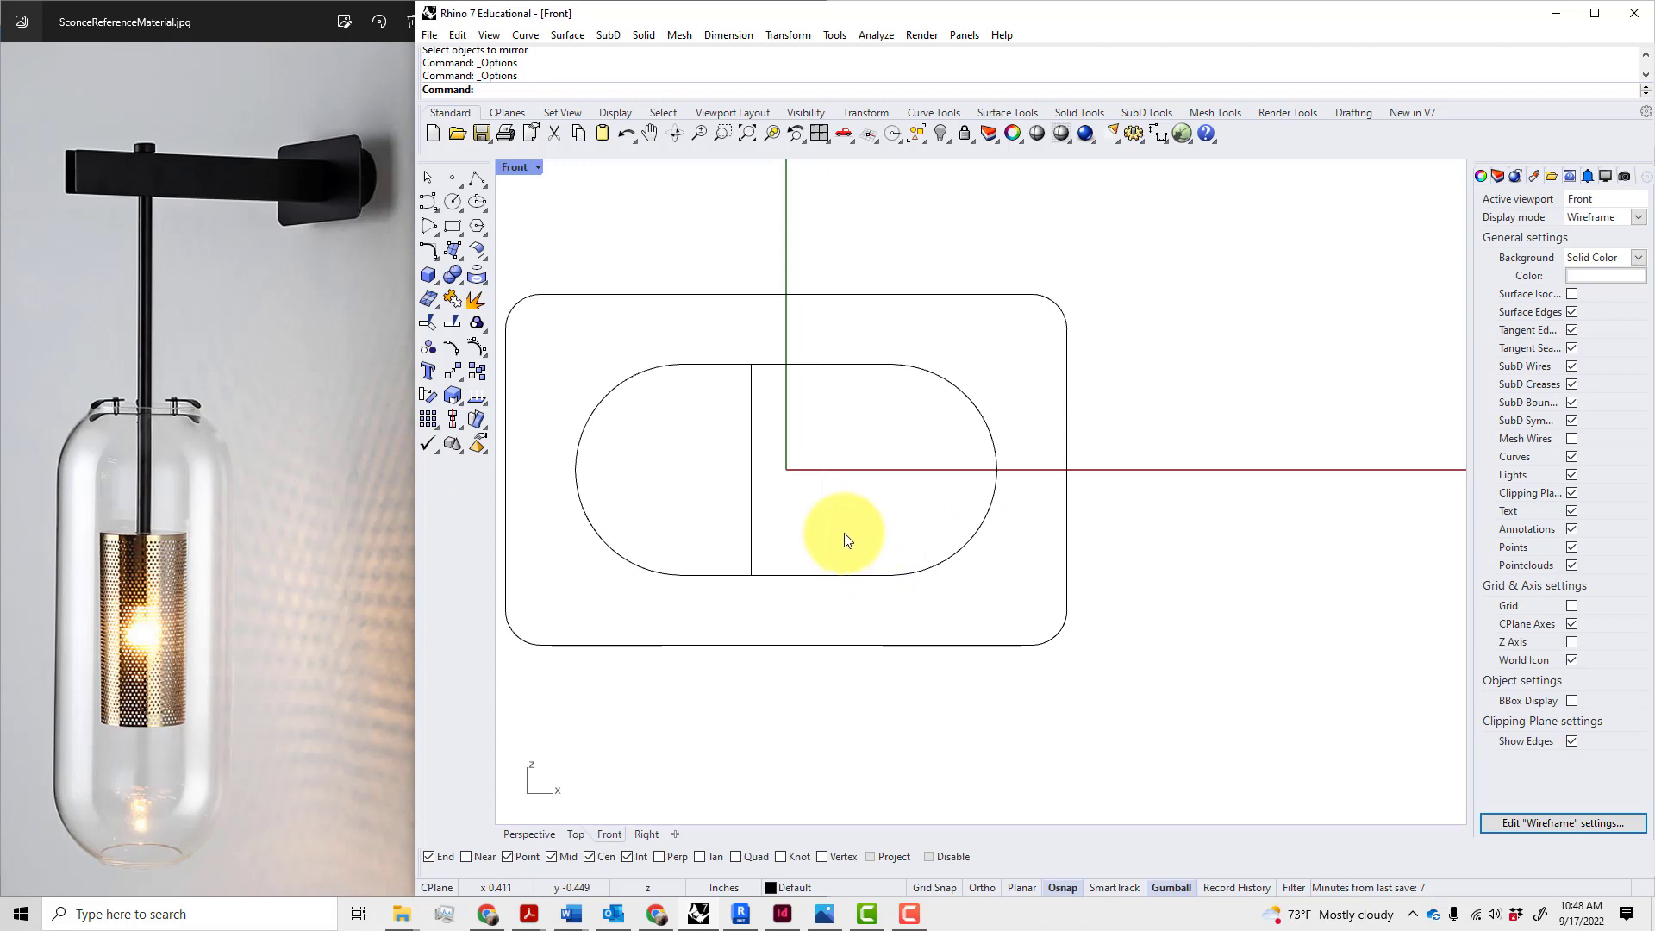
type("O")
key("Return")
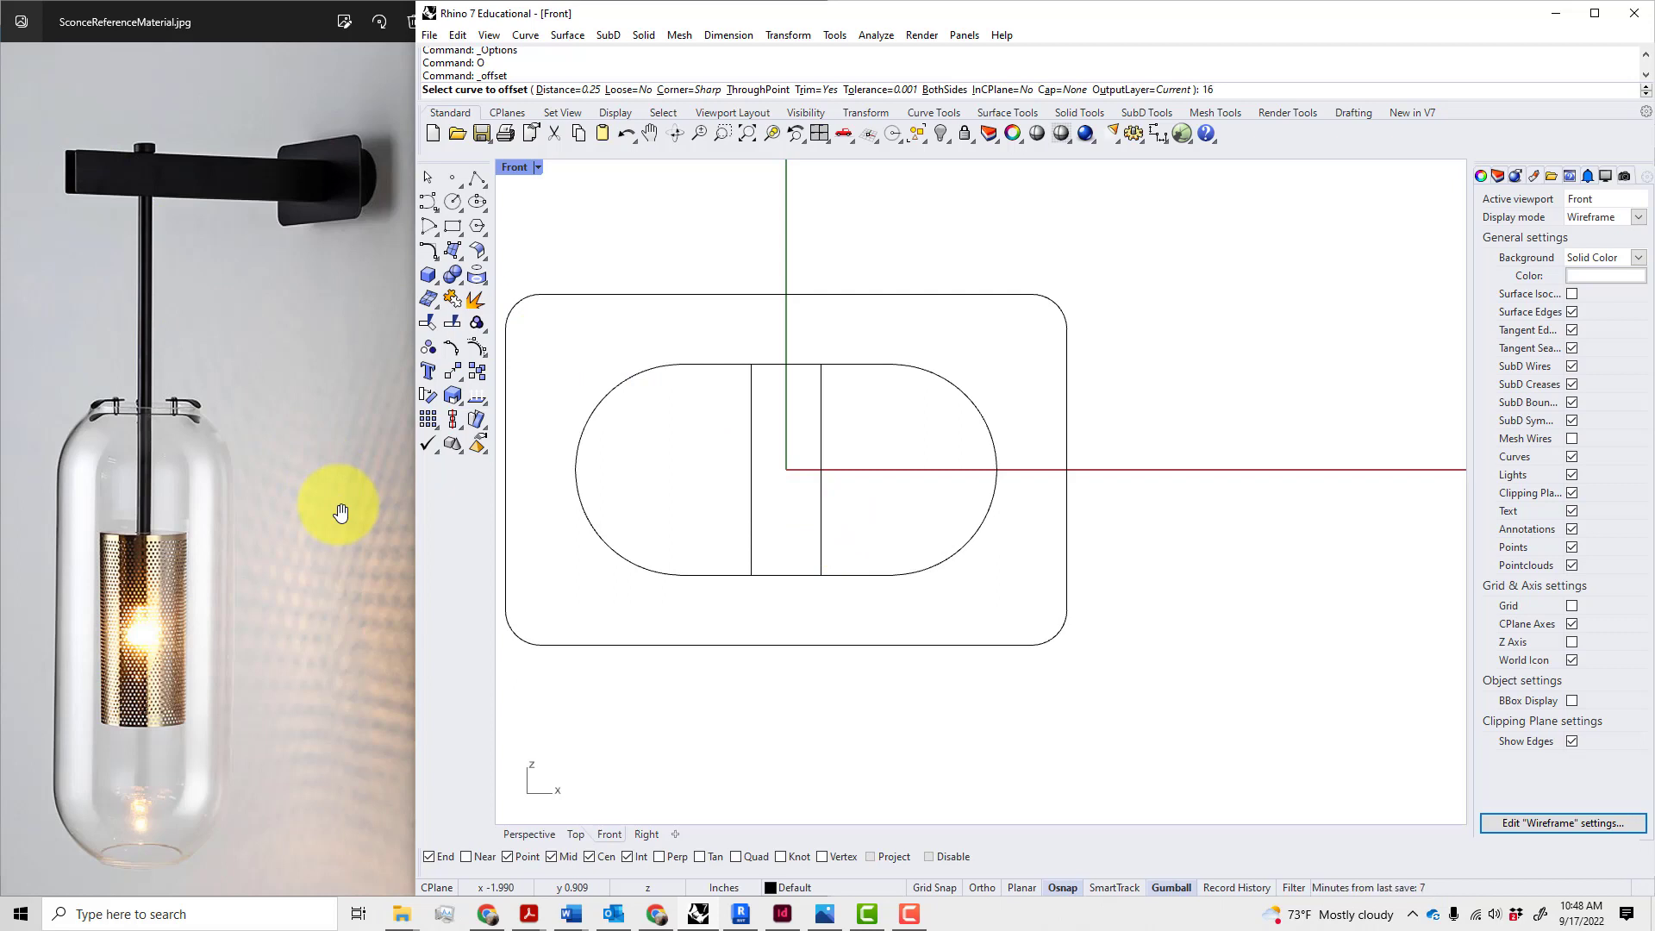
type("\"")
type("0")
type("625")
key("Return")
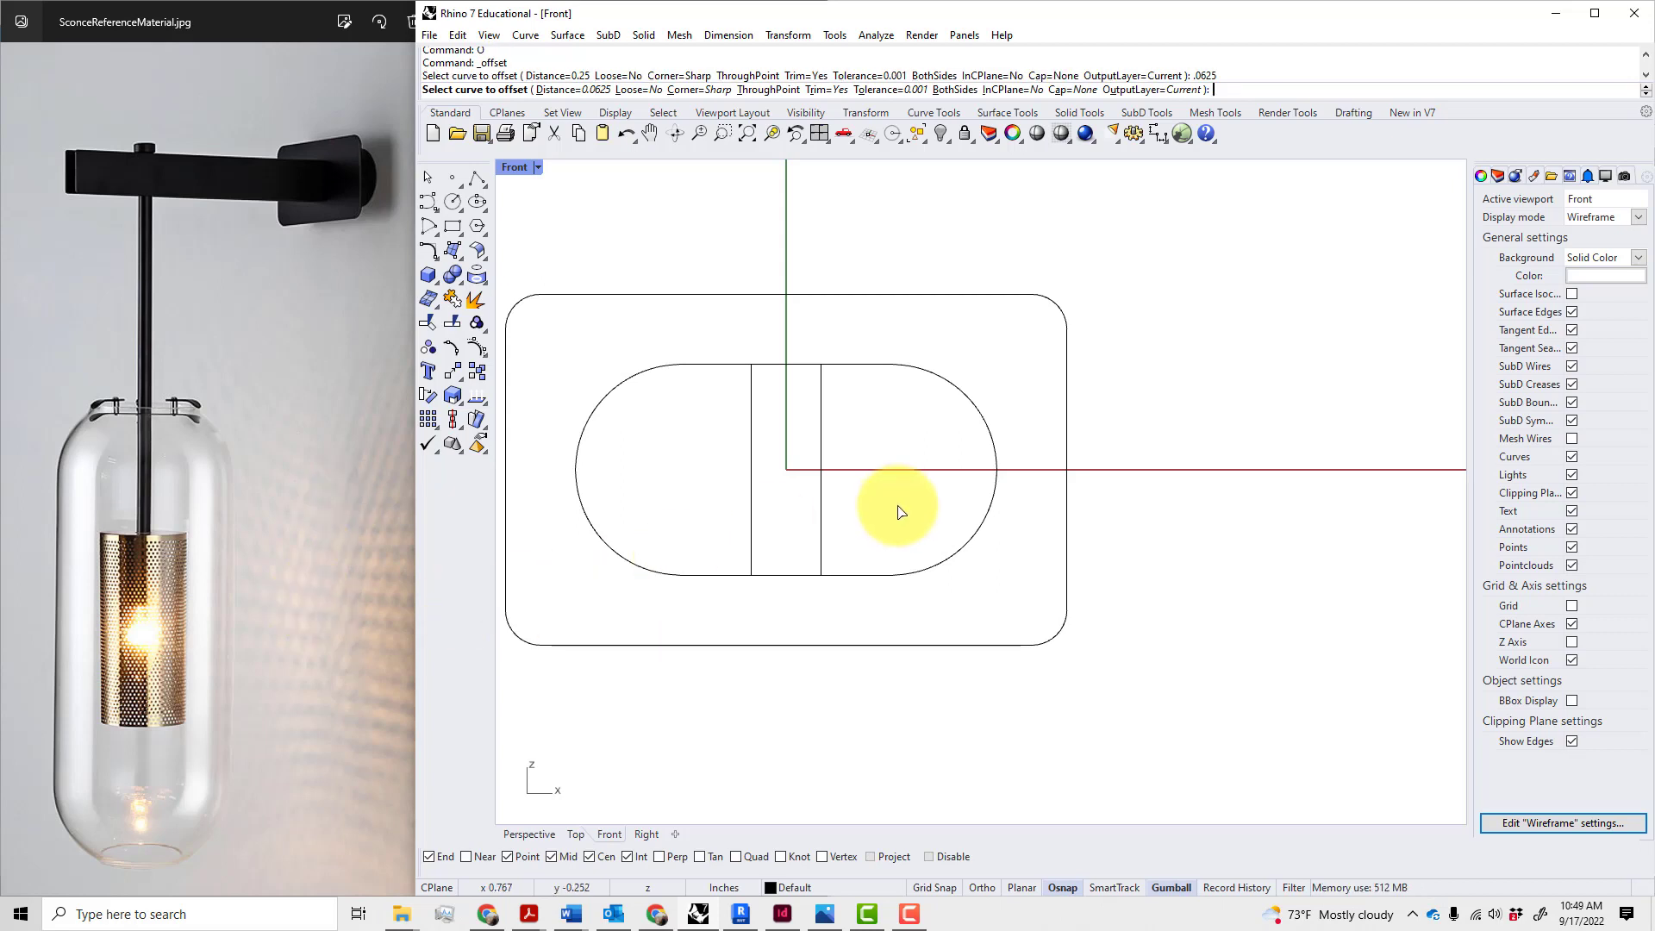
left_click(822, 549)
left_click(855, 540)
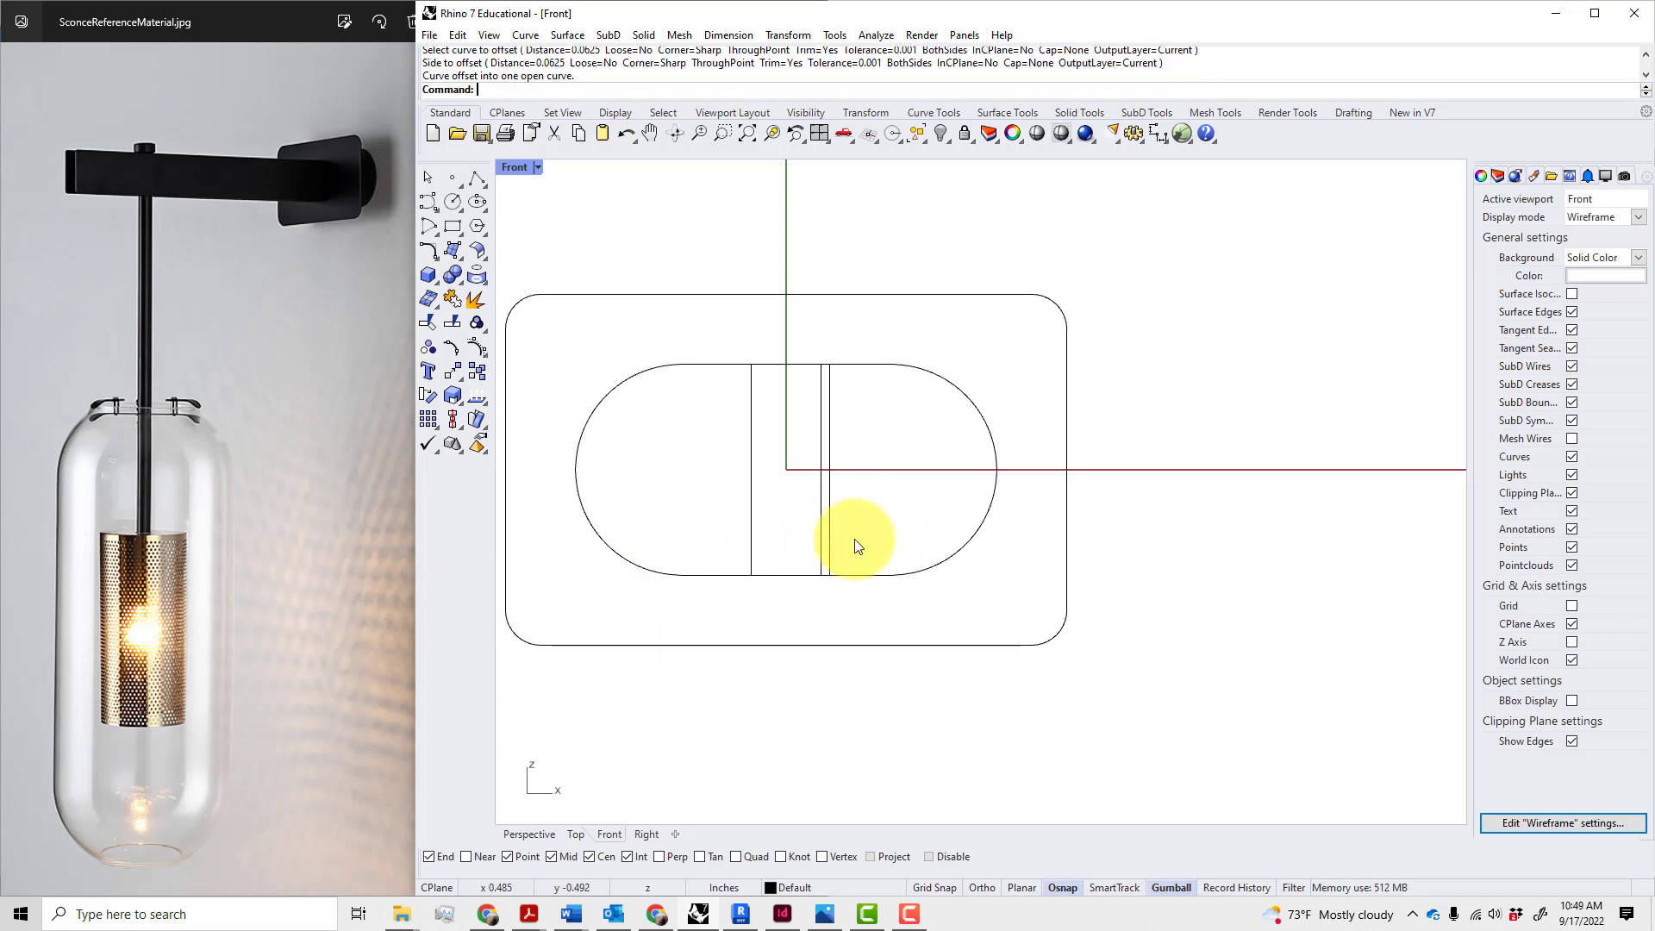
- Offset the slot's left vertical line outward to the left using the same 0.0625 inch distance
left_click(752, 526)
key("Return")
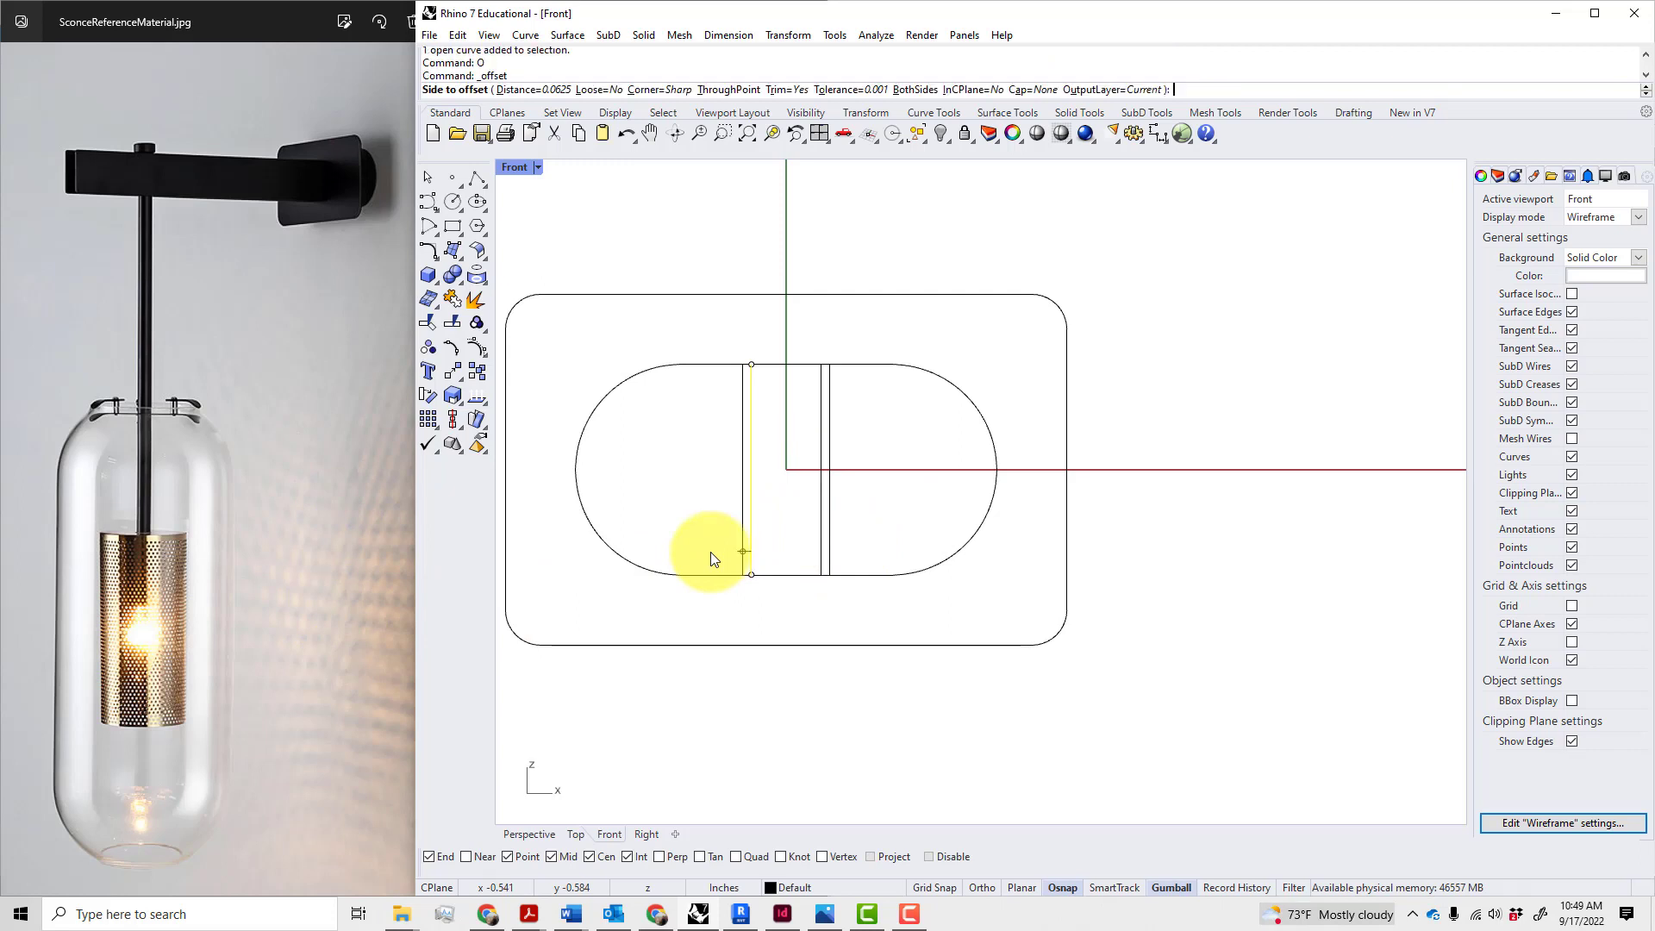
left_click(710, 556)
left_click(780, 702)
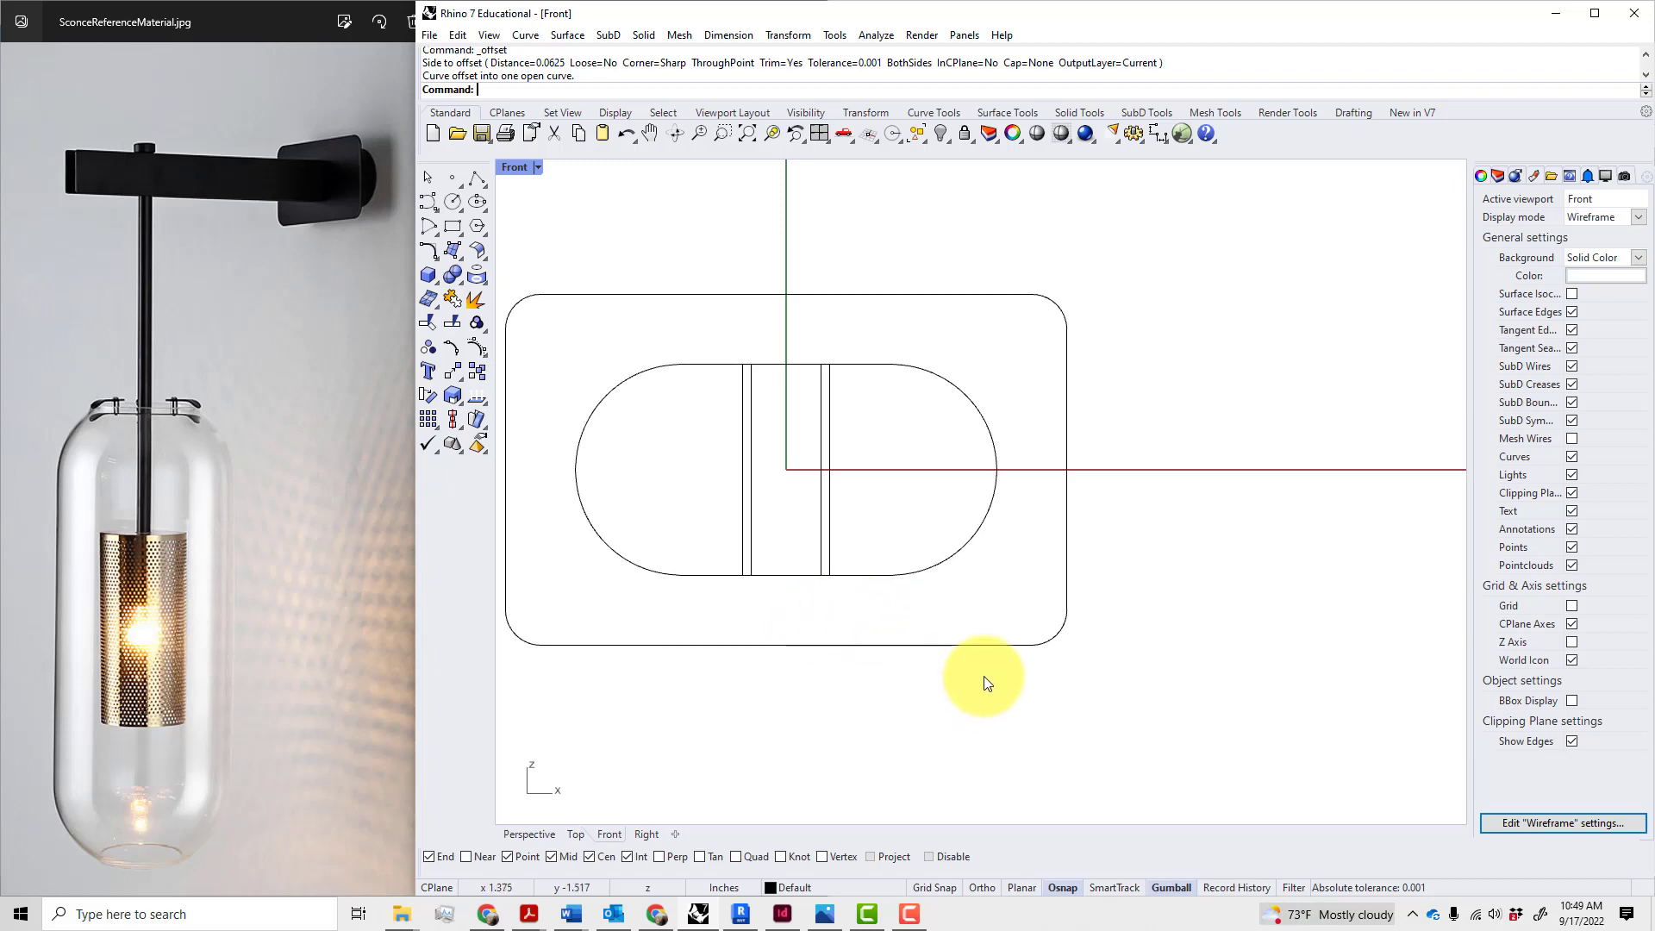
- Extrude the inner slot curve 1 inch as an open surface using the ExtrudeCrv alias EC
scroll(988, 683, "down", 3)
left_click(925, 614)
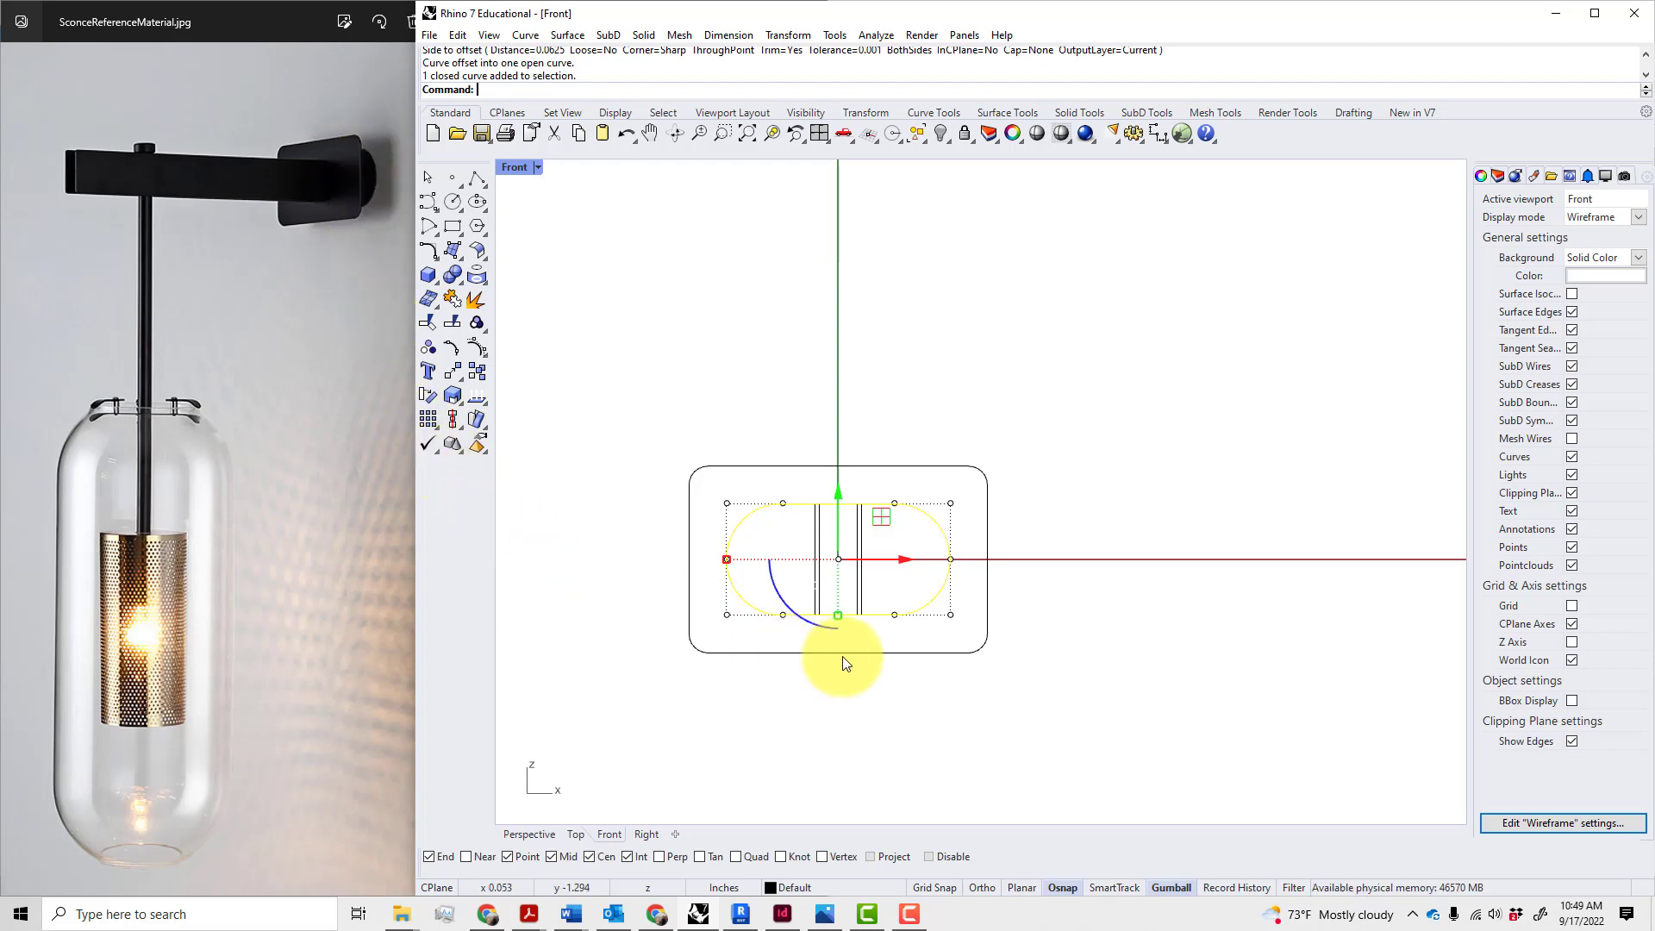
type("EX")
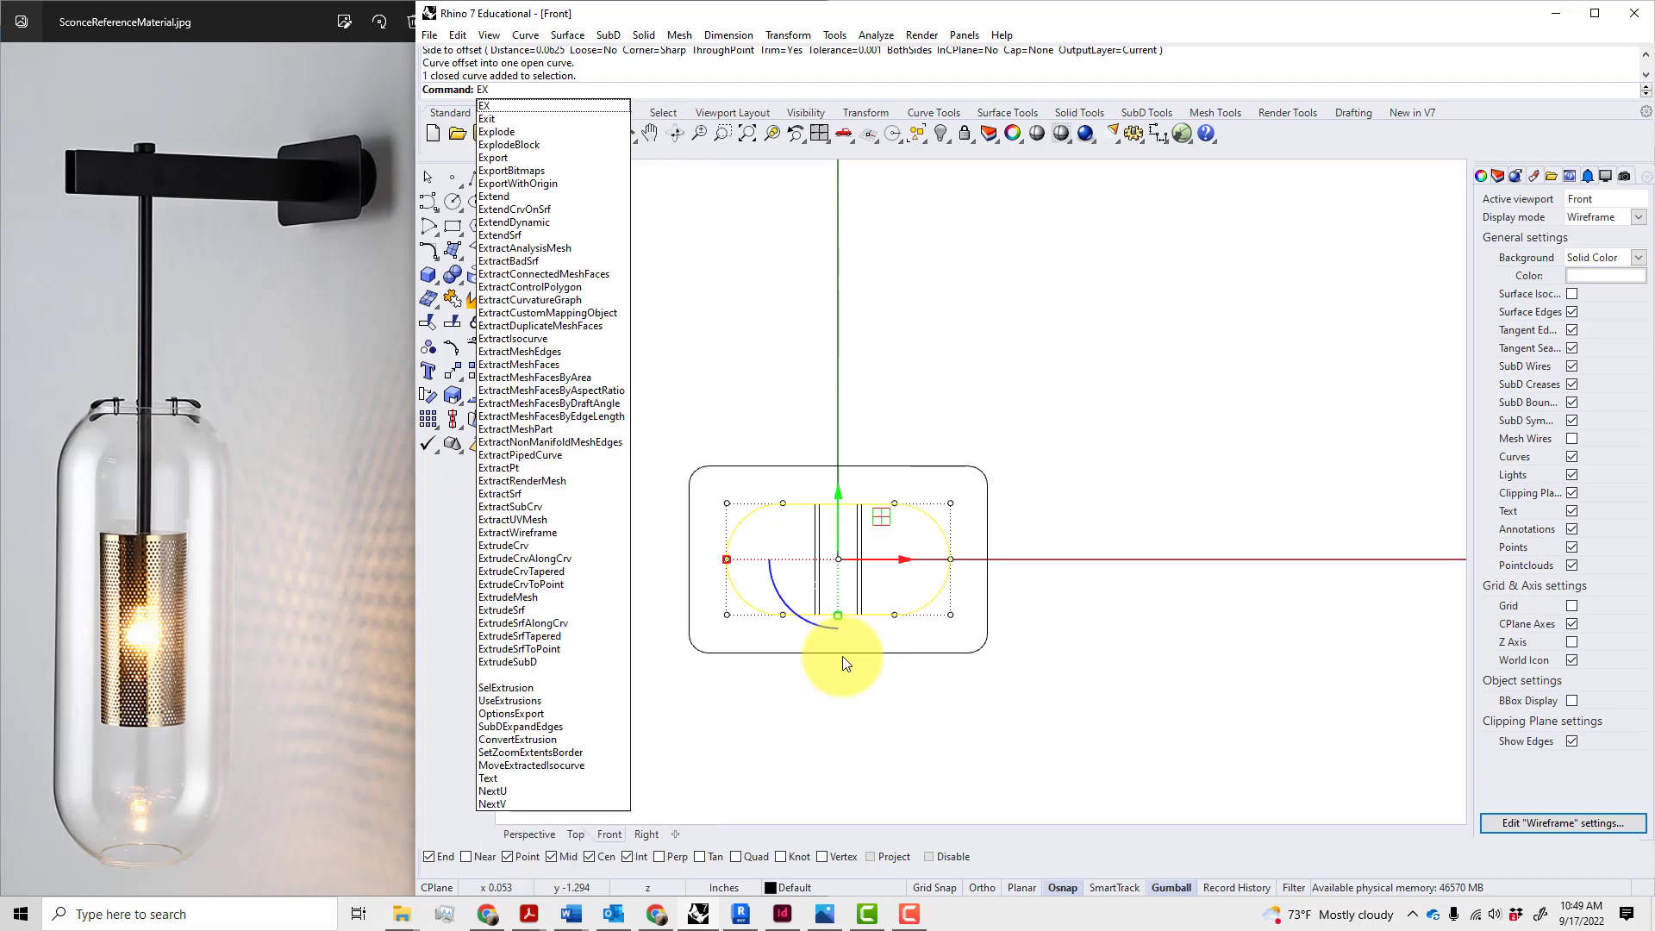
key("BackSpace")
type("C")
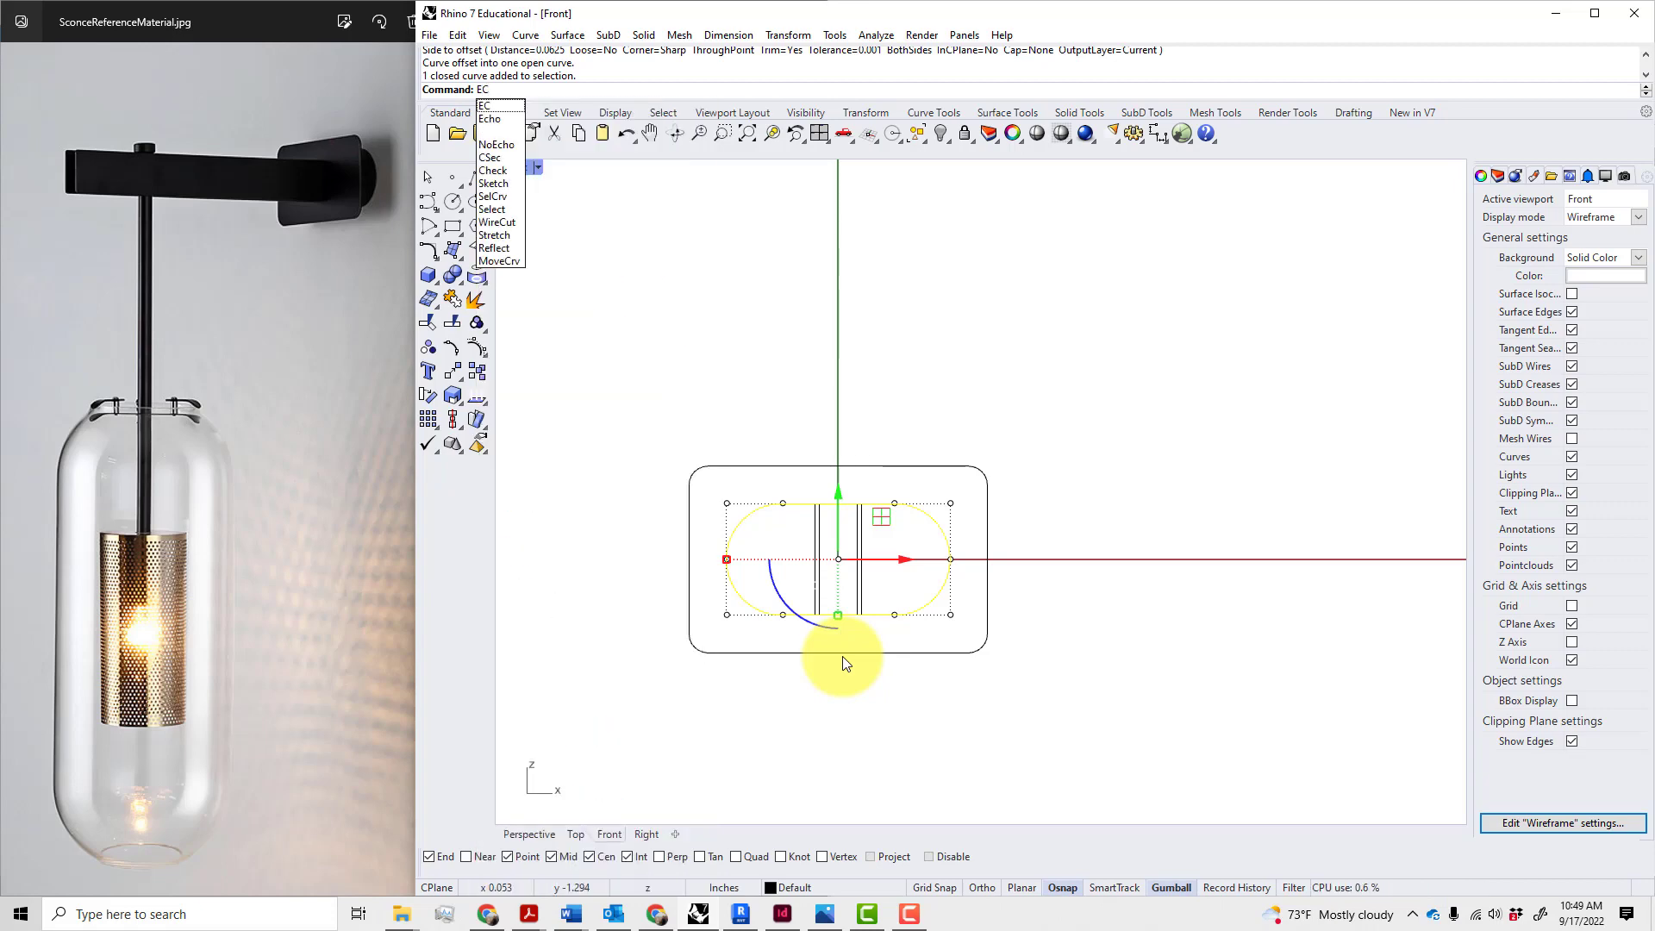
key("Return")
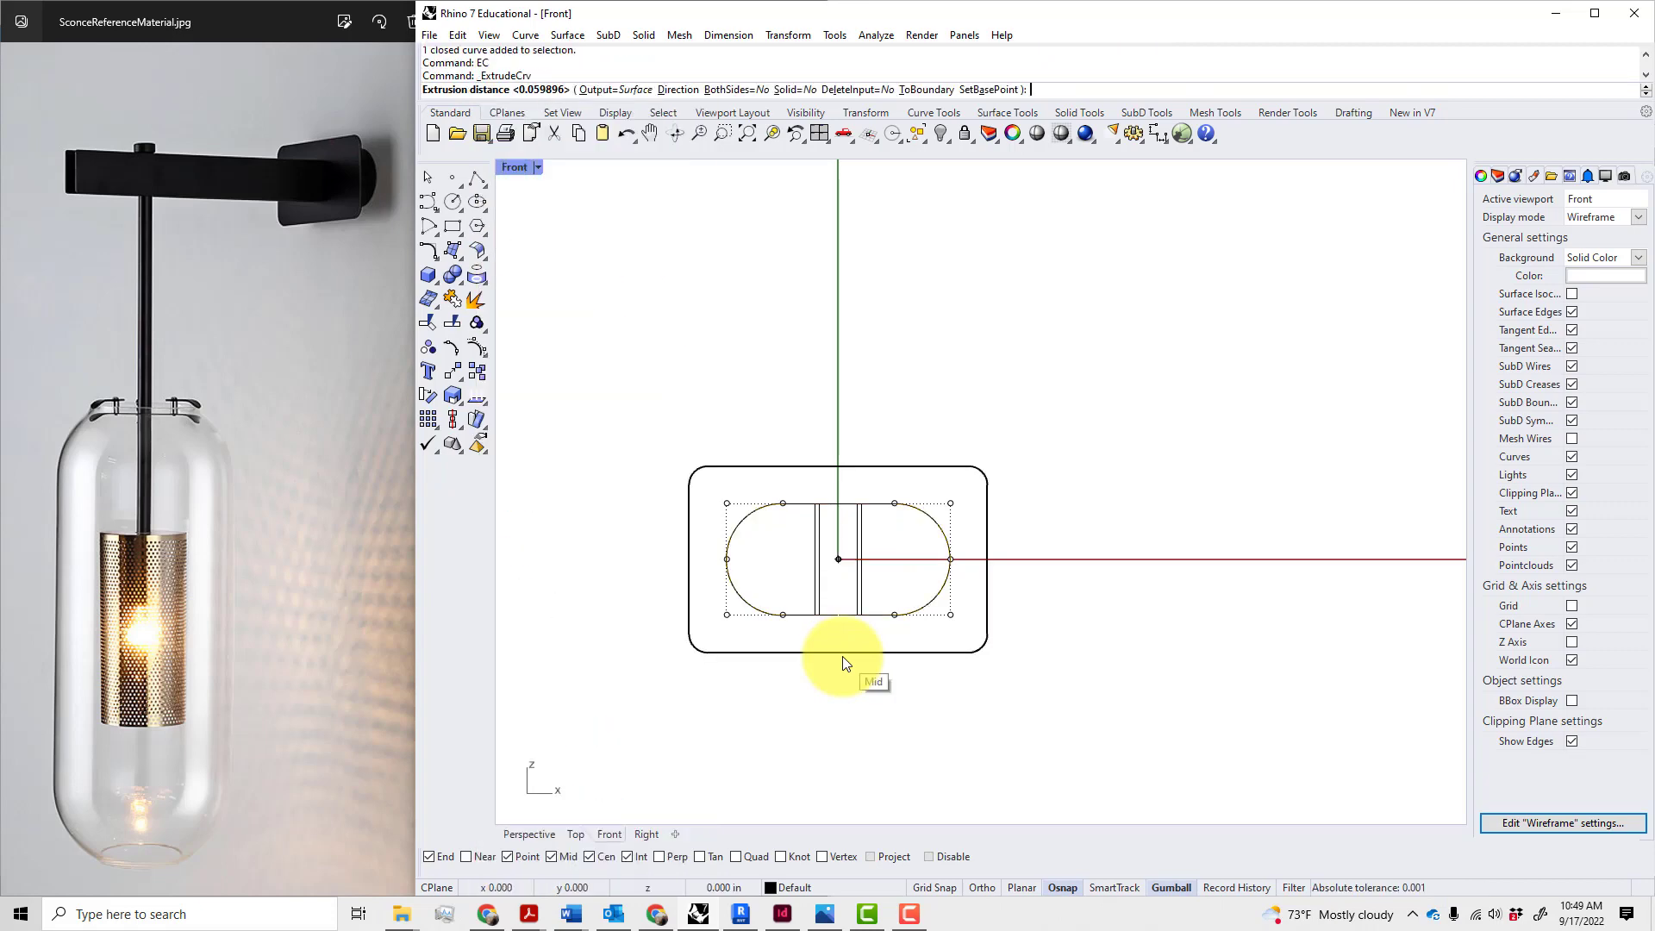
scroll(864, 635, "down", 2)
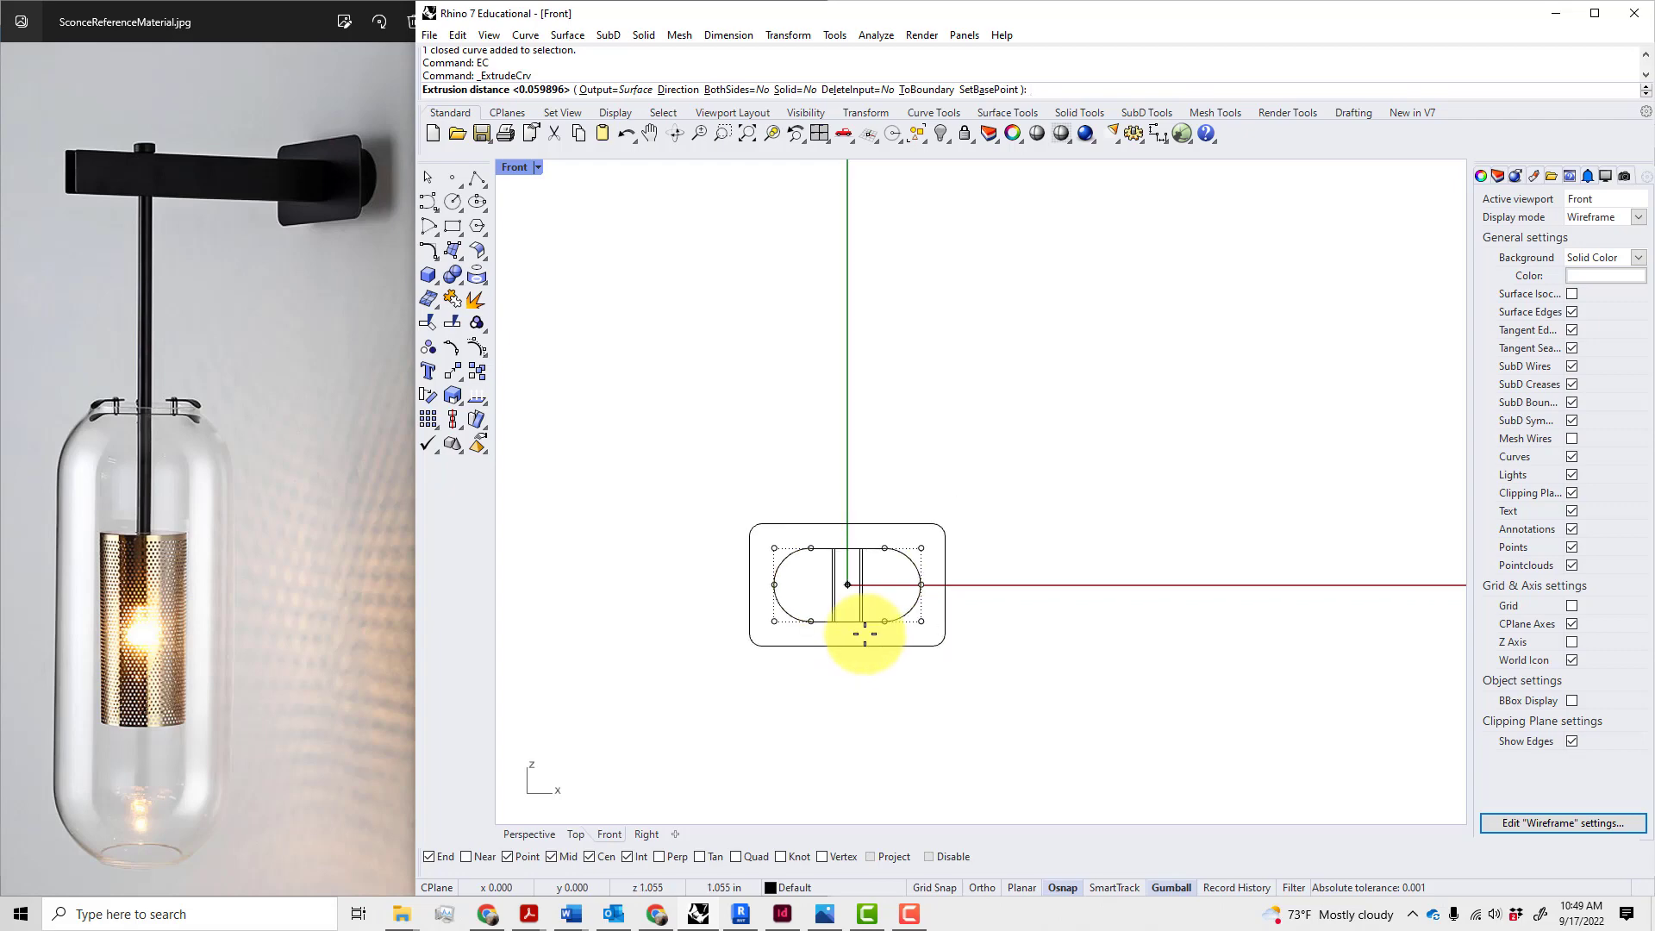
type("1\"")
key("Return")
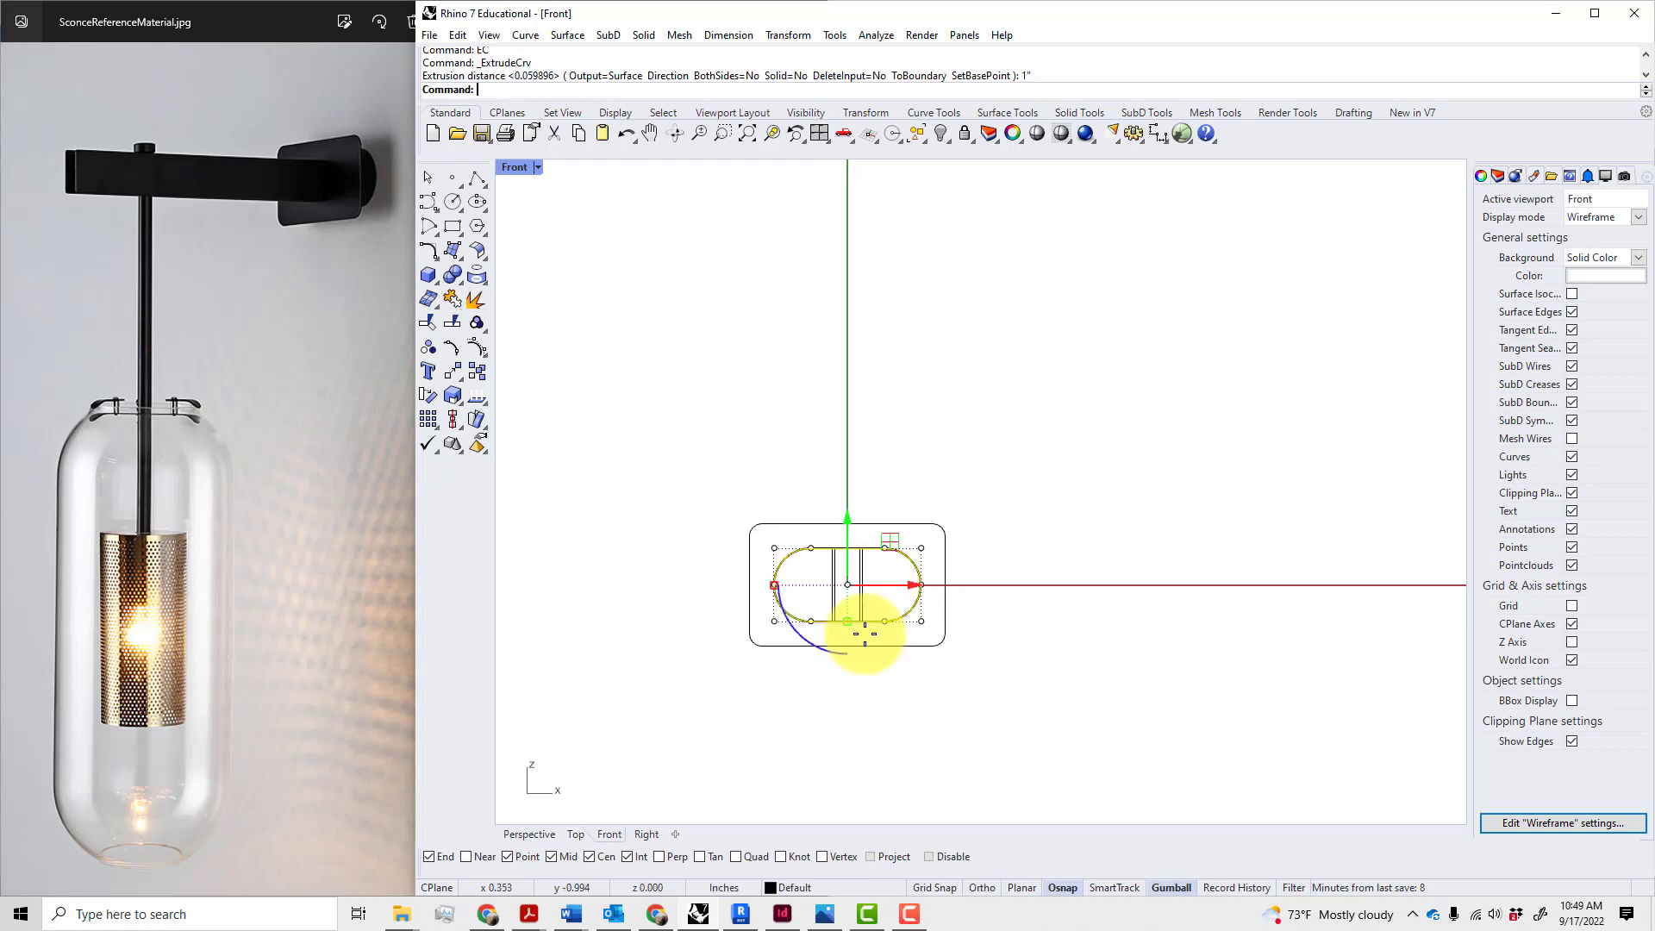
key("Escape")
- Maximize the Perspective view, set its display mode to Shaded, and orbit around the extruded slot
double_click(521, 168)
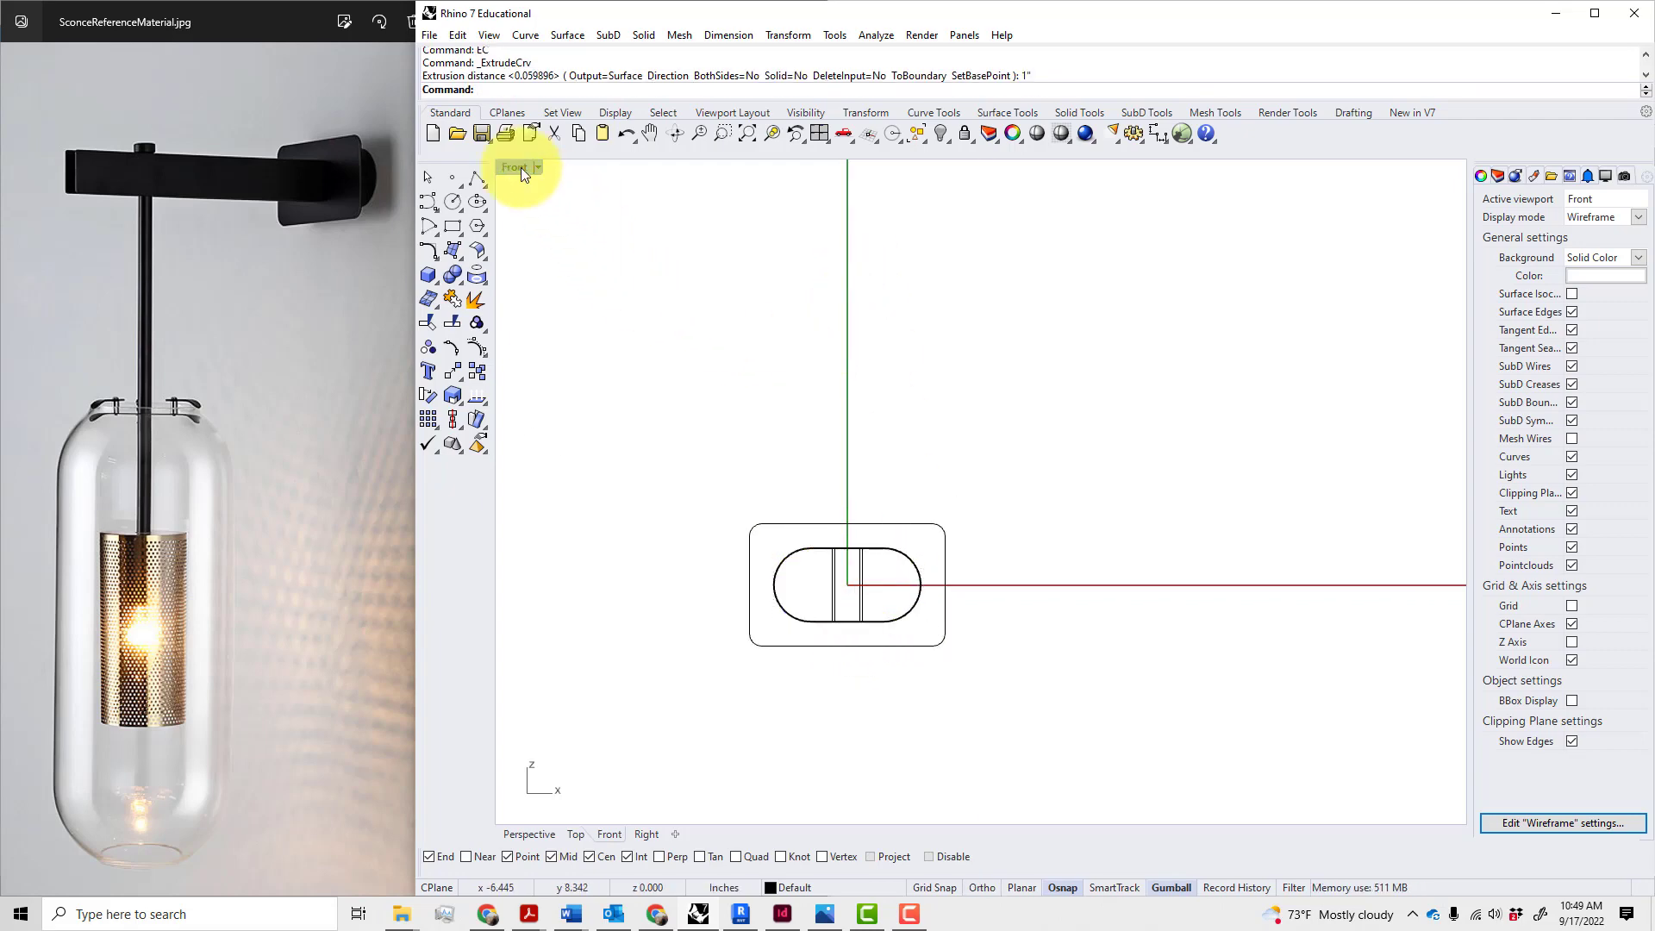
double_click(1026, 169)
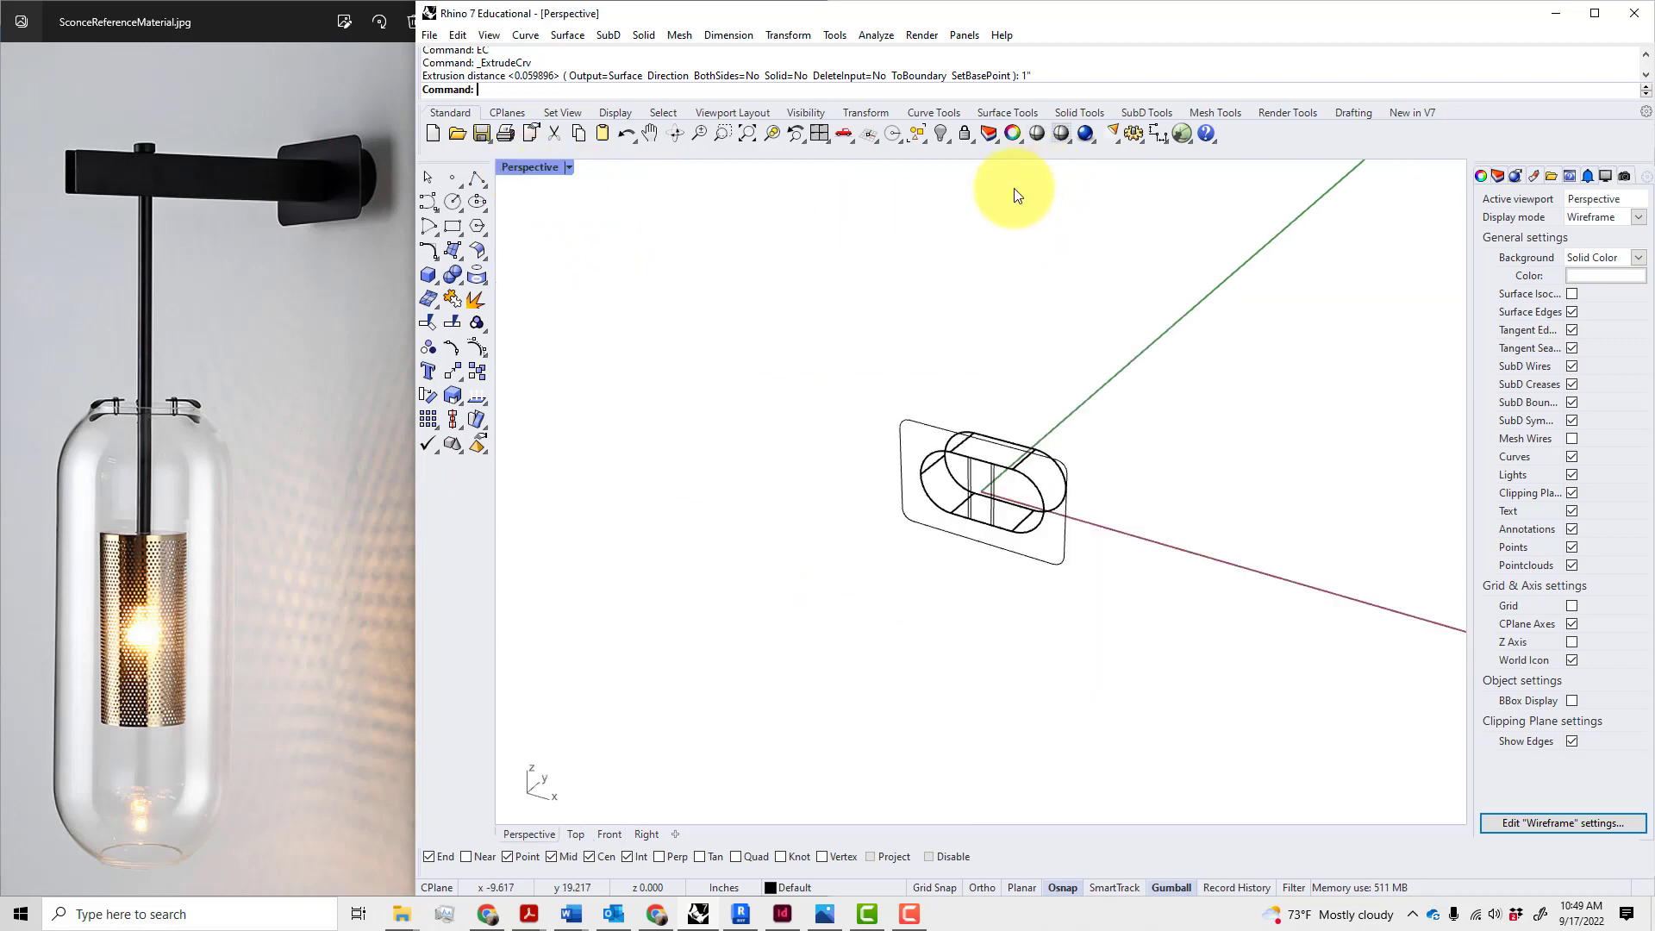
scroll(1006, 374, "down", 2)
left_click(571, 167)
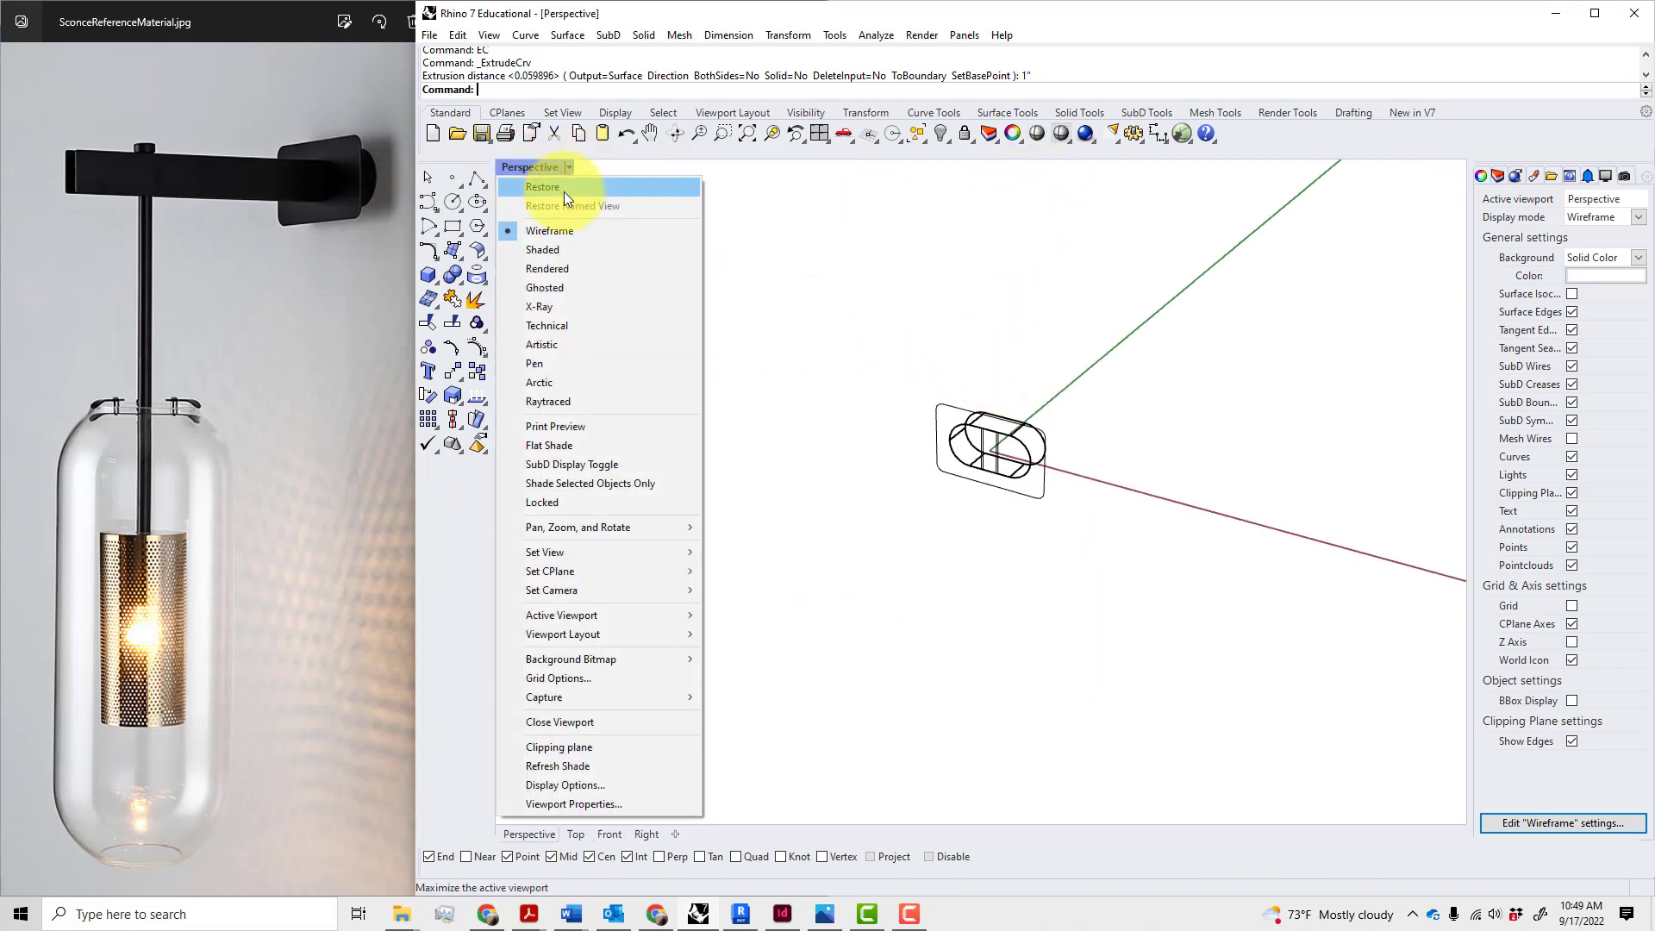
left_click(540, 248)
right_click_drag(729, 354, 890, 436)
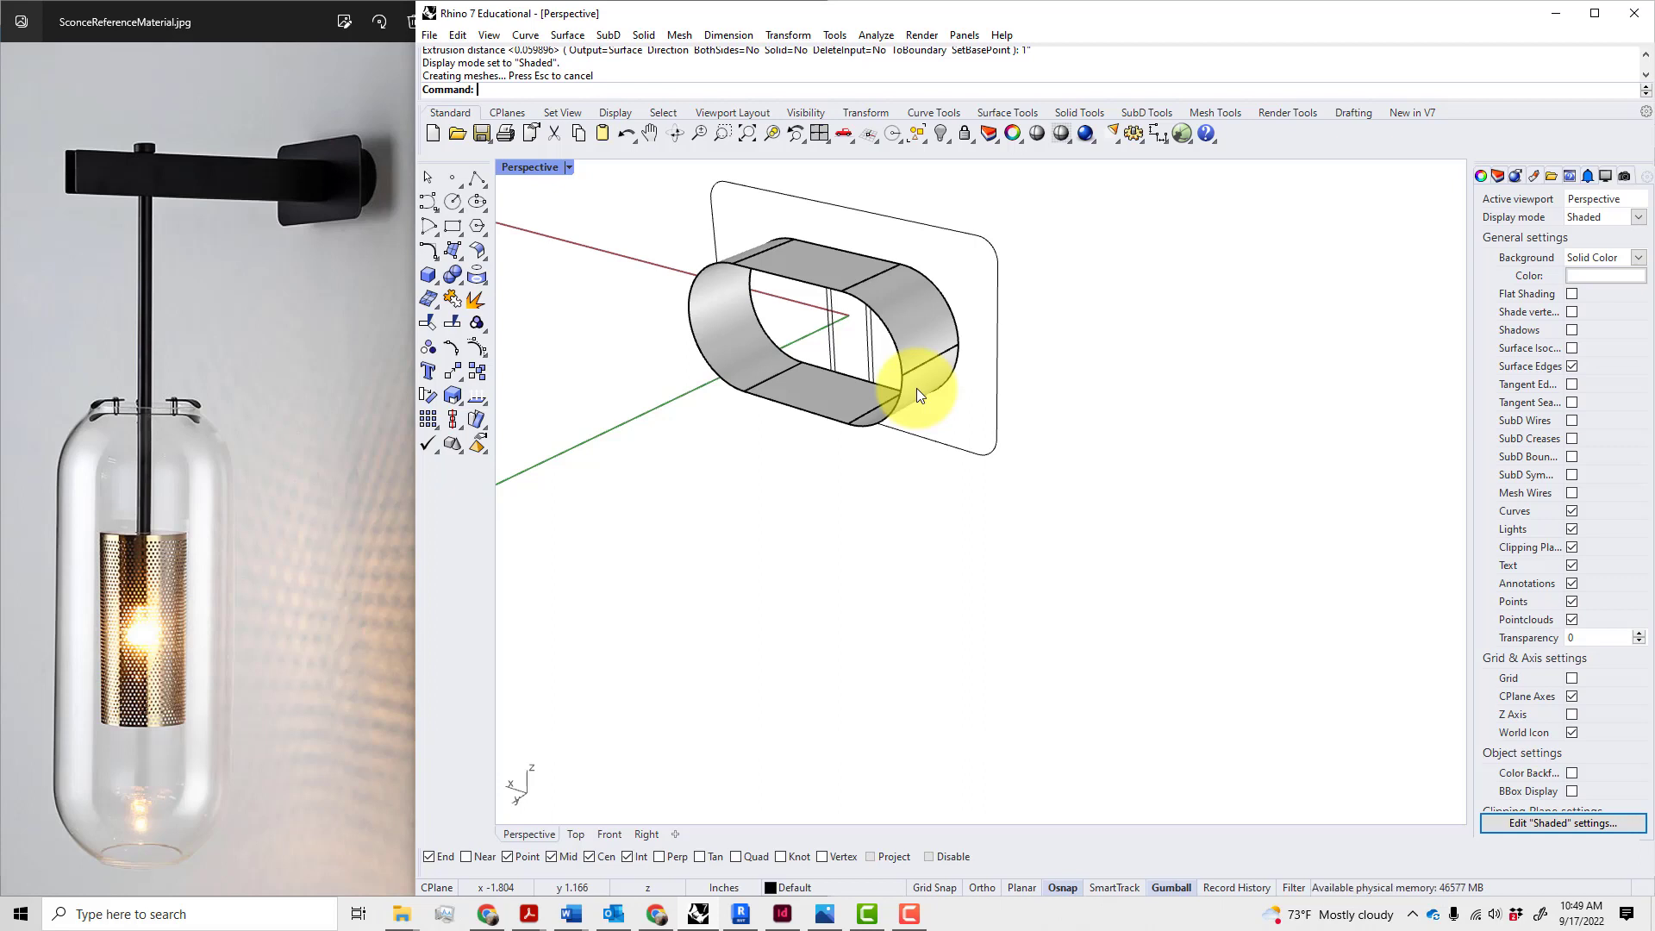
- Move the rounded wall-plate outline 1 inch along positive Y to the other end of the slot extrusion
left_click(996, 251)
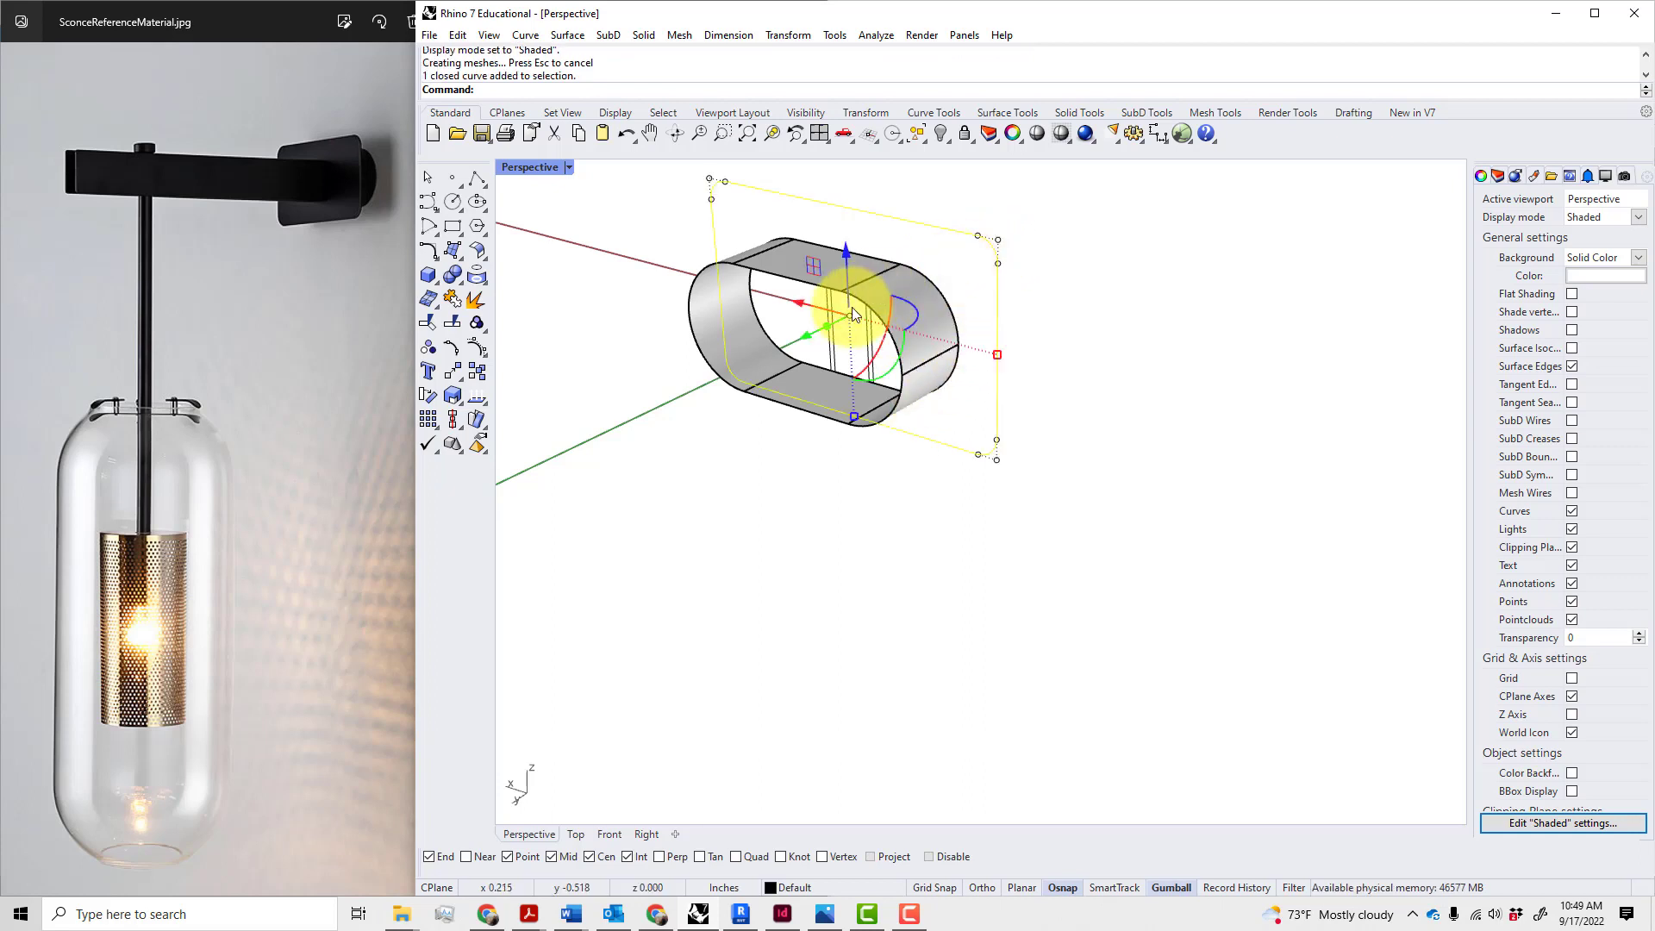
left_click_drag(806, 342, 750, 382)
type("1")
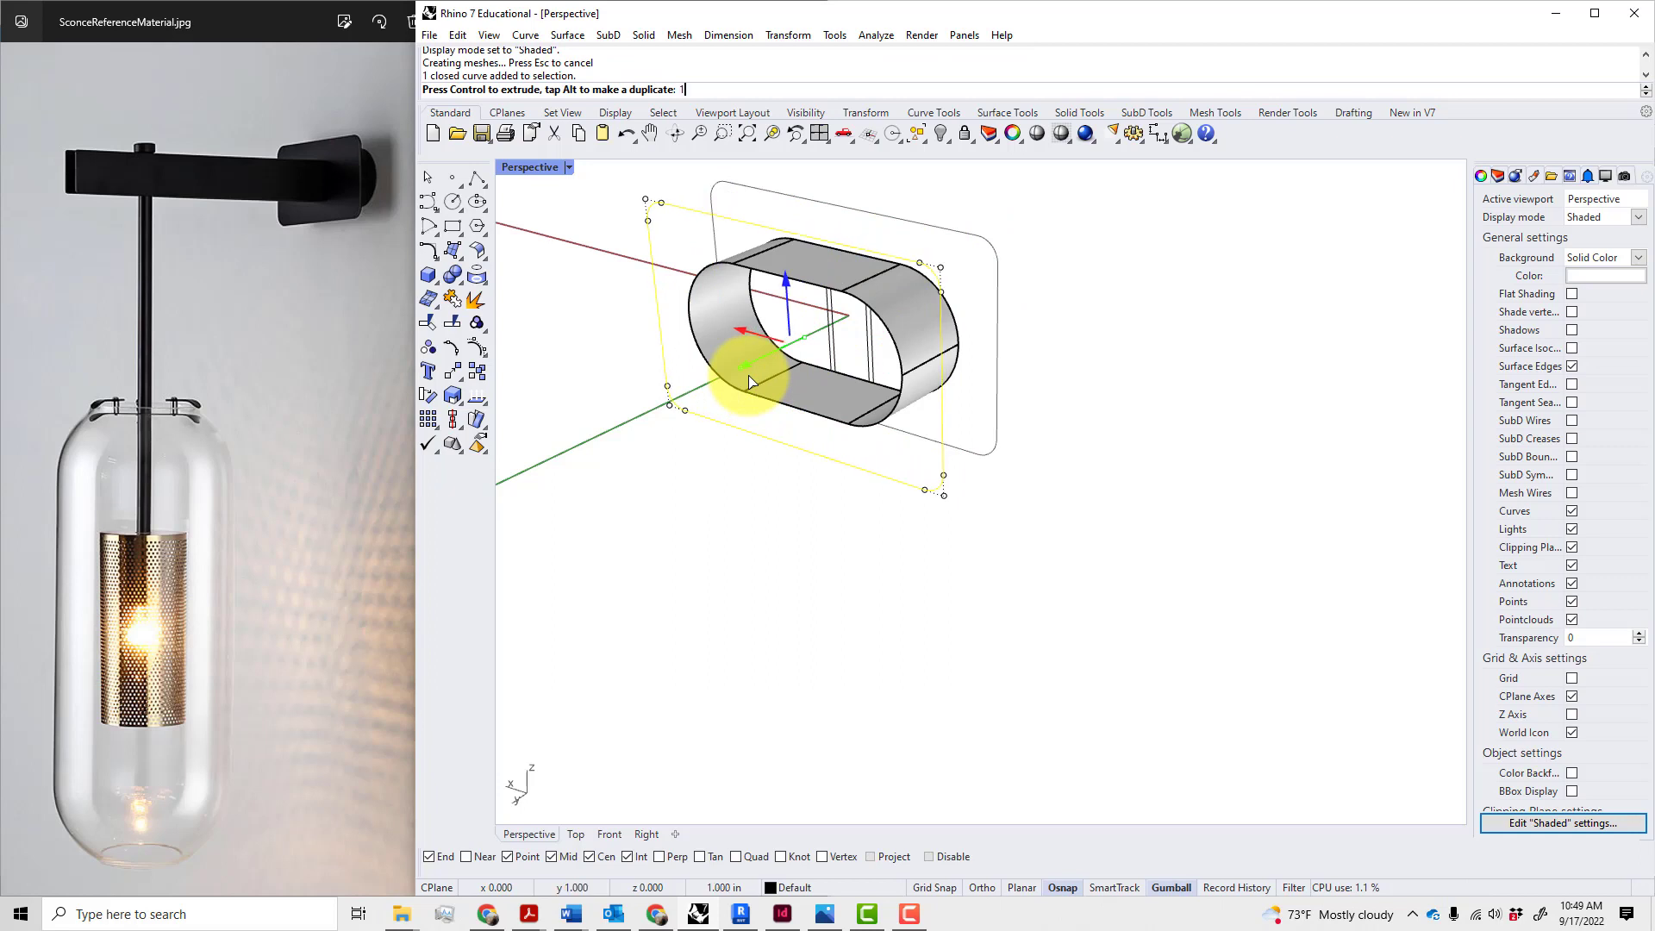
key("Return")
left_click(748, 509)
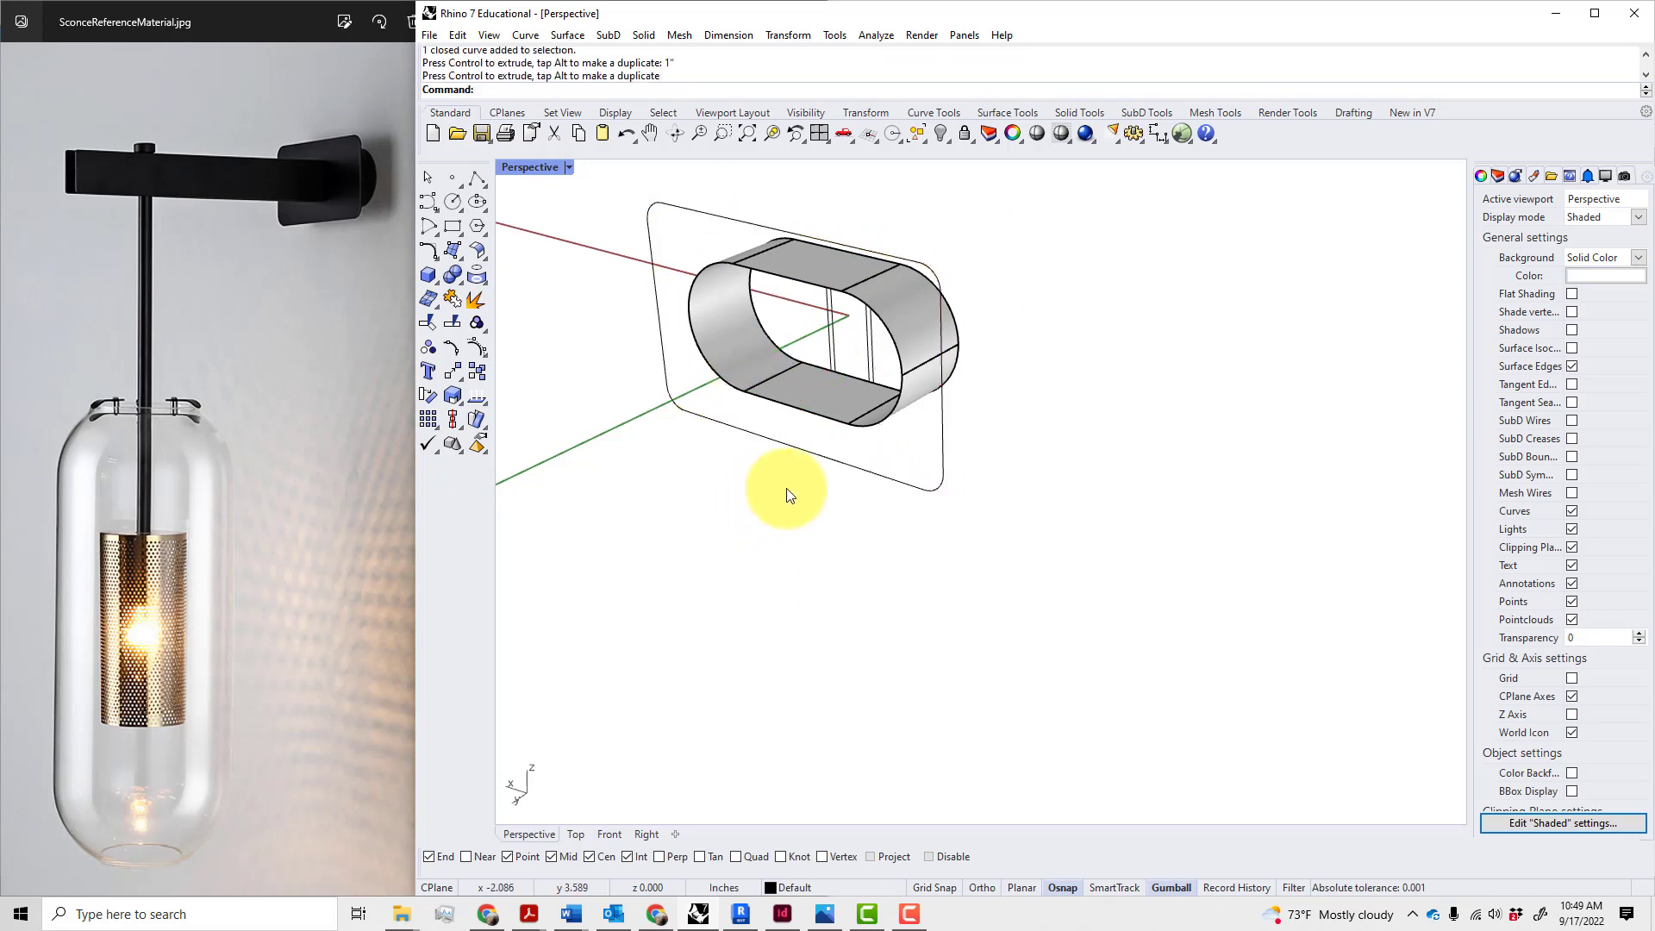
left_click(865, 475)
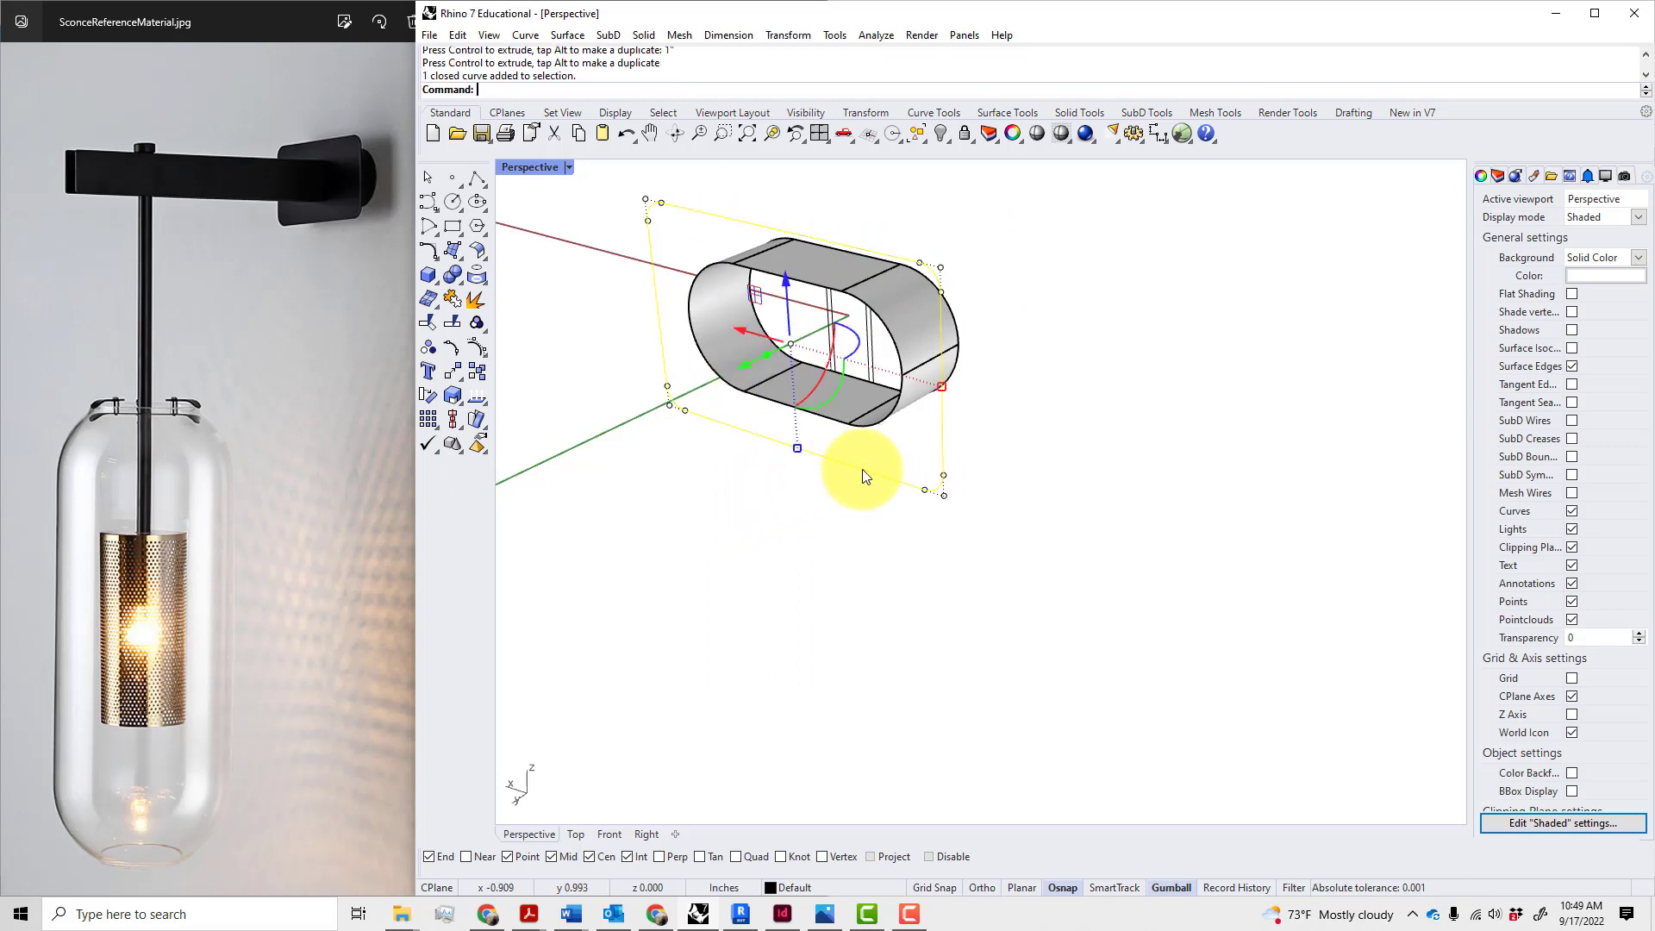
type("ES")
key("Return")
key("Escape")
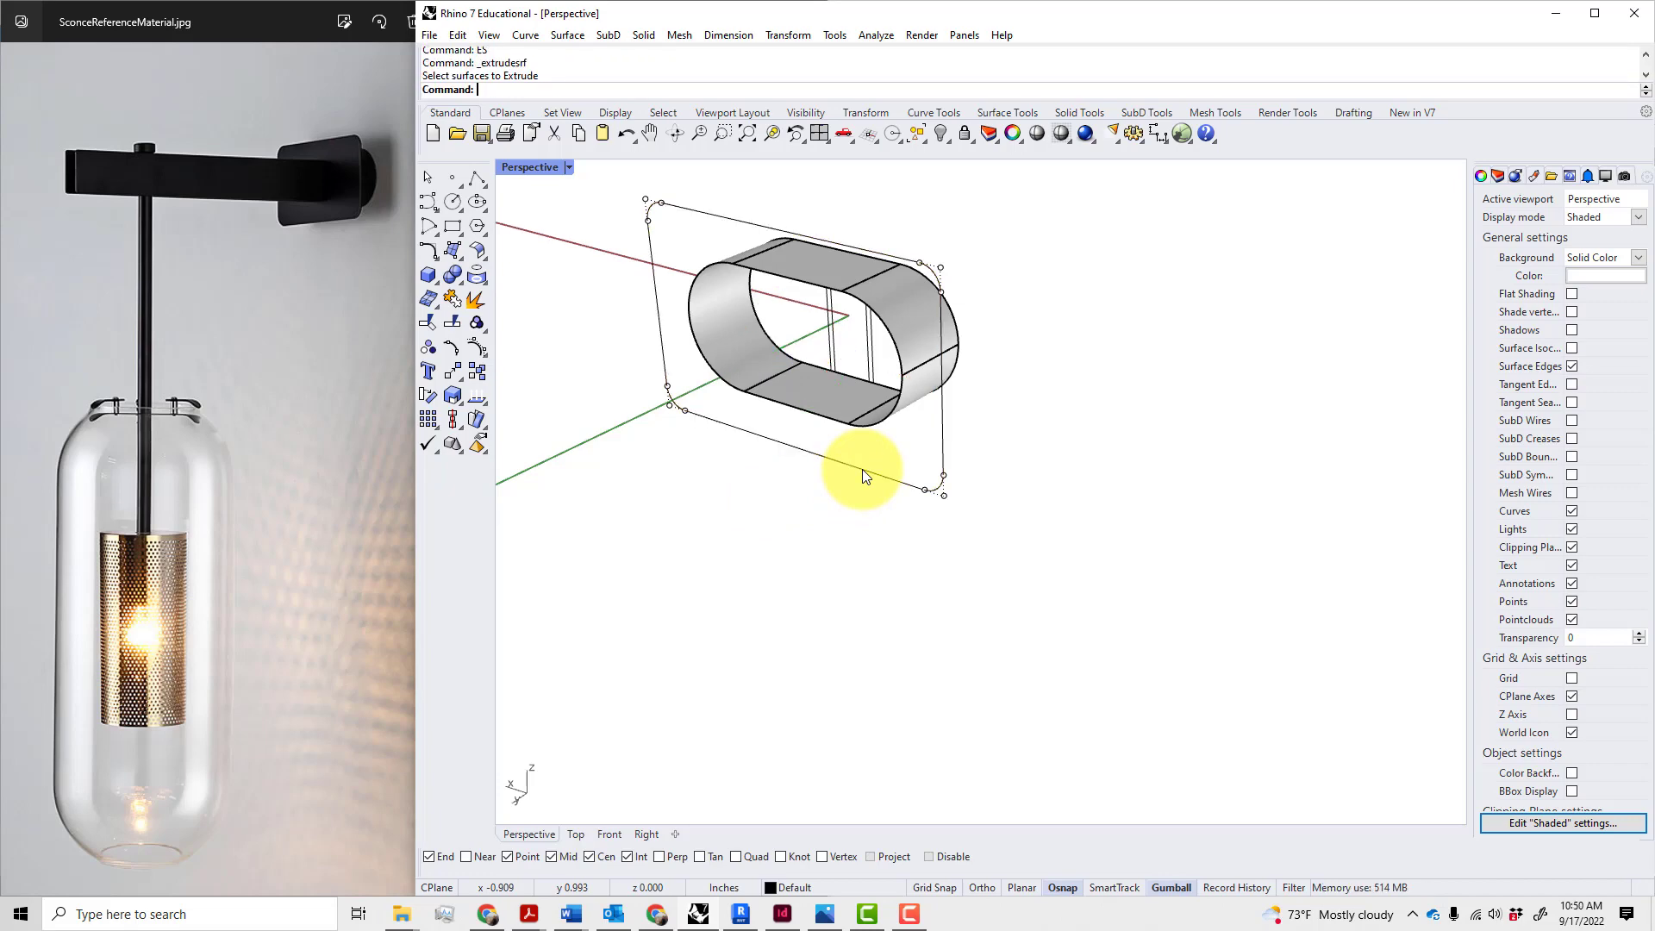
key("Escape")
left_click(581, 39)
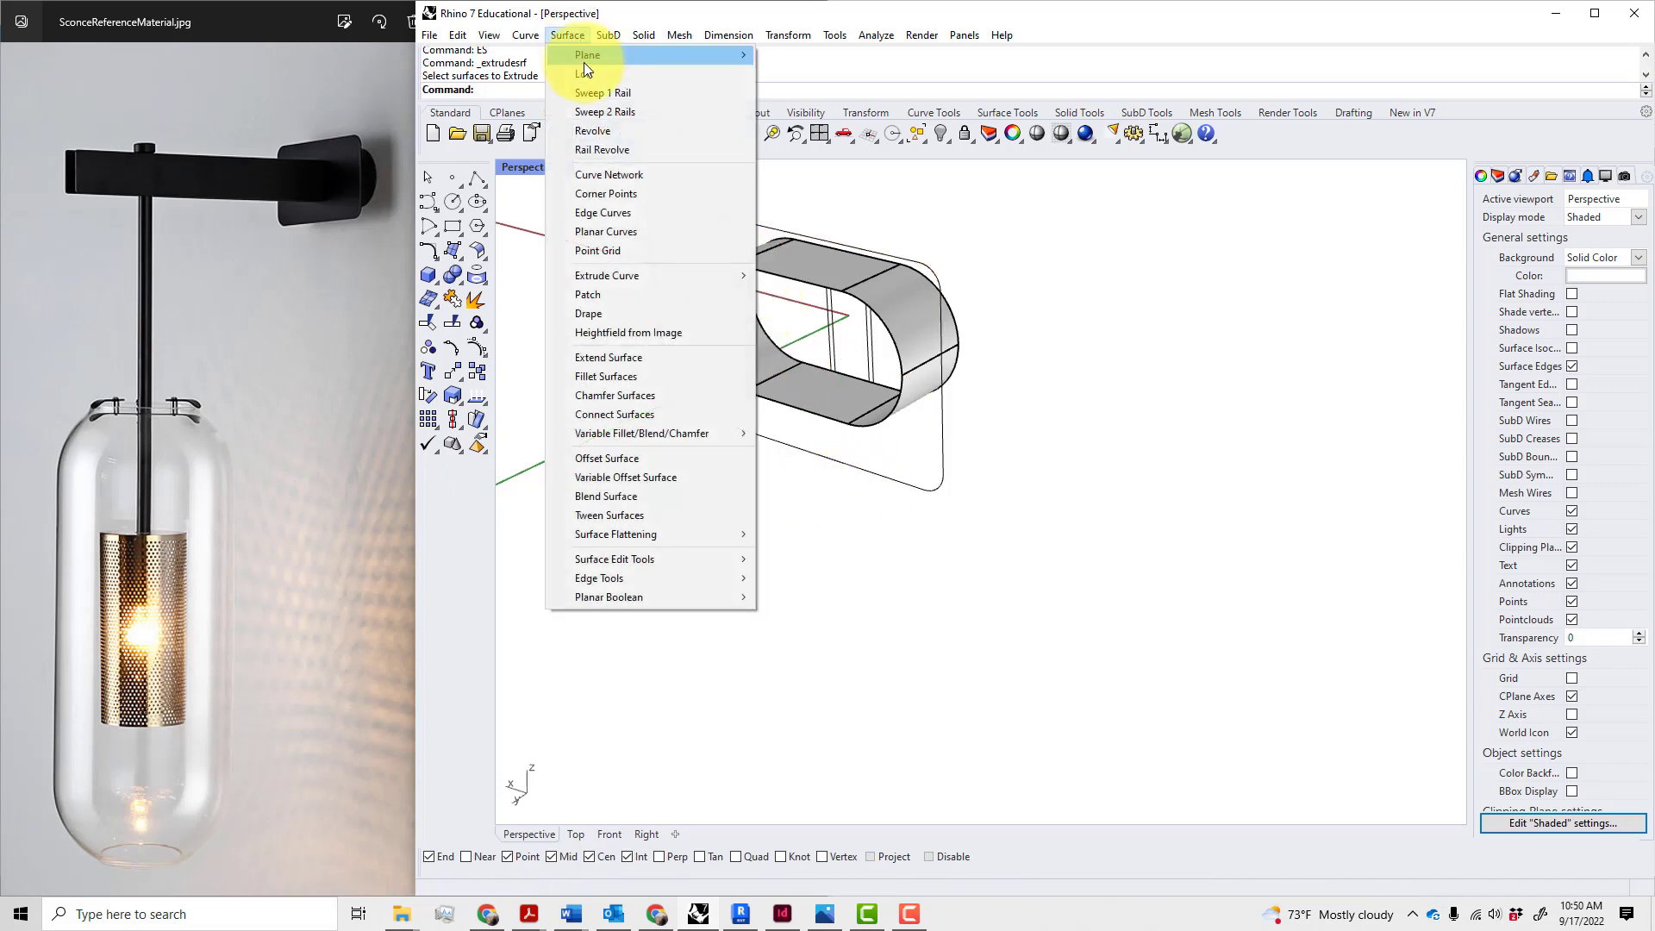
mouse_move(603, 41)
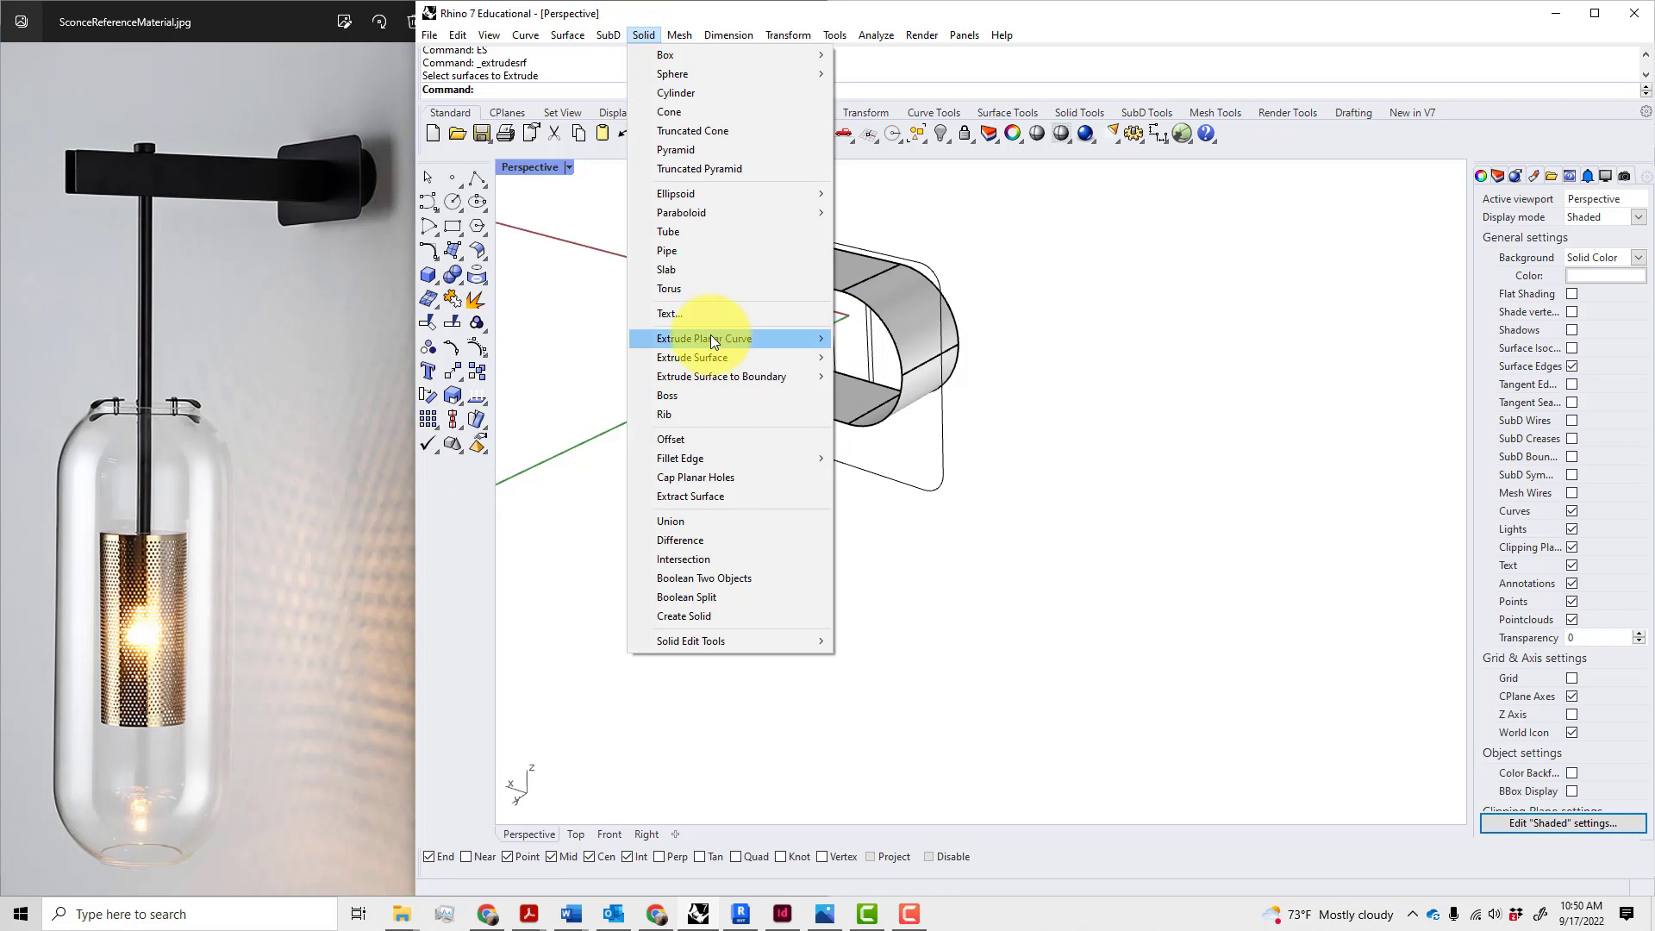
mouse_move(710, 338)
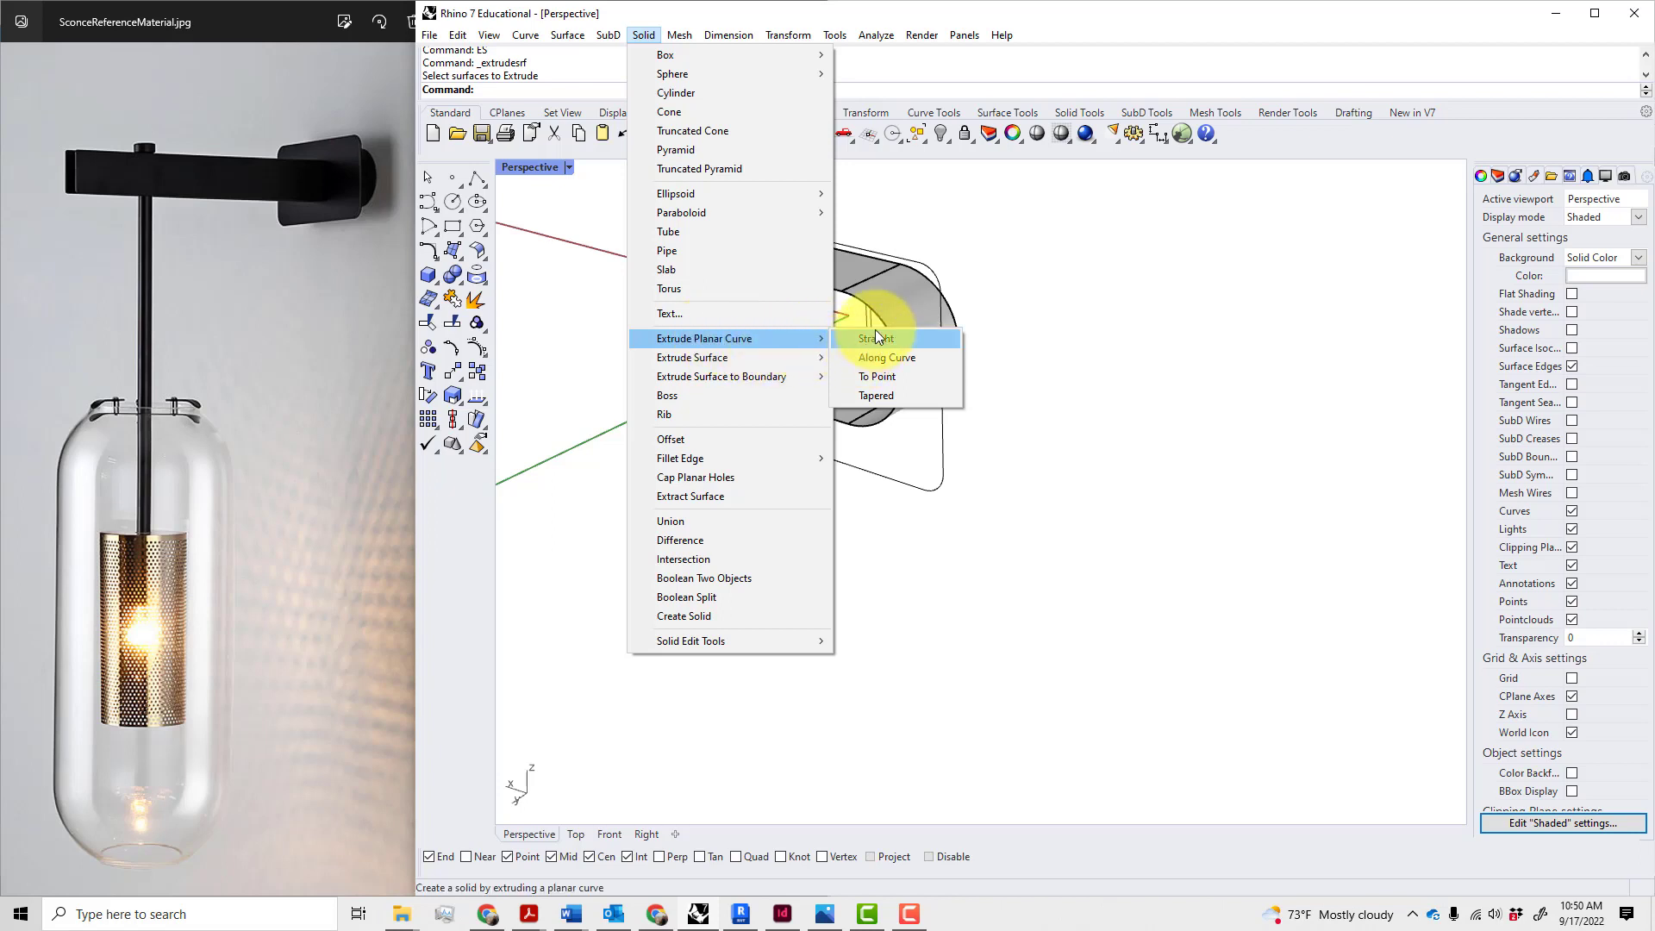
left_click(970, 341)
left_click(956, 349)
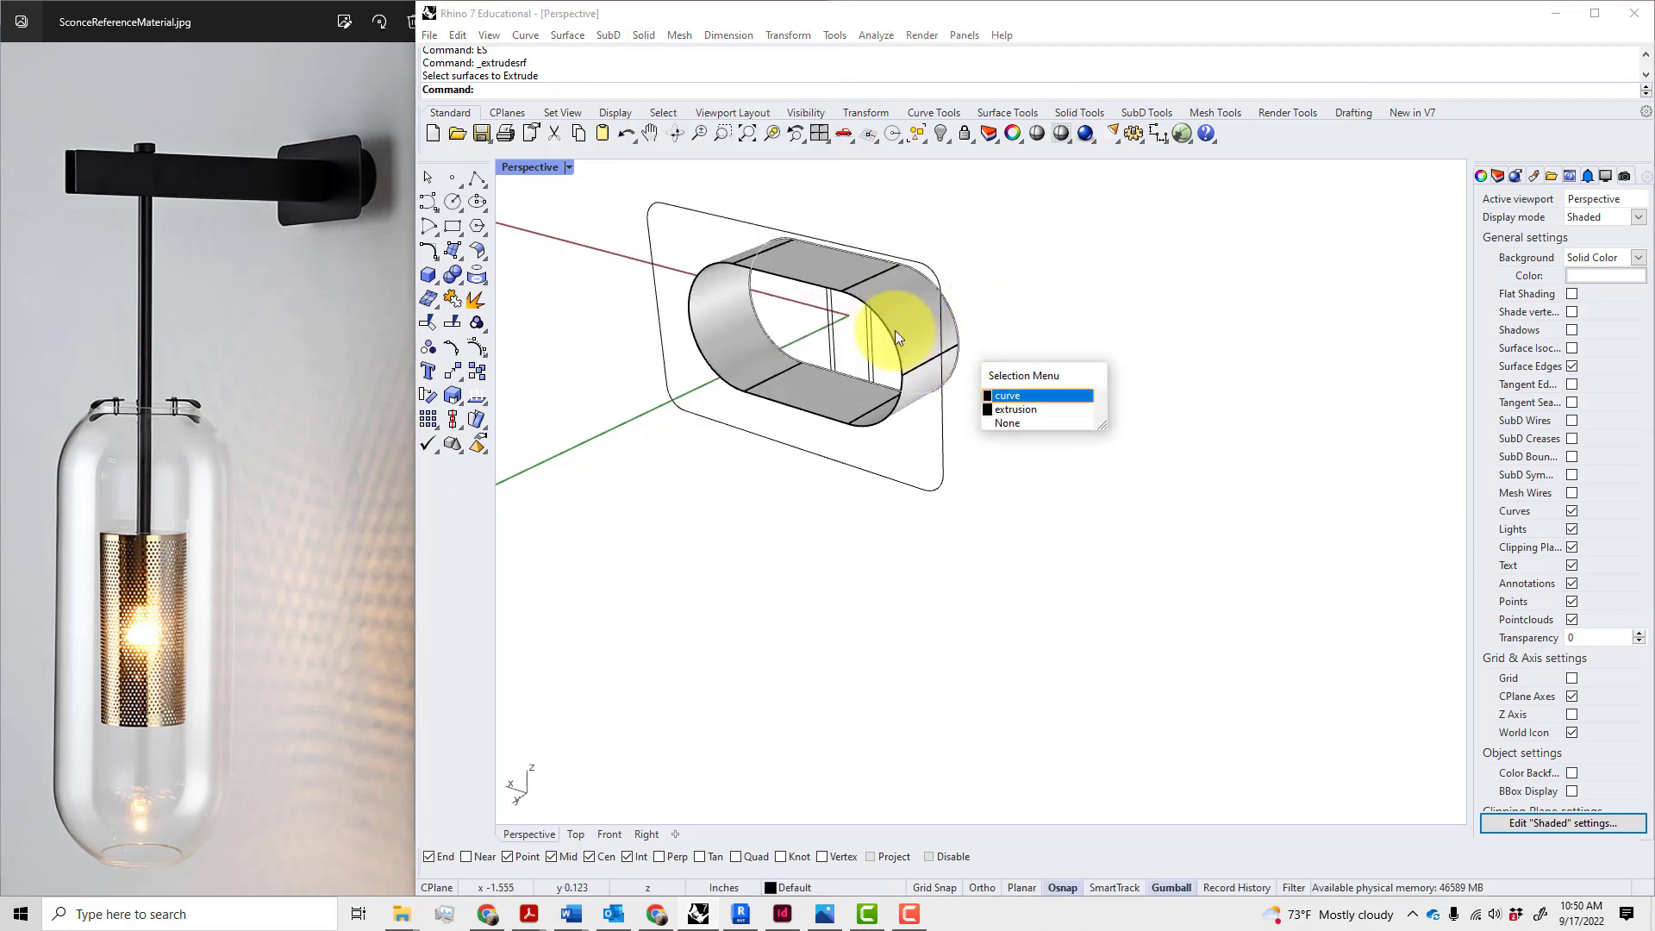
left_click(894, 322)
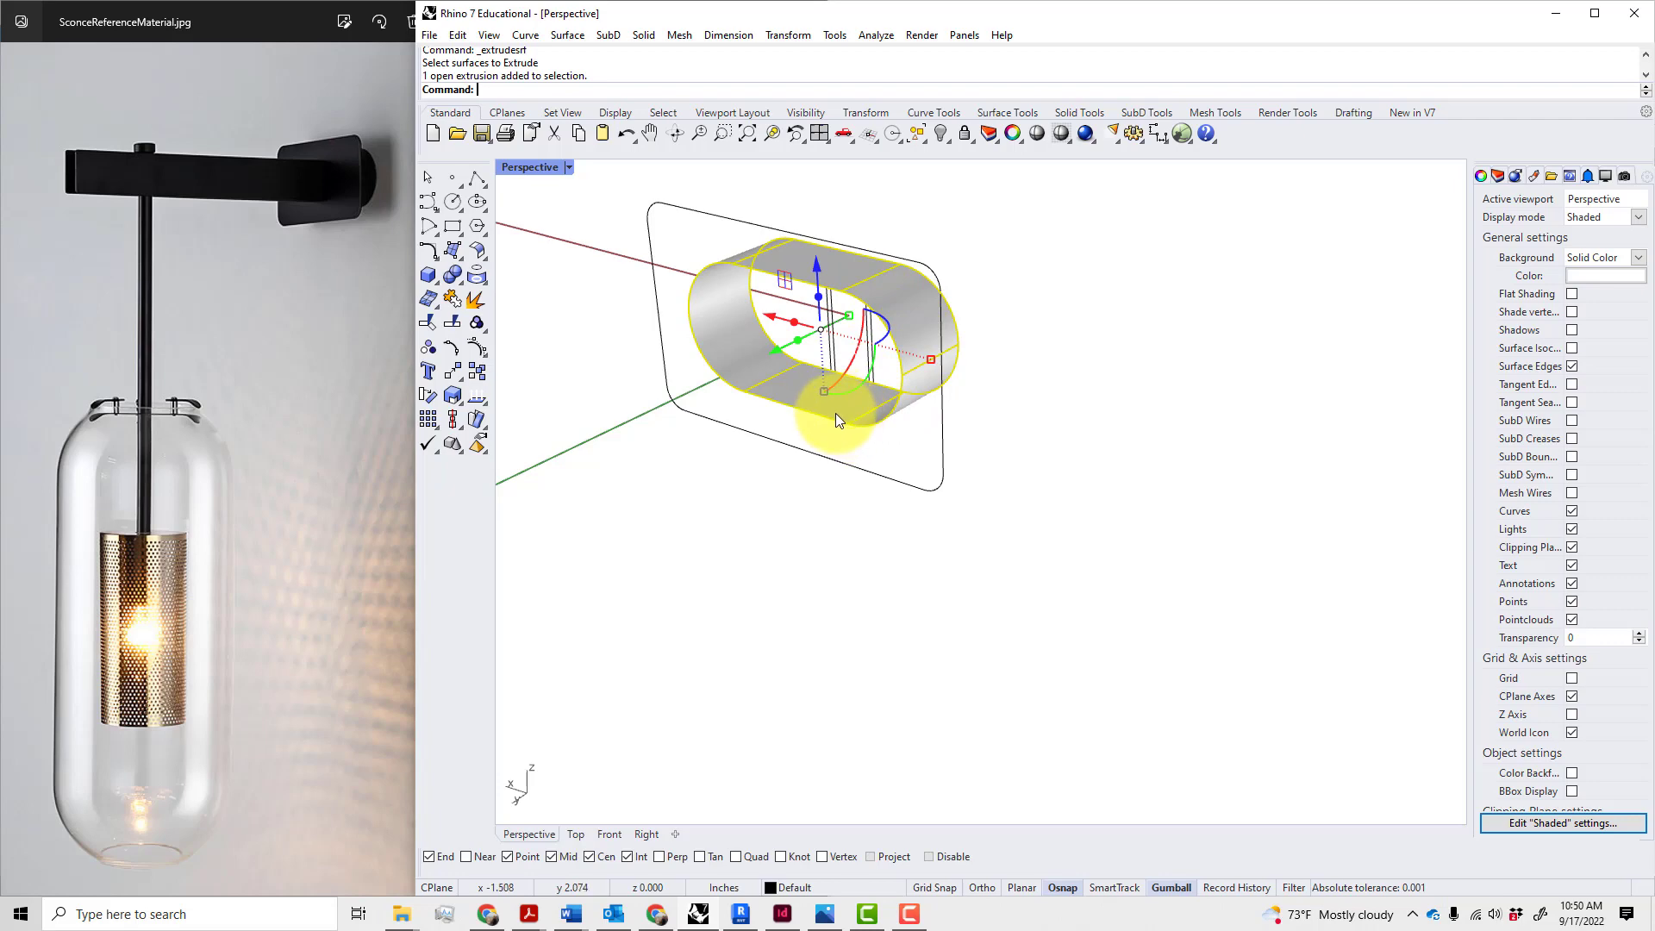
key("Escape")
- Examine the slot extrusion's thin walls and open ends from several angles and distances
scroll(890, 402, "up", 5)
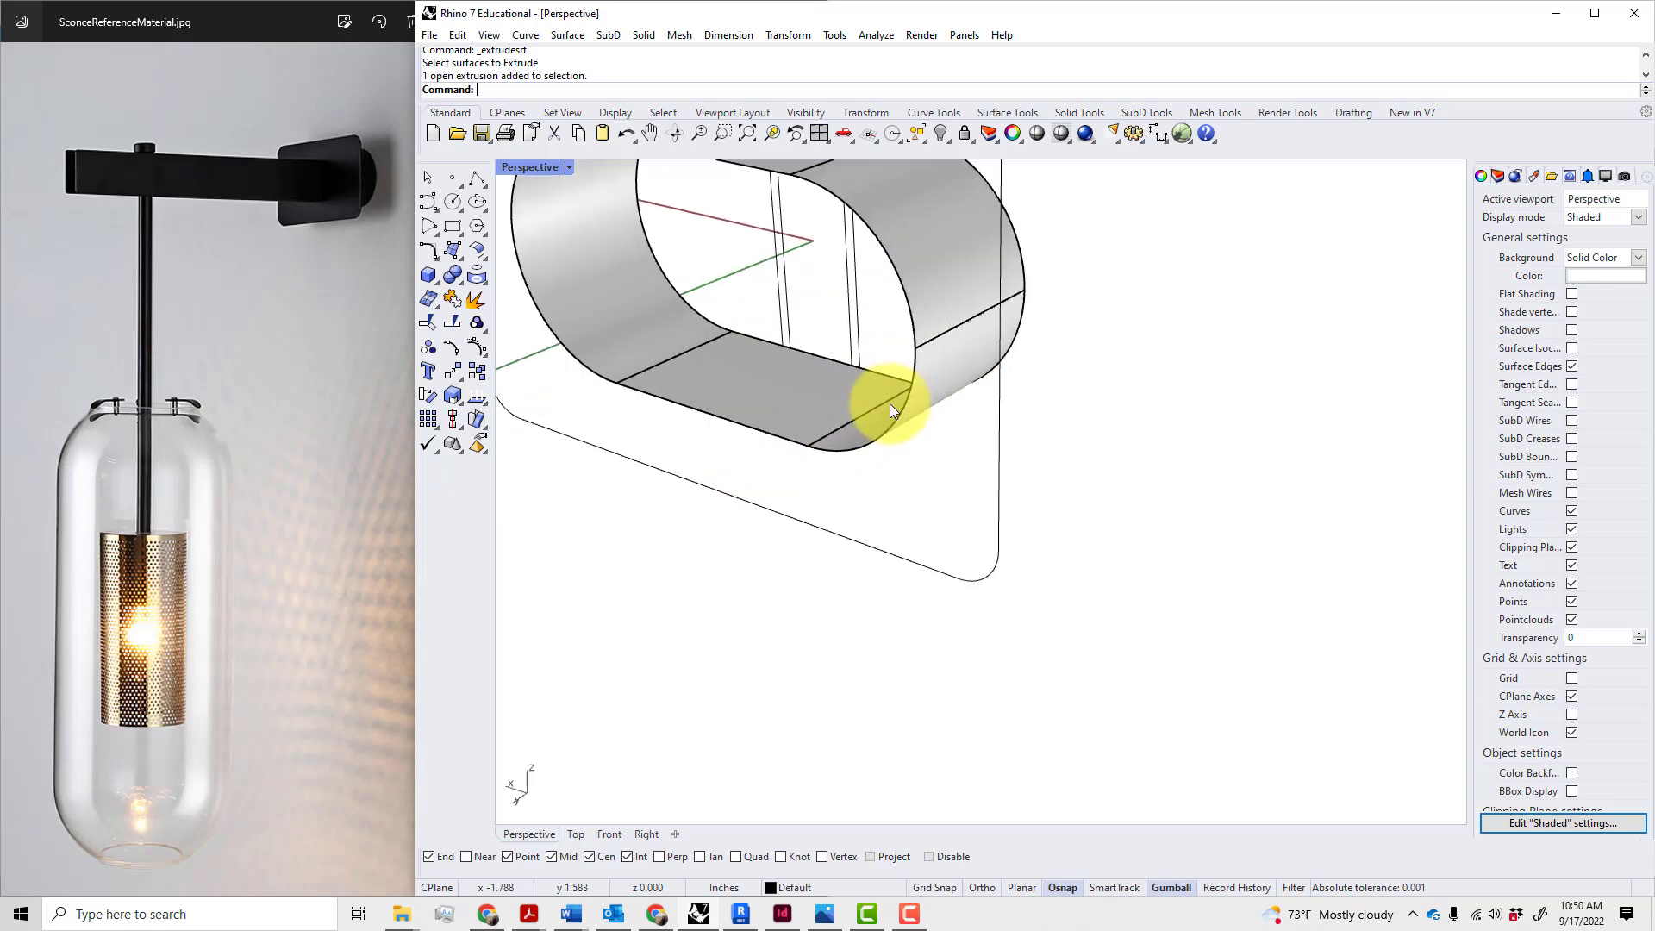
mouse_move(890, 402)
right_mouse_down()
mouse_move(923, 432)
mouse_move(1041, 339)
mouse_move(1083, 388)
mouse_move(857, 399)
mouse_move(876, 402)
right_mouse_up()
scroll(903, 246, "down", 3)
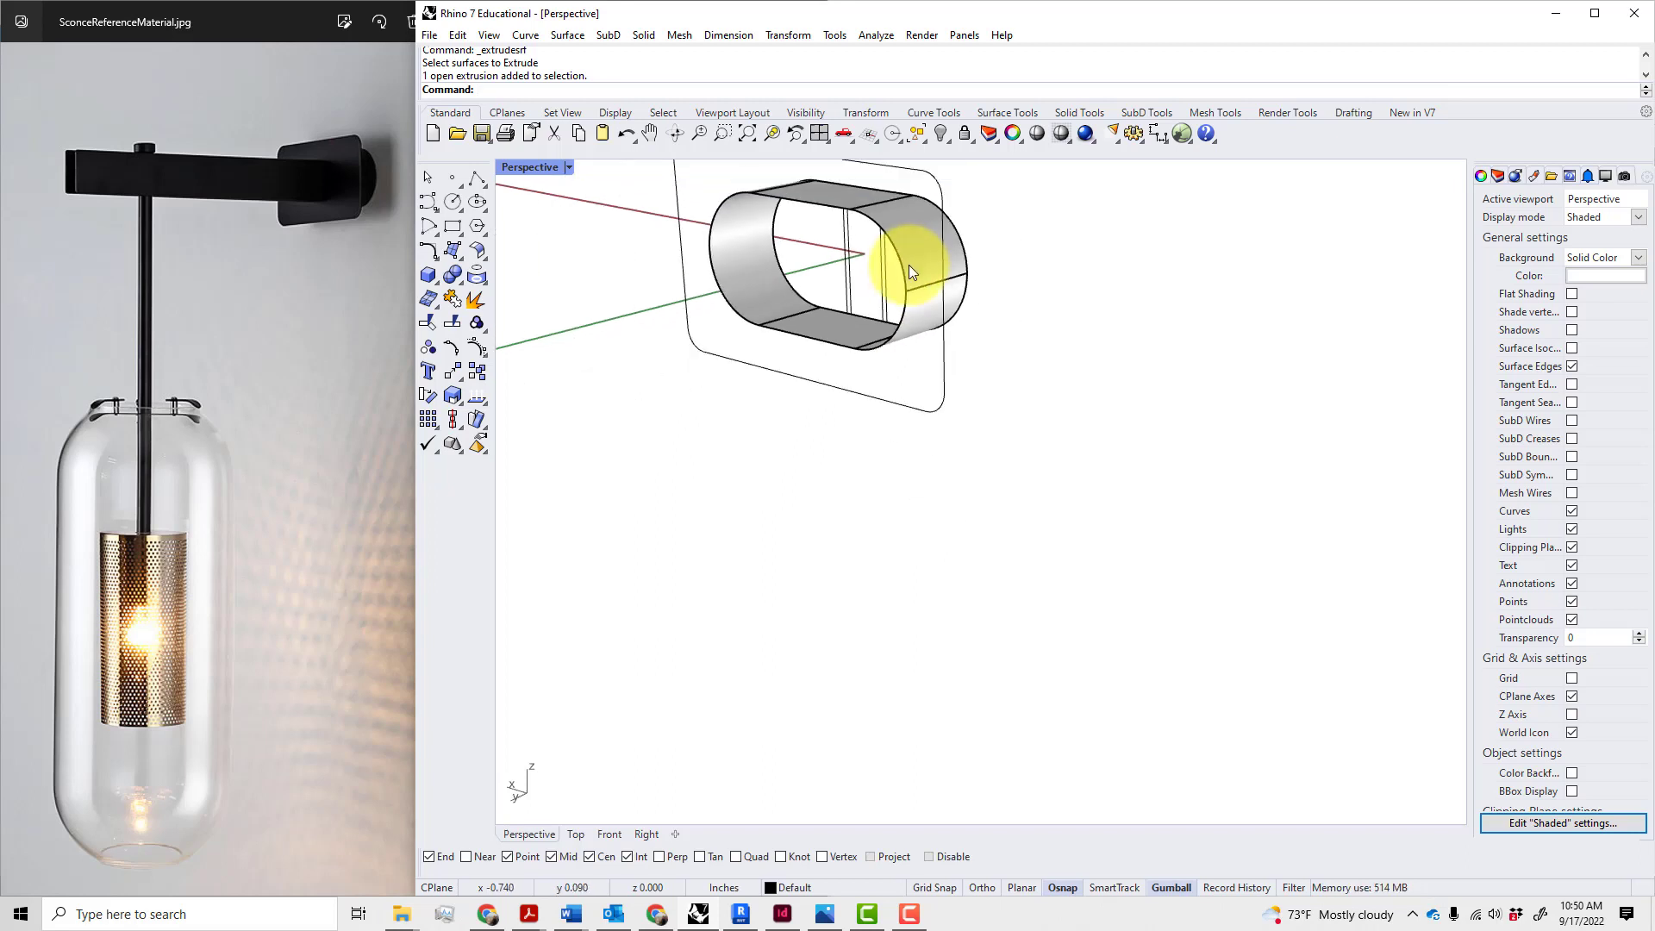
mouse_move(902, 259)
right_mouse_down()
mouse_move(887, 312)
mouse_move(904, 255)
right_mouse_up()
left_click(904, 254)
scroll(903, 255, "up", 4)
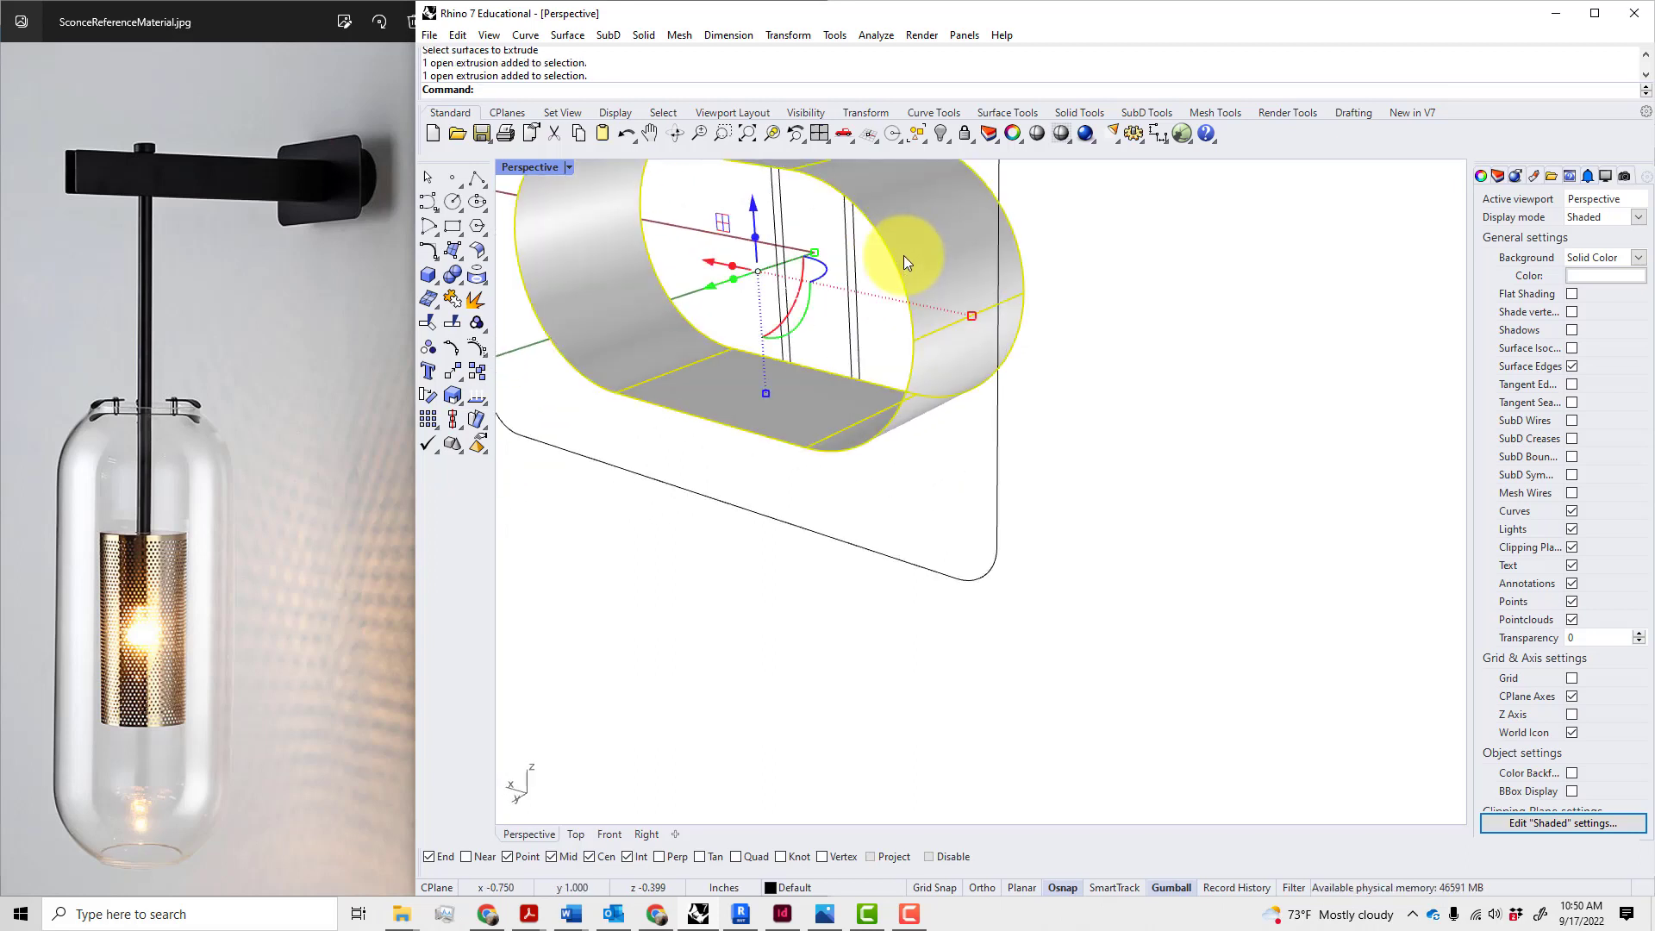
scroll(903, 255, "down", 3)
key("Escape")
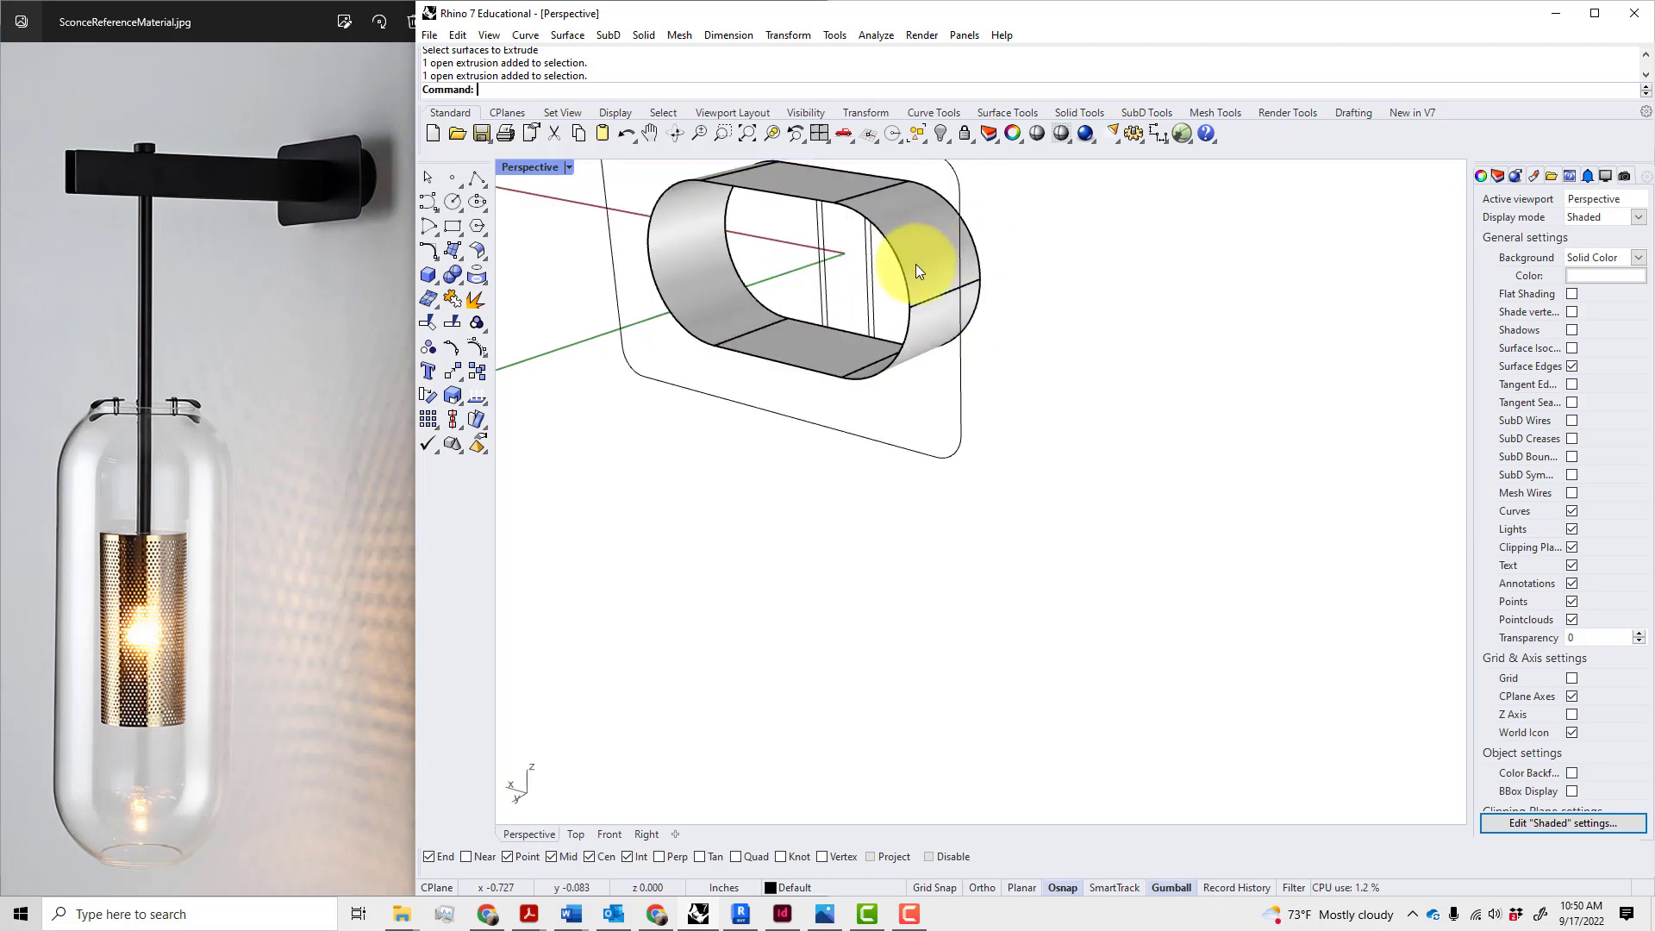
scroll(916, 265, "down", 2)
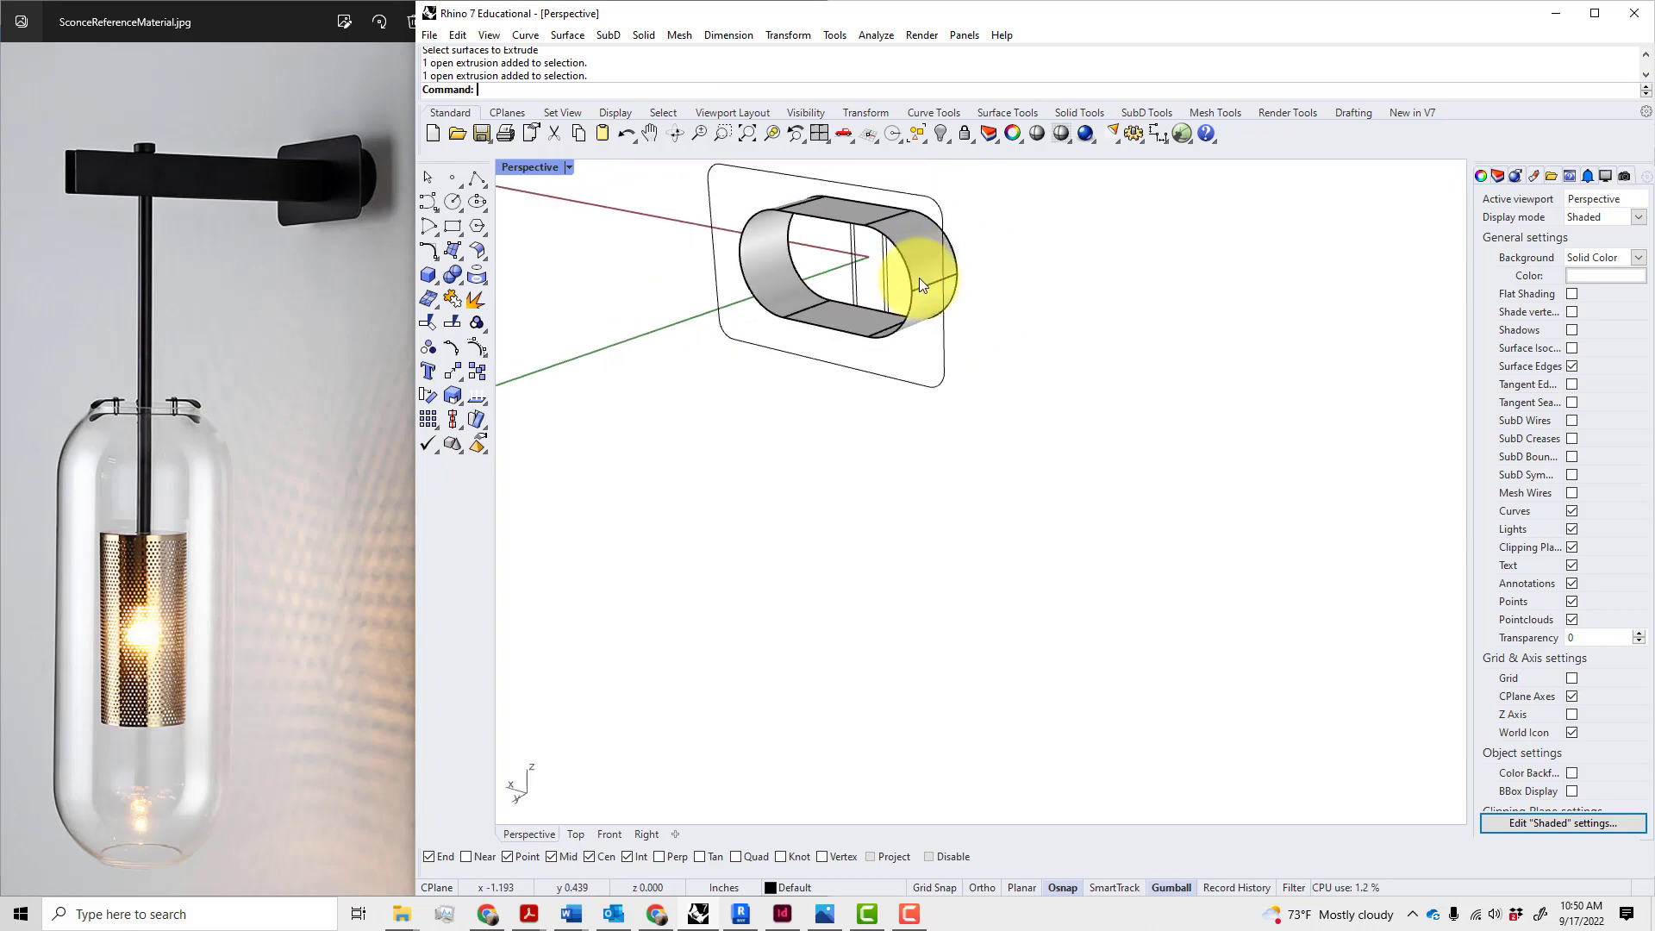
scroll(871, 401, "up", 3)
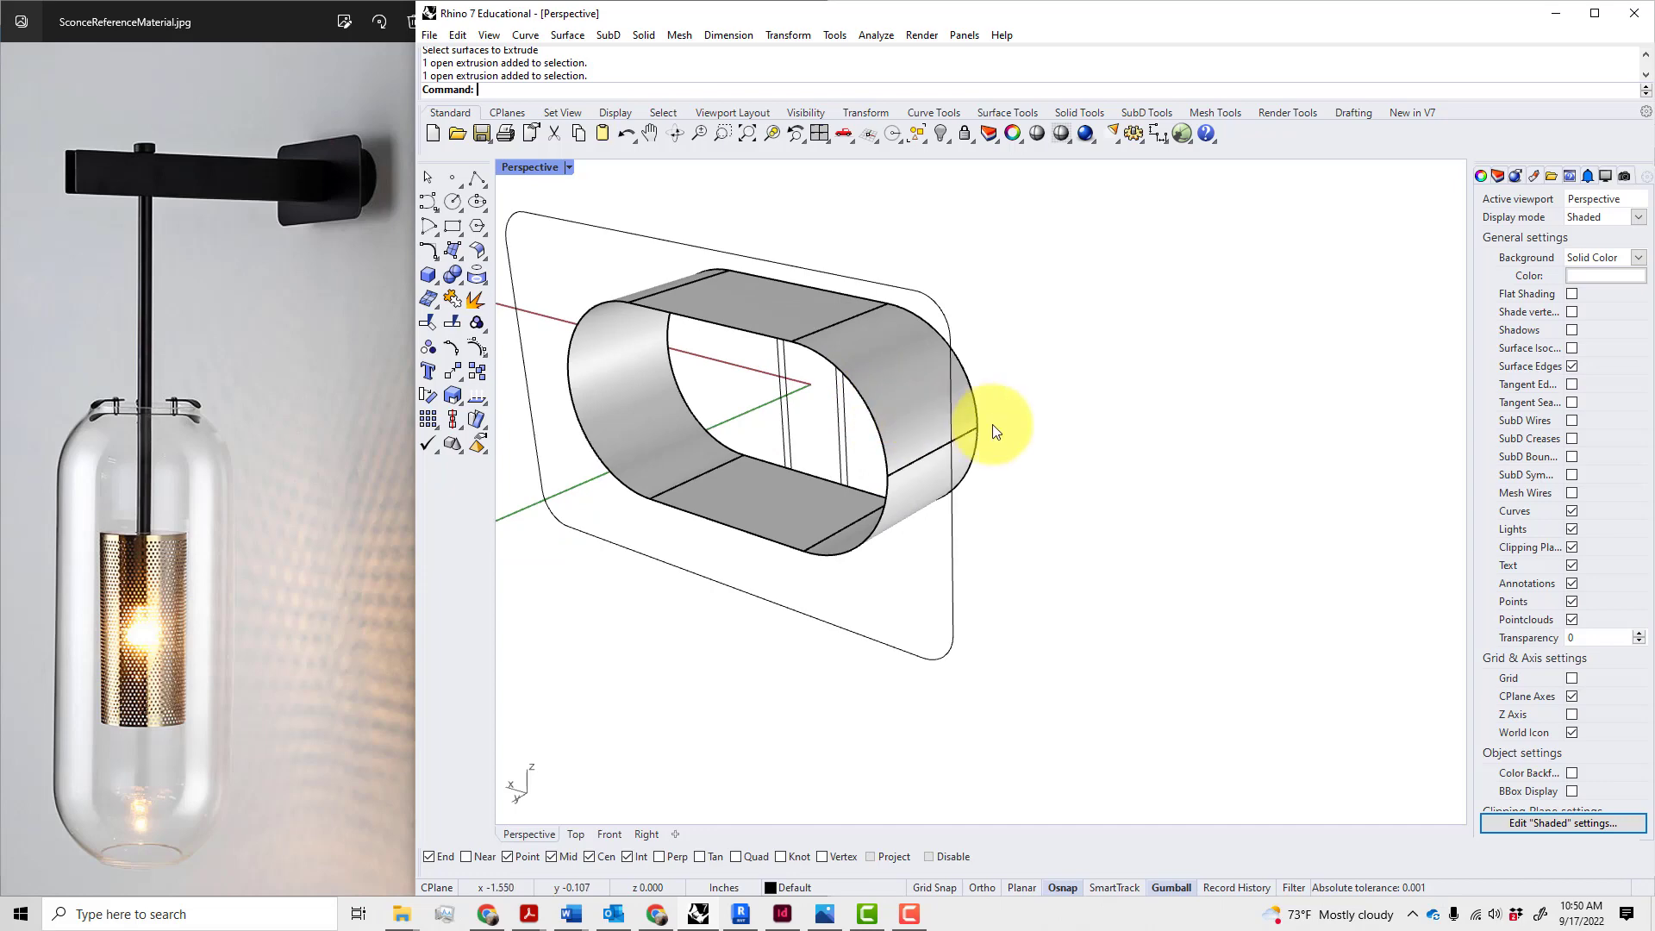
right_click_drag(996, 431, 1024, 376)
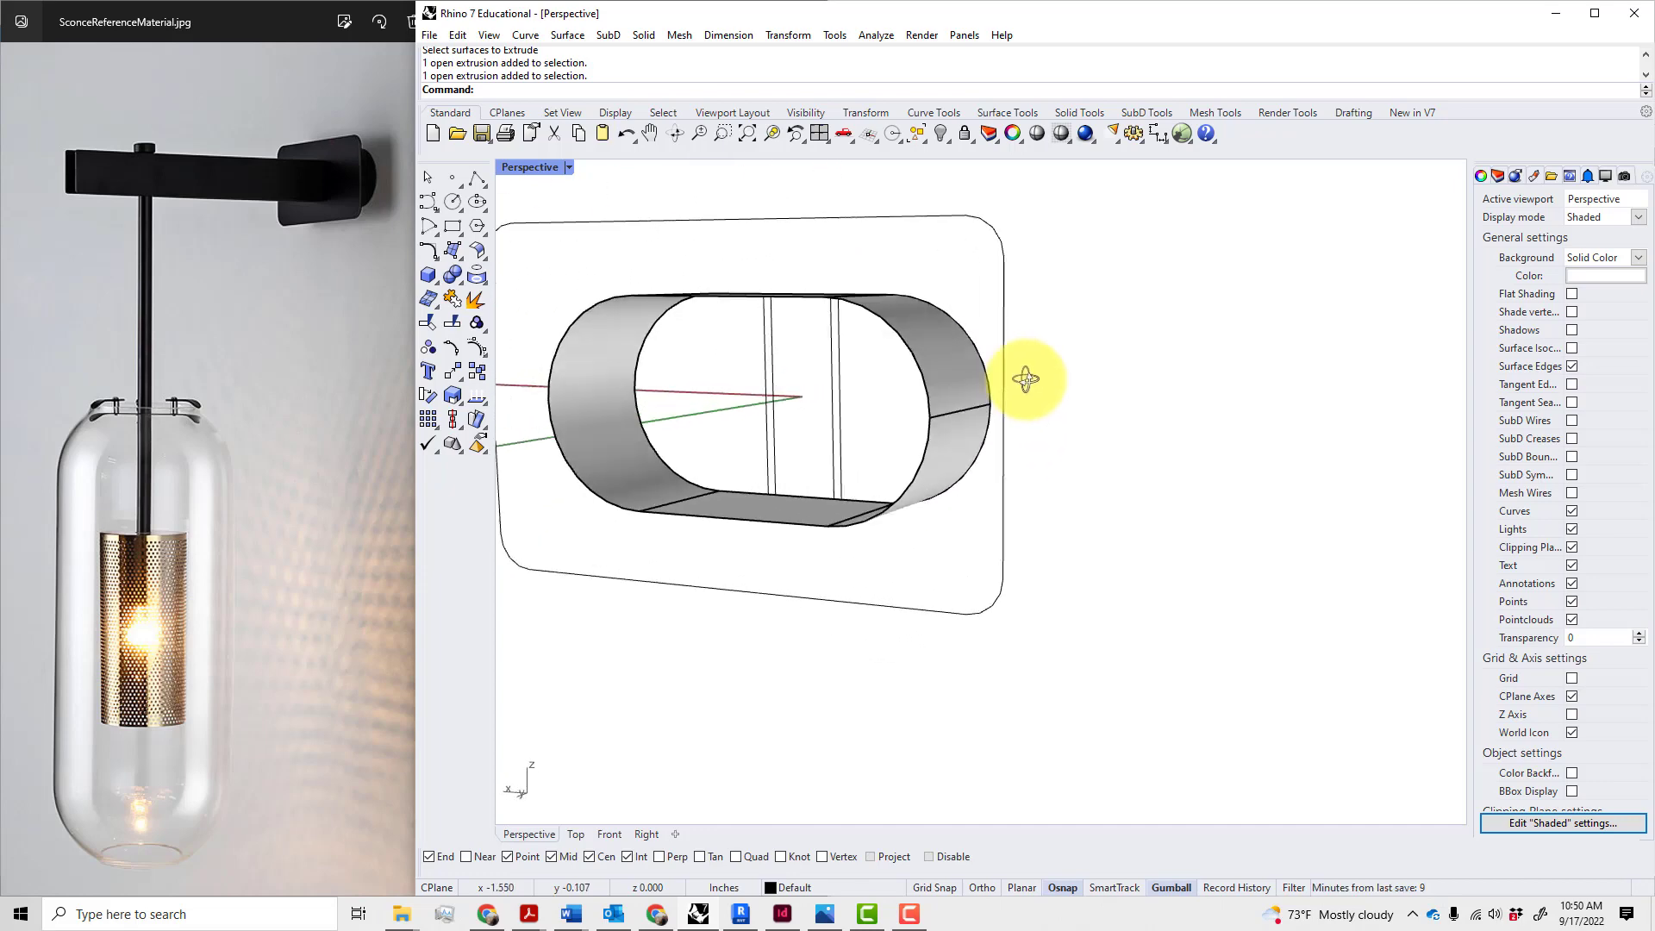
left_click(938, 346)
right_click_drag(1035, 444, 1046, 483)
key("Escape")
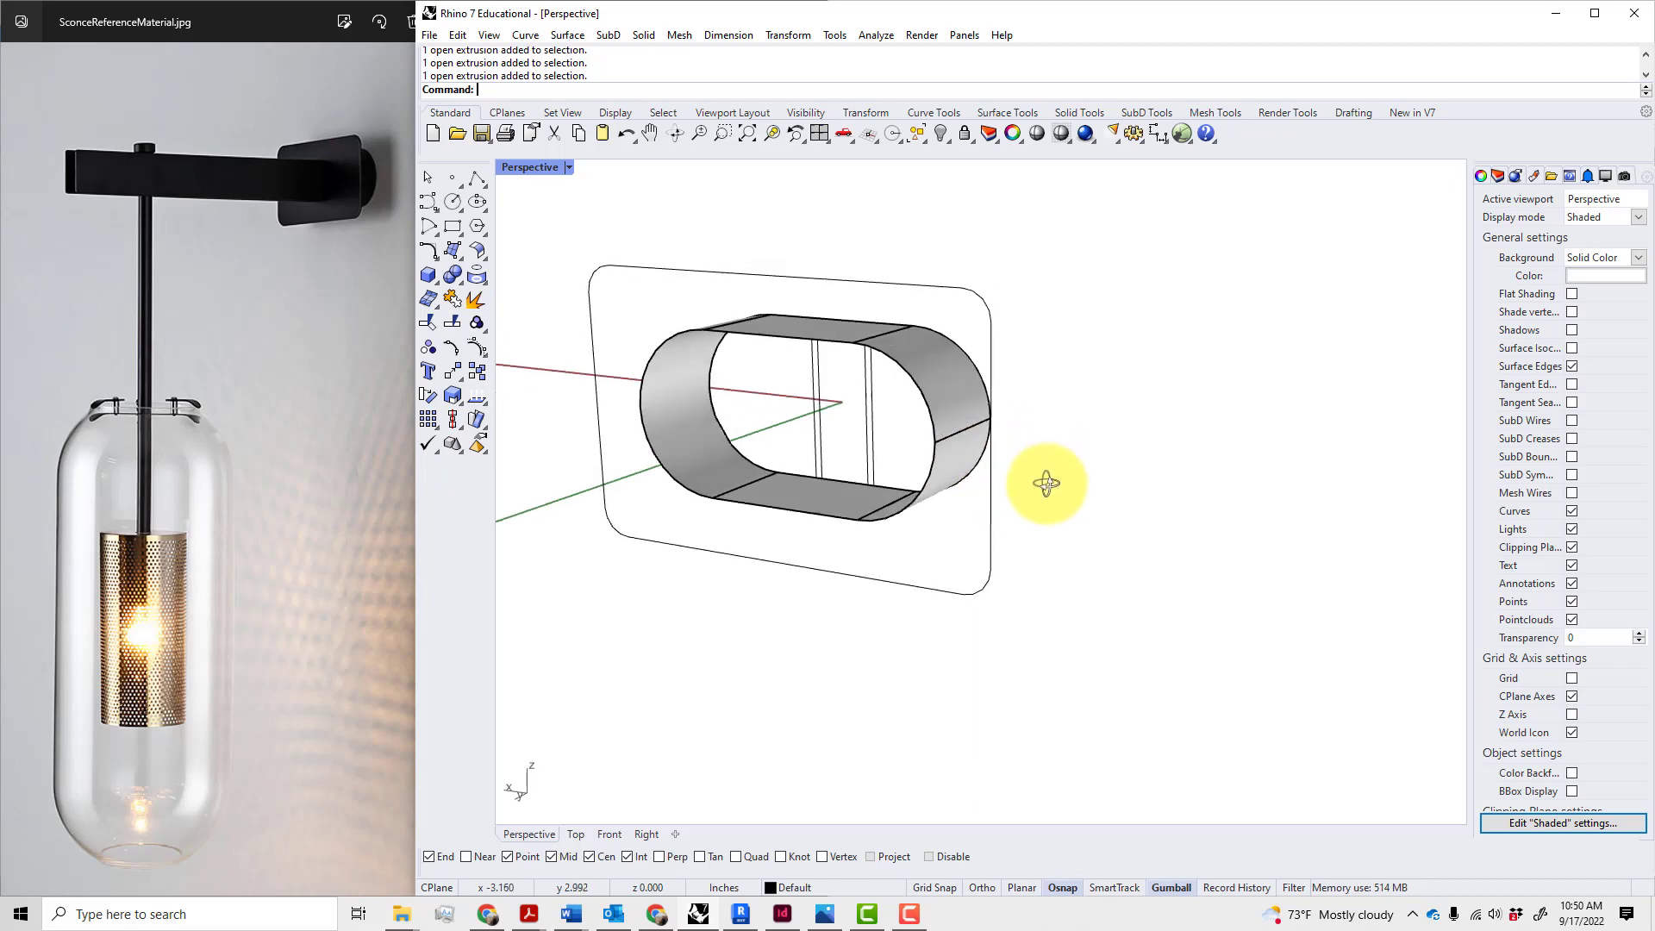
- Thicken the slot extrusion into a solid with OffsetSrf, flipping all directions inward and using a distance of 0.0625 inch
left_click(974, 455)
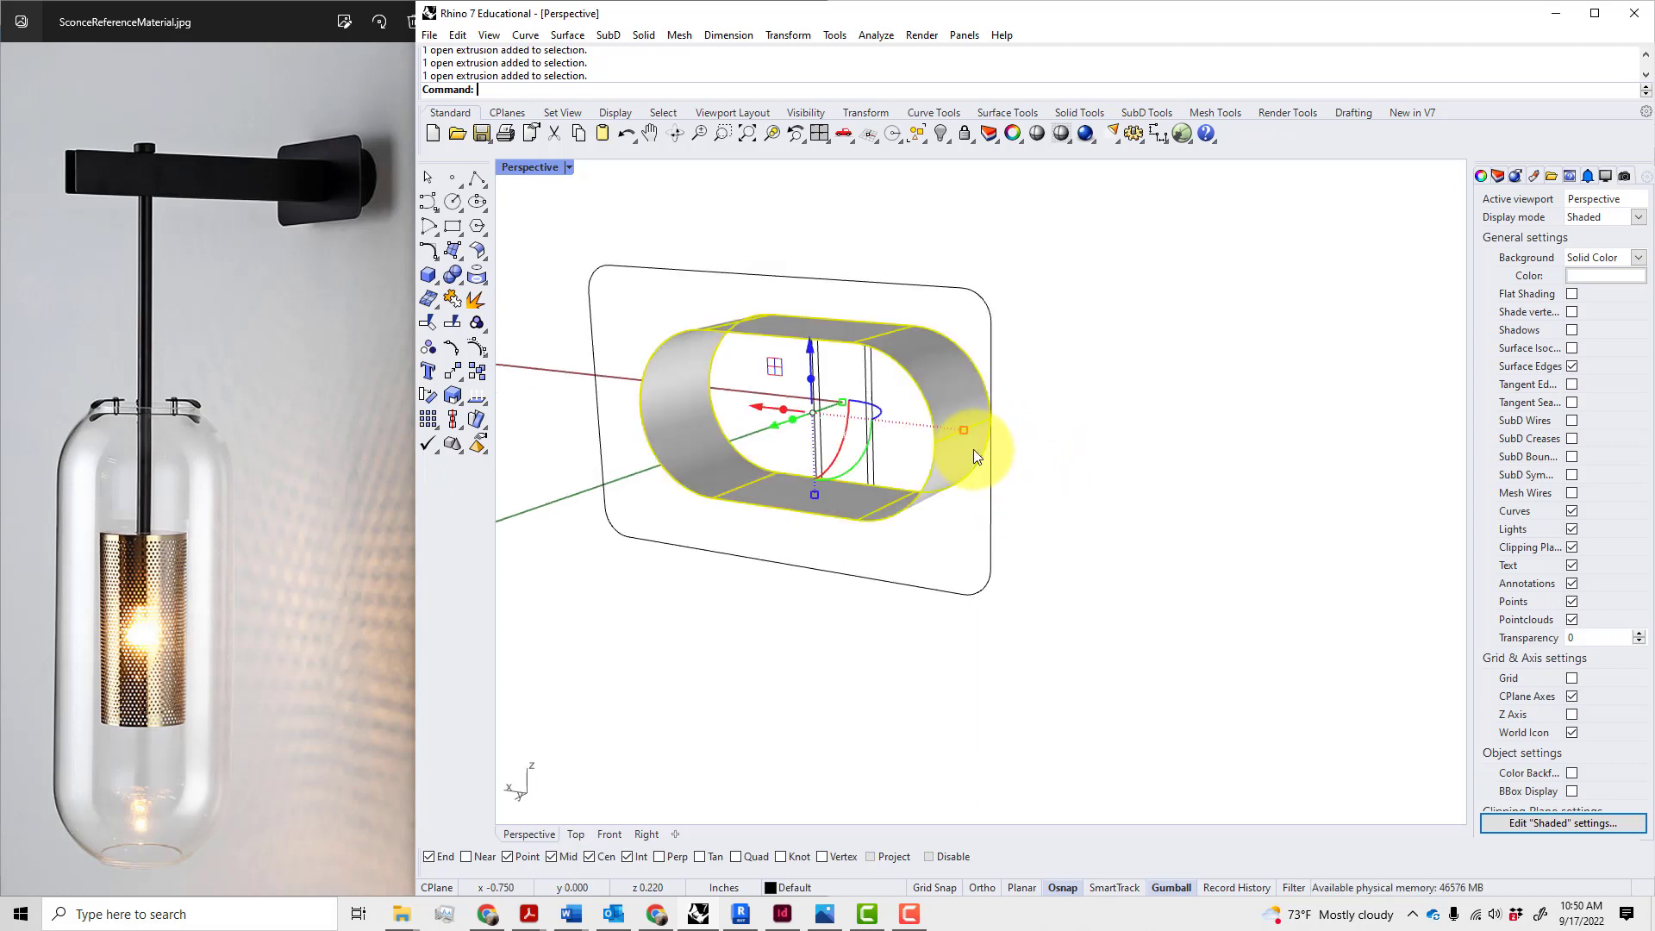
type("Offset")
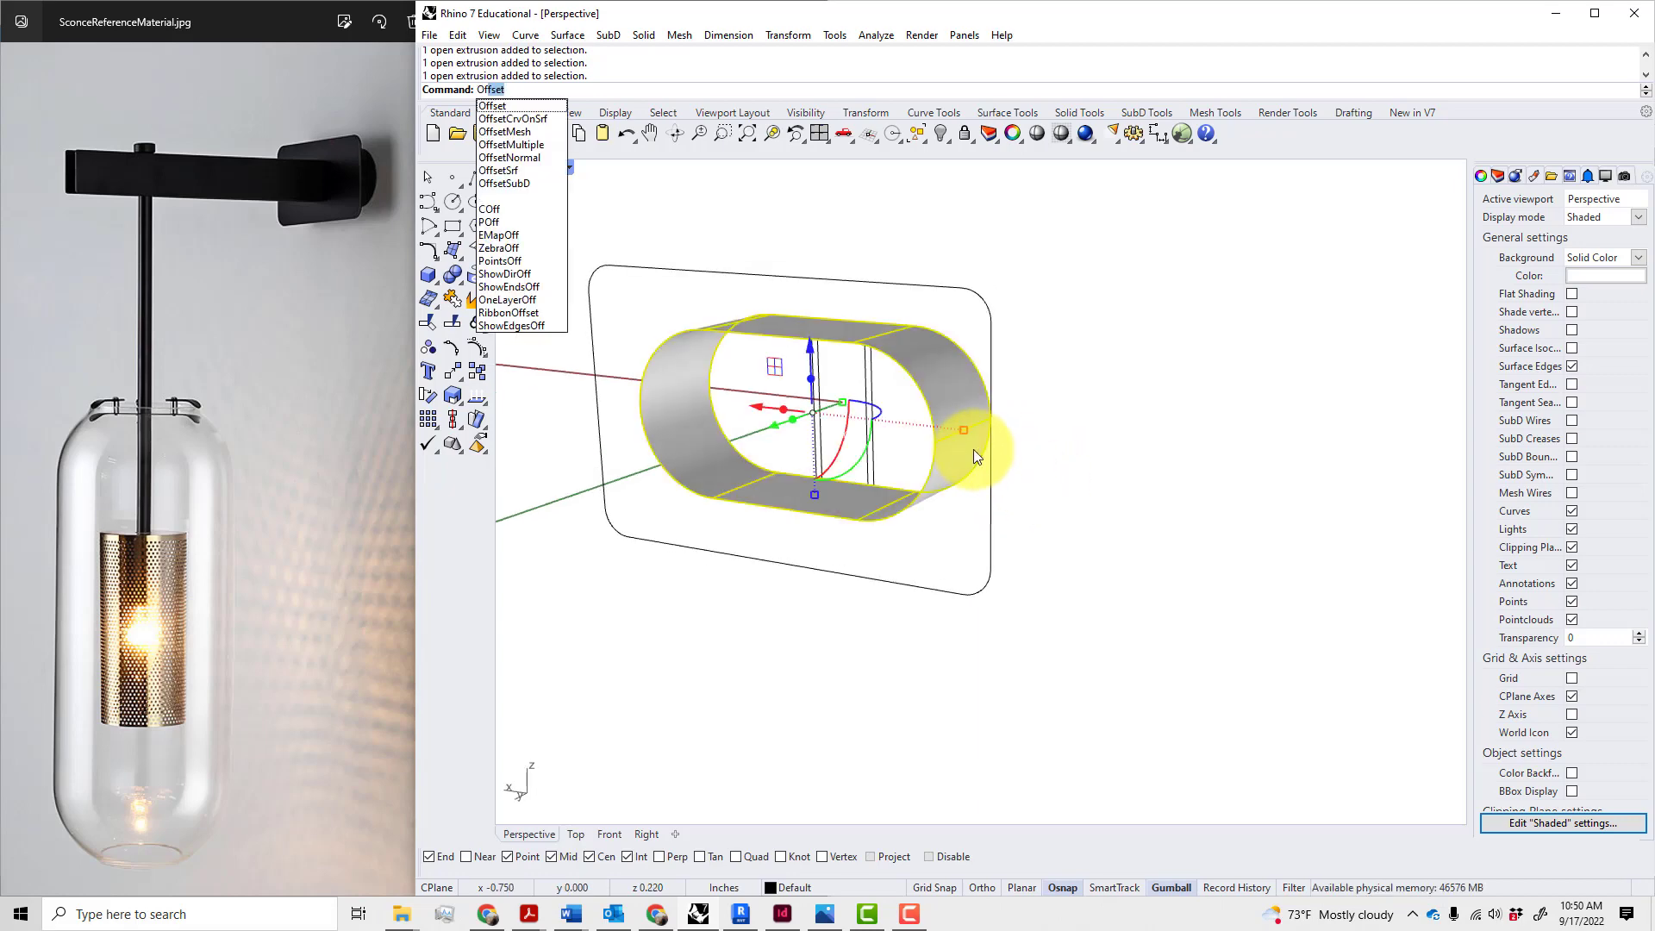
left_click(509, 170)
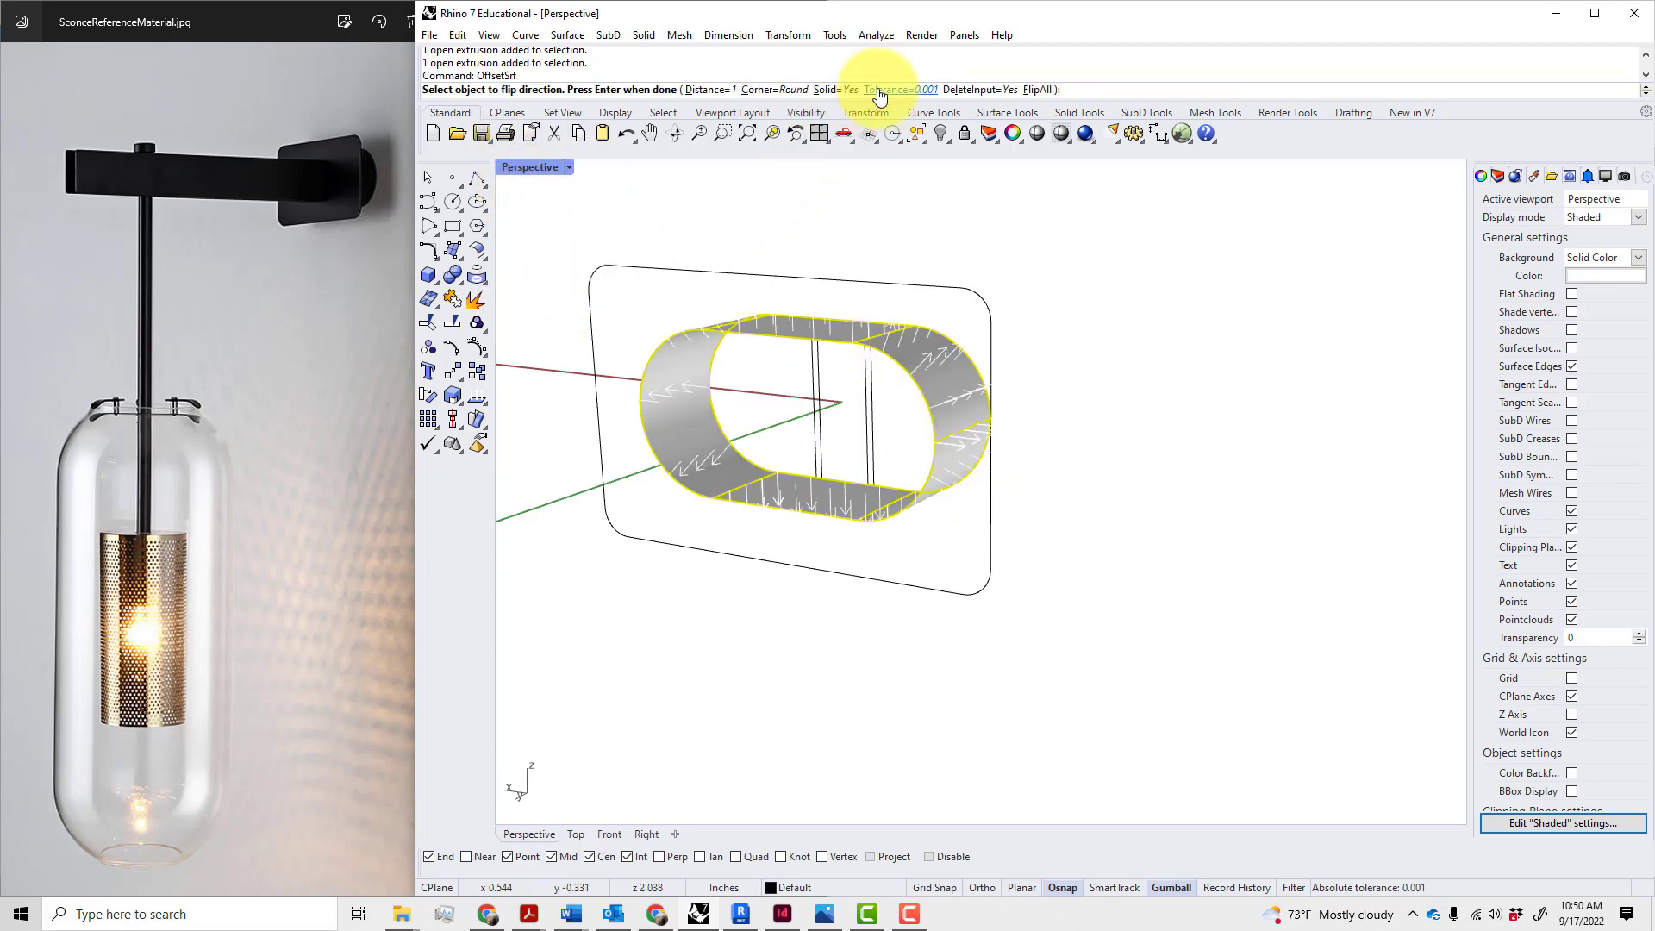
left_click(1039, 90)
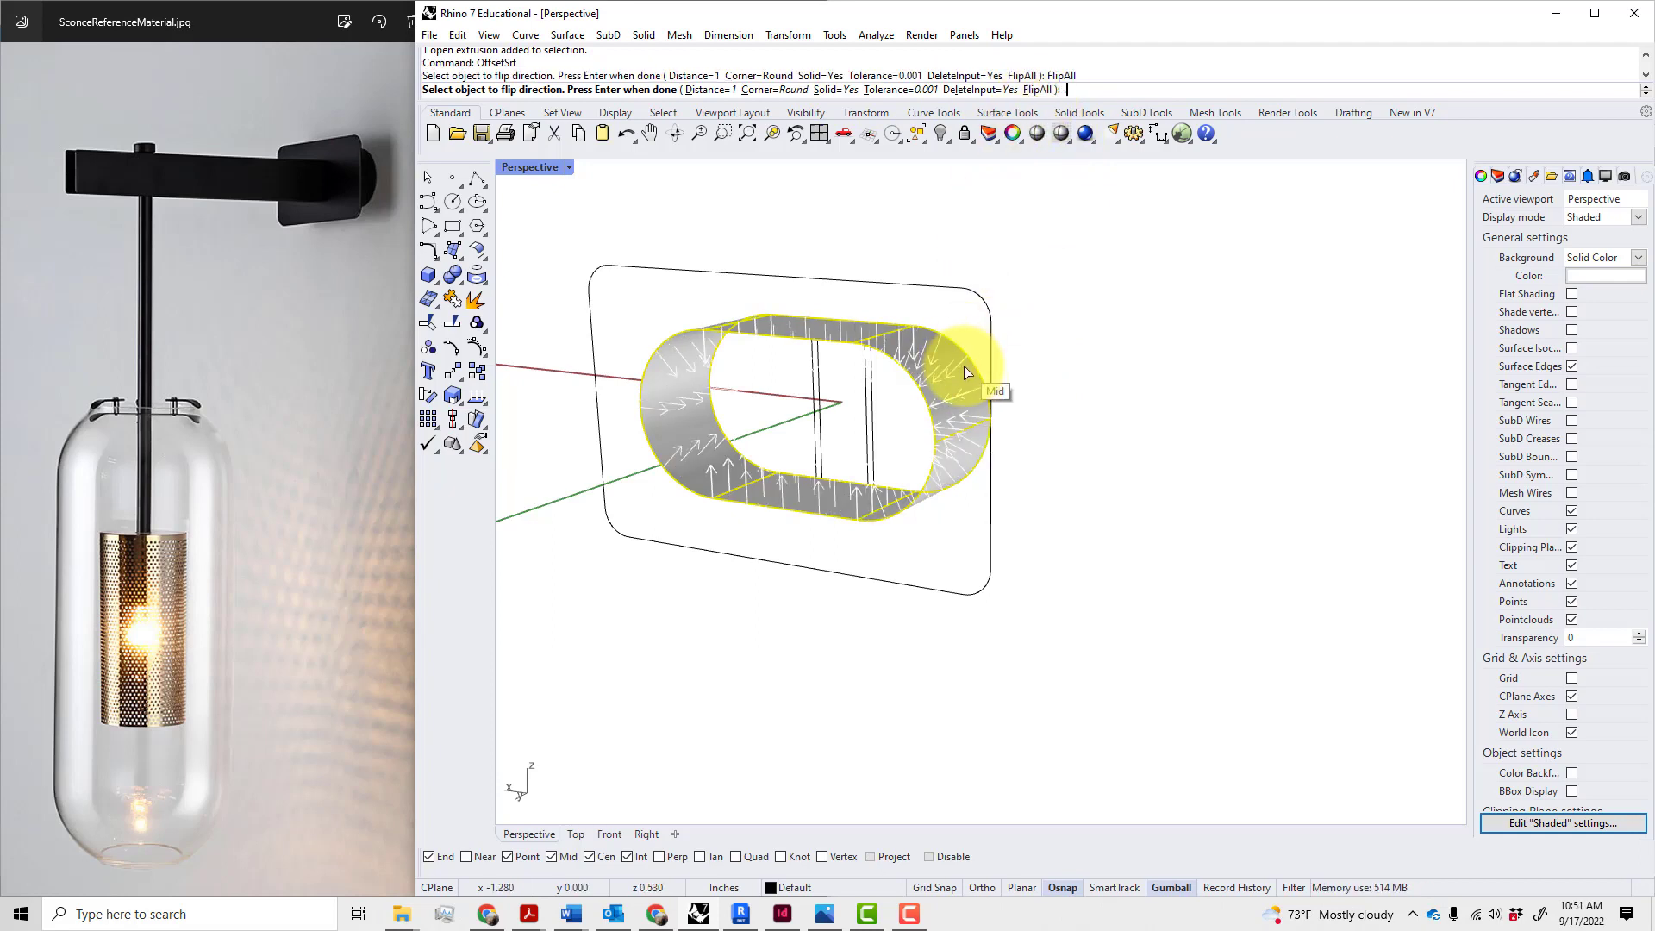
type(".026=5")
key("BackSpace")
key("BackSpace")
key("BackSpace")
type("625")
key("Return")
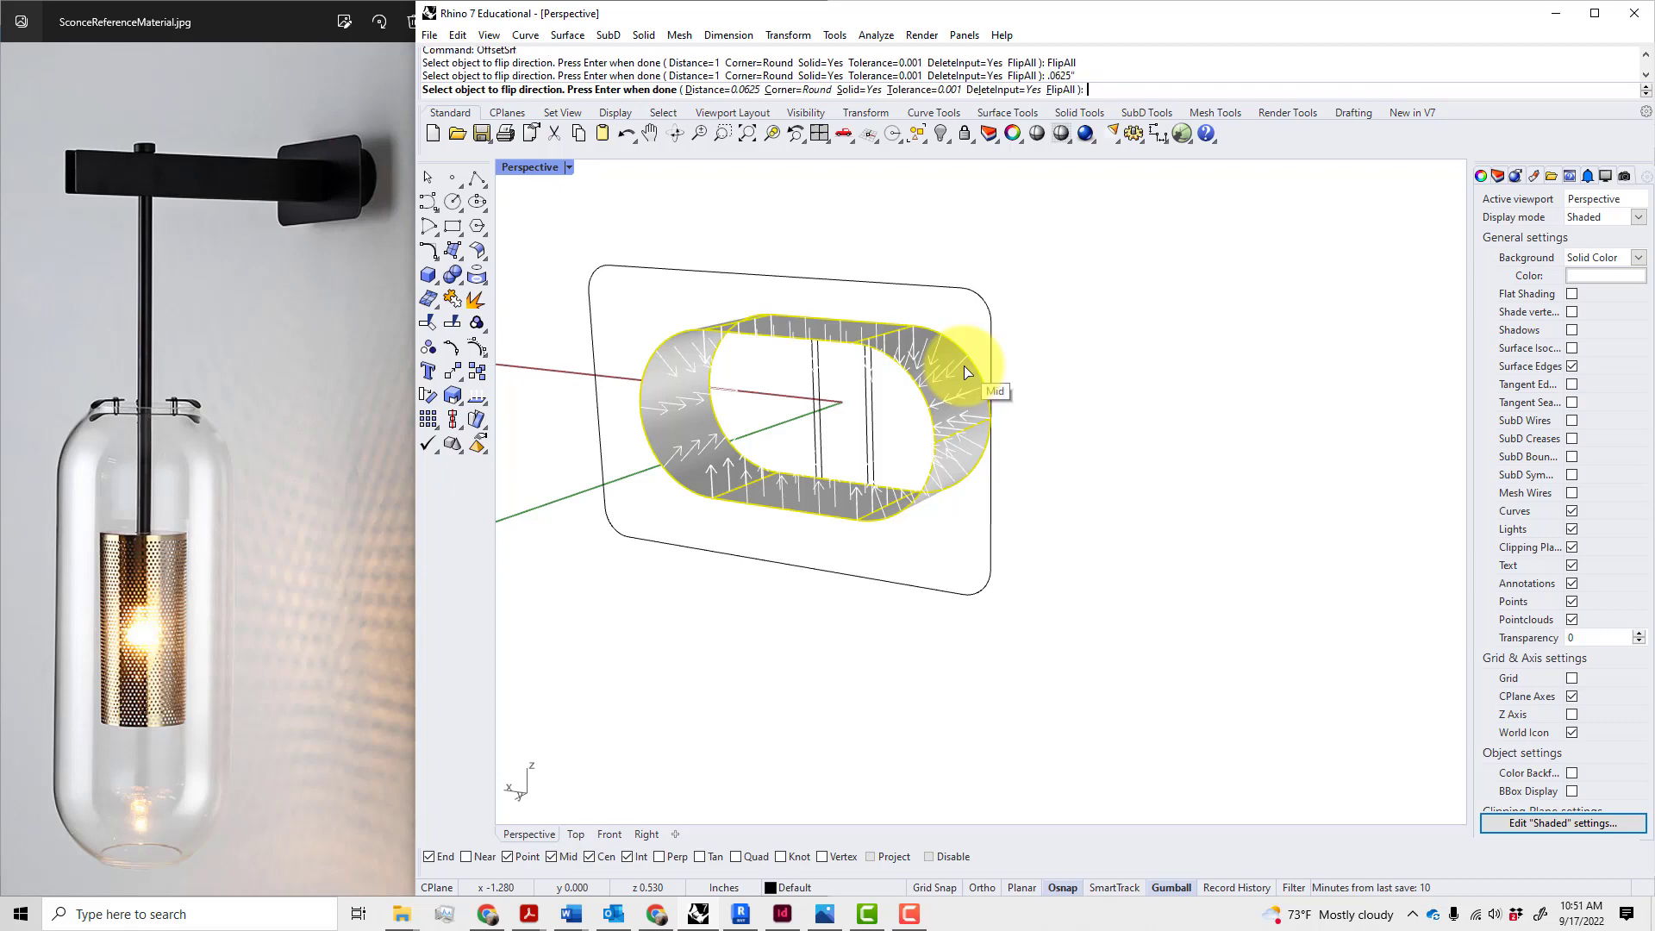
key("Return")
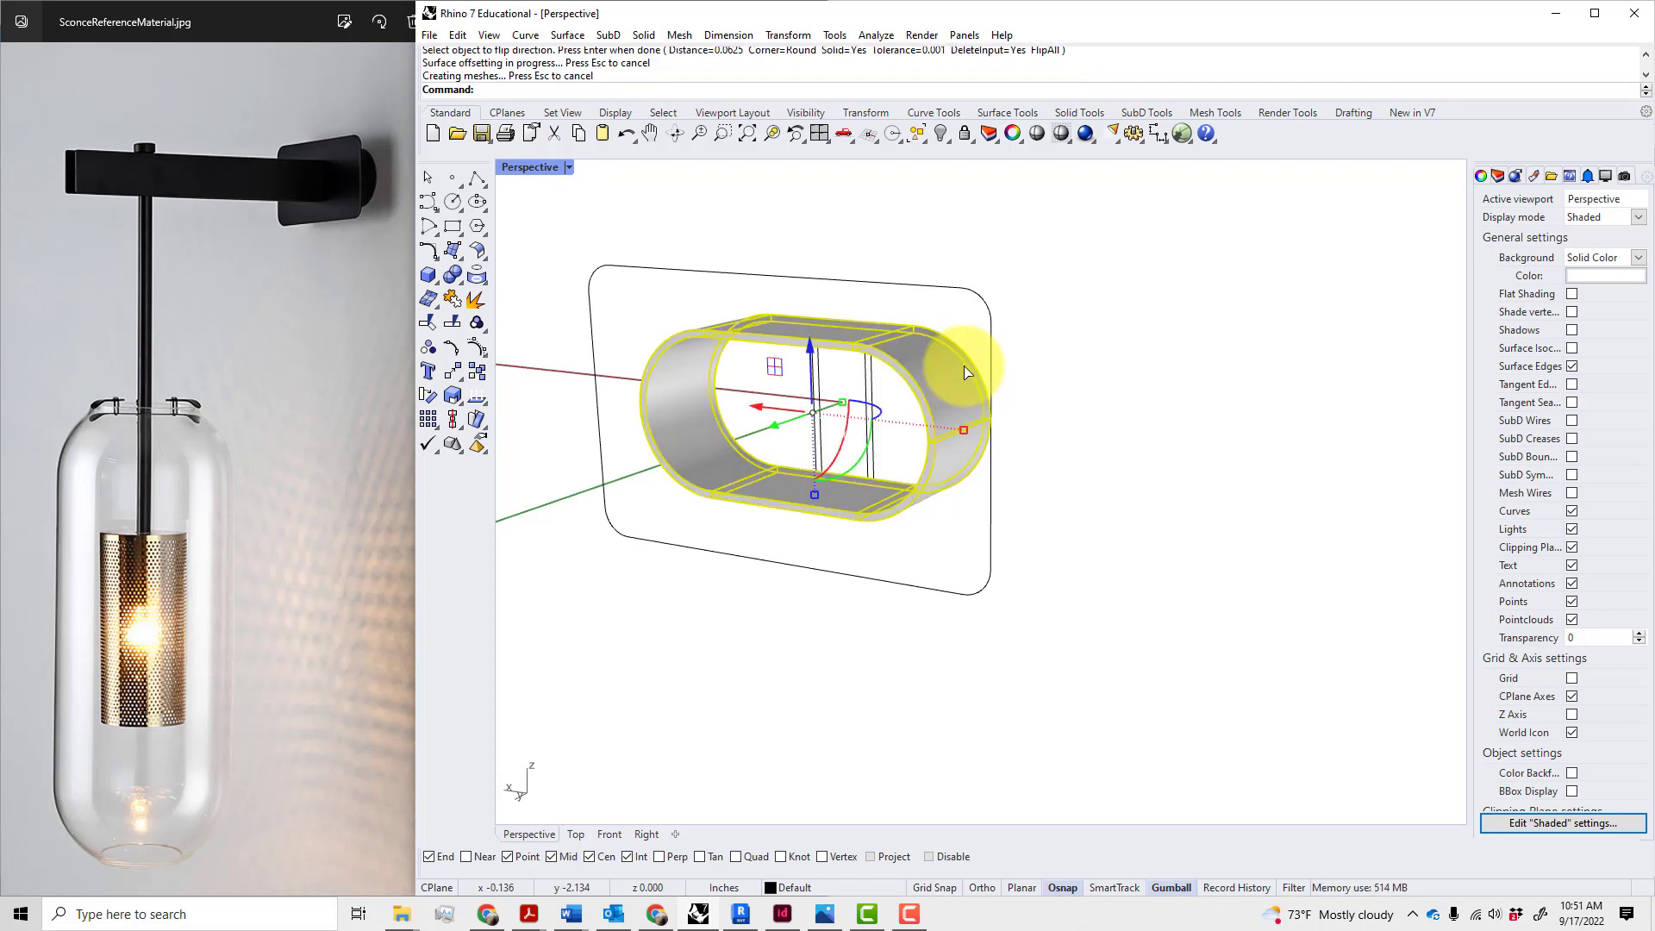
- Extrude the rounded wall-plate outline straight as a solid with a thickness of 0.0625 inch
left_click(1034, 447)
left_click(960, 416)
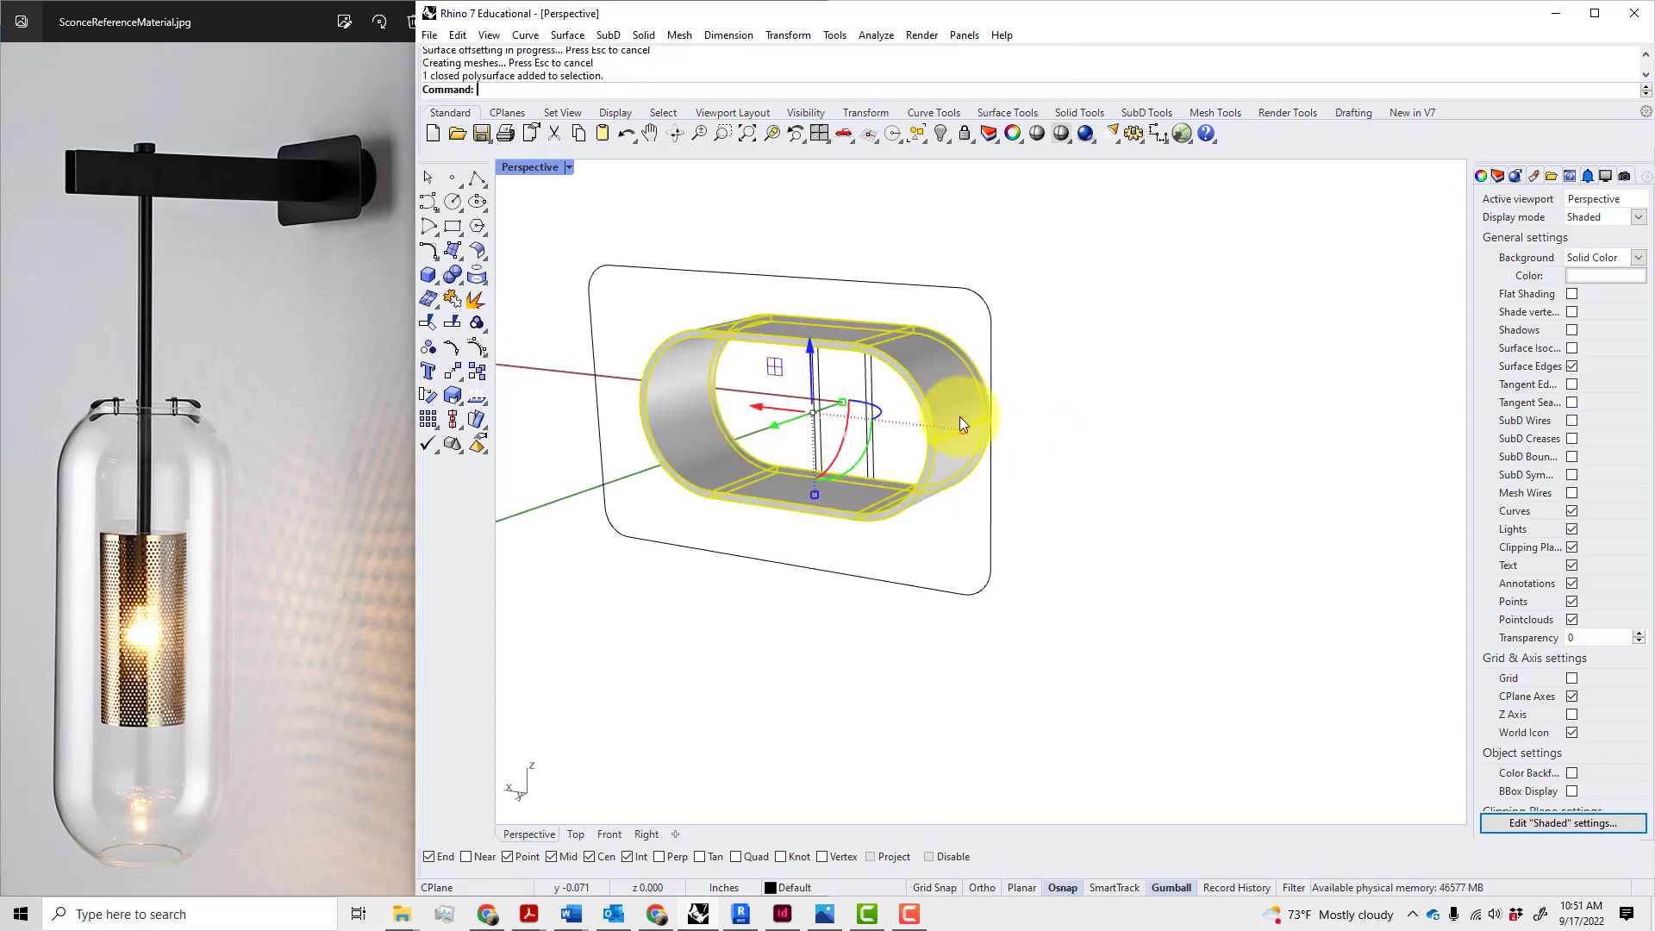
right_click_drag(1059, 426, 1041, 432)
left_click(1040, 432)
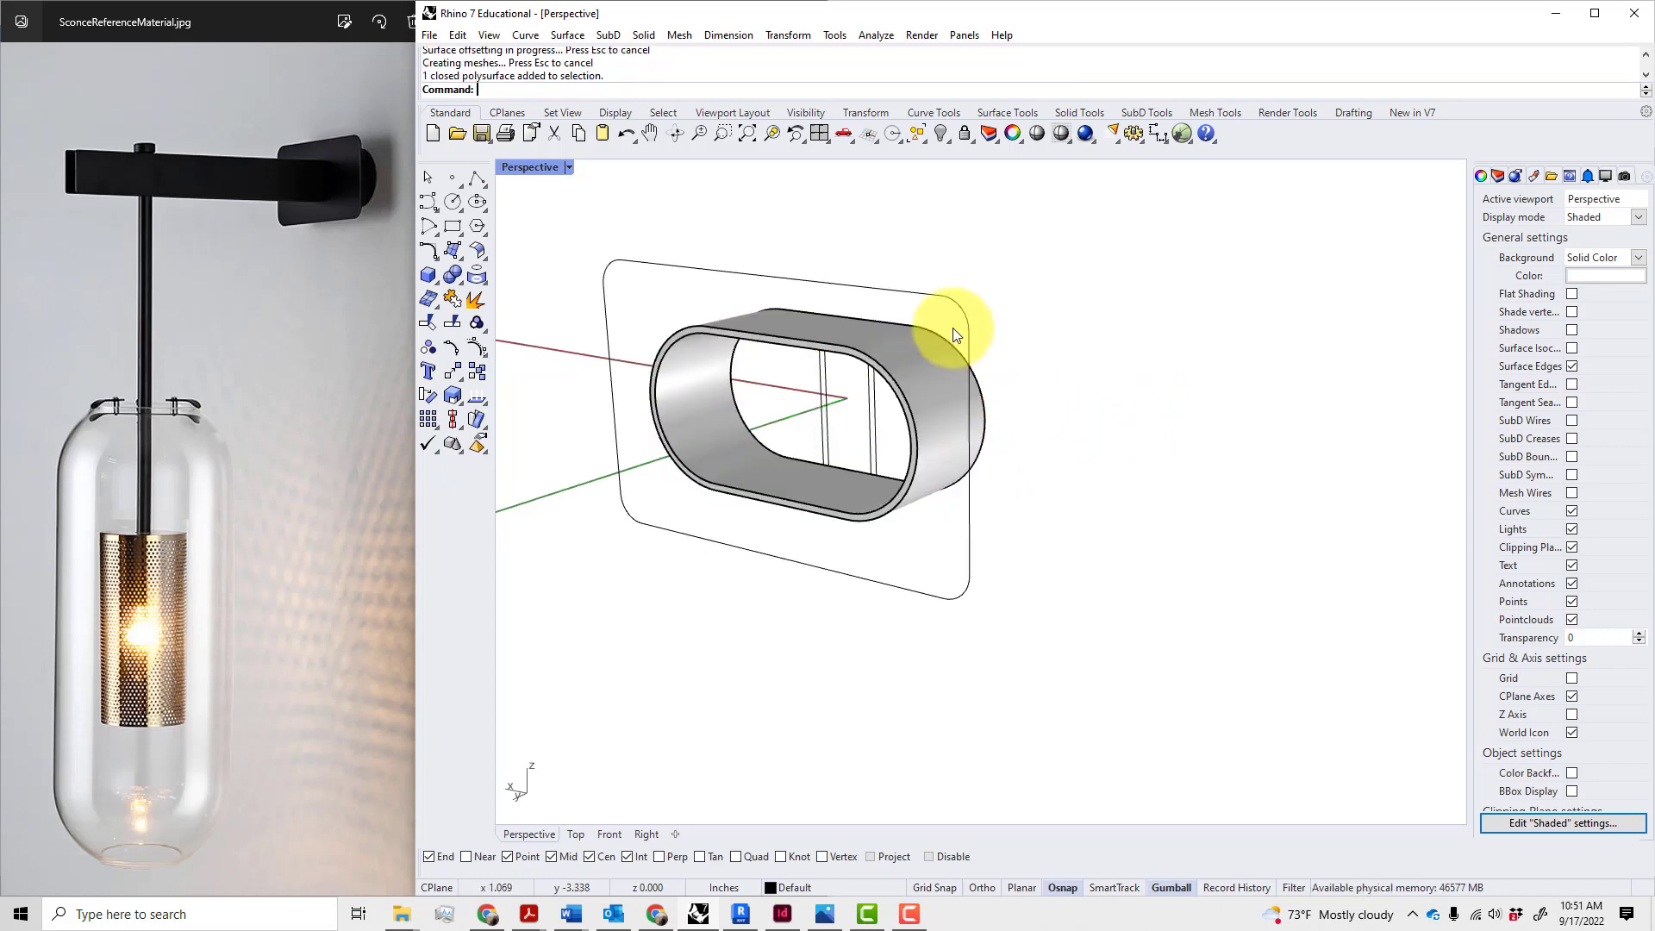
left_click(964, 328)
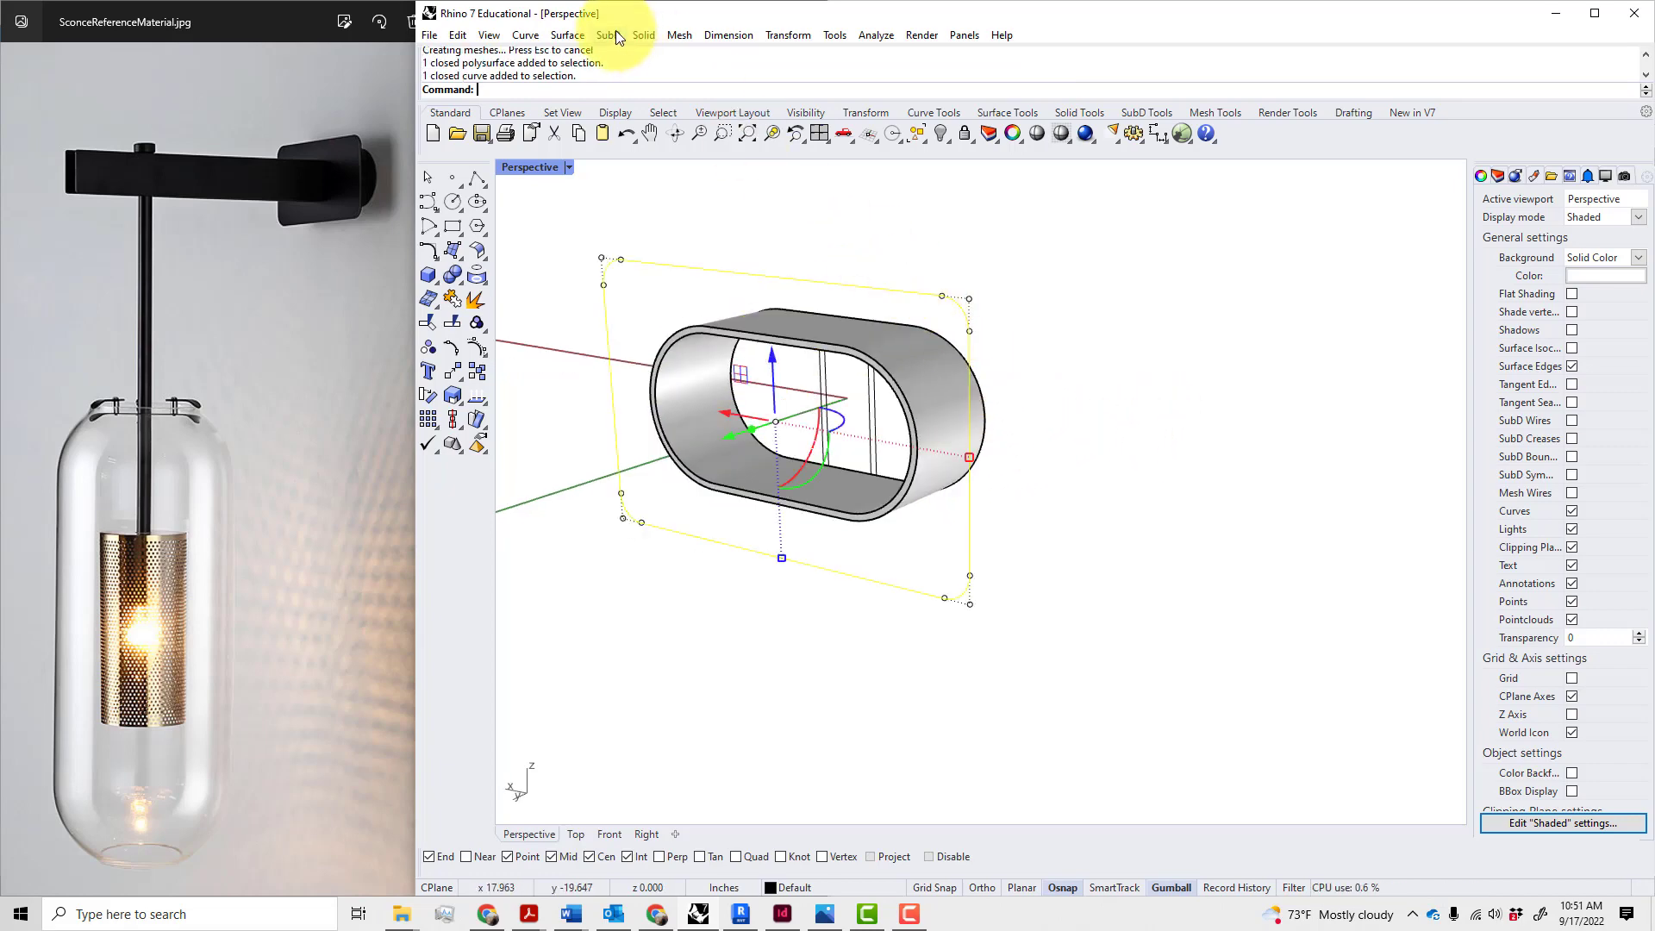
left_click(644, 35)
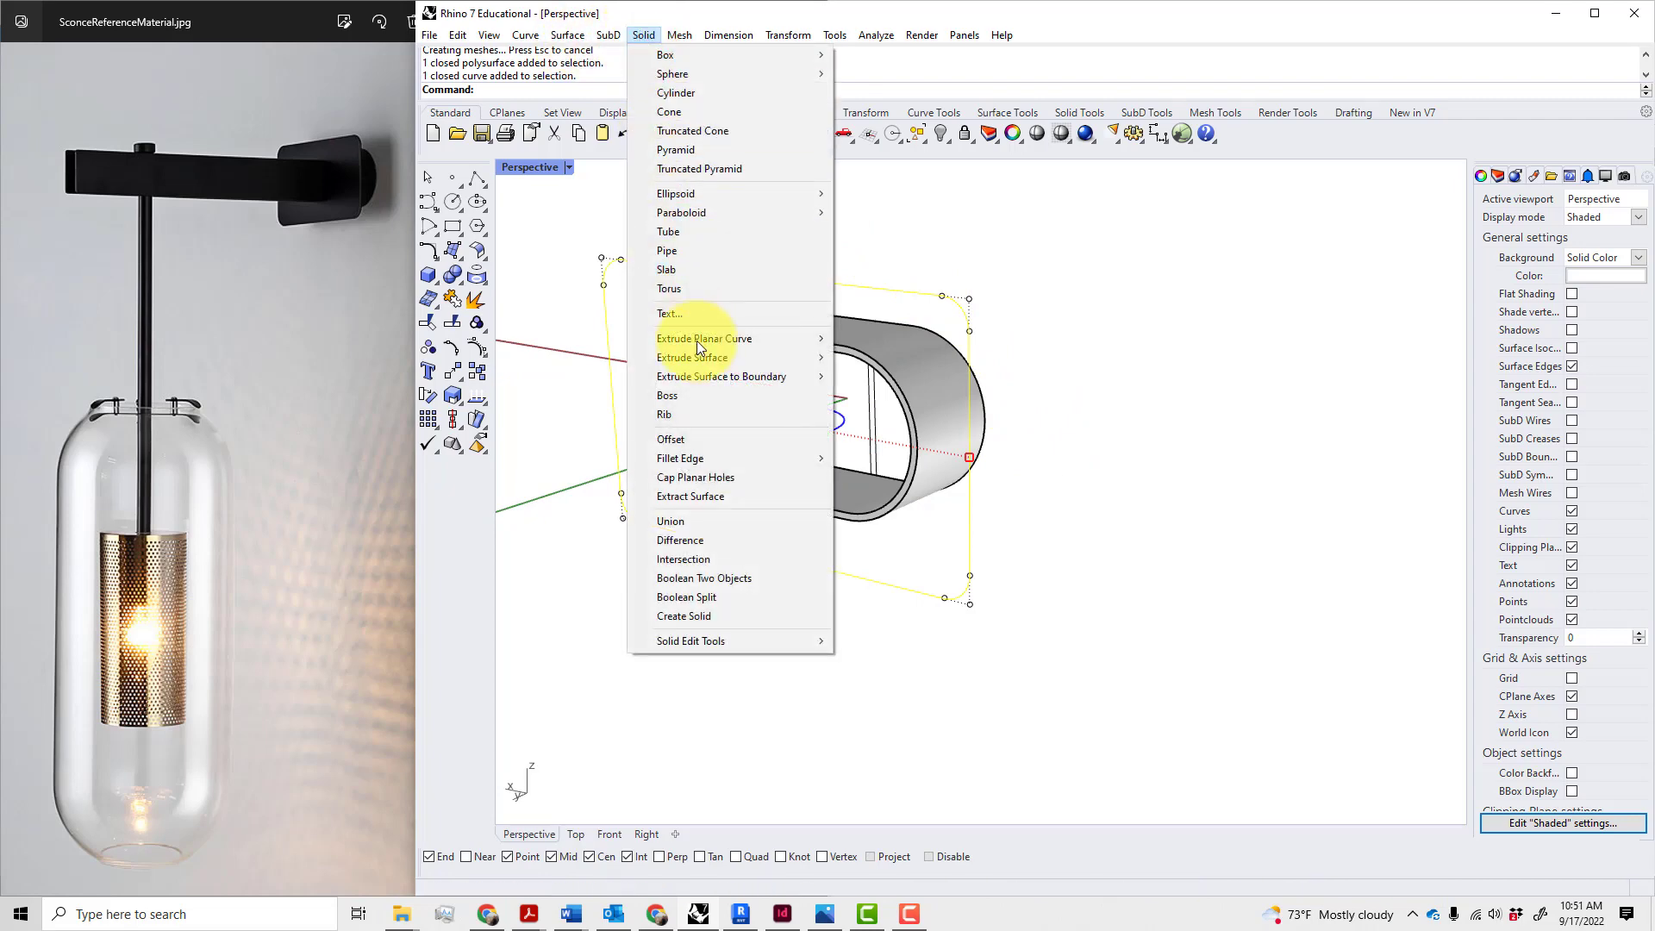
mouse_move(811, 357)
left_click(873, 340)
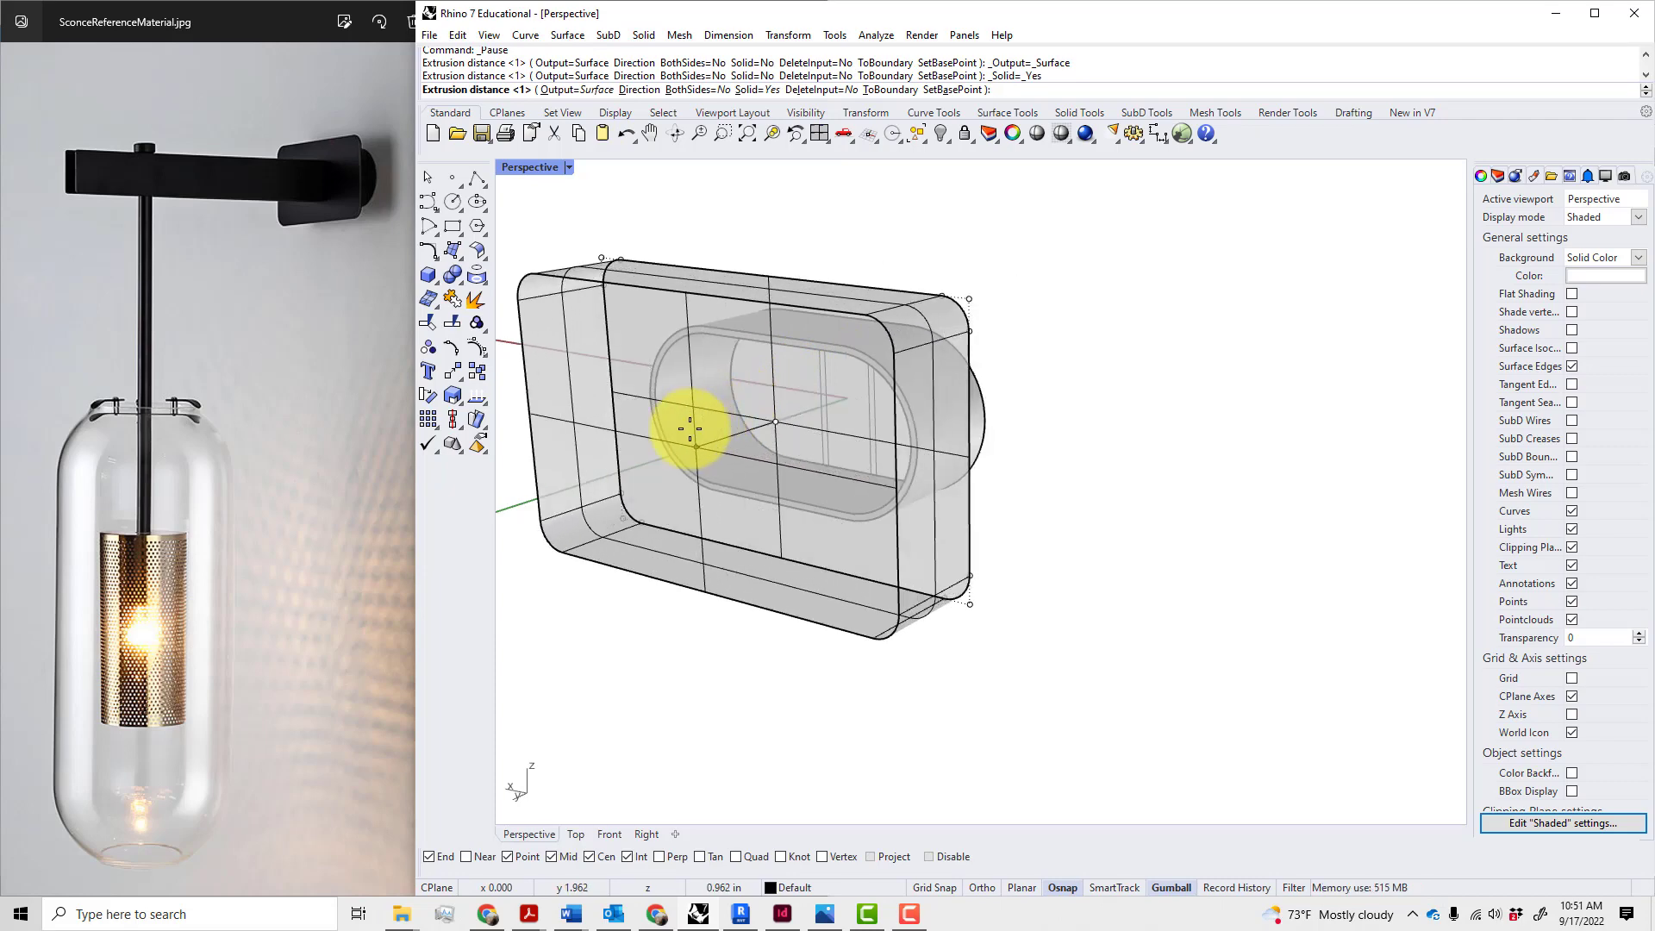
type(".0625")
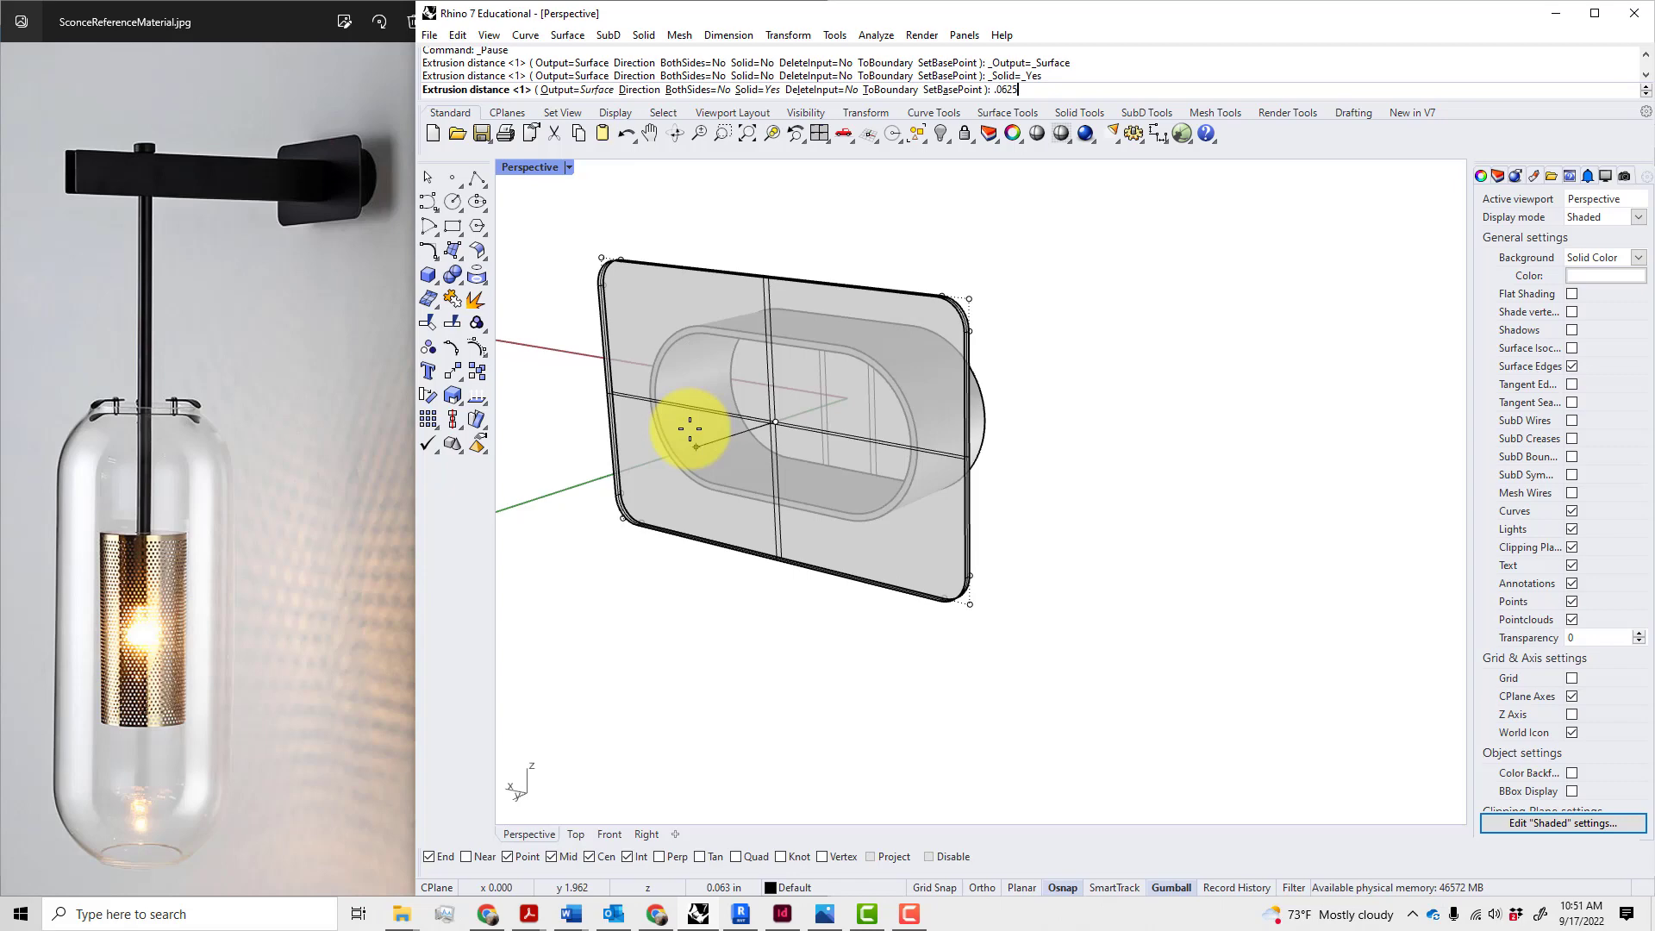
key("Return")
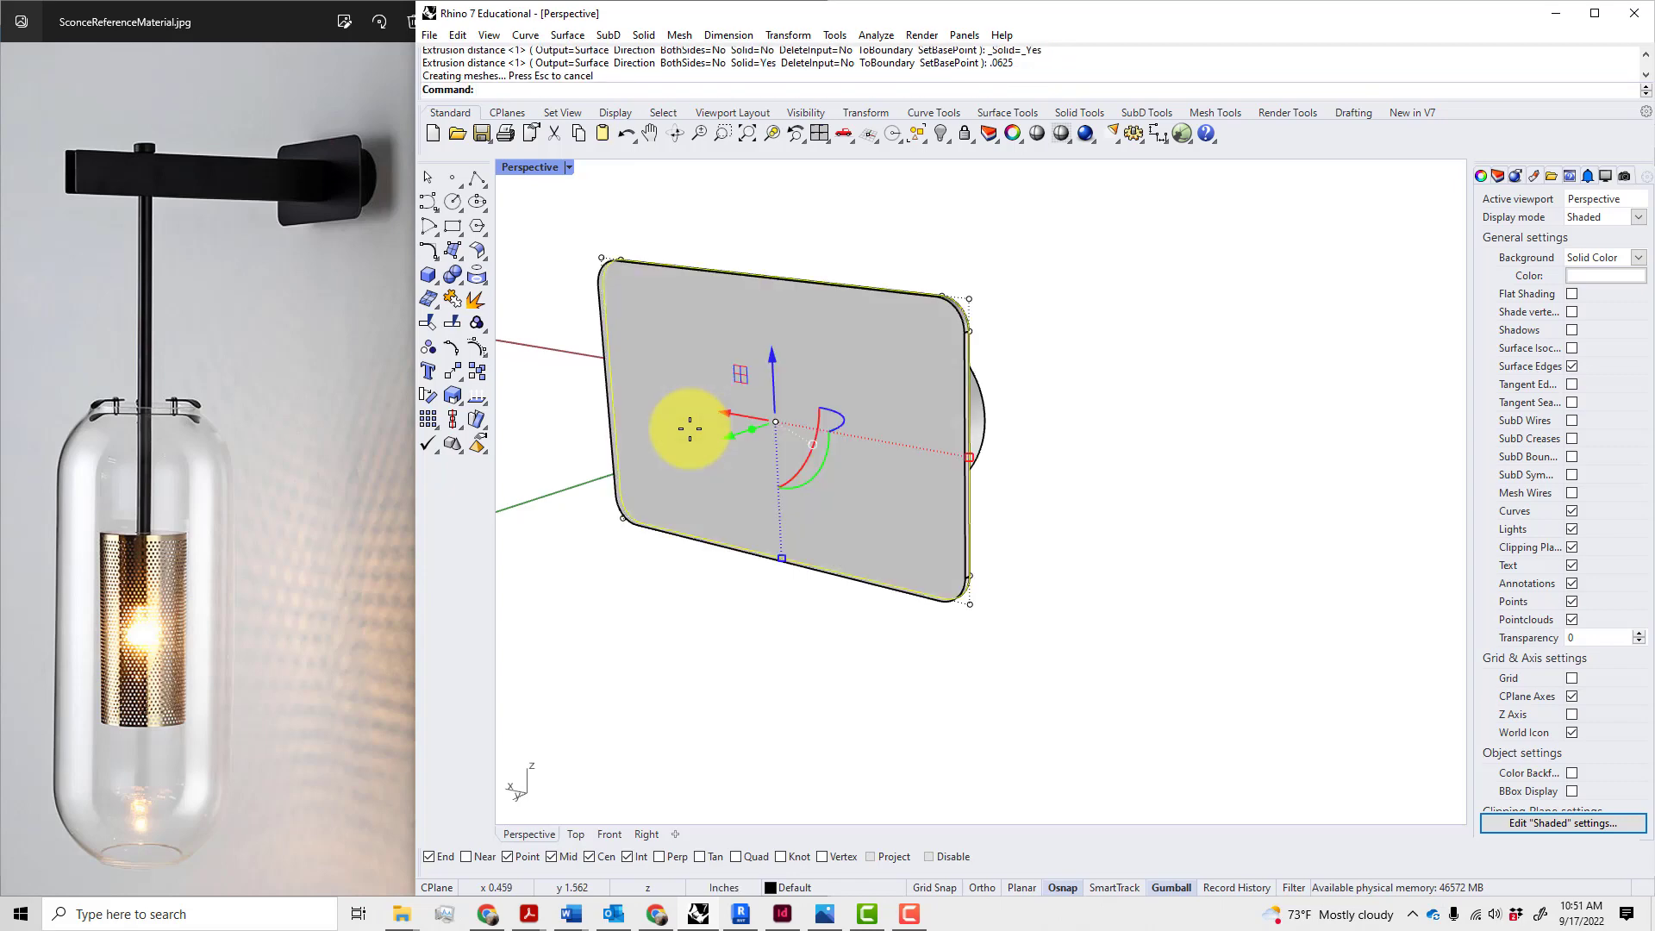
- Move the solid wall plate 0.0625 inch along negative Y, back toward the slot body
right_click_drag(1109, 343, 851, 389)
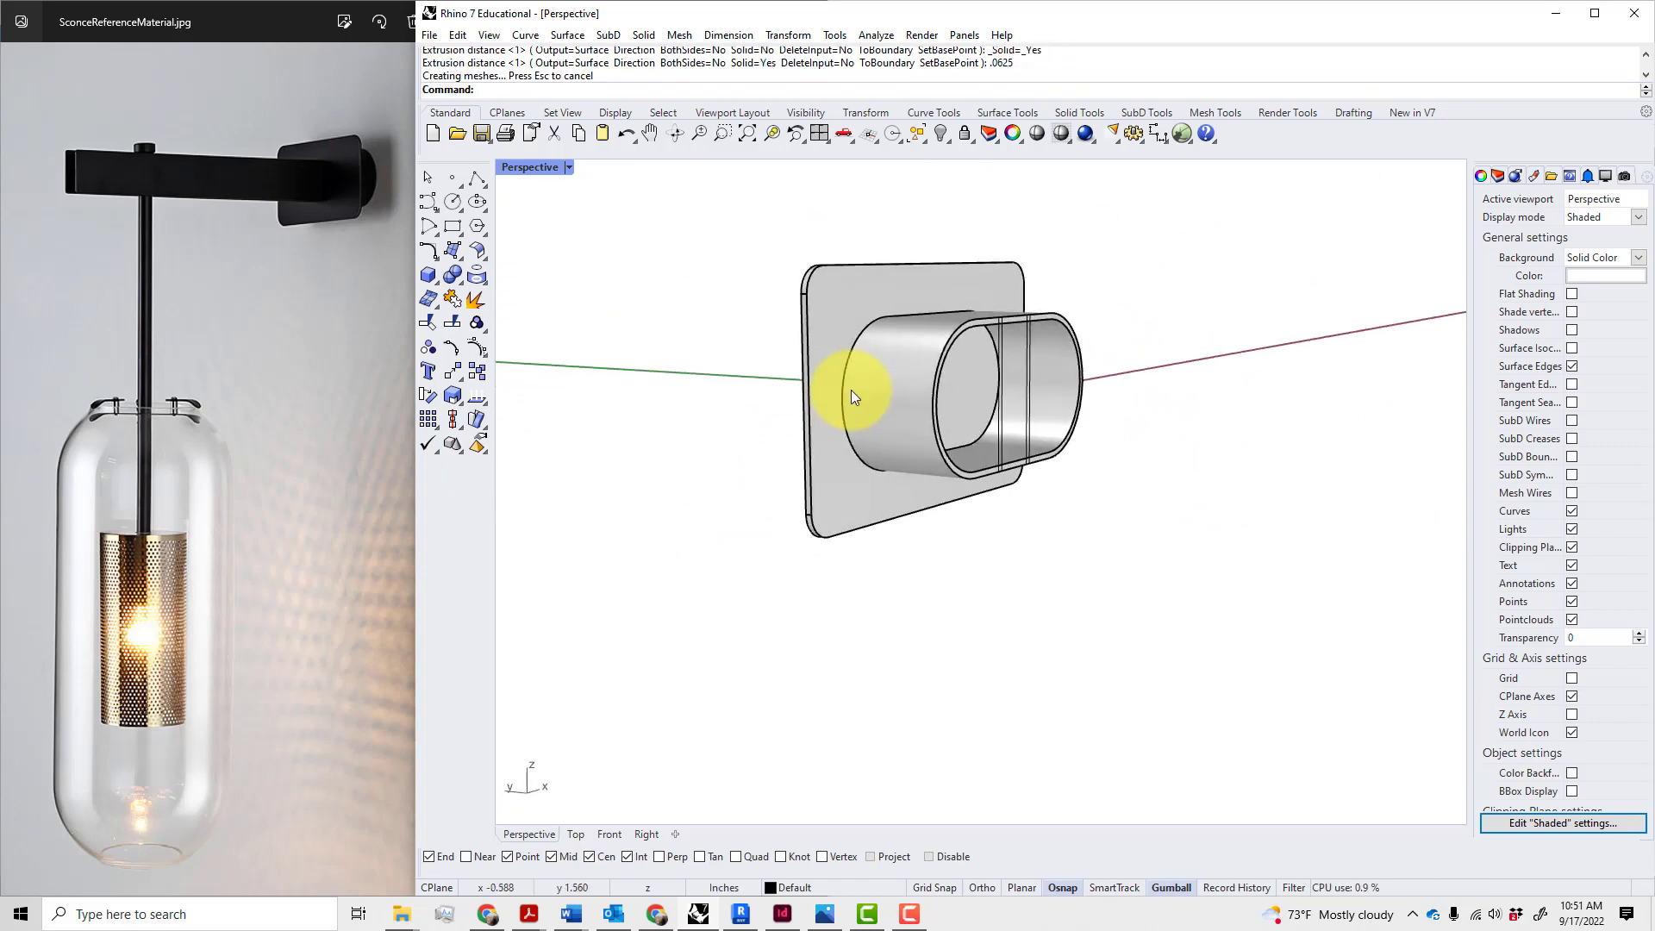
right_click_drag(1022, 484, 1220, 514)
left_click(821, 296)
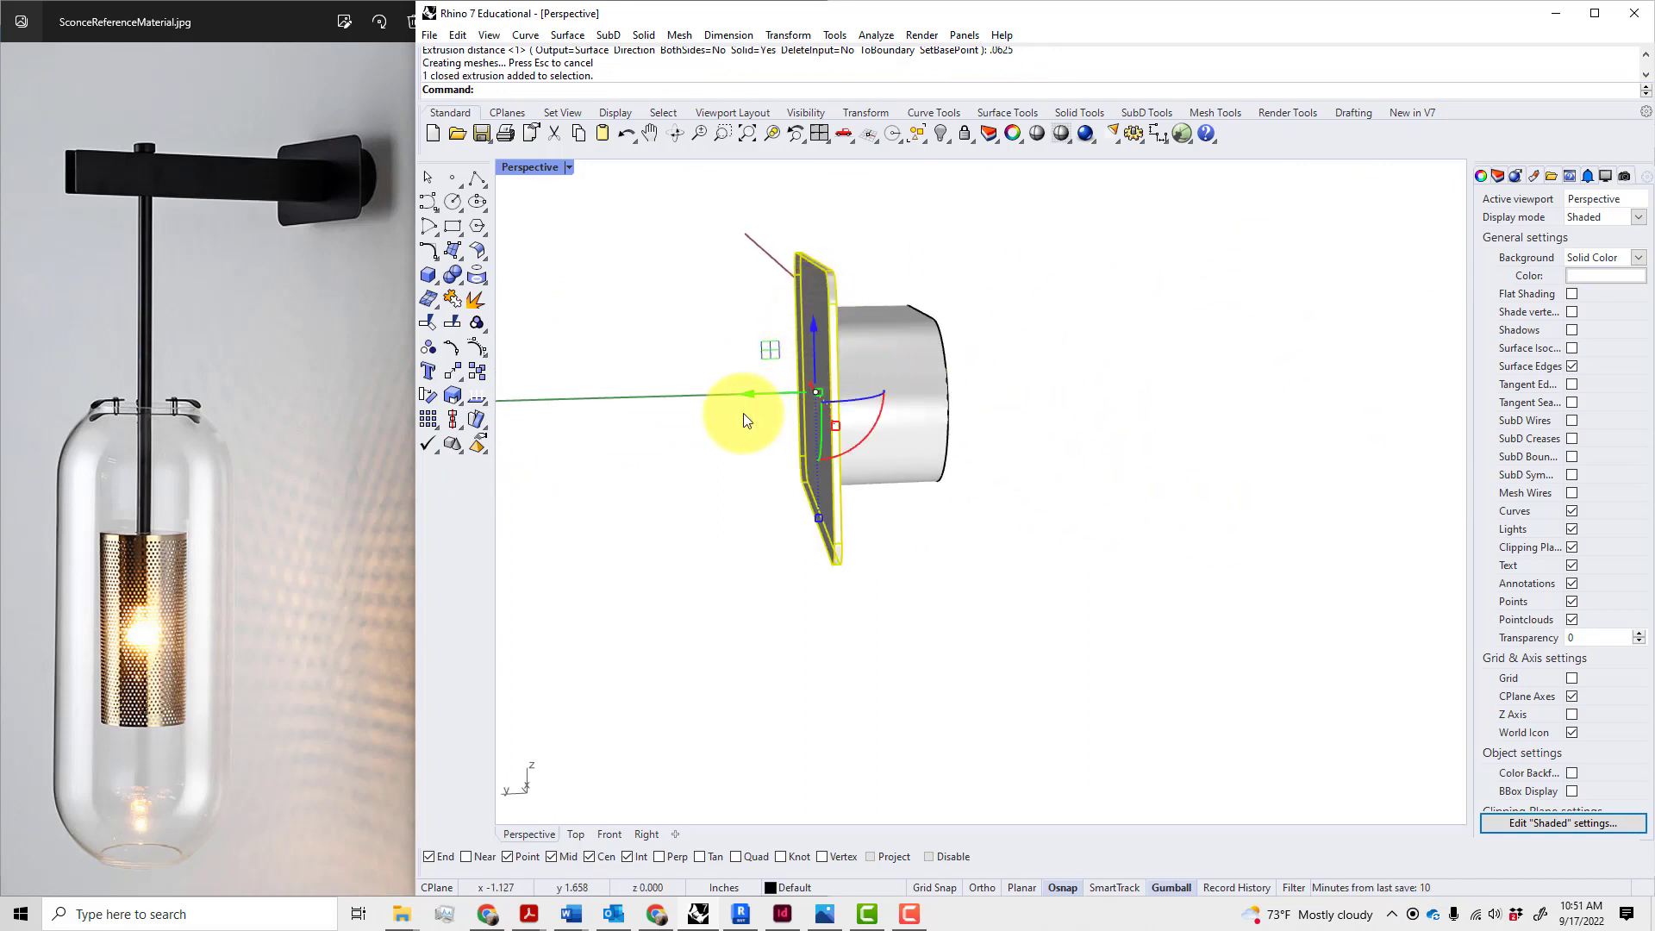
left_click_drag(750, 394, 767, 395)
type(".")
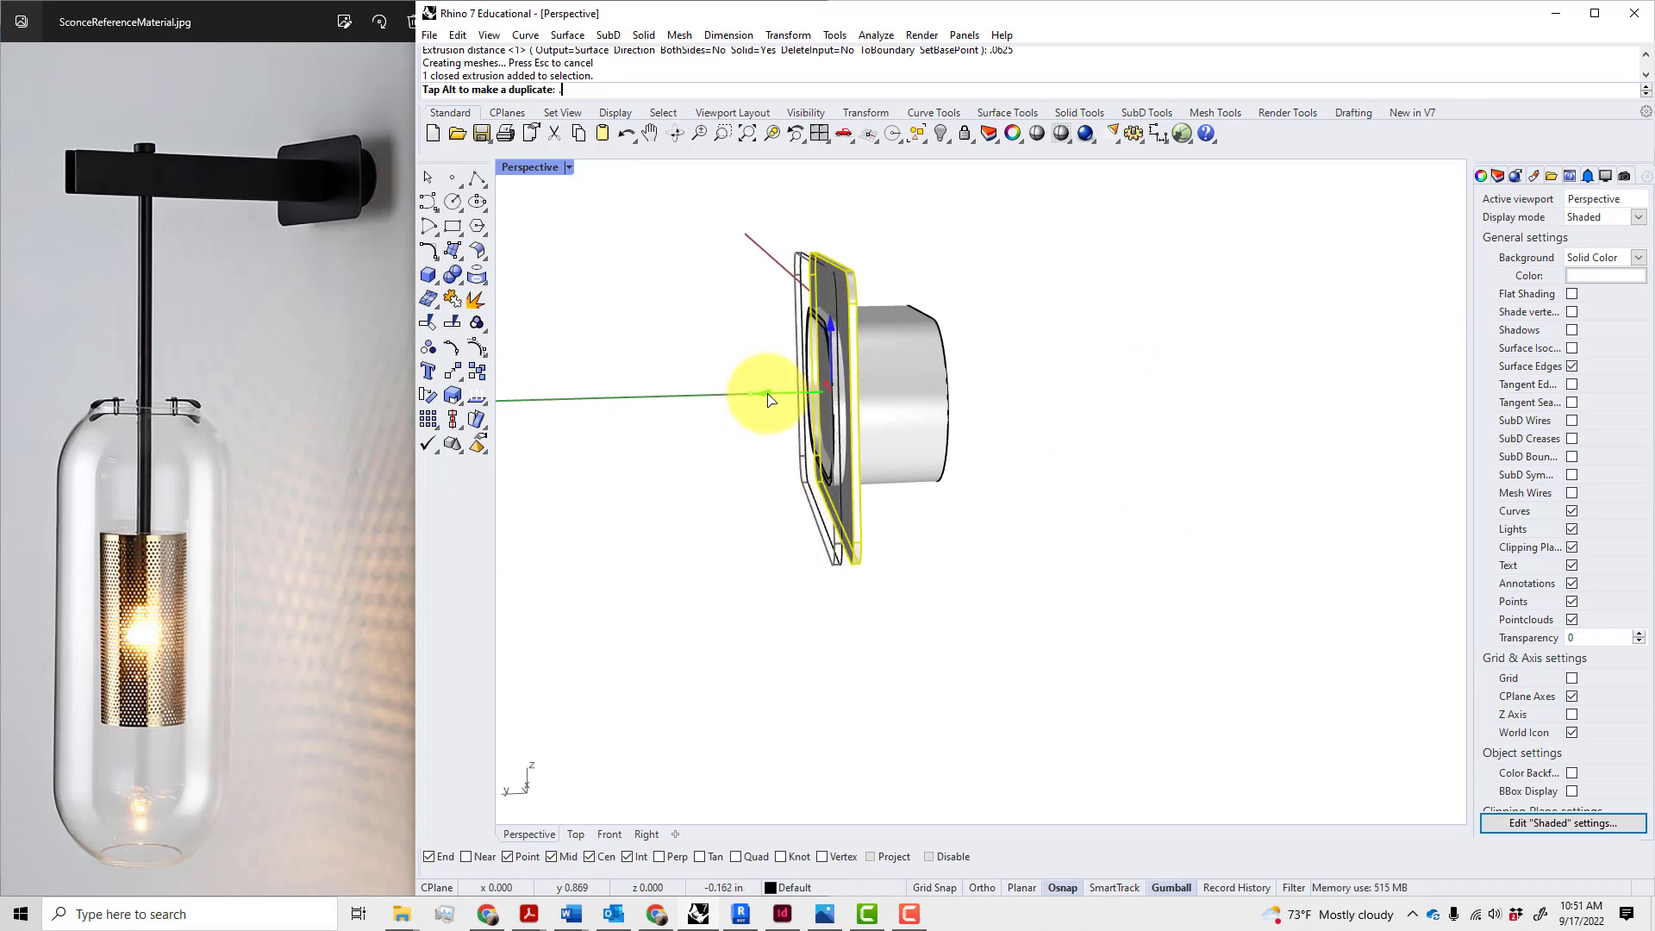
type("06")
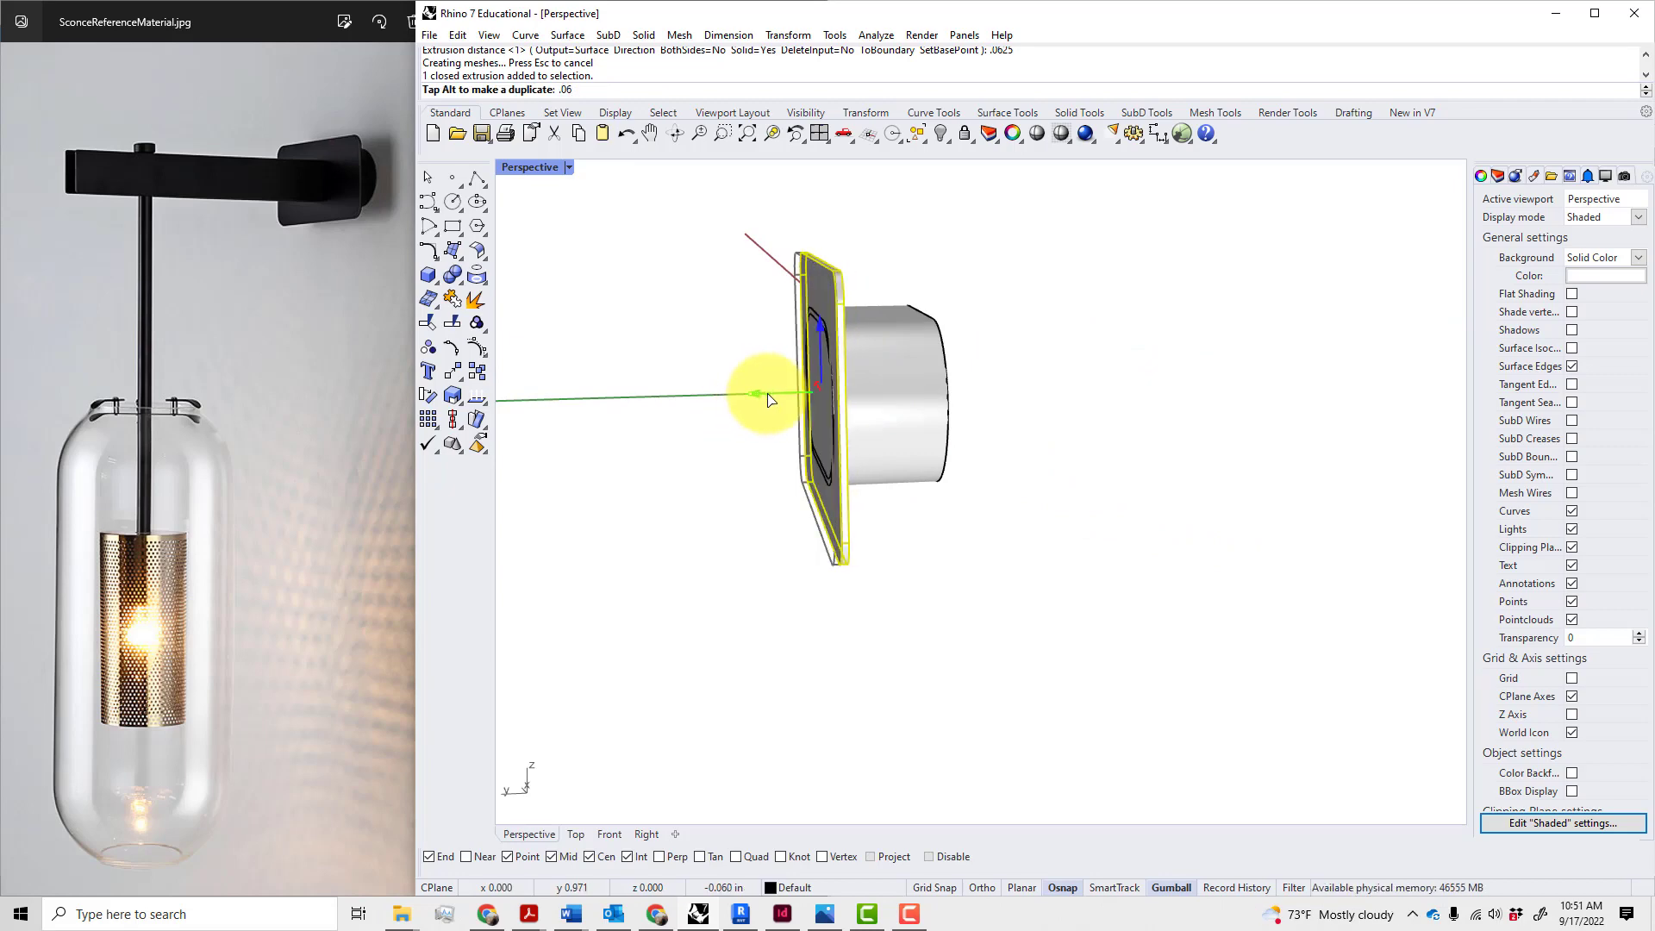
type("25")
key("Return")
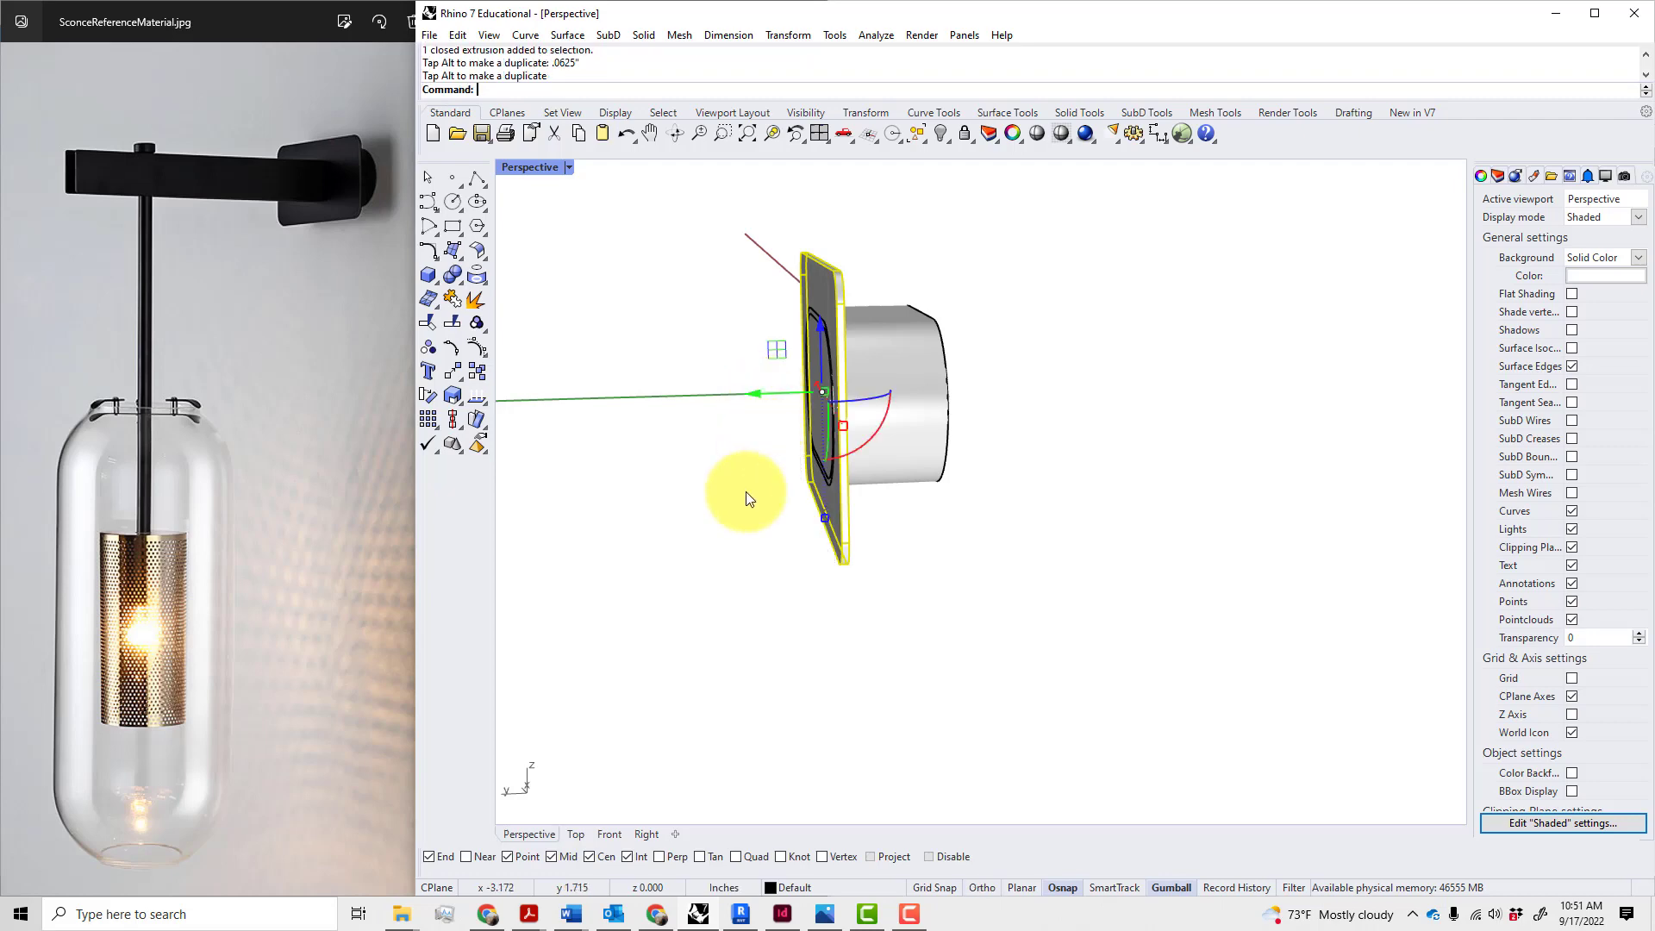
left_click(731, 546)
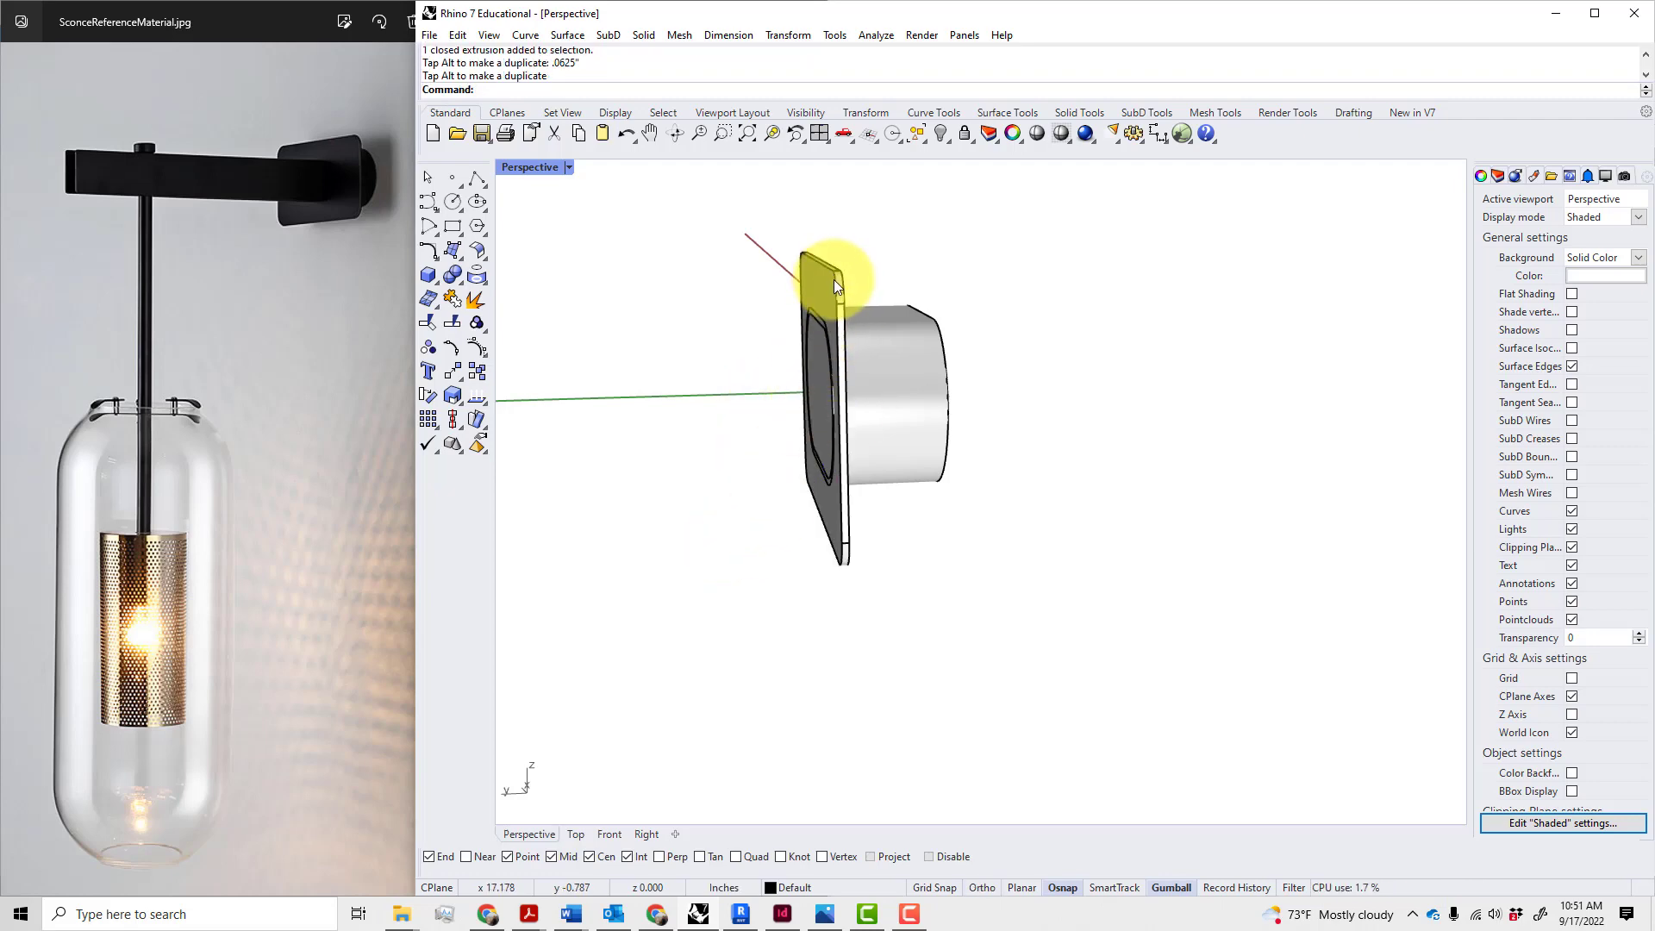
- Move the four vertical line curves inside the slot 1 inch along positive Y to the wall-plate end
right_click_drag(839, 284, 986, 365)
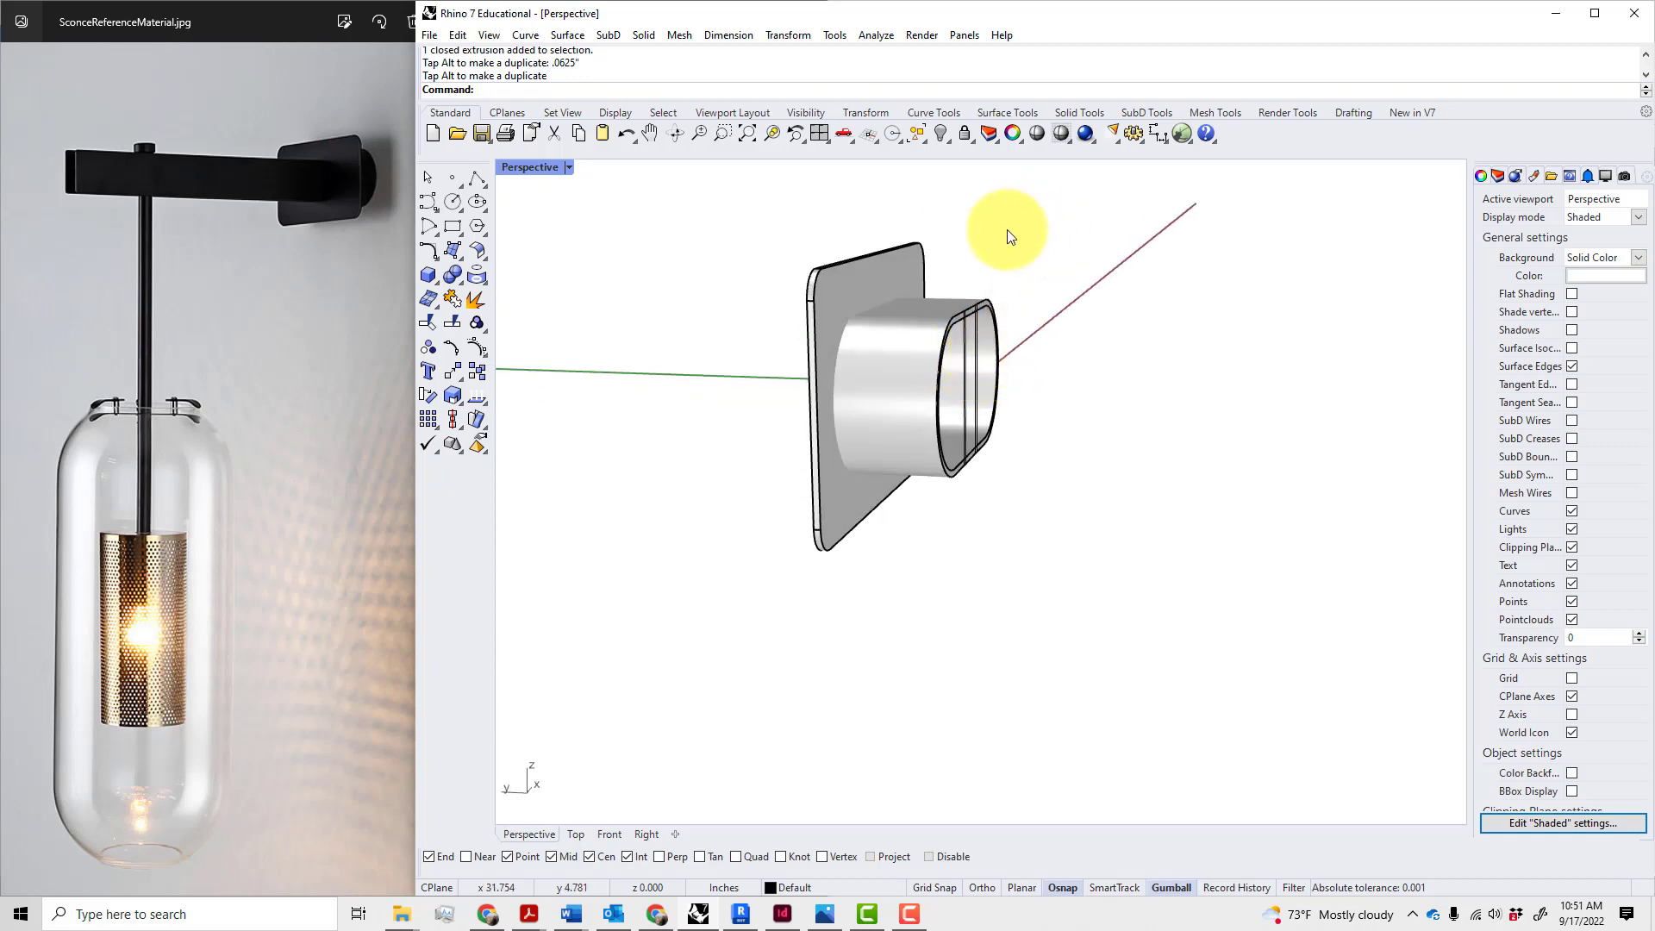
left_click_drag(943, 219, 1000, 488)
right_click_drag(1084, 516, 1042, 466)
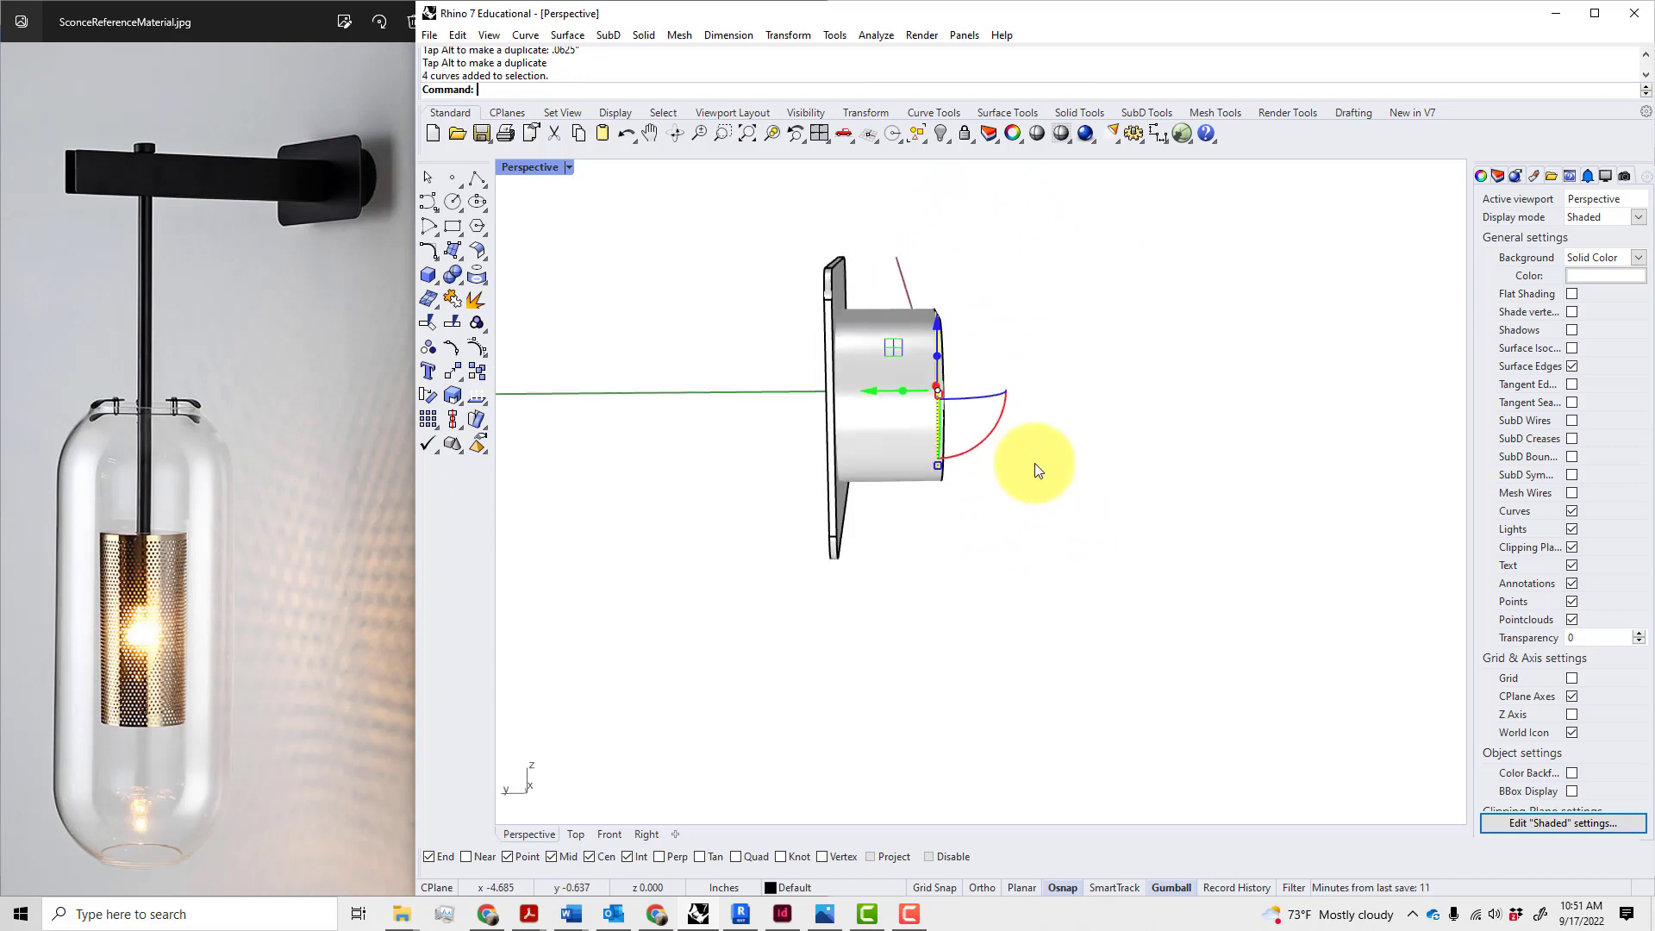
left_click_drag(876, 386, 840, 402)
type("1\"")
key("Return")
left_click(965, 556)
right_click_drag(965, 562, 983, 580)
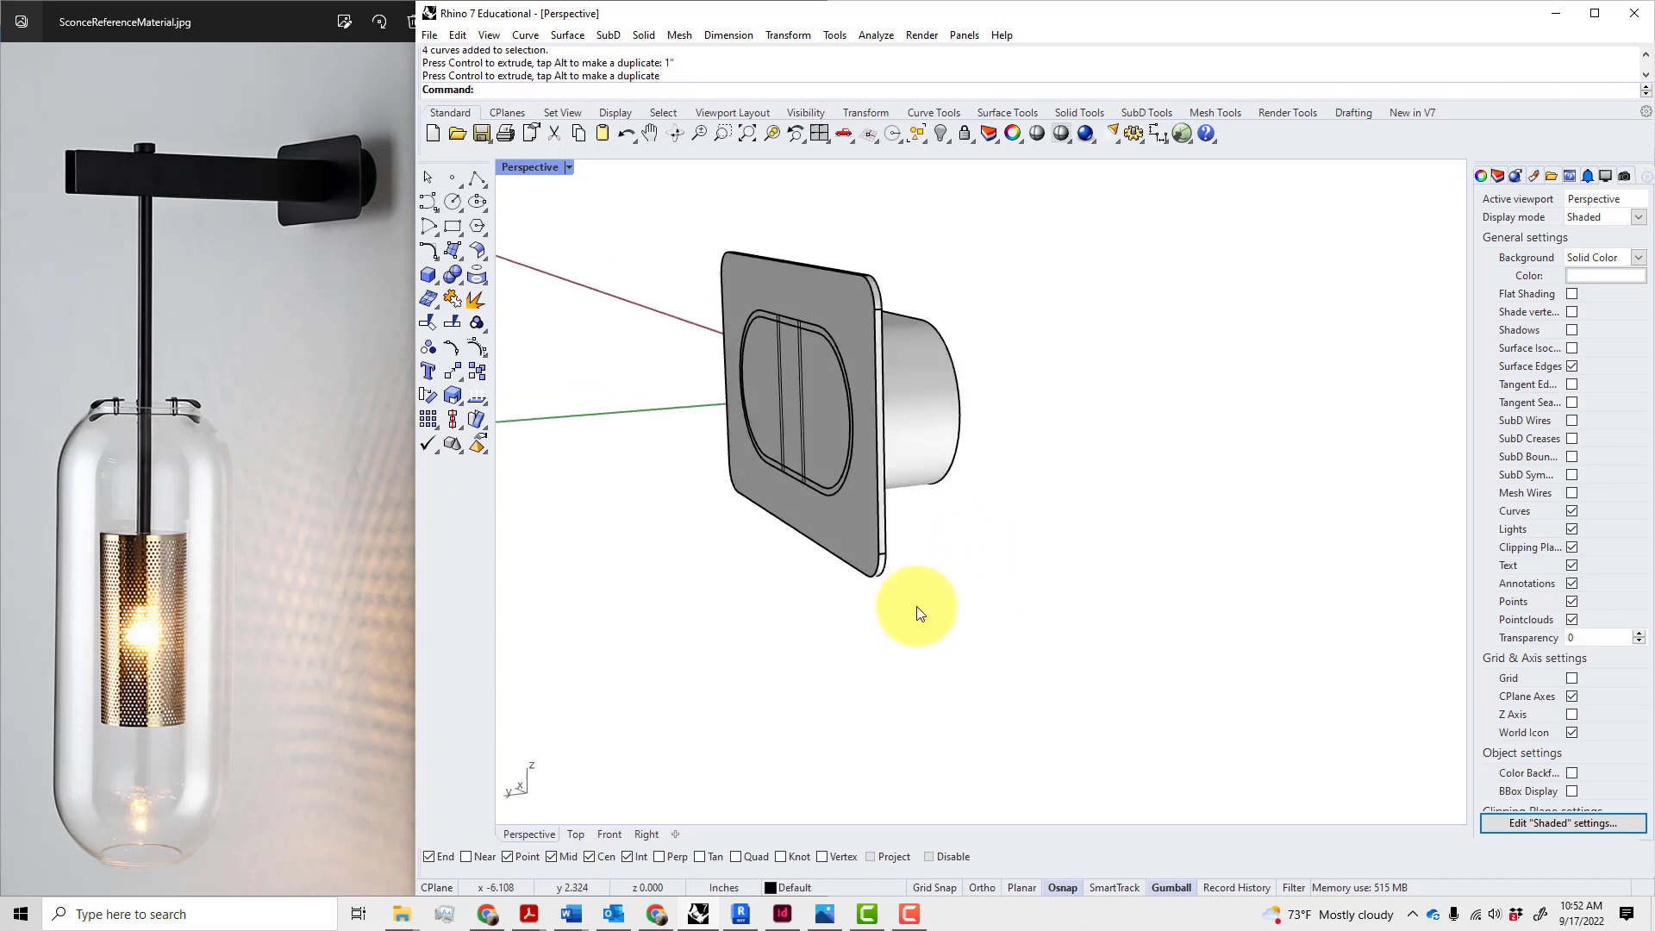
left_click_drag(726, 614, 824, 250)
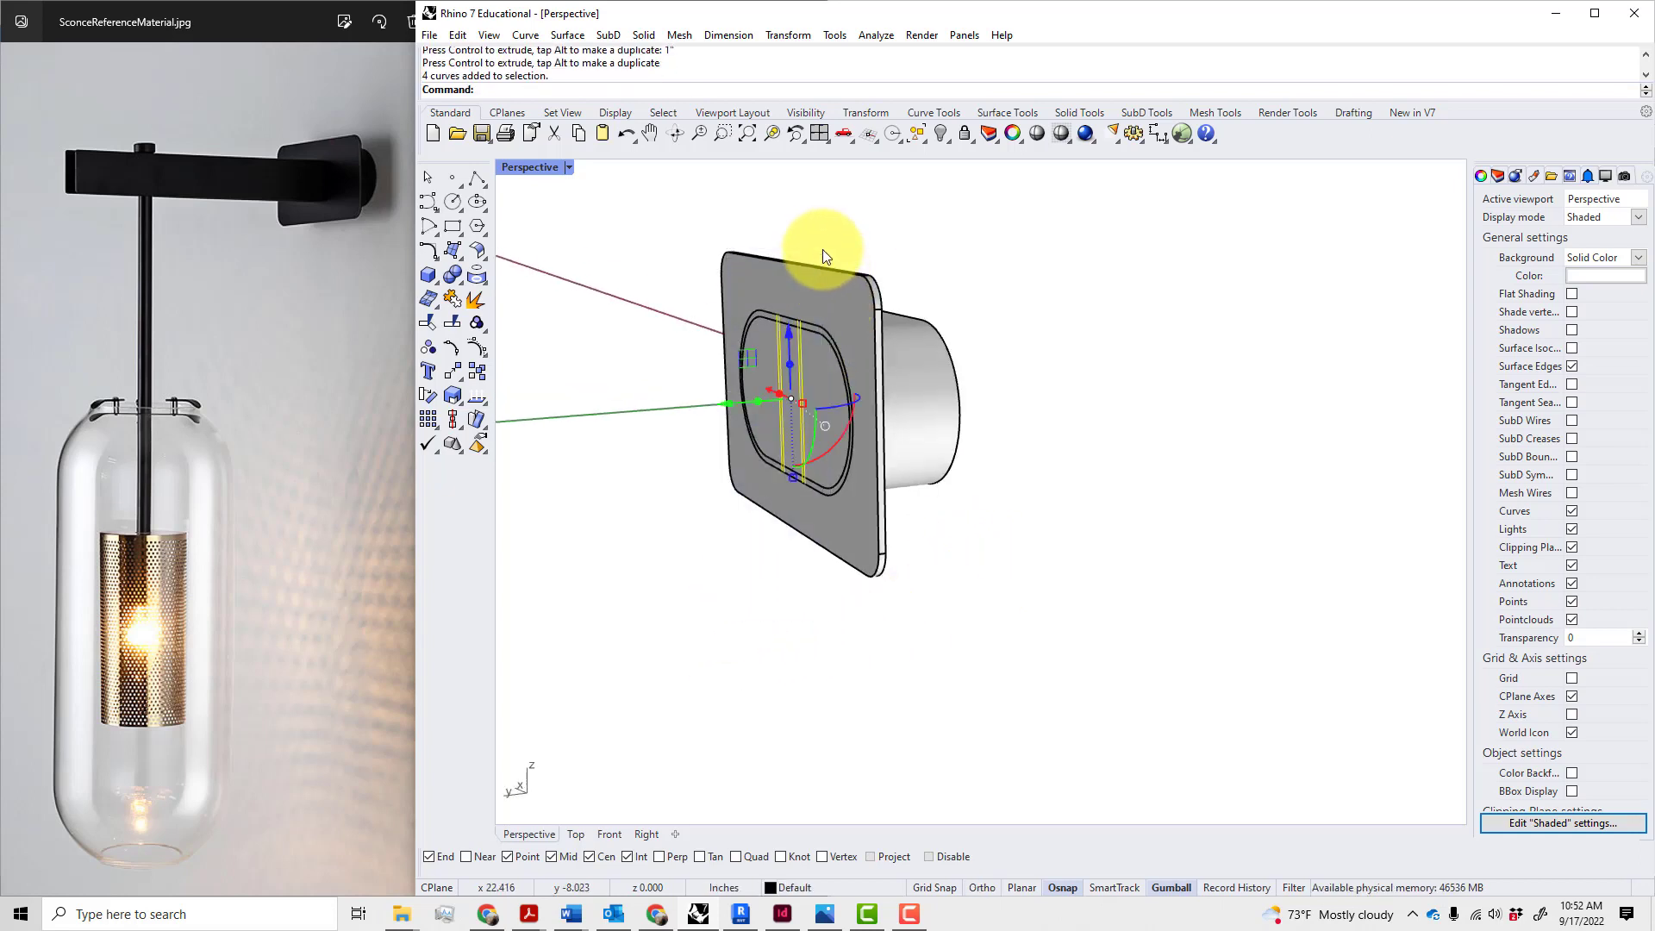
left_click(747, 566)
scroll(767, 446, "up", 2)
scroll(768, 446, "up", 2)
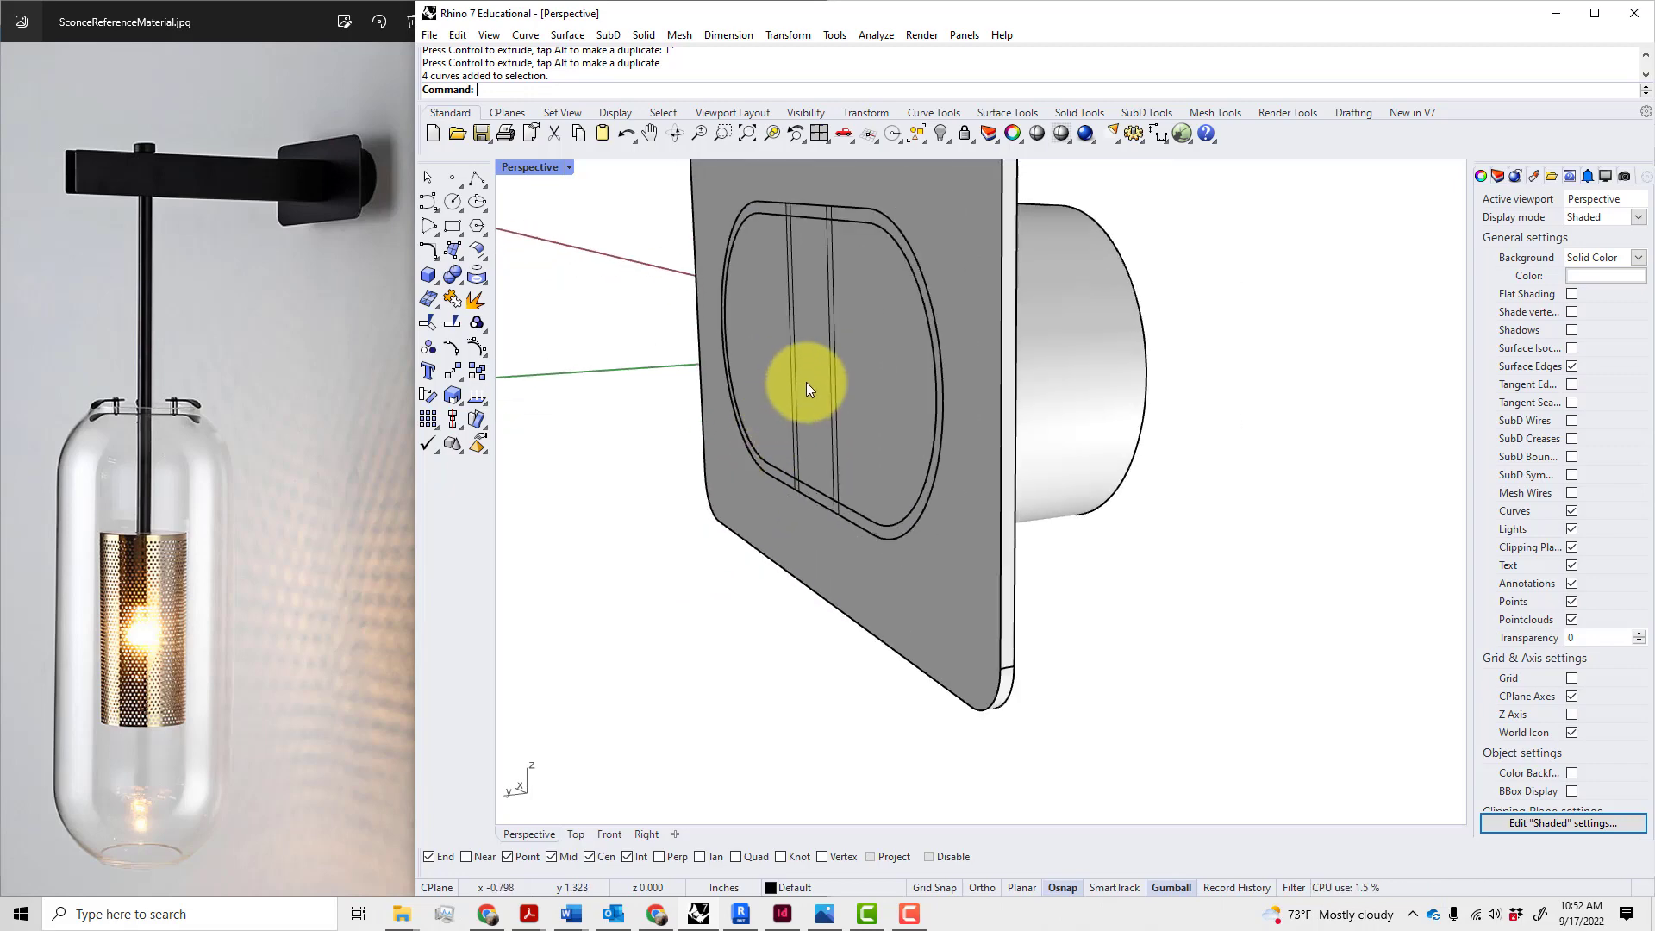
type("rectangle")
key("Return")
left_click(825, 200)
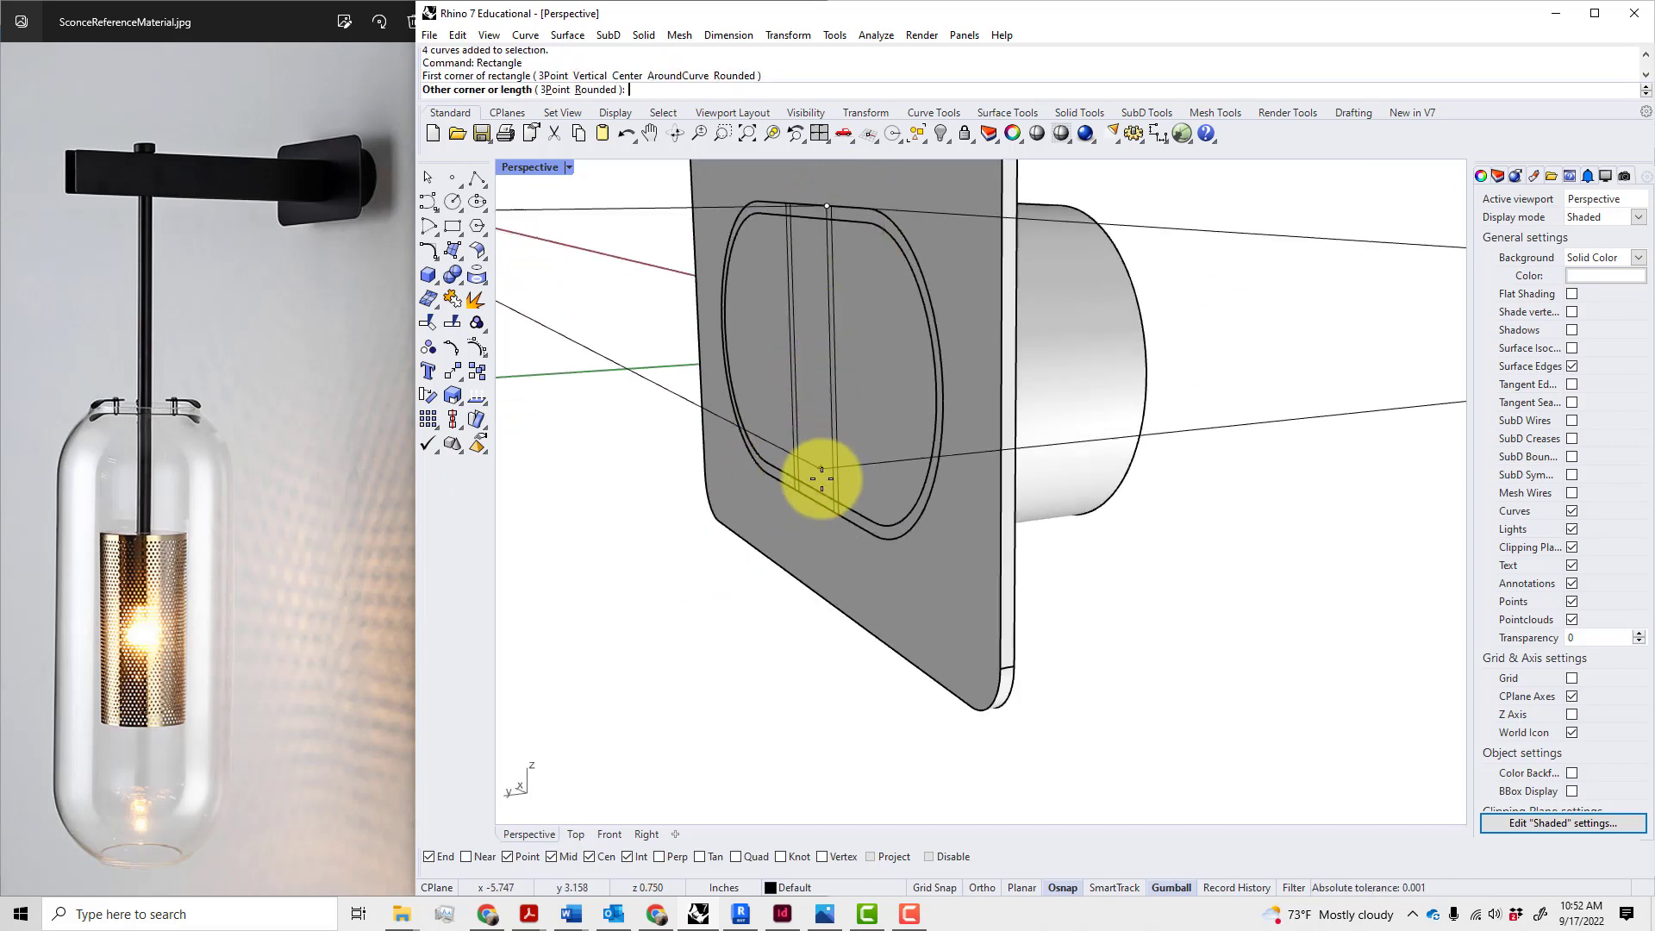
key("Escape")
- In the Front view, draw a thin rectangle between the left pair of vertical lines, spanning the slot's full outer height
left_click(607, 834)
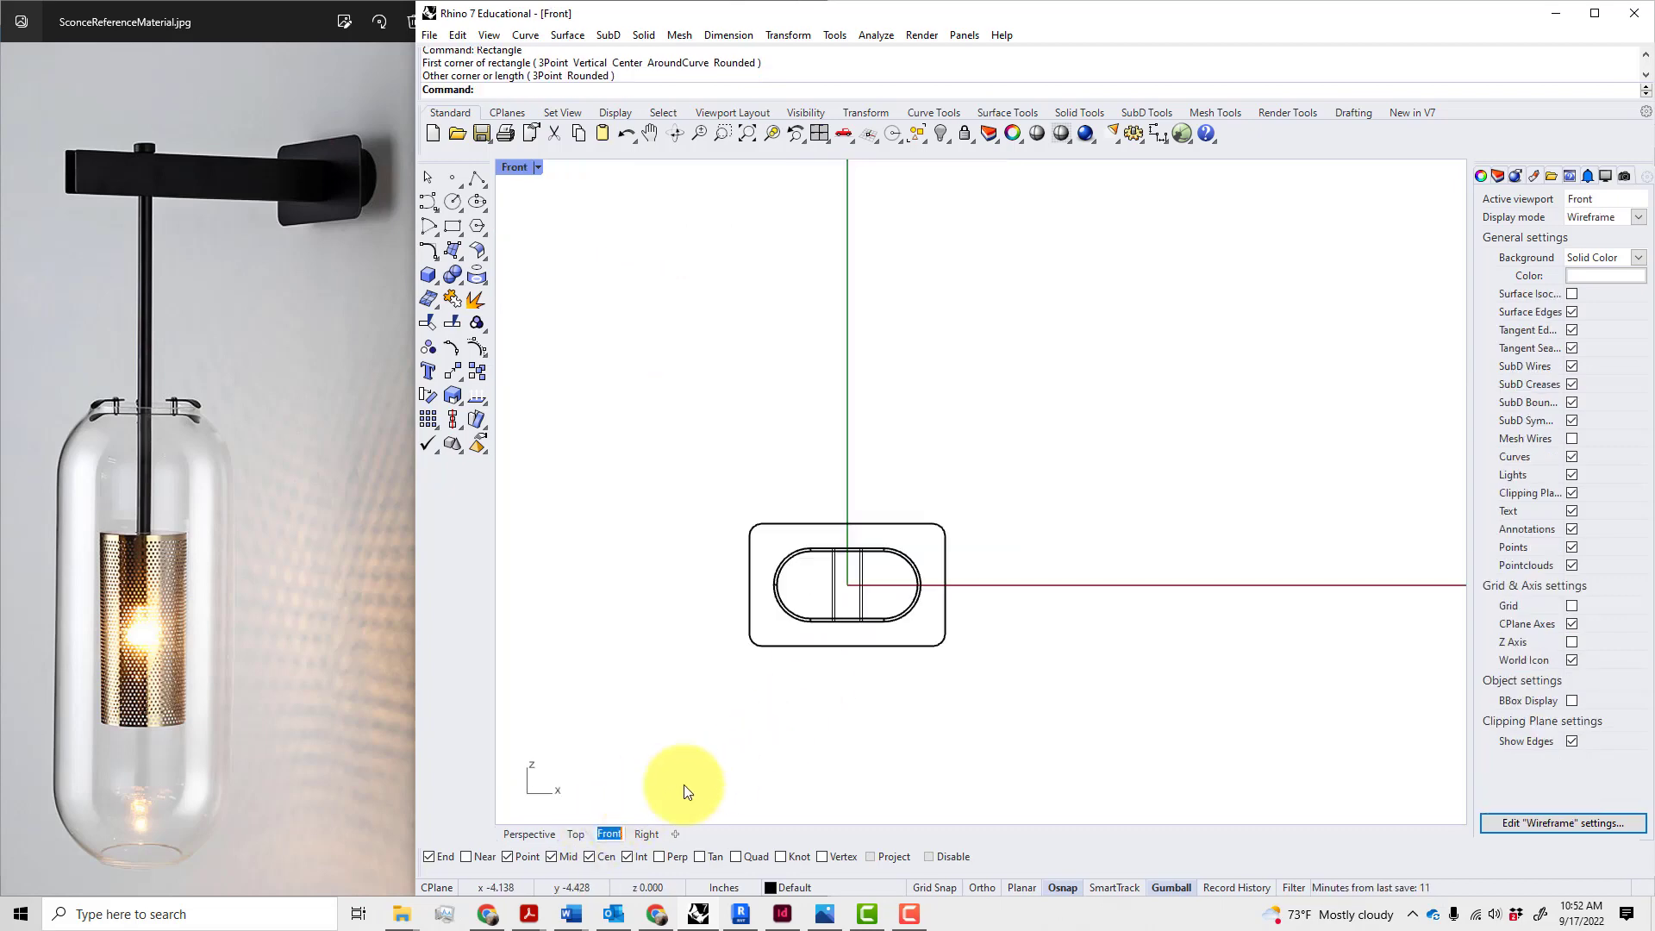
scroll(861, 636, "up", 4)
scroll(867, 636, "down", 5)
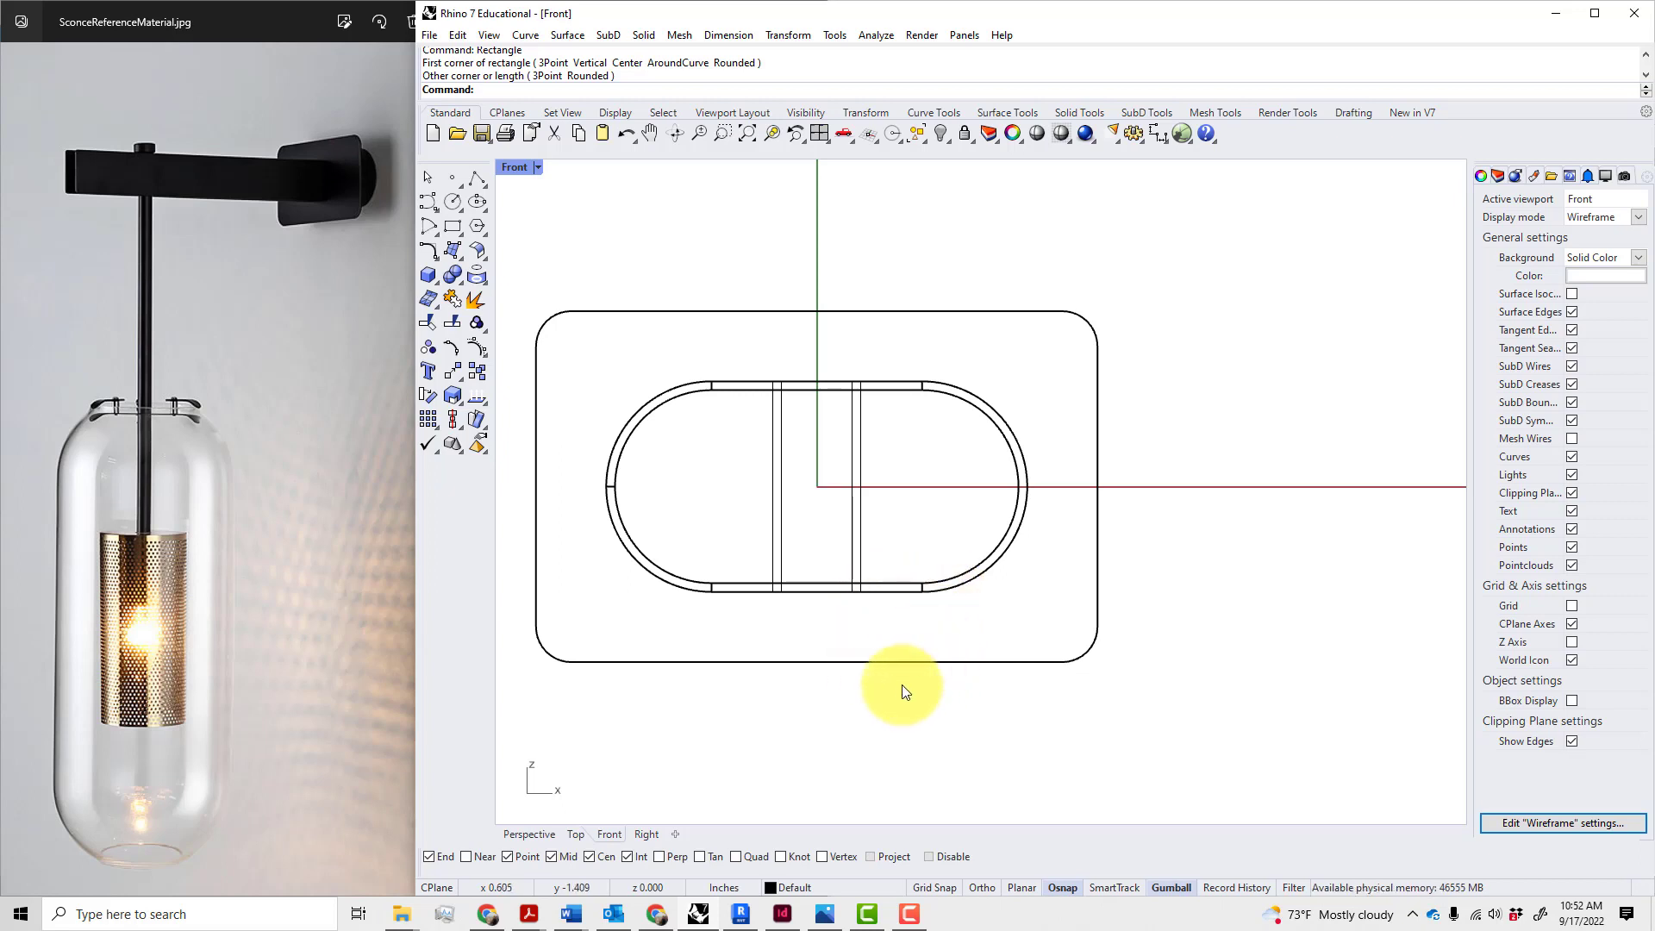
right_click_drag(902, 687, 934, 705)
type("rec")
key("Return")
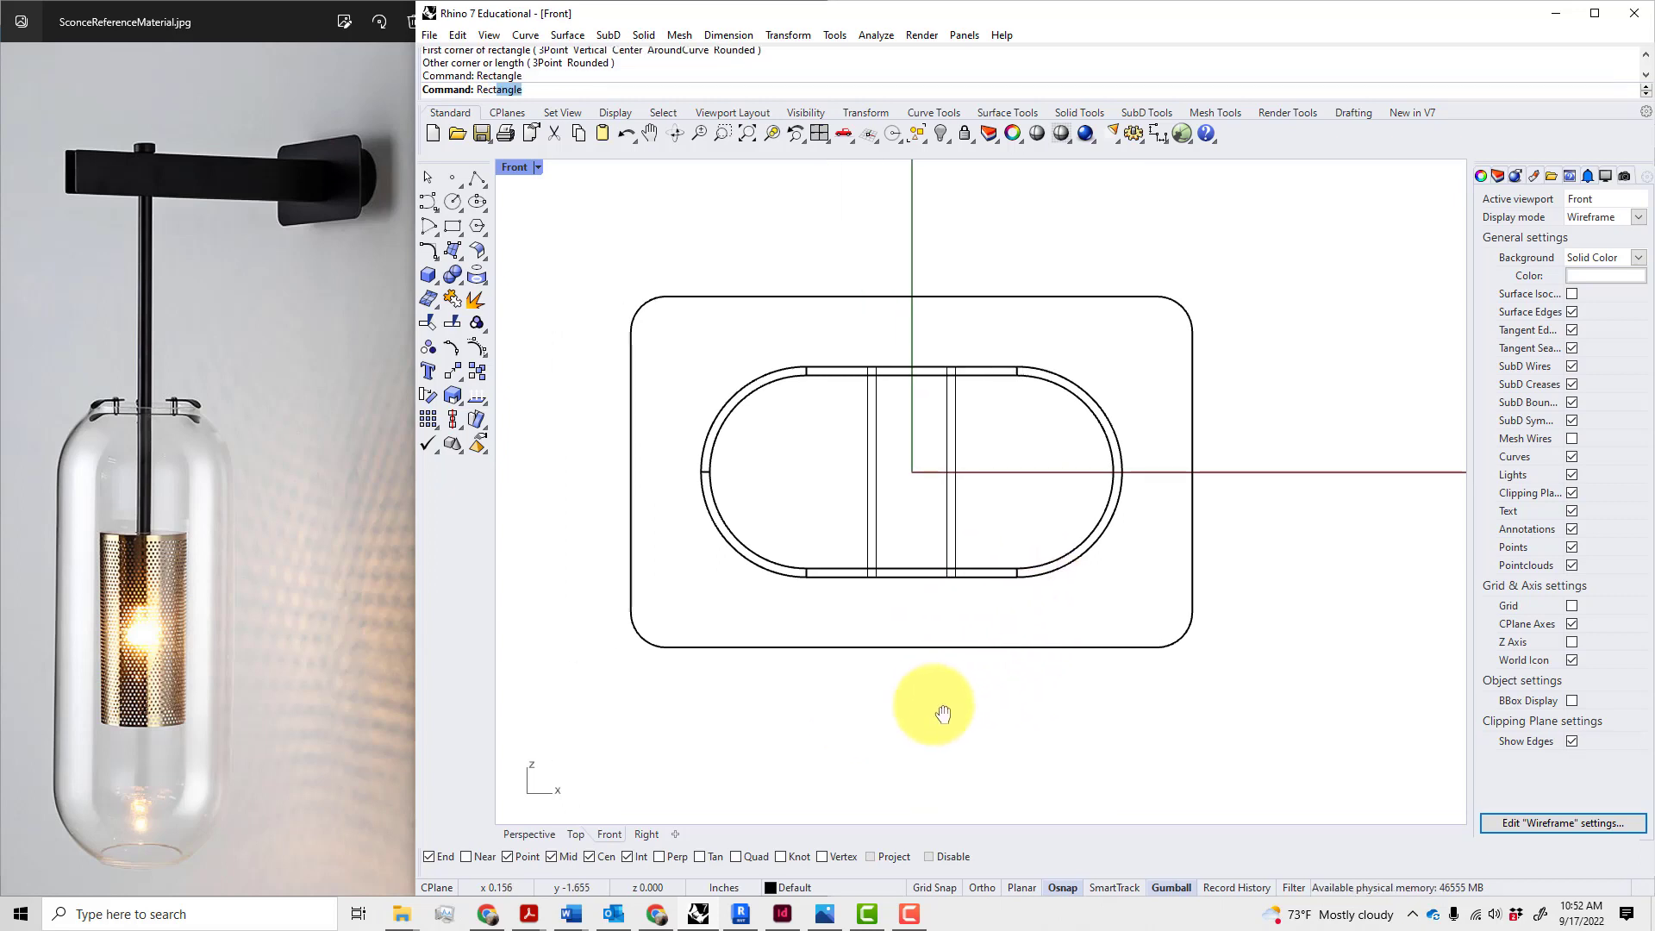
left_click(868, 368)
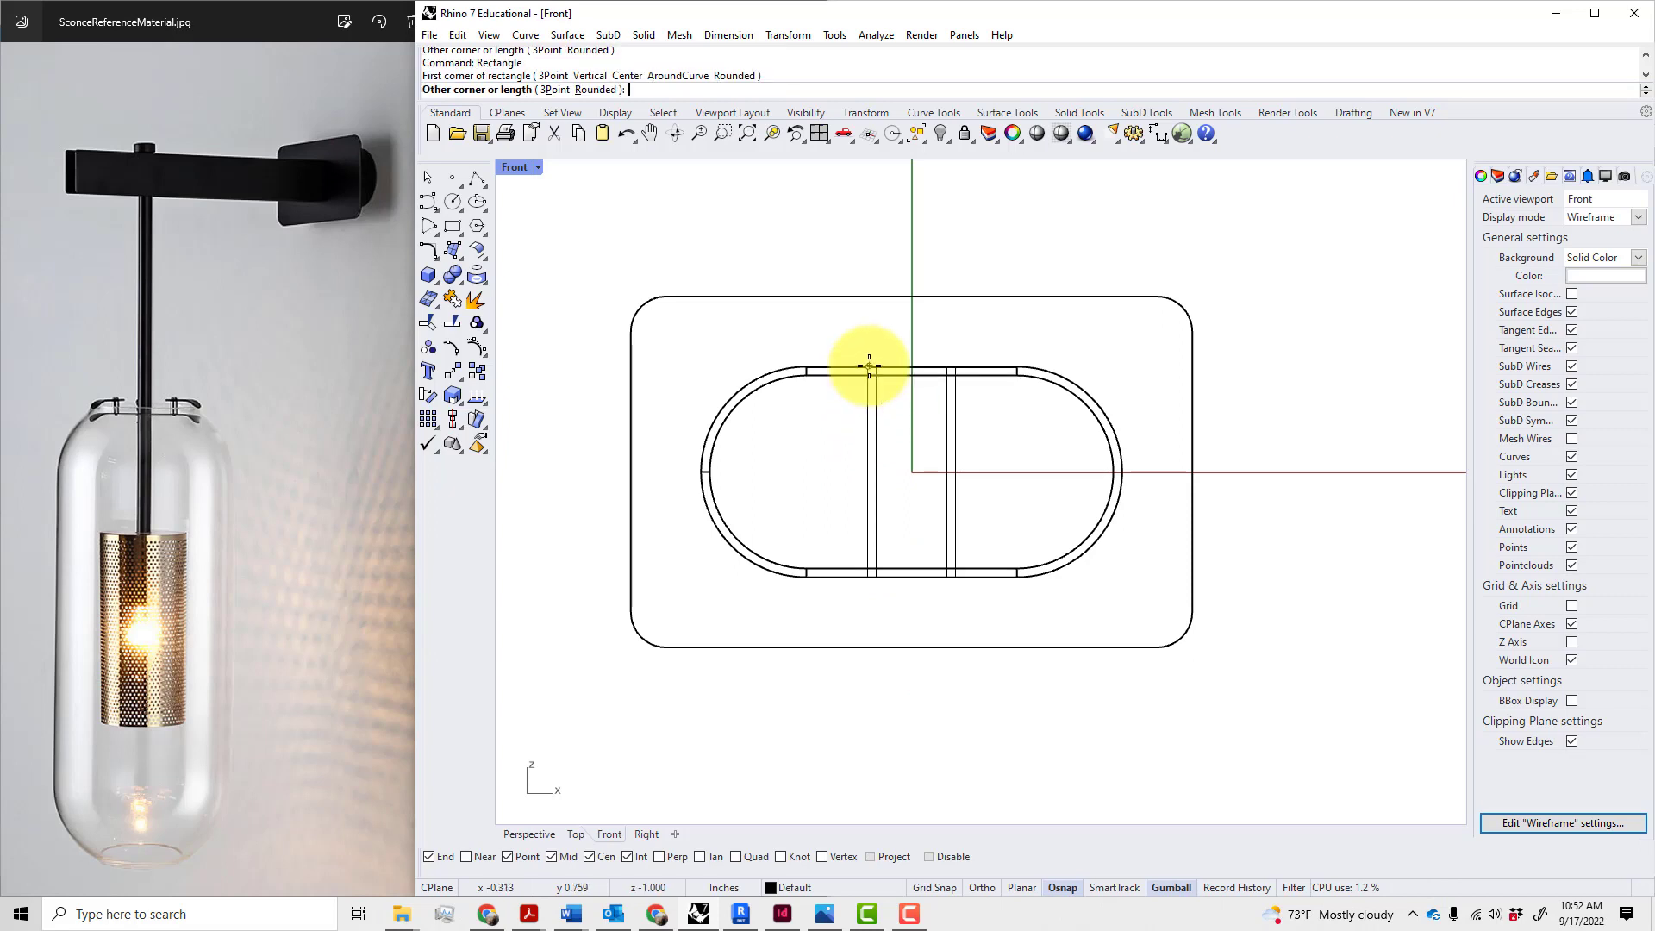
left_click(874, 575)
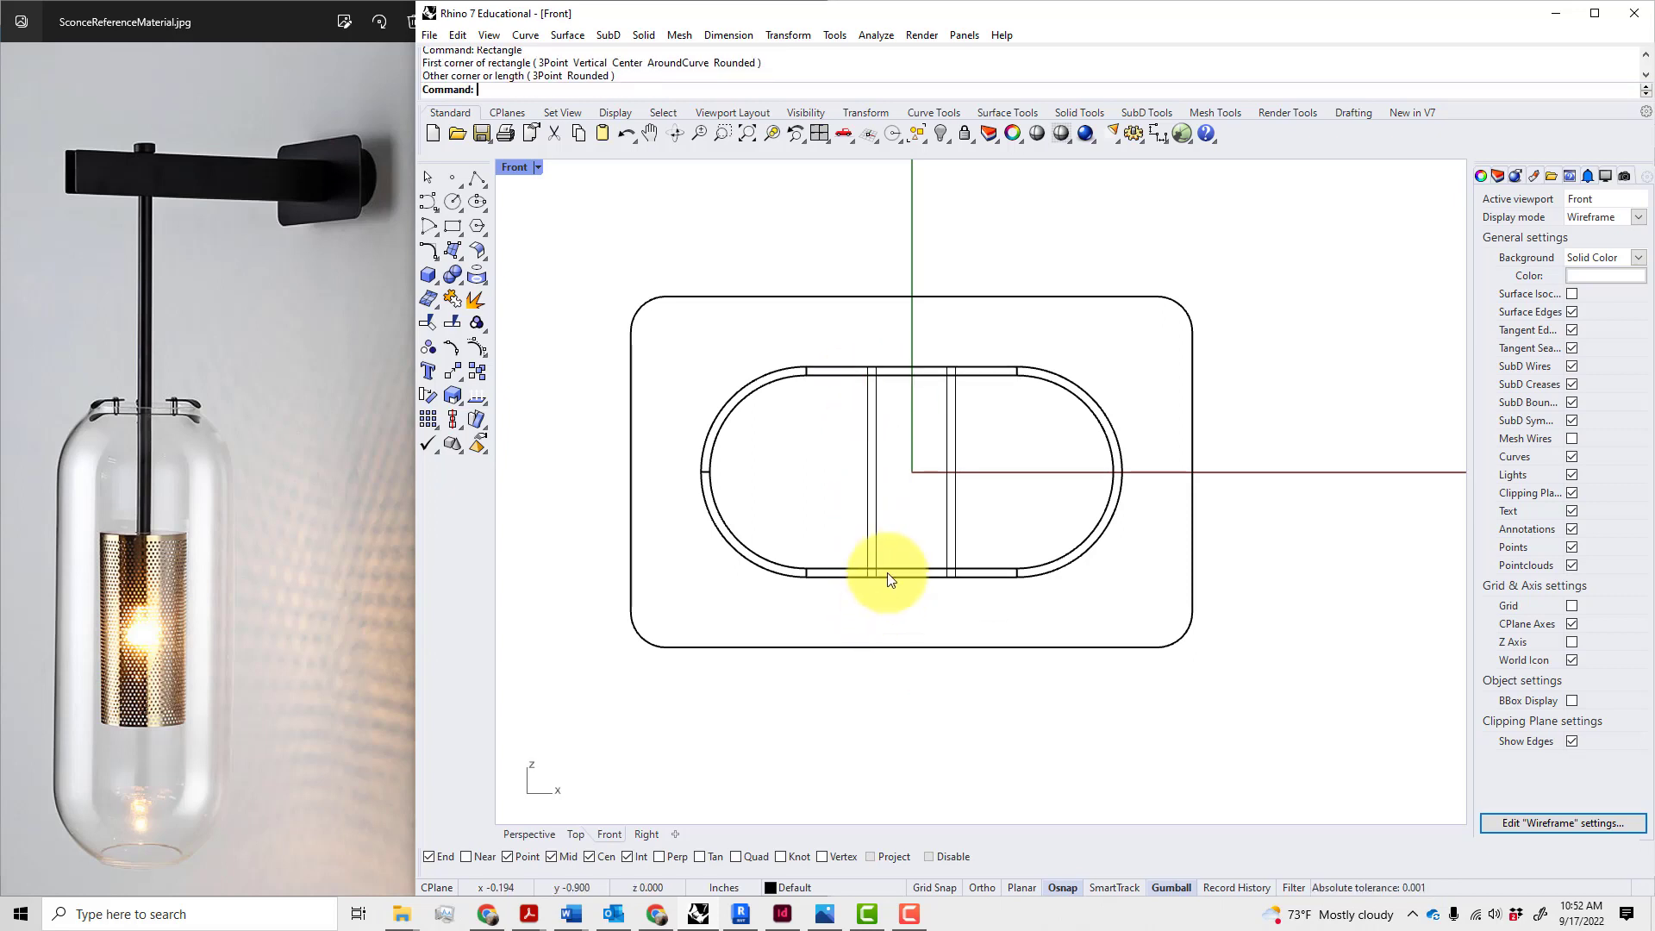
- Extrude the thin rectangle straight as a solid with a distance of 10 inches to form an arm bar
left_click(871, 547)
left_click(918, 603)
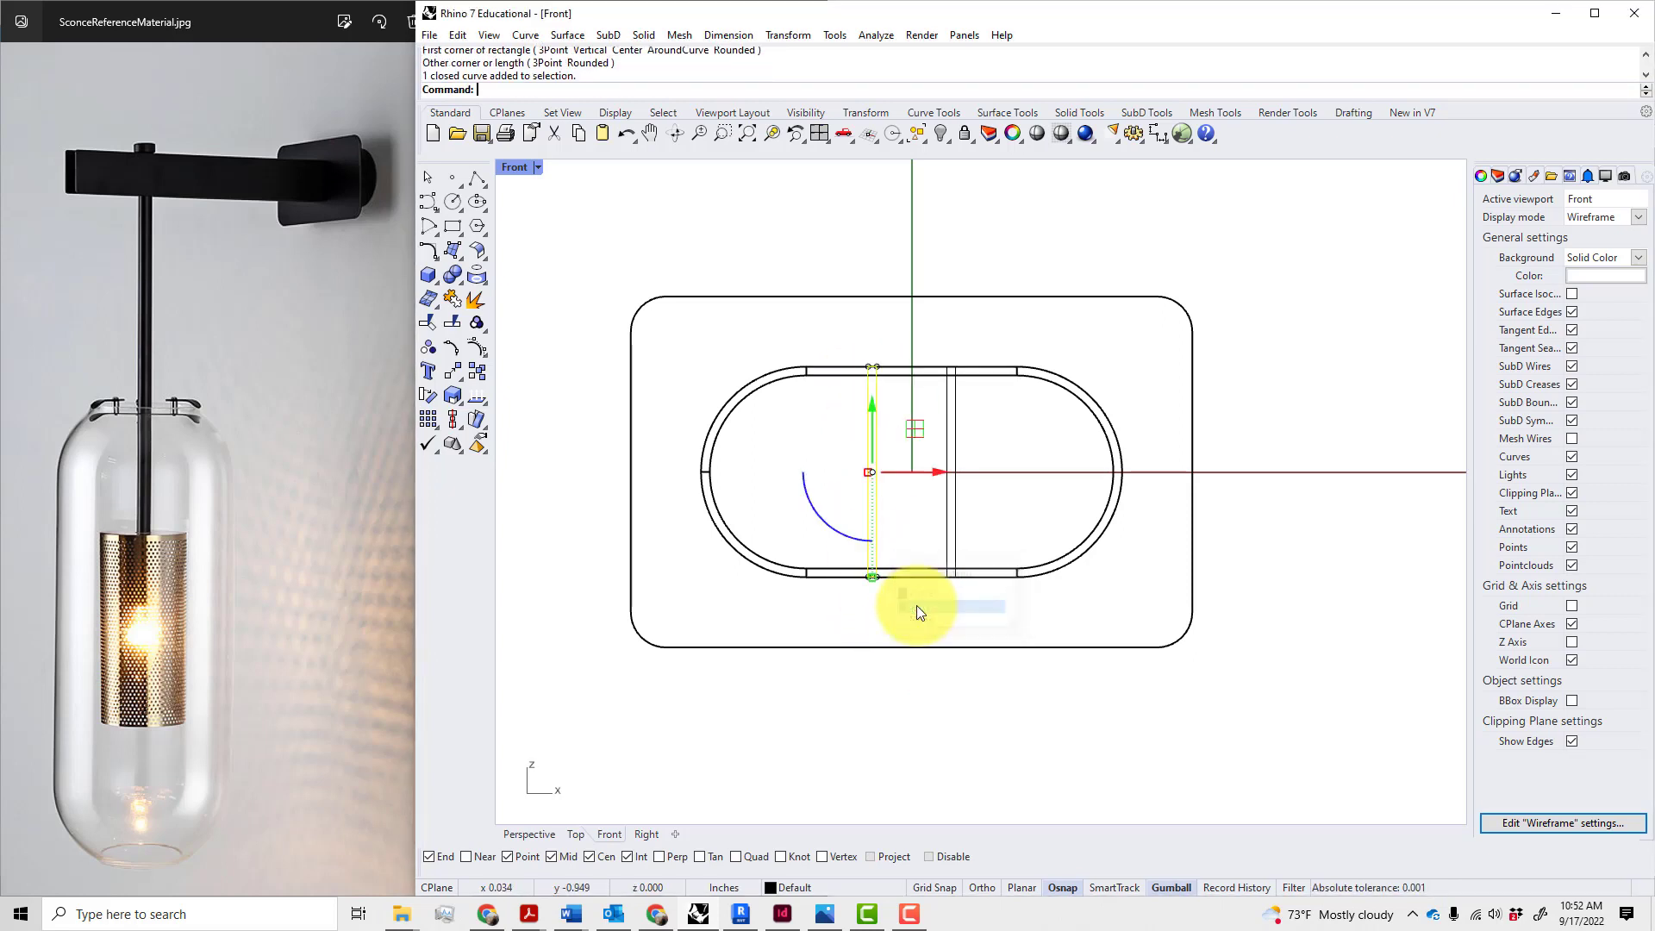
left_click(643, 35)
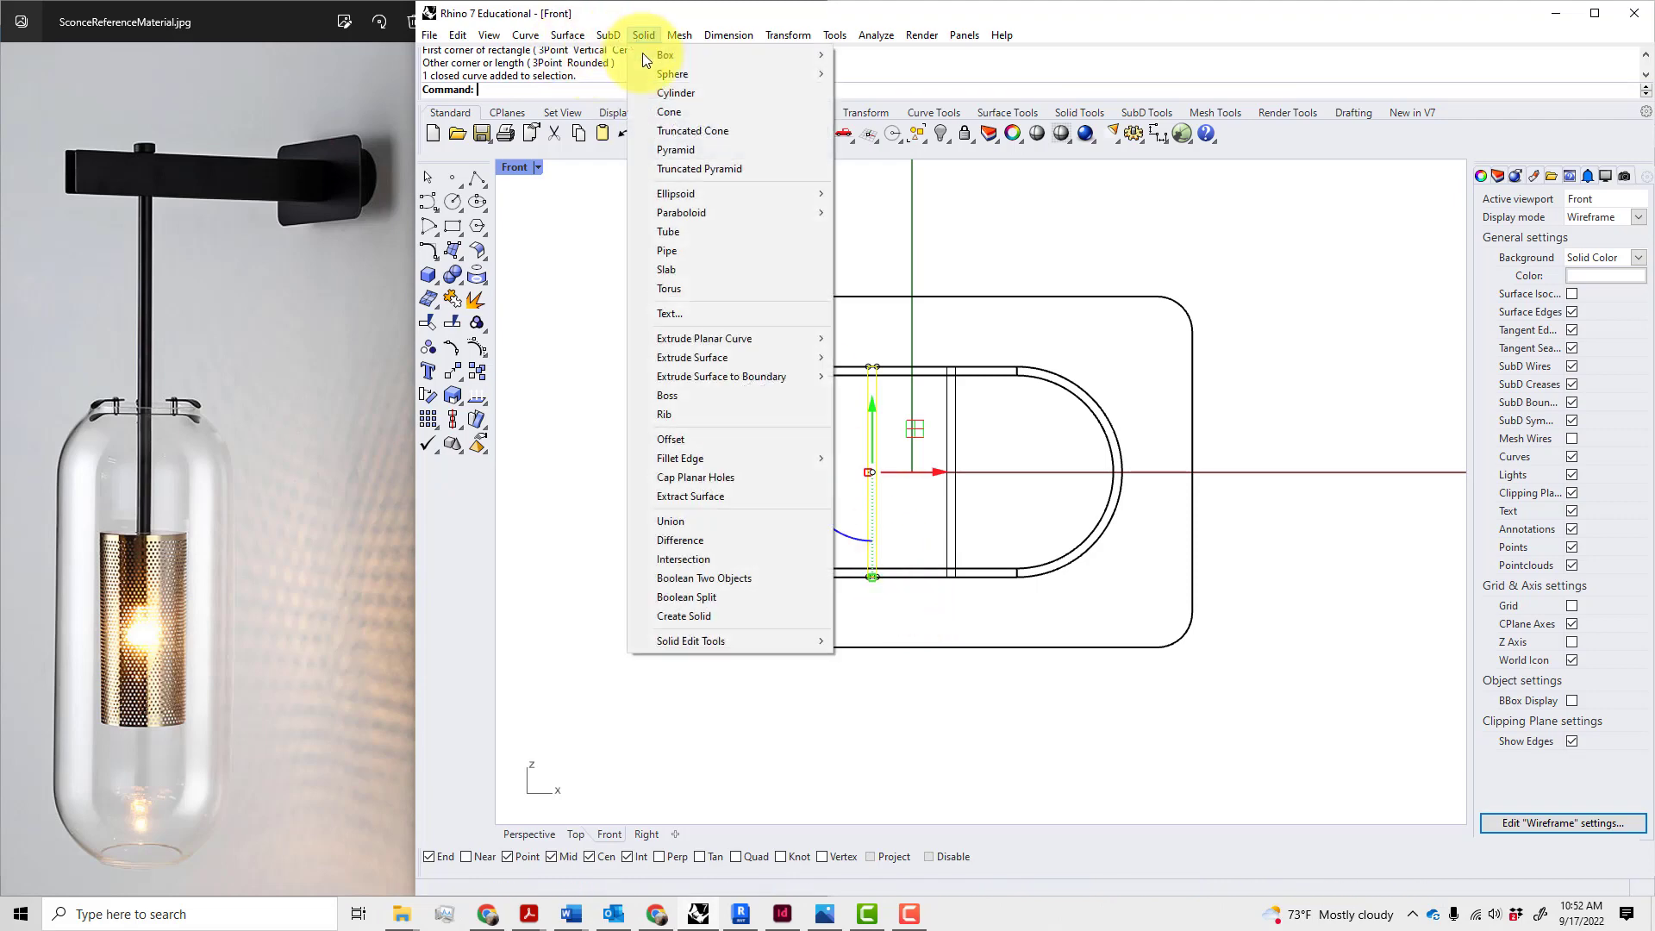
mouse_move(801, 340)
left_click(867, 342)
scroll(898, 429, "down", 4)
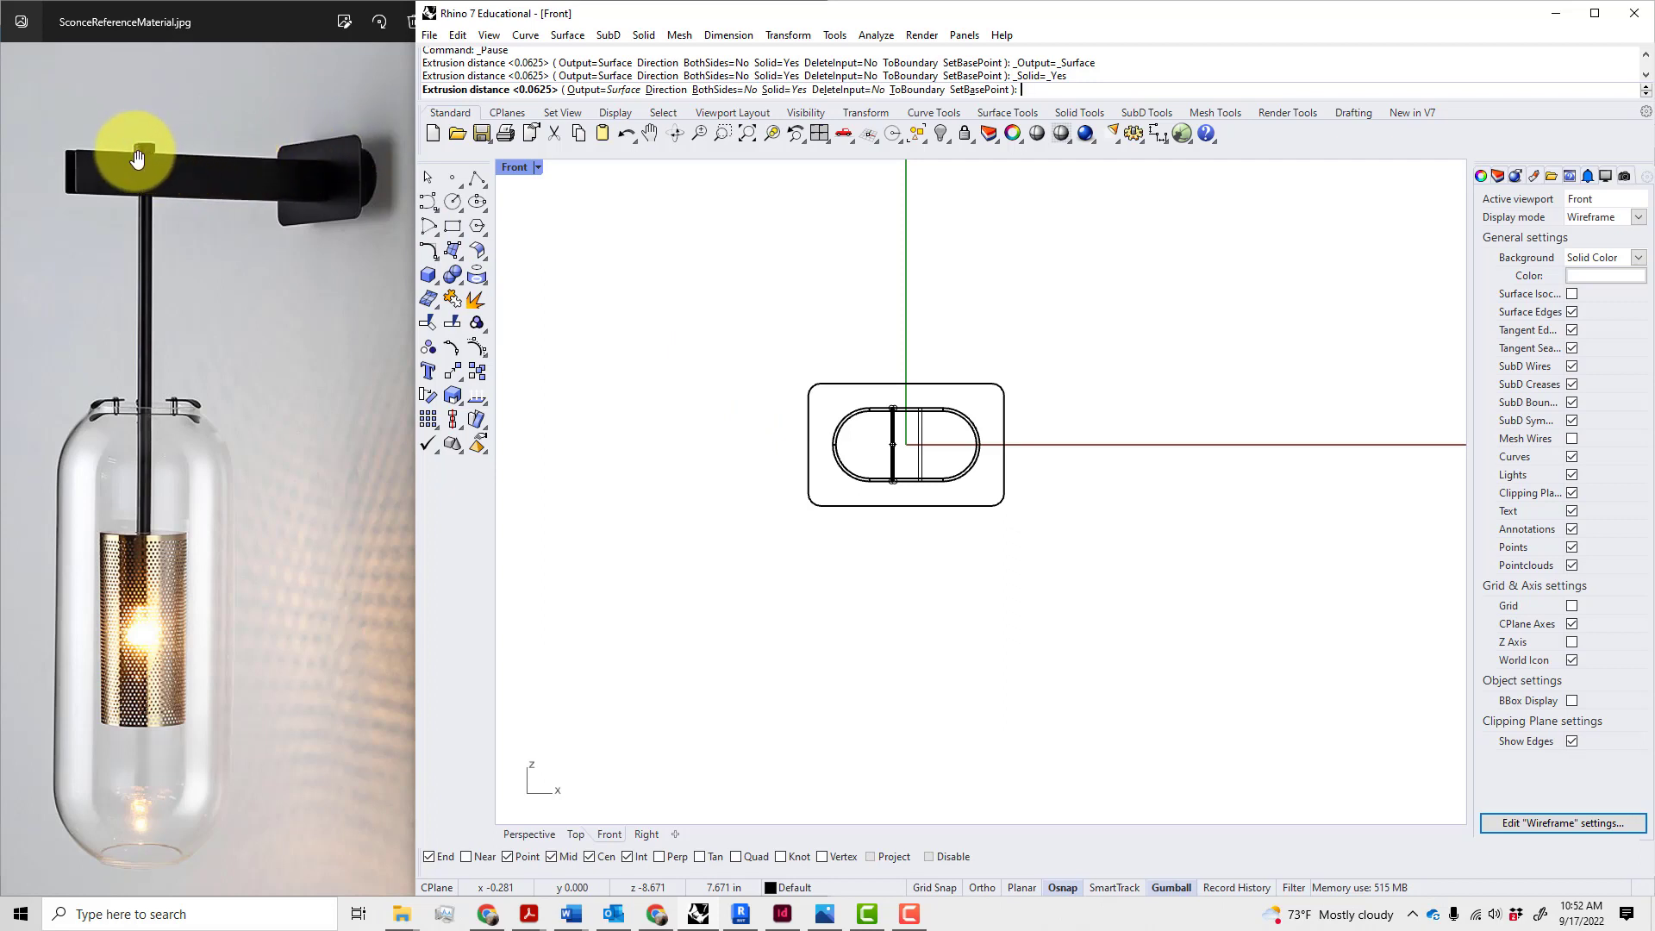
type("1")
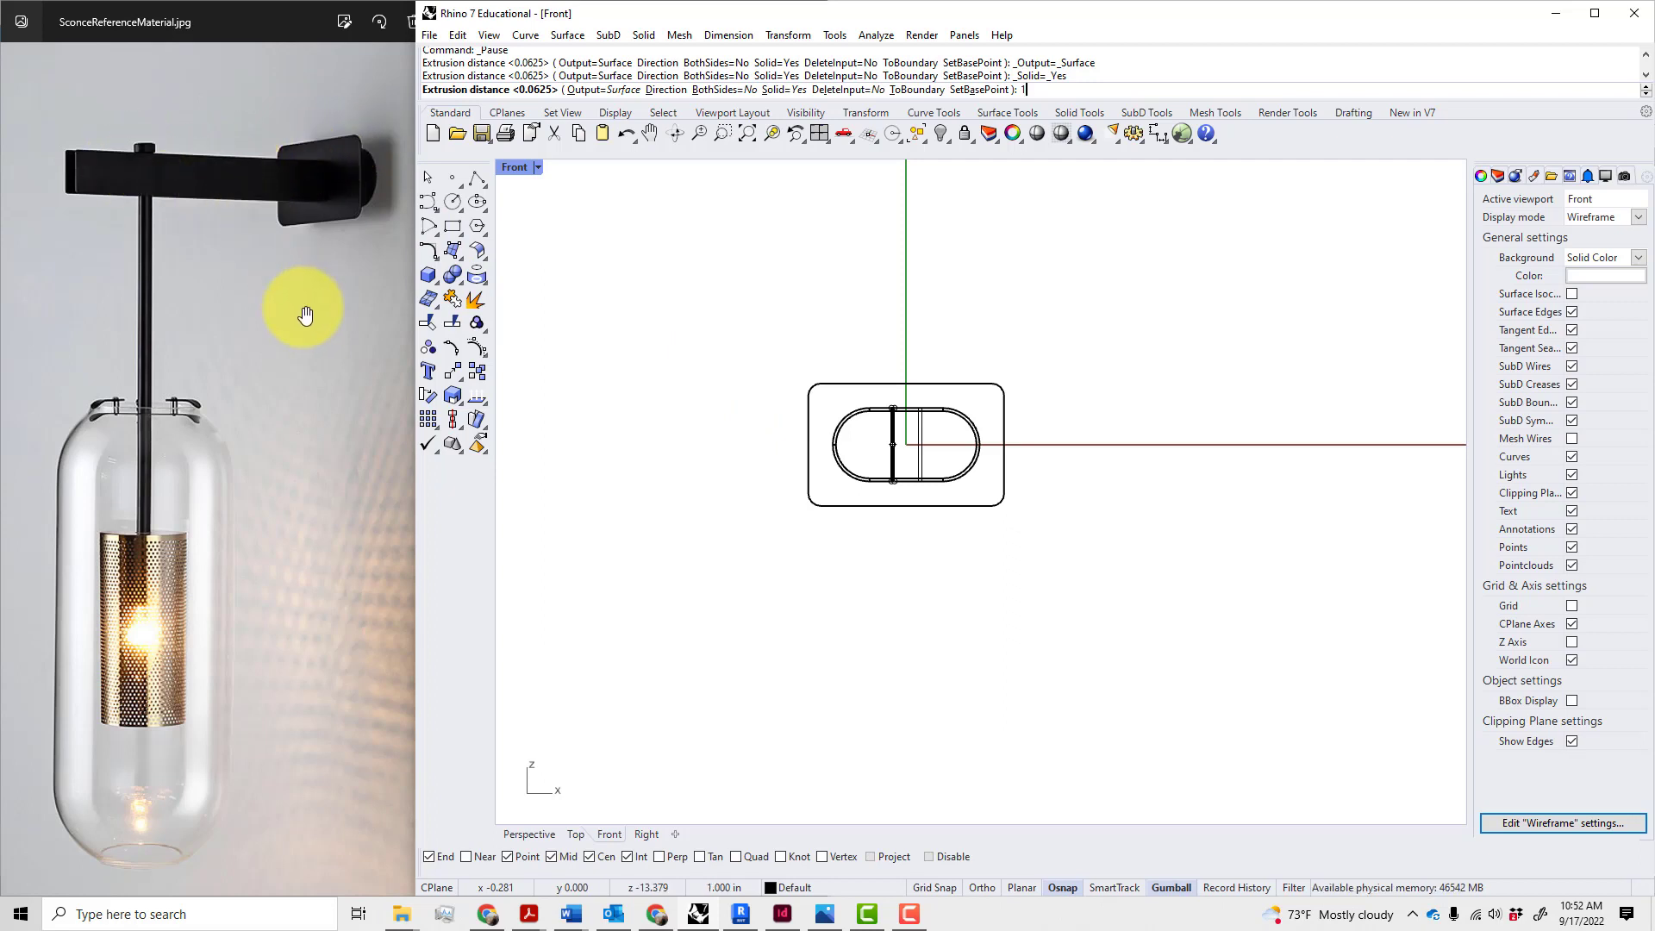
type("0\"")
key("Return")
left_click(964, 550)
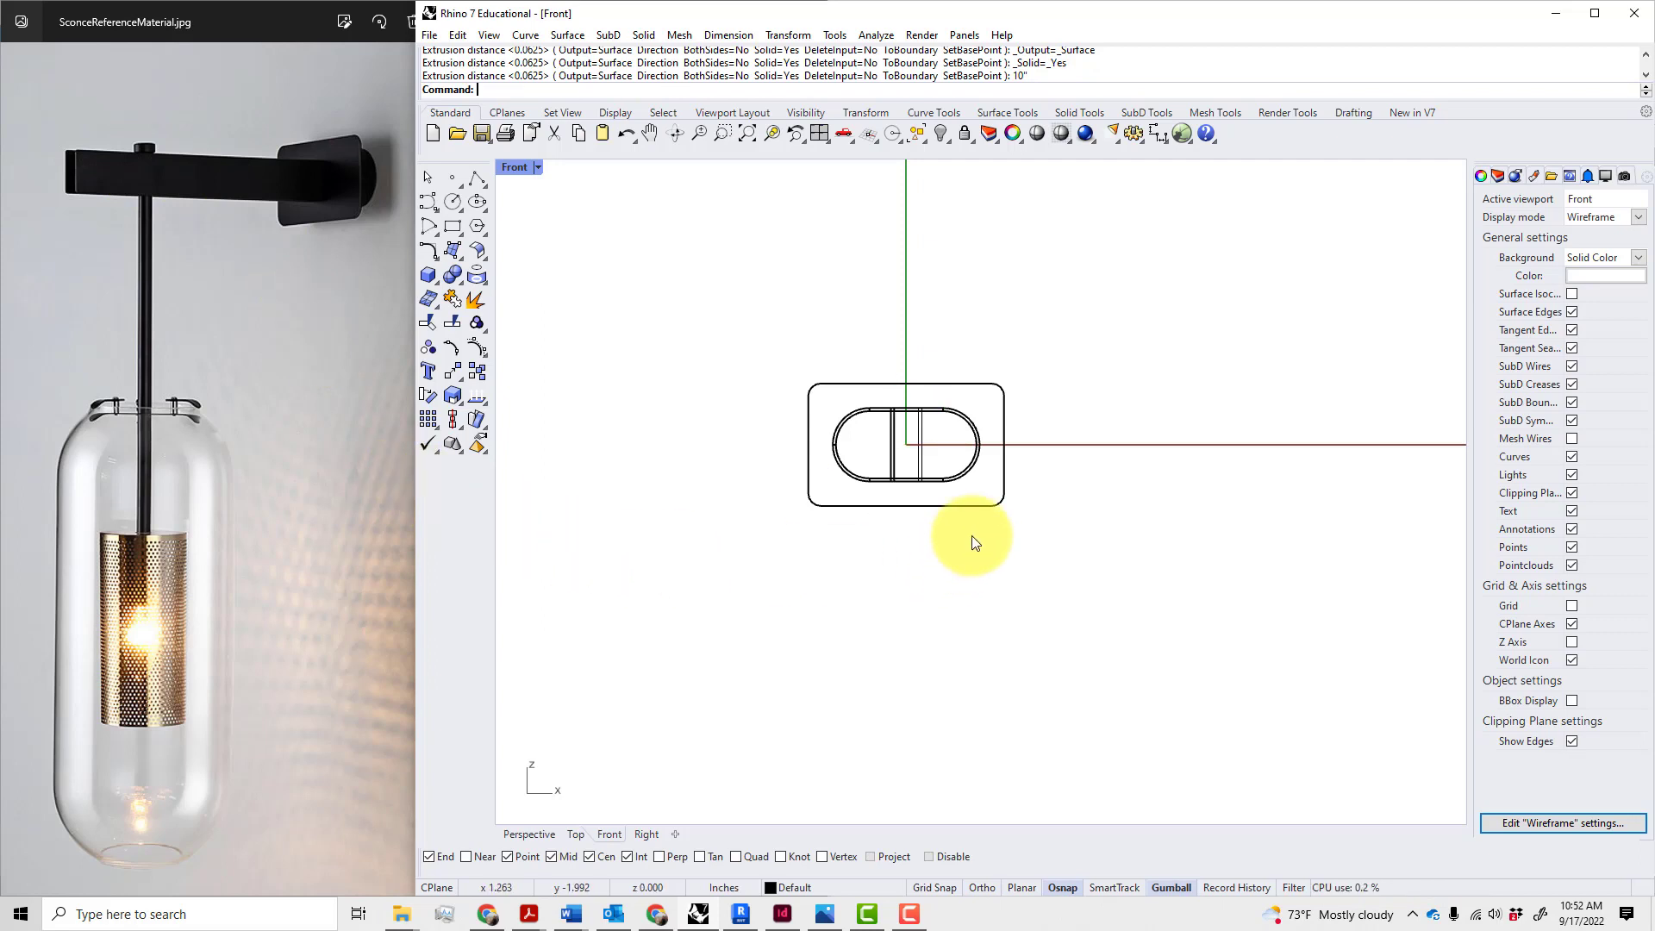
- Mirror the solid arm bar across the slot's vertical centerline, keeping the original
scroll(957, 530, "up", 5)
left_click(851, 431)
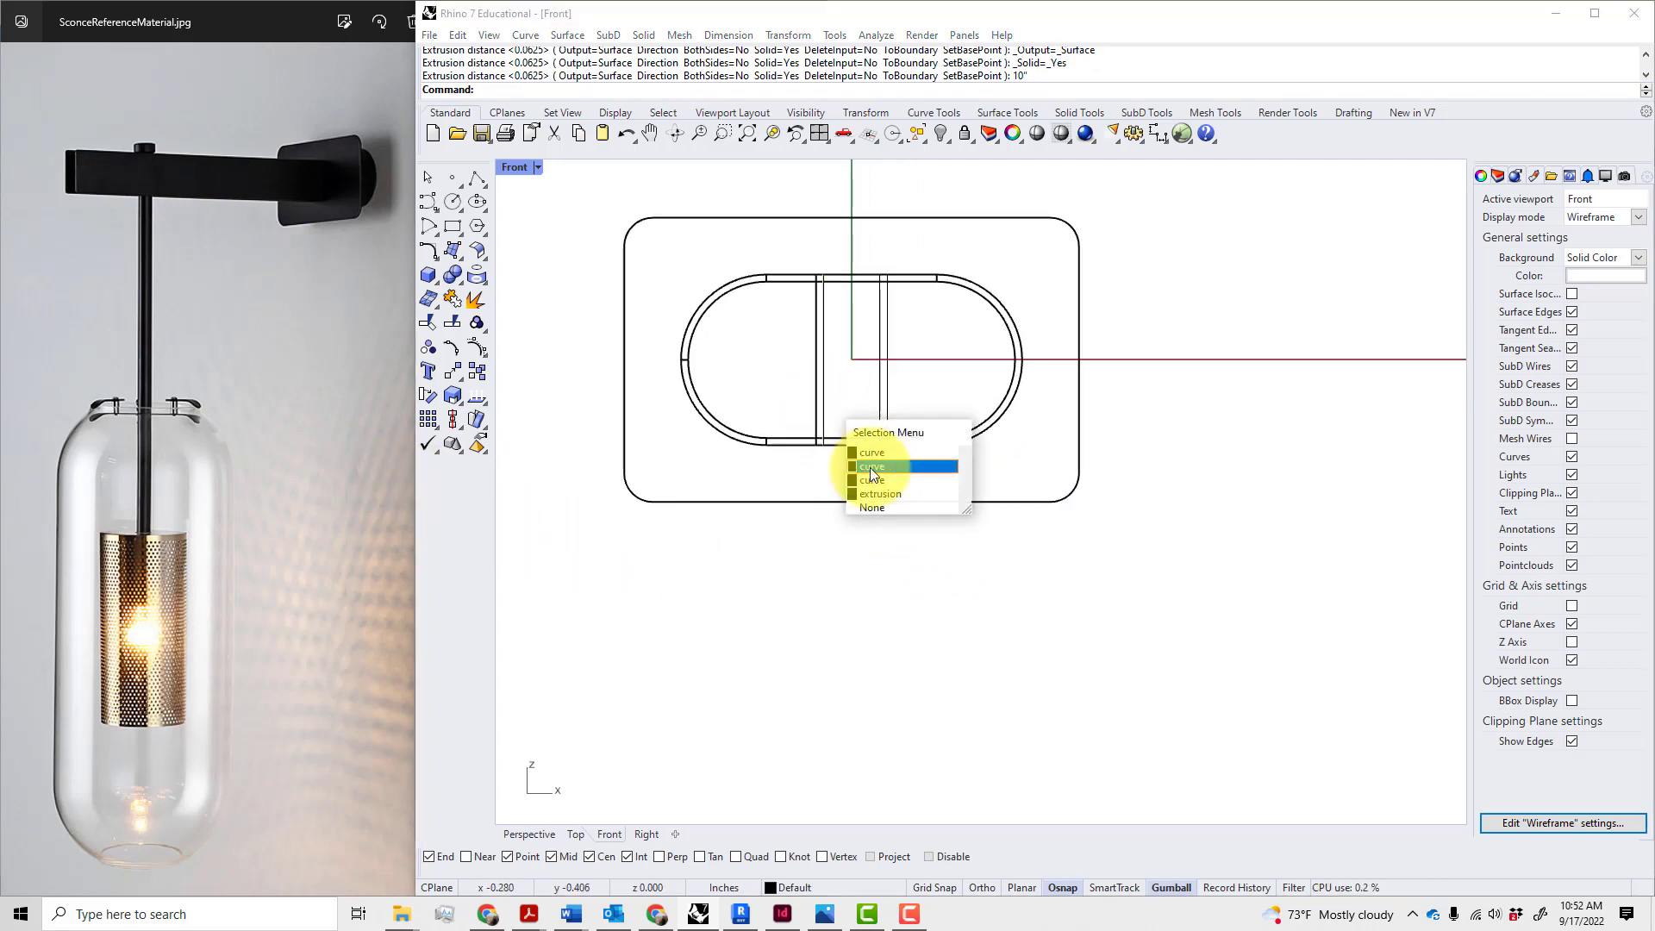
left_click(881, 494)
type("MI")
key("Return")
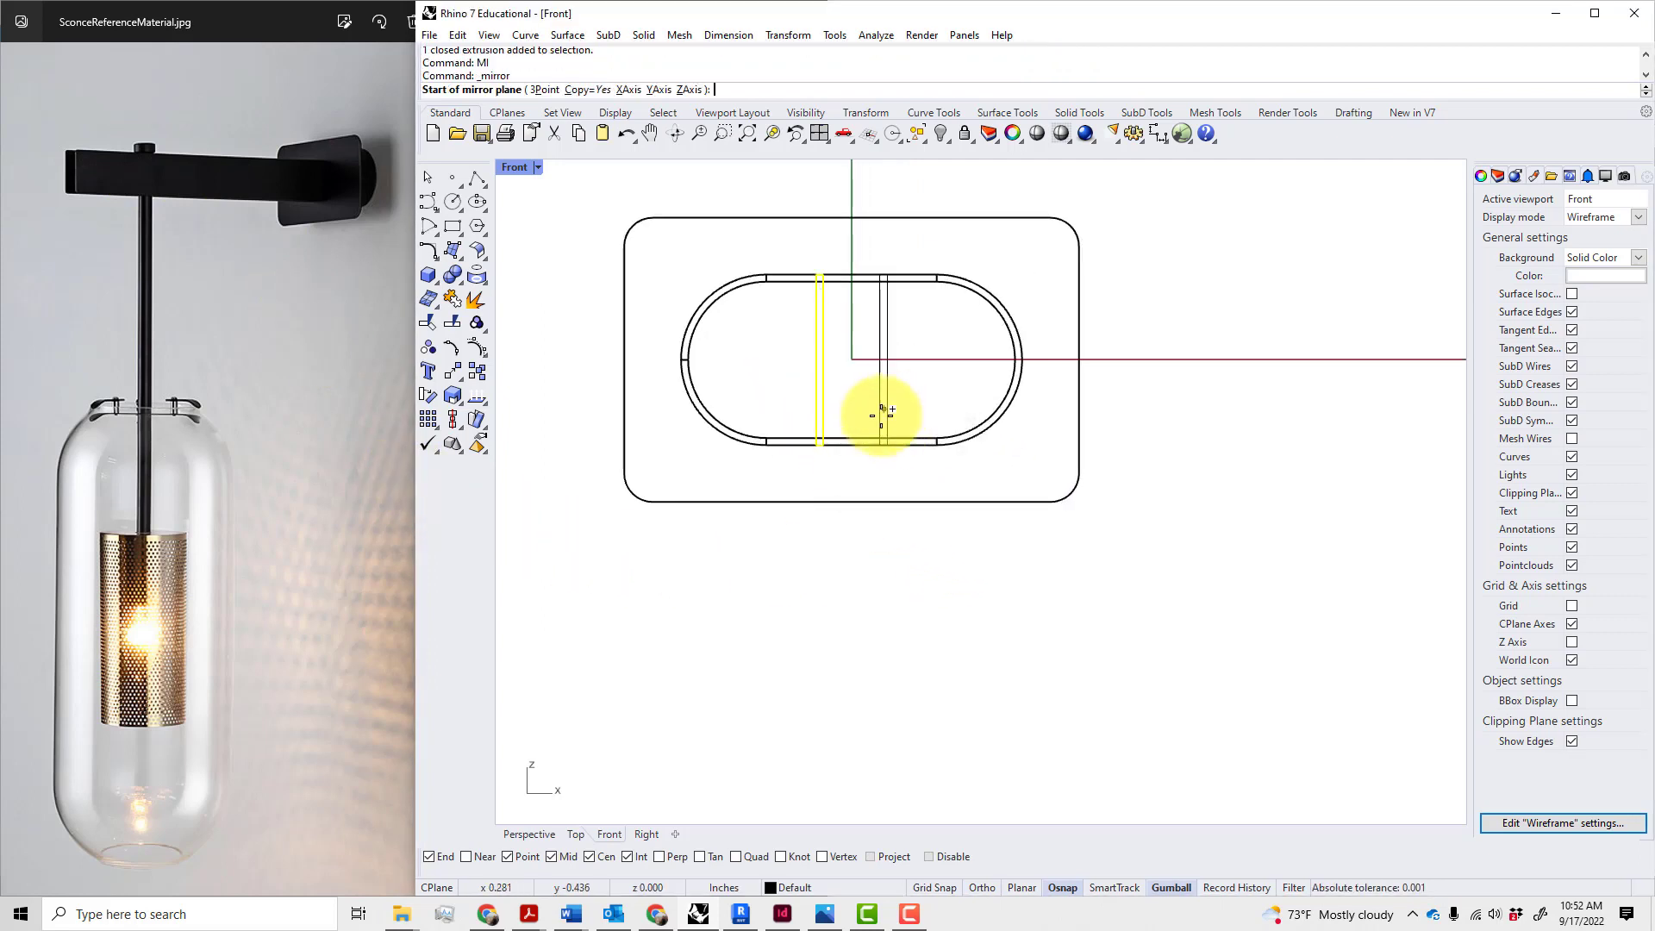
left_click(852, 446)
left_click(872, 569, "shift")
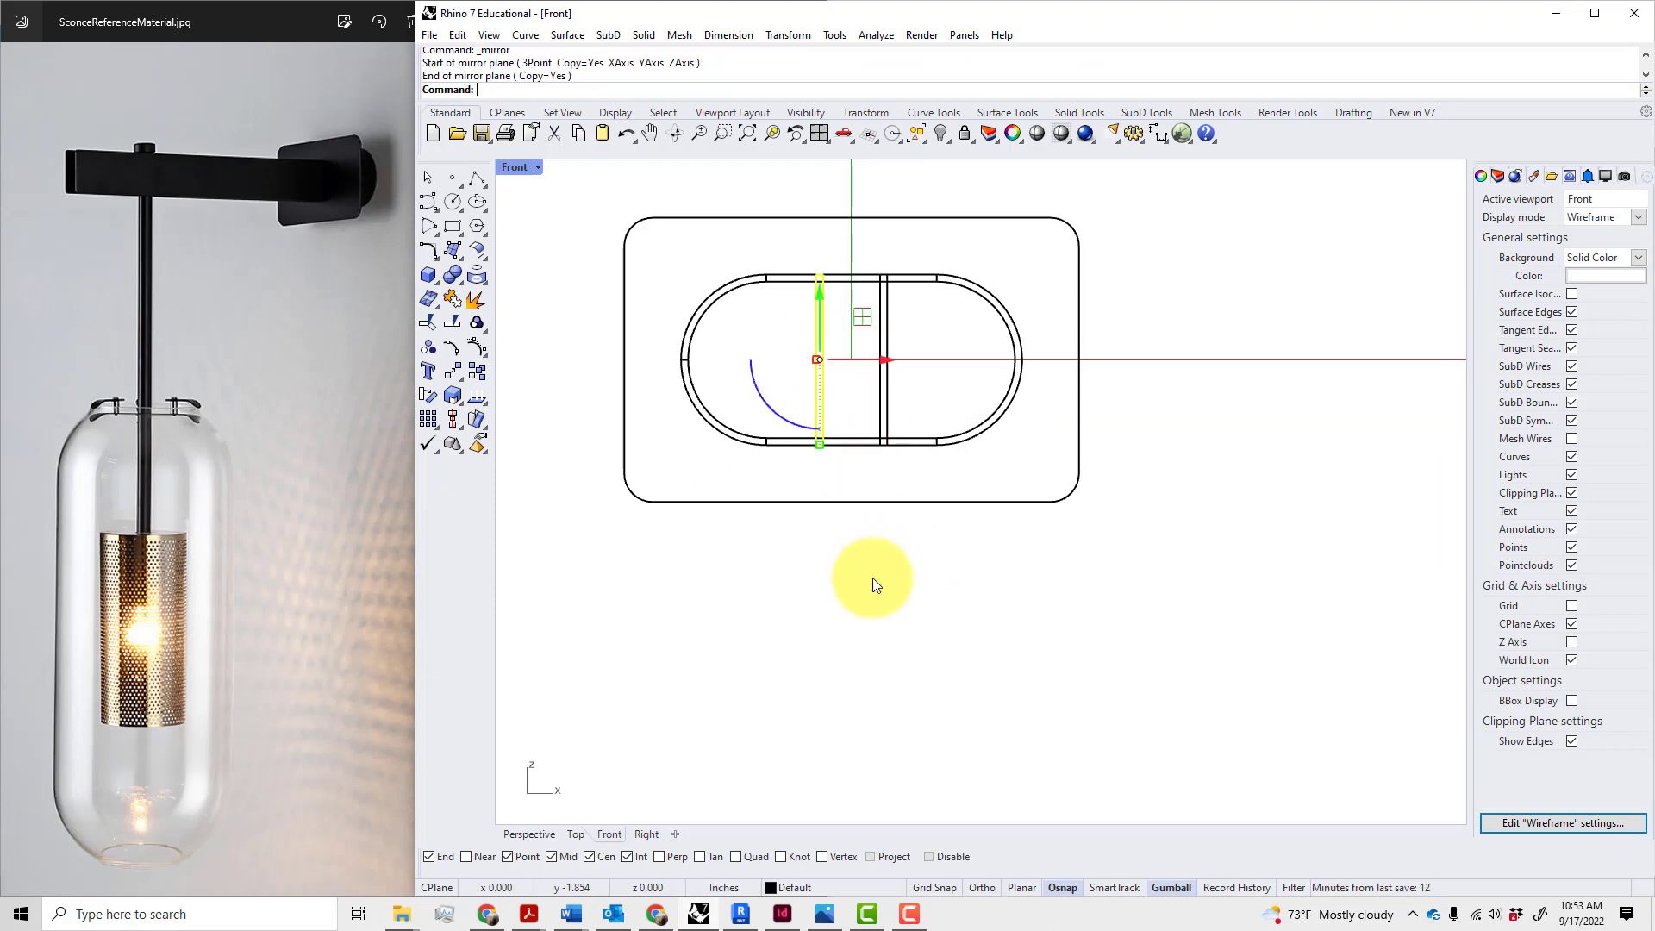
- Compare the pair of arm bars with the reference photo from several angles in the Perspective view
double_click(518, 169)
left_click(1023, 172)
double_click(1023, 167)
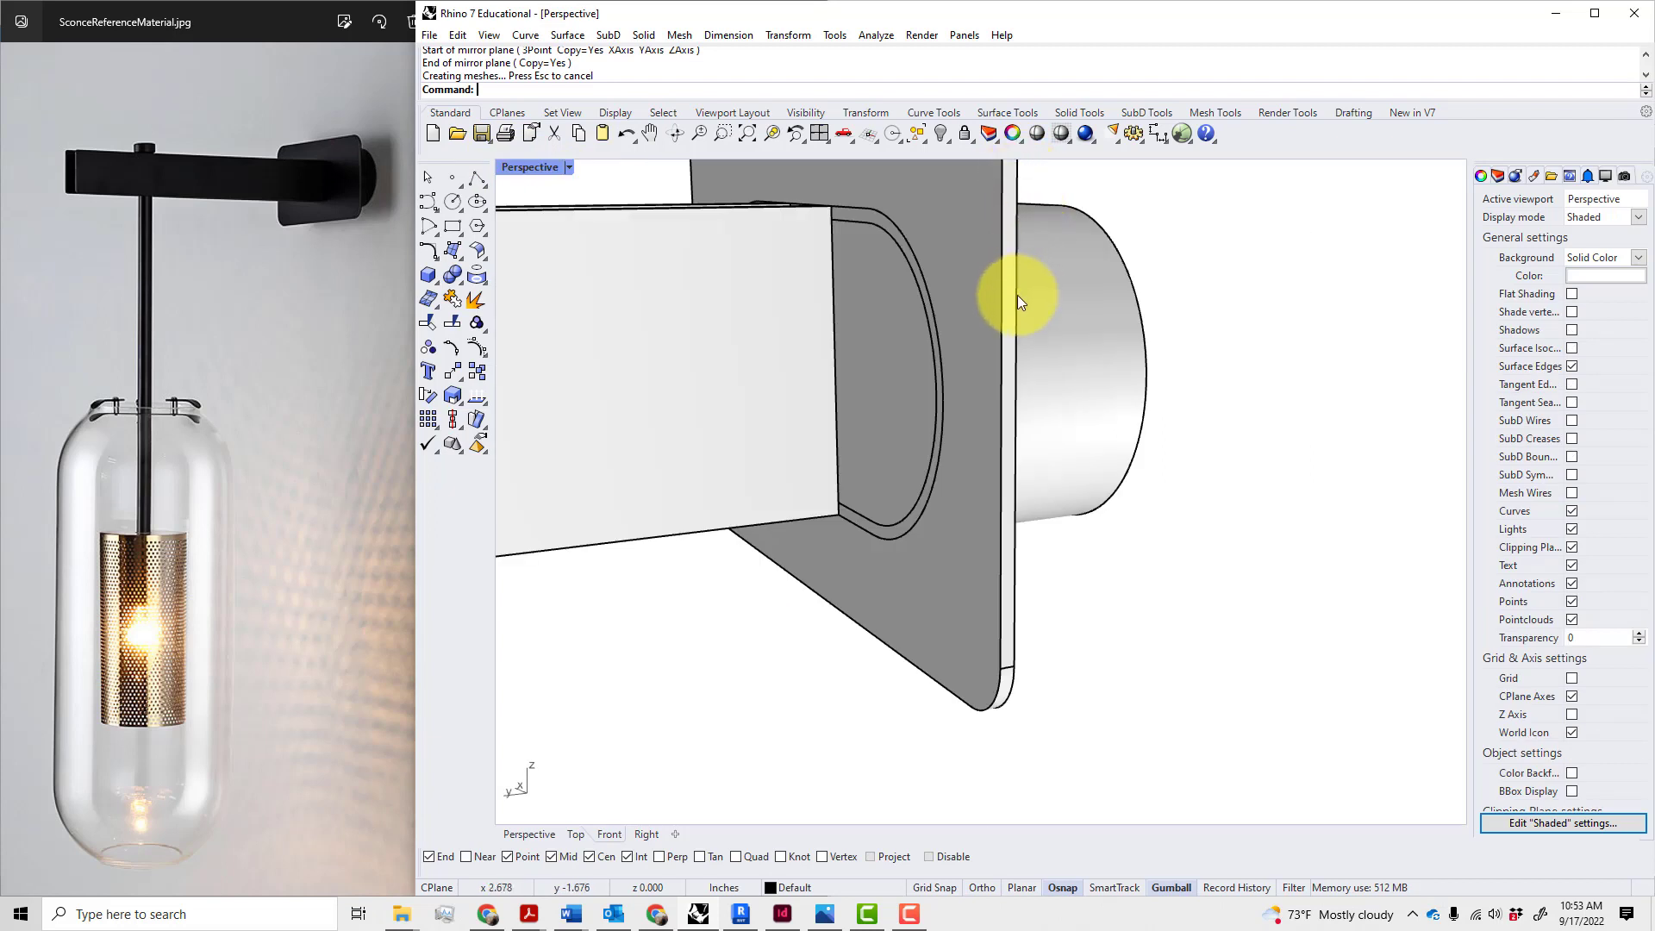
scroll(1010, 300, "down", 5)
mouse_move(1005, 302)
right_mouse_down()
mouse_move(905, 400)
mouse_move(848, 342)
mouse_move(935, 385)
mouse_move(969, 339)
mouse_move(958, 472)
right_mouse_up()
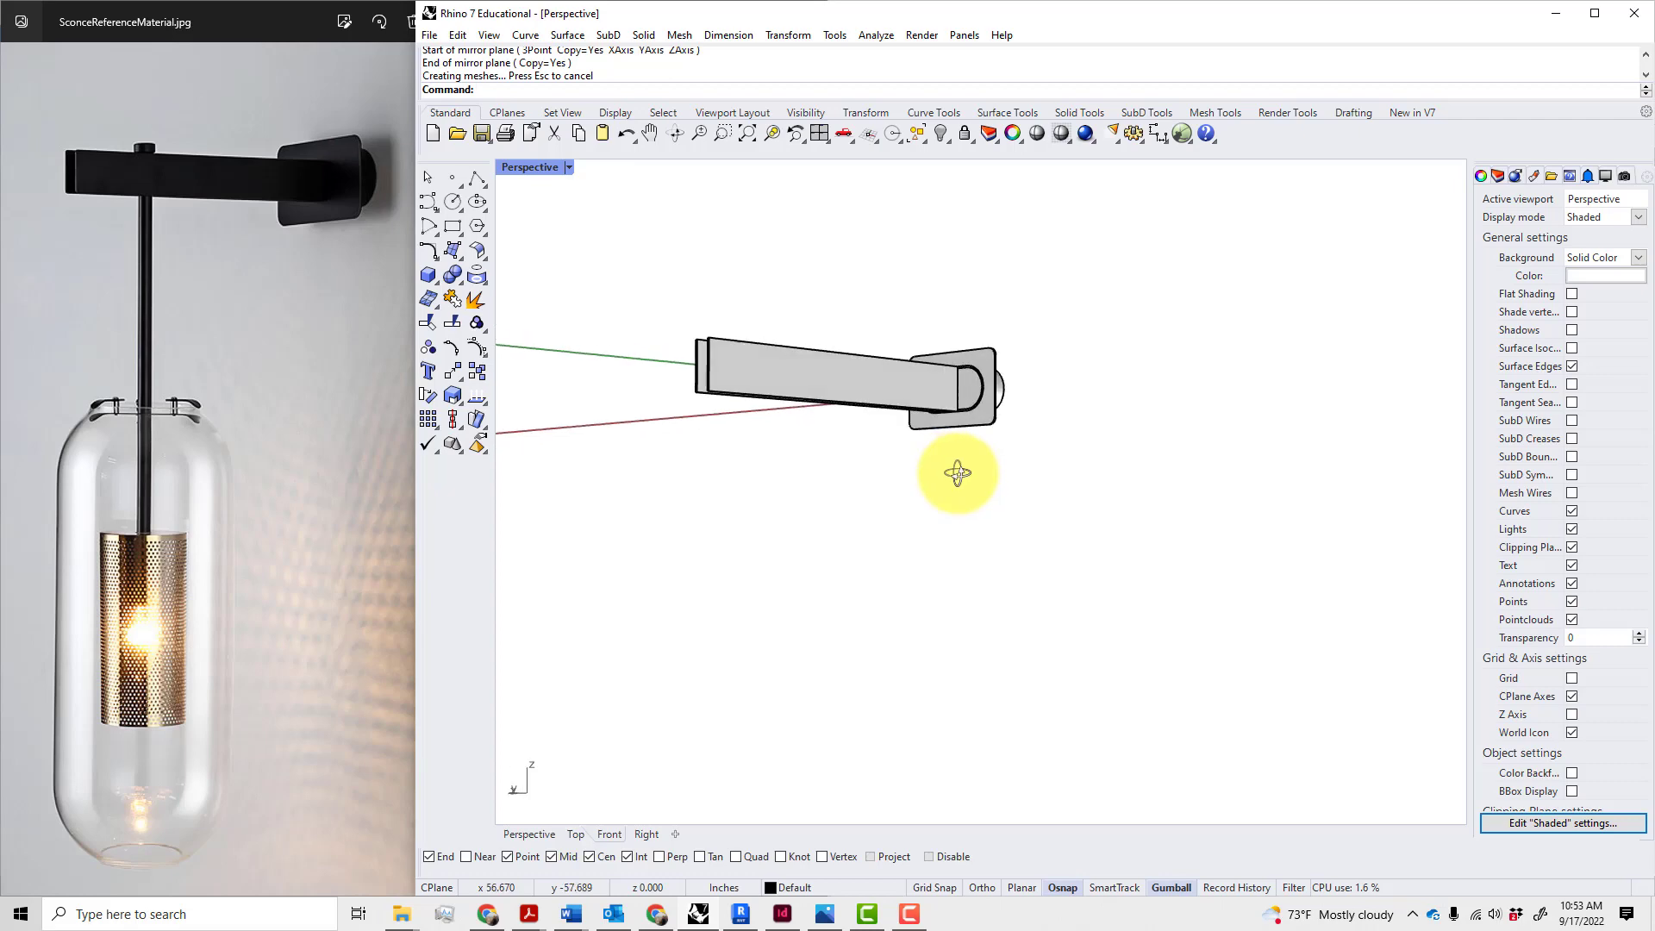
left_click(260, 290)
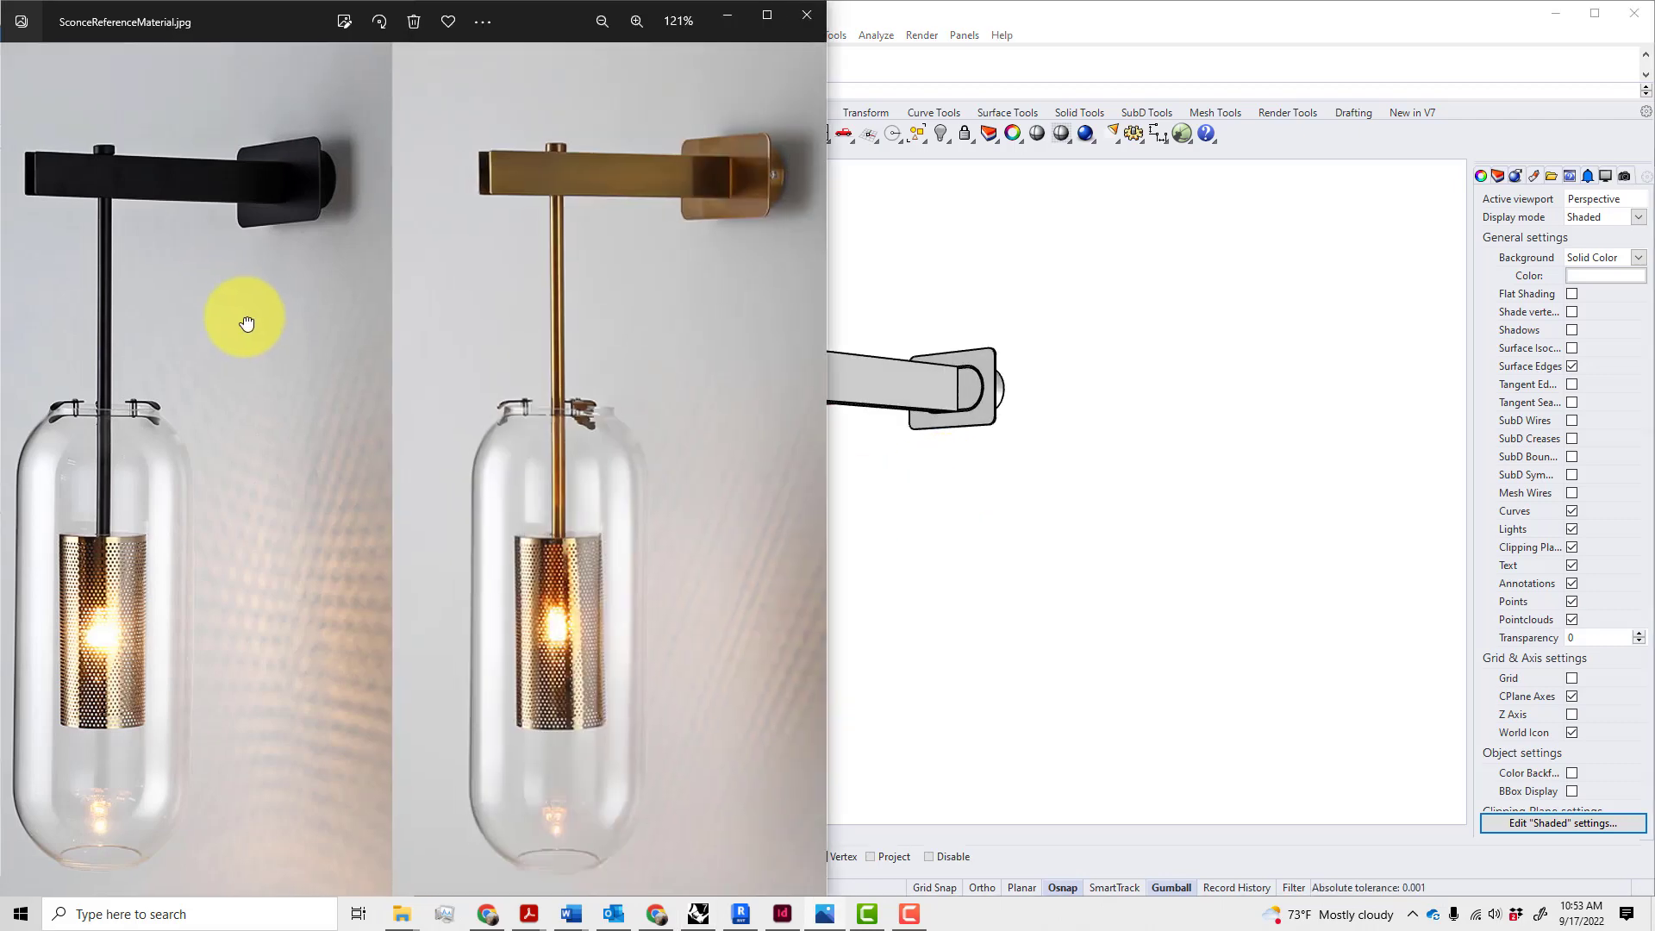
mouse_move(970, 502)
right_mouse_down("shift")
mouse_move(1050, 504)
mouse_move(954, 518)
mouse_move(1052, 554)
mouse_move(986, 528)
right_mouse_up("shift")
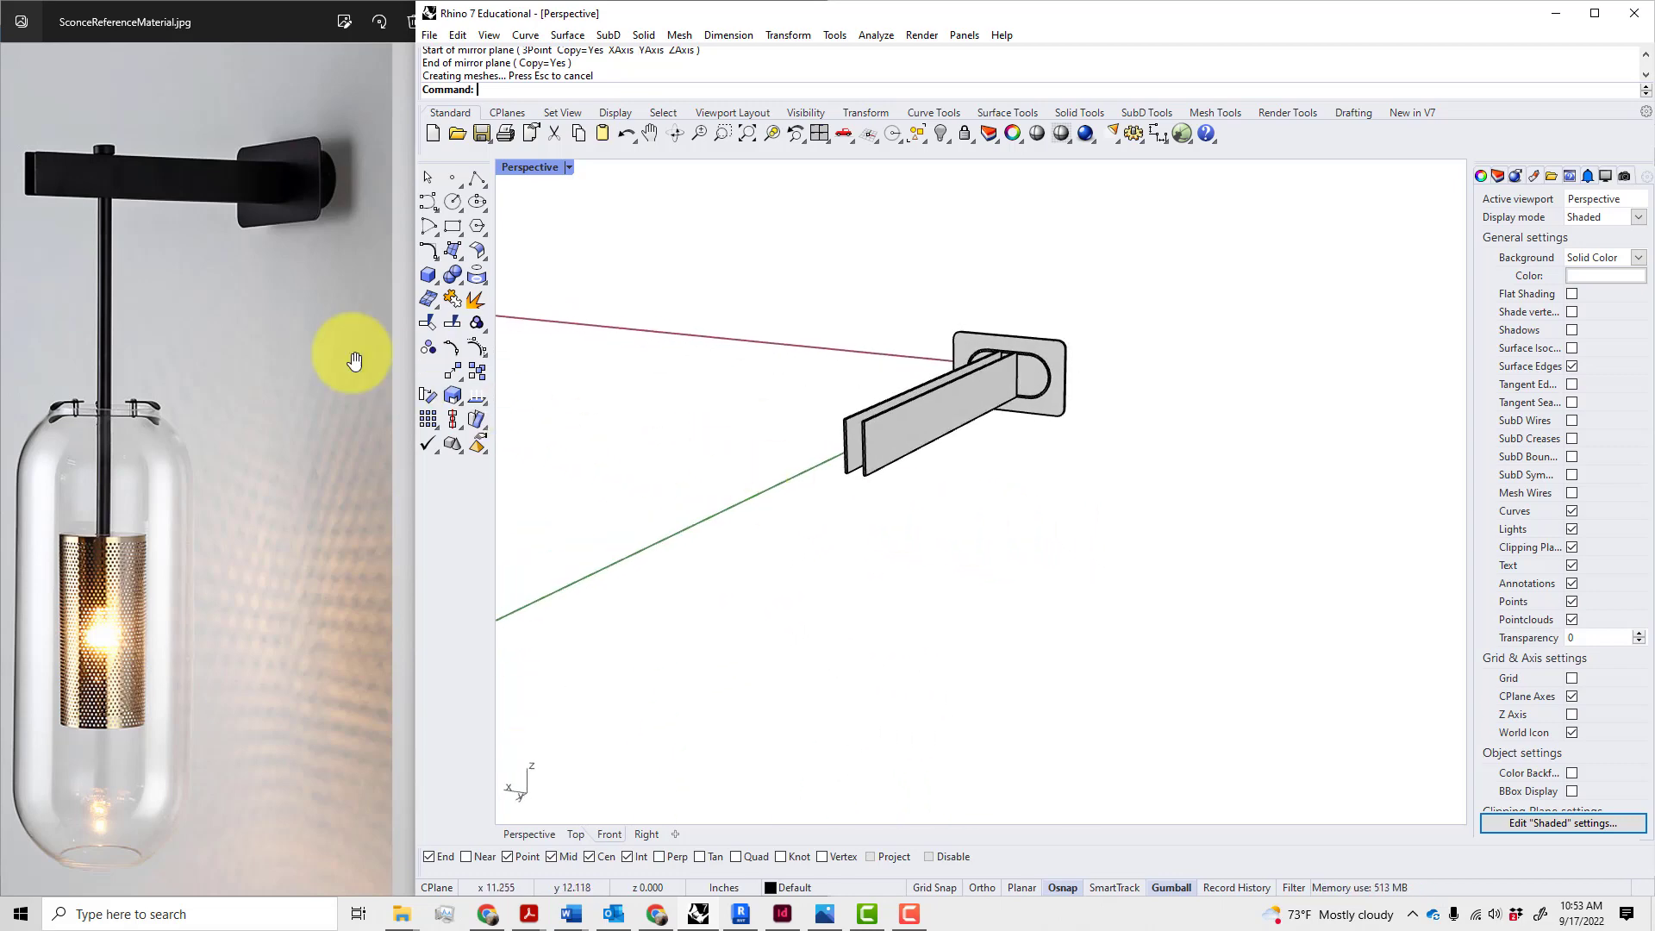
right_click_drag(894, 473, 852, 444)
right_click_drag(832, 391, 850, 403)
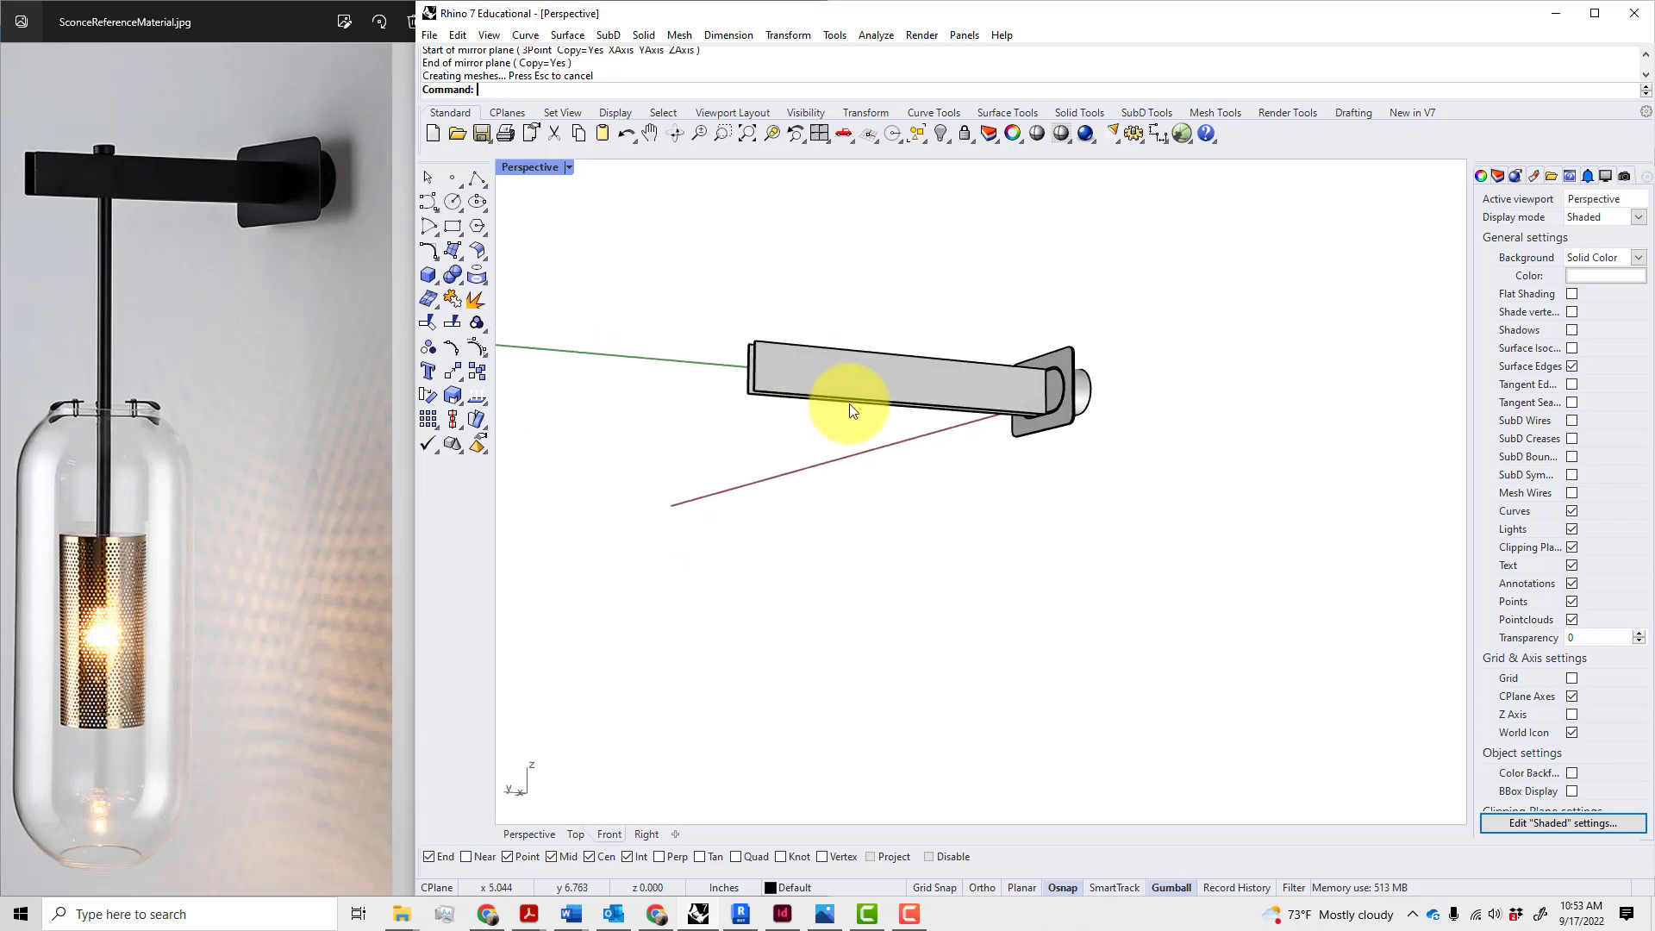
scroll(1063, 395, "up", 3)
- Inspect the junction where the slot shell, wall plate and arm bars meet
left_click(1117, 414)
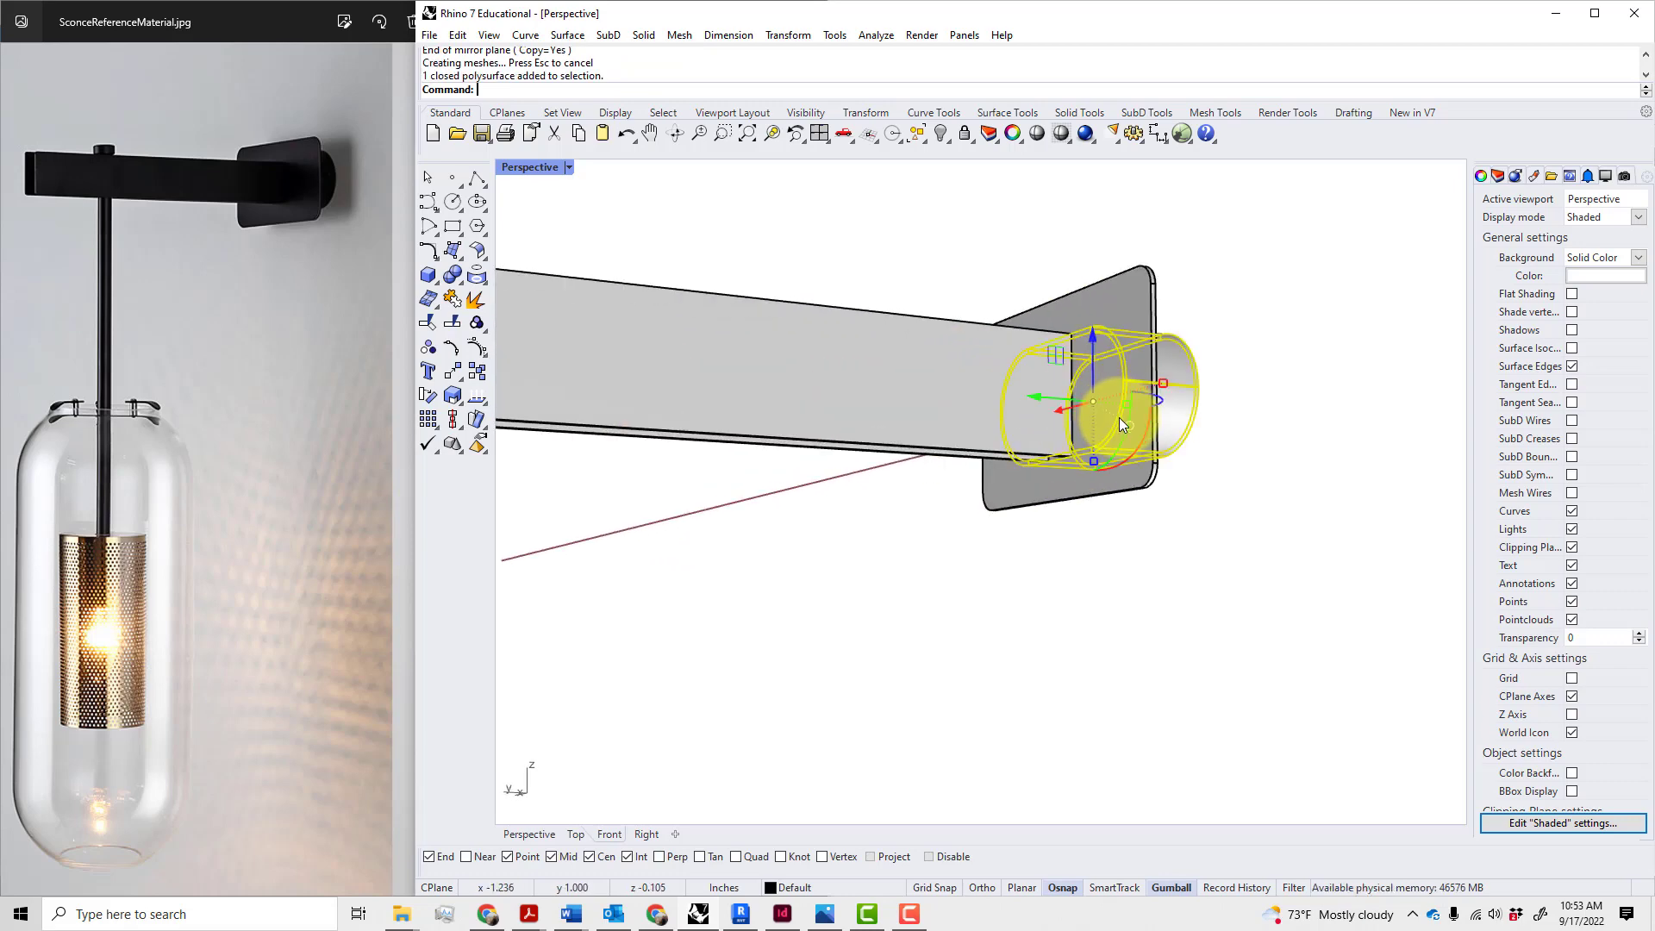
left_click(1207, 437)
scroll(1224, 435, "up", 3)
right_click_drag(1226, 438, 1183, 480)
scroll(1188, 509, "down", 2)
scroll(1190, 532, "up", 2)
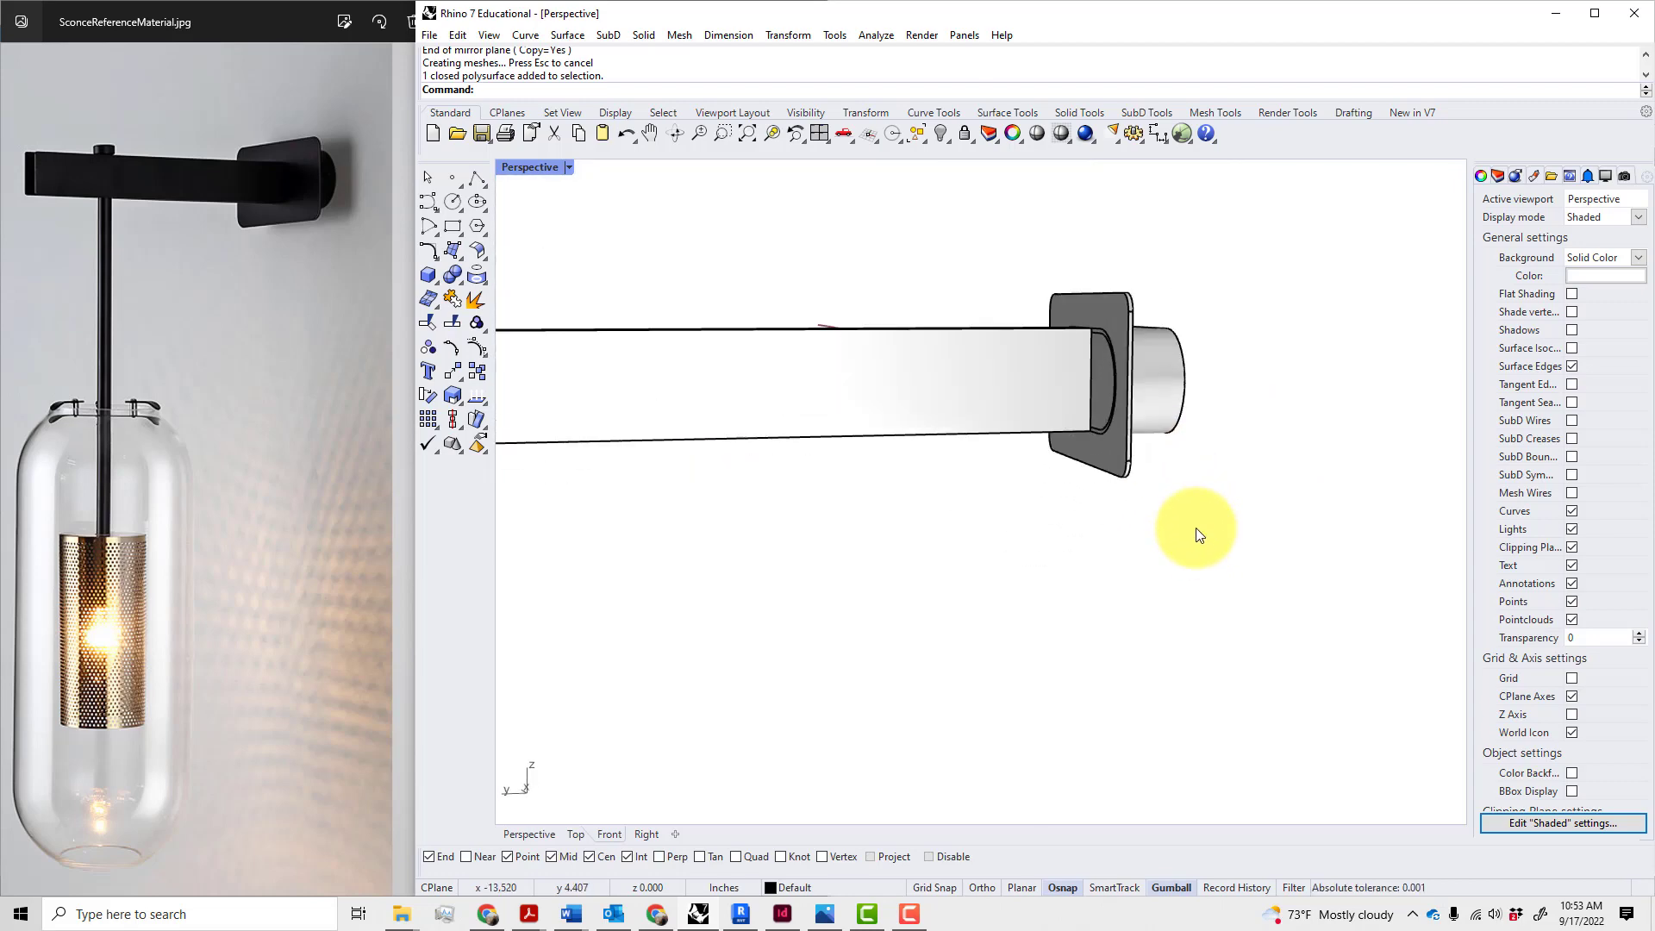
scroll(1140, 403, "up", 3)
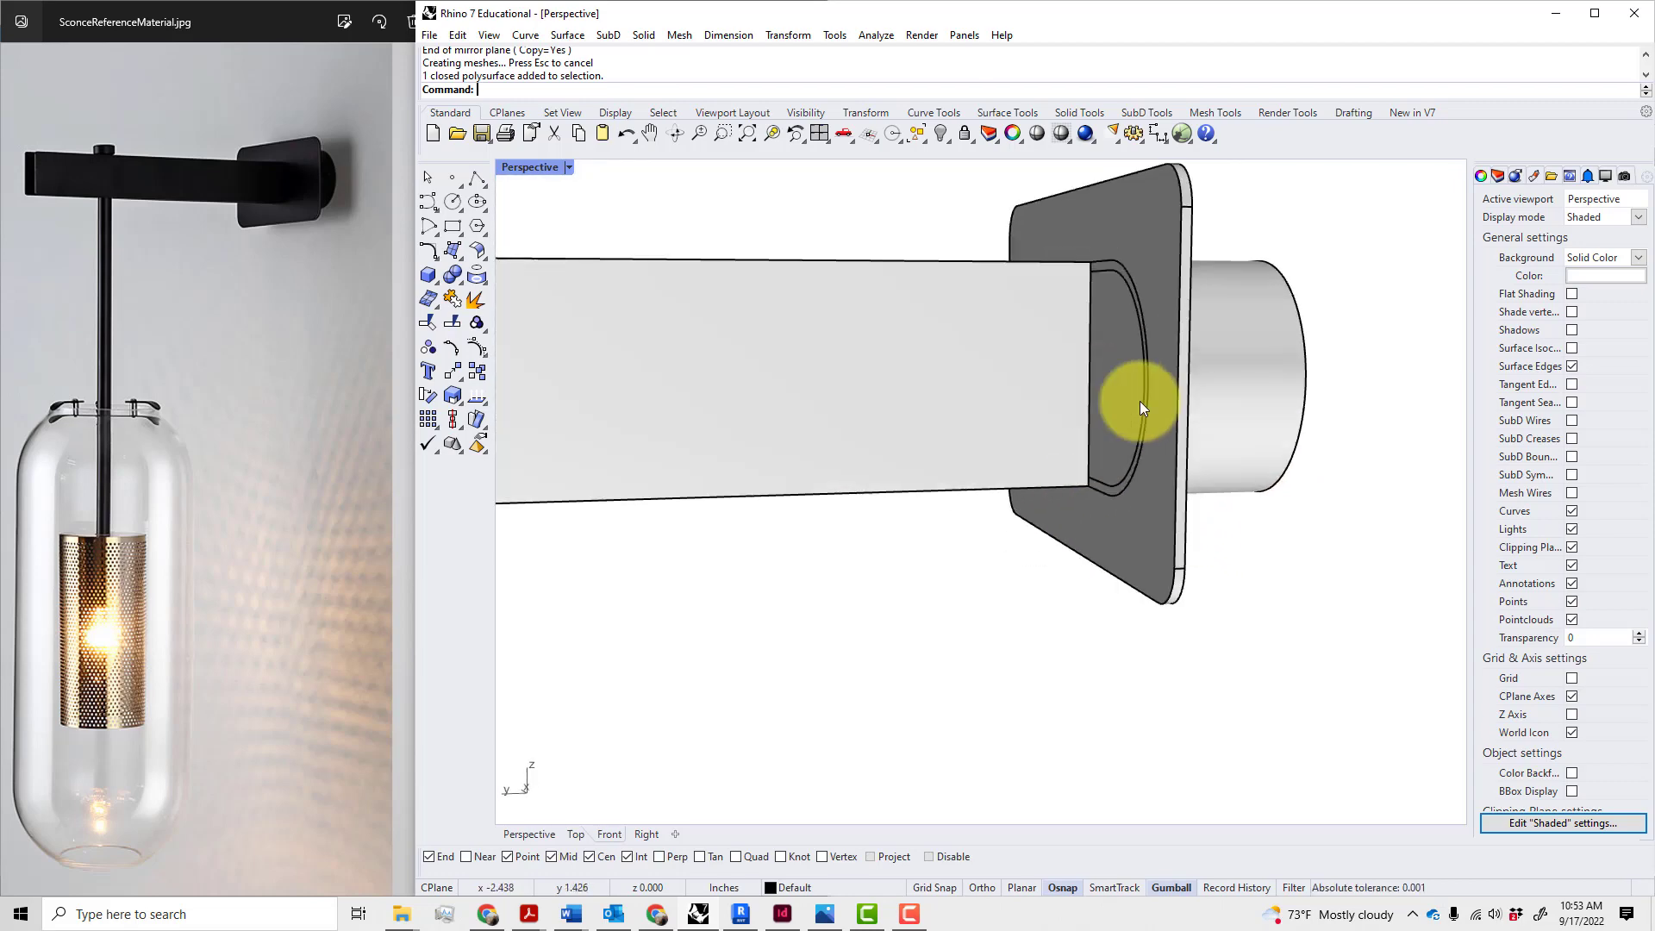
left_click(1126, 289)
left_click(1240, 533)
scroll(1240, 535, "down", 2)
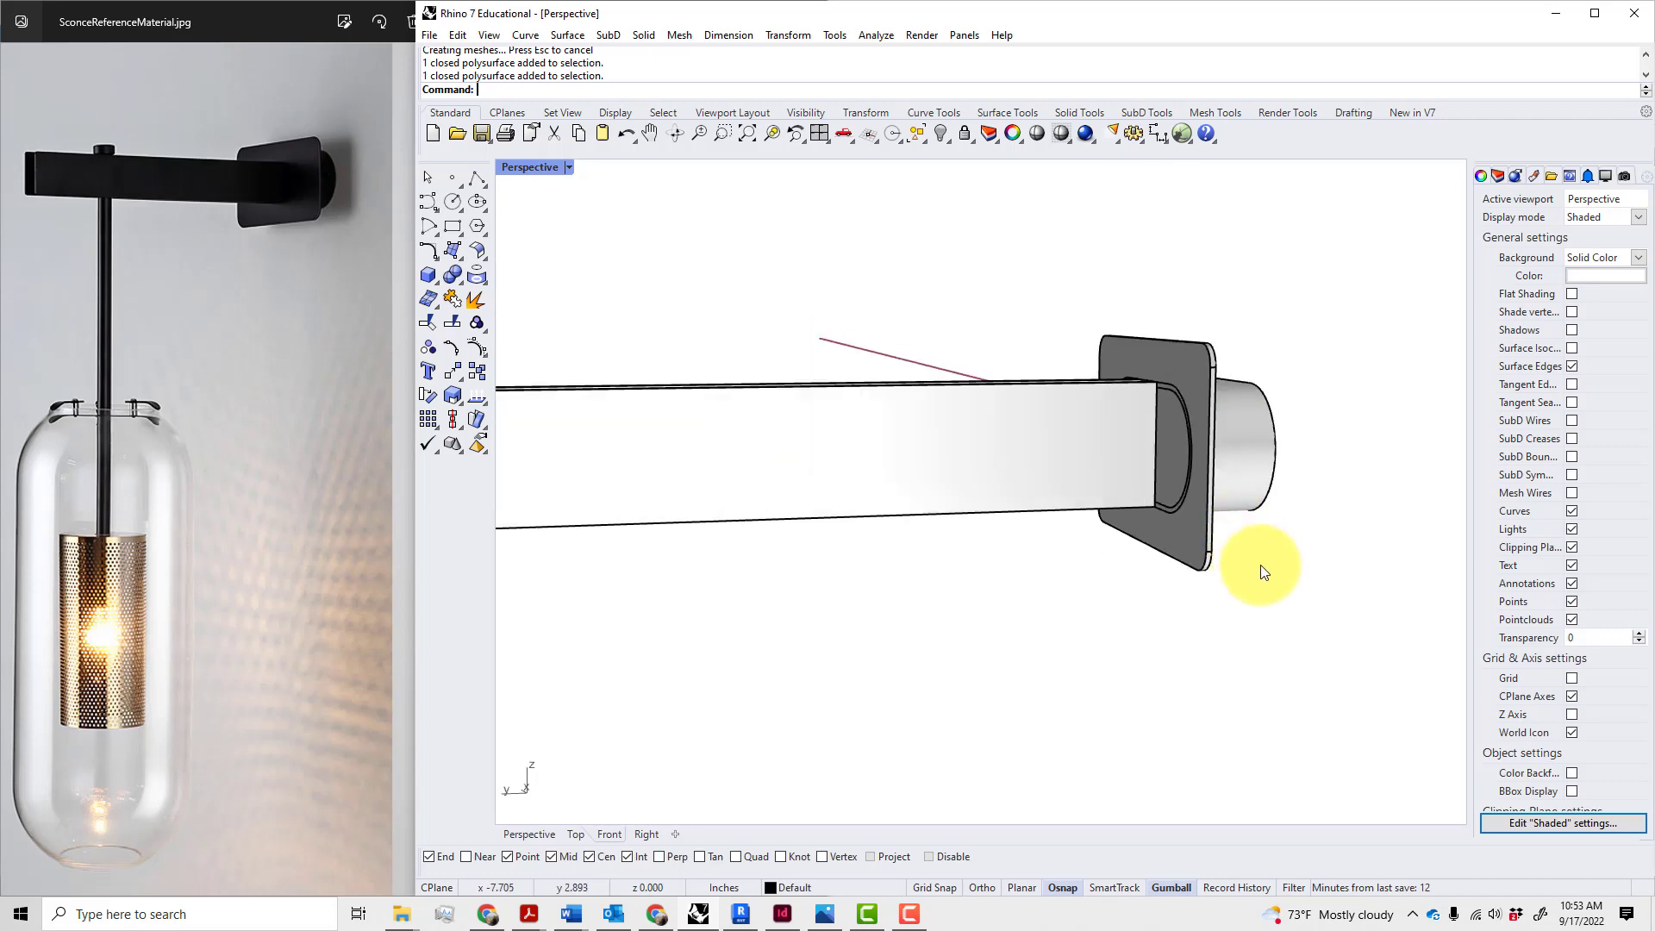
scroll(1260, 566, "down", 3)
right_click_drag(1292, 591, 1238, 580)
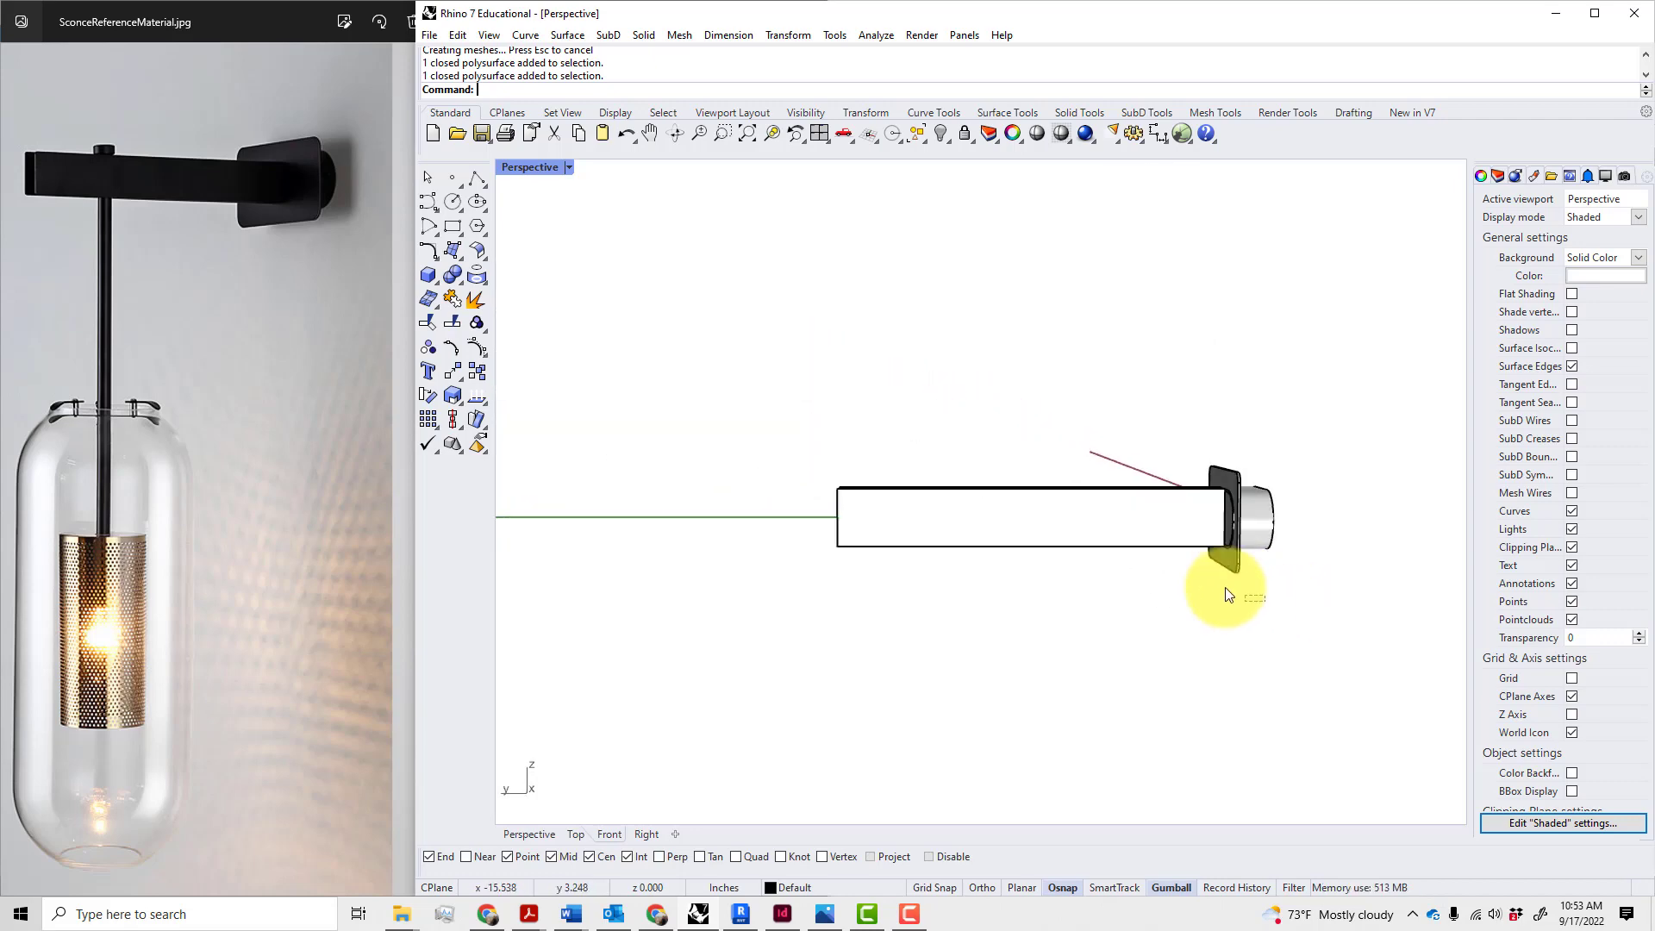
- Move both arm bars and the wall plate with its outline curve 0.0625 inch along positive Y
left_click(1220, 562)
left_click(1111, 531)
left_click(1178, 628)
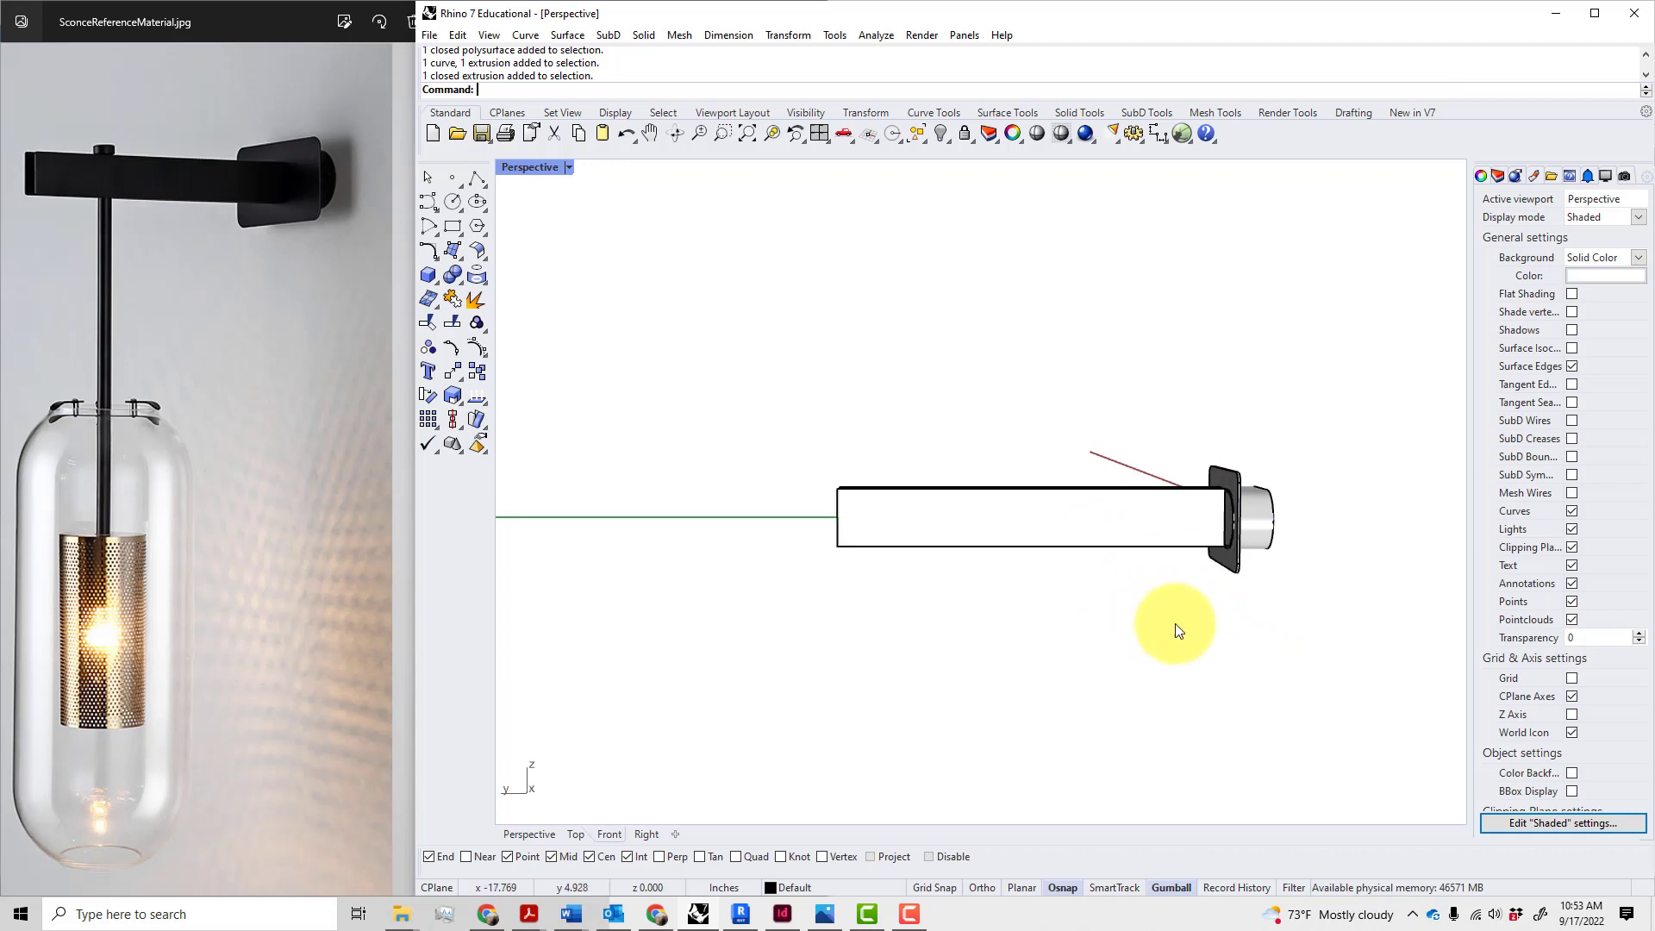
left_click_drag(1146, 613, 1057, 437)
left_click(1223, 551, "shift")
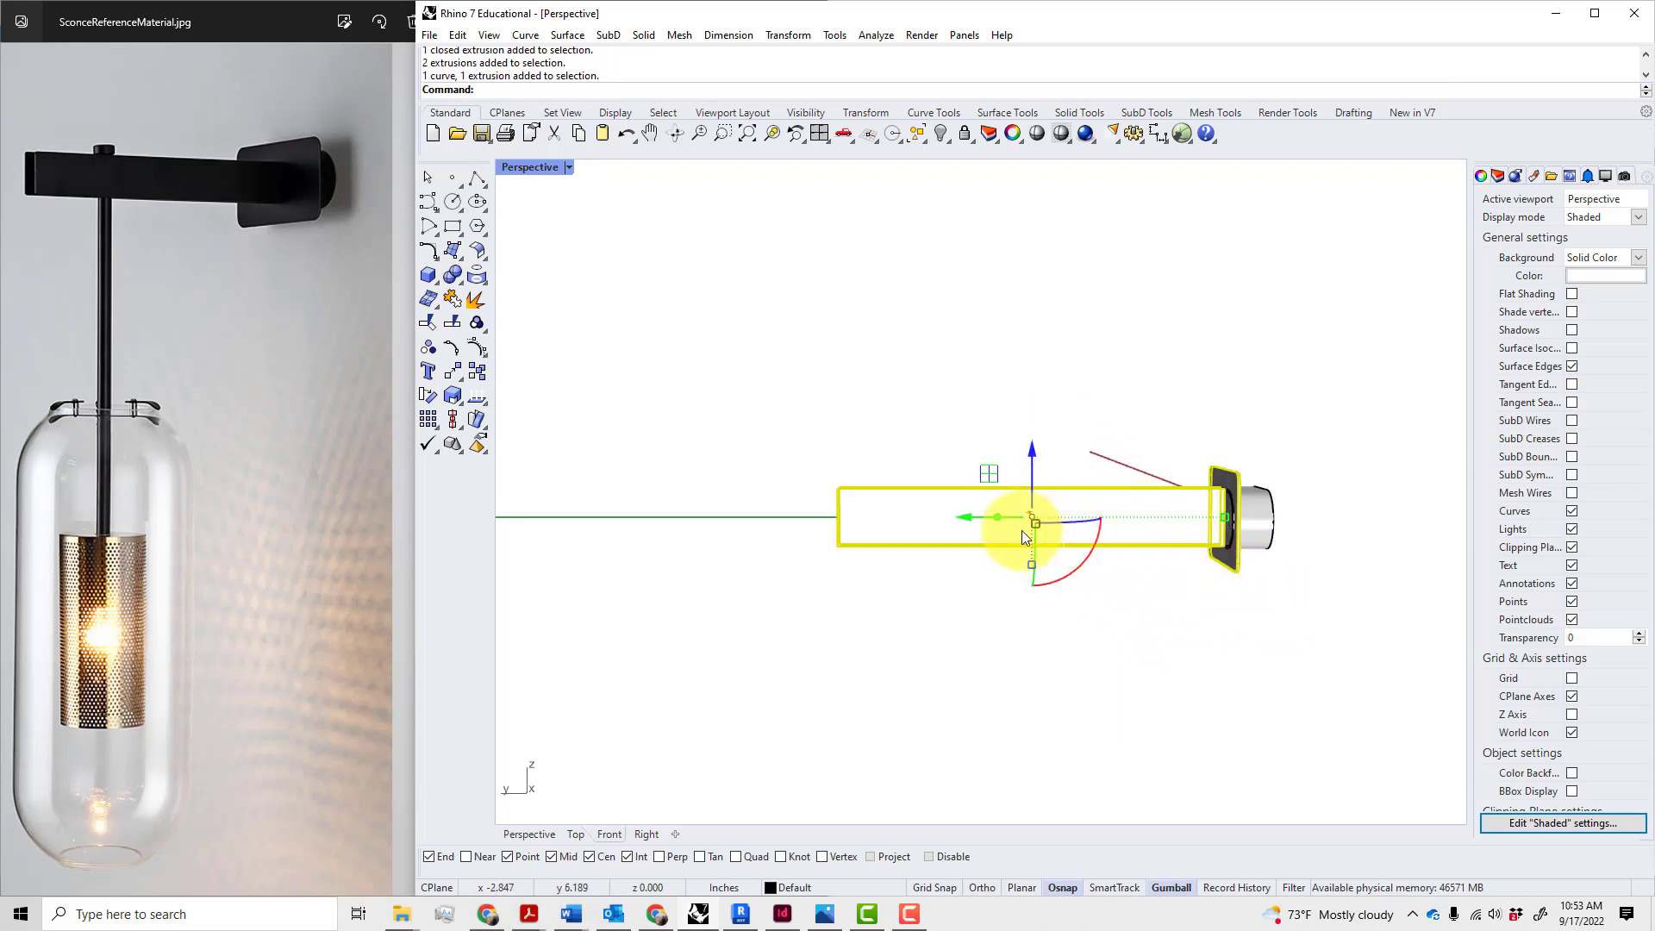
left_click_drag(981, 515, 966, 525)
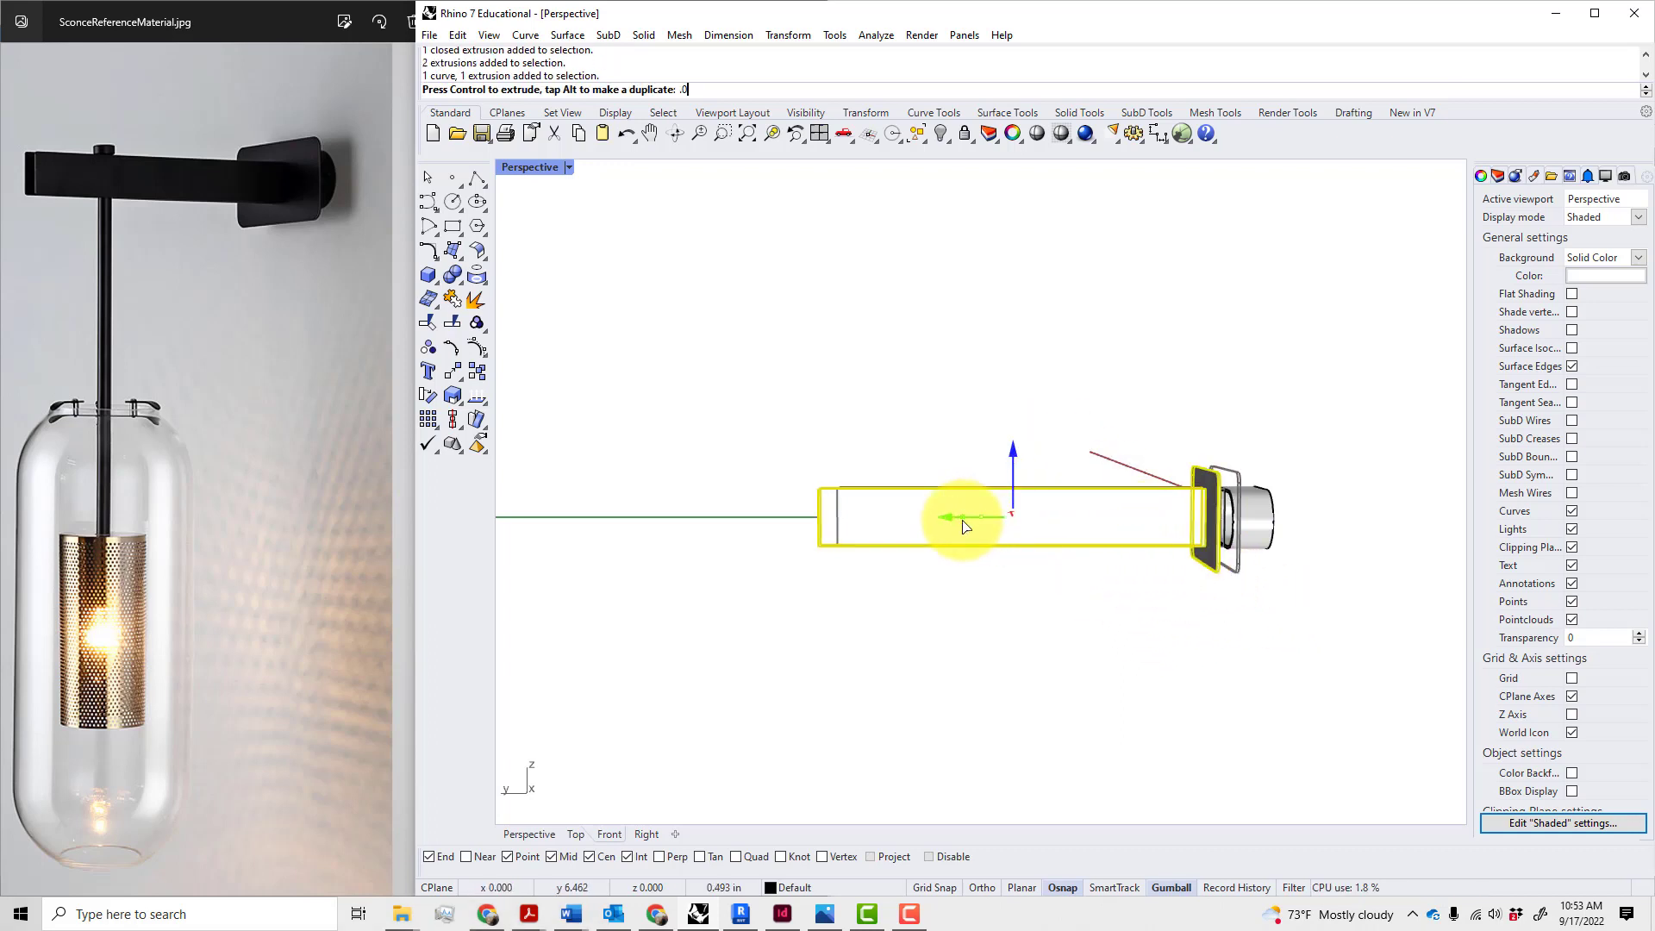
type(".06")
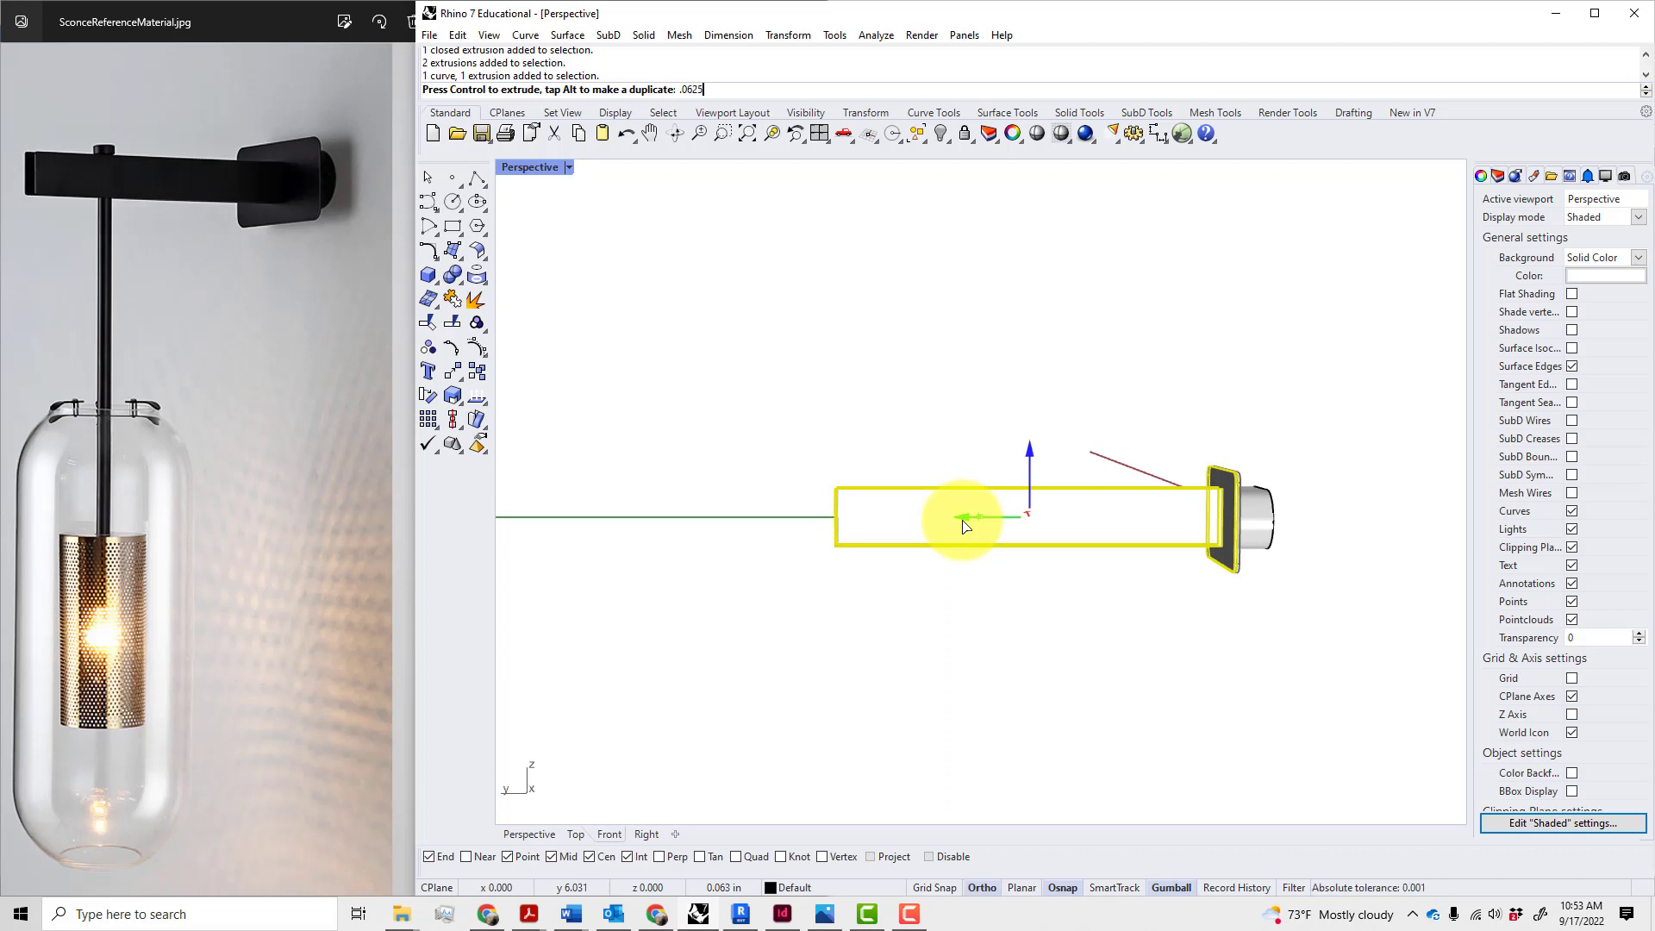
type("25")
key("Return")
key("Escape")
- Draw a circle with a 0.25 inch radius centred on the origin 0,0 in the Top view
right_click_drag(1009, 639, 1279, 604)
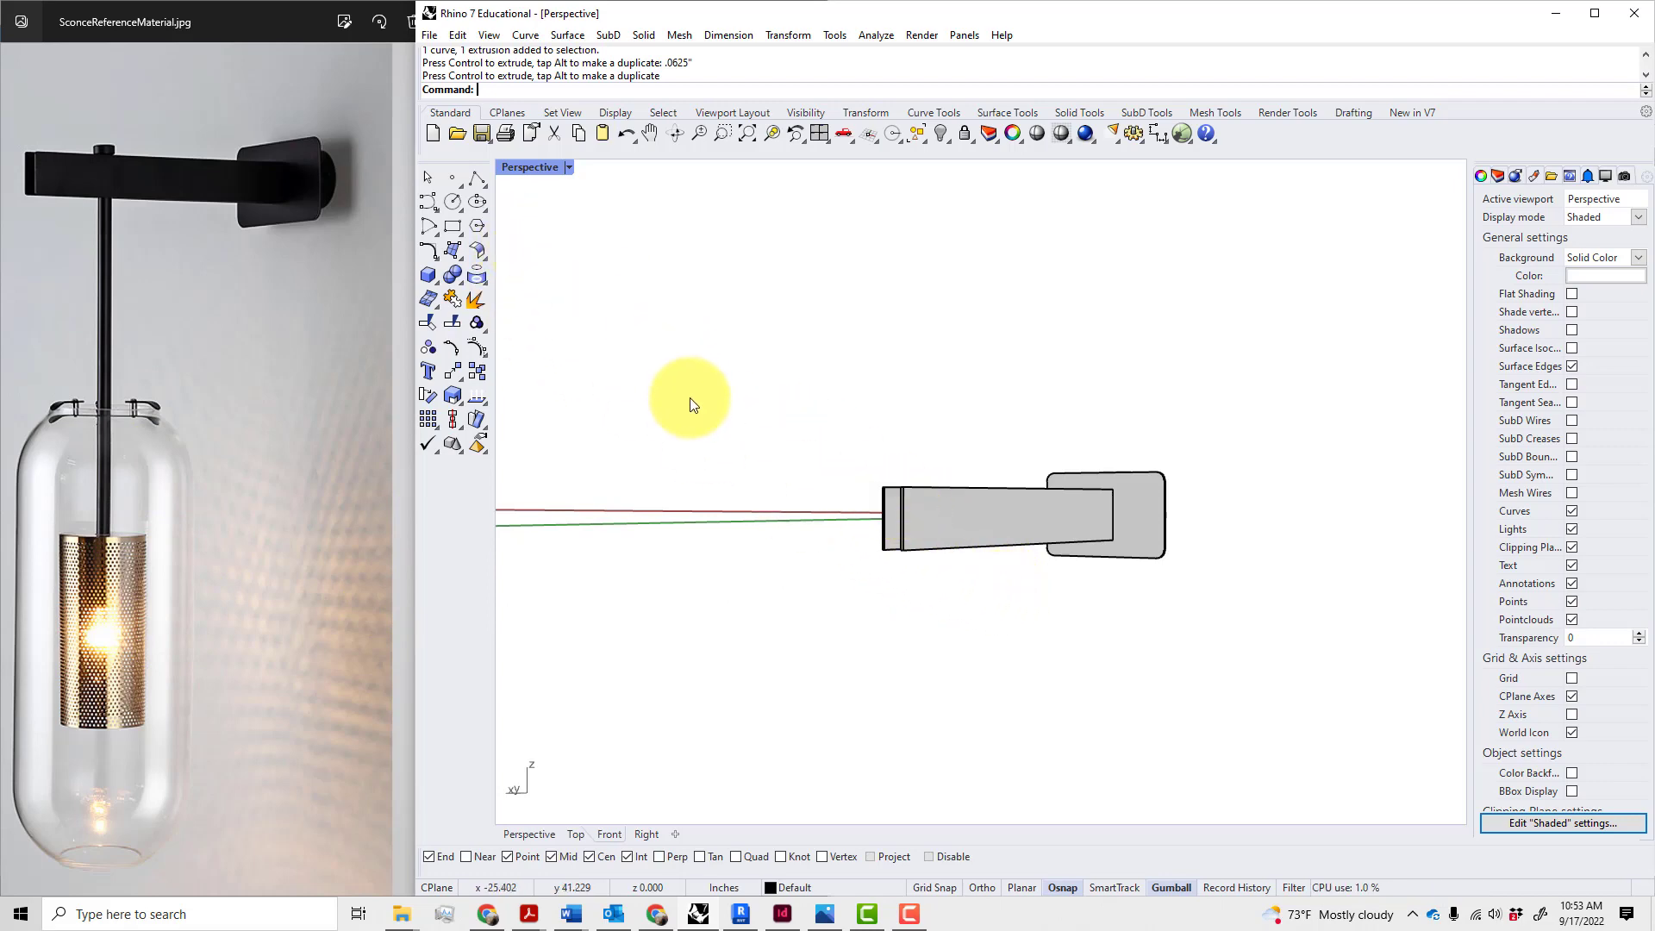
double_click(527, 169)
double_click(510, 167)
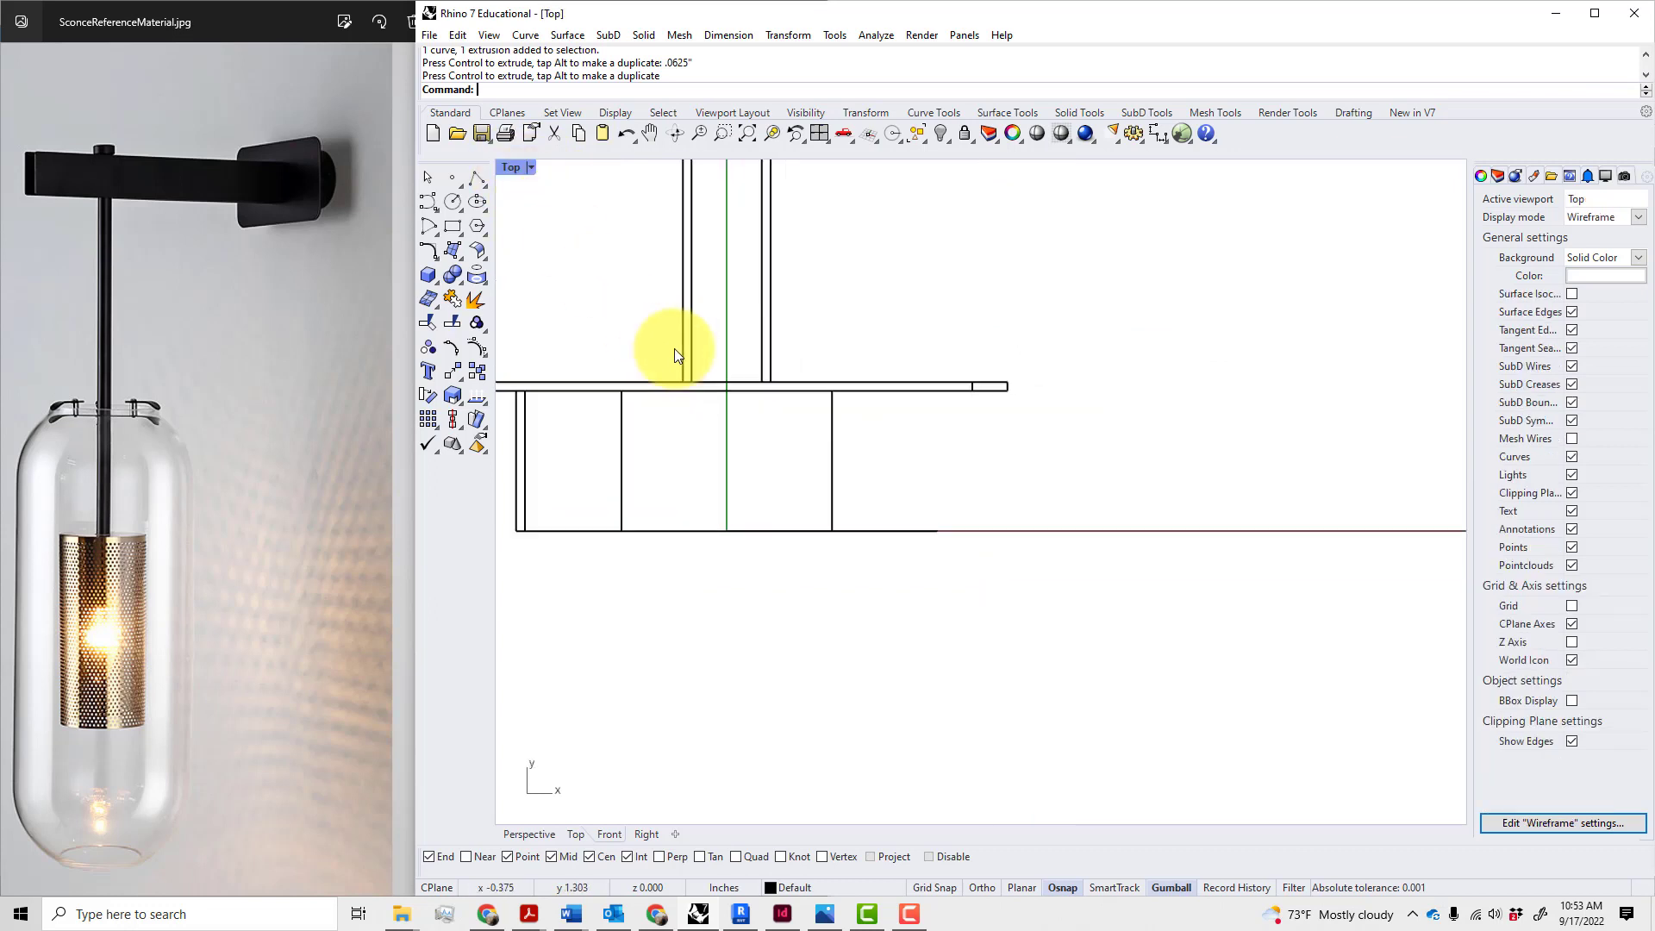
scroll(679, 355, "down", 10)
right_click_drag(680, 355, 695, 506)
scroll(695, 493, "up", 5)
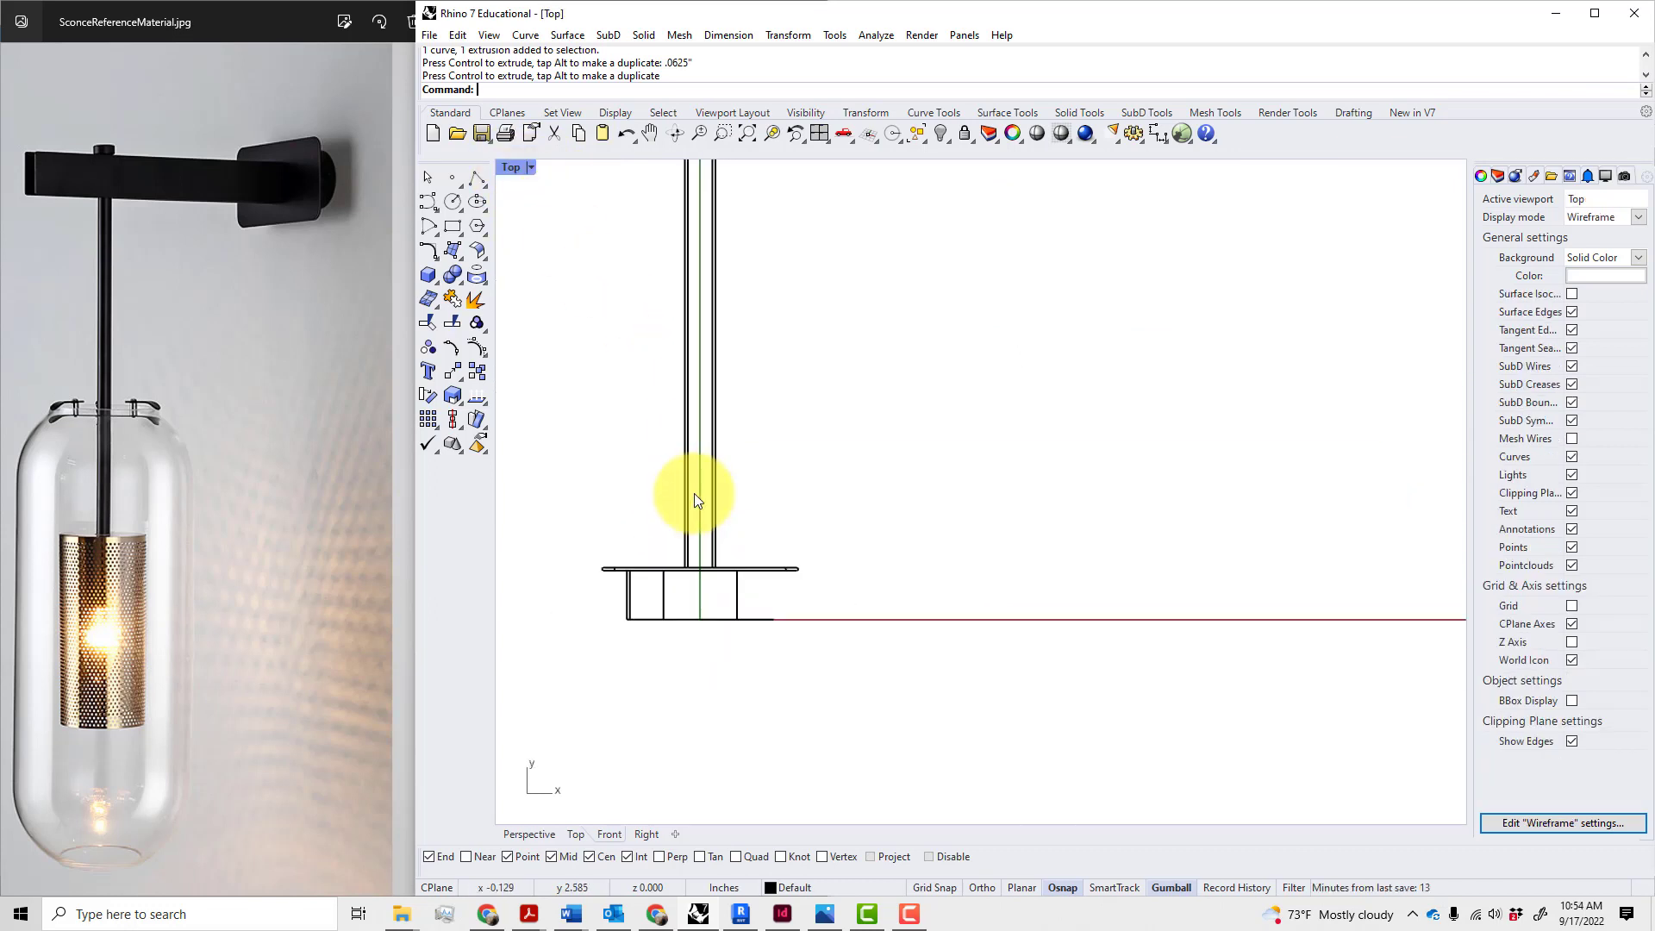
type("c")
key("Return")
type("0,")
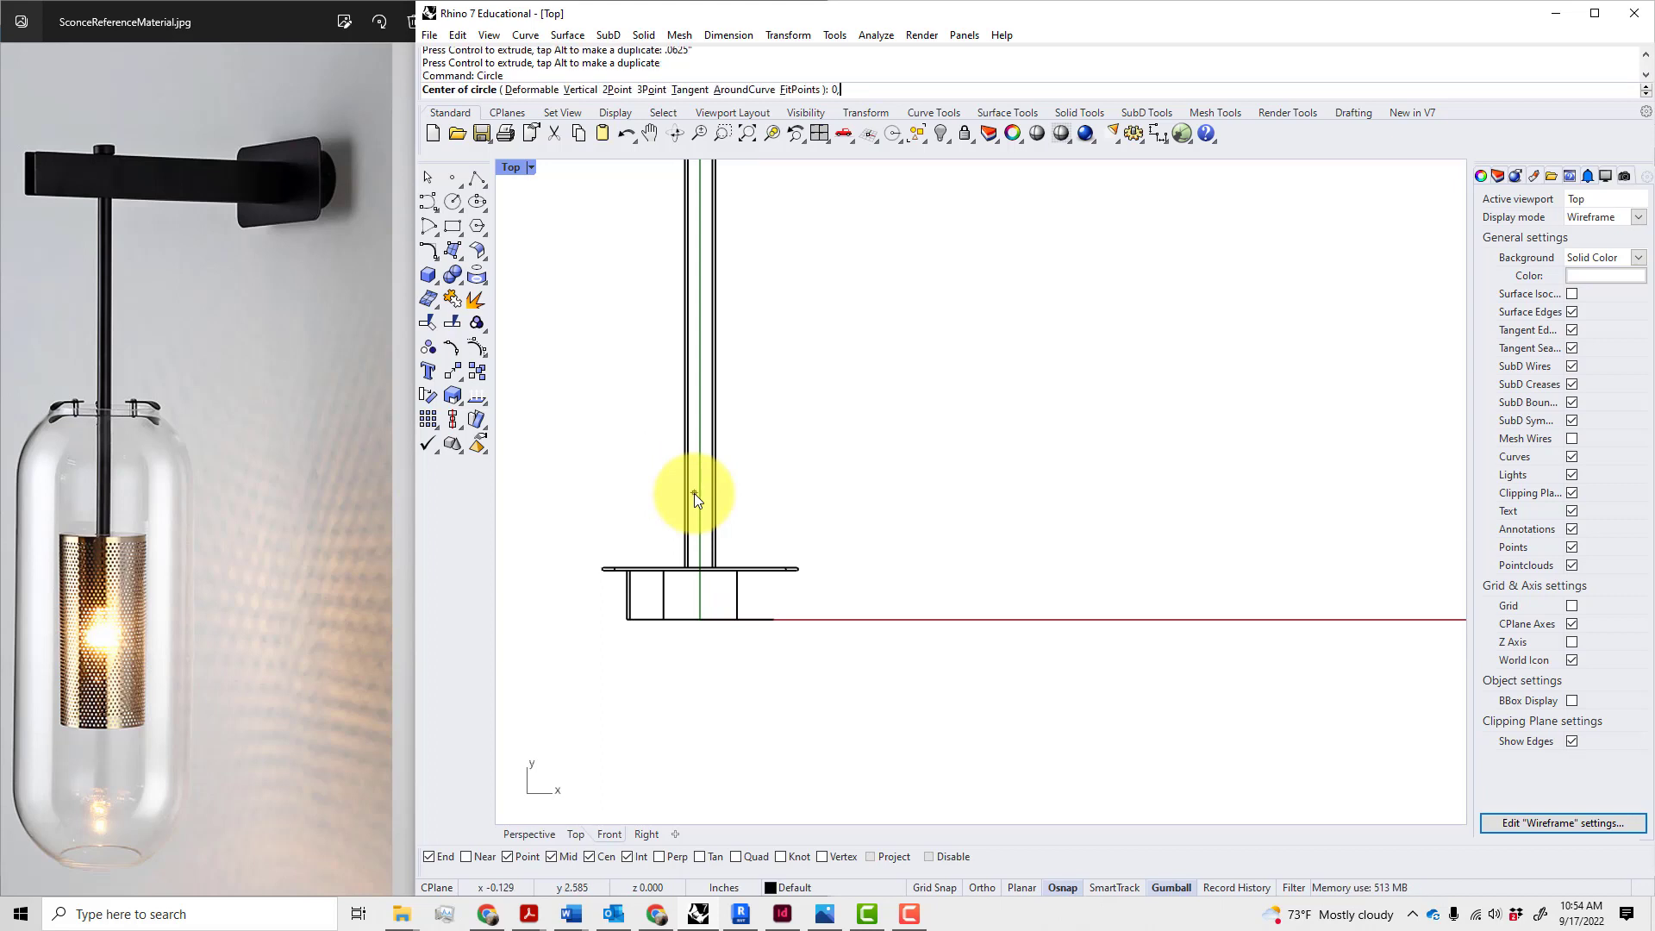
type("0")
key("Return")
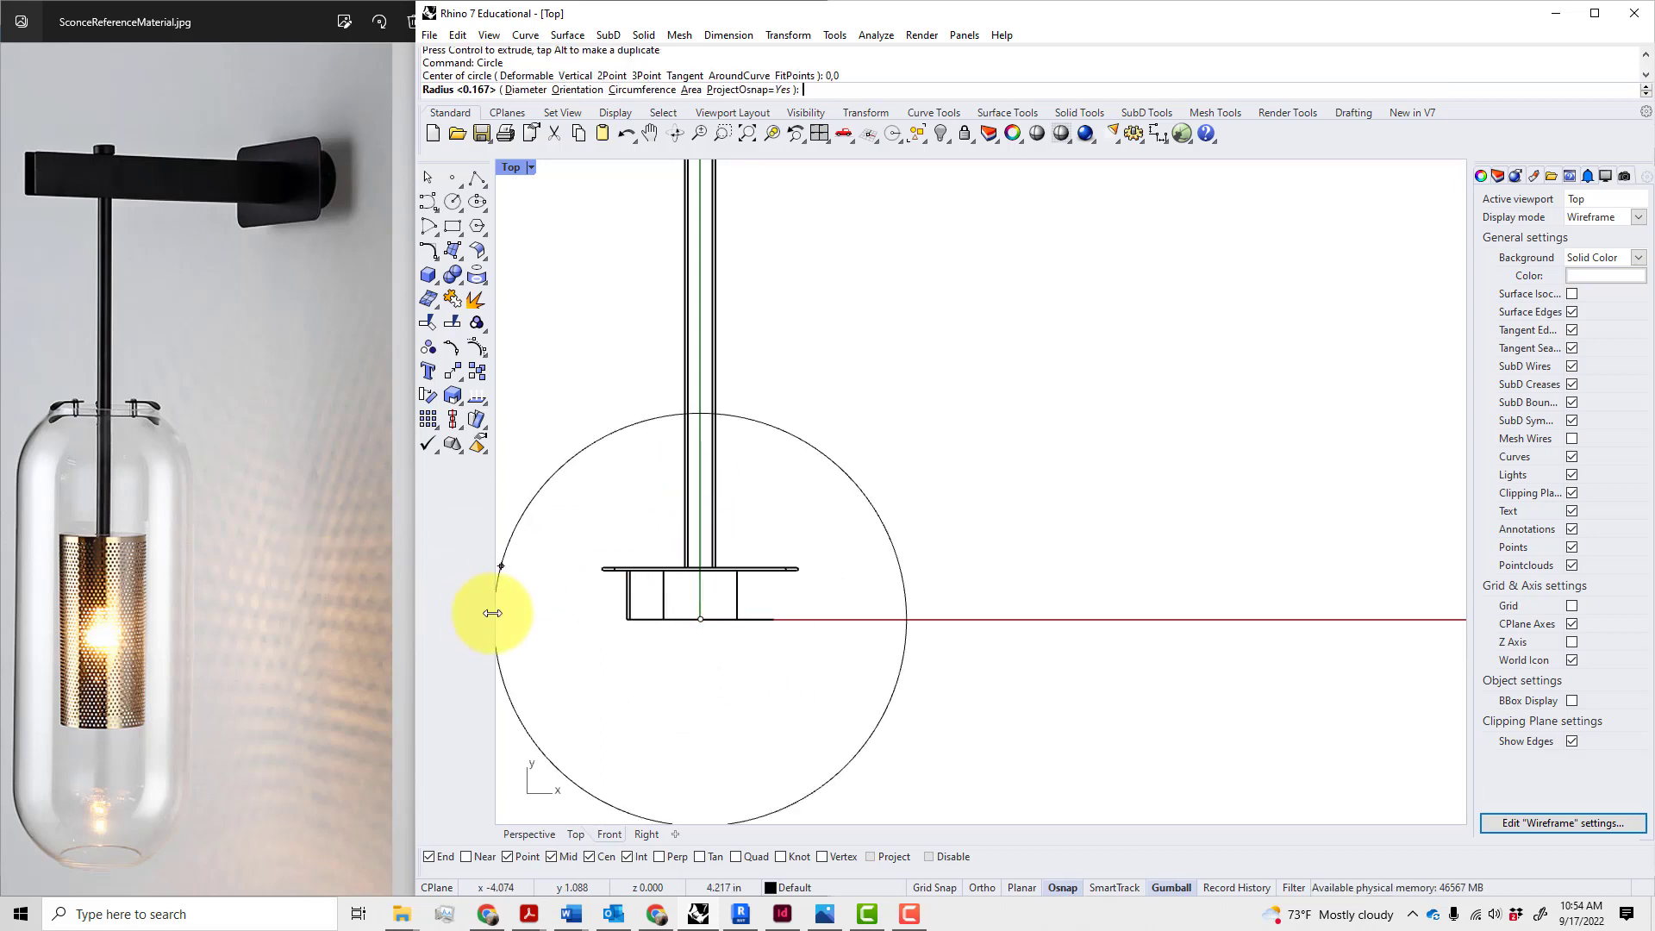
type(".25")
key("Return")
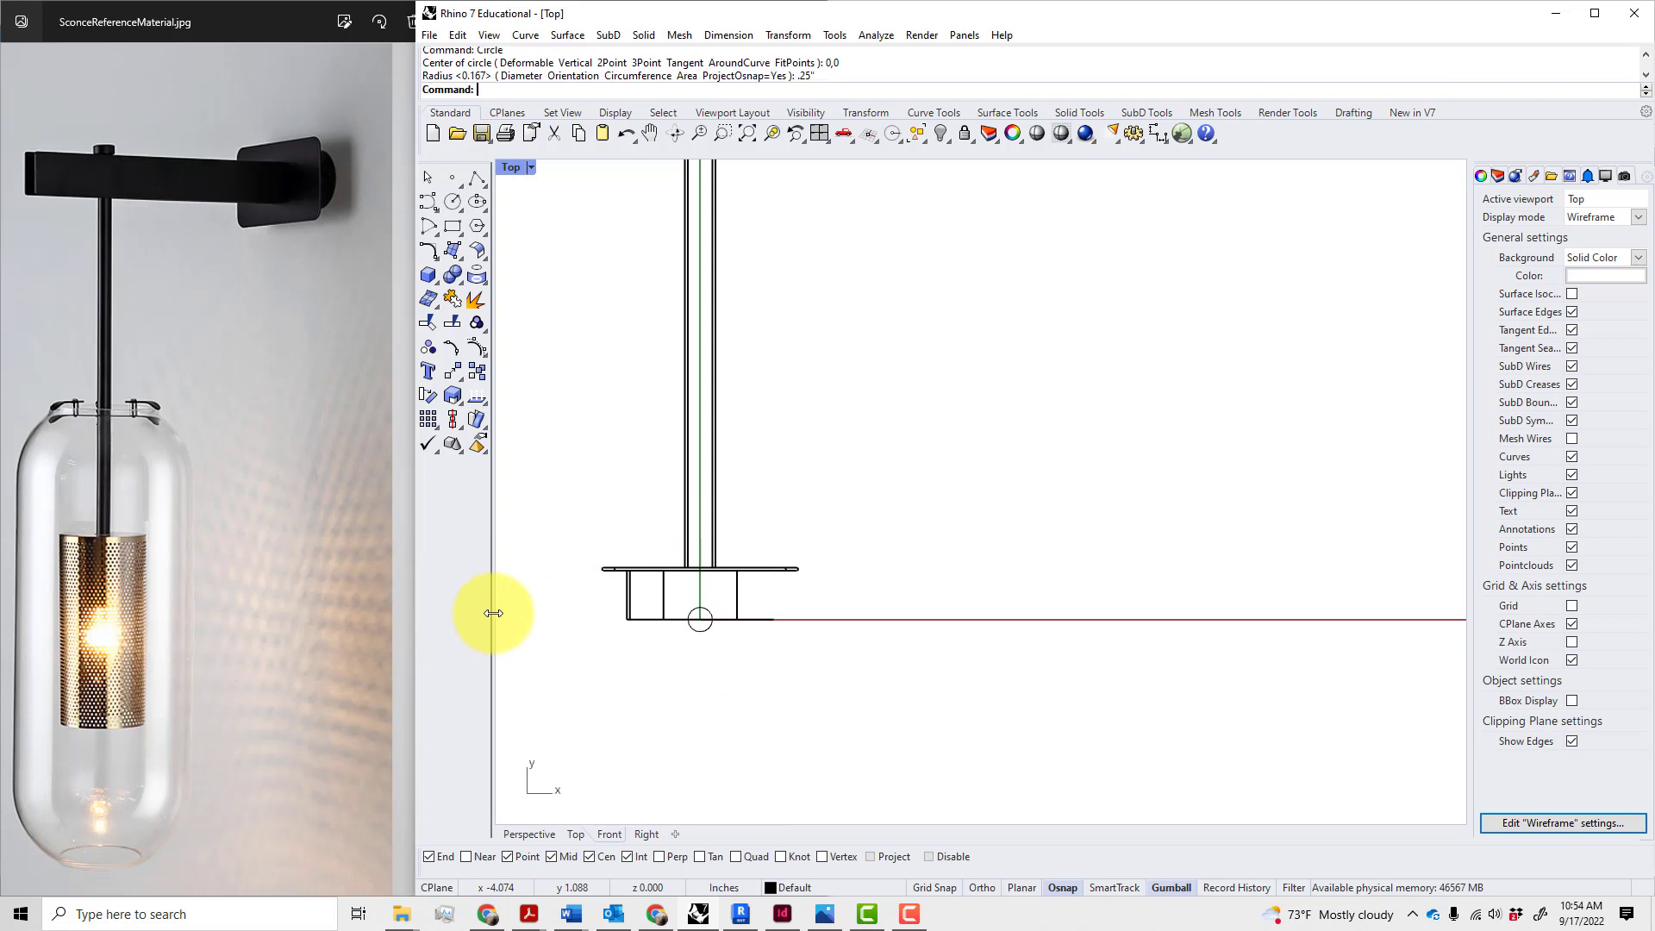
- Move the circle 8 inches along positive Y and then 1 inch further, between the two arm bars
left_click(705, 632)
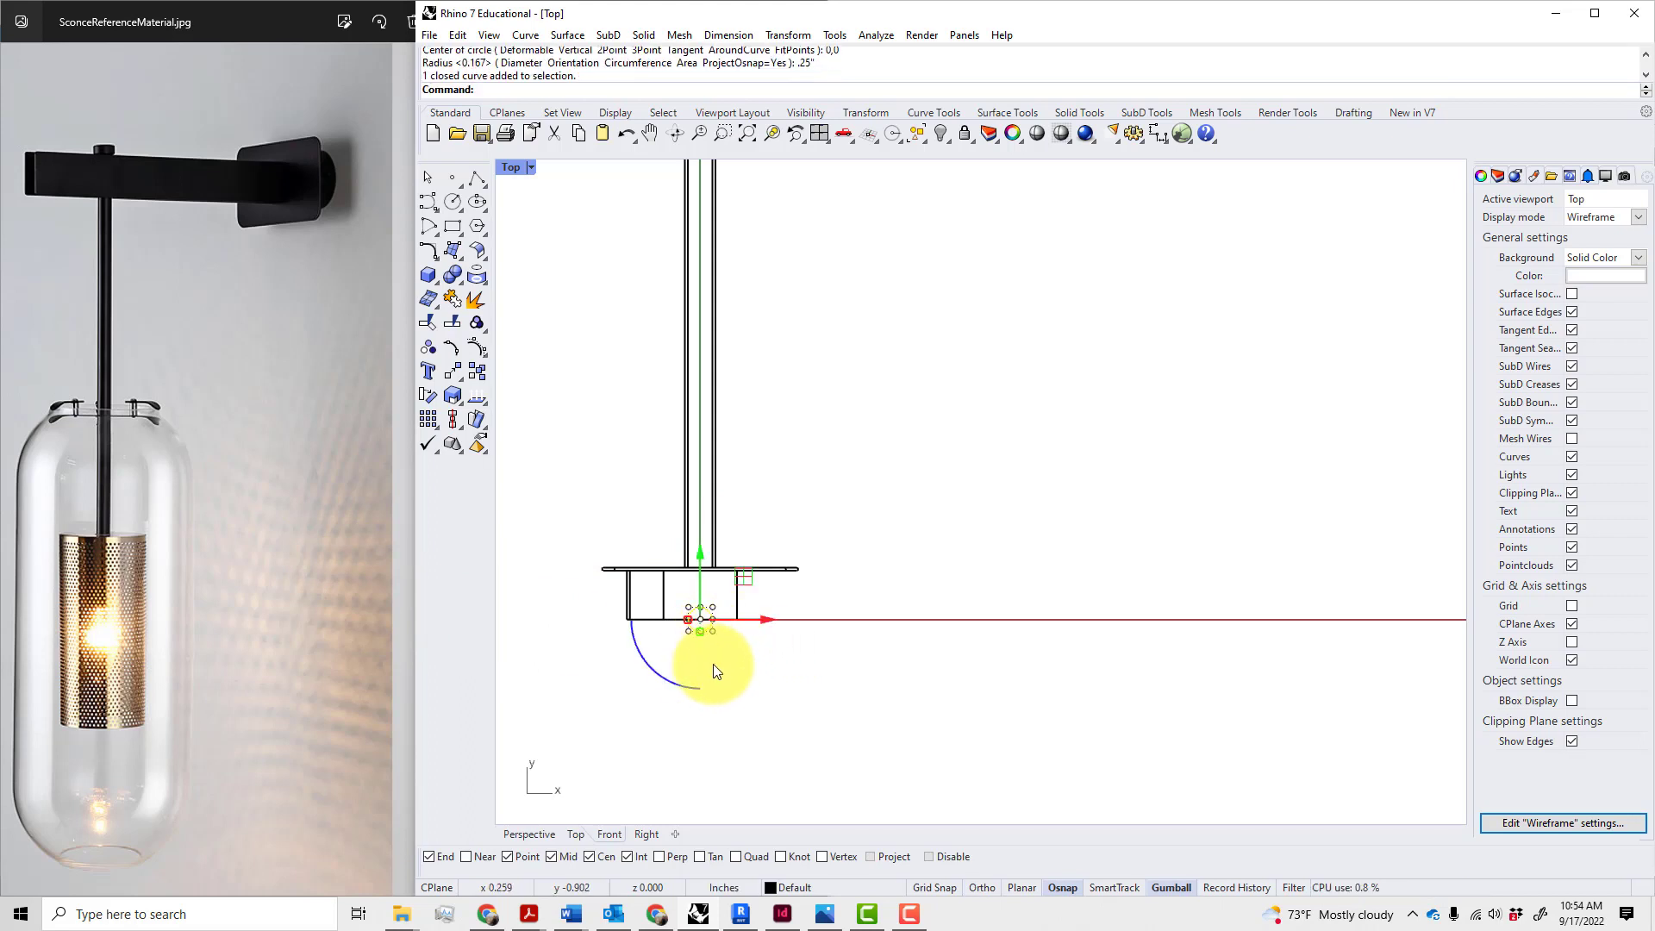
scroll(719, 642, "down", 2)
left_click_drag(706, 600, 751, 304)
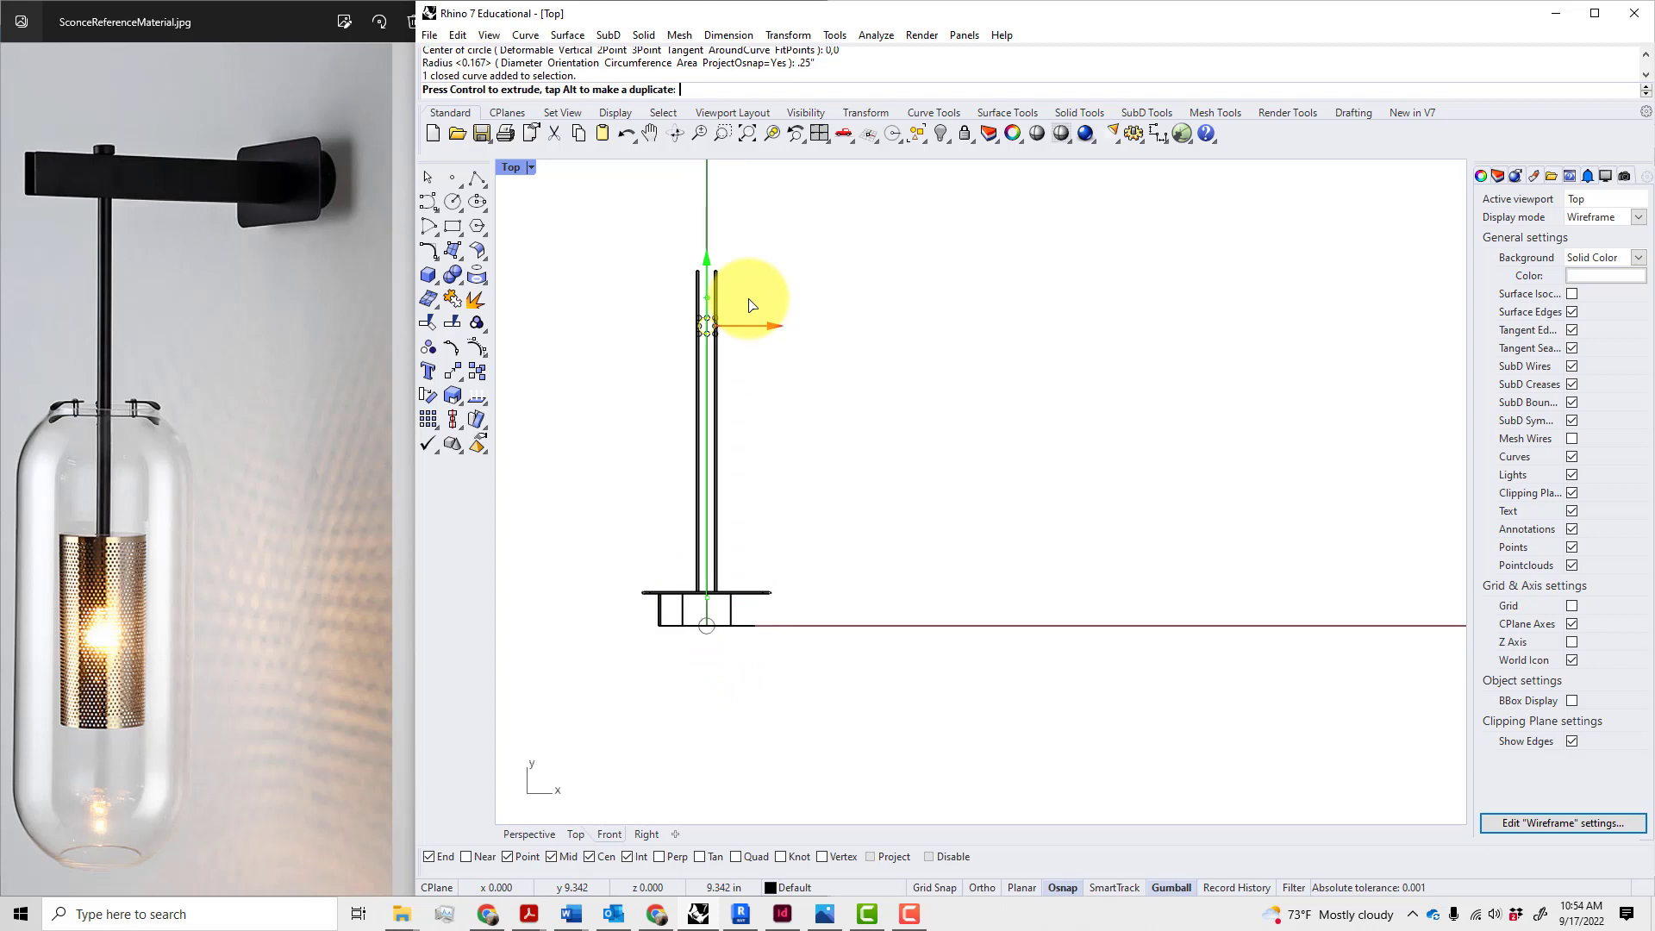
type("8")
key("Return")
left_click(865, 383)
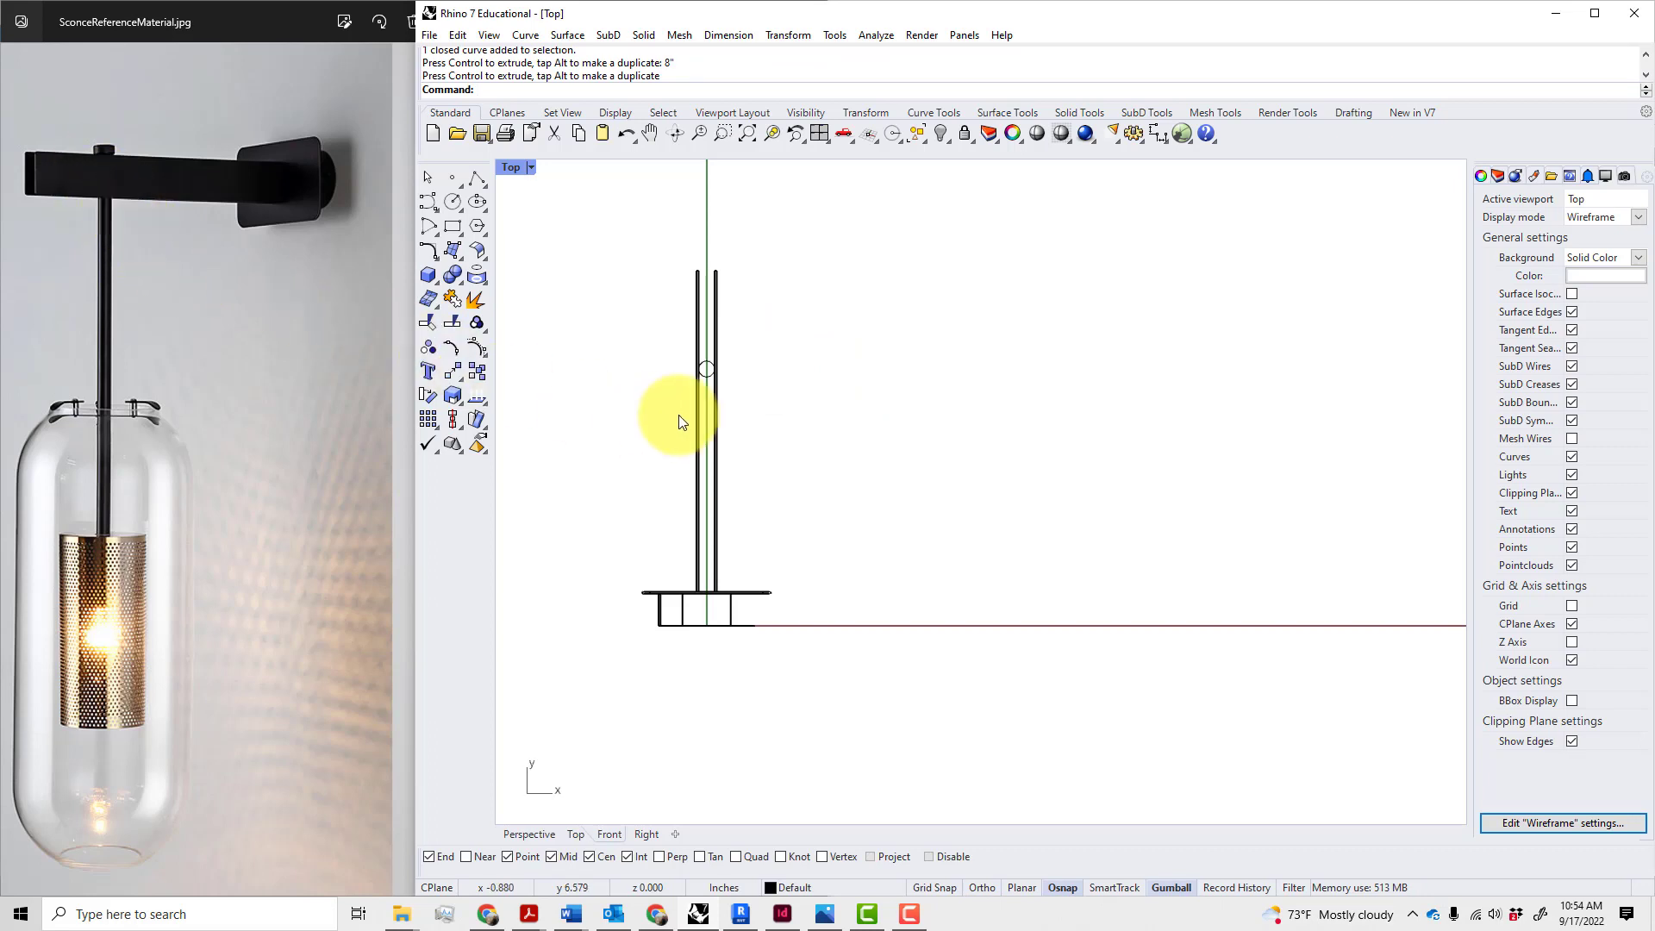
left_click_drag(659, 411, 709, 314)
left_click(820, 375)
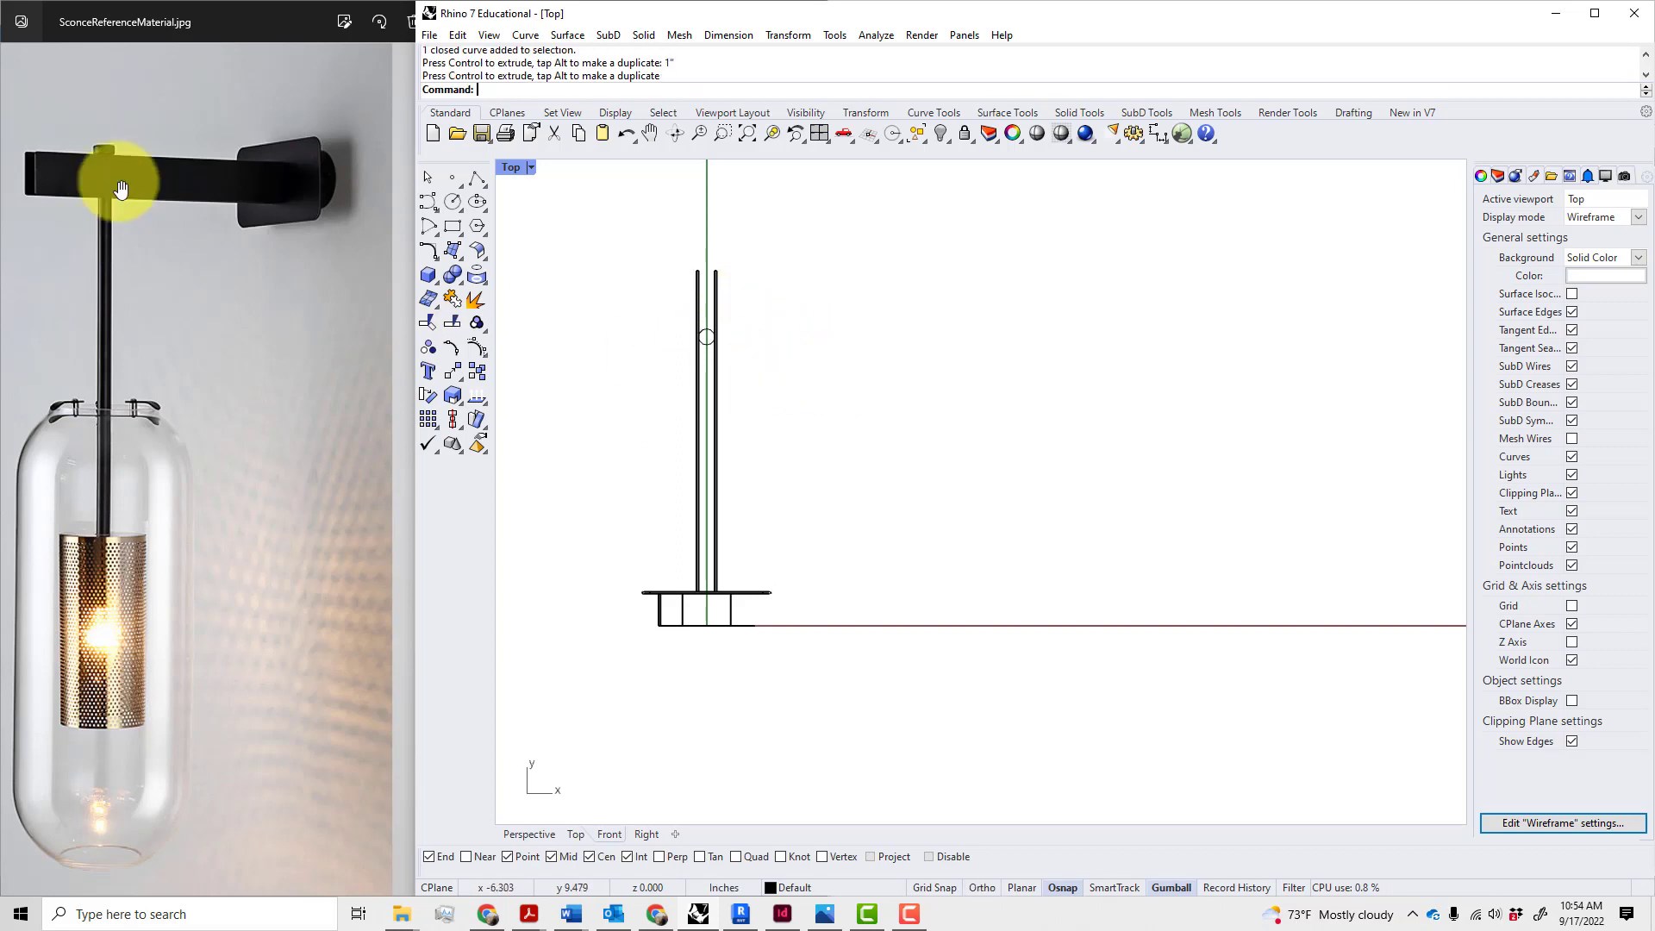
- Examine the circle's fit between the arm bars and the bars' undersides near the wall plate in the four-viewport layout
scroll(739, 332, "up", 5)
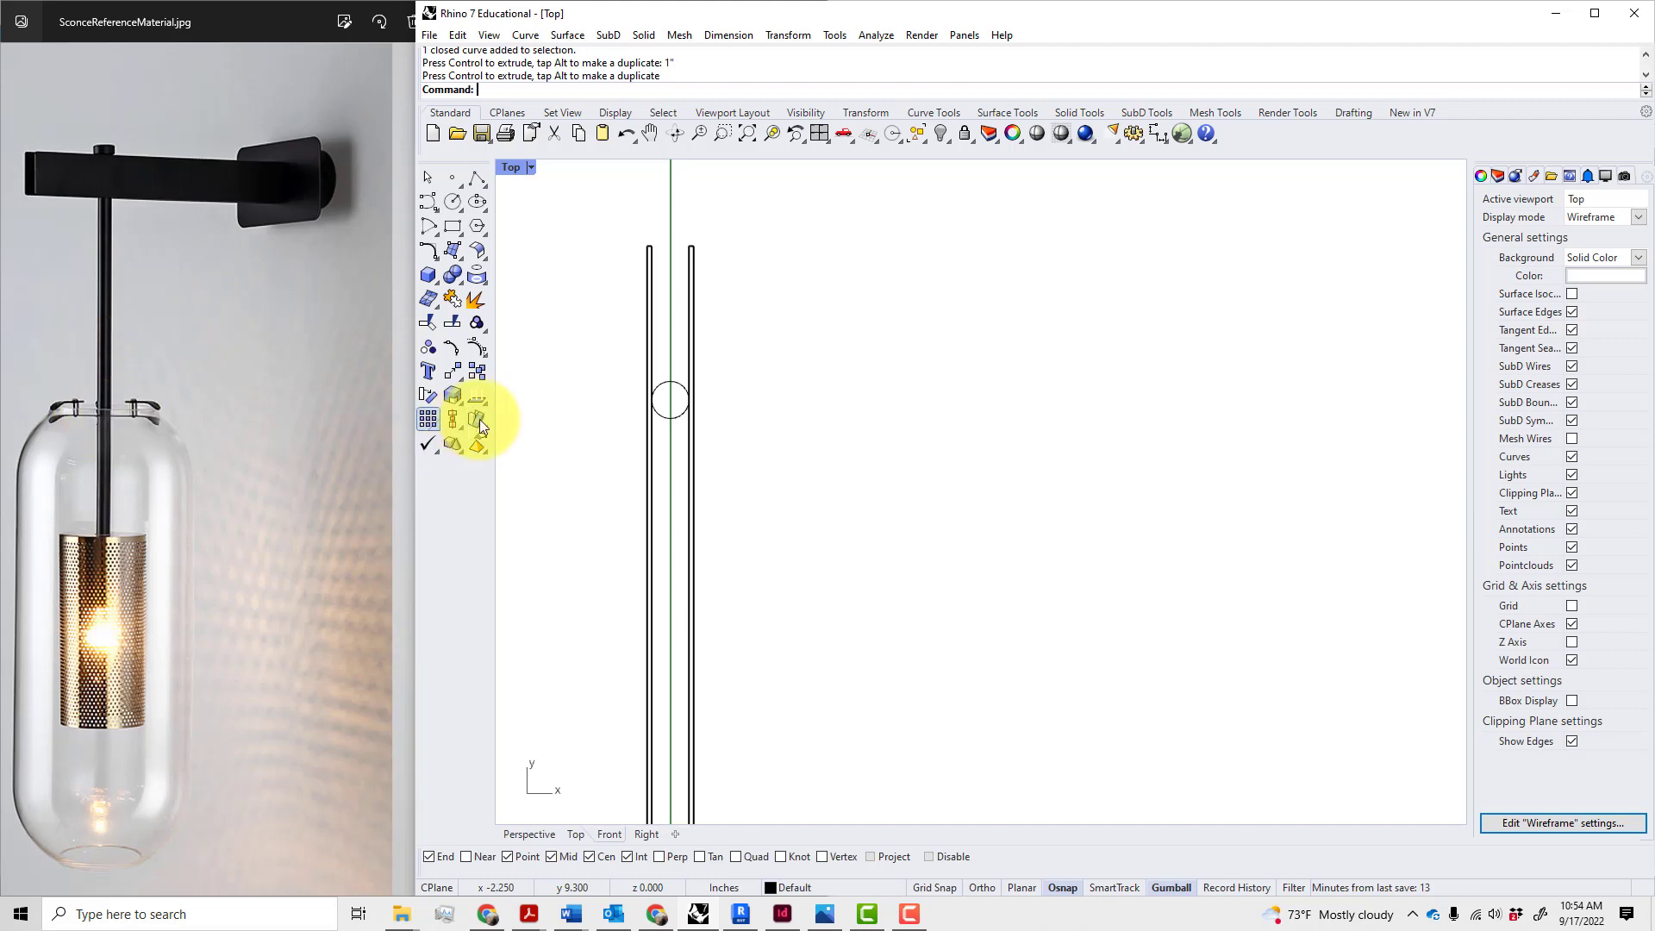
double_click(504, 167)
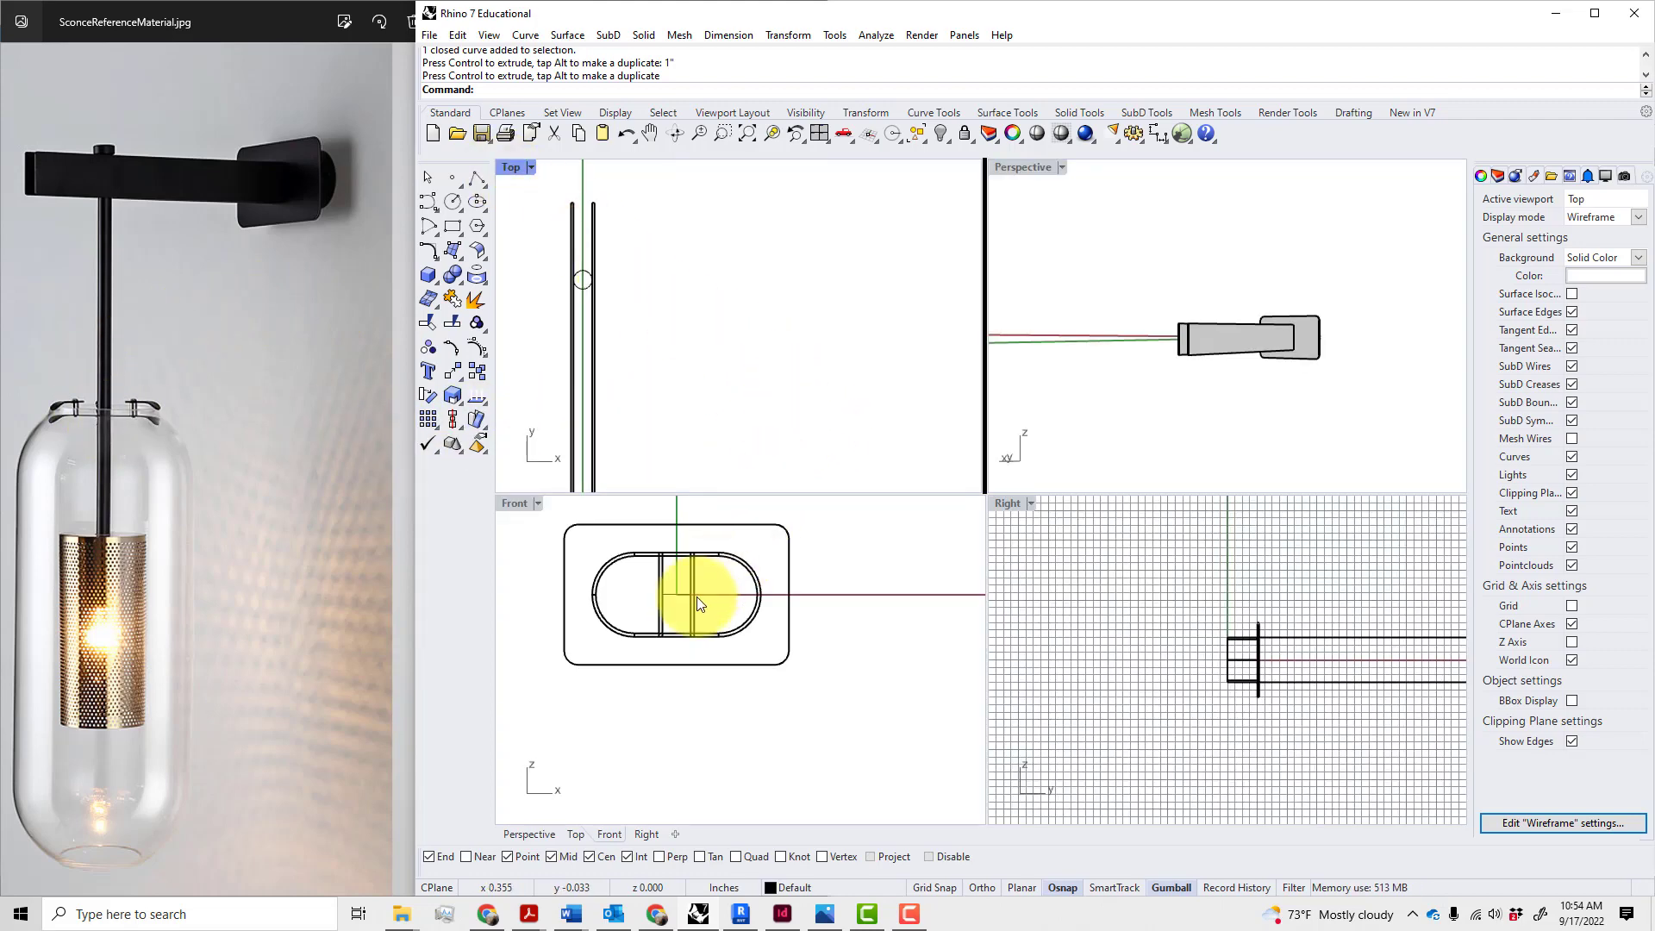
scroll(697, 595, "up", 2)
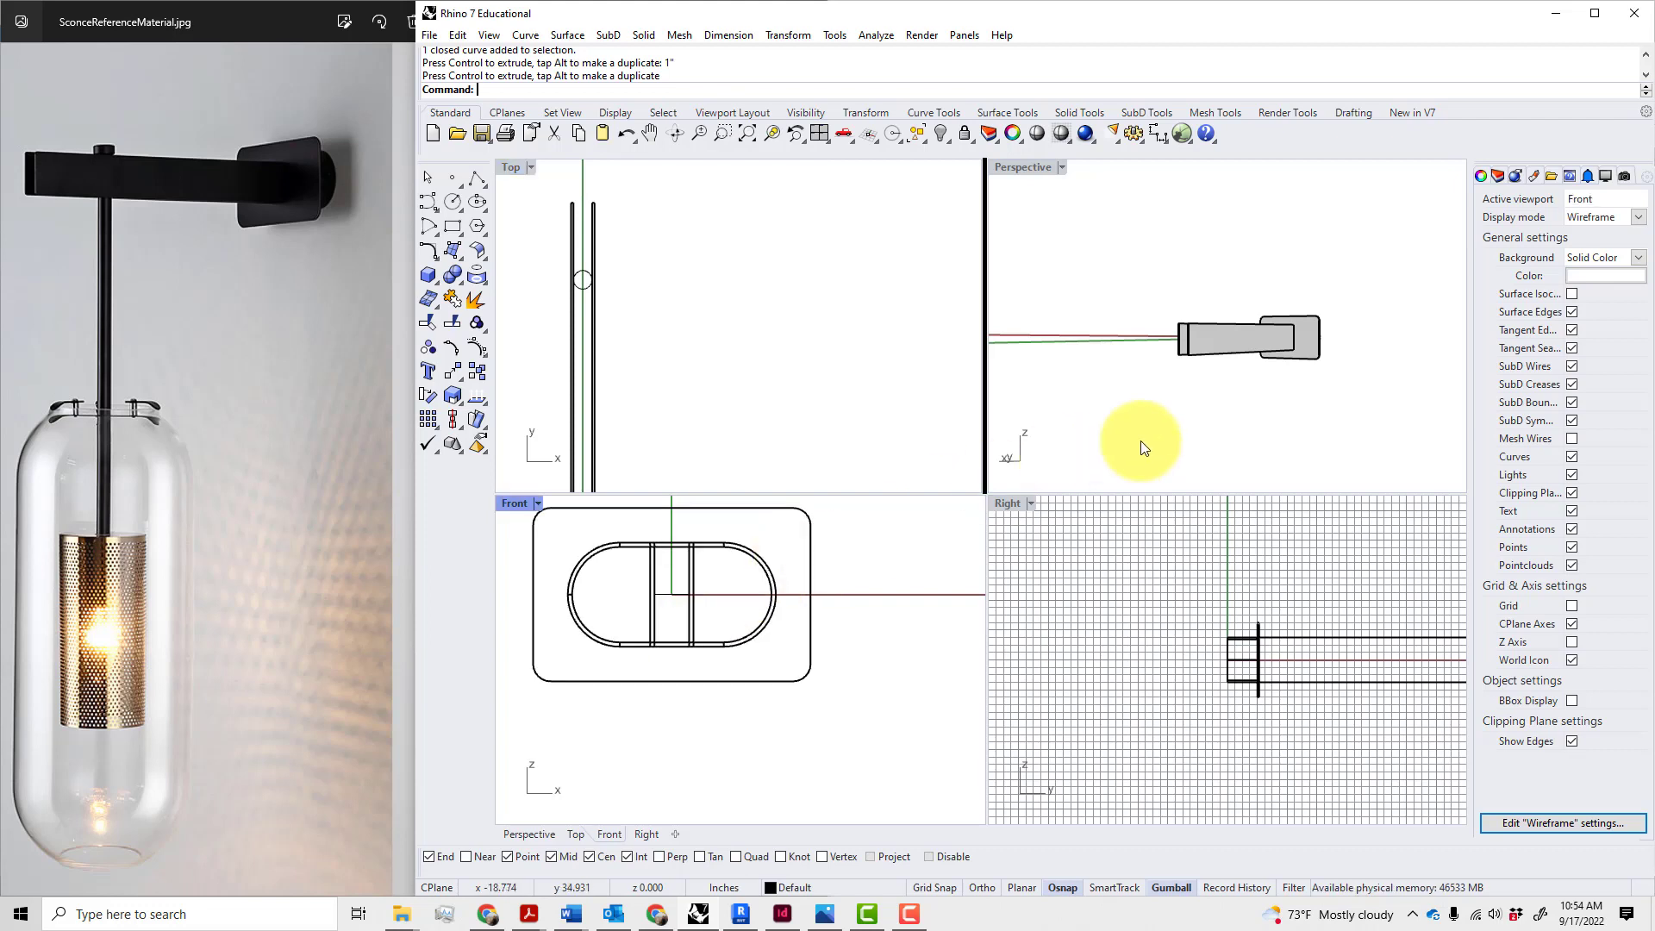
right_click_drag(1146, 444, 1178, 402)
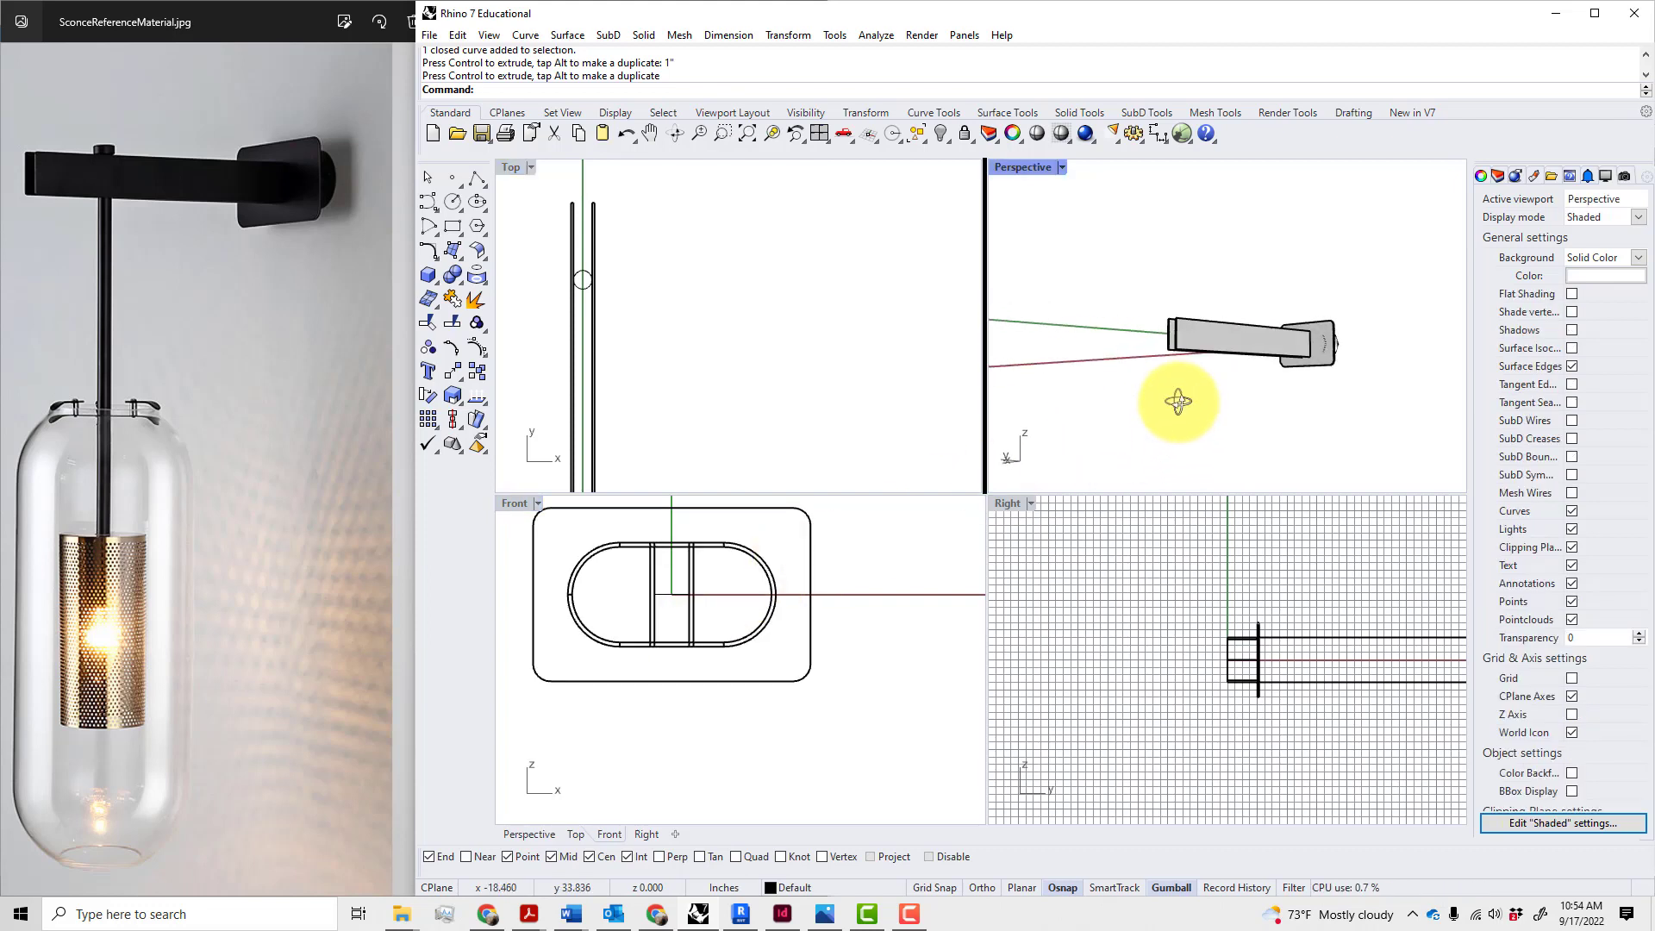
scroll(1293, 348, "up", 6)
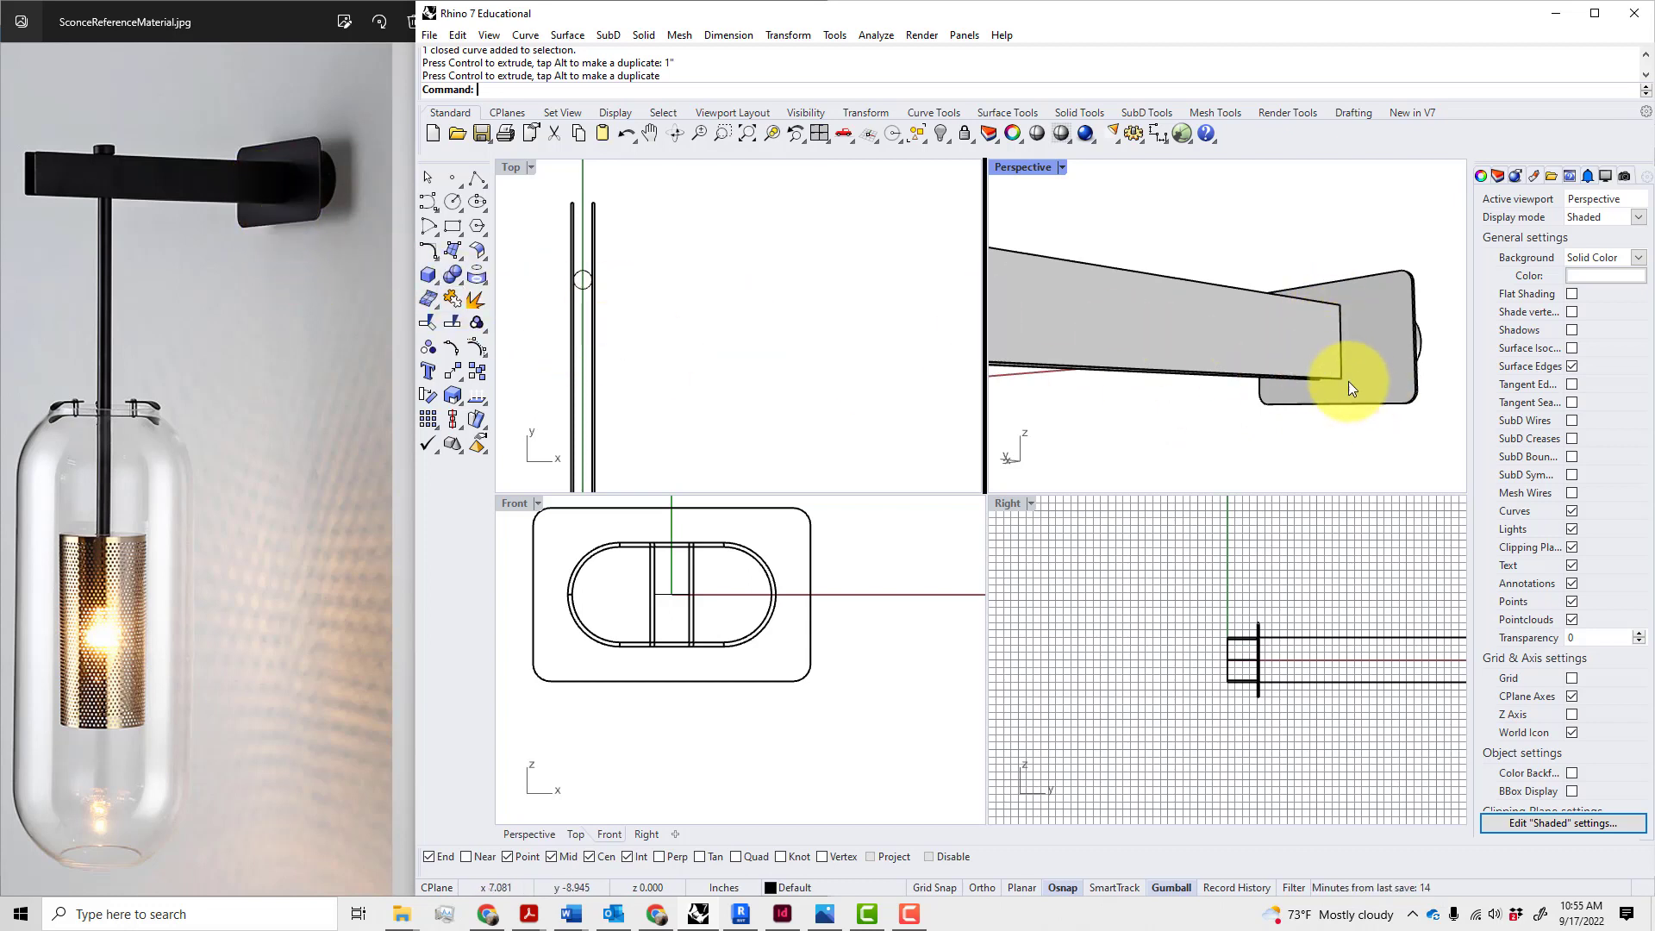
right_click_drag(1340, 380, 1369, 330)
scroll(1369, 329, "down", 5)
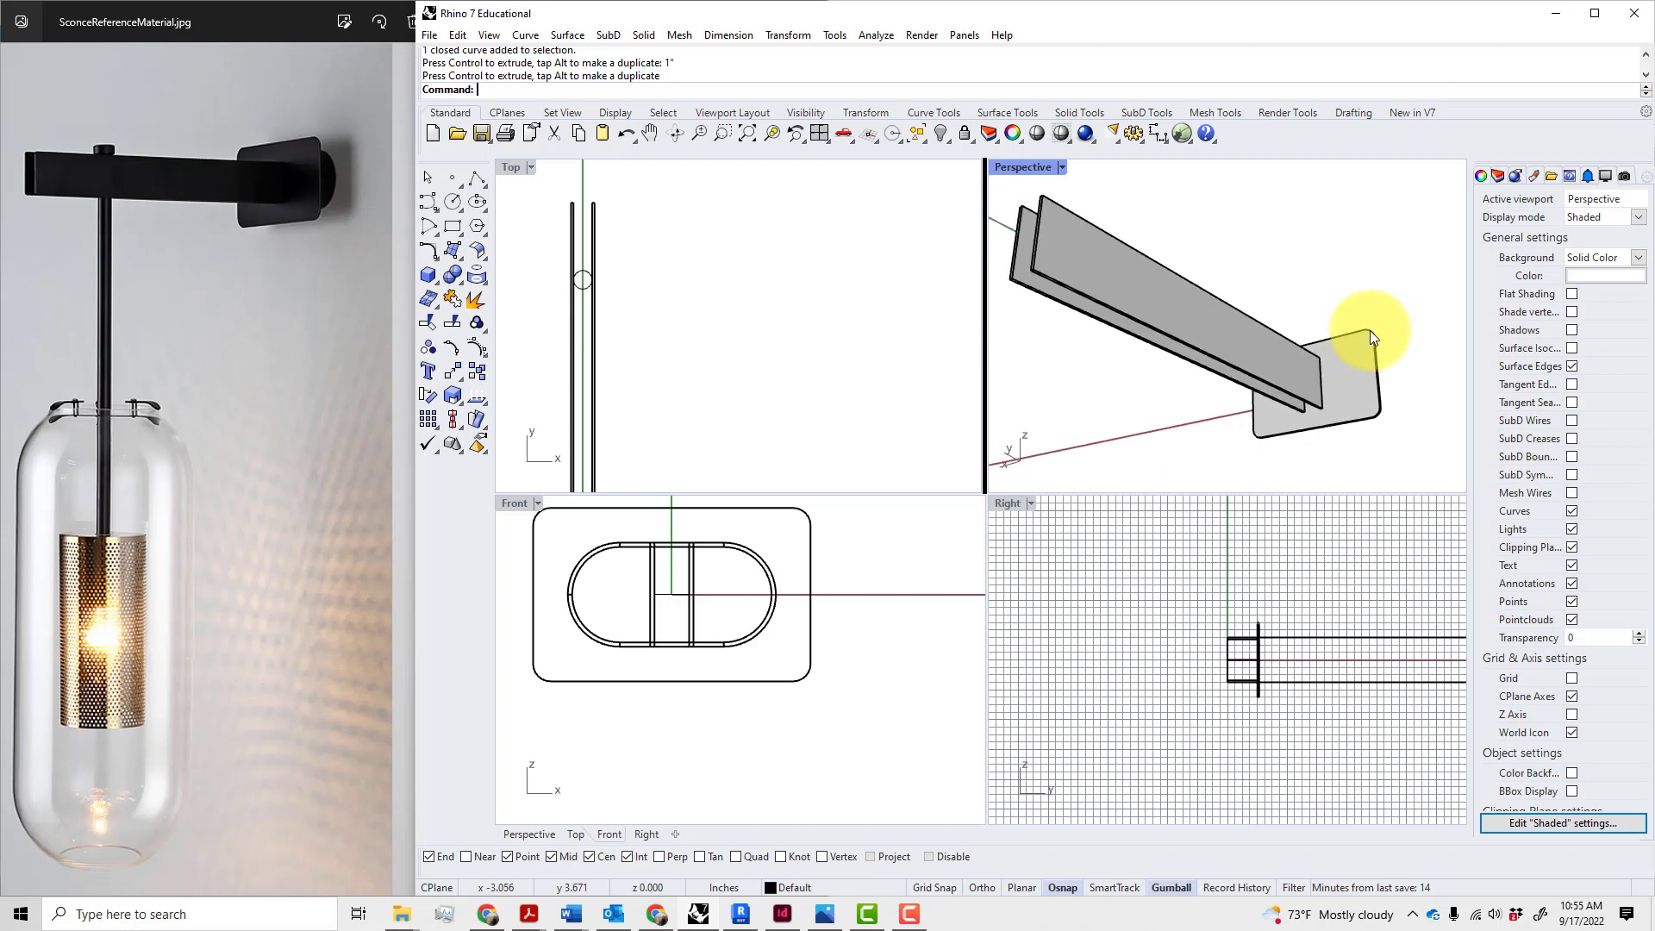
scroll(1269, 418, "up", 2)
right_click_drag(1220, 405, 1198, 364)
- Try raising the bottom face of the negative-X arm bar 0.5 inch with MoveFace, then undo the face move
type("MF")
key("Return")
type("MF")
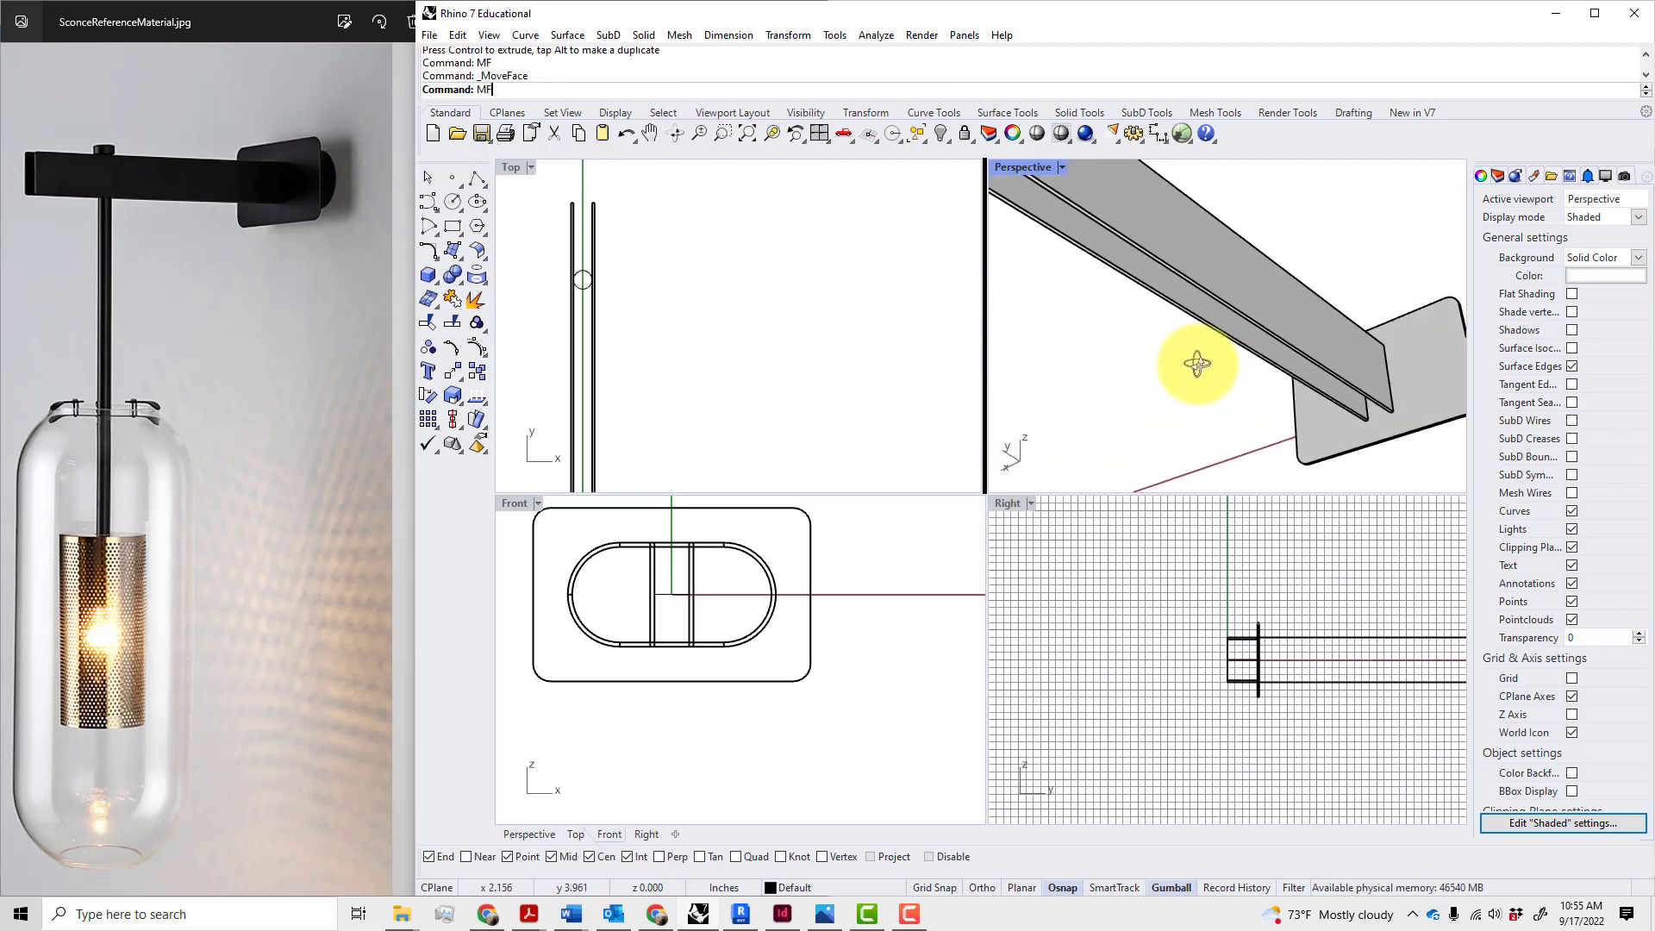
scroll(1264, 330, "up", 1)
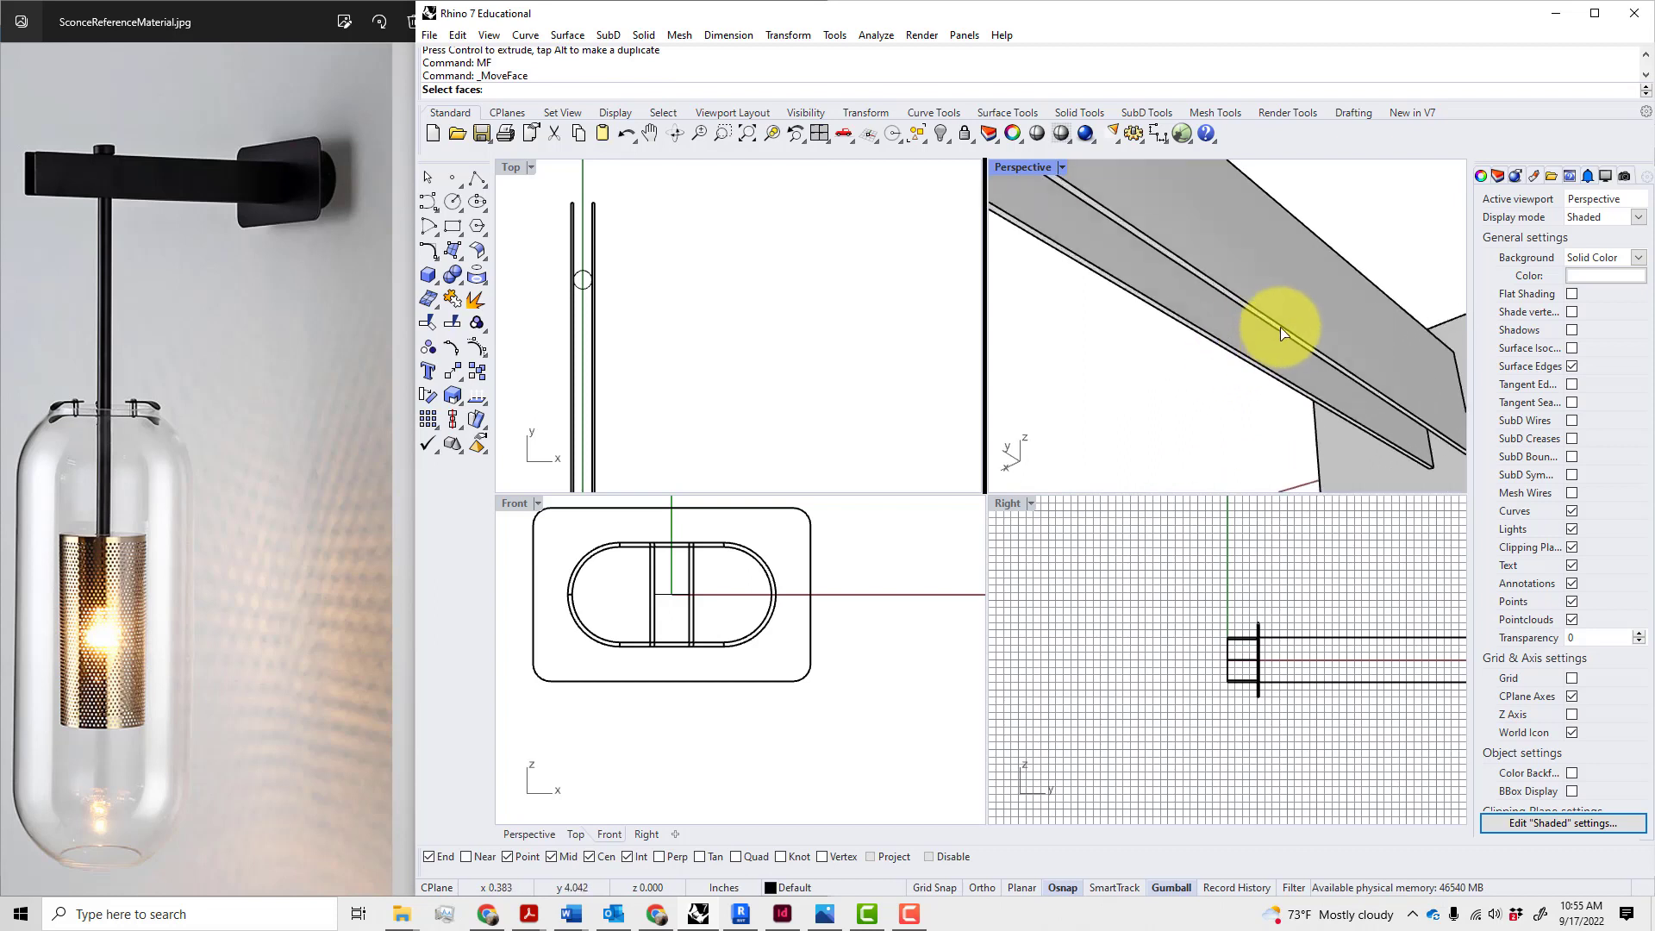
left_click(1282, 329)
left_click(1356, 373)
scroll(1311, 379, "down", 3)
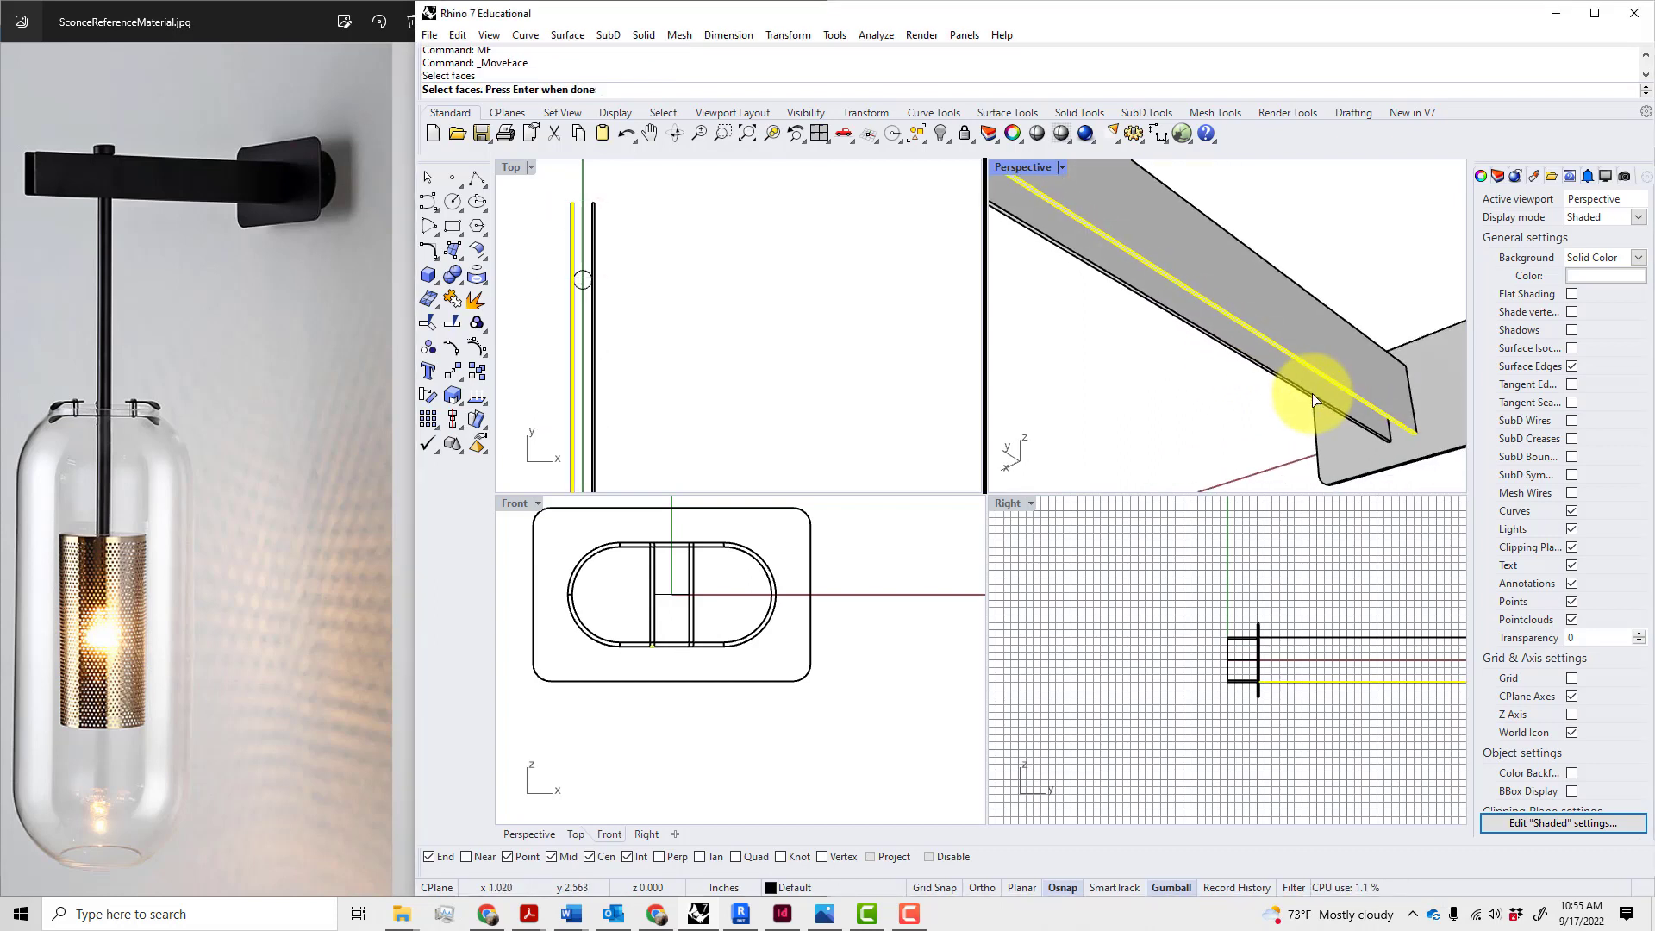
key("Return")
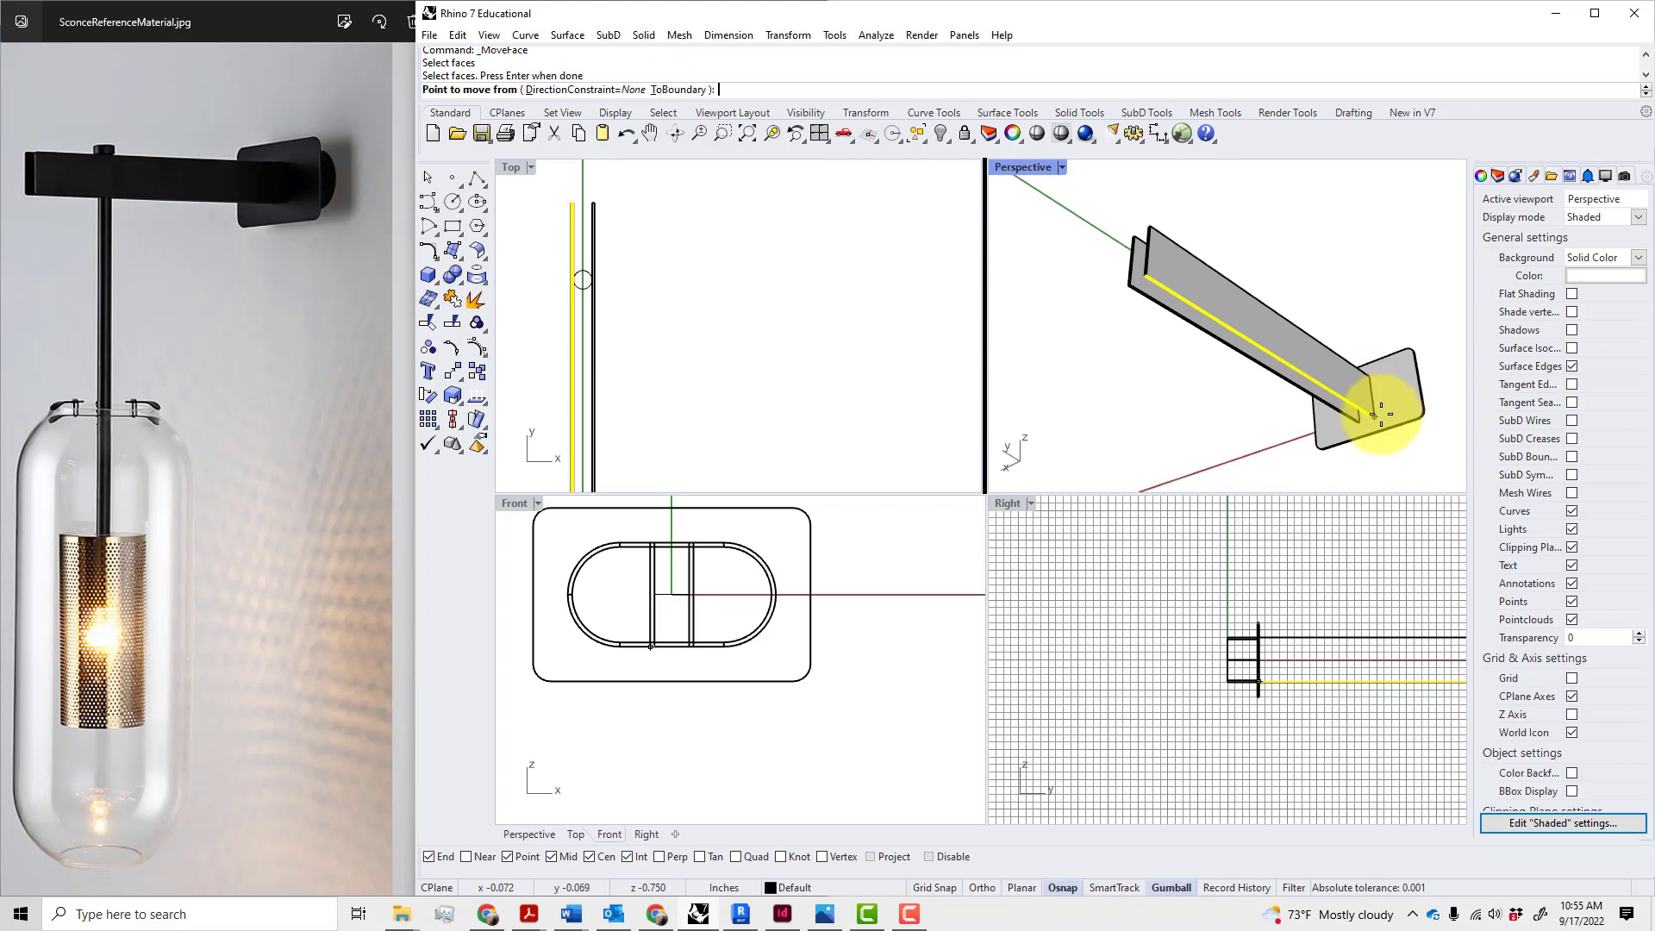
scroll(1380, 420, "up", 2)
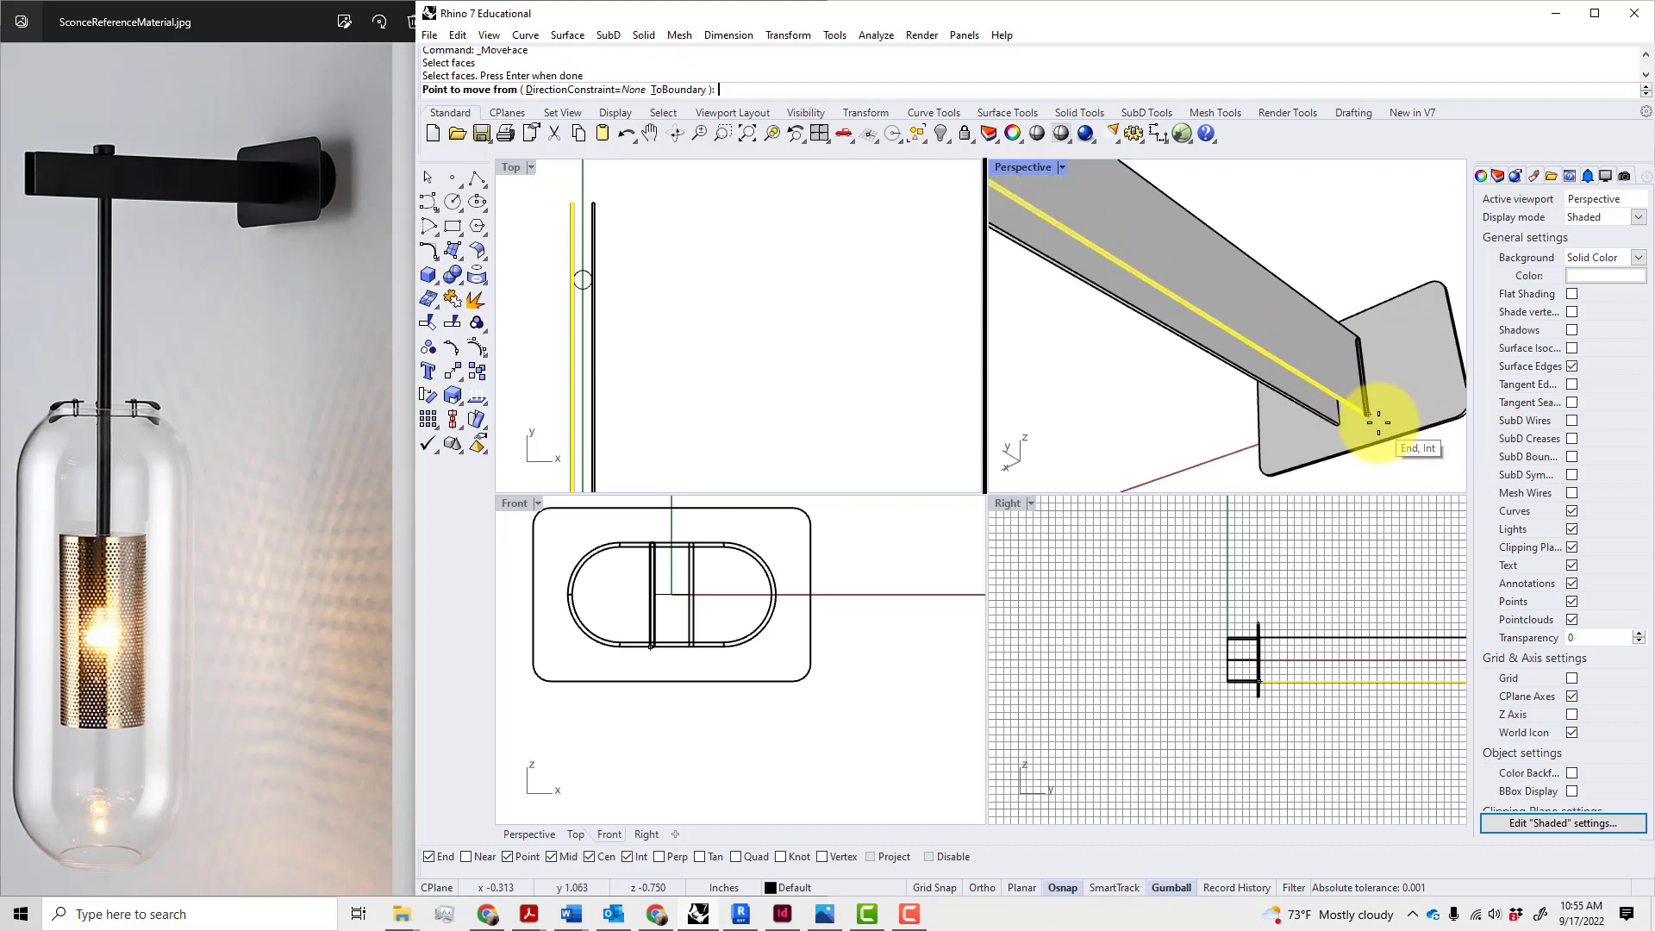
left_click(1376, 421)
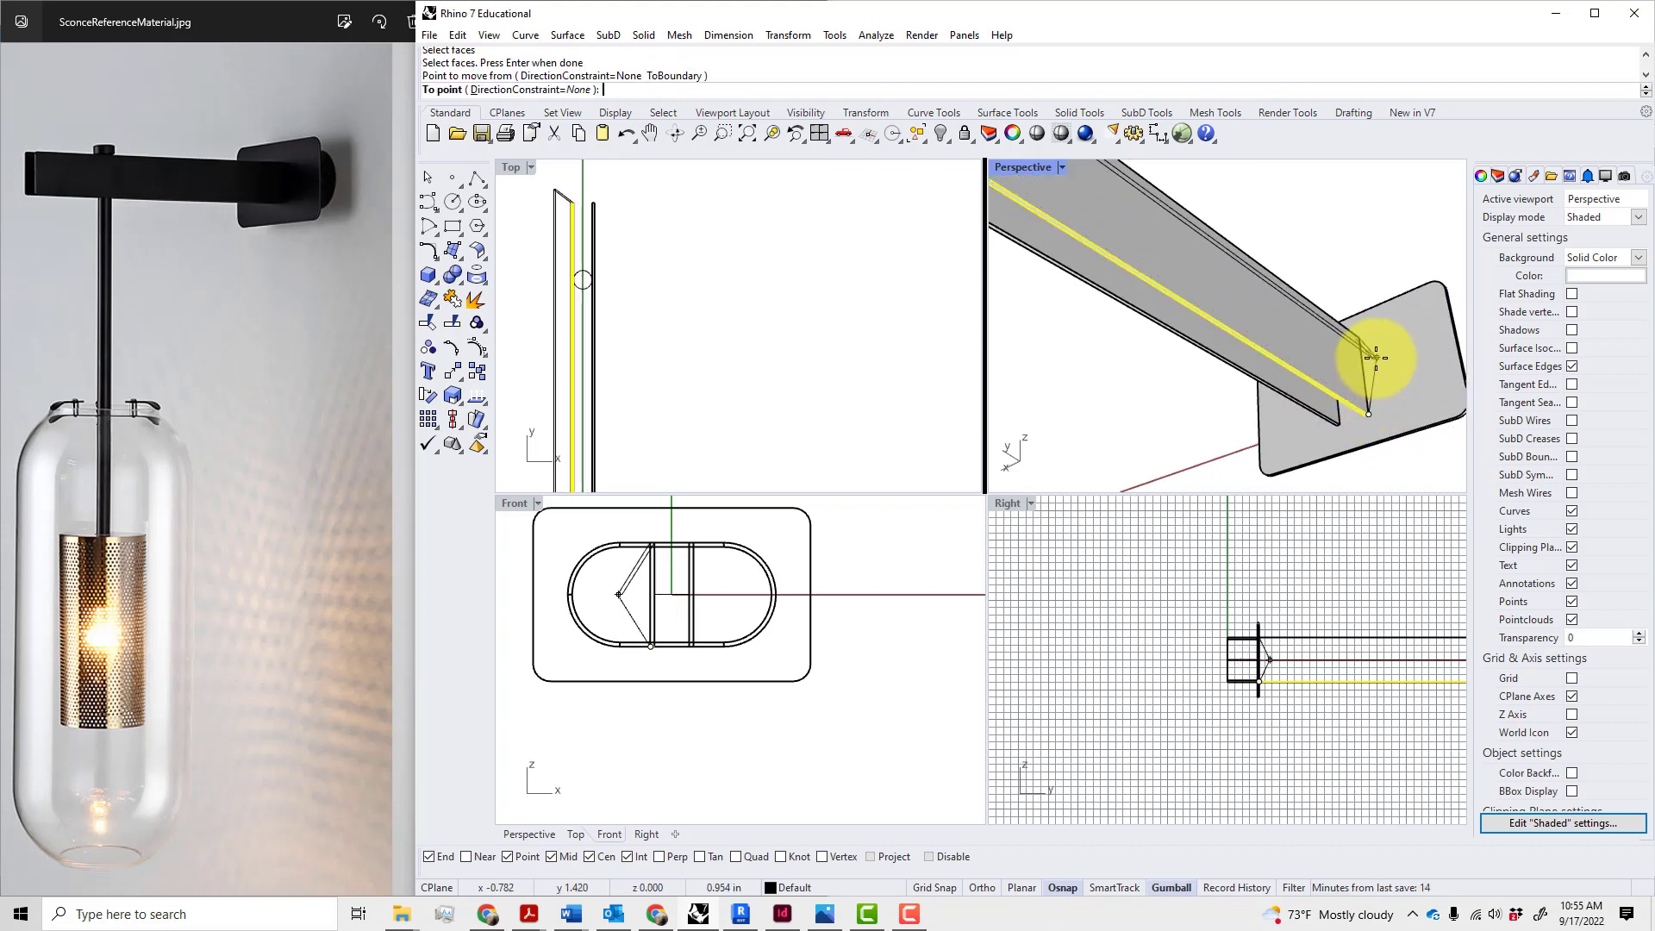
key("shift")
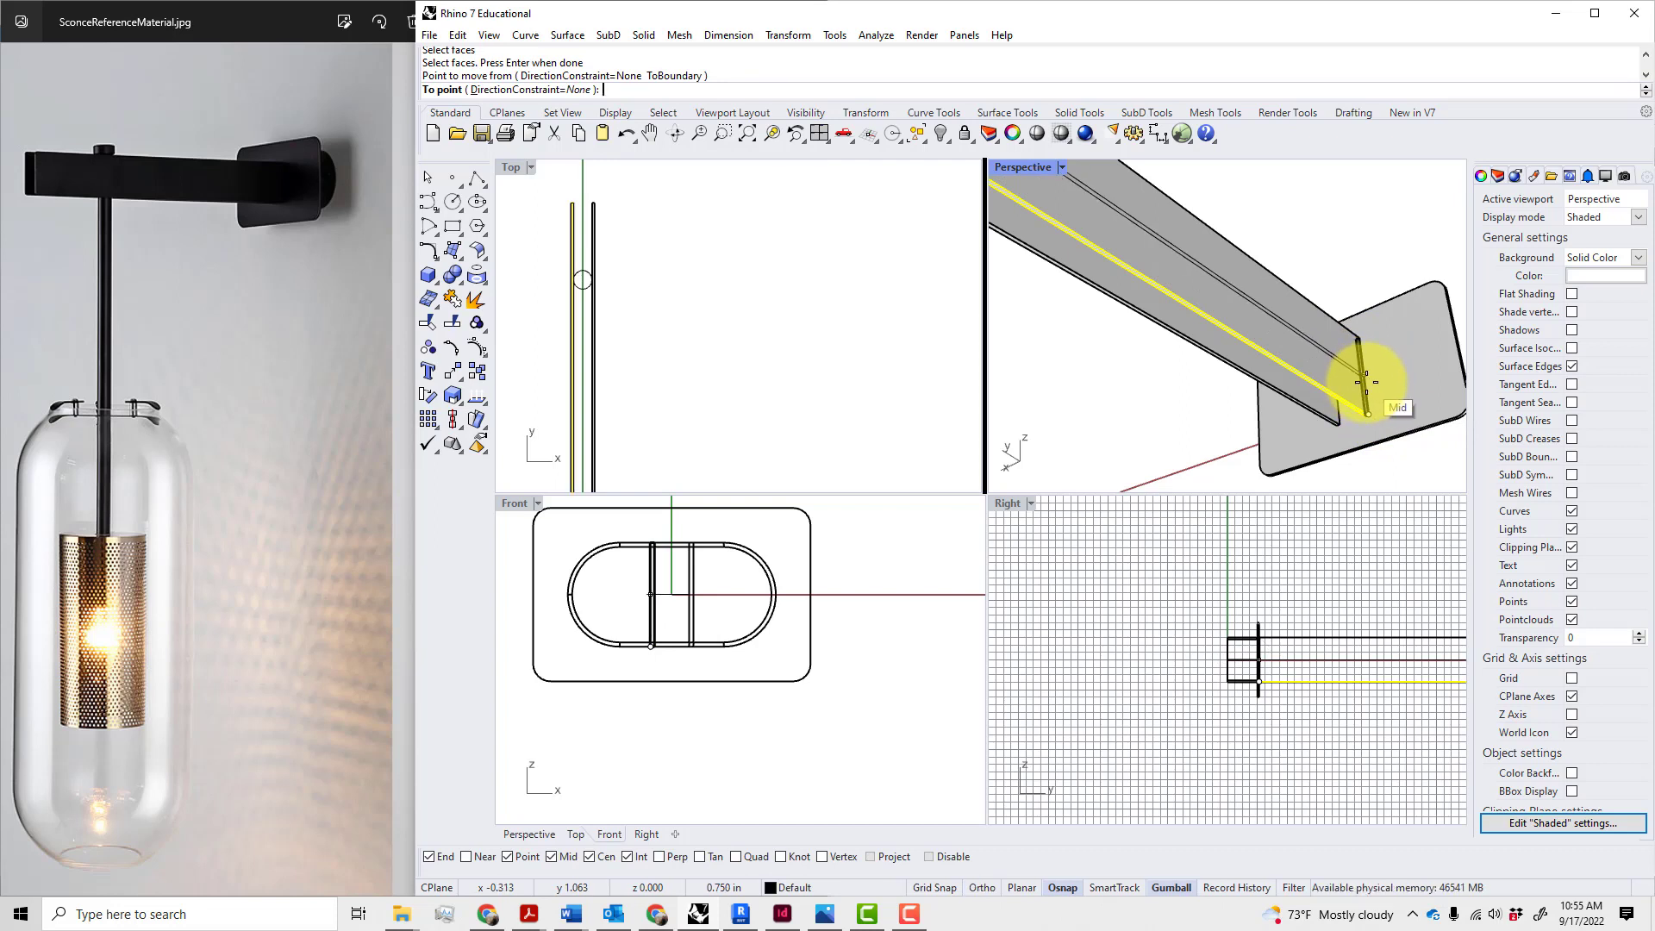
type(".5")
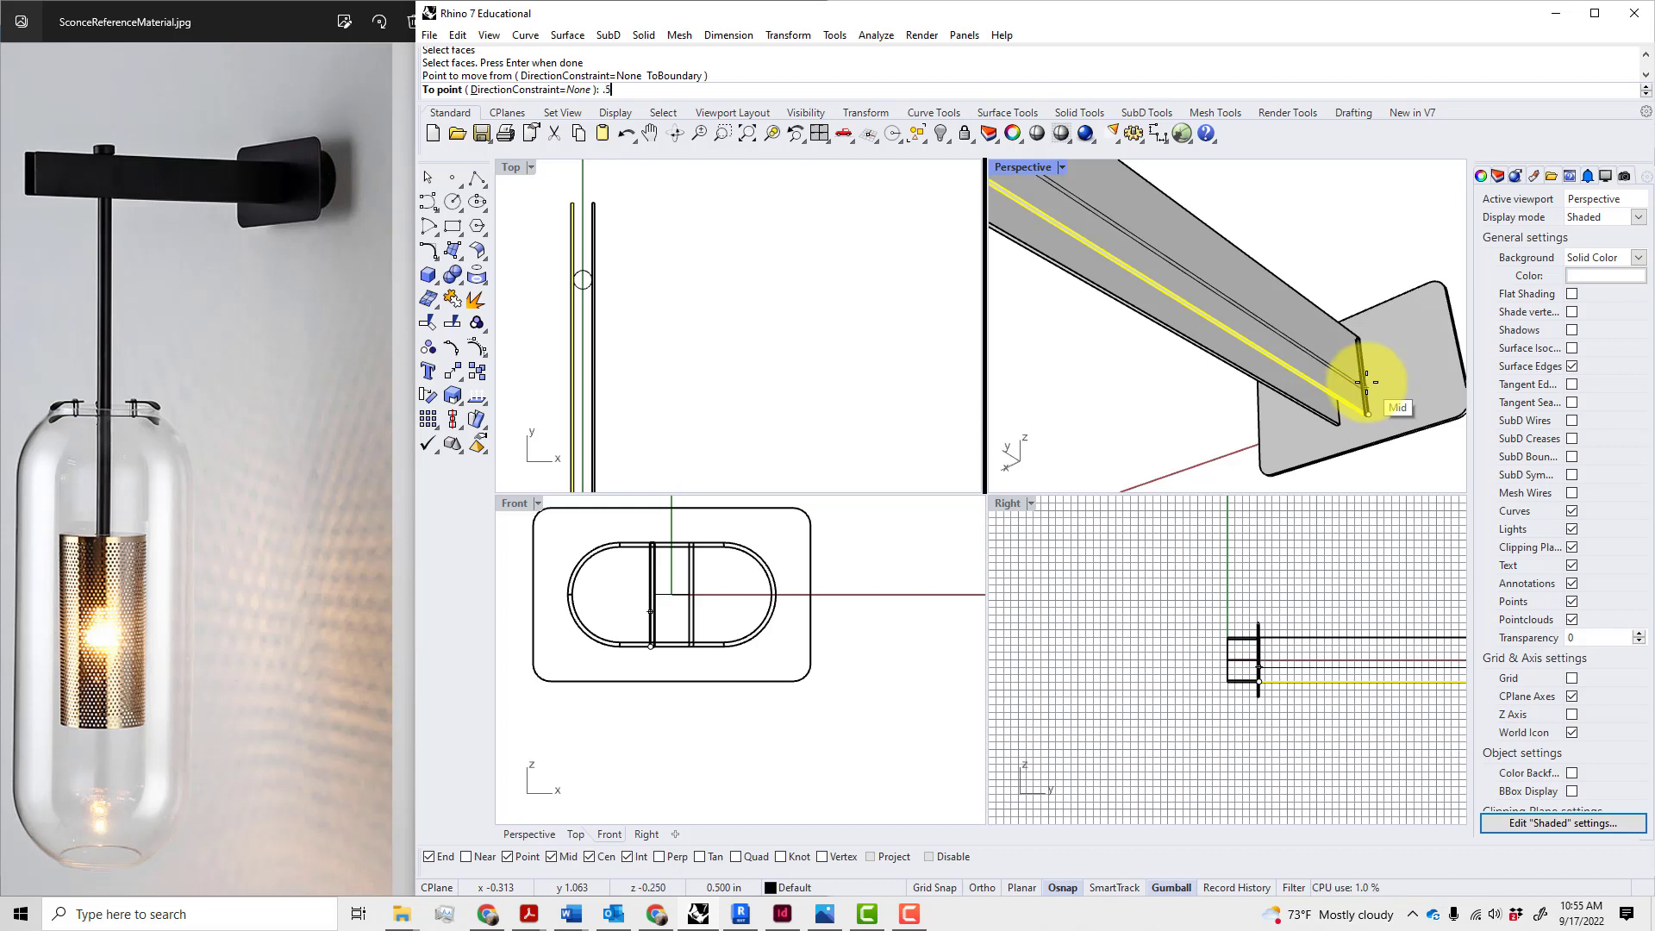
key("Return")
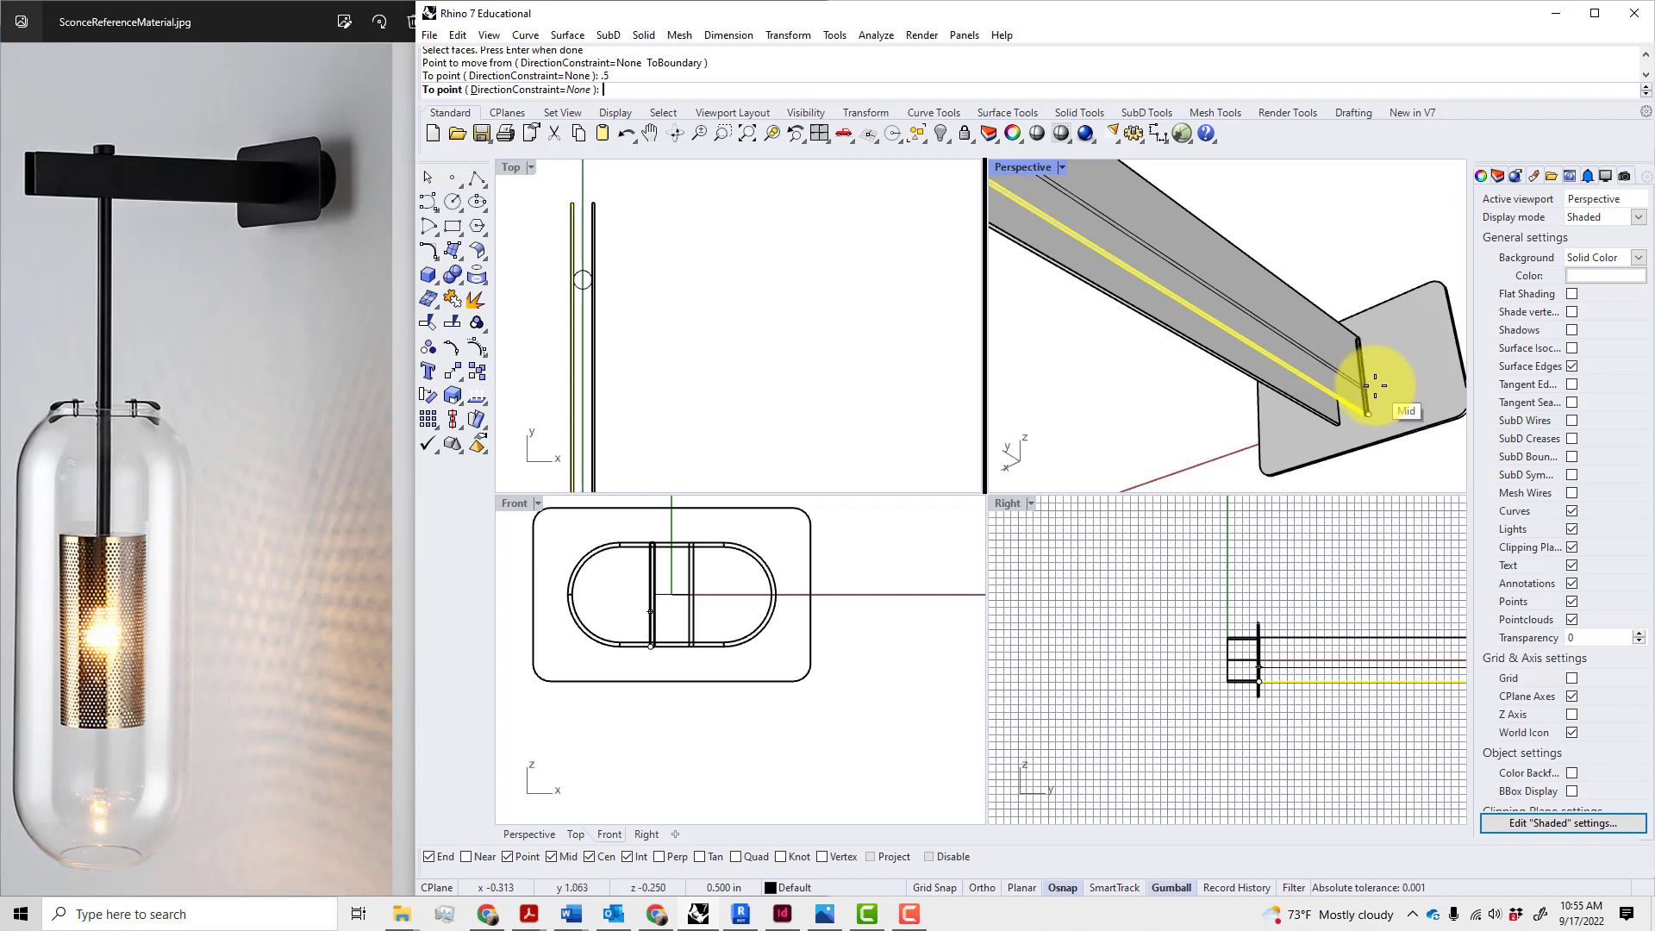
left_click(1360, 334)
right_click_drag(1377, 362, 1371, 408)
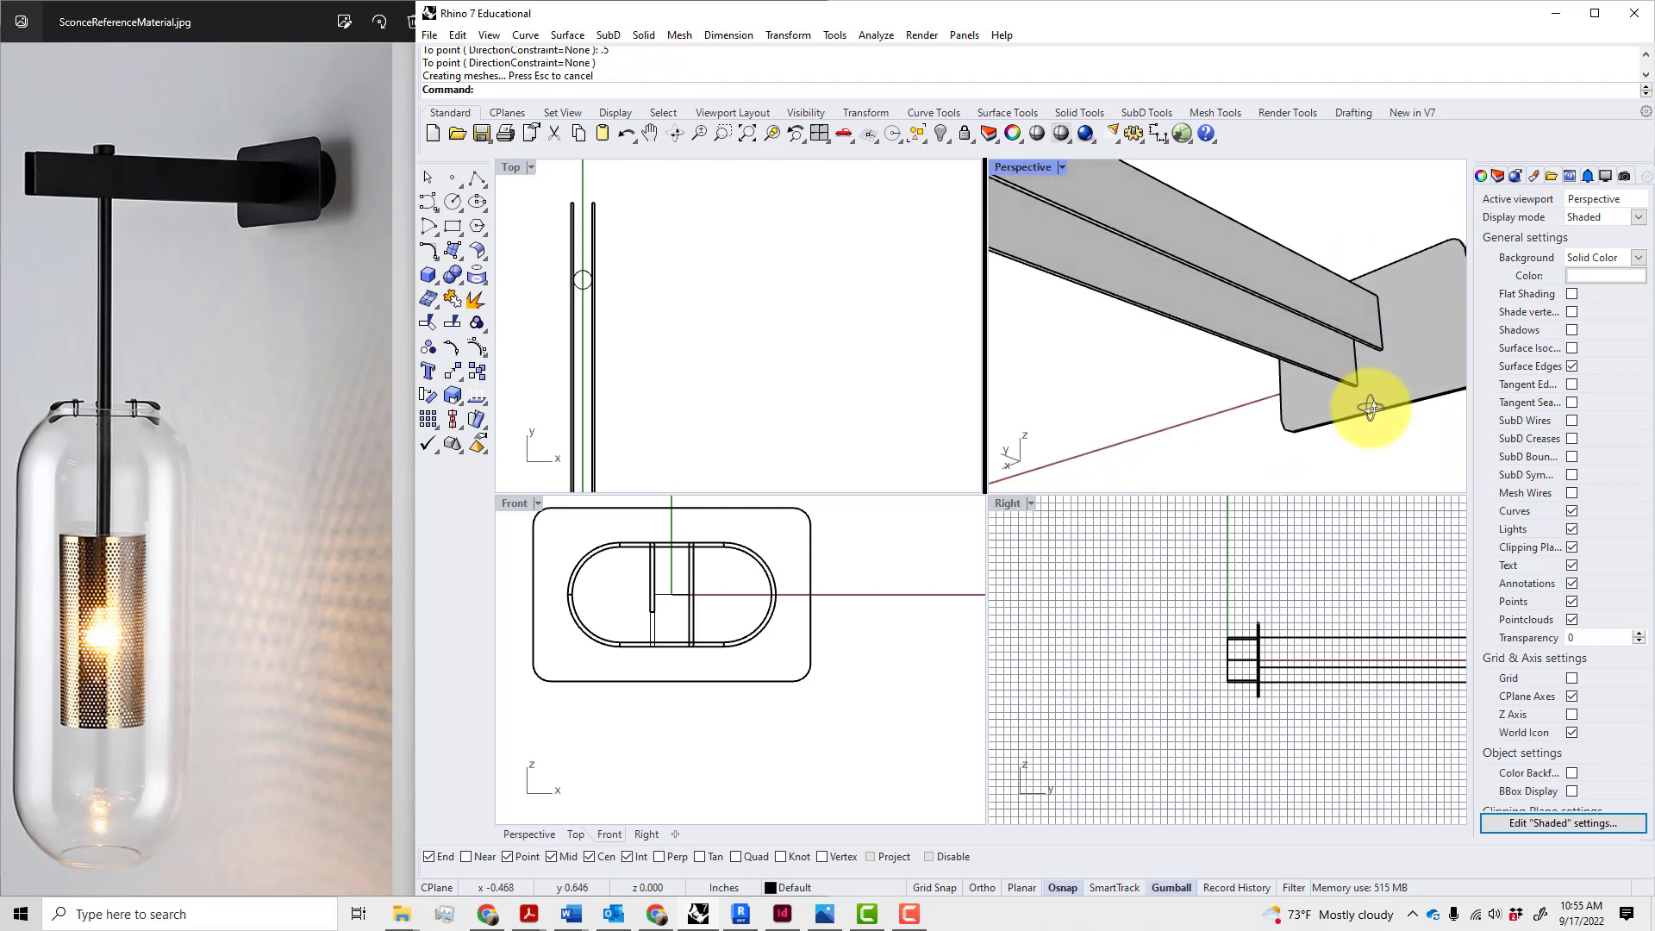
key("ctrl+z")
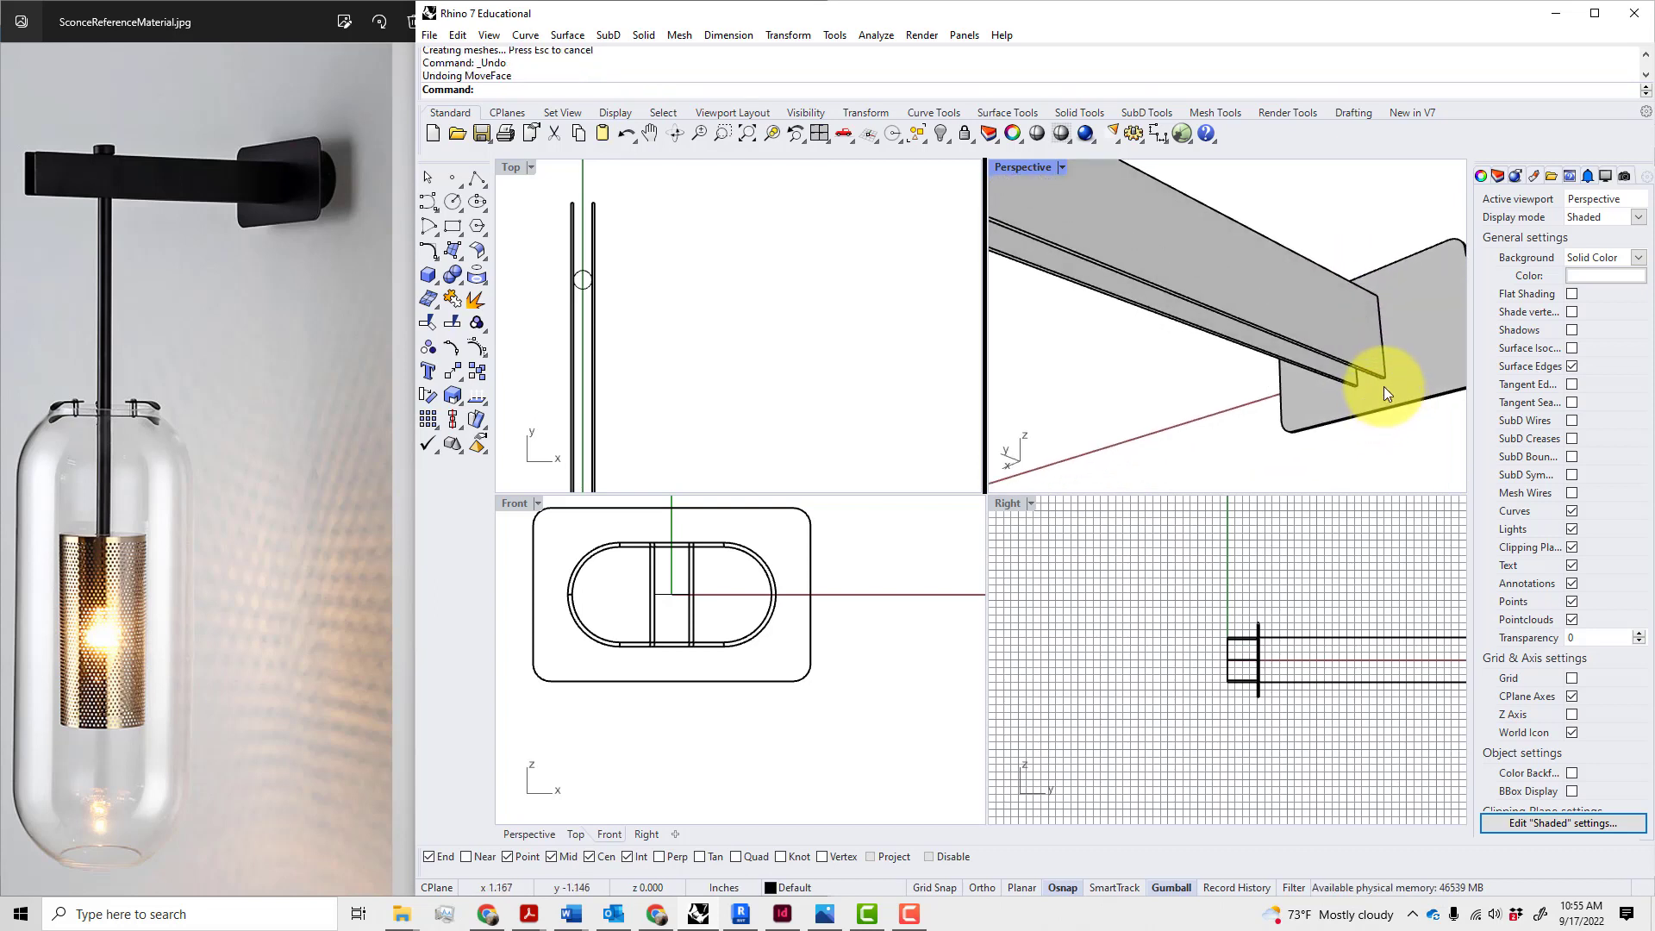
- Raise the bottom face of the negative-X arm bar 0.25 inch straight up with MoveFace
type("MF")
key("Return")
right_click_drag(1374, 382, 1356, 411)
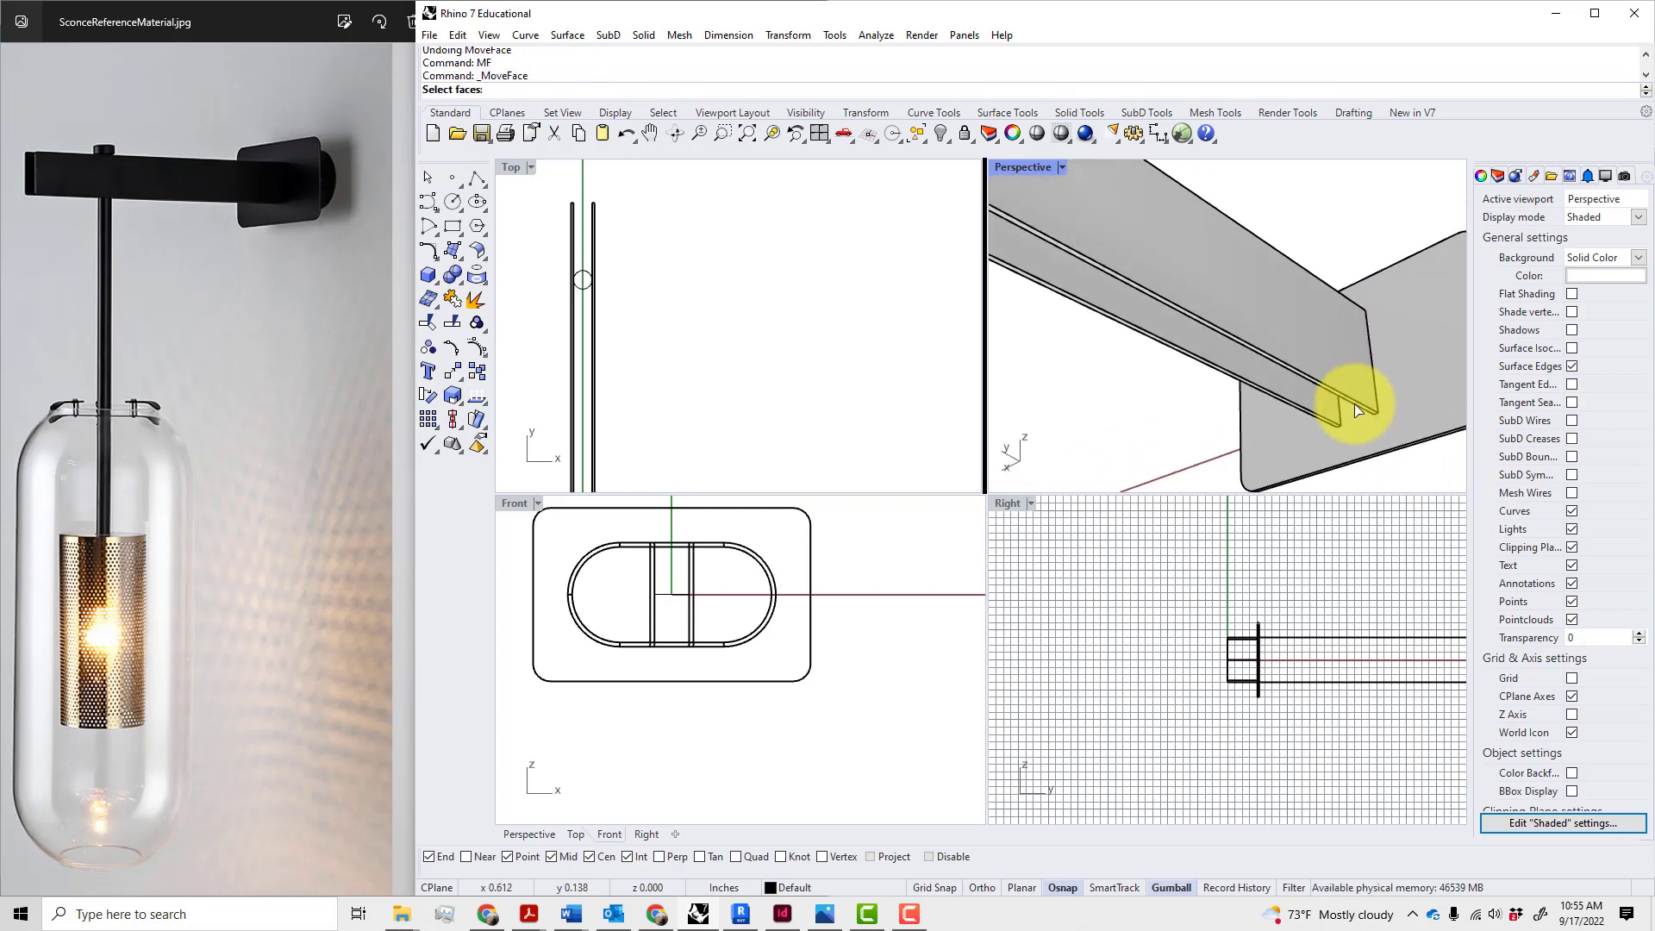
scroll(1323, 384, "up", 3)
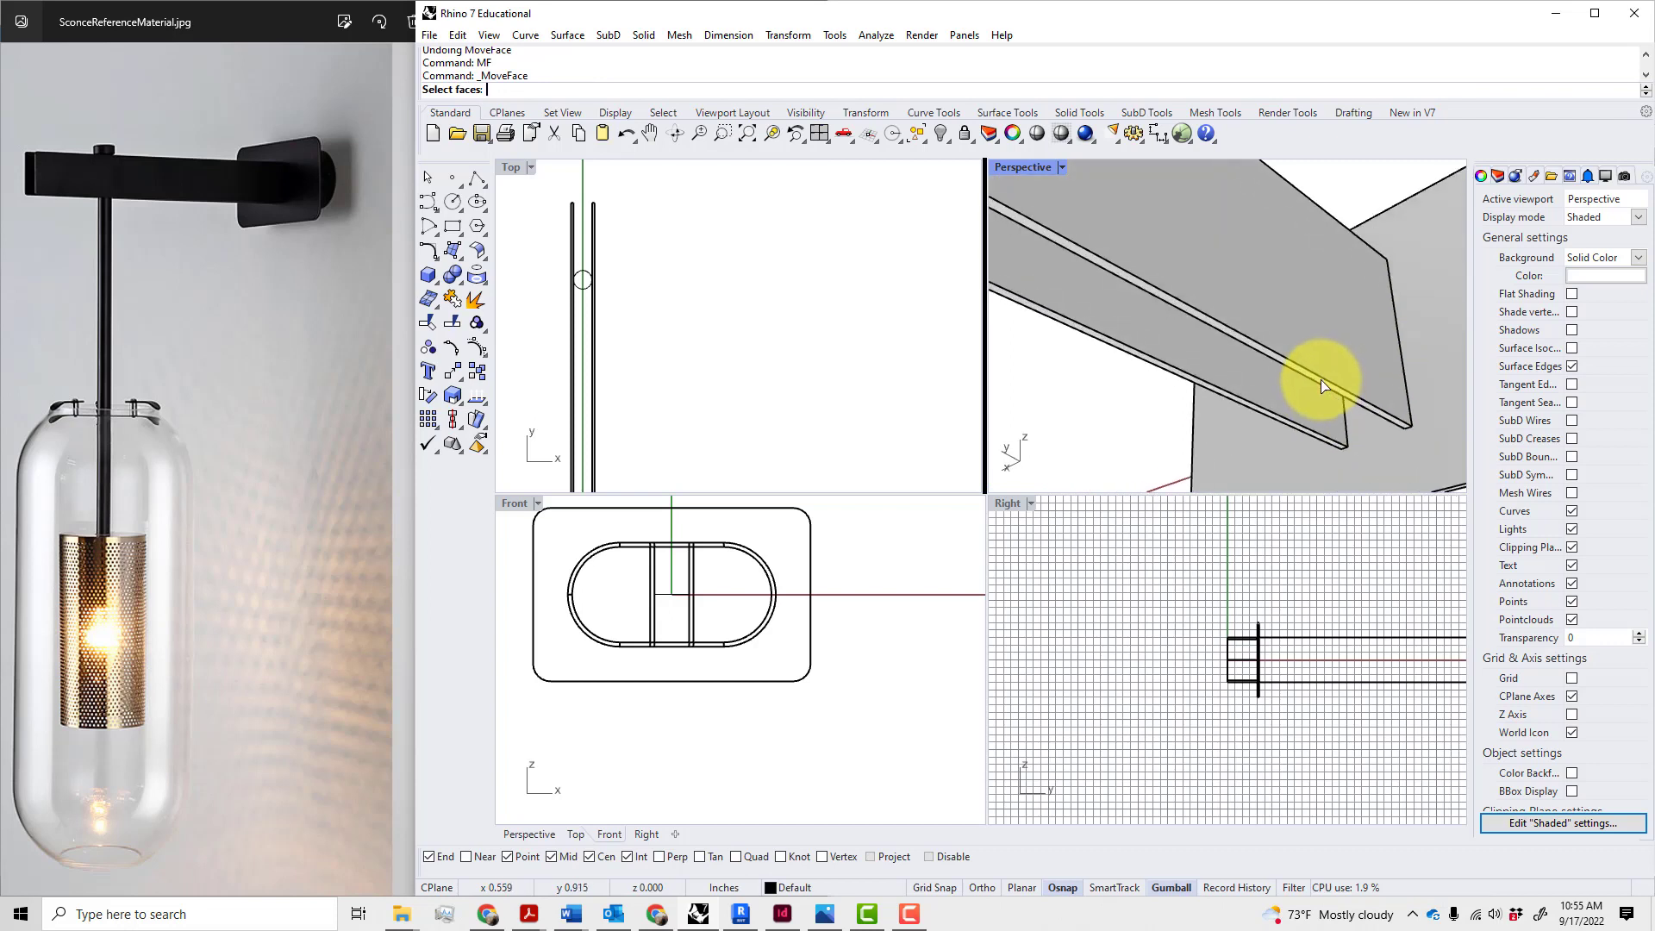
left_click(1325, 385)
left_click(1379, 421)
key("Return")
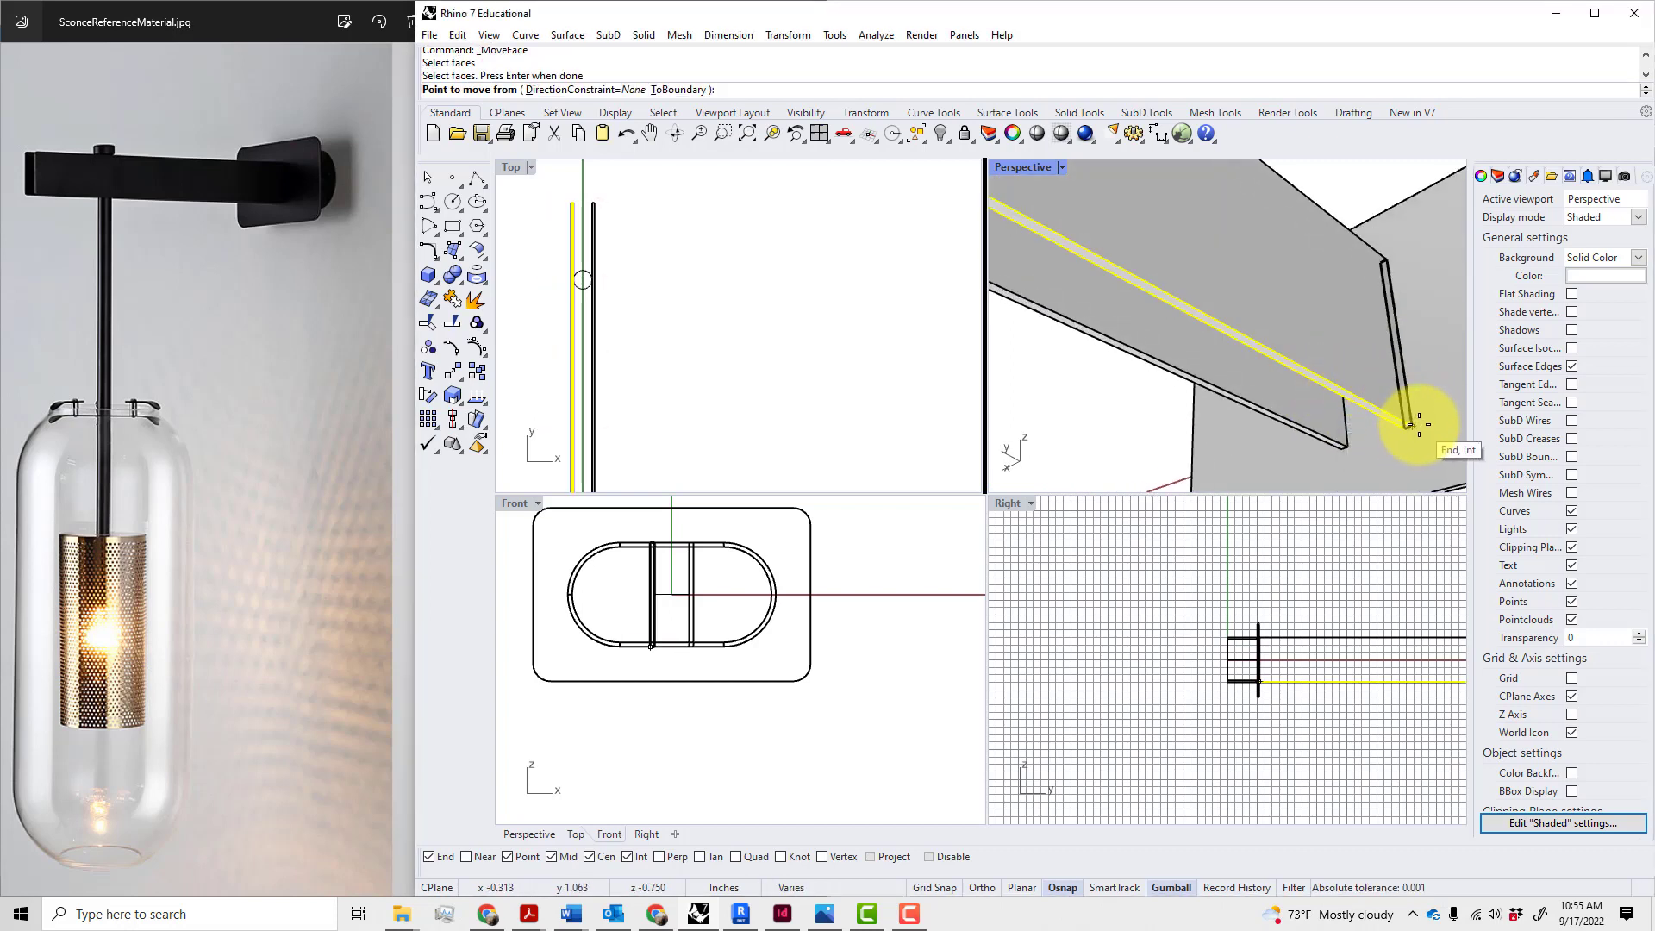
left_click(1418, 424)
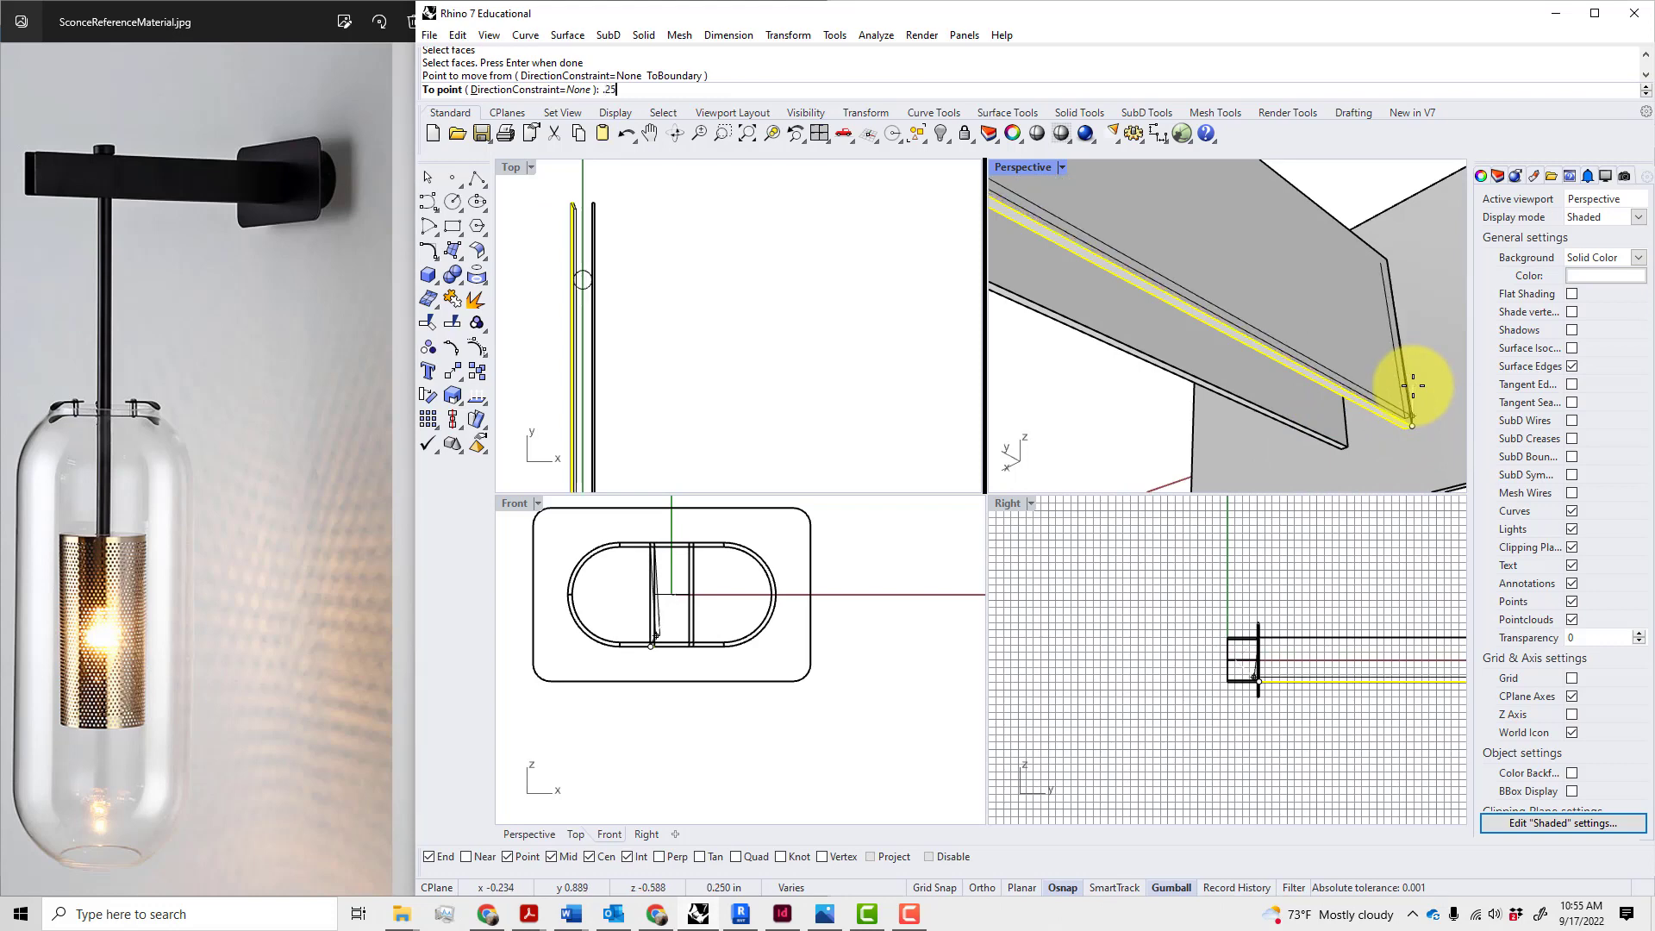
type(".25")
key("Return")
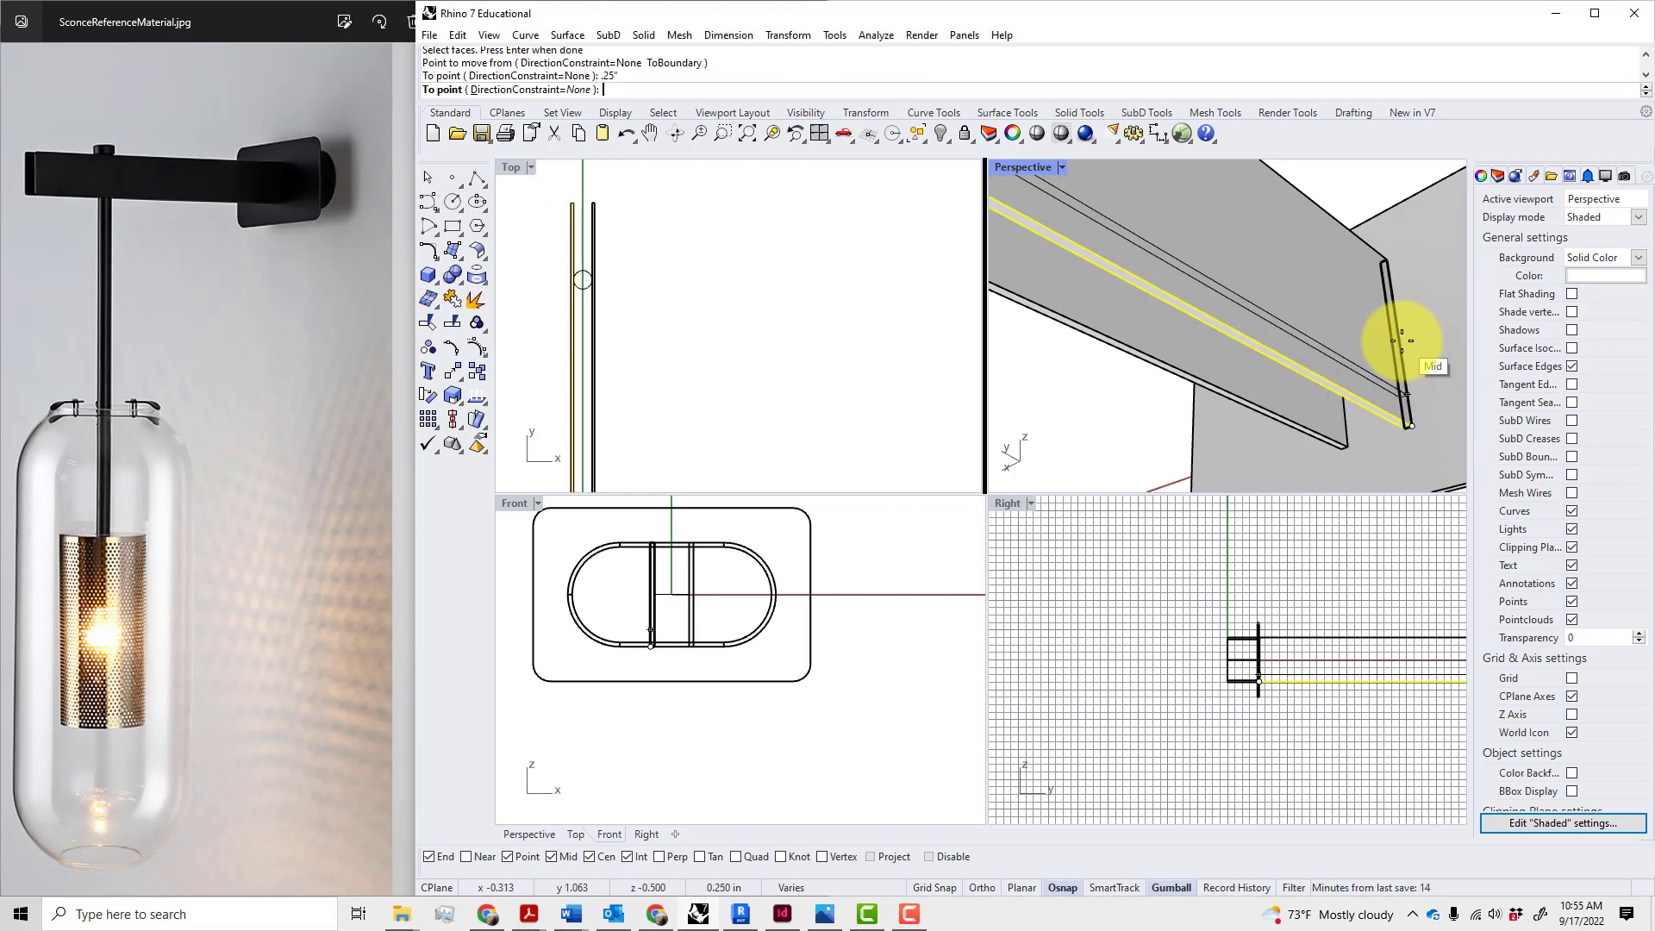
left_click(1402, 348)
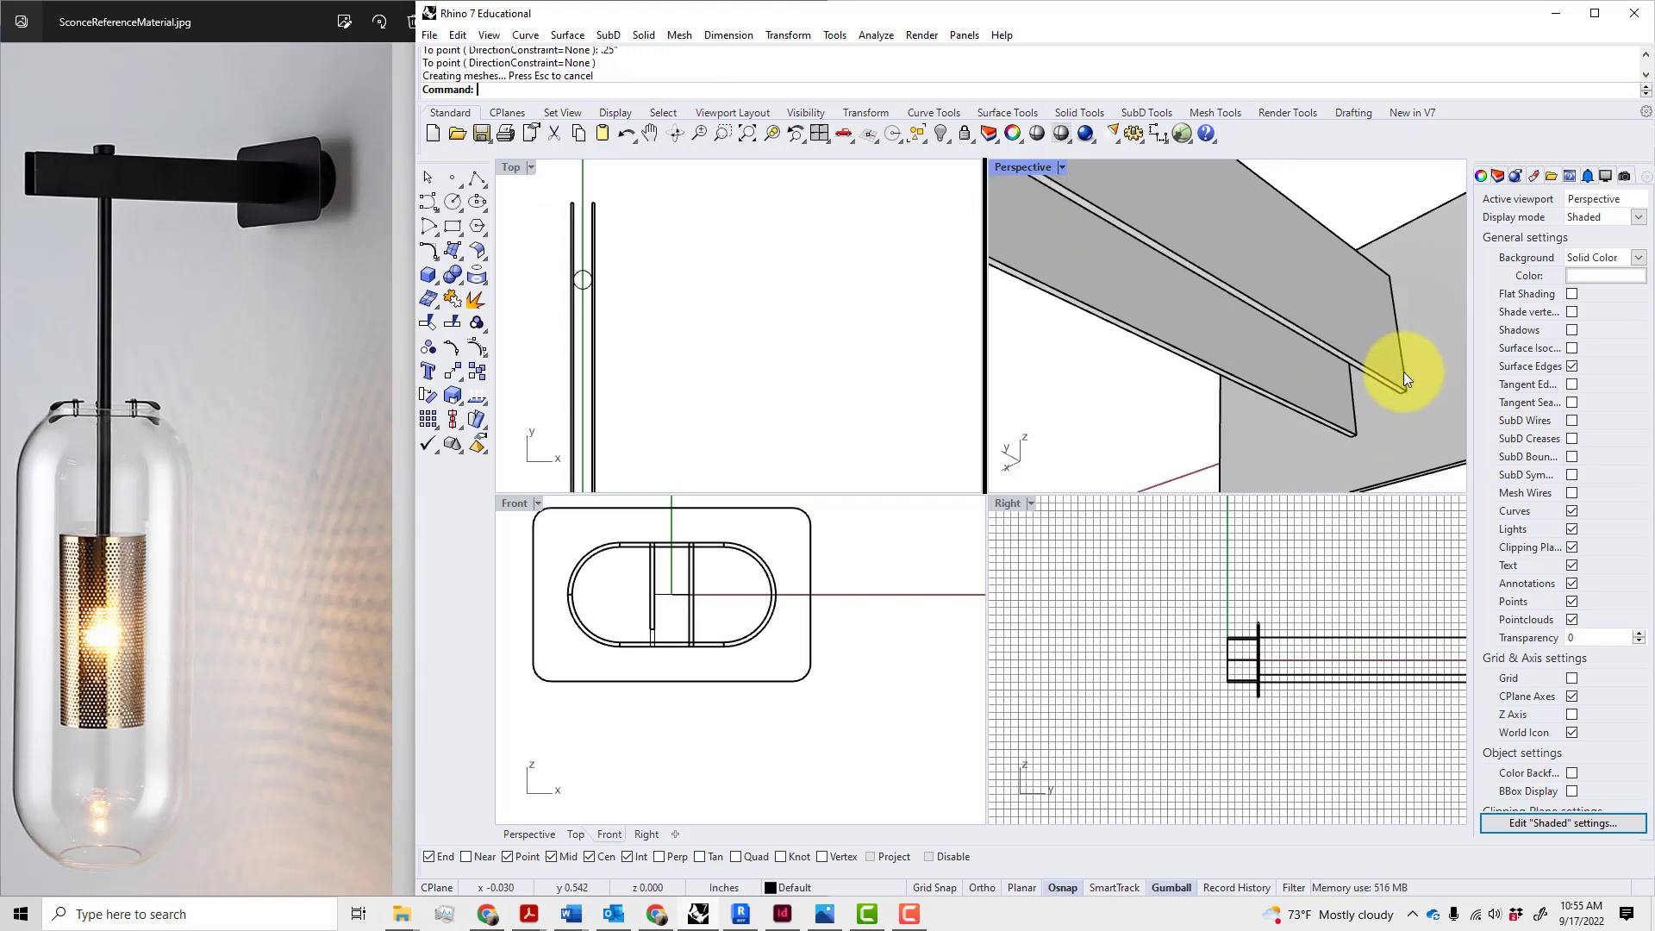
- Move the negative-X arm bar straight down 0.125 inch
left_click(1399, 364)
scroll(1378, 343, "down", 7)
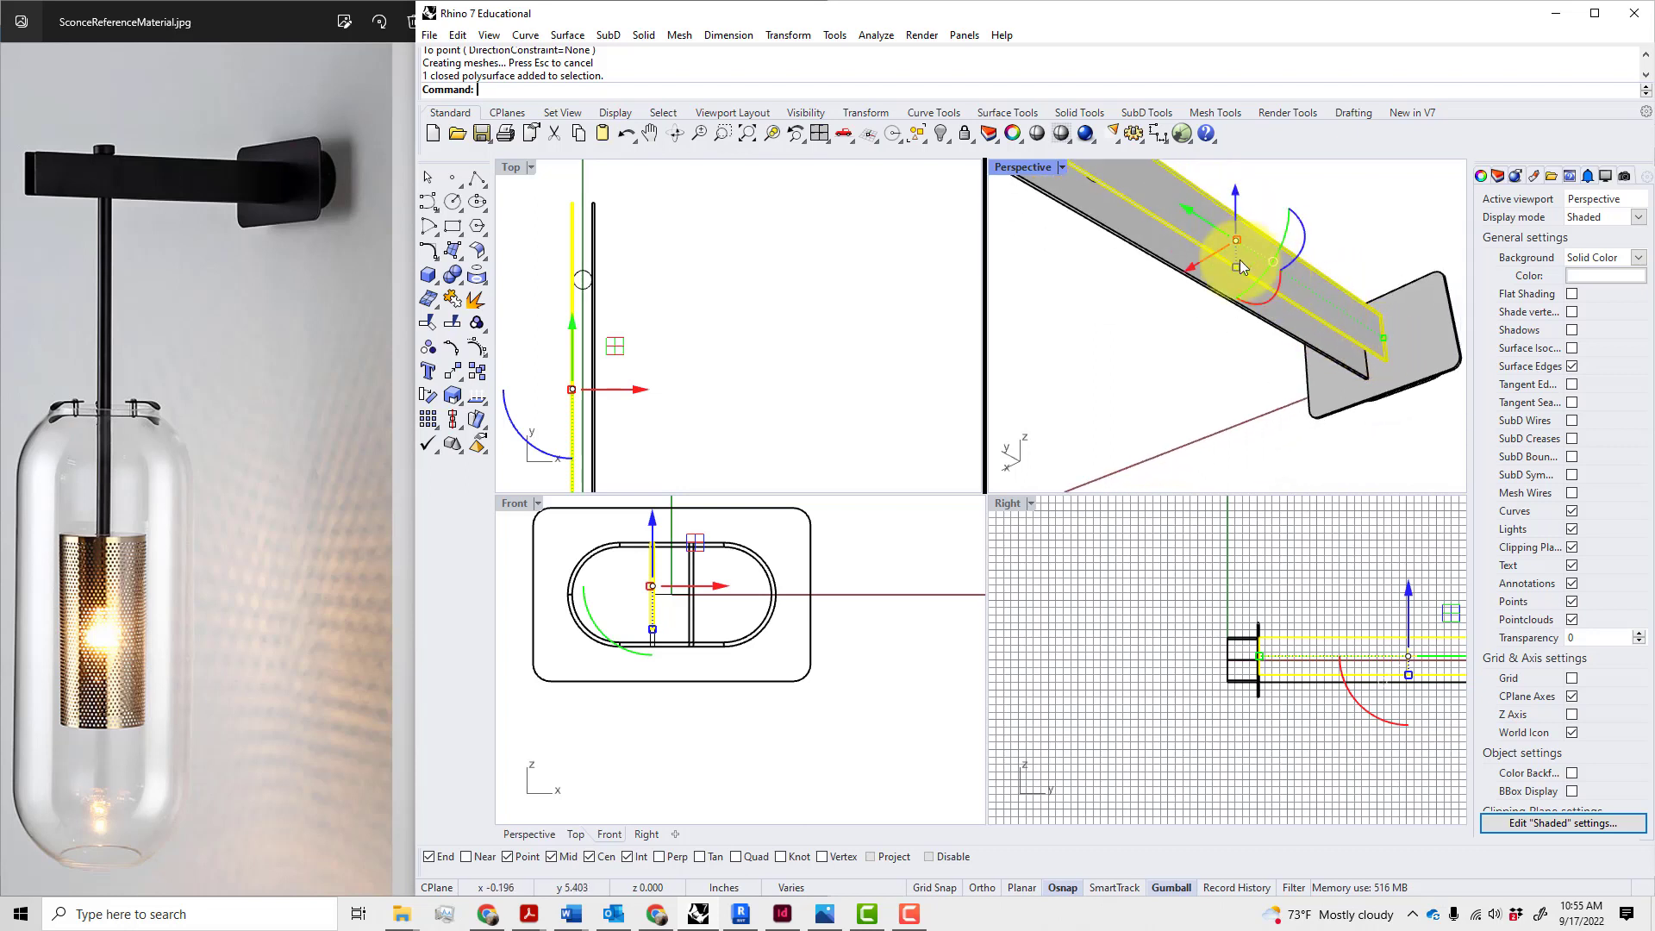
left_click_drag(1235, 191, 1235, 219)
type(".")
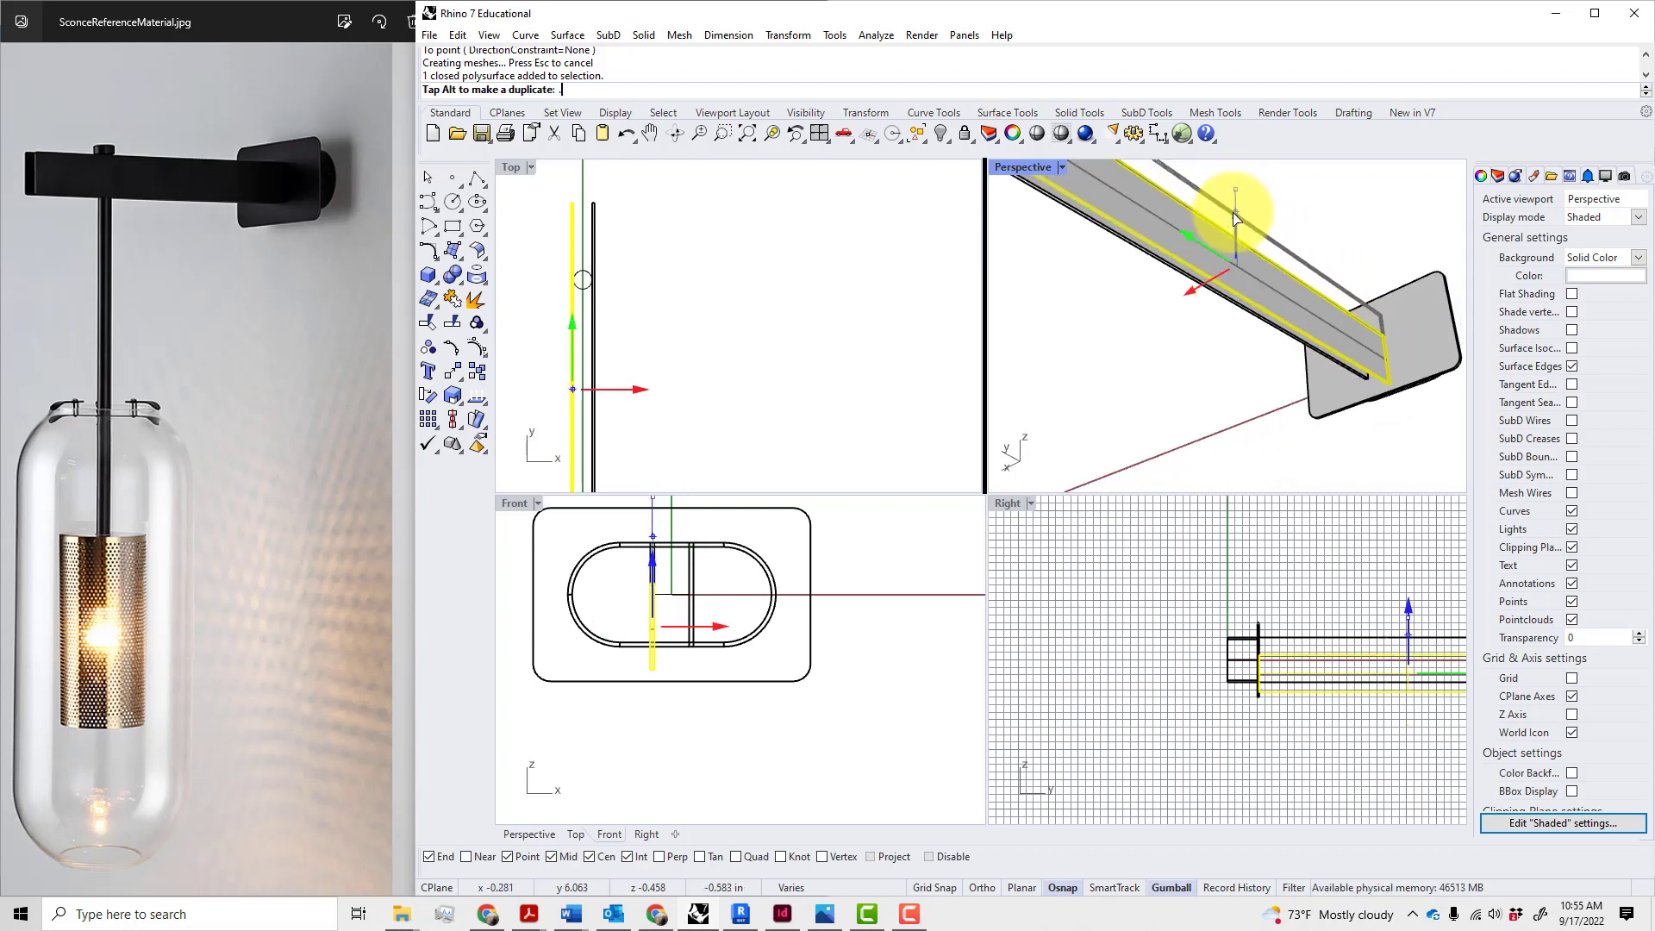
type("125")
key("Return")
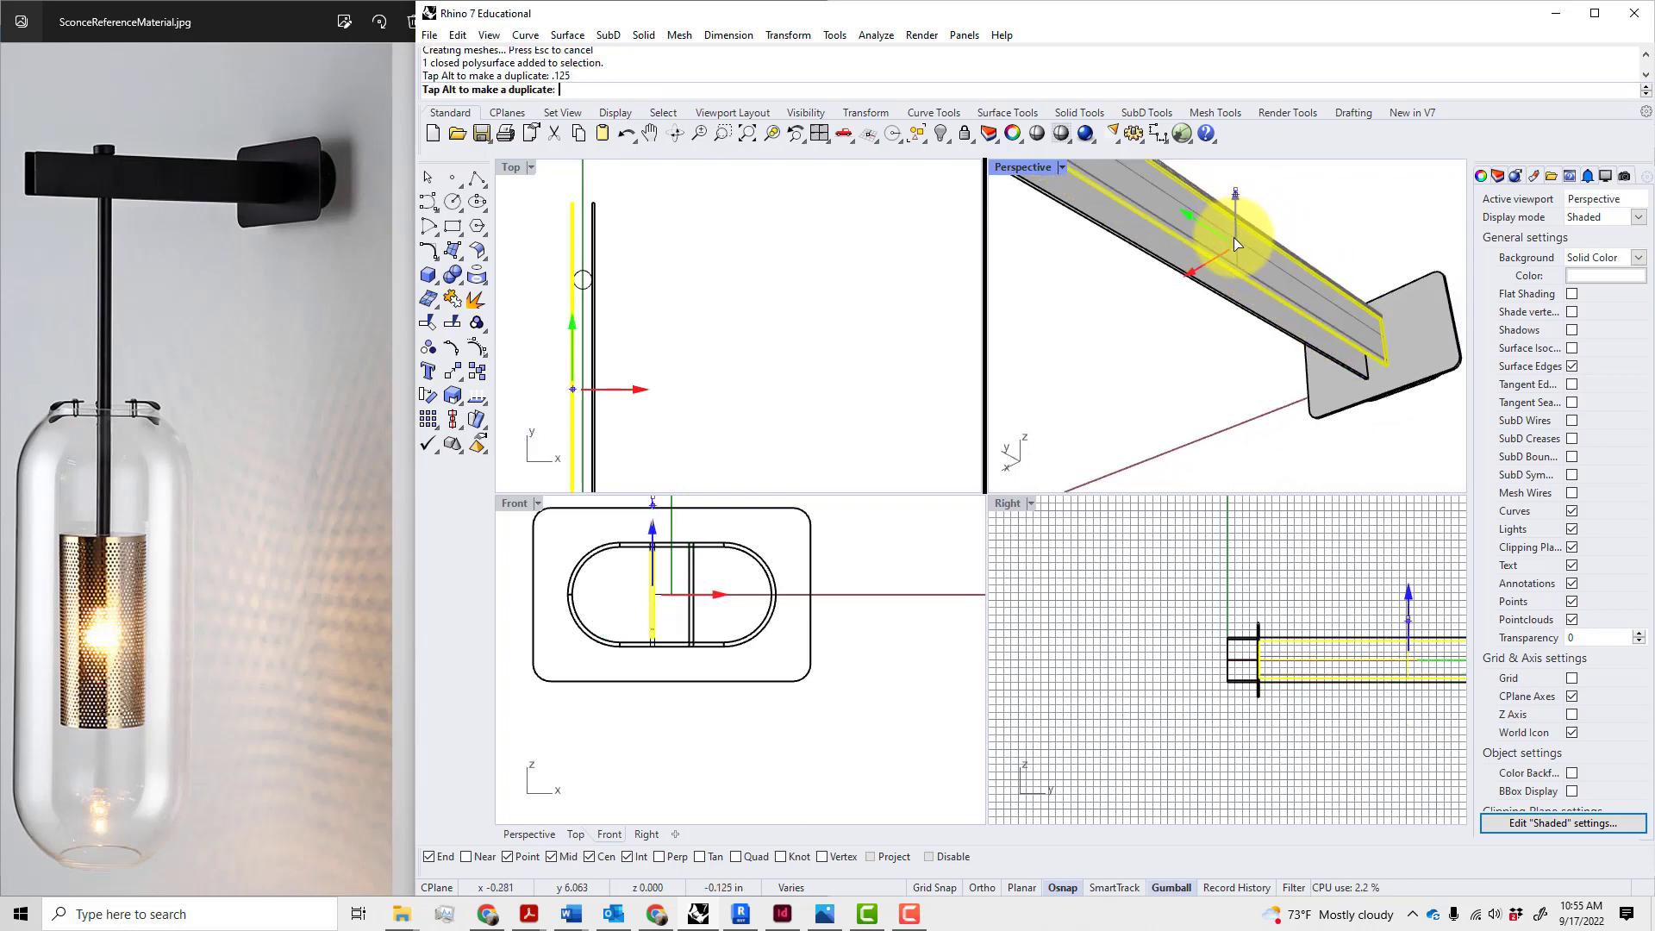
left_click_drag(1234, 238, 1235, 239)
left_click(1368, 434)
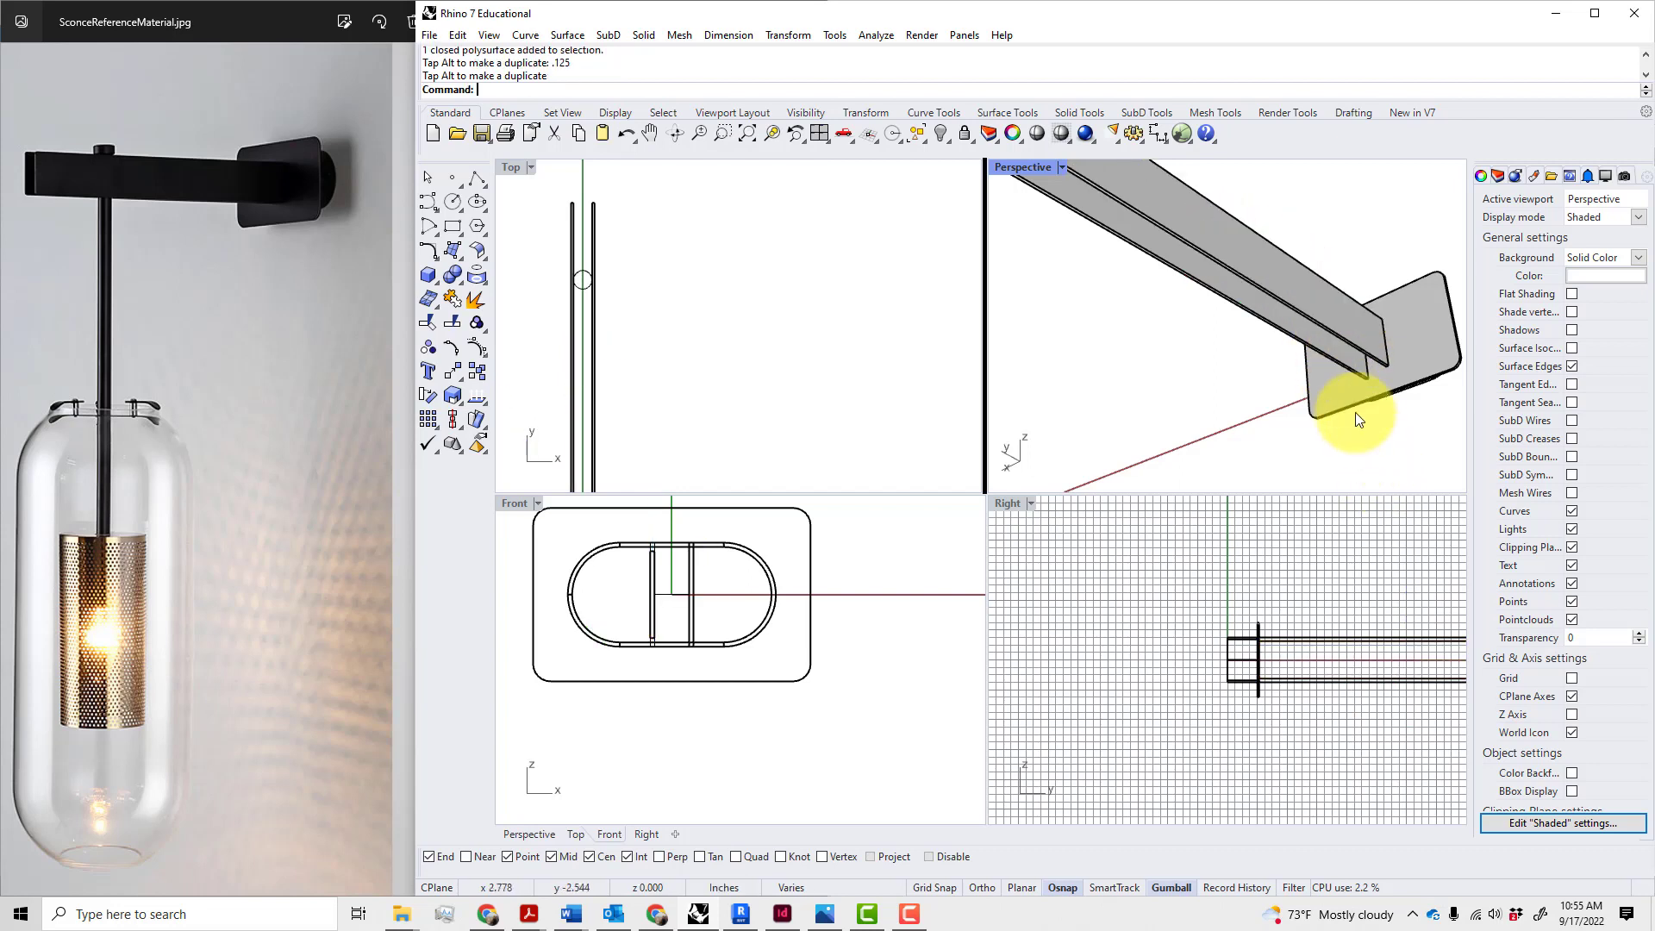
- Delete the positive-X arm bar and replace it with a mirrored copy of the negative-X bar about the wall plate's midpoint, along Y
left_click(1341, 369)
key("Delete")
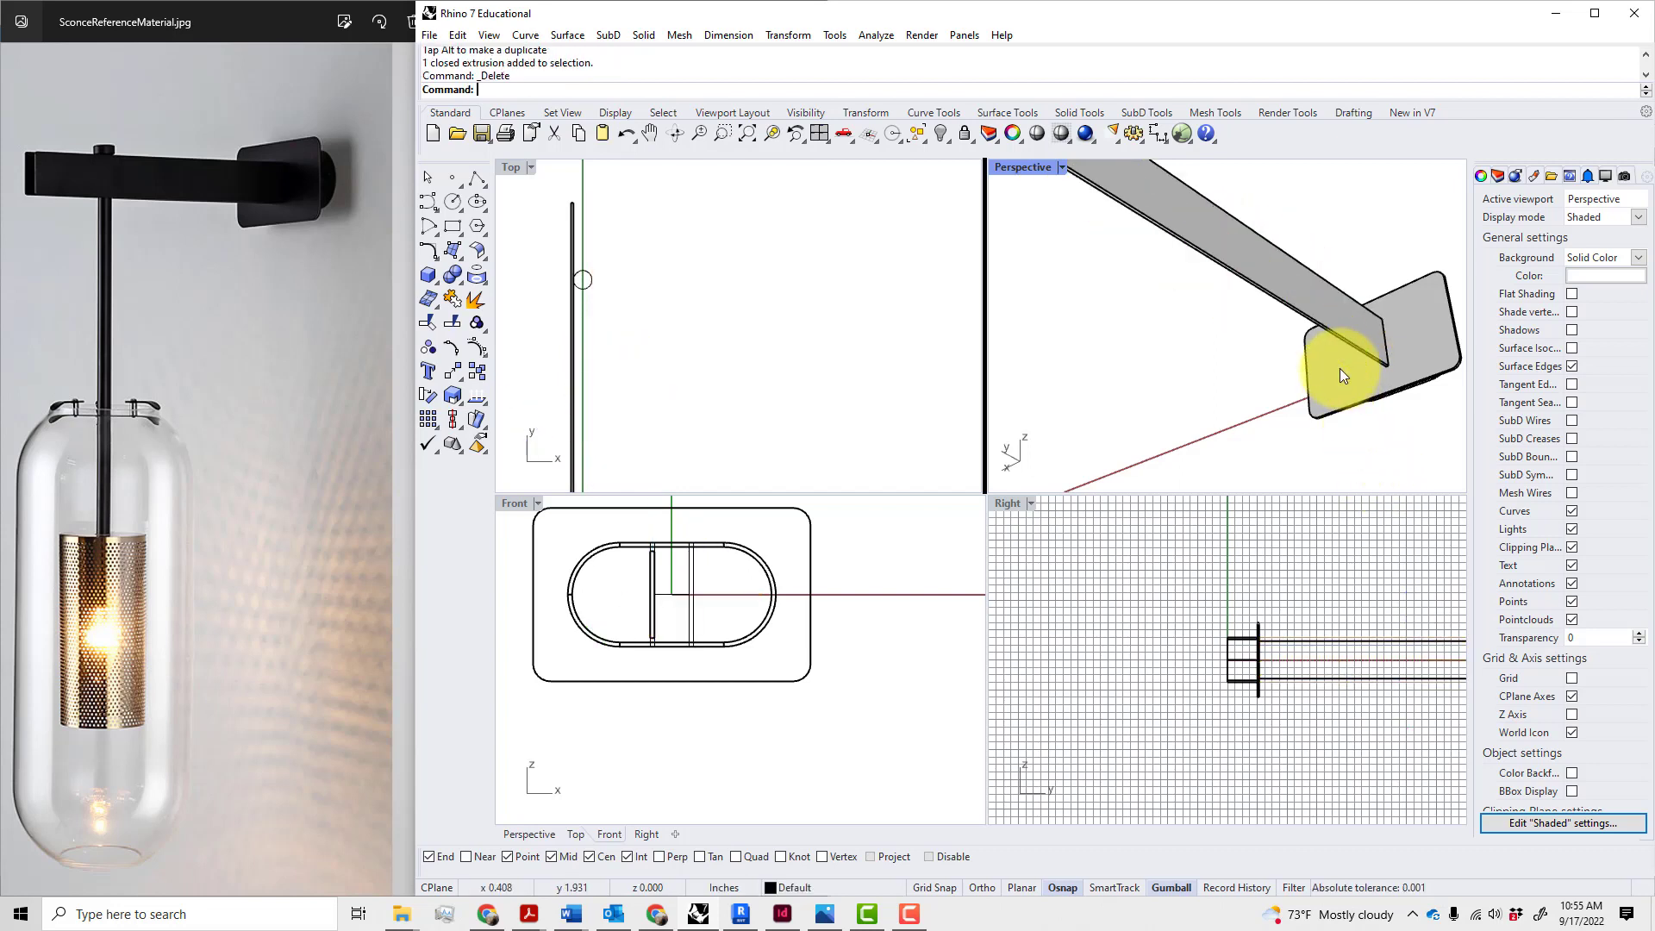
type("MI")
key("Return")
left_click(1371, 379)
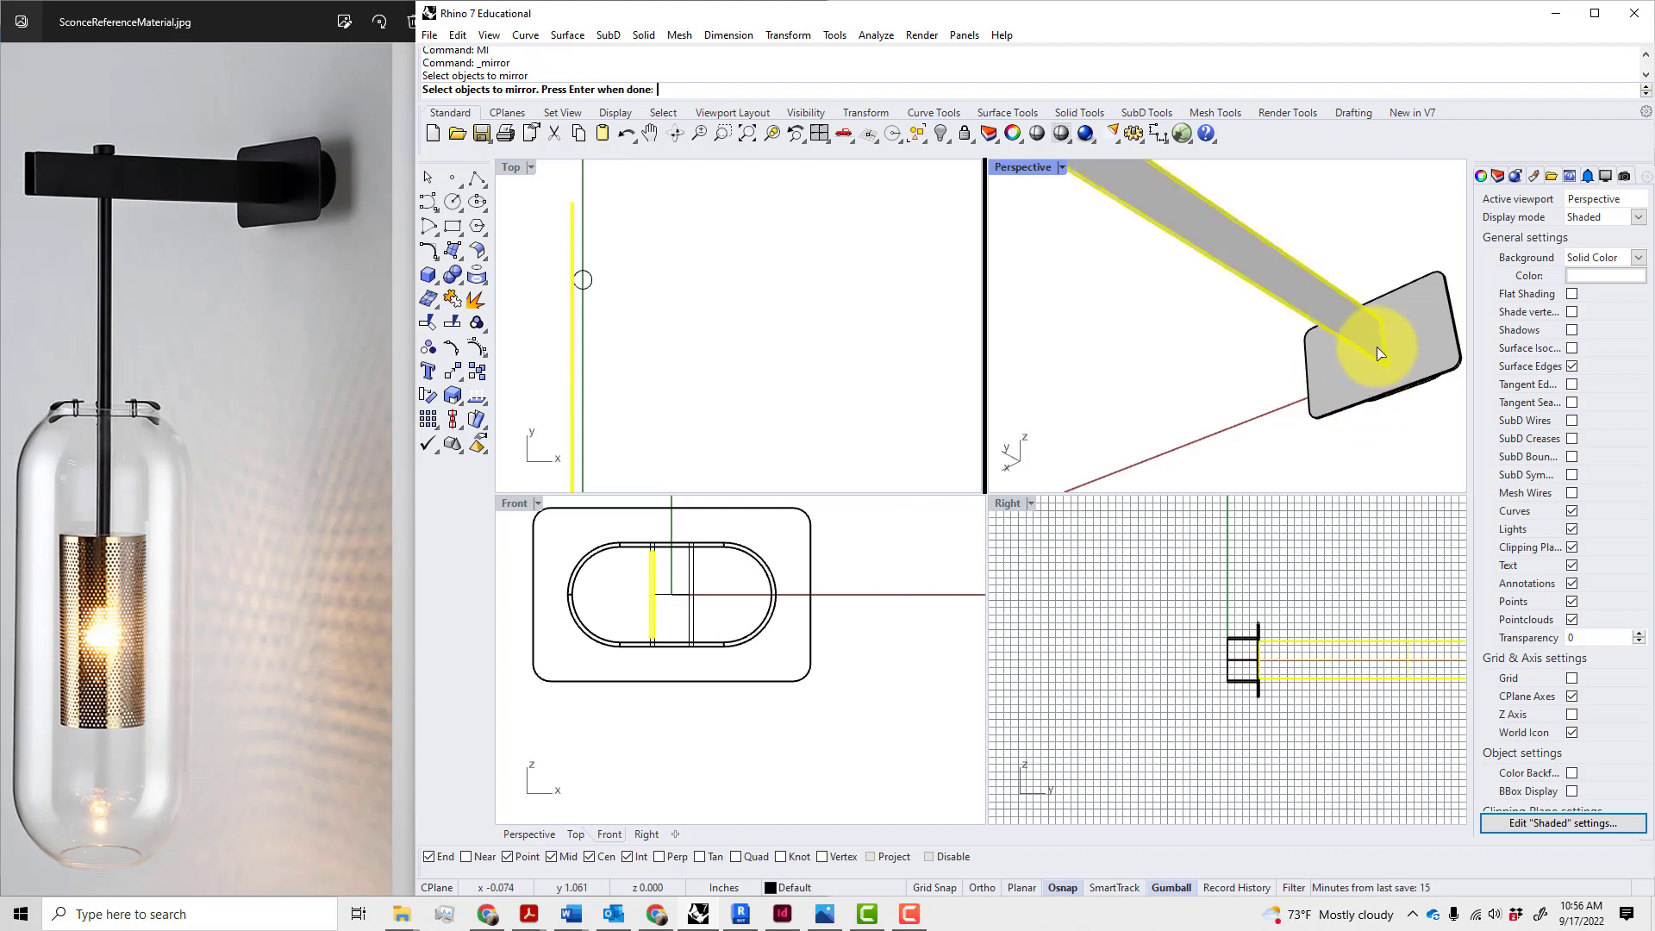
key("Return")
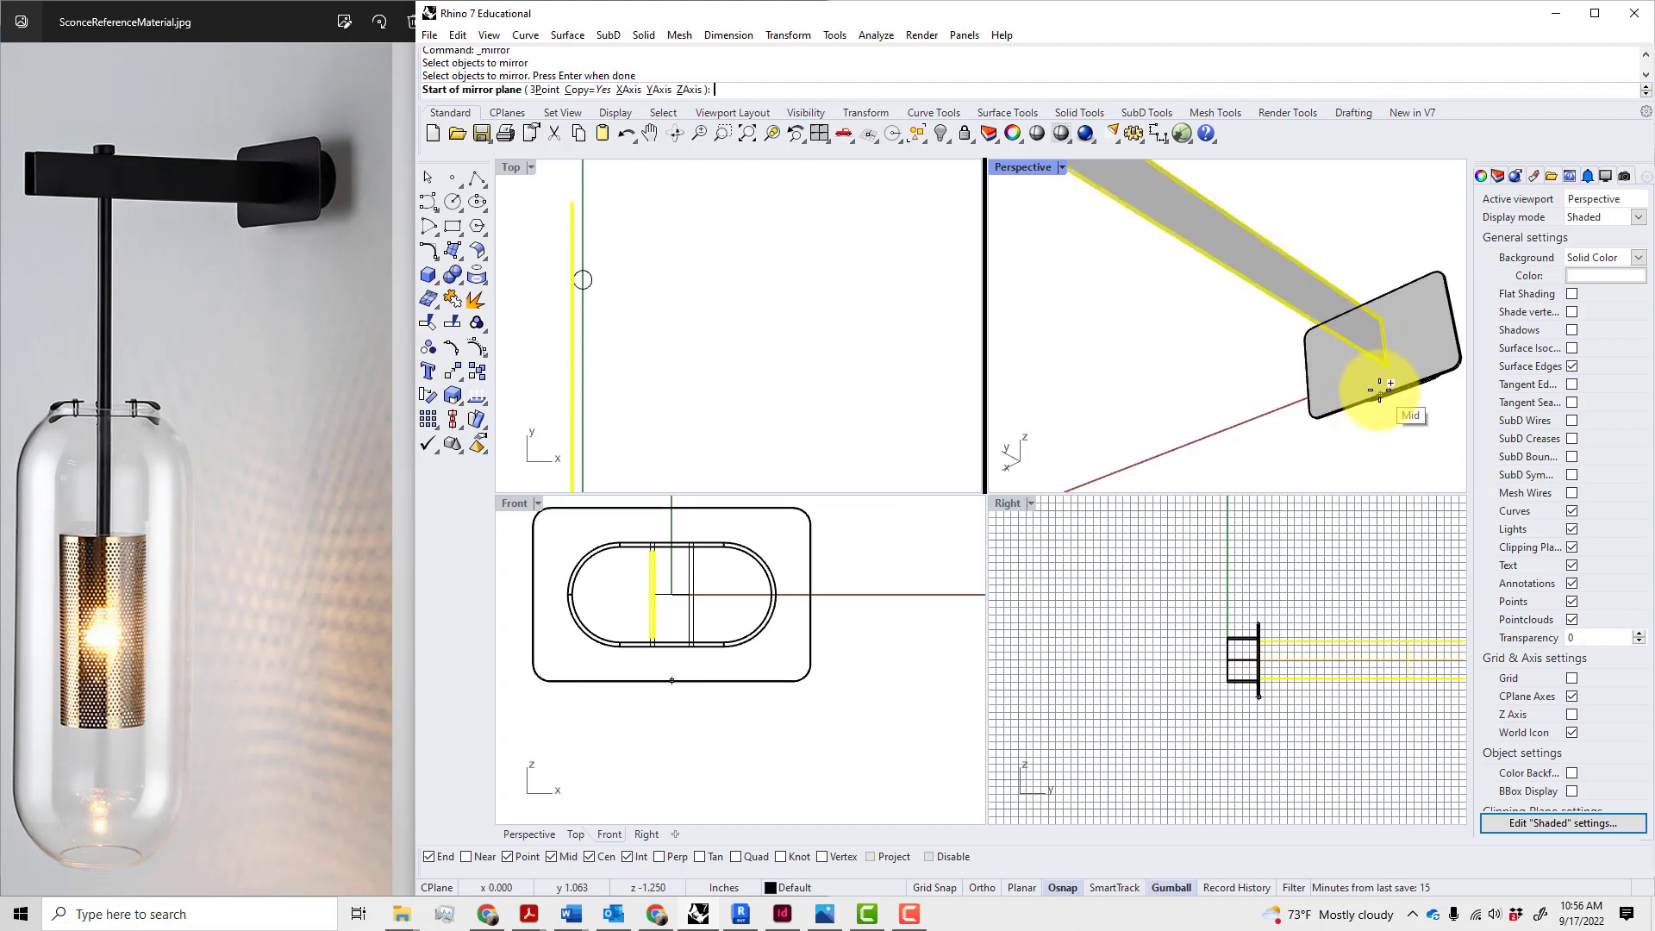
left_click(1379, 390)
left_click(1378, 448)
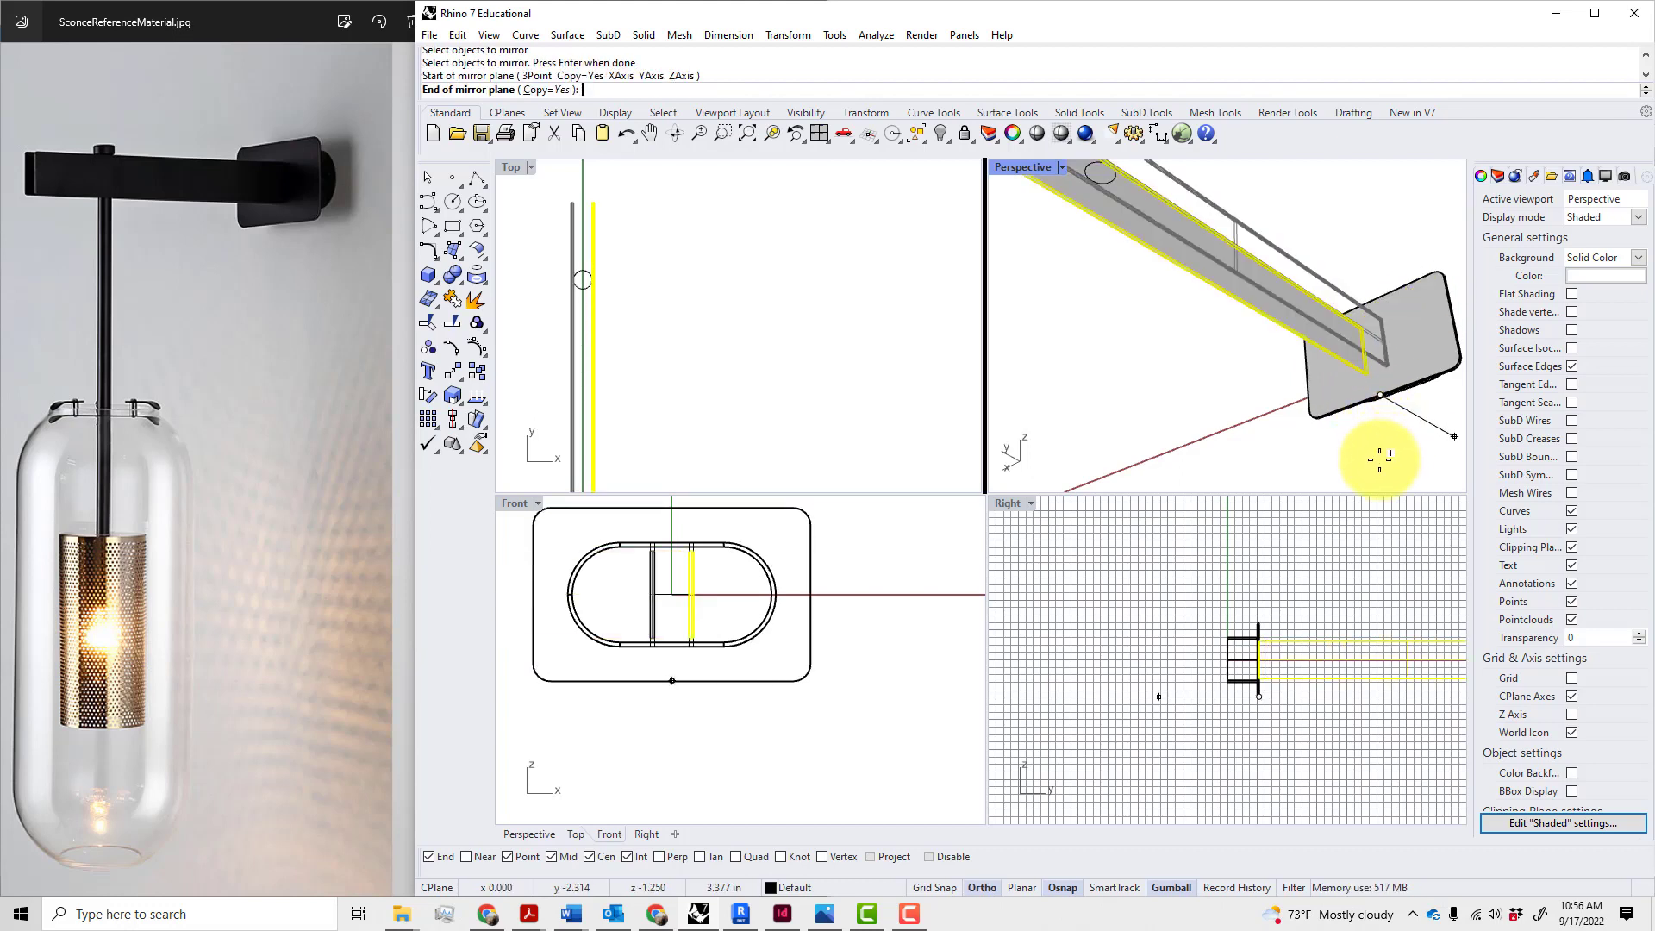
right_click_drag(1406, 444, 1275, 147)
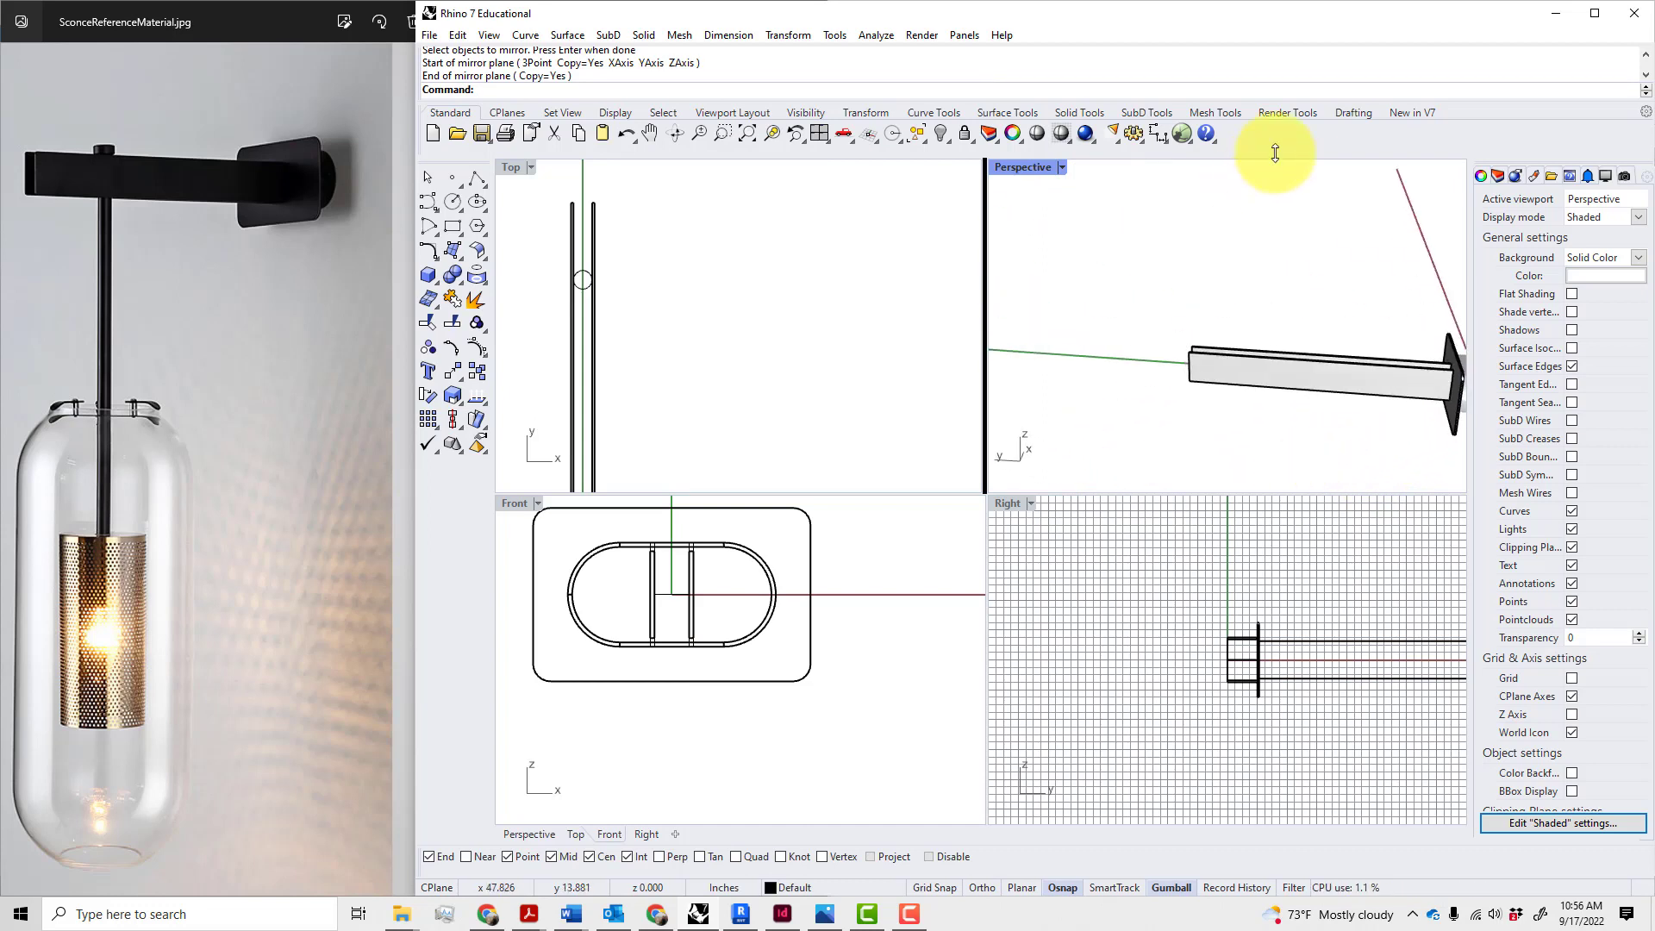
- Extrude the circle between the arm bars 14 inches straight down as a solid rod
right_click_drag(631, 292, 749, 247)
left_click(754, 257)
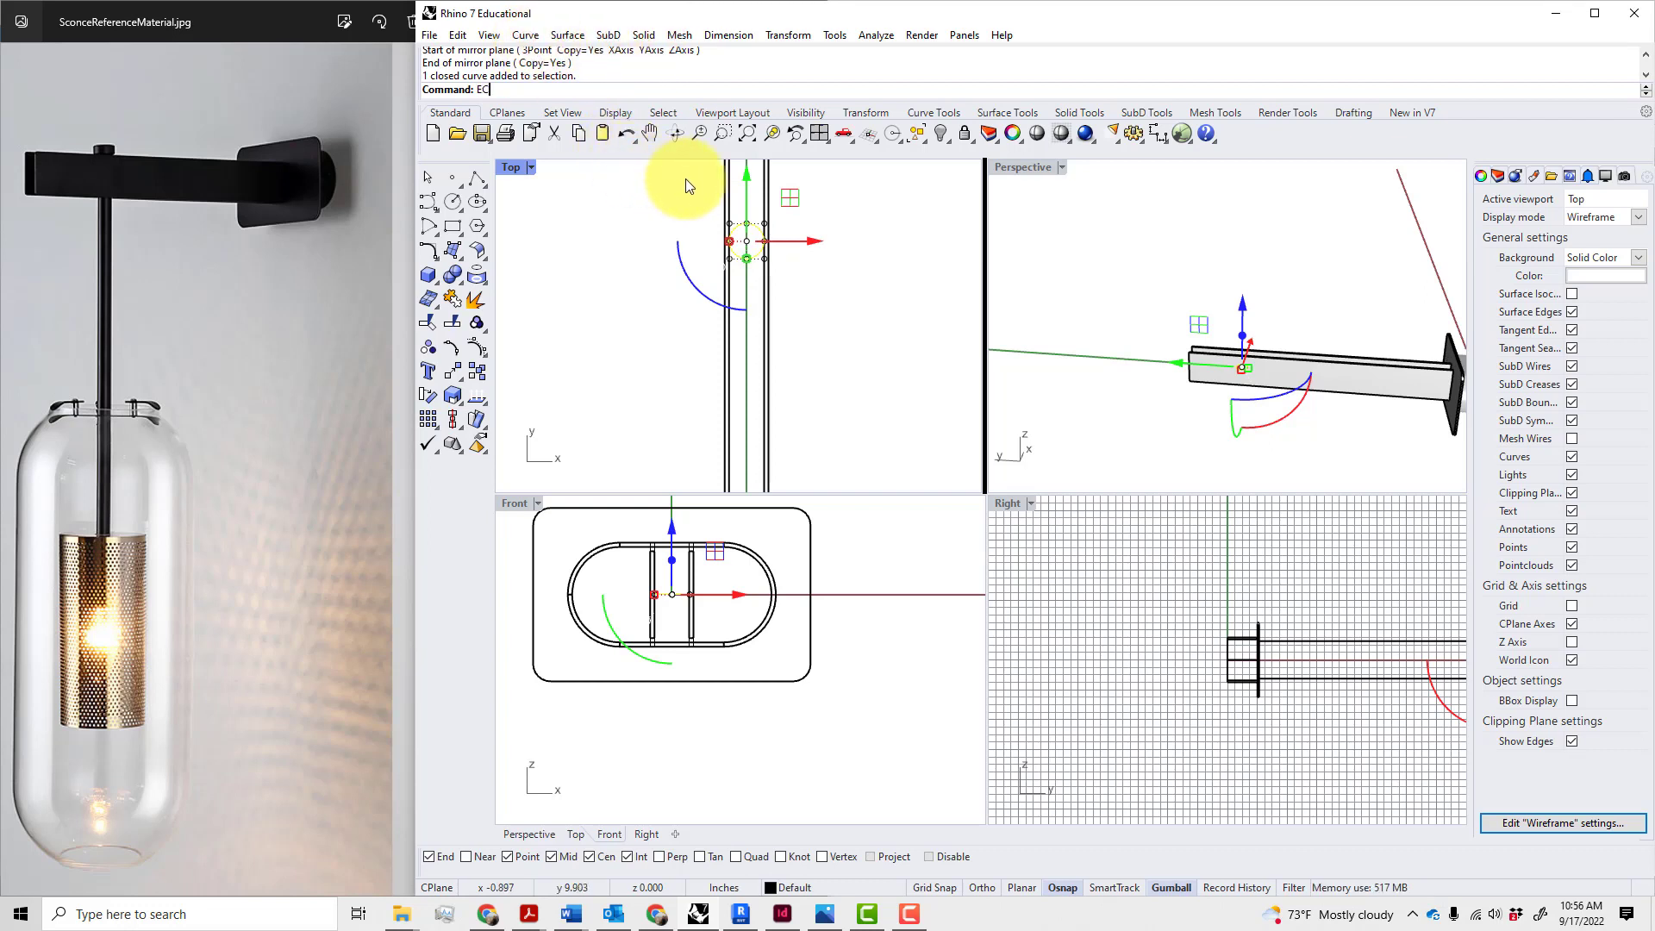
key("Return")
scroll(765, 344, "down", 3)
scroll(1135, 548, "down", 5)
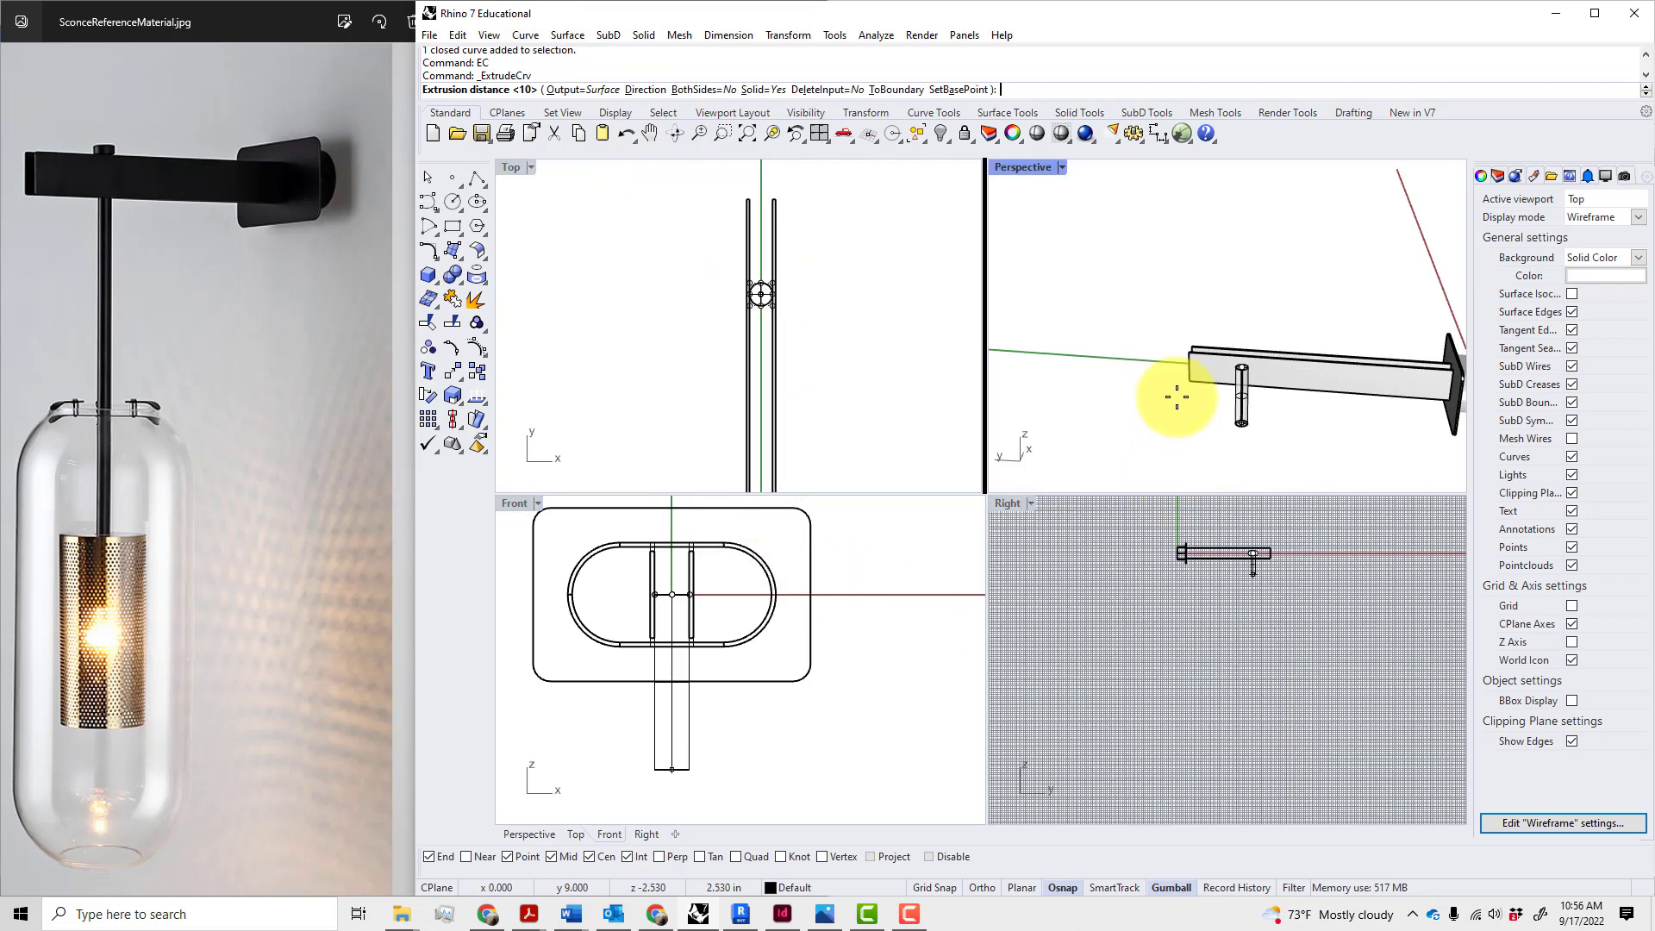
scroll(1177, 396, "down", 5)
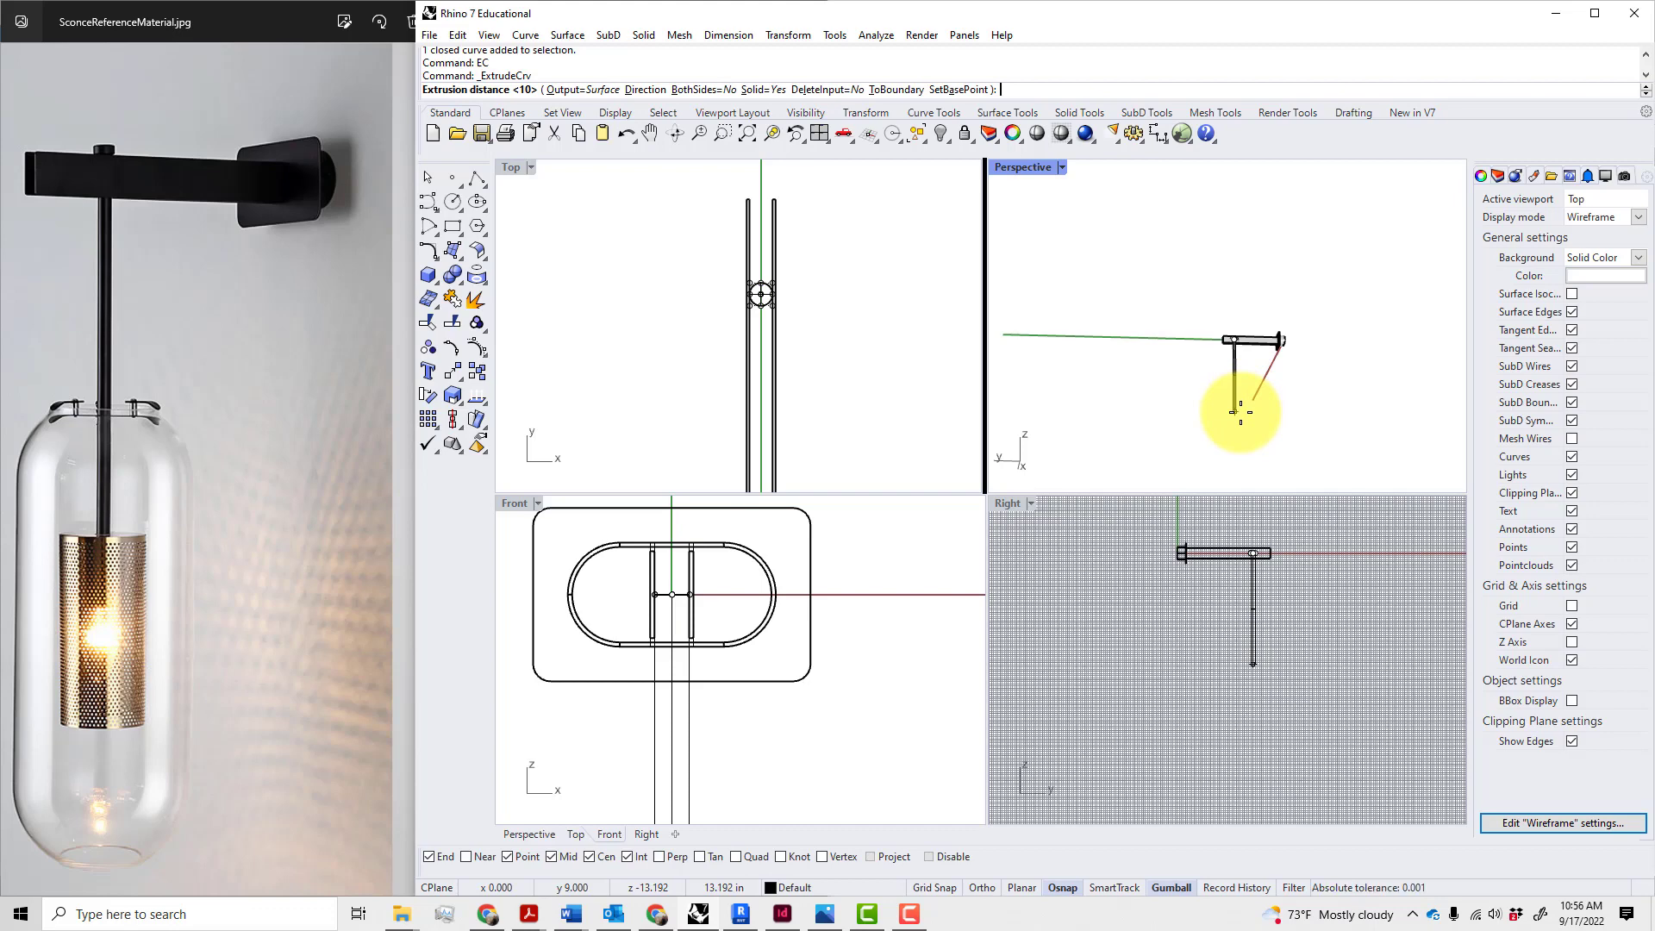
type("14")
key("Return")
left_click(1283, 423)
scroll(1256, 384, "up", 10)
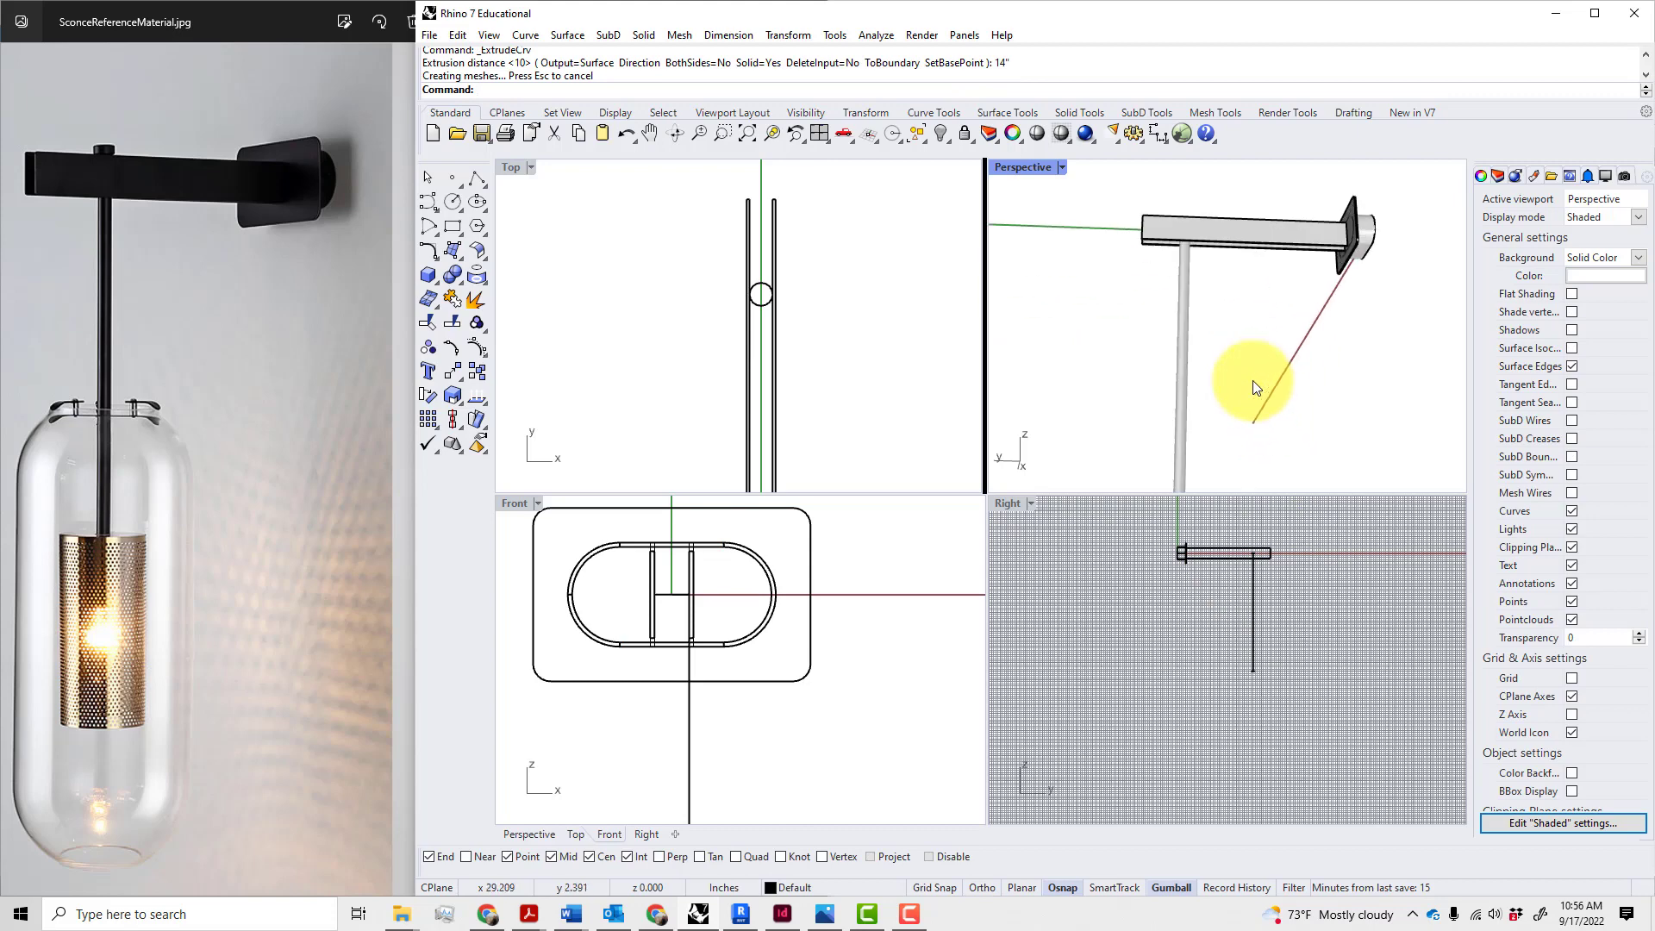
right_click_drag(1254, 380, 1346, 422)
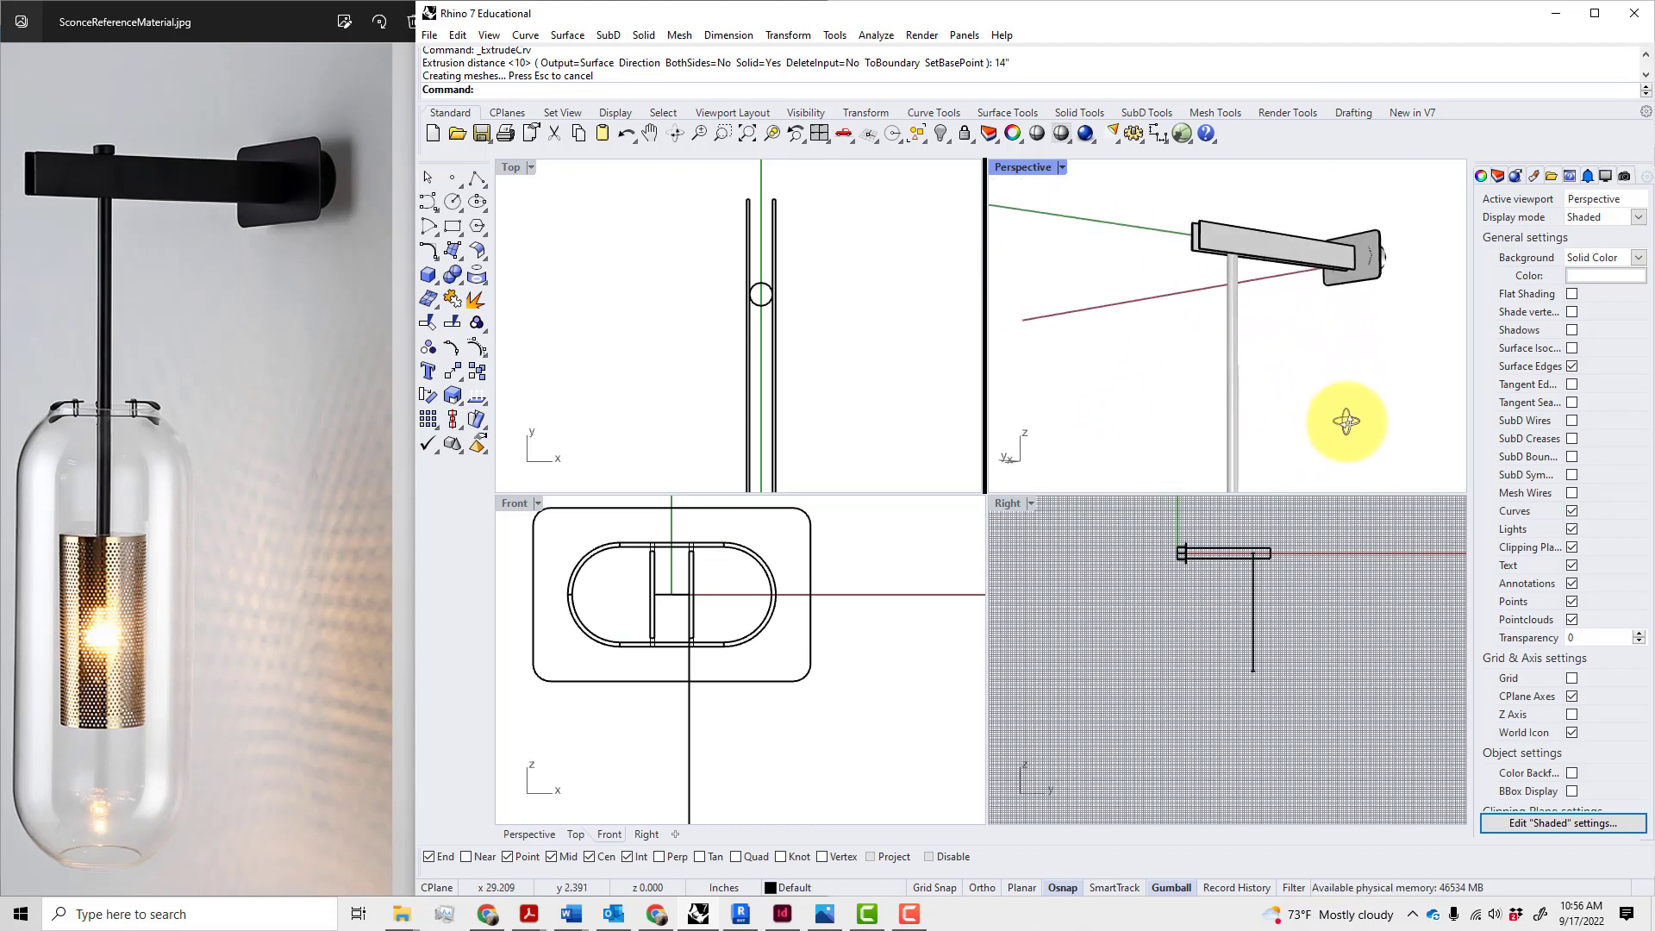
scroll(1303, 331, "down", 6)
right_click_drag(1302, 329, 1337, 253)
- Rename the Default layer as MetalFixture
left_click(1498, 178)
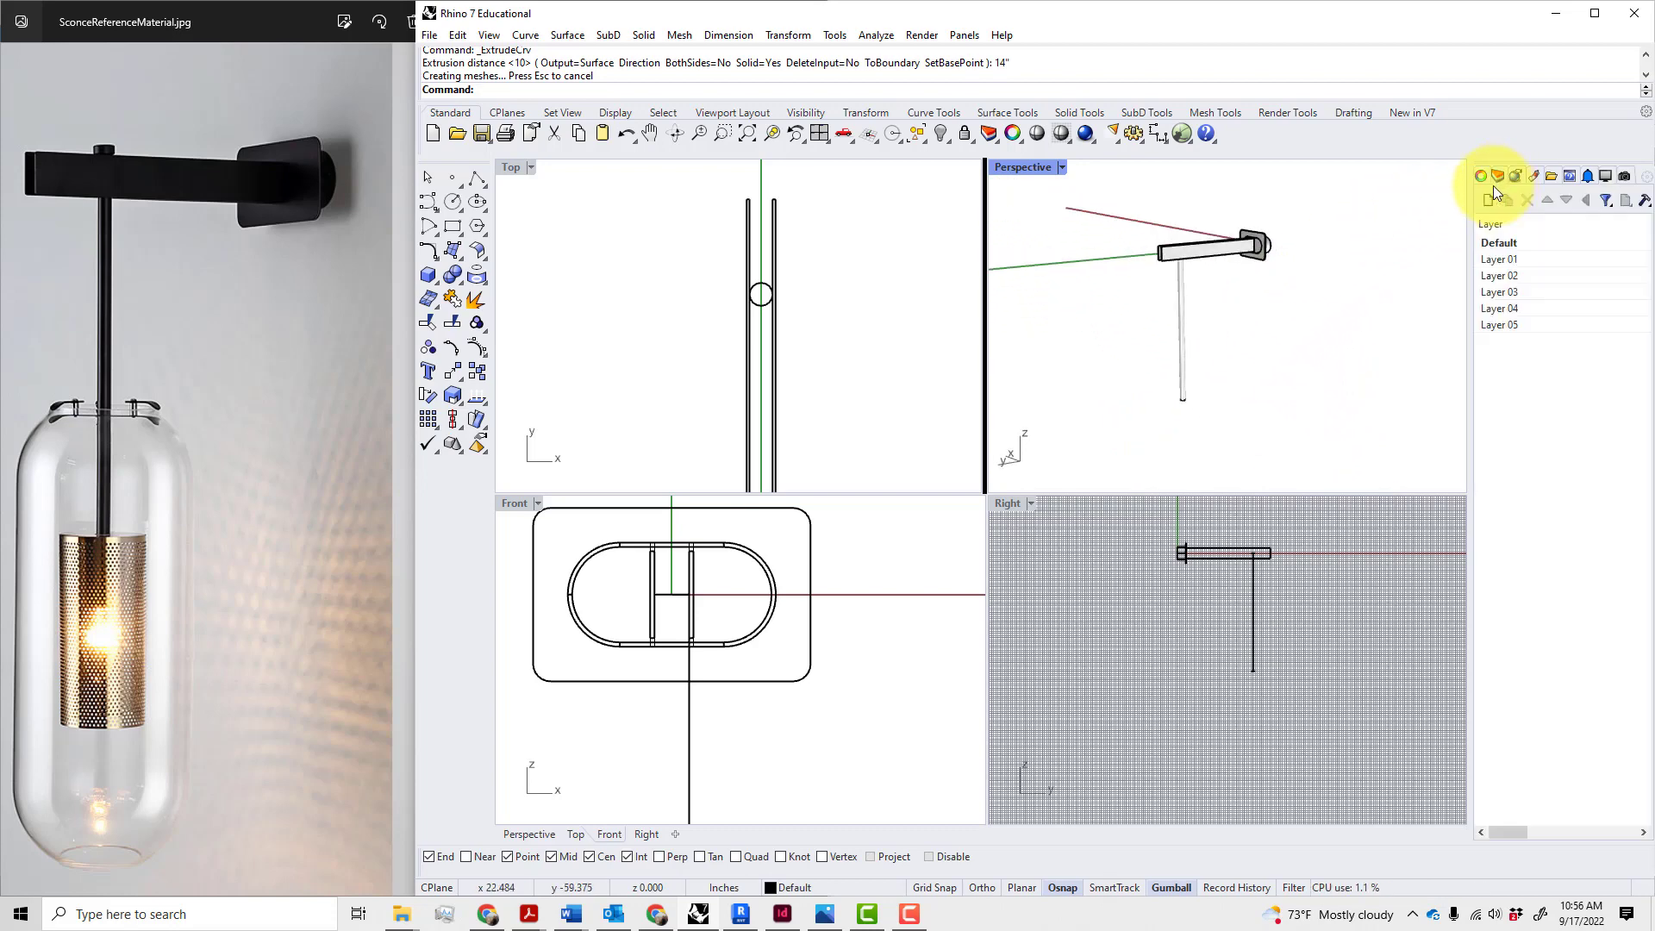
left_click(1506, 247)
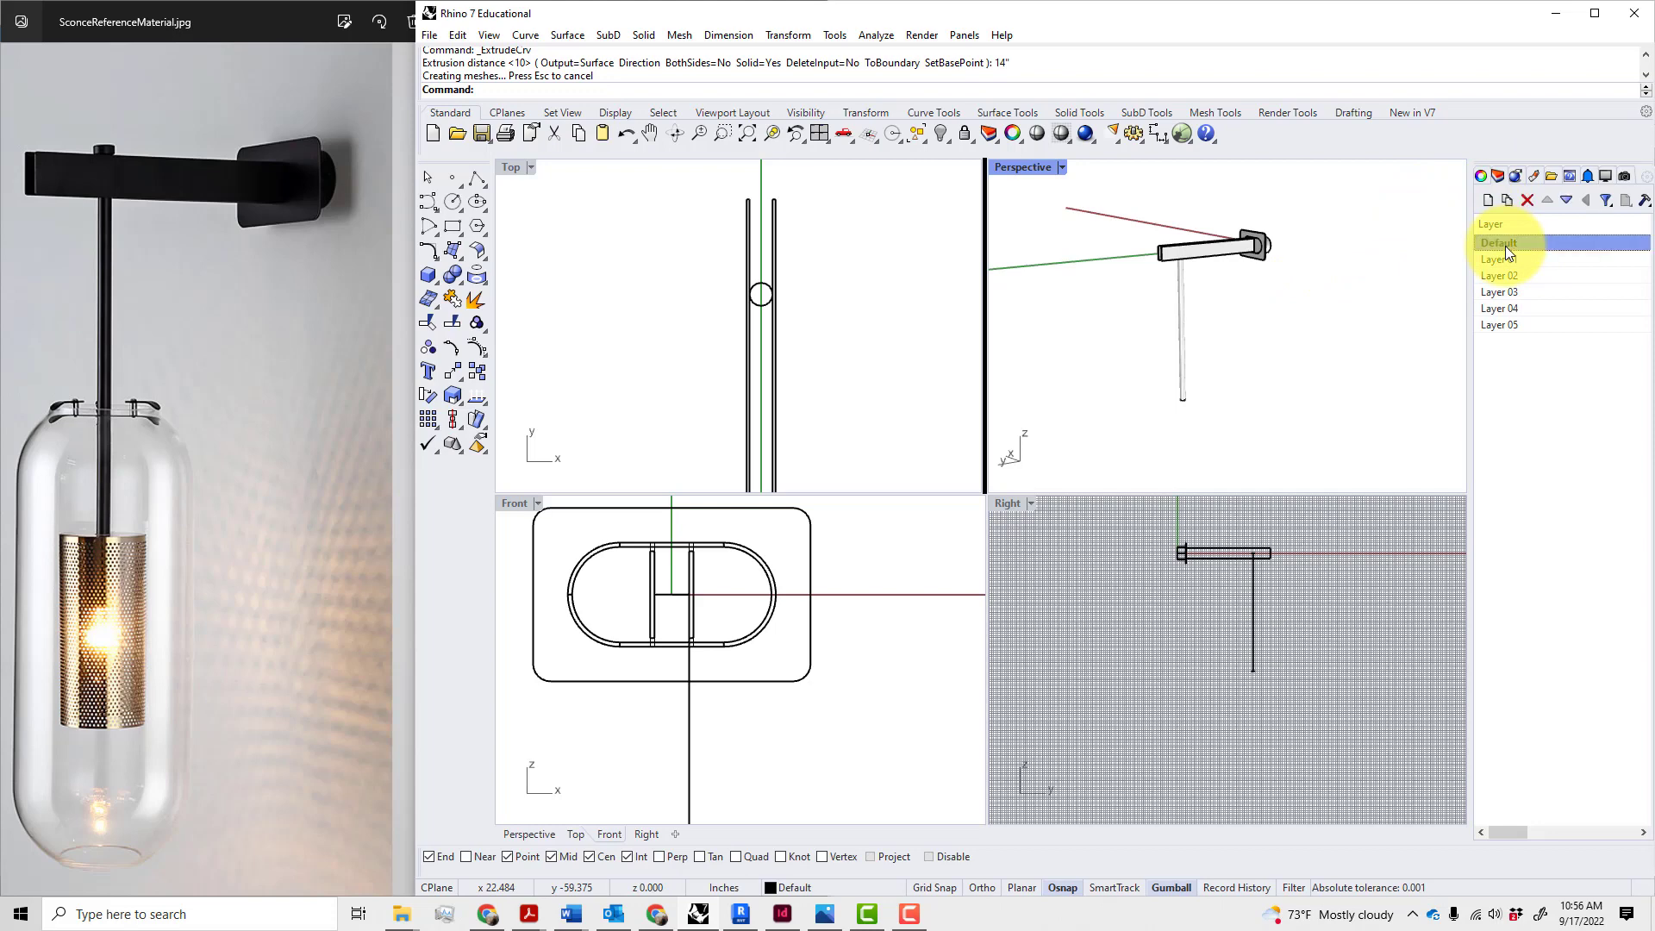
left_click(1506, 246)
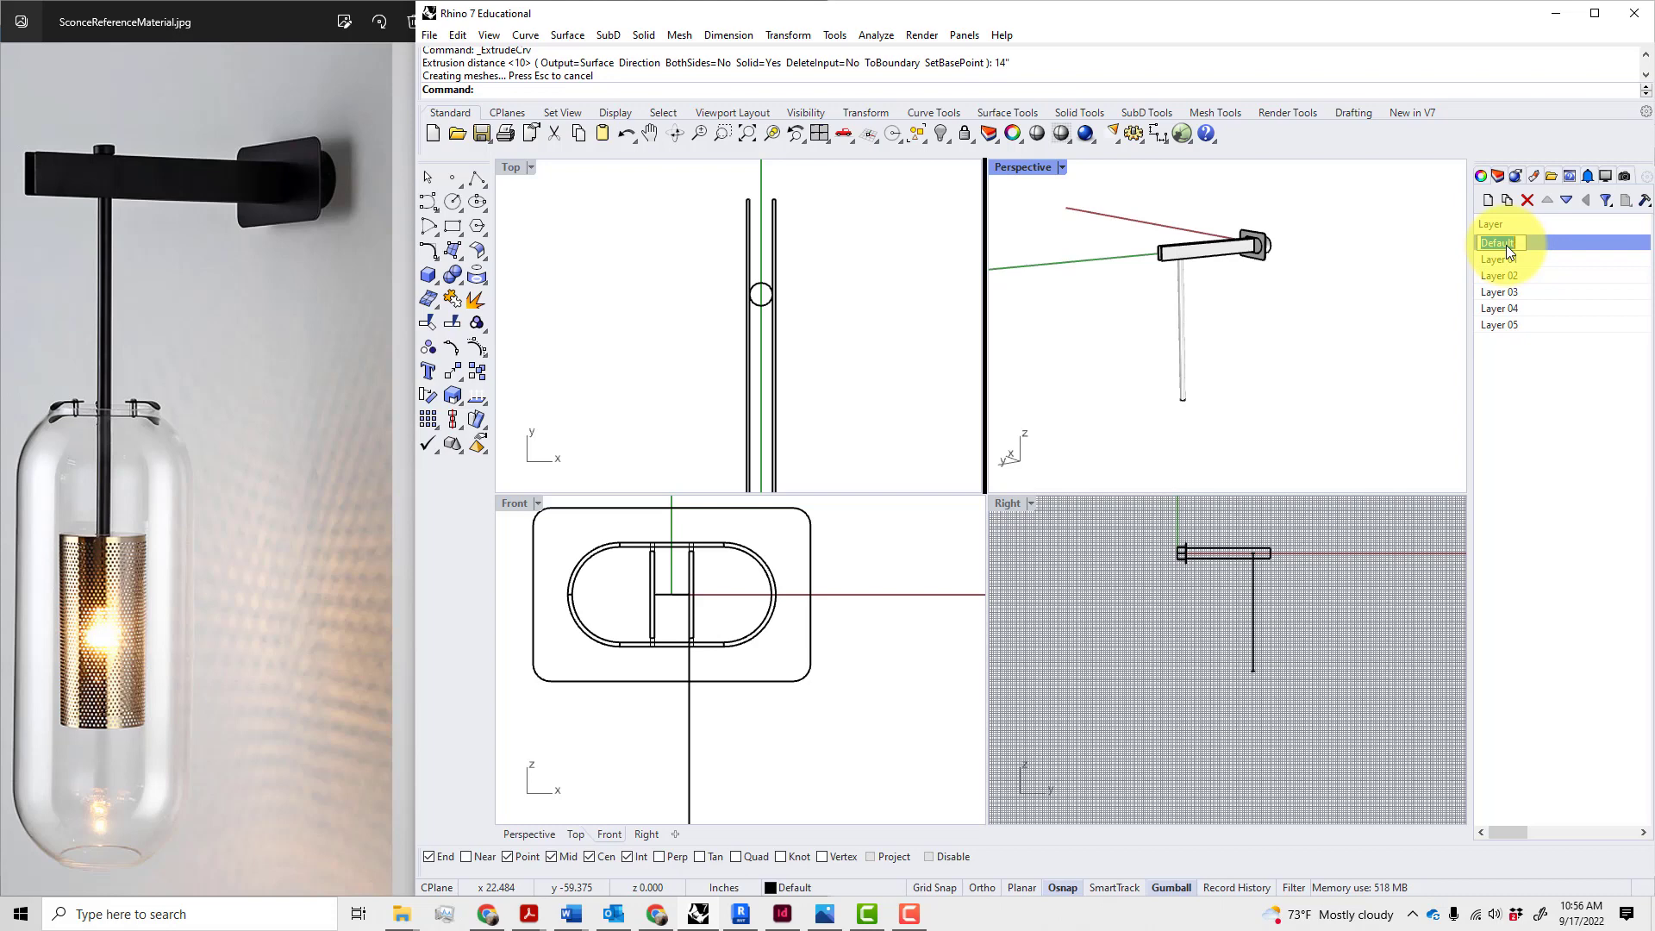
key("BackSpace")
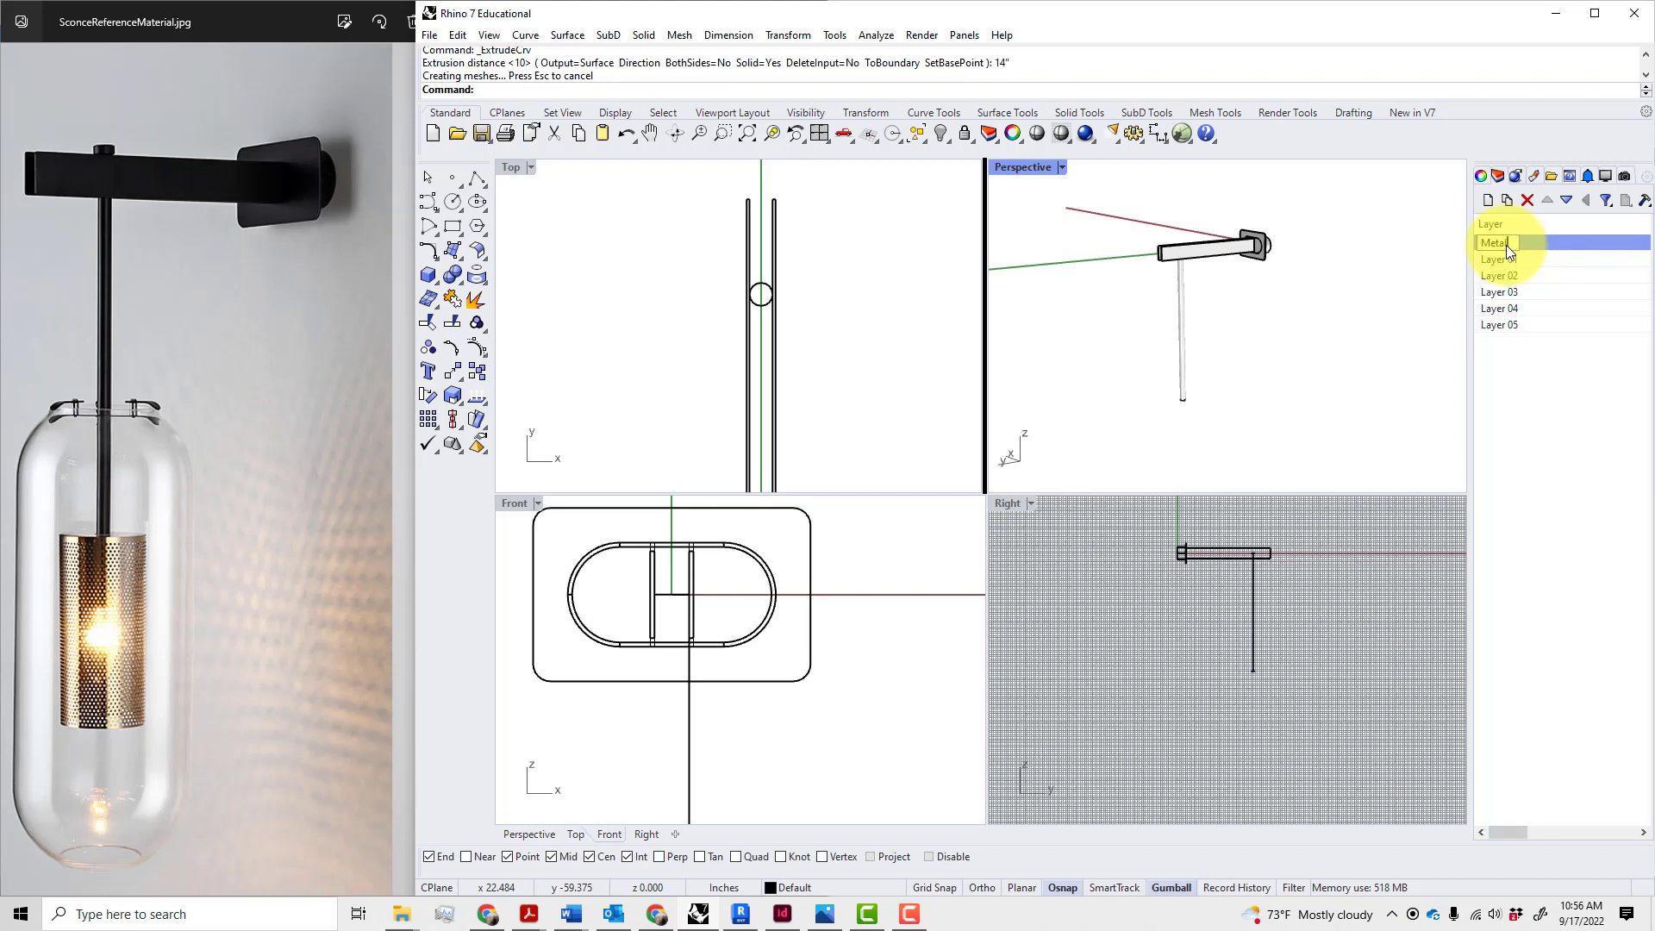
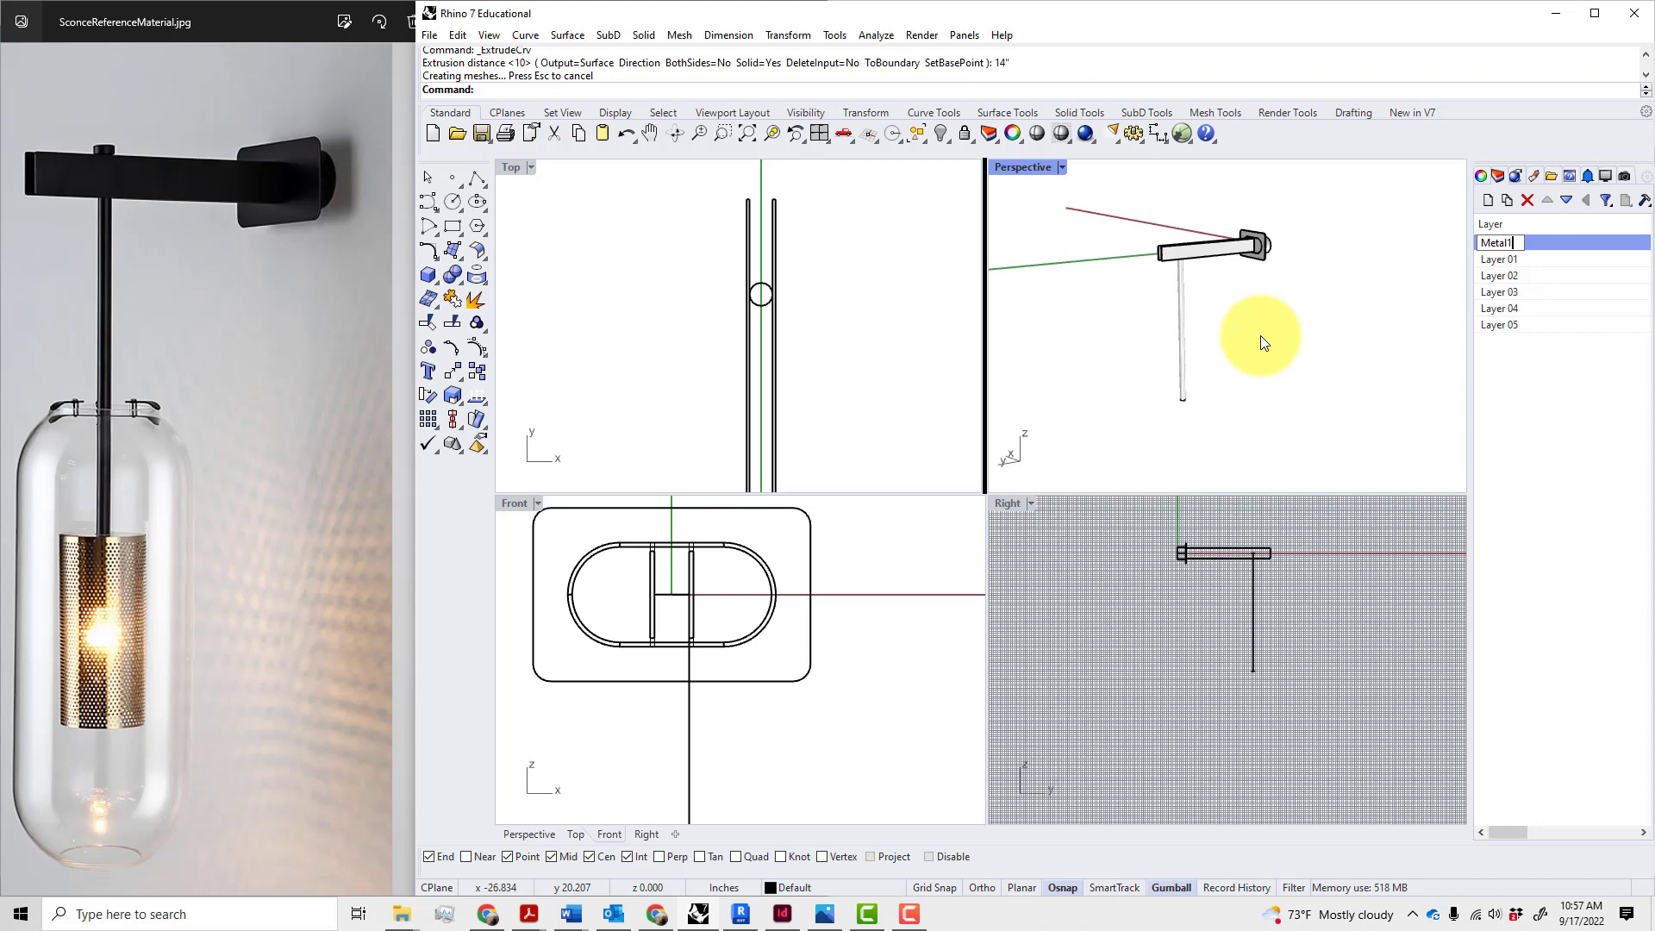
key("BackSpace")
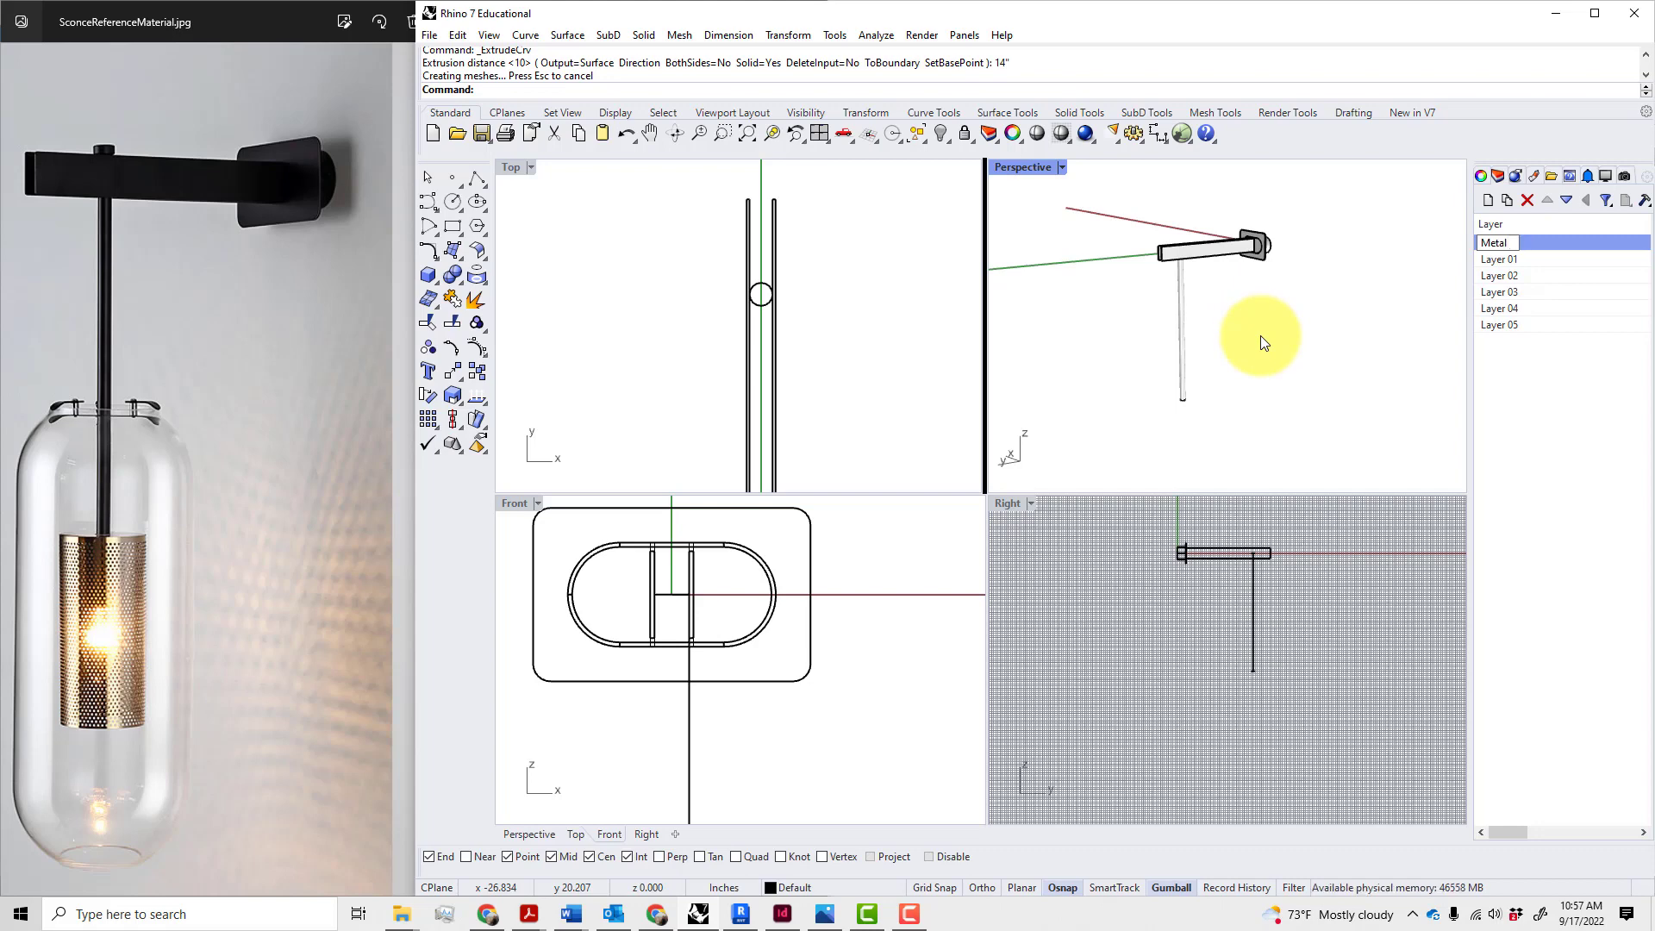
type("Fixture")
key("Return")
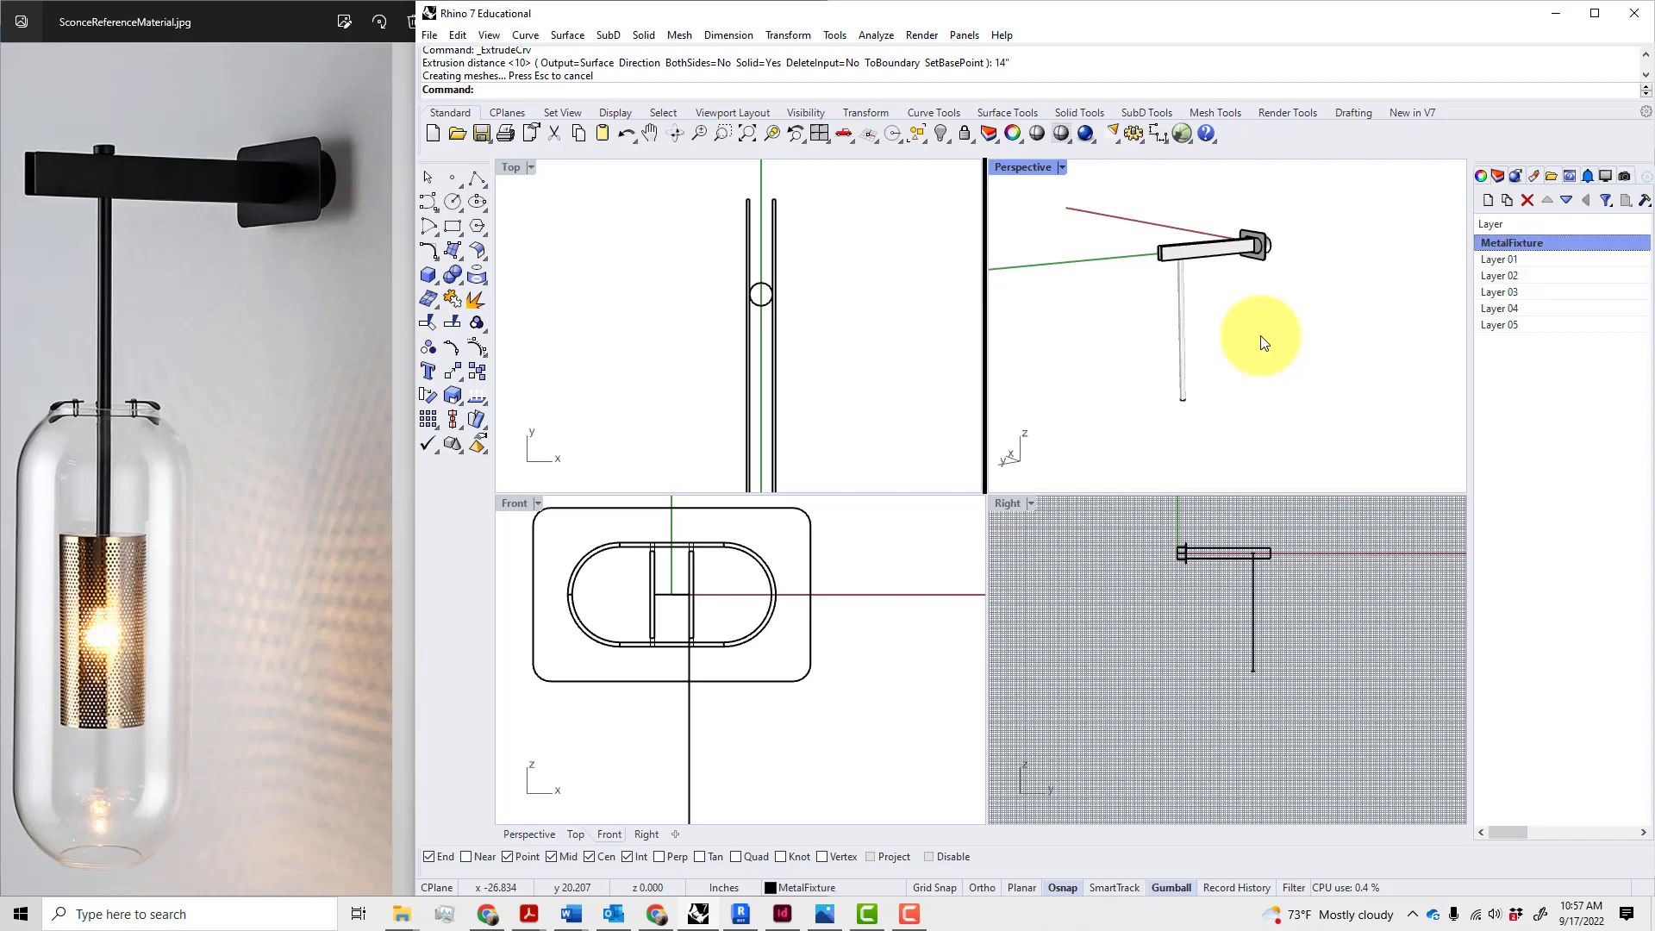
- Rename Layer 01 as MetalScrim
left_click_drag(1470, 261, 1341, 259)
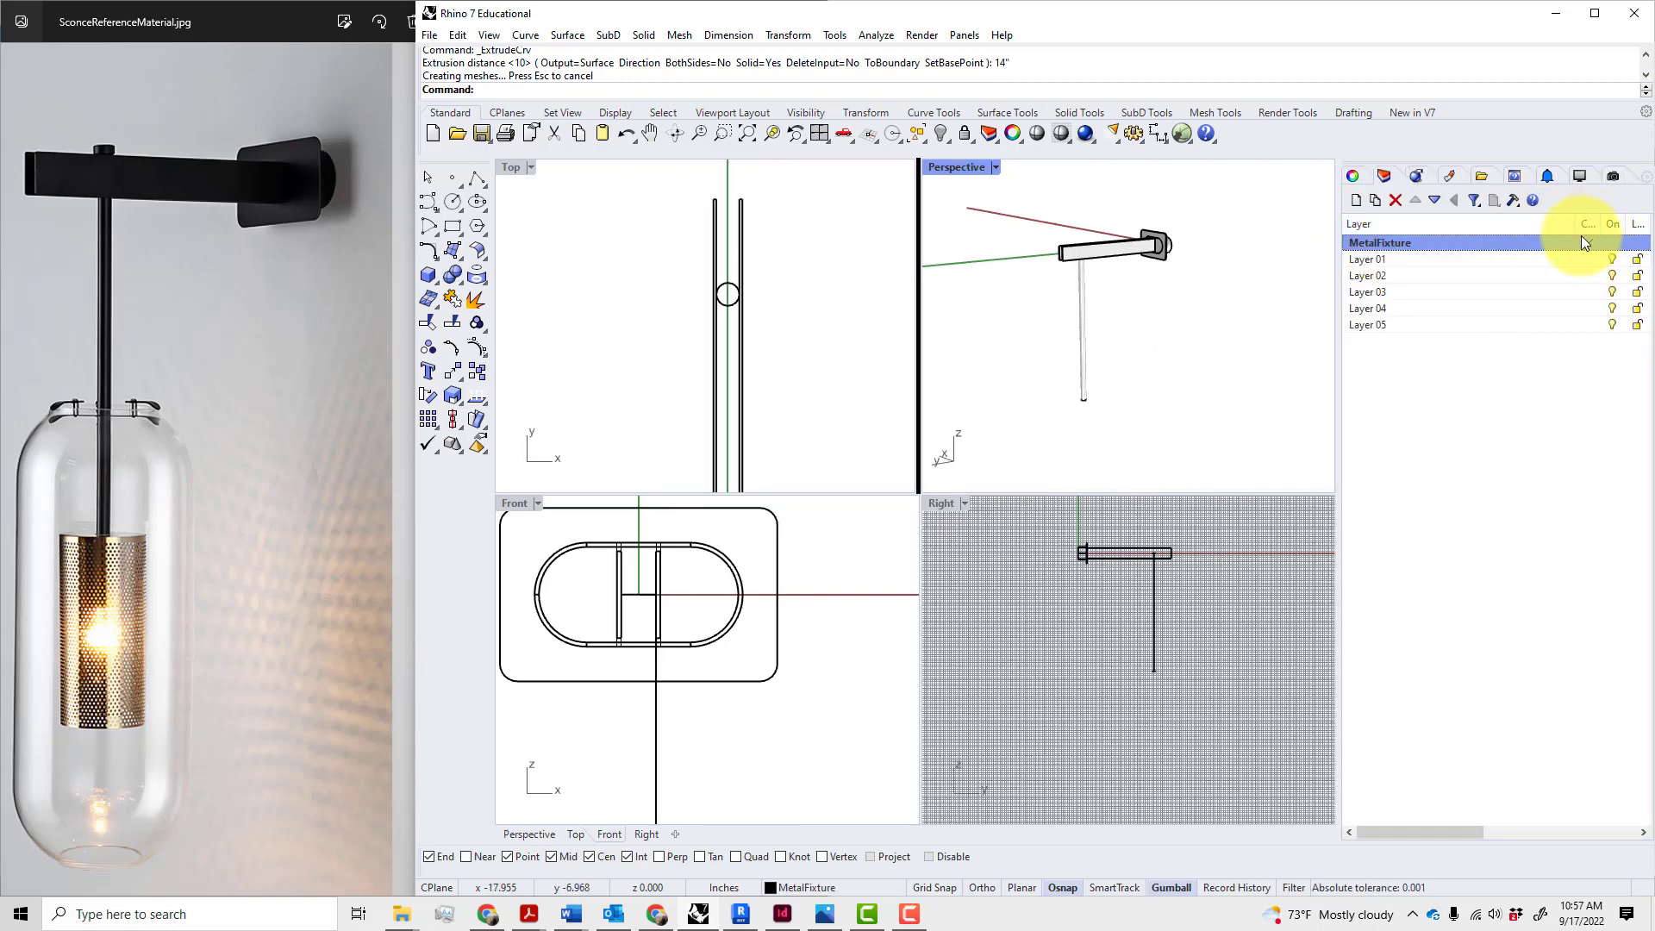
double_click(1398, 259)
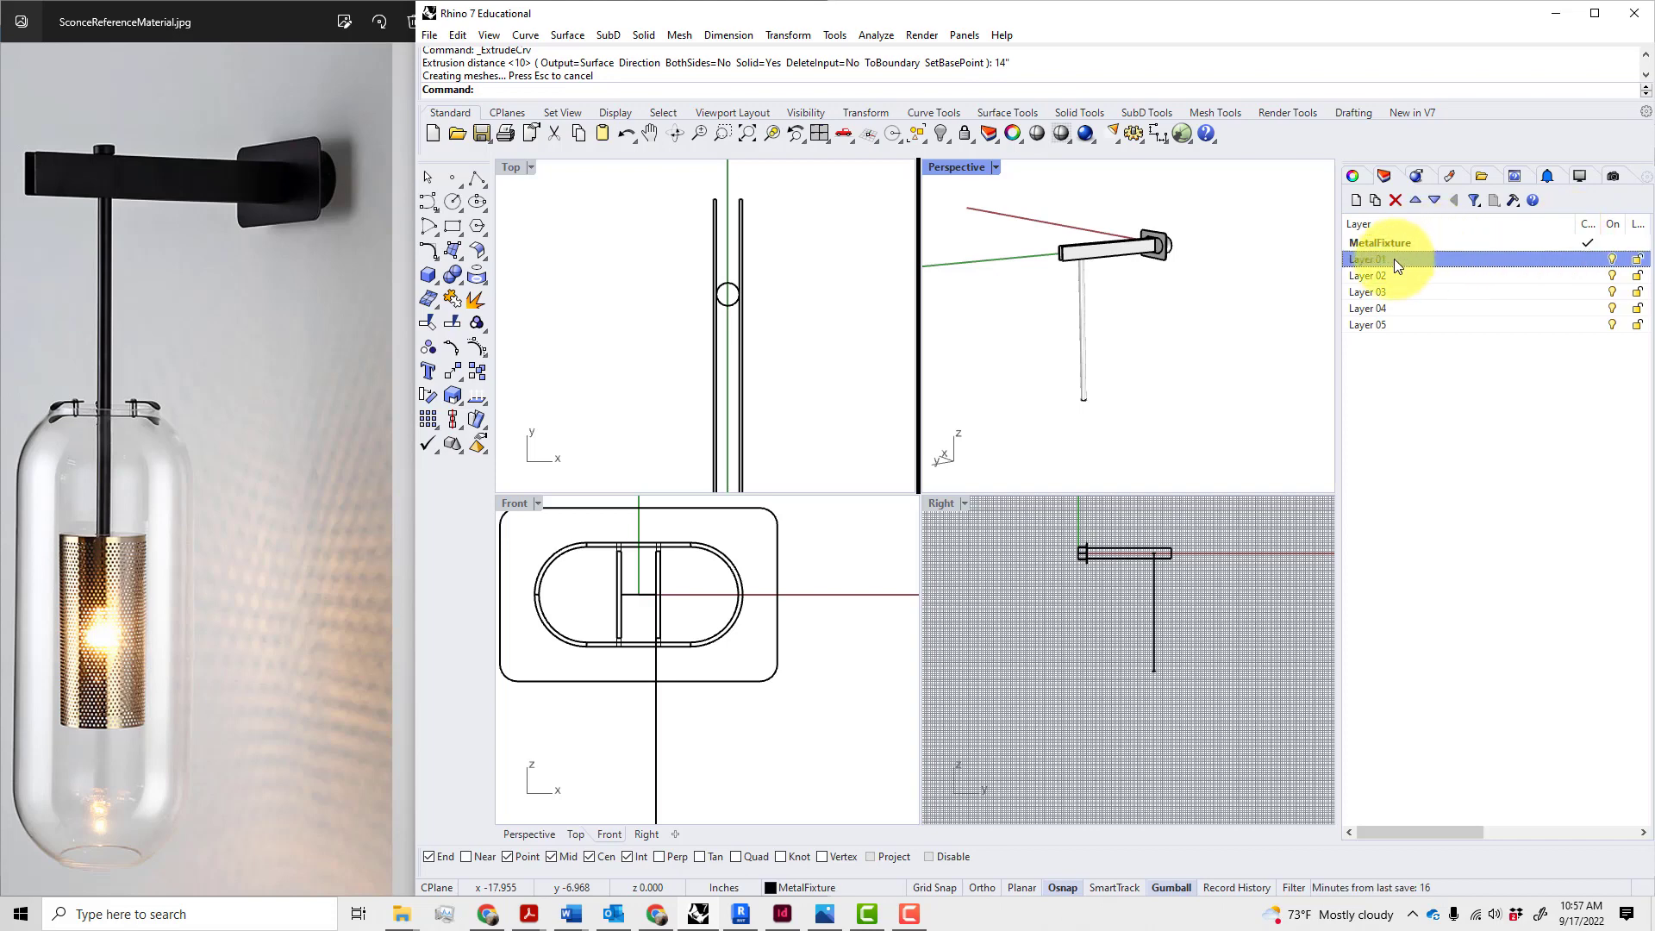
type("Metal")
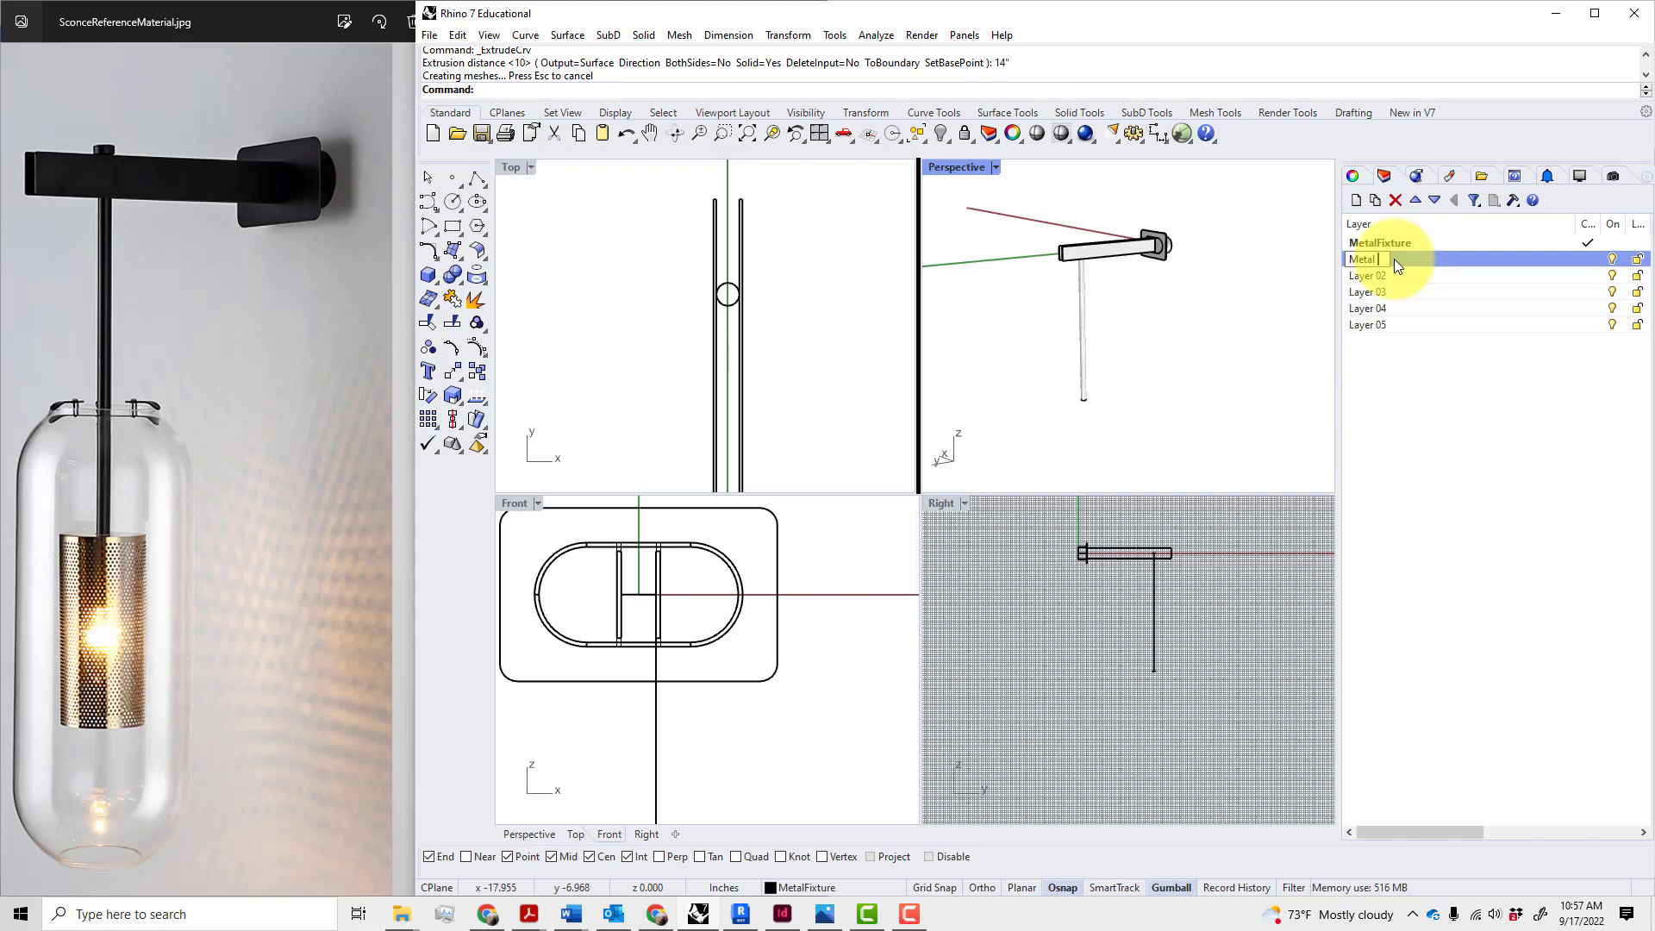
type("Sc")
type("reen")
key("Return")
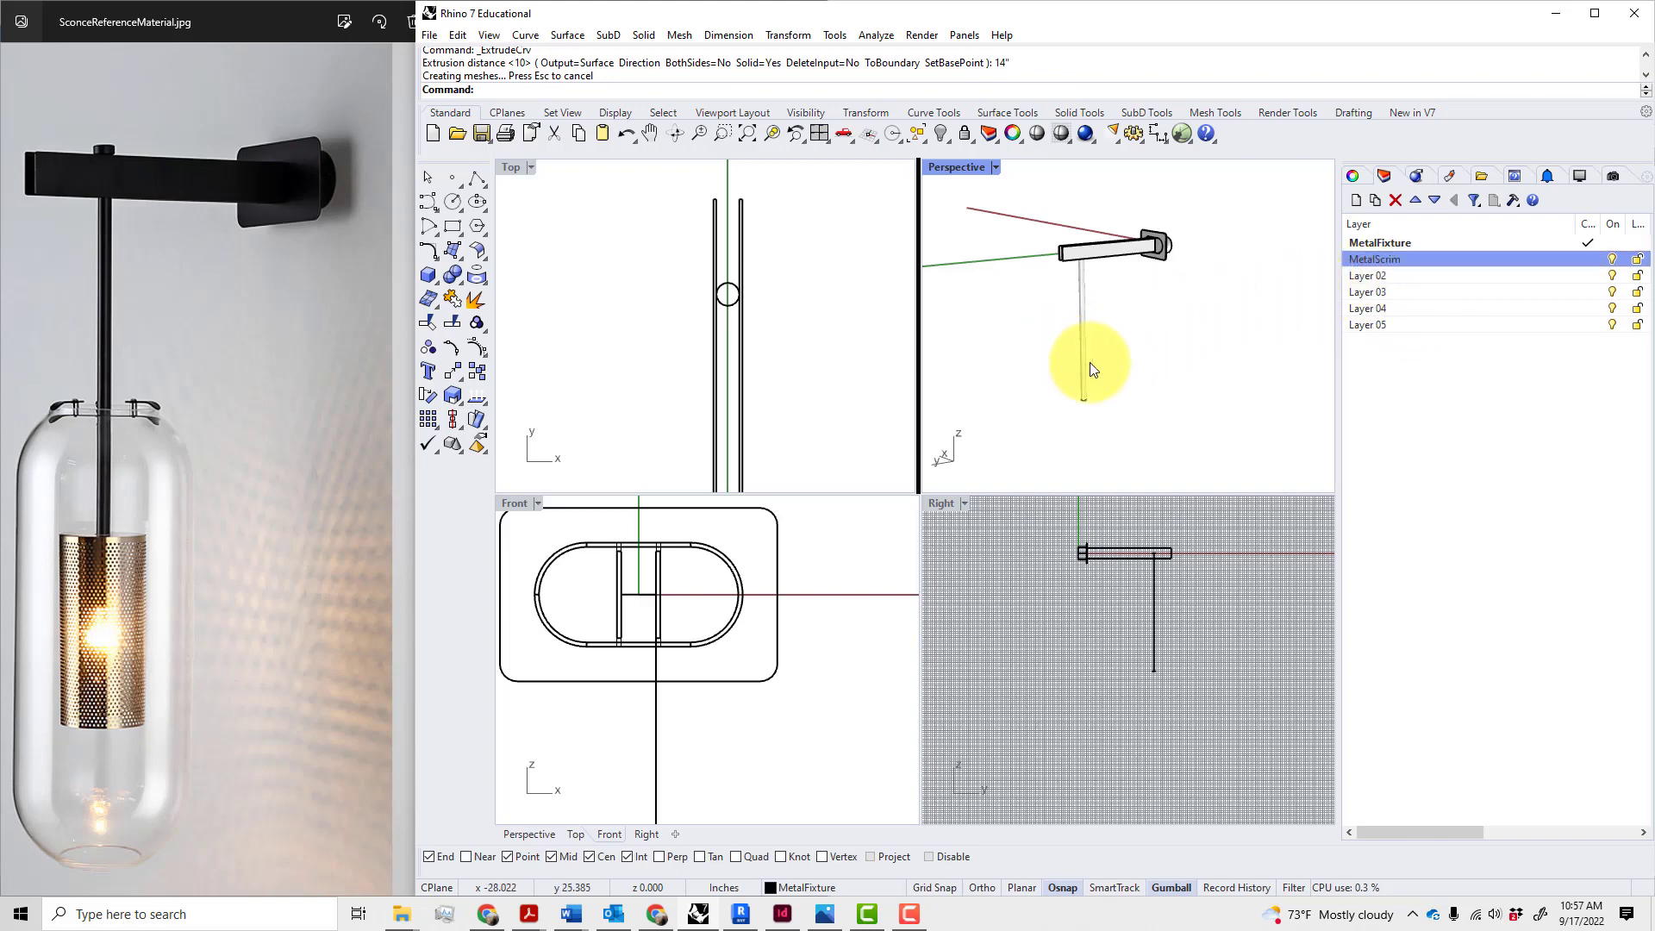
- Rename Layer 02 as Glass and Layer 03 as Bulb
left_click(1395, 276)
left_click(1384, 277)
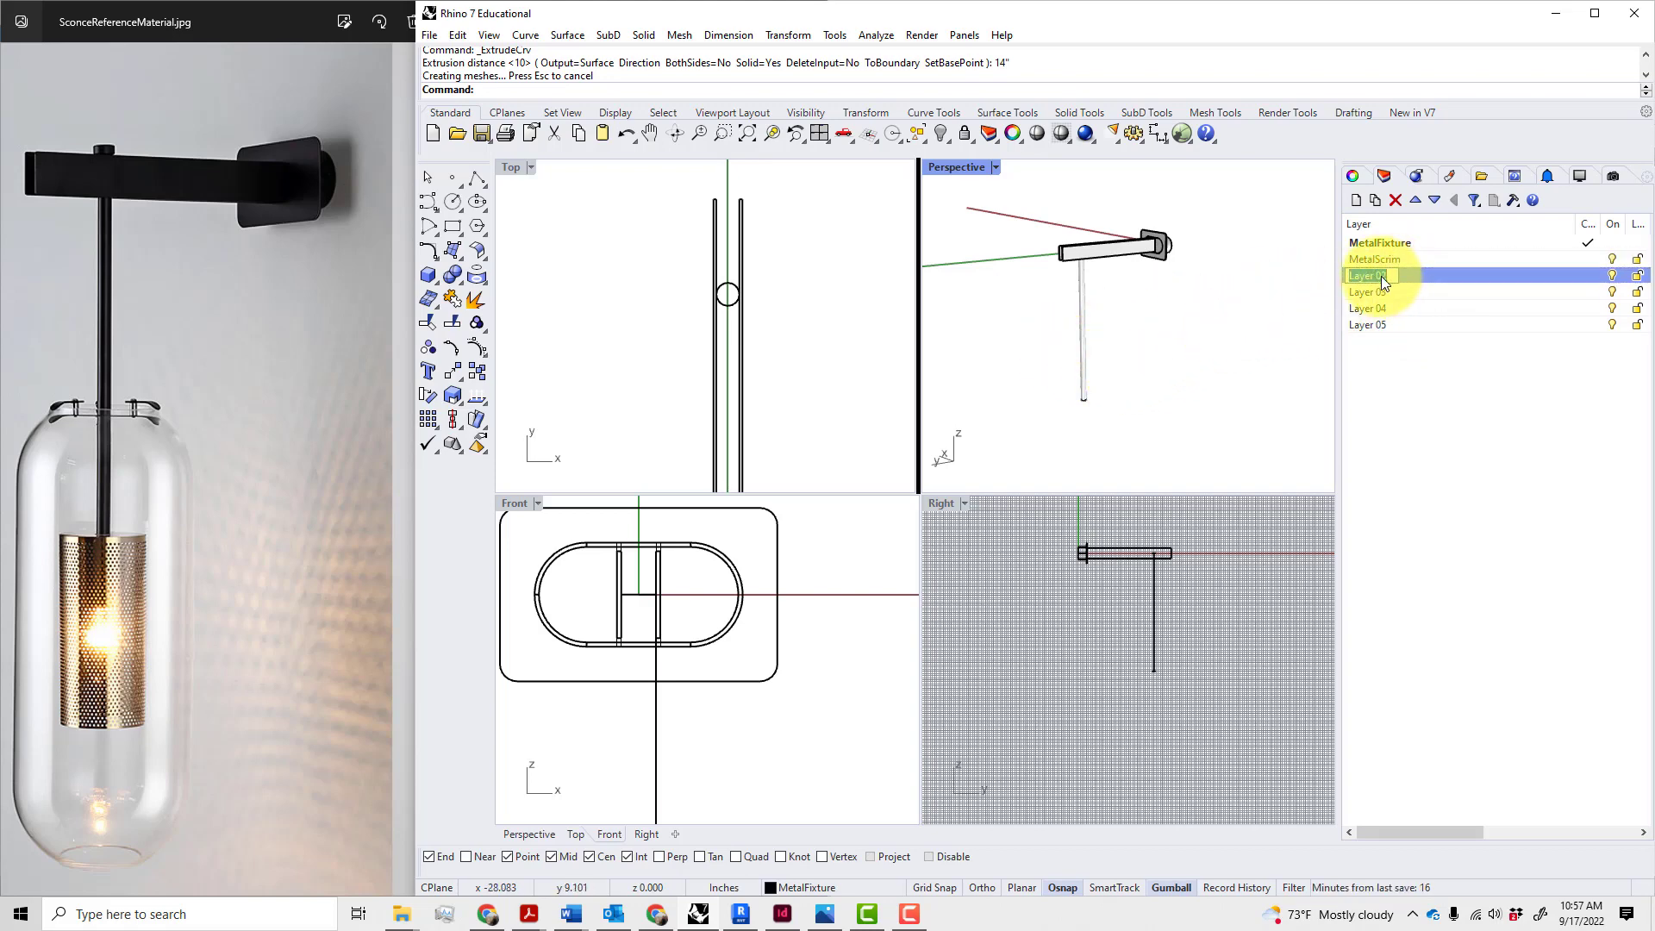
type("Glass")
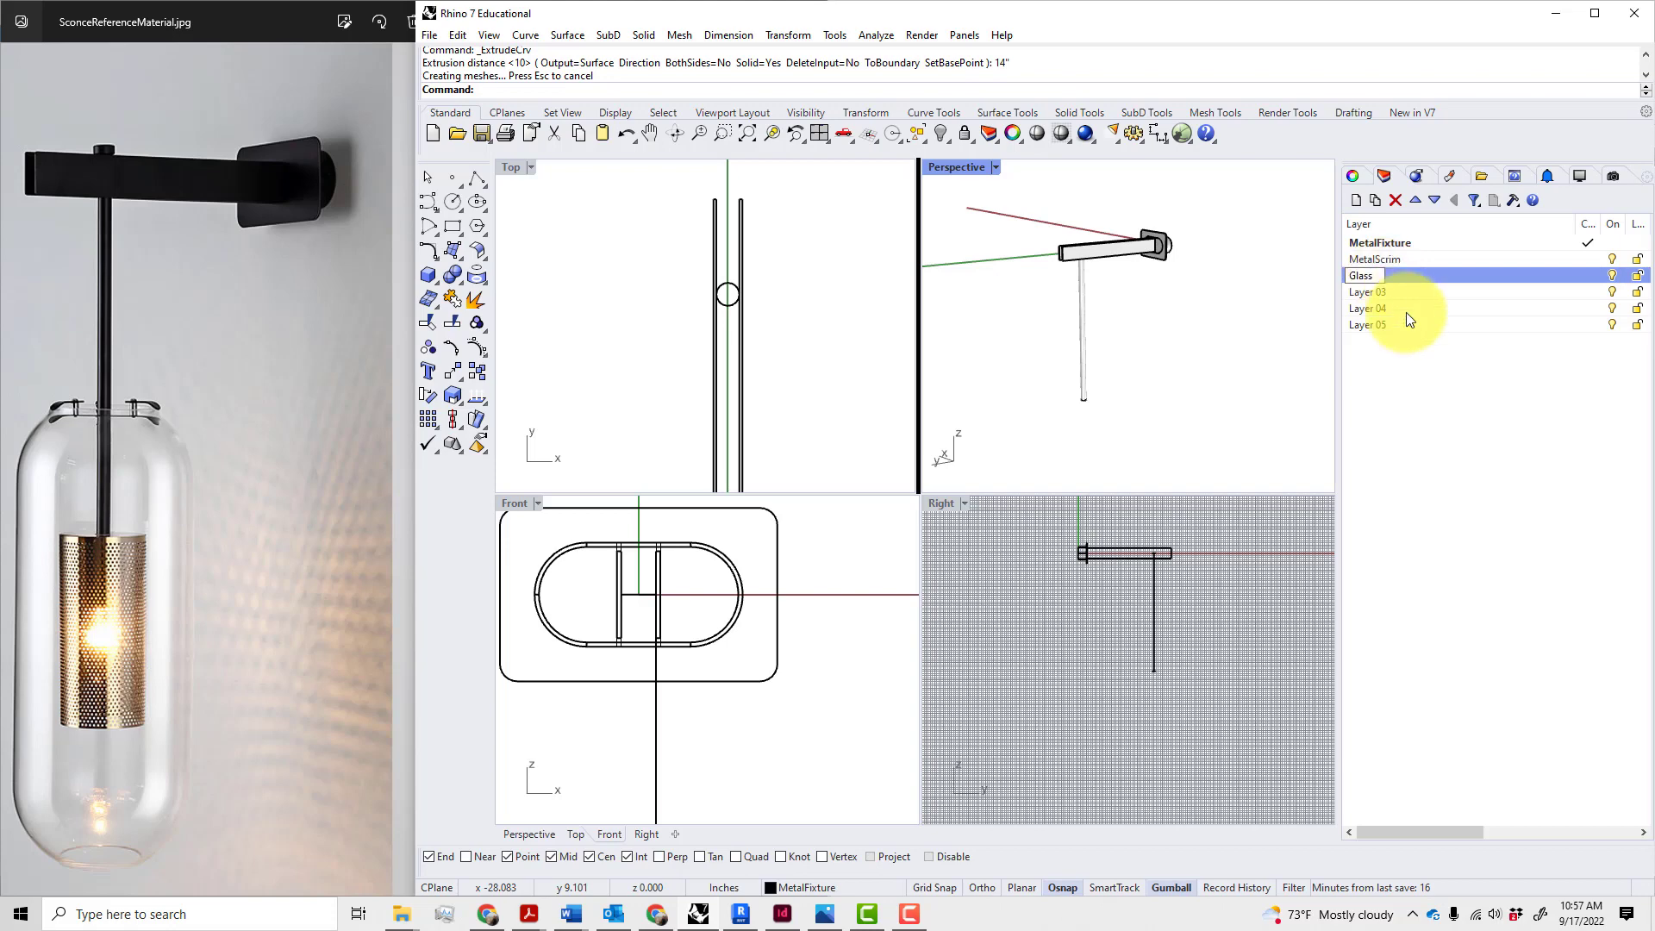
left_click(1407, 313)
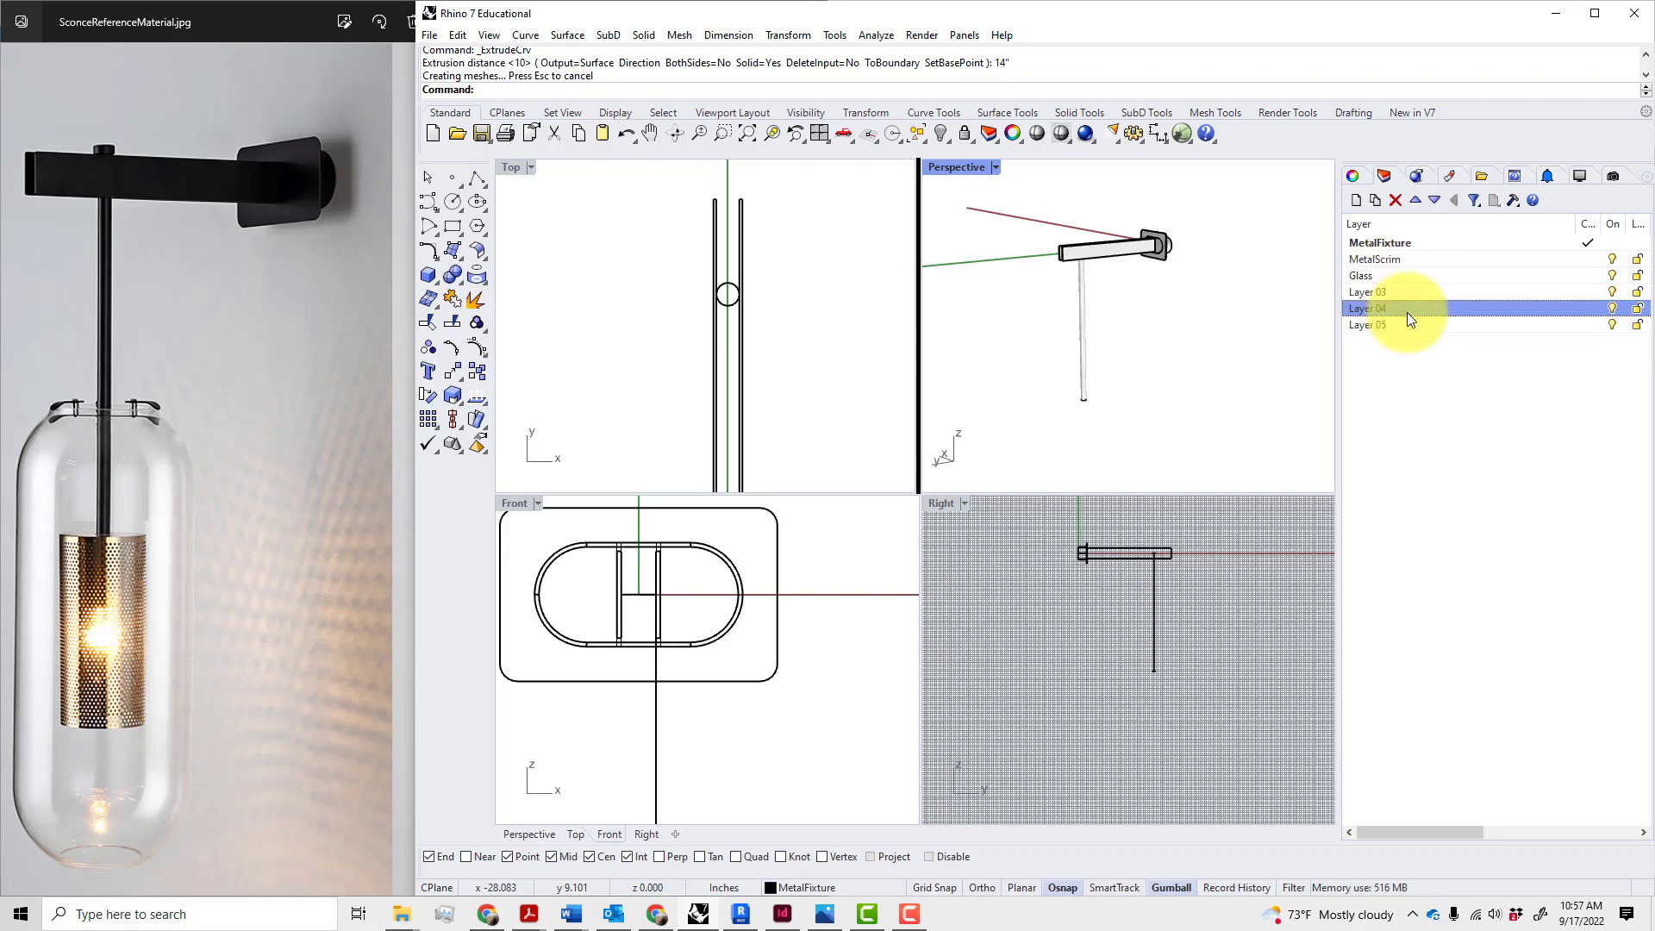
left_click(1377, 295)
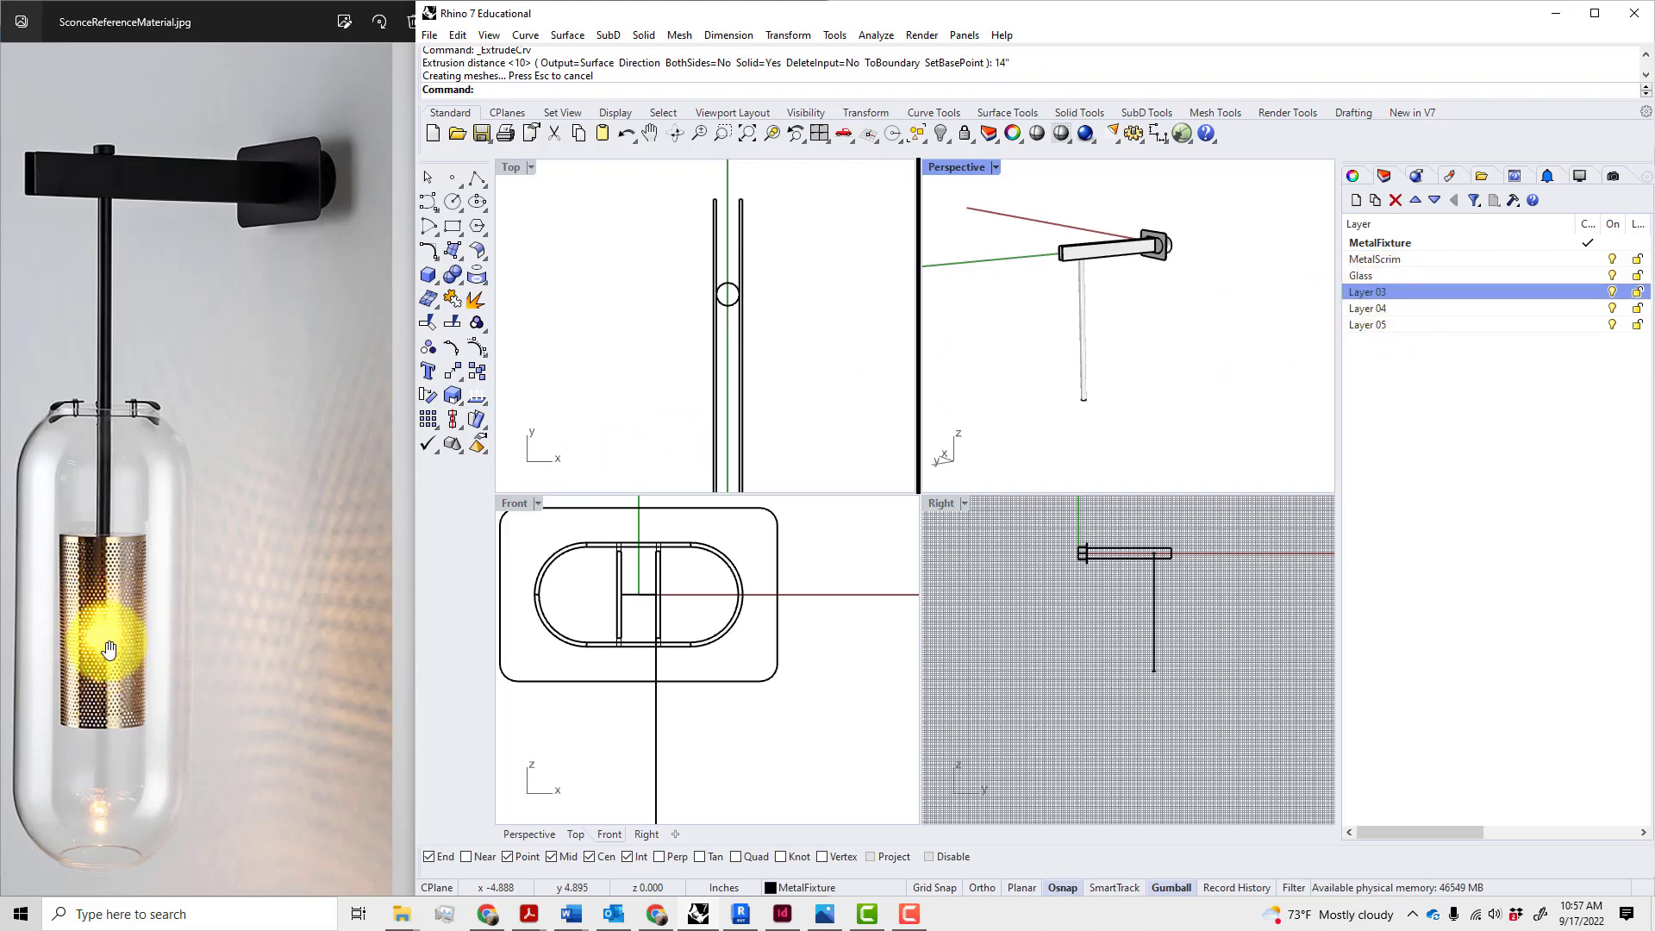
left_click(1377, 295)
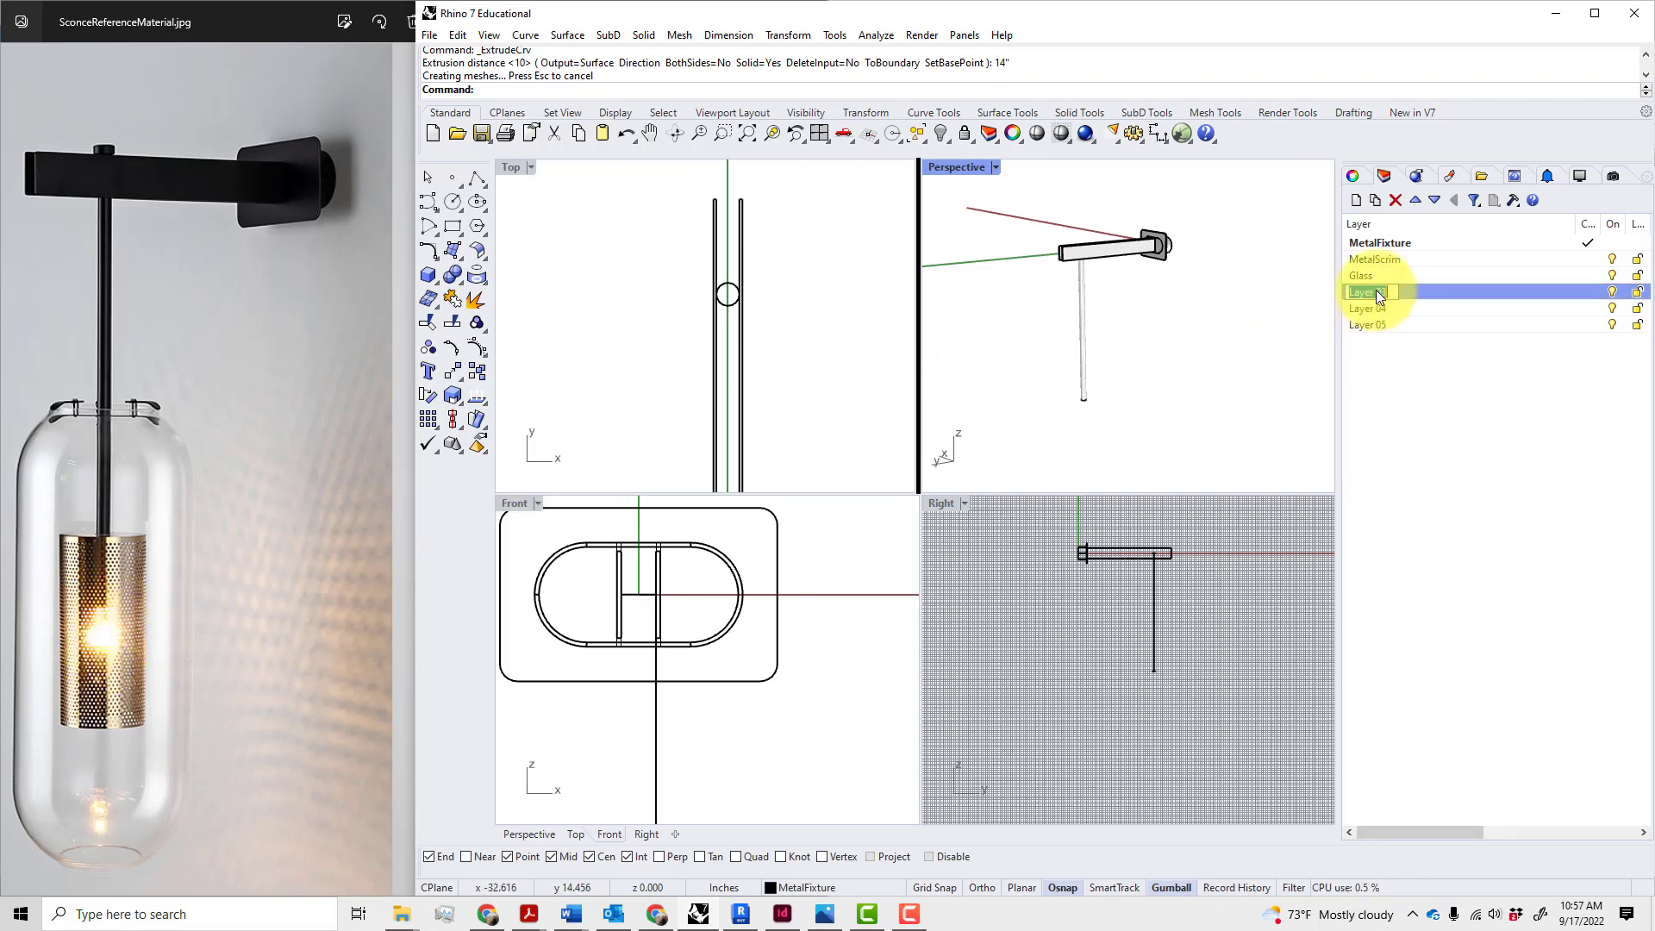
type("Bulb")
key("Return")
left_click(1457, 398)
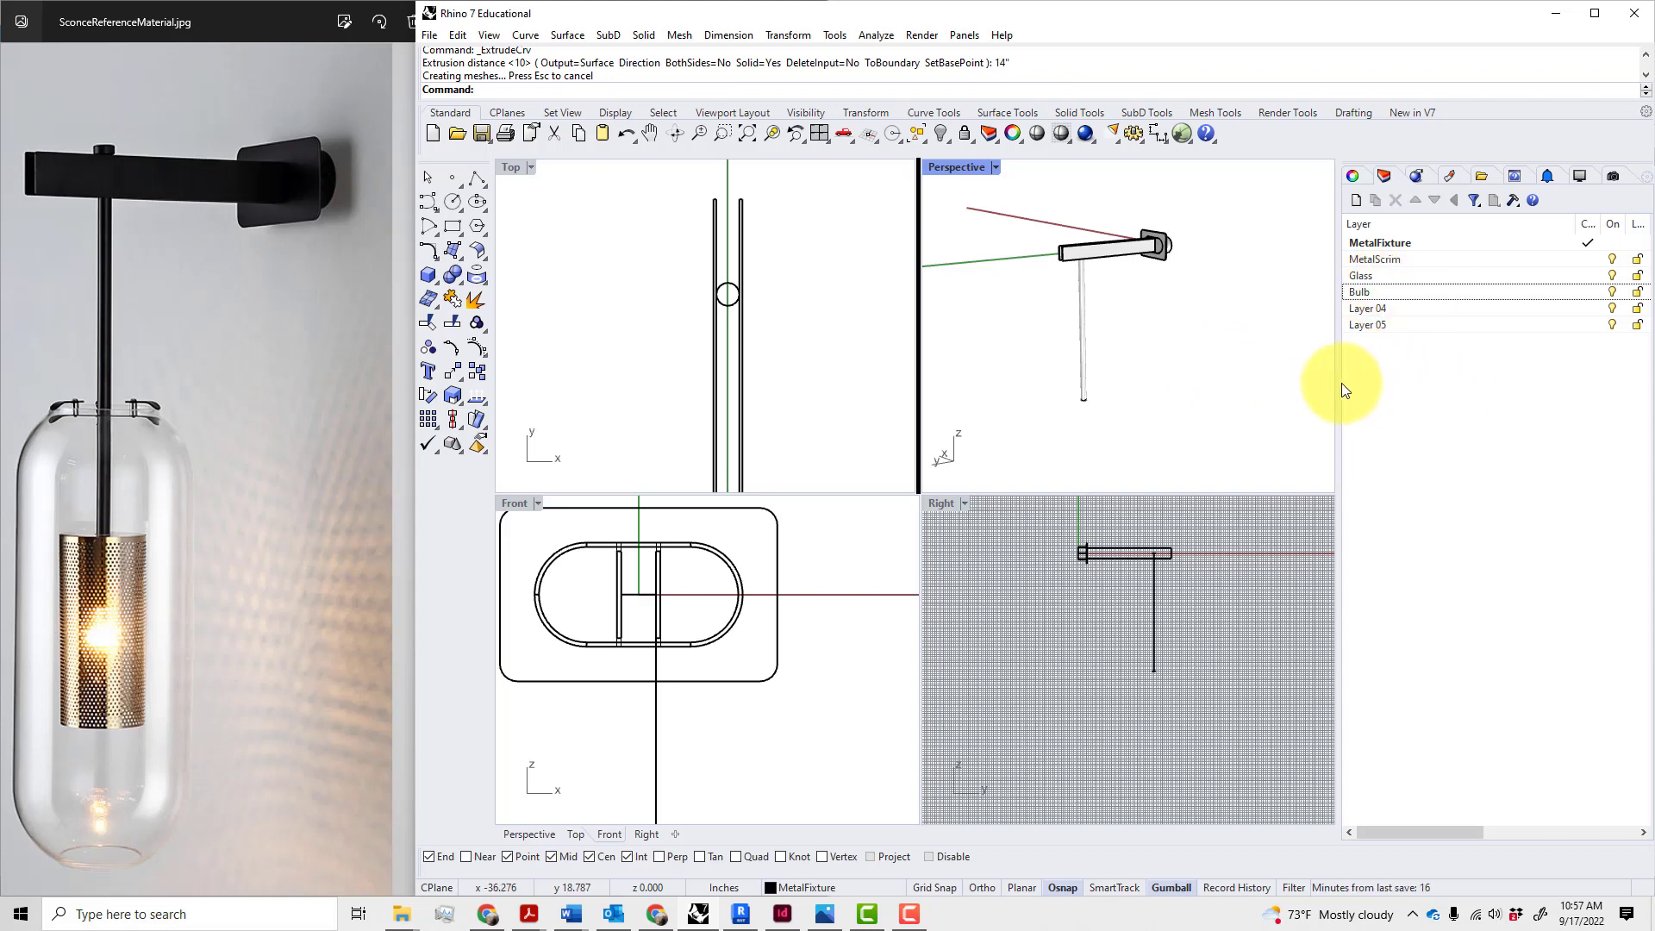
- Set the MetalScrim layer's display color to a light preset swatch
left_click_drag(1339, 382, 1248, 379)
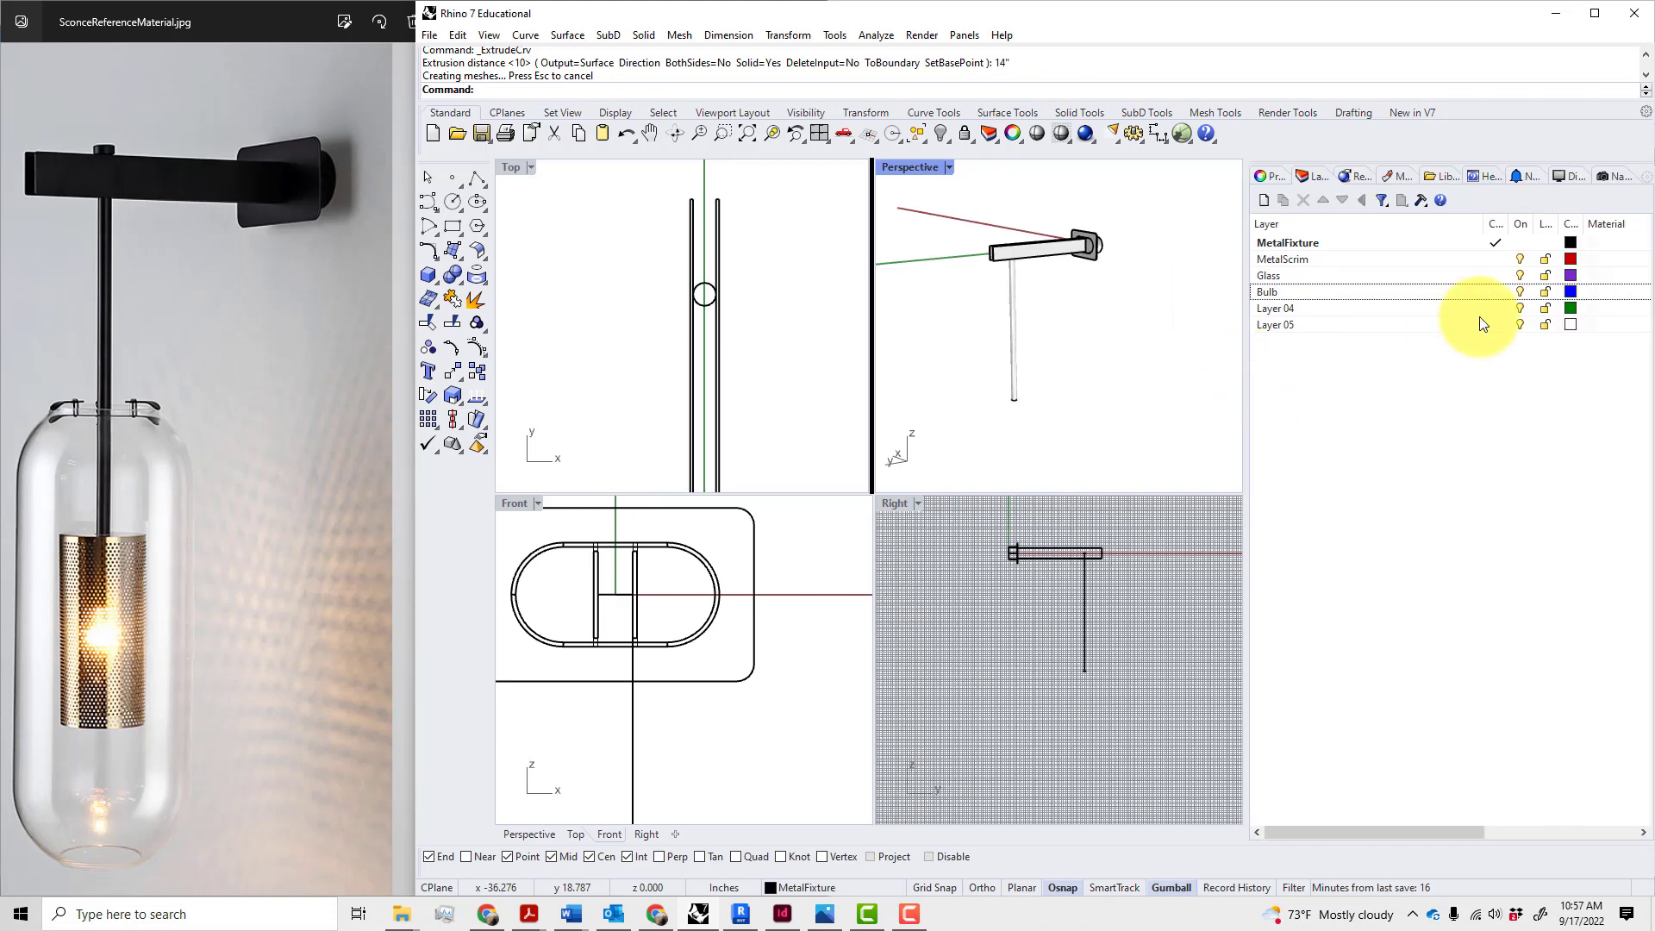
left_click(1569, 260)
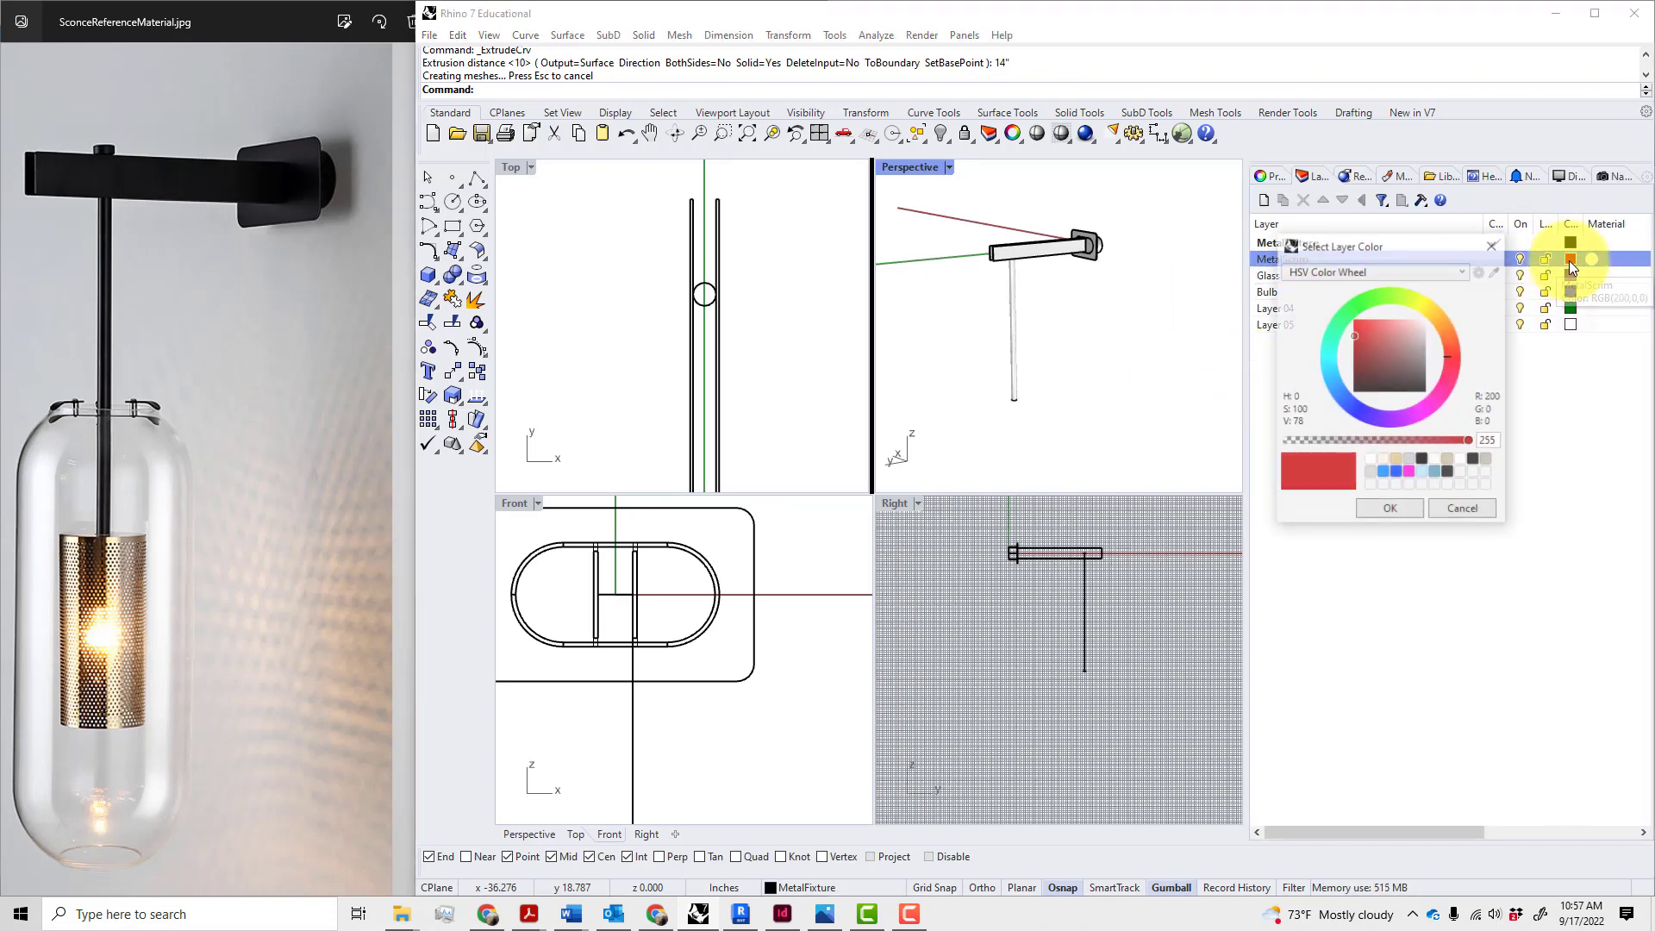
left_click(1442, 319)
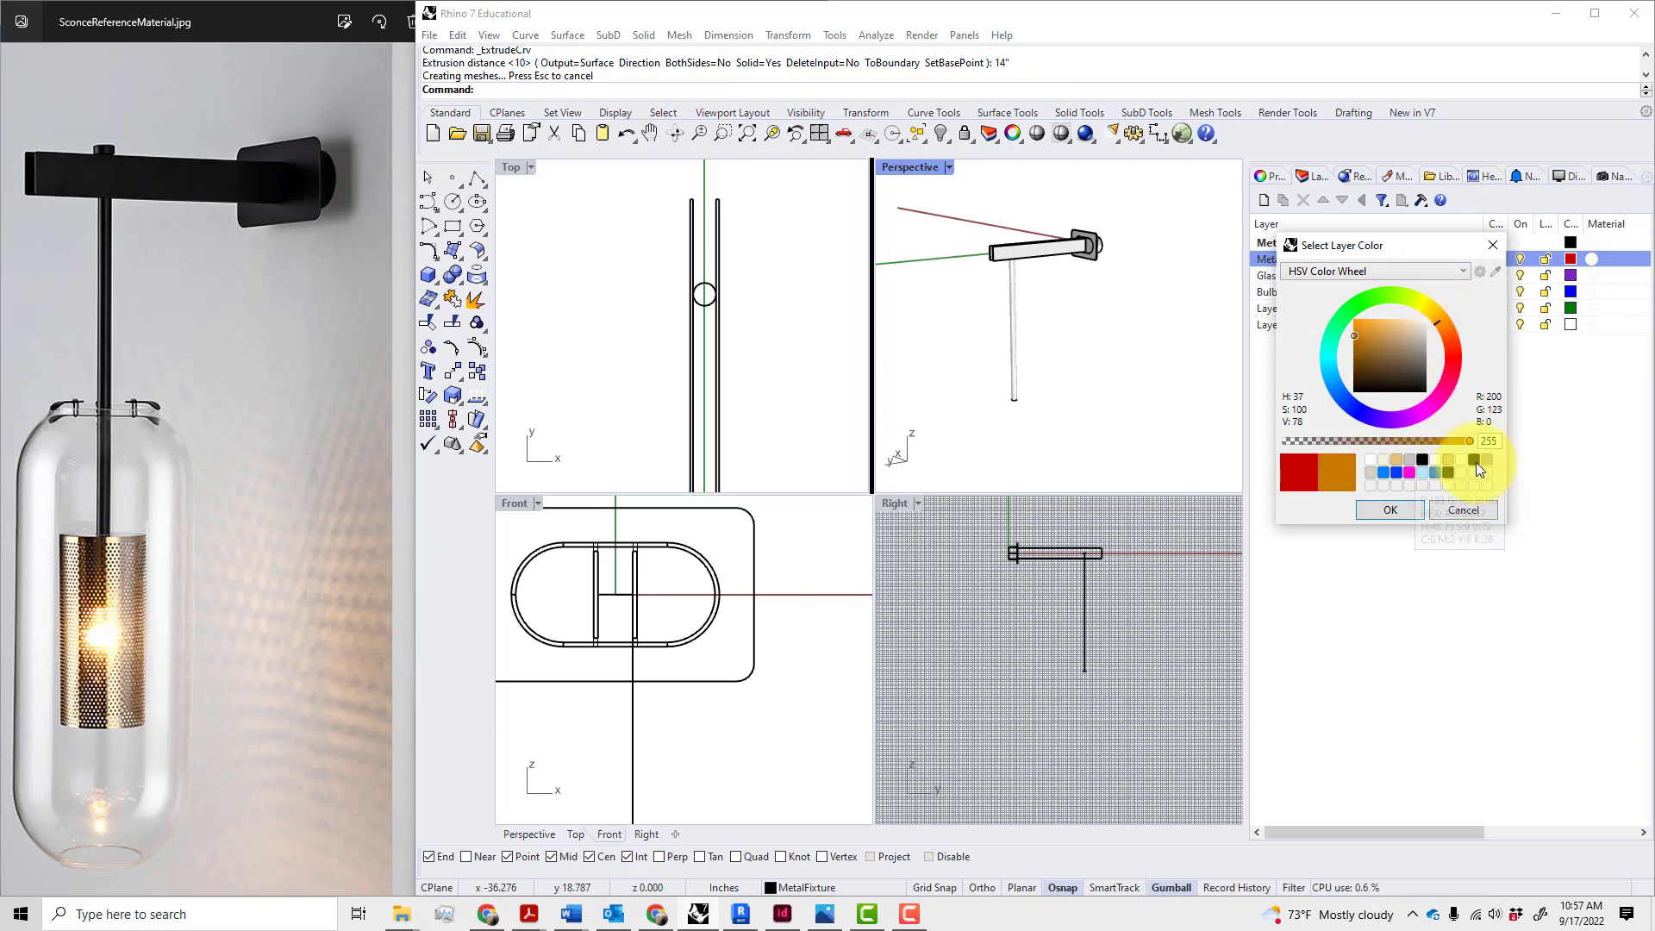
left_click(1371, 472)
left_click(1393, 519)
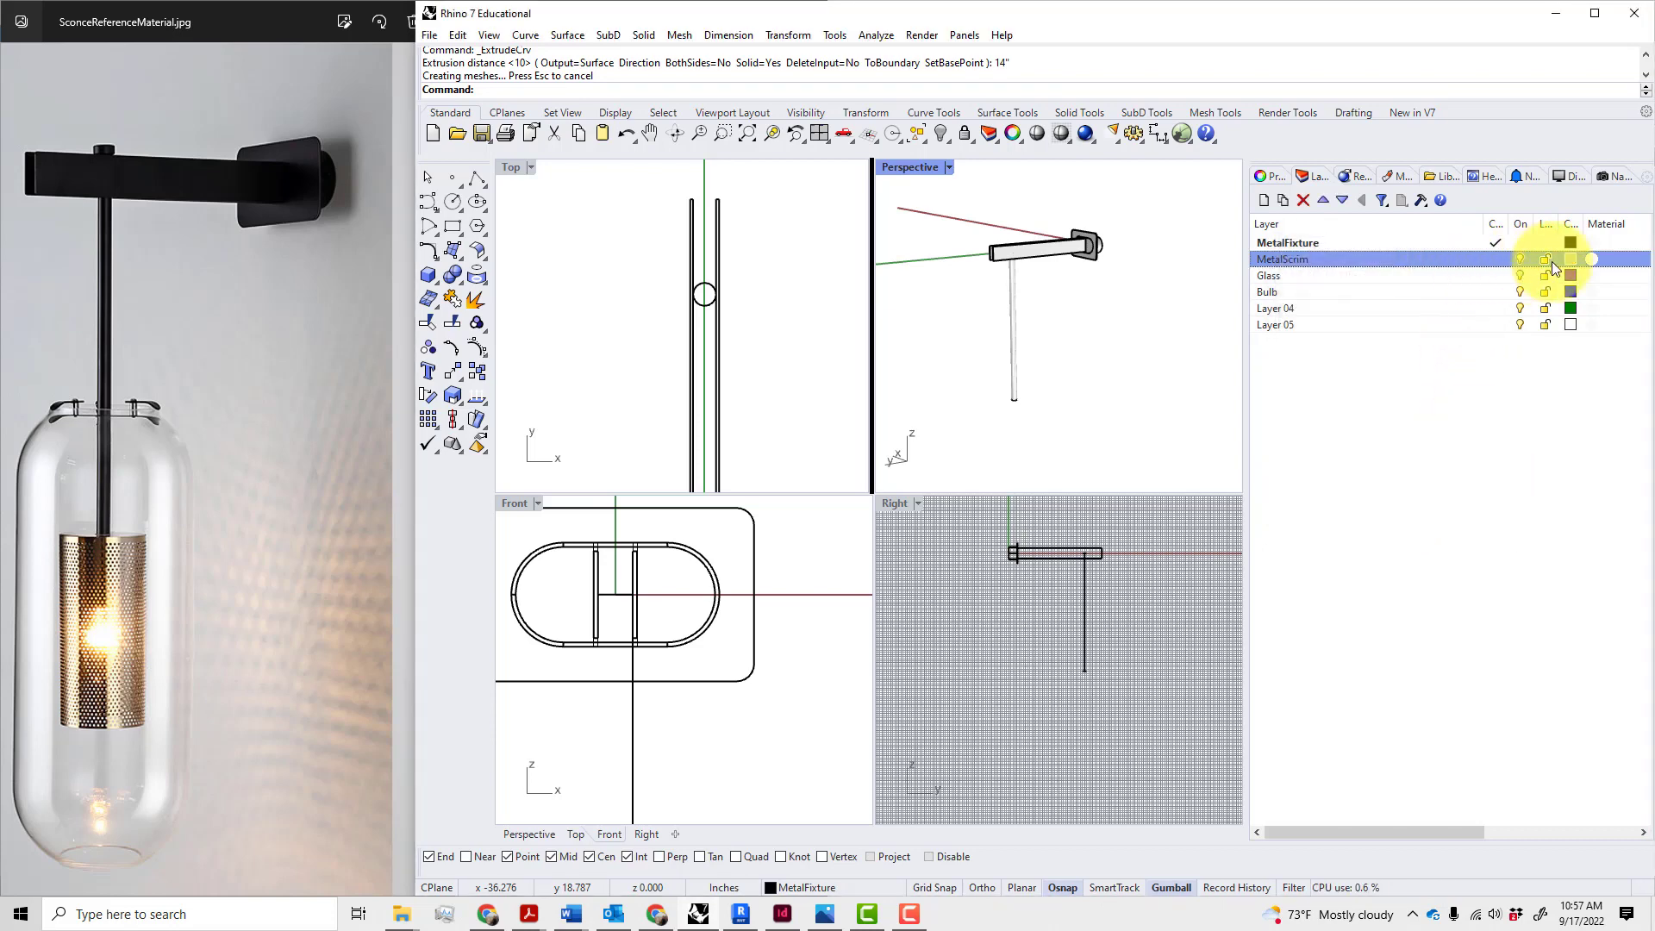
- Set the MetalFixture layer's display color to a dark grey of about RGB 96, 91, 91
left_click(1571, 245)
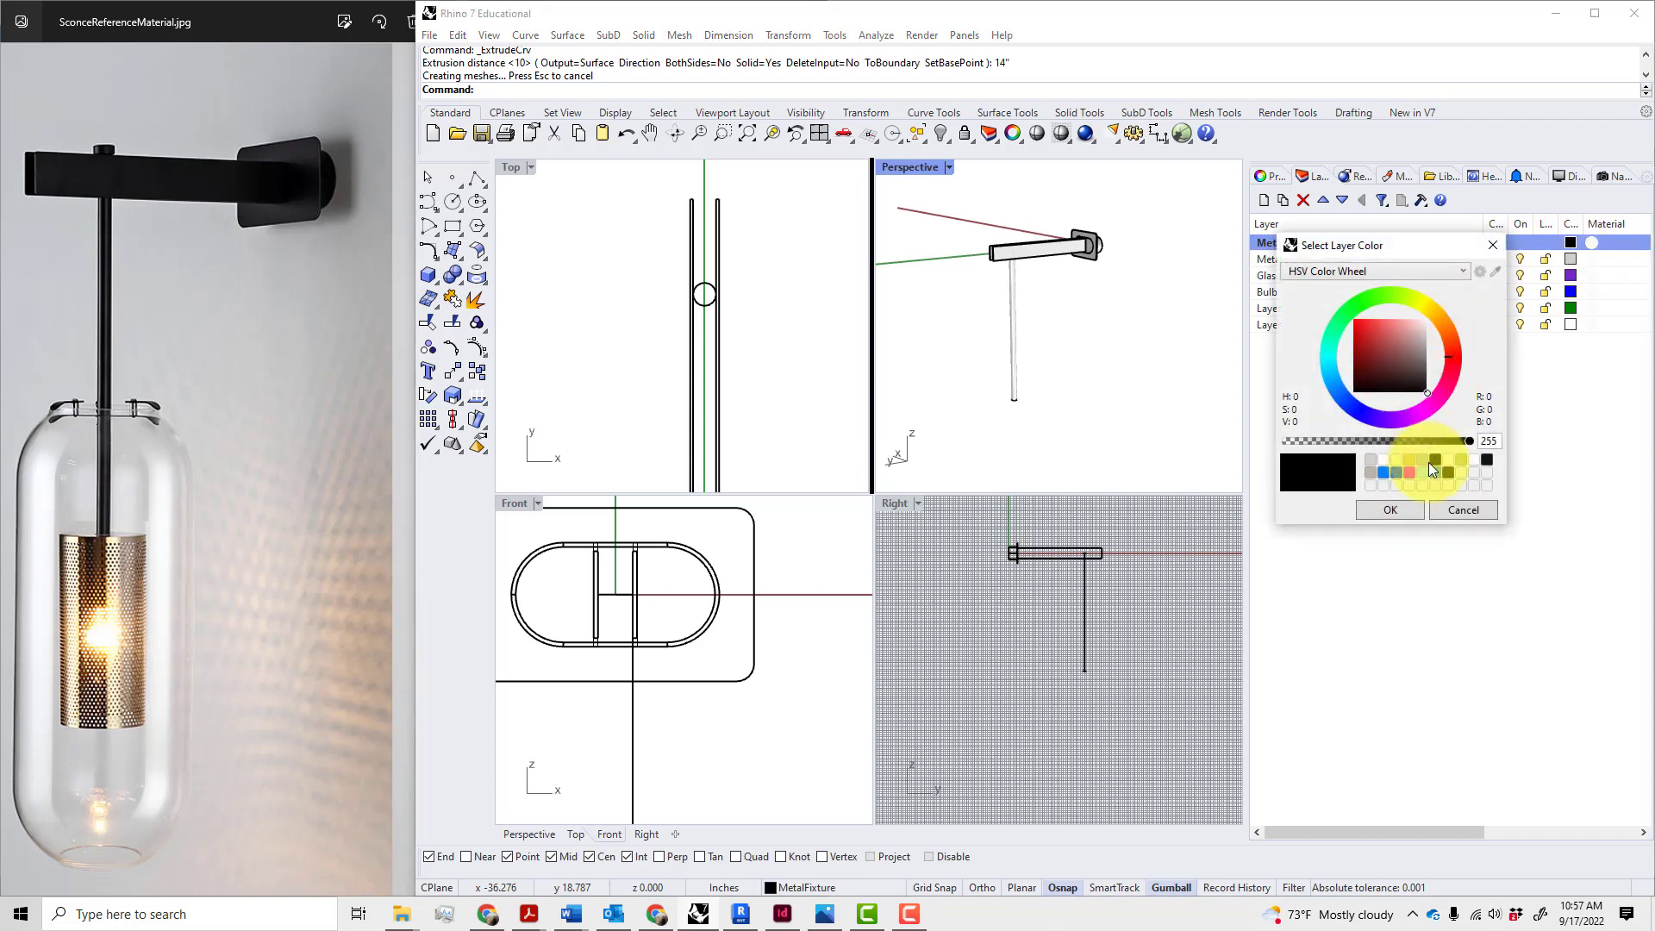
left_click(1455, 473)
left_click(1423, 365)
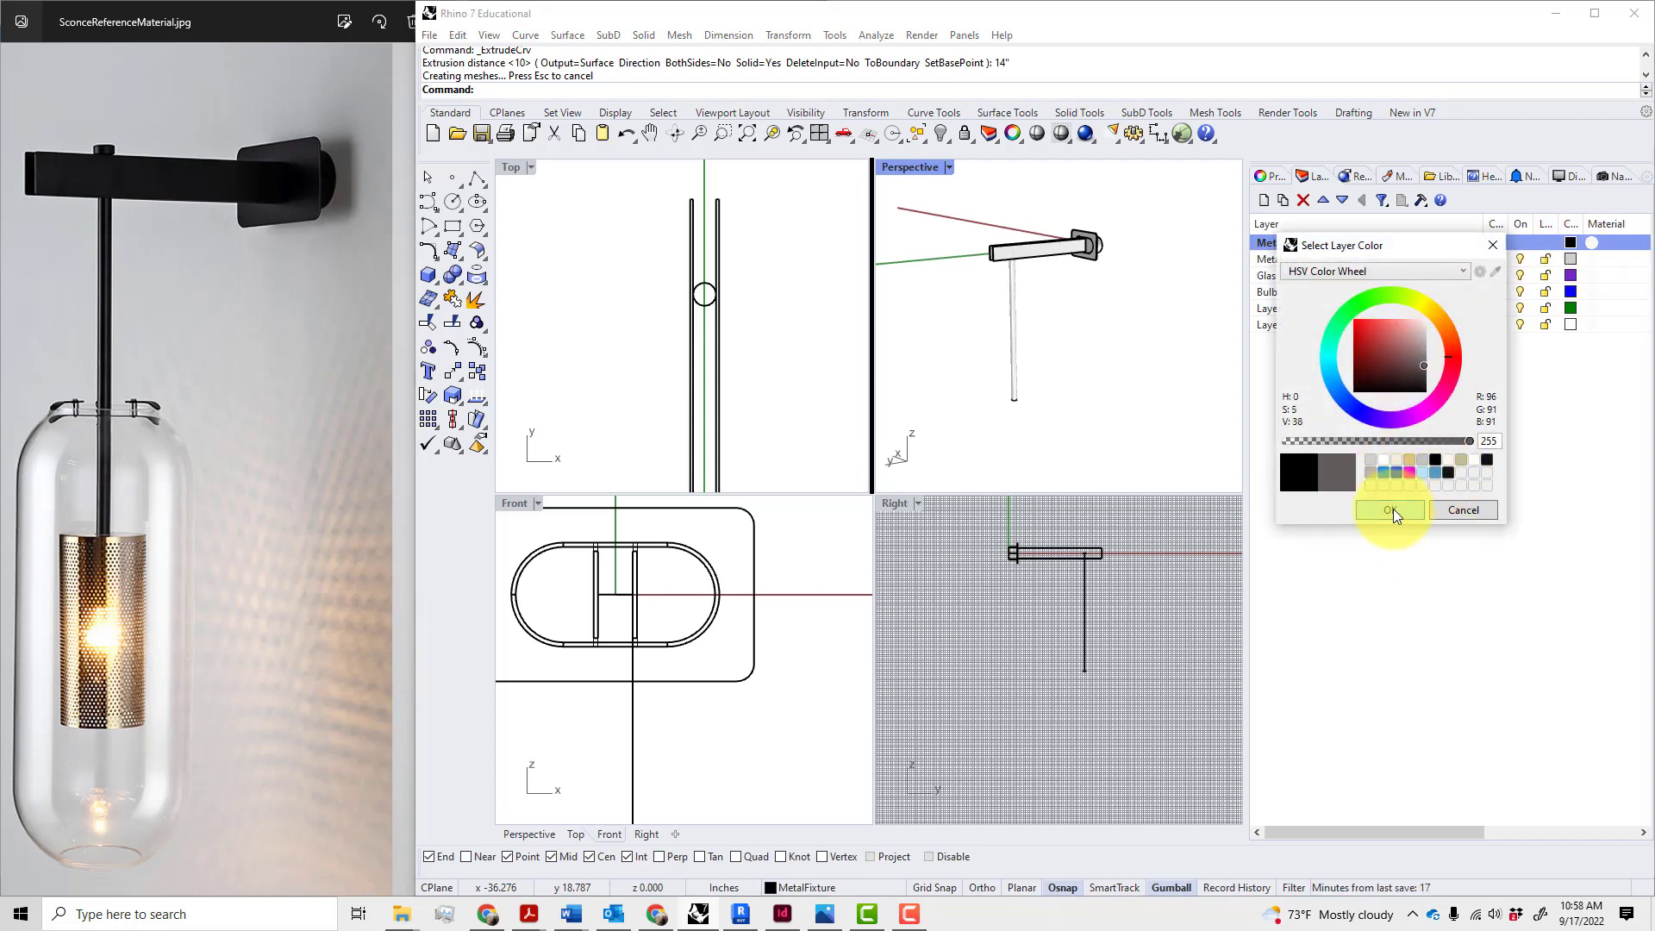
left_click(1393, 509)
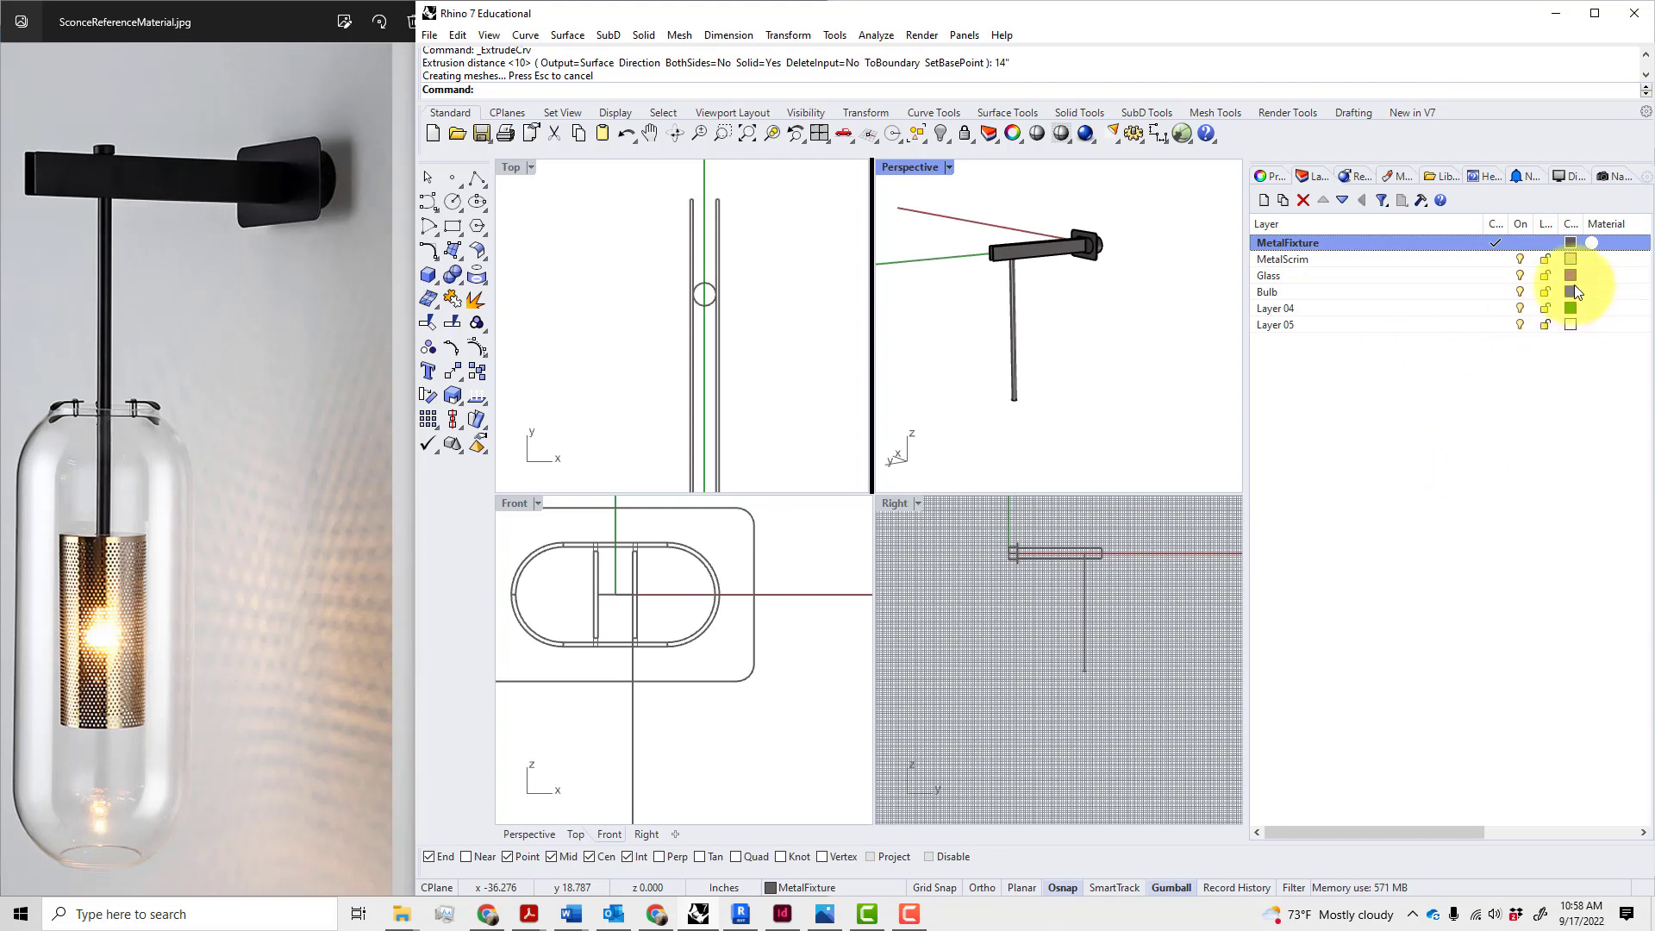
- Set the Glass layer's display color to a white preset swatch
left_click(1571, 275)
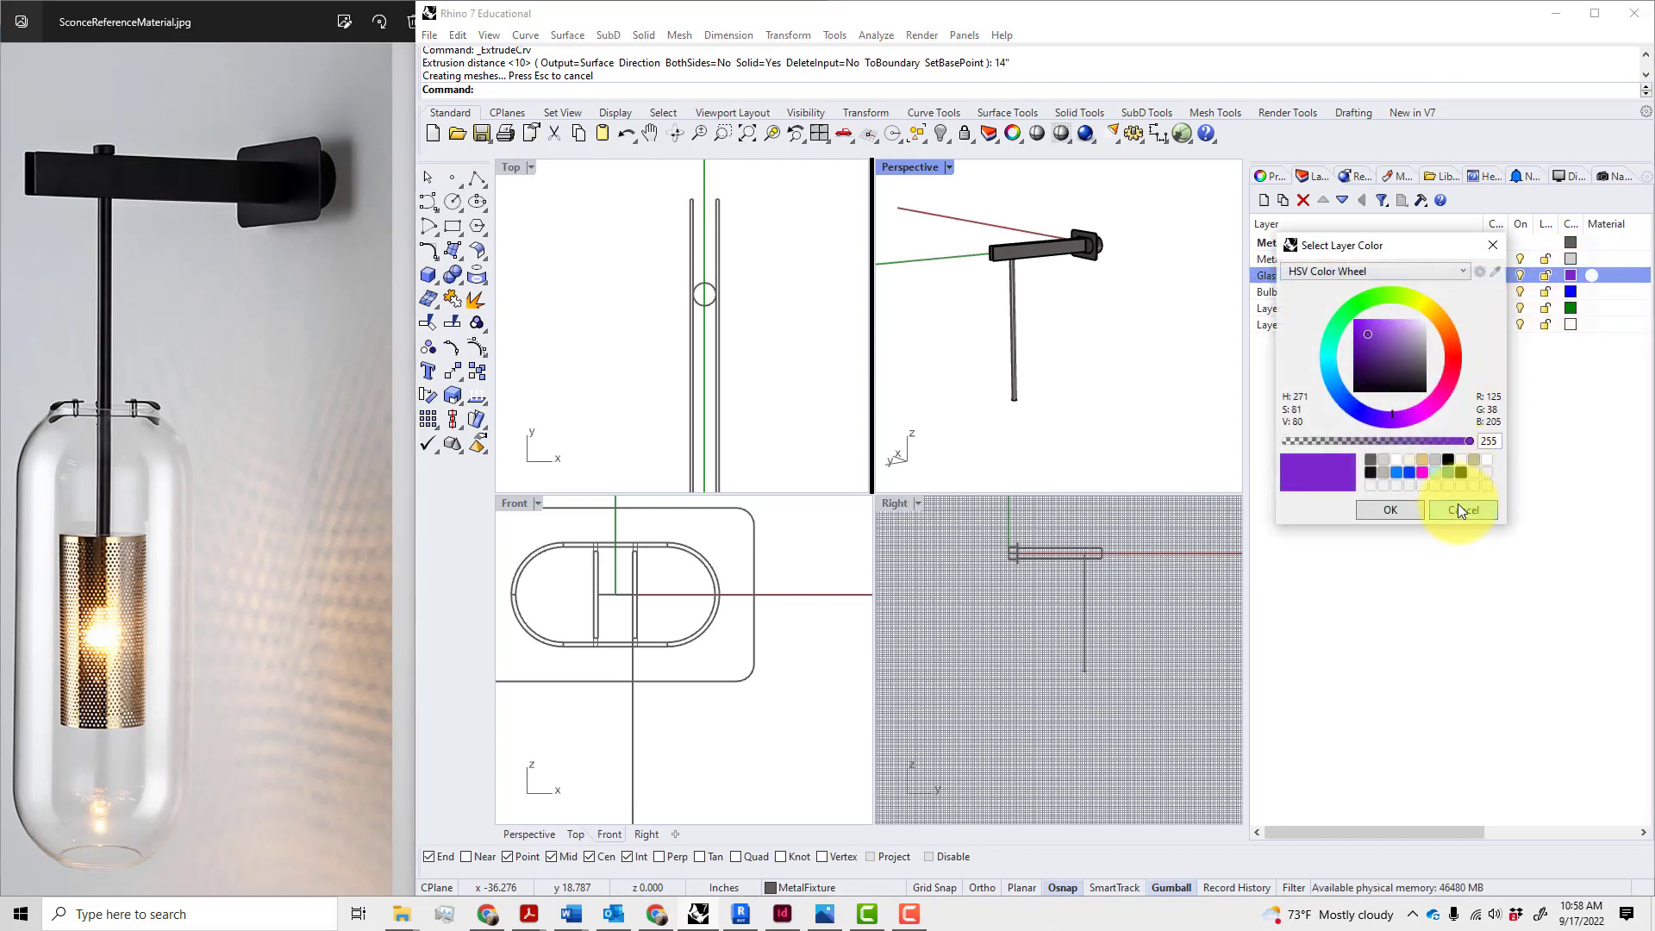
left_click(1459, 462)
left_click(1405, 507)
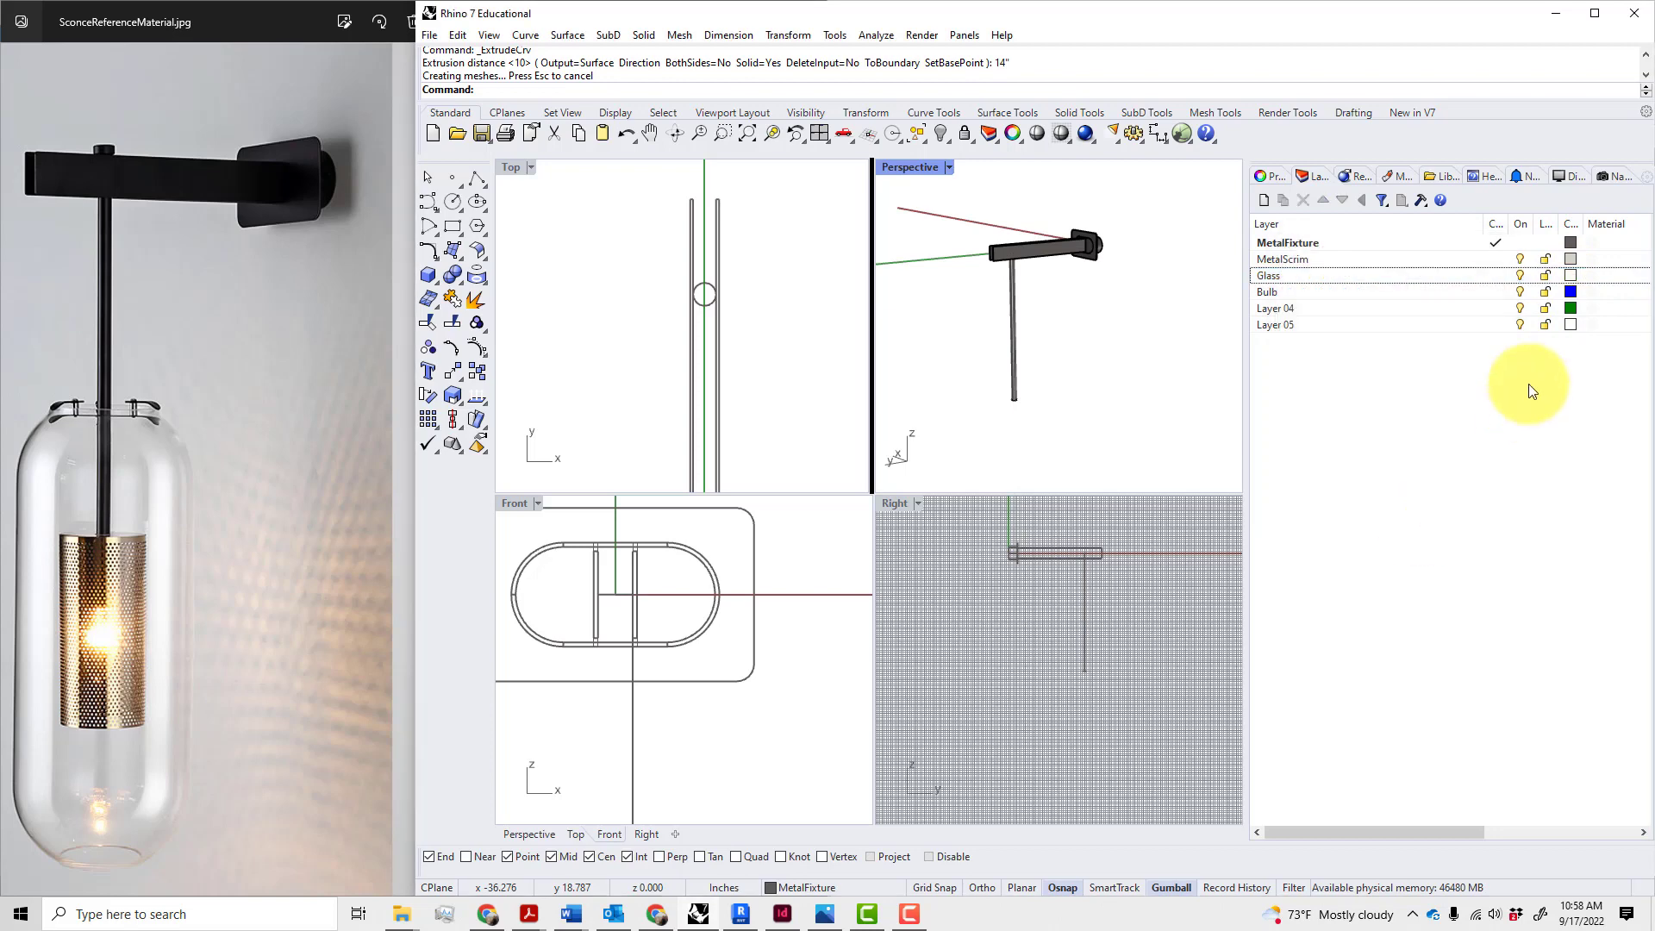
- Assign a material of type Glass to the Glass layer, keeping the default glass settings
left_click(1593, 276)
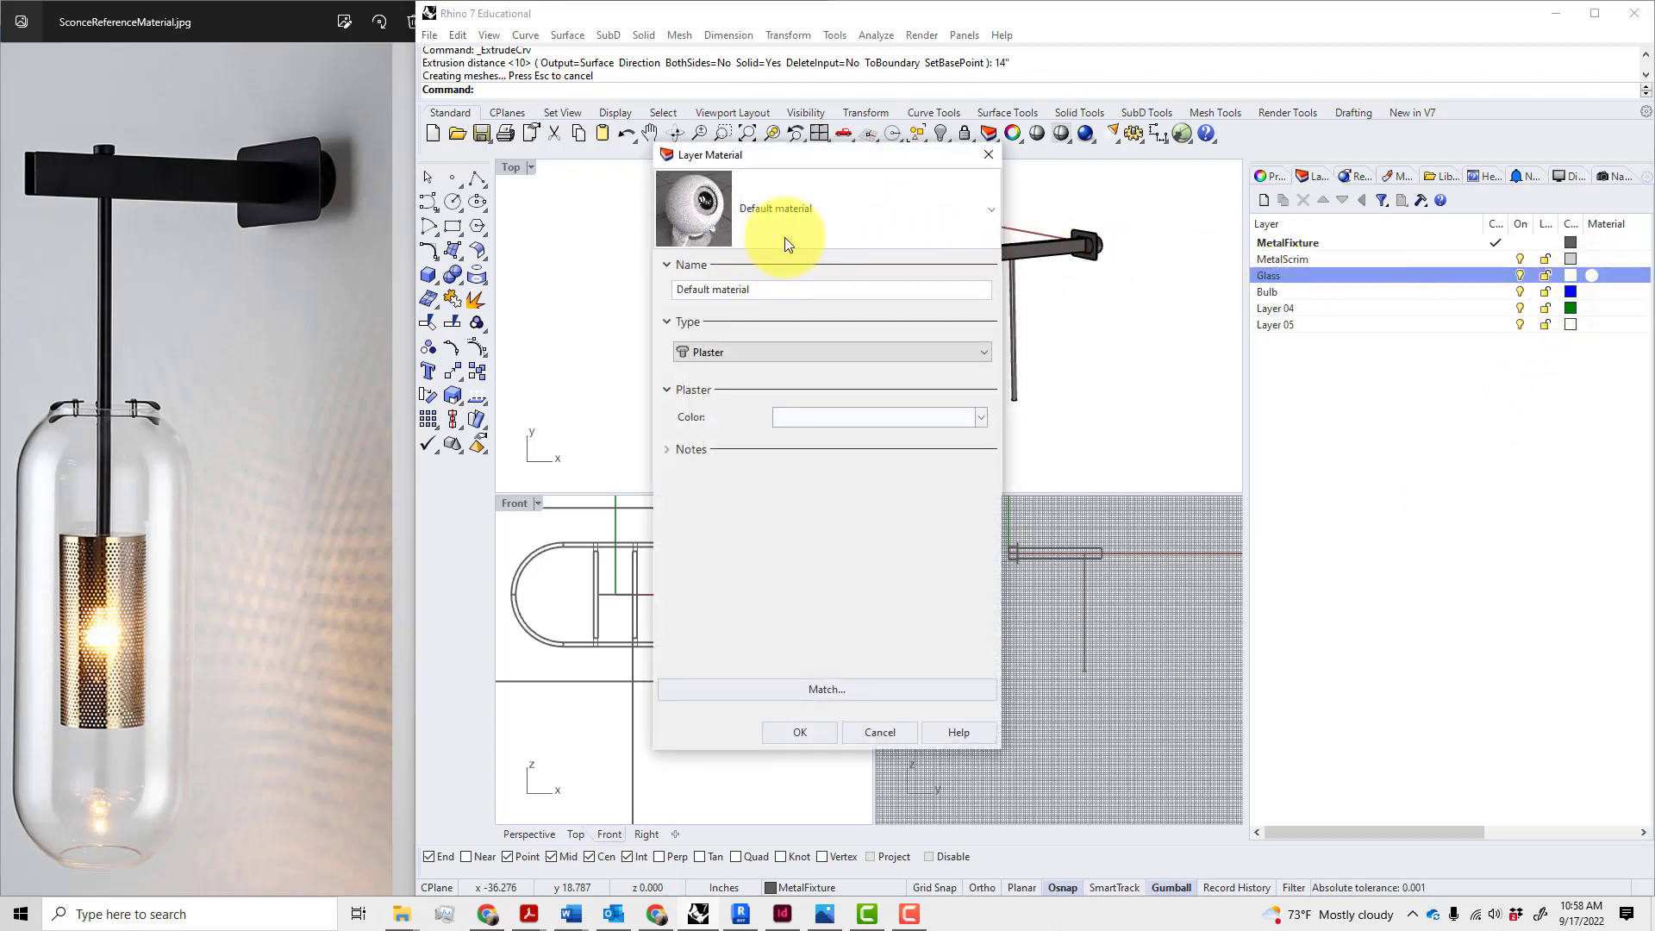
left_click(785, 238)
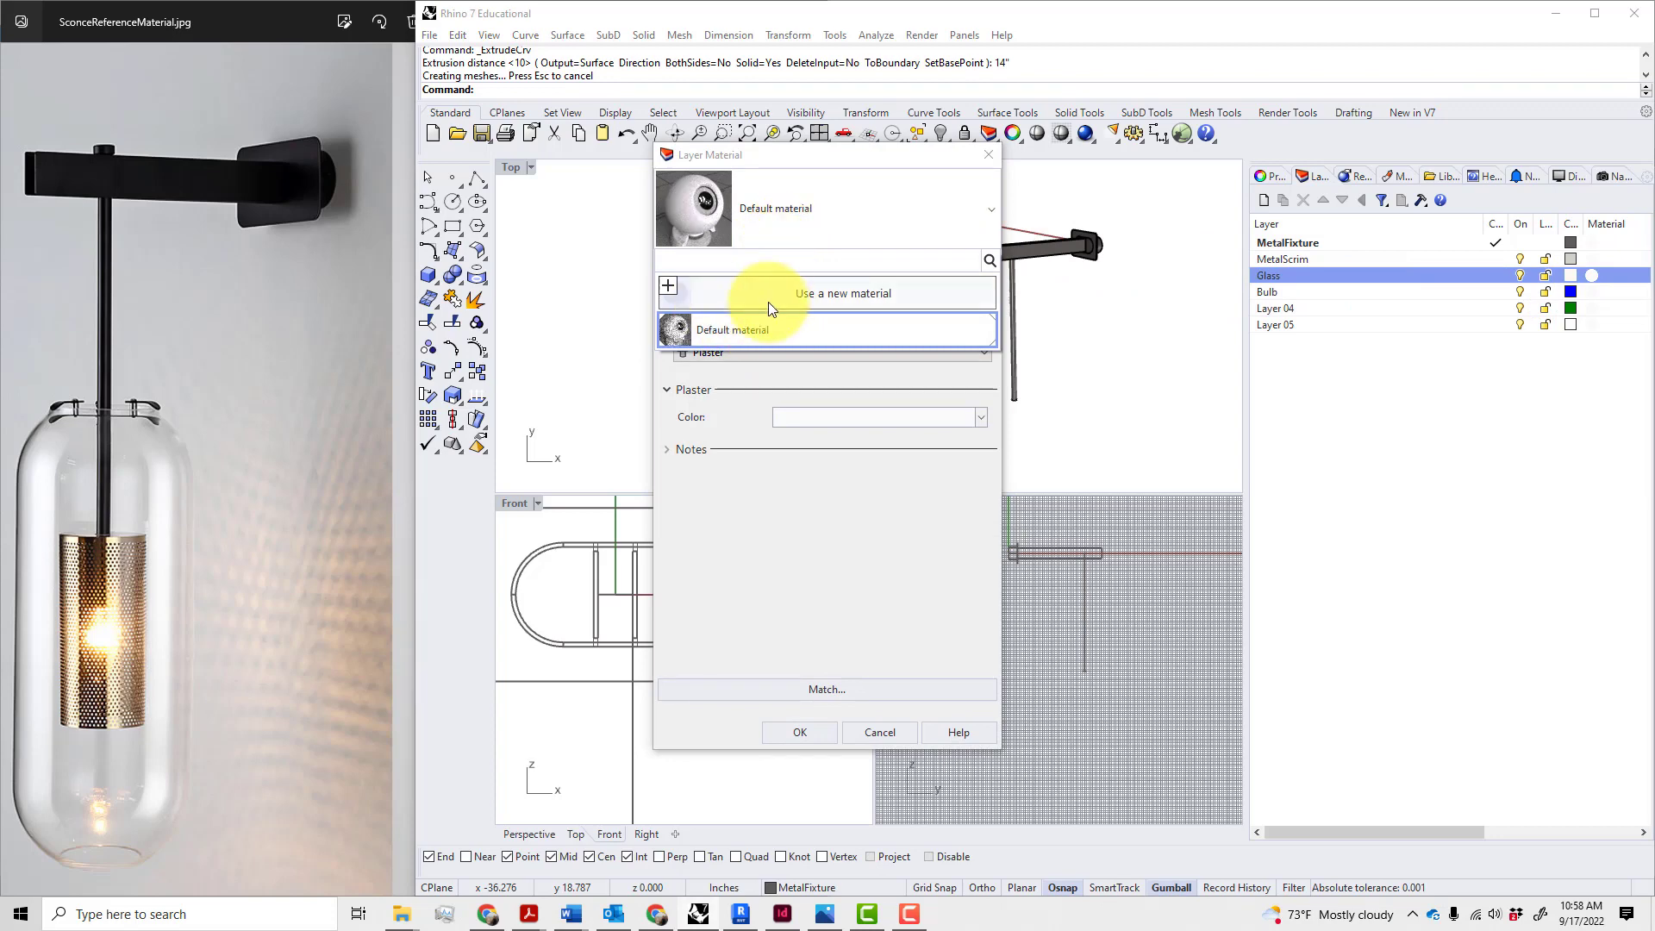
left_click(825, 200)
left_click(733, 350)
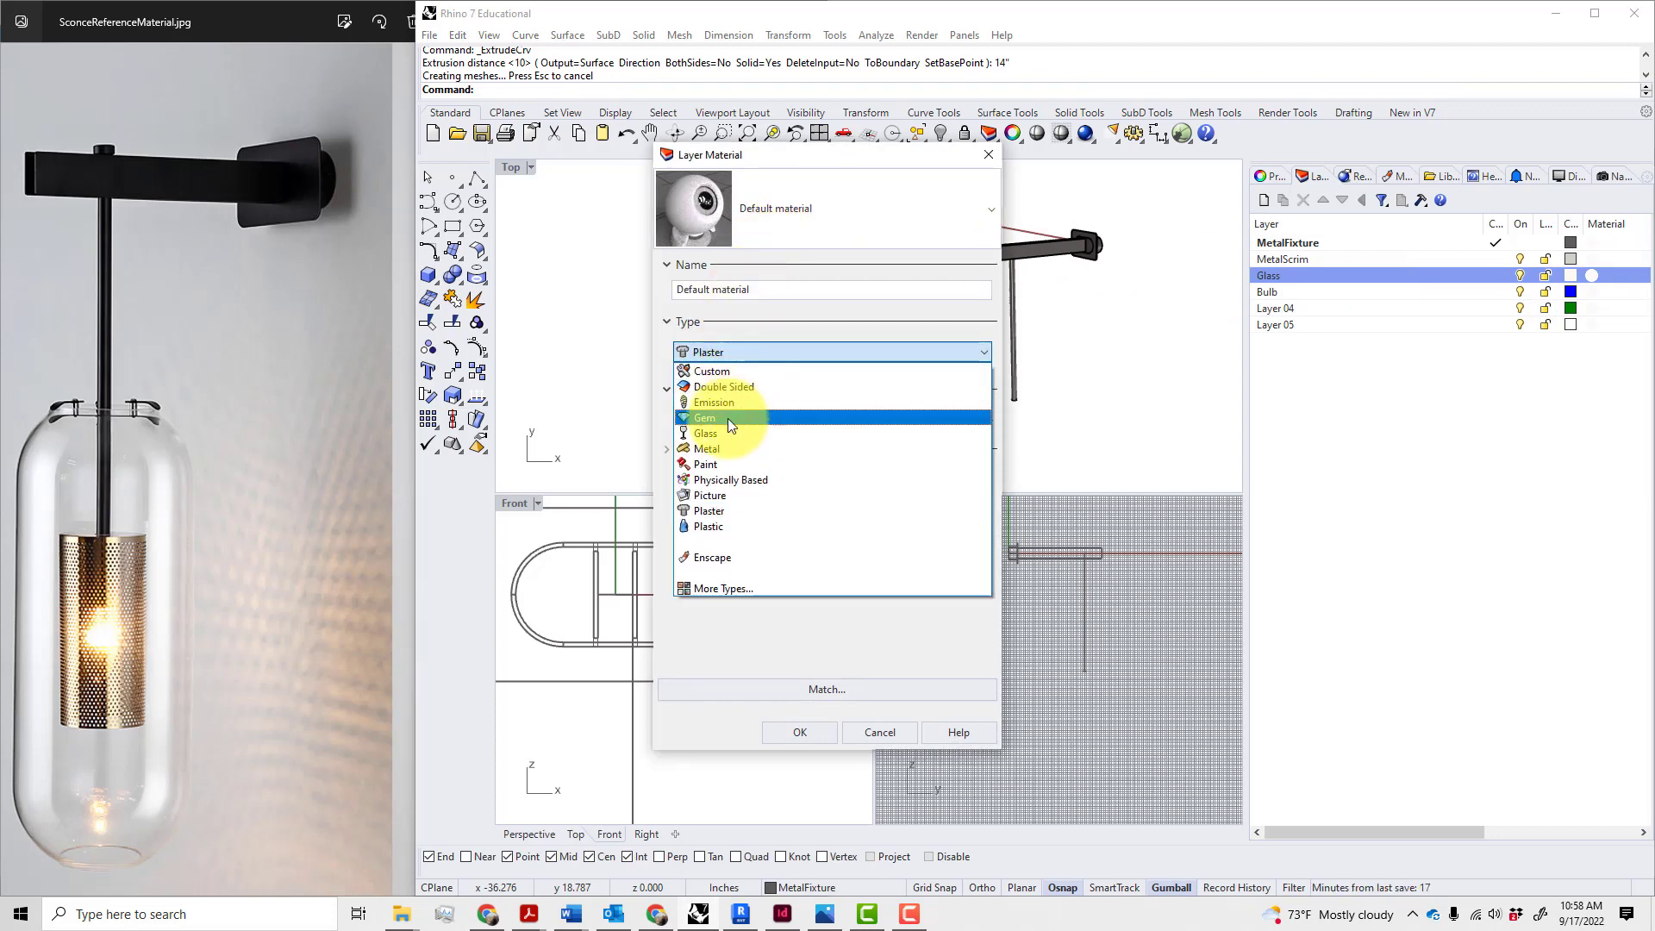
left_click(732, 431)
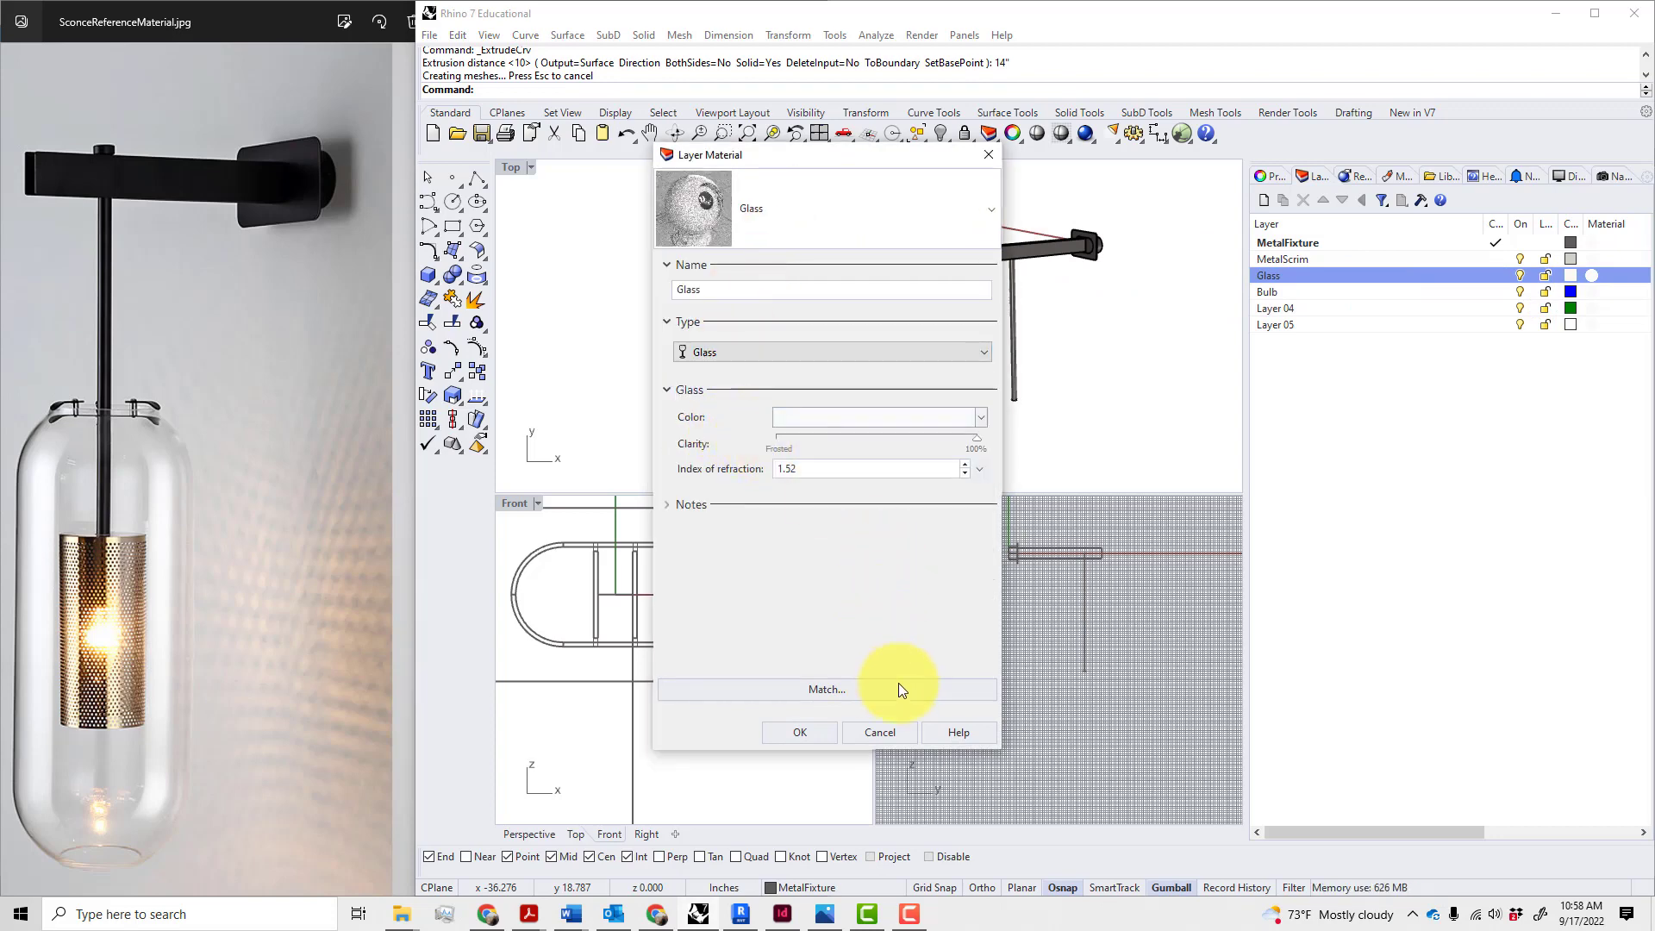
left_click(808, 729)
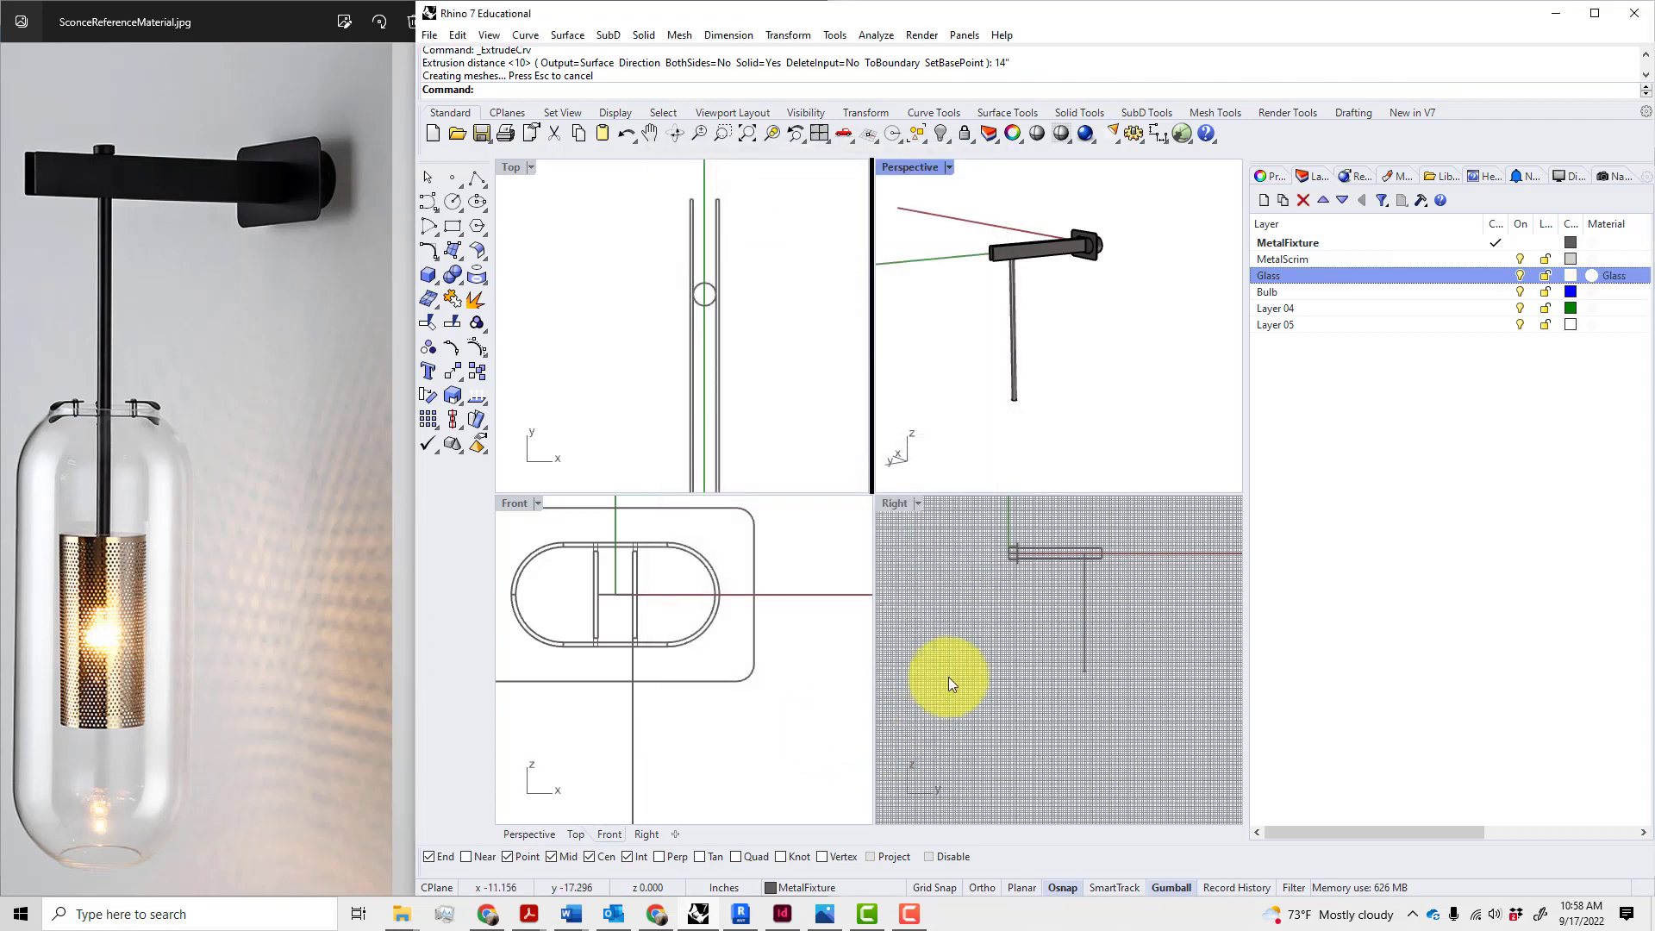
left_click(1371, 442)
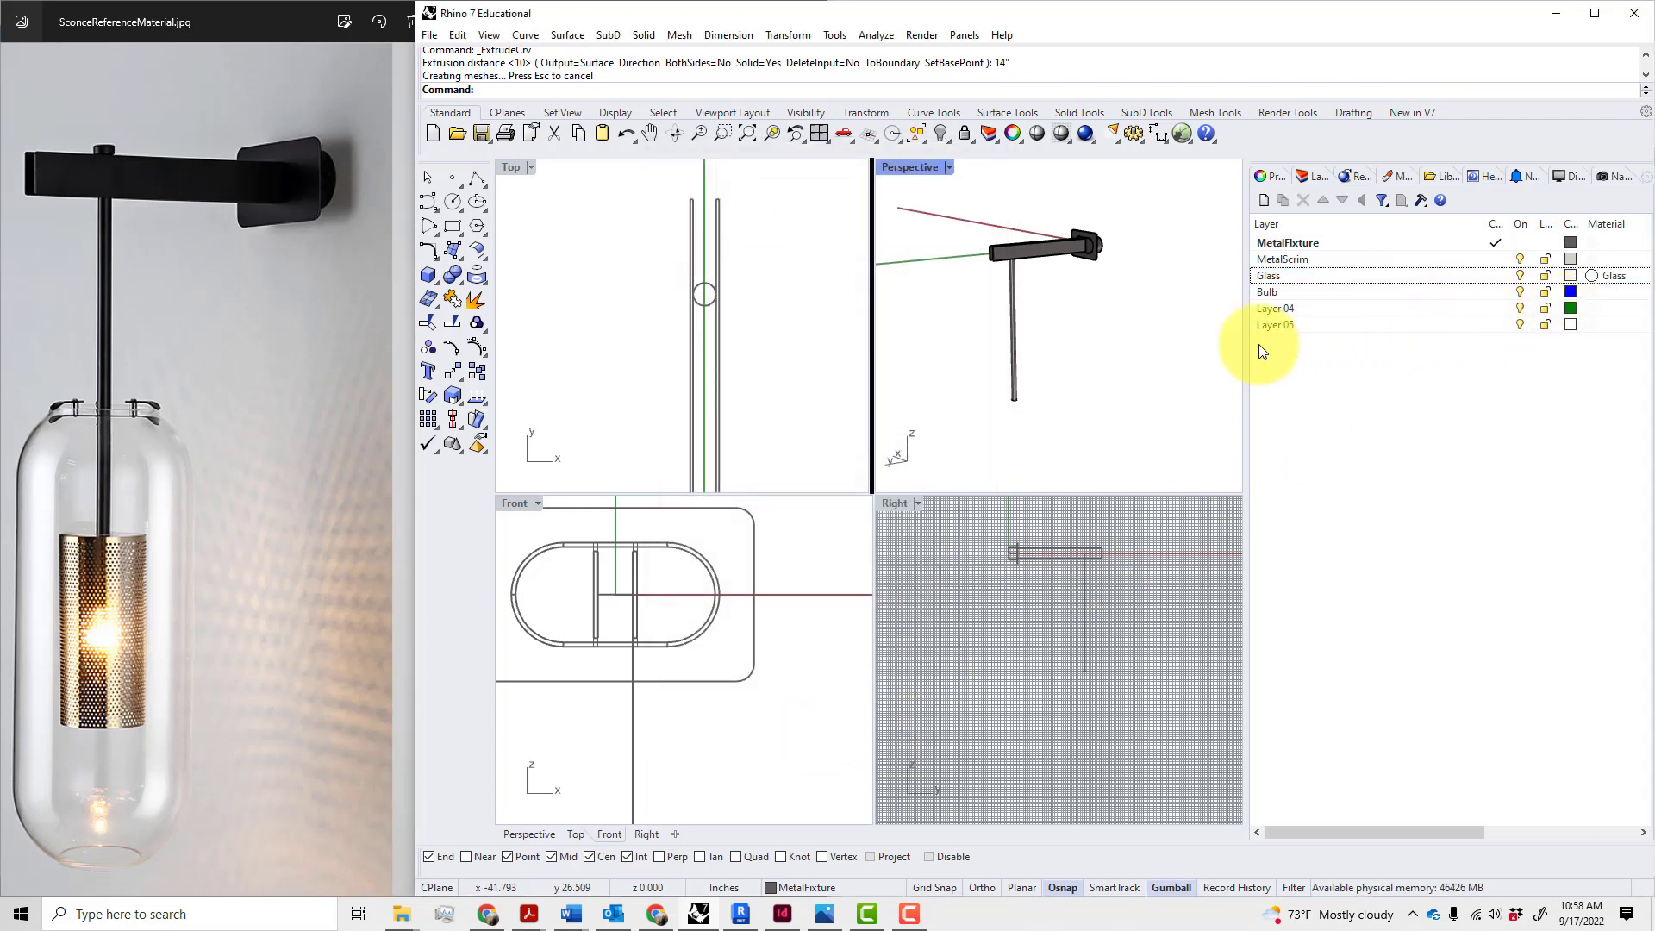
right_click_drag(1070, 314, 1113, 248)
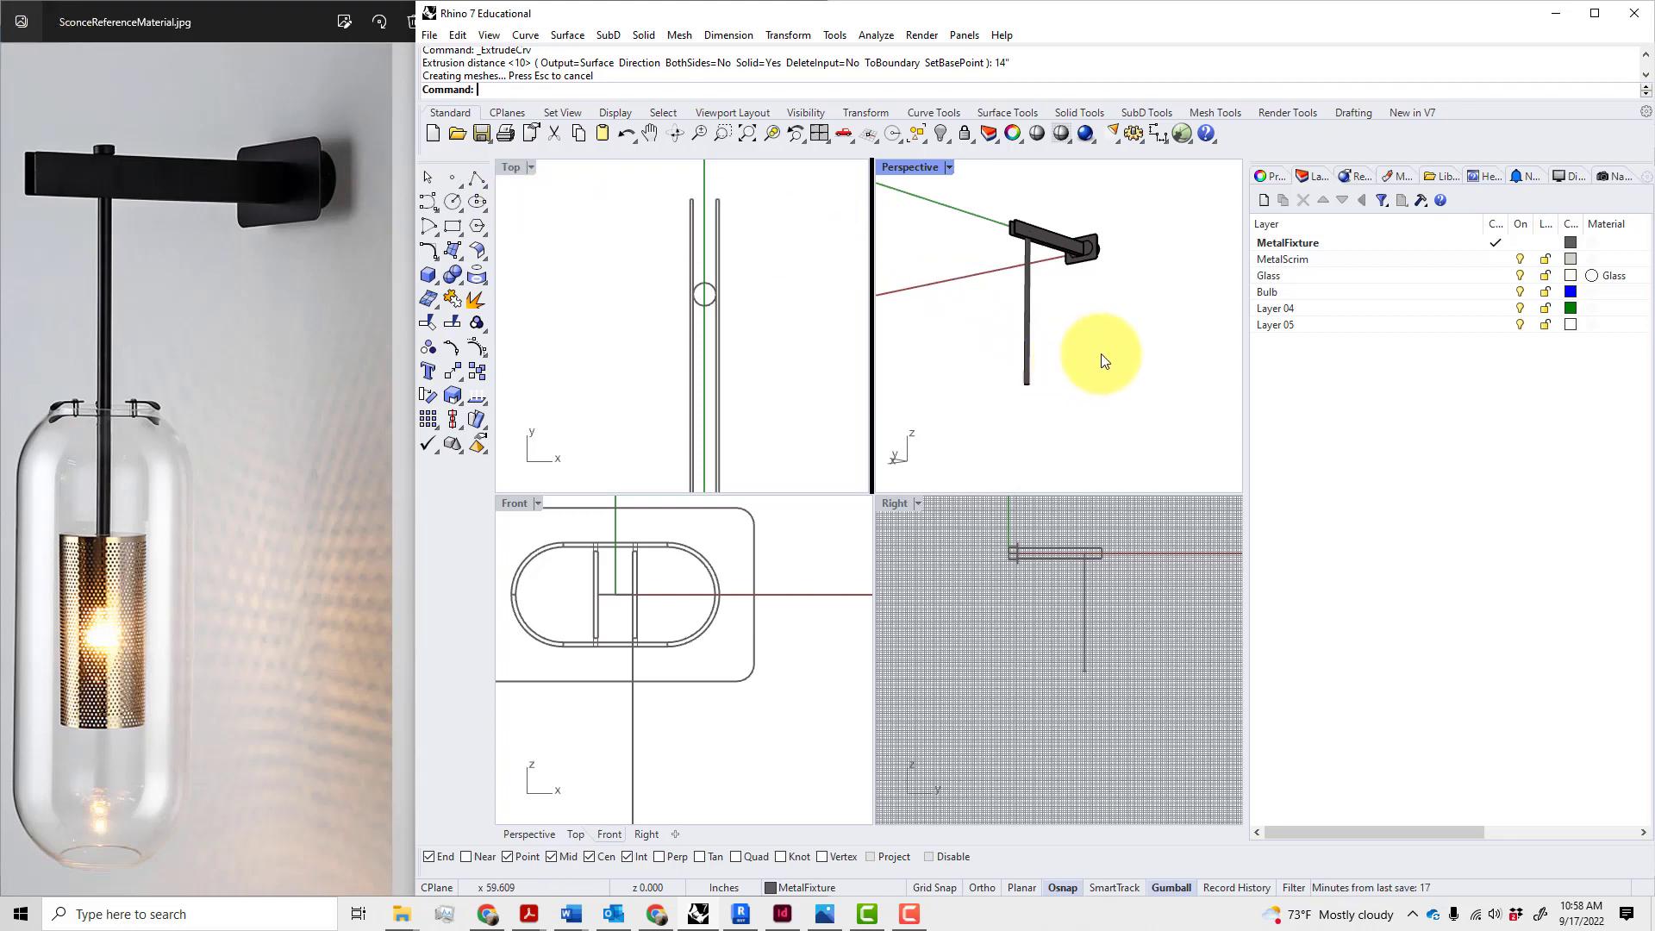
right_click_drag(1133, 352, 1060, 333)
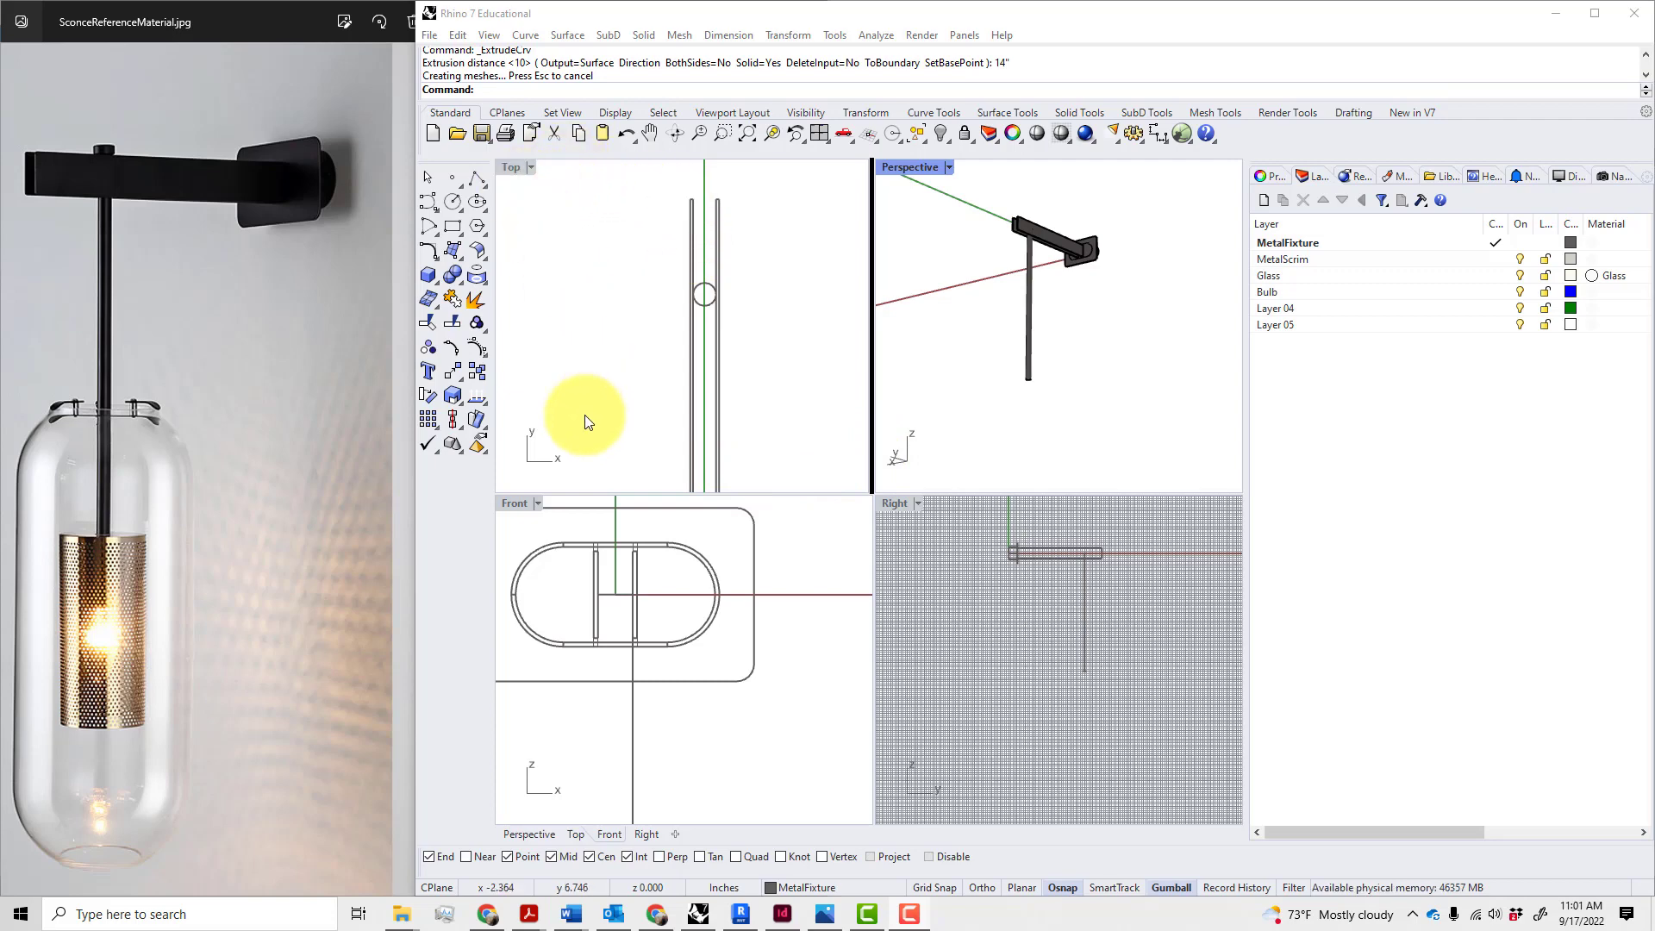
- Maximize the Right viewport and hide its grid
double_click(895, 503)
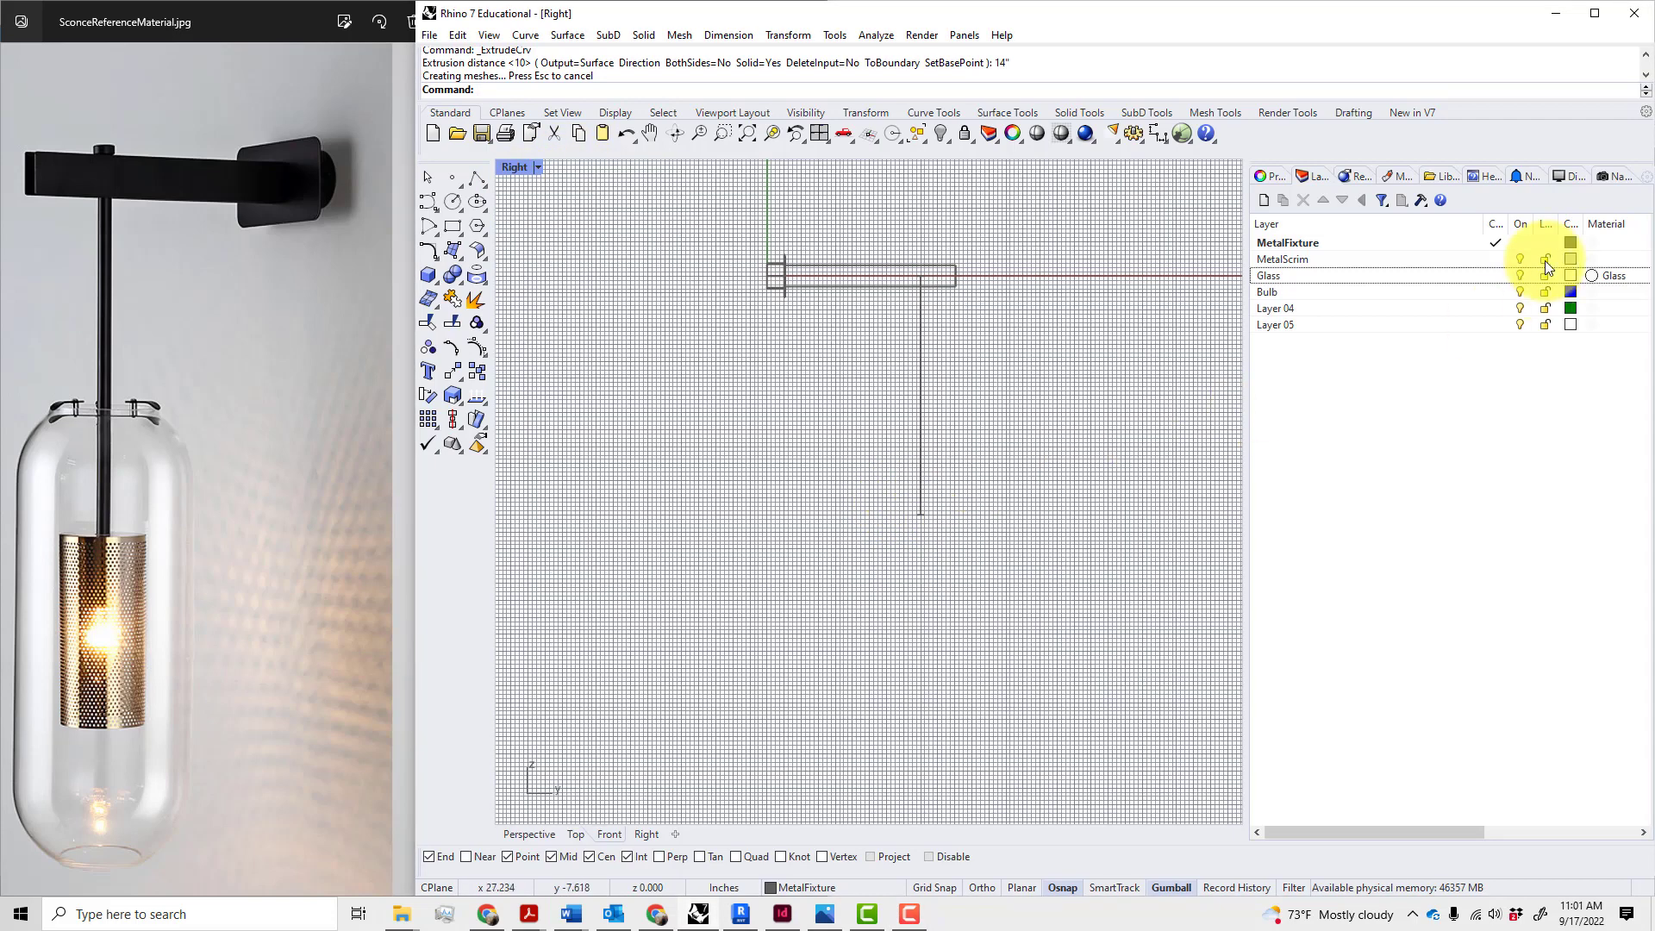
left_click(1570, 176)
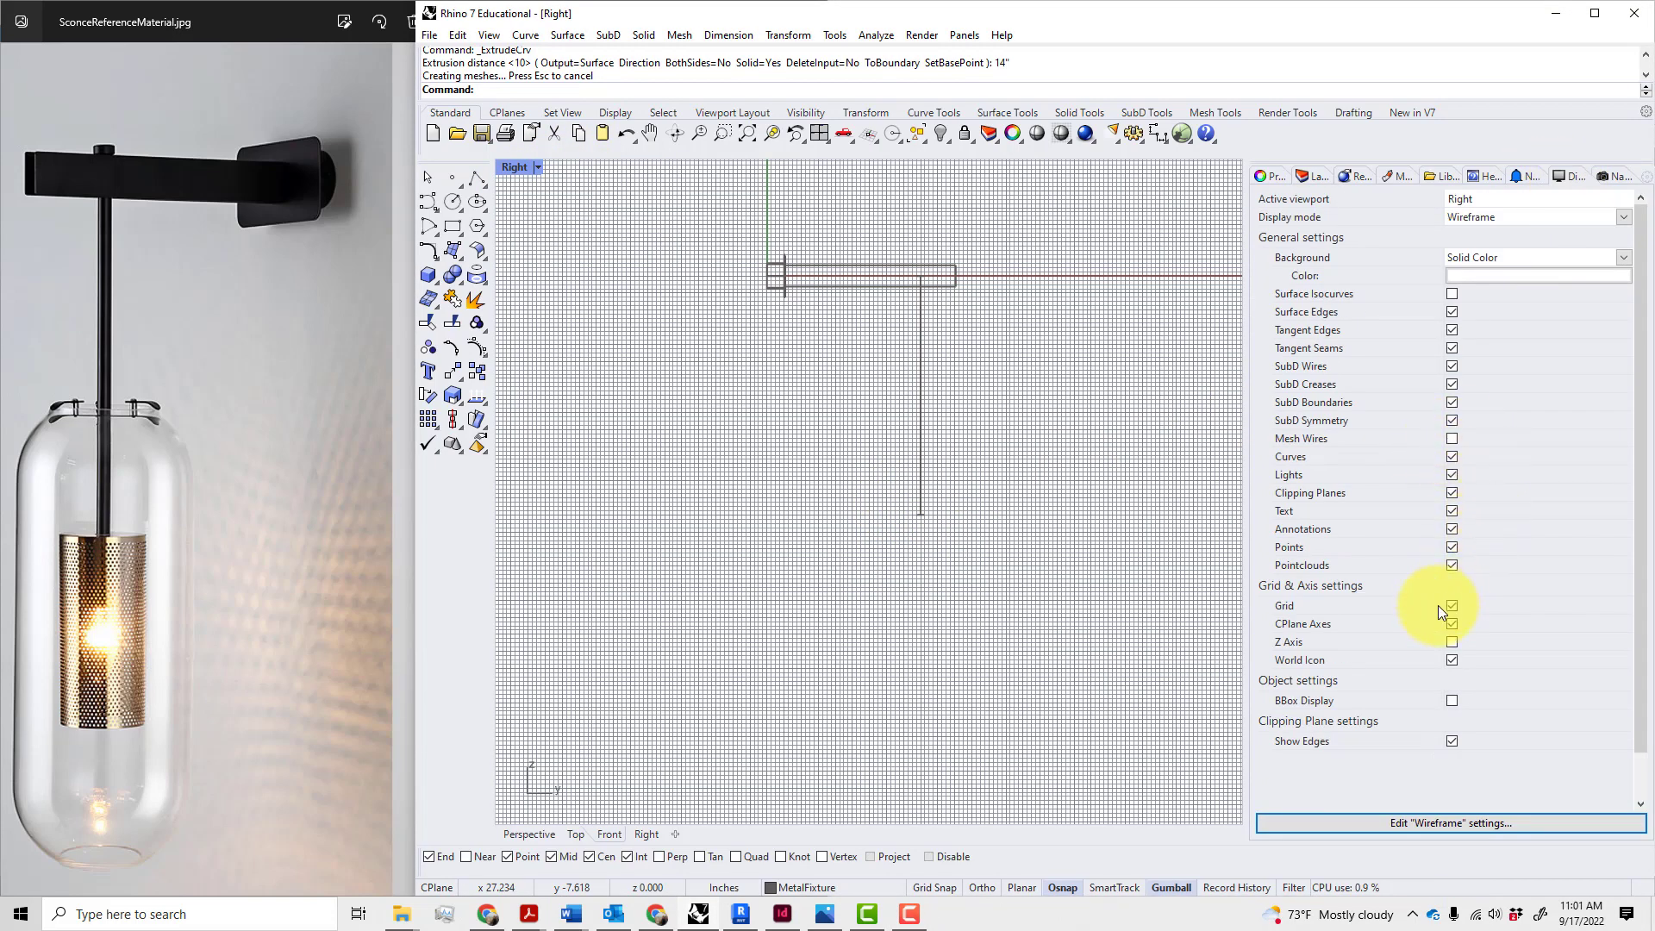
left_click(1454, 606)
scroll(922, 521, "up", 5)
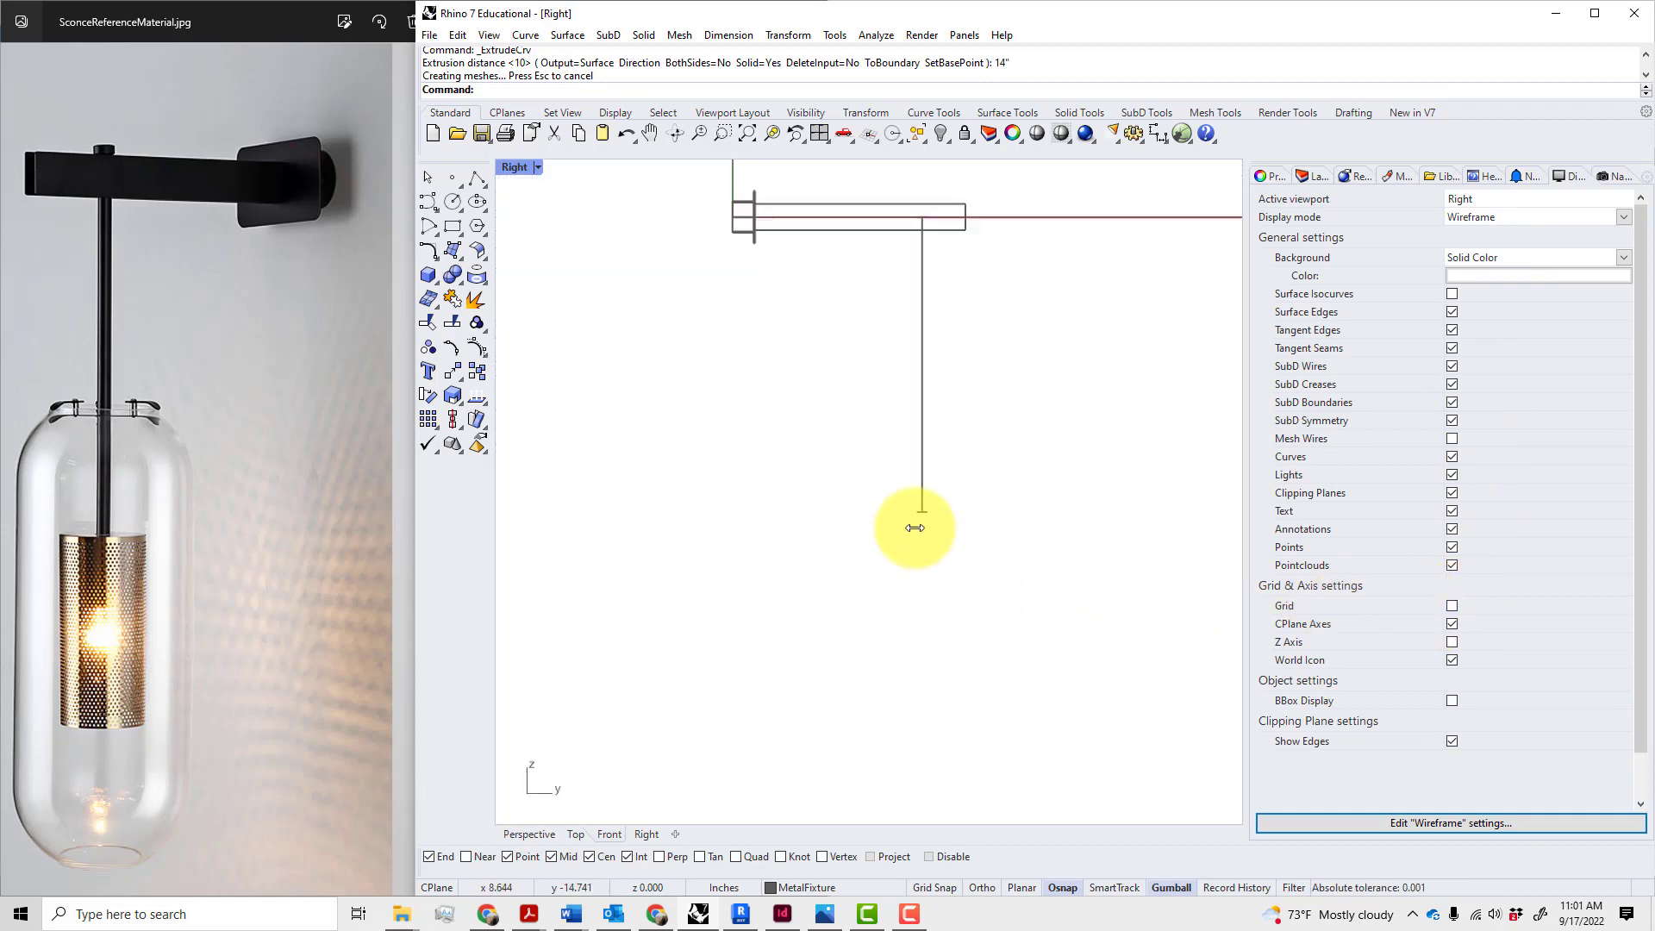
- Set the Right viewport's display mode to Shaded and look closely at the lower end of the hanging rod
scroll(955, 465, "down", 6)
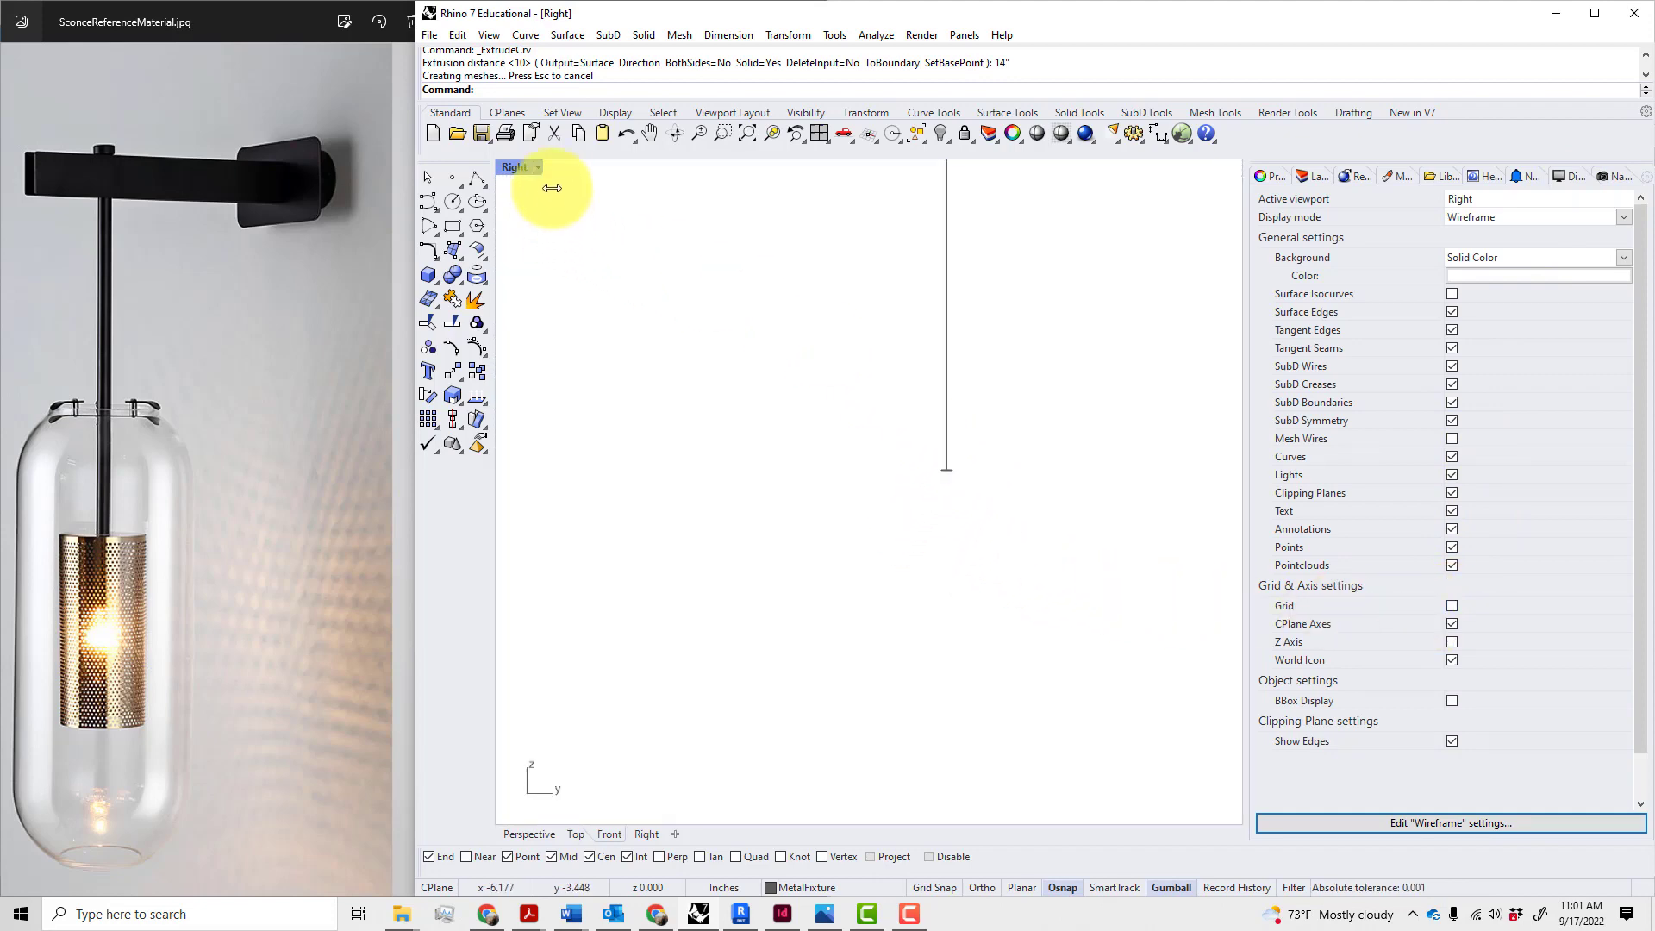
left_click(535, 168)
left_click(530, 243)
scroll(775, 358, "down", 8)
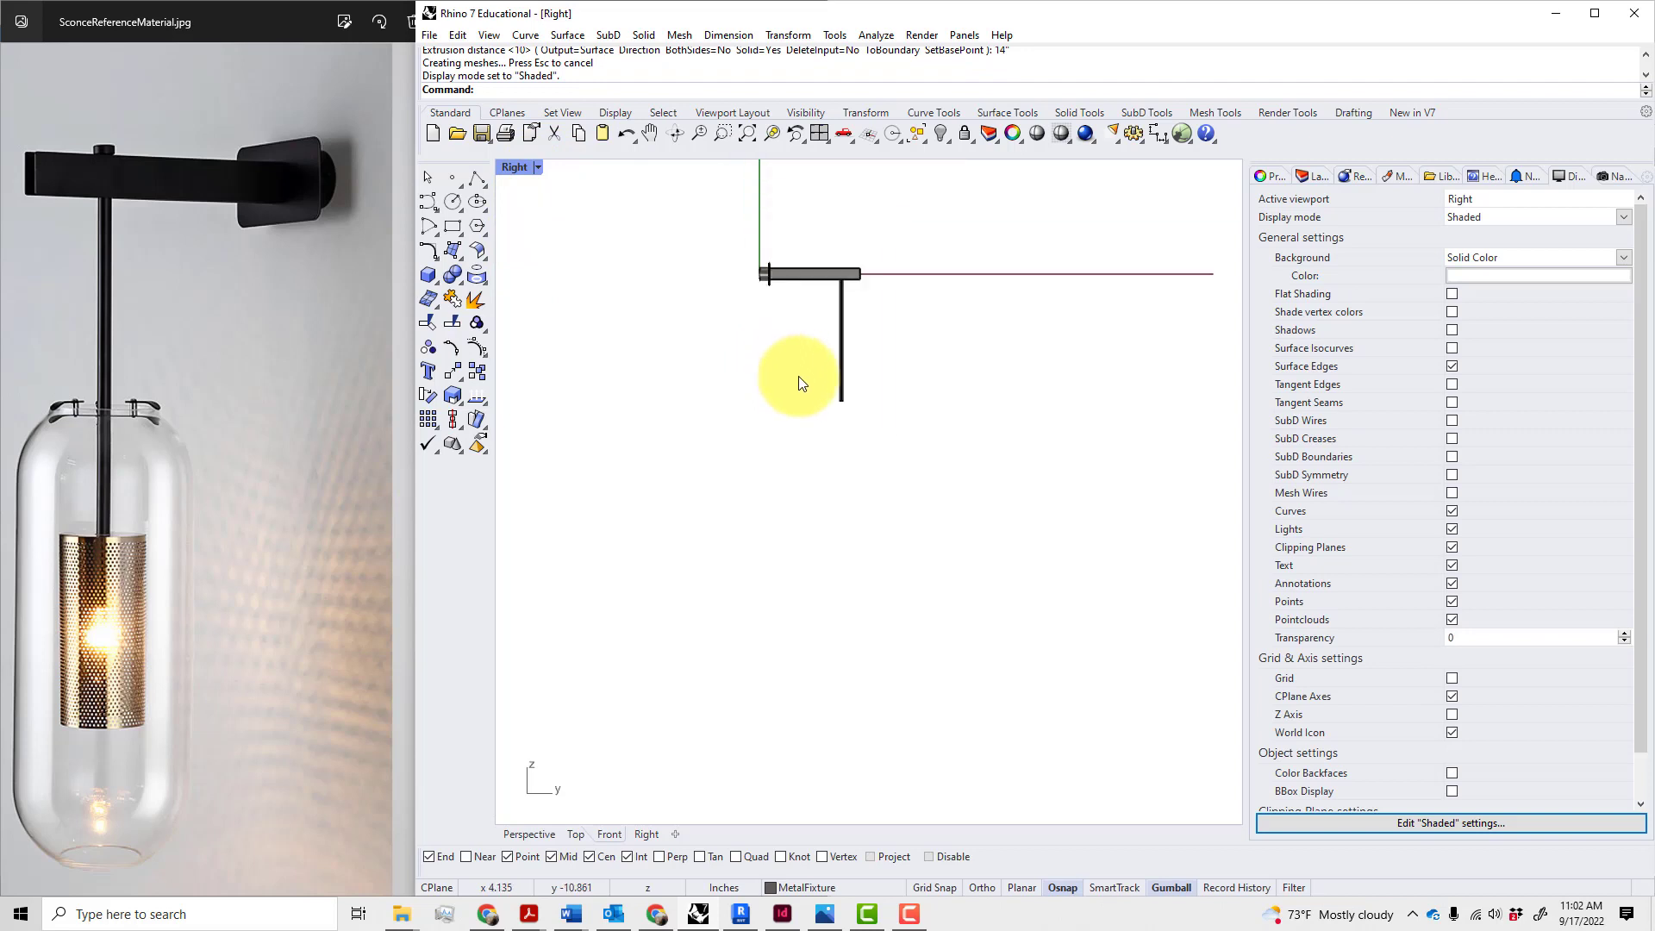
right_click_drag(798, 380, 835, 471)
scroll(835, 471, "up", 8)
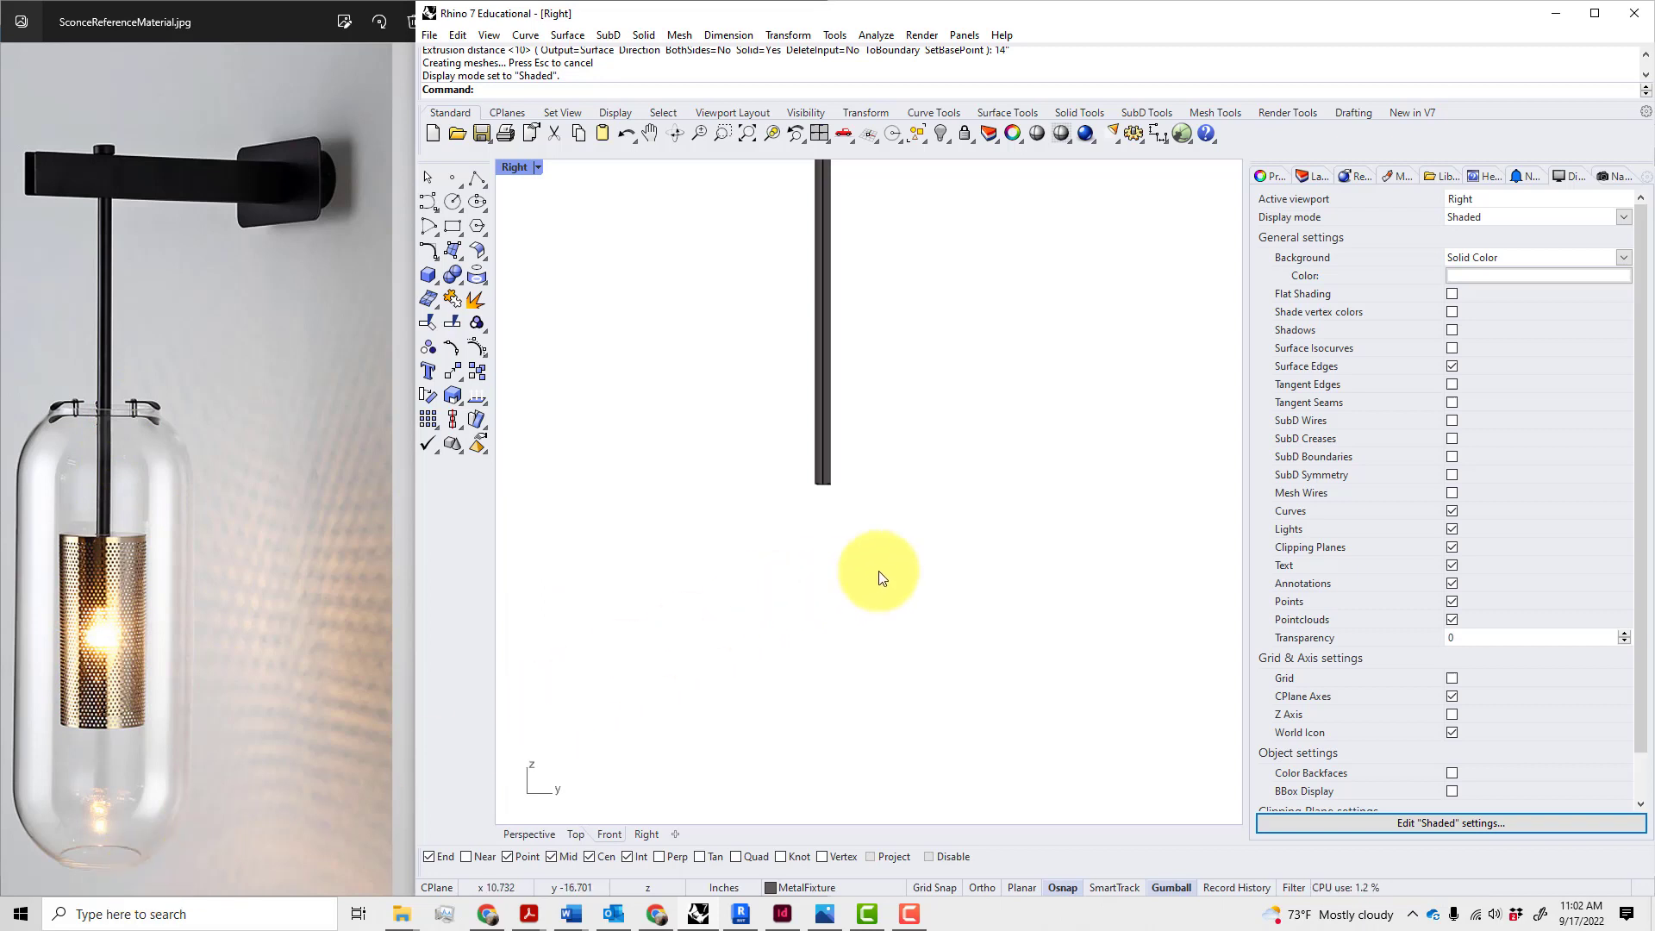
- In a maximized Top viewport, draw a circle of radius 1.25 inches centered on the hanging rod
double_click(514, 171)
double_click(514, 171)
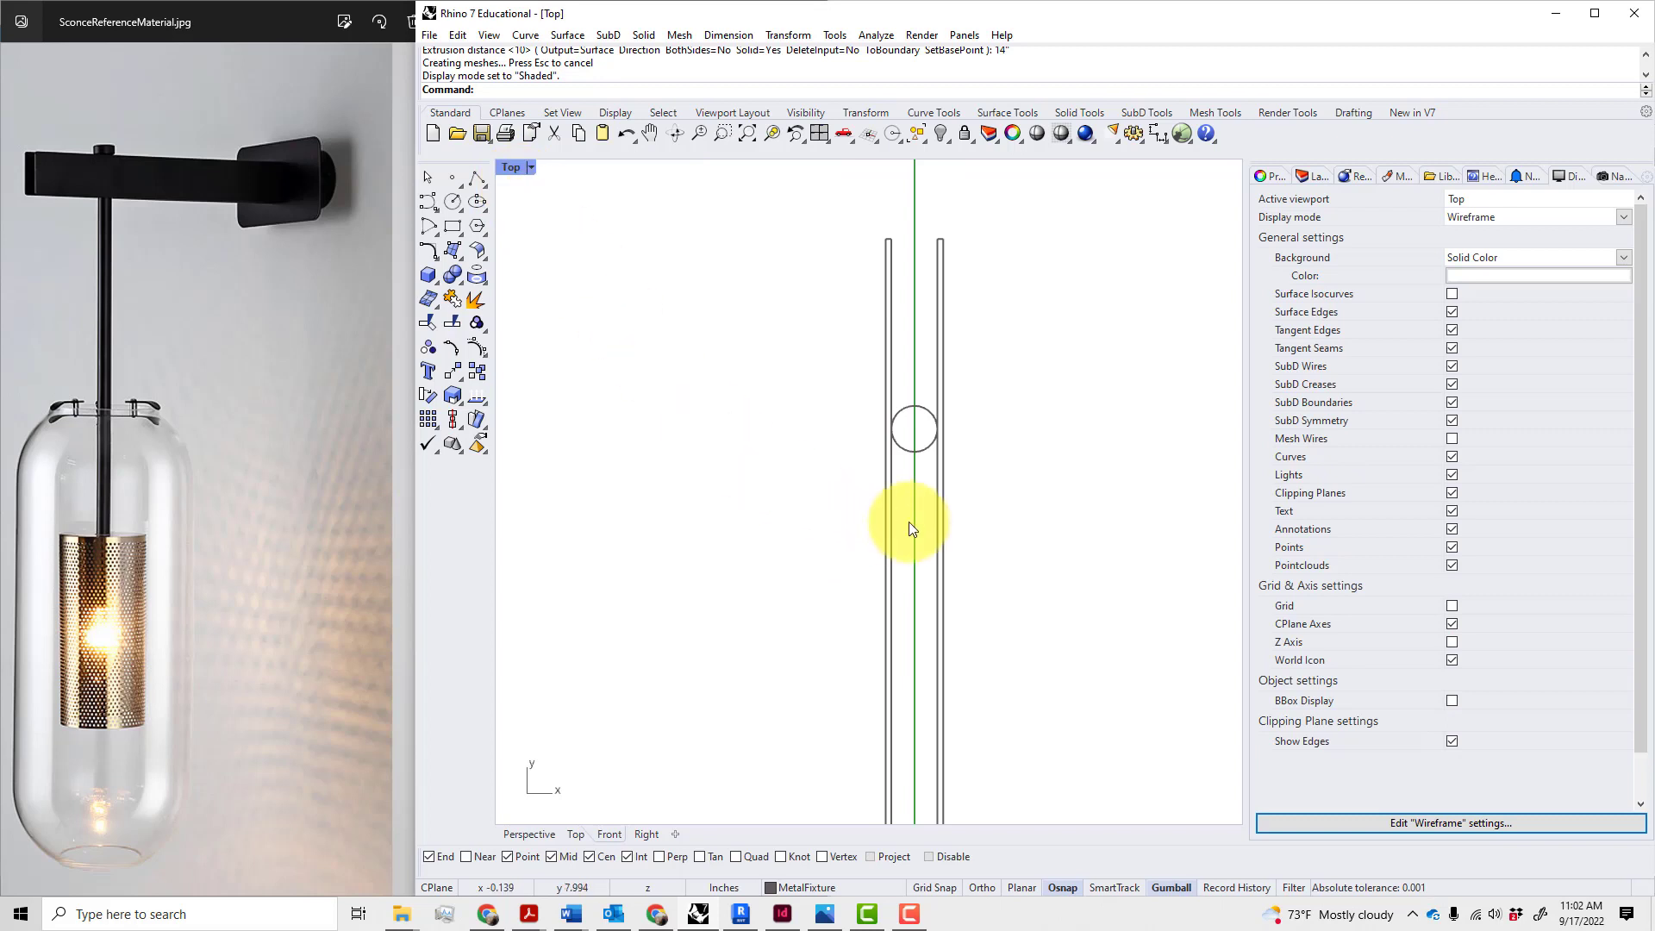
type("circle")
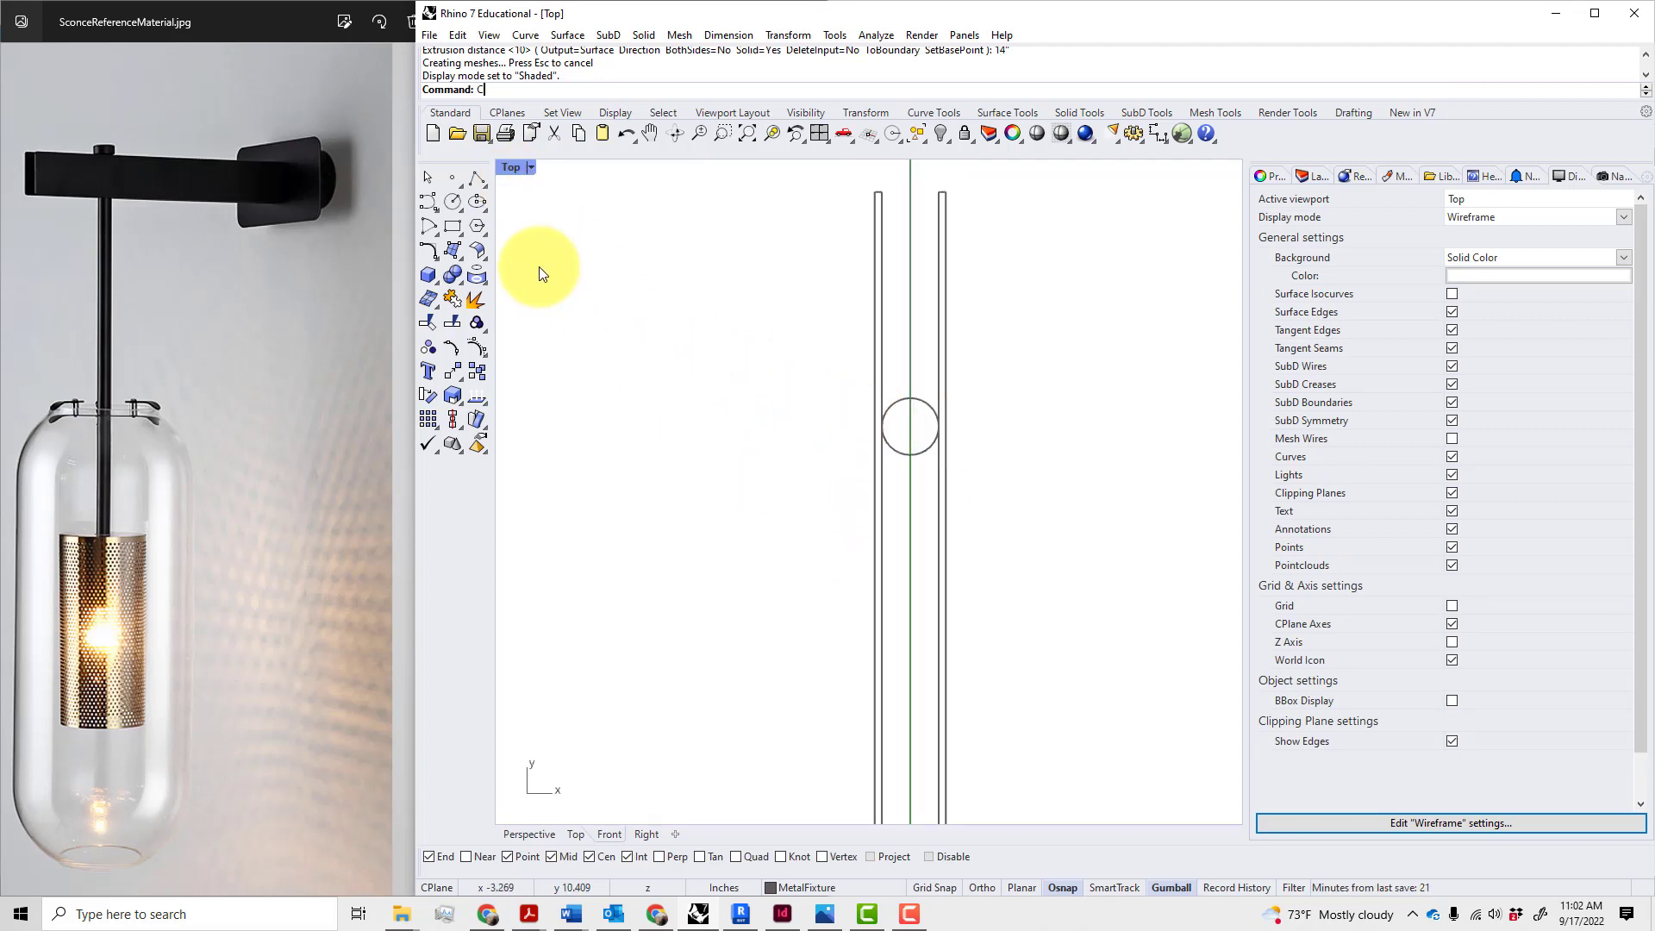
key("Return")
left_click(916, 447)
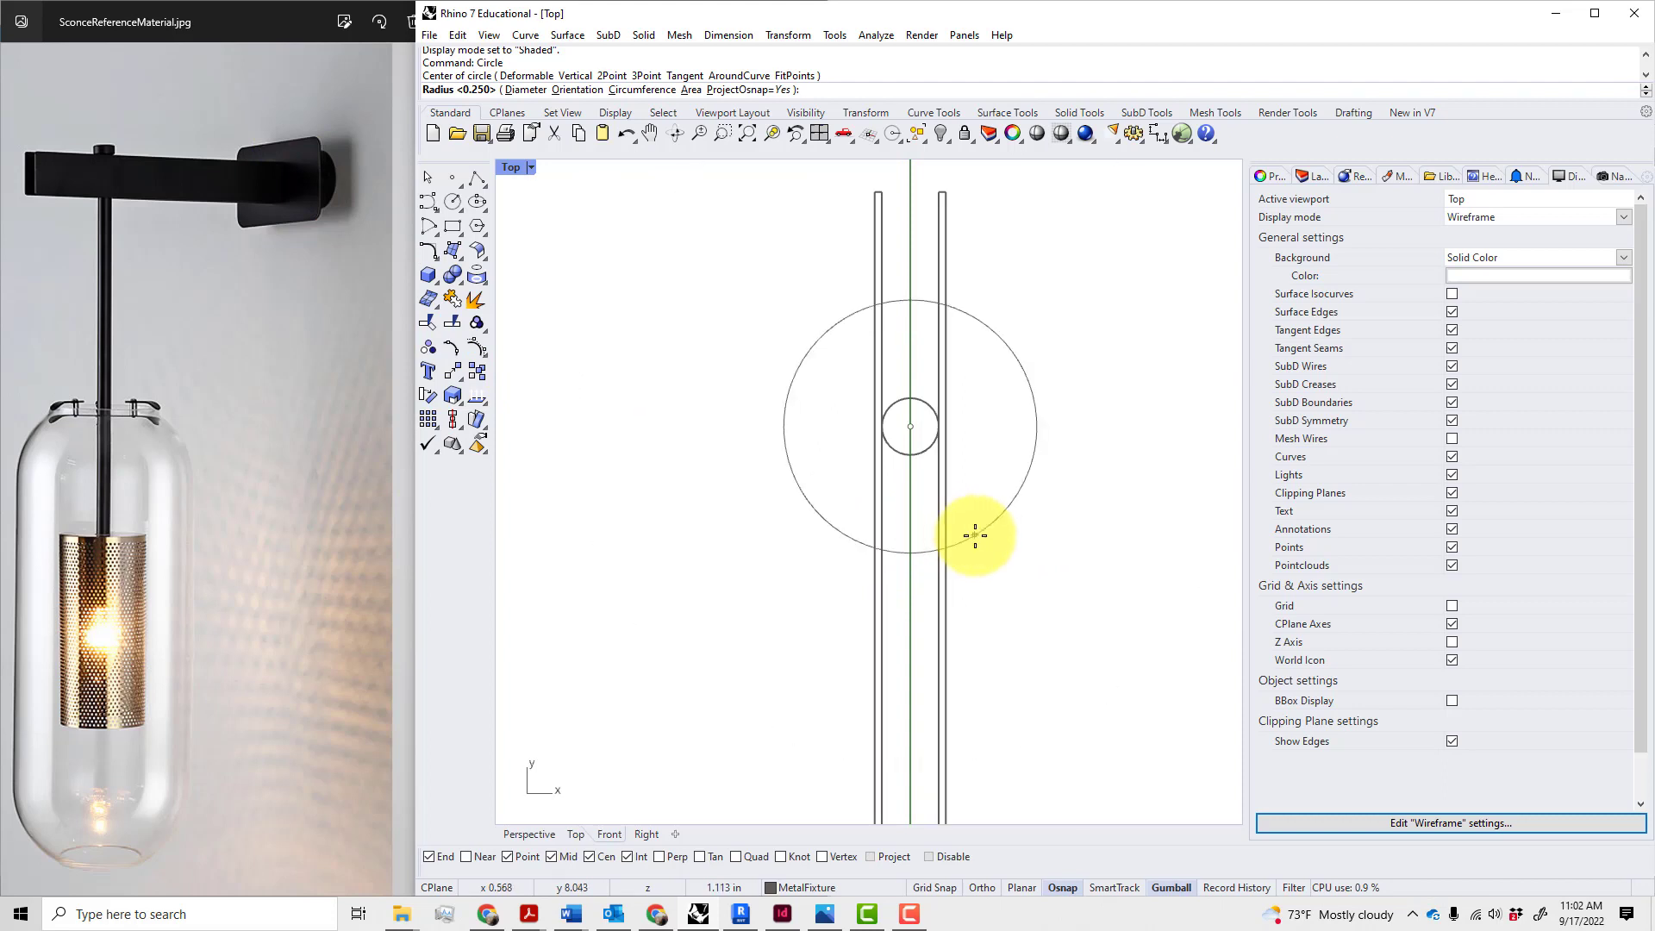
type("1.25")
key("Return")
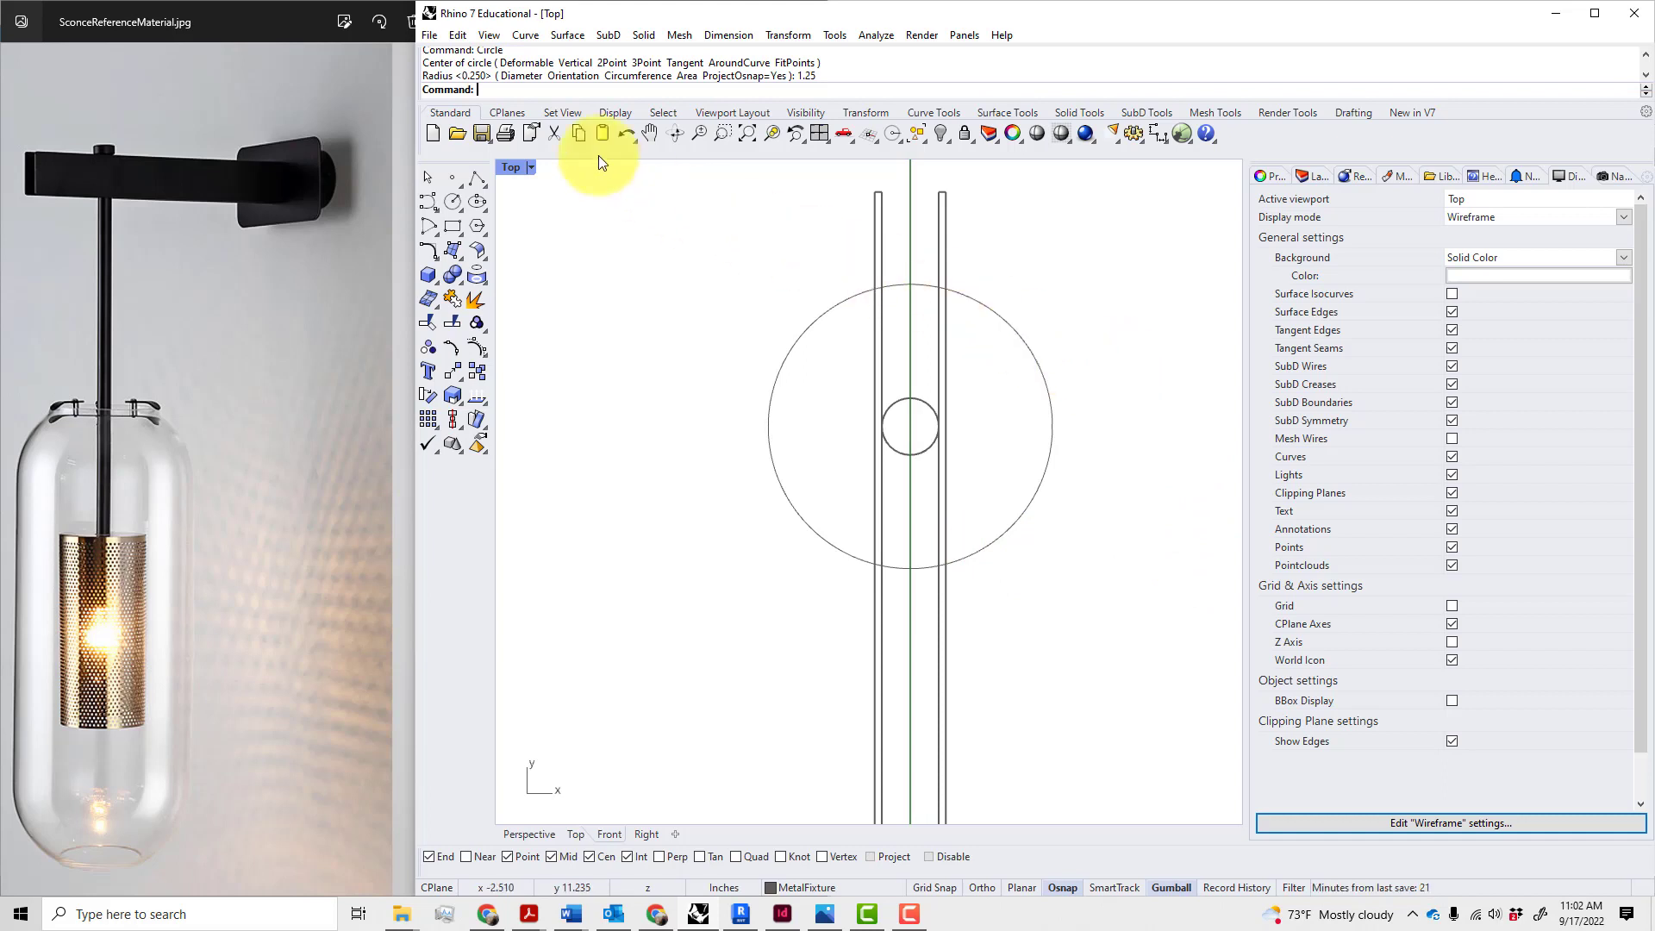
- Select the 1.25-inch-radius circle around the hanging rod
left_click(795, 343)
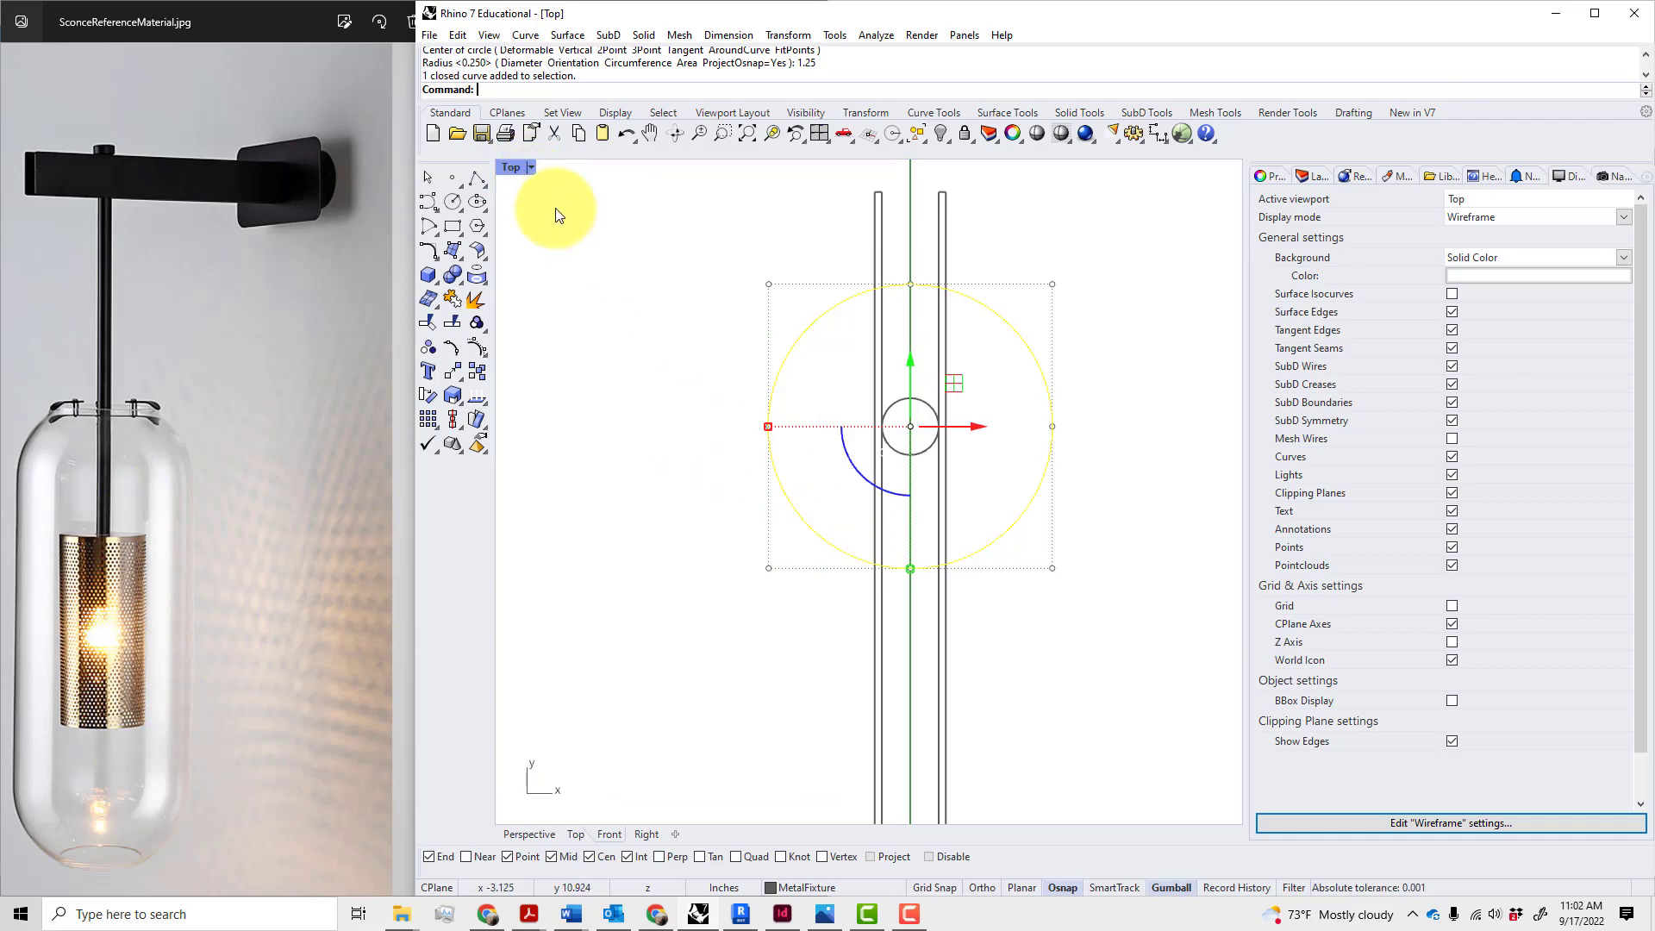
- Extrude the 1.25-inch-radius circle downward 8" as a closed solid cylinder around the rod
type("EC")
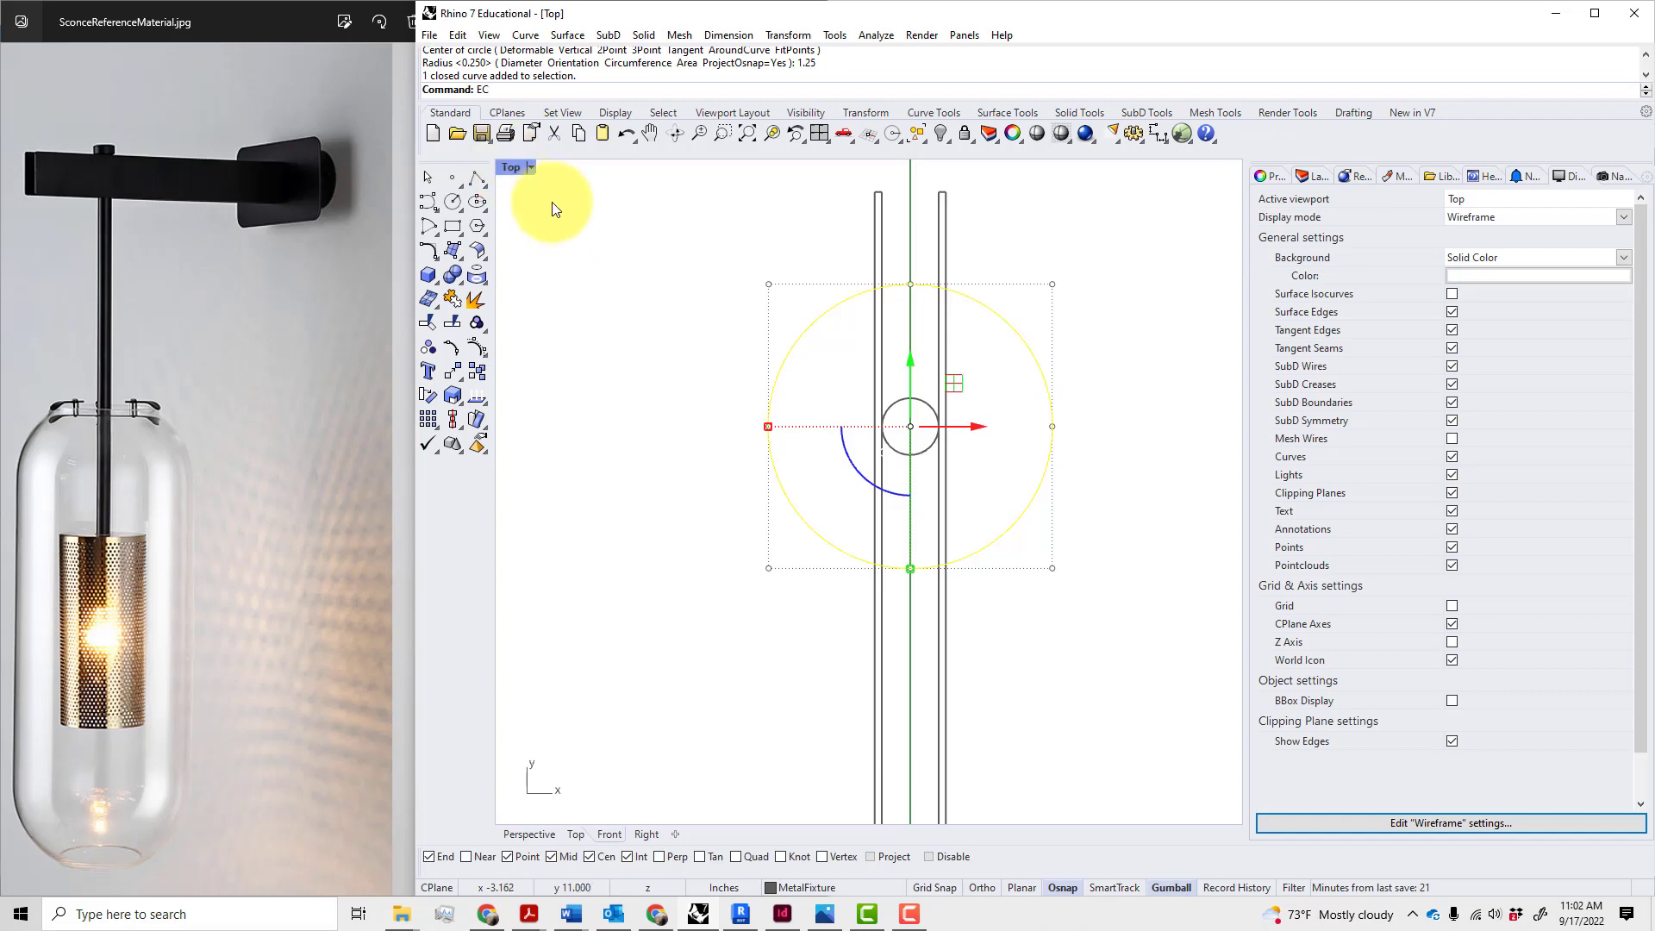
key("Return")
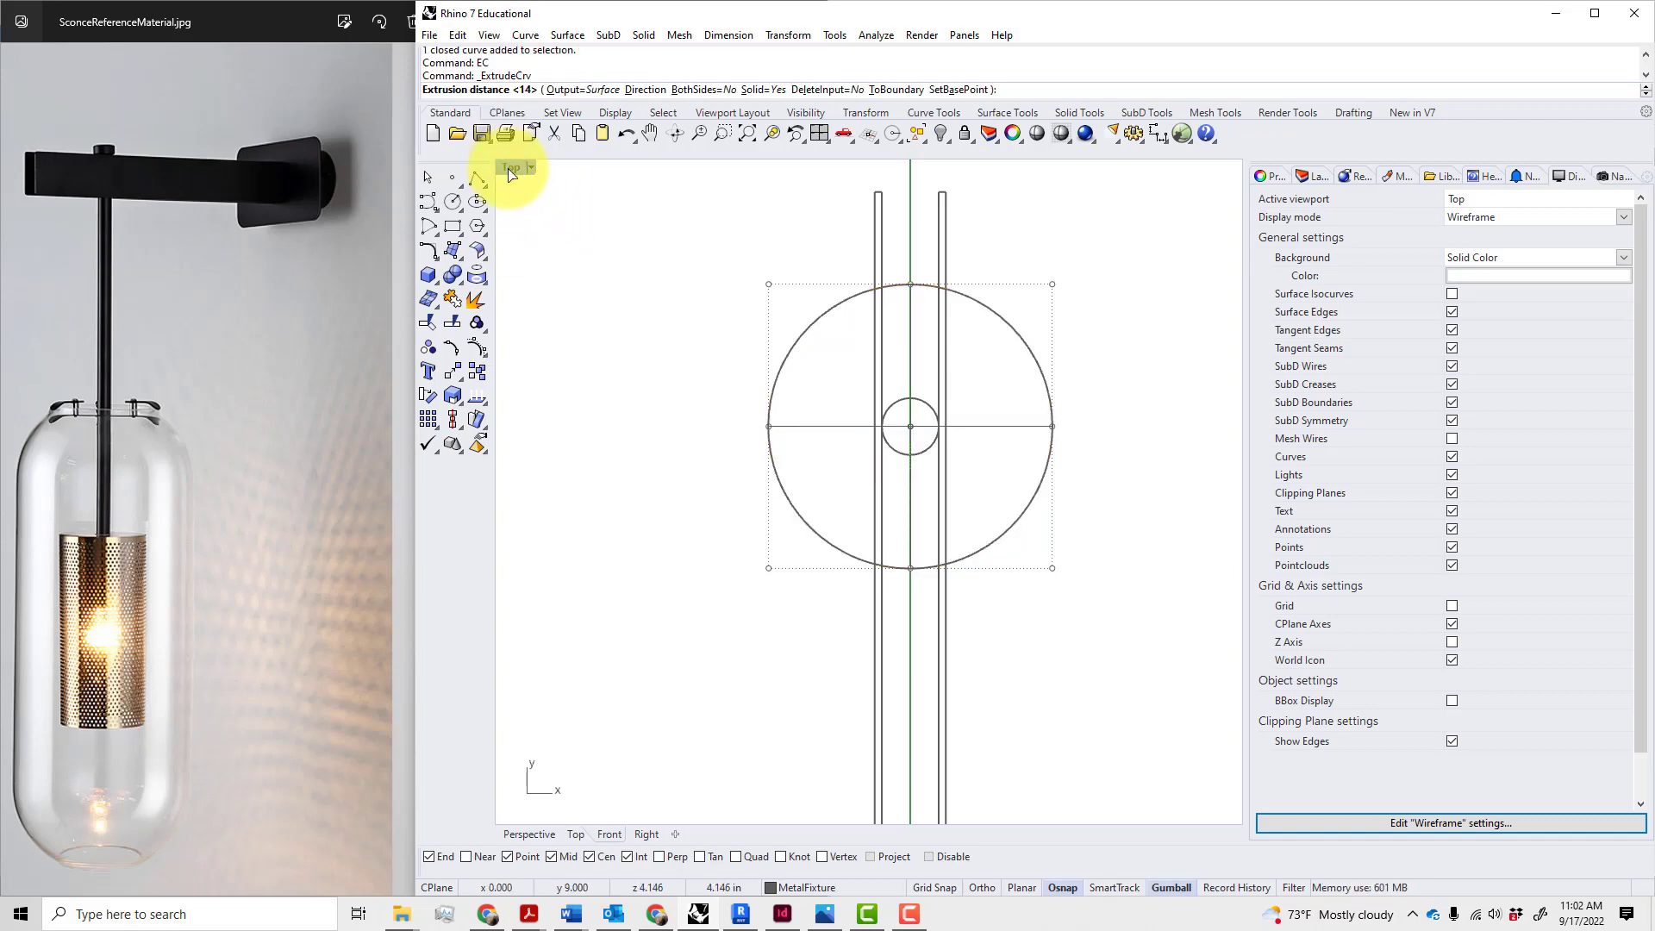
double_click(514, 167)
scroll(1072, 355, "up", 2)
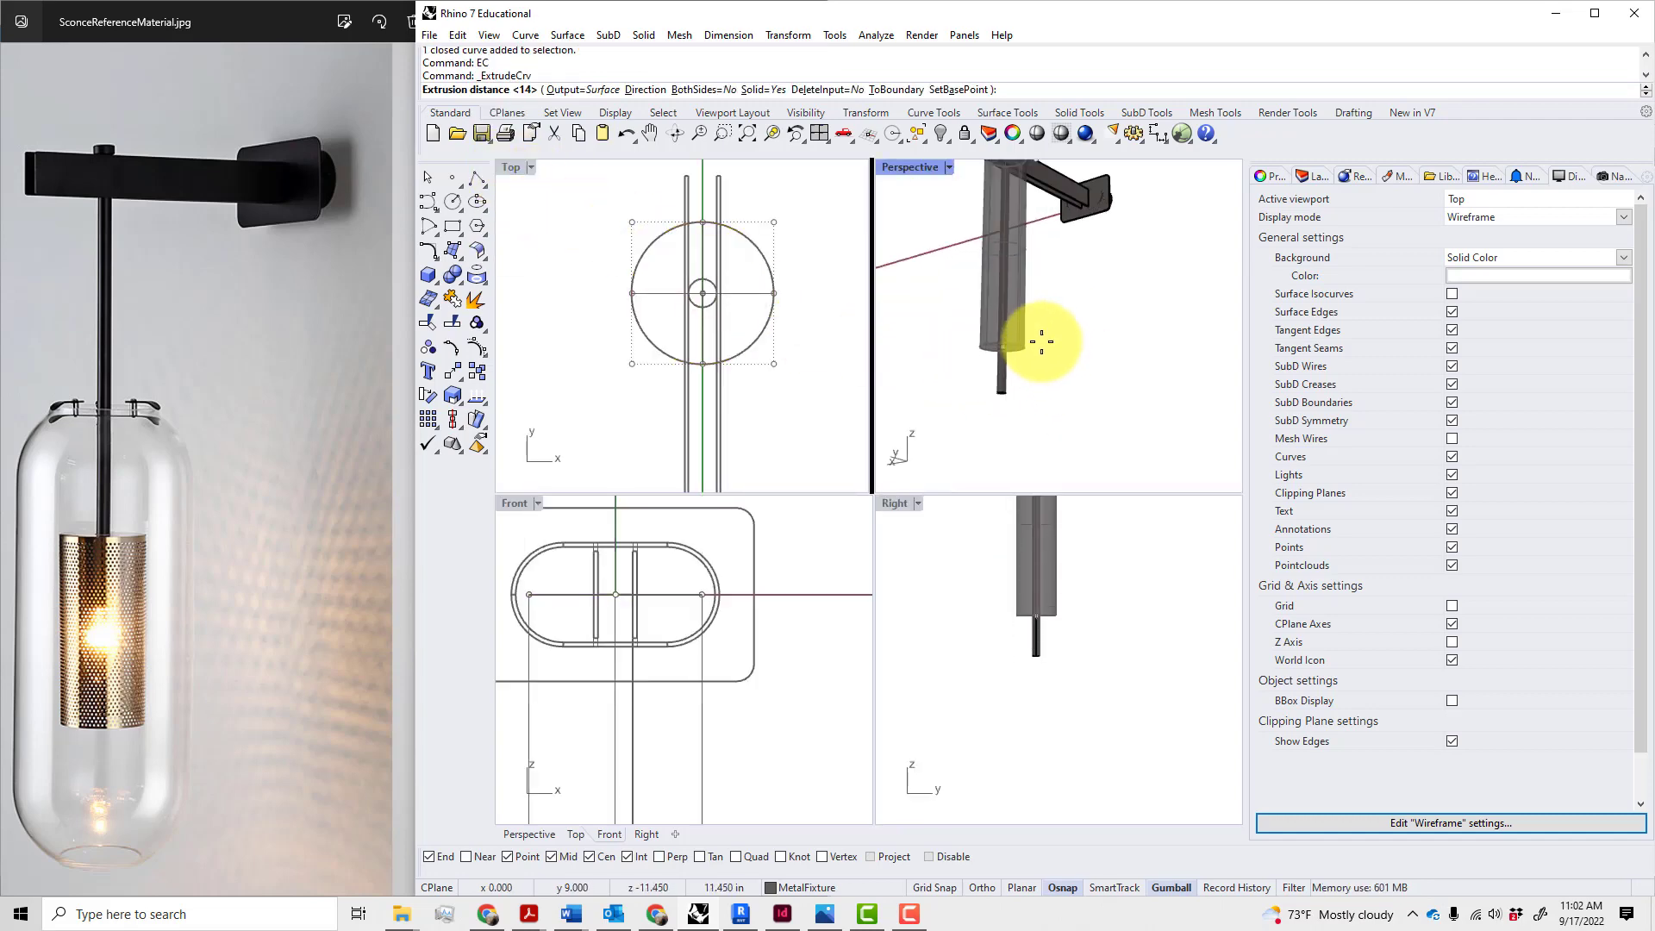
type("8\"")
key("Return")
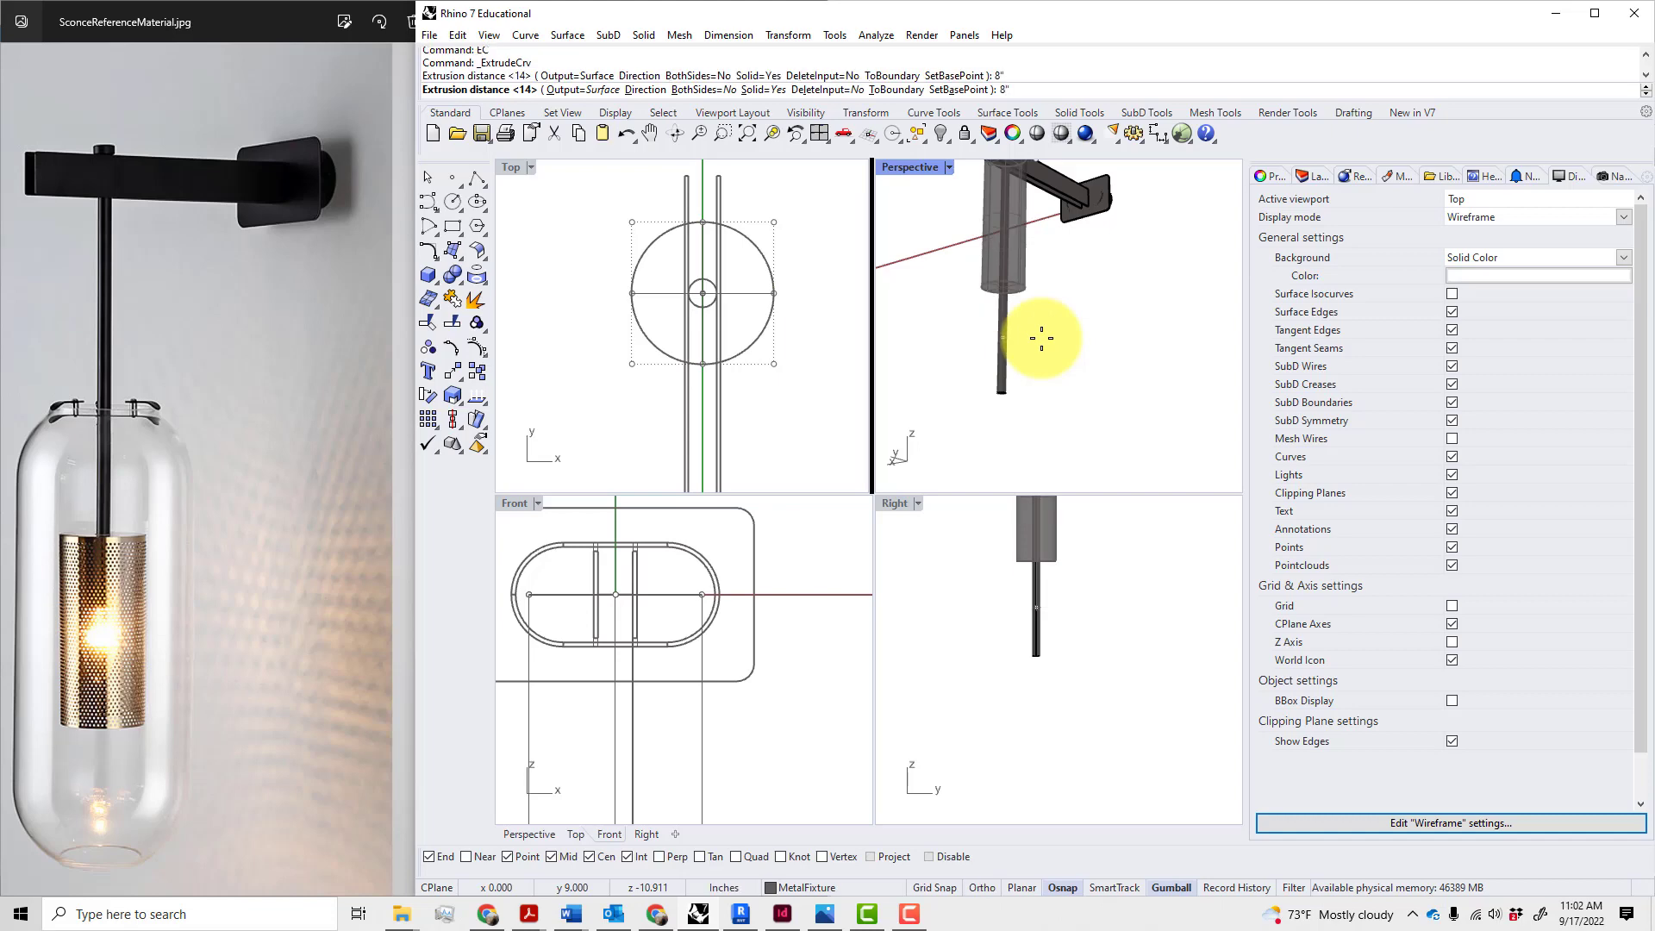
- Move the extruded cylinder straight down 14 inches to the lower end of the rod
right_click_drag(1046, 333, 1059, 414)
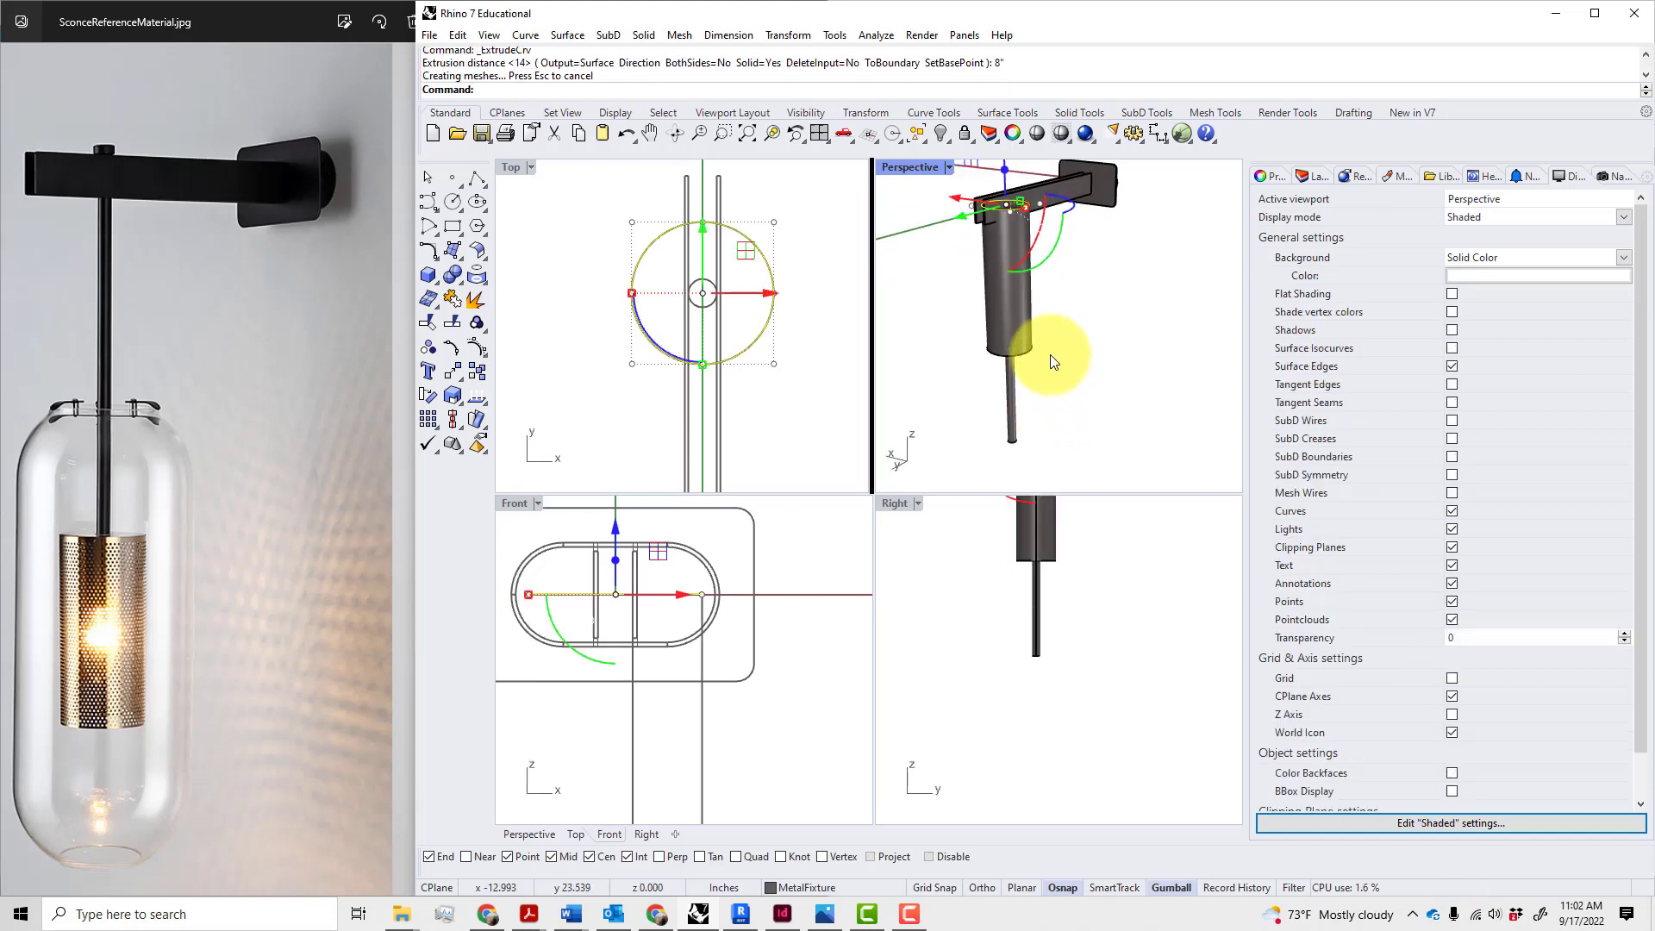
left_click(1021, 326)
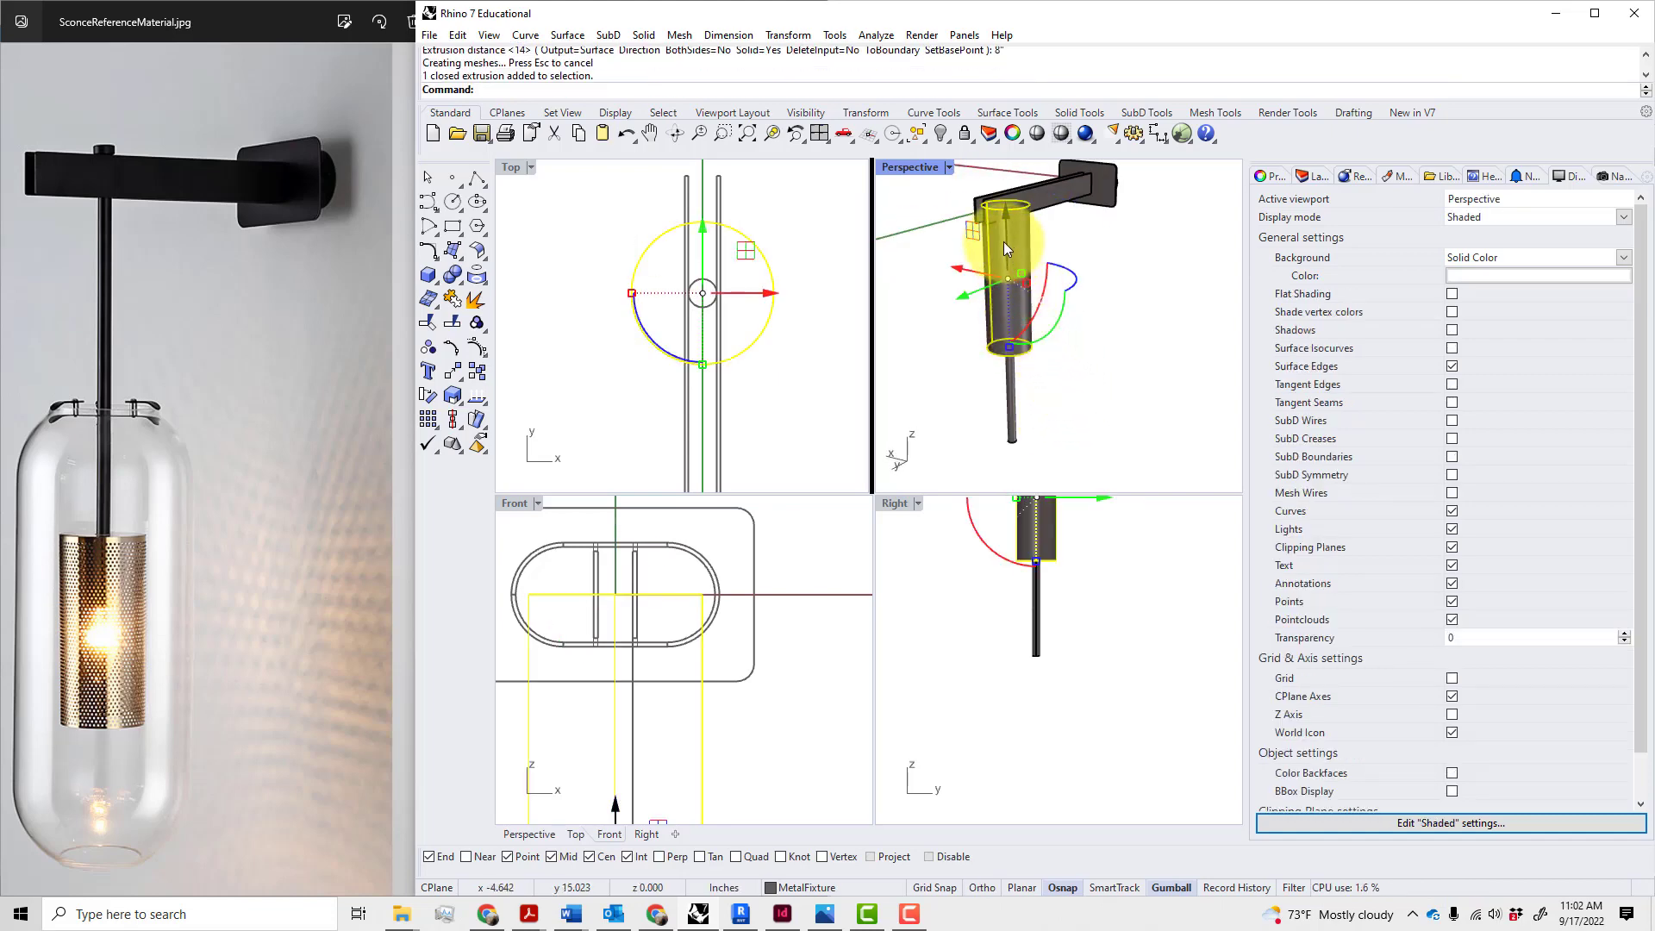
left_click_drag(1003, 241, 1047, 442)
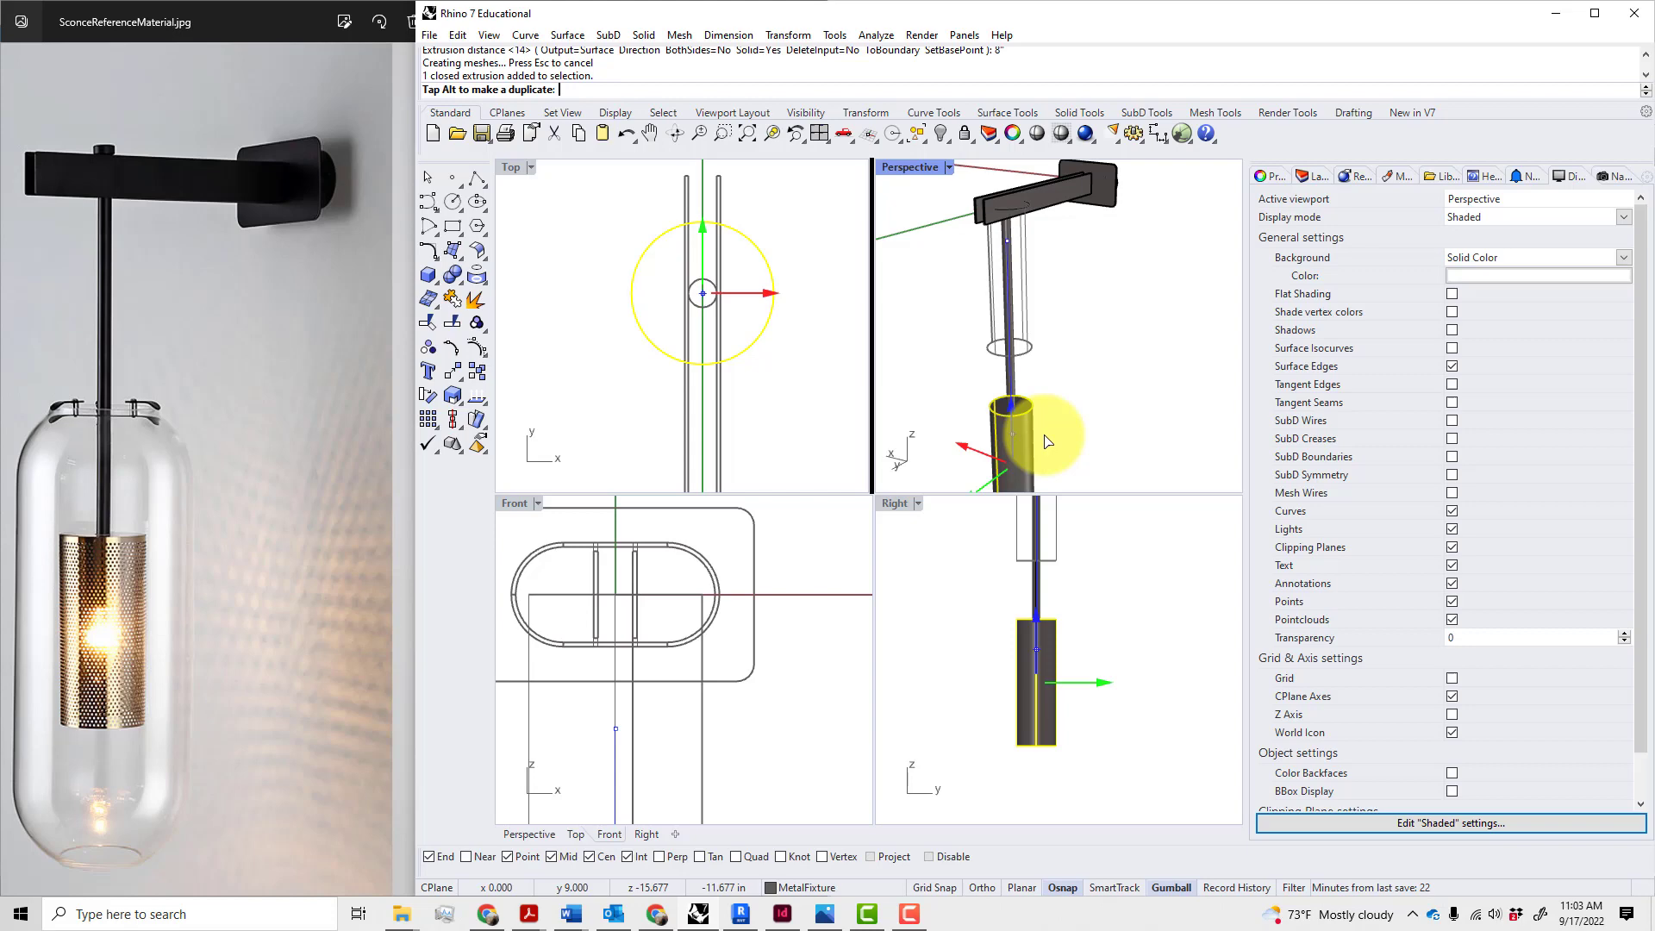
type("14")
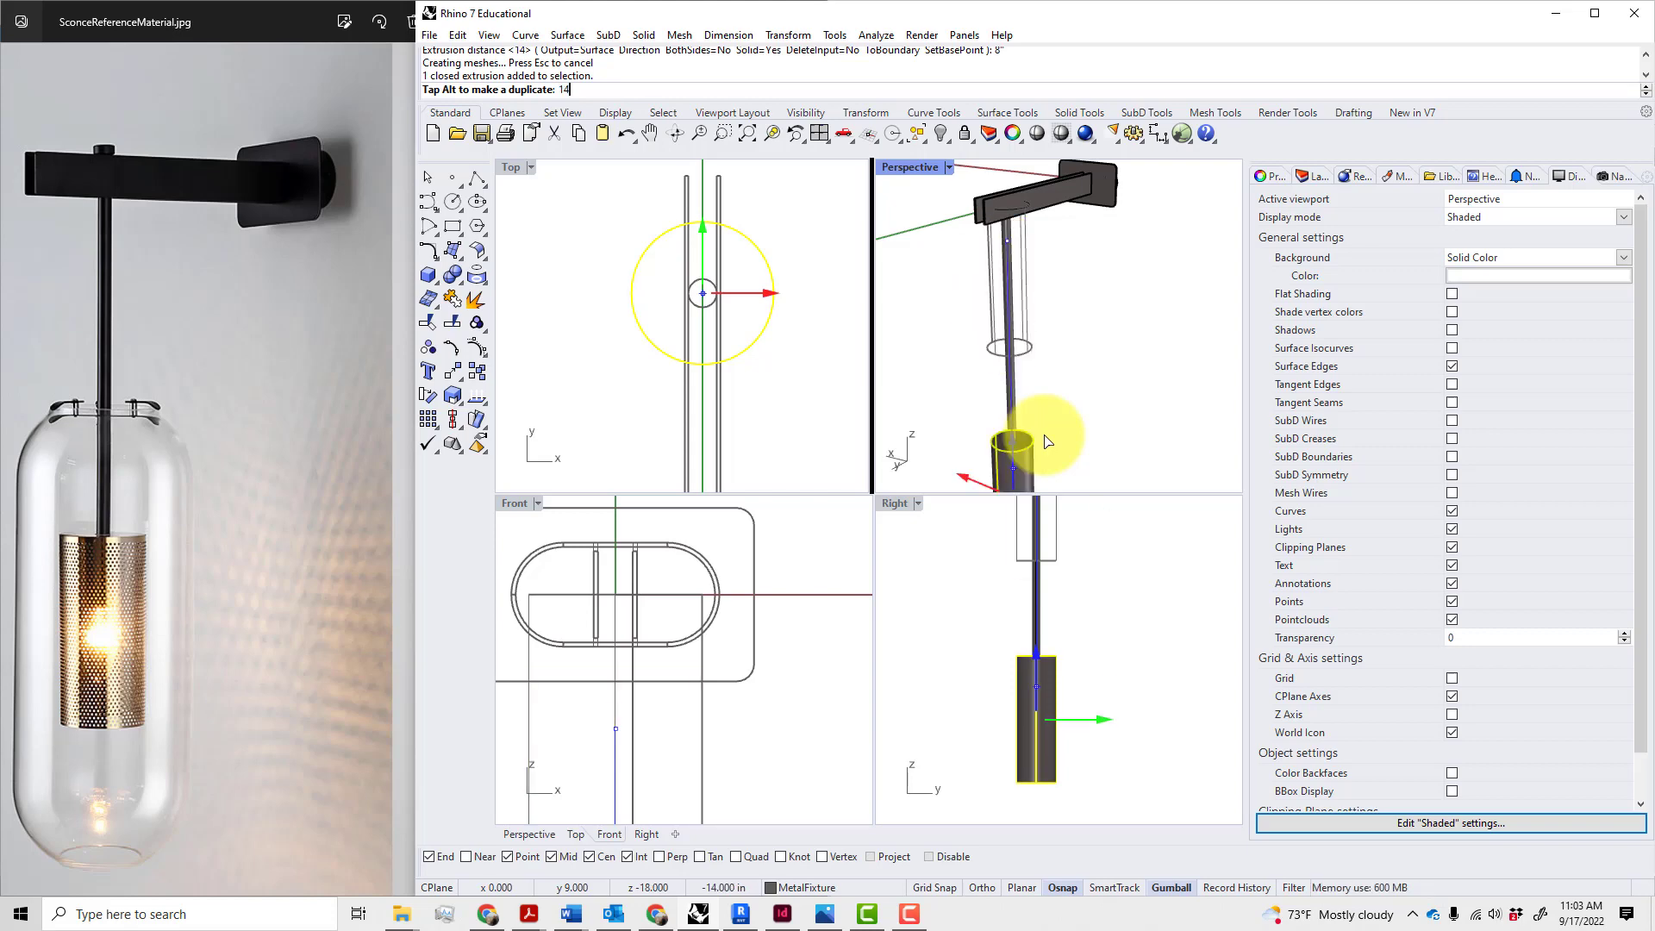
key("Return")
left_click(1123, 412)
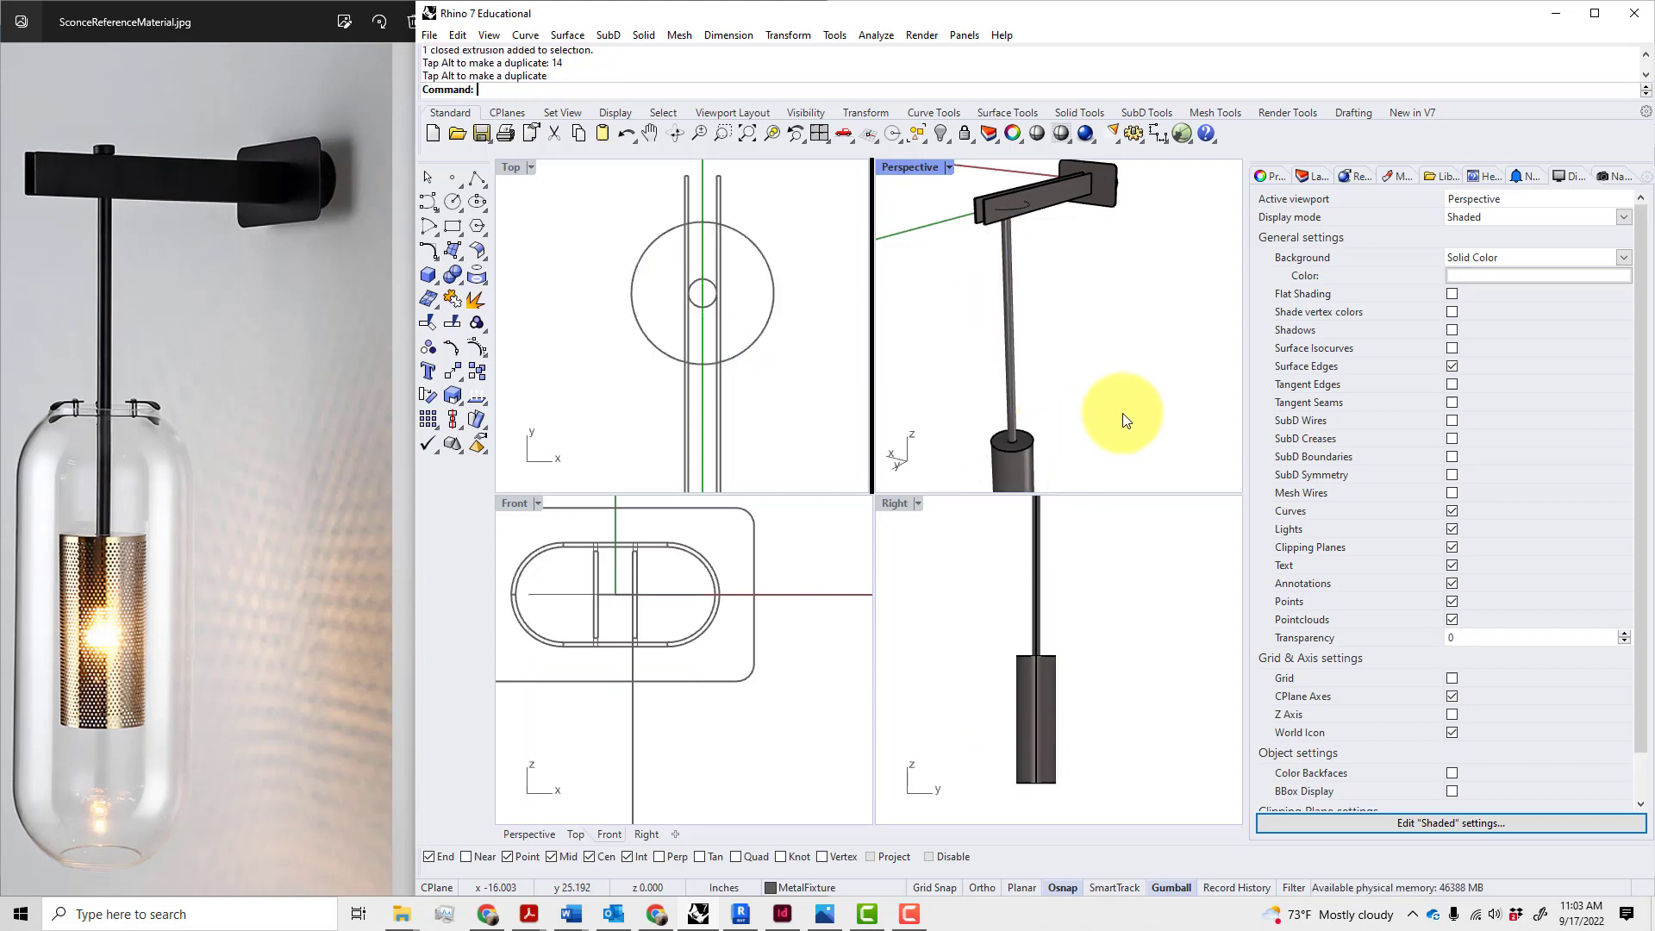
- Assign the cylinder to the MetalScrim layer
scroll(1123, 412, "down", 2)
right_click_drag(1122, 412, 1089, 389)
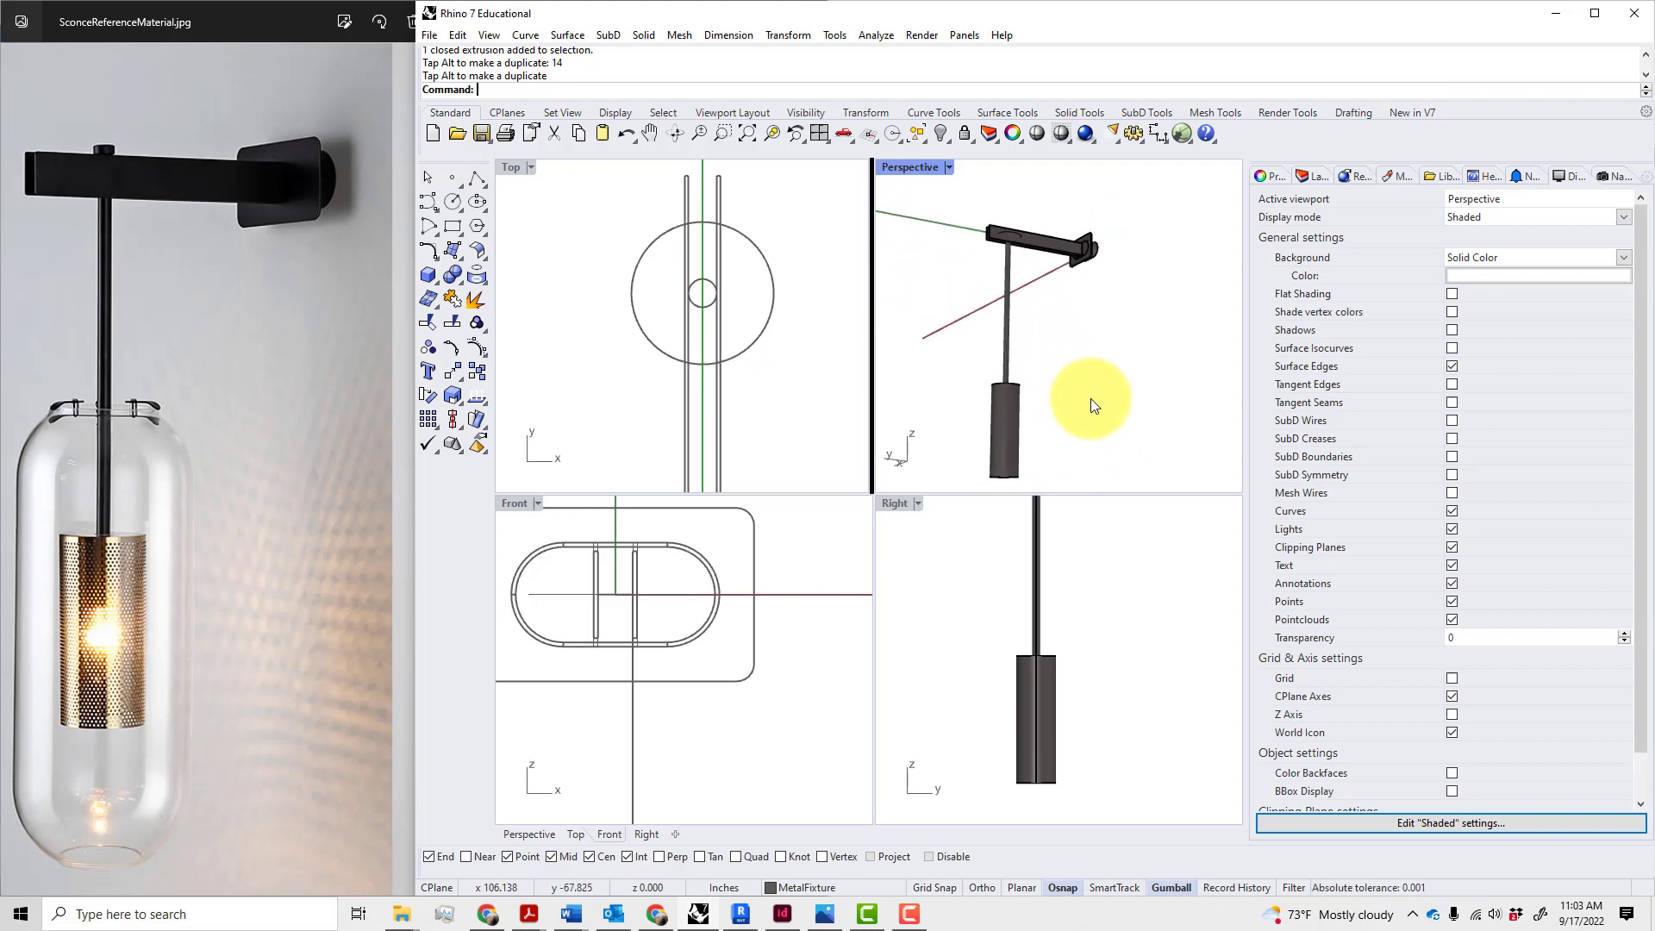
left_click(1015, 431)
left_click(1308, 186)
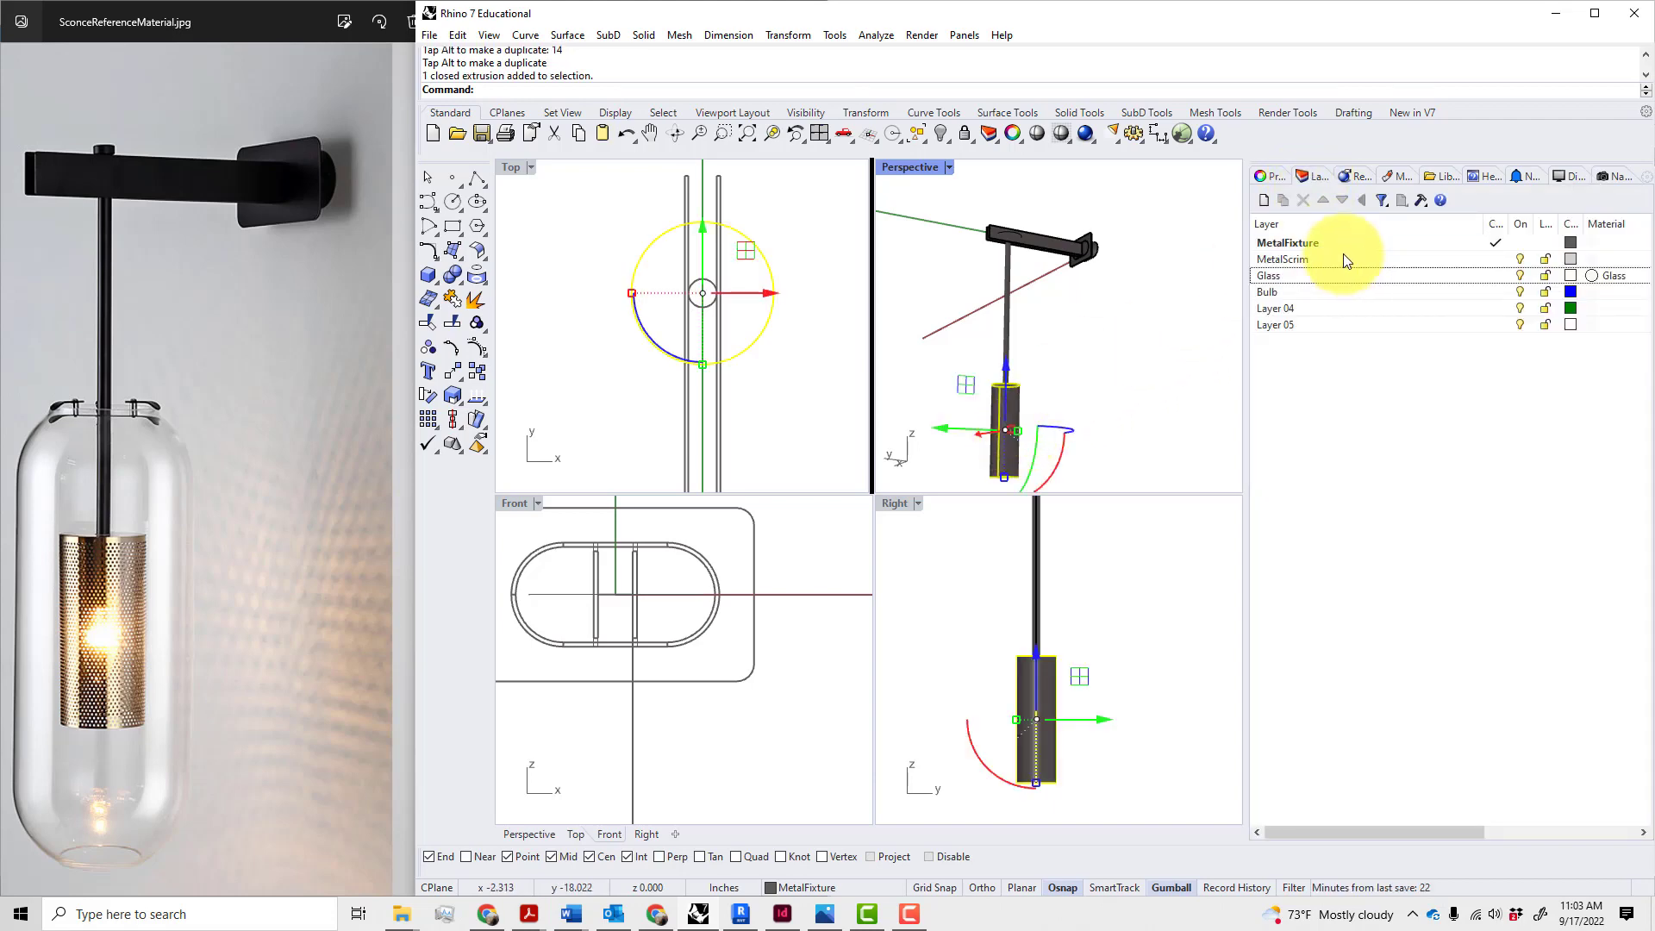
right_click(1343, 254)
left_click(1452, 557)
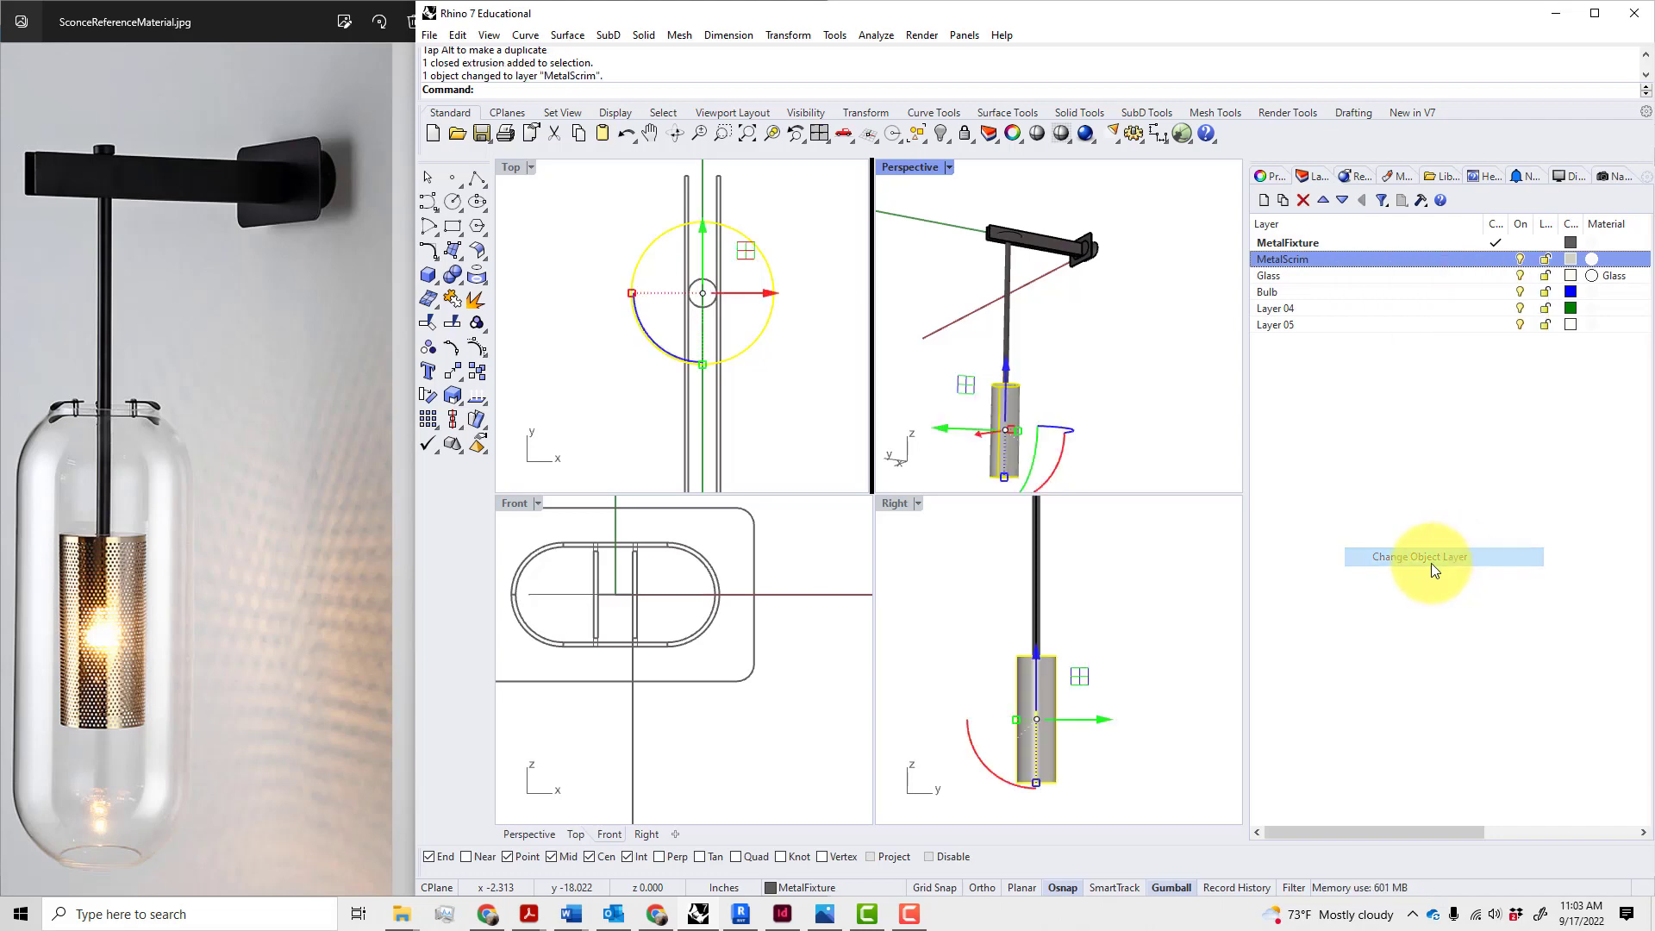
- Delete the leftover circle curve at the horizontal arm that served as the cylinder's profile
scroll(1046, 362, "up", 5)
mouse_move(1047, 367)
right_mouse_down()
mouse_move(1076, 407)
mouse_move(1045, 351)
right_mouse_up()
scroll(1048, 354, "down", 4)
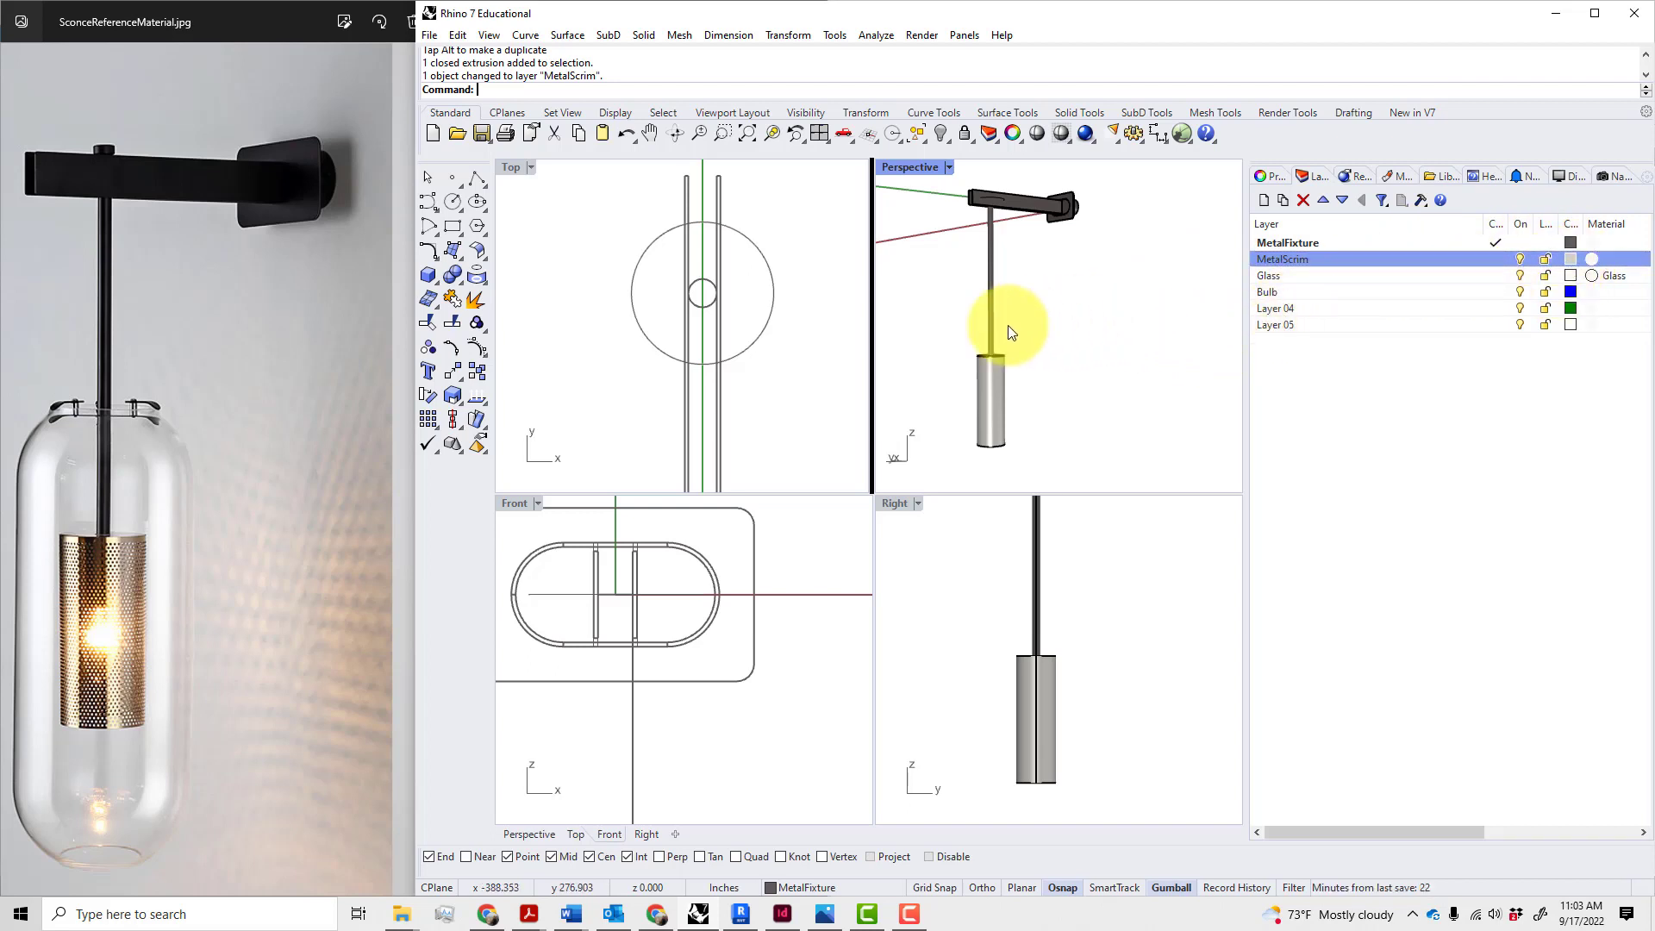
scroll(996, 393, "up", 5)
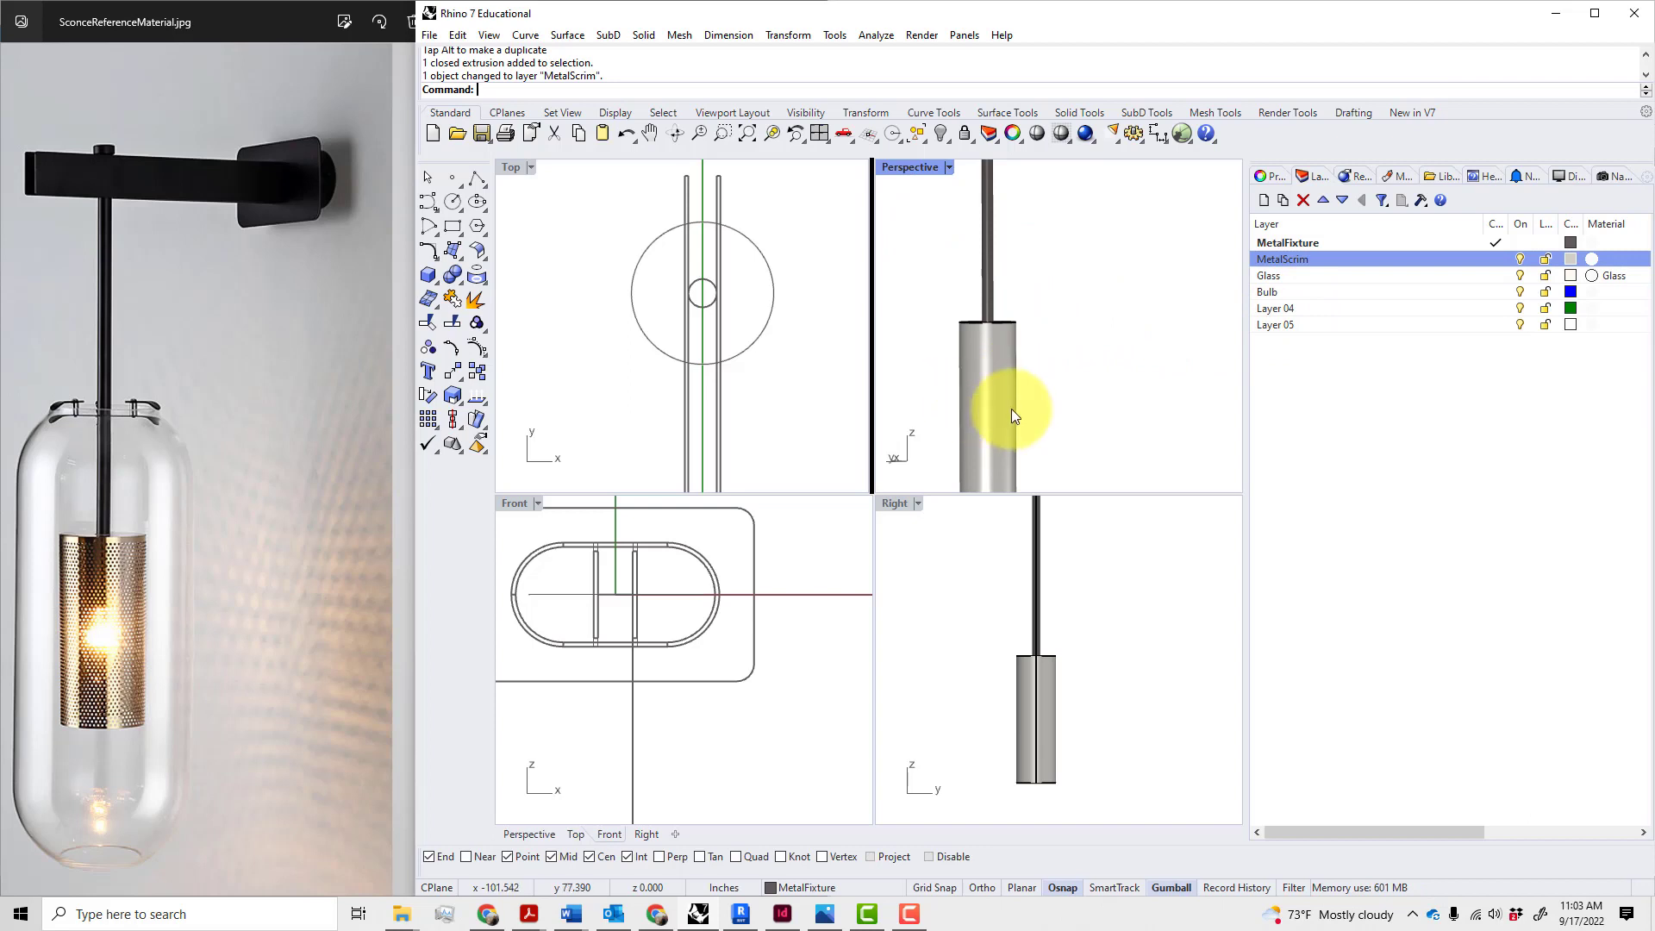
scroll(1017, 396, "down", 3)
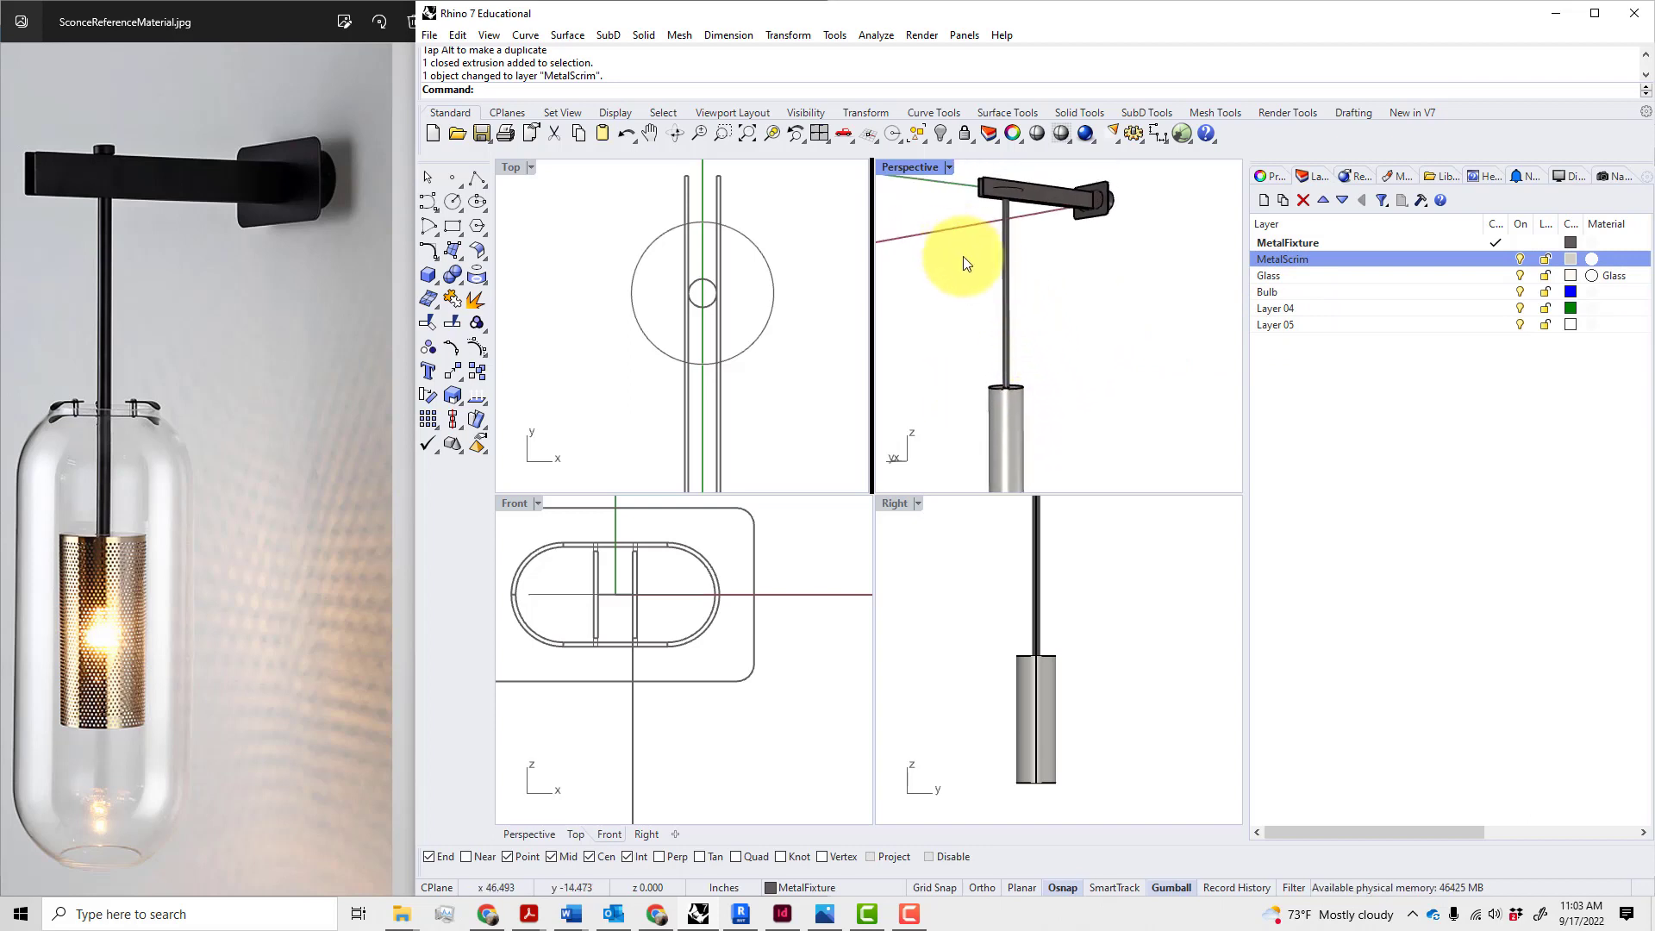
mouse_move(1046, 346)
right_mouse_down()
mouse_move(1031, 339)
mouse_move(1023, 362)
right_mouse_up()
left_click(995, 191)
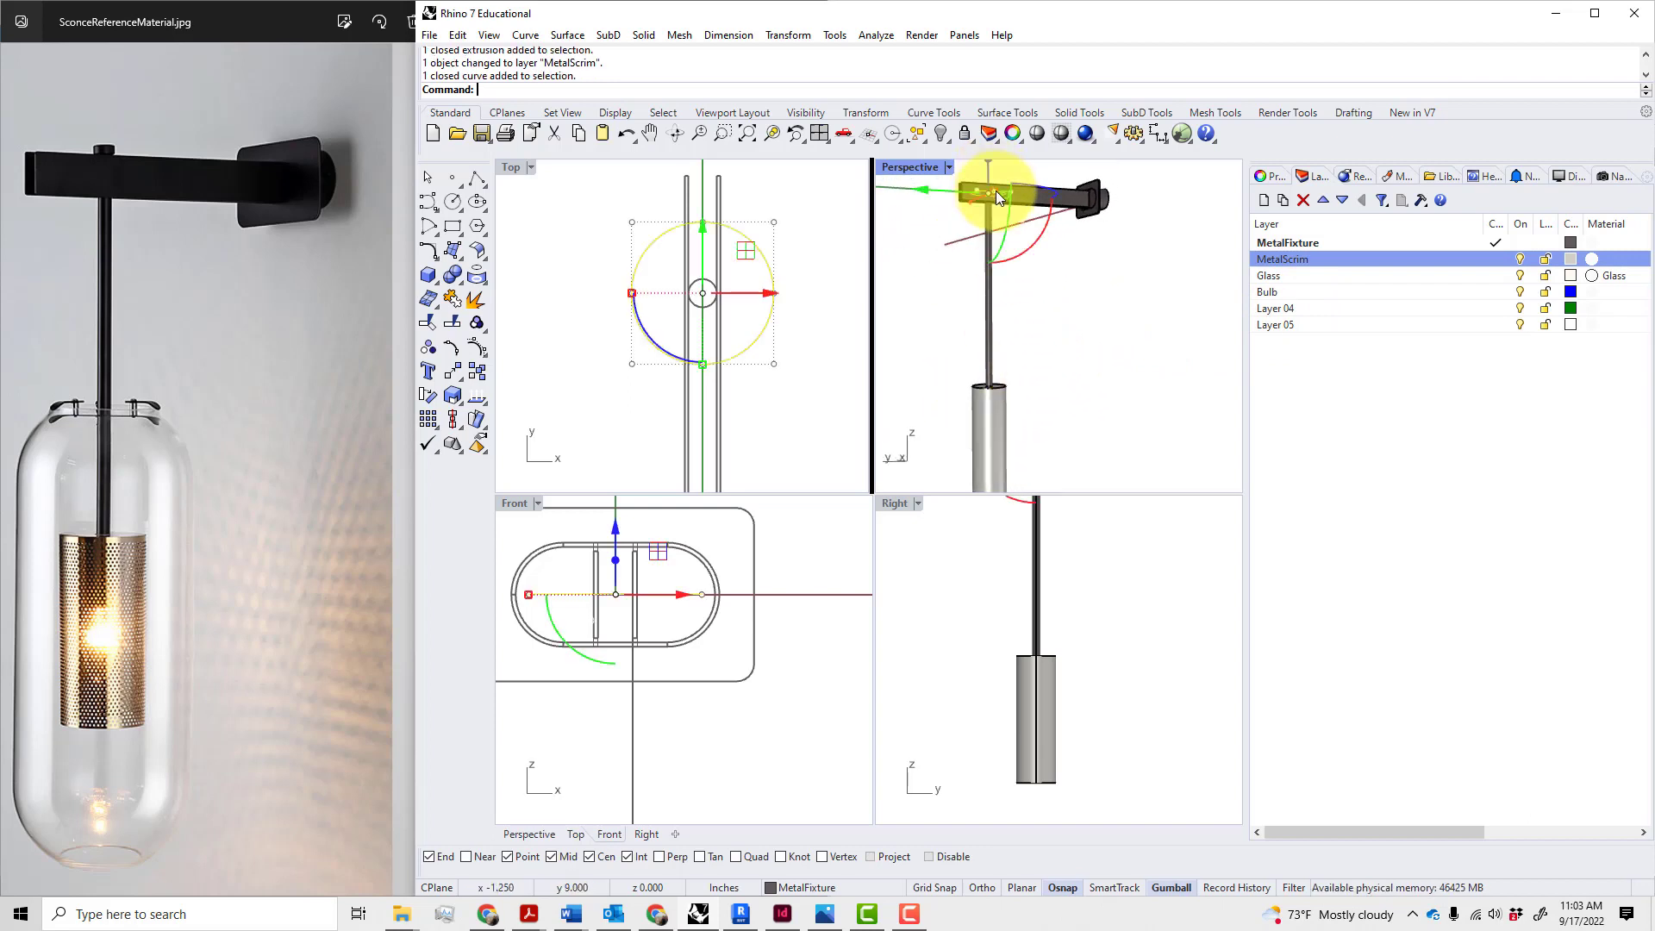
key("Delete")
- Move the scrim cylinder up along the rod twice, 1 inch each time
right_click_drag(1052, 333, 1026, 448)
left_click(1026, 446)
left_click_drag(1026, 443, 1005, 386)
left_click(1105, 385)
mouse_move(1105, 385)
right_mouse_down()
mouse_move(1123, 349)
mouse_move(1079, 380)
right_mouse_up()
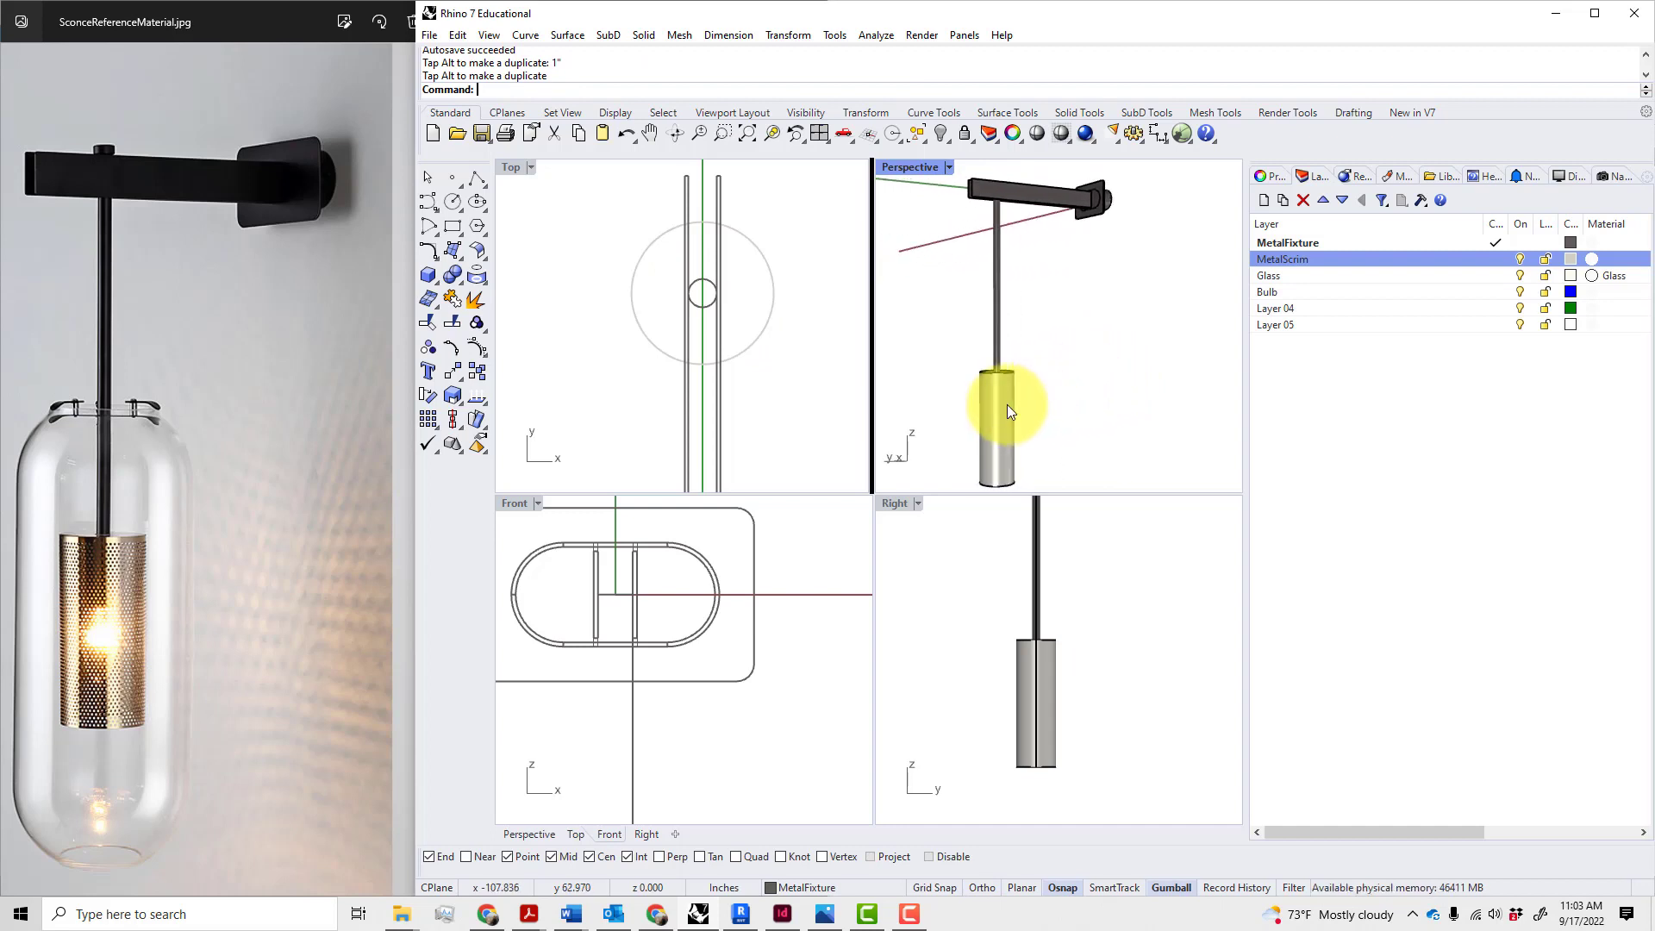
left_click(1007, 405)
left_click_drag(1002, 387, 1002, 360)
left_click(1071, 351)
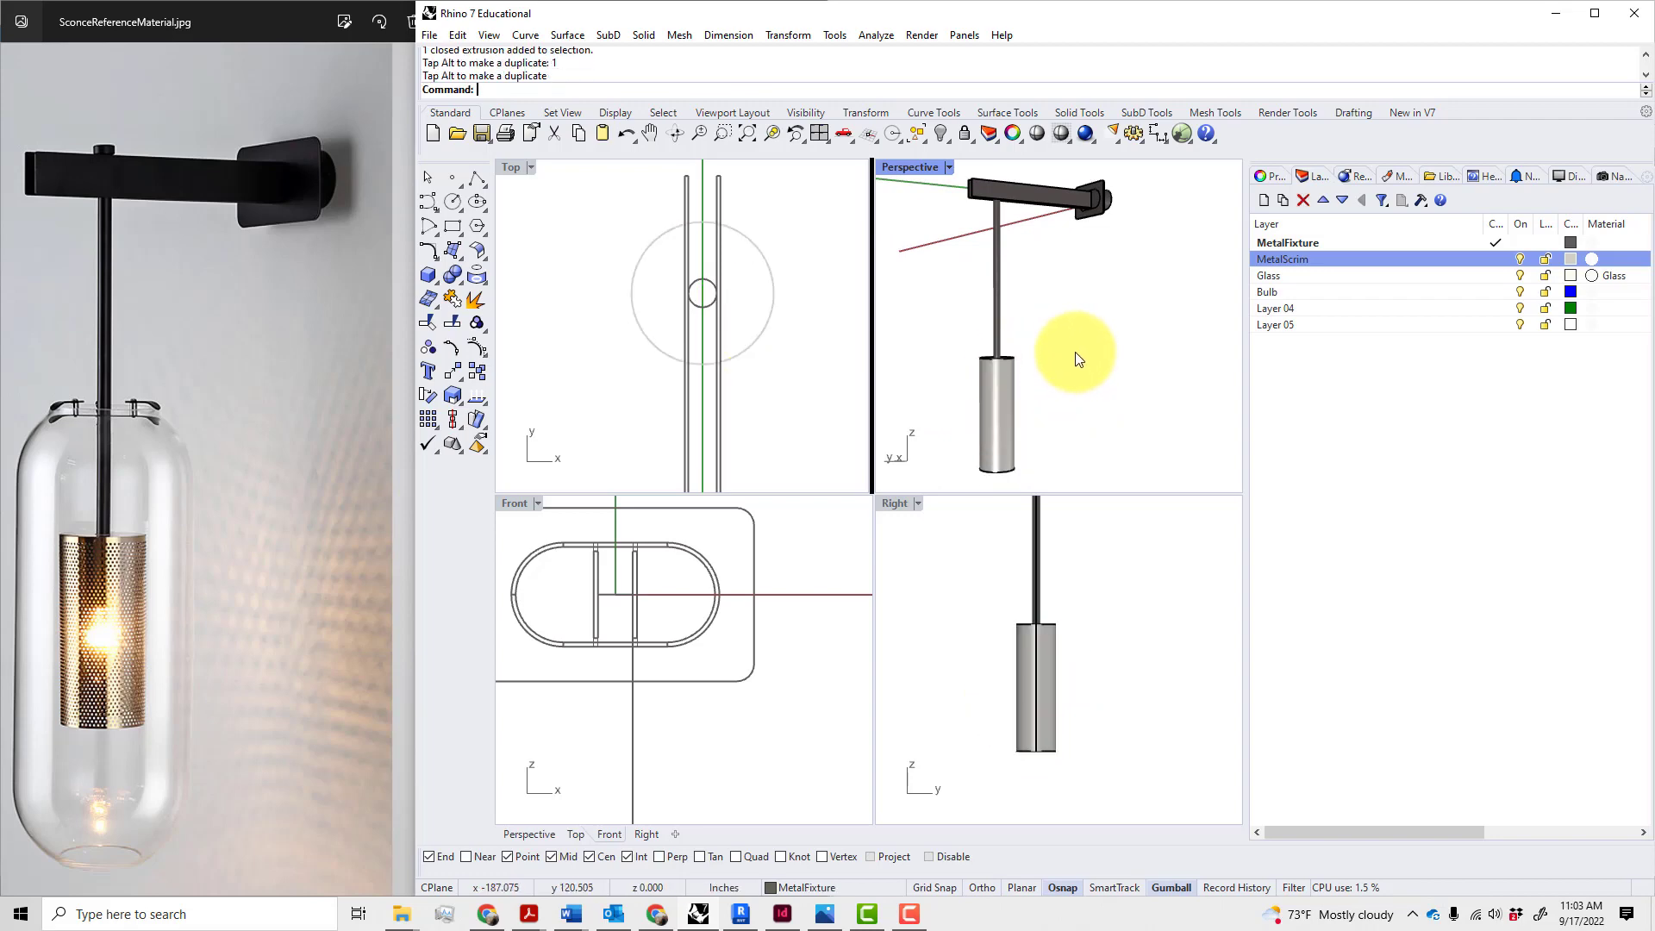
- Examine the scrim cylinder's length and position on the rod against the sconce reference photo
mouse_move(1072, 351)
right_mouse_down()
mouse_move(1101, 351)
mouse_move(1073, 369)
mouse_move(1071, 351)
mouse_move(1102, 351)
right_mouse_up()
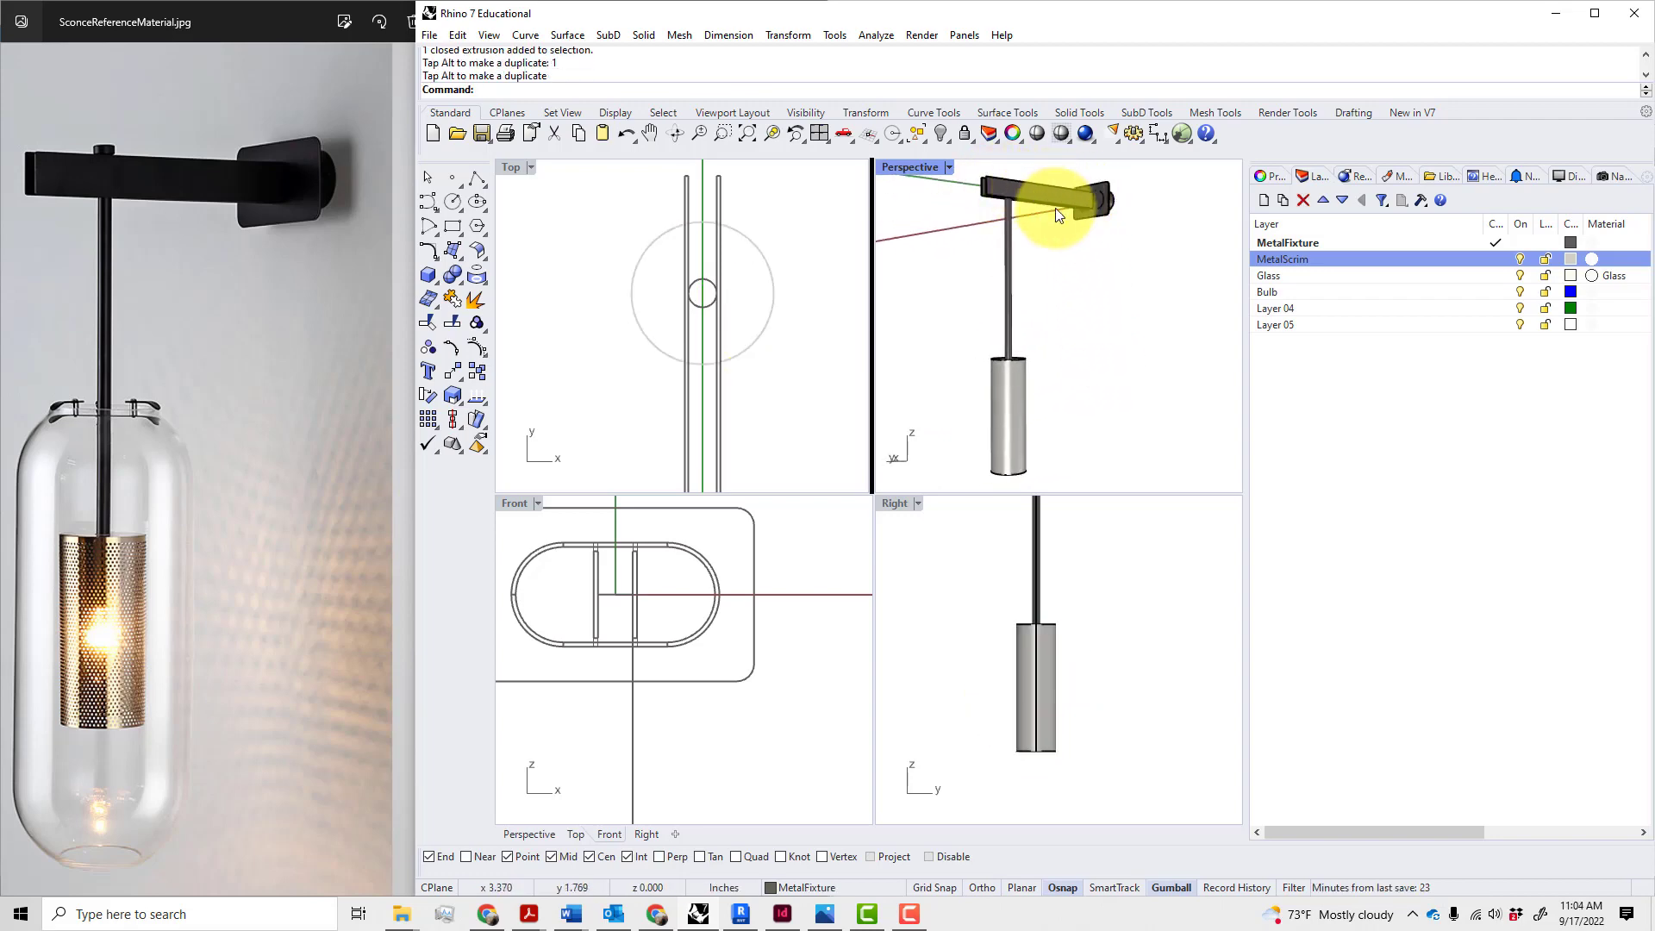
scroll(1105, 298, "up", 2)
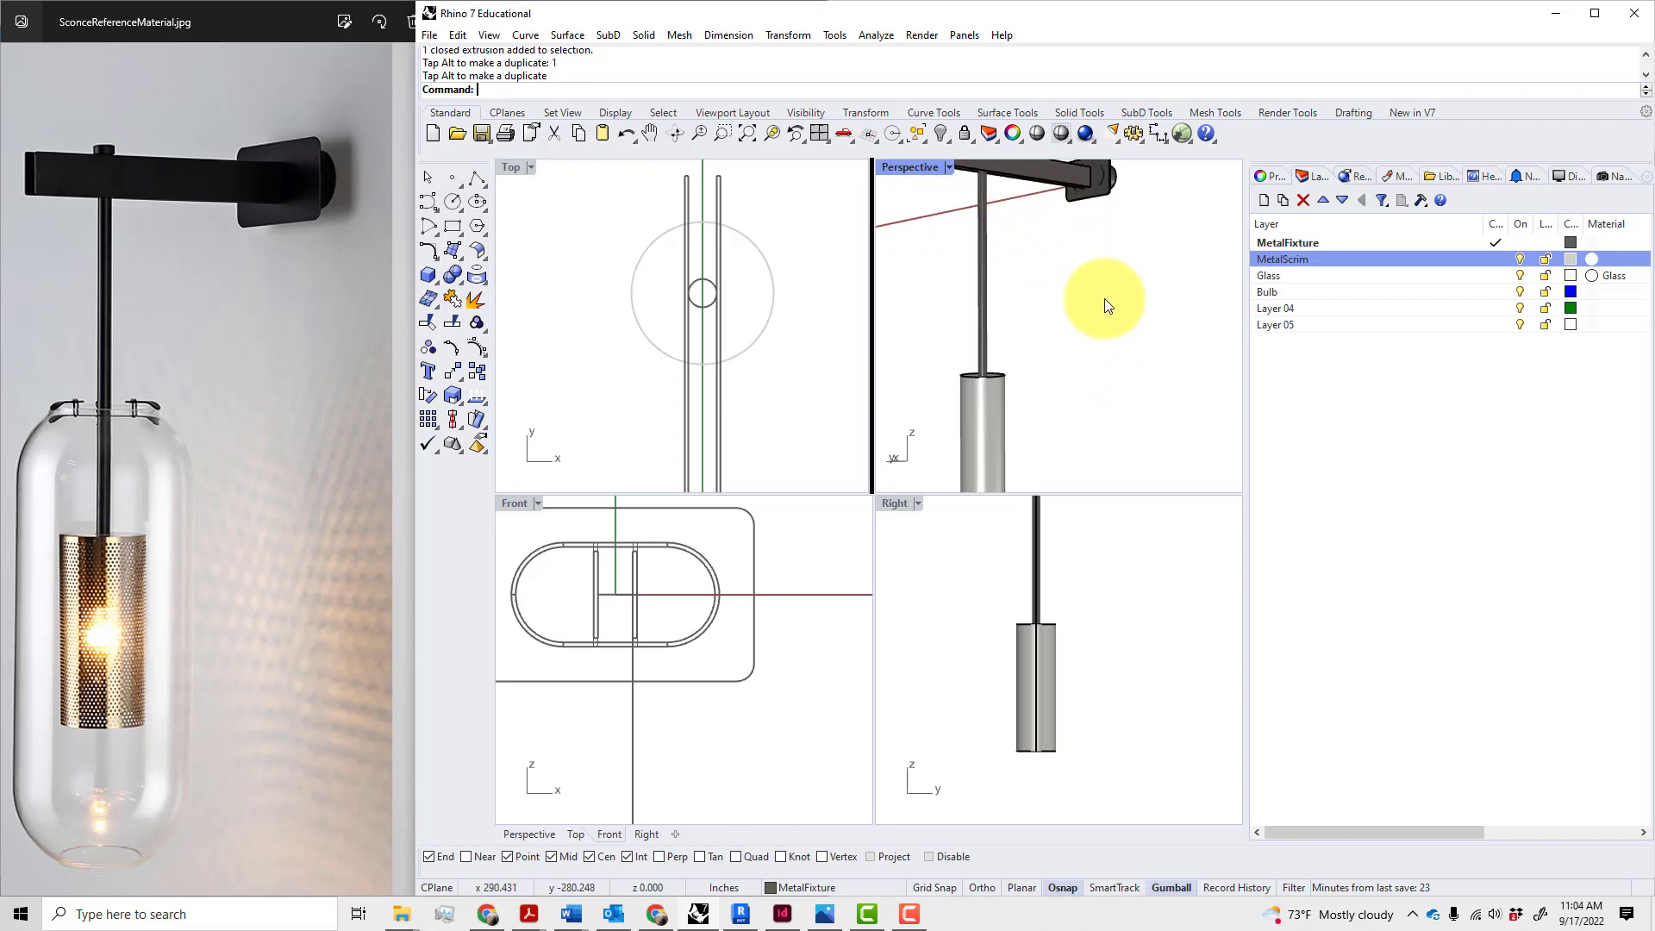
scroll(1105, 298, "down", 2)
scroll(1109, 306, "up", 2)
right_click_drag(1120, 354, 1023, 416, "shift")
right_click_drag(1022, 416, 1172, 355, "shift")
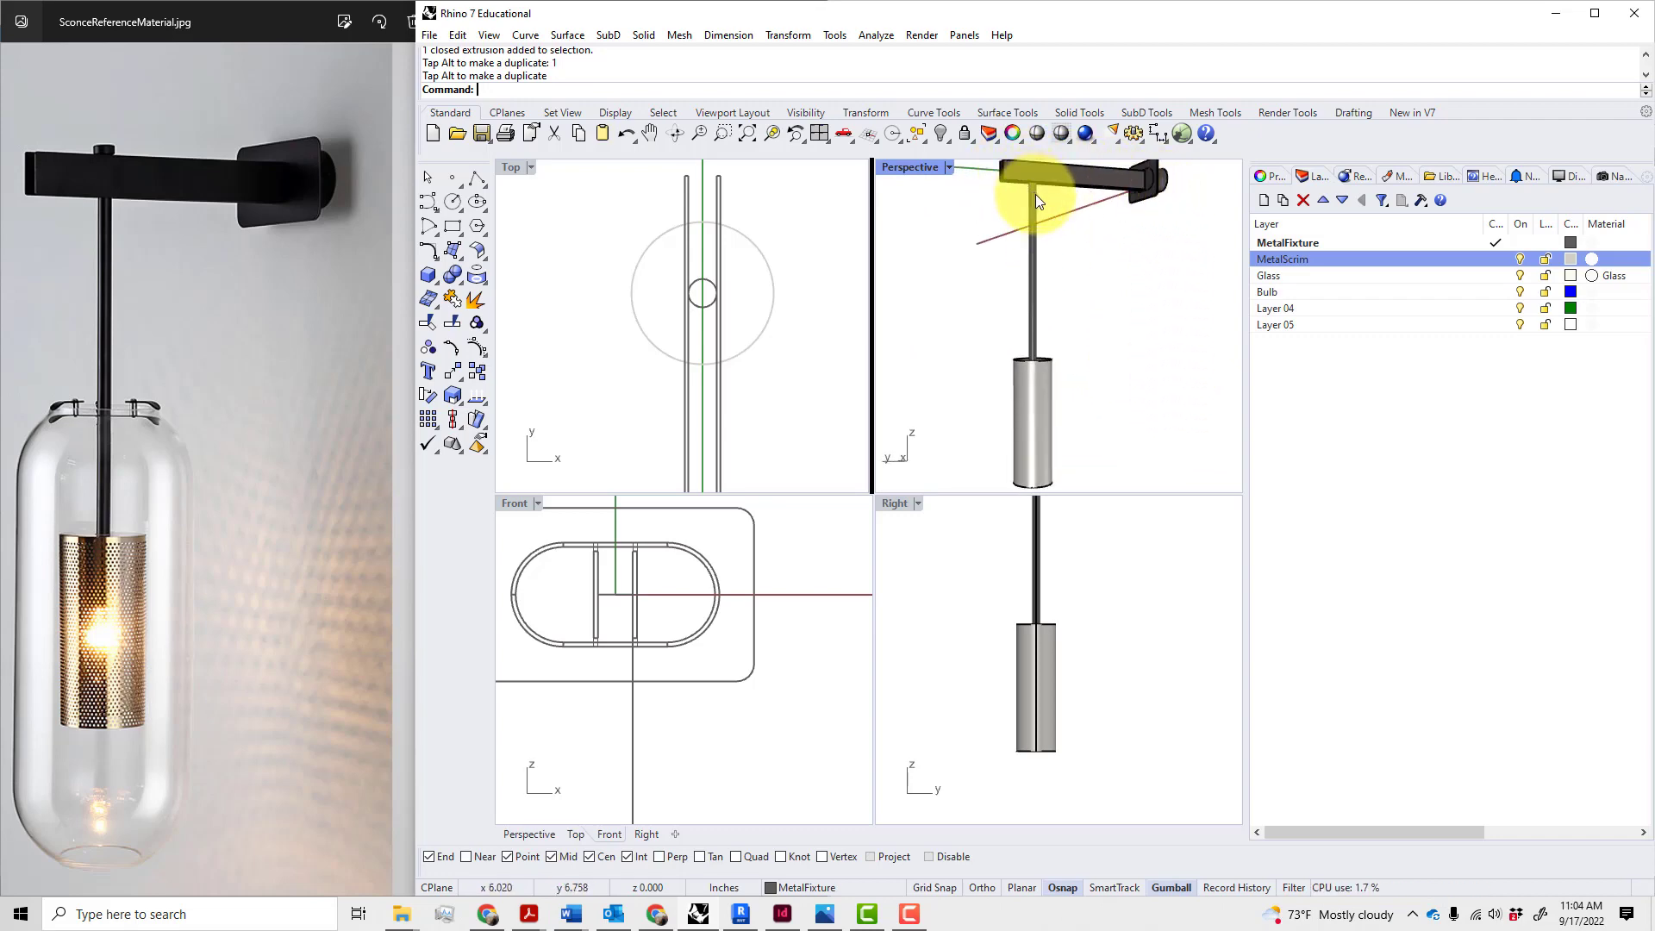
left_click(1047, 370)
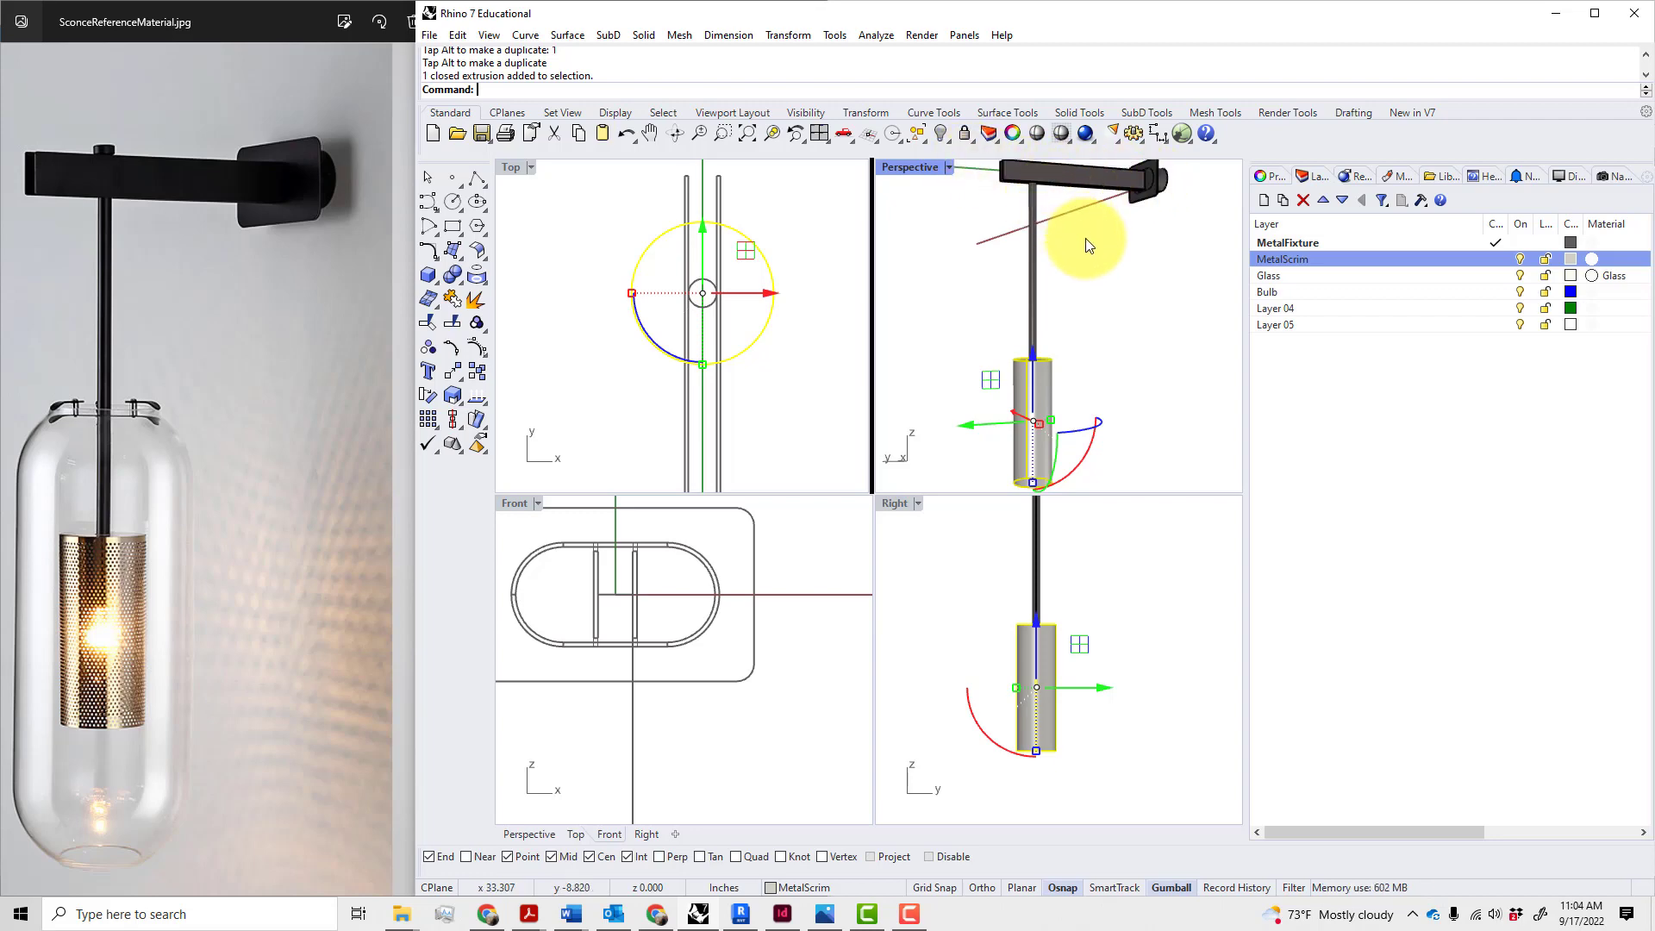
scroll(1080, 252, "down", 2)
scroll(1094, 246, "up", 2)
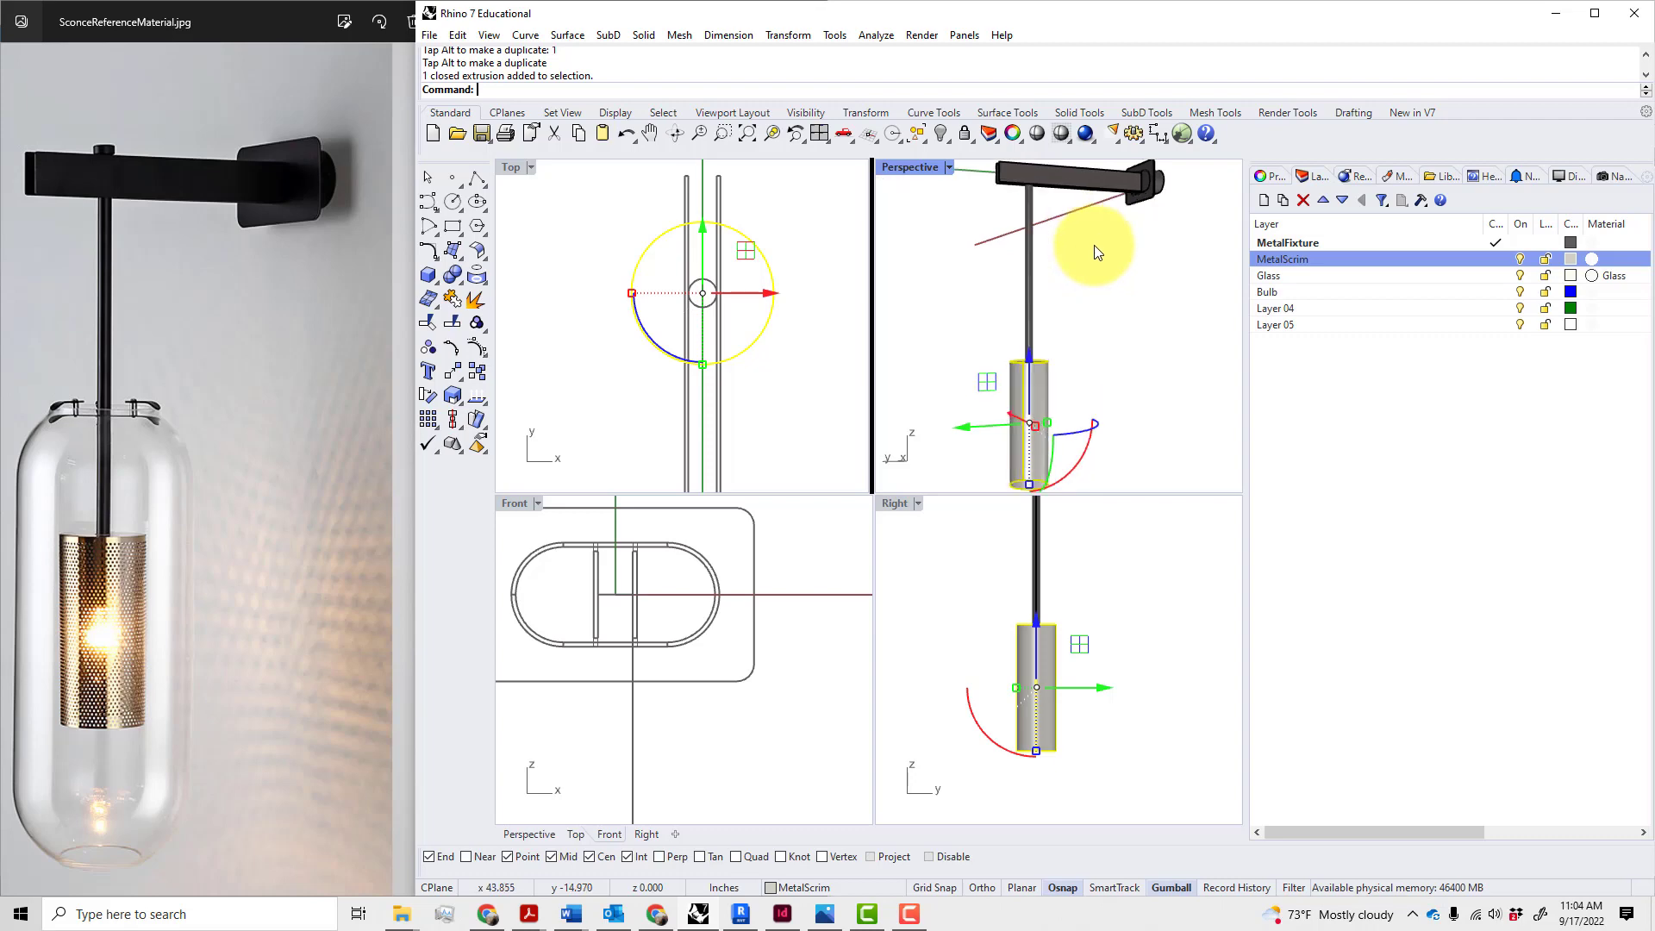
scroll(1072, 368, "up", 4)
left_click(1100, 371)
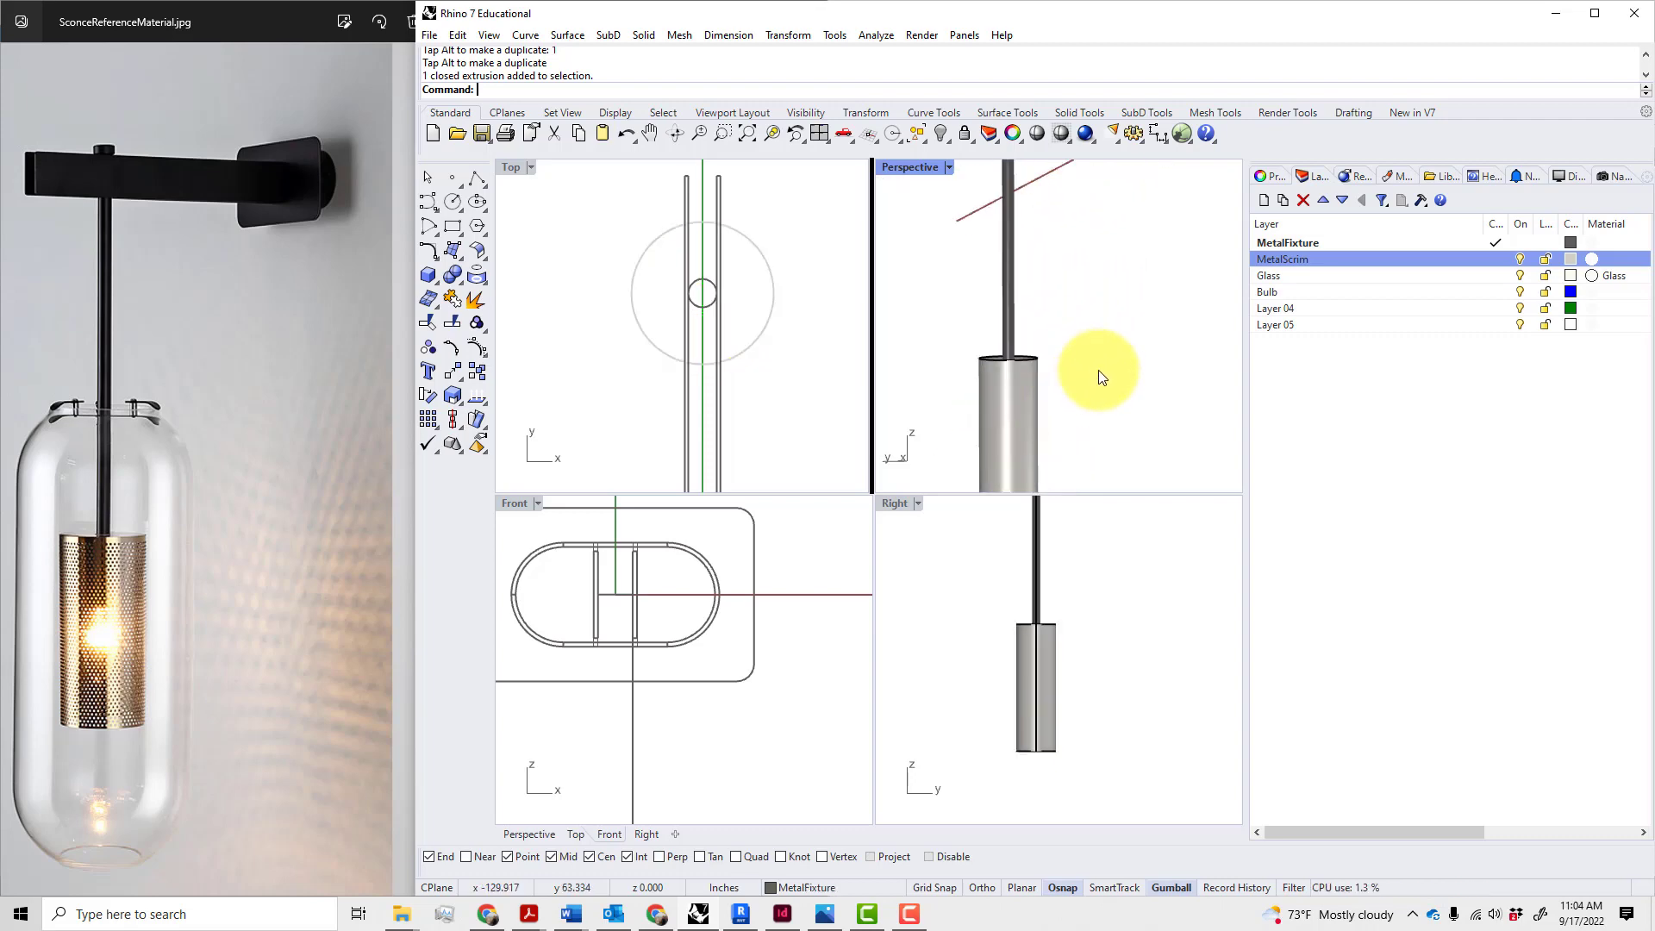
scroll(1025, 420, "down", 5)
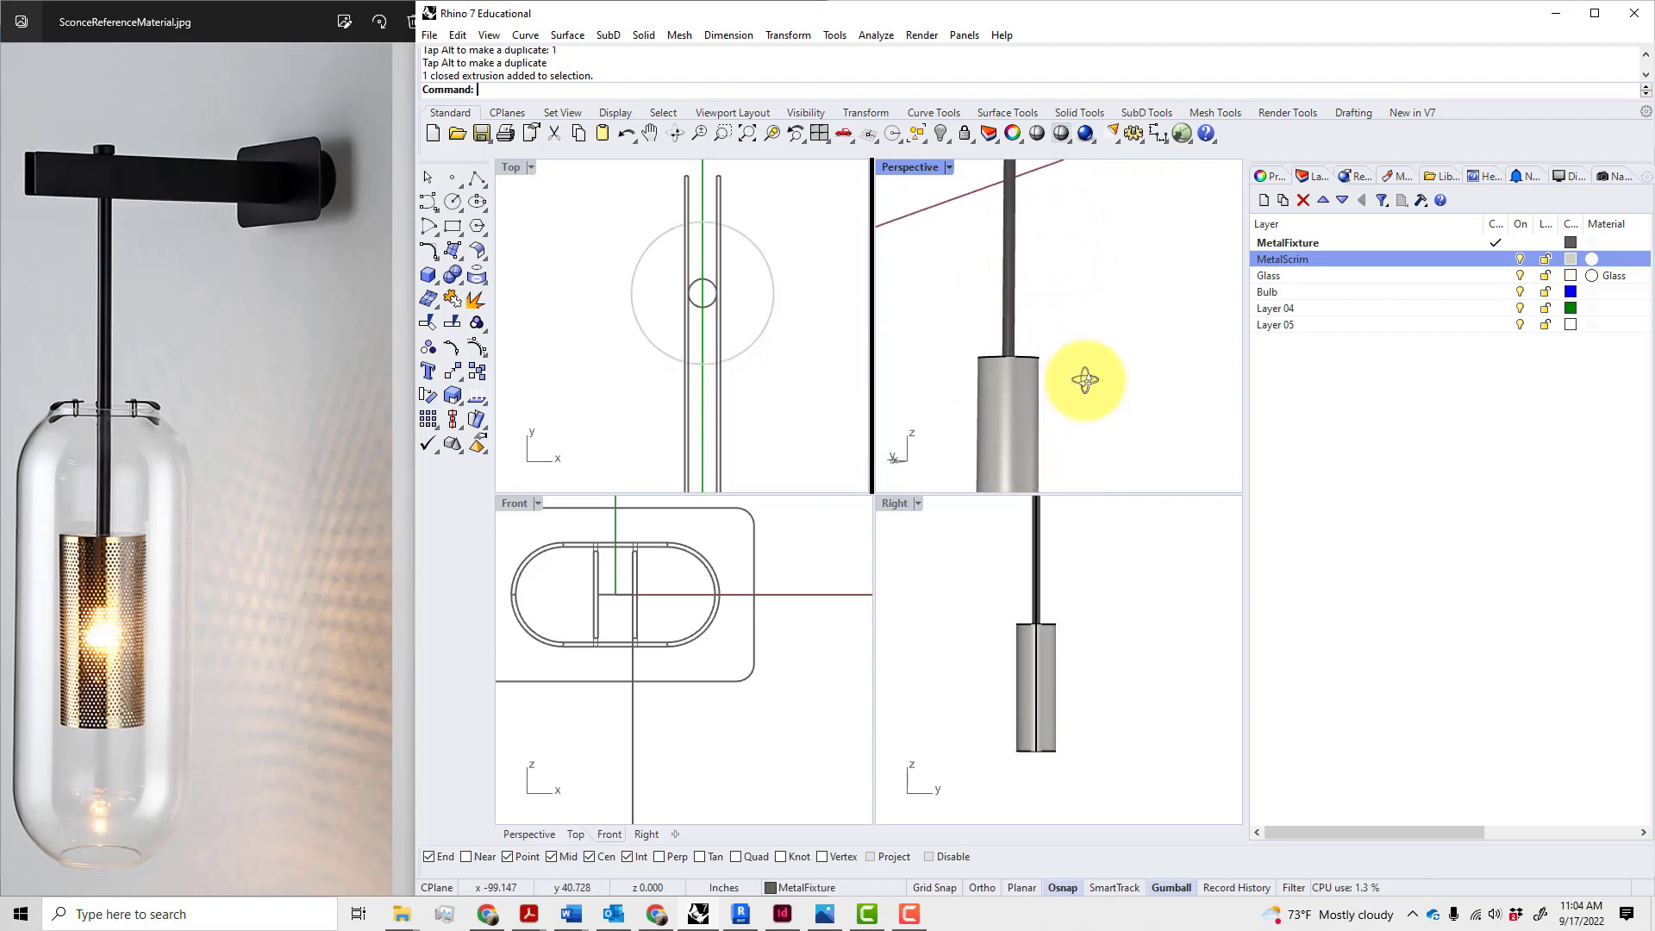
scroll(1092, 392, "up", 2)
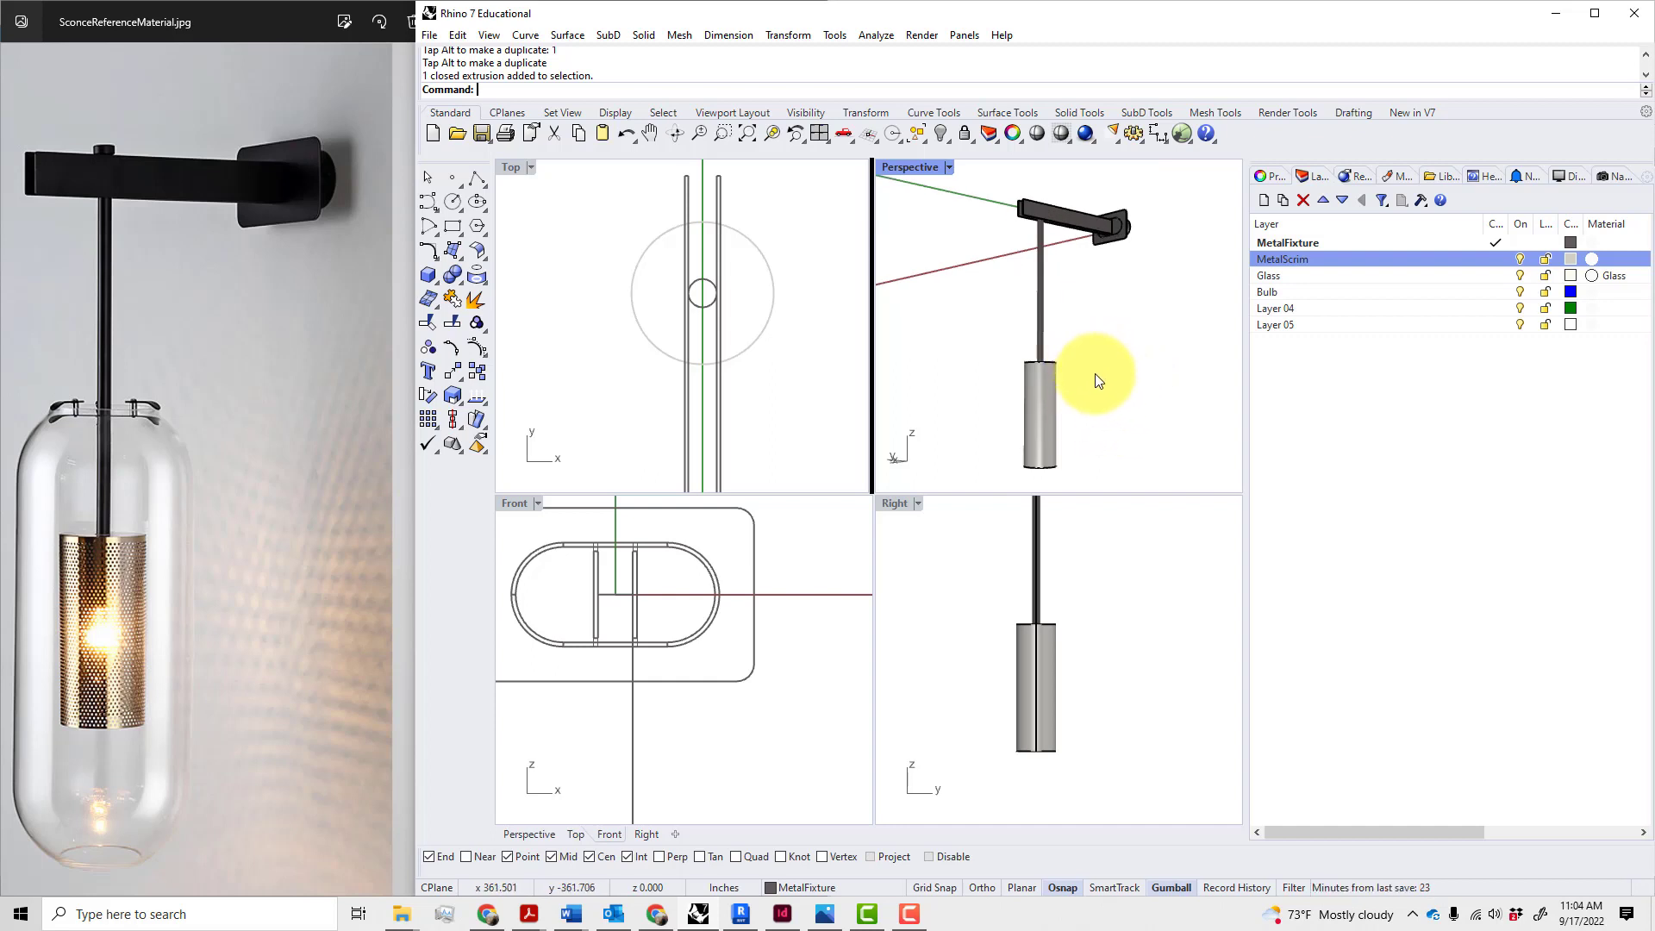
mouse_move(1075, 344)
right_mouse_down()
mouse_move(991, 340)
mouse_move(1127, 354)
mouse_move(1149, 292)
mouse_move(1116, 303)
mouse_move(1098, 355)
right_mouse_up()
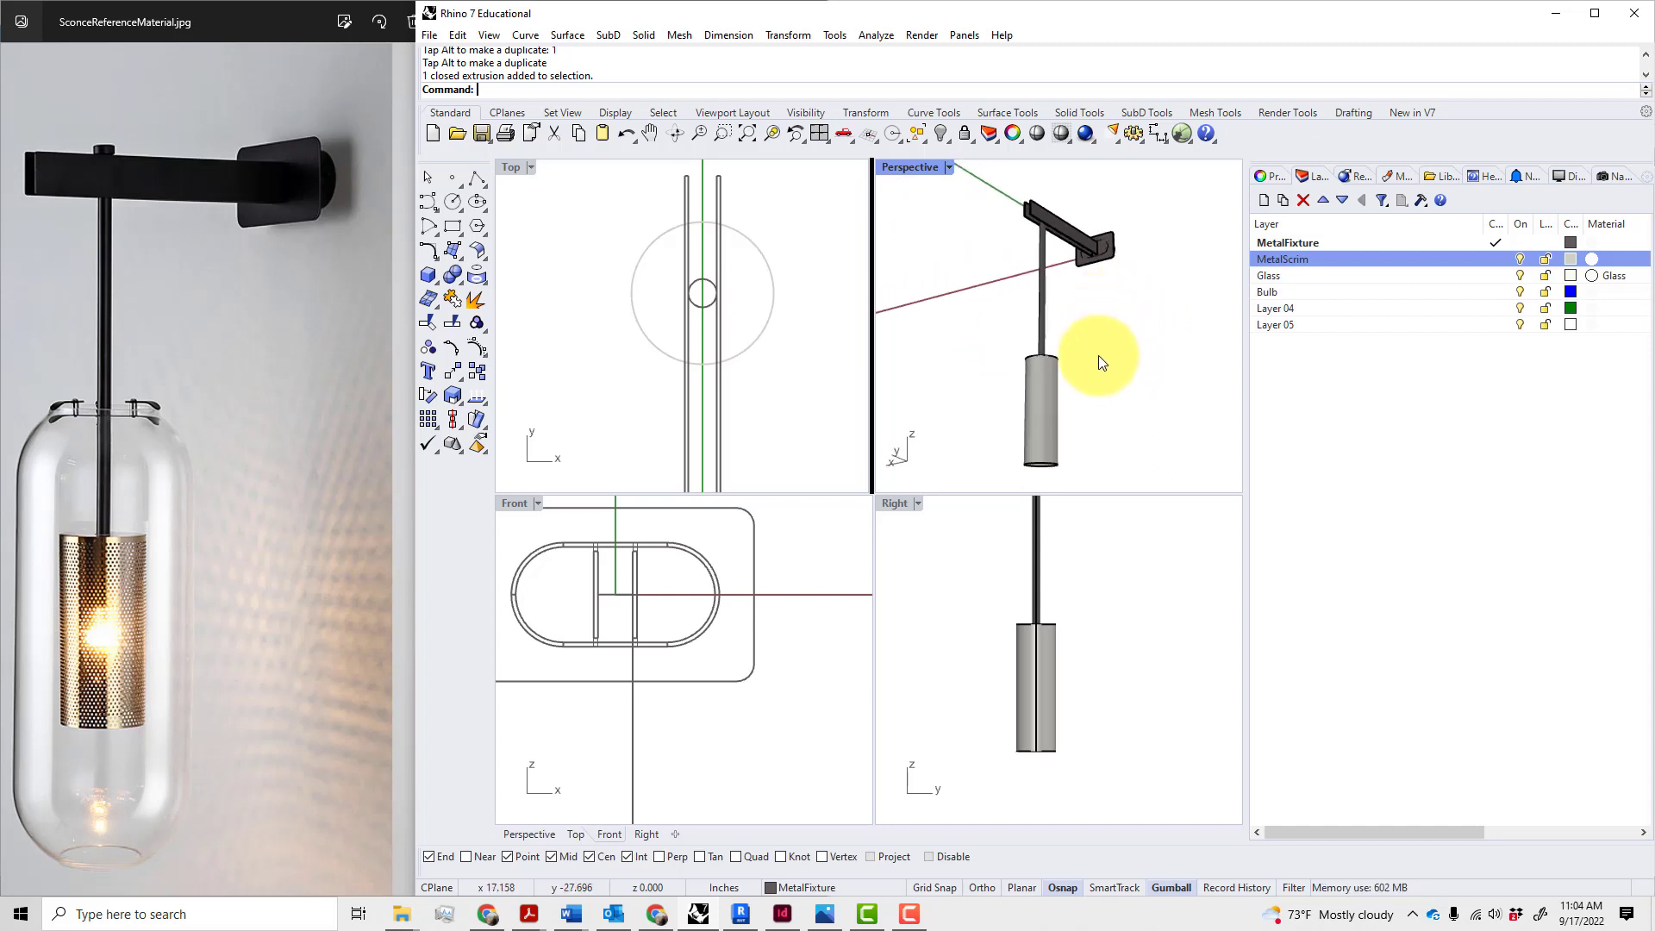
left_click(1052, 419)
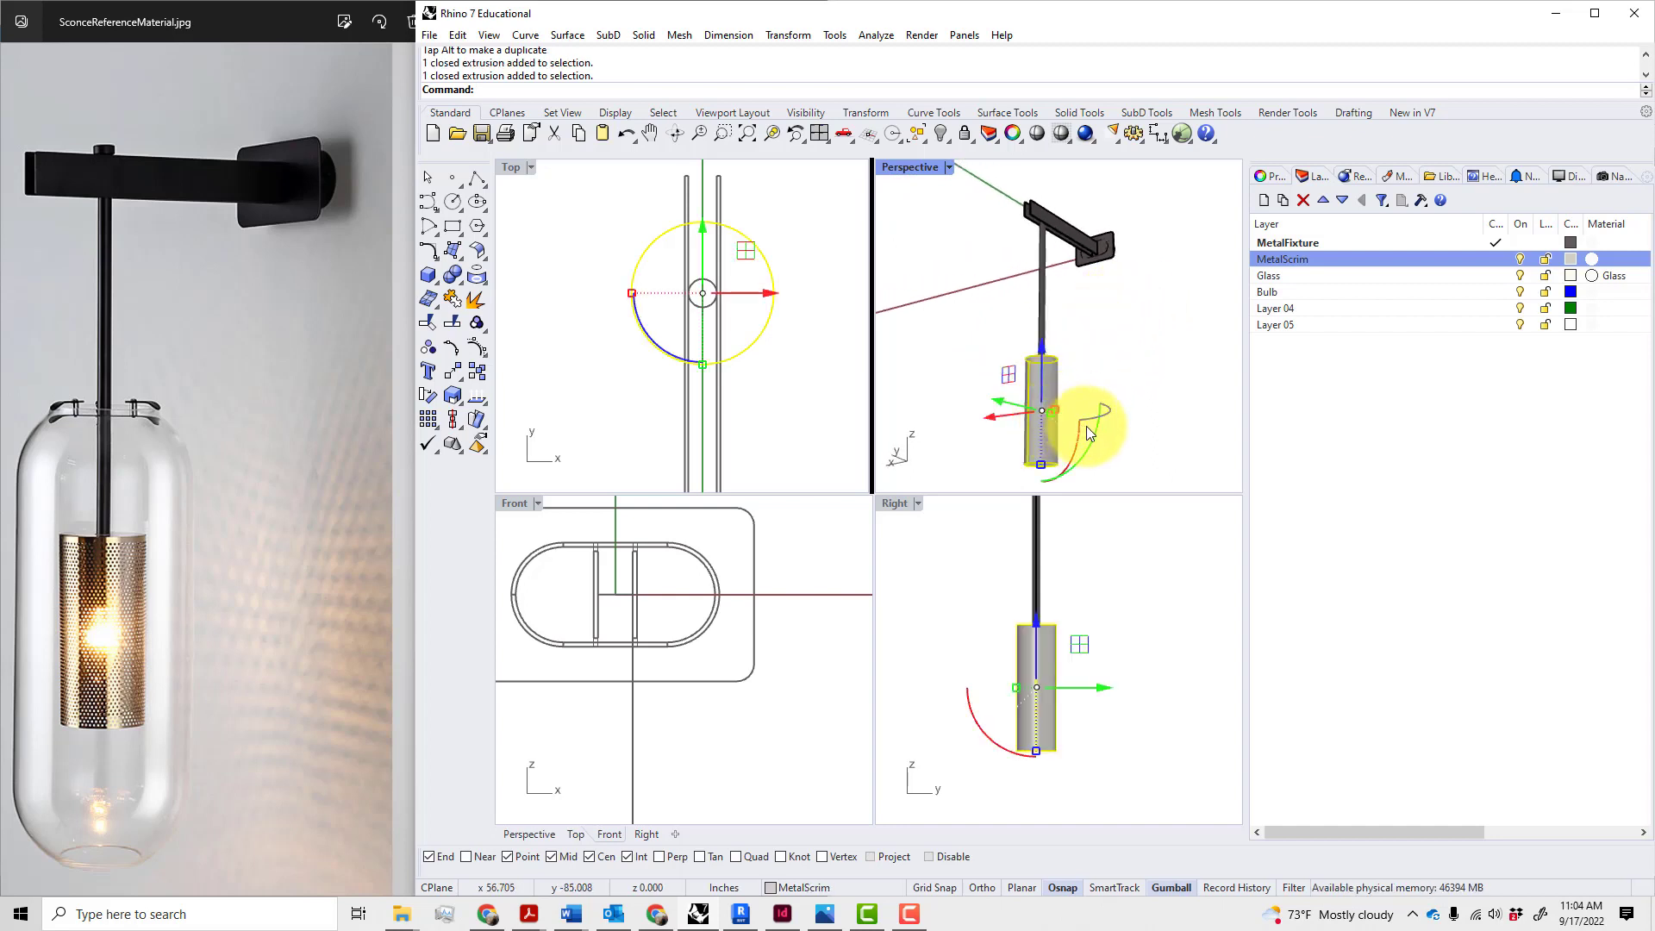
scroll(1078, 450, "up", 2)
scroll(1076, 452, "down", 2)
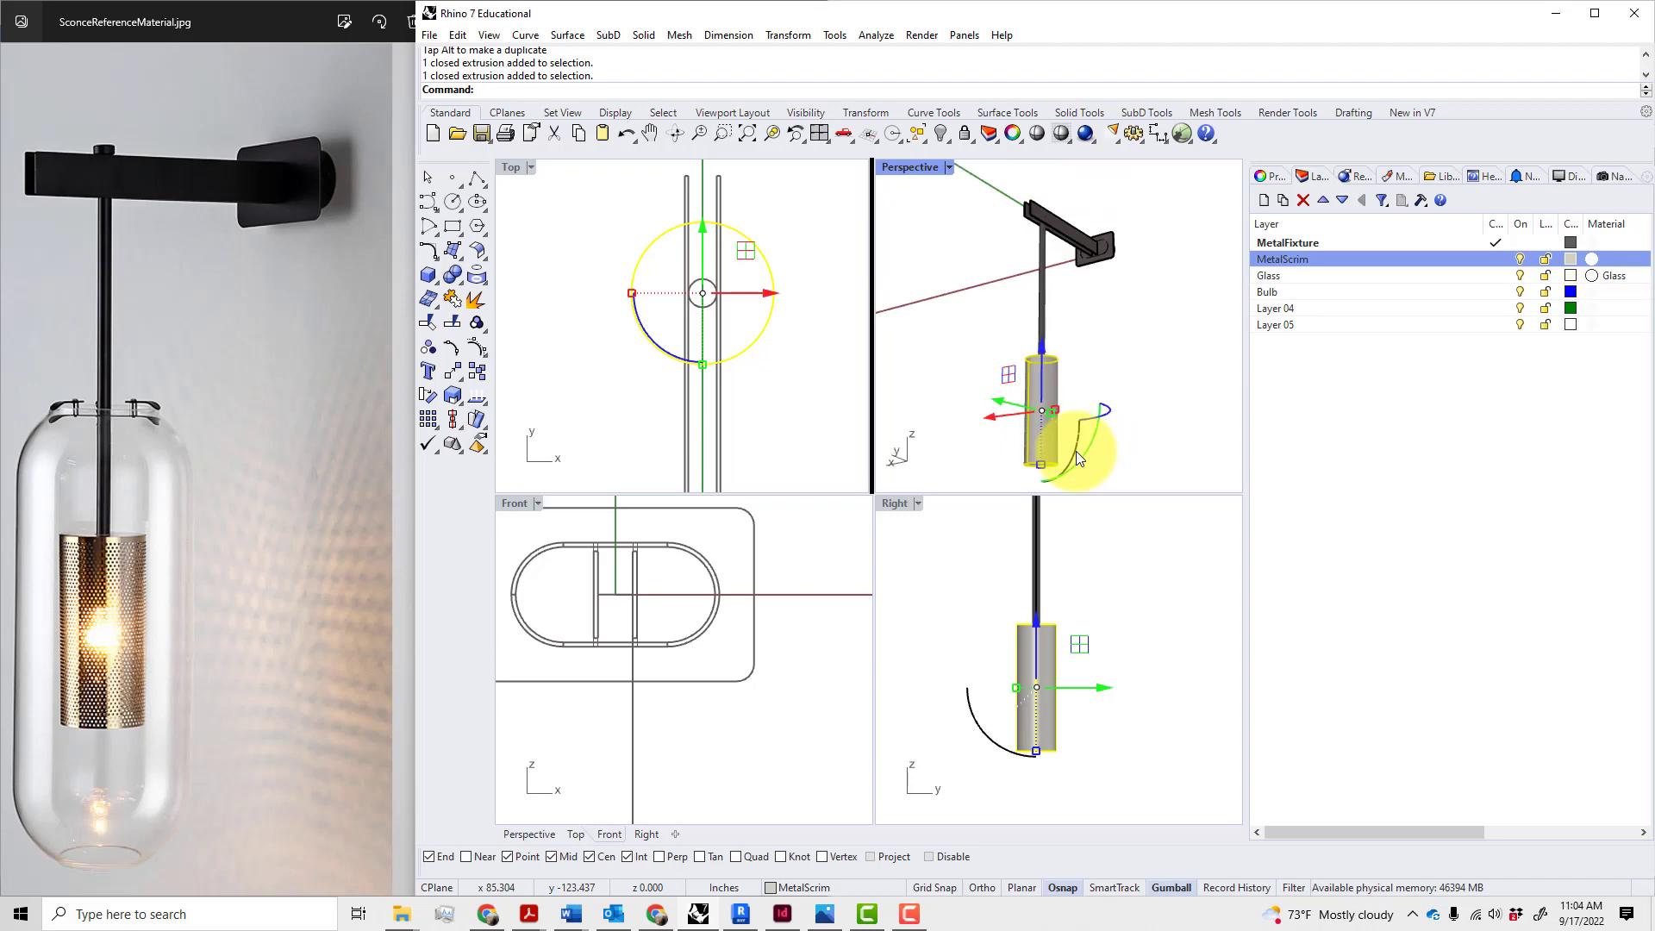
left_click(1089, 410)
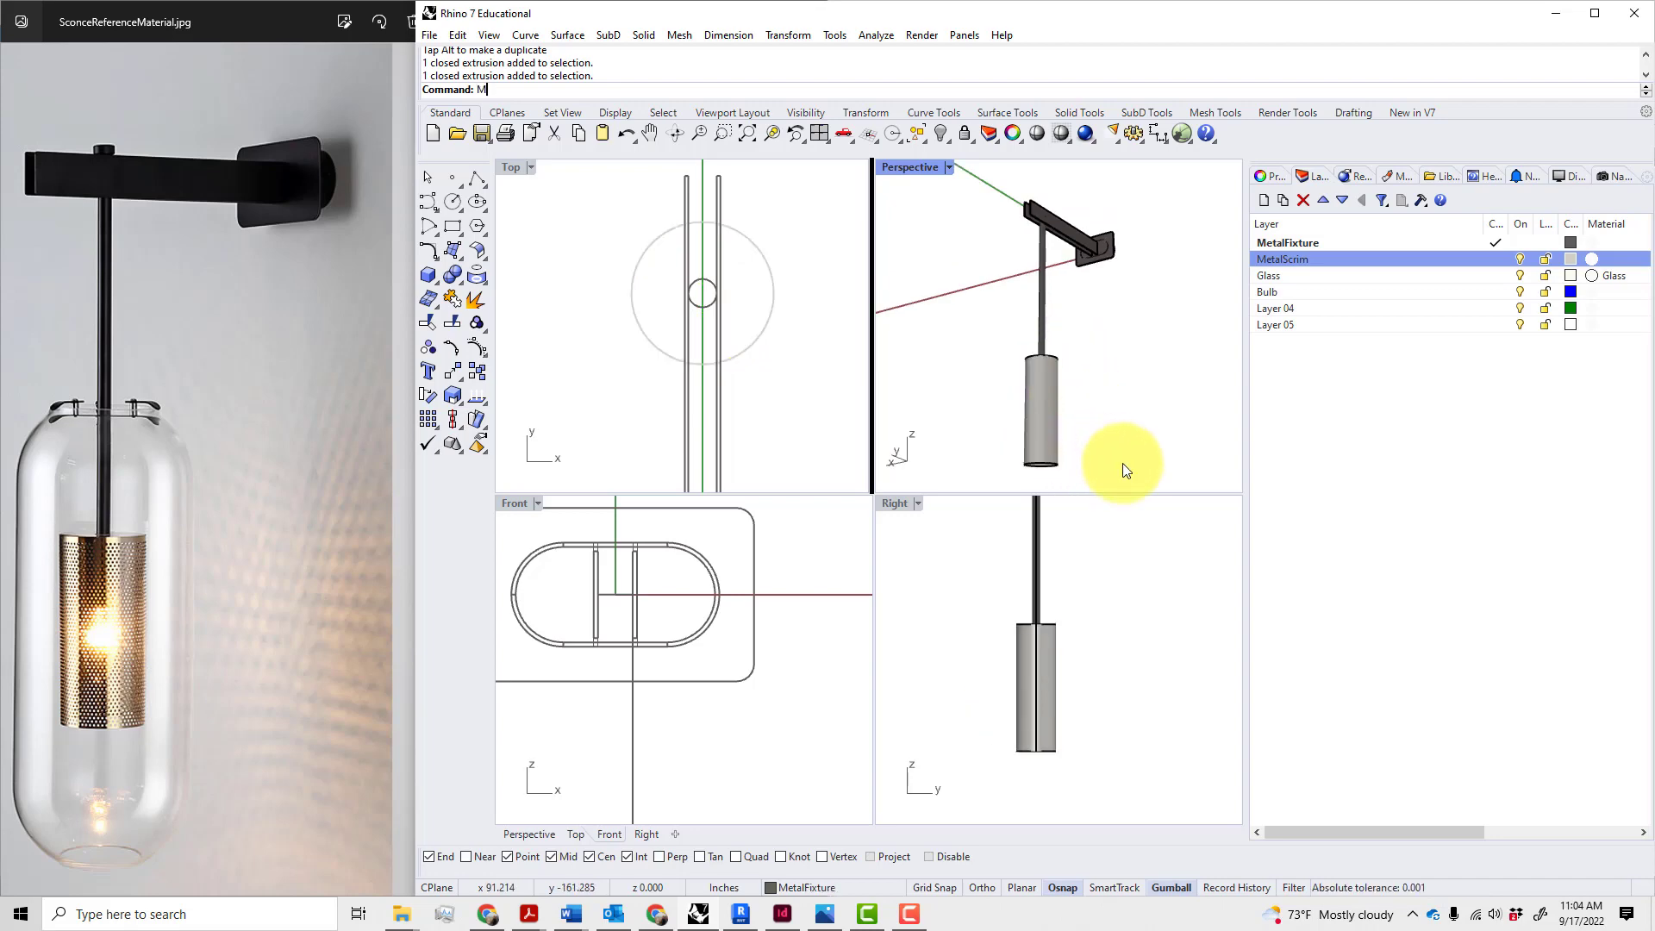
- Shorten the scrim cylinder by moving its bottom edge up 2" with MoveEdge
type("E")
key("Return")
left_click(1039, 464)
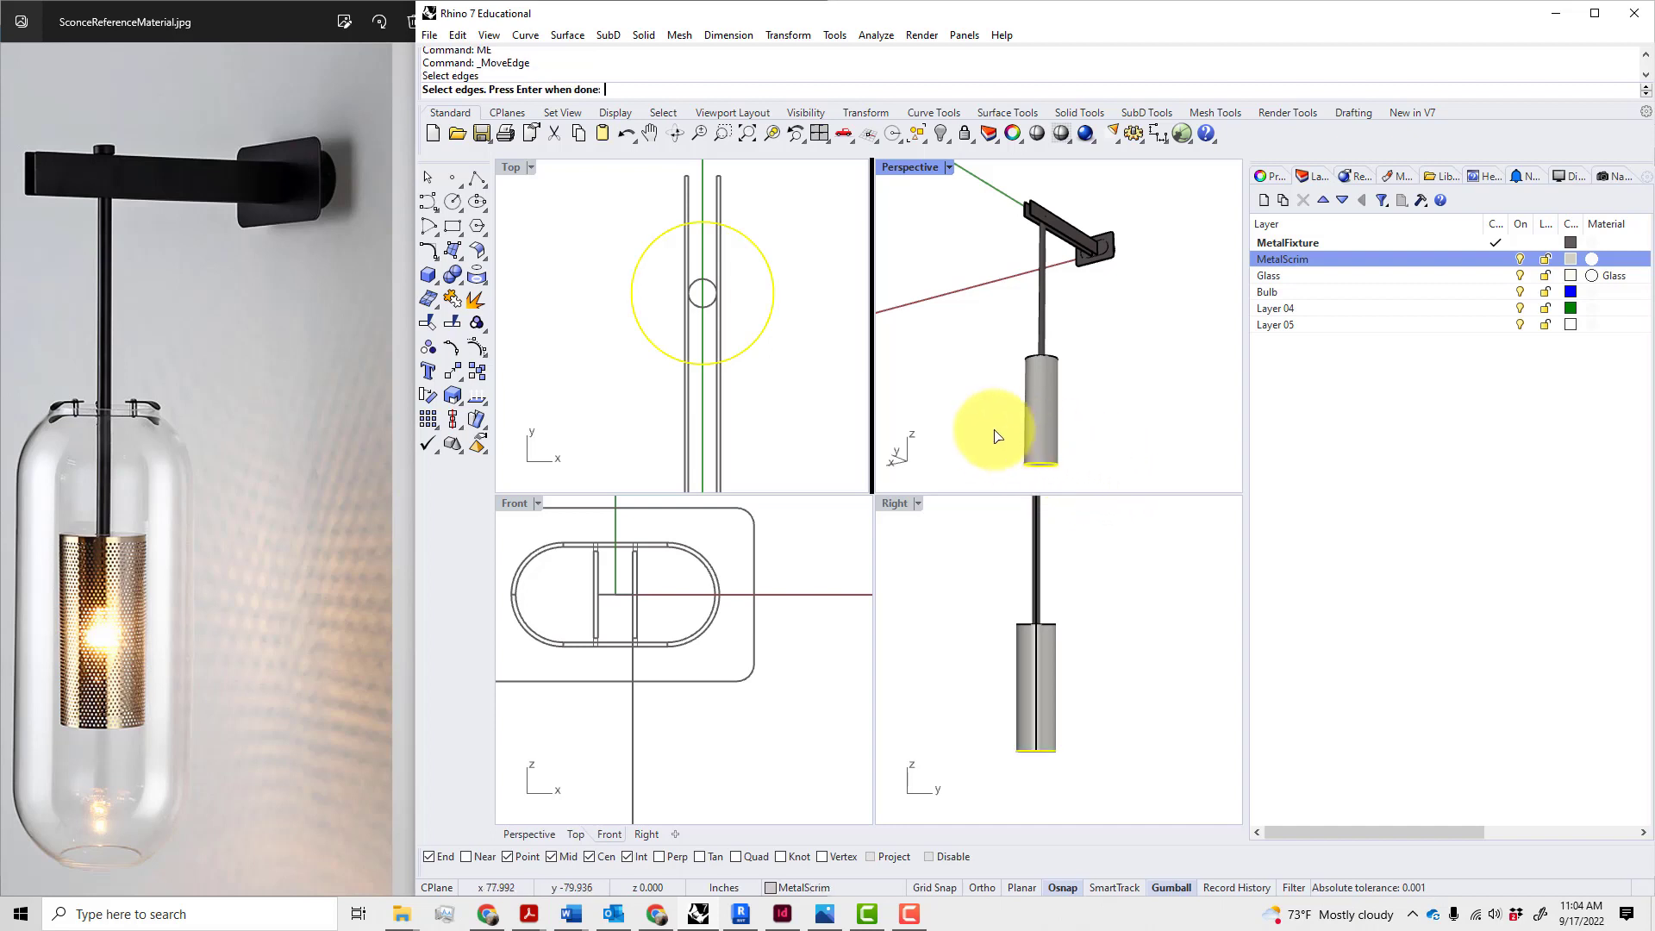
key("Return")
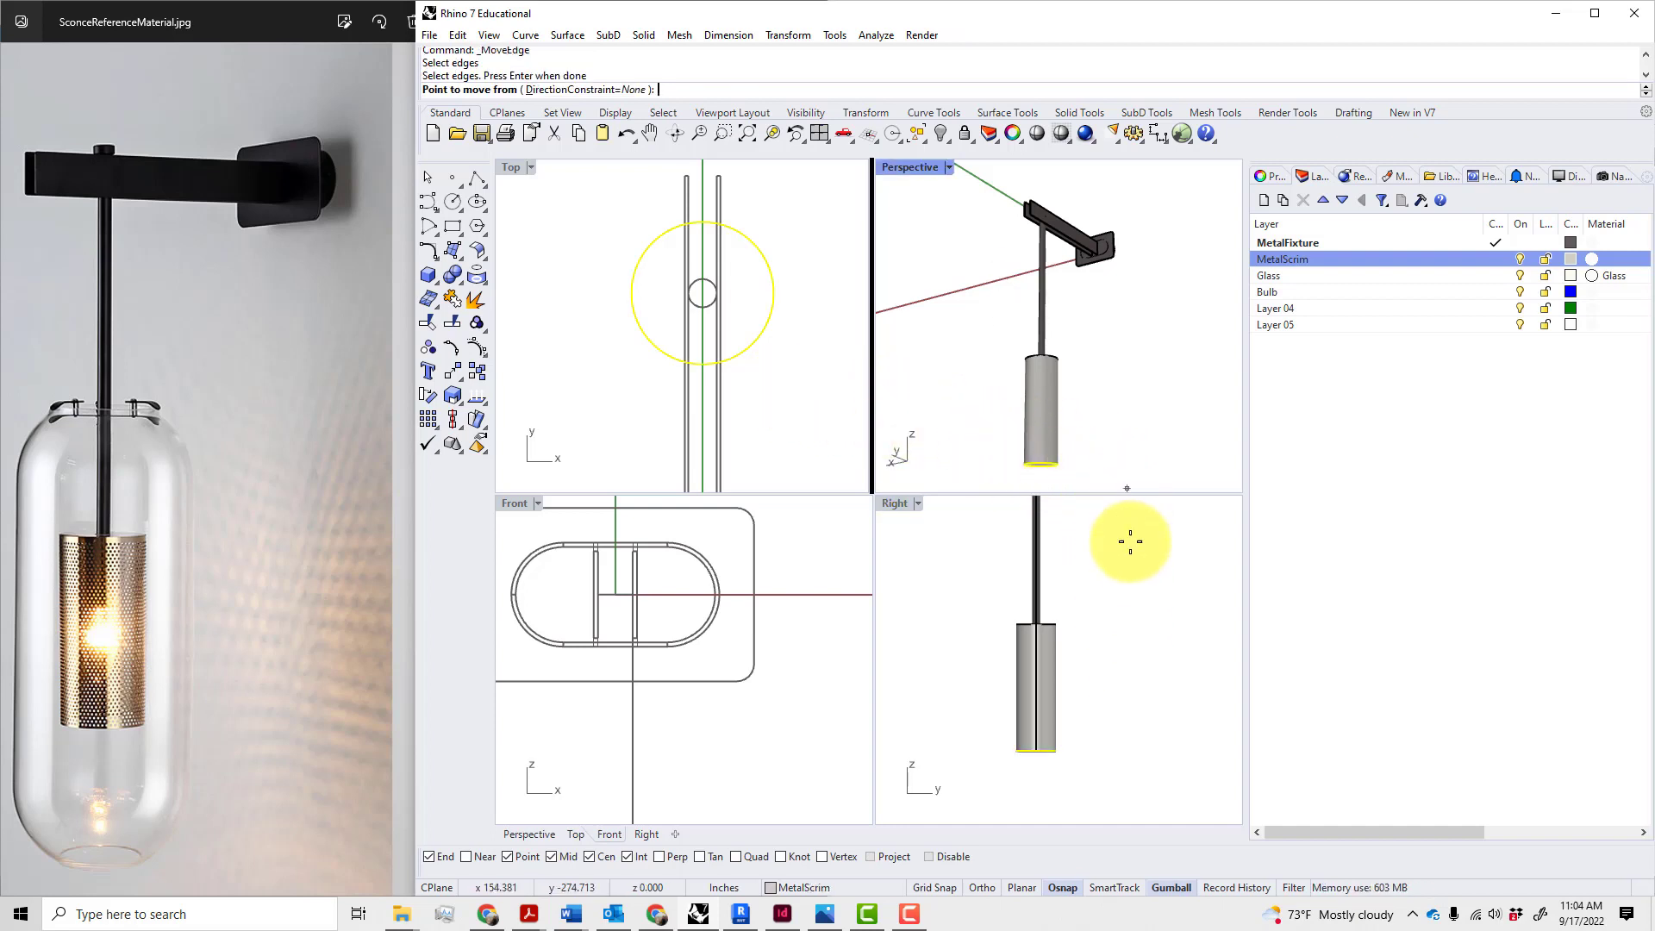
left_click(1137, 664)
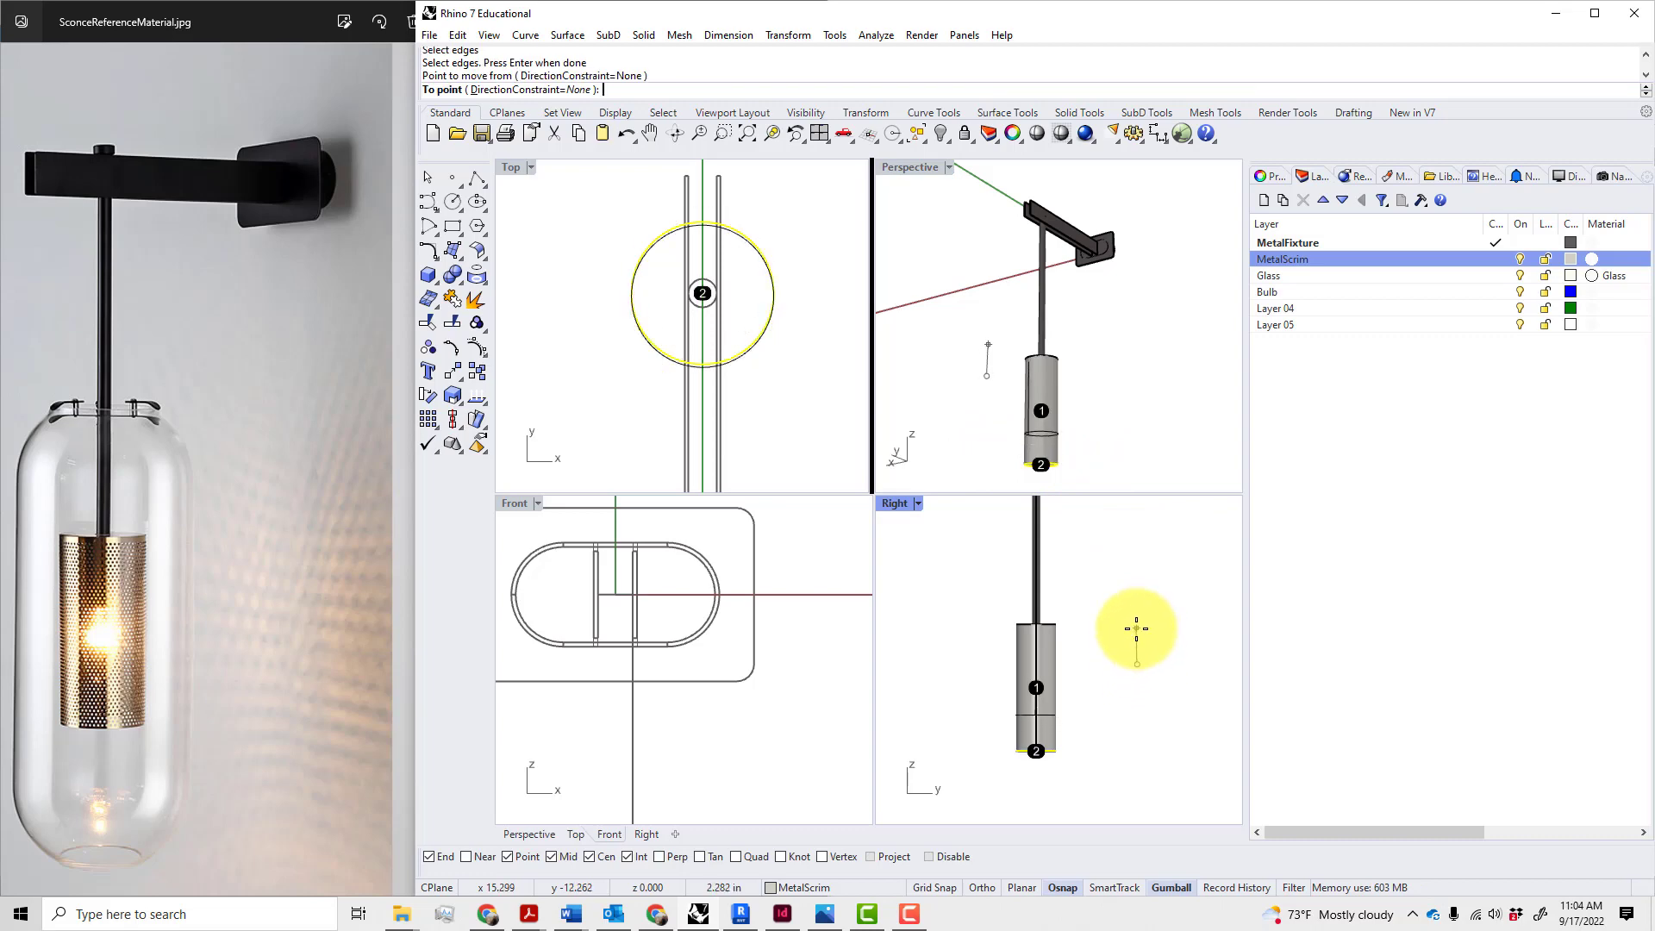
type("2\"")
key("Return")
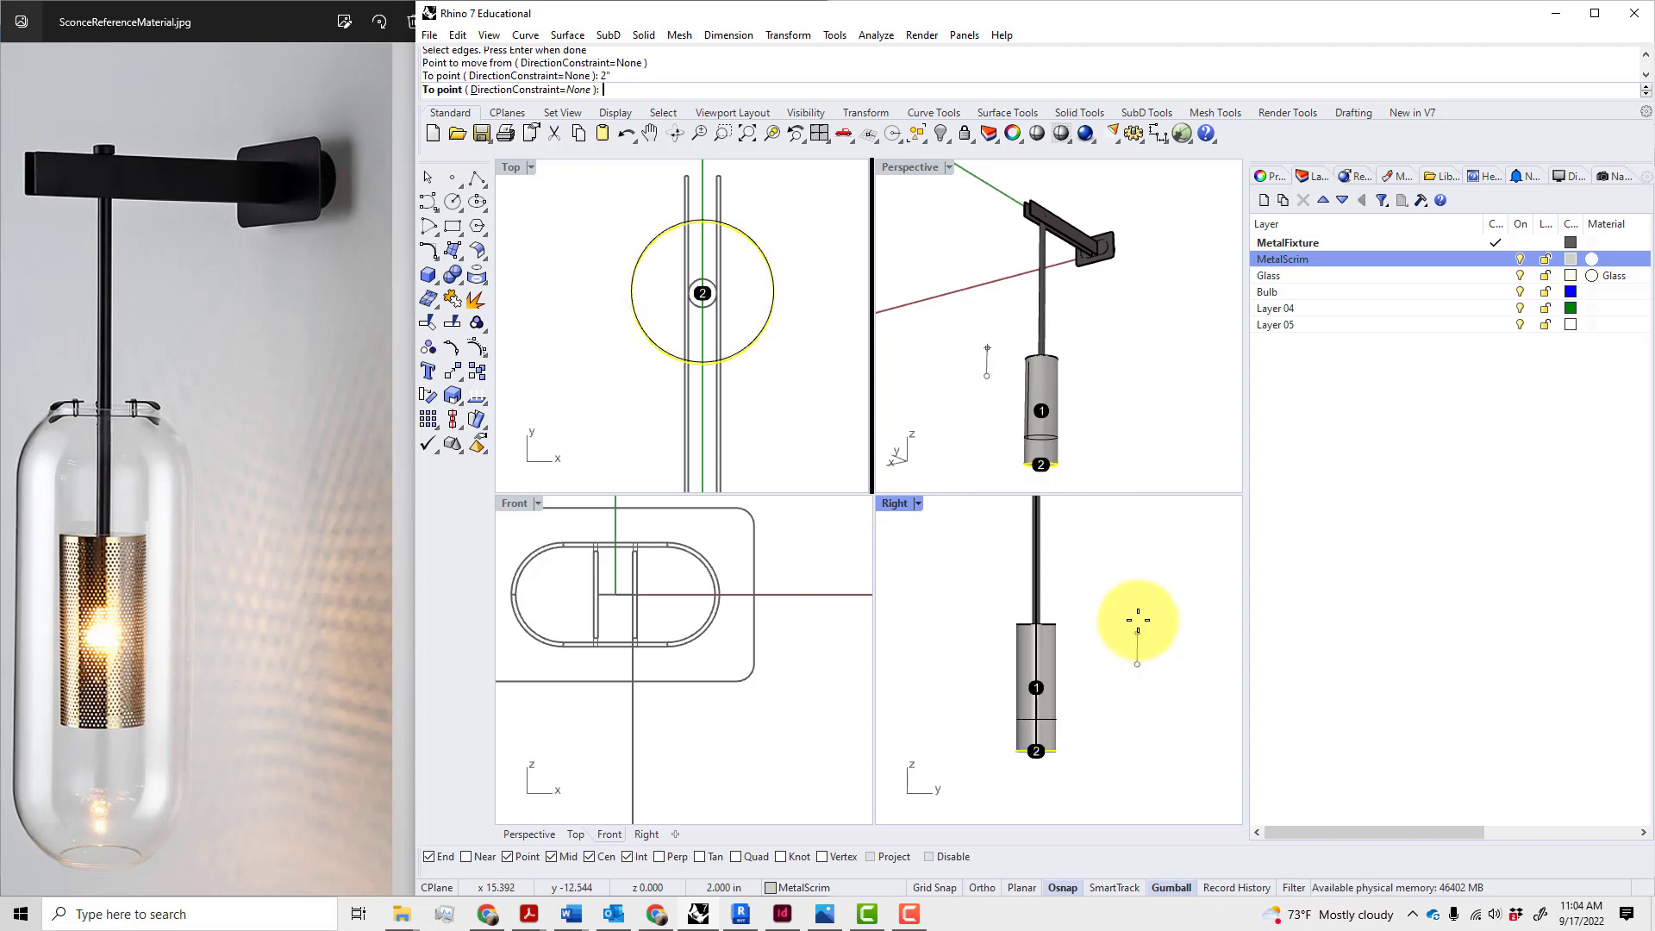
key("Return")
mouse_move(1090, 400)
right_mouse_down()
mouse_move(1066, 427)
mouse_move(1089, 431)
right_mouse_up()
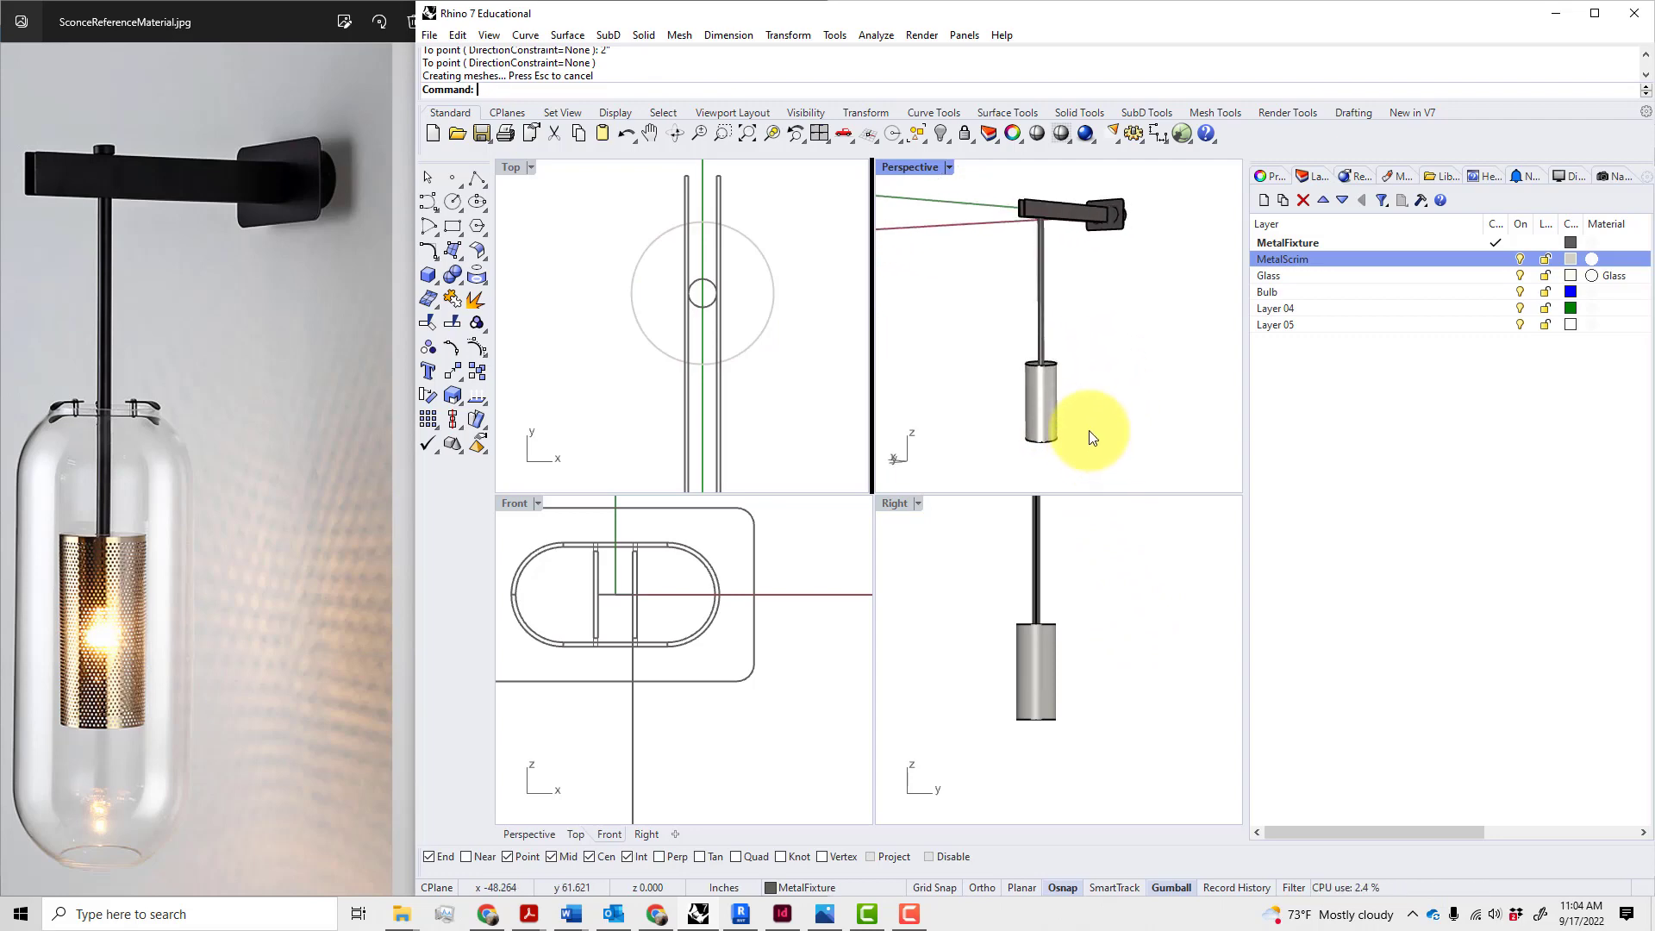
- Move the scrim cylinder 2 inches up along the hanging rod
scroll(1064, 419, "up", 3)
scroll(1067, 414, "down", 5)
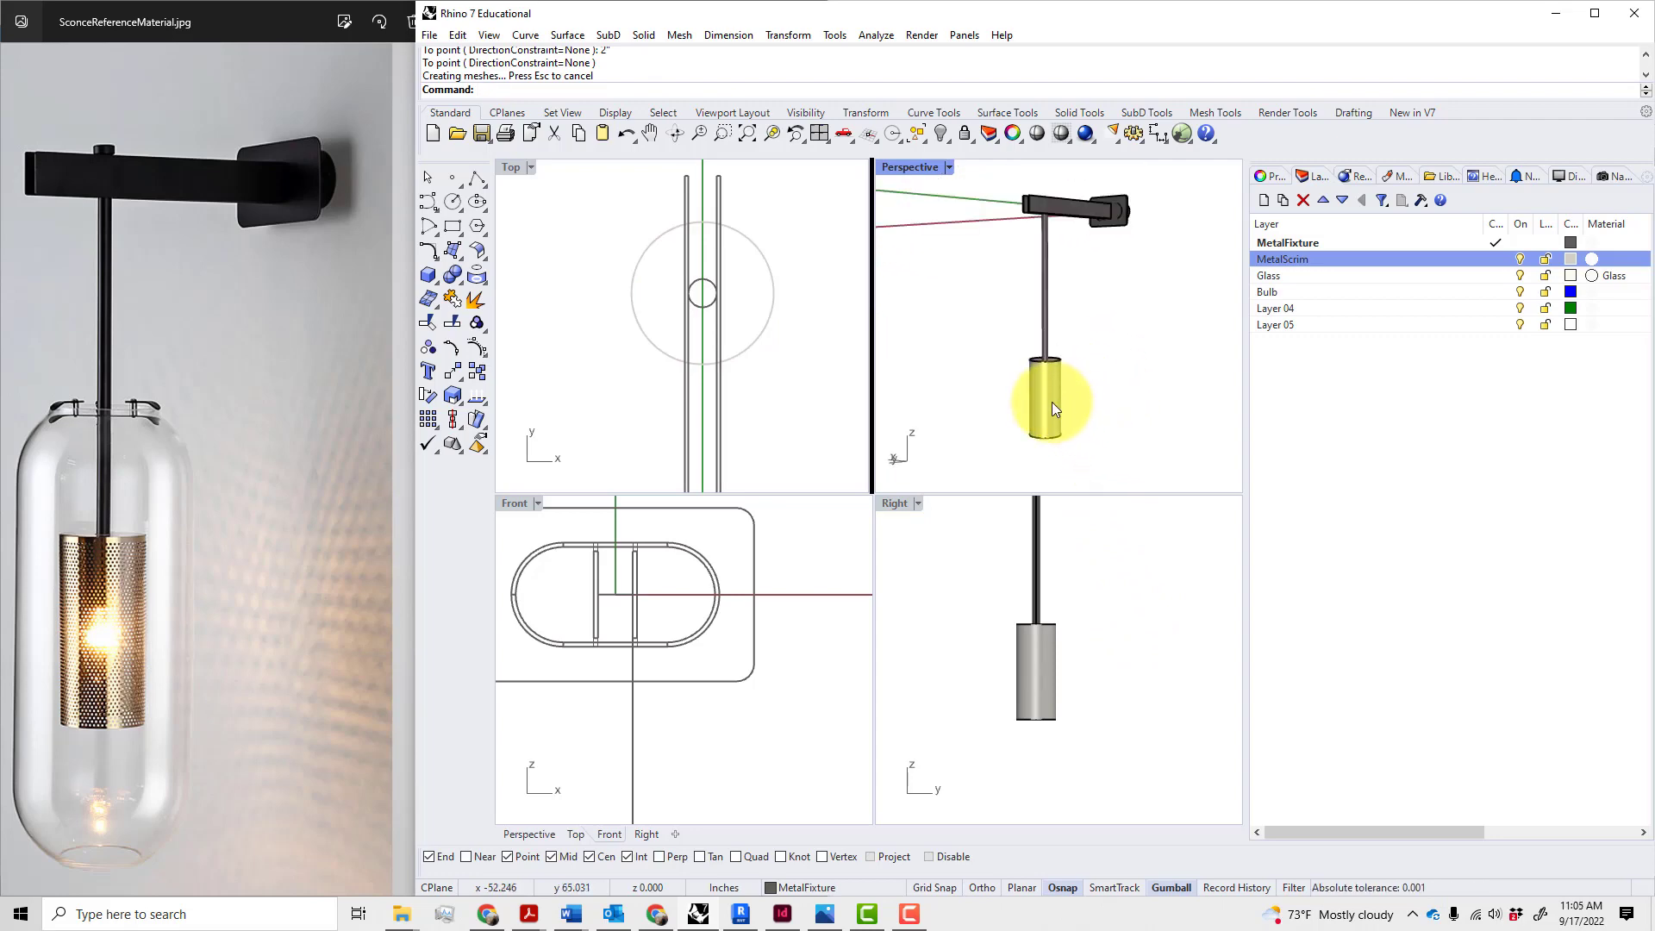
left_click(1043, 358)
left_click_drag(1043, 358, 1045, 323)
left_click(1108, 335)
- Shorten the horizontal arm by moving the end edges of both bars 2" toward the wall with MoveEdge
mouse_move(1107, 335)
right_mouse_down()
mouse_move(1078, 274)
mouse_move(1046, 261)
mouse_move(1094, 321)
right_mouse_up()
scroll(1069, 246, "up", 6)
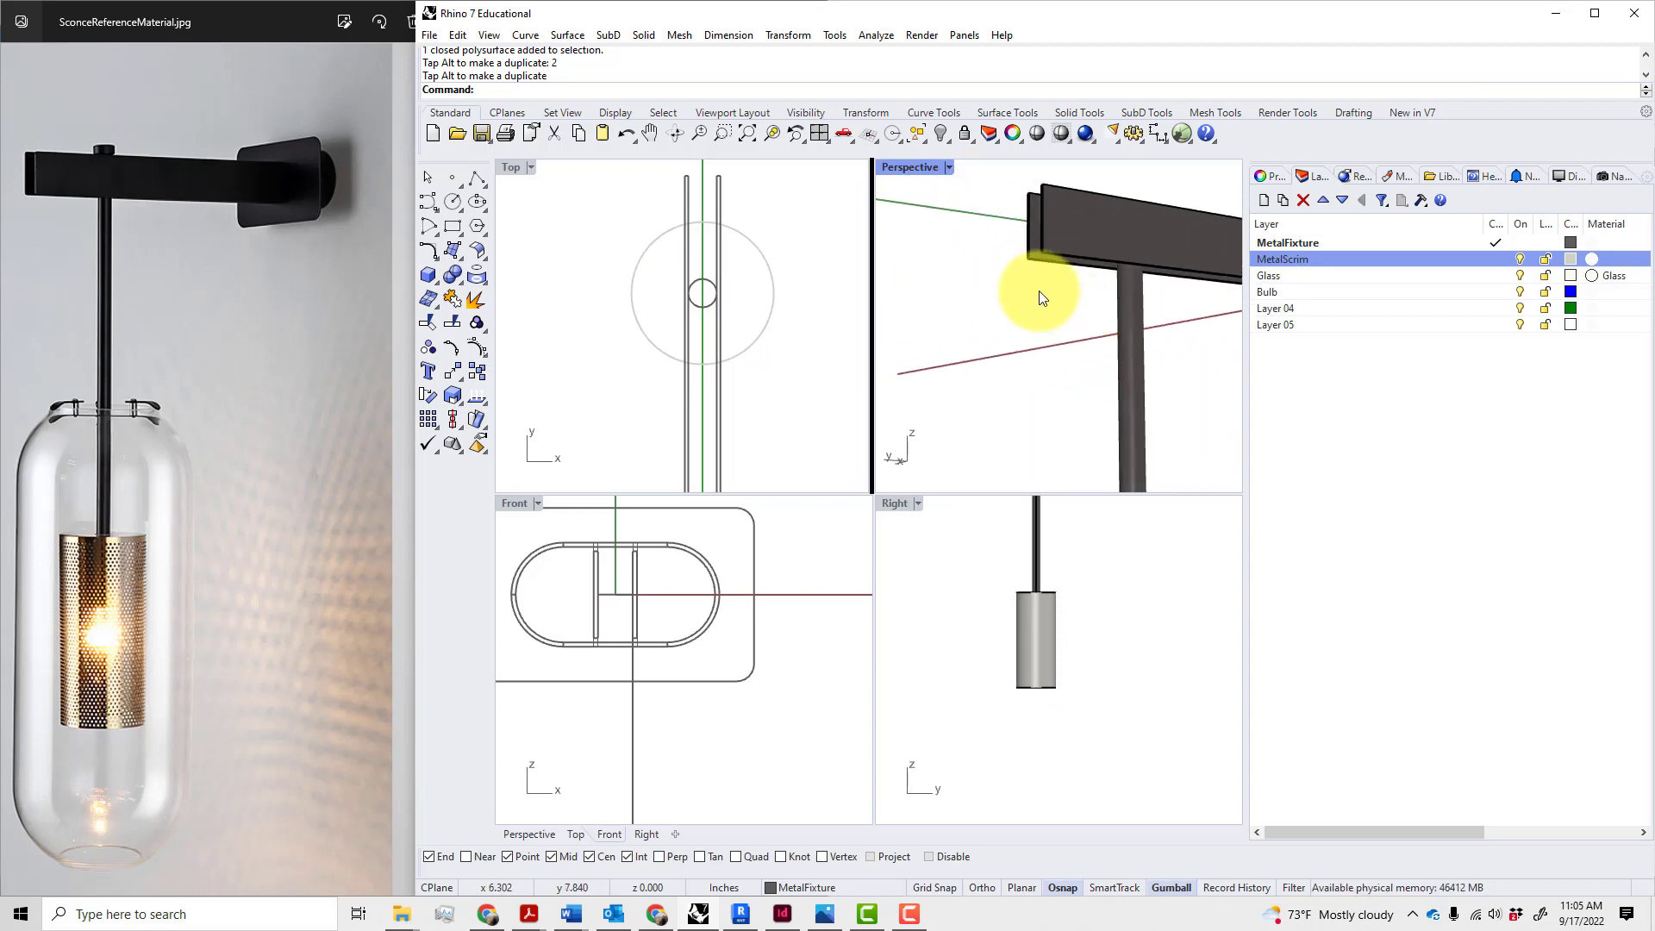
type("ME")
key("Return")
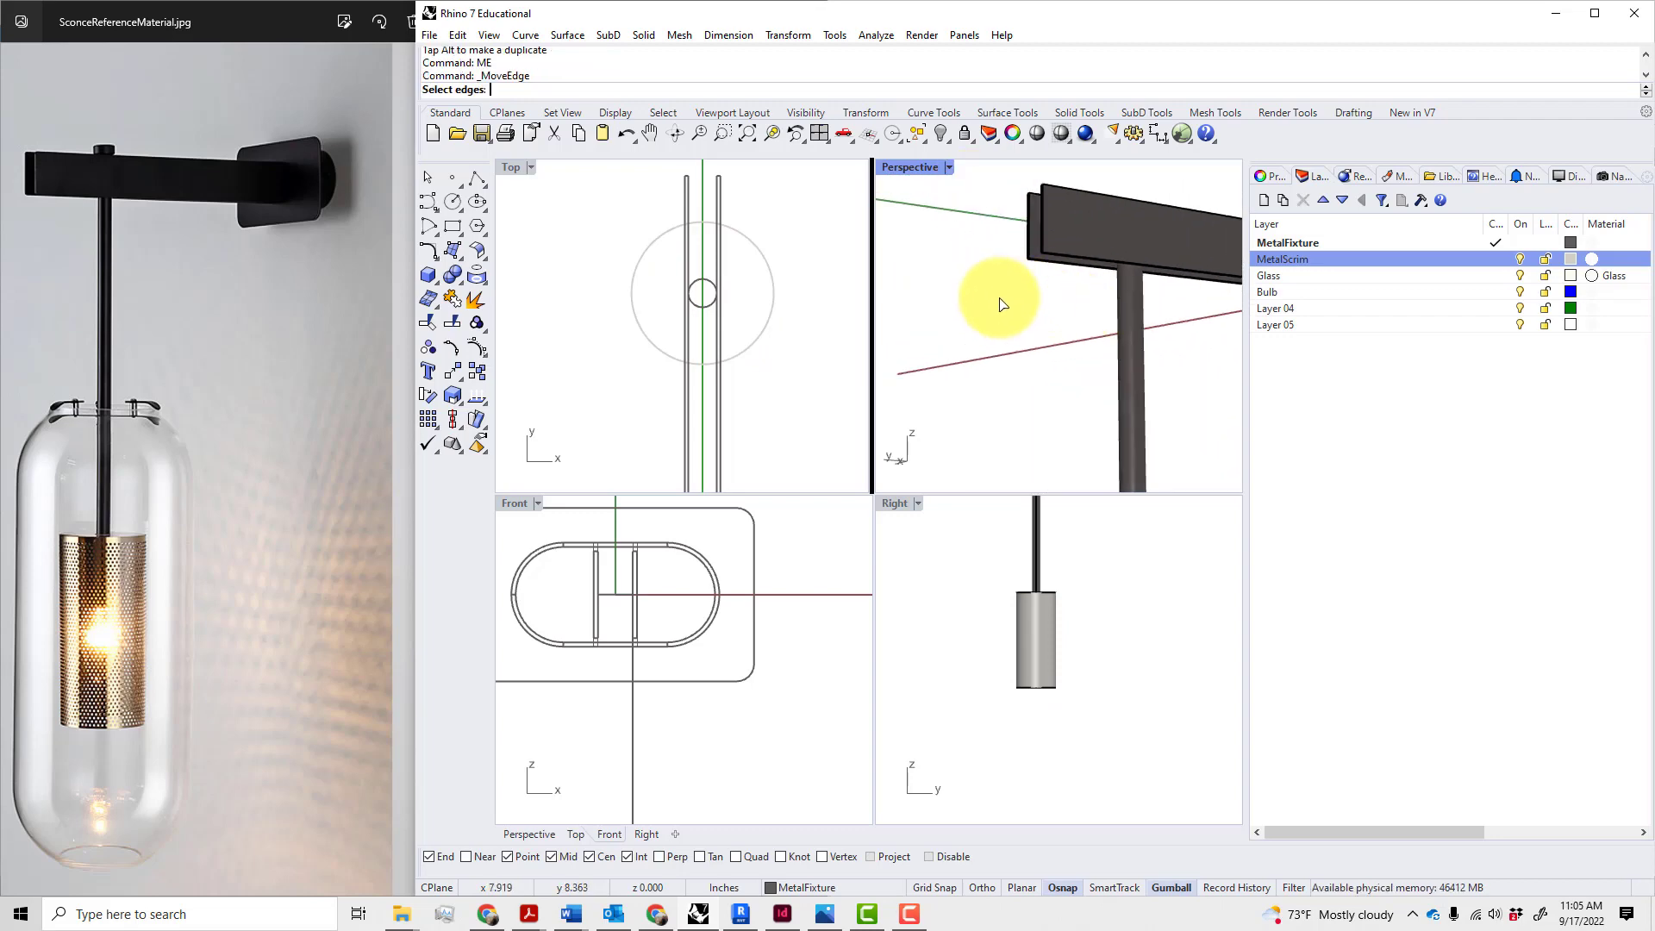
left_click_drag(1000, 301, 1060, 185)
key("Return")
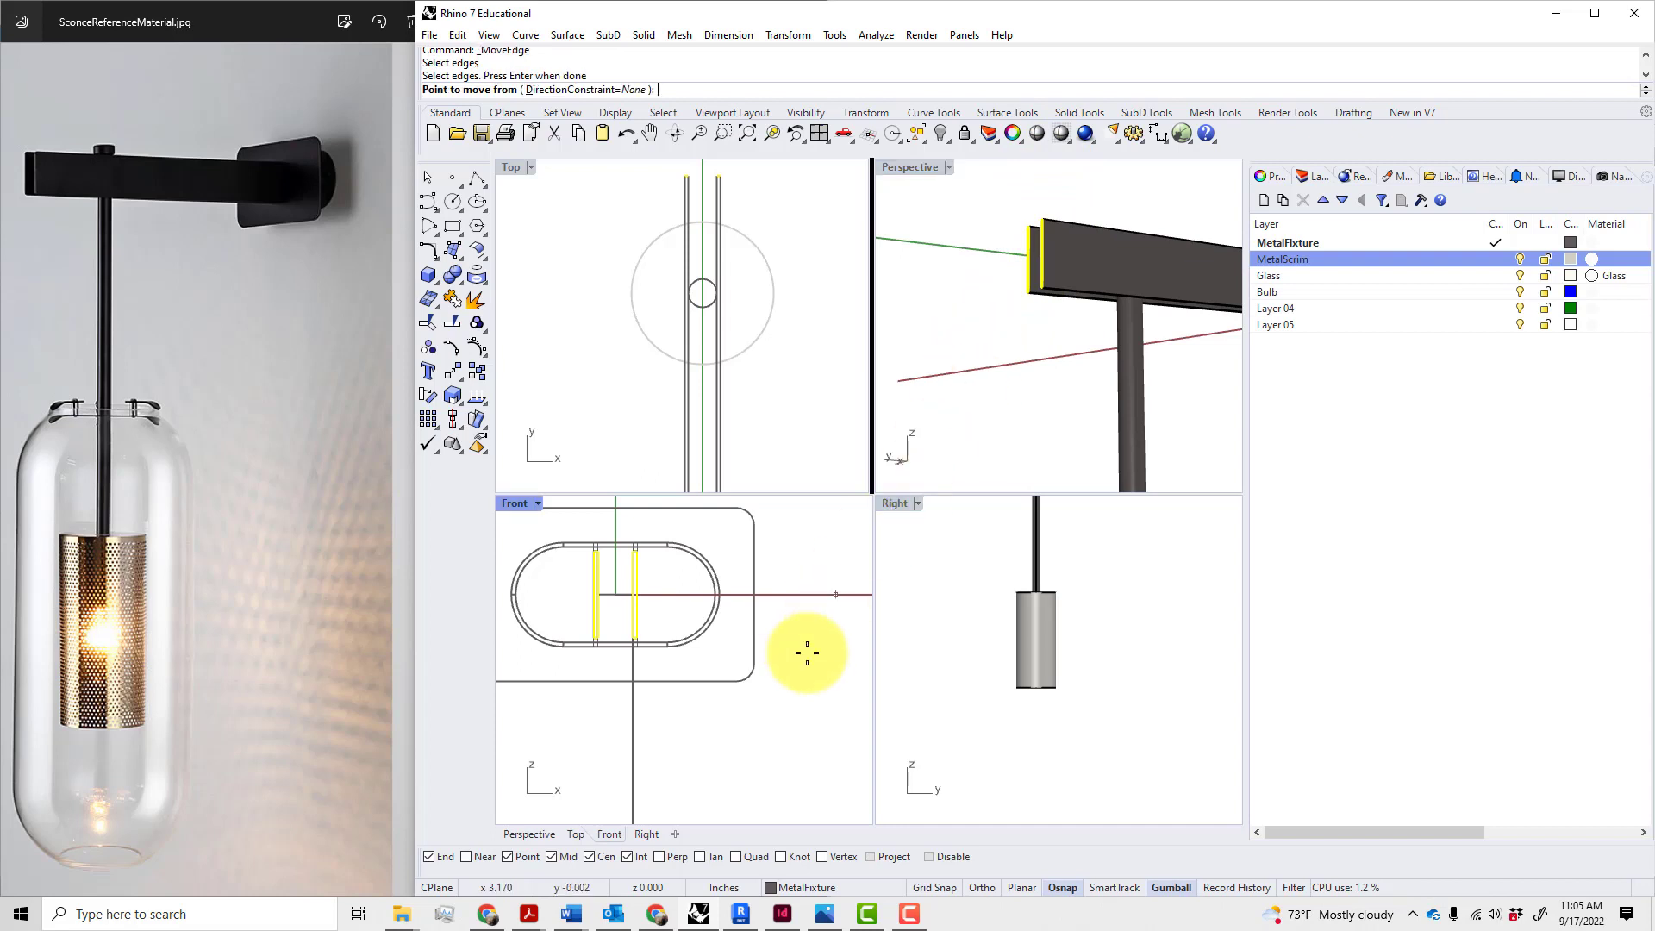
scroll(993, 677, "down", 5)
scroll(1131, 639, "up", 3)
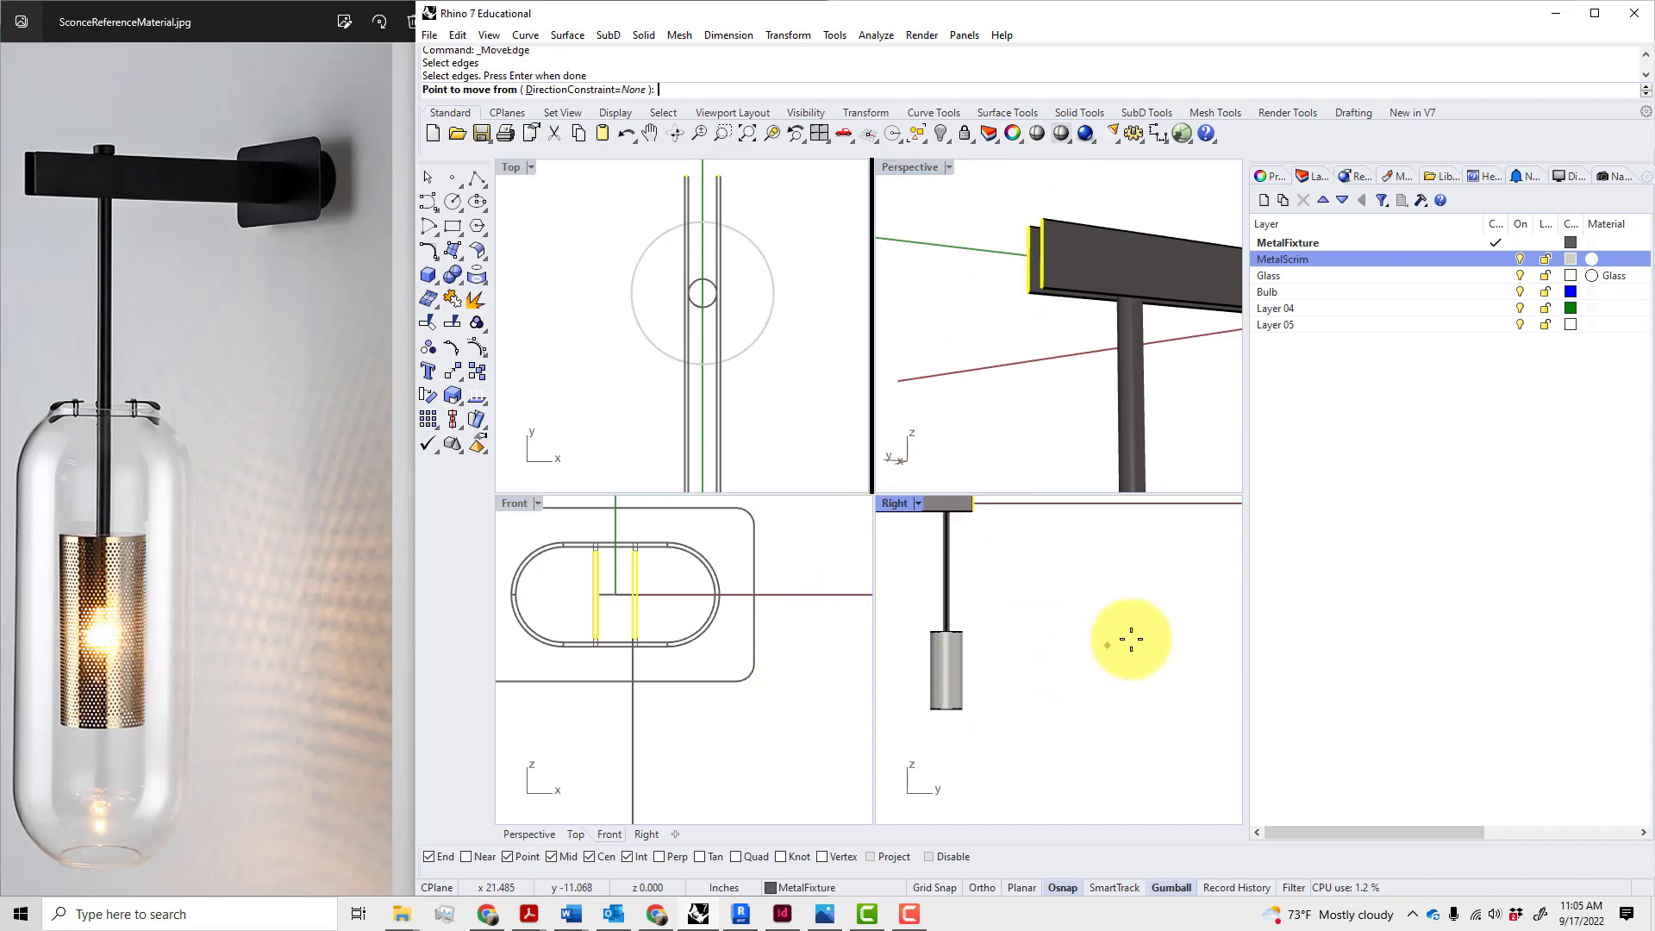
left_click(1132, 640)
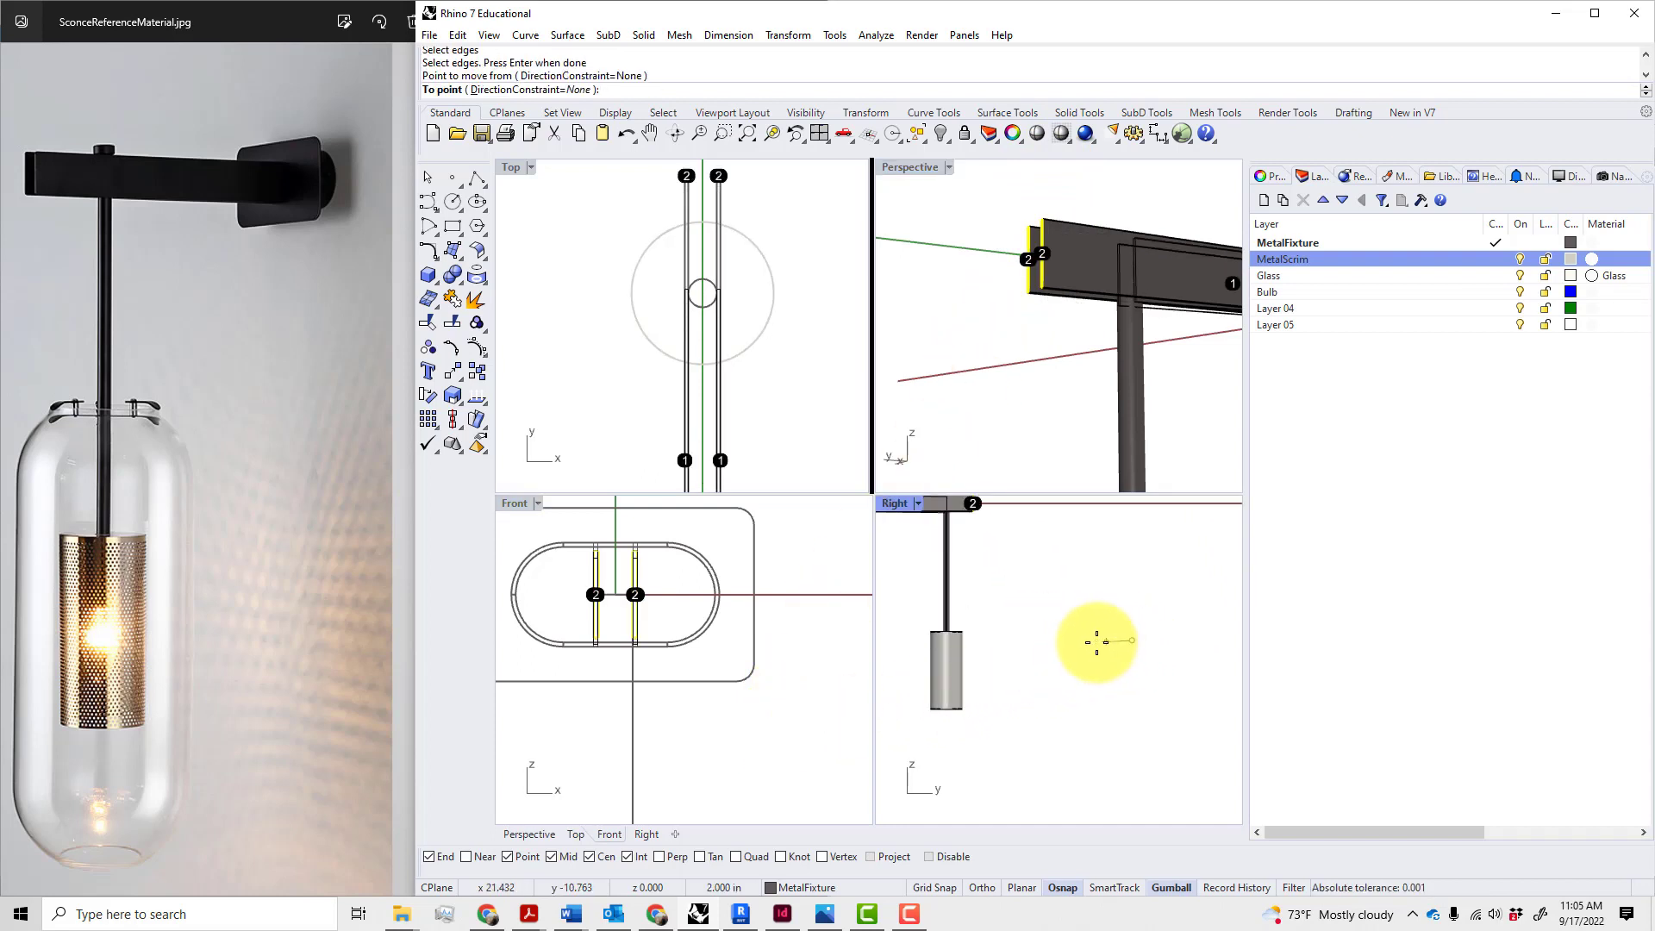
type("2\"")
key("Return")
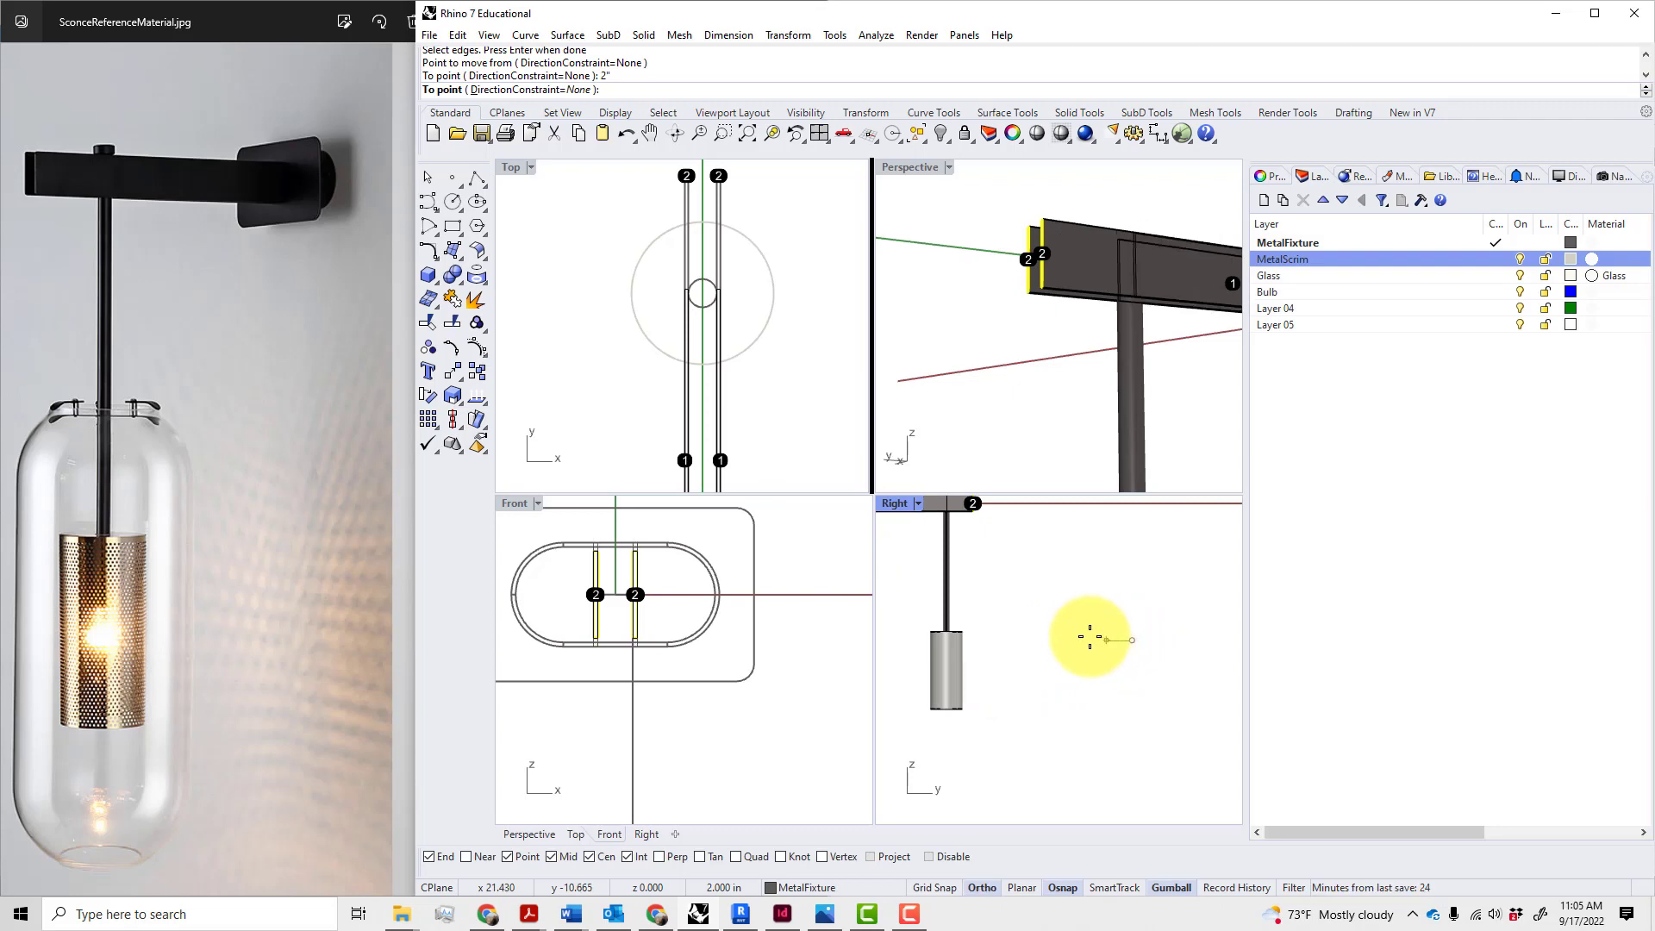
left_click(1090, 638)
- Move the hanging rod and the scrim cylinder together 2" along the arm toward the wall
scroll(1068, 638, "down", 3)
scroll(1011, 590, "up", 4)
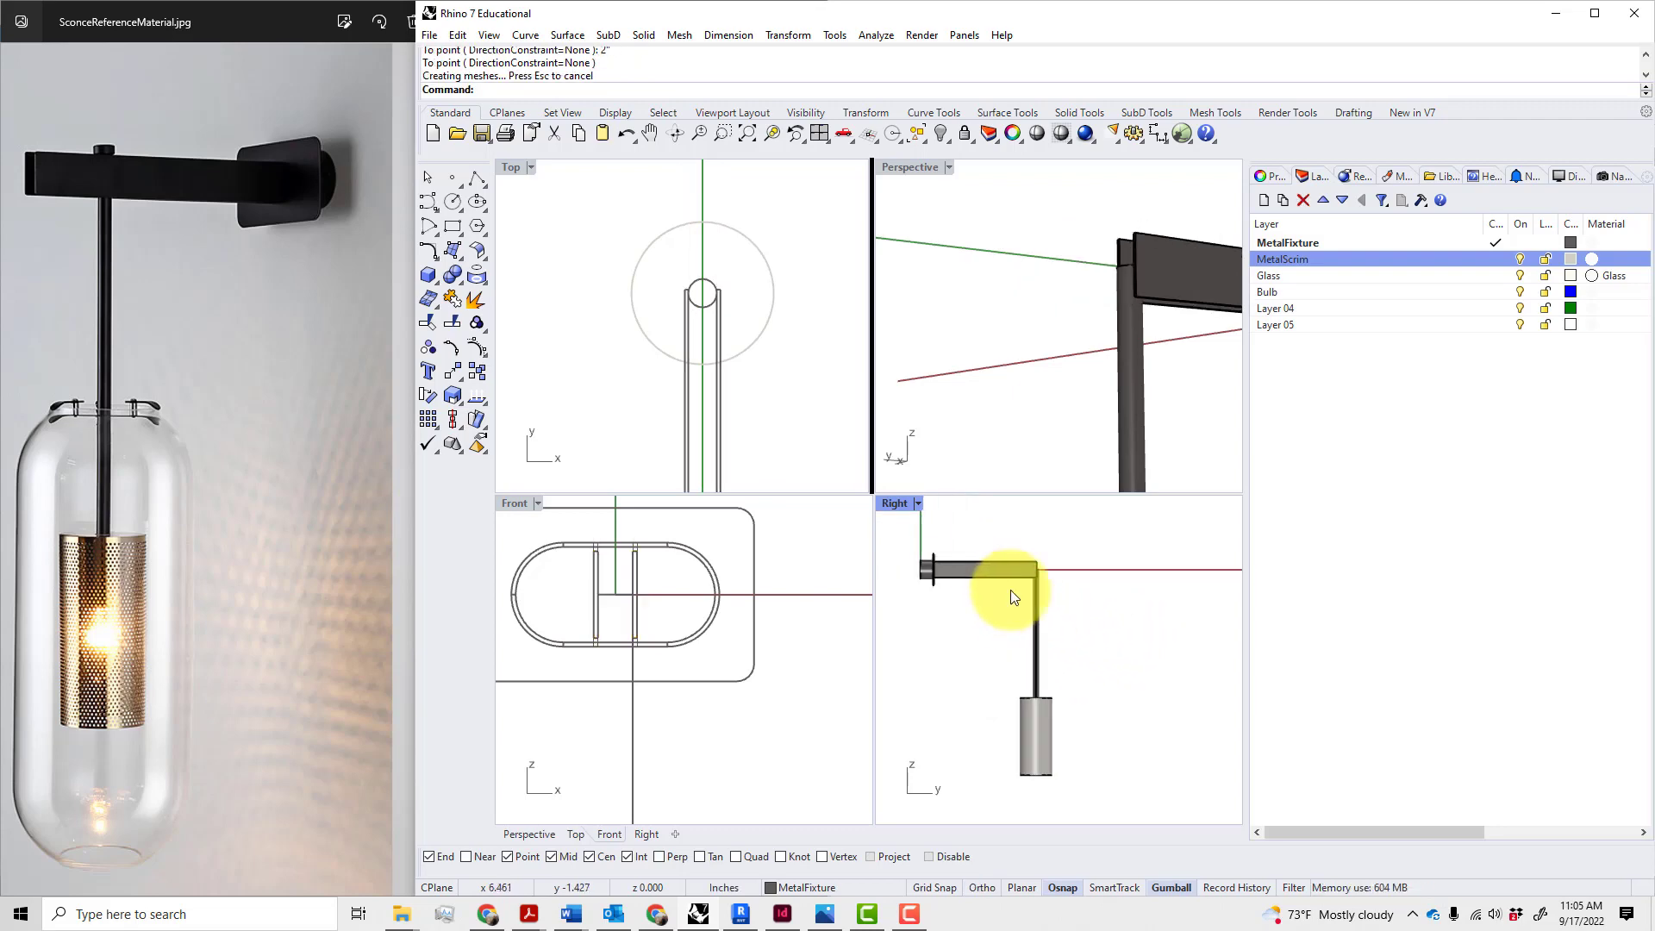
left_click_drag(1111, 653, 969, 766)
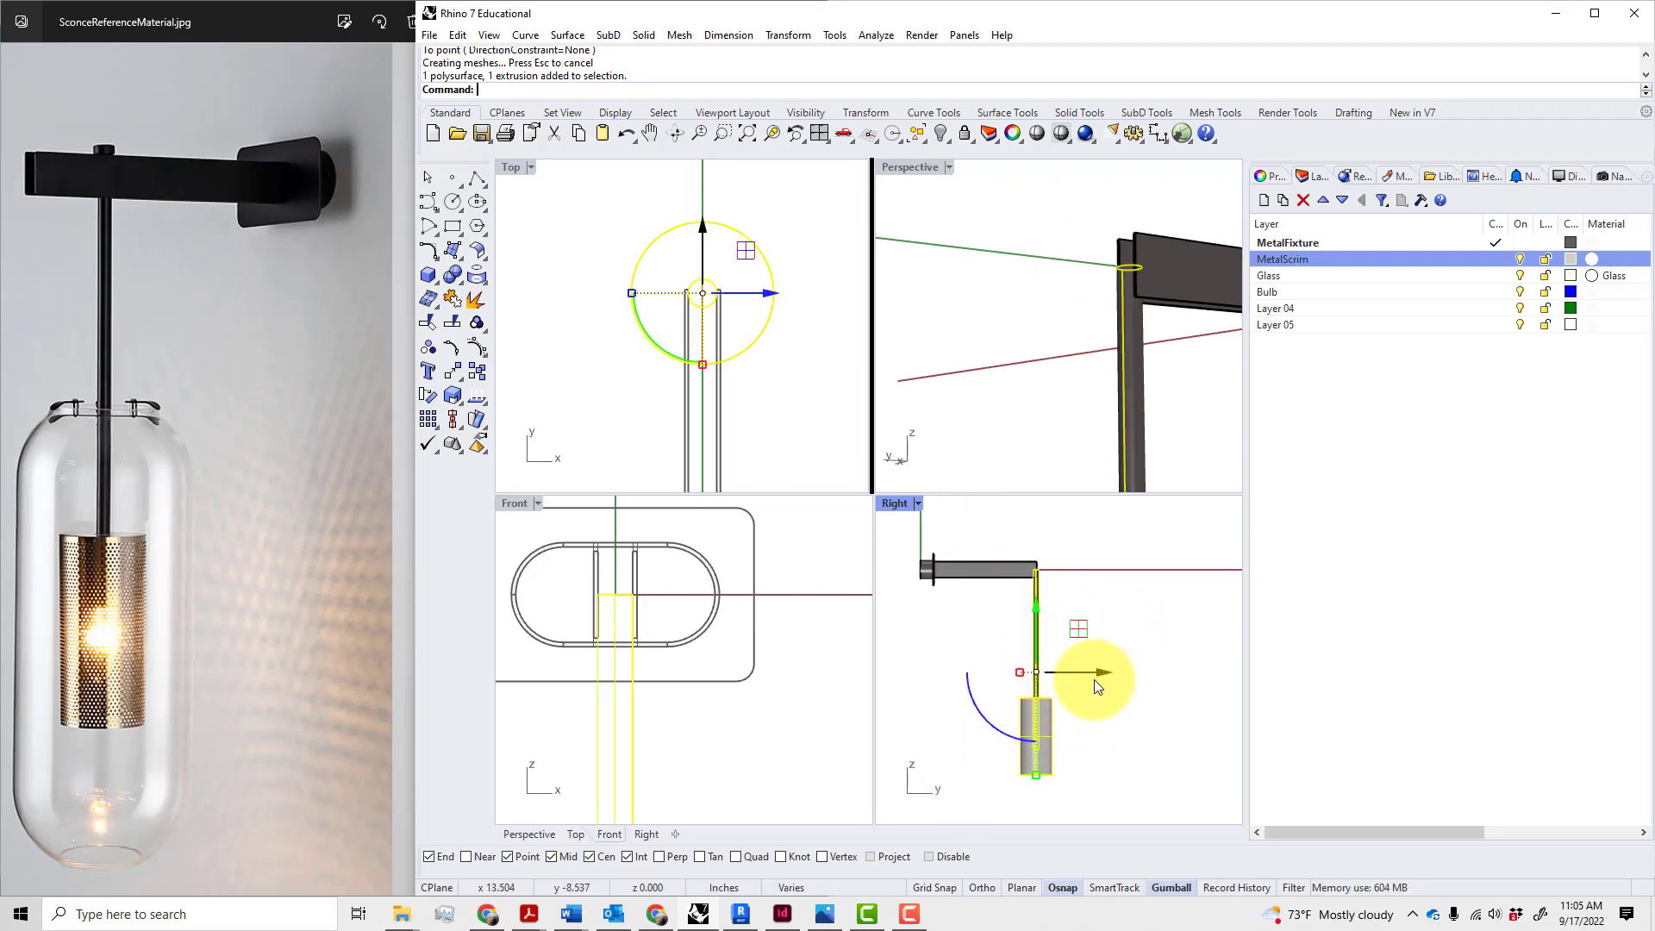
left_click_drag(1096, 685, 1071, 676)
type("2\"")
key("Return")
left_click(1098, 701)
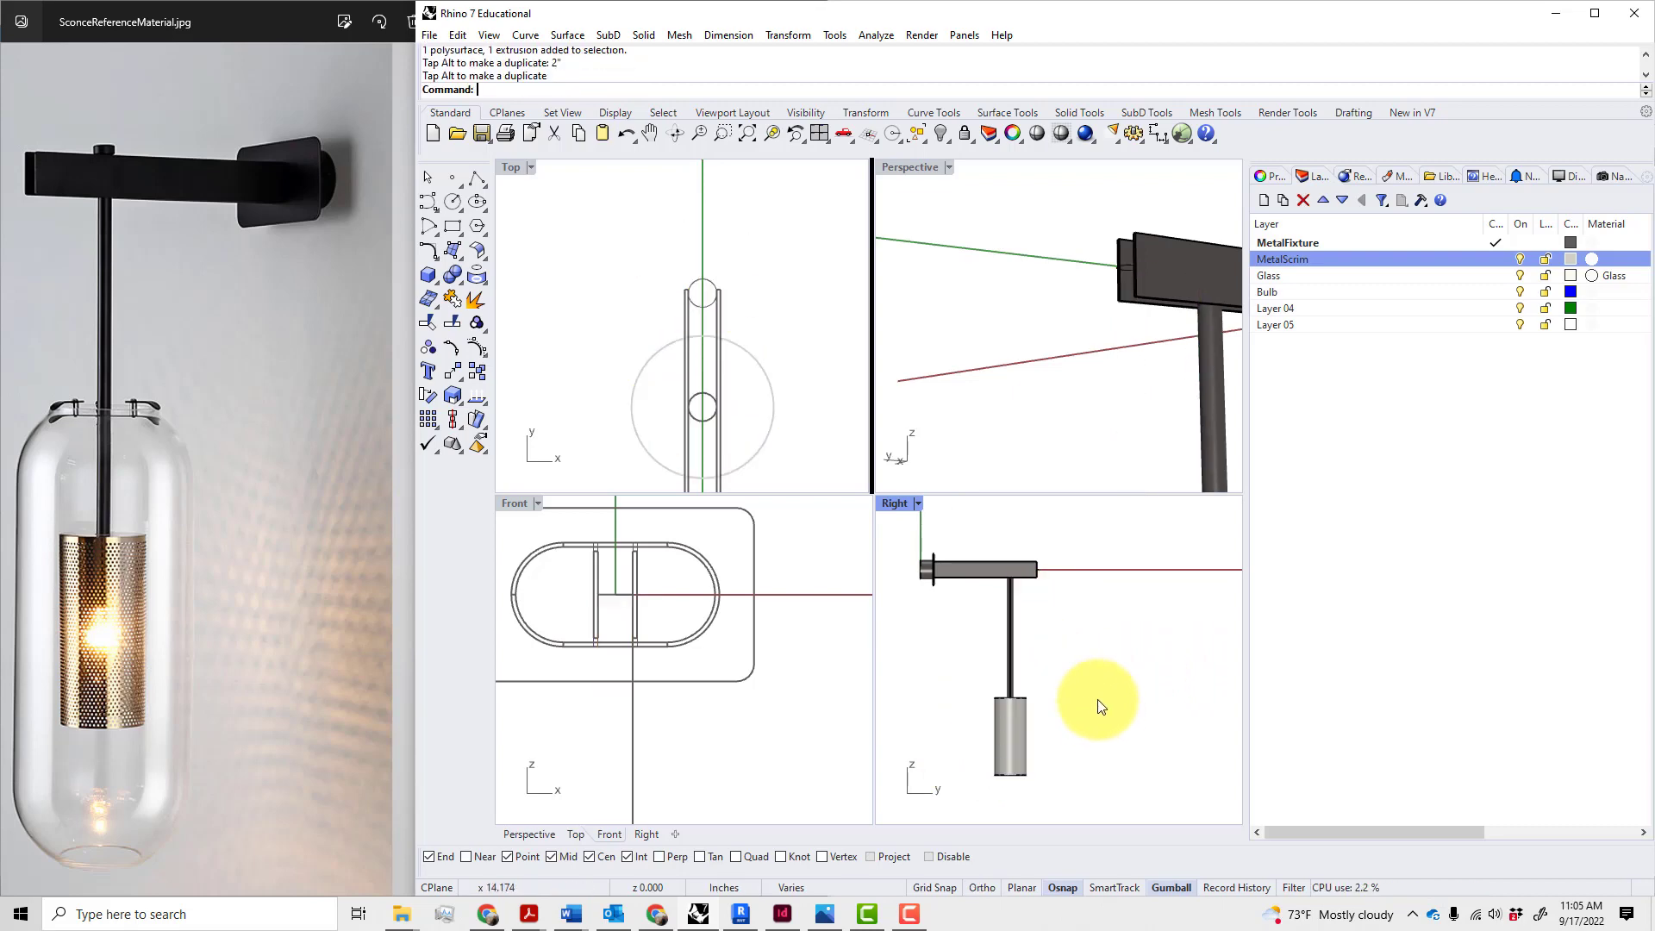
- Raise the hanging rod and scrim cylinder together by 1" so the rod's upper end passes above the arm
scroll(1055, 615, "up", 6)
scroll(1057, 621, "down", 2)
left_click_drag(1088, 820, 990, 650)
type("1\"")
key("Return")
left_click(1073, 670)
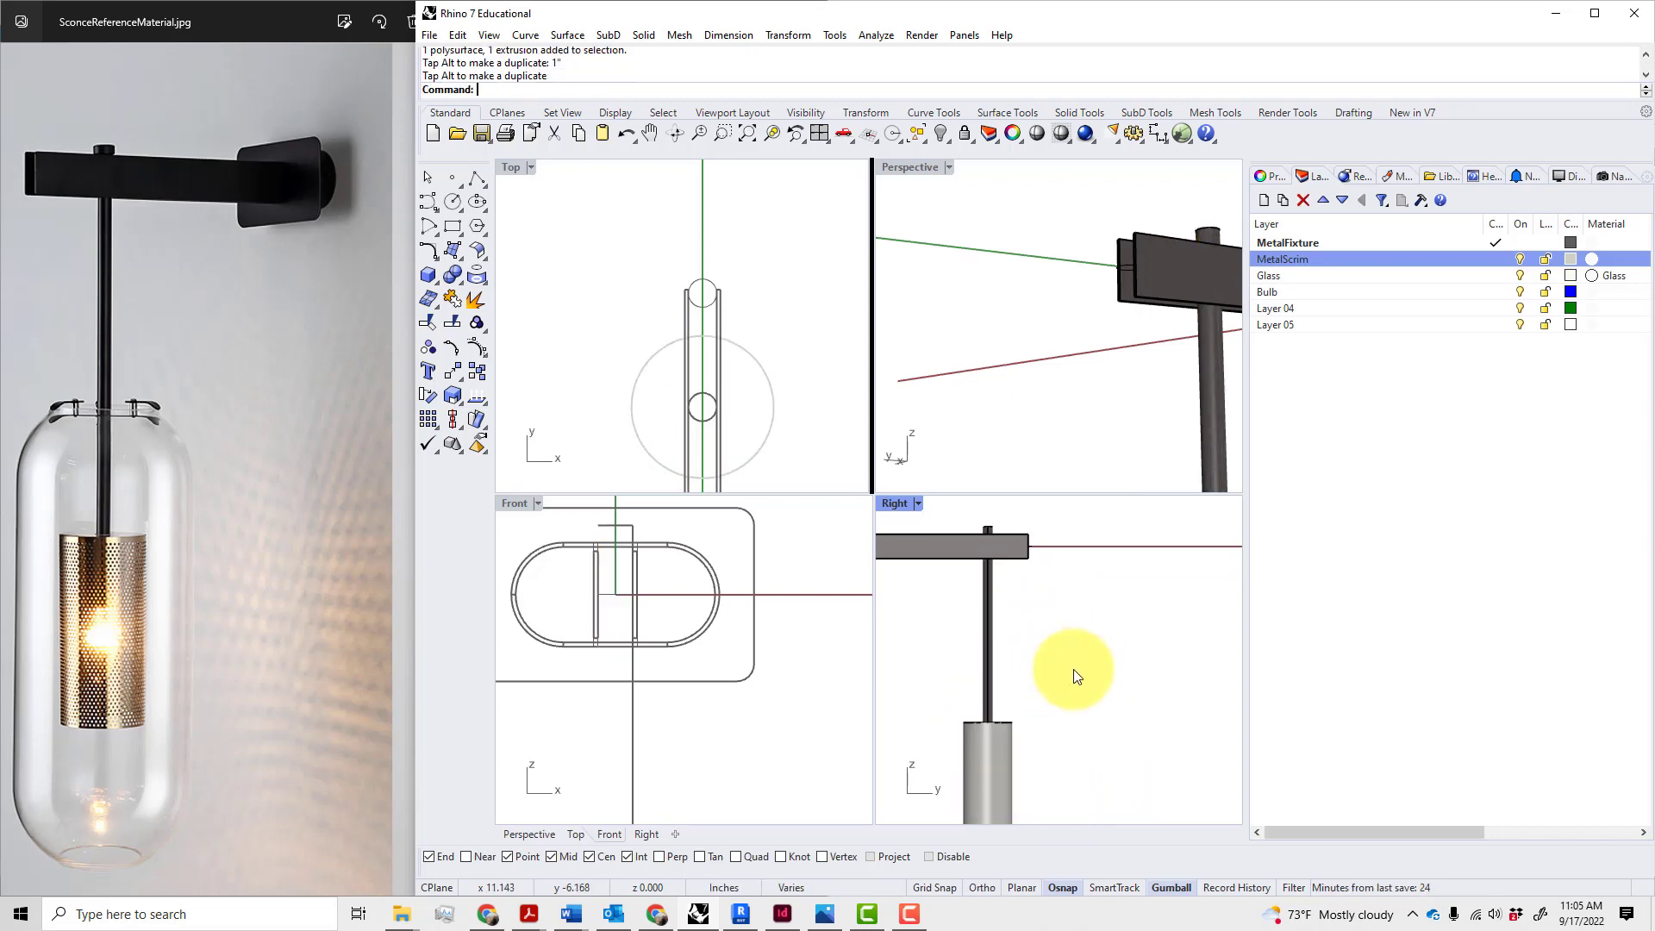
scroll(1117, 647, "down", 2)
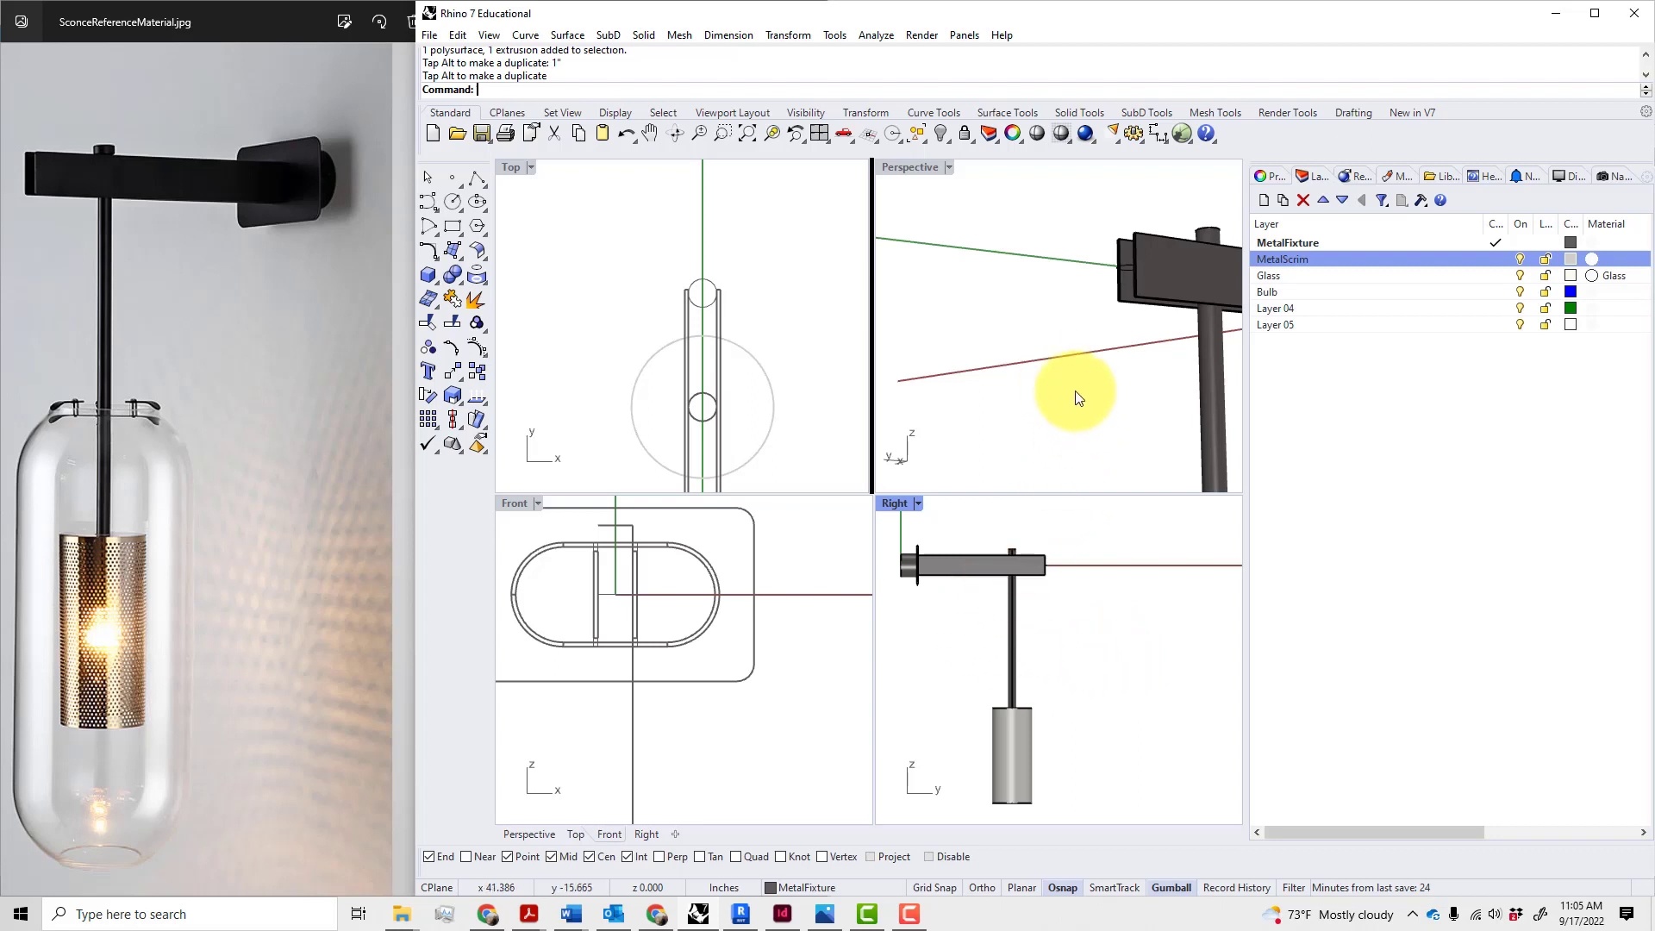
scroll(1083, 399, "down", 4)
right_click_drag(1111, 417, 1075, 369)
scroll(1060, 223, "up", 4)
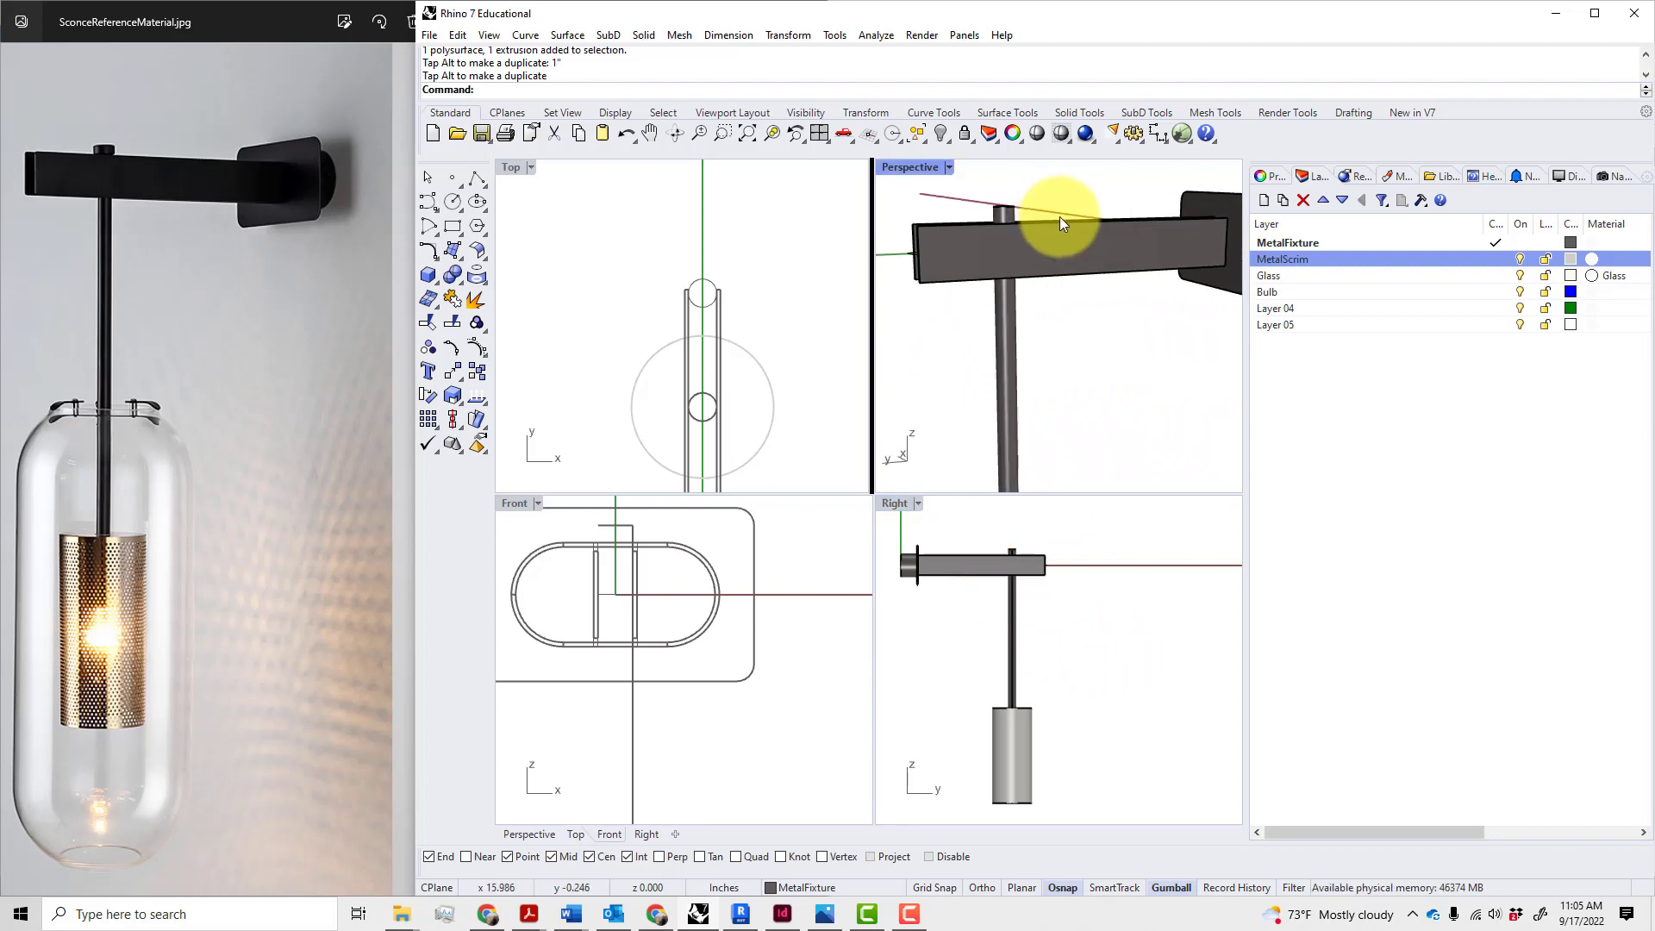
scroll(766, 350, "up", 3)
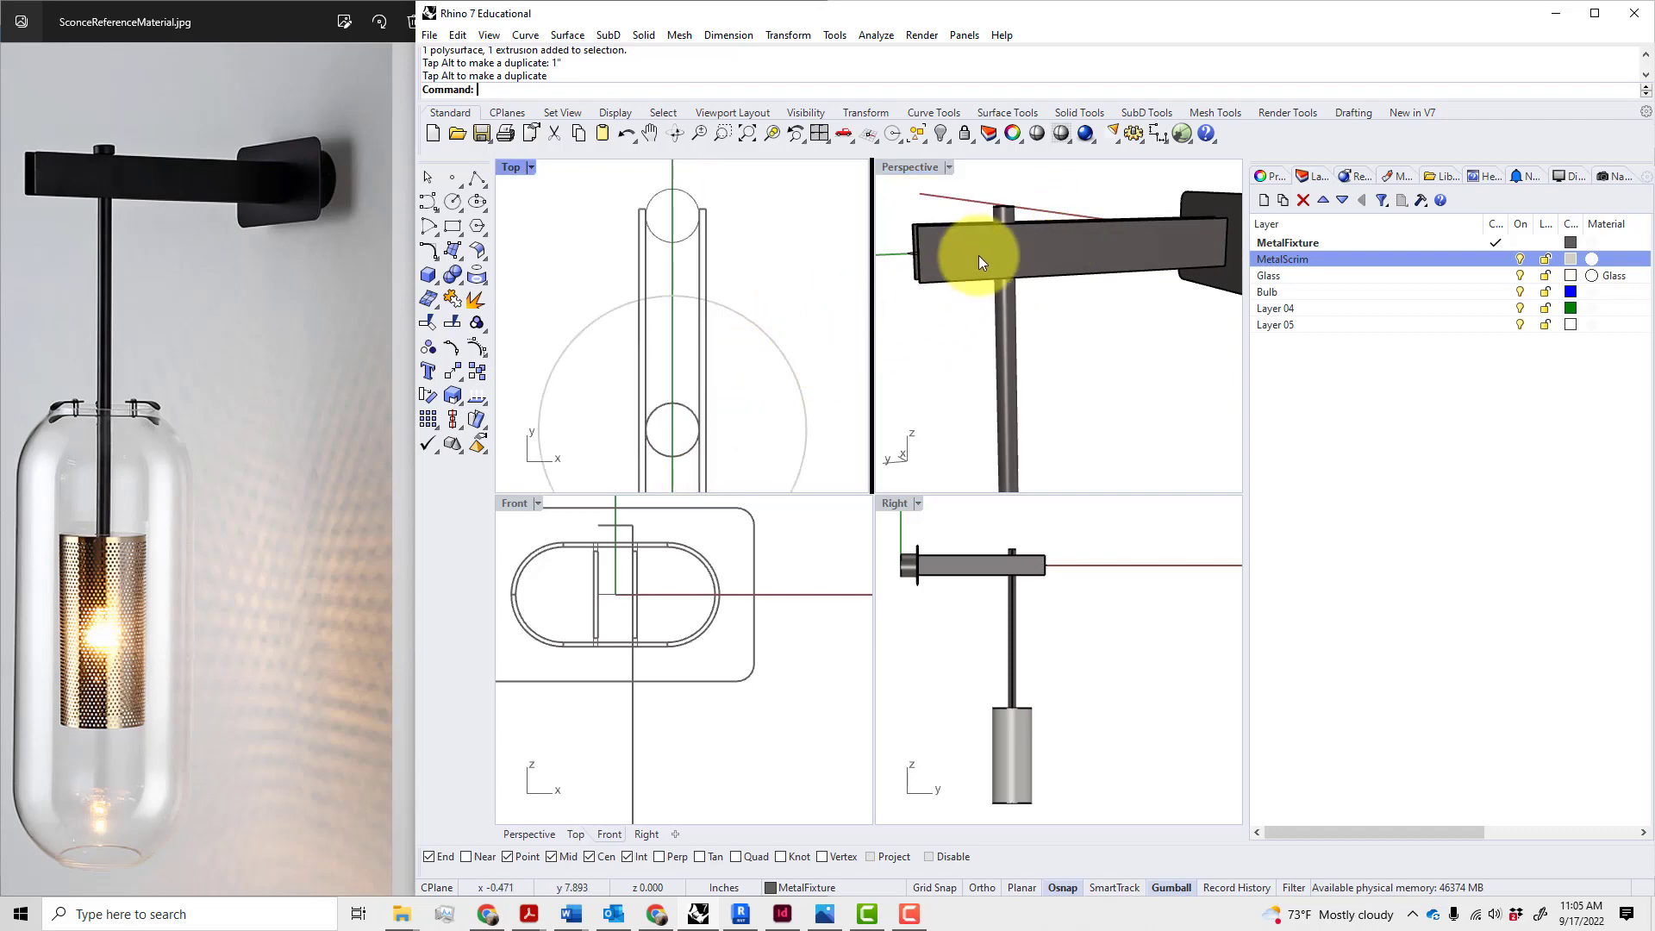
mouse_move(1039, 319)
right_mouse_down()
mouse_move(1022, 431)
mouse_move(1059, 317)
right_mouse_up()
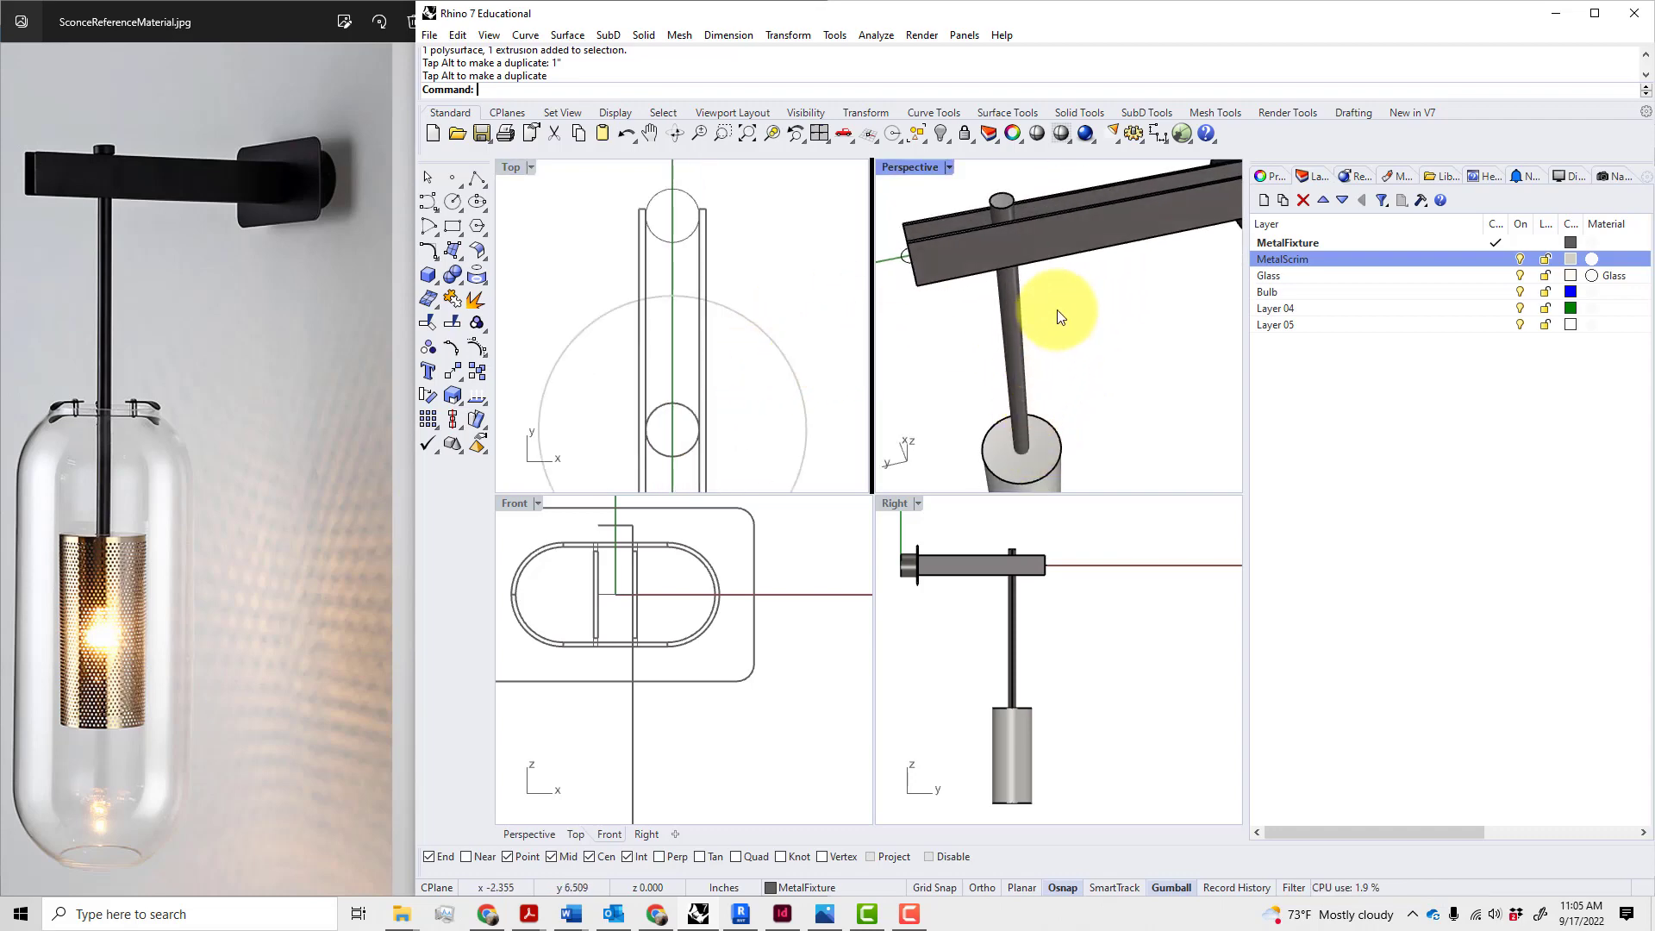
type("Circle")
key("Return")
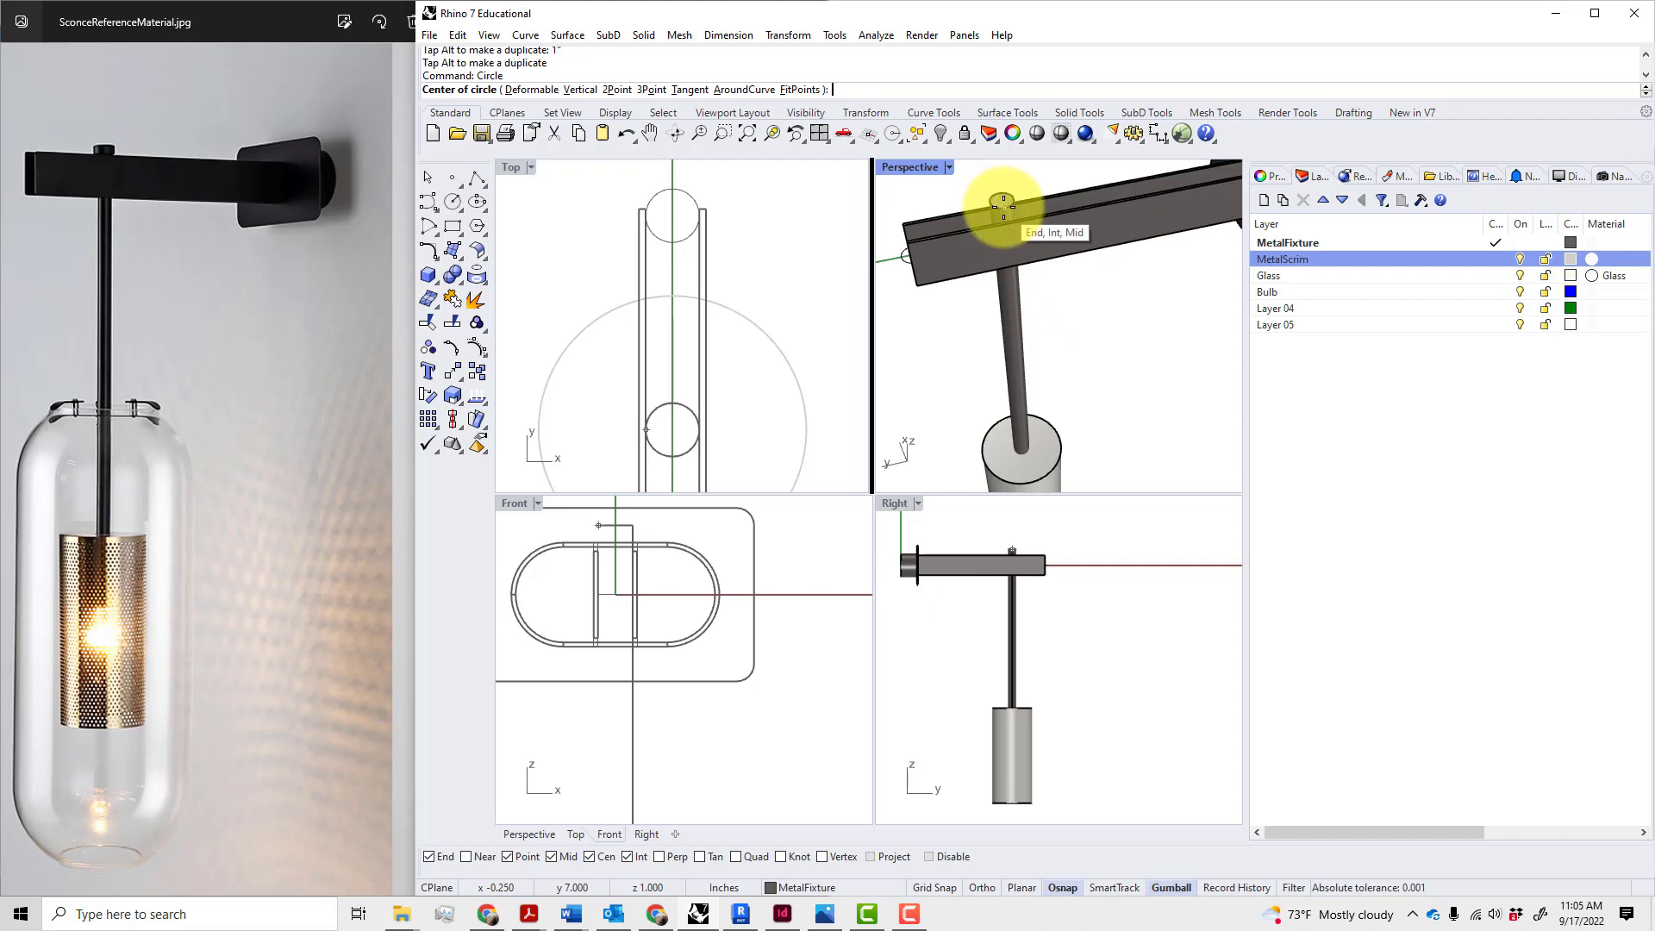
scroll(1008, 212, "up", 3)
left_click(1043, 196)
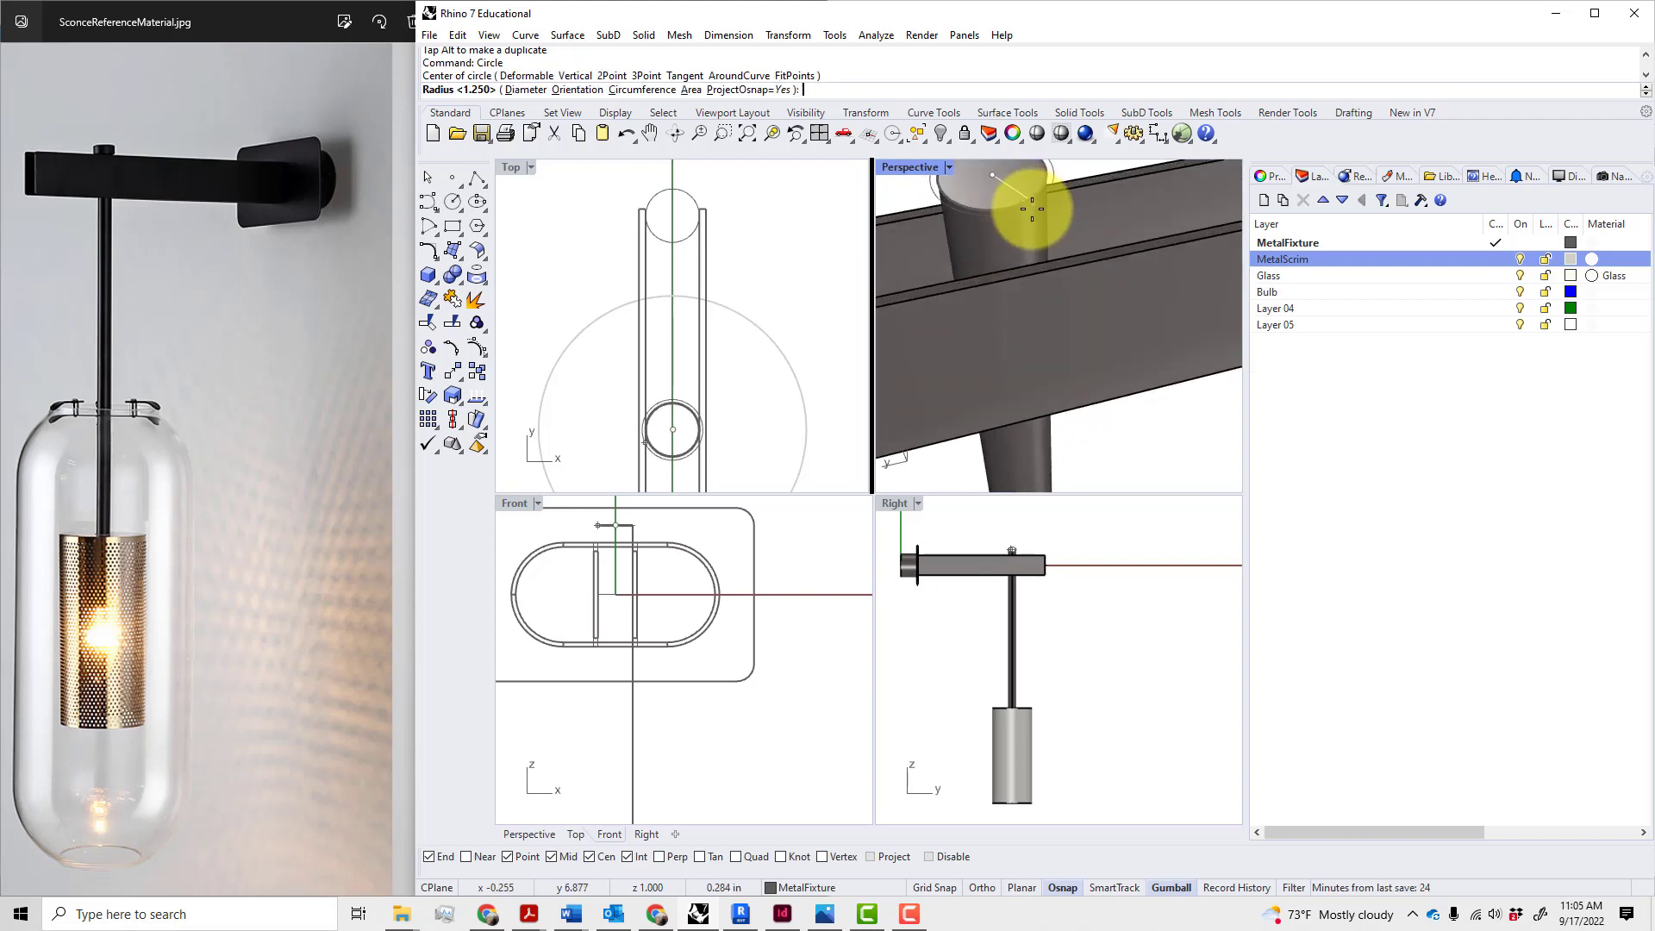
scroll(1026, 271, "down", 7)
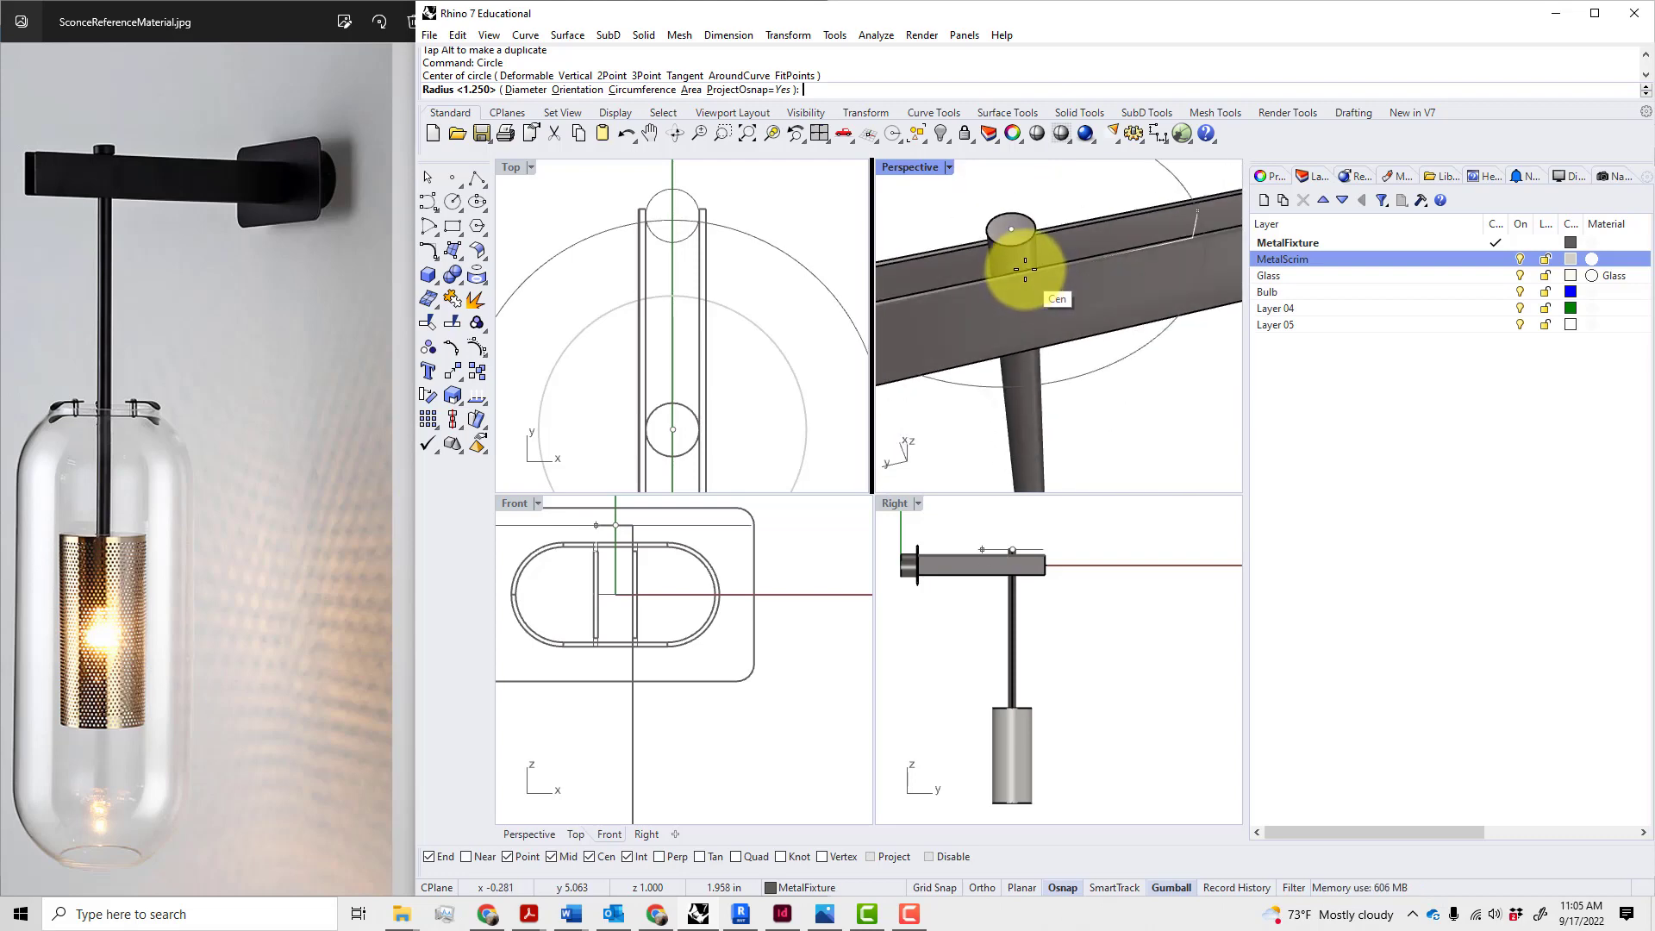
scroll(1026, 269, "up", 6)
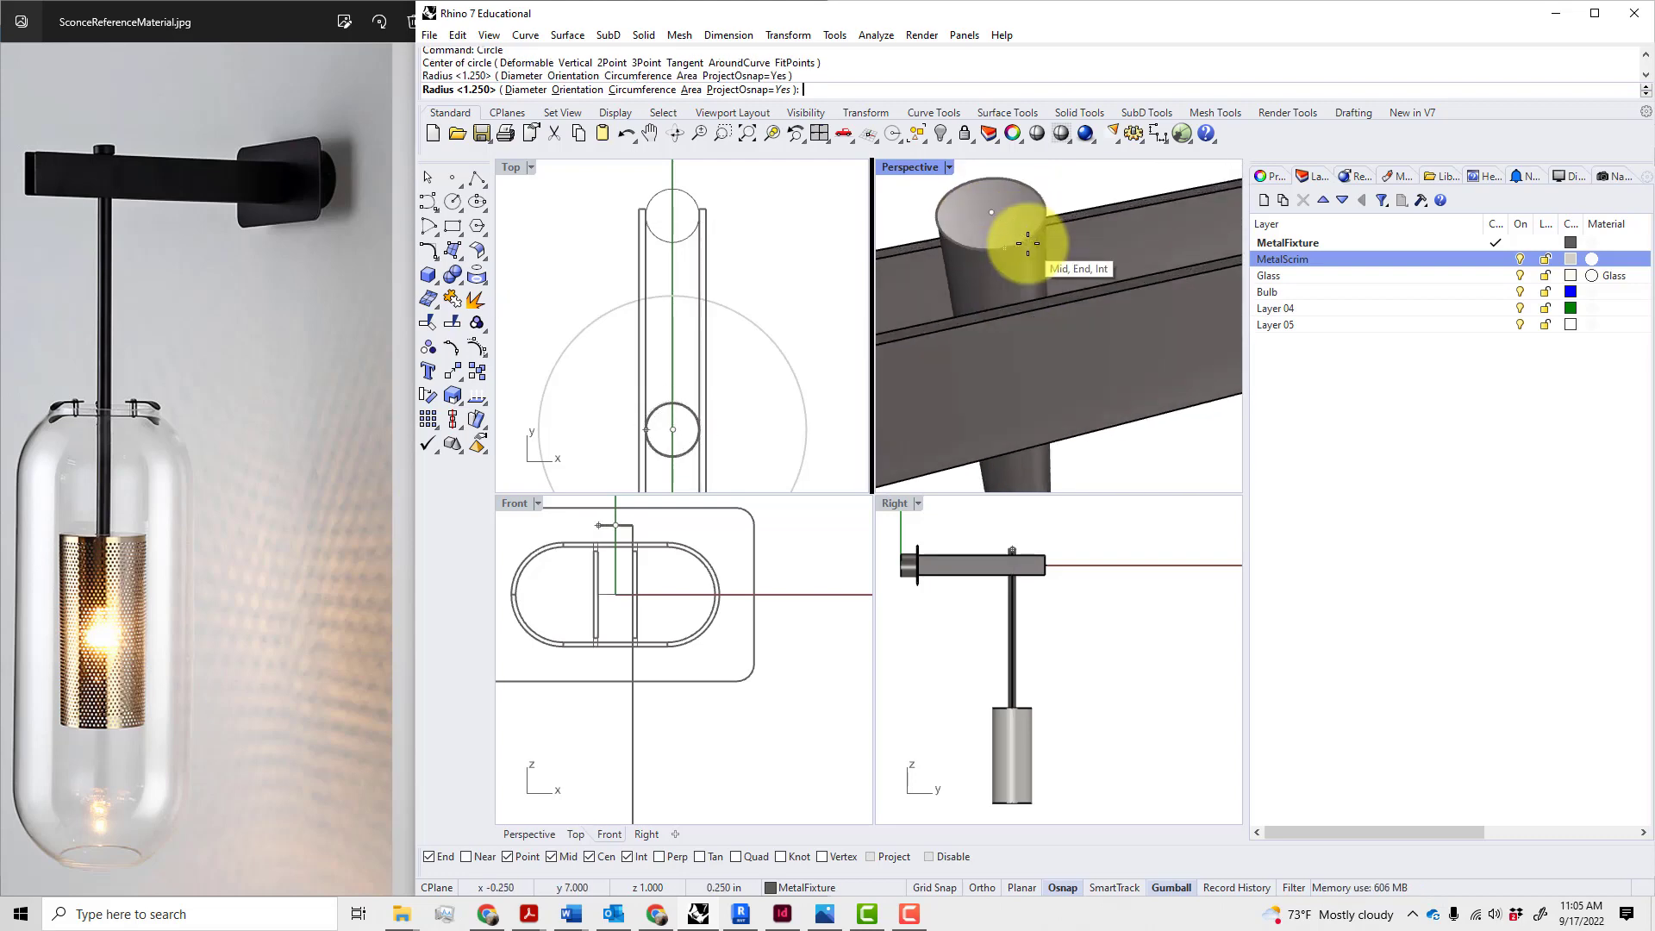
left_click(1027, 244)
left_click(1027, 240)
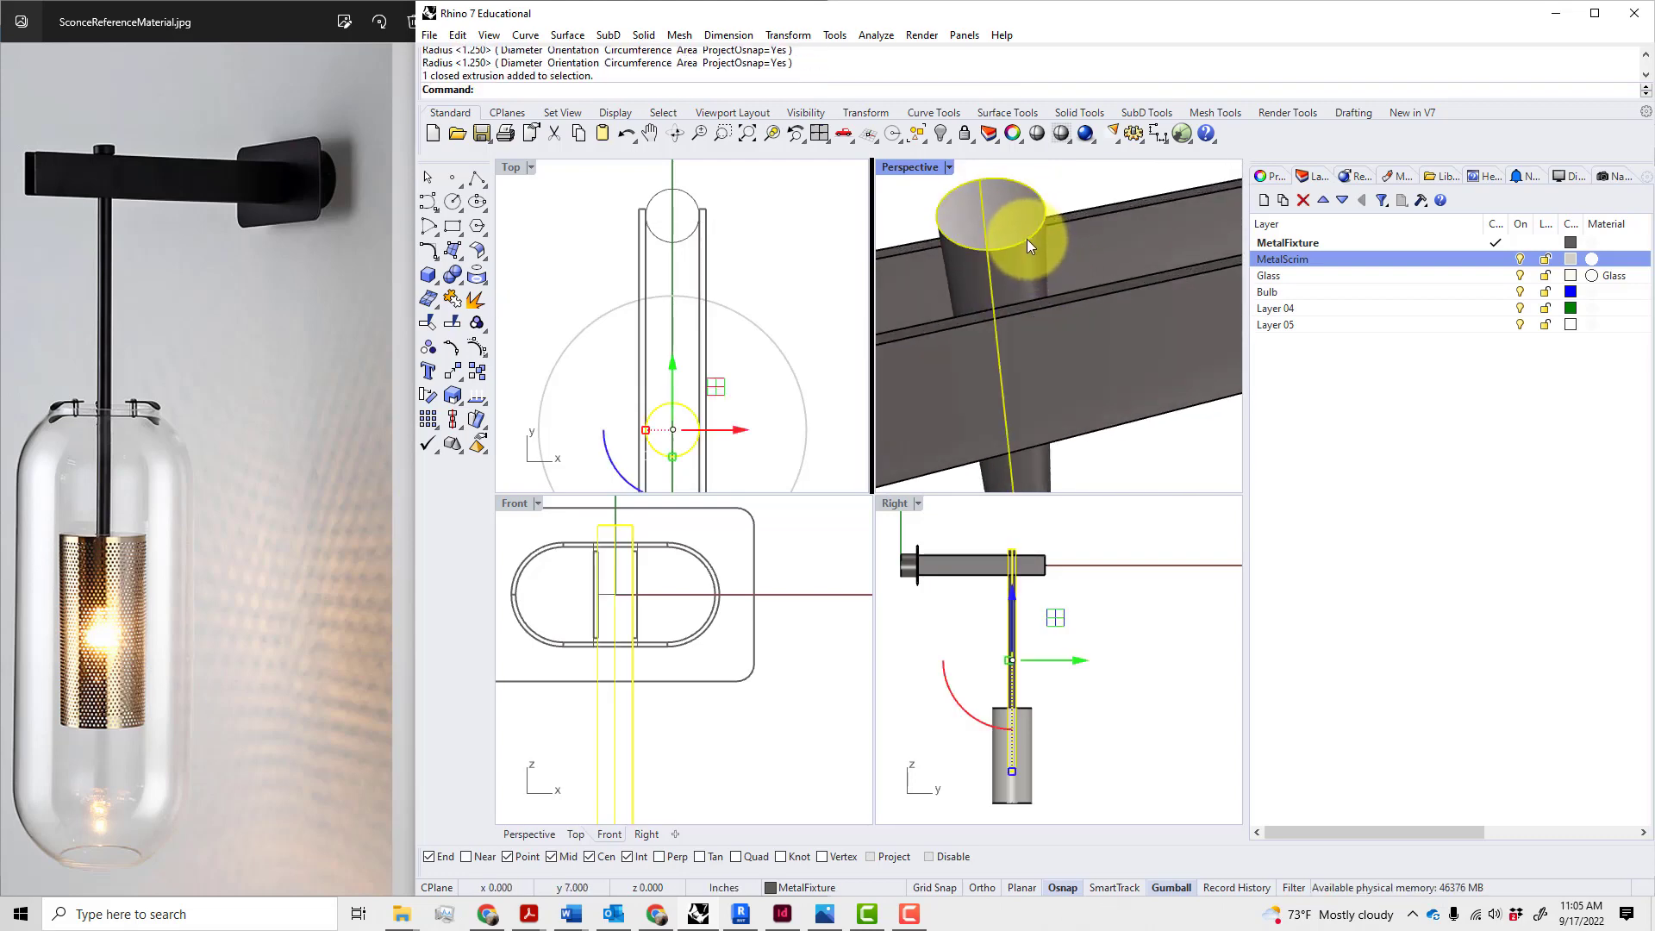
key("Escape")
left_click(1038, 198)
key("Escape")
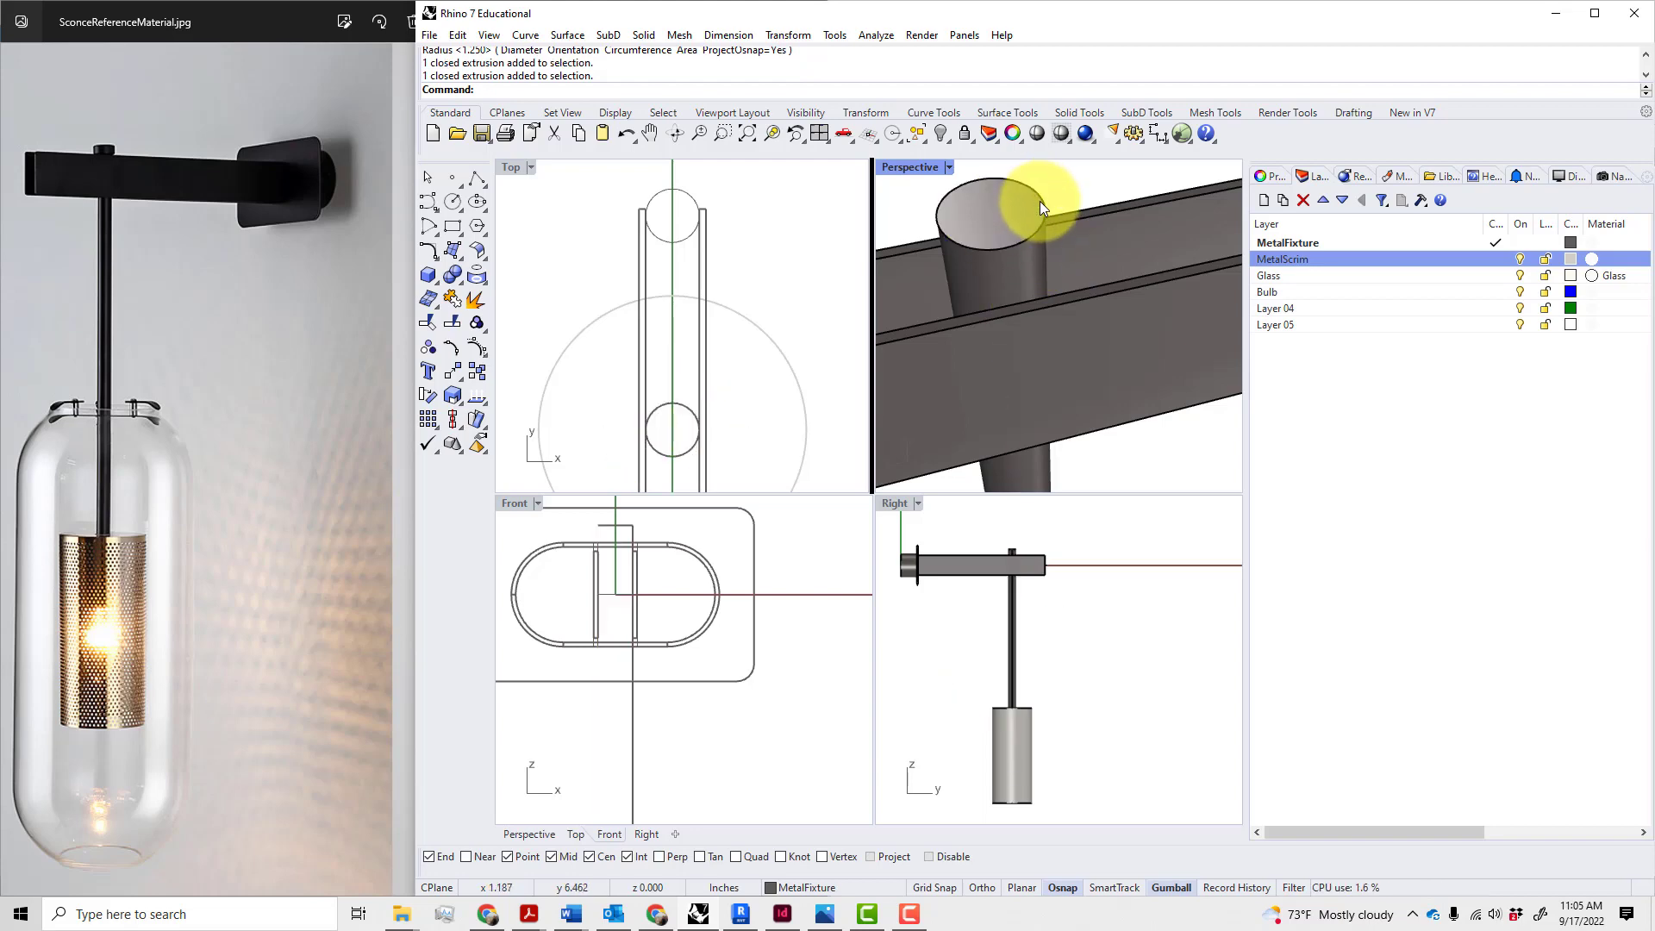
- Draw a trial circle of radius .625 inches centred on the rod's upper end and delete it
type("Circle")
key("Return")
left_click(1040, 203)
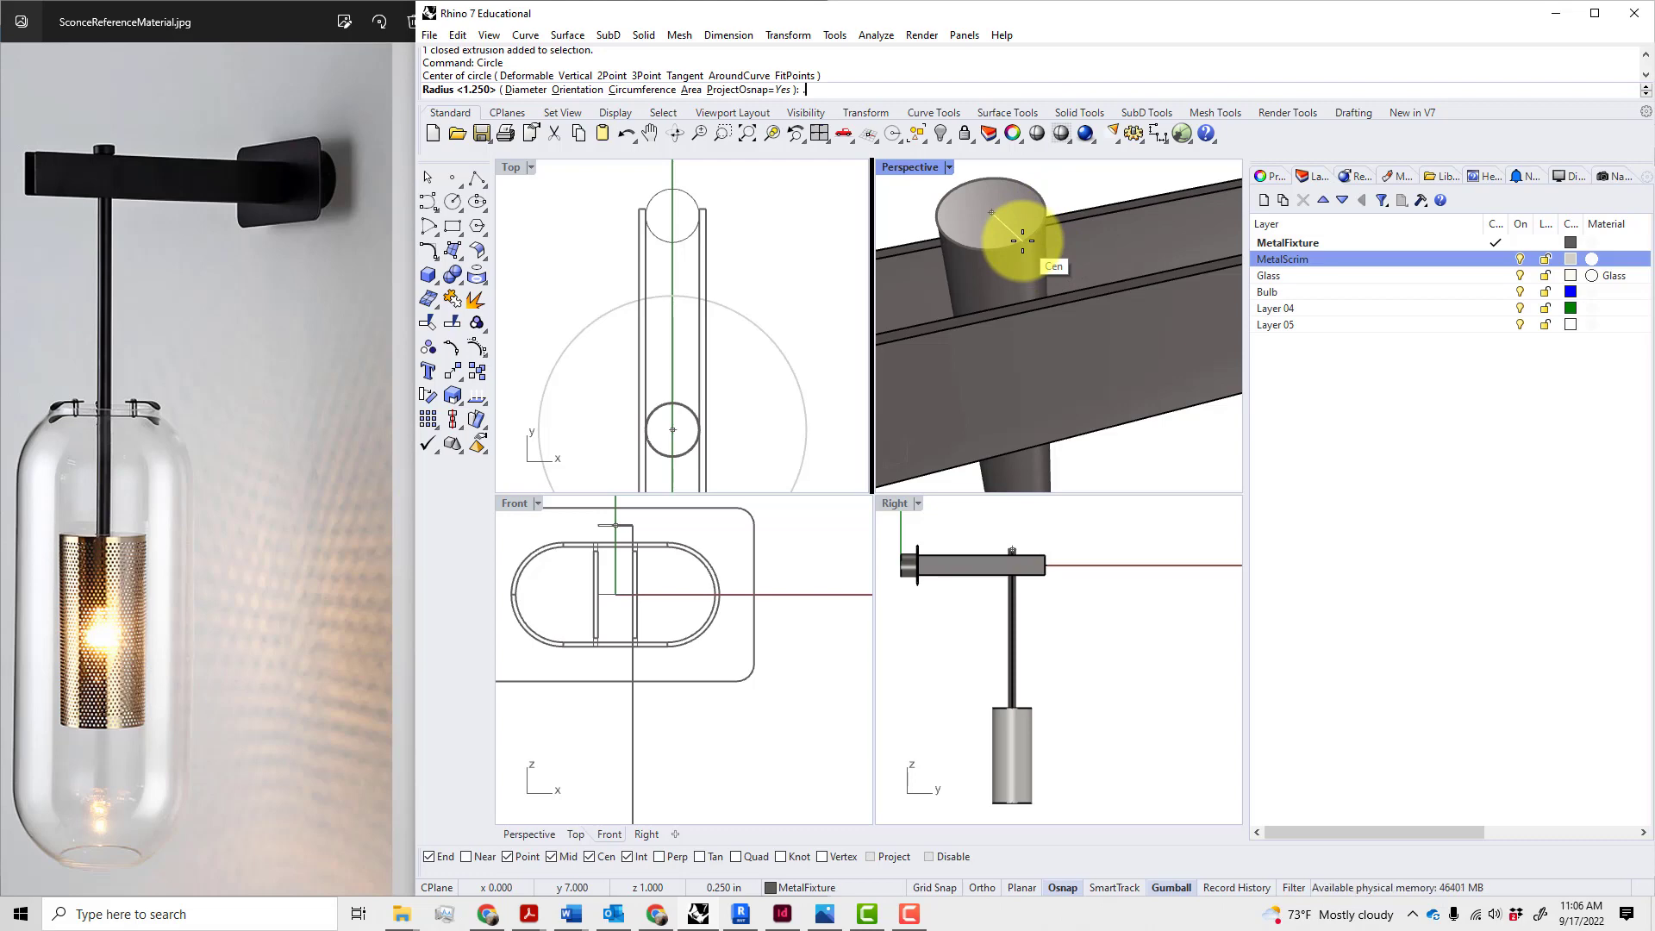
type("625")
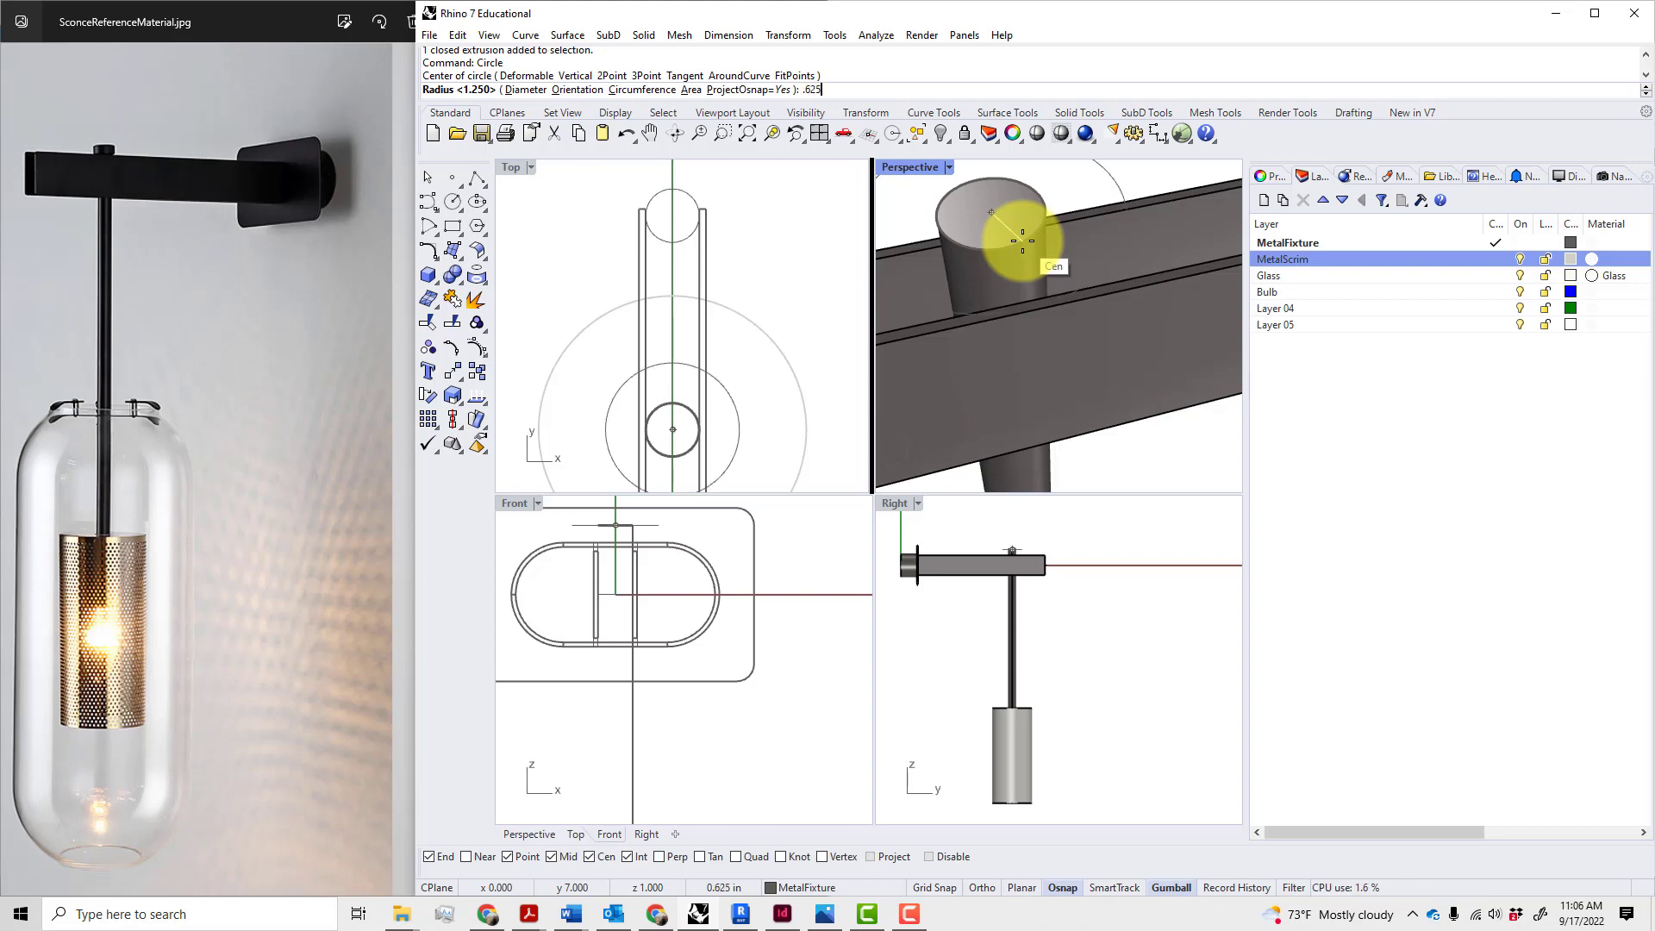
key("Return")
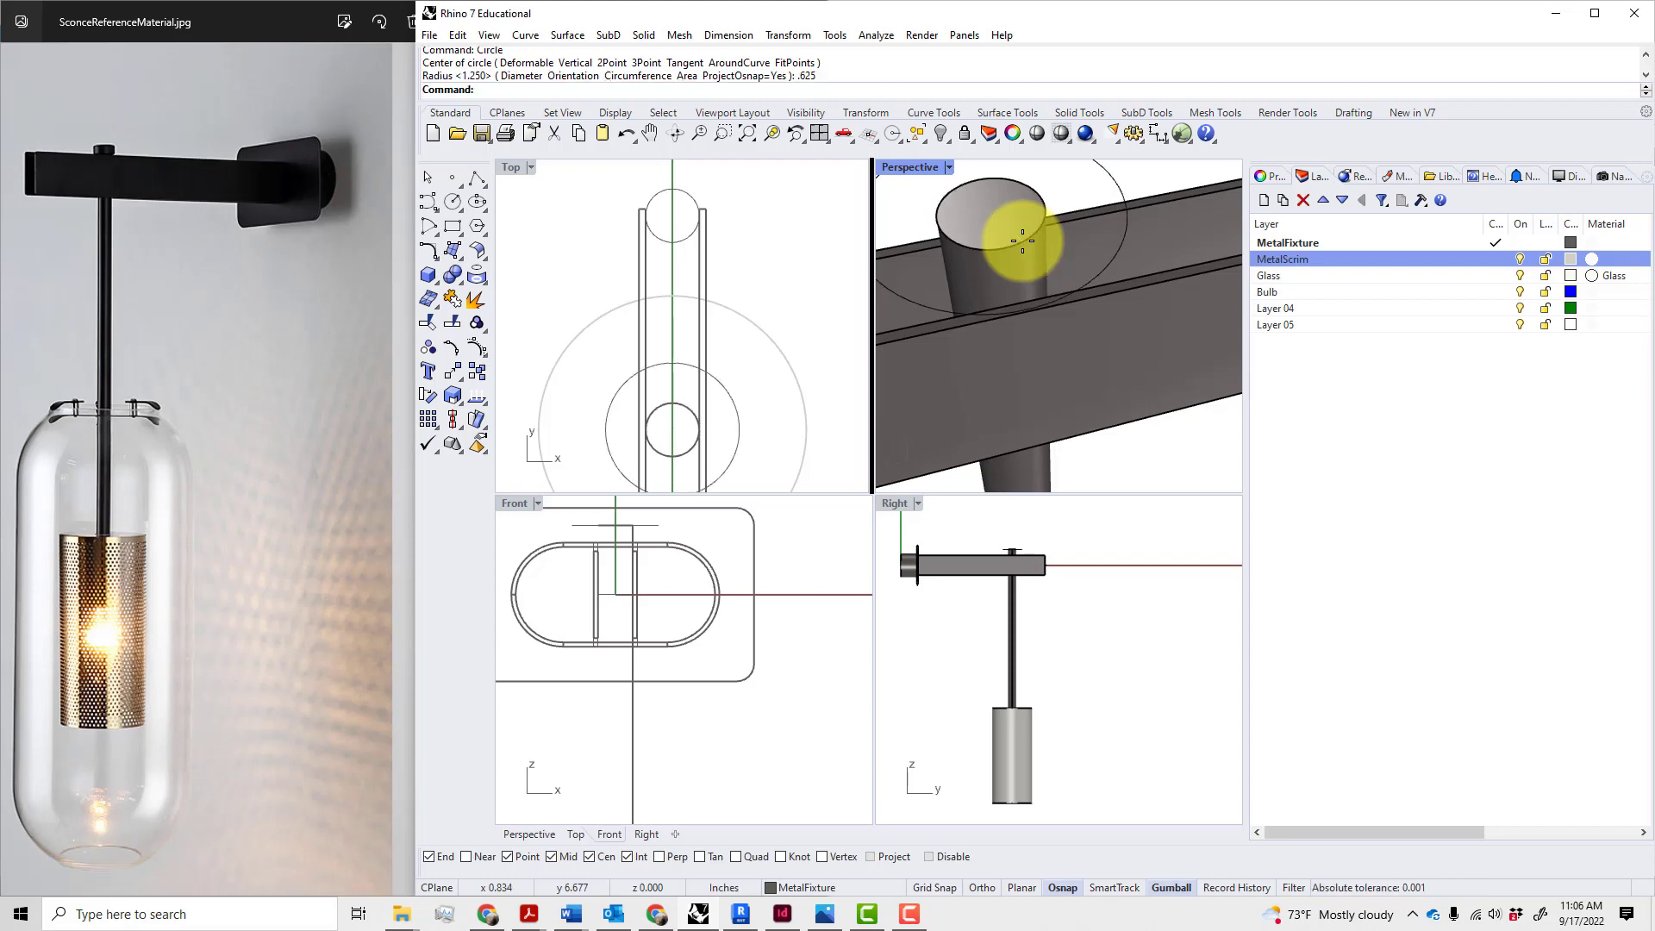
right_click_drag(1104, 267, 1114, 224)
left_click(1114, 224)
key("Delete")
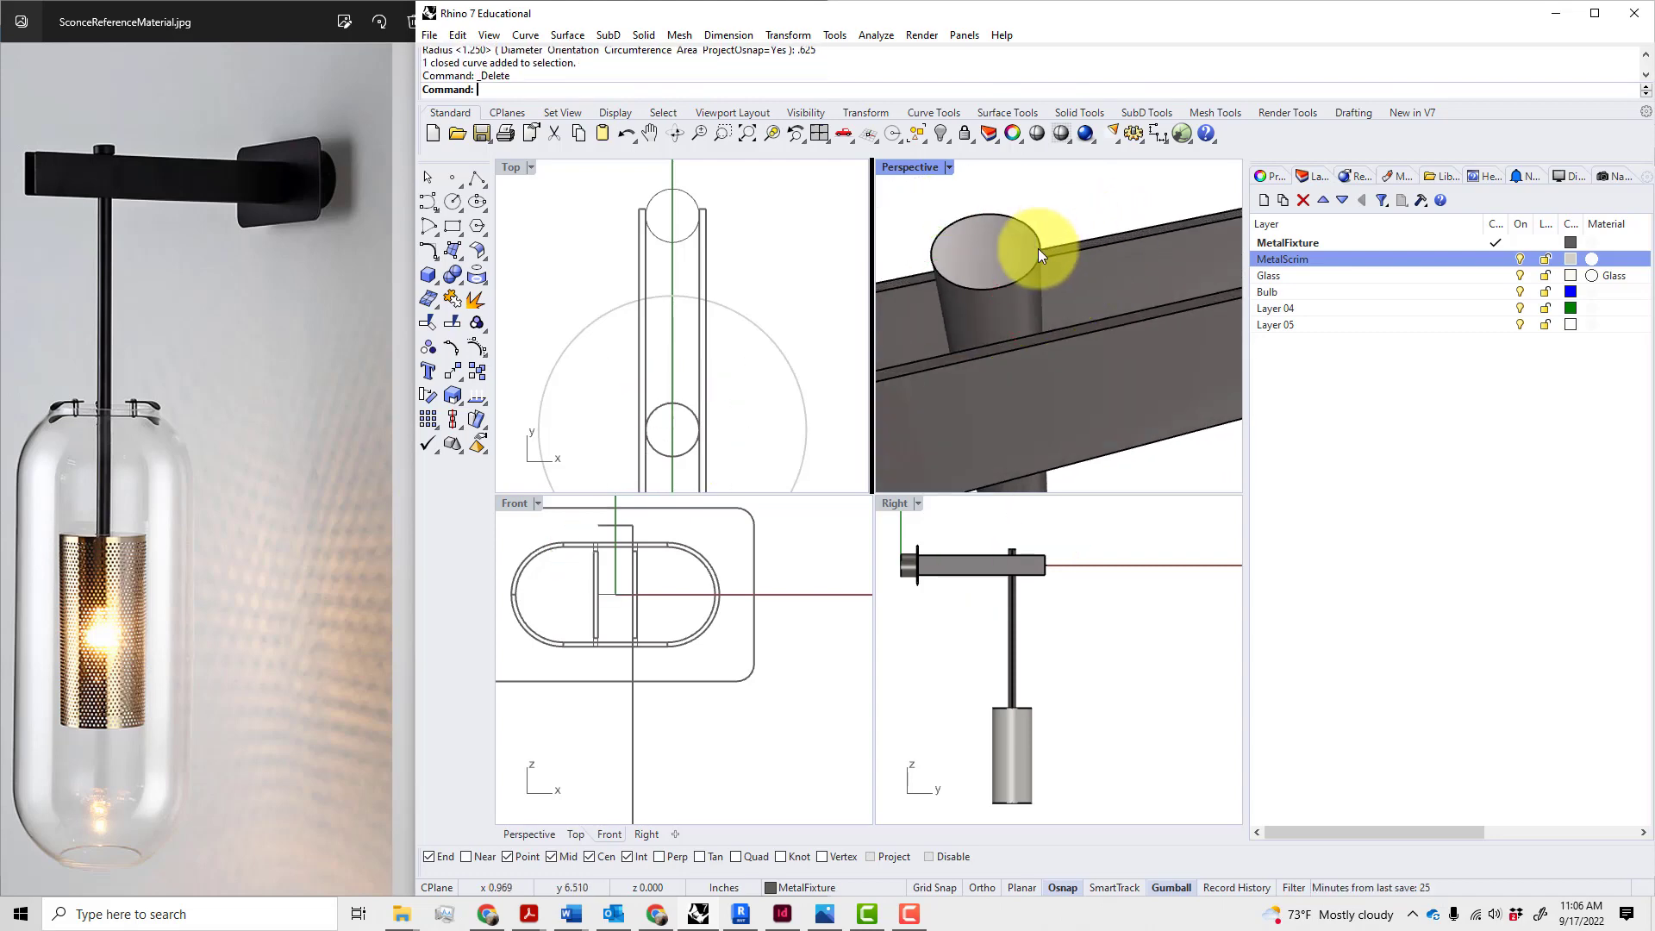
- Draw a circle centred on the rod's upper end, slightly larger than the rod's outline
type("Circle")
key("Return")
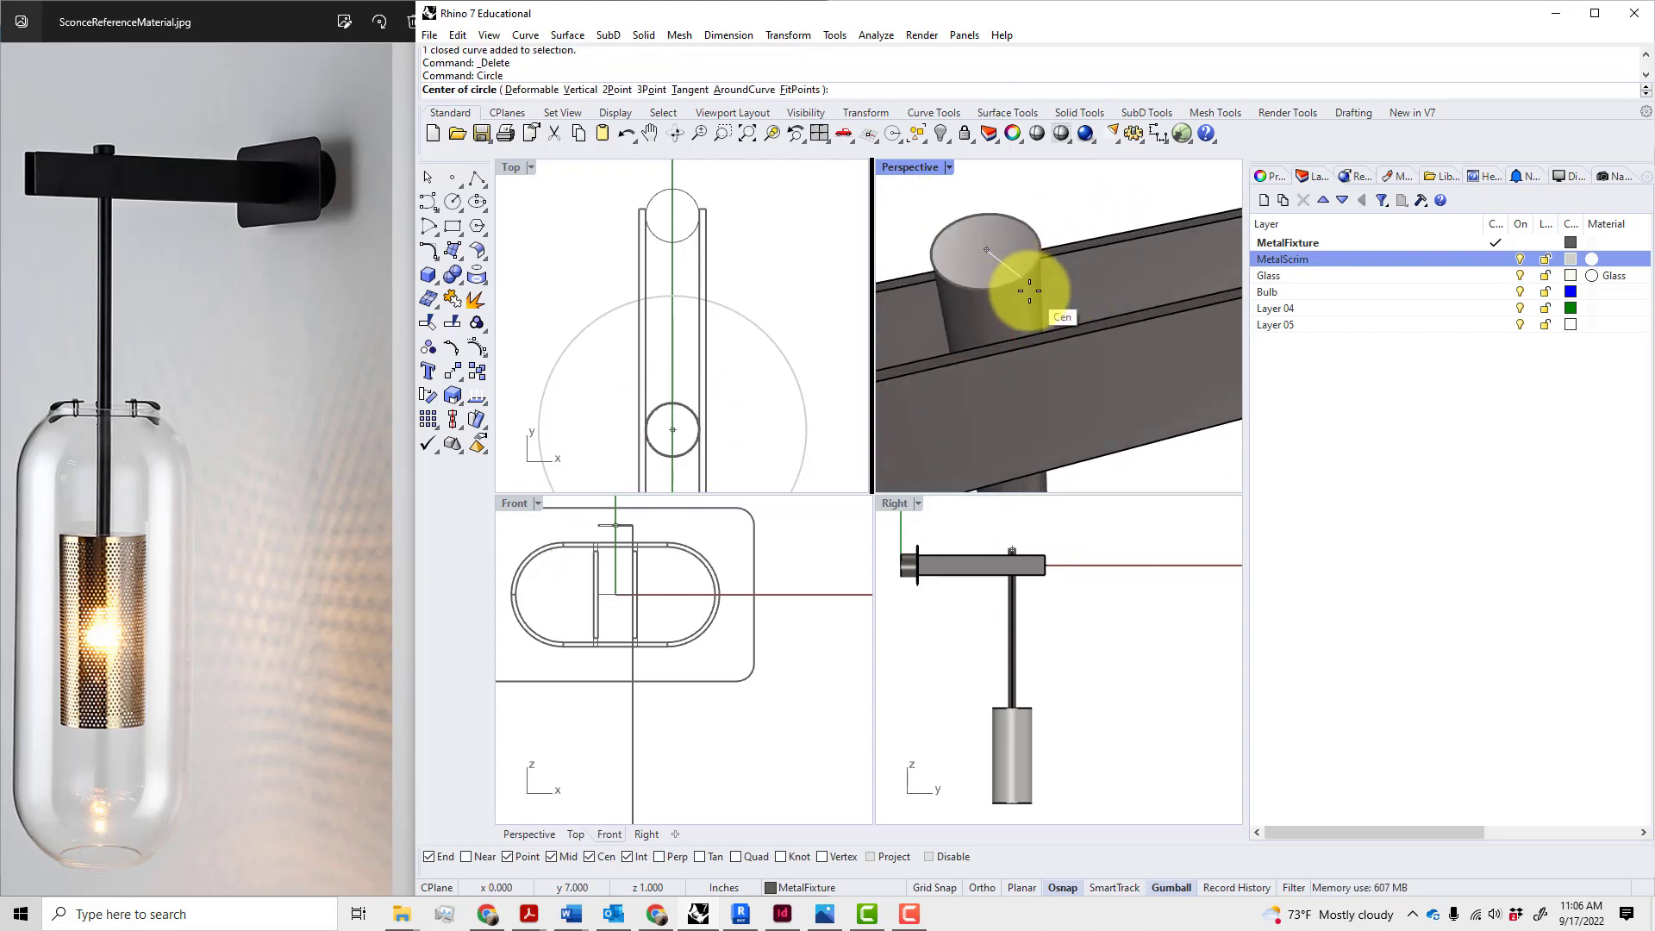
left_click(1015, 250)
scroll(1057, 254, "up", 5)
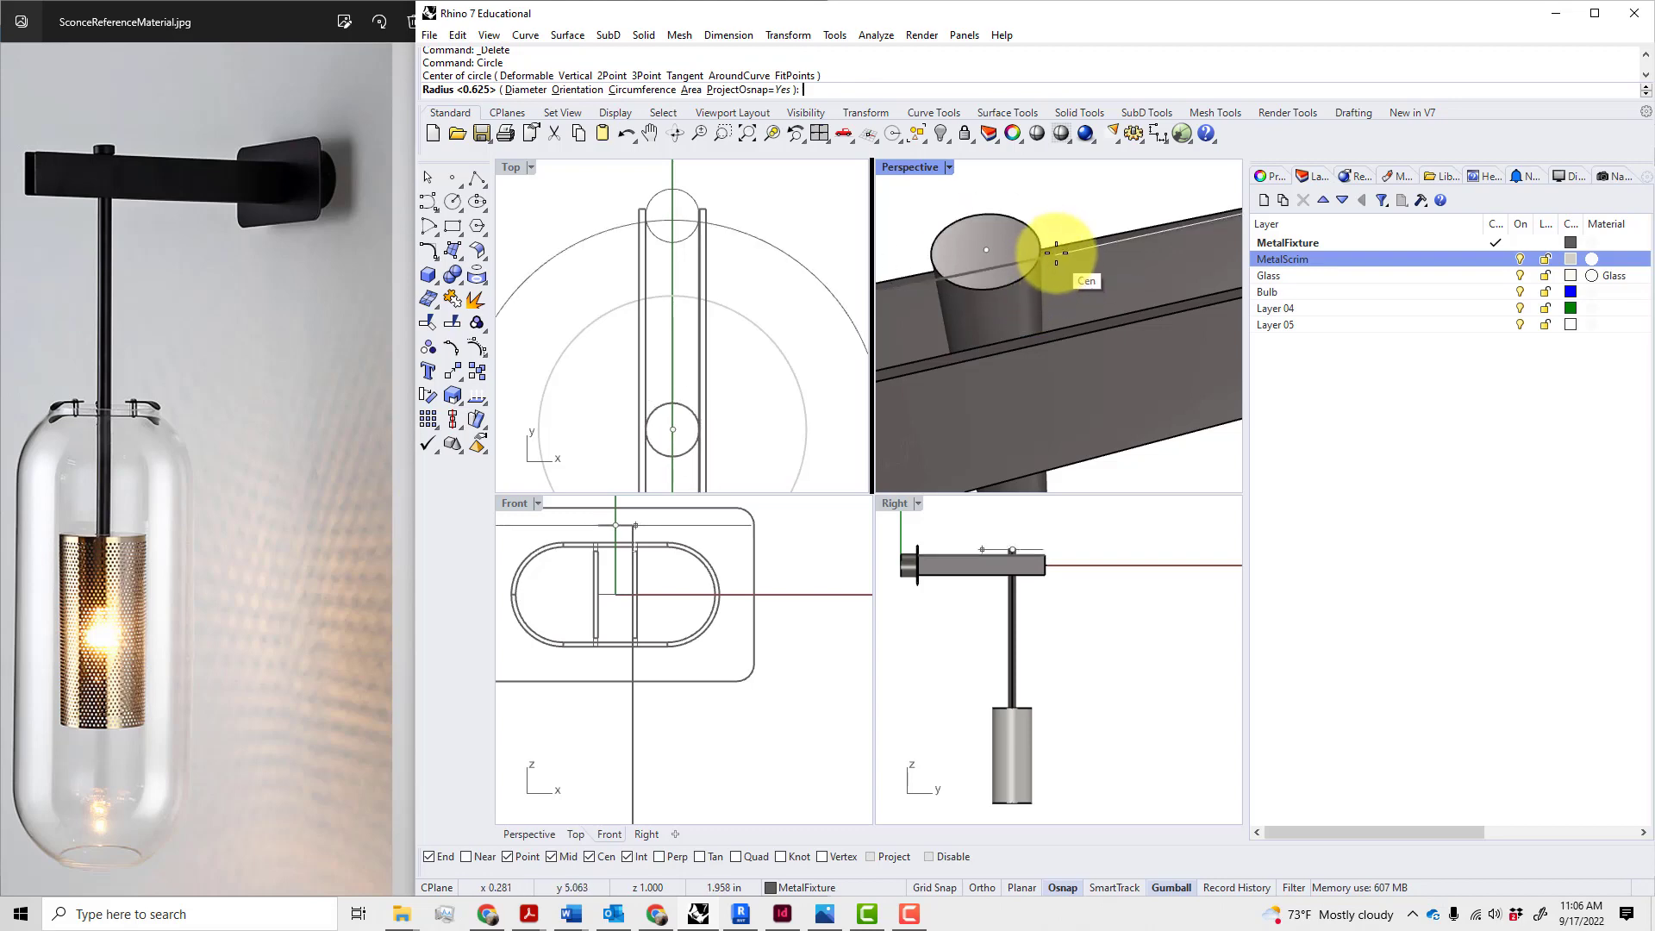
left_click(1020, 218)
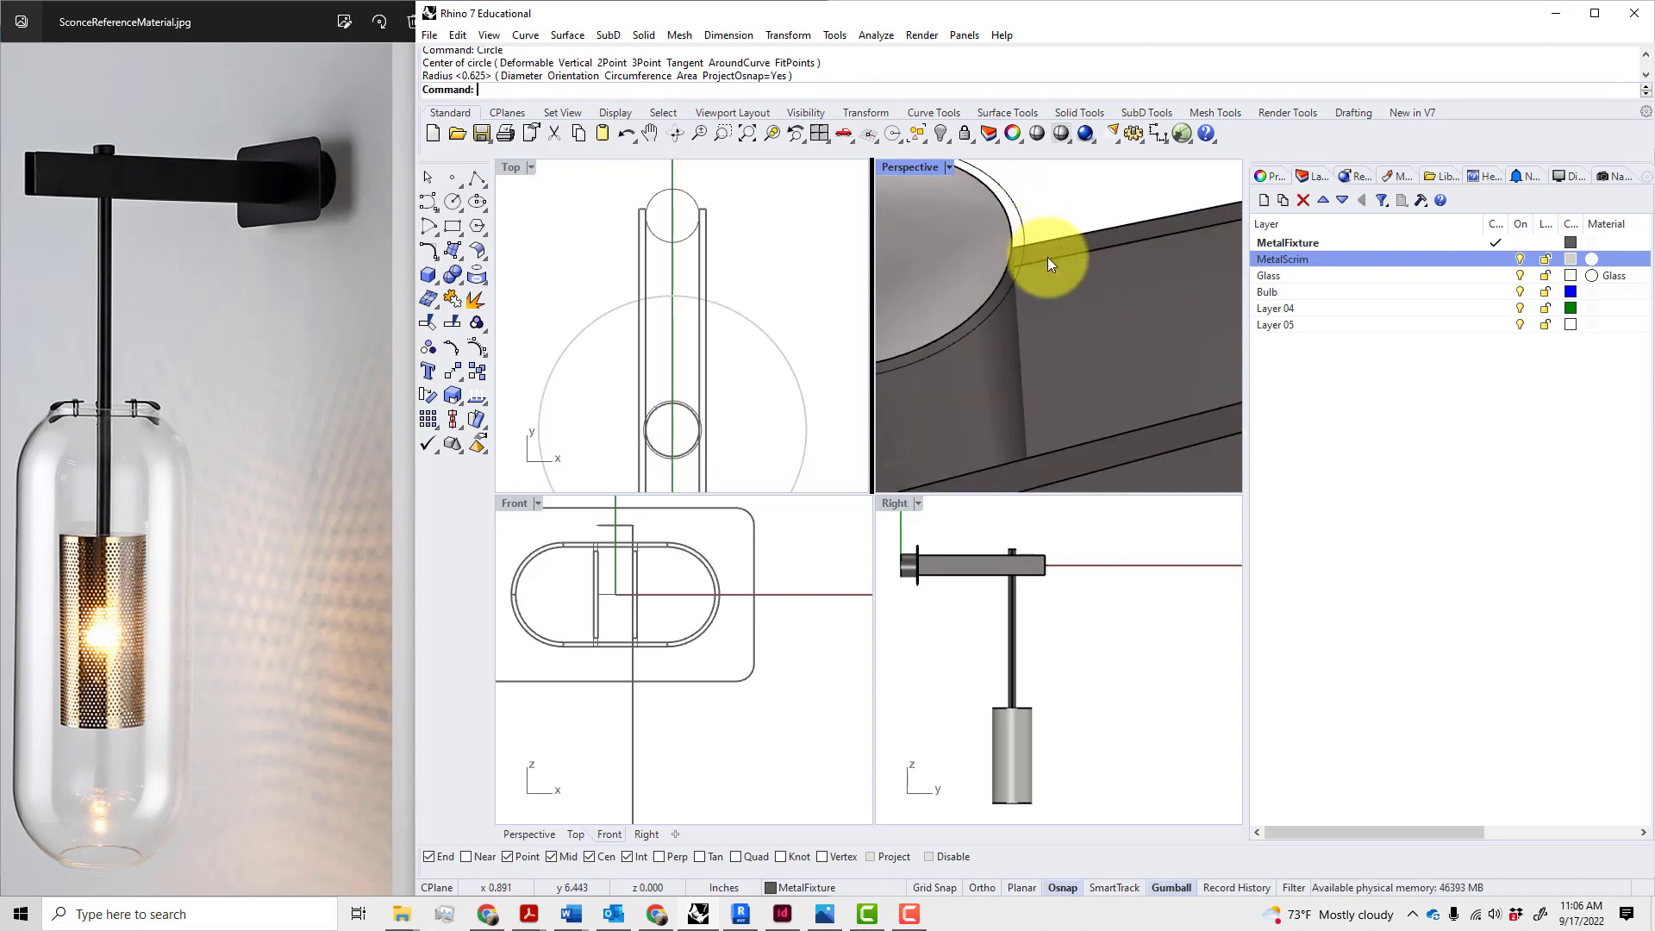
scroll(1045, 259, "down", 3)
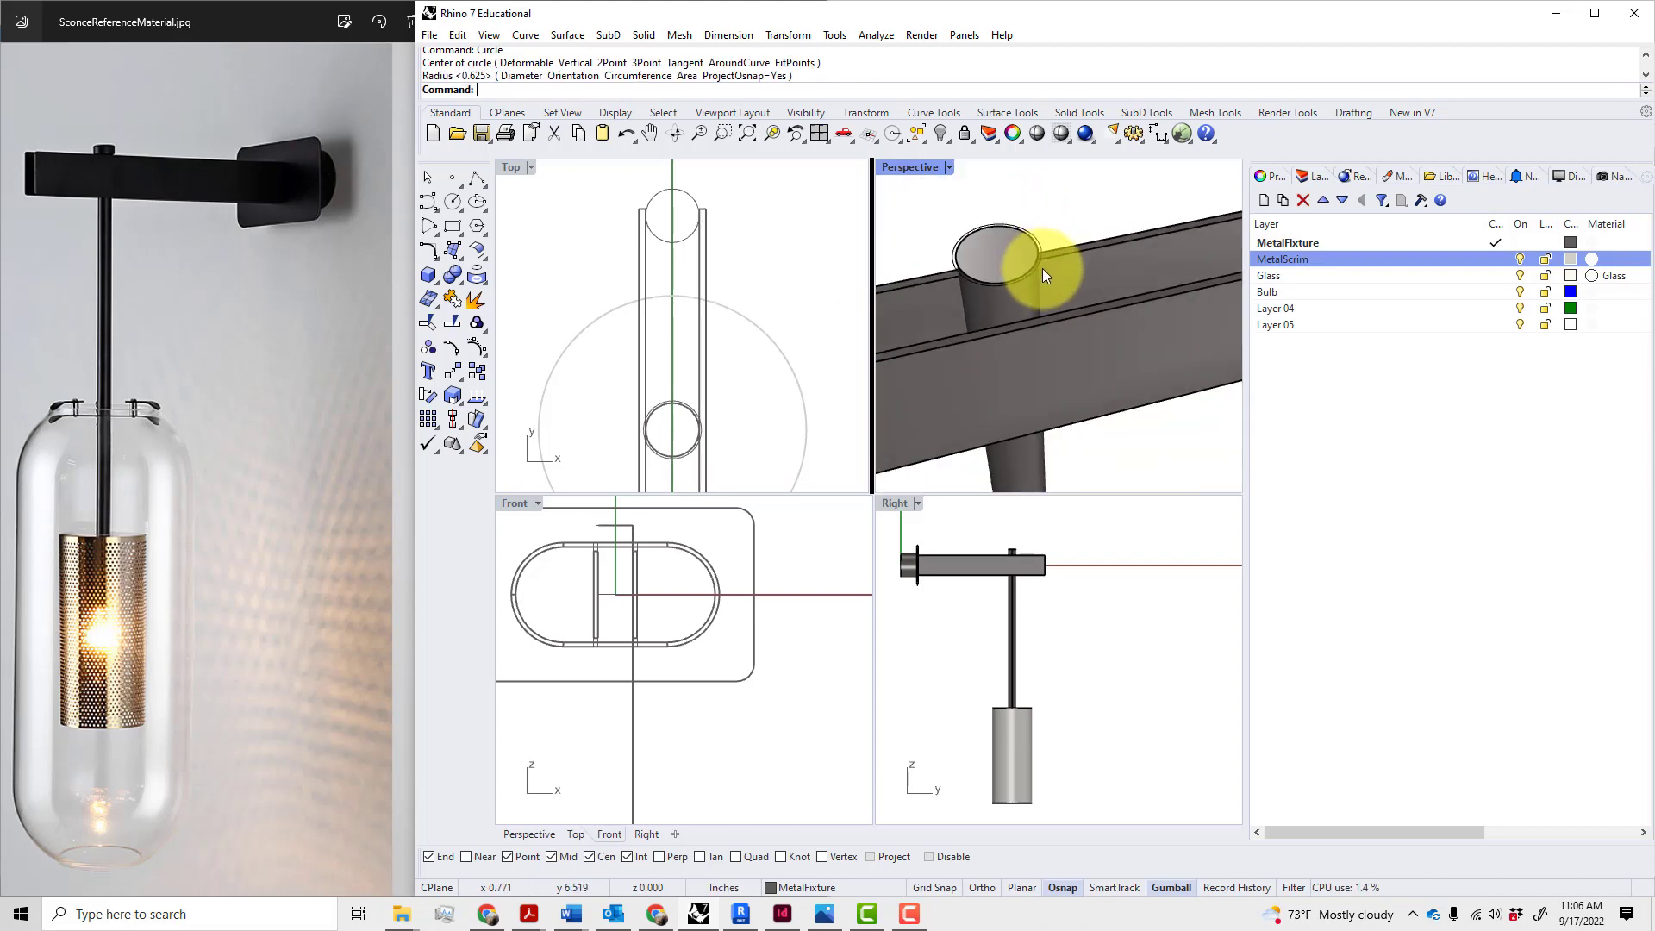
- Extrude the circle around the rod's upper end downward as a solid to form a short collar reaching the arm
type("ec")
key("Return")
left_click(1042, 247)
key("Return")
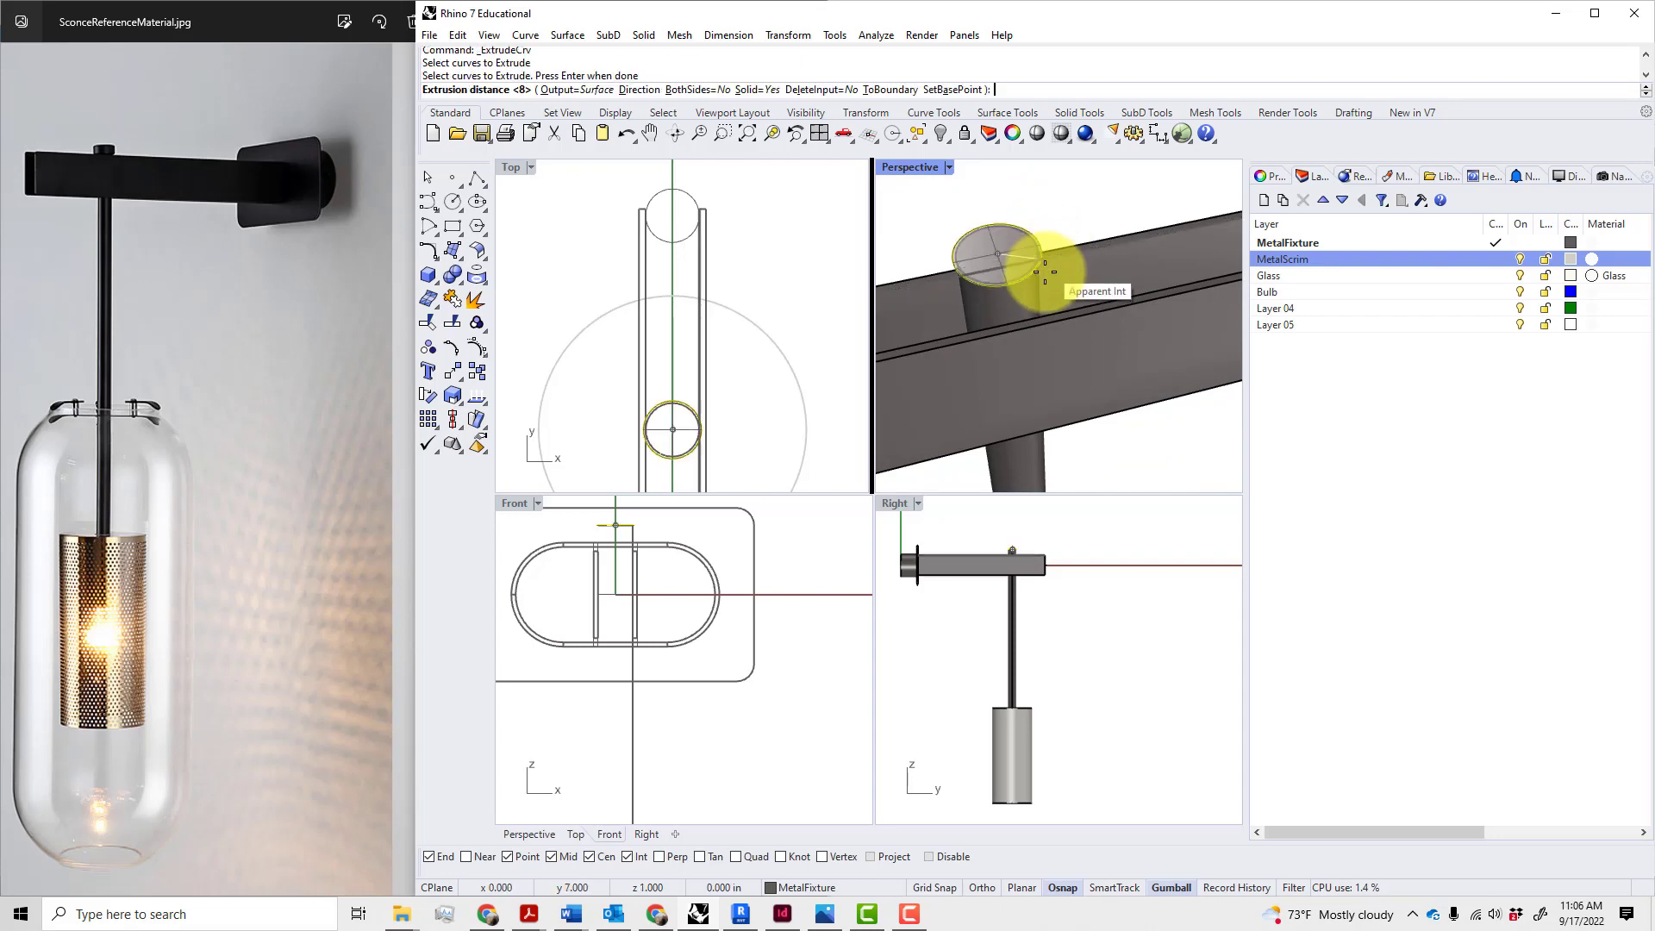
left_click(1036, 322)
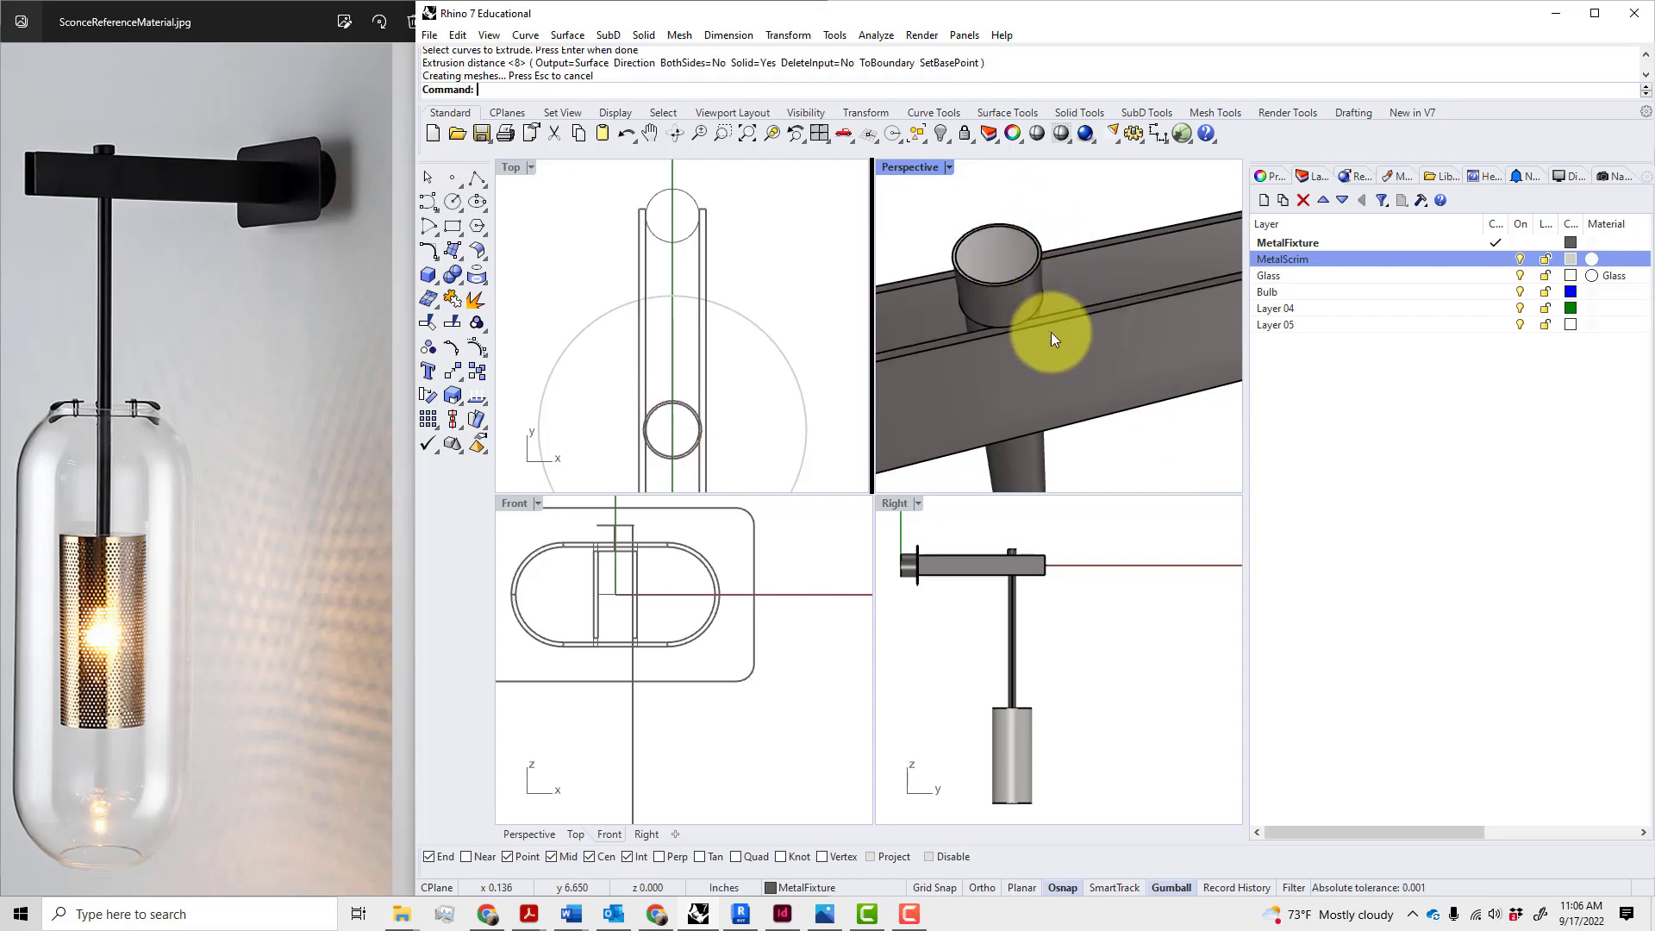
- Try to cap the collar extrusion around the rod's upper end
scroll(1033, 297, "up", 3)
left_click(1033, 297)
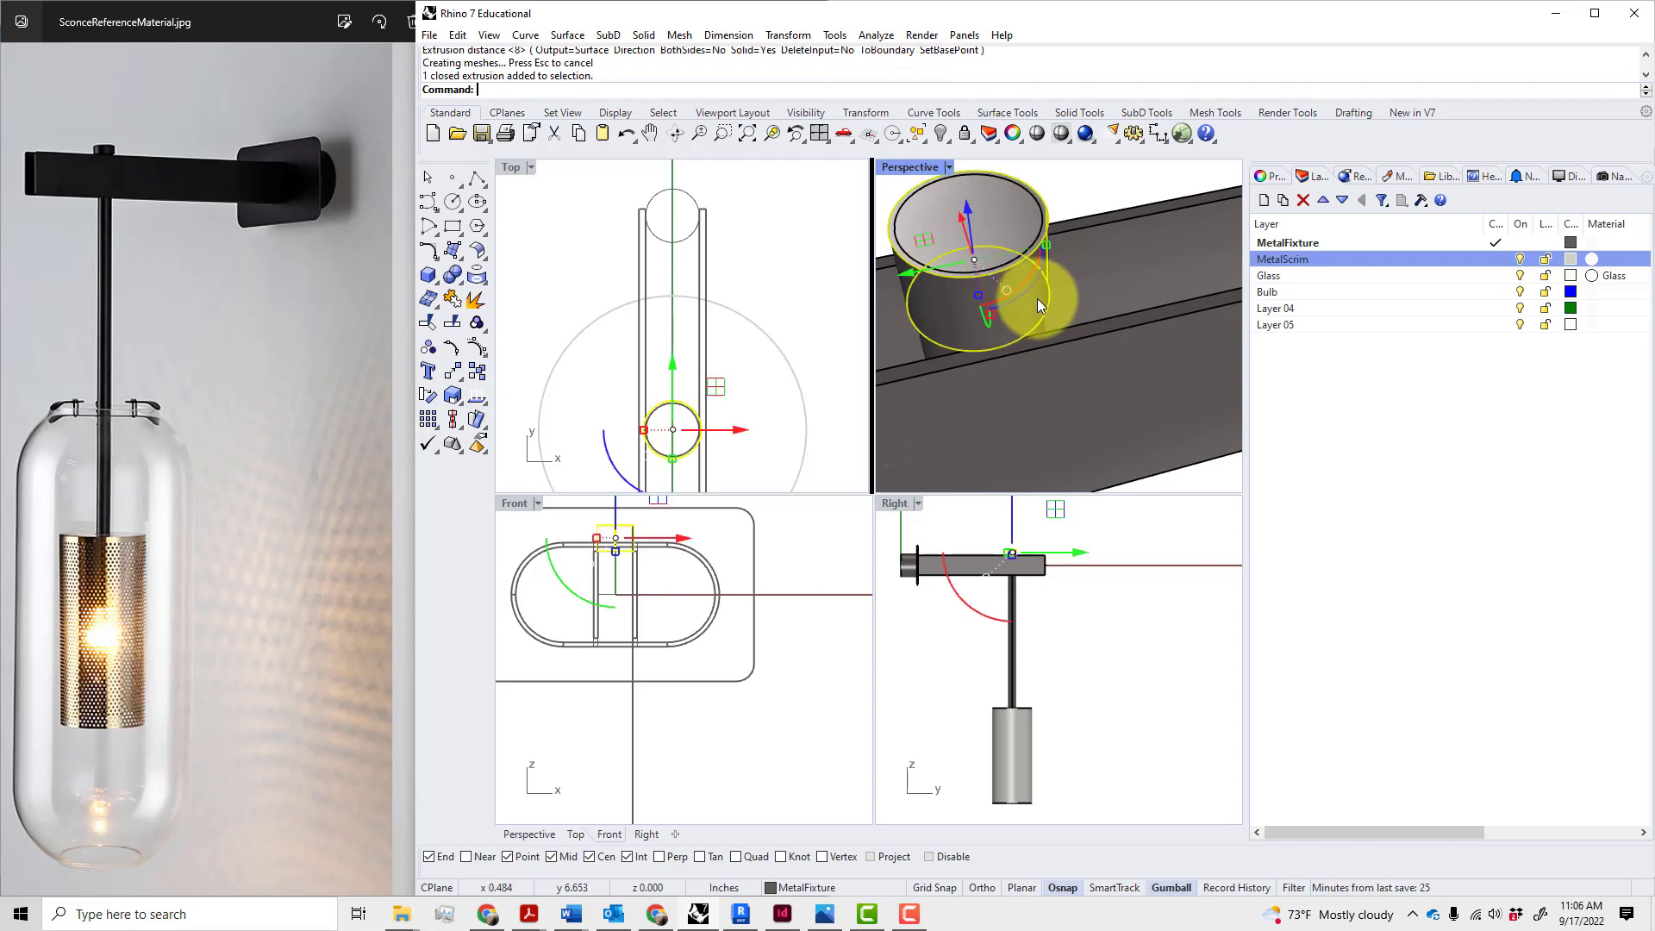
key("Escape")
left_click(1029, 307)
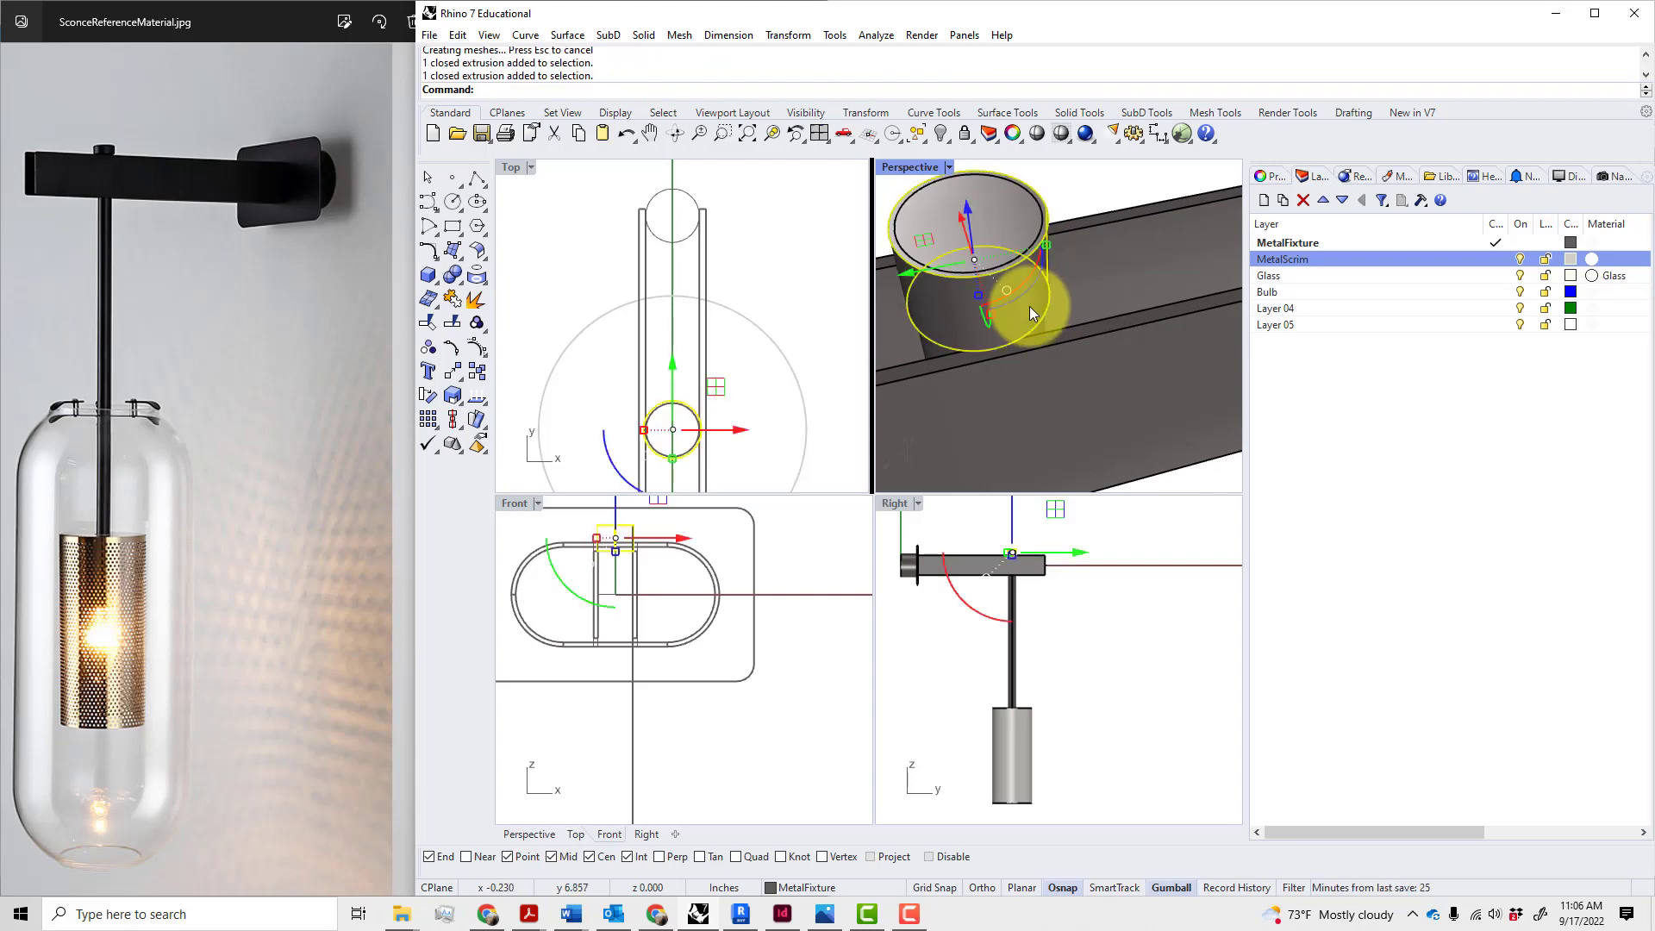
type("Cap")
key("Return")
key("Escape")
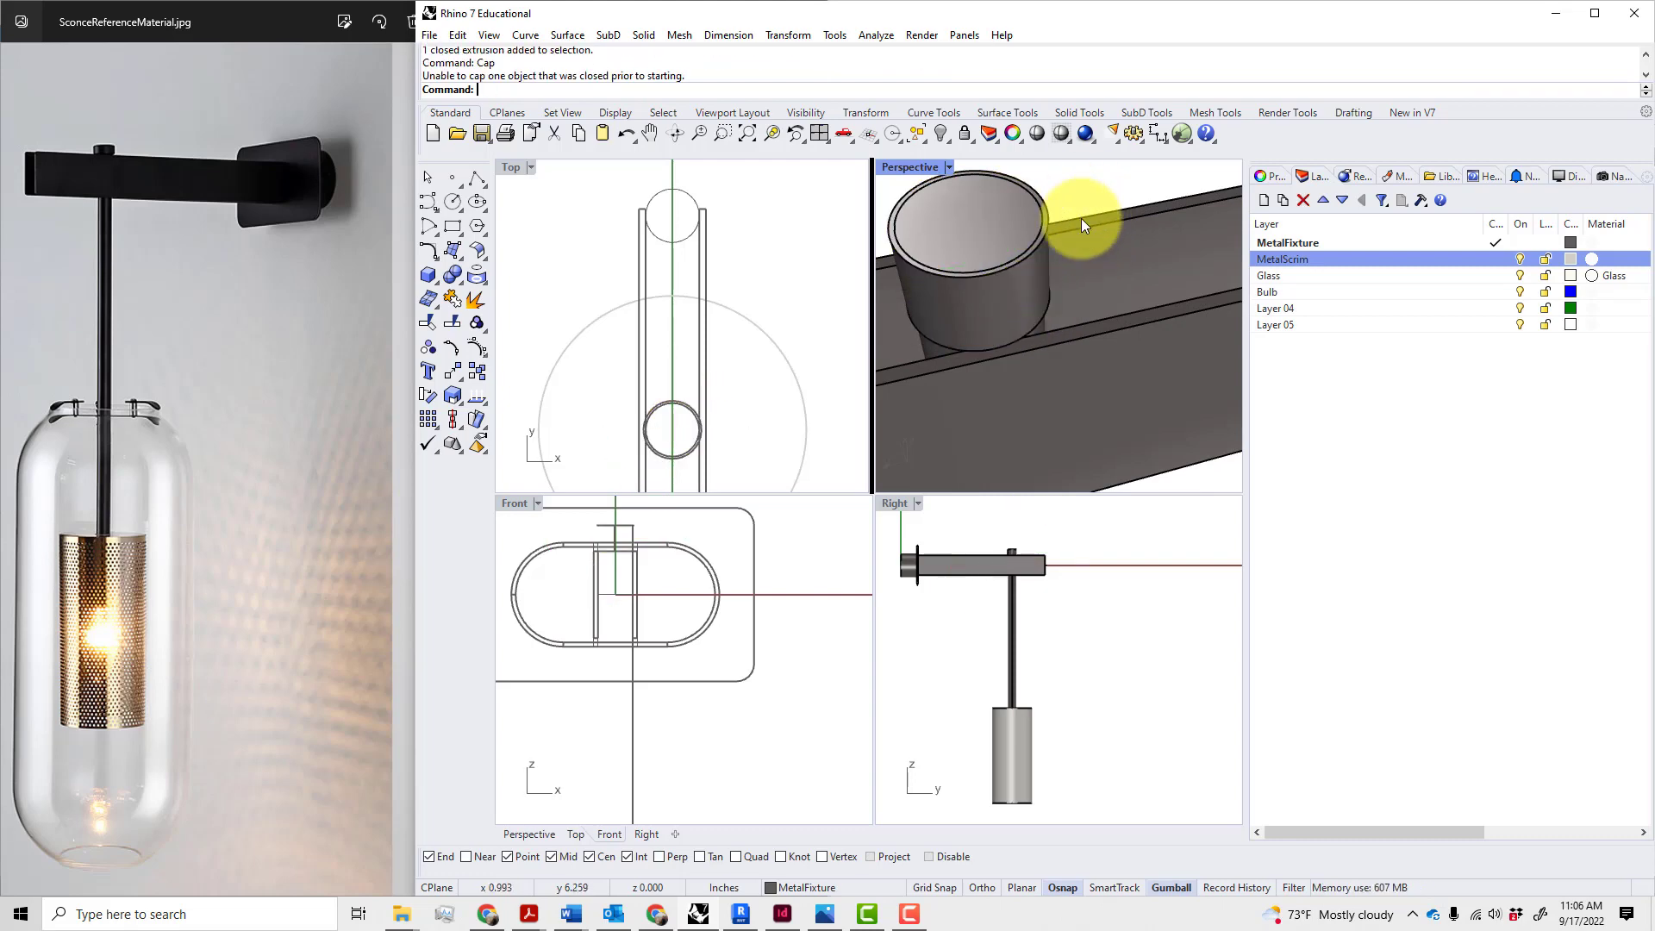
- Examine the collar at the rod's upper end and how it sits on the arm
scroll(1069, 233, "down", 3)
left_click(1052, 243)
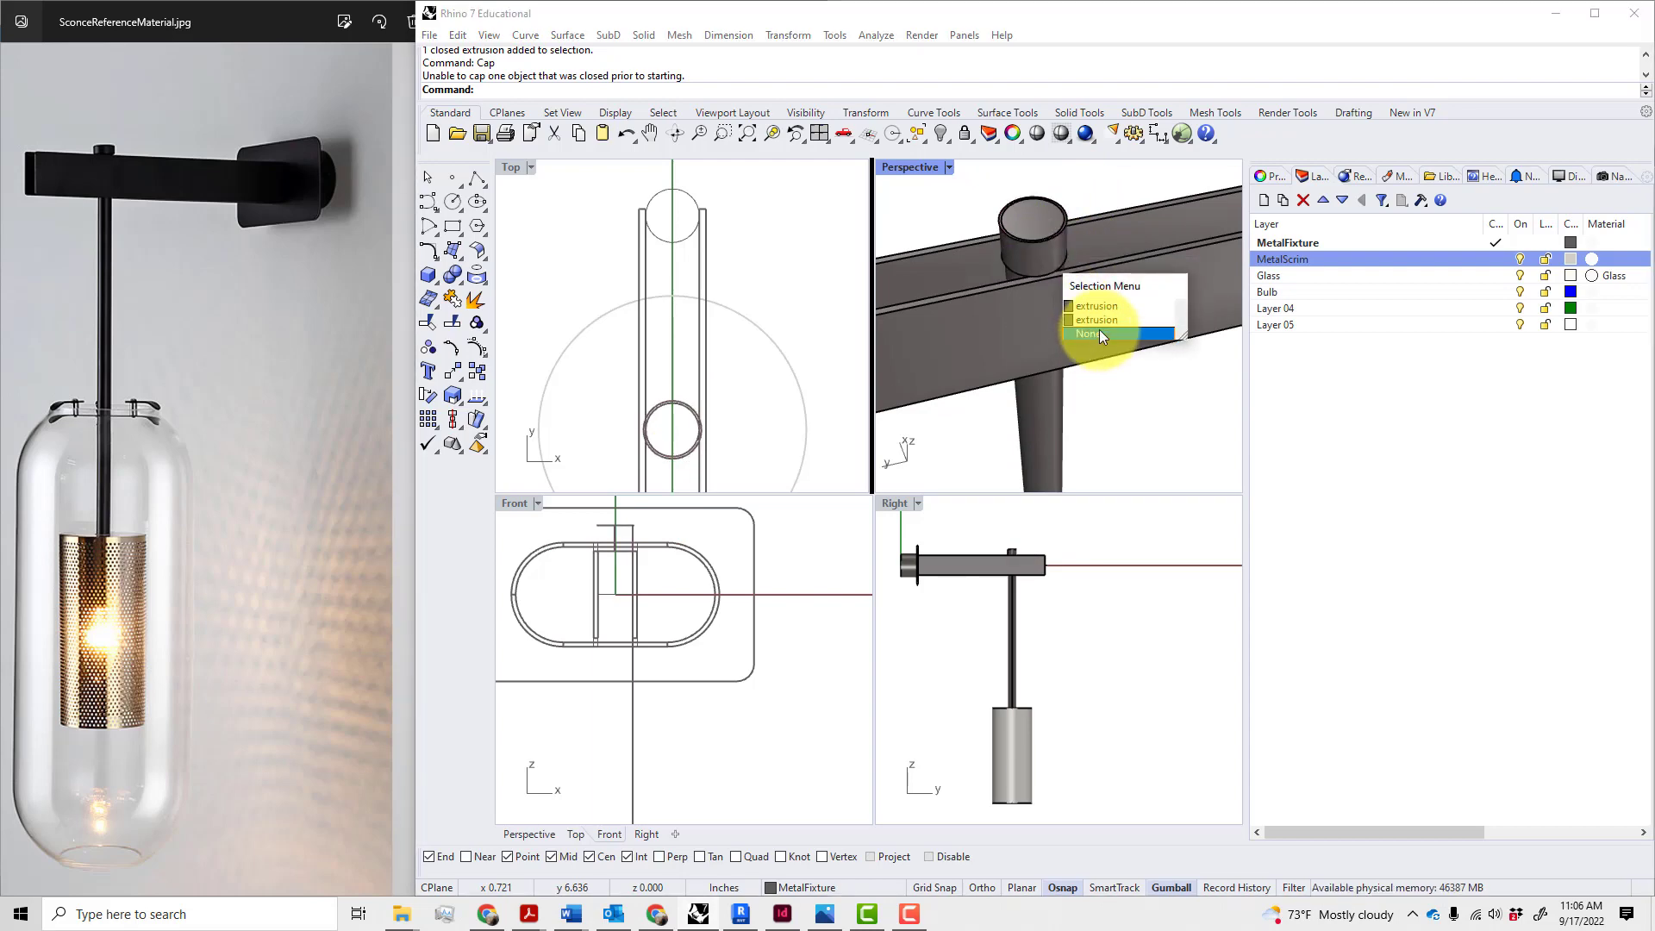
right_click_drag(1138, 435, 1094, 286)
scroll(1100, 286, "down", 5)
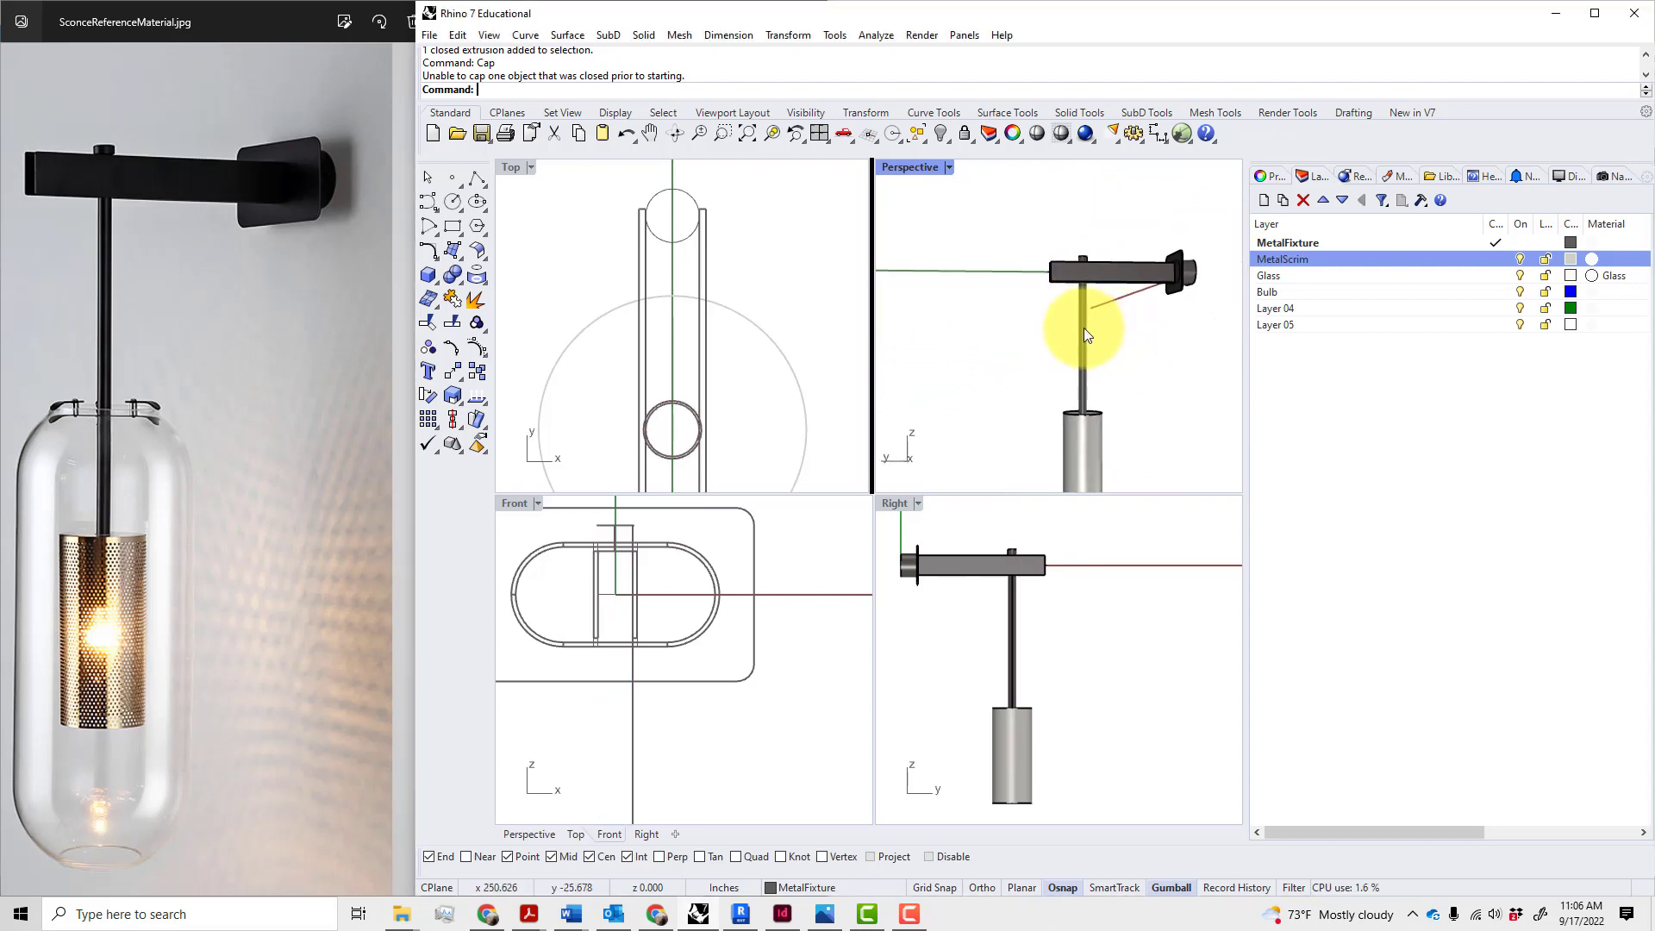
scroll(1086, 330, "up", 4)
scroll(1088, 322, "down", 3)
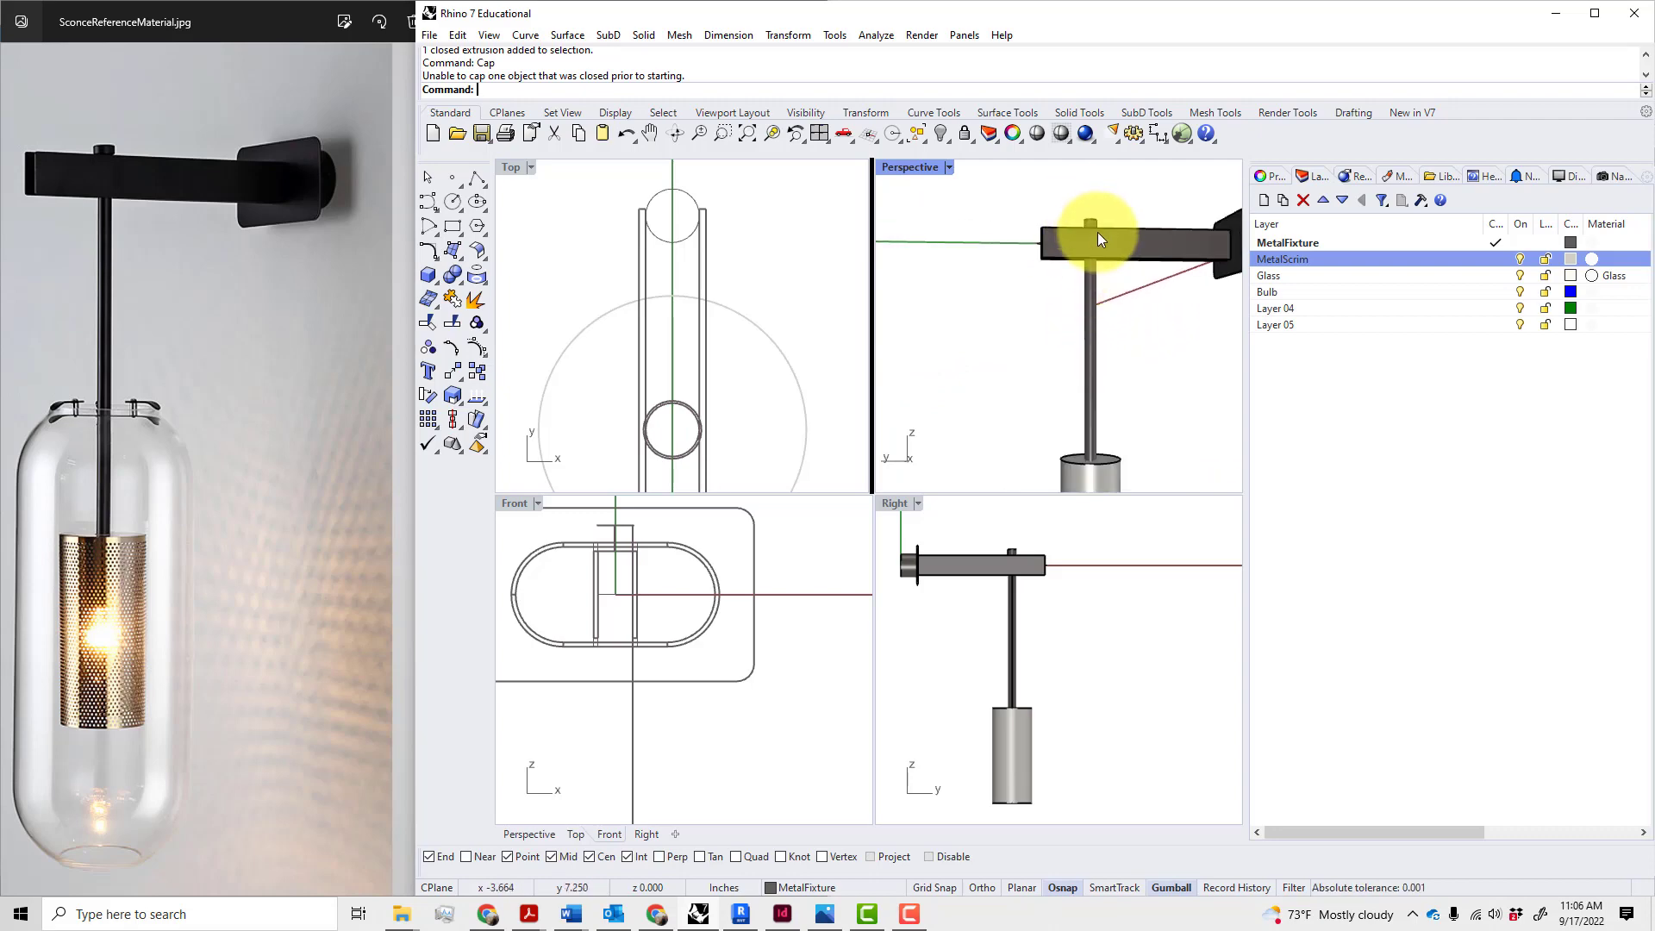
right_click_drag(1098, 231, 1101, 370)
scroll(1100, 270, "up", 8)
right_click_drag(1100, 271, 1121, 447)
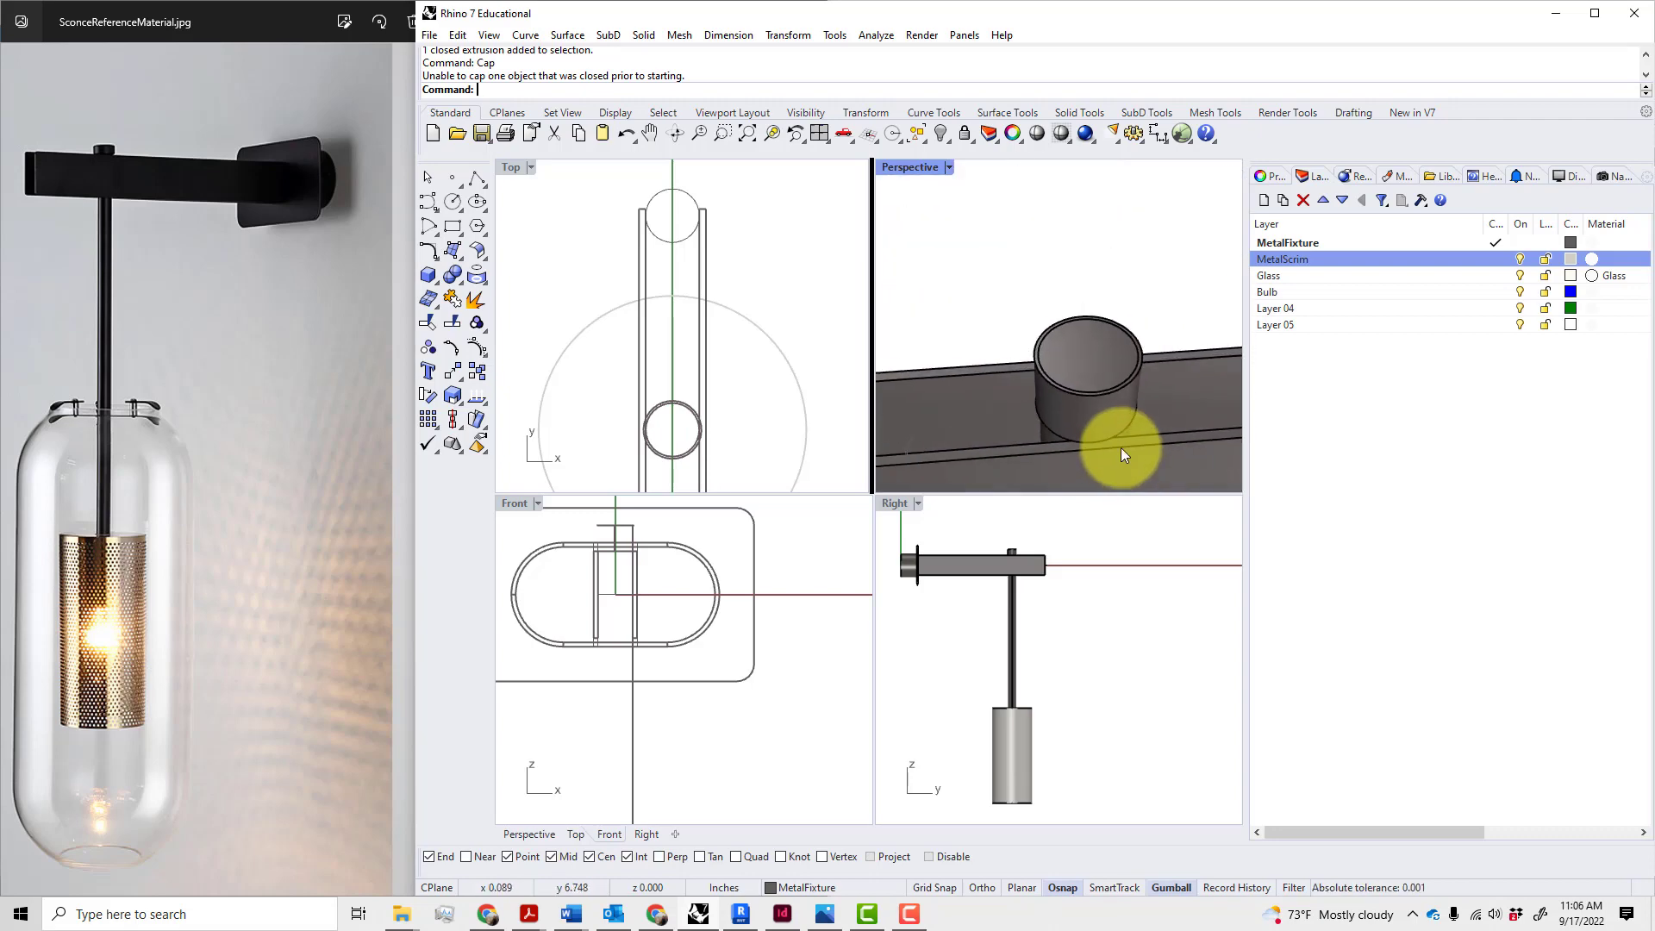
left_click(1108, 430)
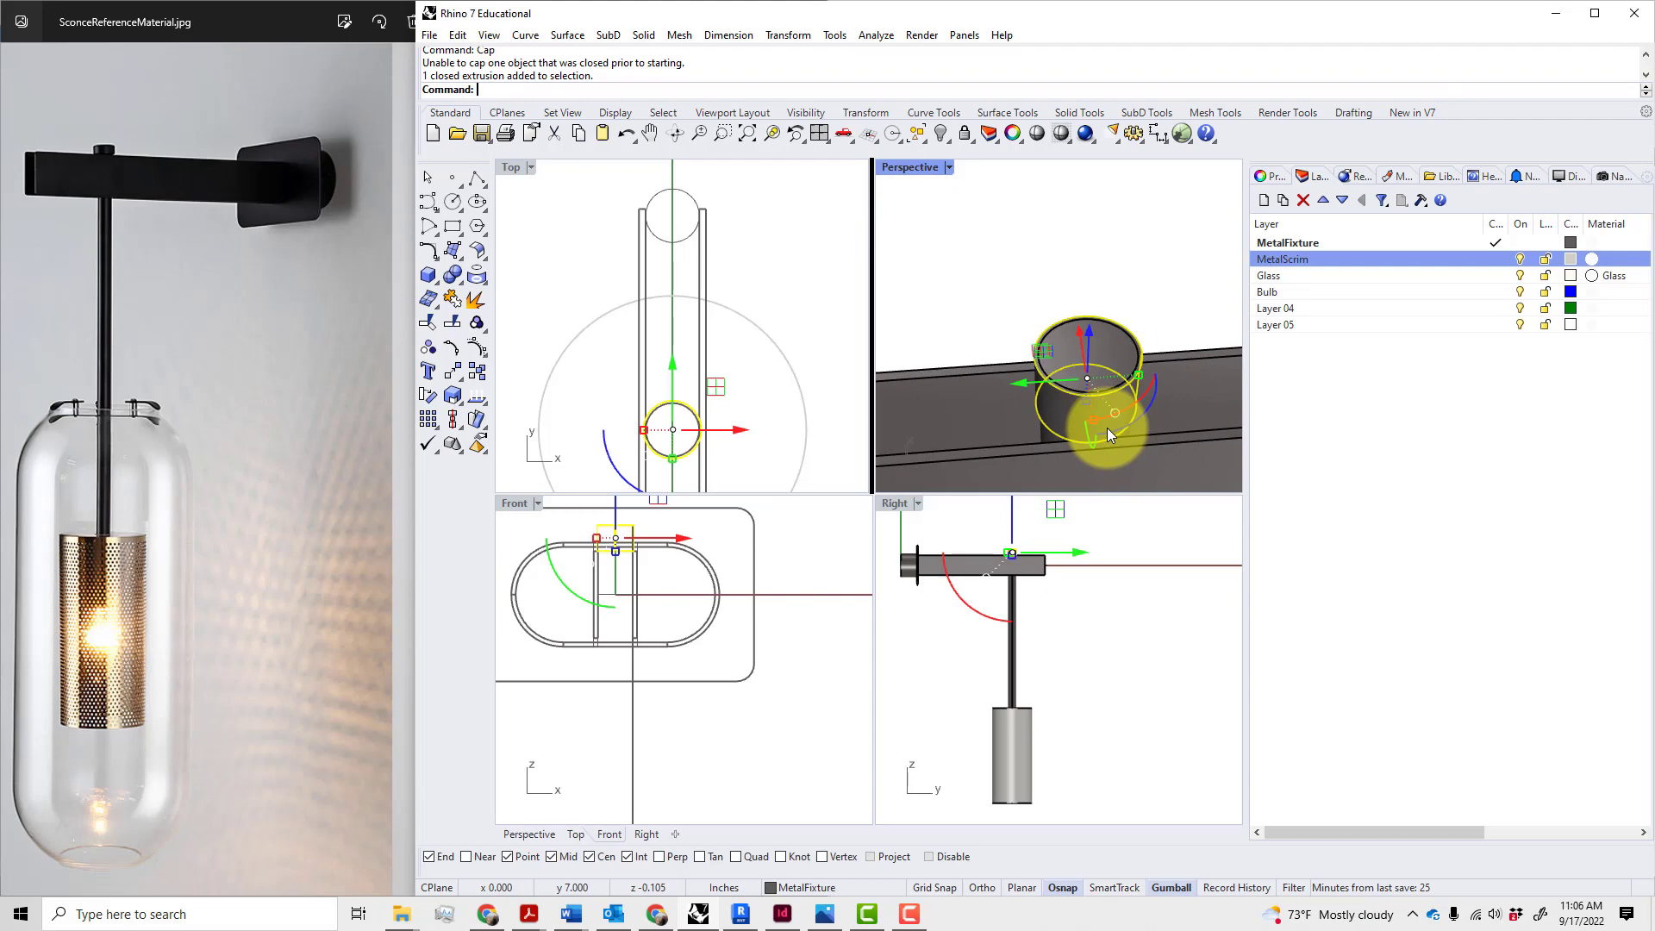
type("Offset")
key("Return")
key("Escape")
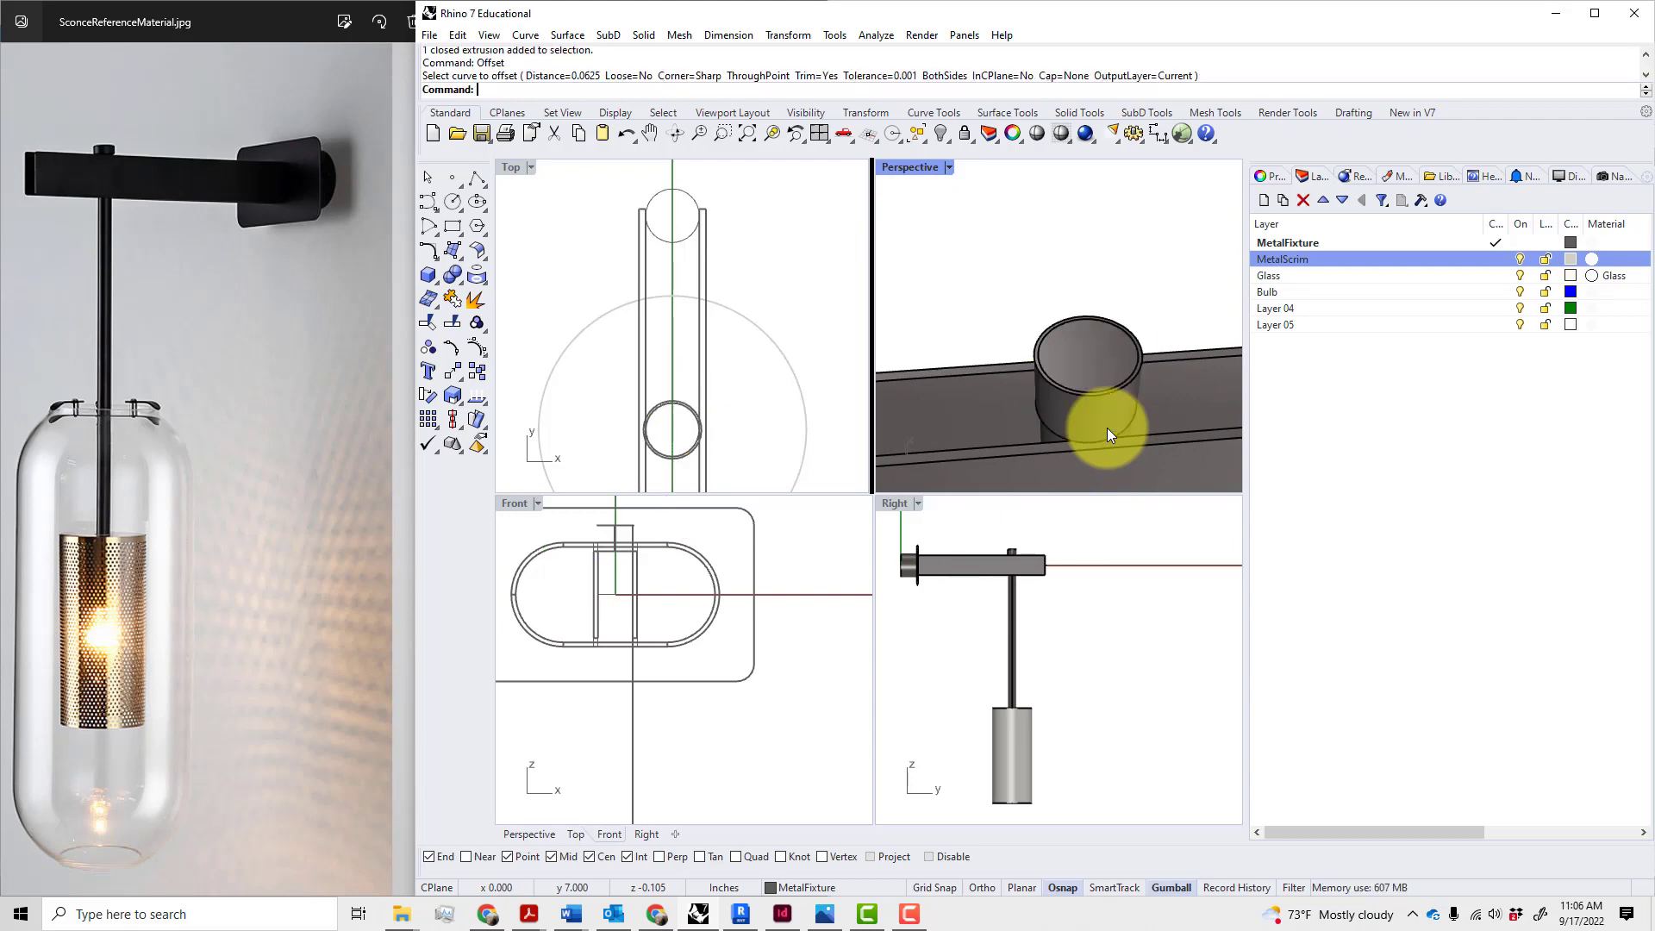
- Offset the collar's surfaces outward by .05 inches as a solid using OffsetSrf
type("Offset")
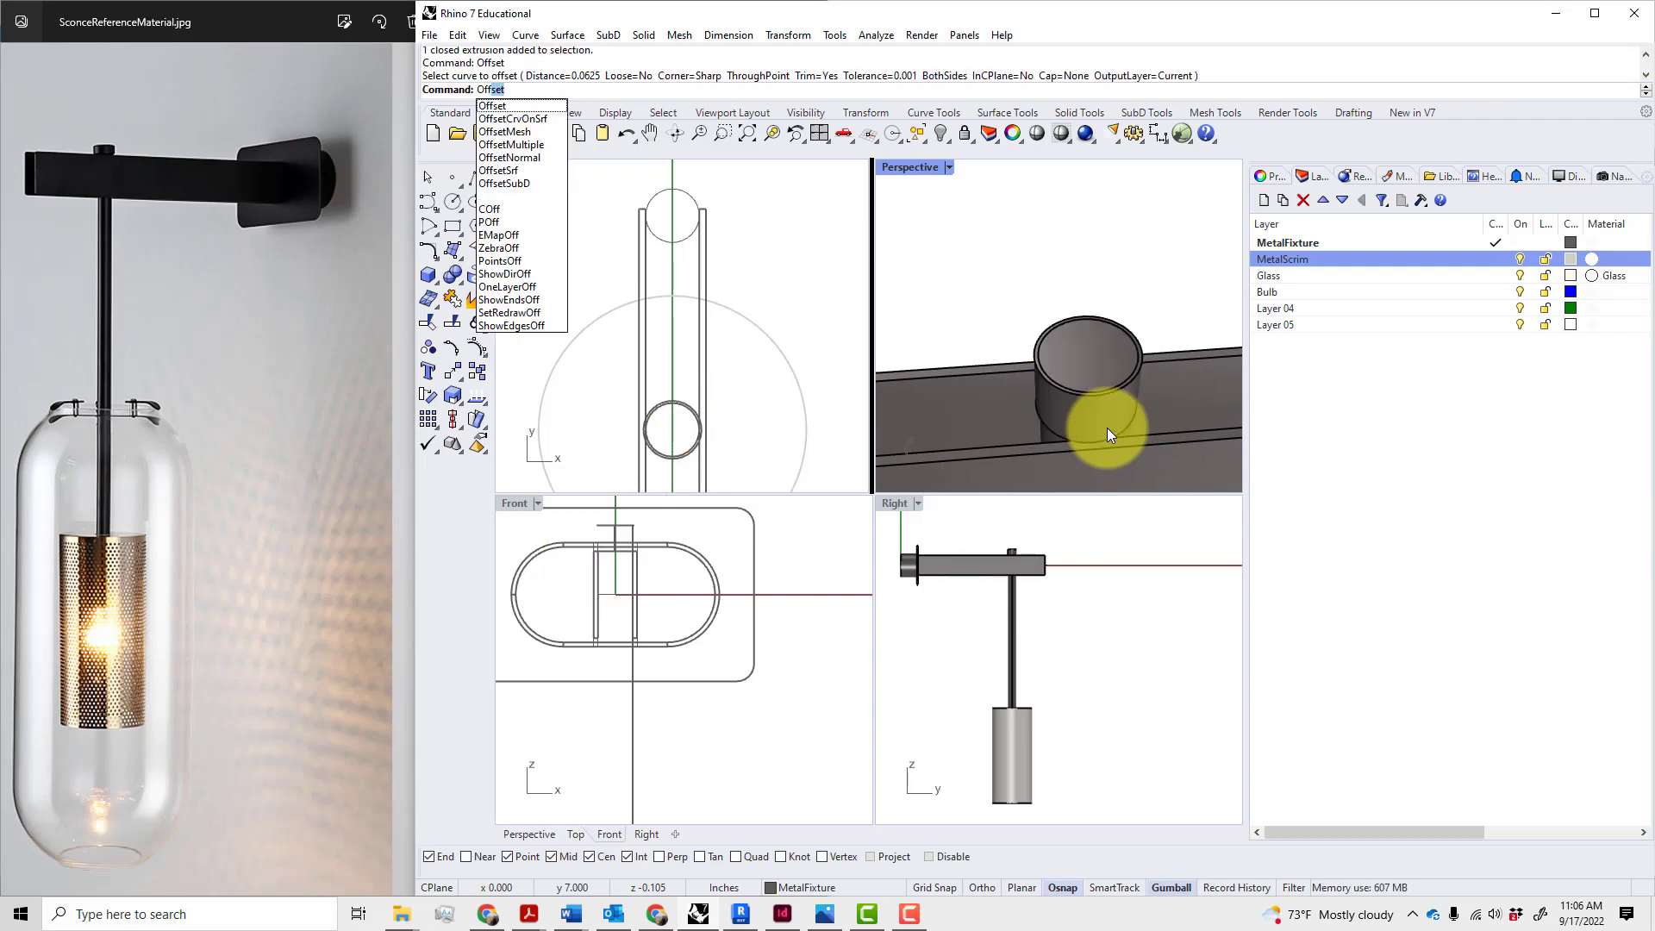
left_click(519, 165)
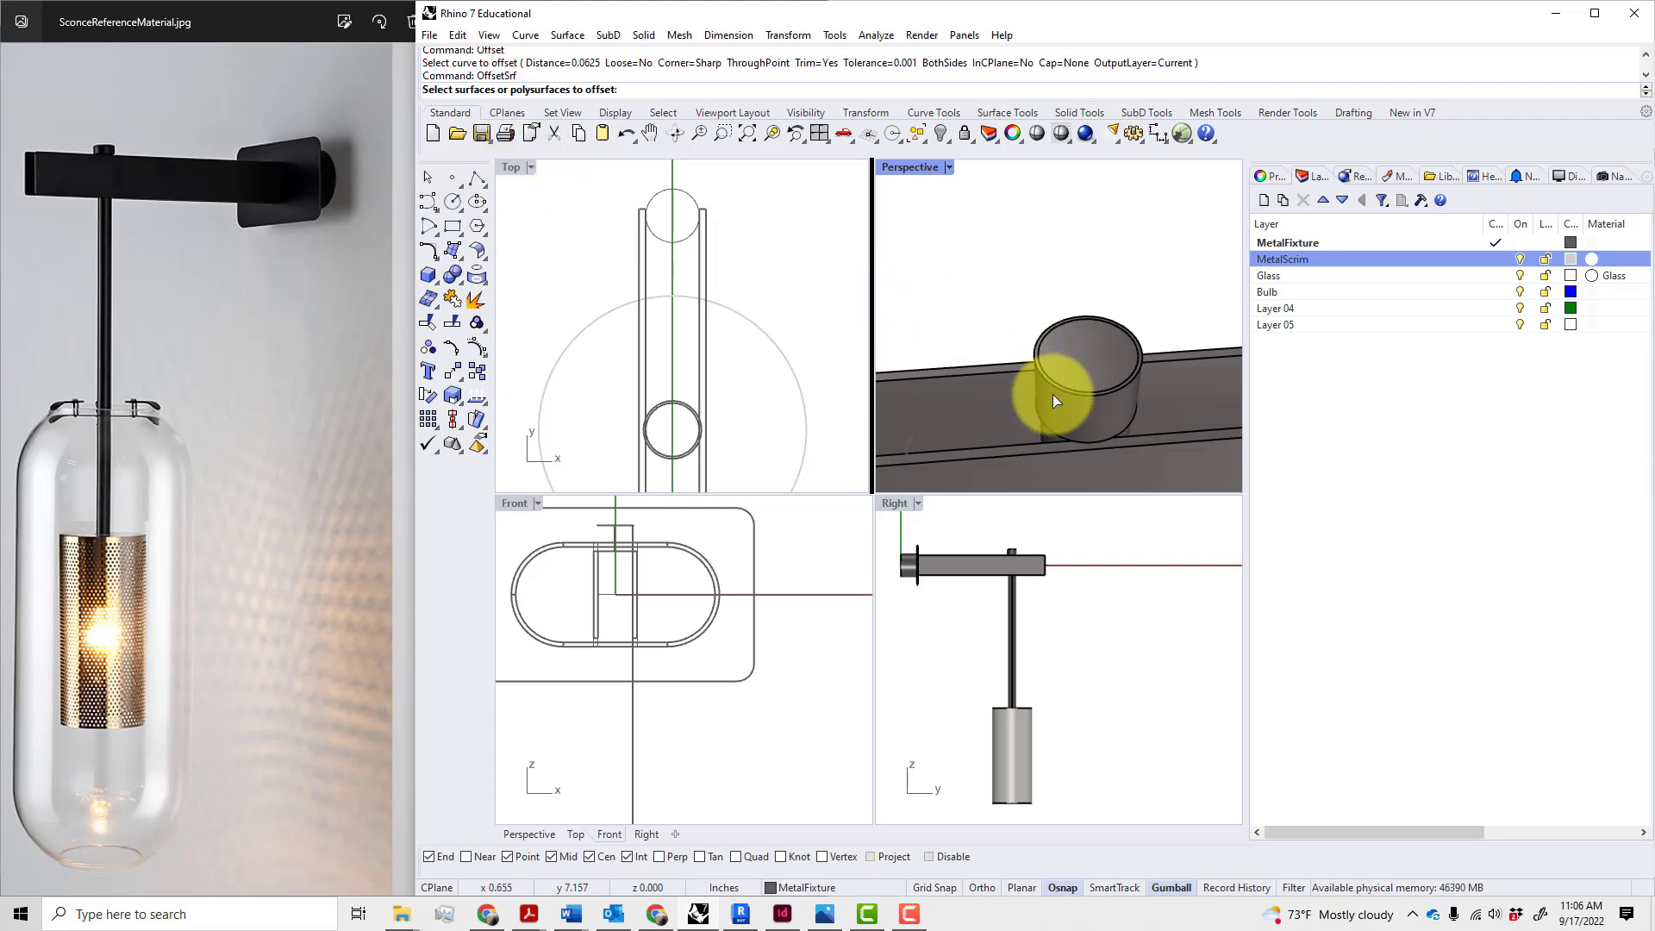
left_click(1100, 407)
key("Return")
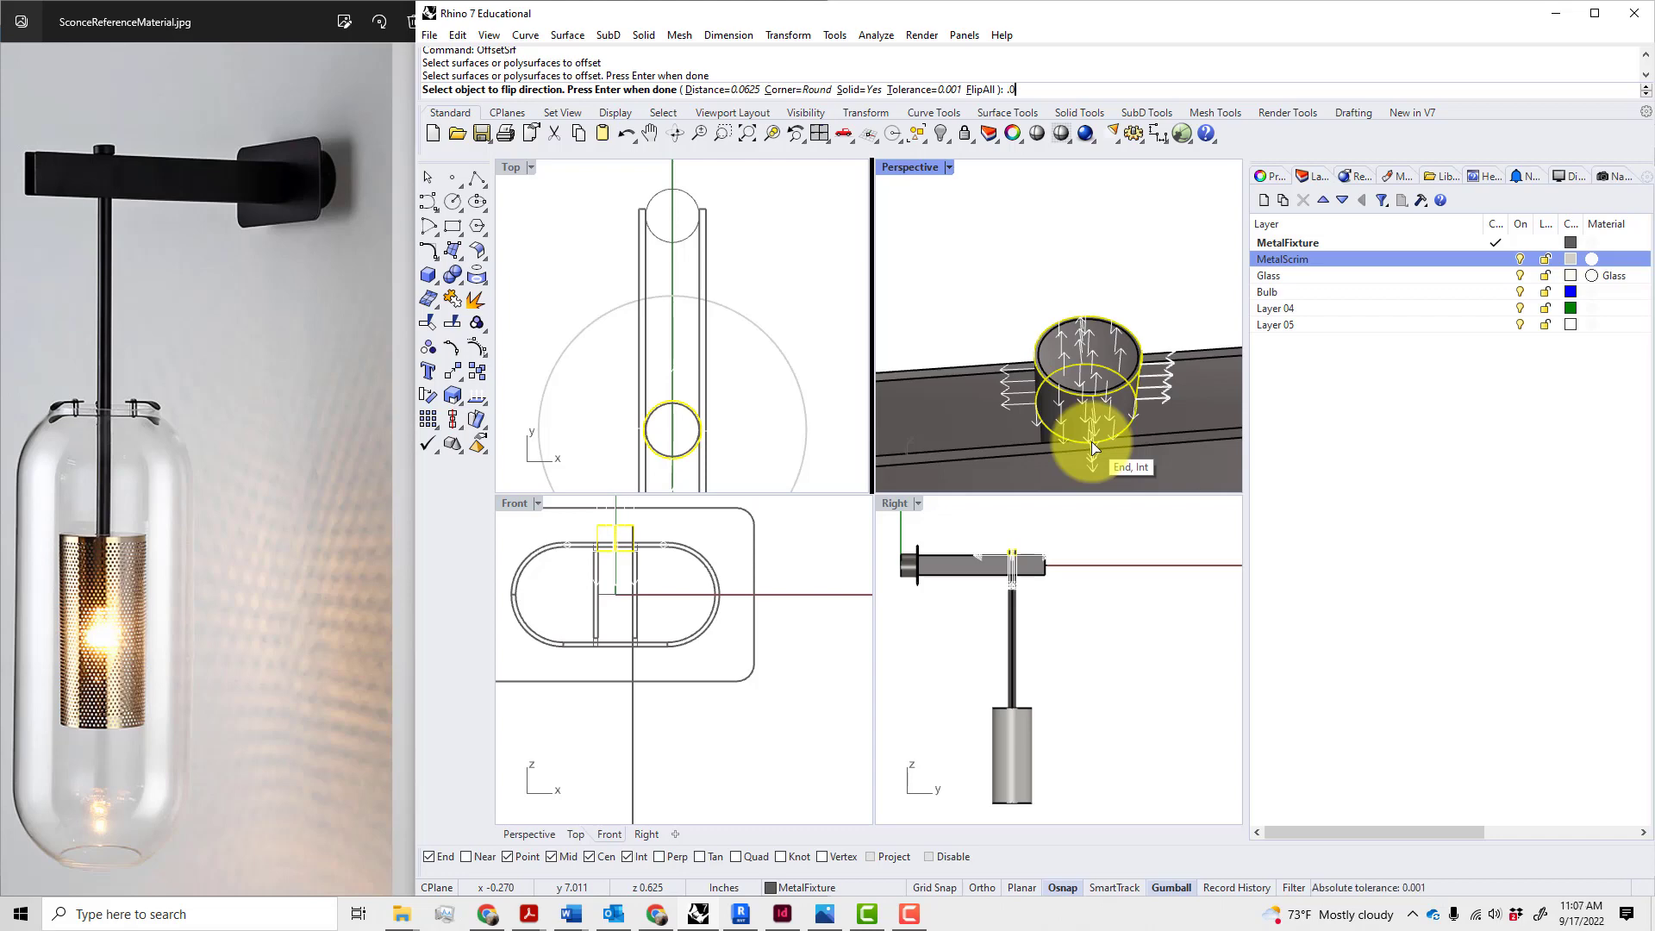
type(".05")
key("Return")
key("Return")
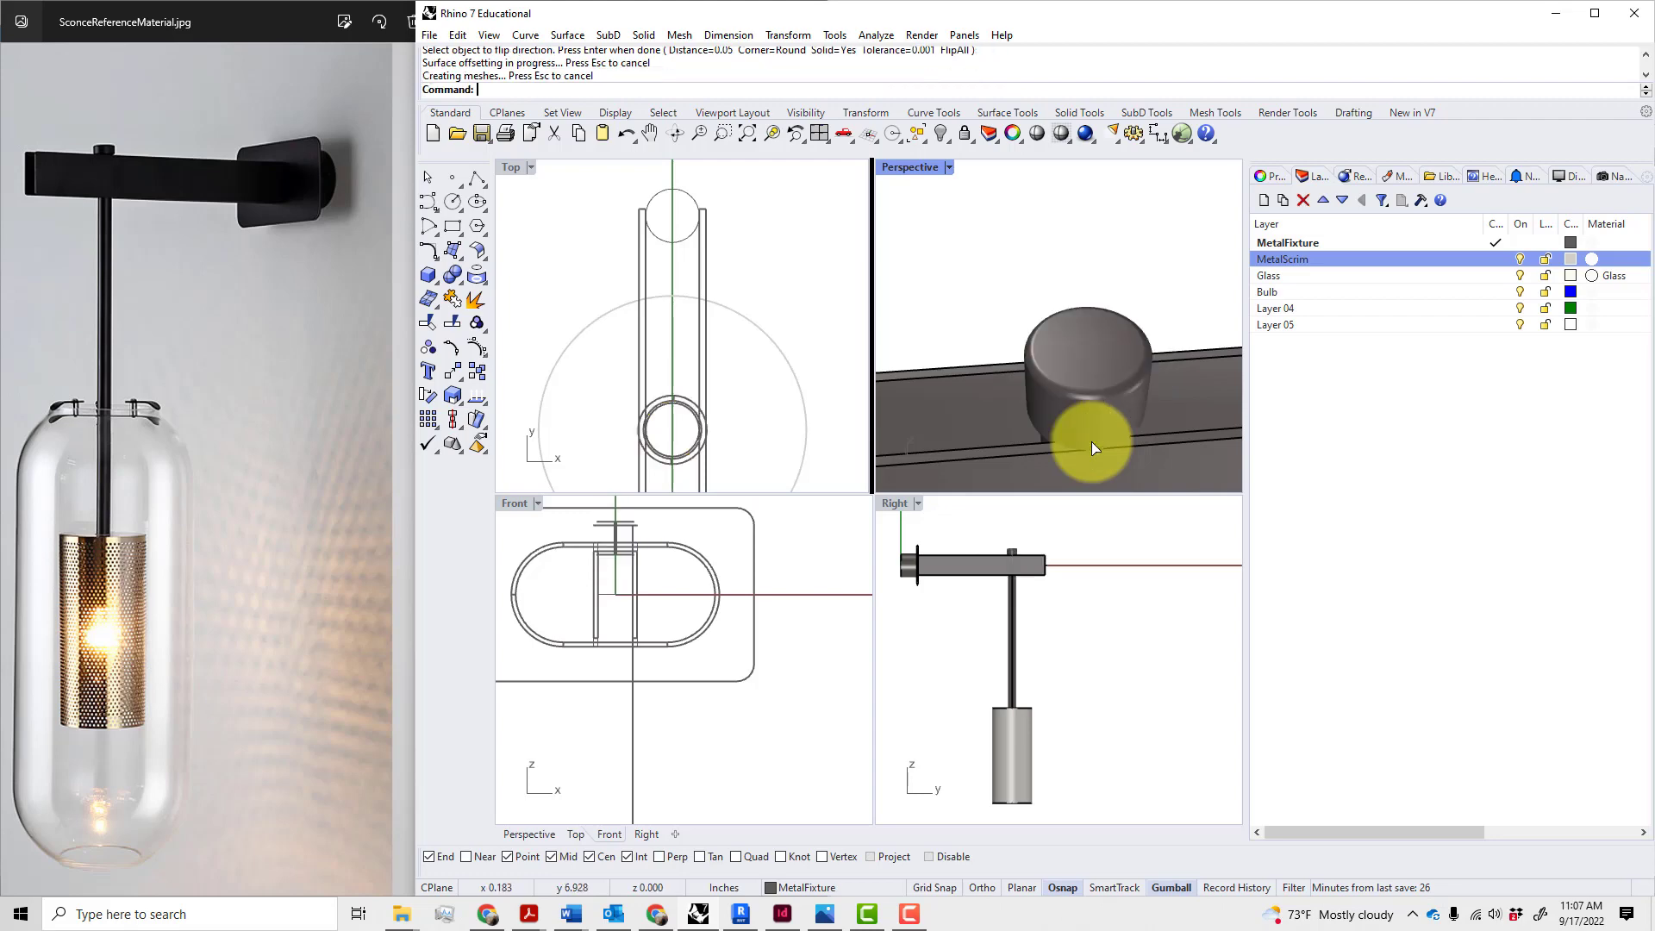
- Check the whole fixture in perspective and maximize the Right view
right_click_drag(1182, 358, 1082, 201)
scroll(1115, 235, "down", 5)
scroll(1139, 387, "down", 4)
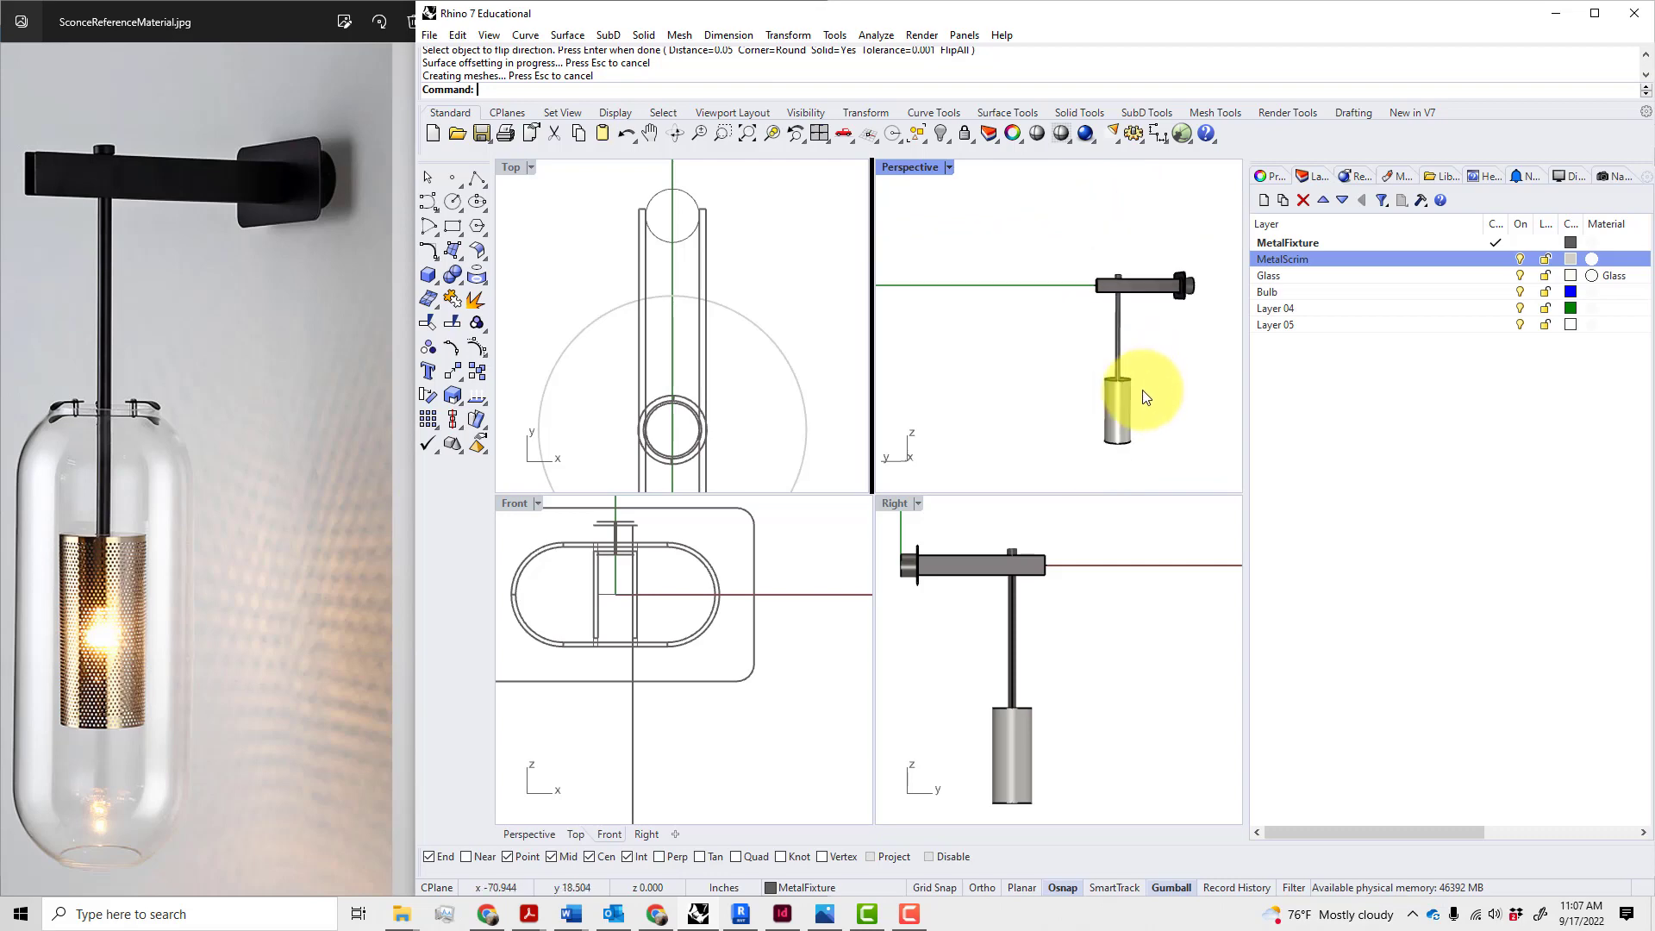
scroll(1143, 395, "up", 4)
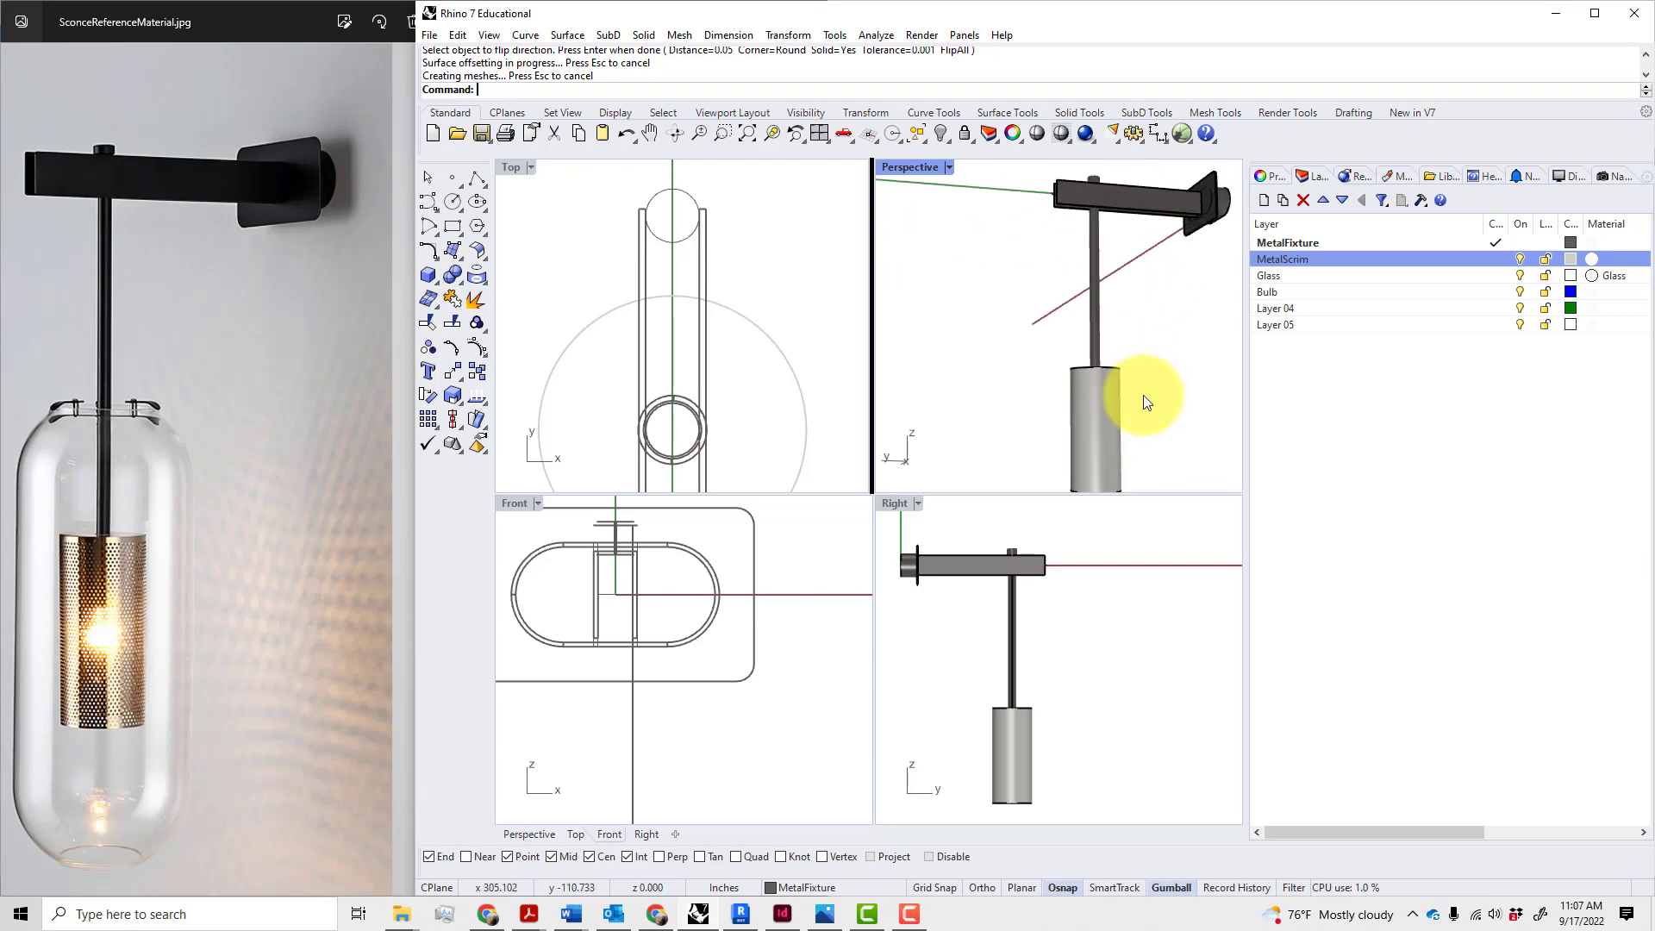
mouse_move(1144, 395)
right_mouse_down("shift")
mouse_move(1125, 369)
mouse_move(1097, 369)
mouse_move(1046, 395)
mouse_move(1051, 436)
mouse_move(1120, 410)
mouse_move(1114, 398)
right_mouse_up("shift")
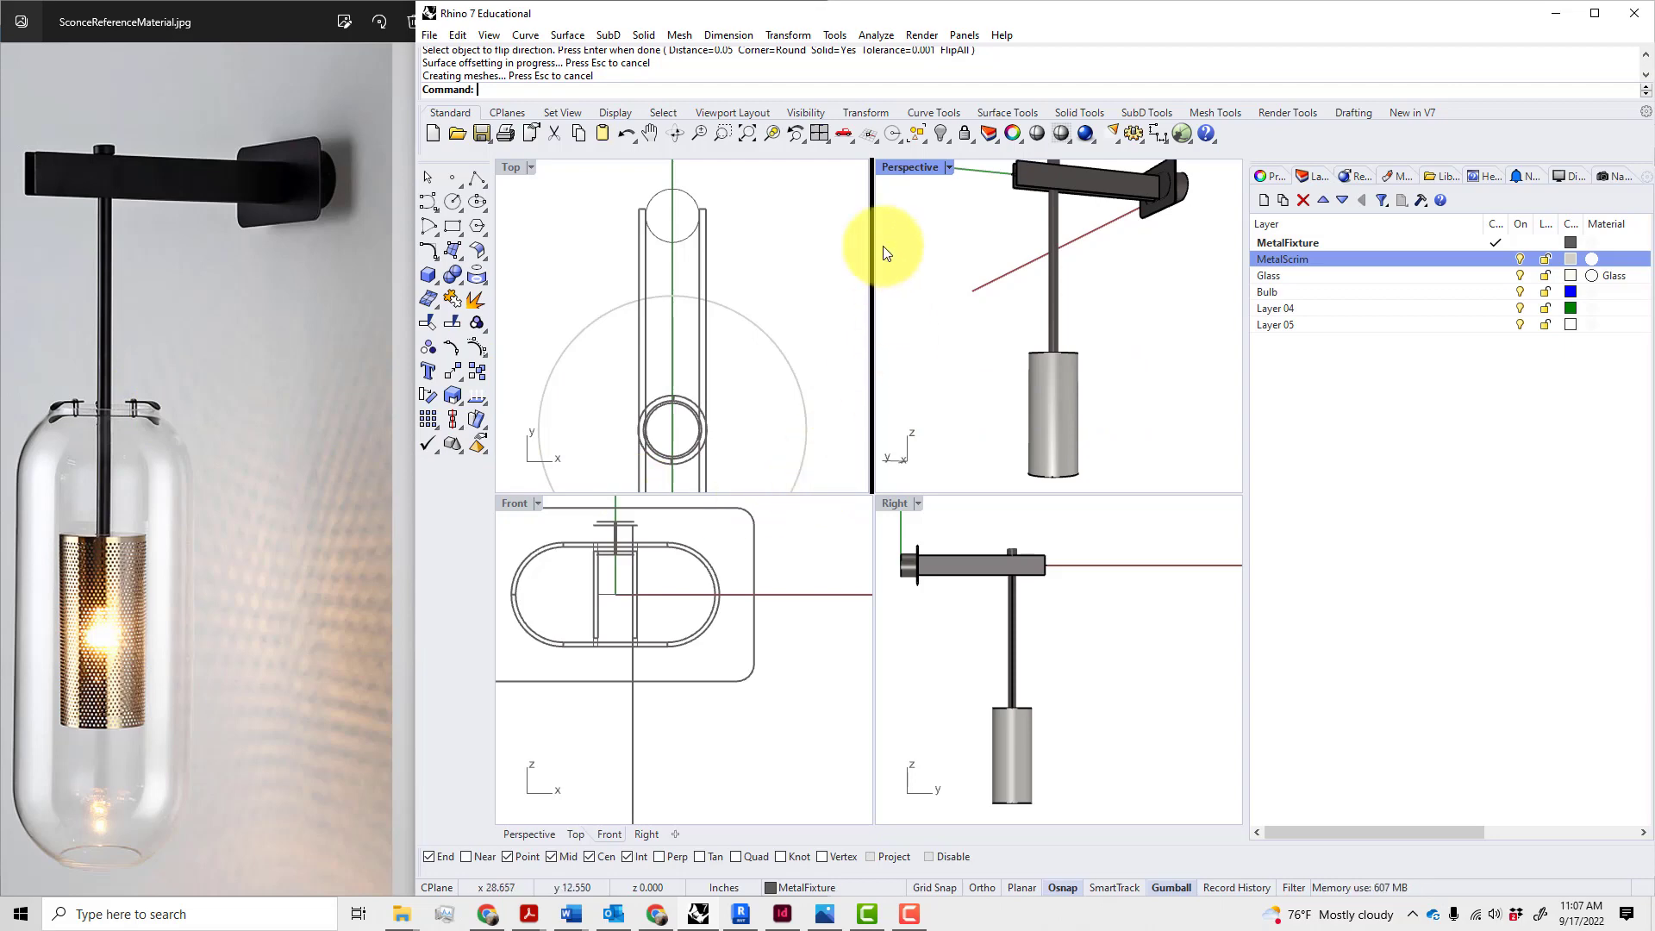
double_click(896, 504)
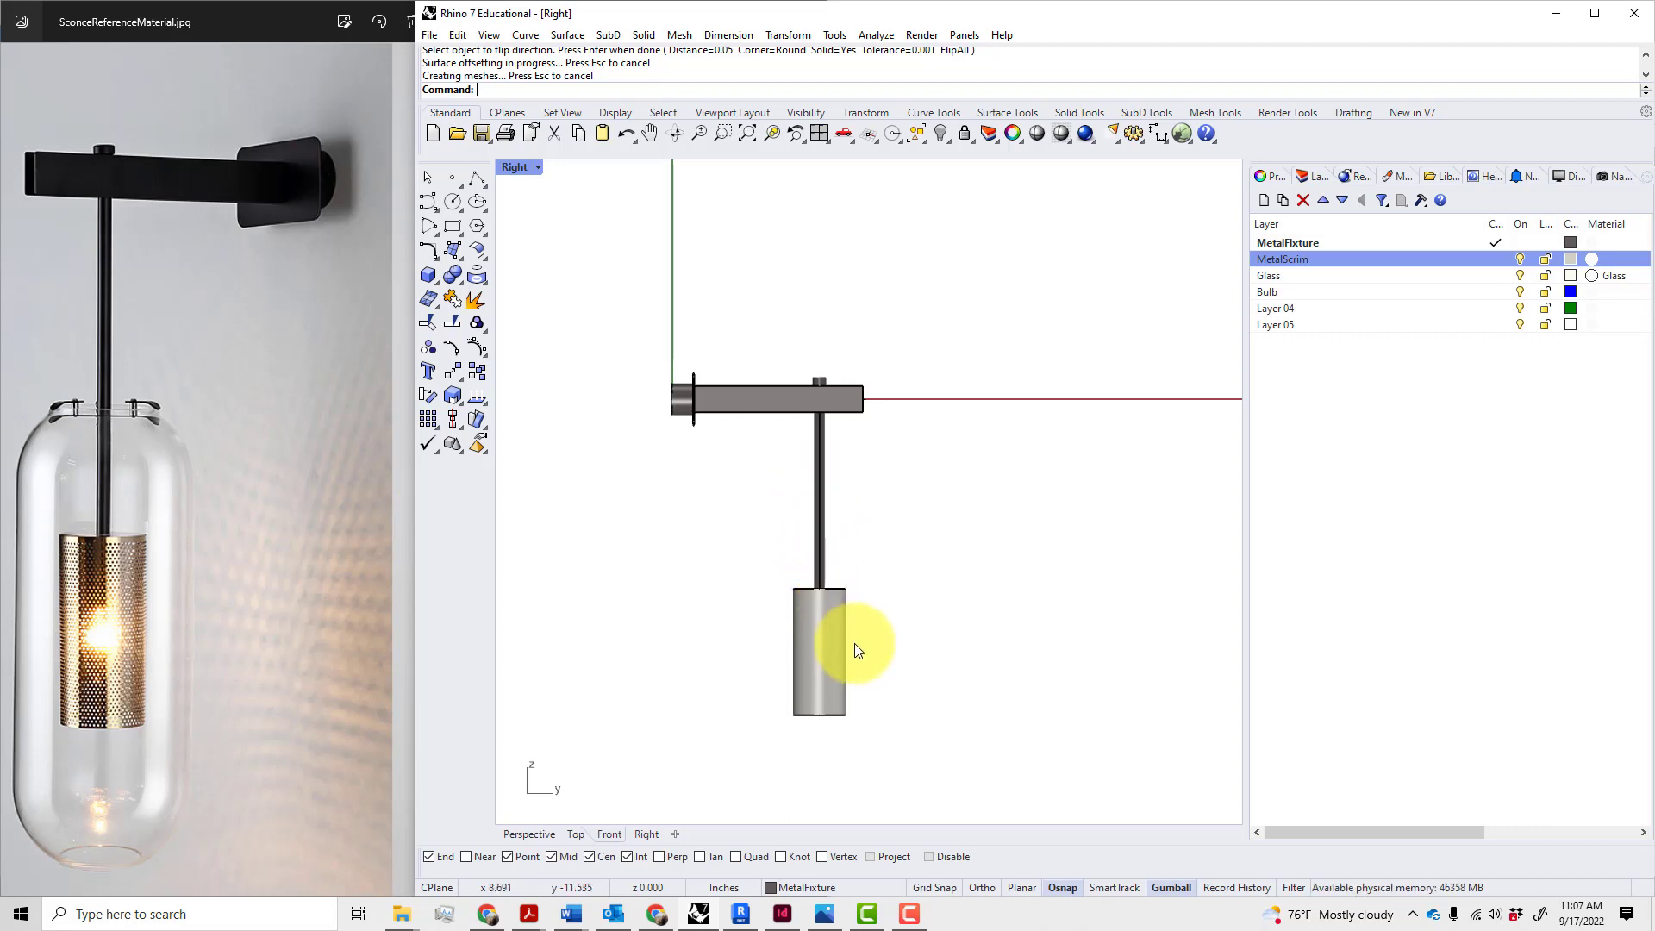
- Draw a trial vertical line from the scrim's top centre to below the scrim and delete it
type("ine")
key("Return")
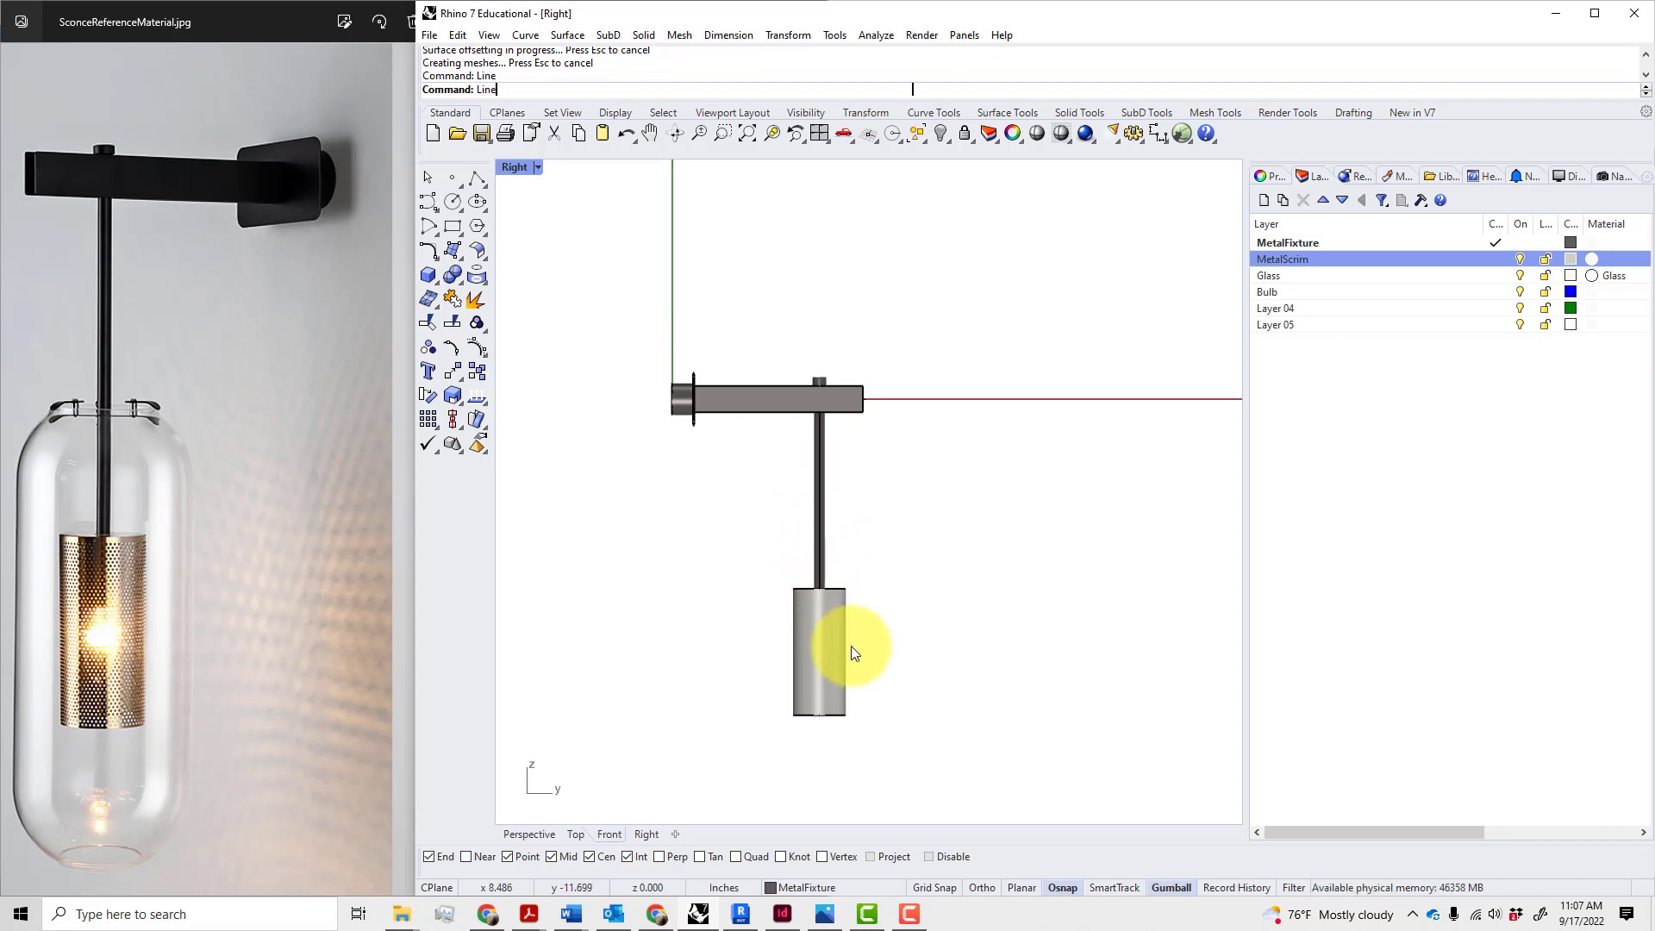
left_click(819, 595)
left_click(820, 814)
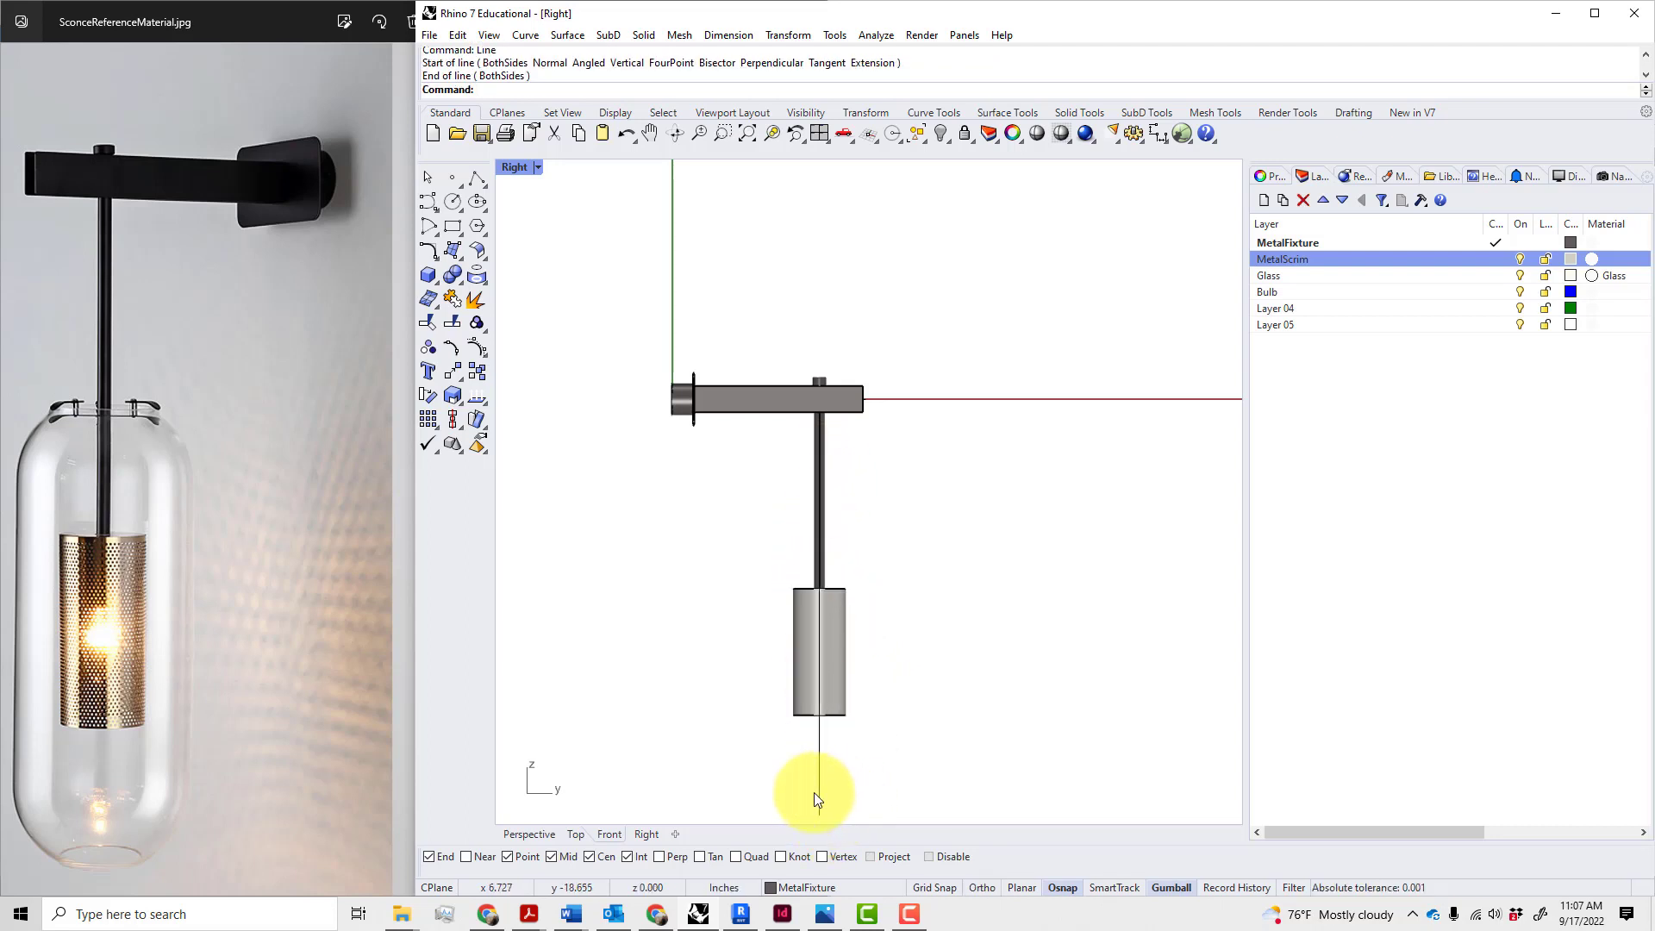
left_click(820, 784)
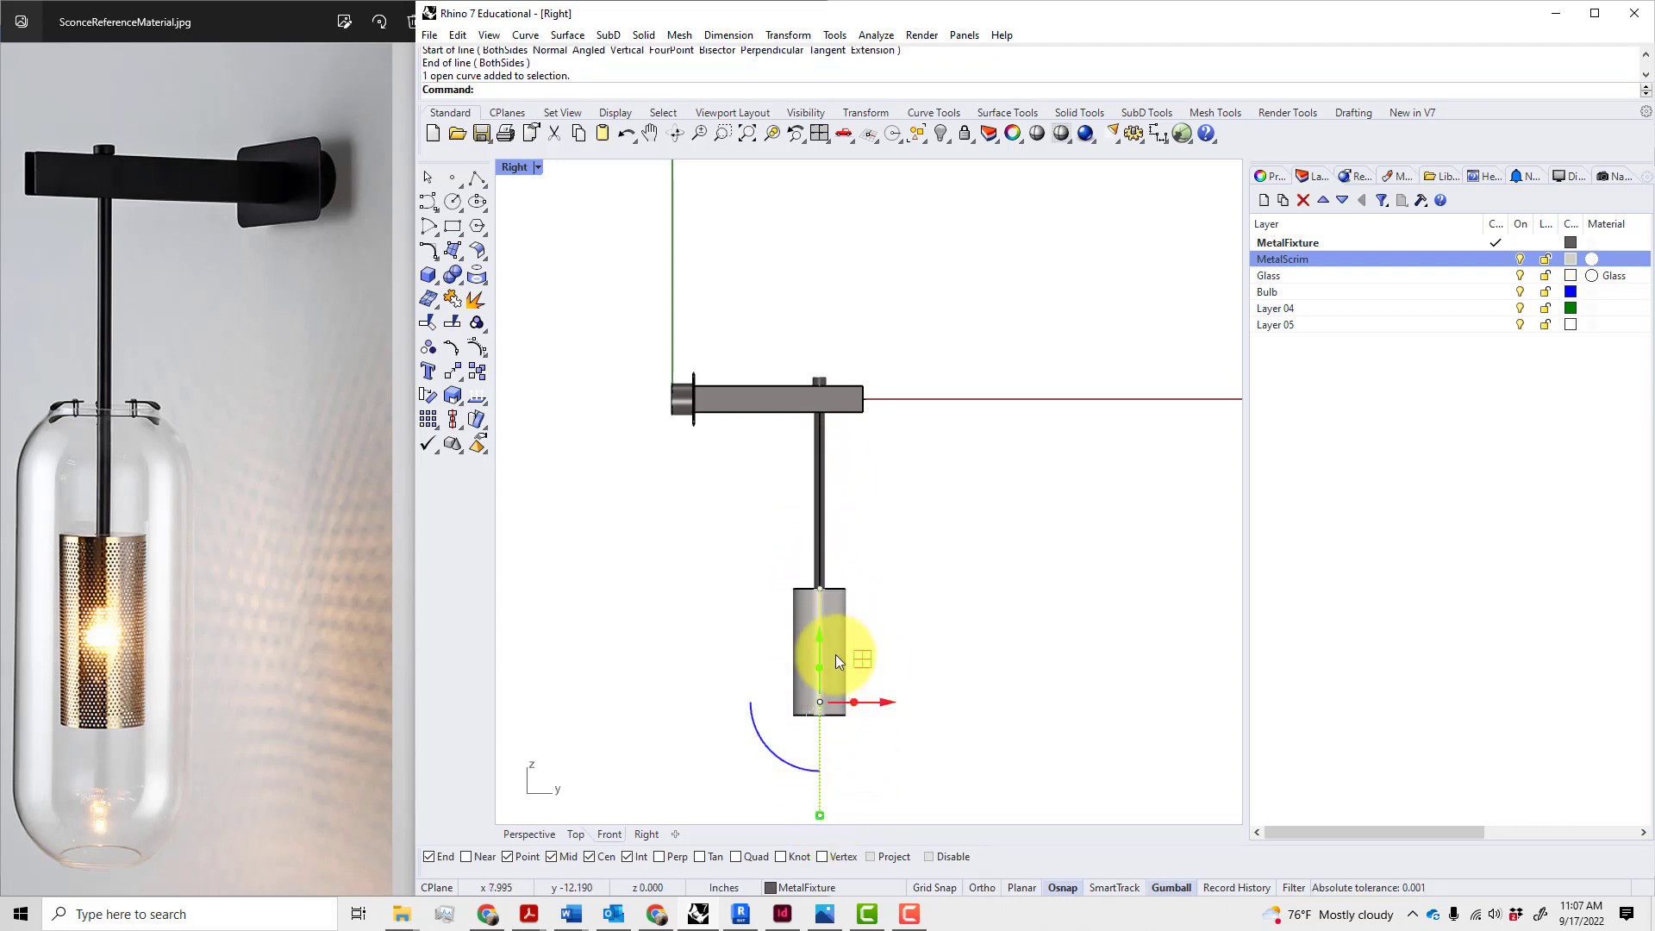
left_click_drag(820, 645, 820, 607)
key("Escape")
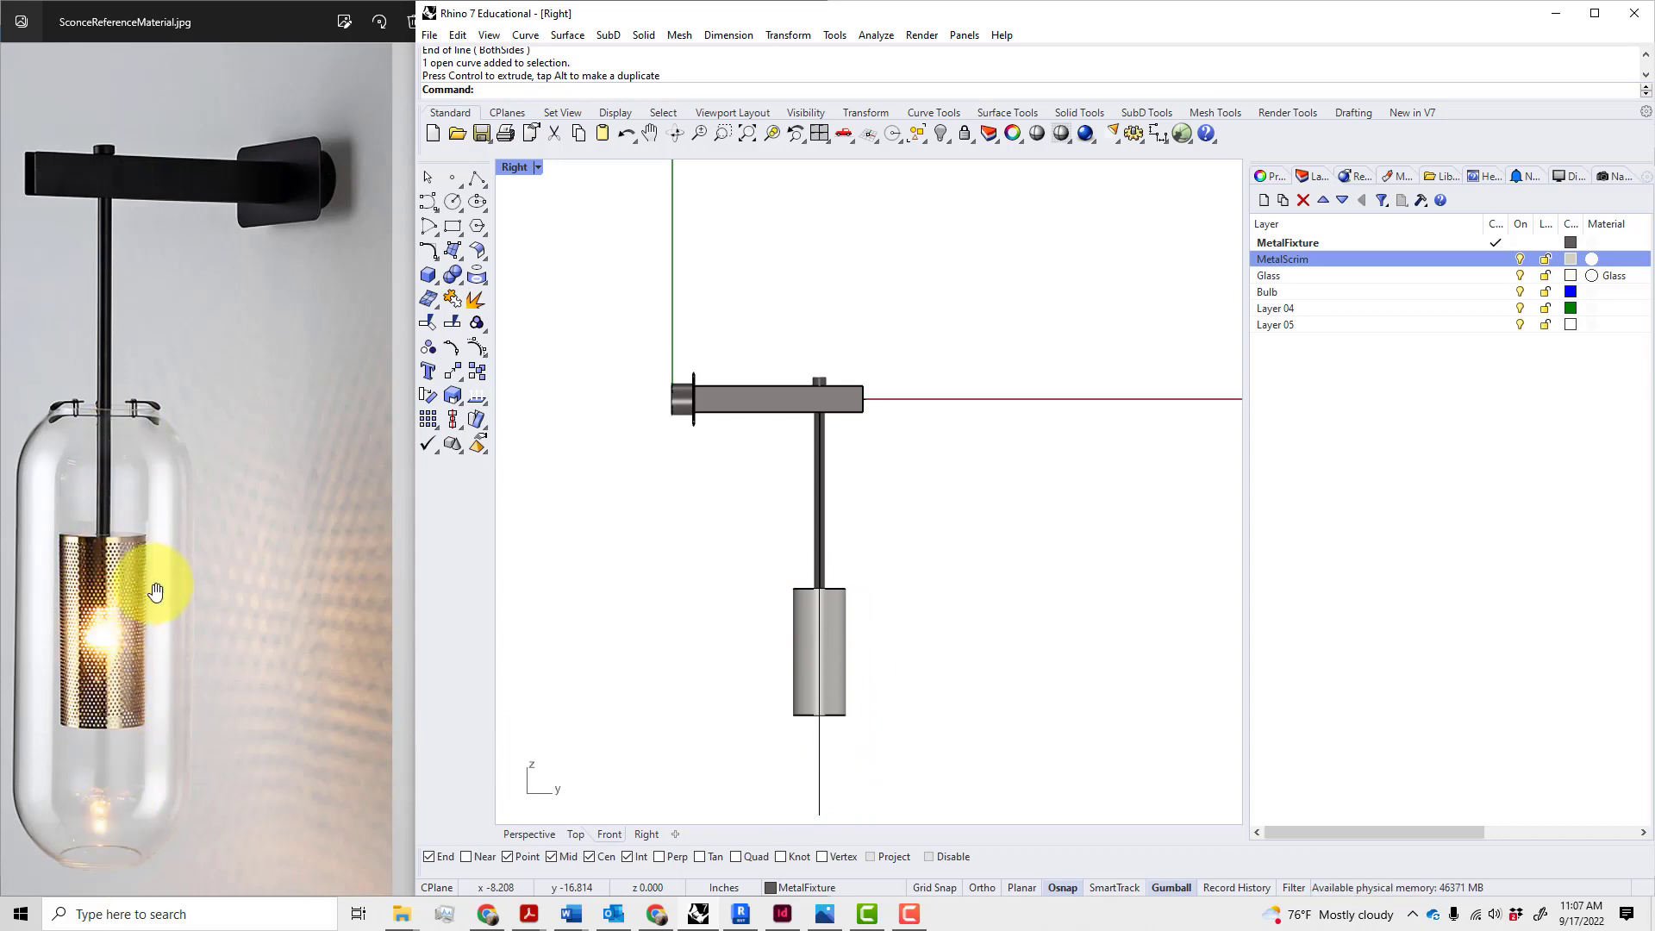
left_click(820, 772)
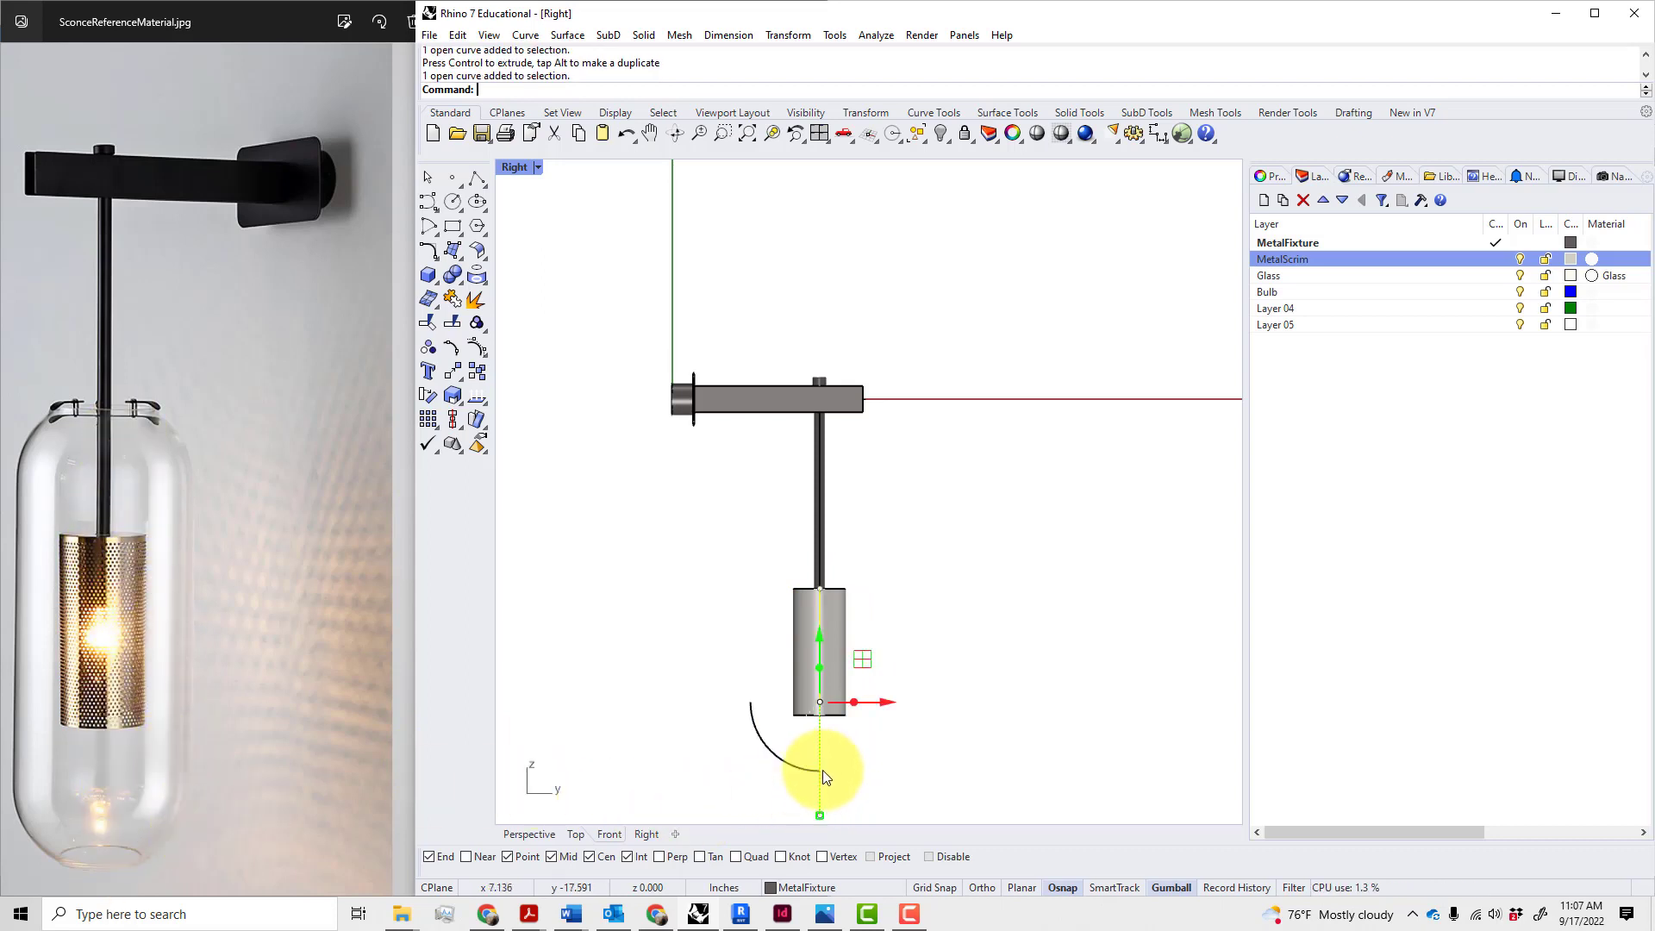
key("Delete")
- Draw a 12-inch vertical line straight down from the centre of the scrim's top
type("L")
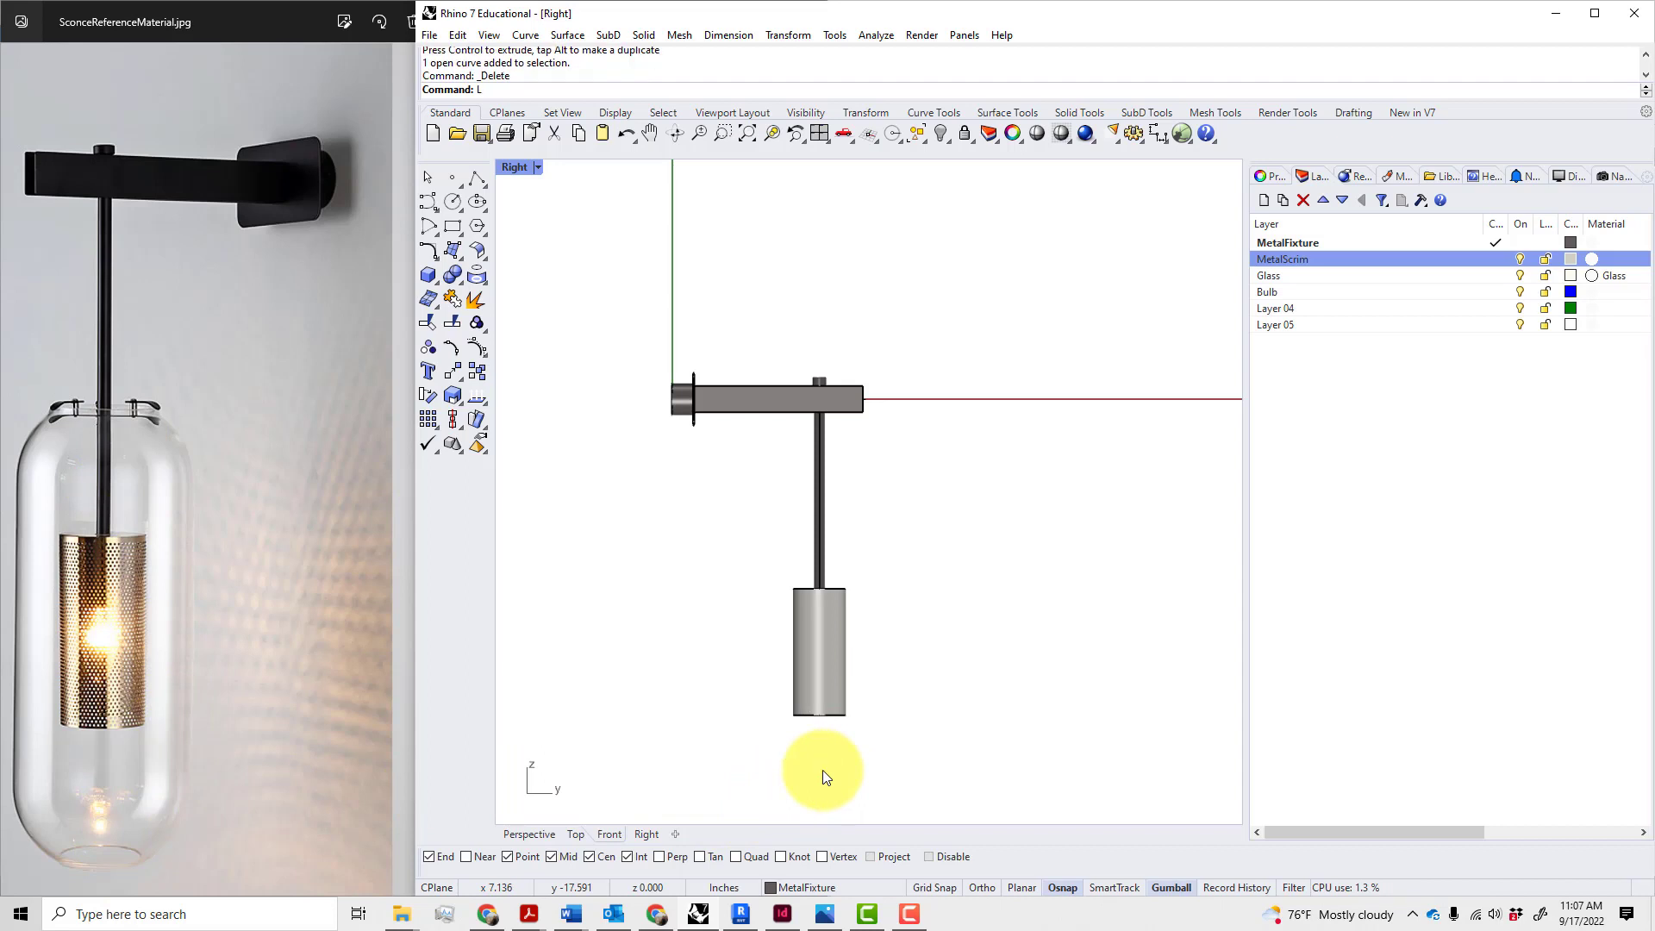
type("ine")
key("Return")
left_click(822, 593)
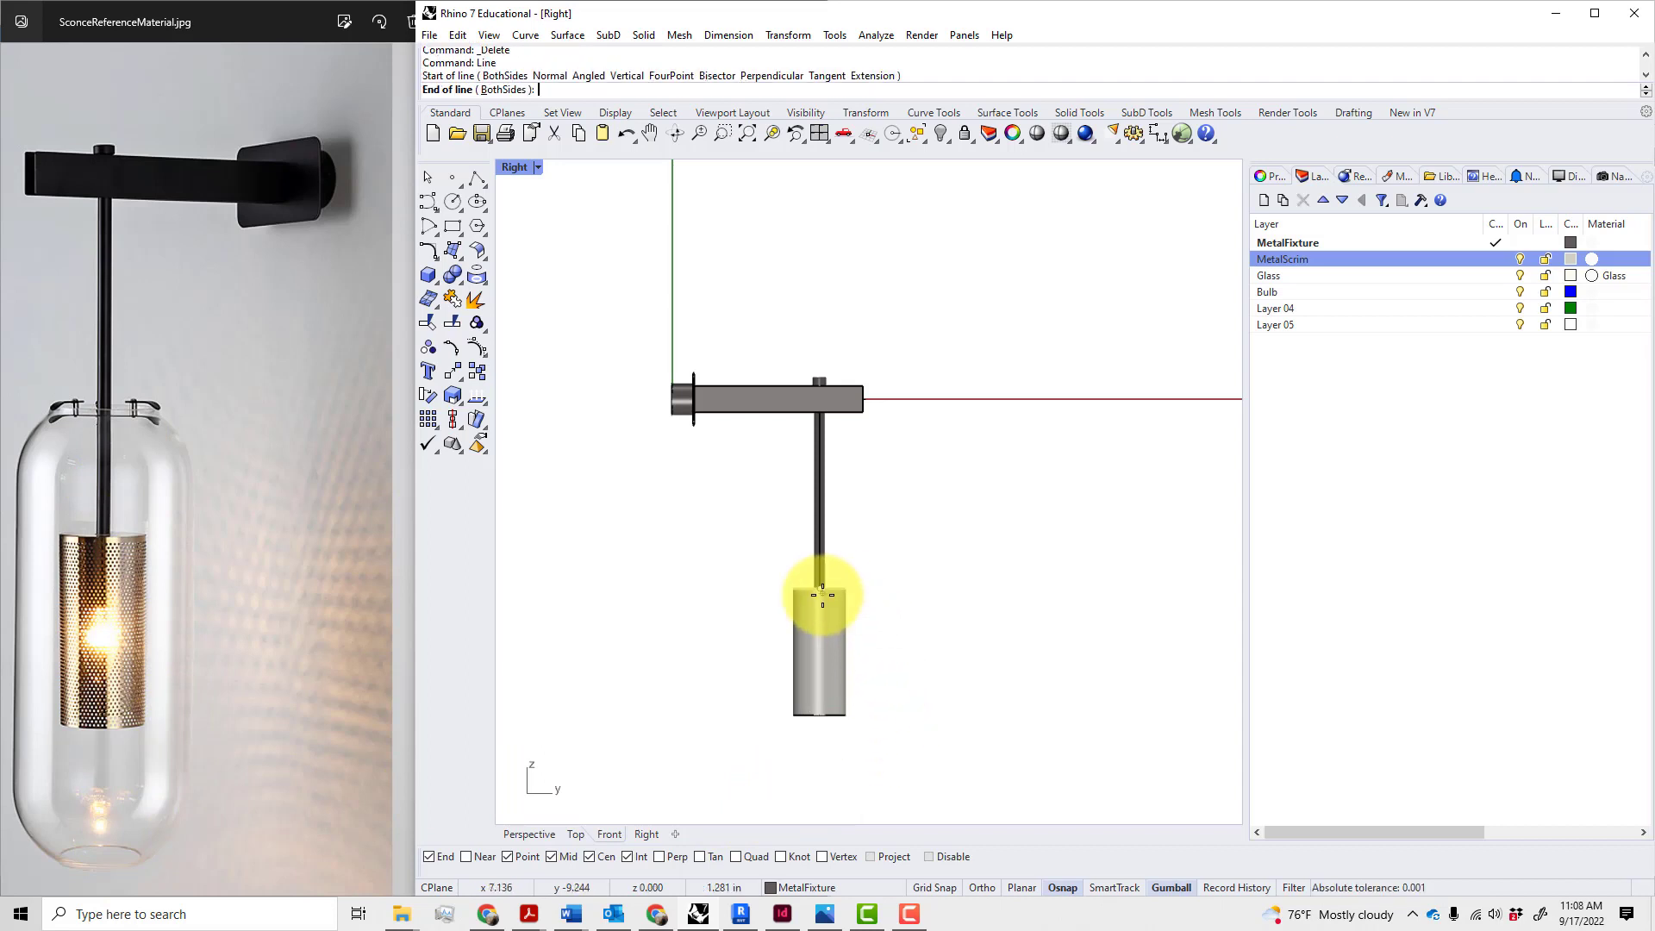
type("12")
key("F8")
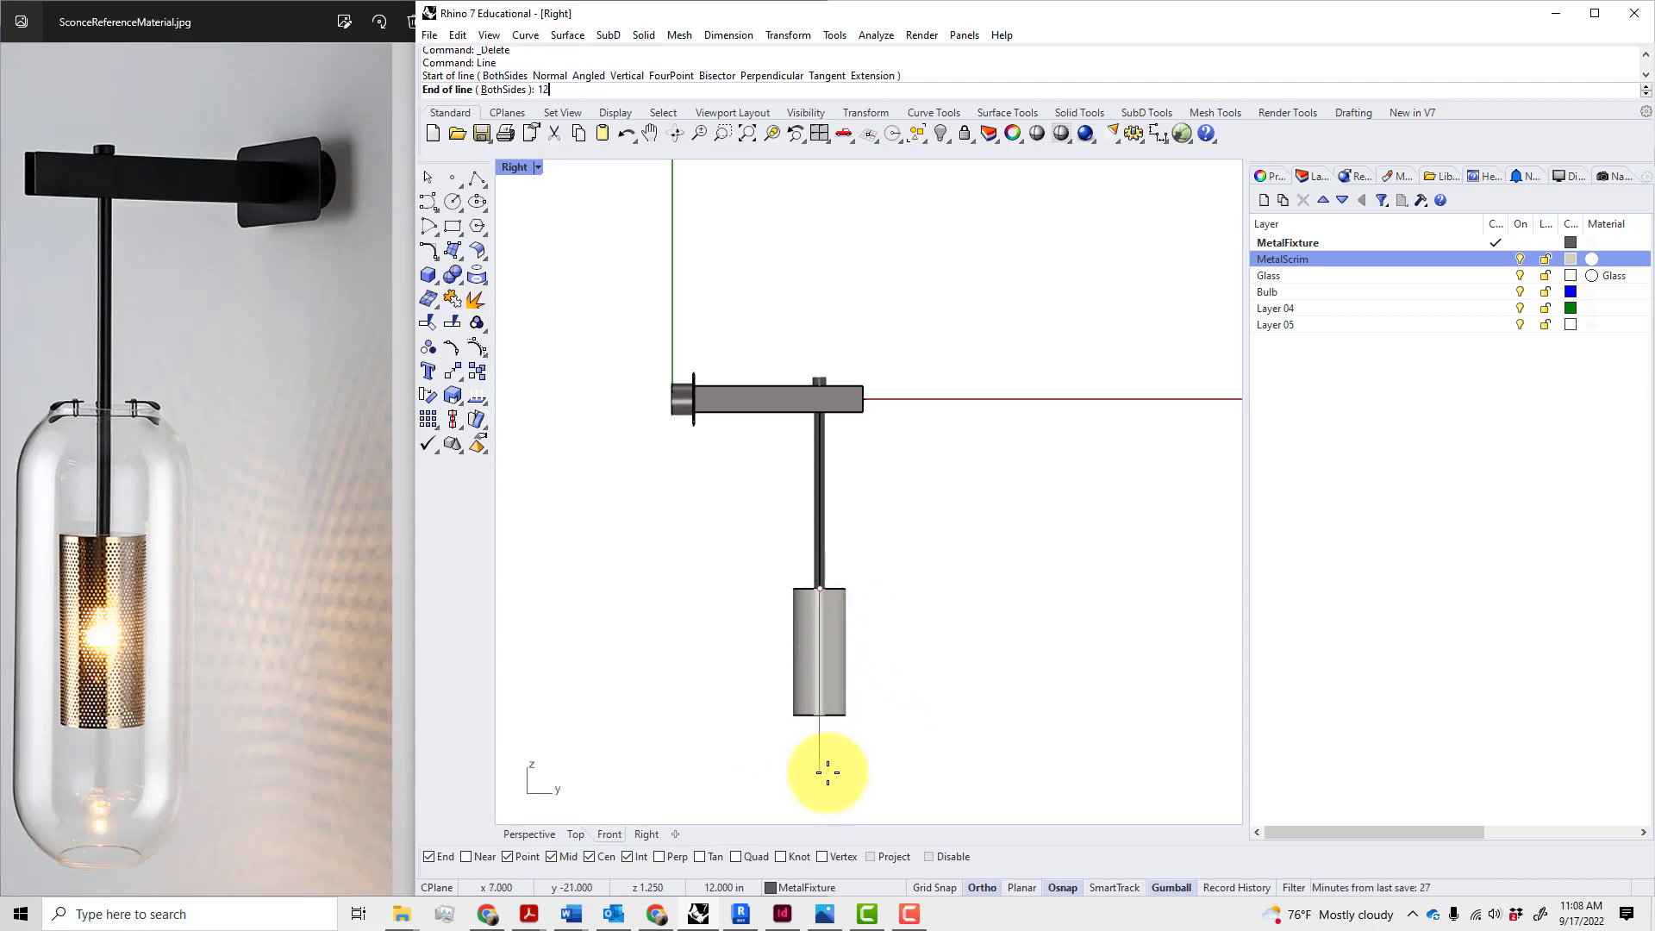
type("\"")
key("Return")
key("F8")
left_click(828, 771)
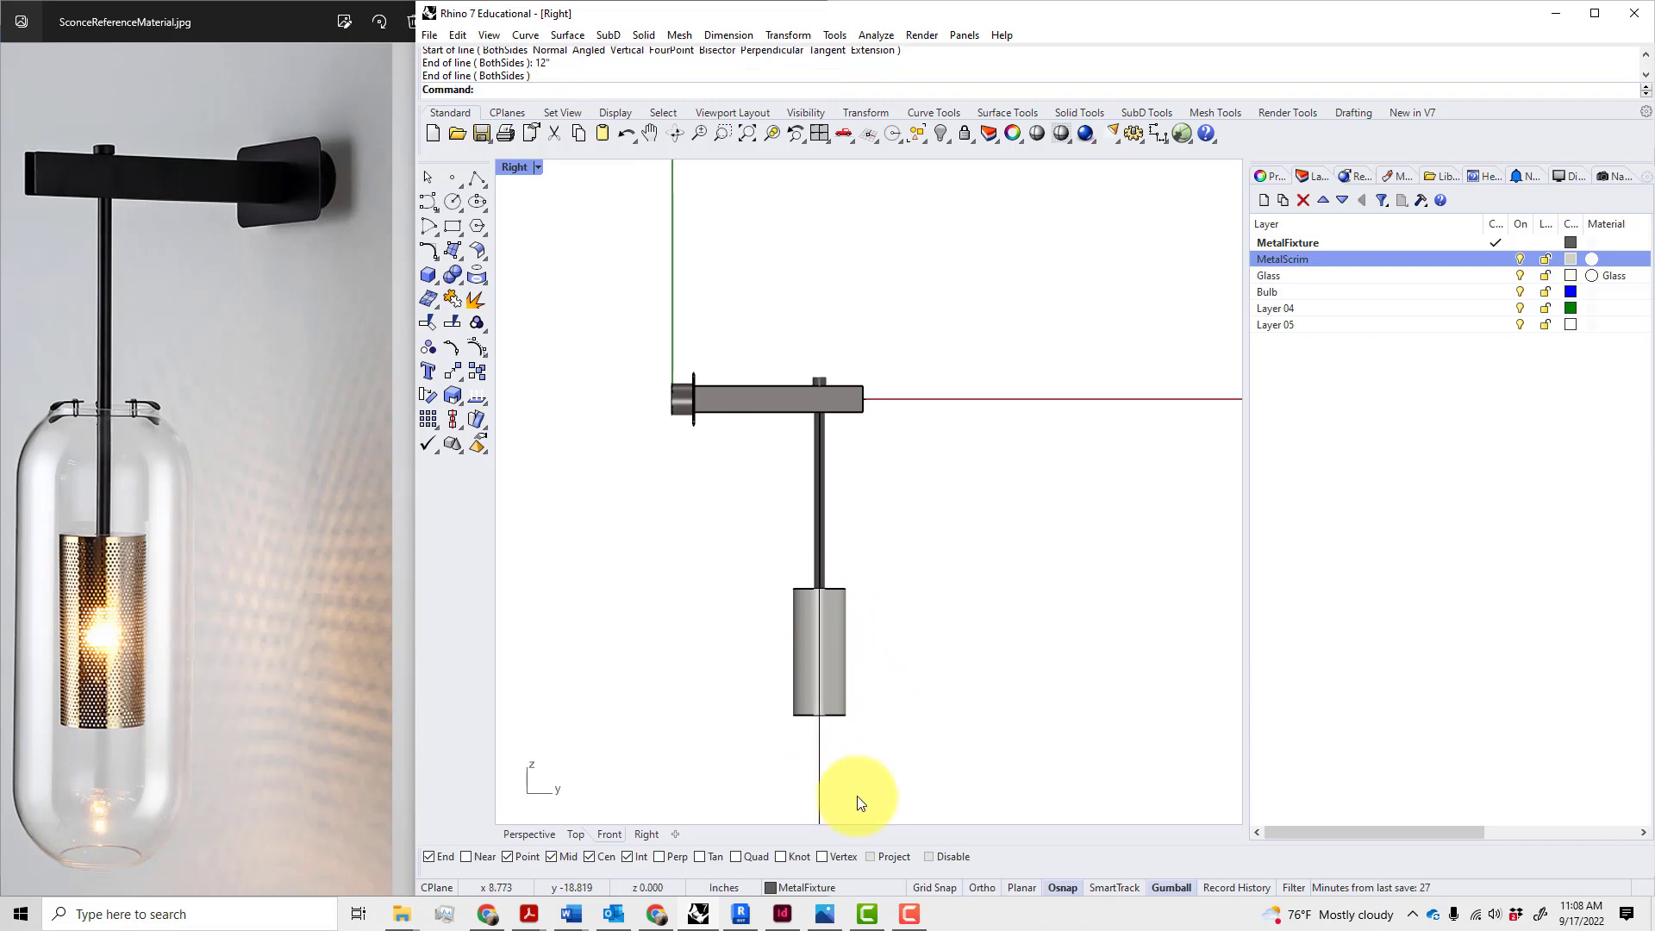
- Move the vertical centre line up by 3 inches so it extends past both ends of the scrim
scroll(858, 798, "down", 3)
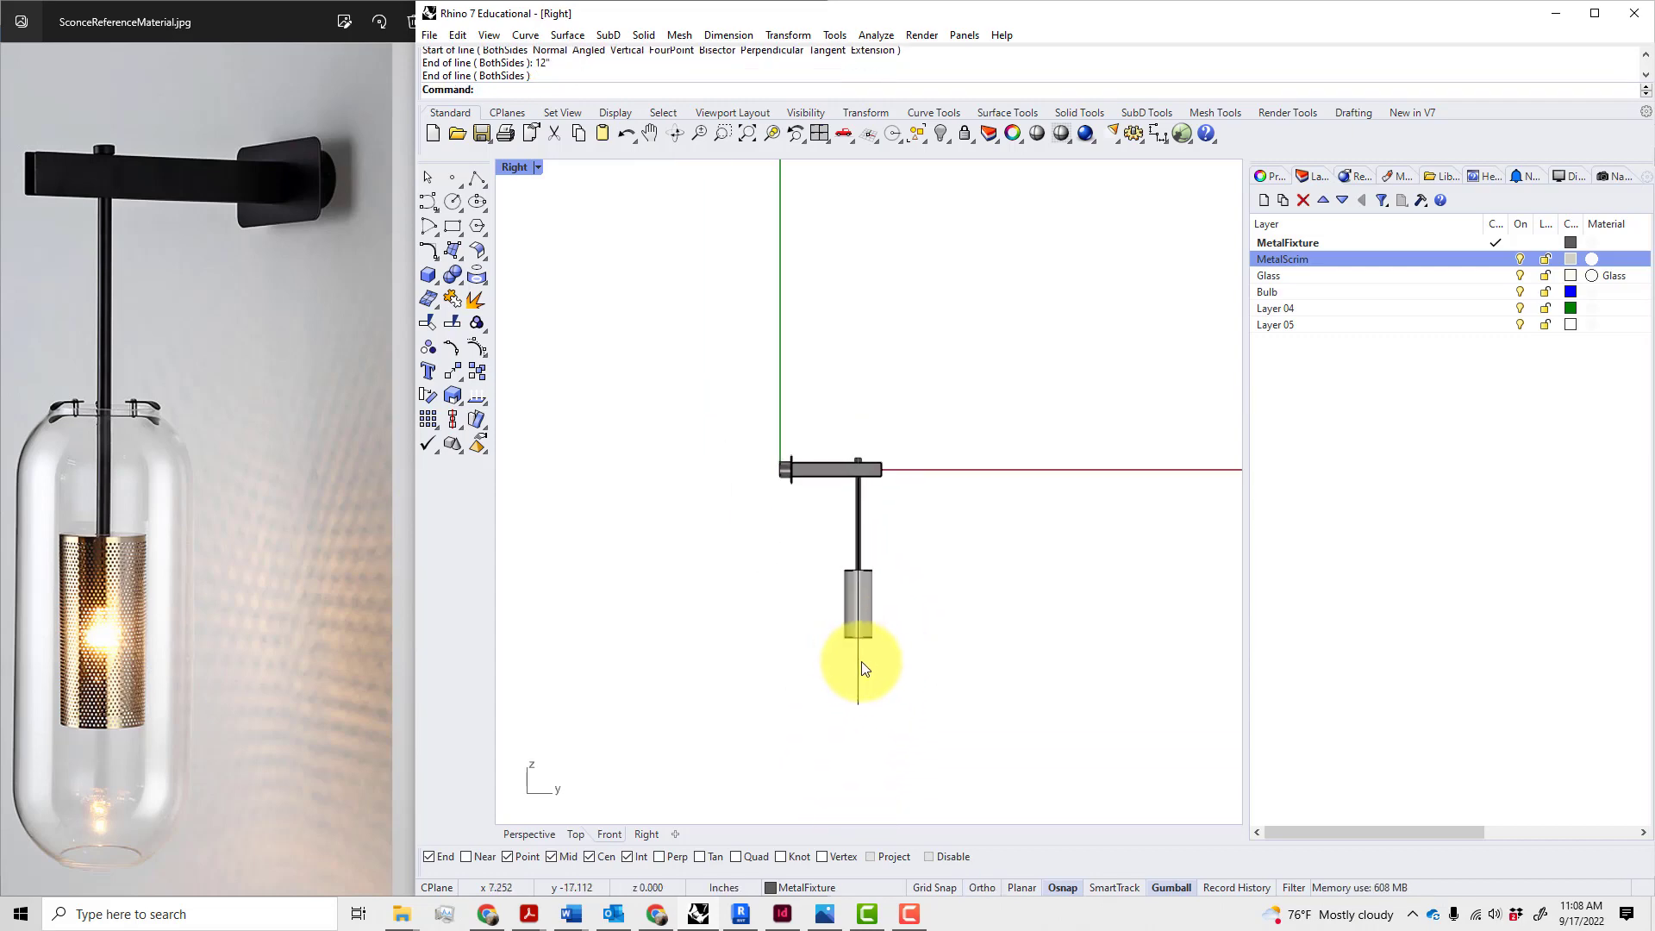
left_click(864, 669)
scroll(875, 673, "up", 3)
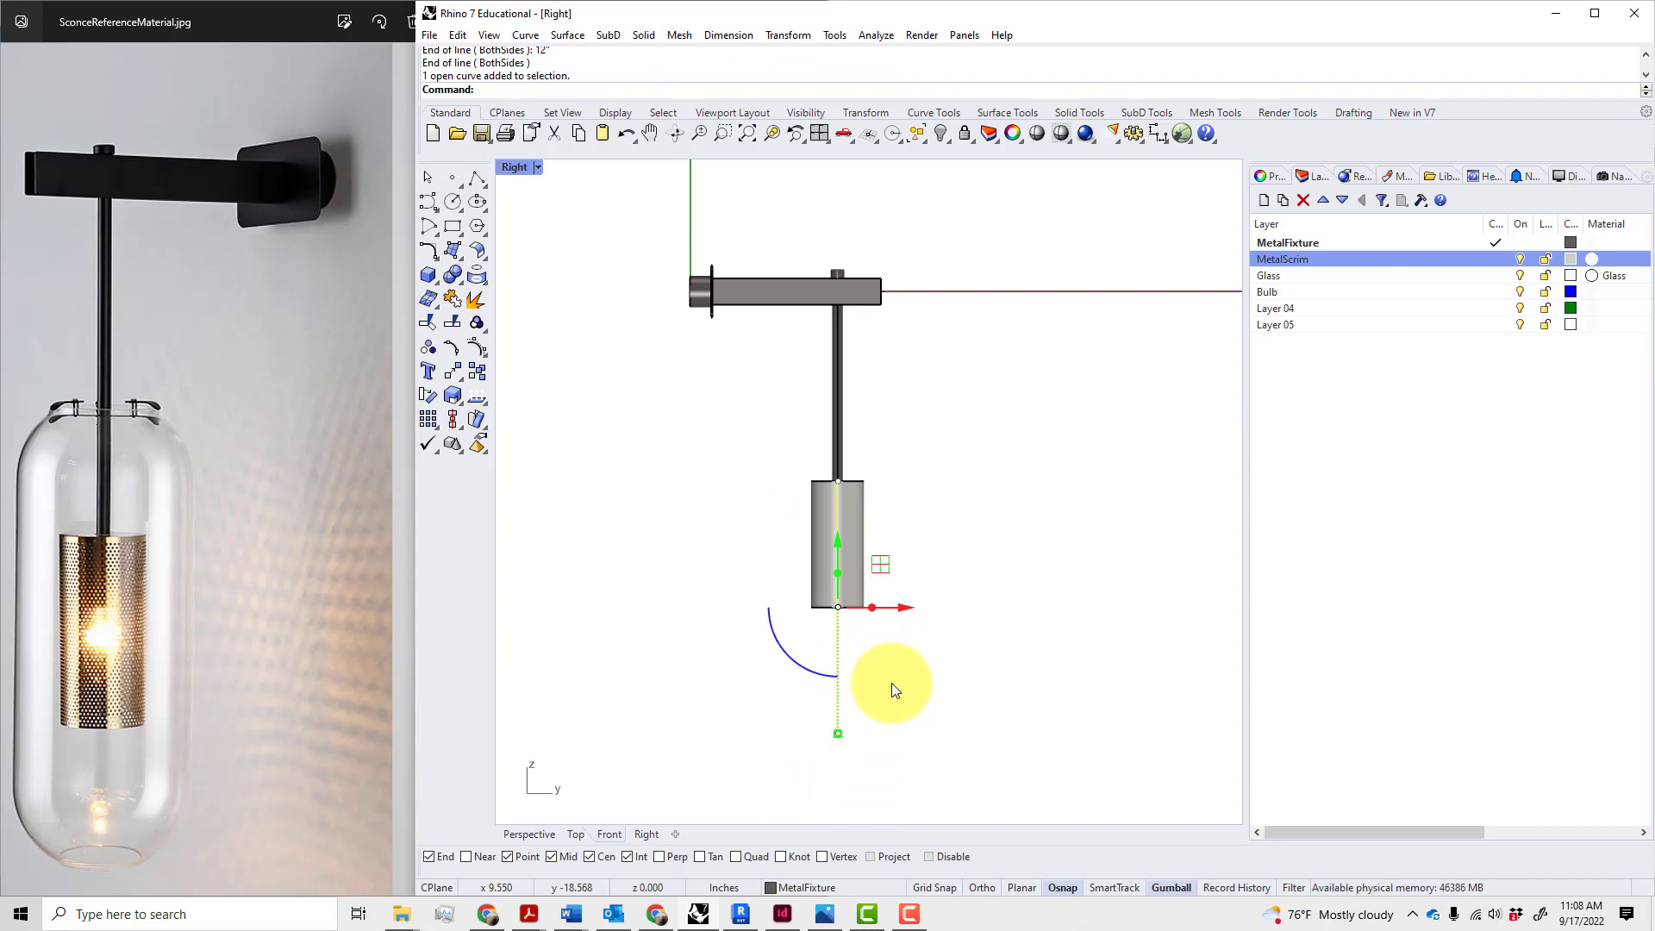
left_click_drag(841, 542, 854, 501)
type("3\"")
key("Return")
left_click(1005, 596)
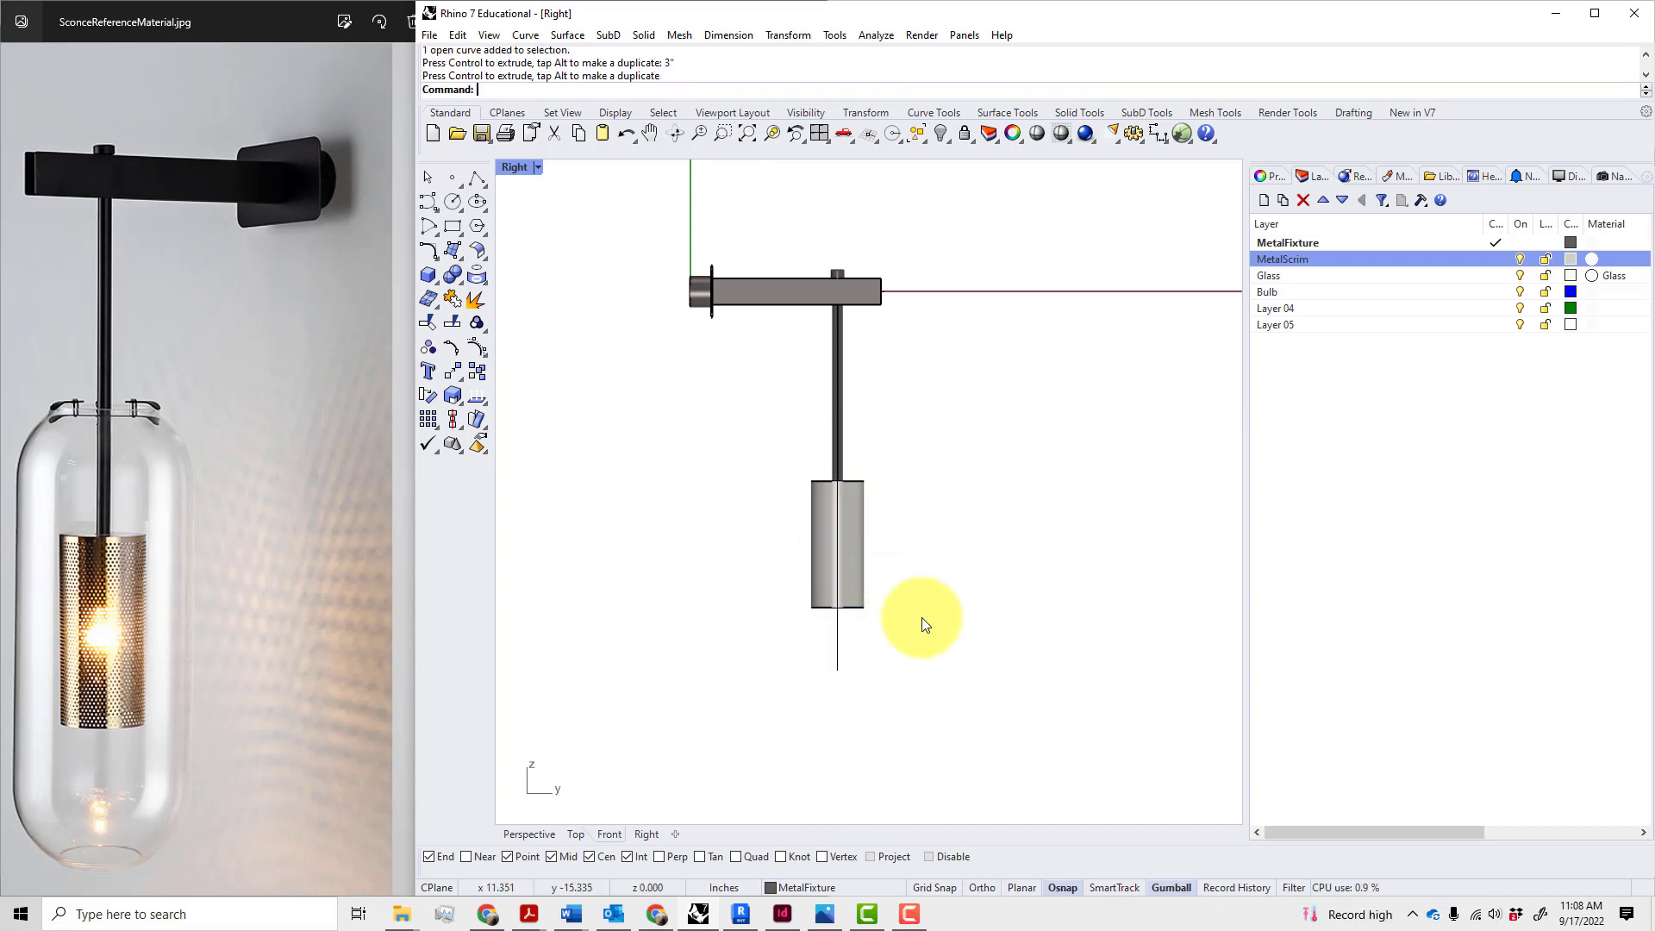
- Offset the vertical centre line 2 inches to each side to mark the outer width of the glass shade
type("O")
key("Return")
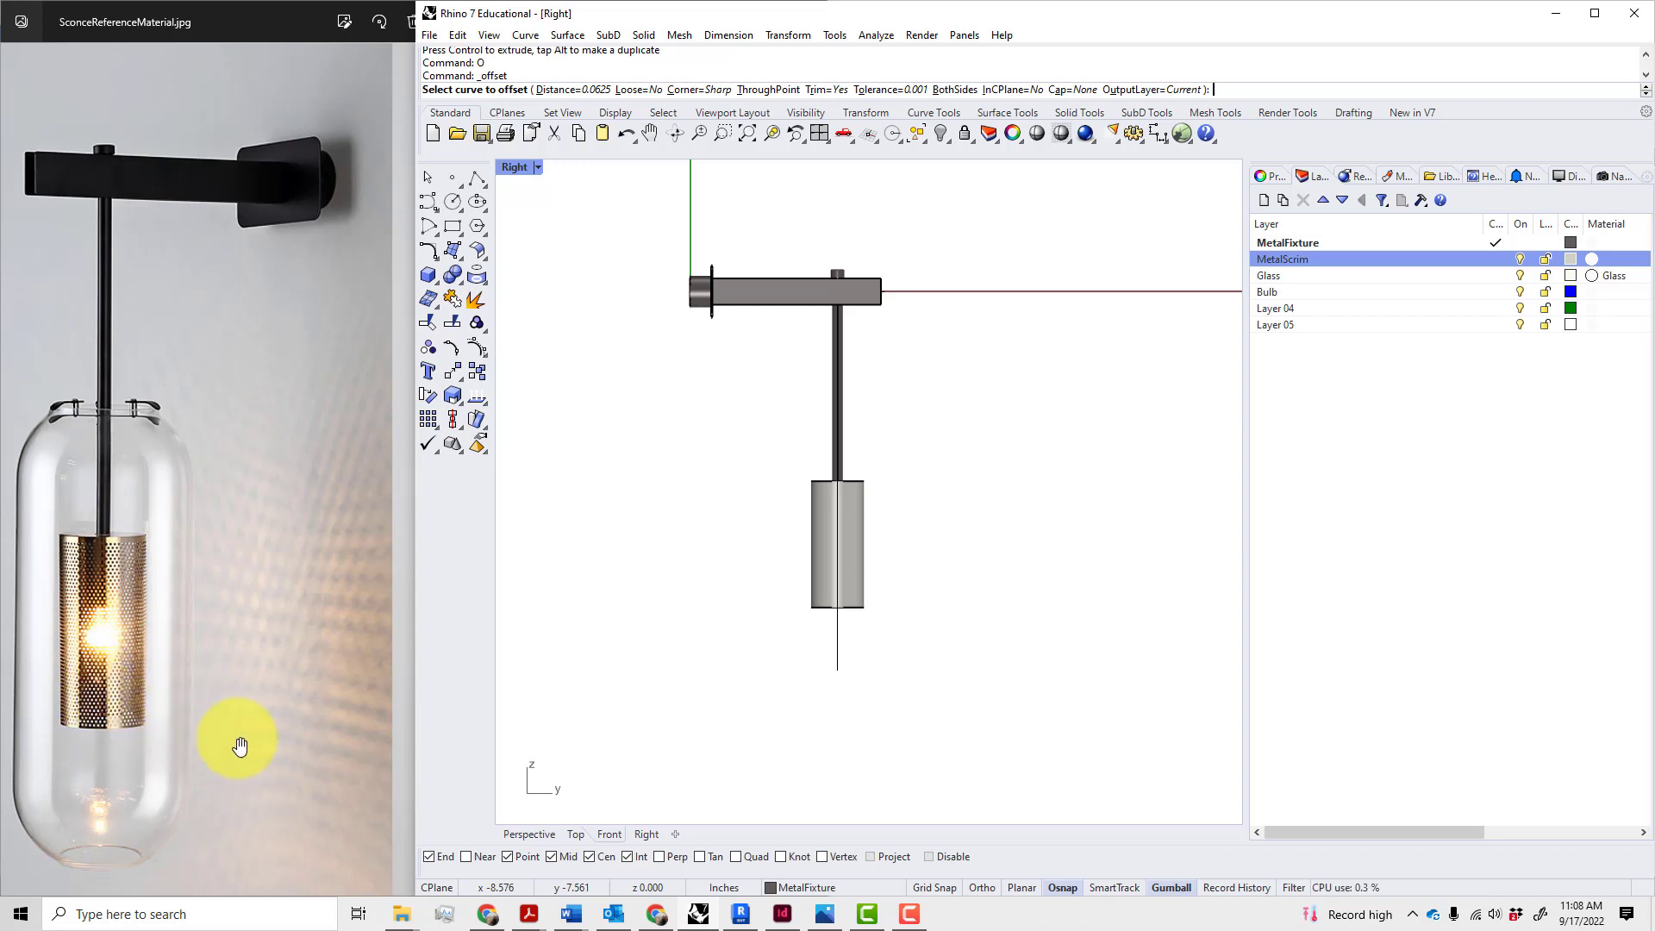
type("2\"")
key("Return")
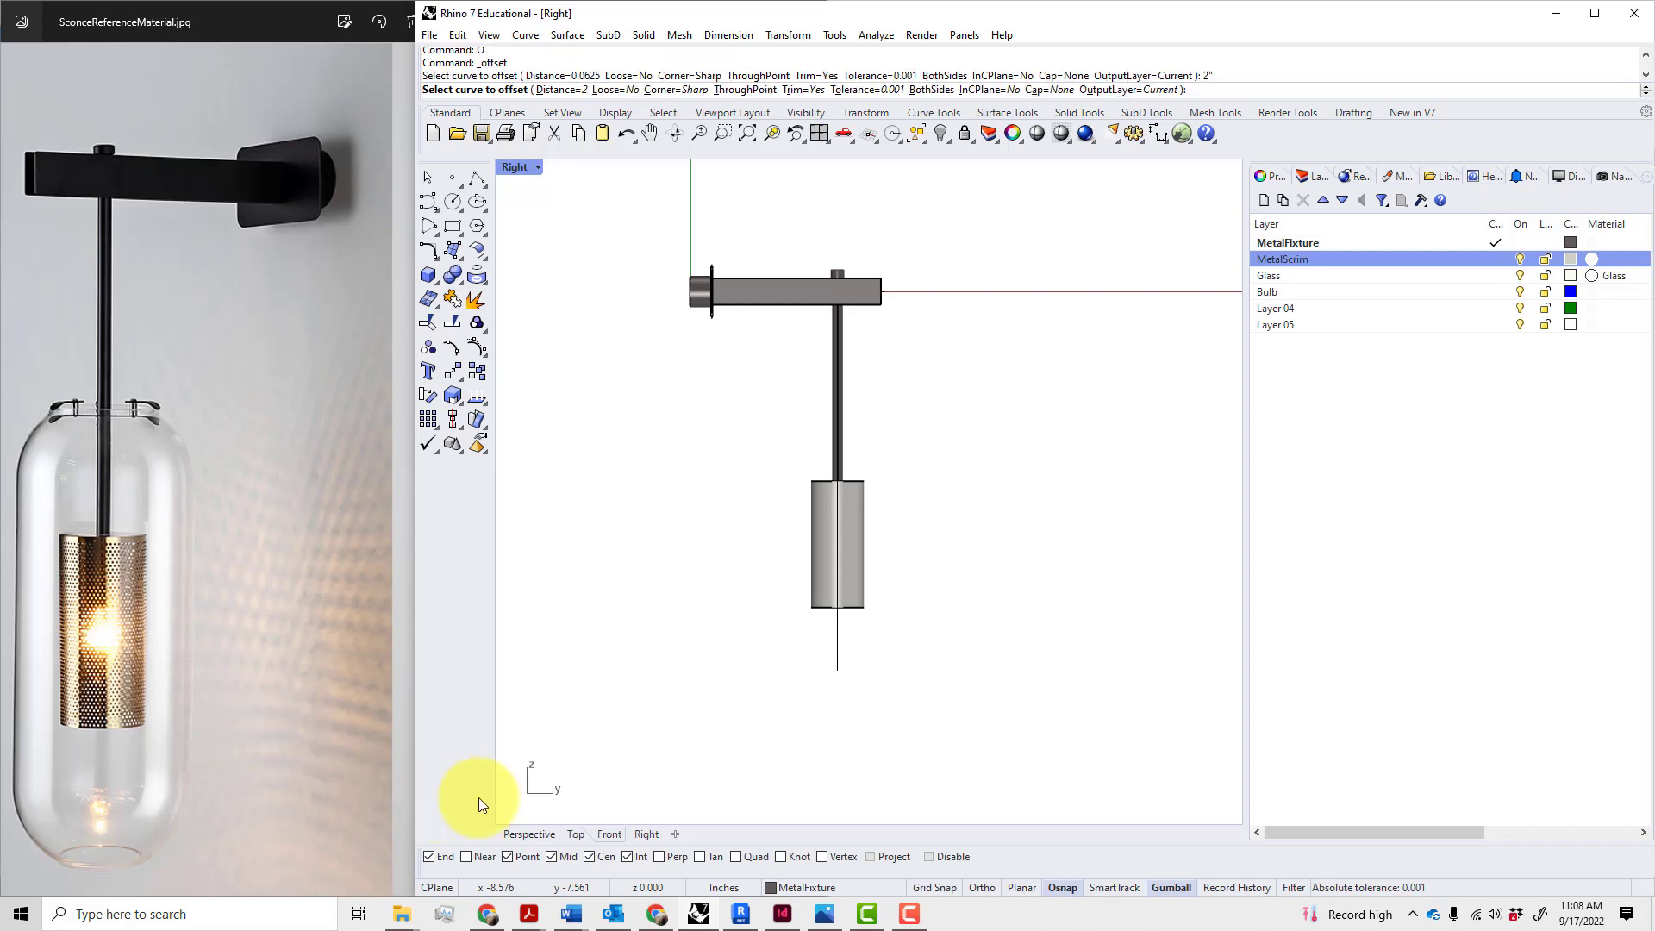
left_click(838, 660)
left_click(770, 640)
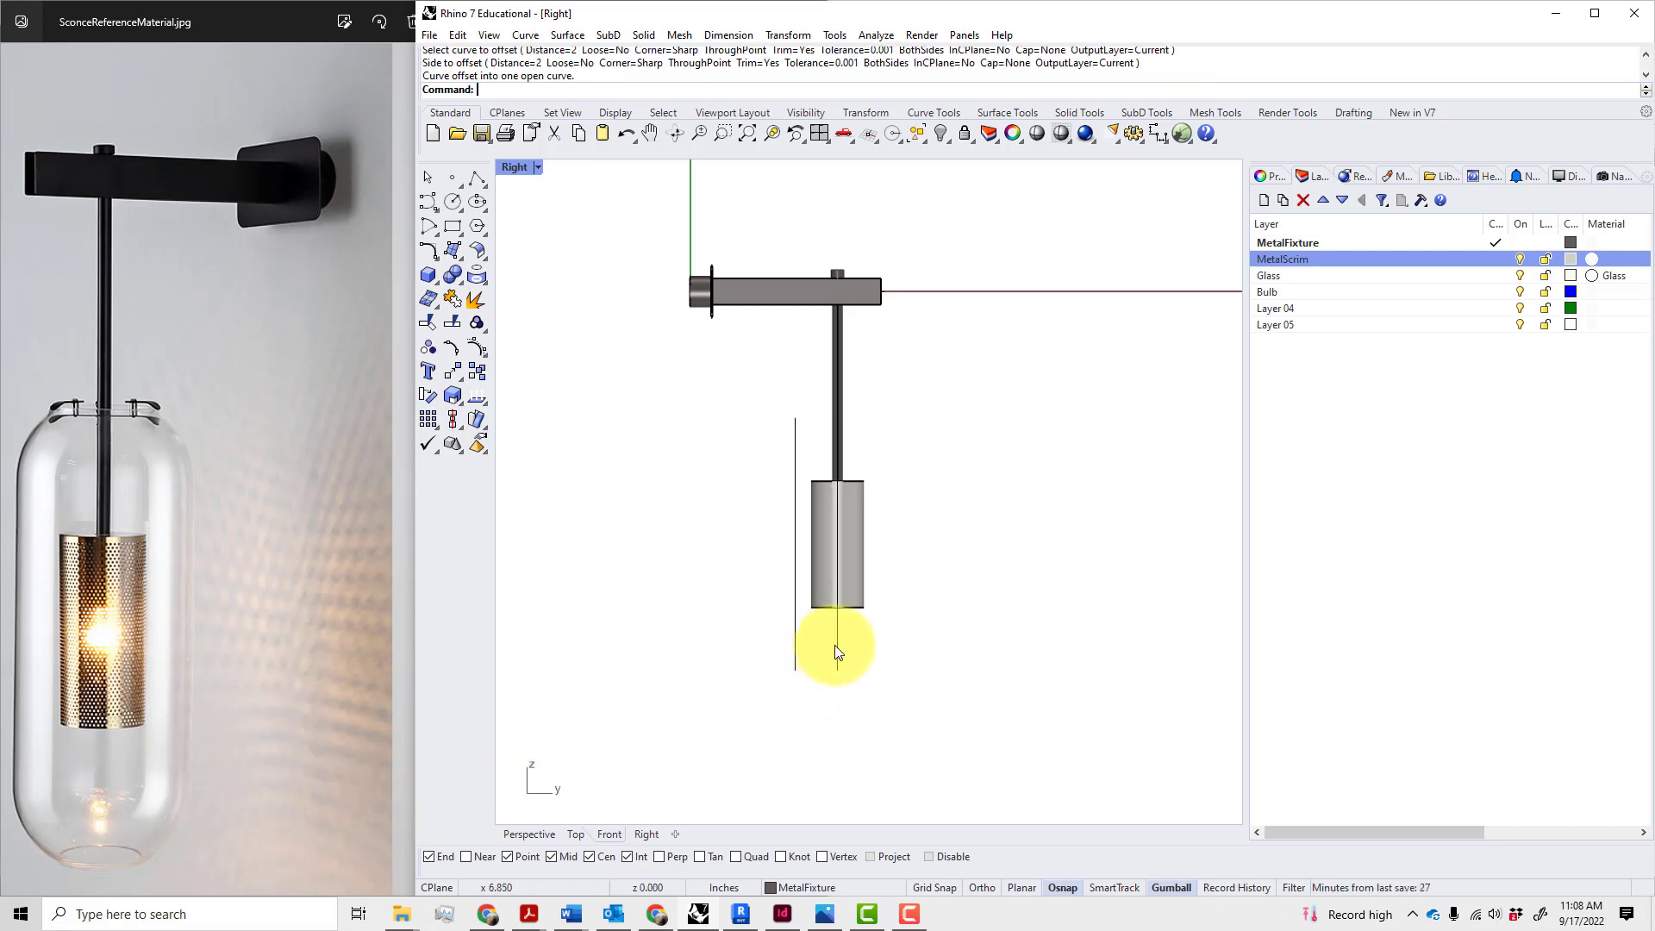
left_click(838, 657)
key("Return")
left_click(914, 669)
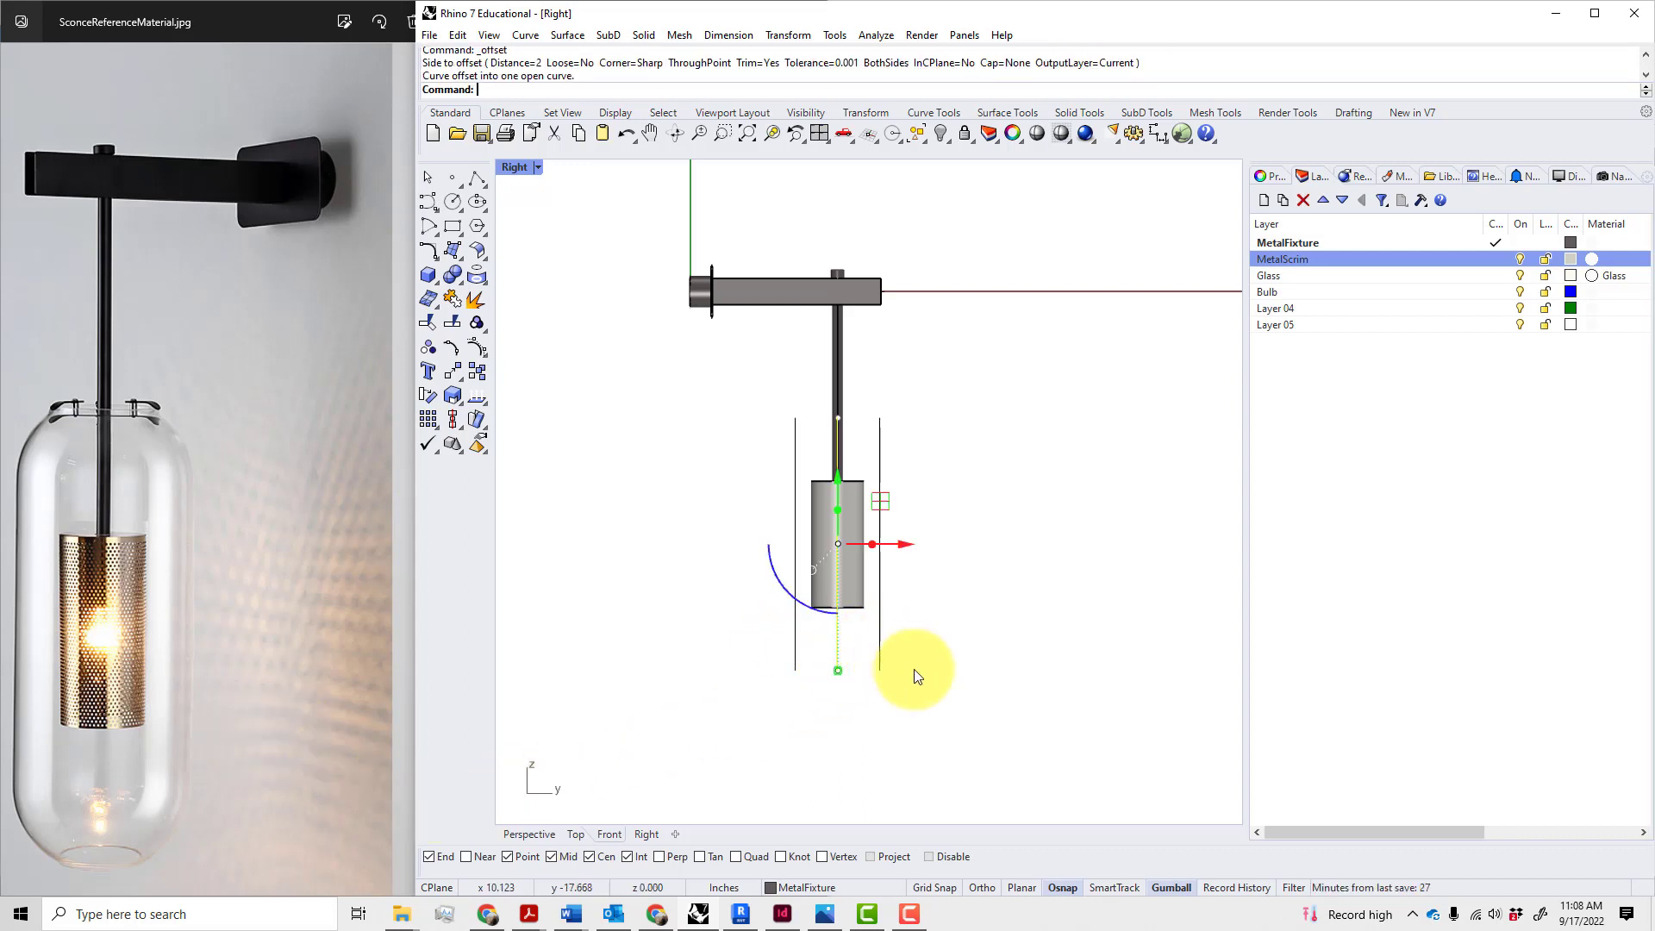
key("Escape")
right_click_drag(984, 605, 953, 560)
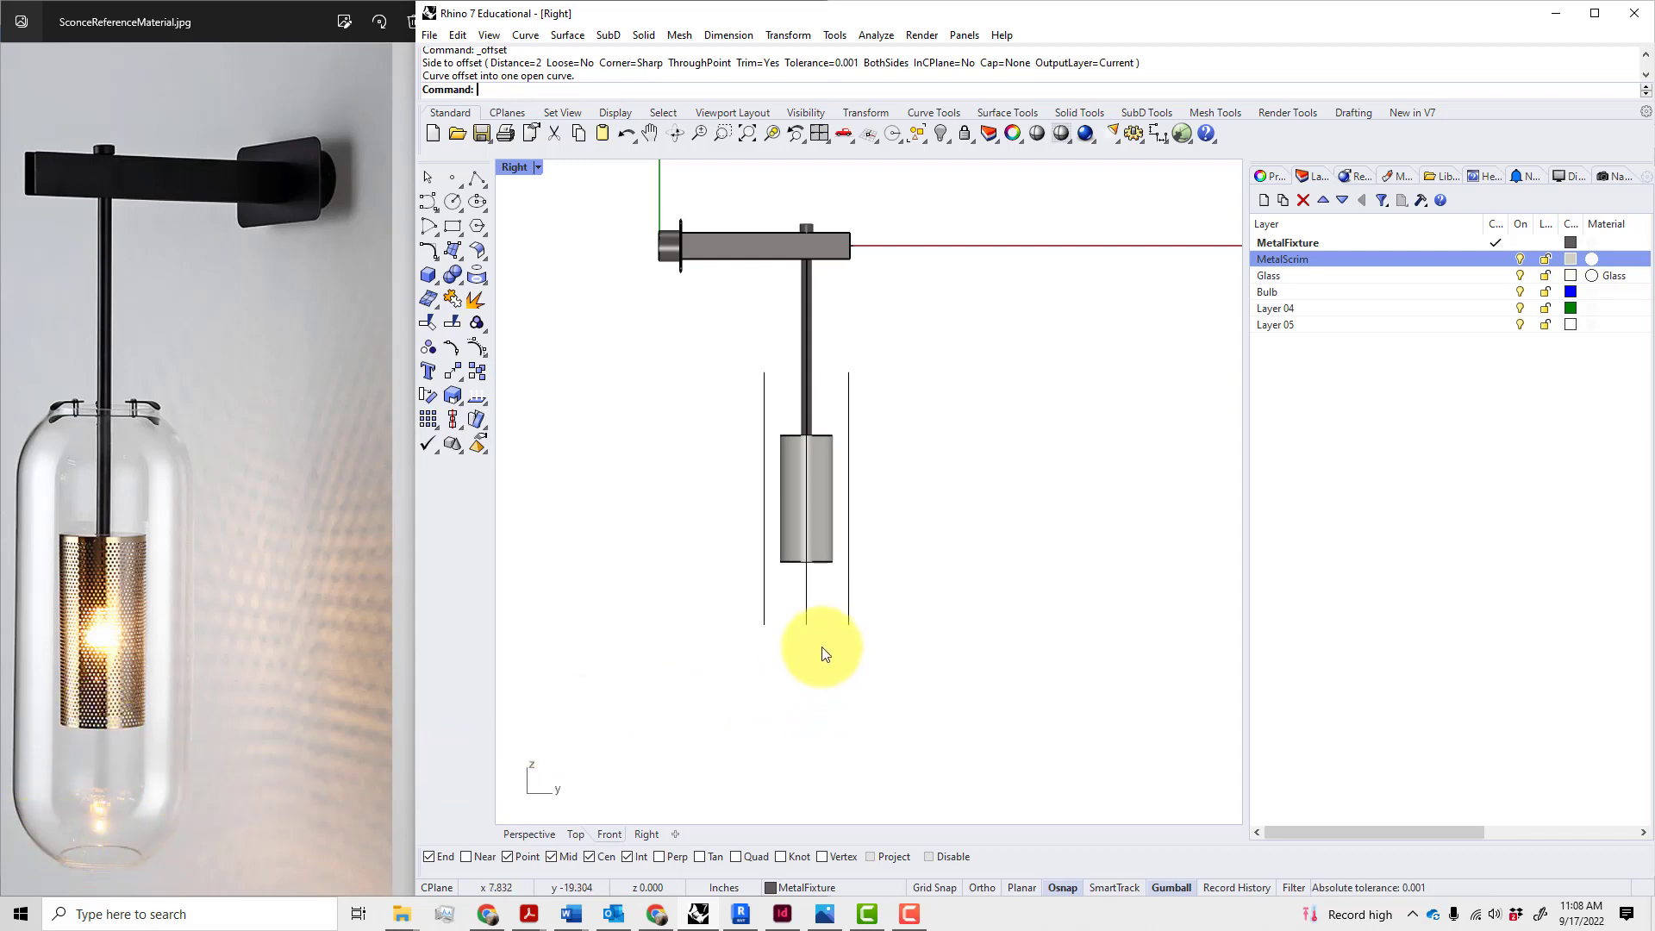
- Offset the vertical centre line 1 inch to each side as inner guide lines
scroll(820, 651, "up", 5)
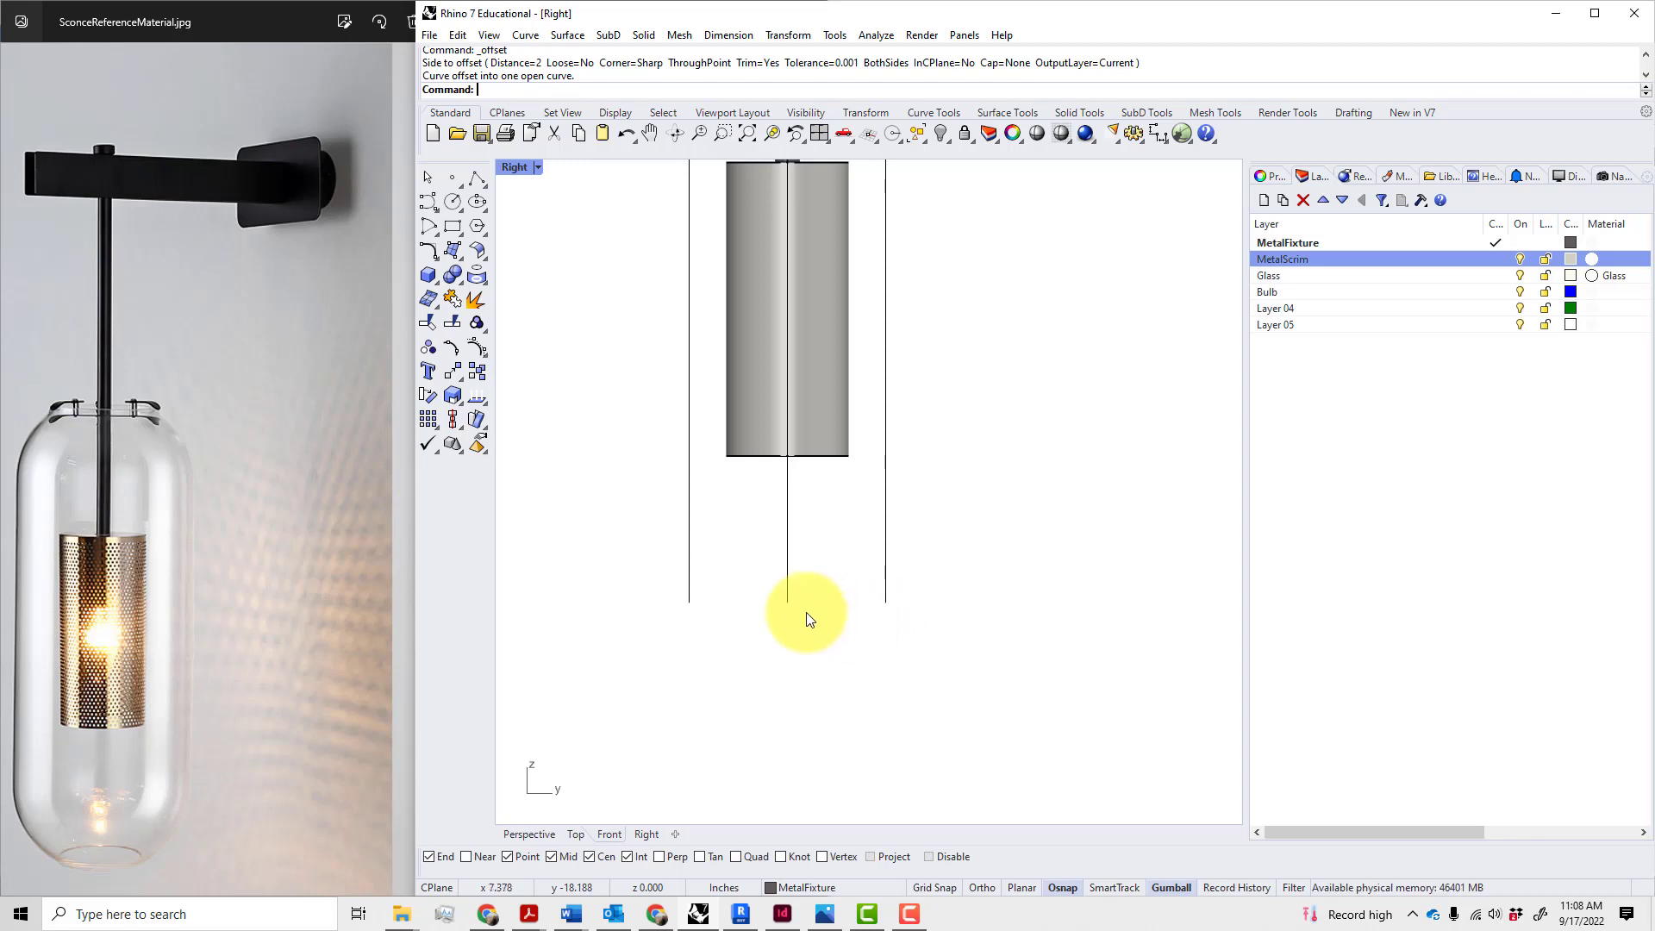
type("O")
key("Return")
type("1")
key("Return")
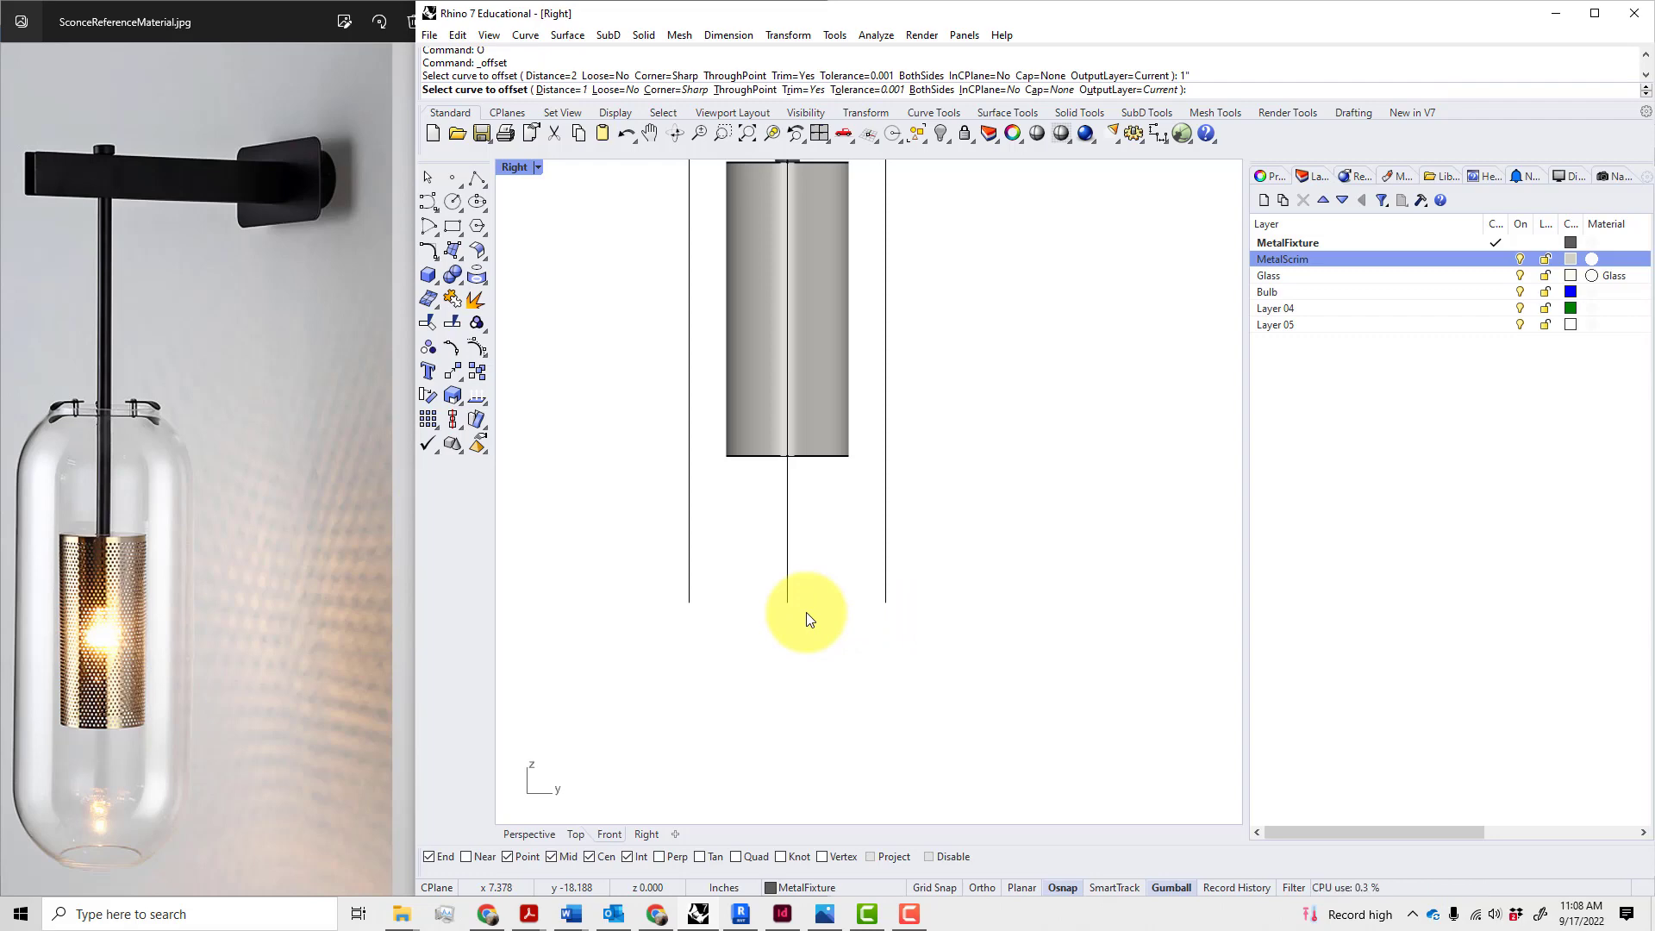
left_click(788, 595)
left_click(806, 595)
left_click(788, 588)
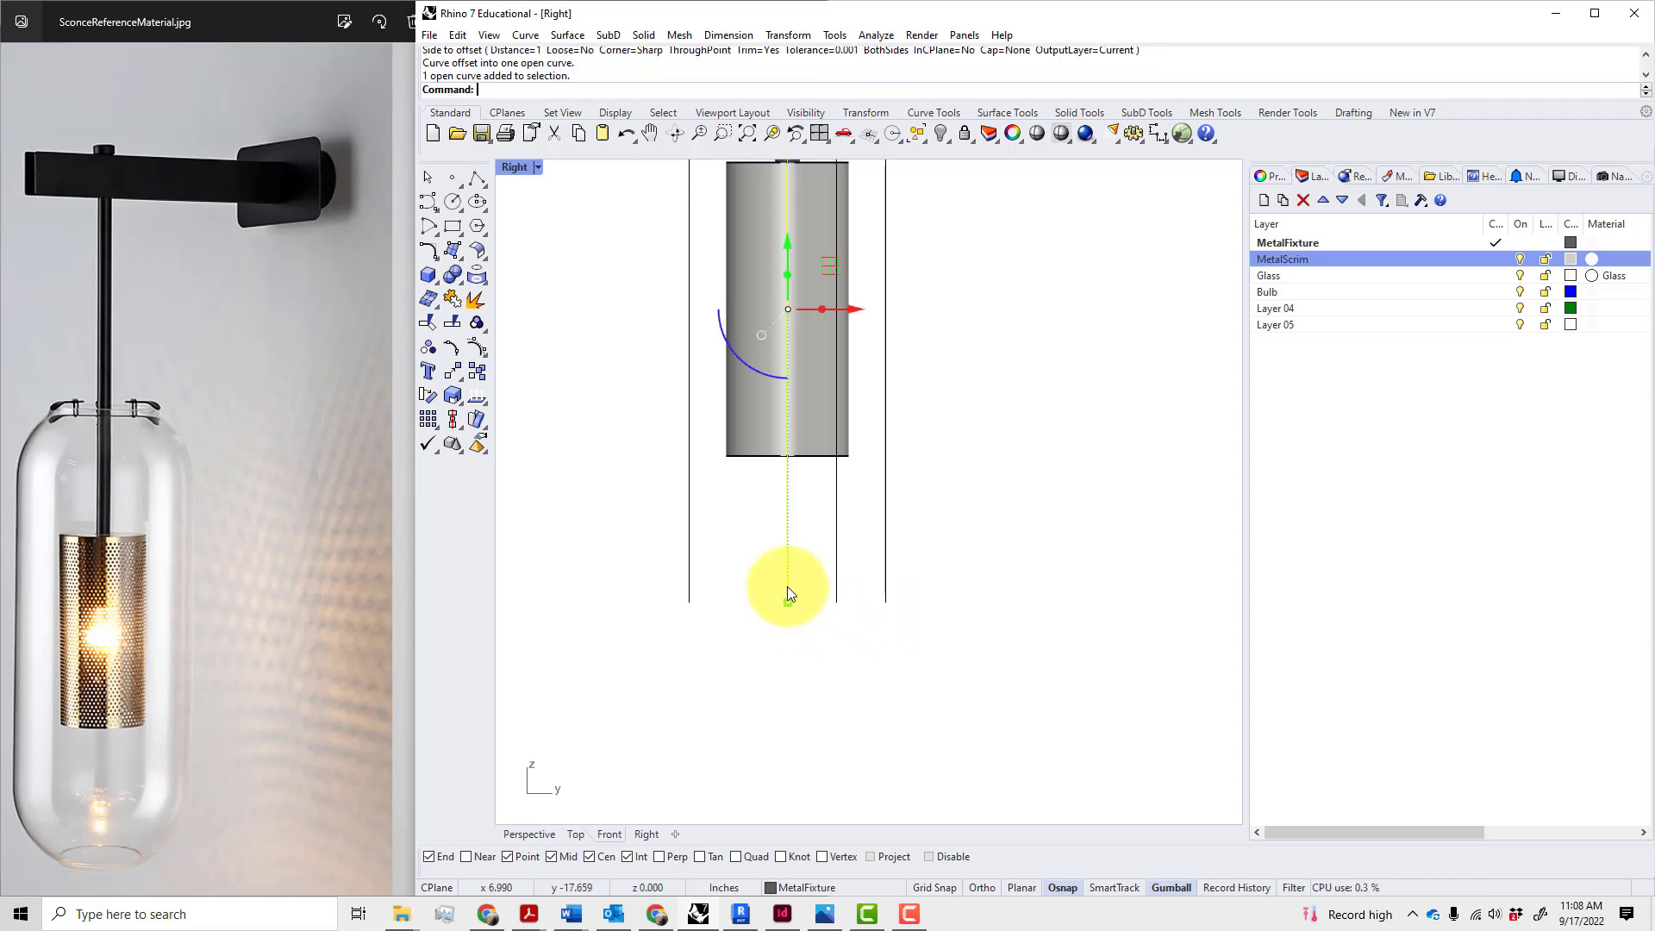
key("Return")
left_click(738, 602)
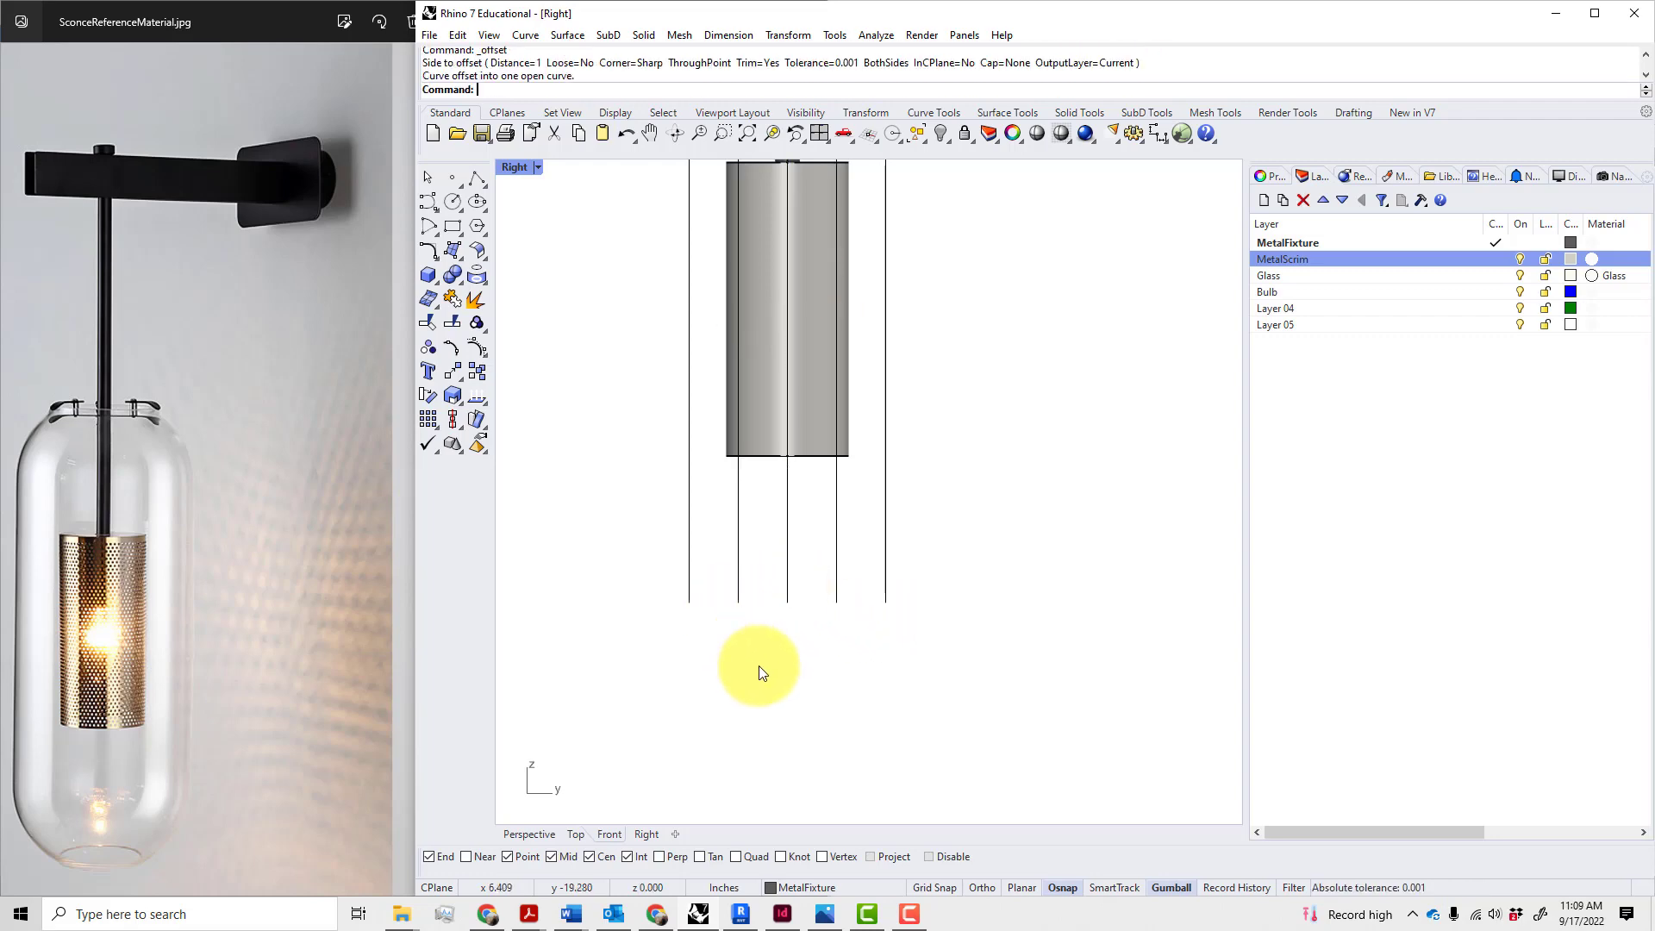
- Draw a horizontal line connecting the upper ends of the two outer vertical guide lines
scroll(774, 657, "down", 5)
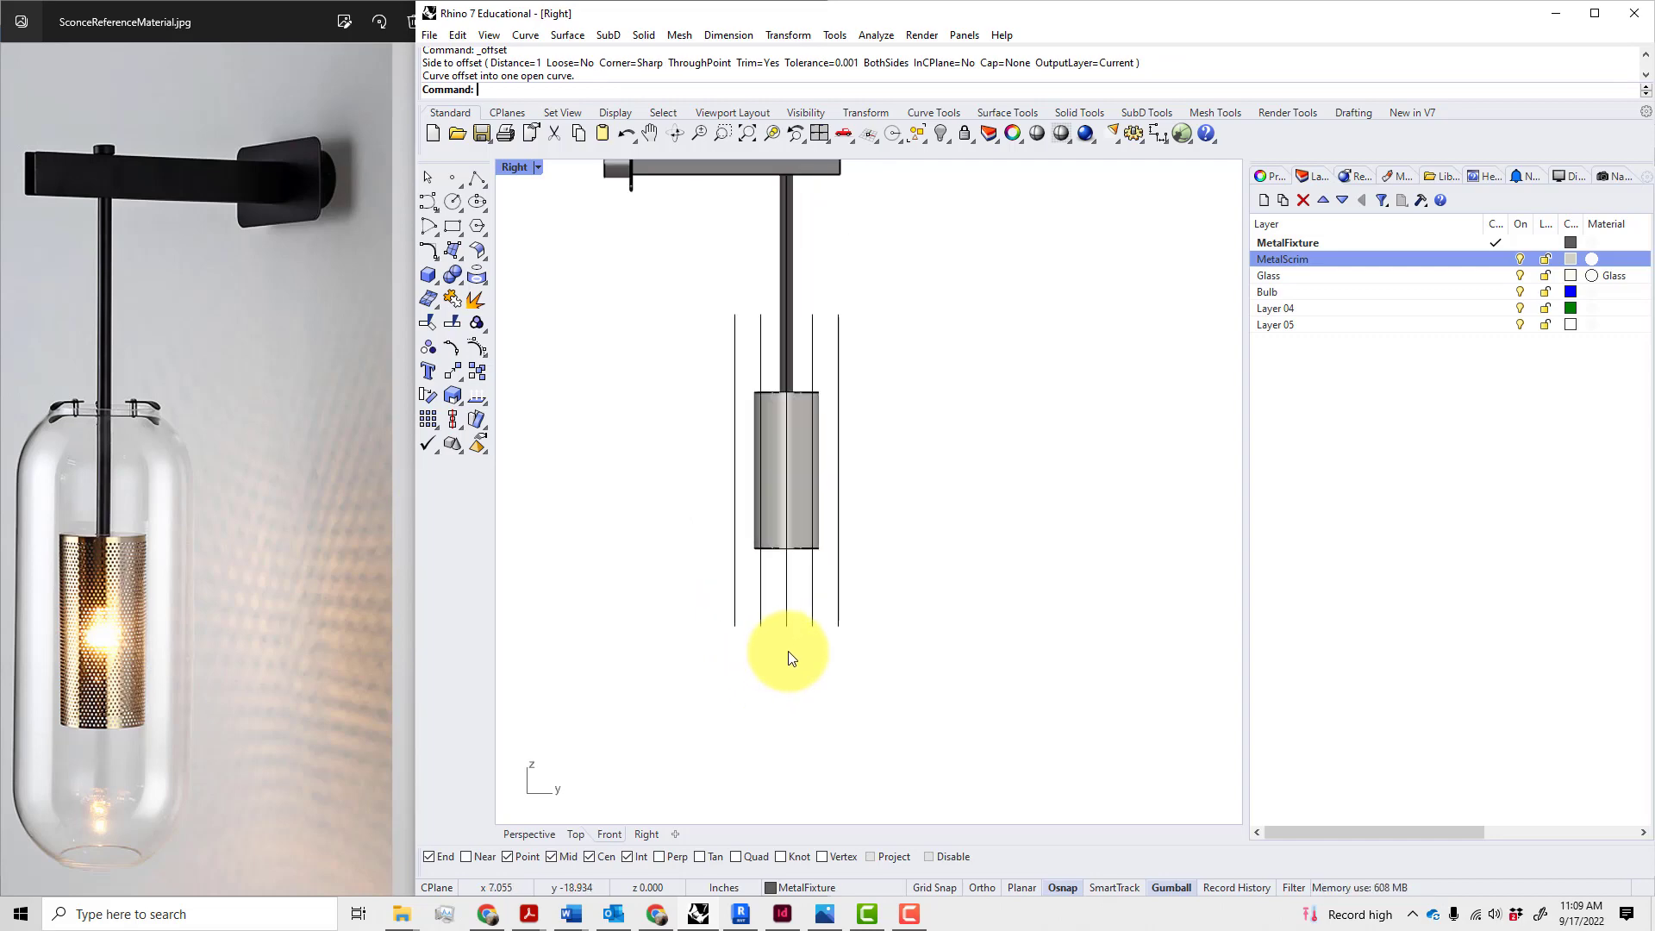
scroll(767, 349, "up", 3)
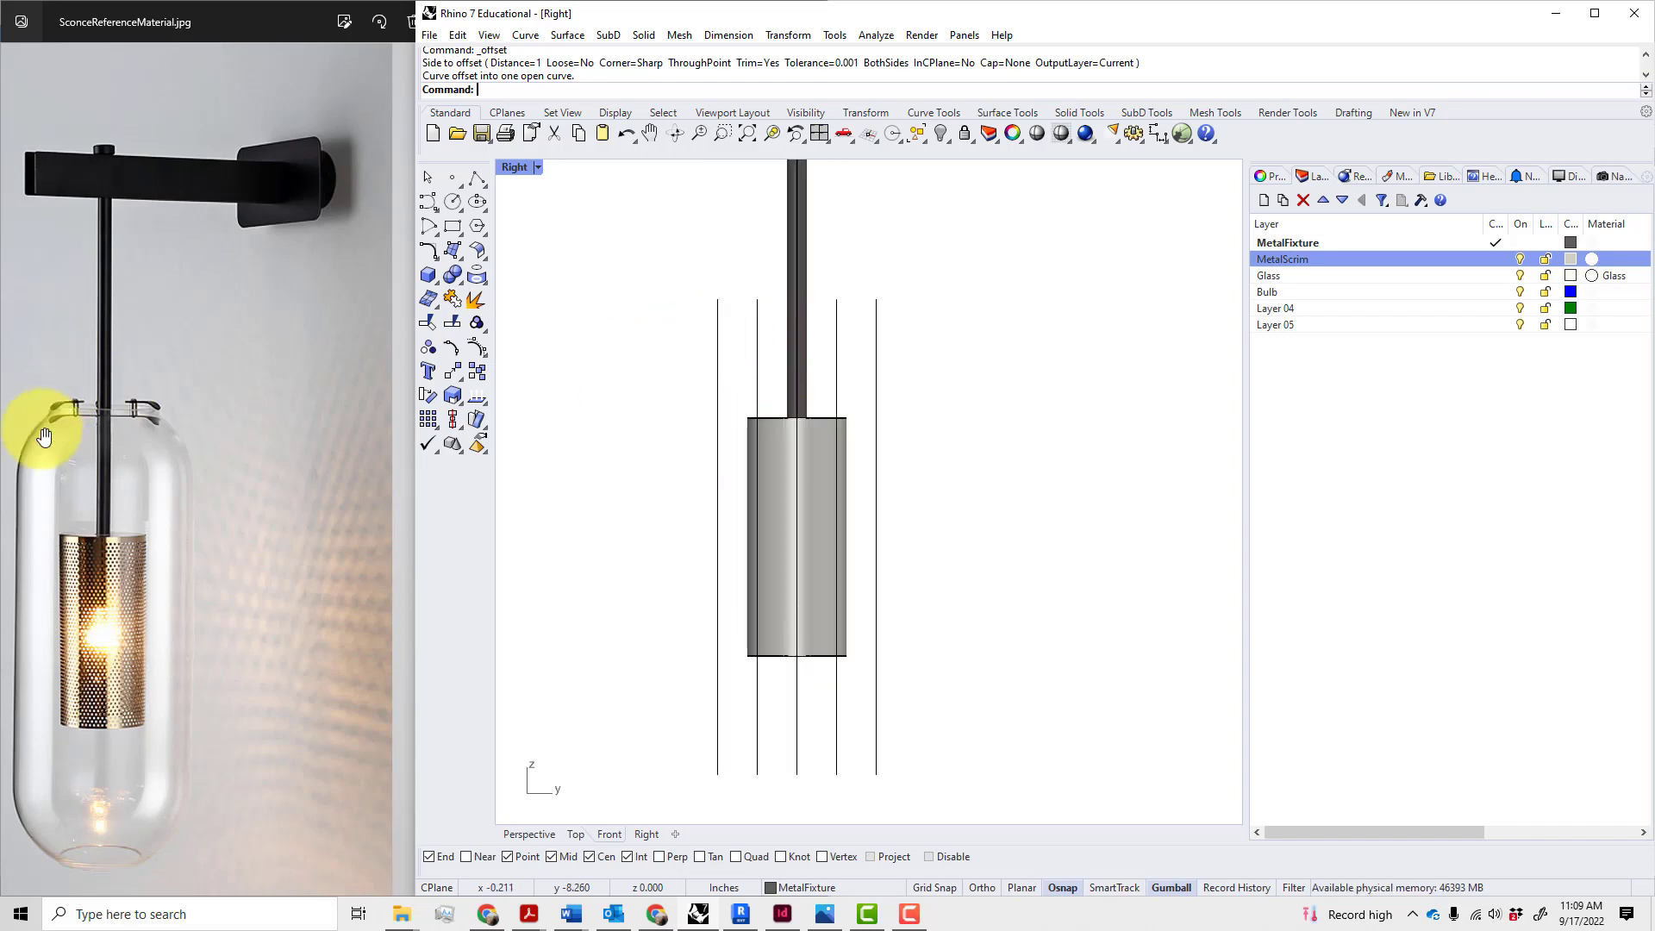
type("line")
key("Return")
left_click(726, 296)
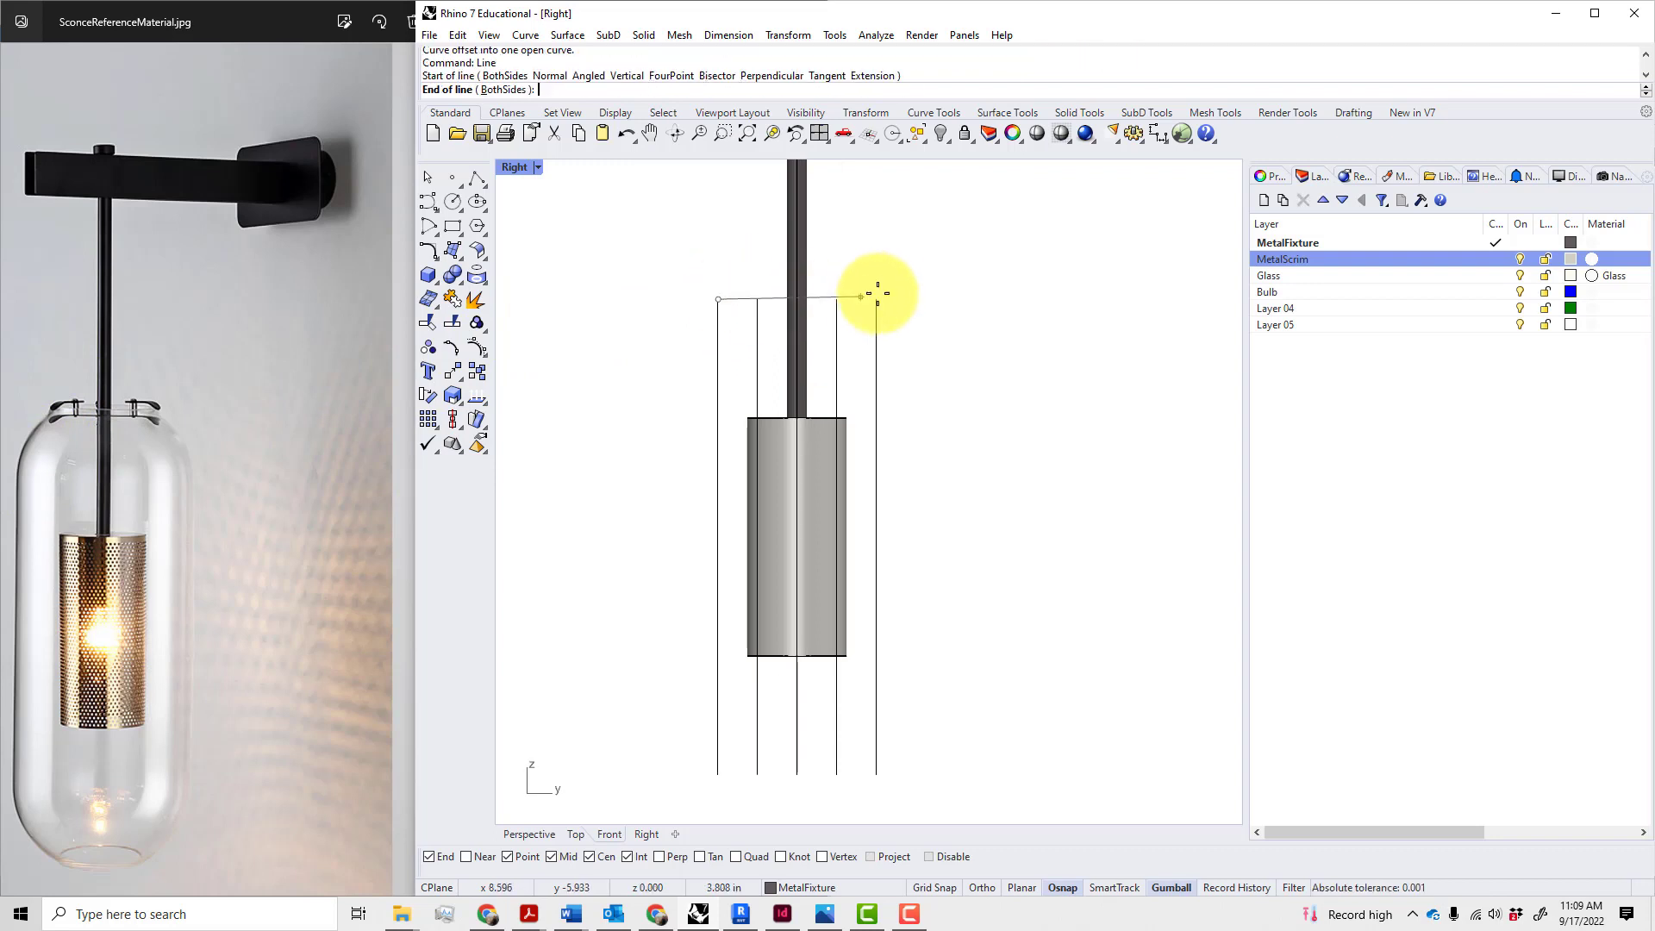
left_click(880, 295)
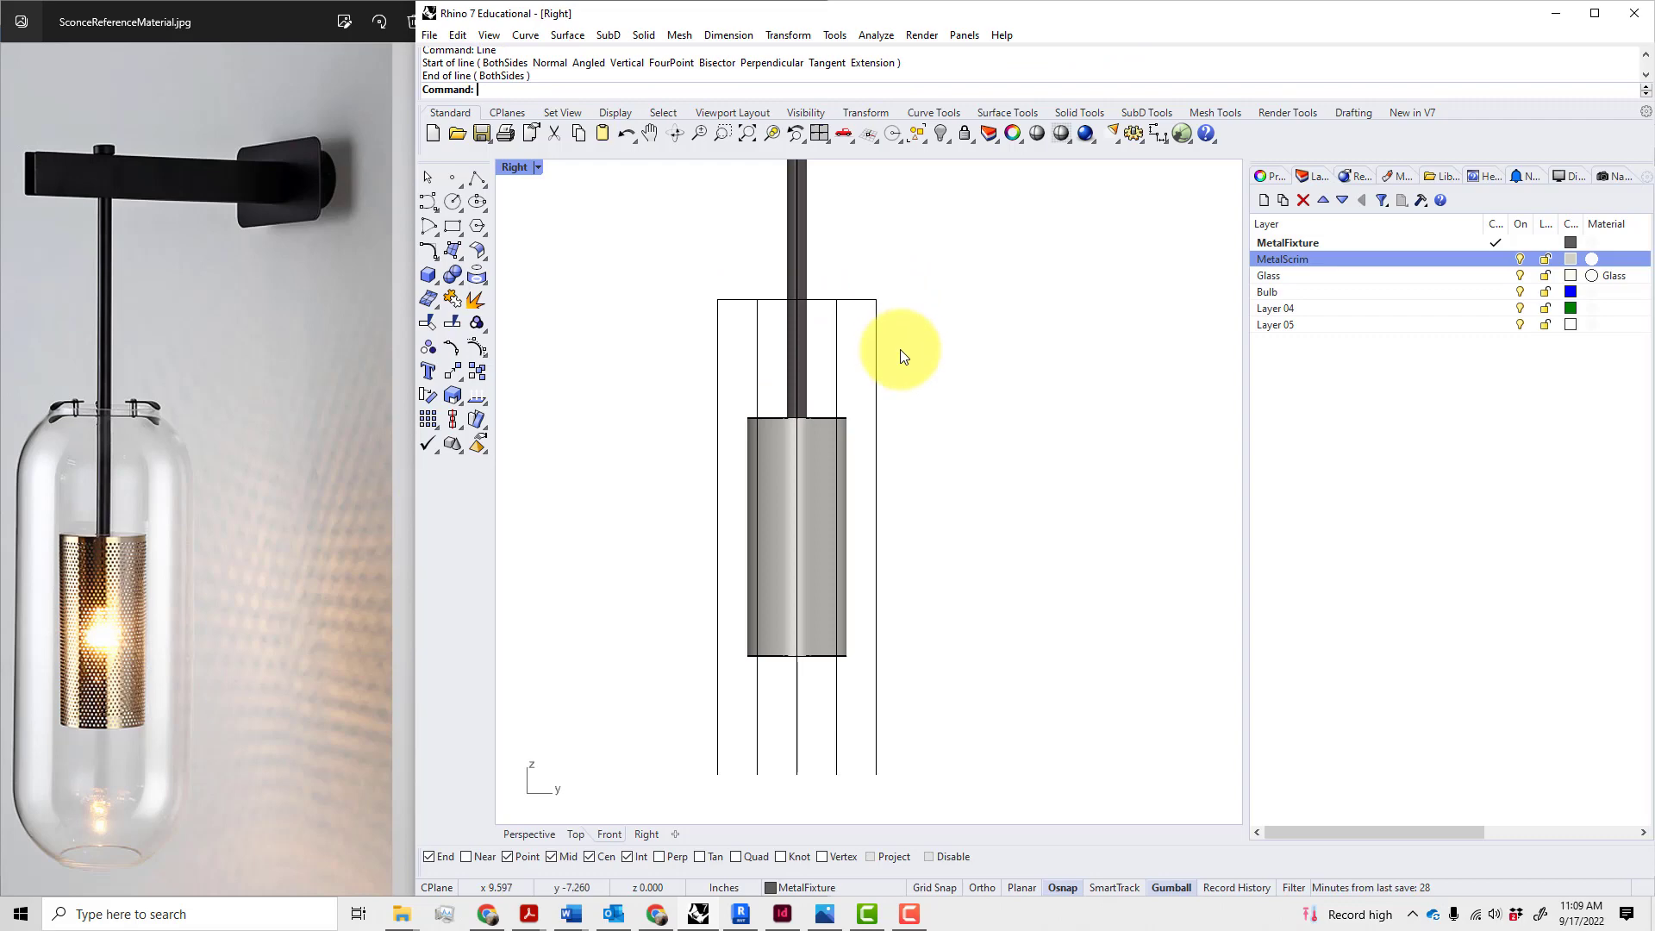
- Move the horizontal guide line straight down by 2 inches
left_click(855, 299)
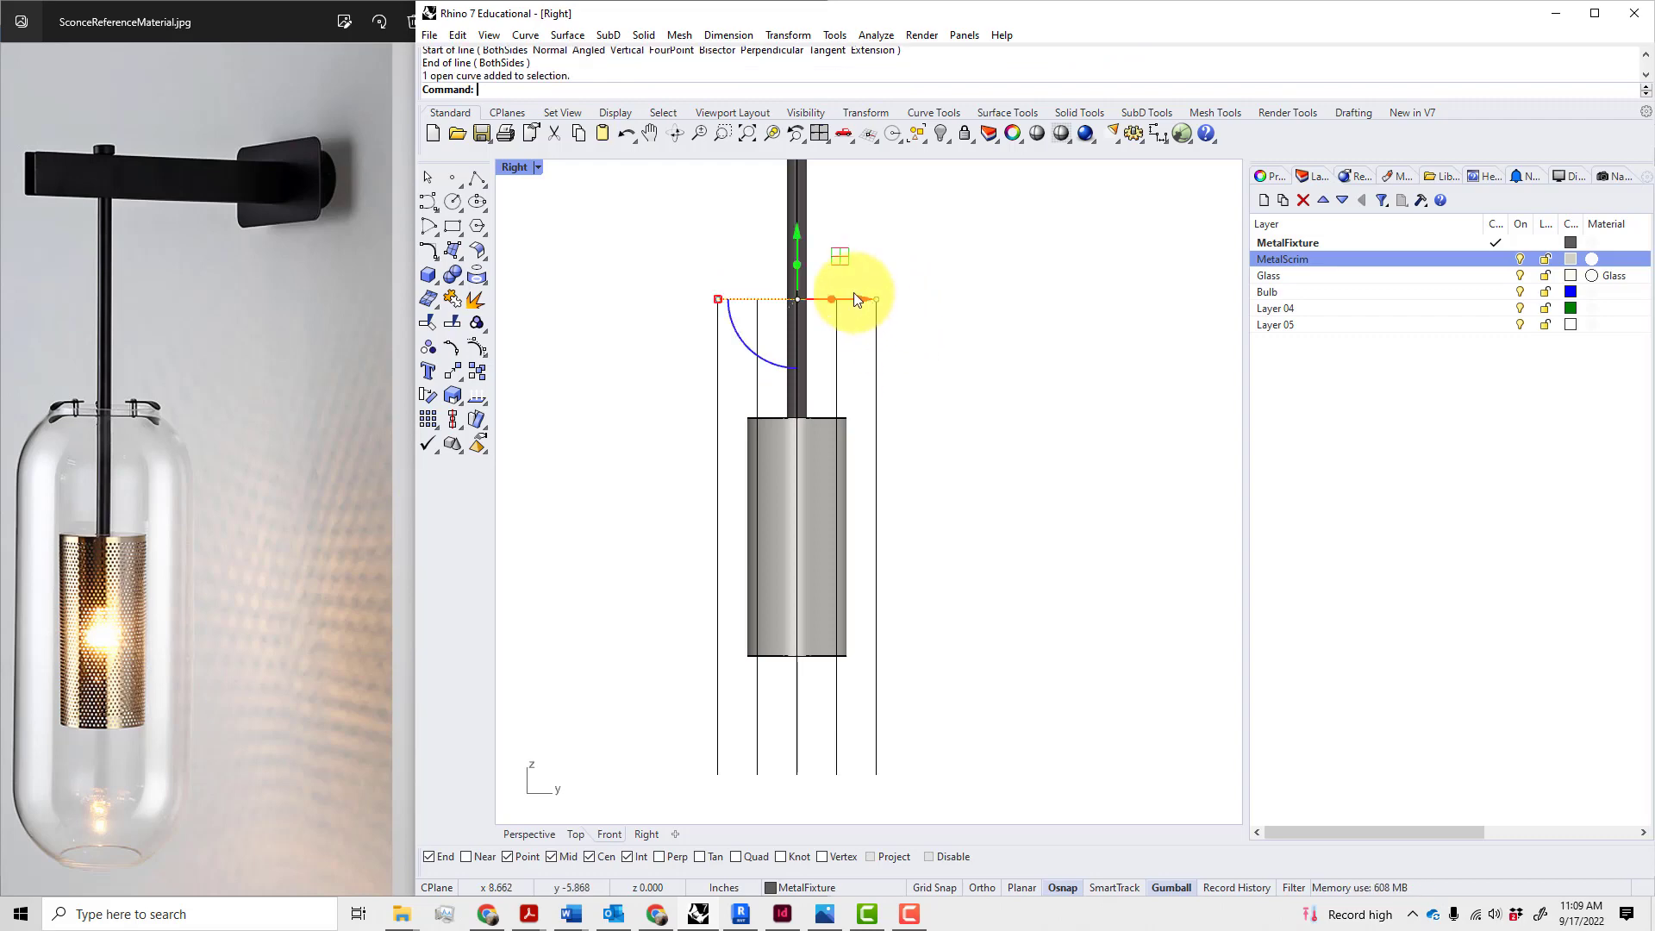
left_click_drag(799, 241, 799, 259)
type("2\"")
key("Return")
left_click(1008, 336)
- Mirror a copy of the horizontal guide line about the scrim's mid-height to mark the matching level below the scrim
right_click_drag(933, 571, 925, 499)
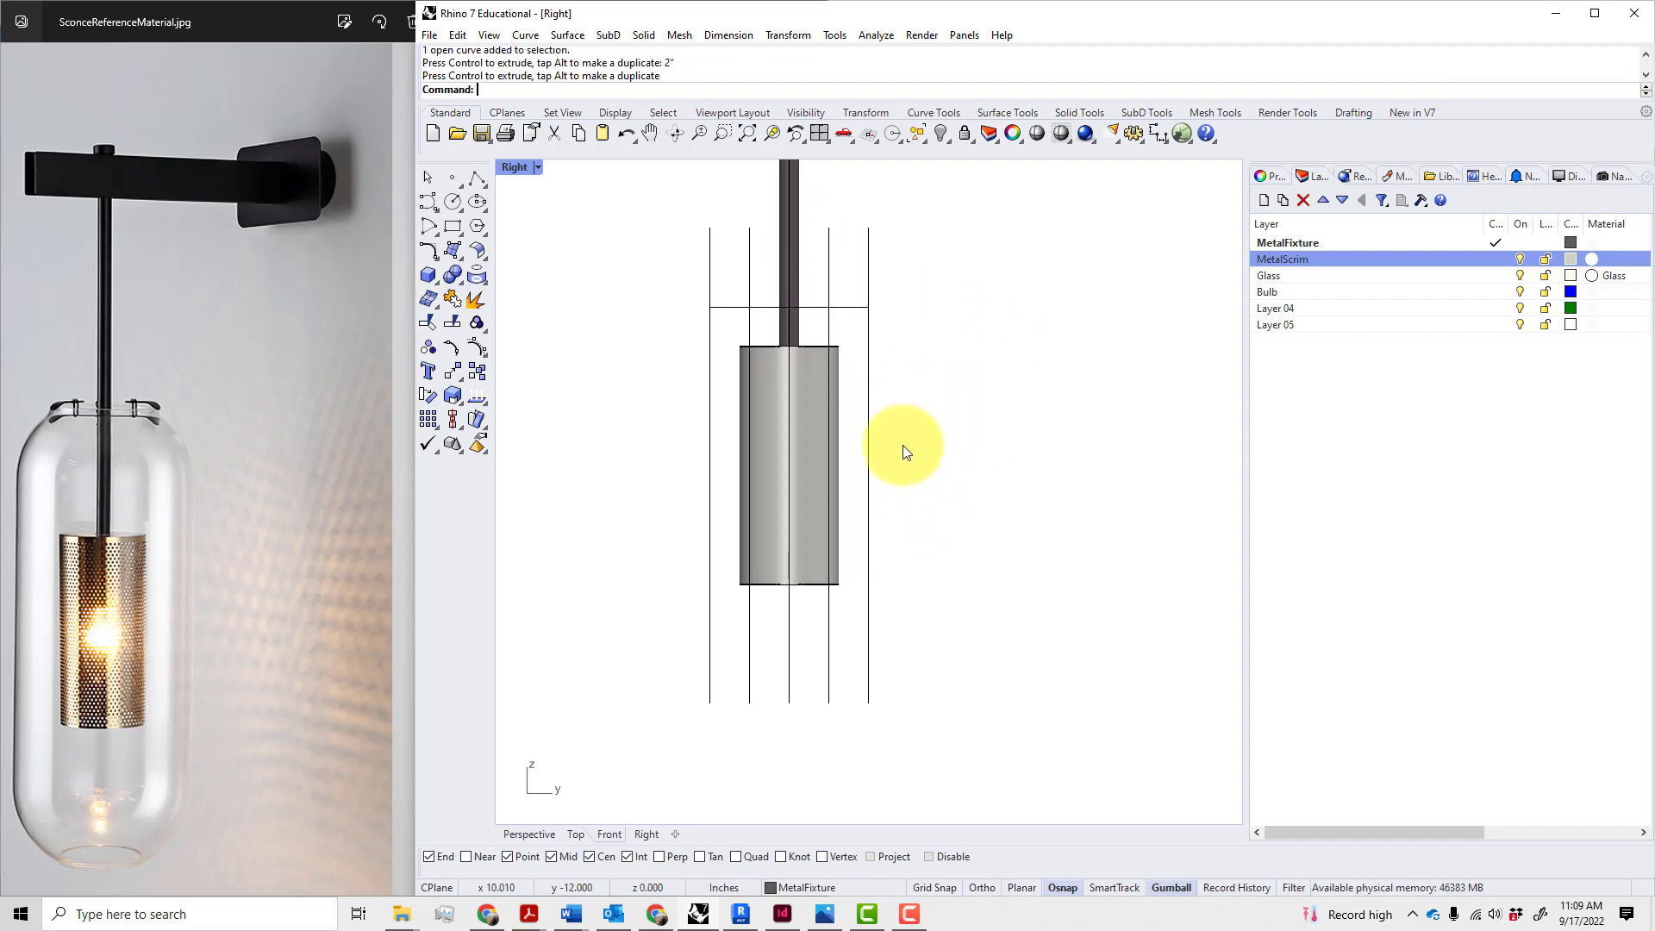
type("mi")
key("Return")
left_click(842, 308)
key("Return")
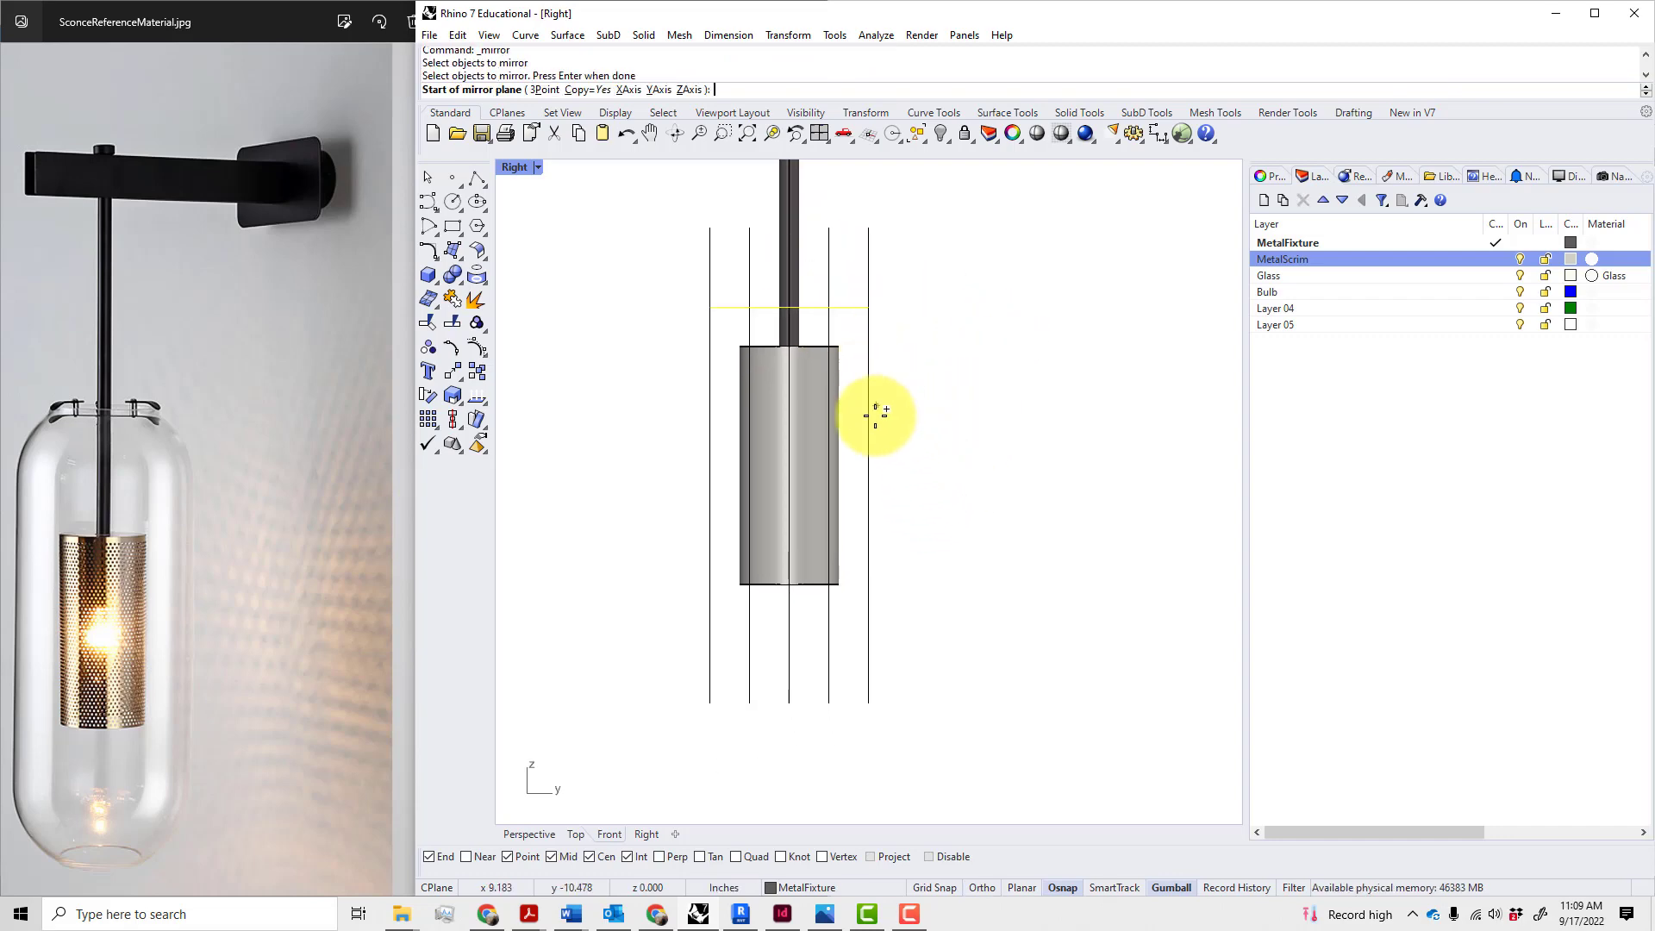
left_click(872, 463)
left_click(964, 462)
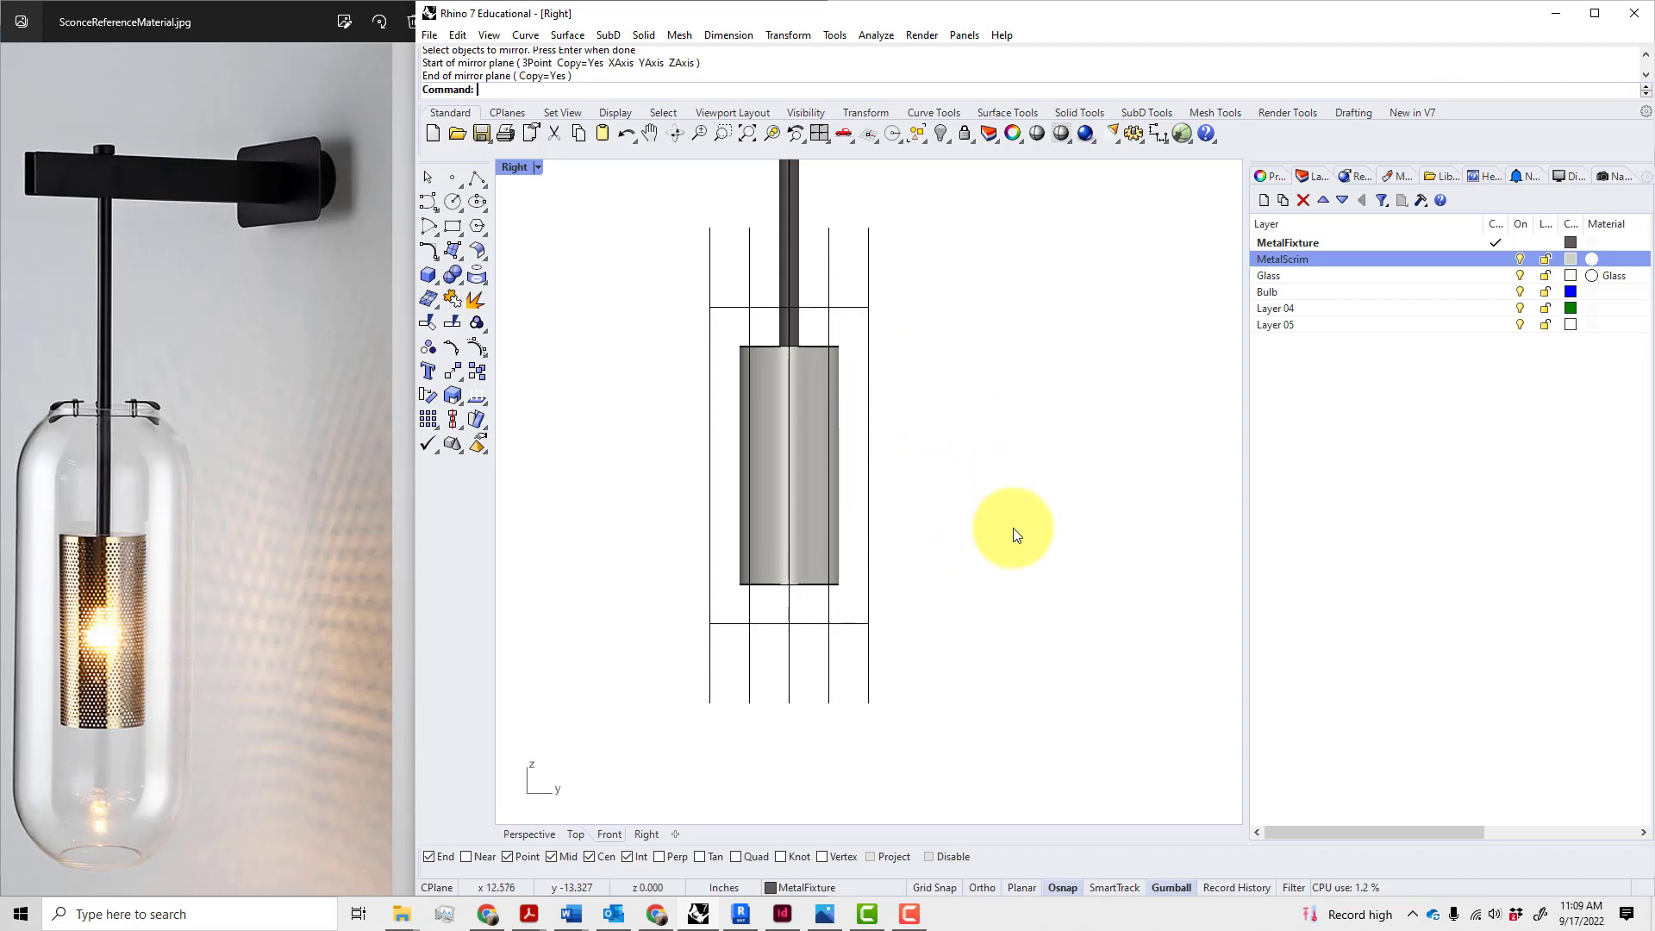
- Draw an interpolated side profile from the left inner guide's lower end through the left outer guide to the inner guide's upper end
right_click_drag(958, 613, 926, 609)
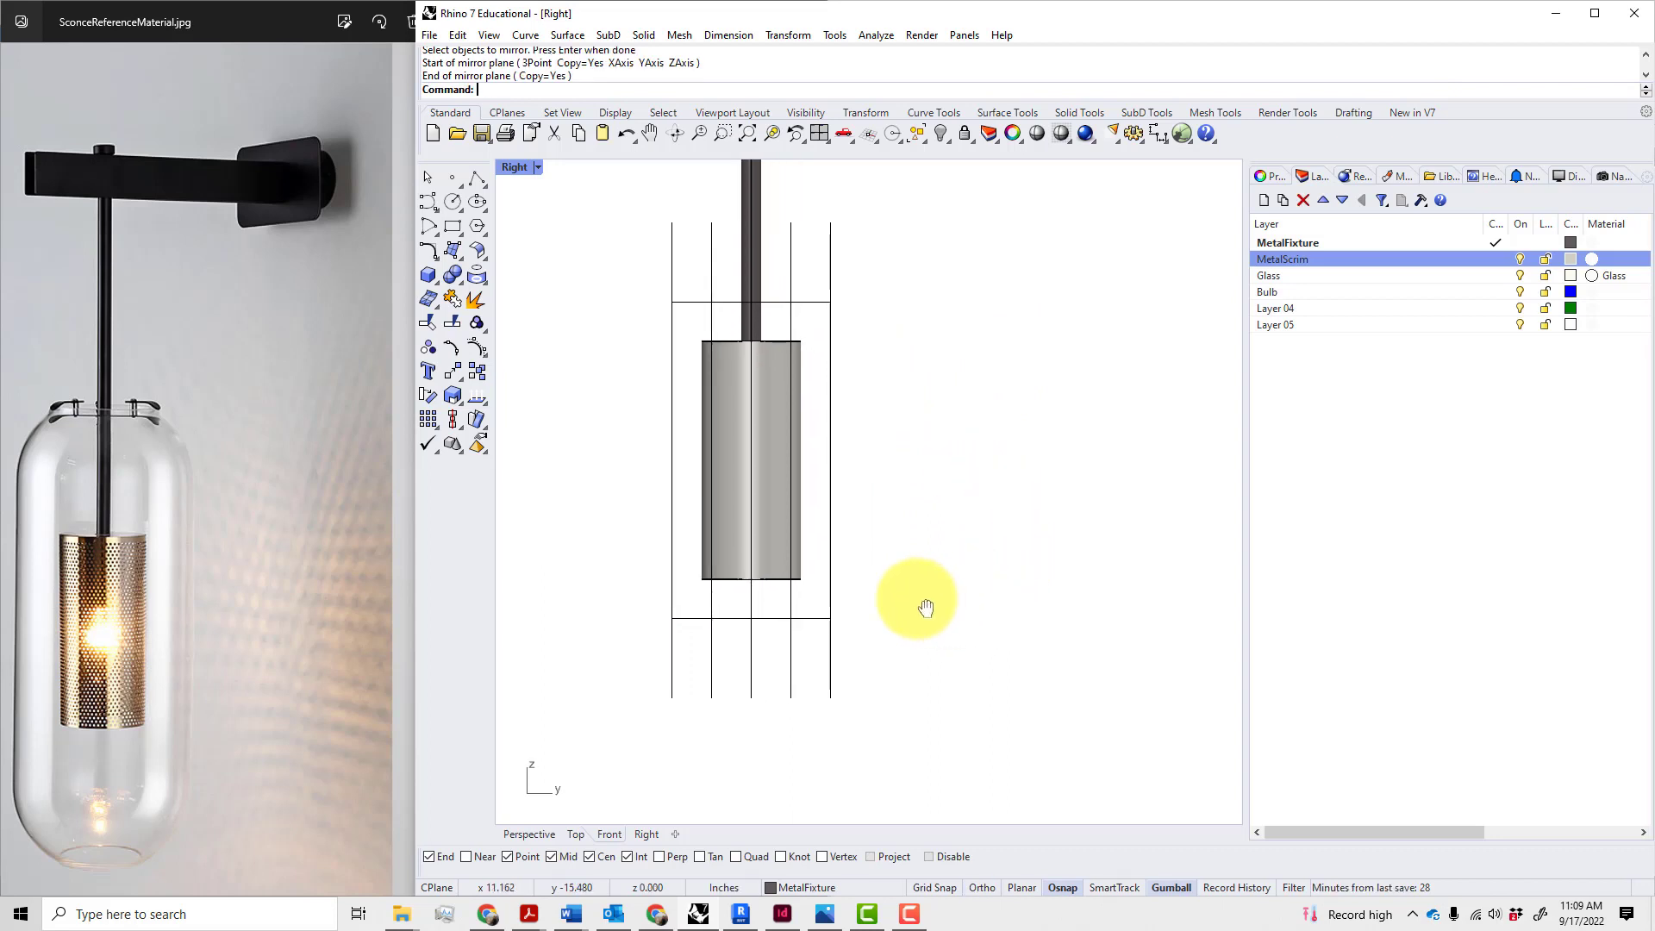
left_click(437, 209)
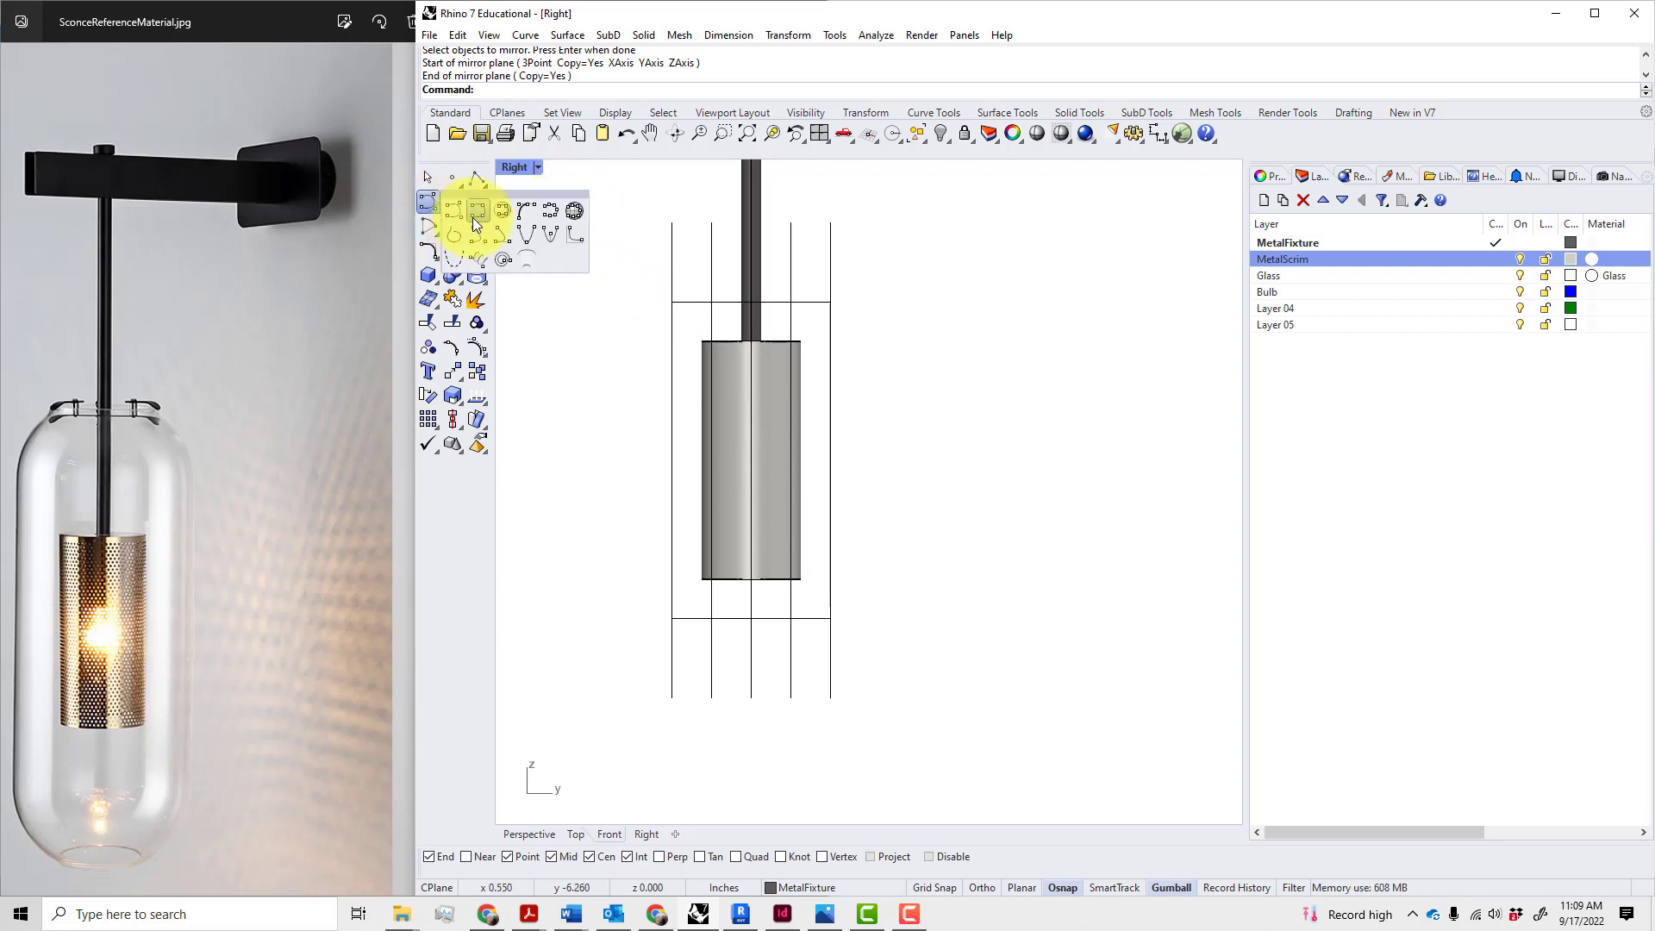
left_click(474, 217)
left_click(711, 697)
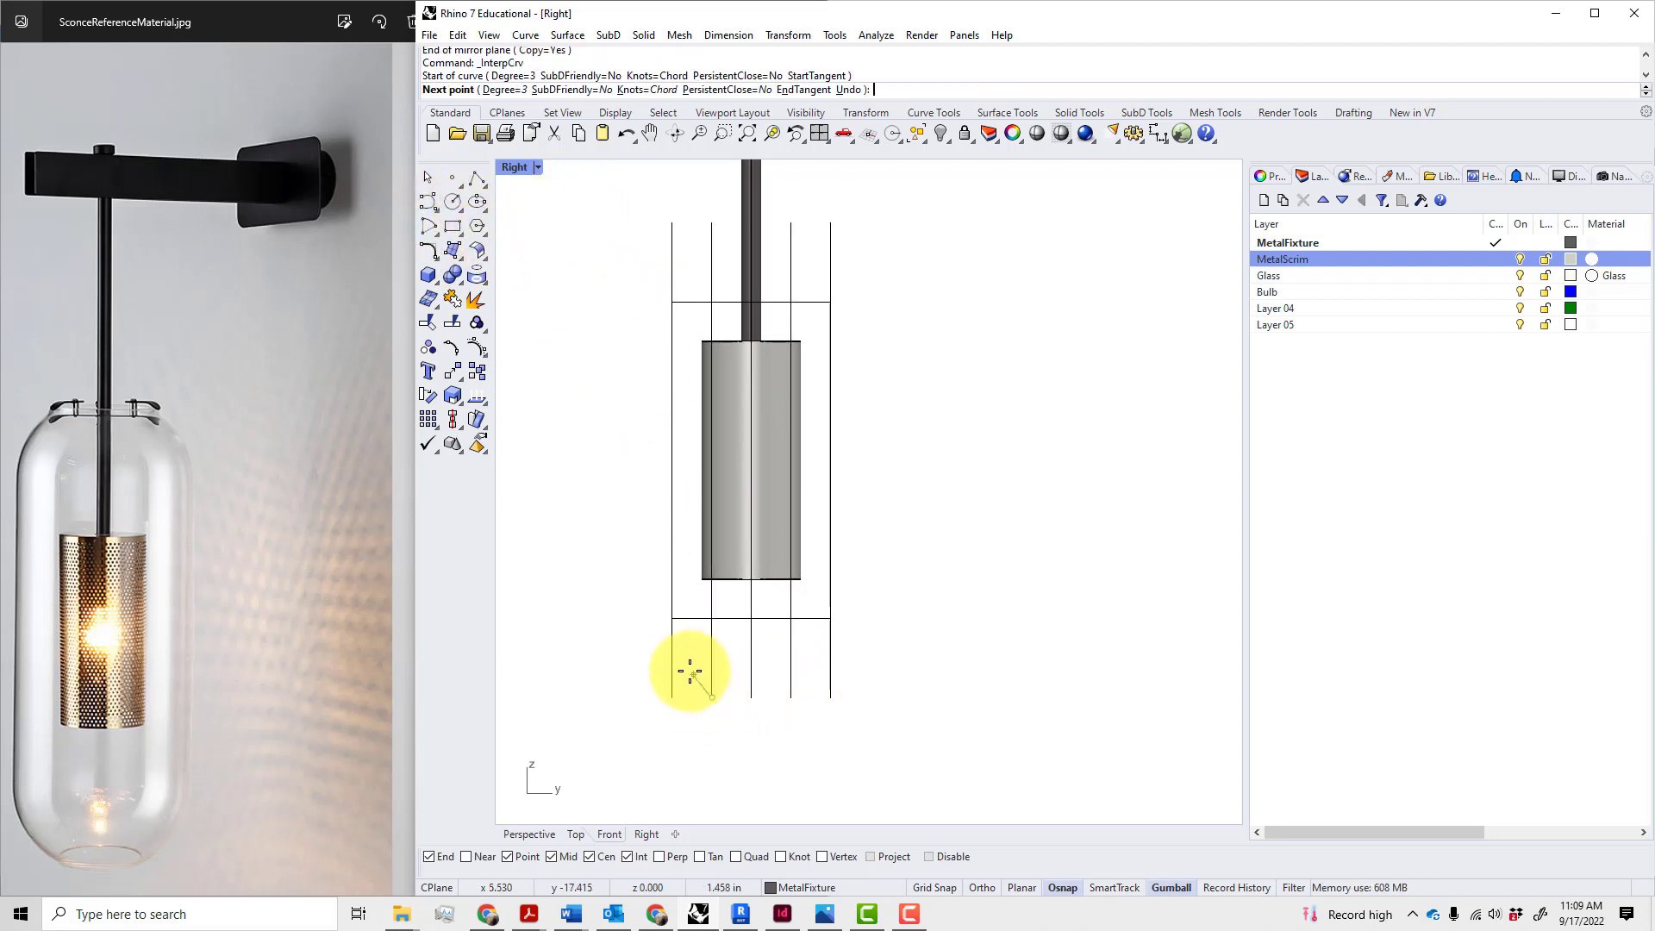
left_click(672, 618)
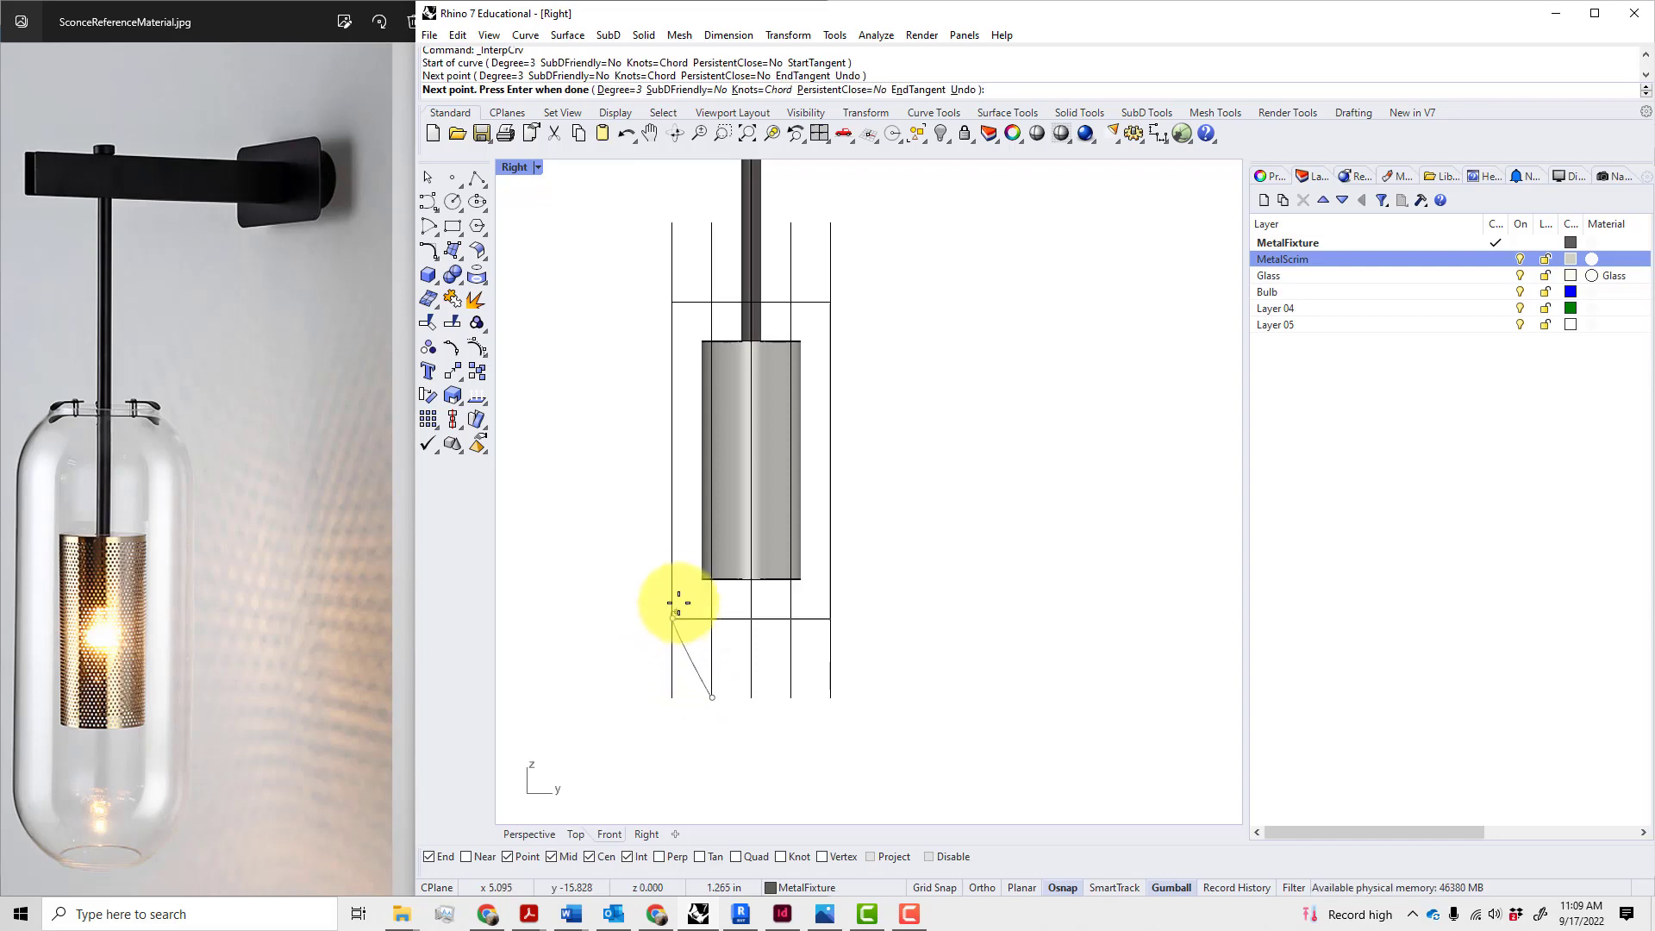
left_click(679, 449)
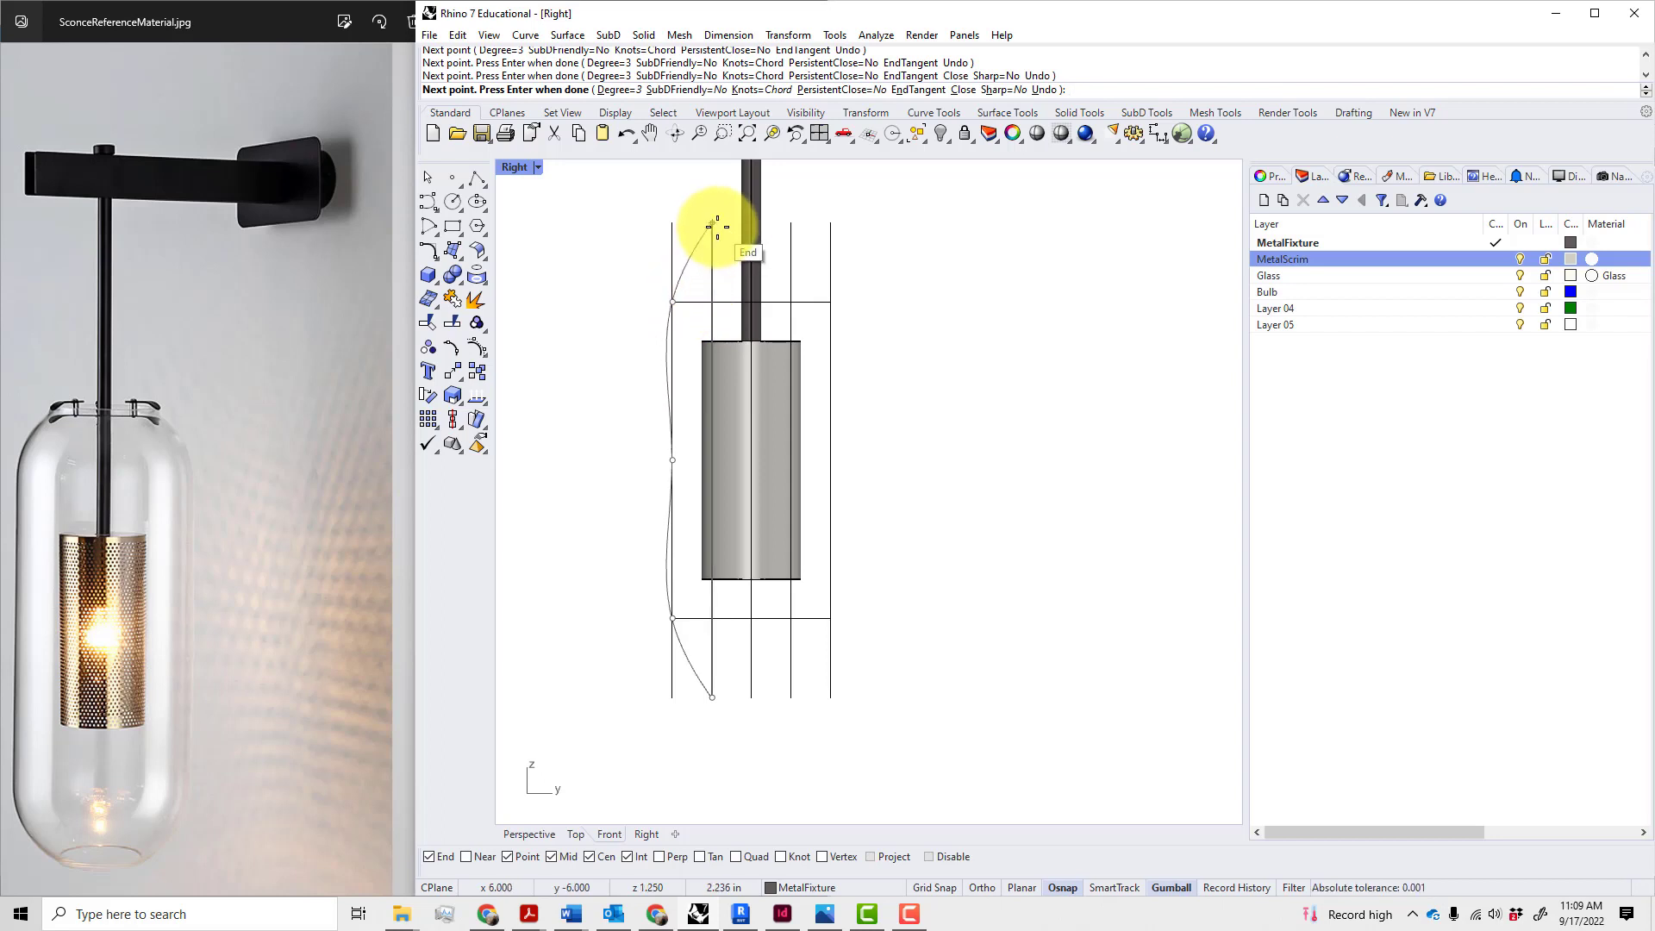
left_click(717, 226)
key("Return")
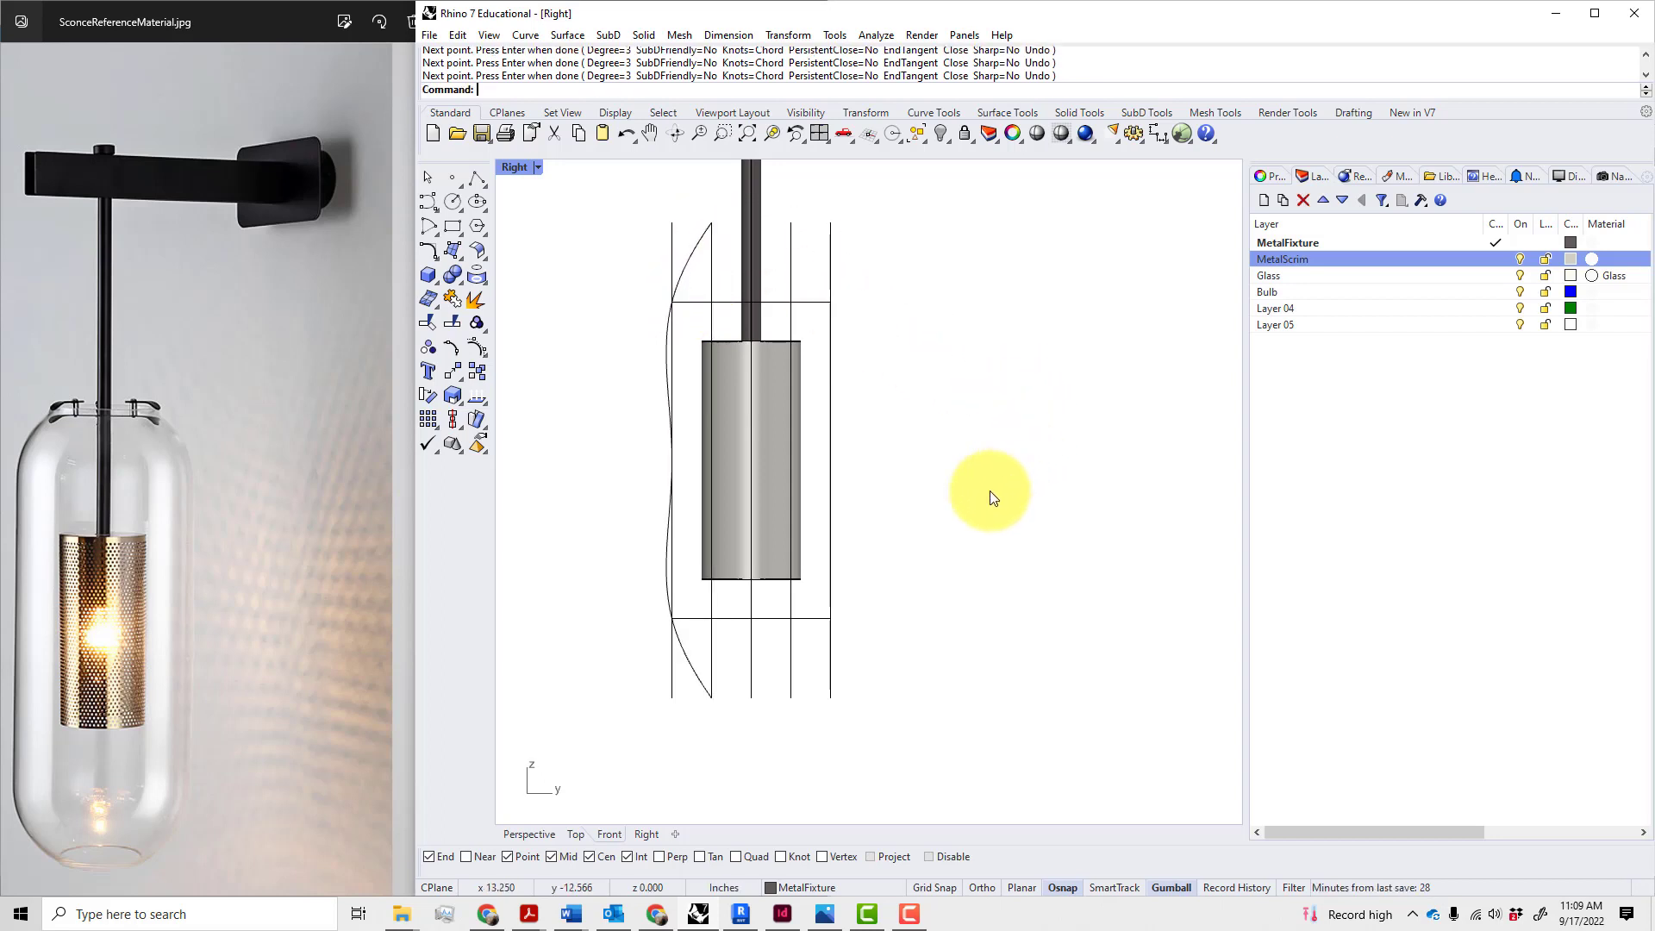
- Adjust the upper, middle and lower control points of the profile curve to straighten its side along the outer guide line
right_click_drag(955, 621, 922, 607)
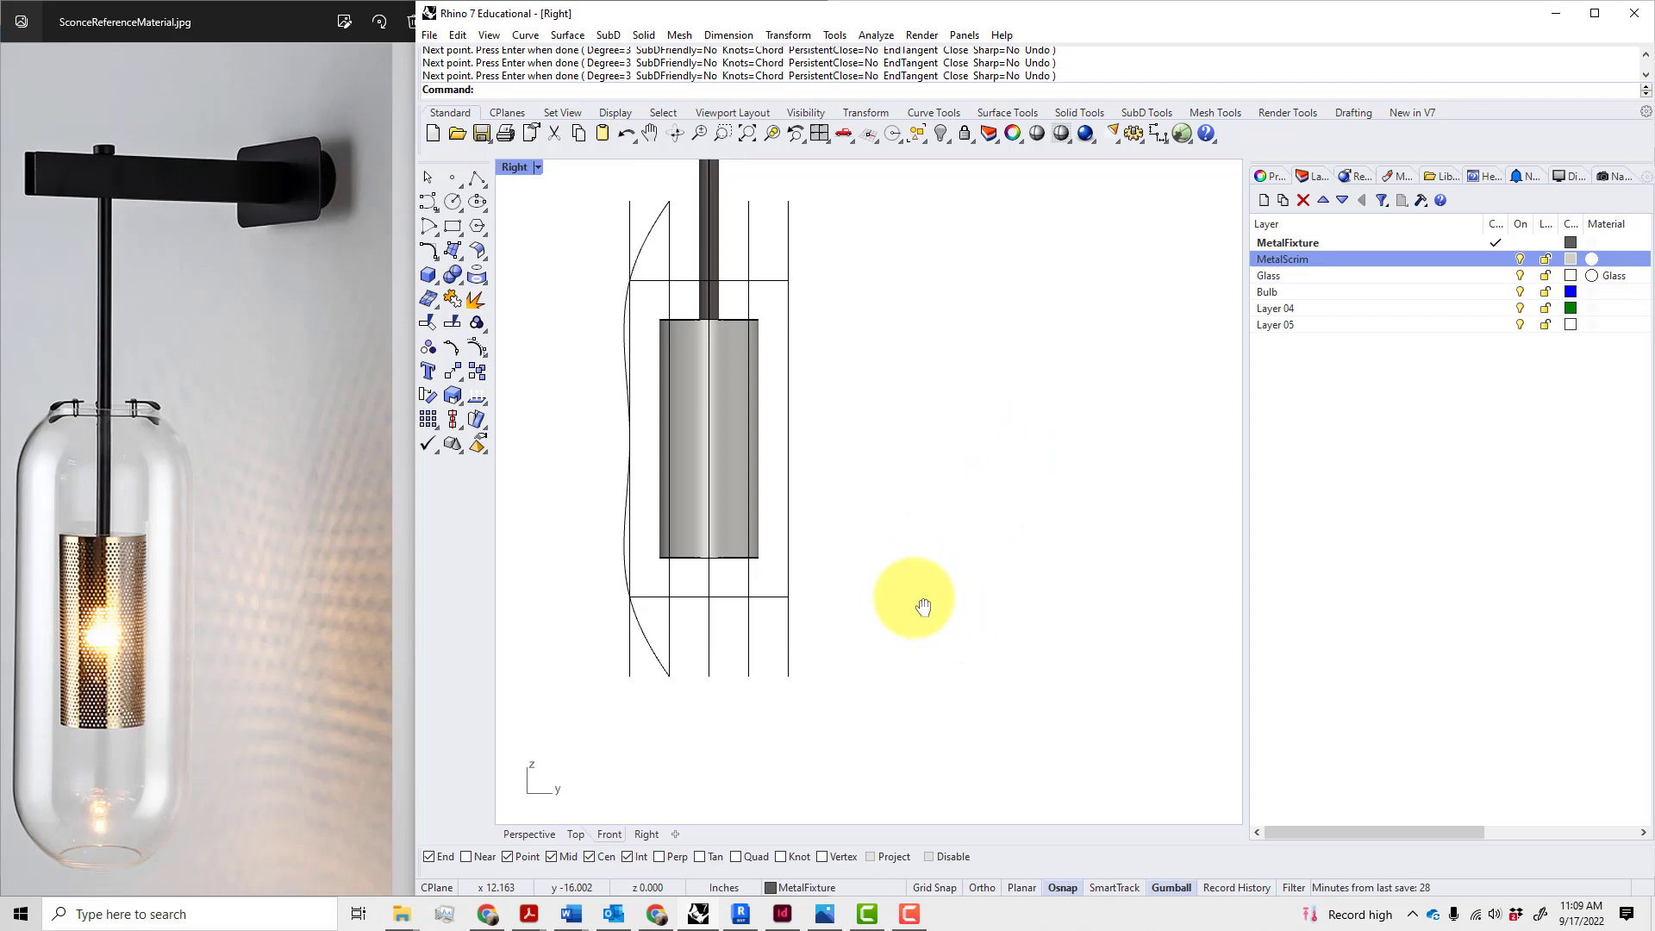
left_click(653, 645)
left_click(609, 578)
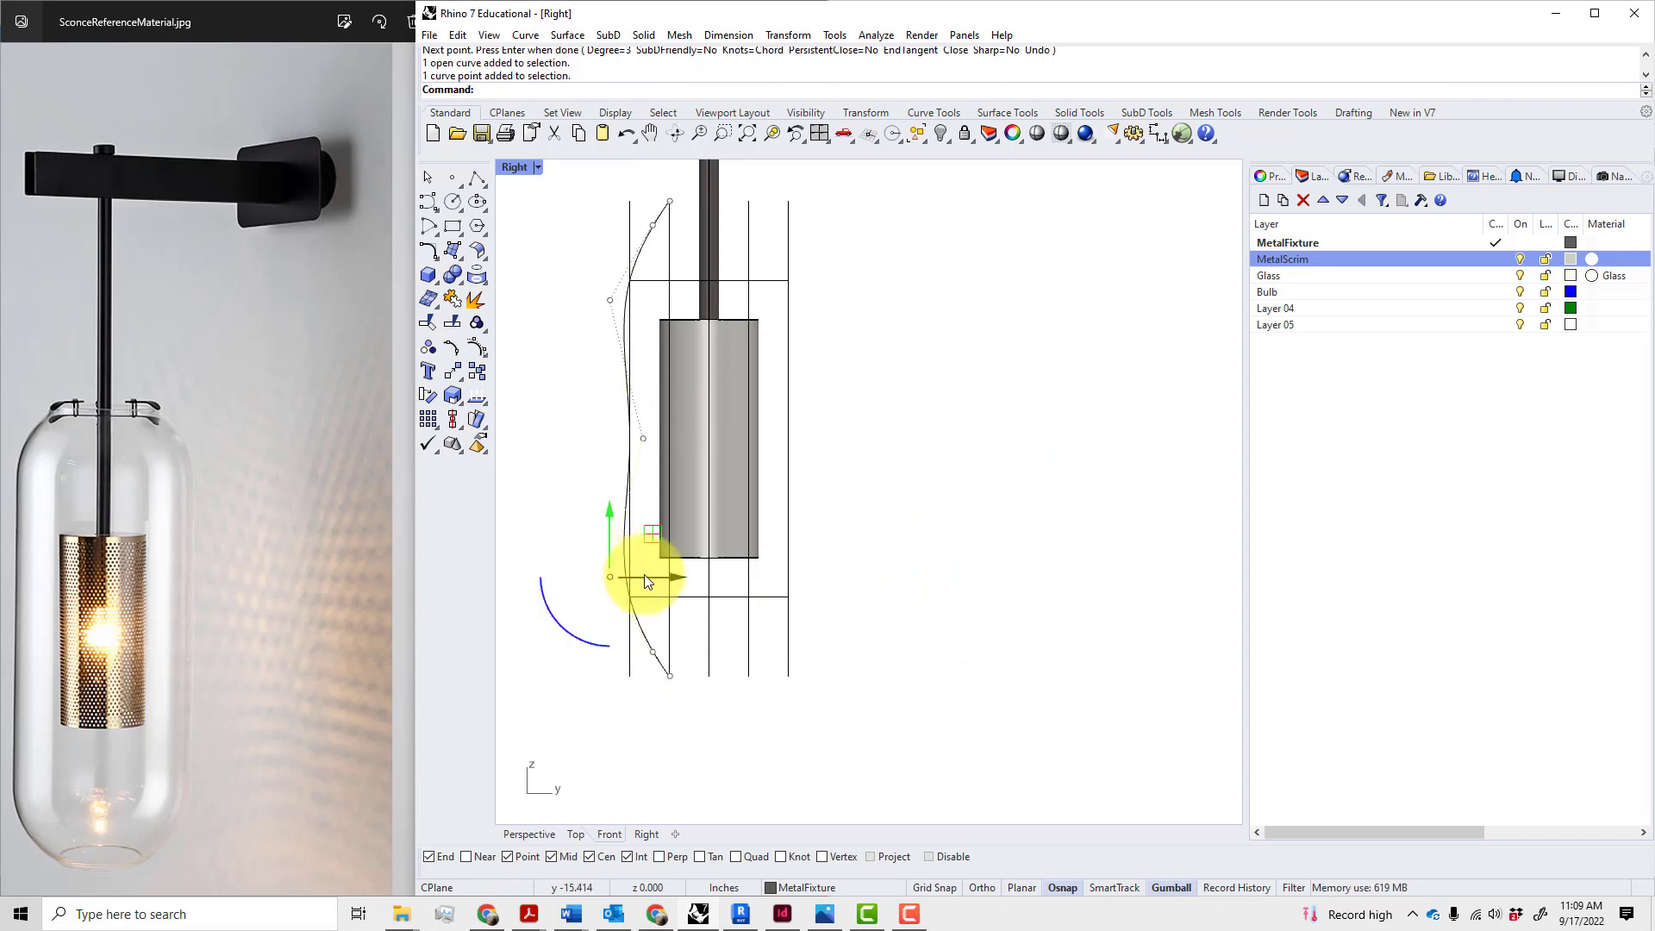
mouse_move(646, 577)
left_mouse_down()
mouse_move(657, 589)
mouse_move(617, 556)
mouse_move(625, 591)
left_mouse_up()
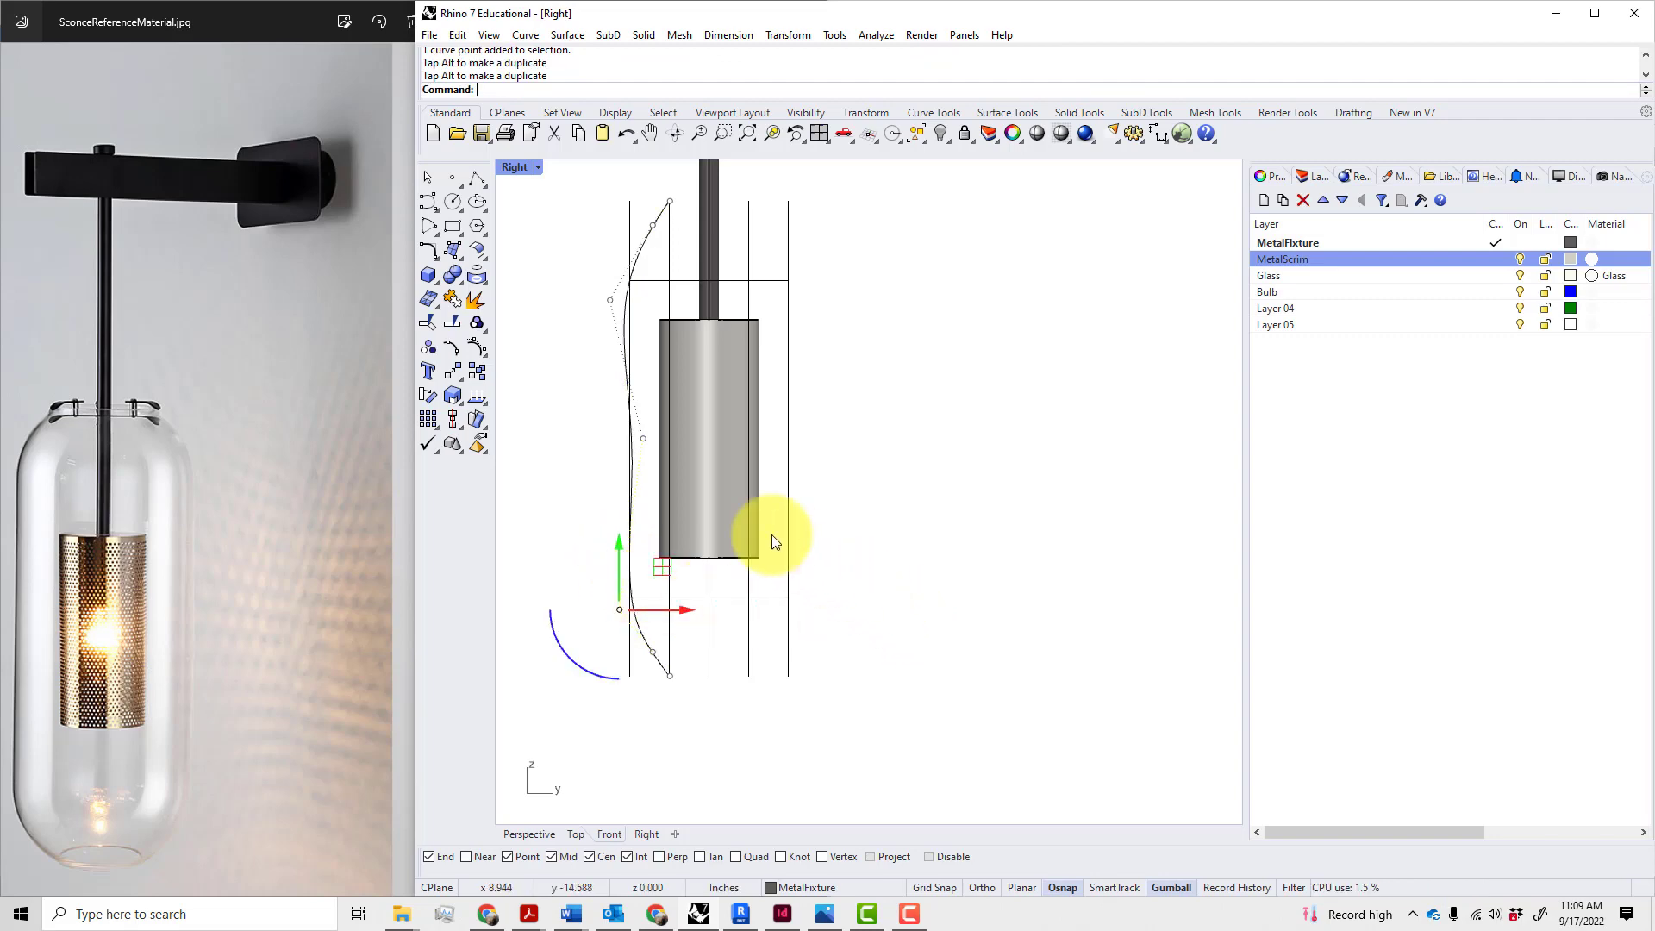
left_click(612, 303)
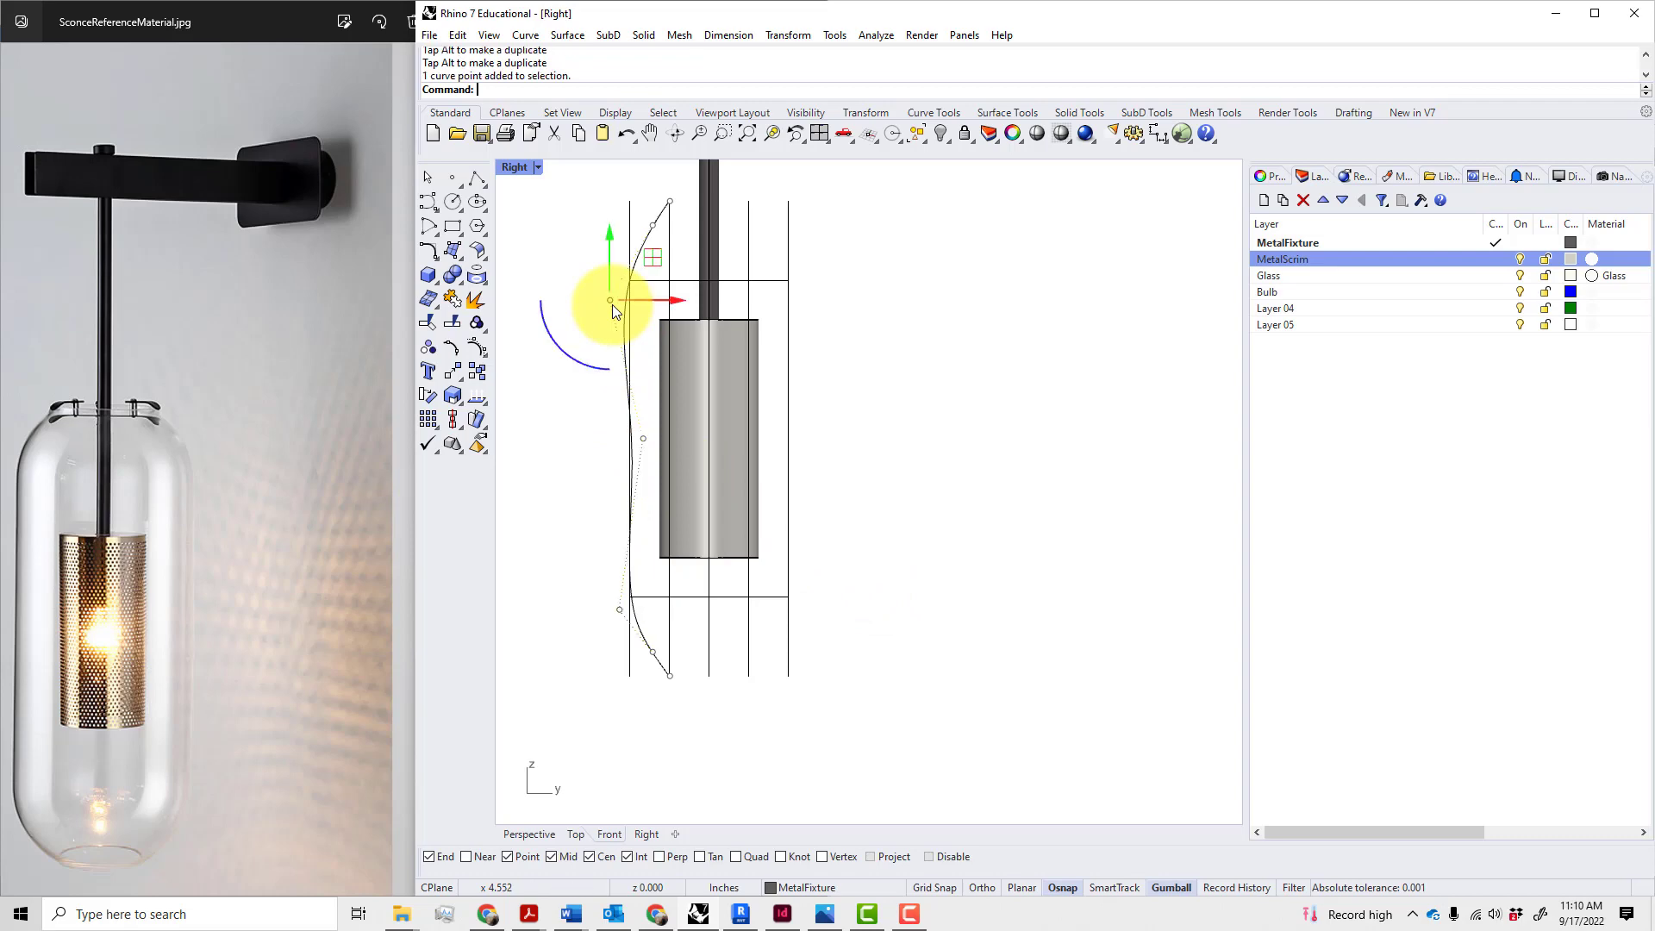
left_click_drag(651, 306, 627, 253)
left_click(638, 439)
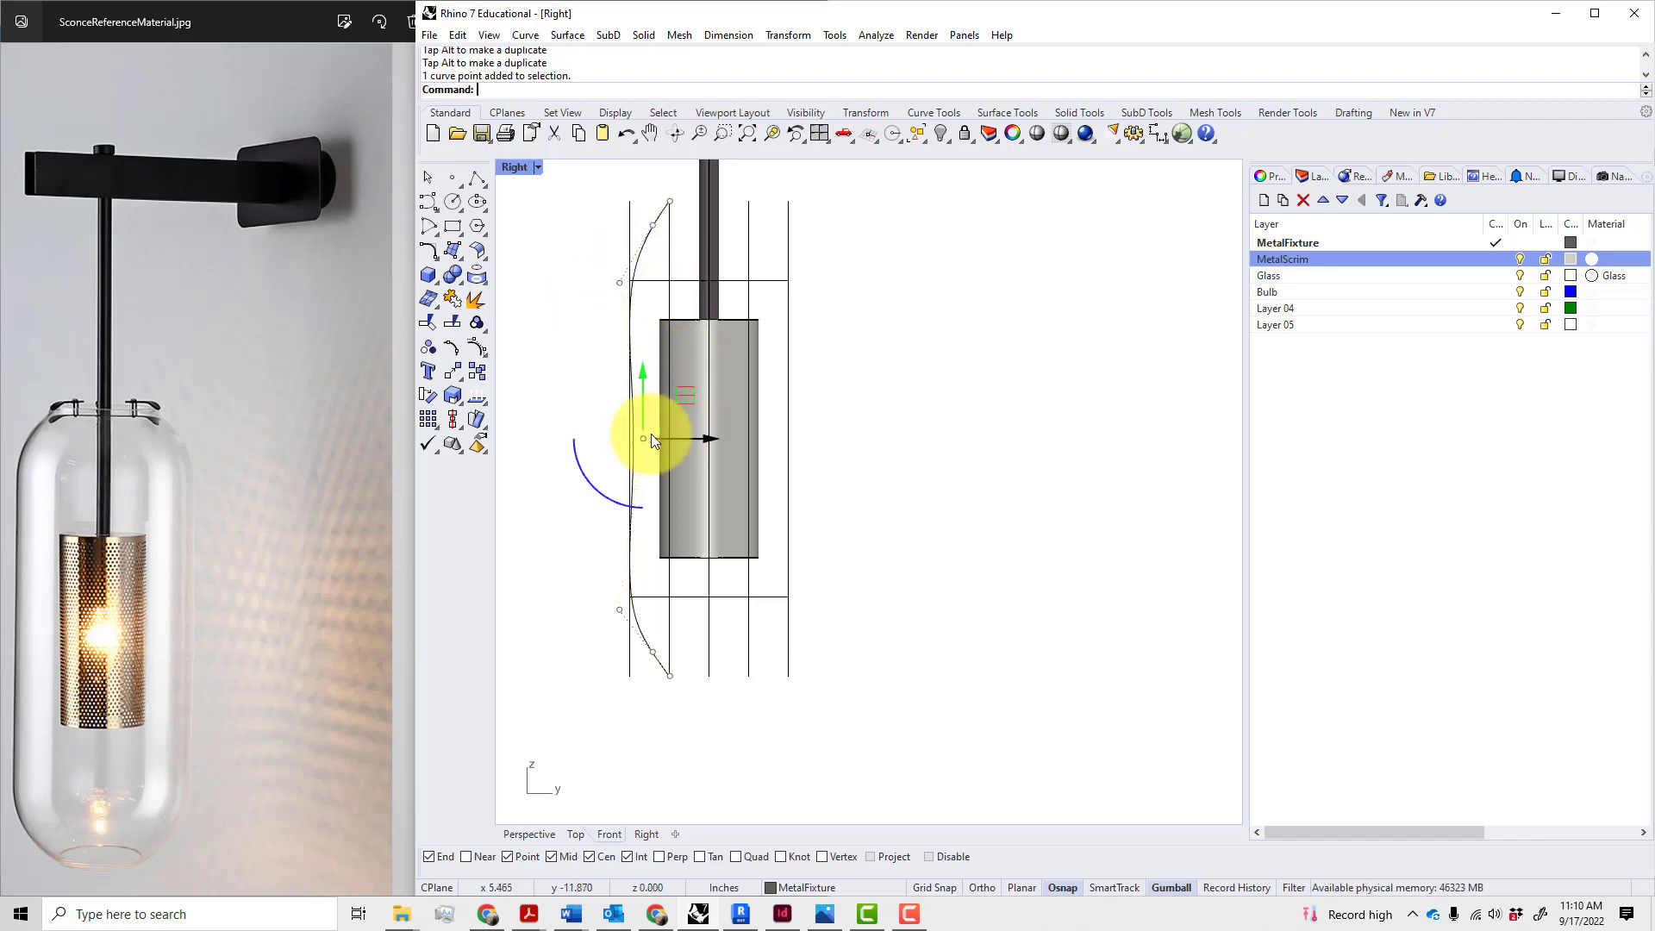
left_click_drag(674, 438, 666, 442)
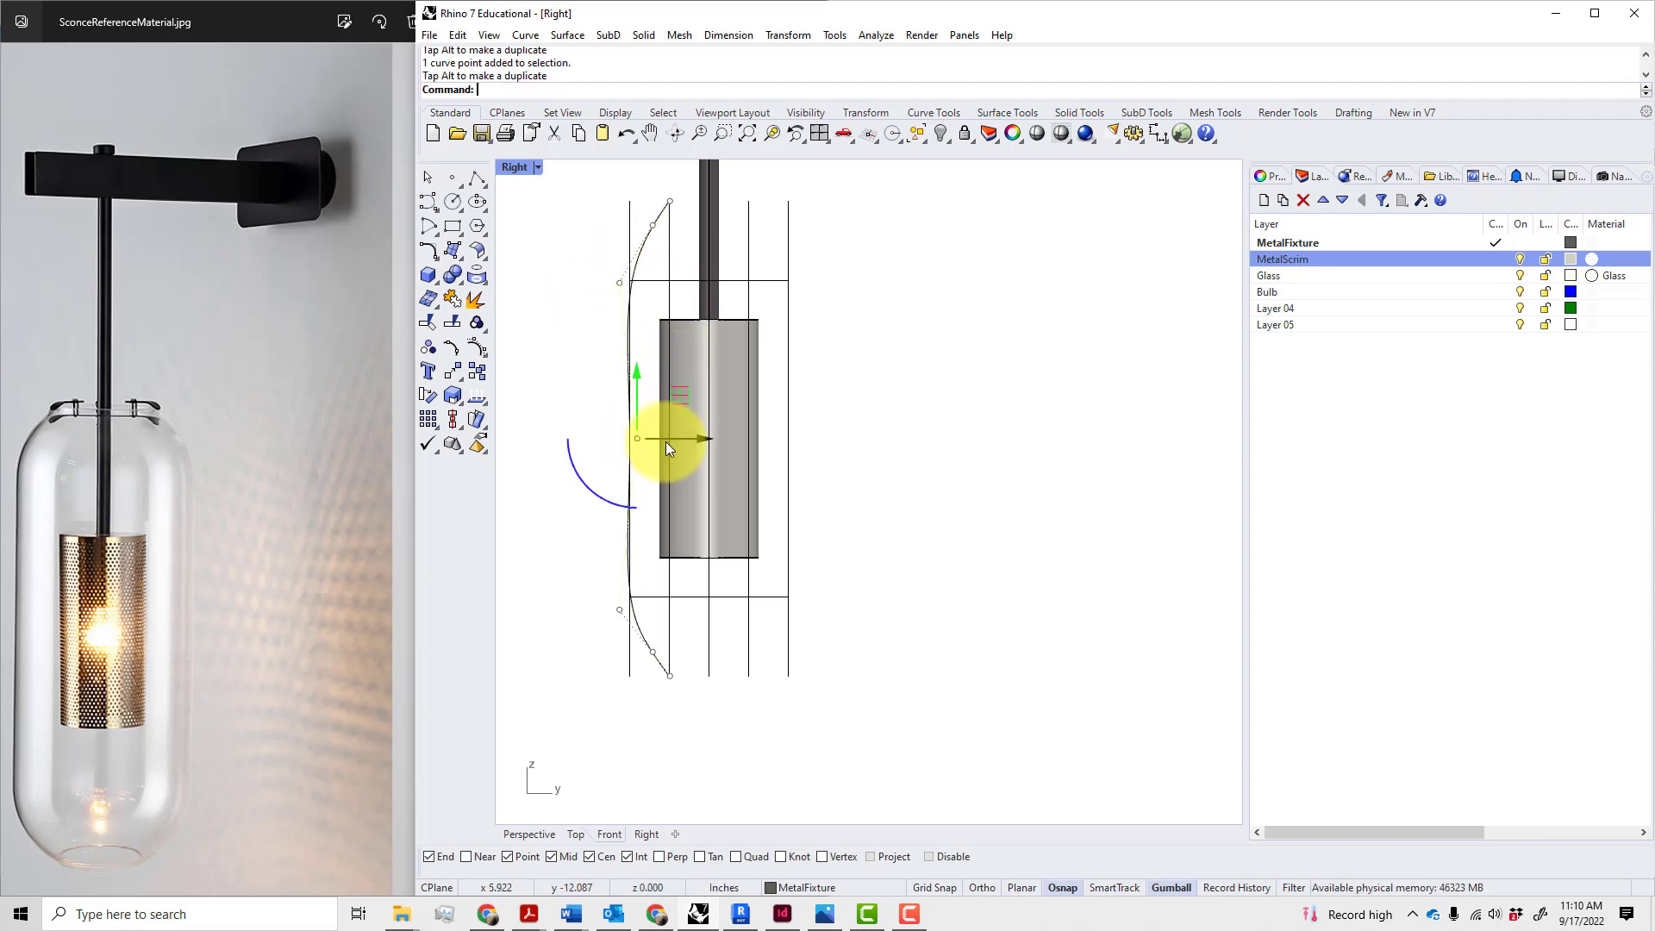
- Delete the interpolated profile curve
left_click(897, 469)
left_click(654, 664)
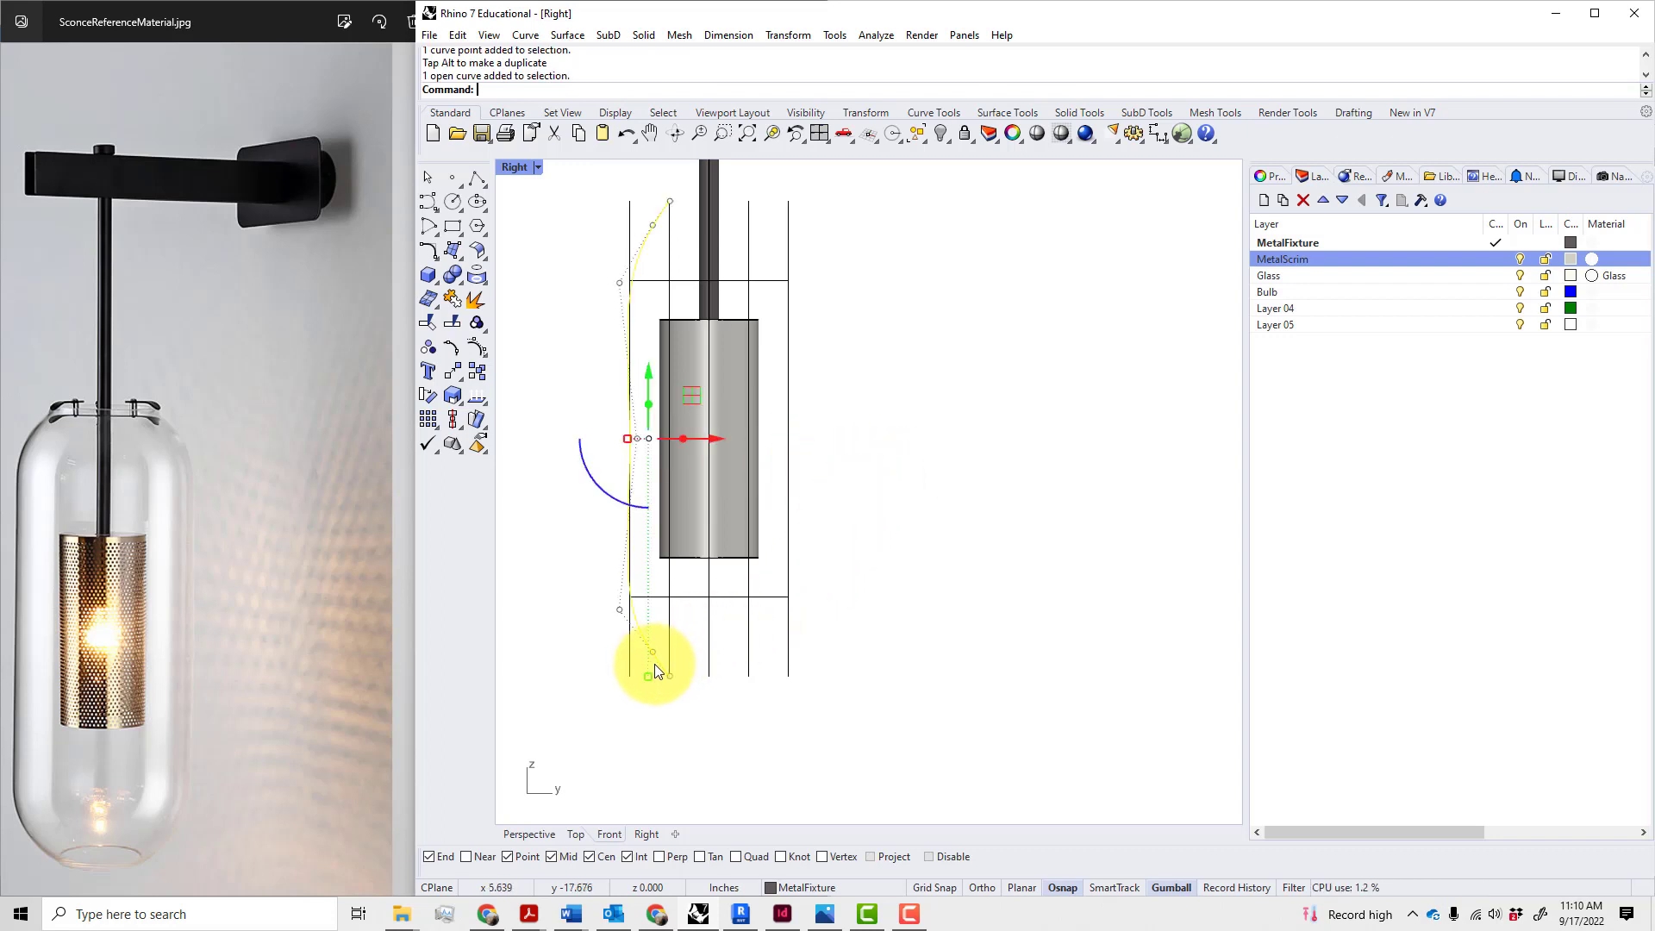
key("Delete")
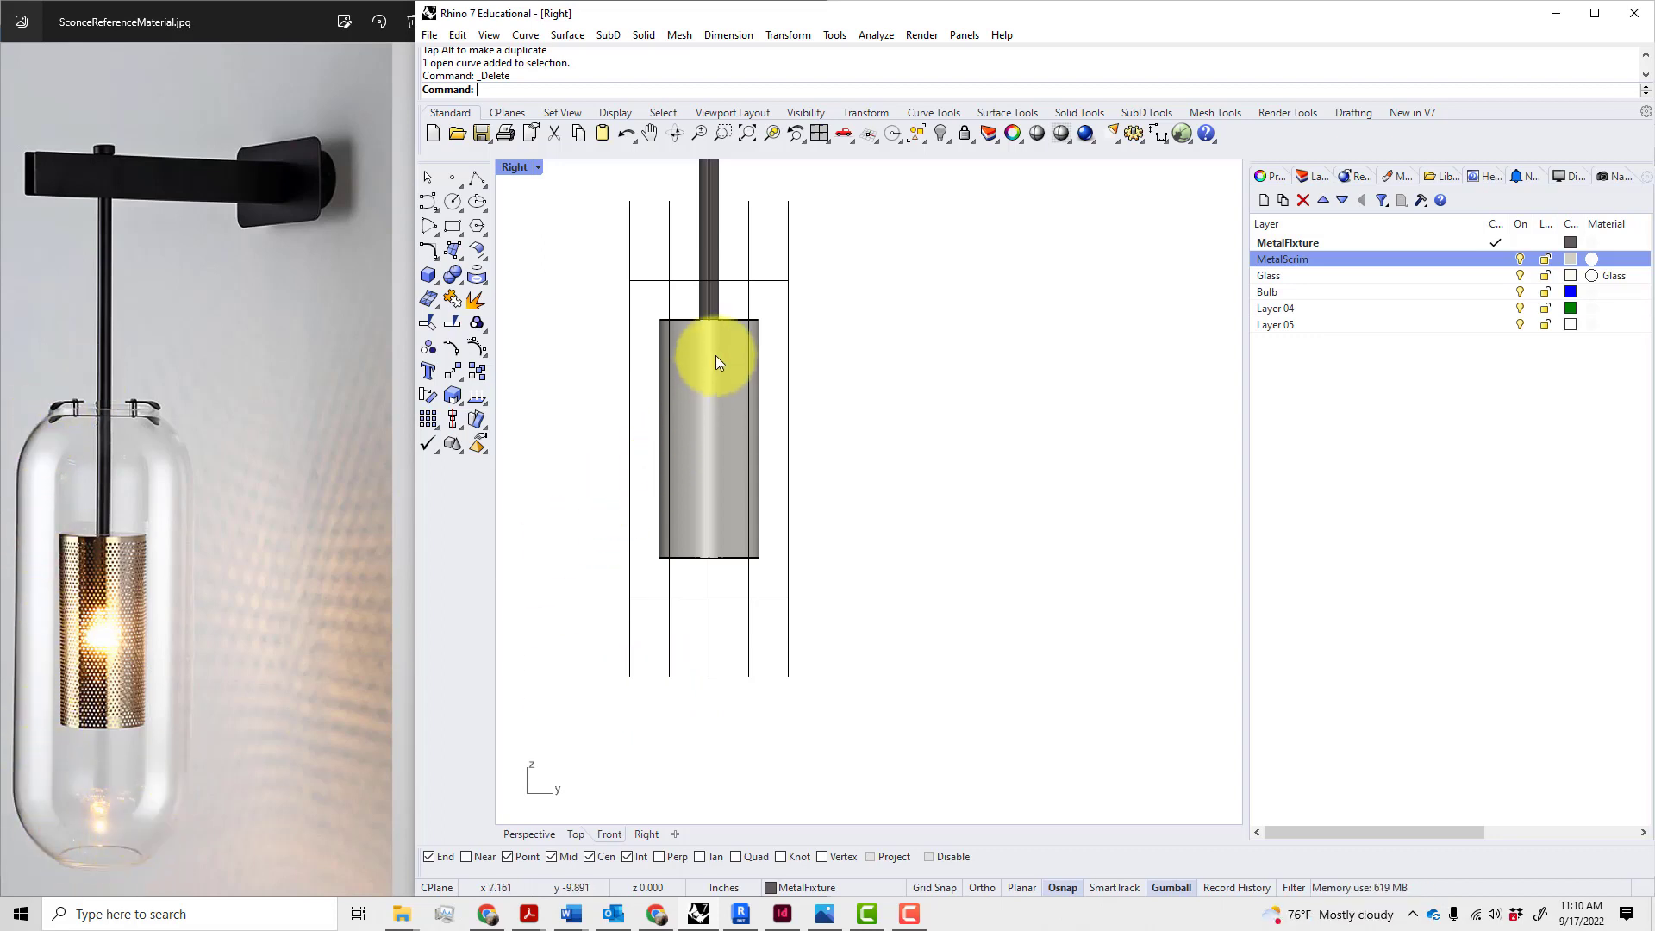
- Draw a rectangle from the left outer guide's upper end to the right outer guide's lower end
left_click(451, 225)
left_click(631, 201)
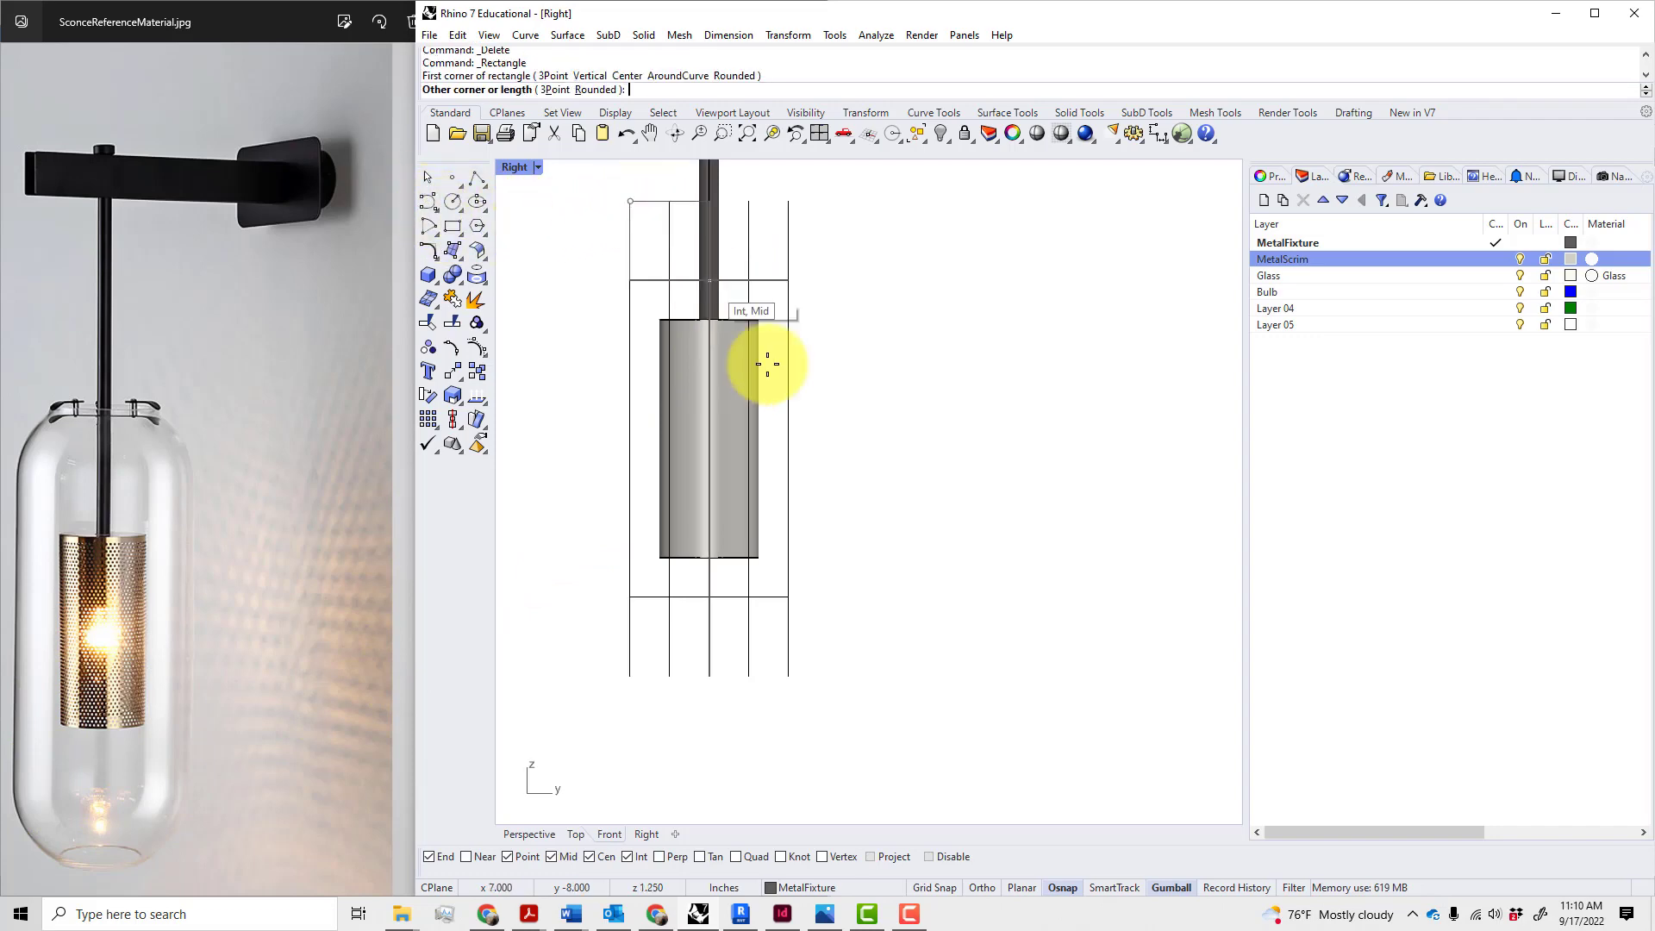
left_click(788, 676)
- Fillet the upper-left corner of the rectangle with a radius of 1 inch
left_click(651, 212)
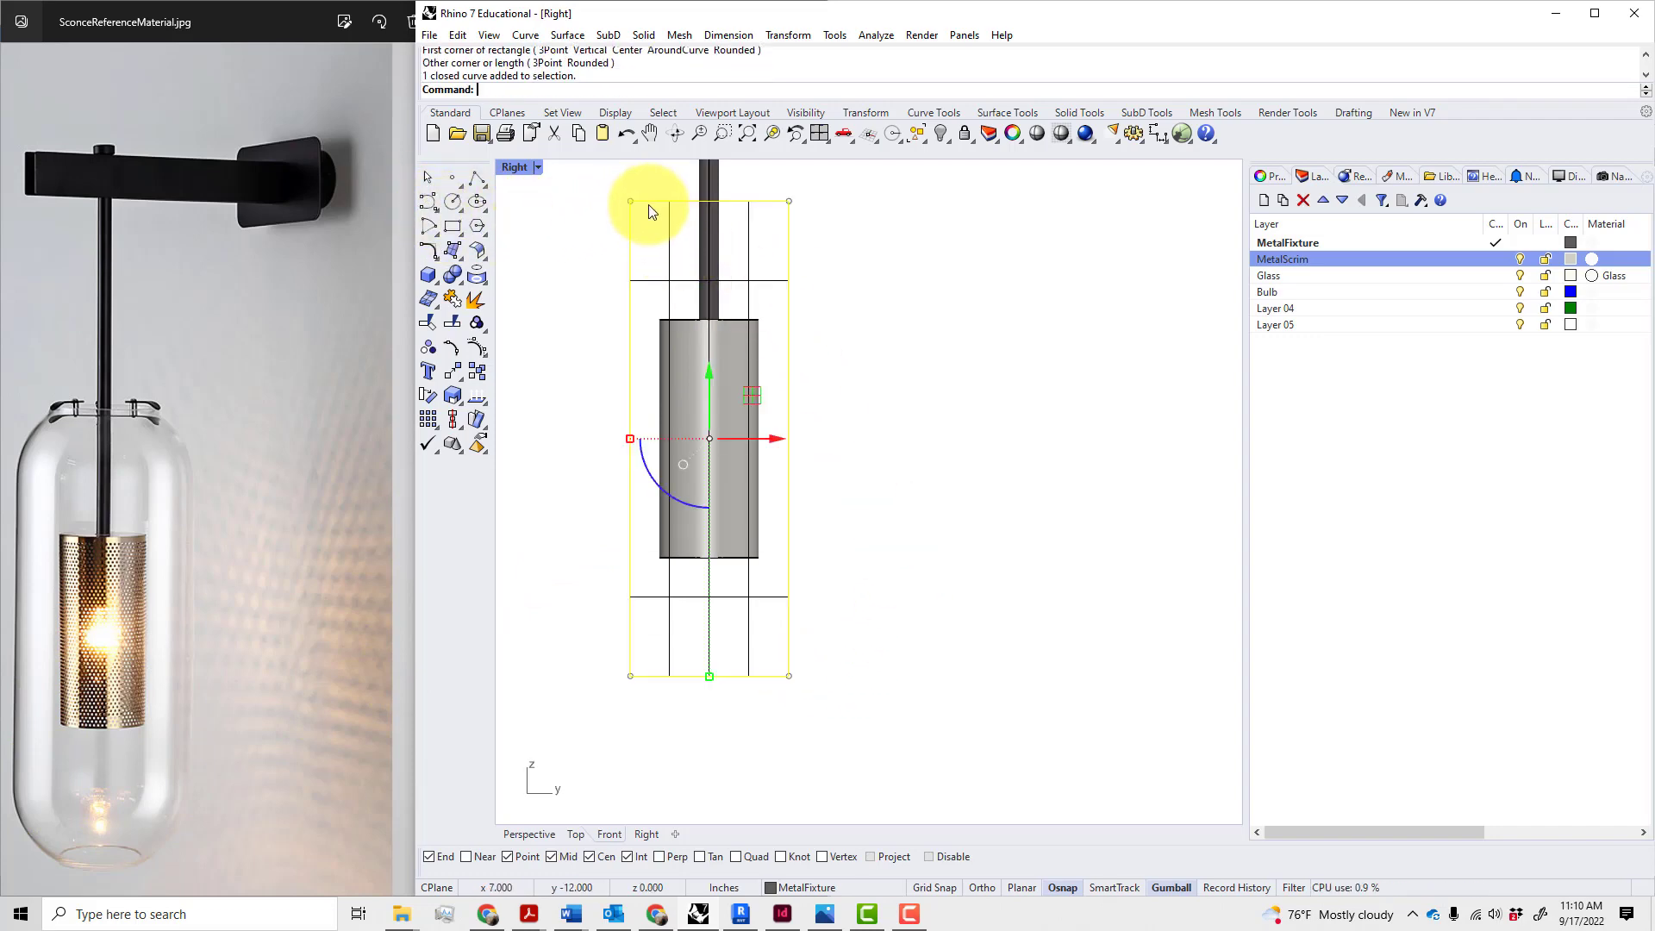
type("Fillet")
key("Return")
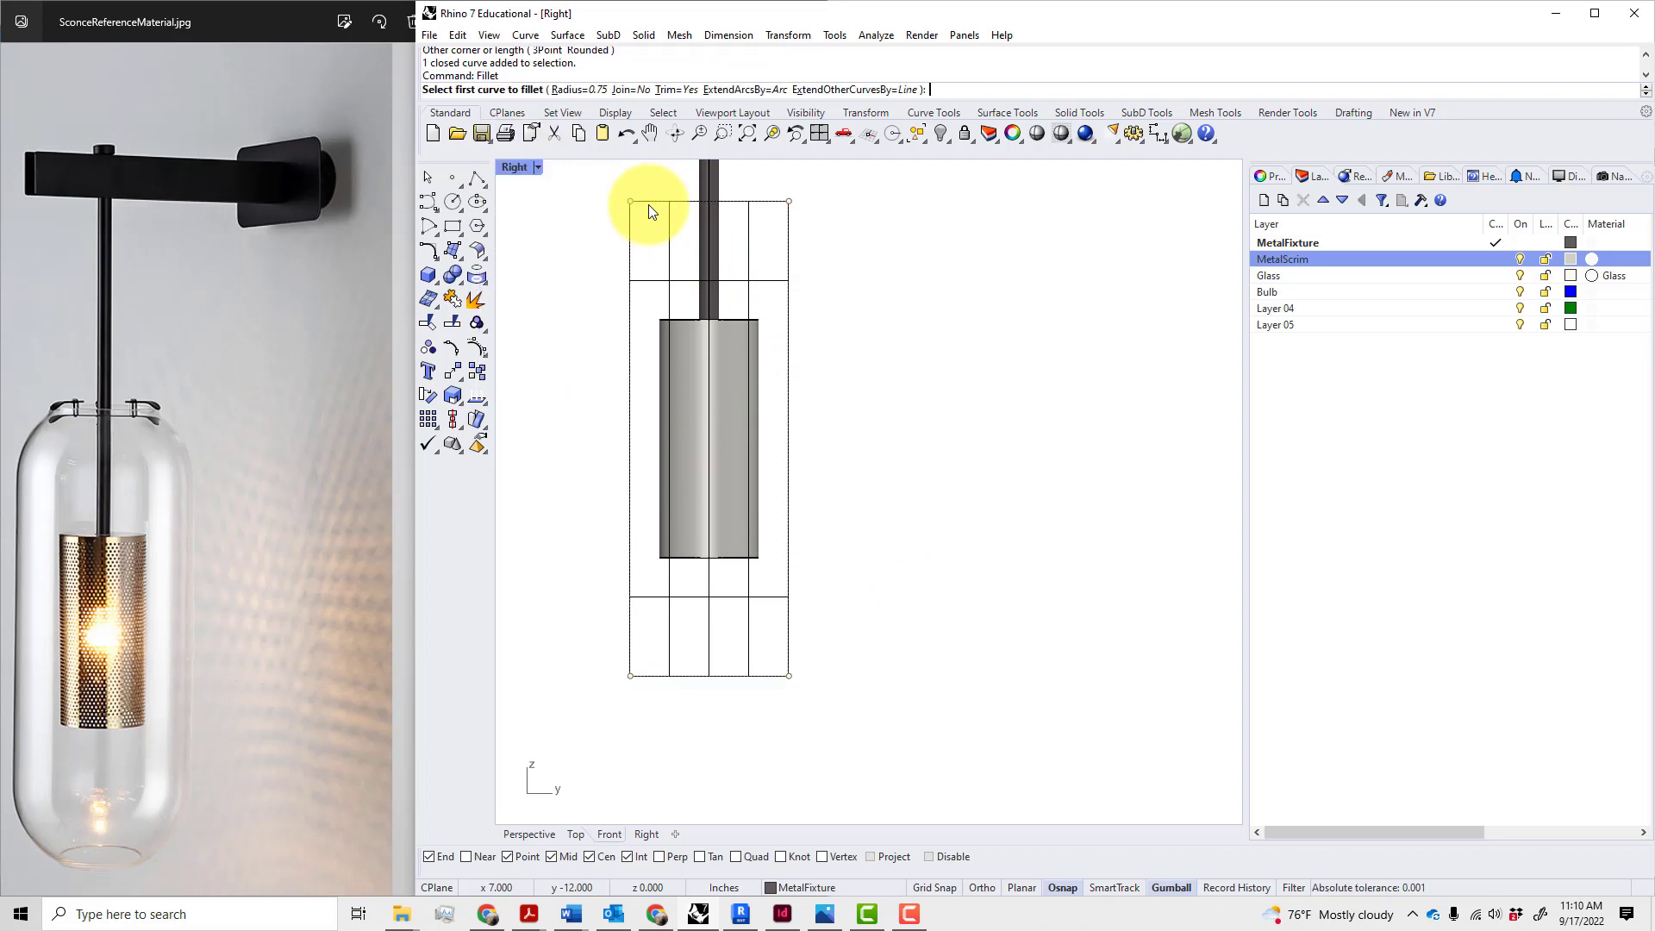
type("1")
key("Return")
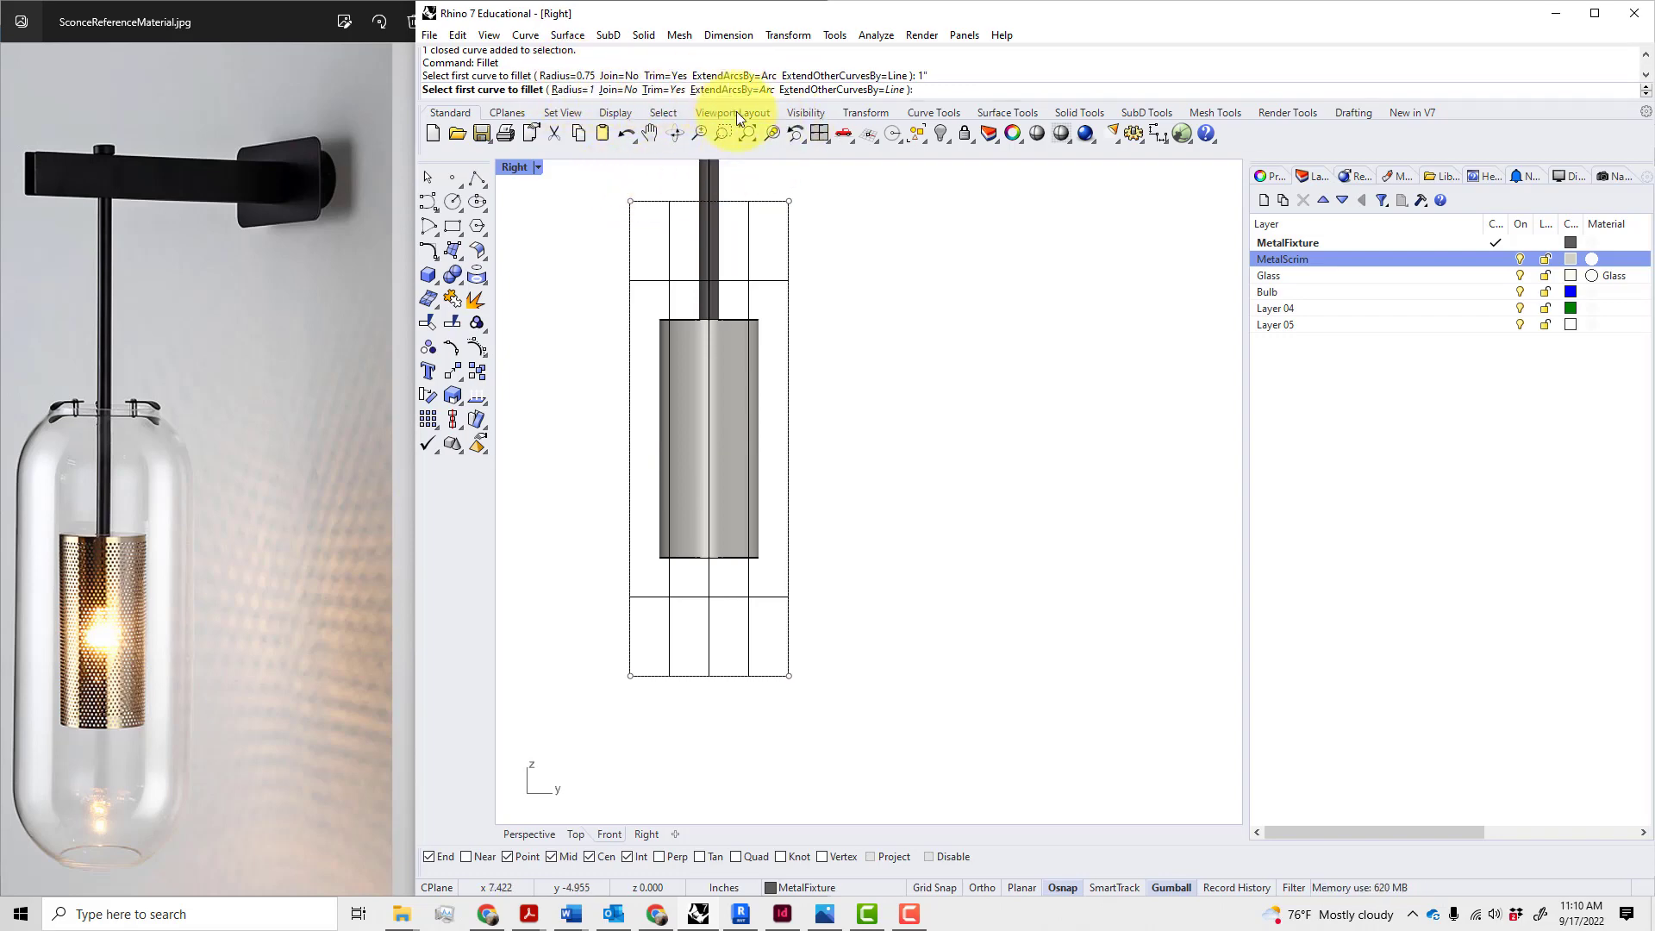
left_click(702, 197)
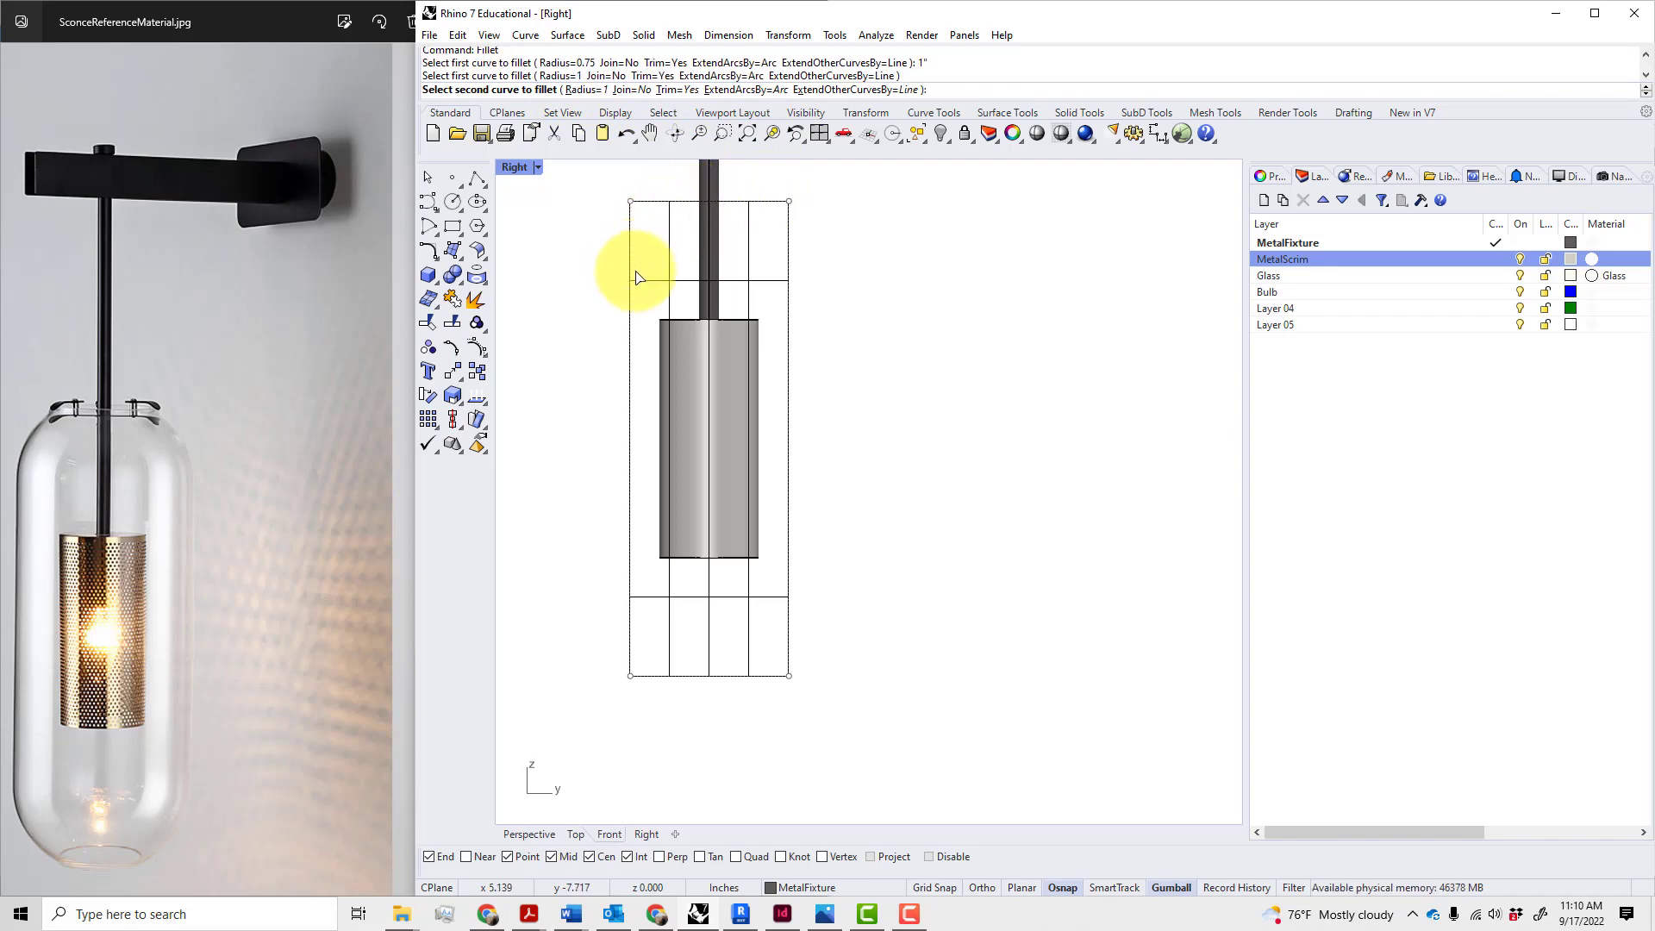
left_click(637, 278)
left_click(680, 324)
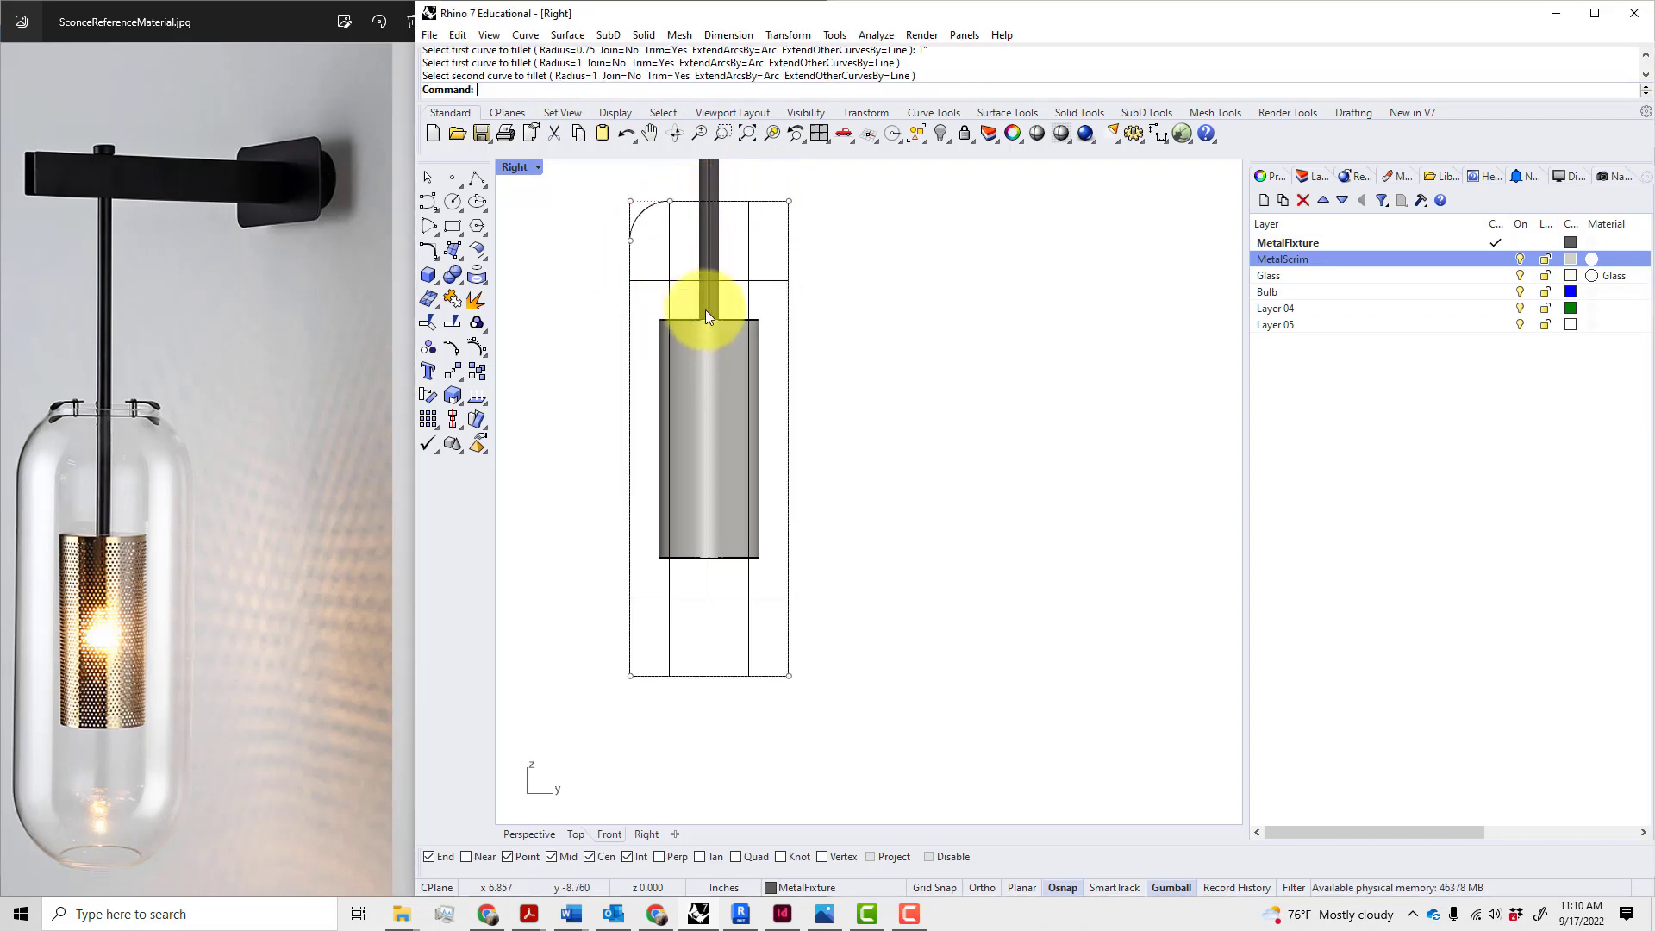
left_click(737, 202)
left_click(792, 247)
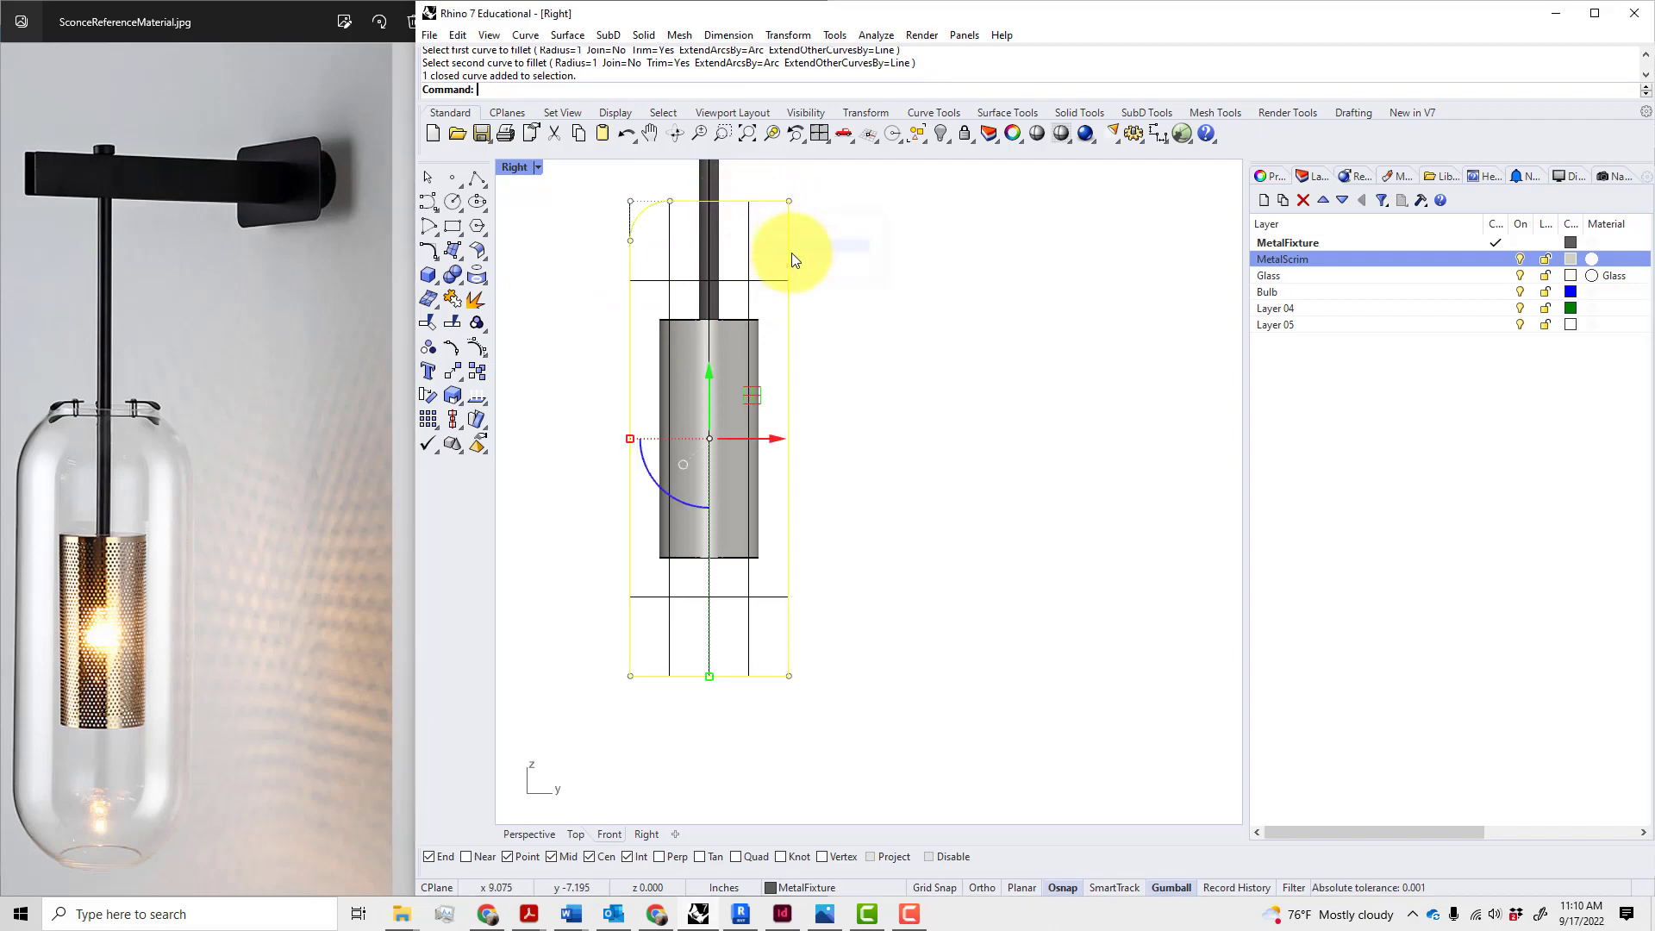
left_click(788, 304)
left_click(835, 349)
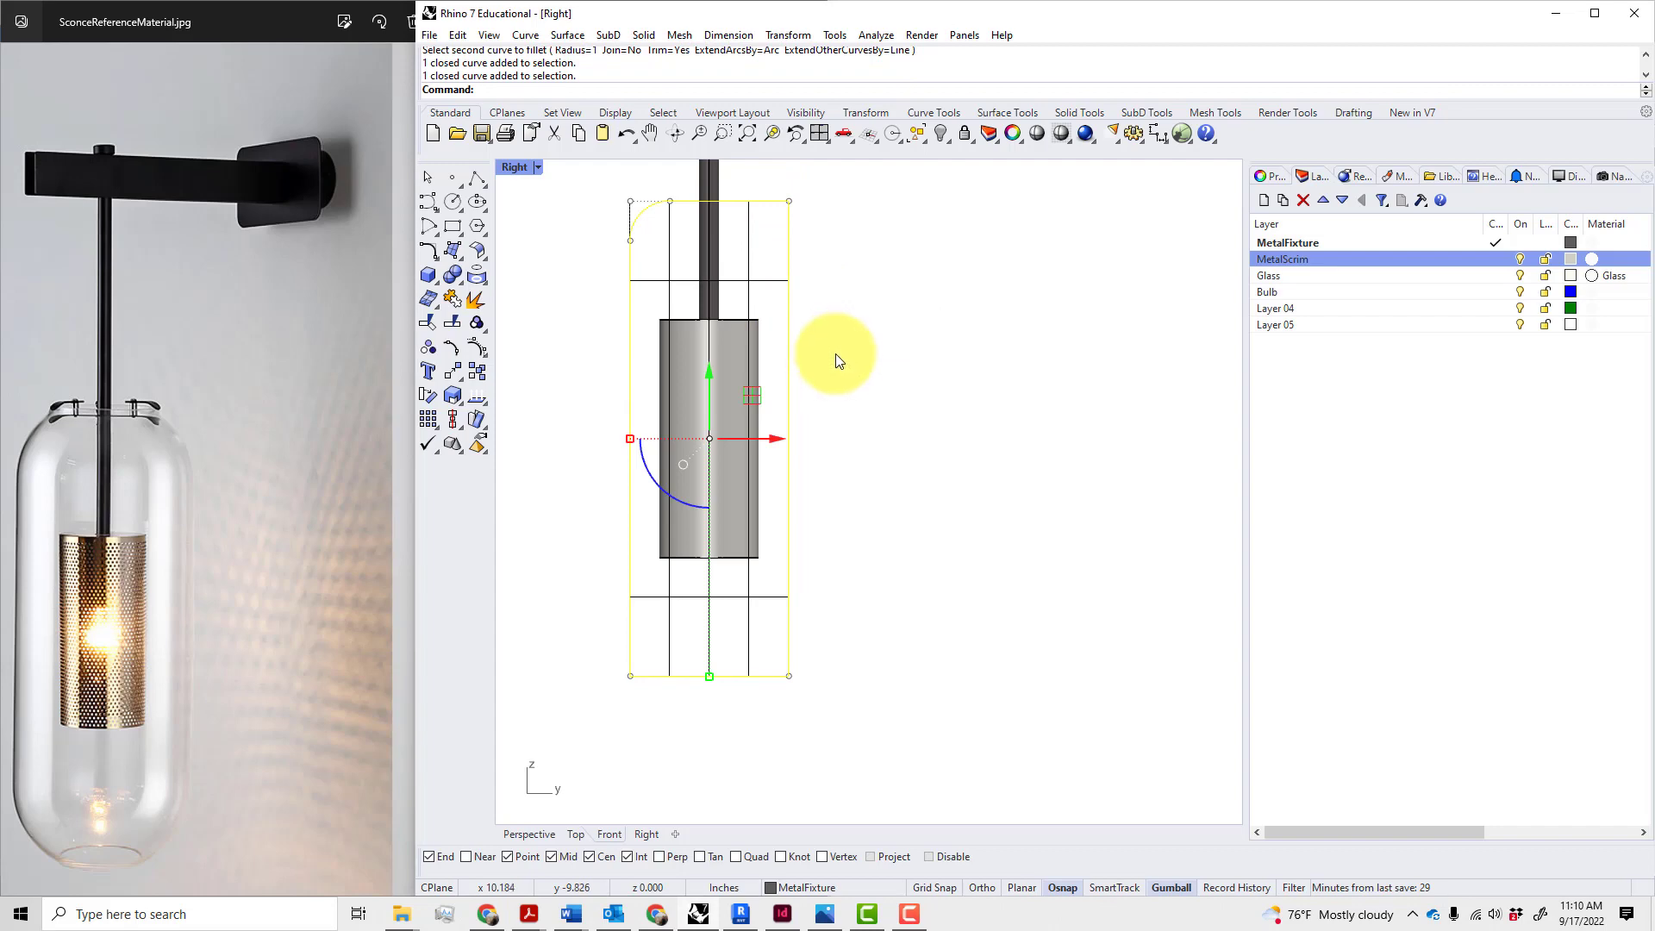
key("F1")
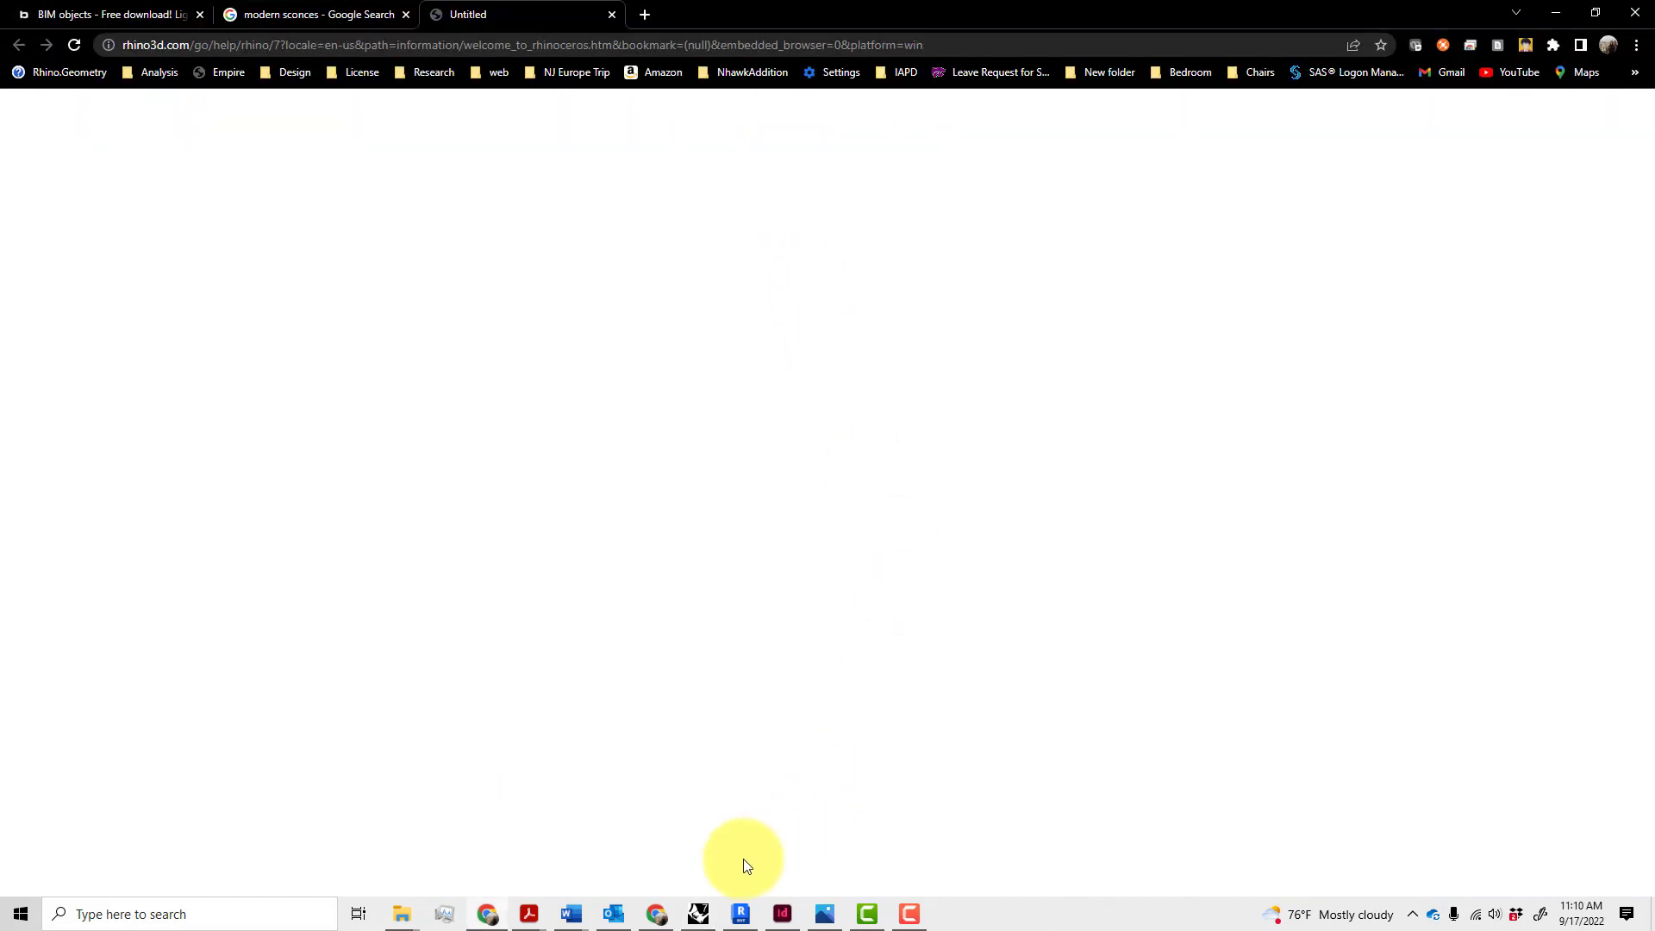
left_click(699, 913)
left_click(873, 332)
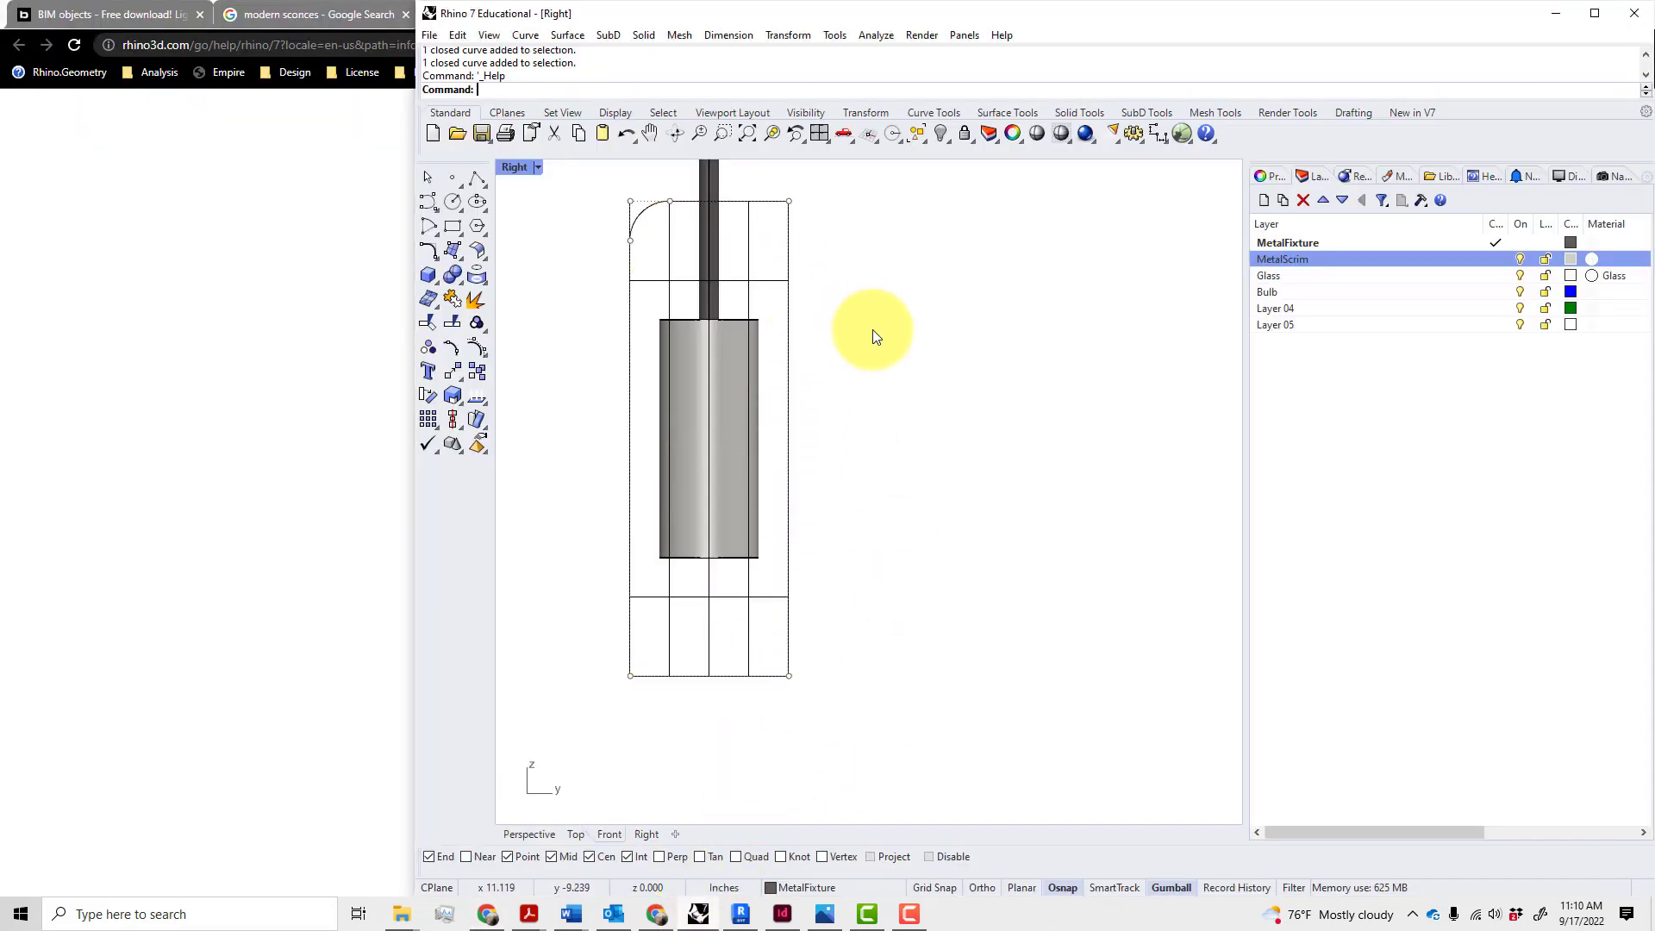
left_click(826, 912)
left_click(921, 710)
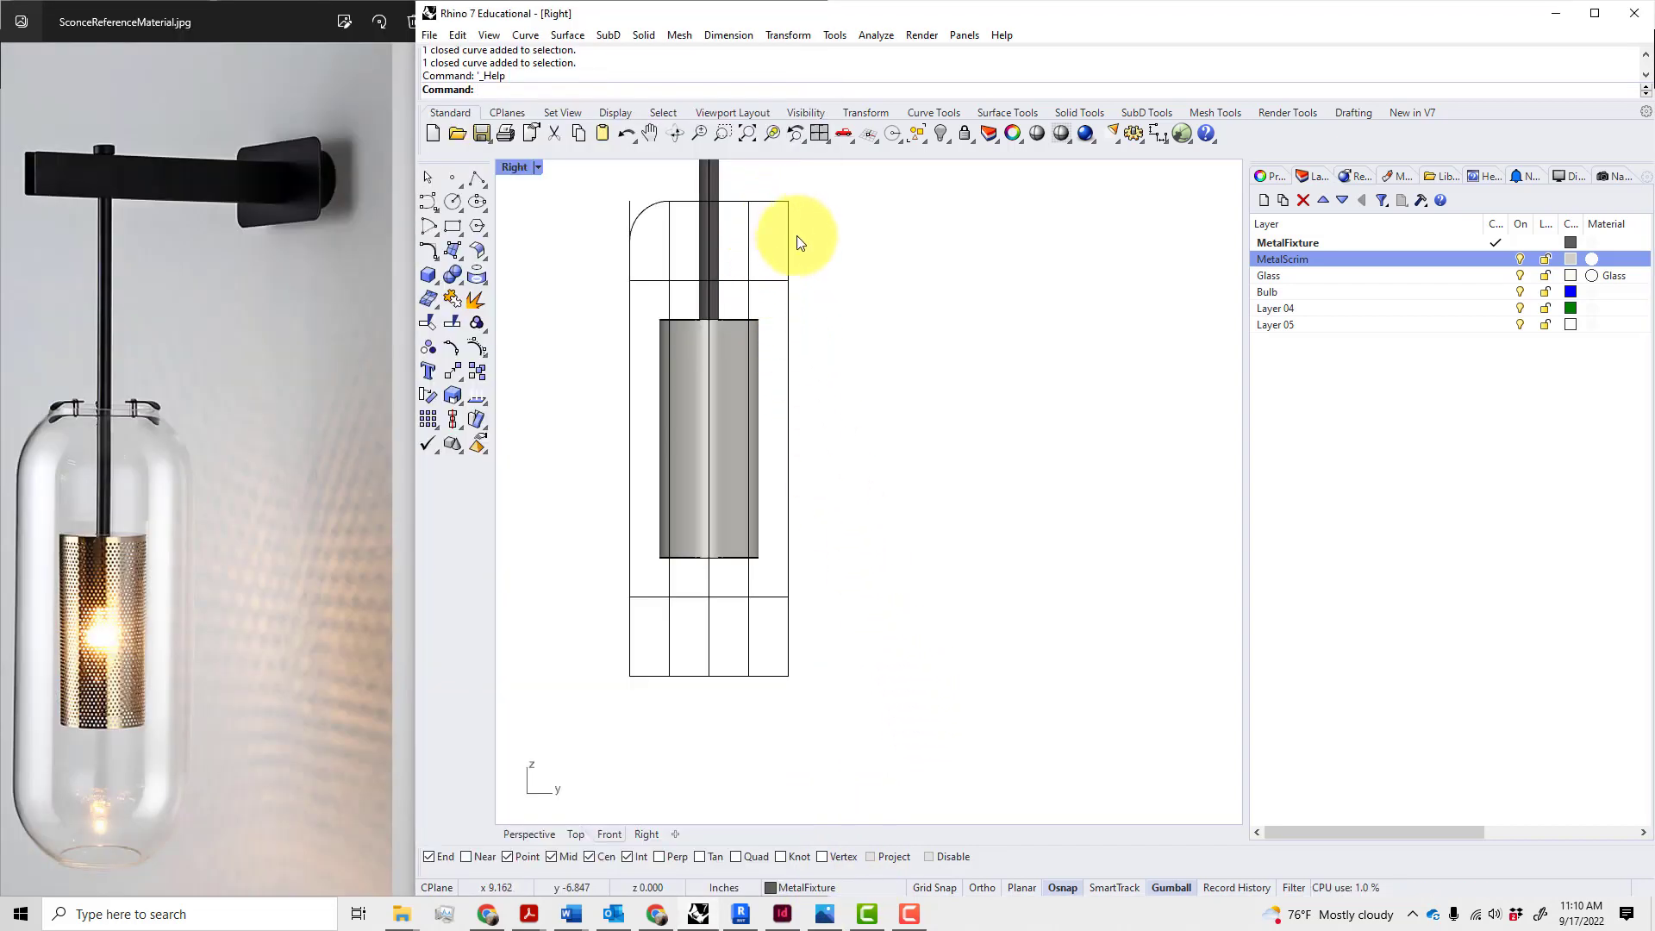
- Delete the two outer vertical guide lines that overlap the rectangle's sides
left_click_drag(779, 172, 873, 727)
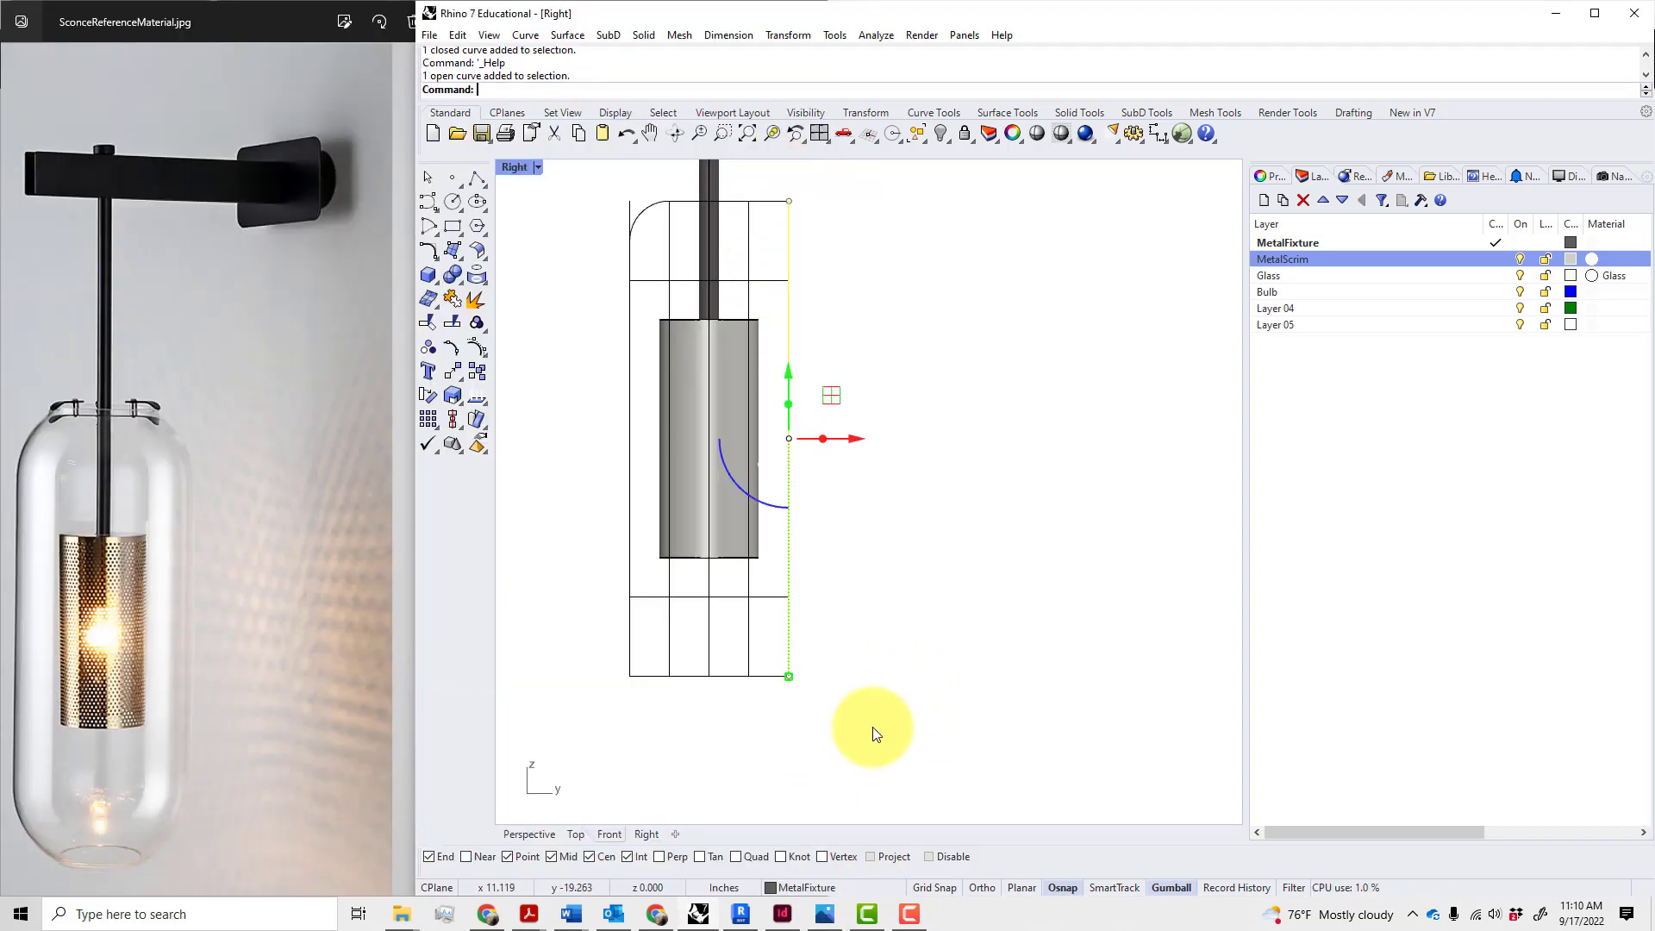
key("Delete")
left_click_drag(600, 718, 639, 185)
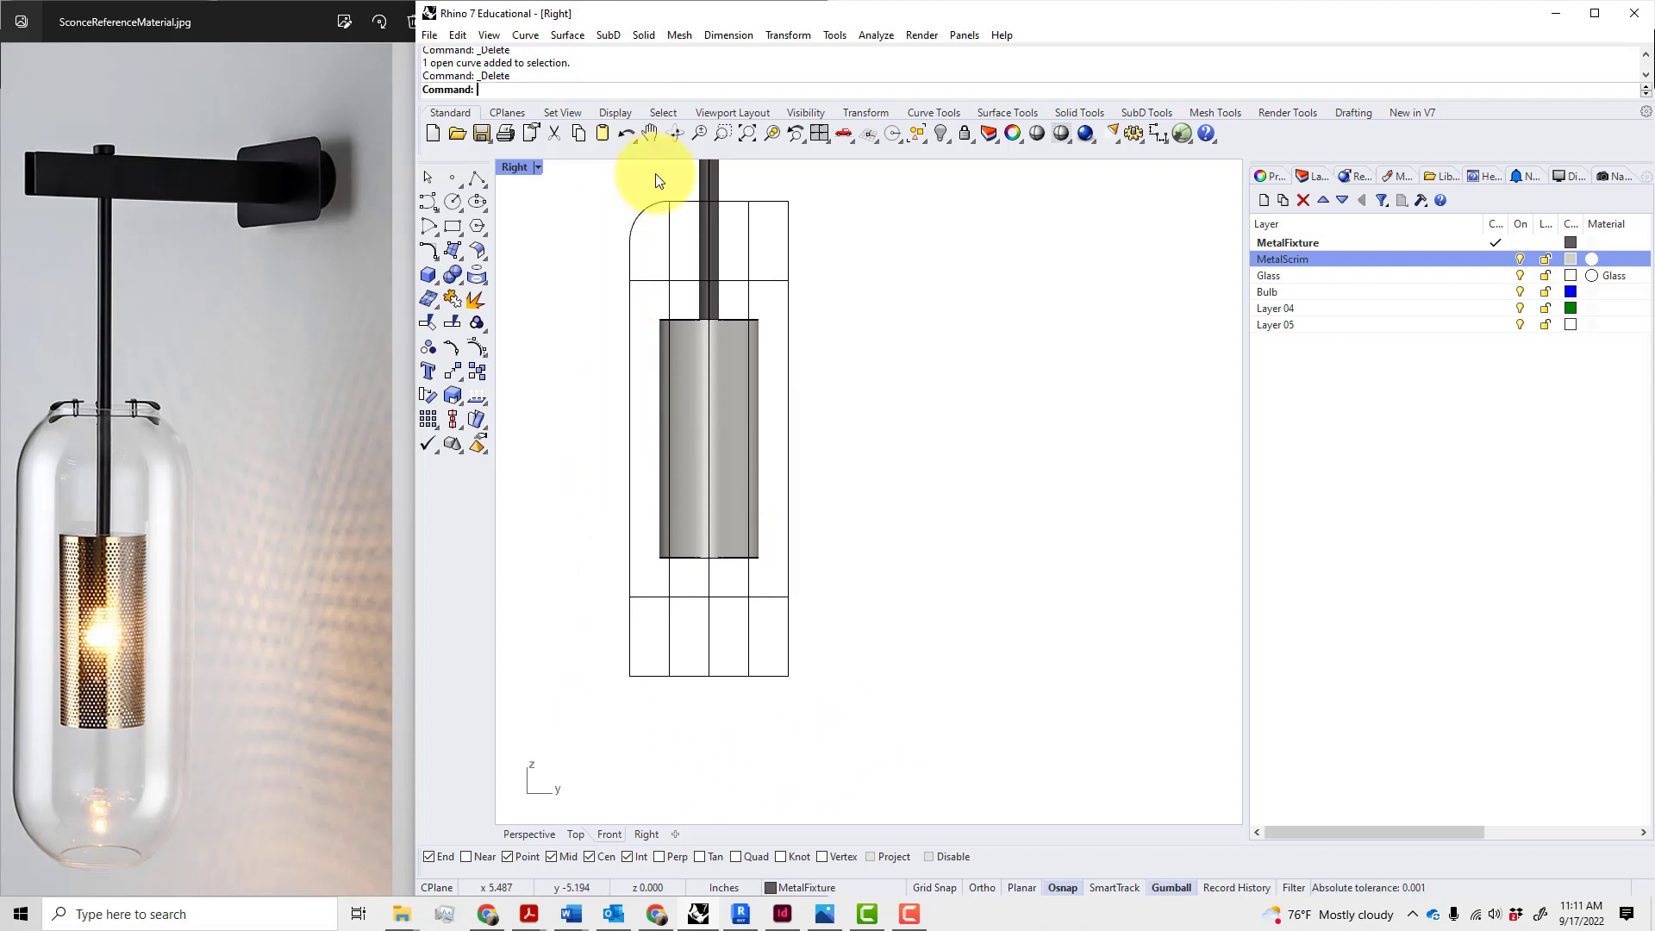
- Delete the two inner vertical guide lines on either side of the centre line, keeping the horizontal guides
left_click(672, 231)
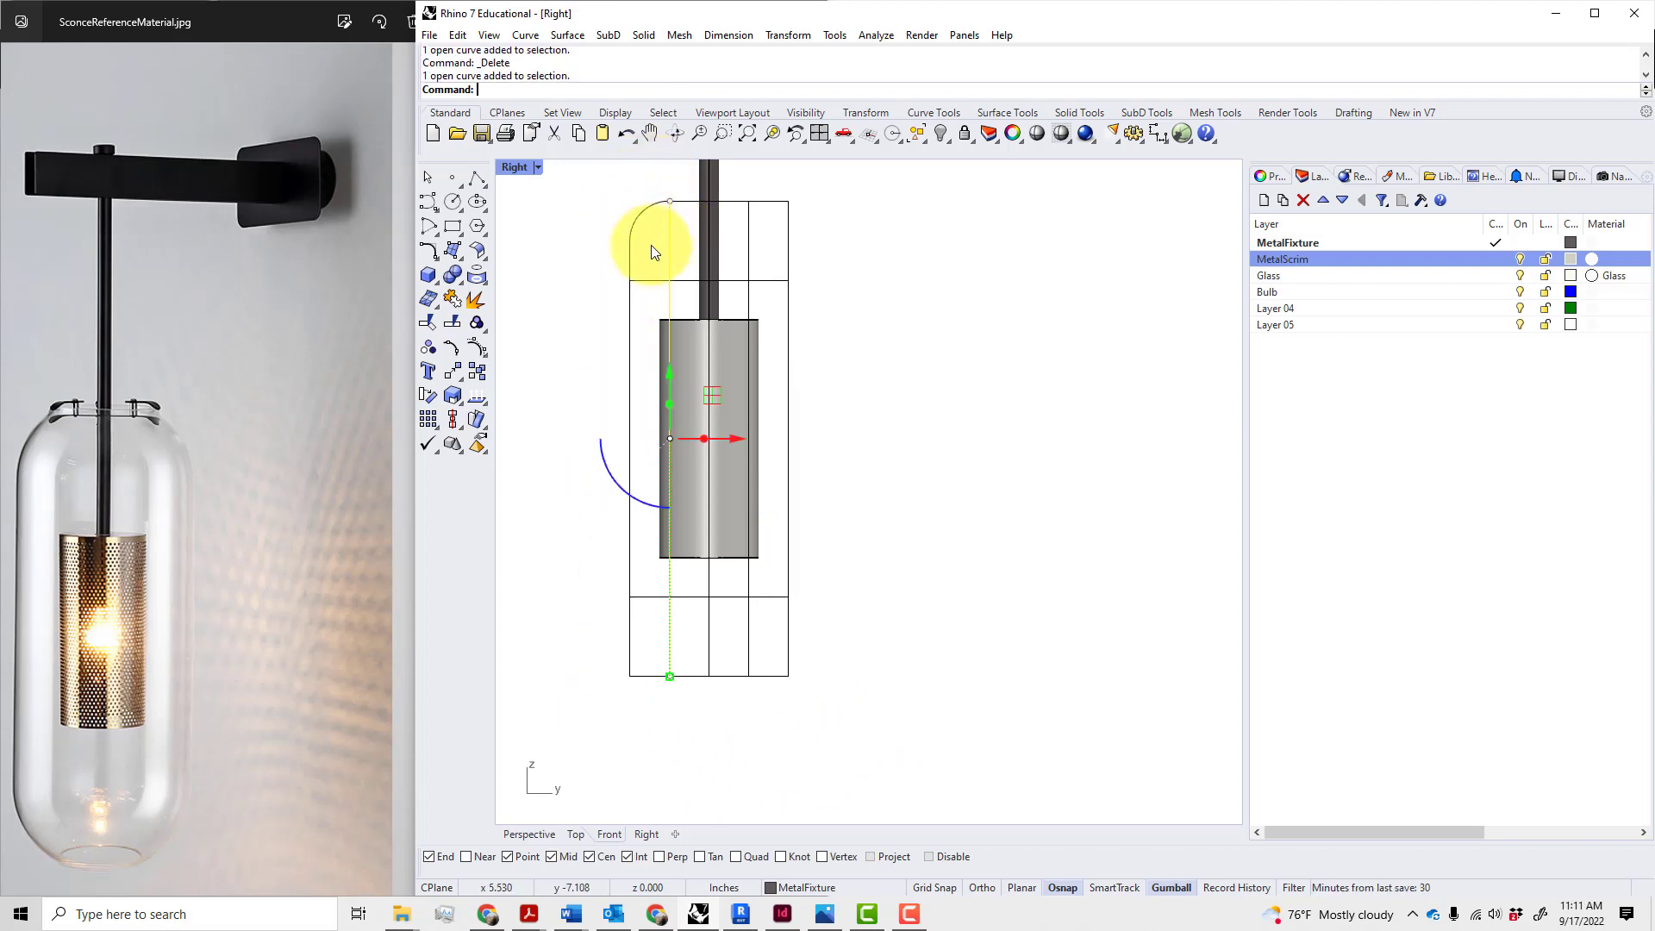
left_click(653, 248)
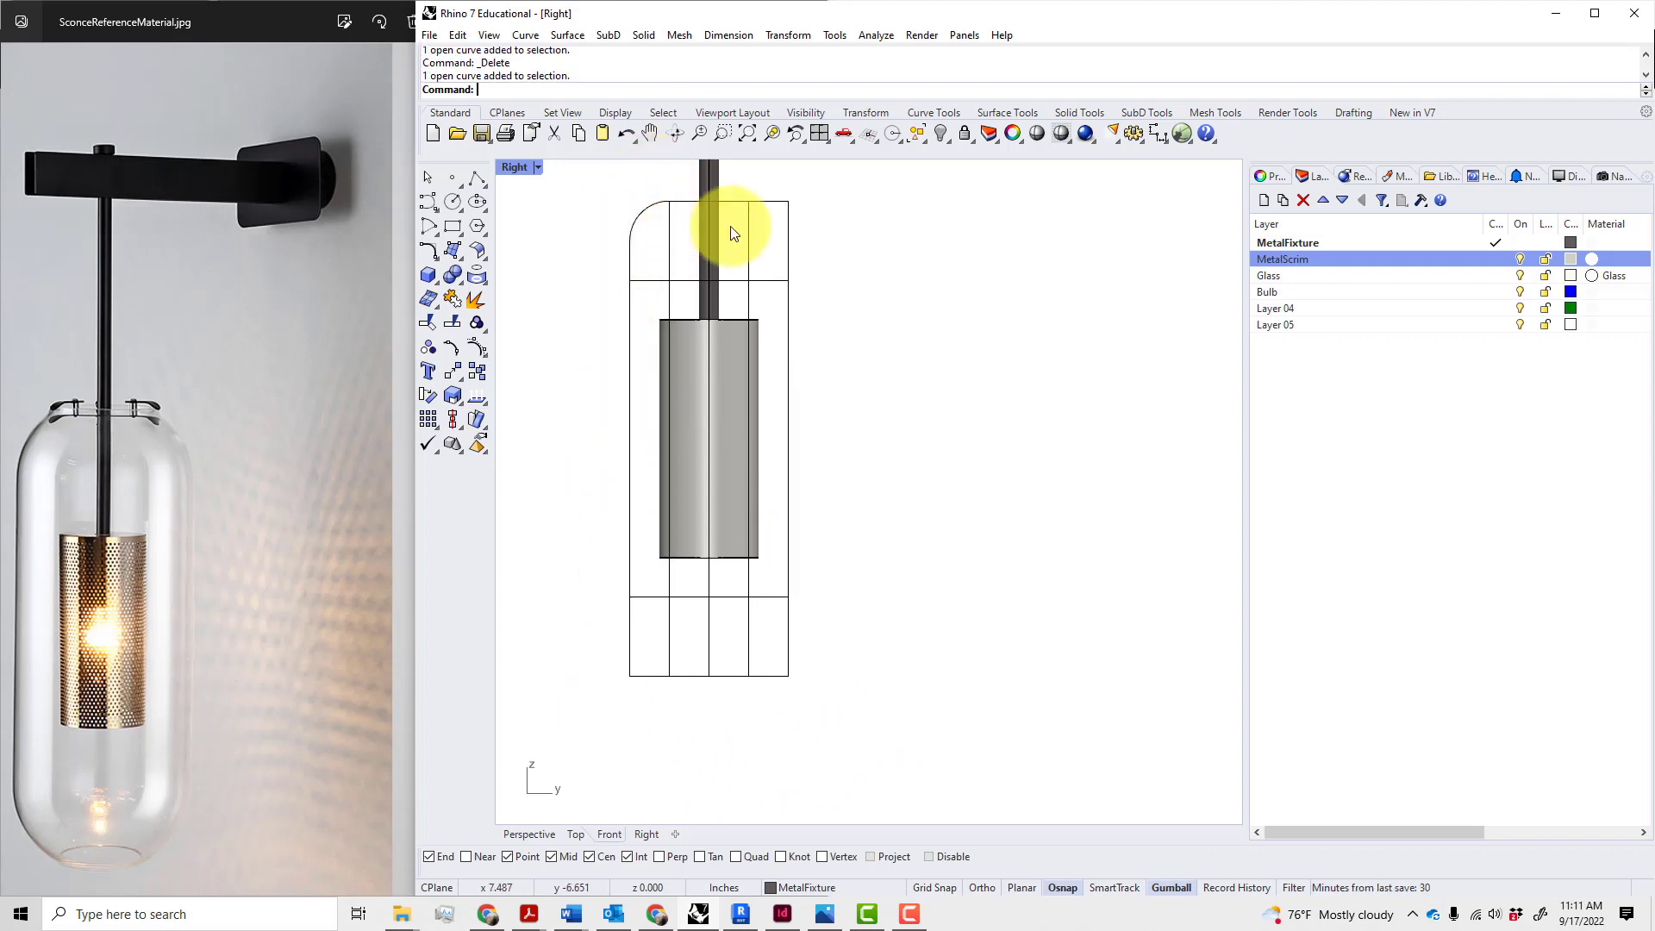
left_click(670, 259)
key("Delete")
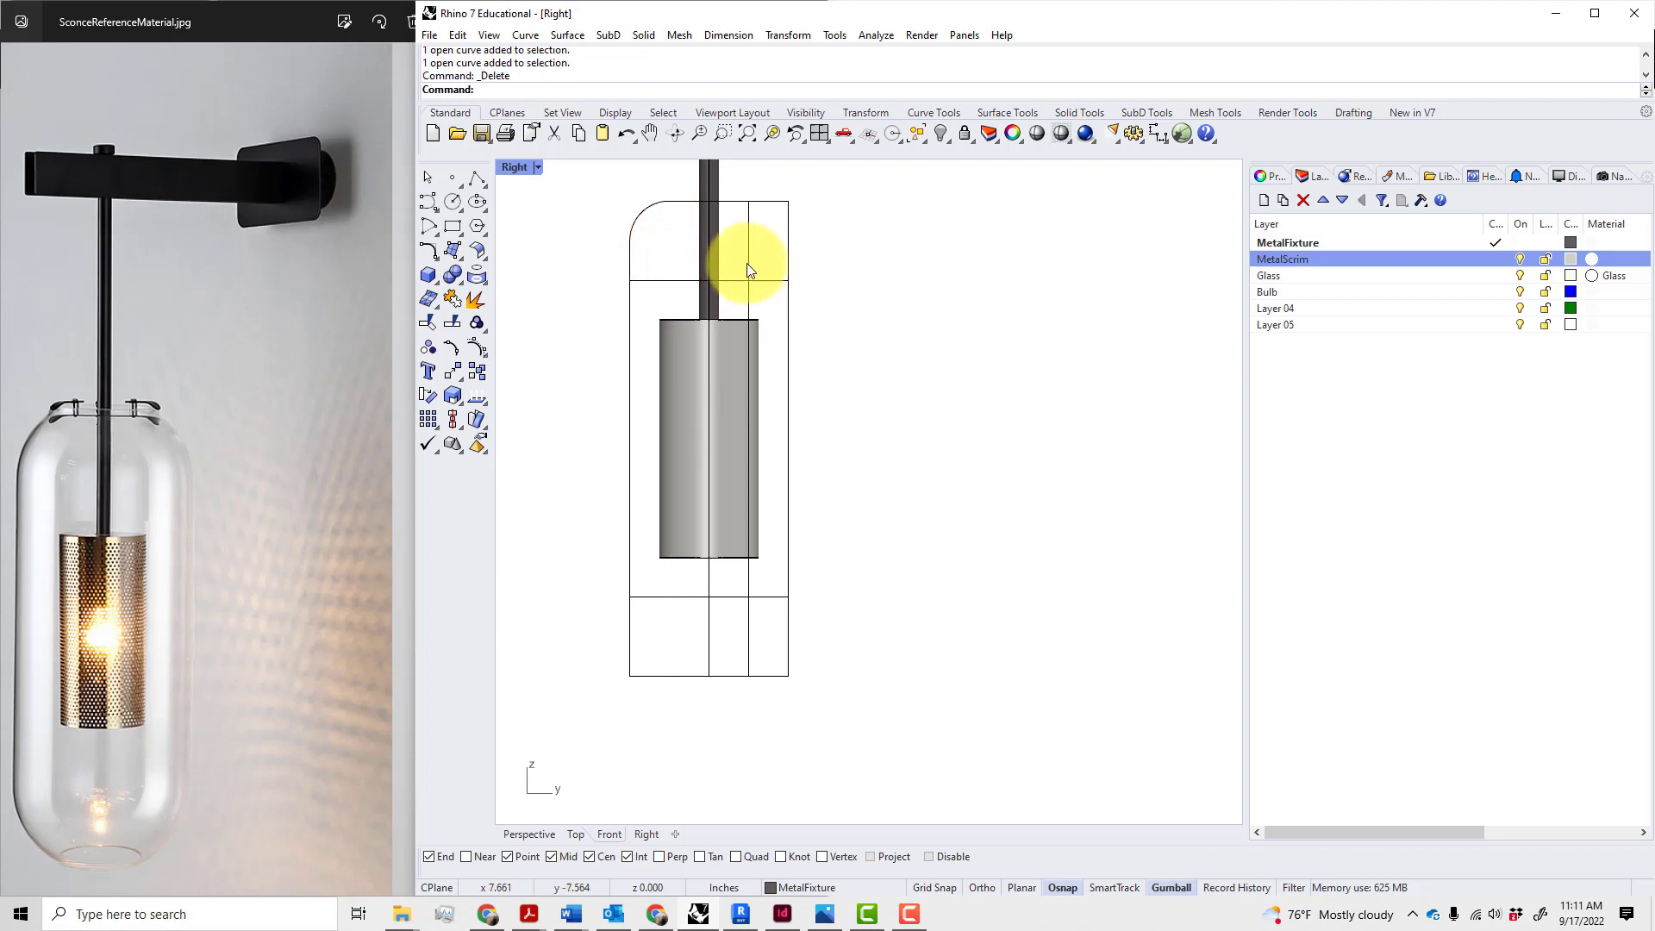
left_click(749, 270)
key("Delete")
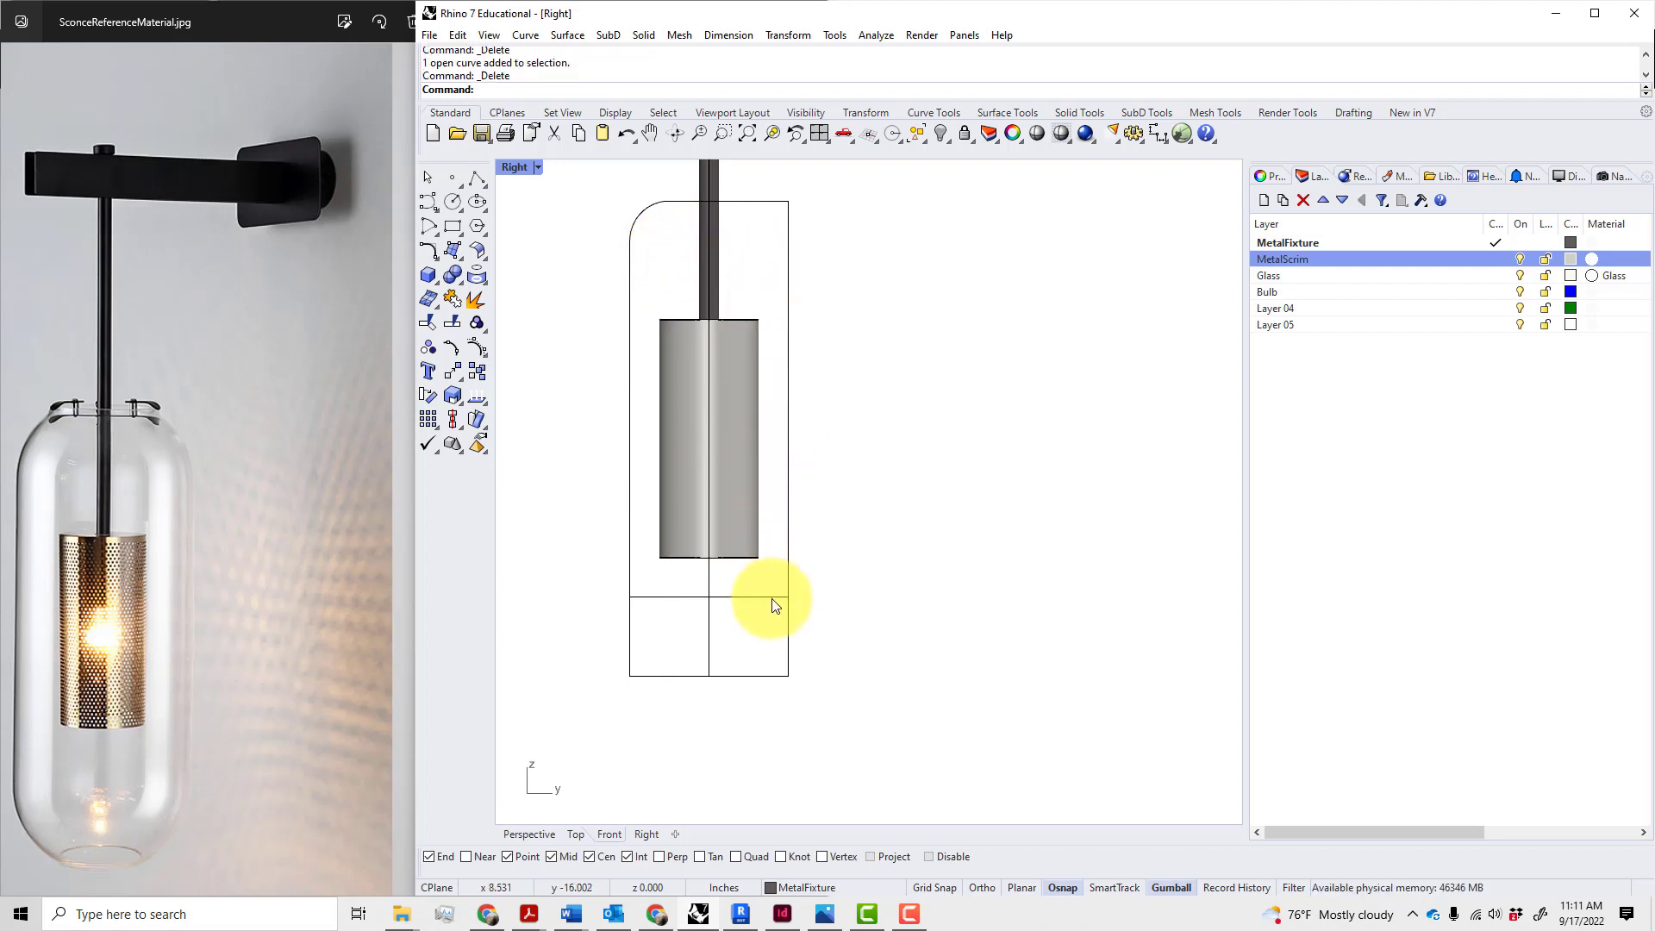
key("ctrl+z")
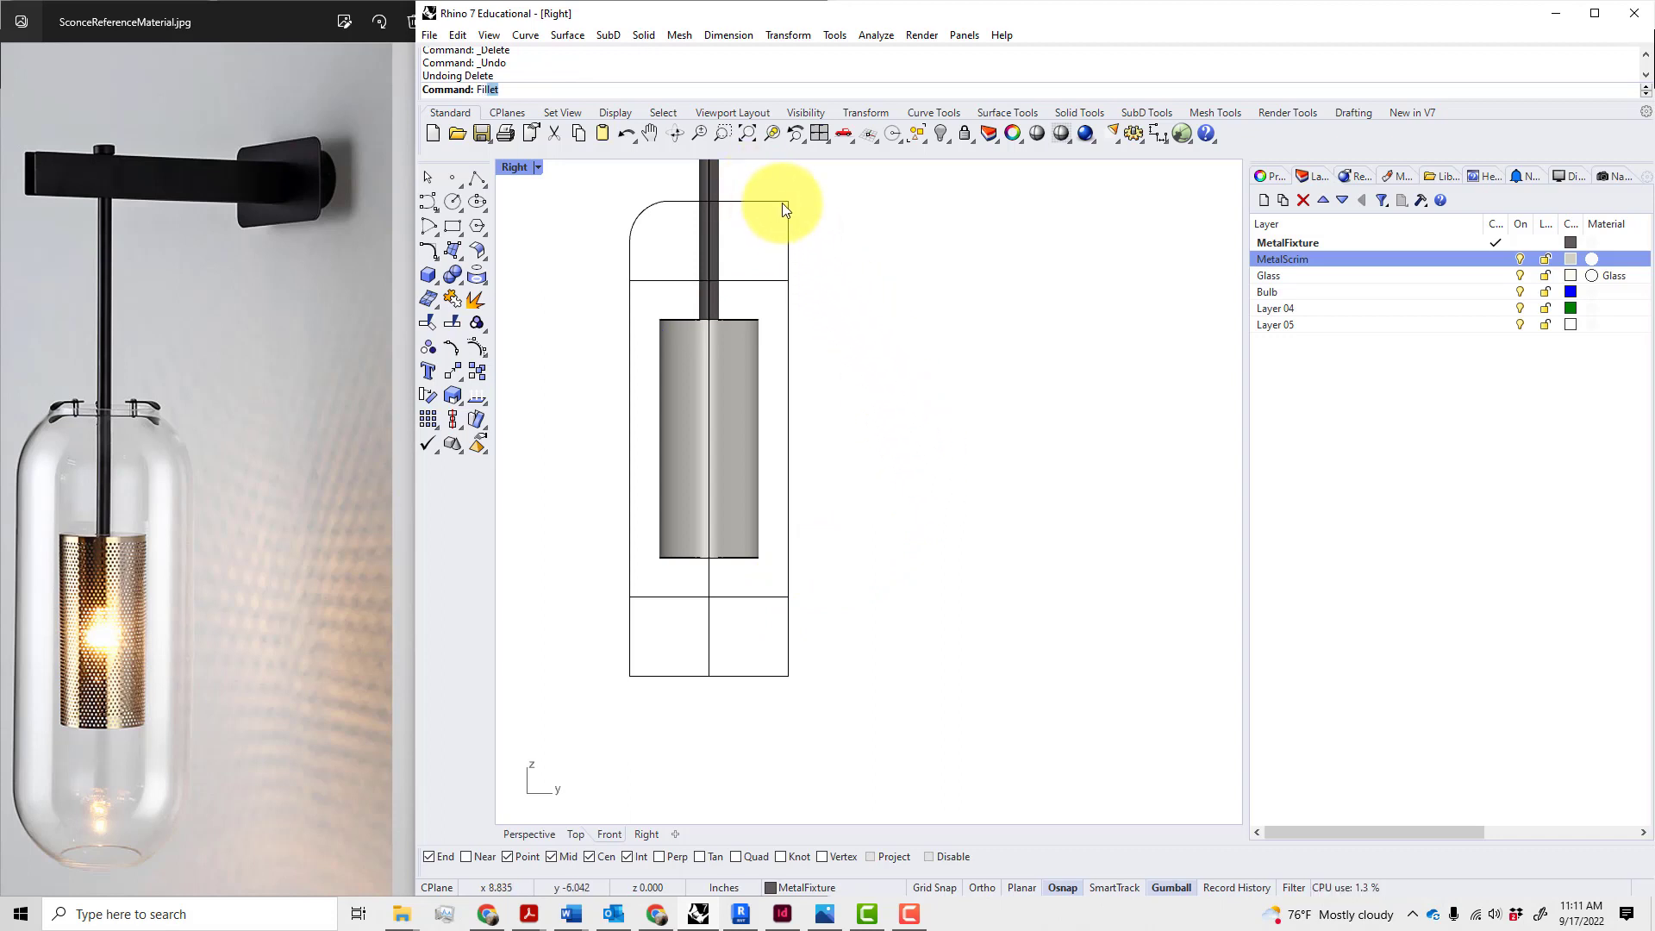
- Fillet the remaining three corners of the rectangle with a radius of 1 inch
key("Return")
left_click(761, 201)
left_click(787, 246)
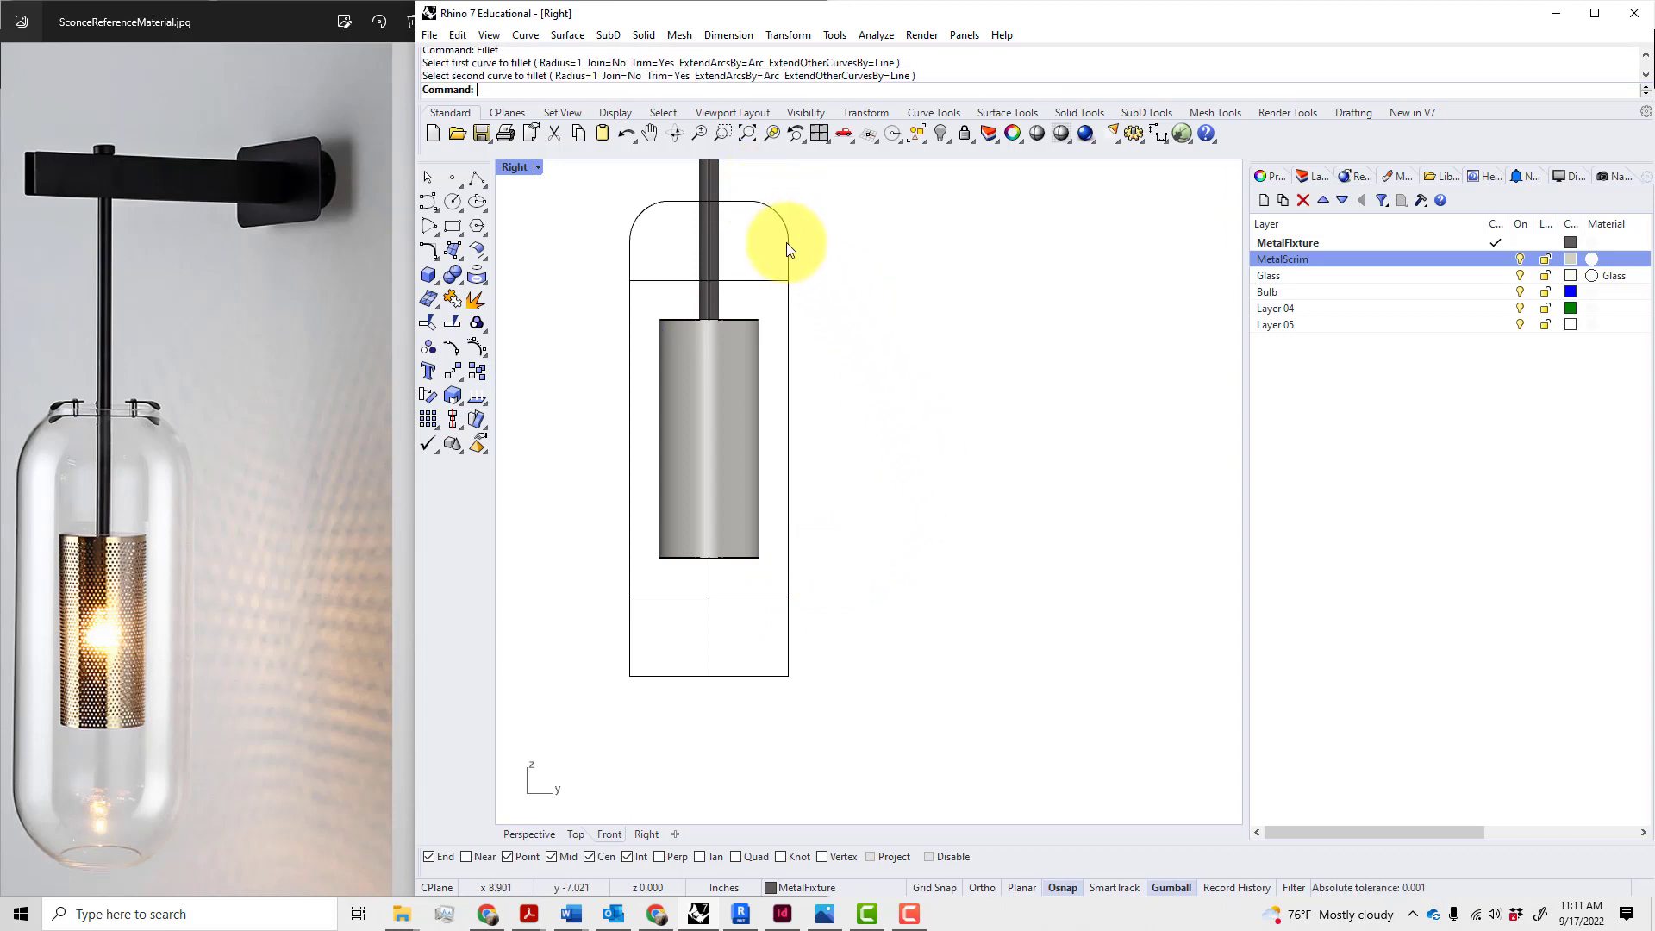
key("Return")
left_click(787, 517)
left_click(761, 678)
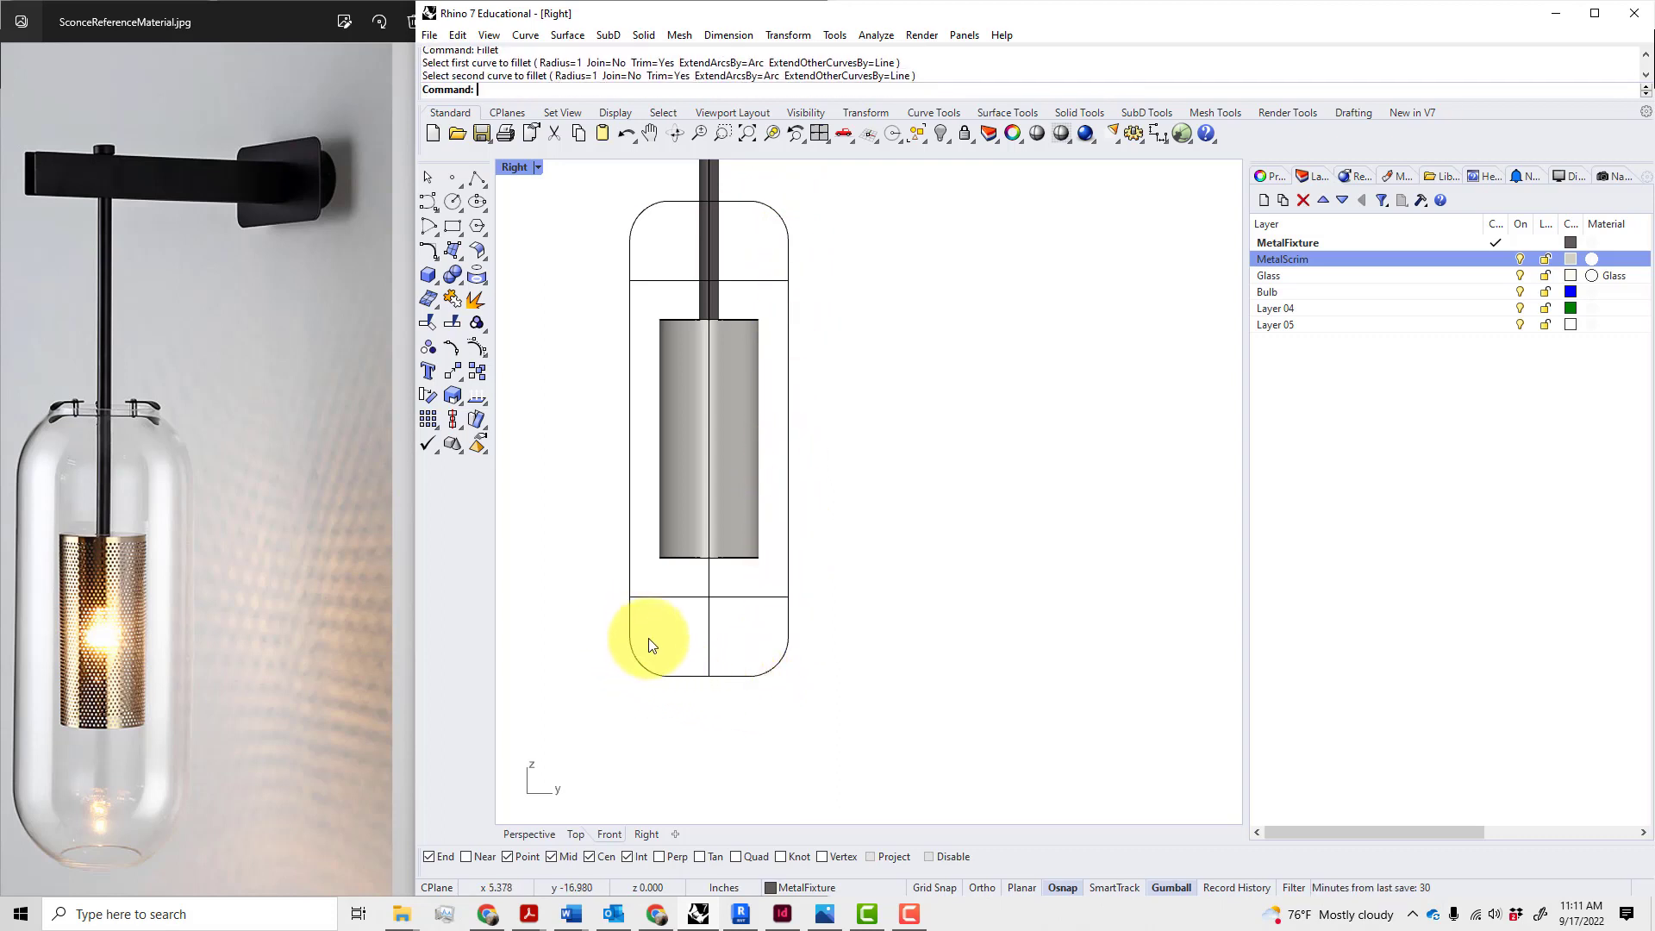
- Move the pair of control points at the upper ends of the profile's lower fillets up by 1 inch
left_click(650, 670)
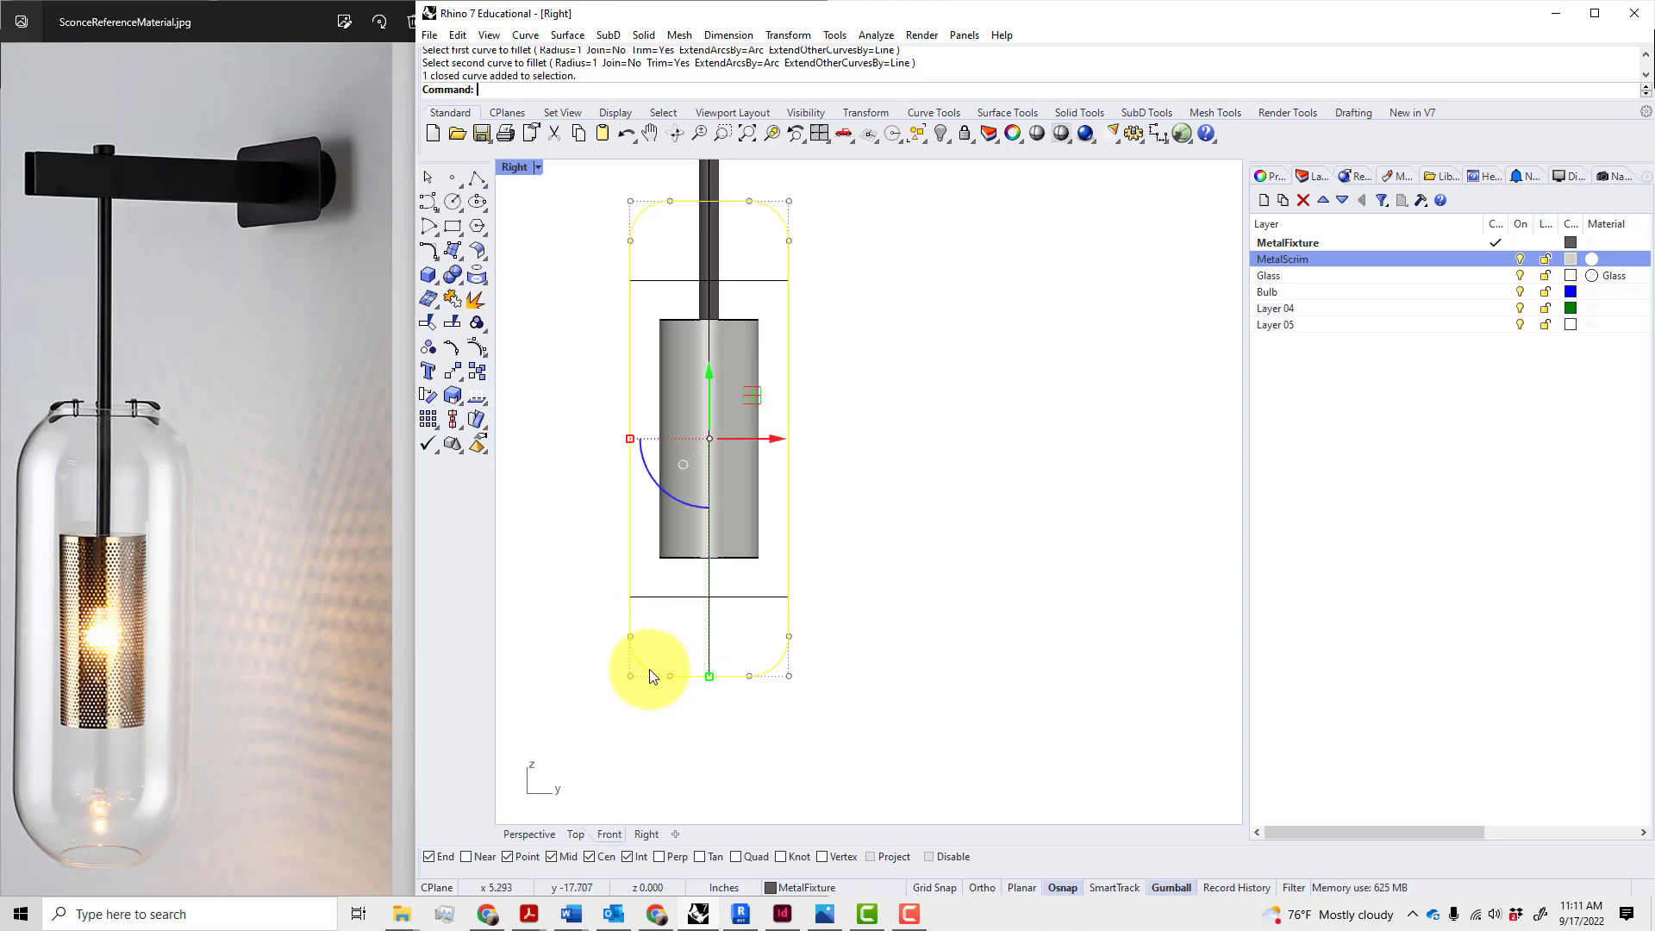
key("Escape")
left_click(634, 666)
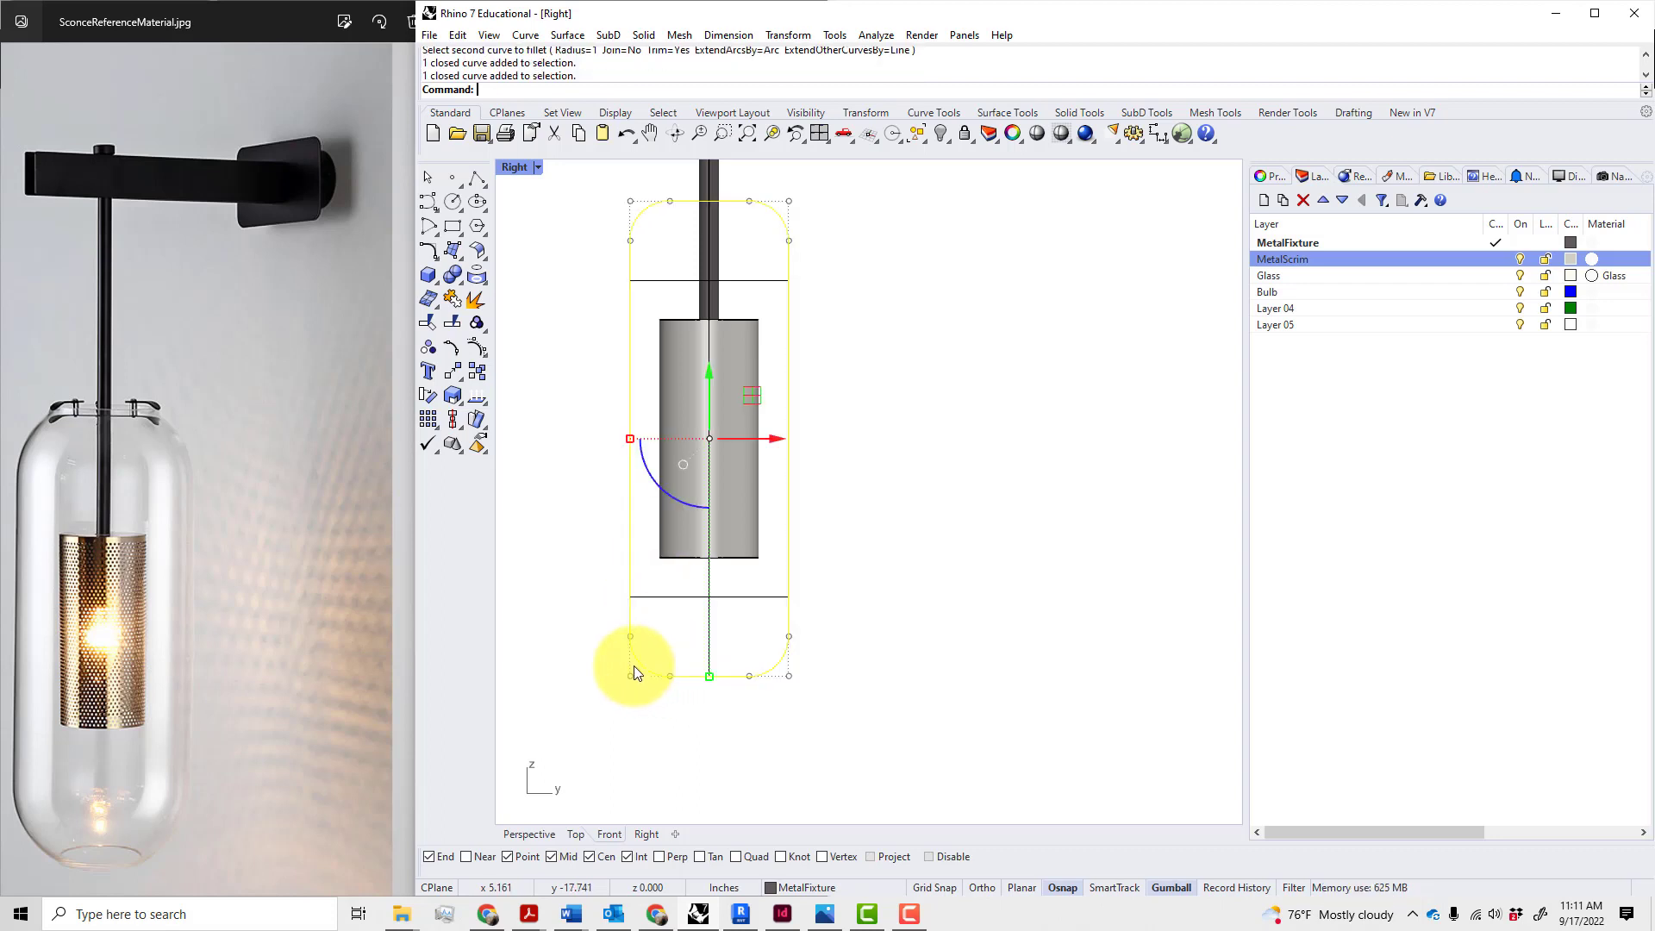
left_click_drag(589, 656, 816, 612)
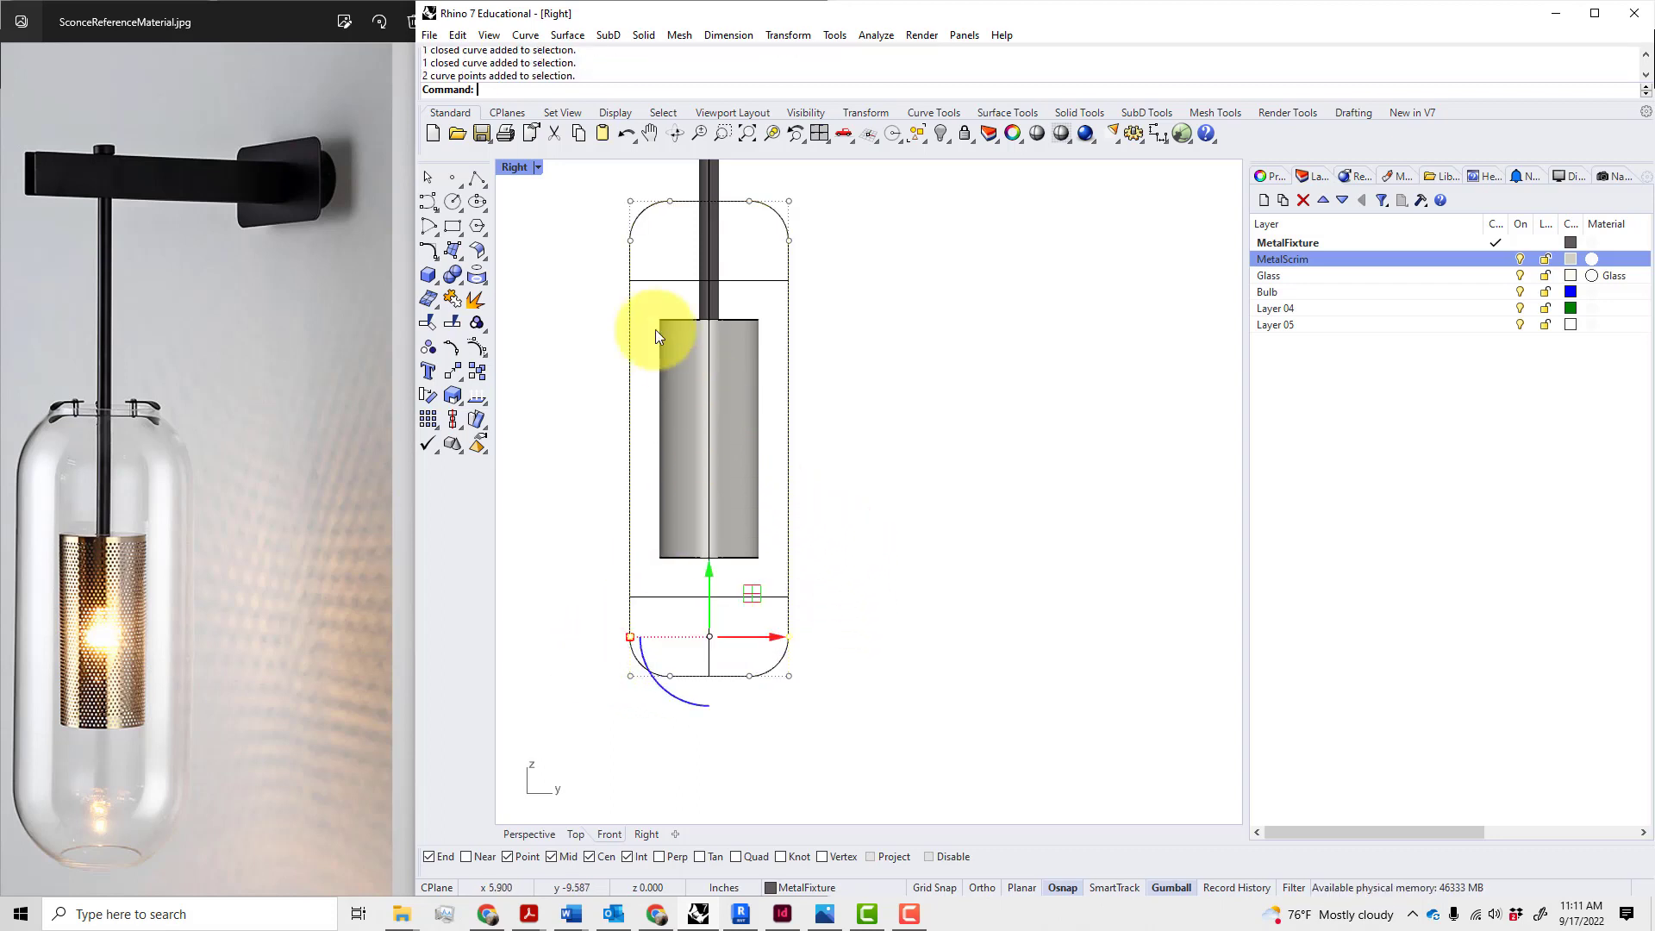
left_click_drag(707, 585, 709, 551)
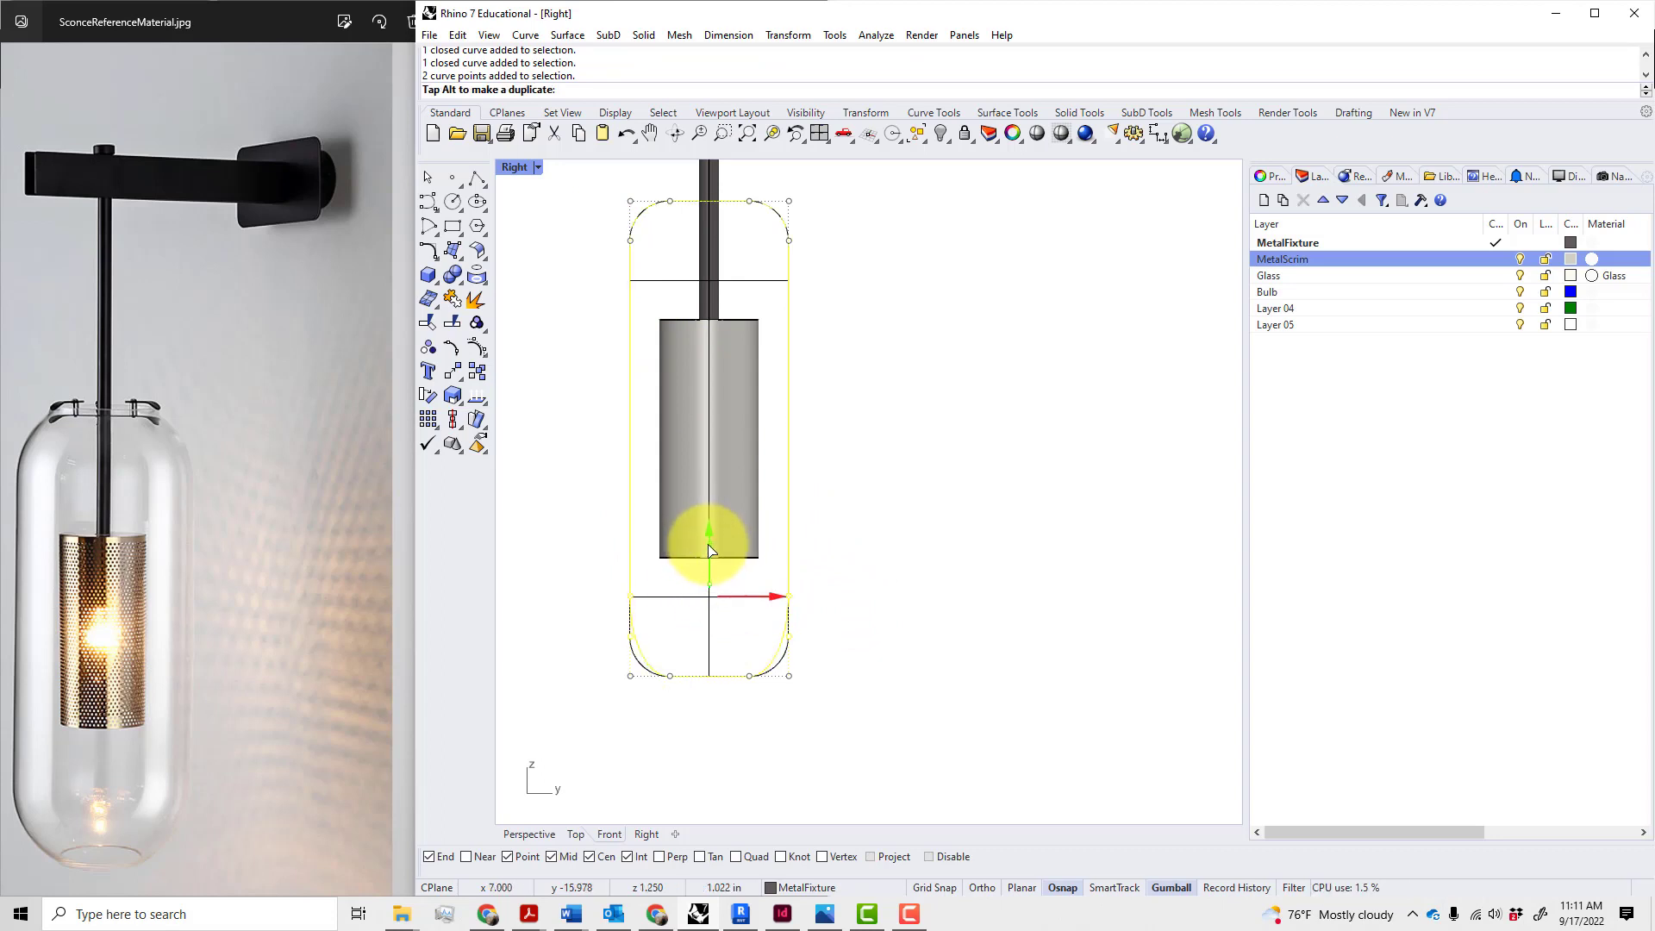
type("1")
key("Return")
key("Escape")
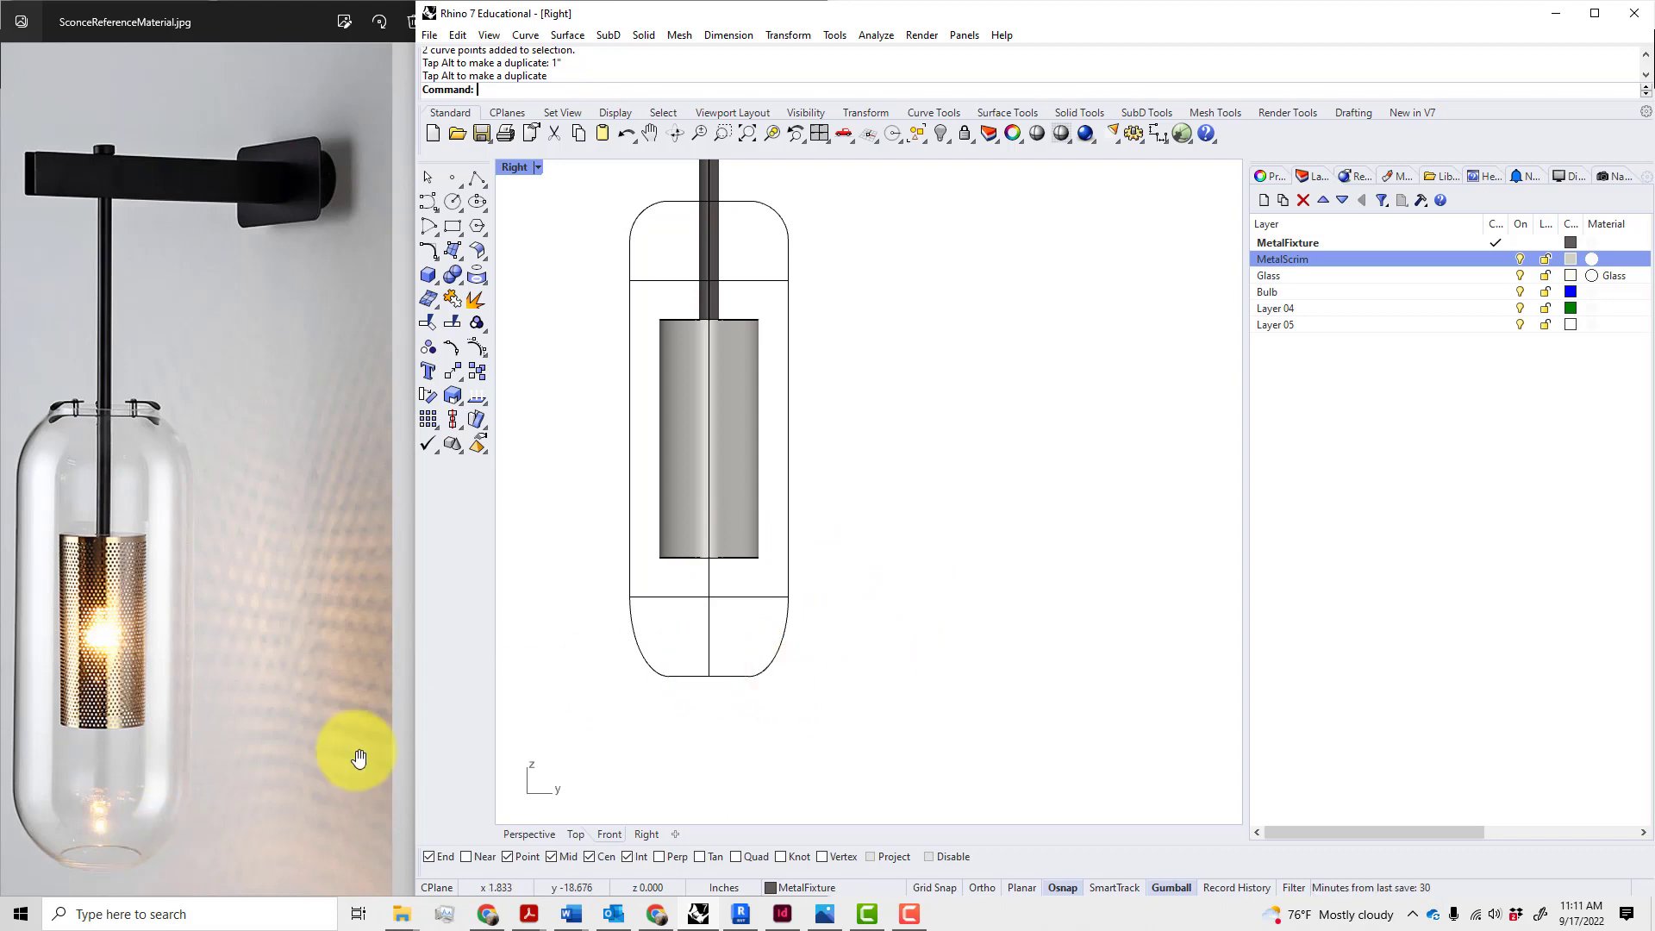
- Move the pair of control points at the lower ends of the profile's upper fillets down by 1 inch
left_click(640, 222)
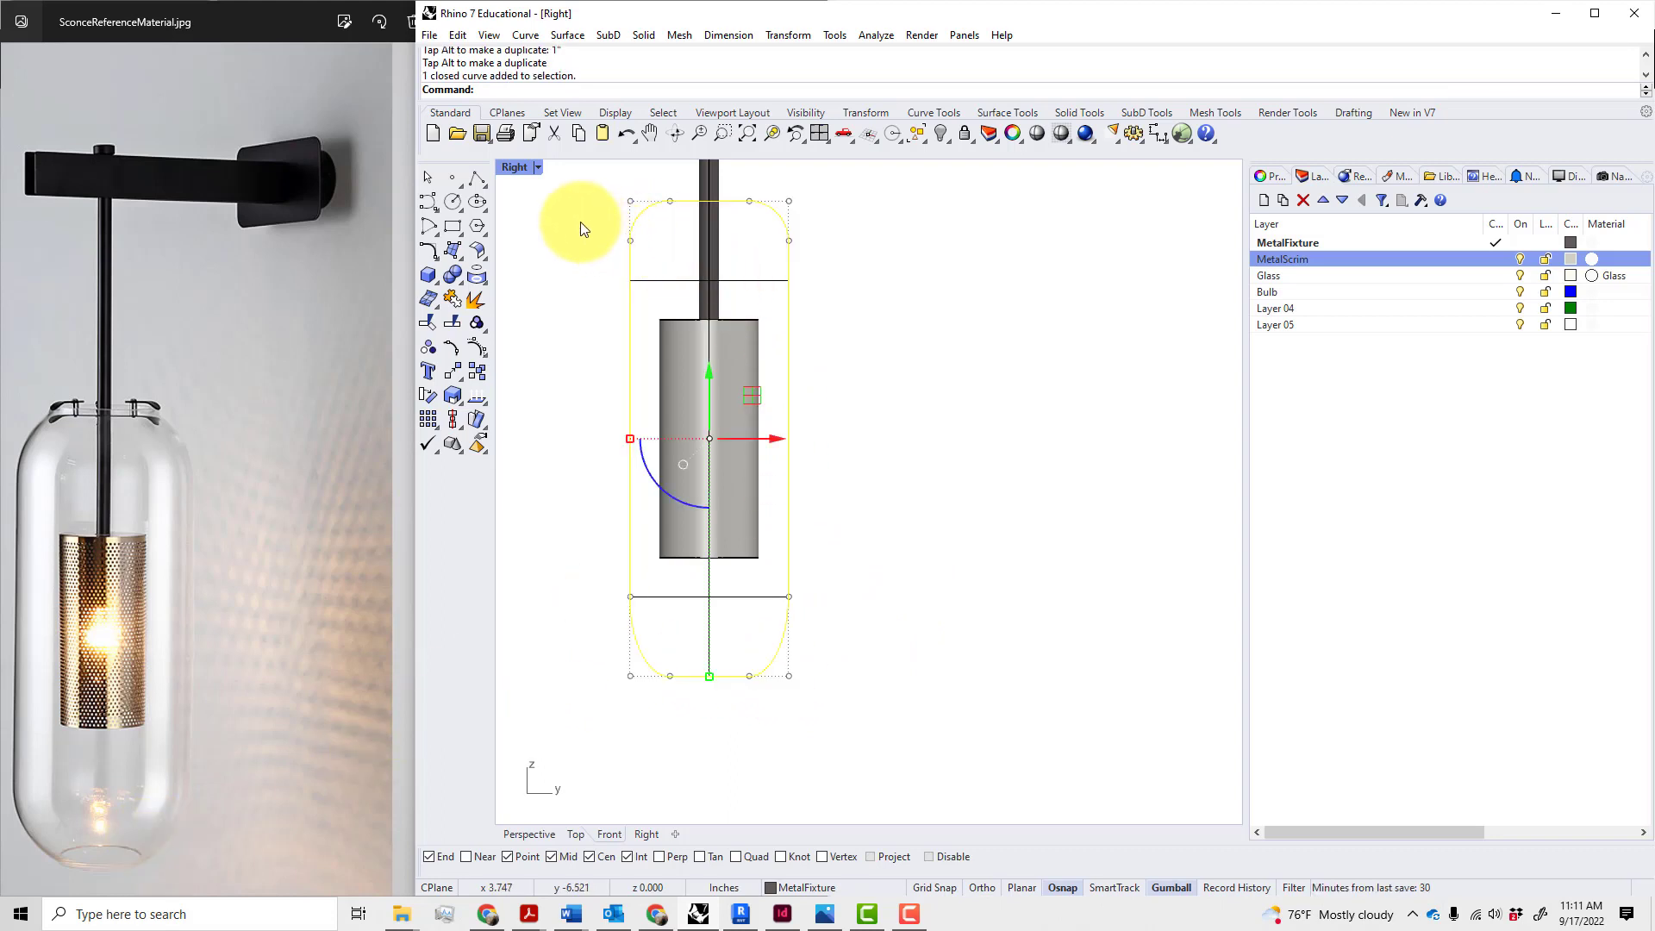
left_click_drag(584, 205, 876, 262)
left_click_drag(707, 201, 714, 239)
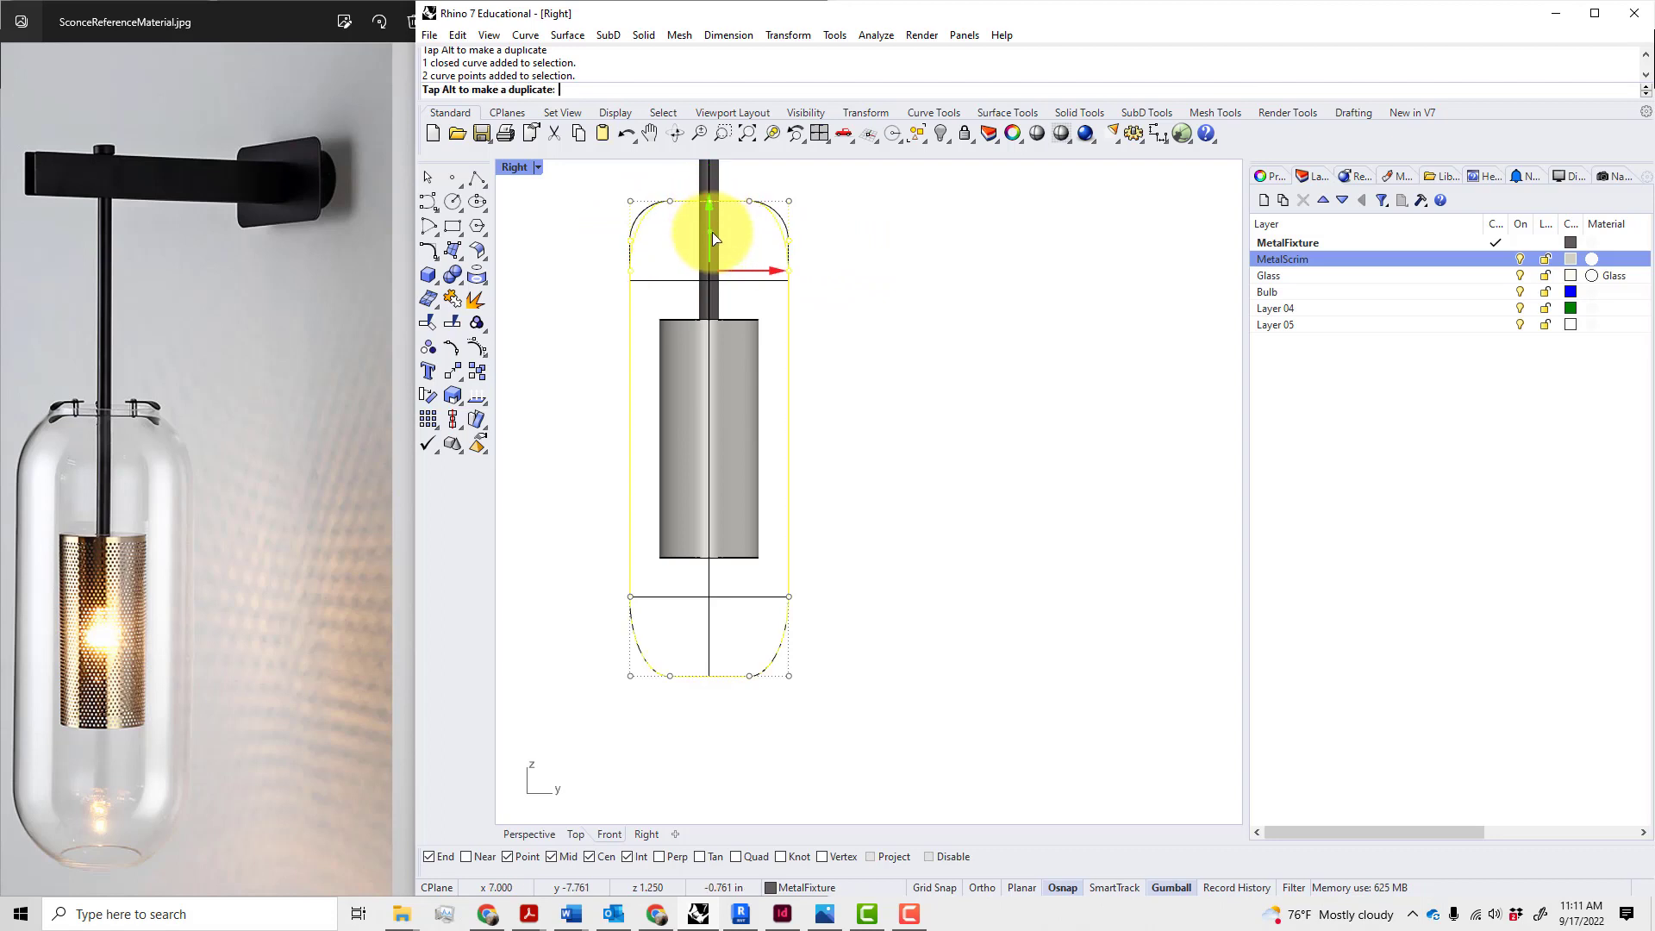
type("1\"")
key("Return")
left_click(898, 260)
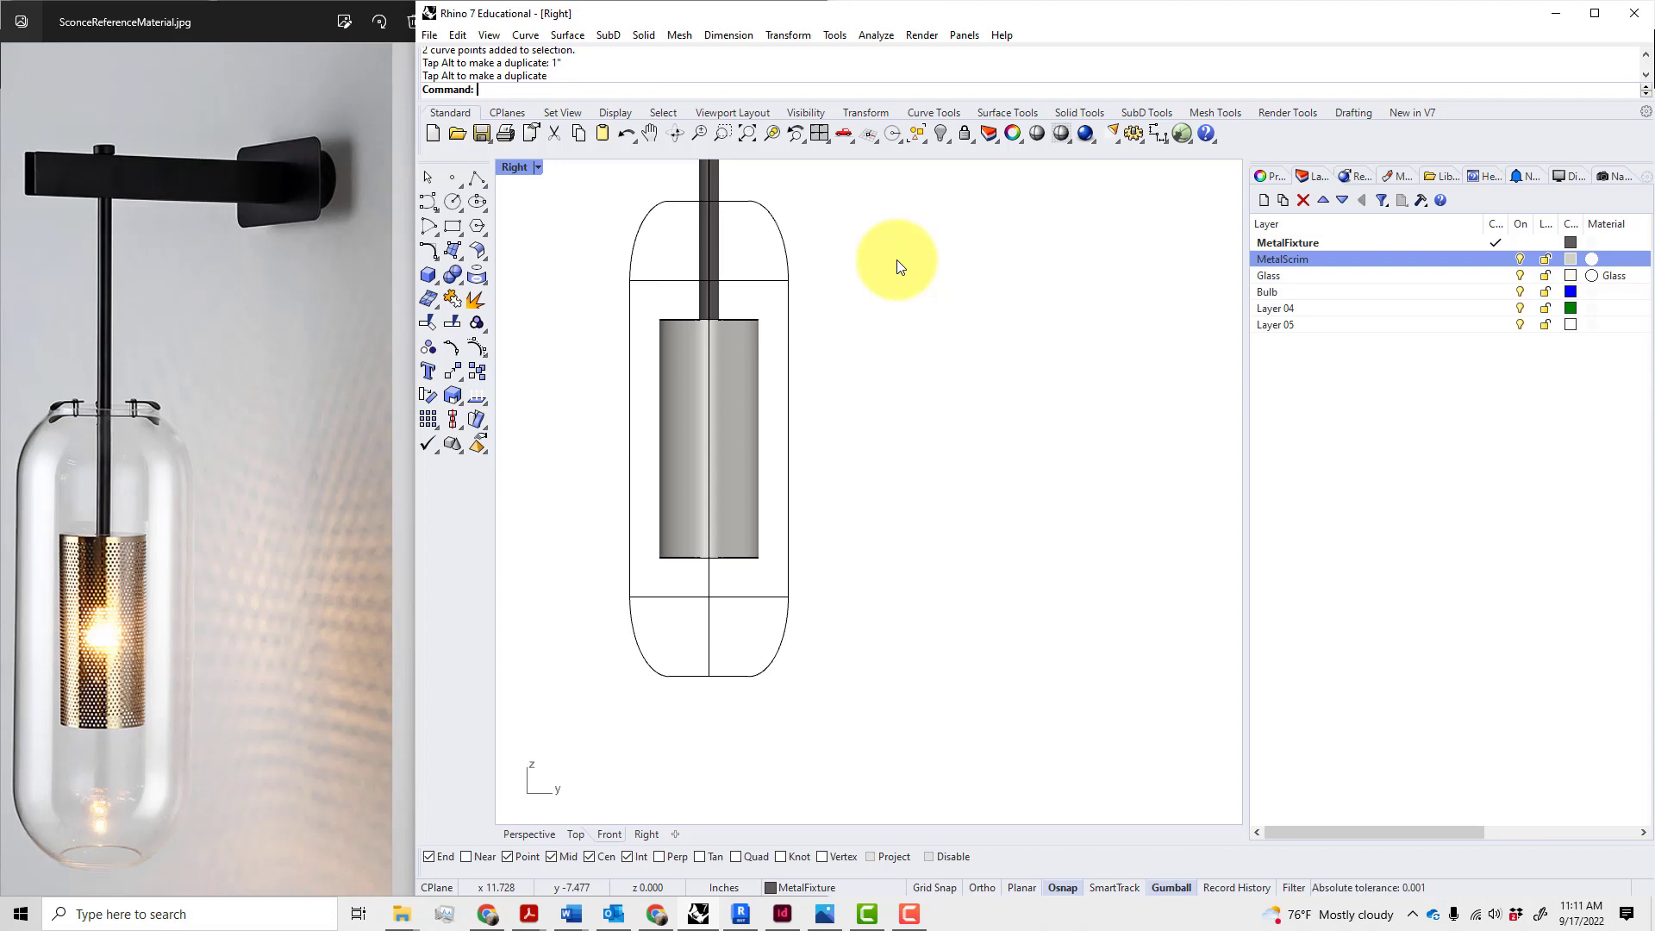
- Move the two upper side control points together with the upper horizontal guide up by 0.5 inch
left_click(790, 328)
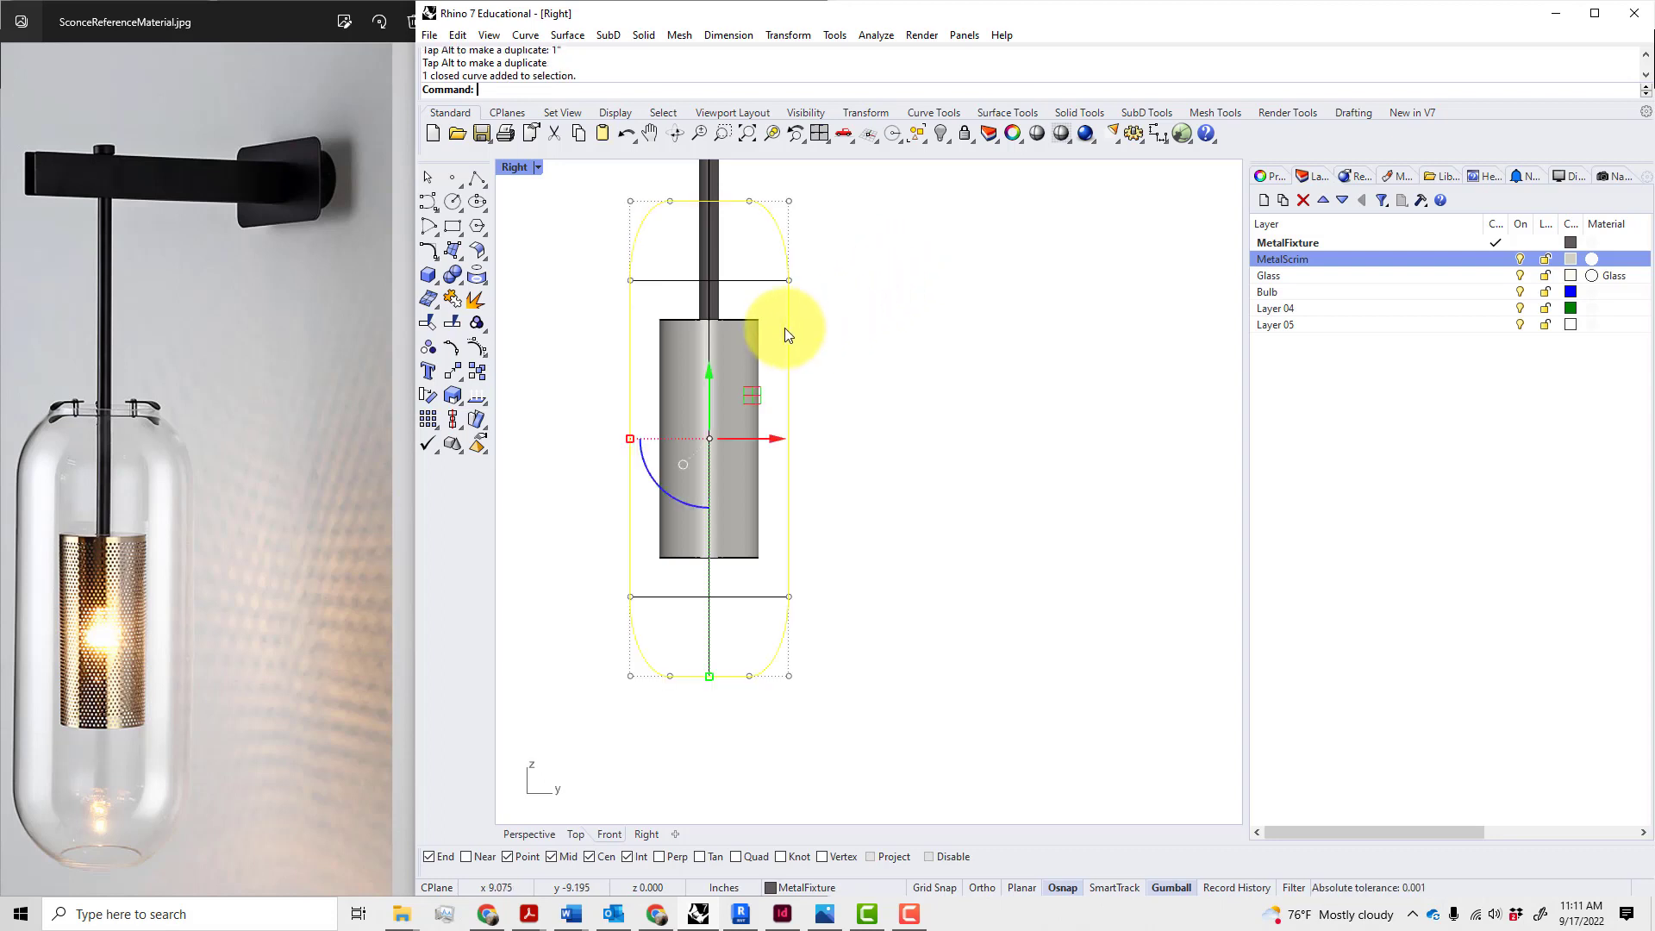
left_click_drag(578, 261, 876, 312)
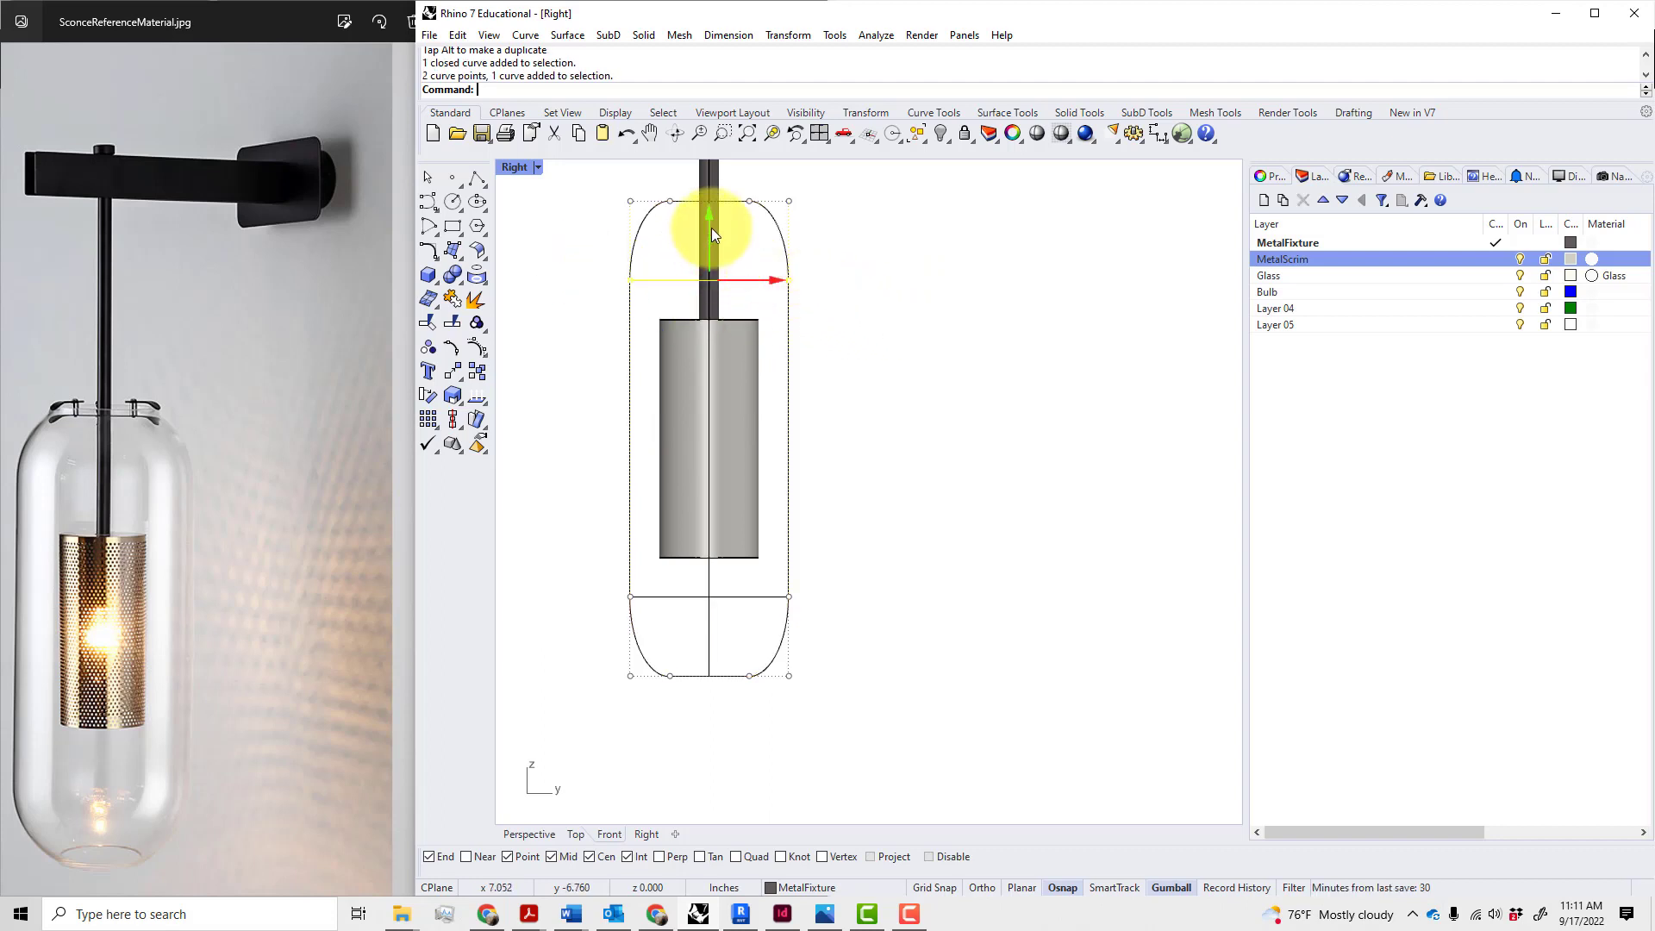
left_click_drag(711, 228, 721, 206)
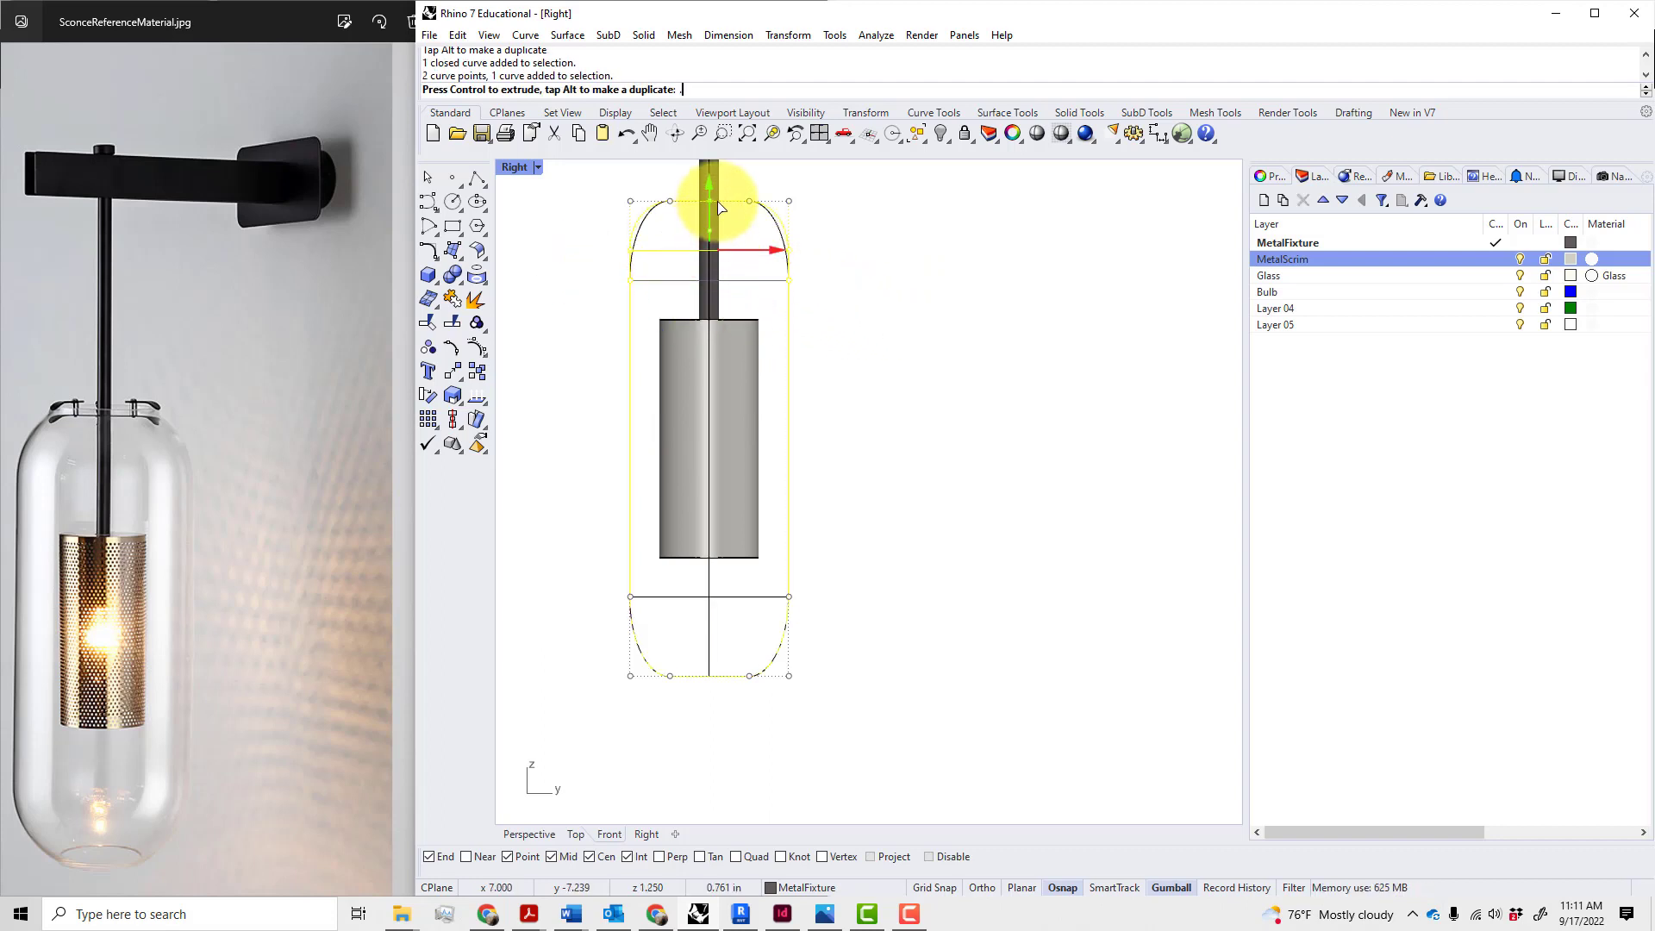
type(".5")
key("Return")
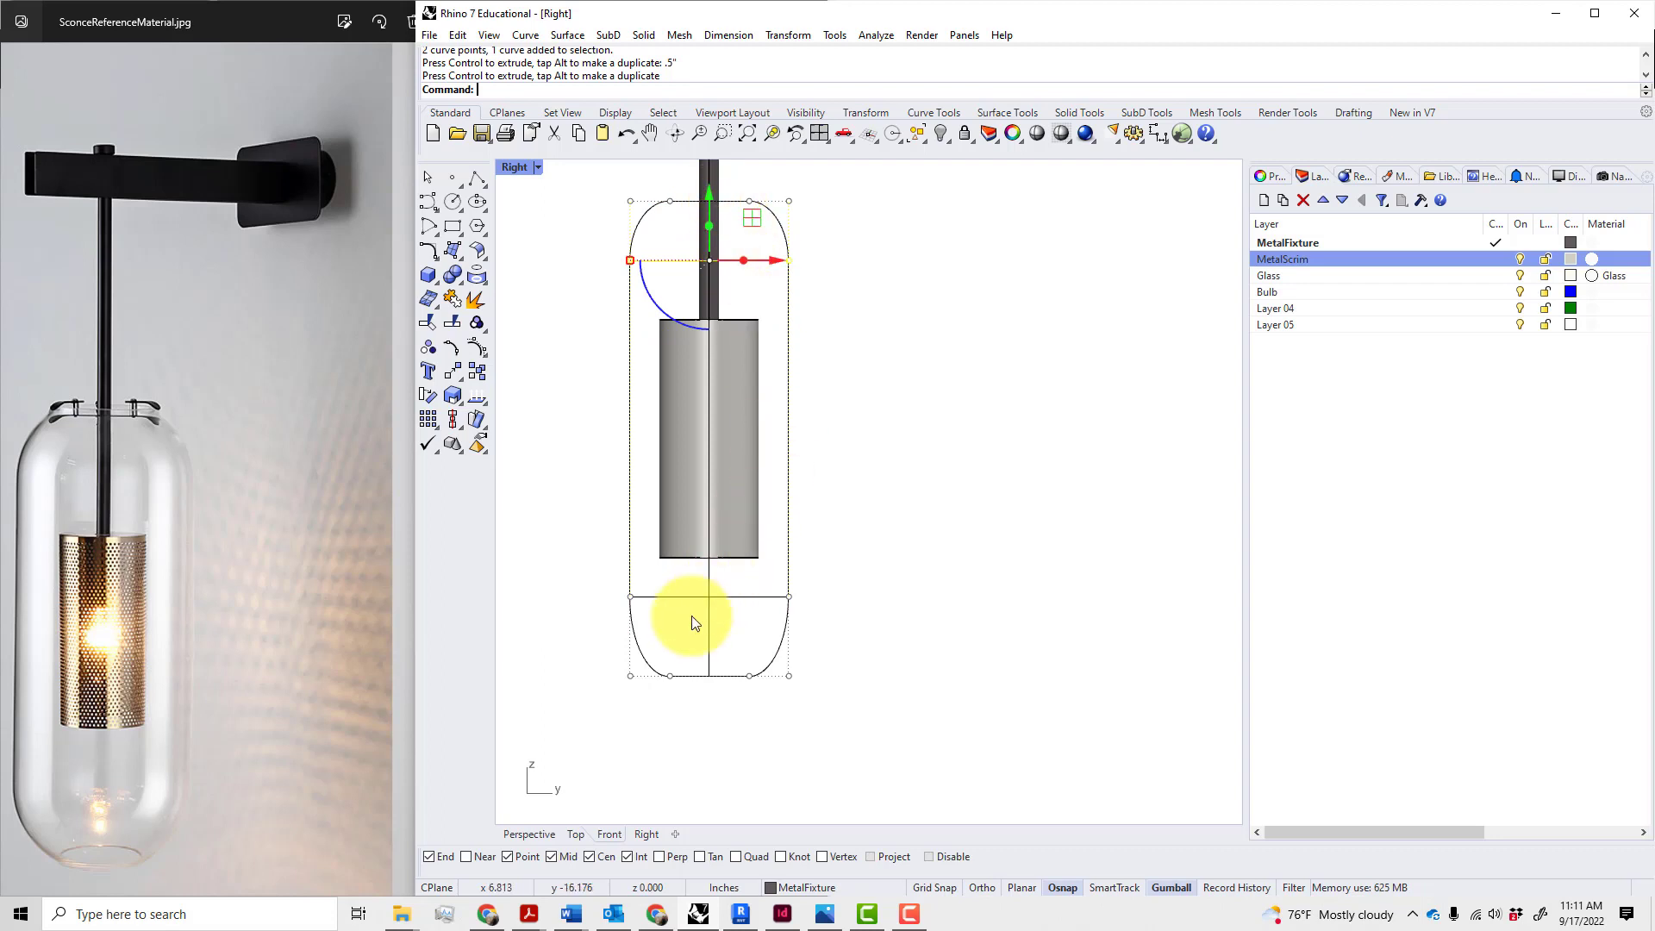
- Move the two lower side control points together with the lower horizontal guide down by 0.5 inch
left_click_drag(598, 582, 881, 607)
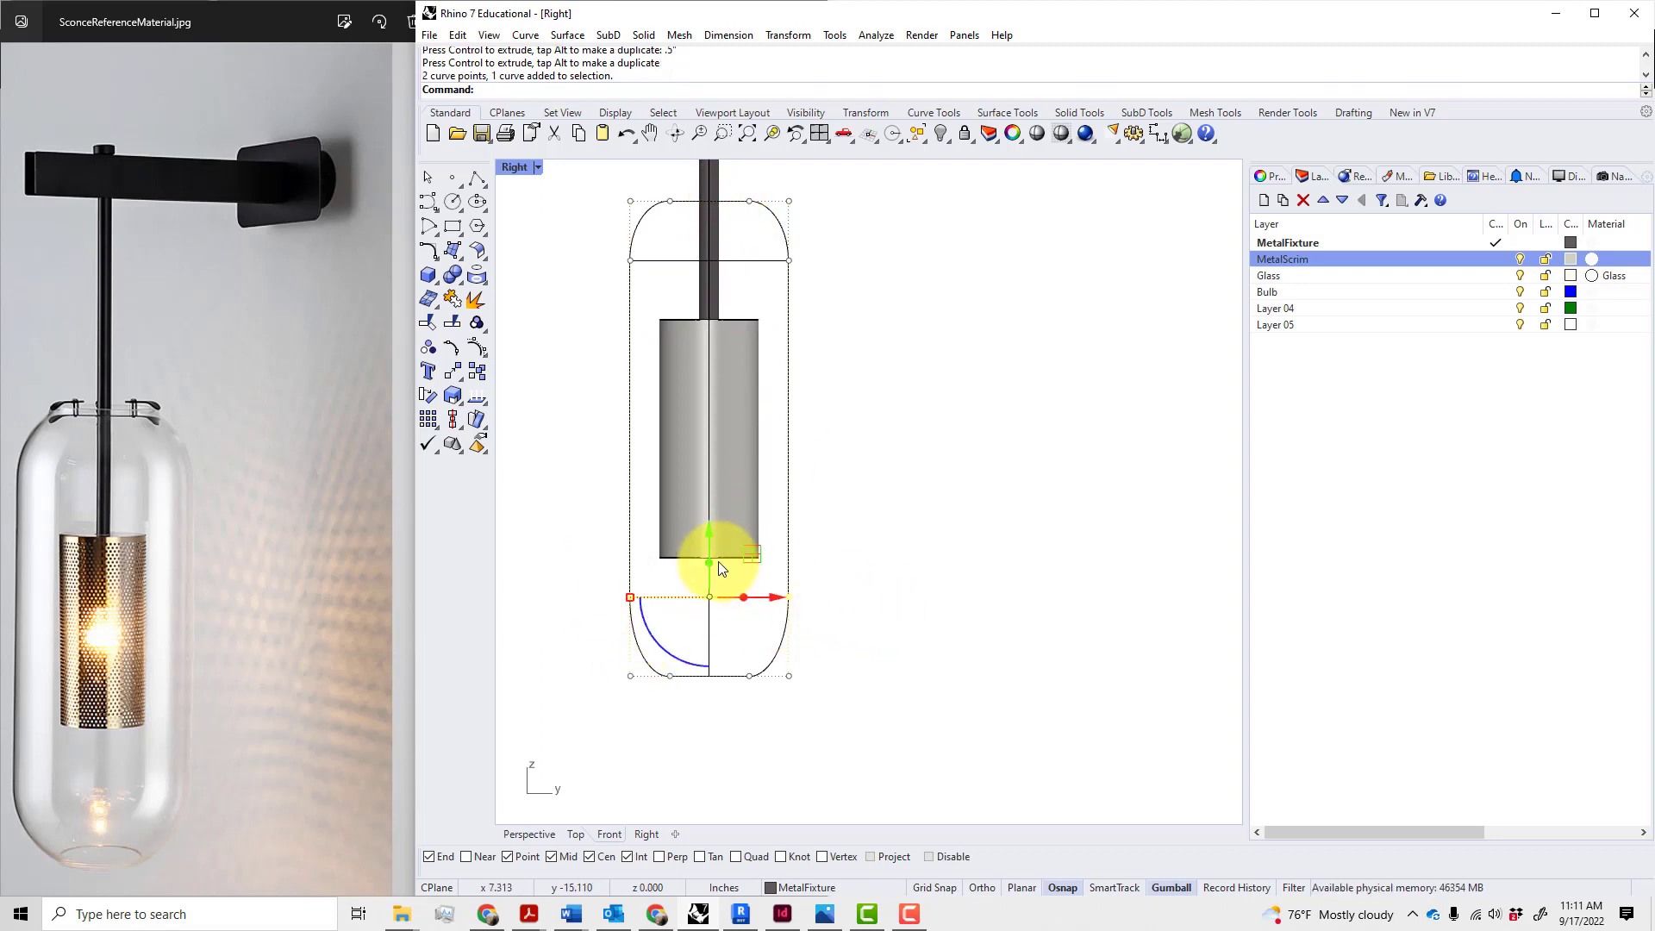
left_click_drag(712, 541, 708, 568)
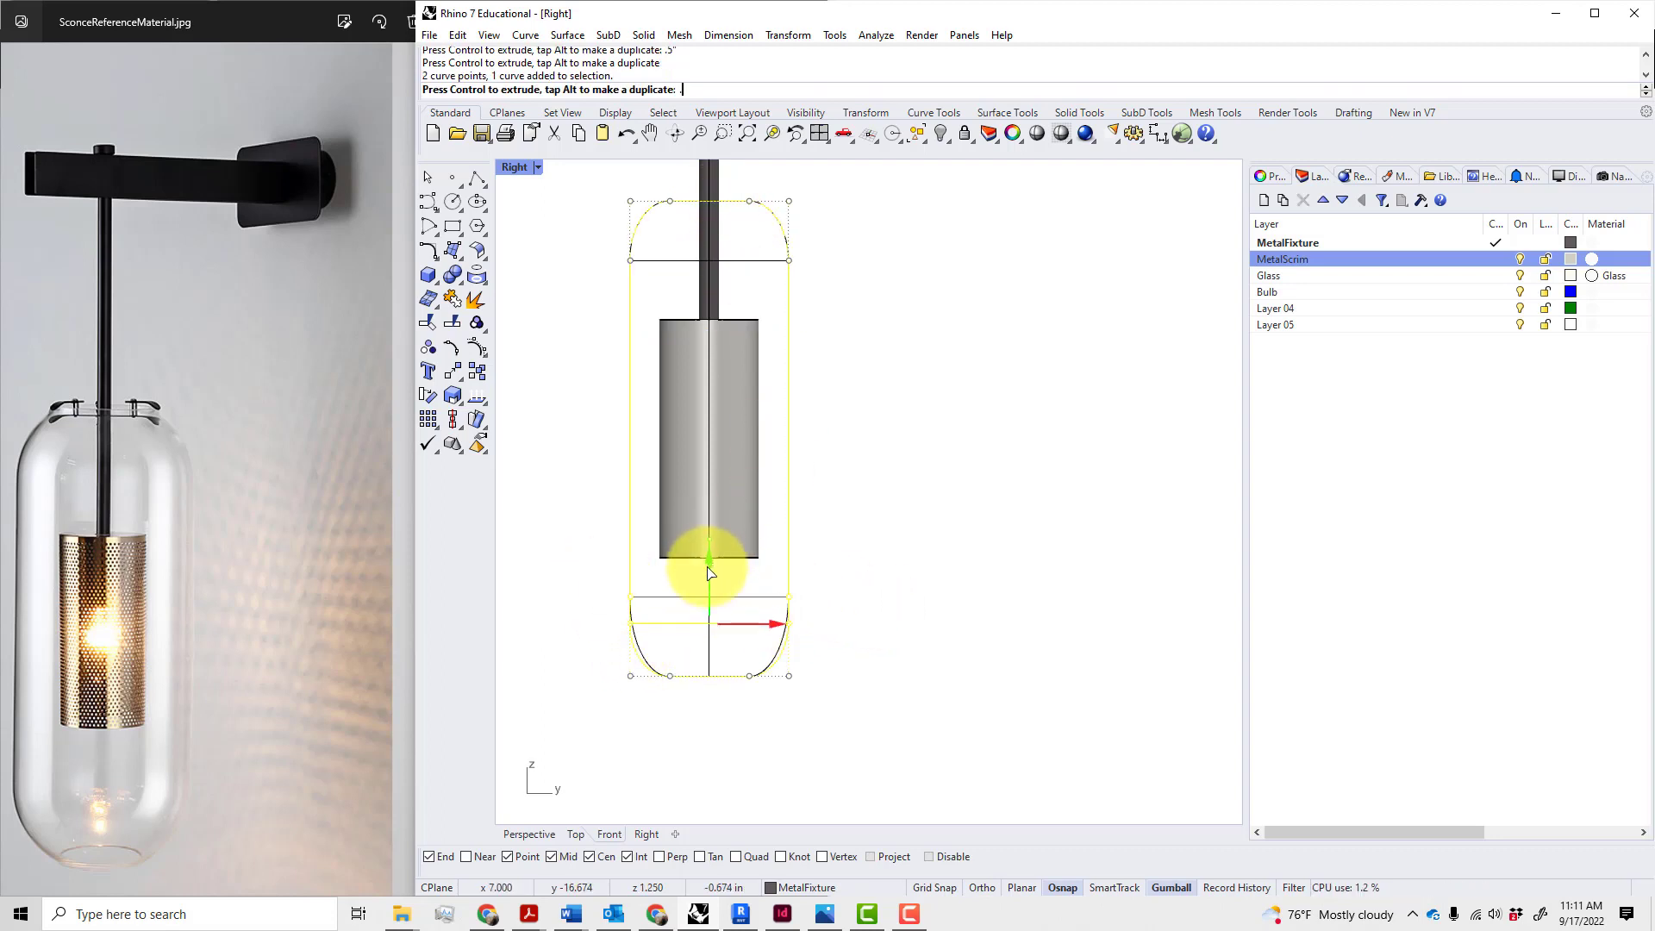
type(".5")
key("Return")
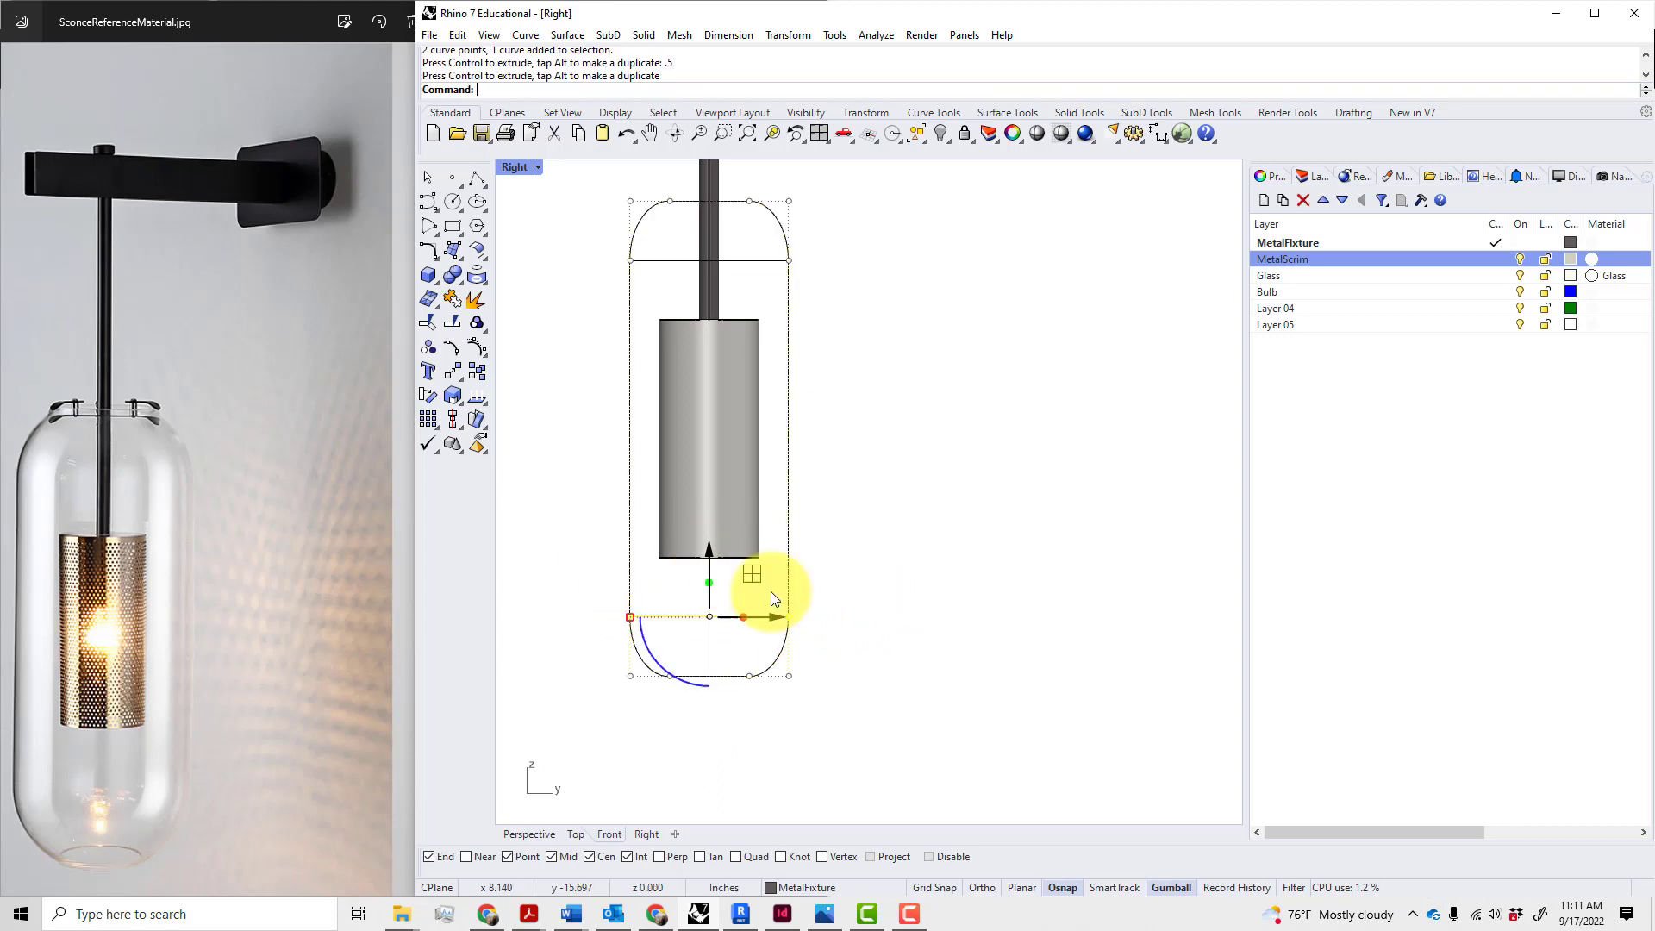
left_click(911, 610)
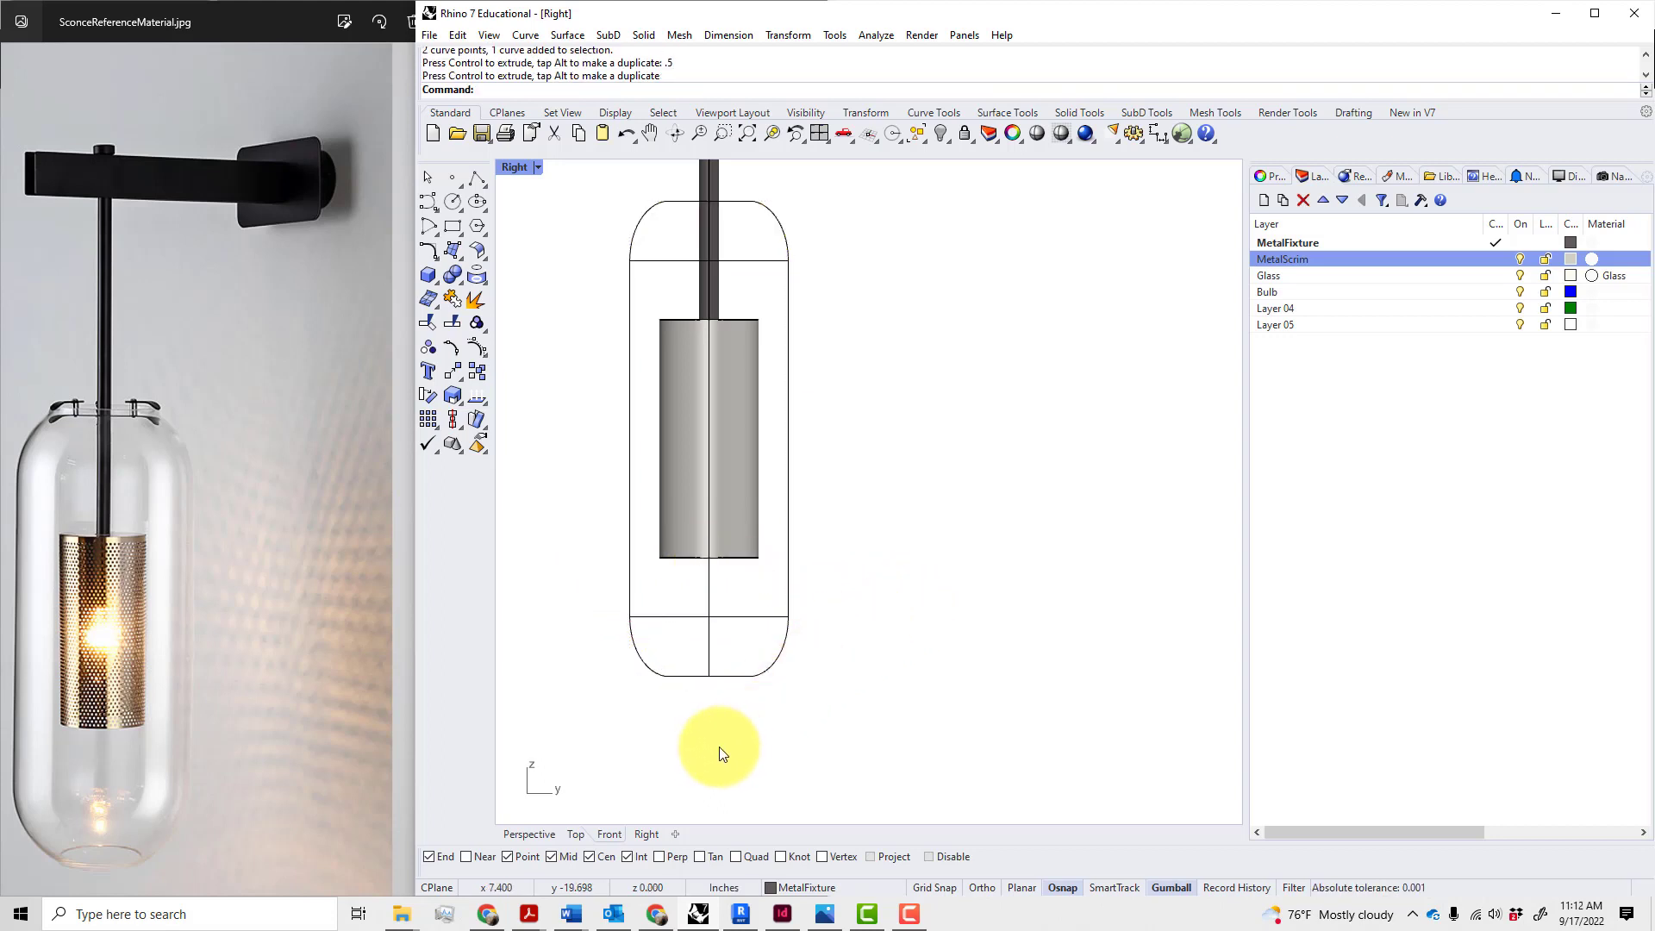
- Delete the lower horizontal guide and the central vertical guide line
right_click_drag(721, 747, 726, 730)
left_click(752, 601)
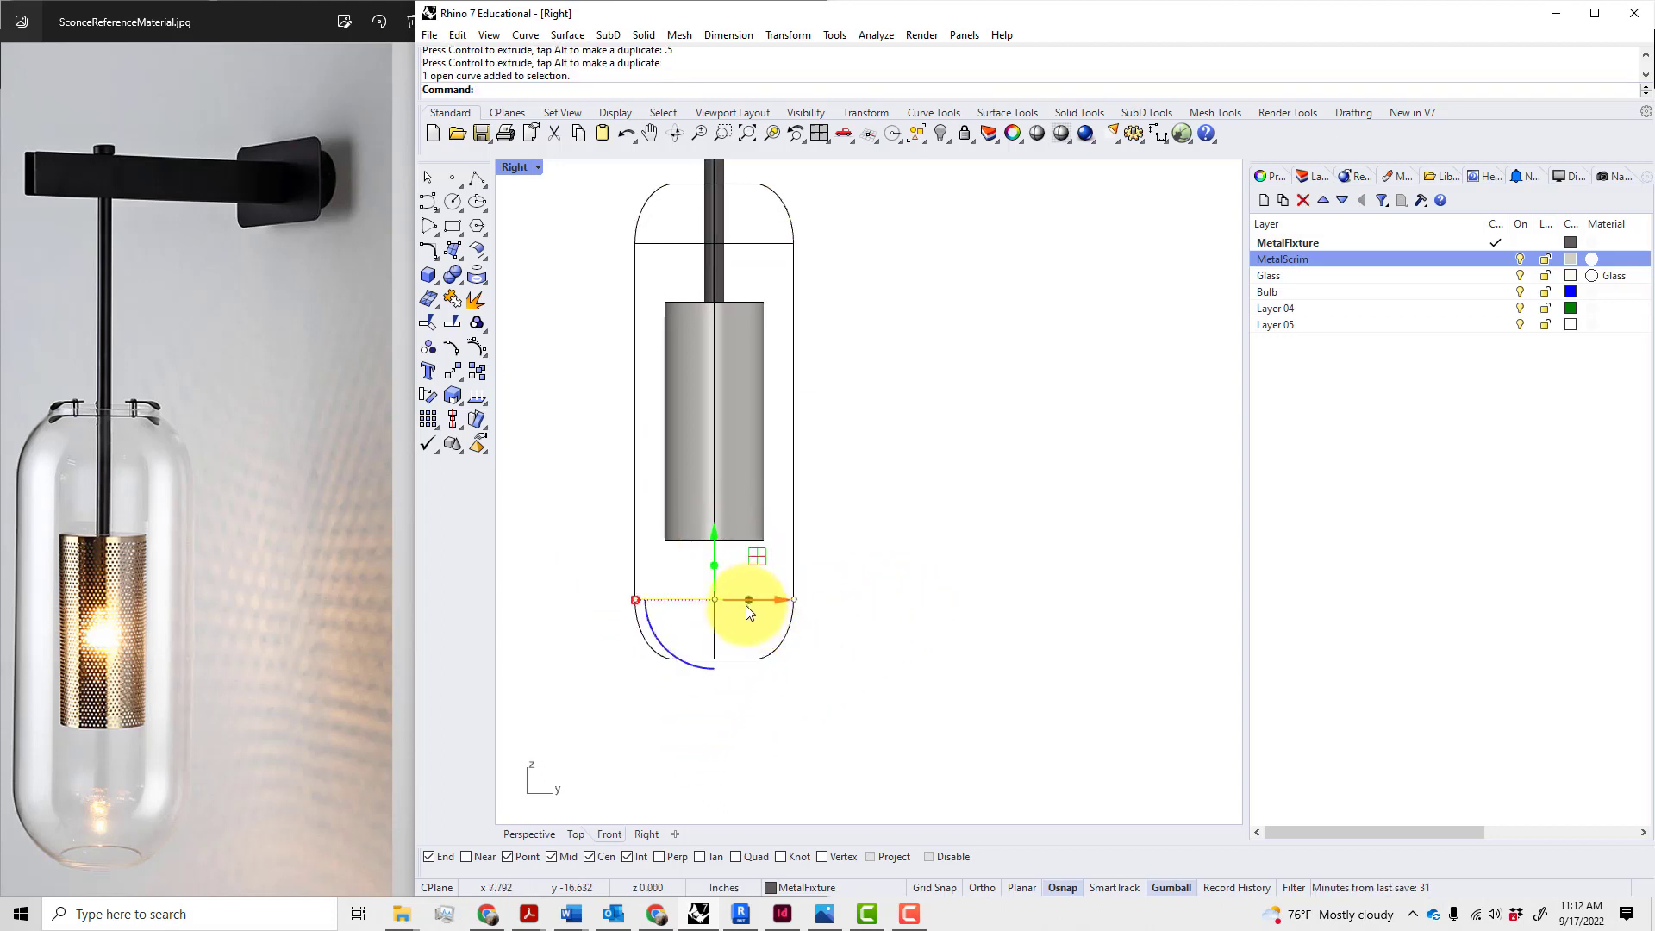
key("Delete")
left_click(722, 661)
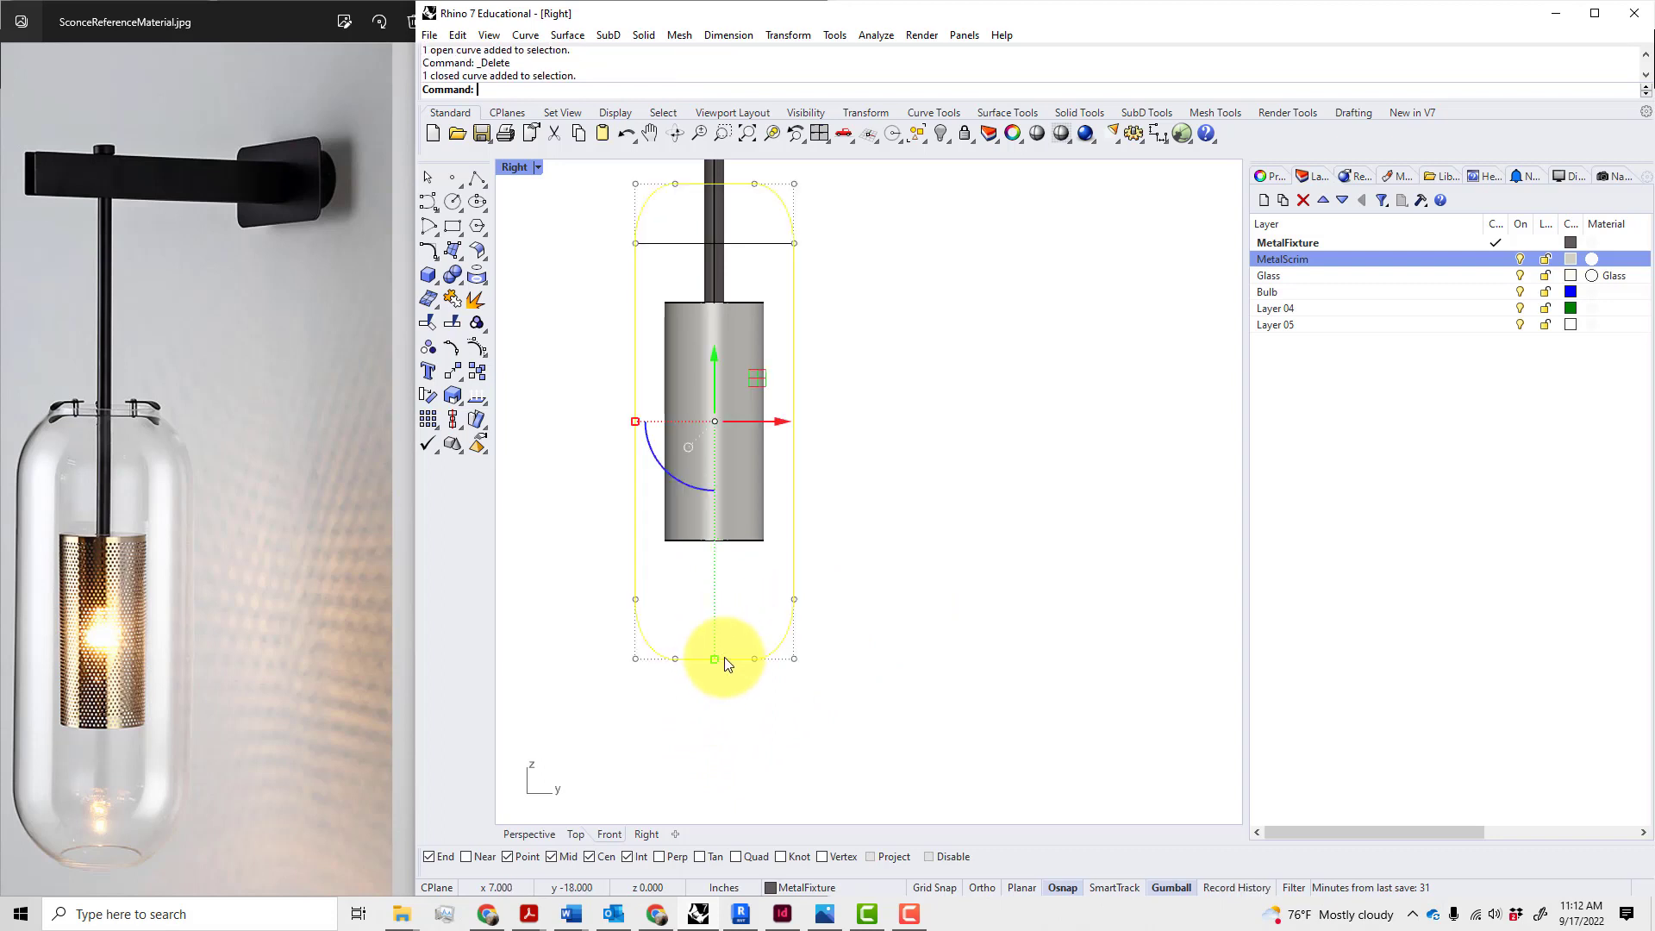
left_click(731, 679)
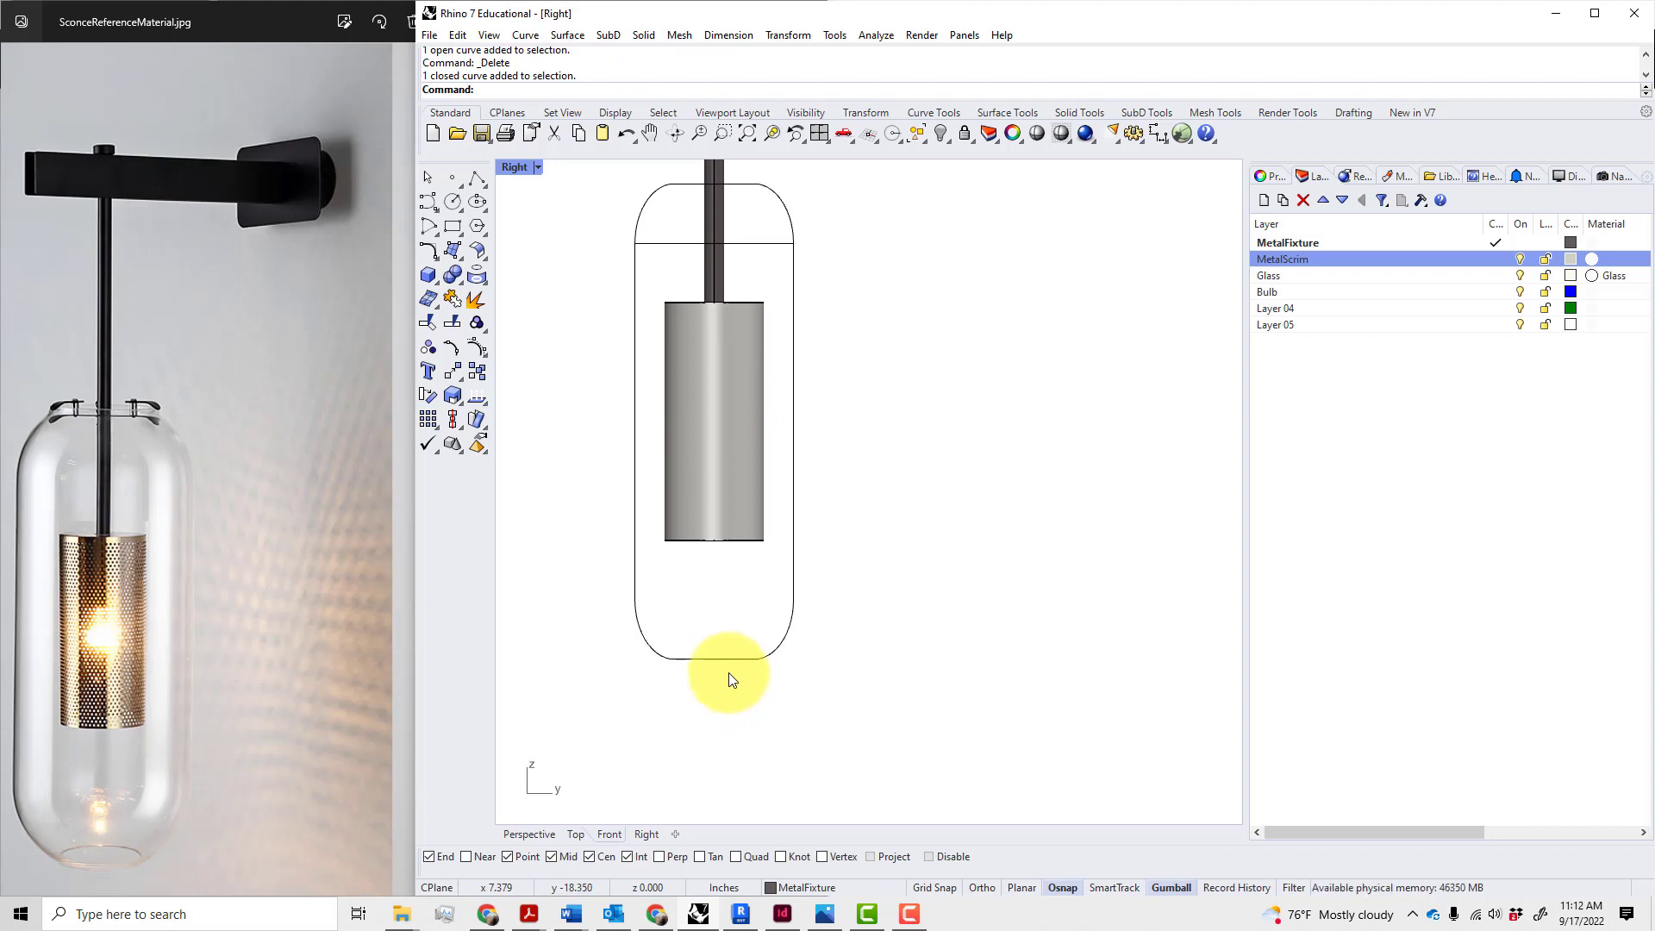
- Draw a vertical line from the left end of the profile's bottom edge to the left end of its top edge
left_click(727, 658)
key("Escape")
type("L")
key("Return")
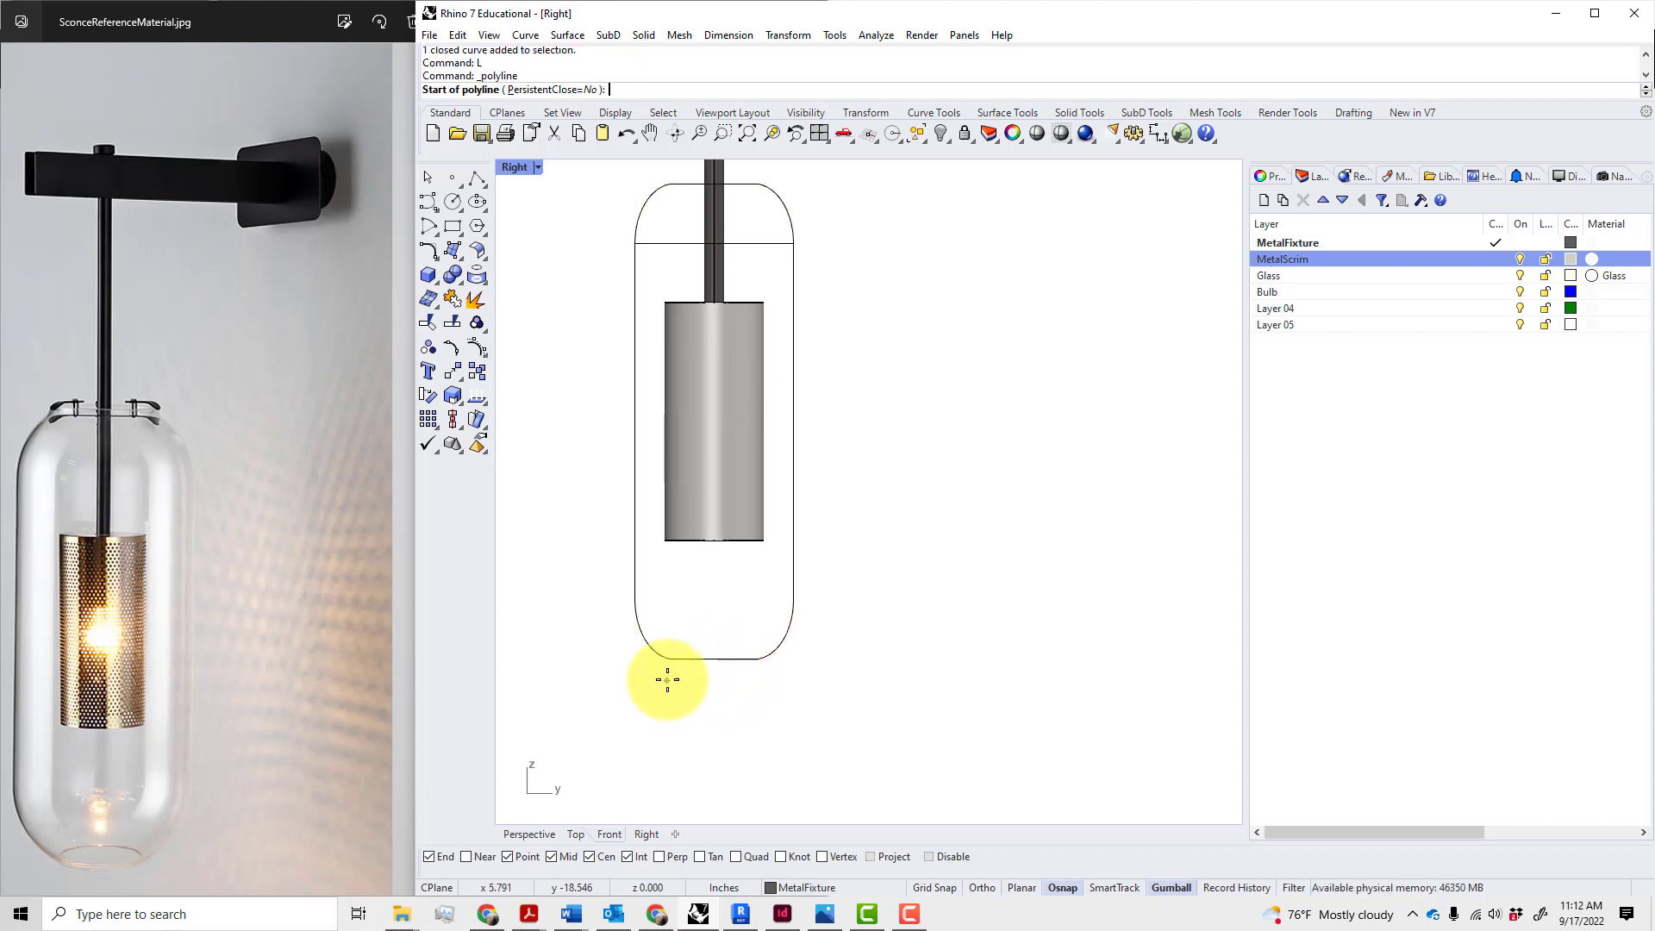
left_click(675, 658)
left_click(675, 184)
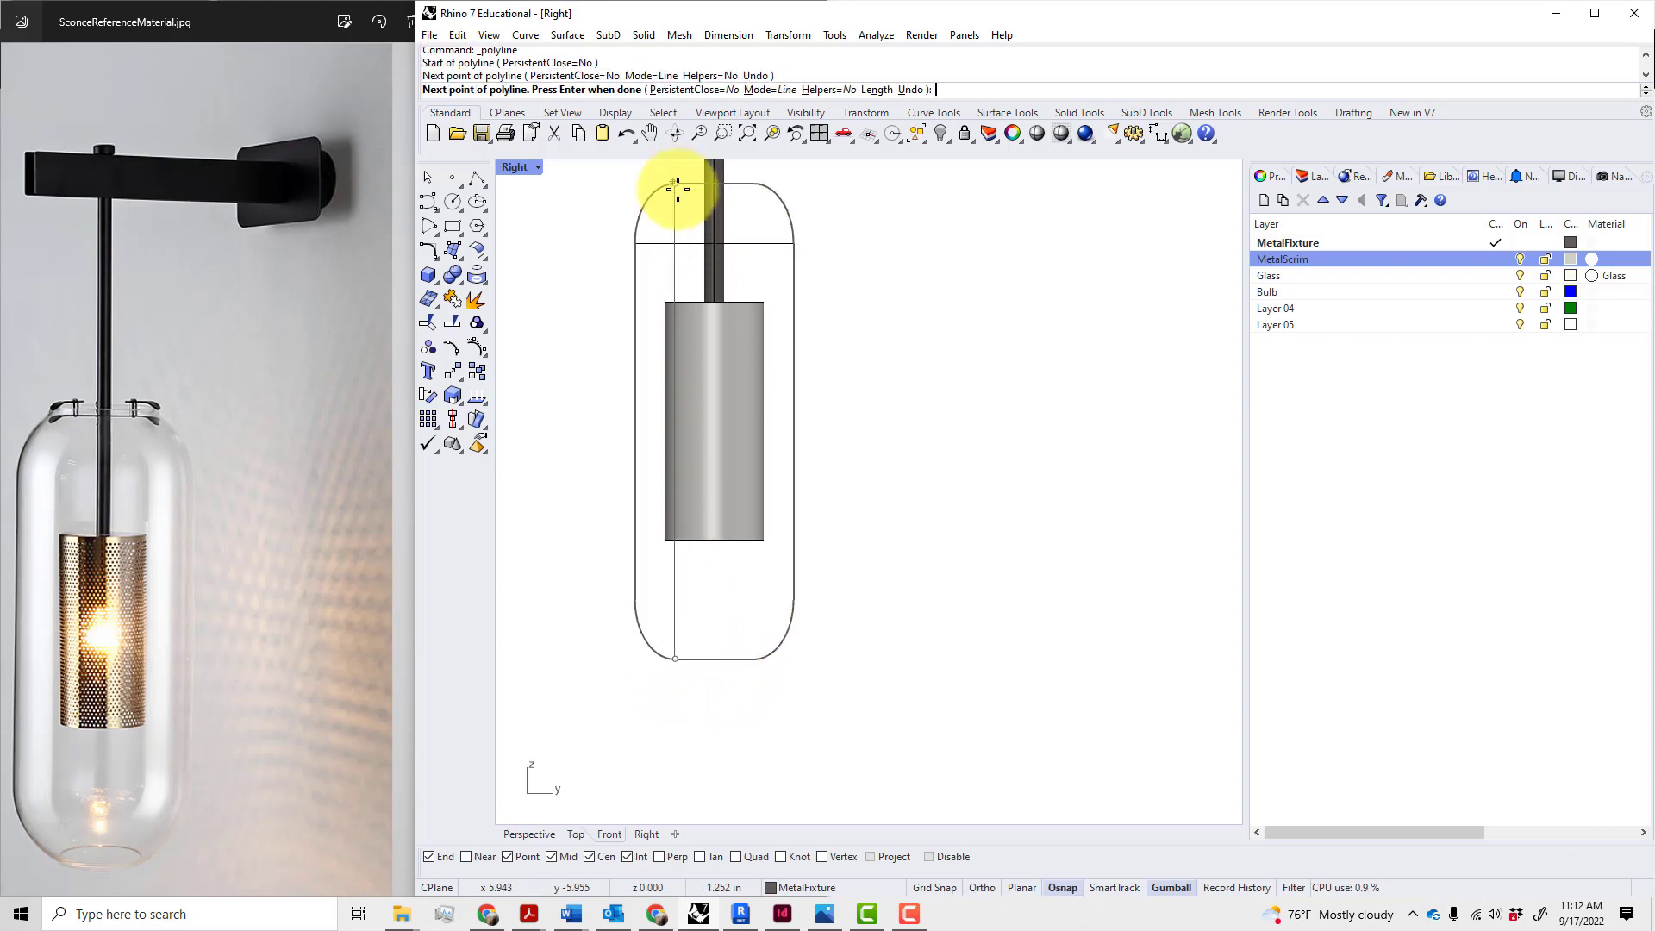
key("Return")
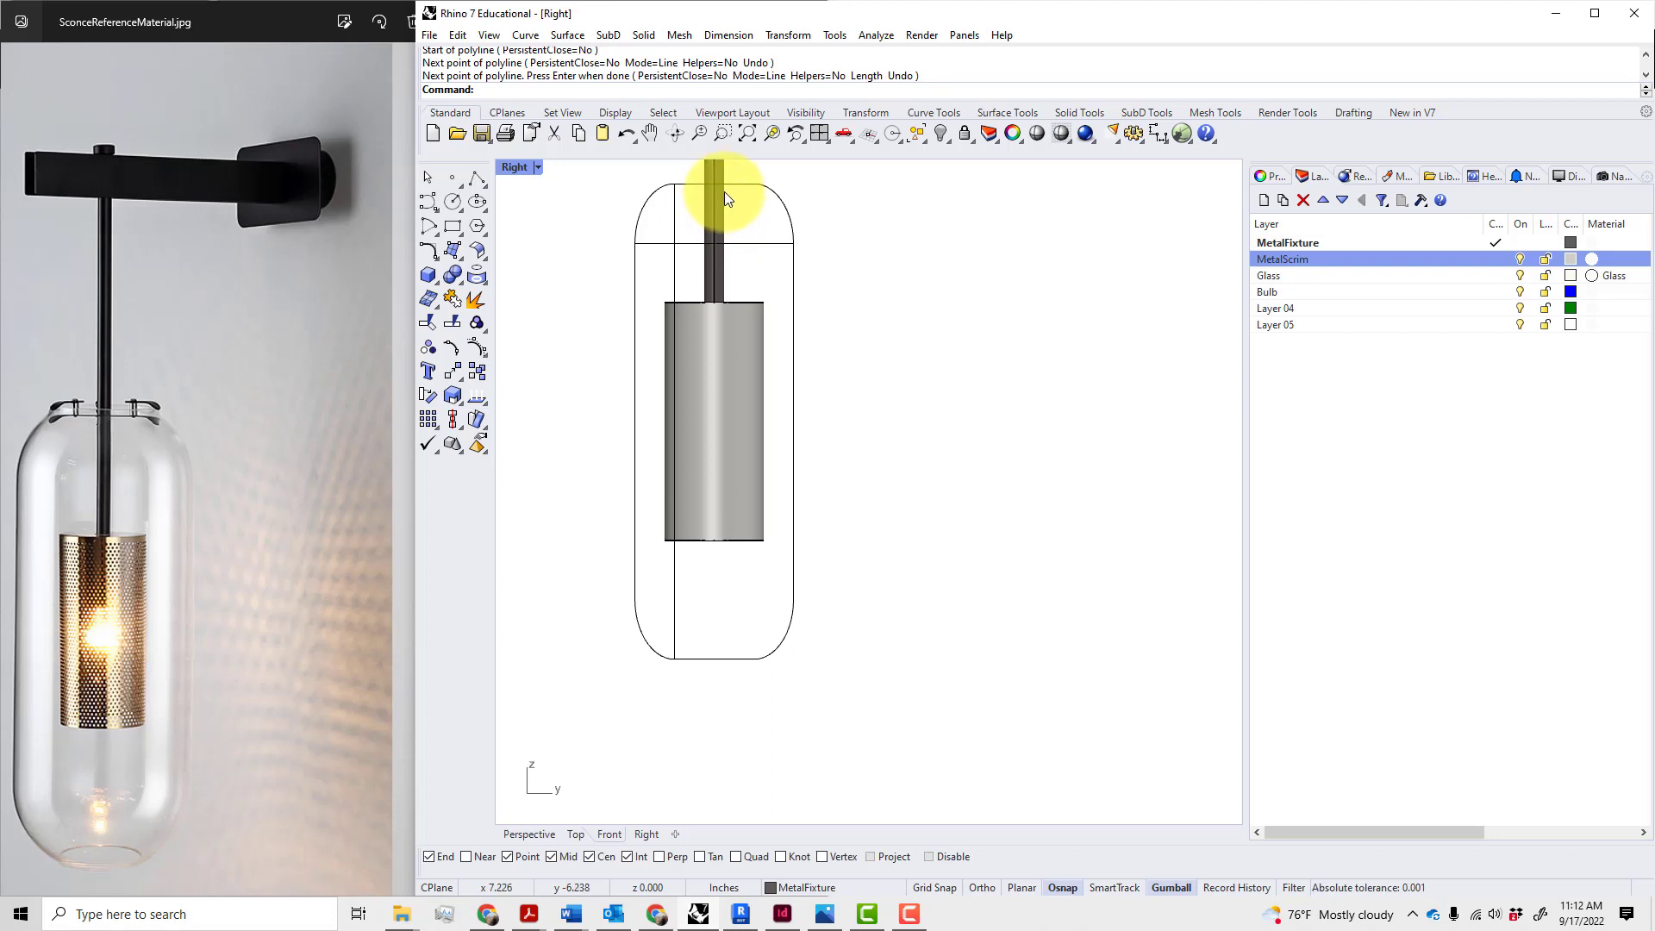
- Trim away the profile to the right of the vertical line and delete that line and the upper horizontal guide
left_click(748, 184)
key("Escape")
type("trim")
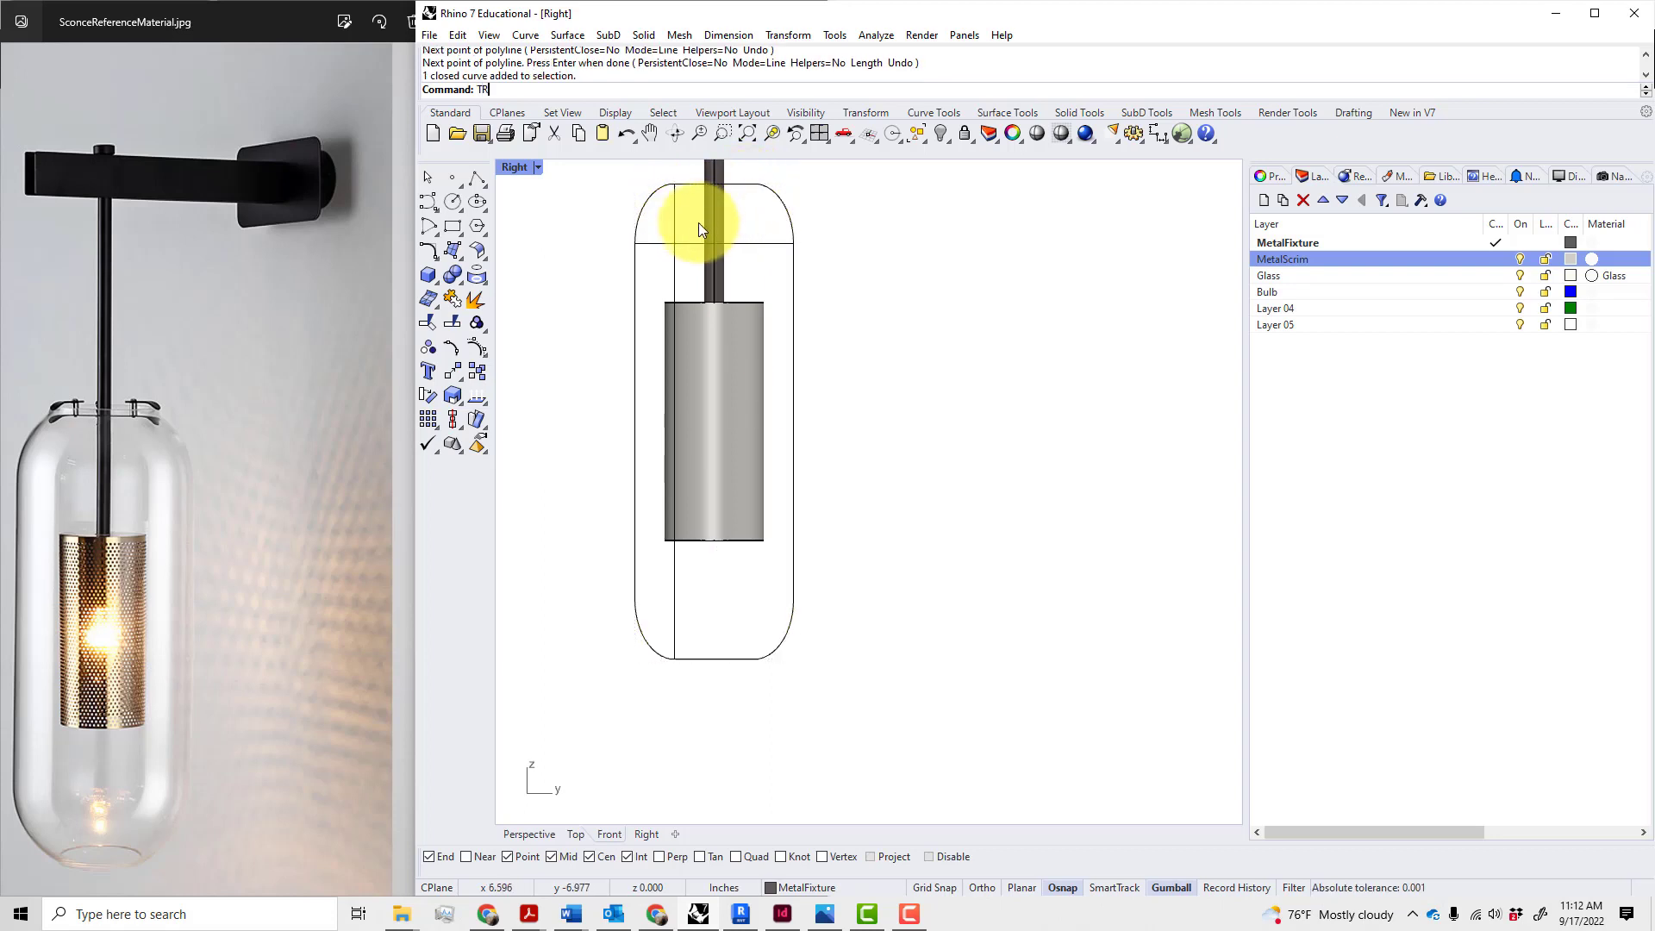
key("Return")
left_click(676, 226)
key("Return")
left_click(701, 198)
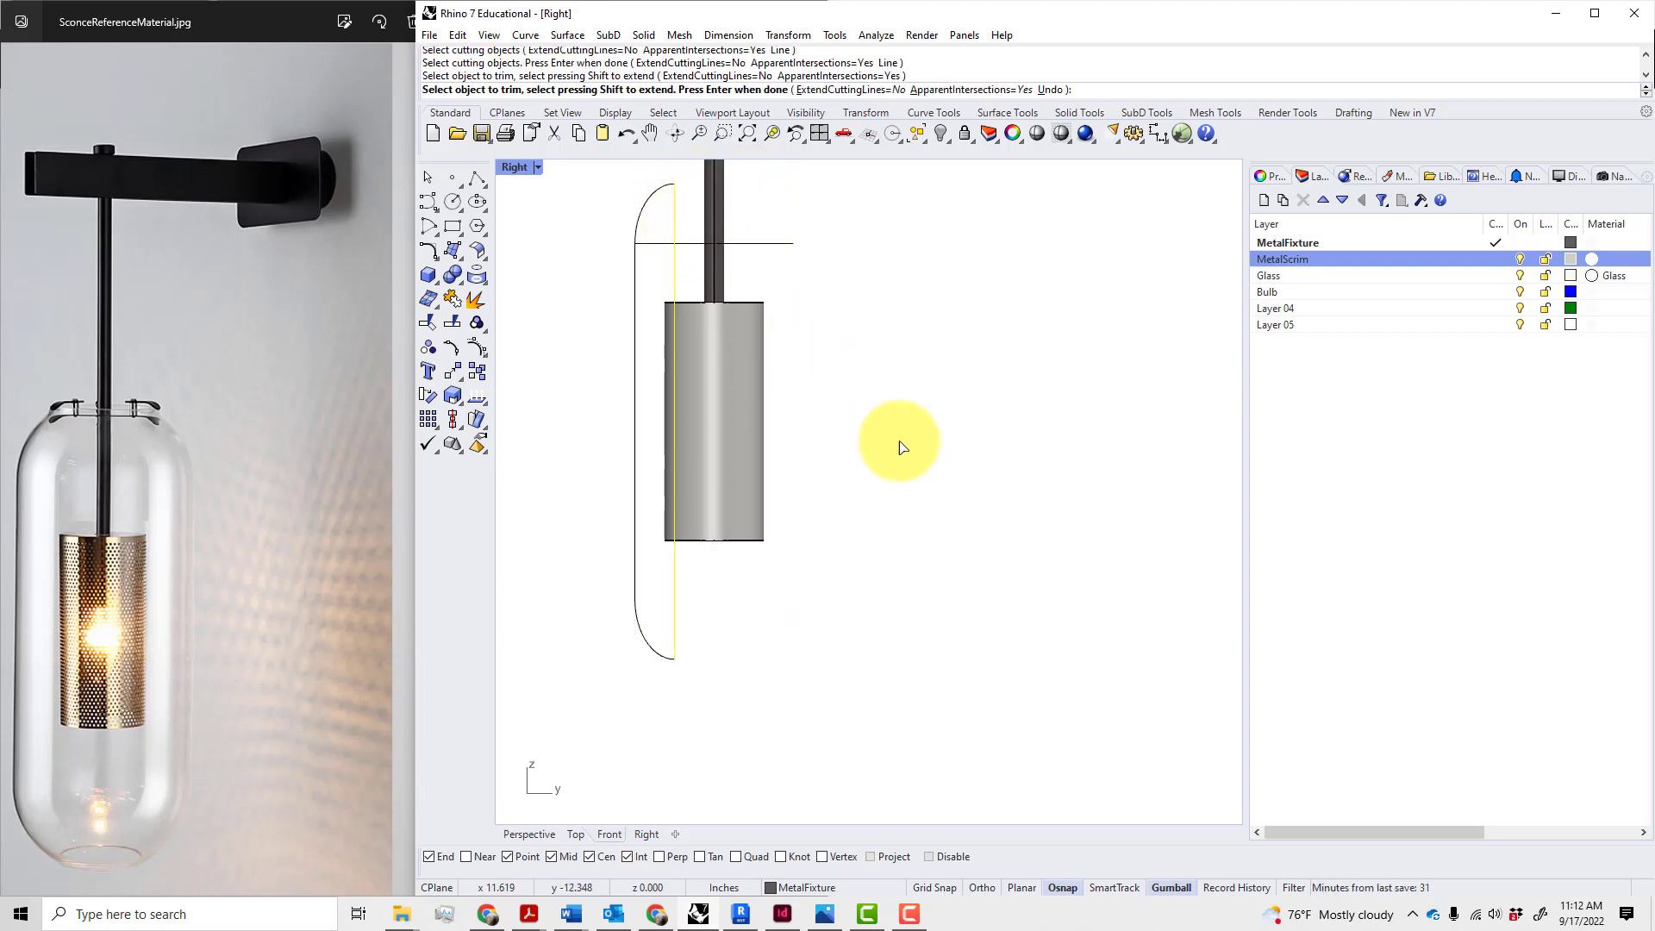
key("Return")
left_click_drag(692, 229, 668, 253)
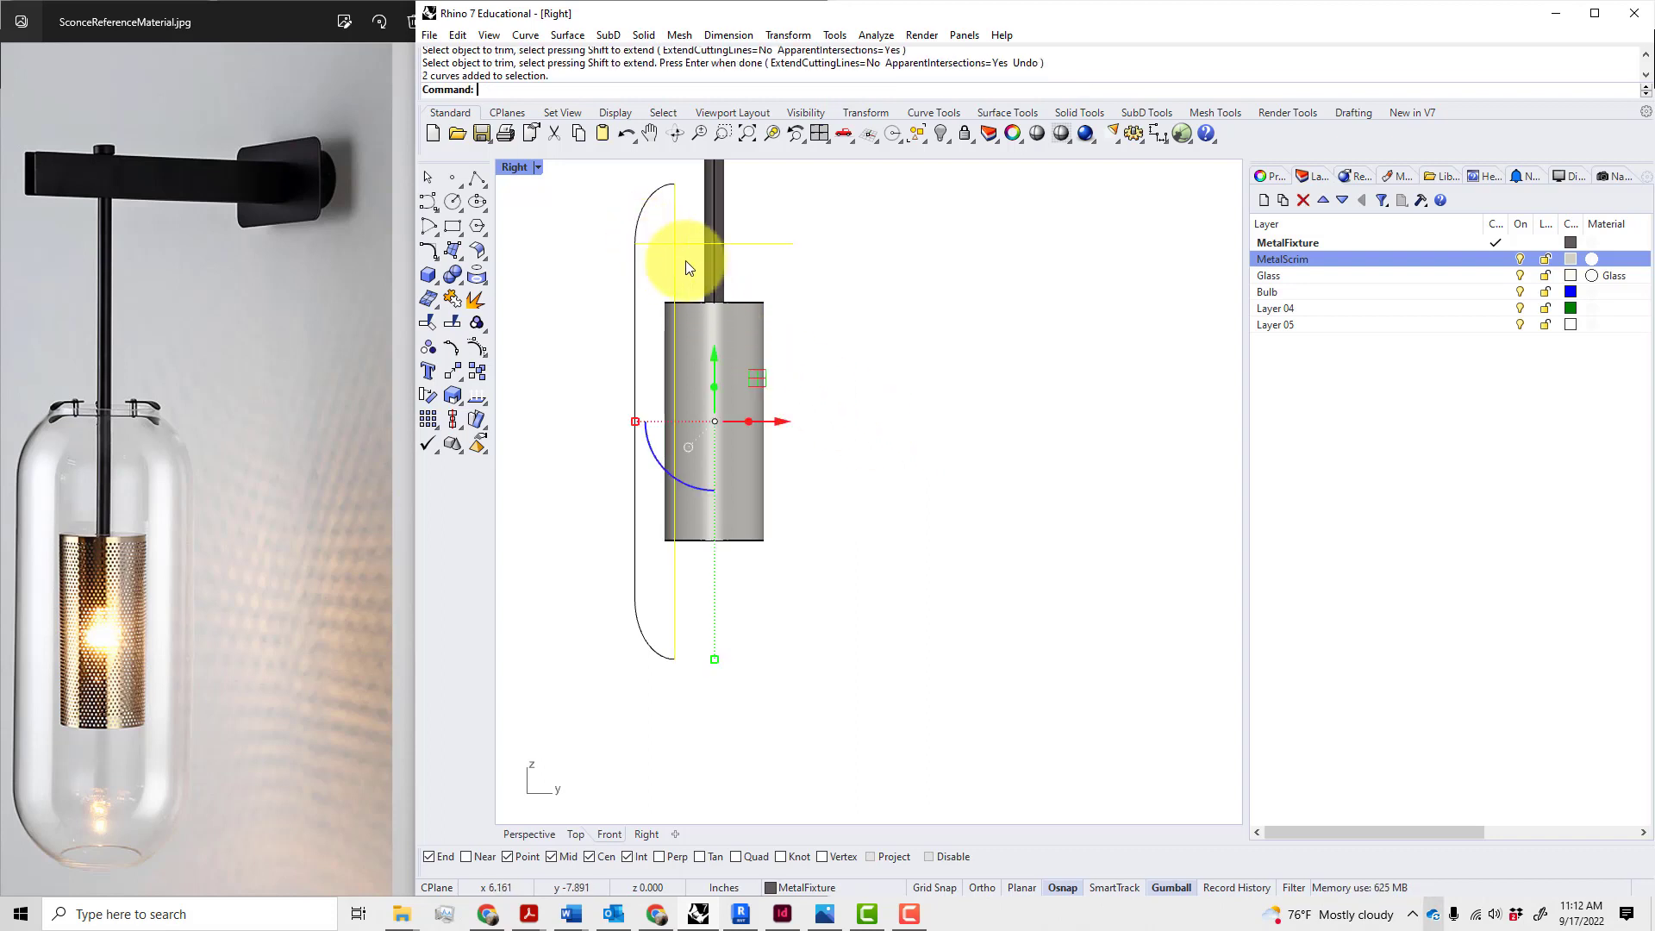
key("Delete")
- Select the remaining left profile curve and return to the four-viewport layout to see it in the Perspective view
left_click(635, 313)
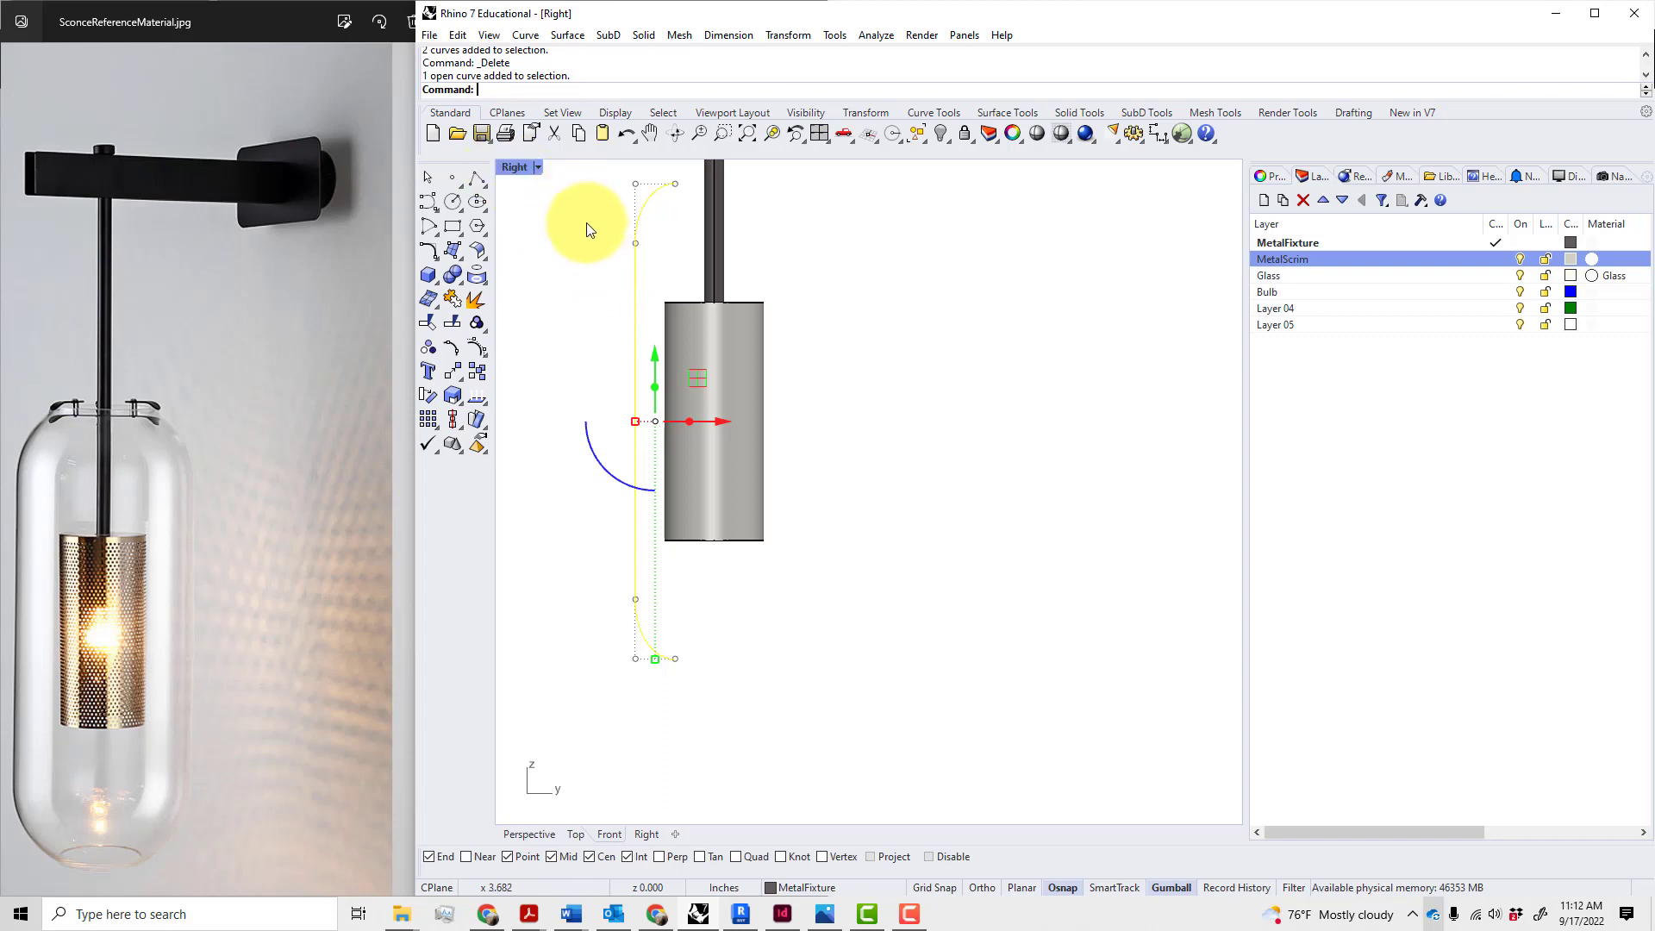
double_click(512, 169)
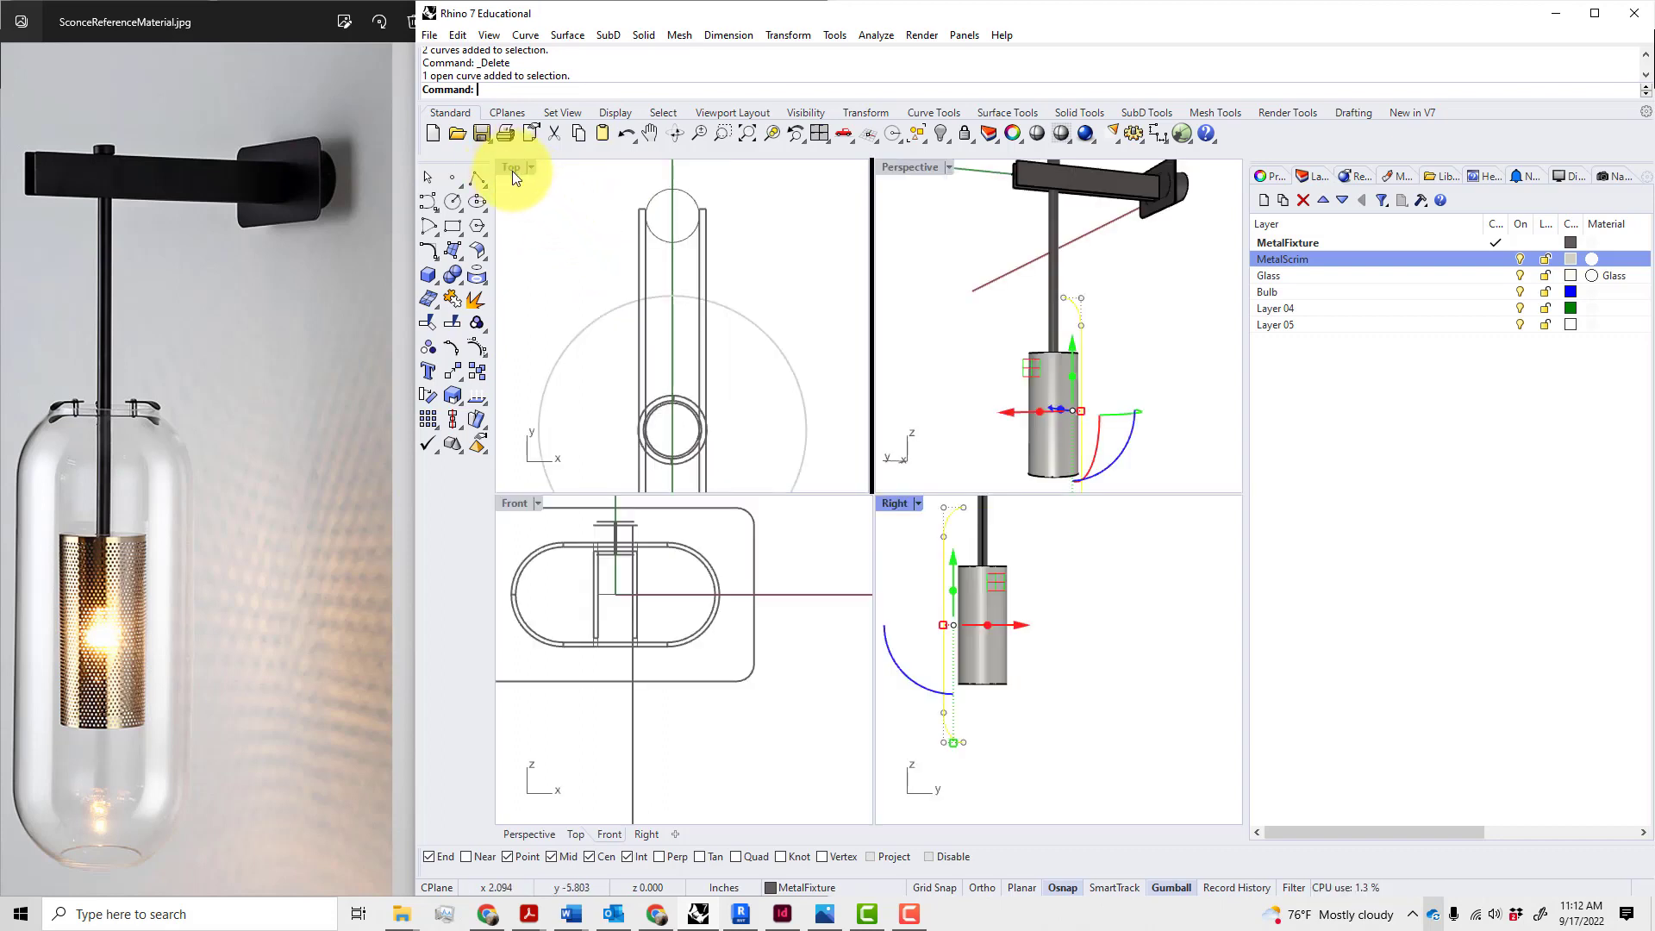
right_click_drag(957, 339, 1006, 244)
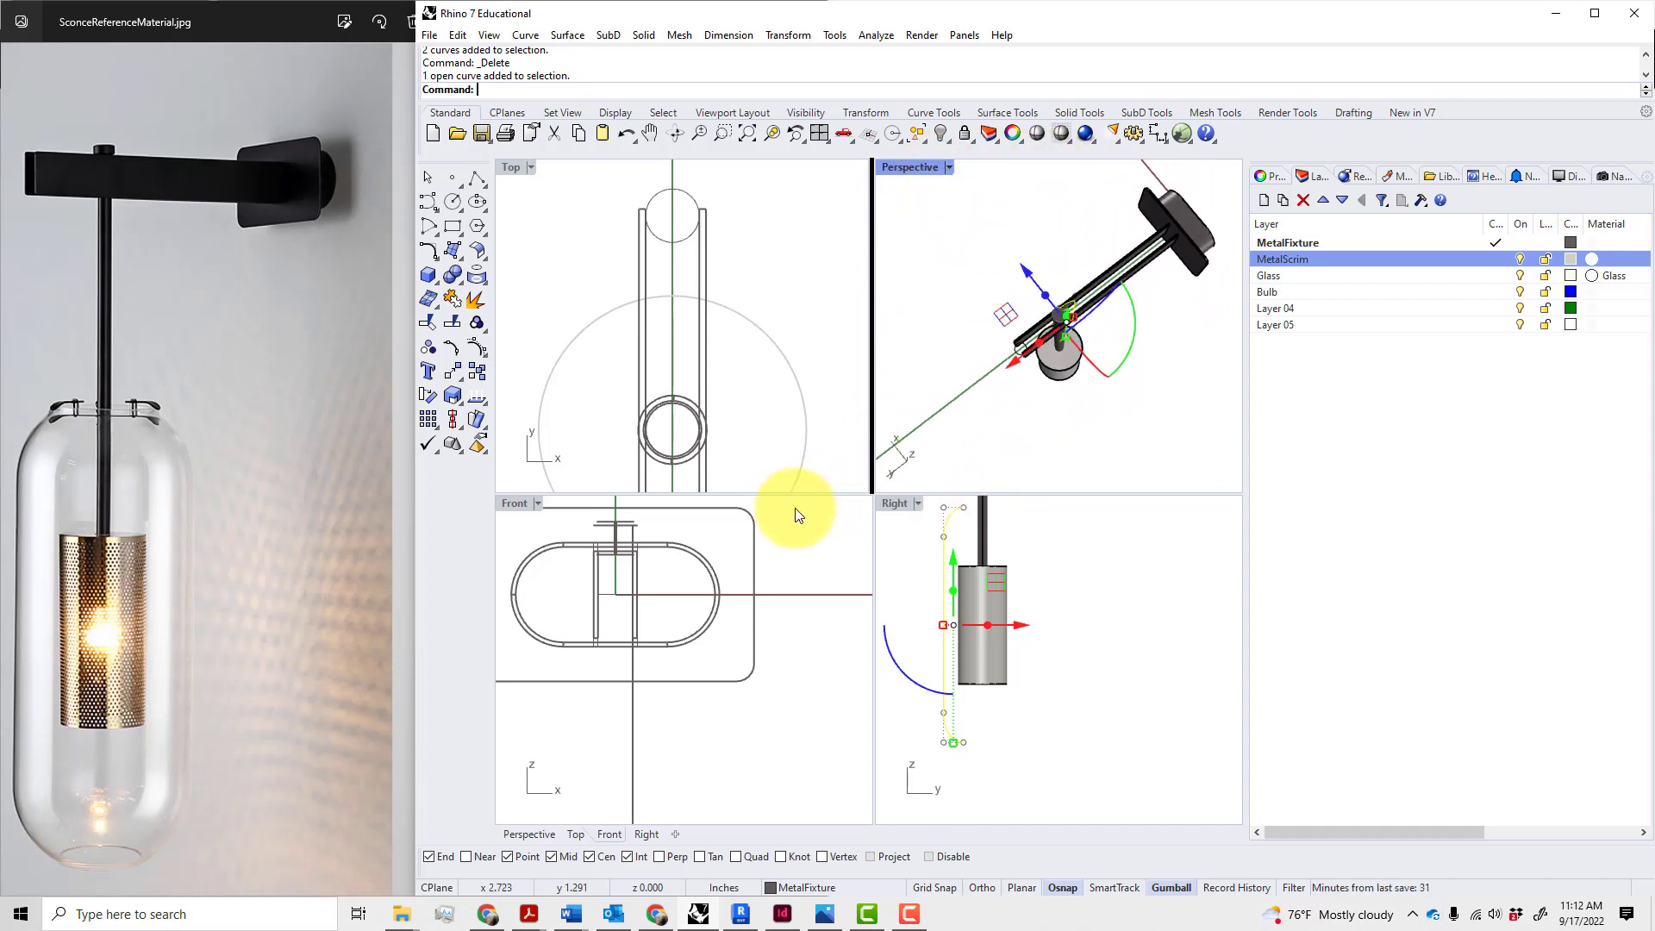
- Move the glass profile curve 1.25 inches along the X axis in the Top view, onto the fixture's centre line
scroll(793, 511, "down", 5)
scroll(732, 323, "down", 15)
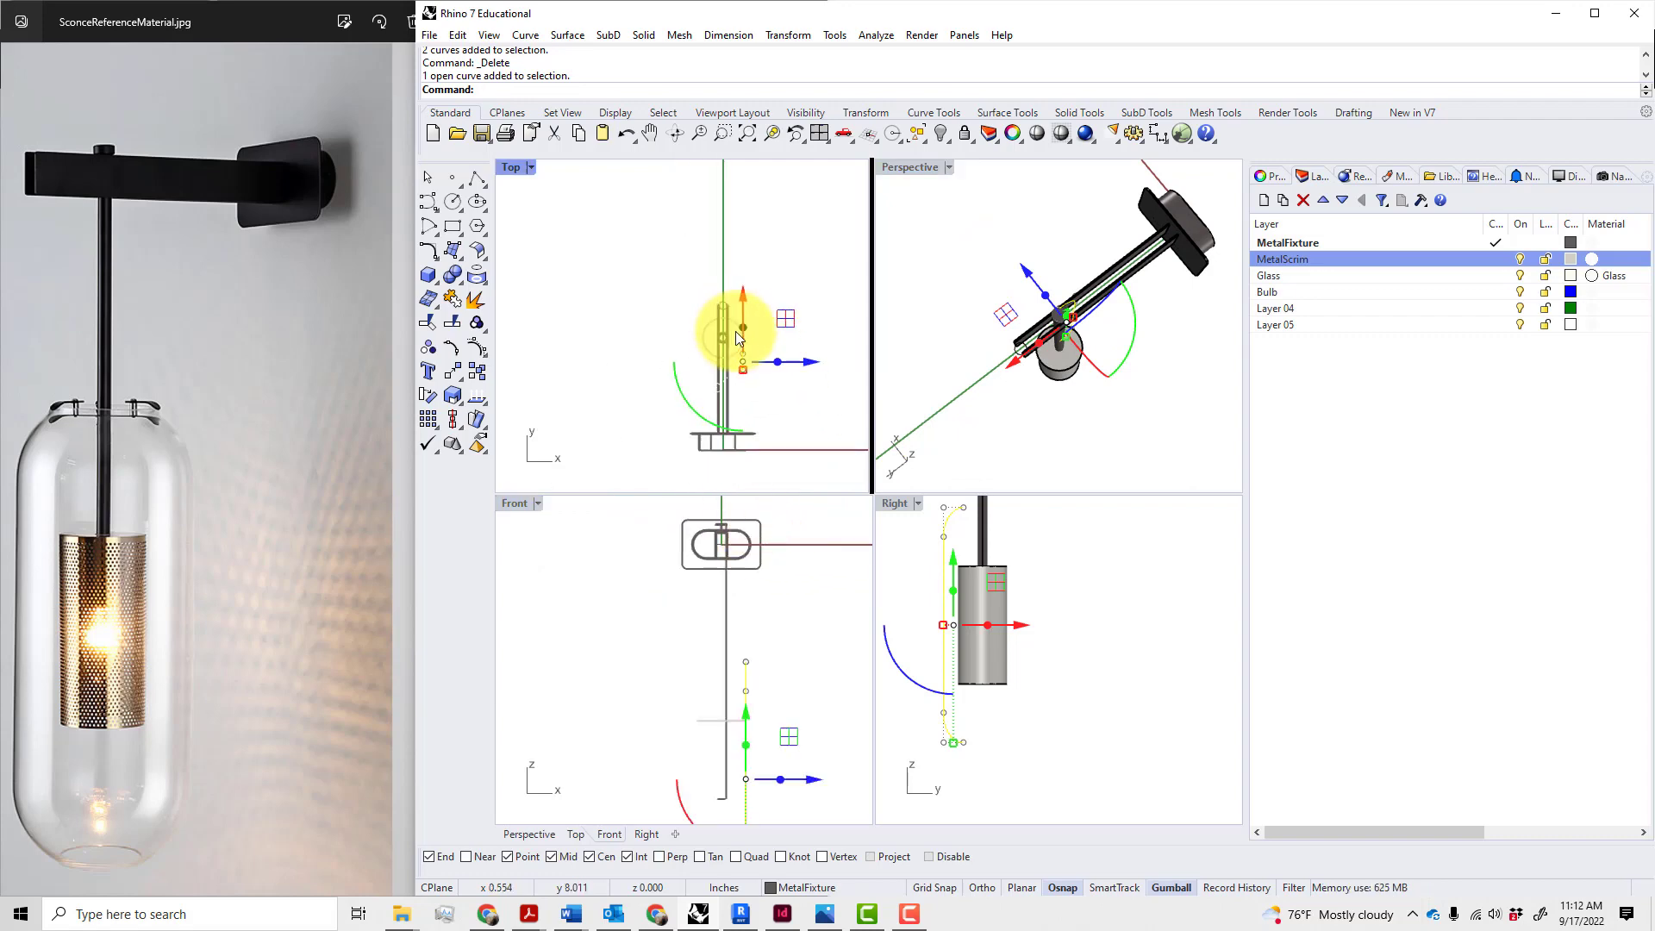
scroll(752, 387, "up", 11)
right_click_drag(758, 371, 755, 433)
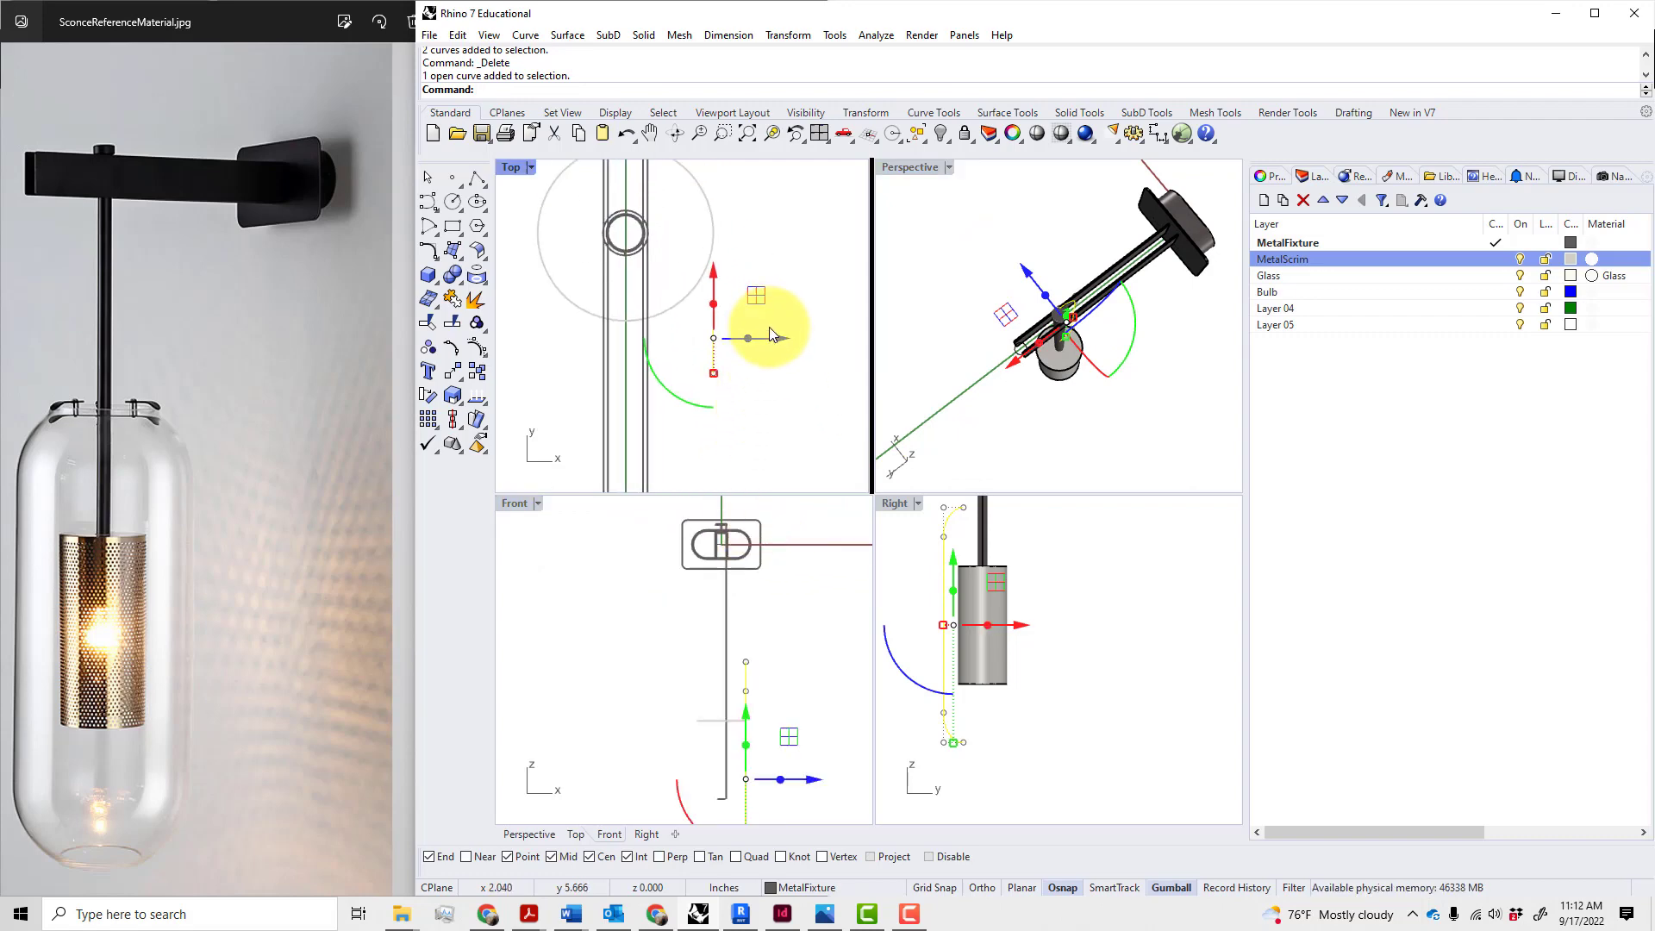
left_click_drag(758, 339, 683, 348)
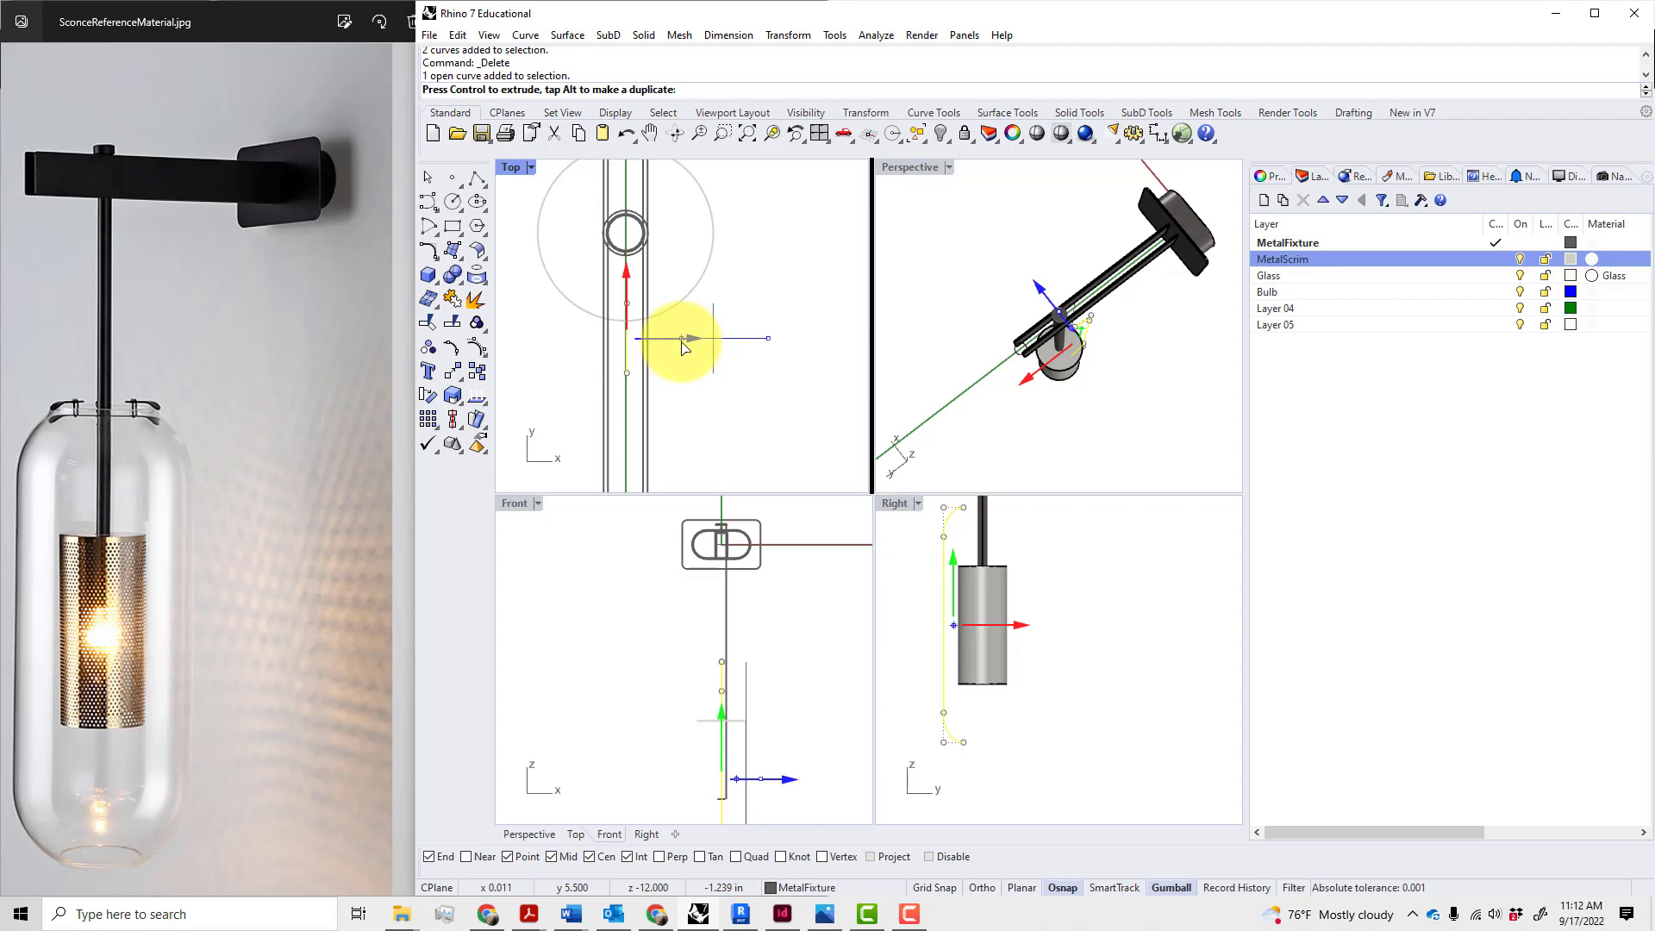
type("1")
left_click_drag(682, 347, 683, 347)
type(".25")
key("Return")
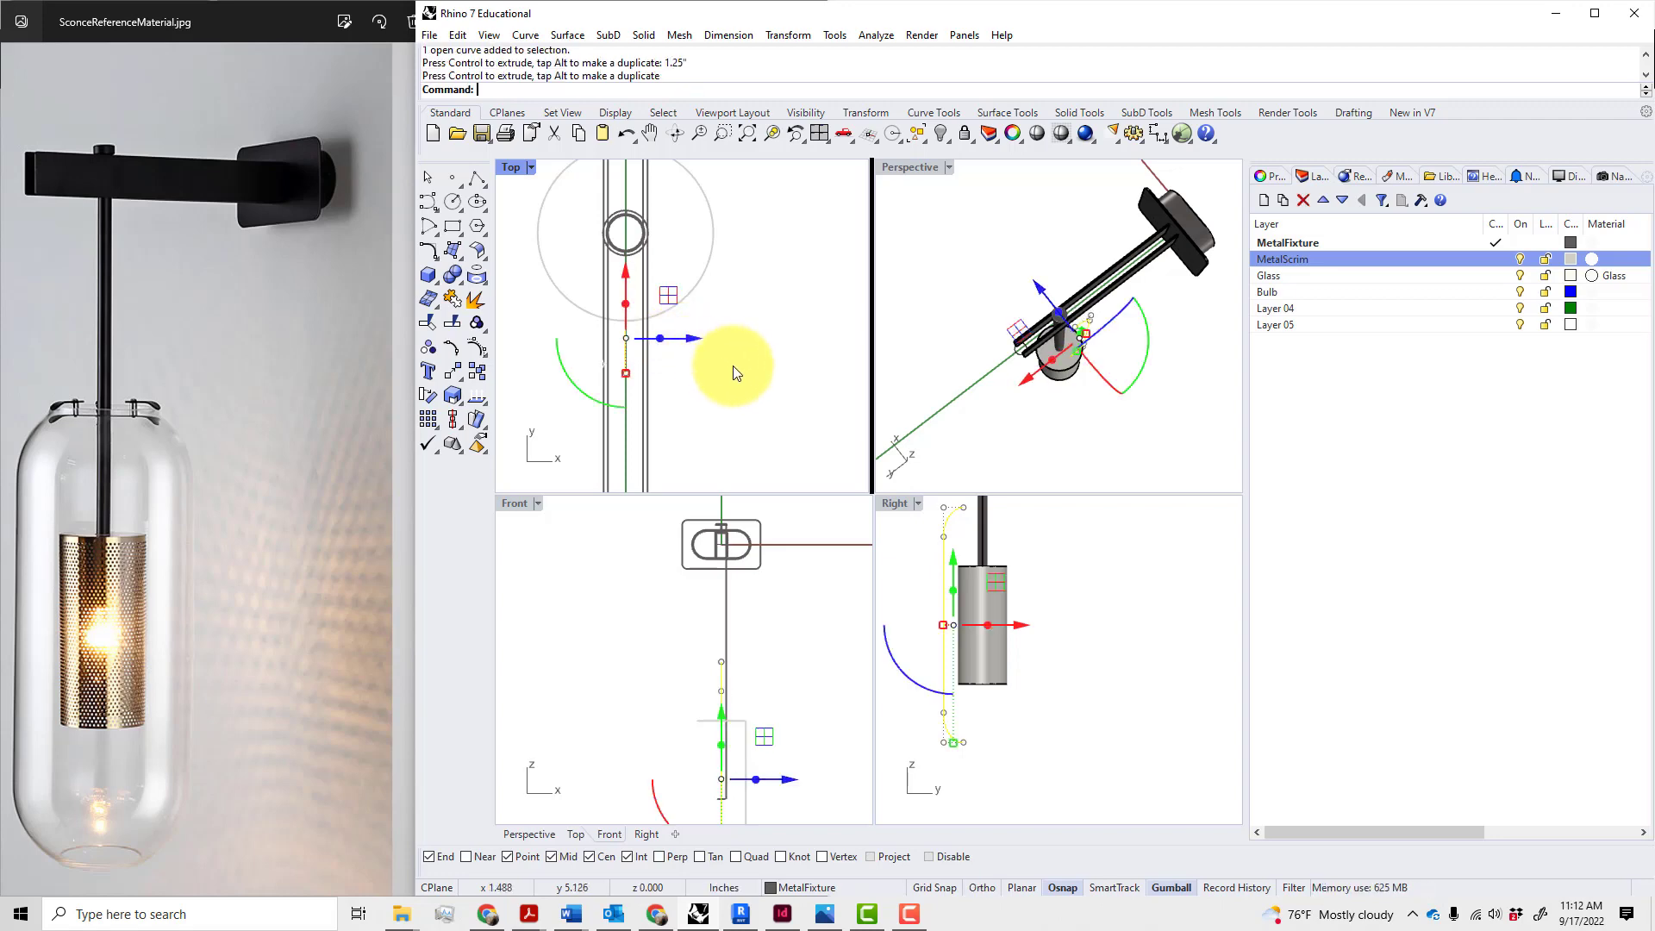
key("Escape")
- Revolve the profile curve a full 360 degrees around the vertical axis through the cylindrical scrim's centre to form the glass shade
scroll(628, 358, "up", 6)
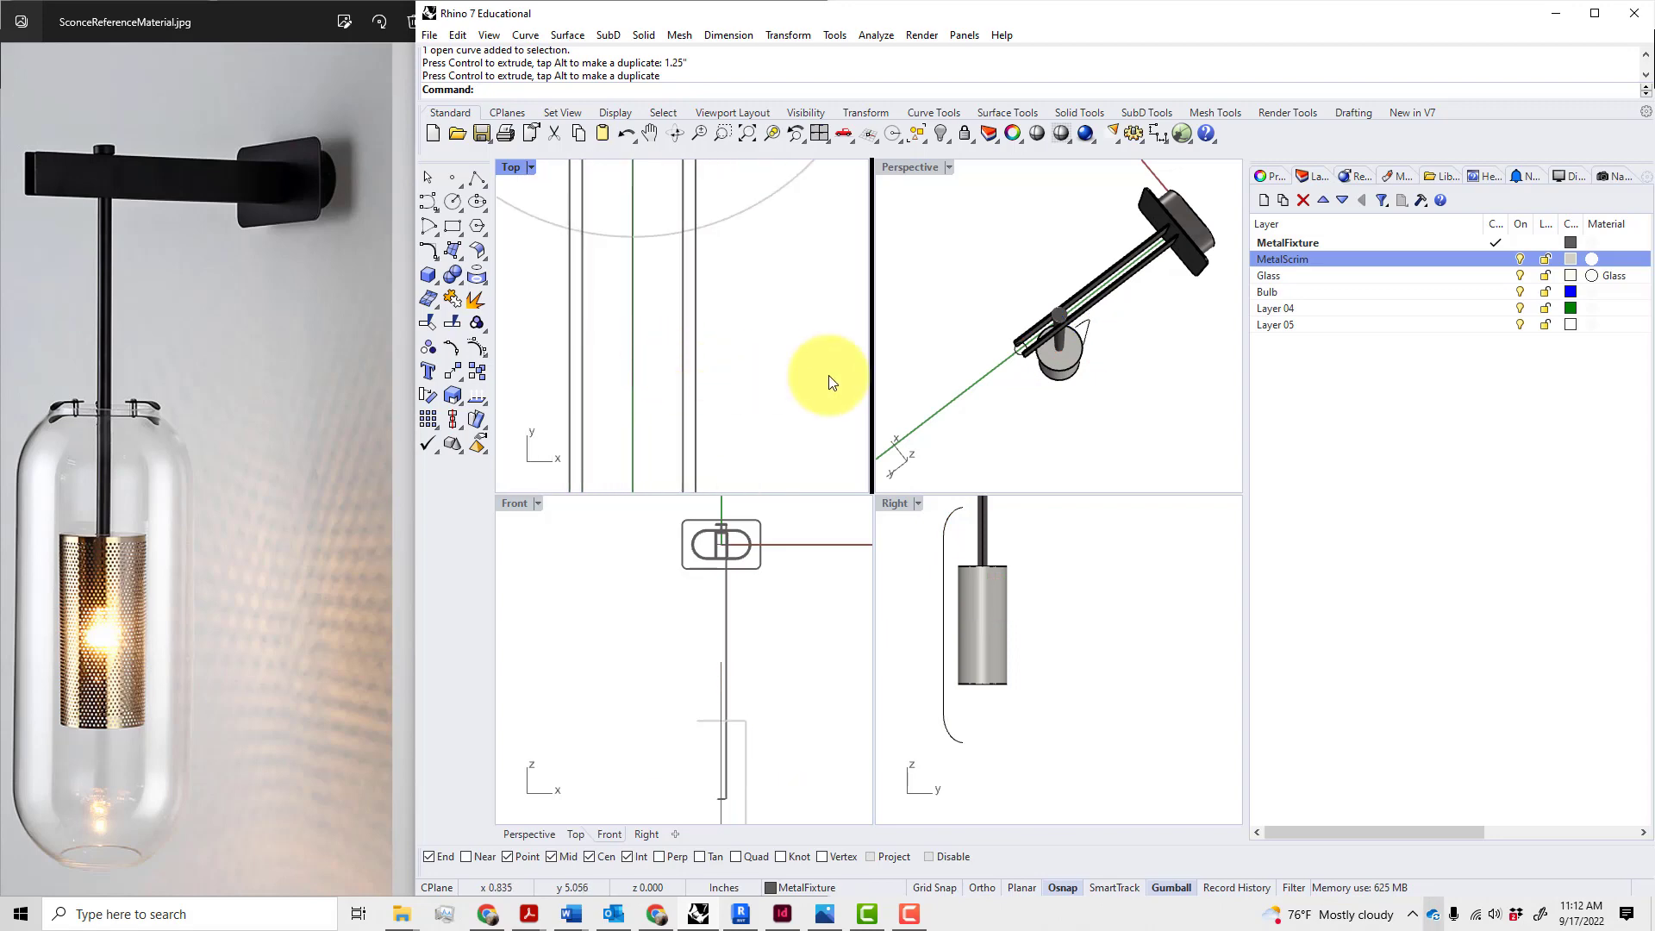
right_click_drag(1101, 351, 1080, 317)
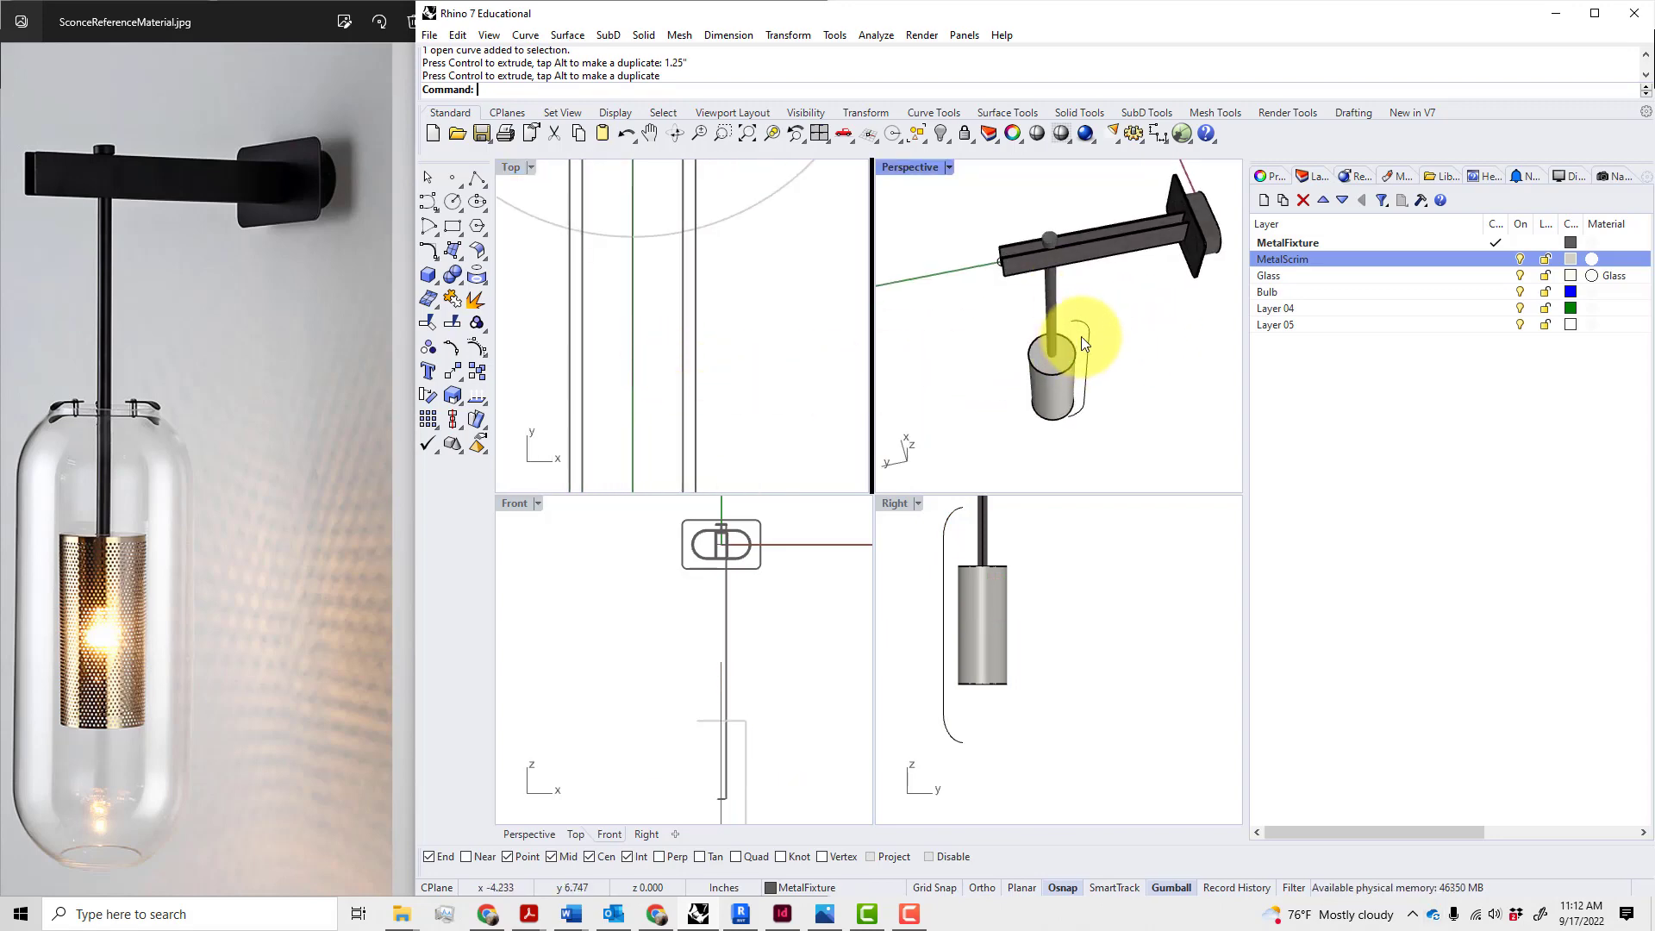
left_click(1085, 339)
left_click(568, 34)
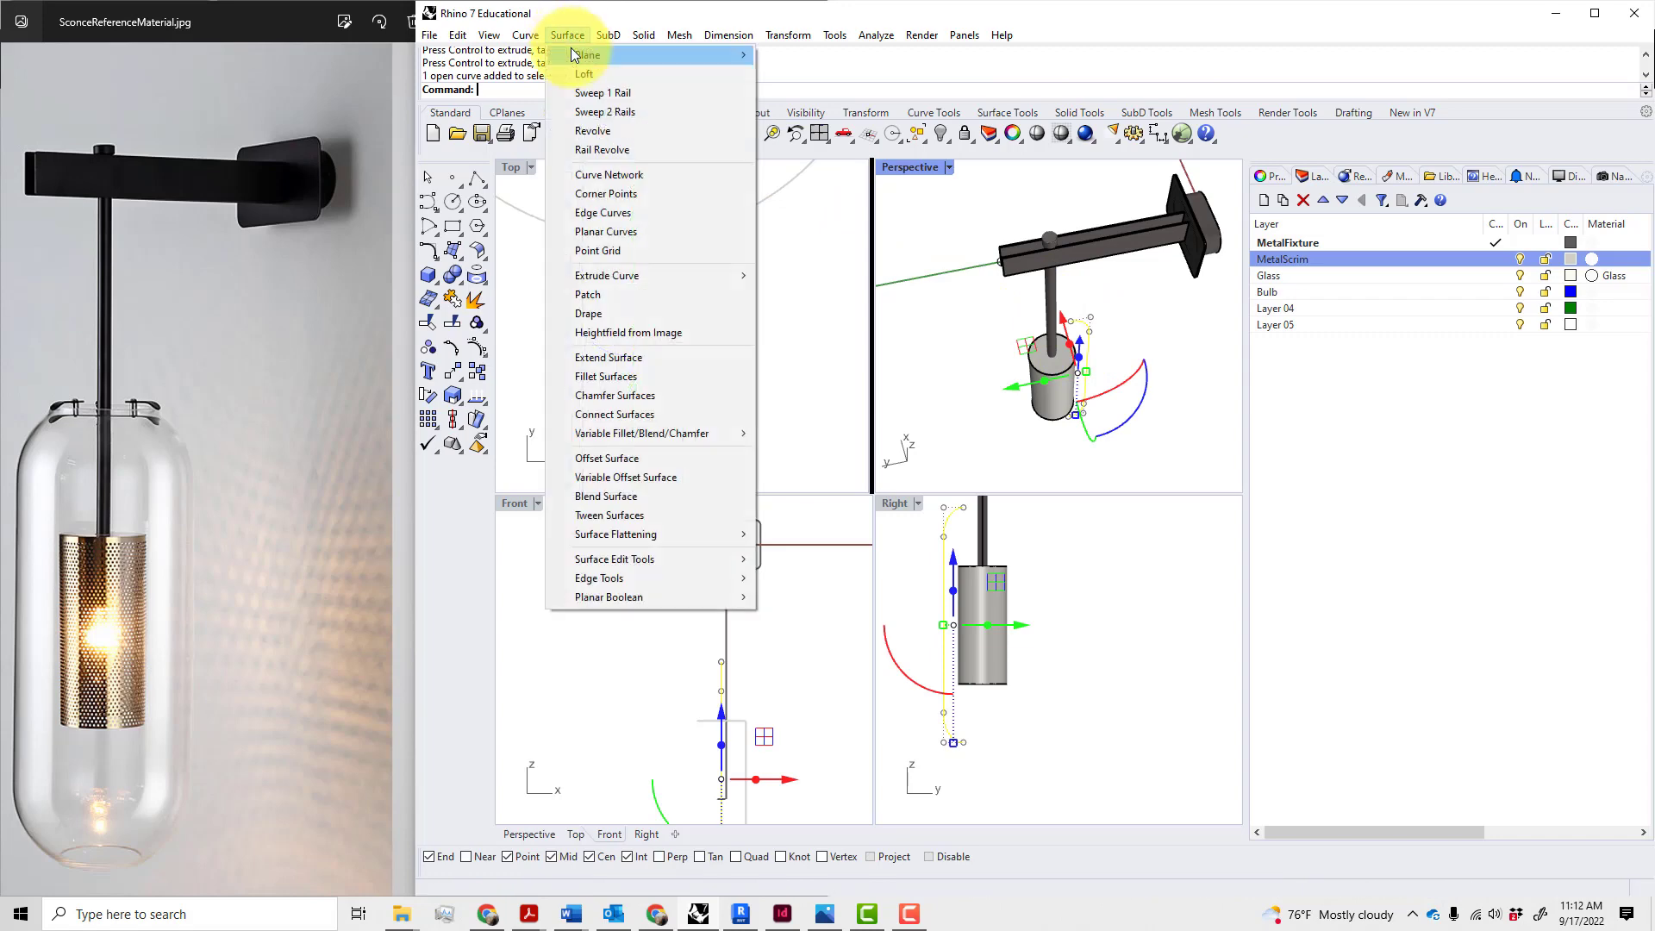
left_click(623, 134)
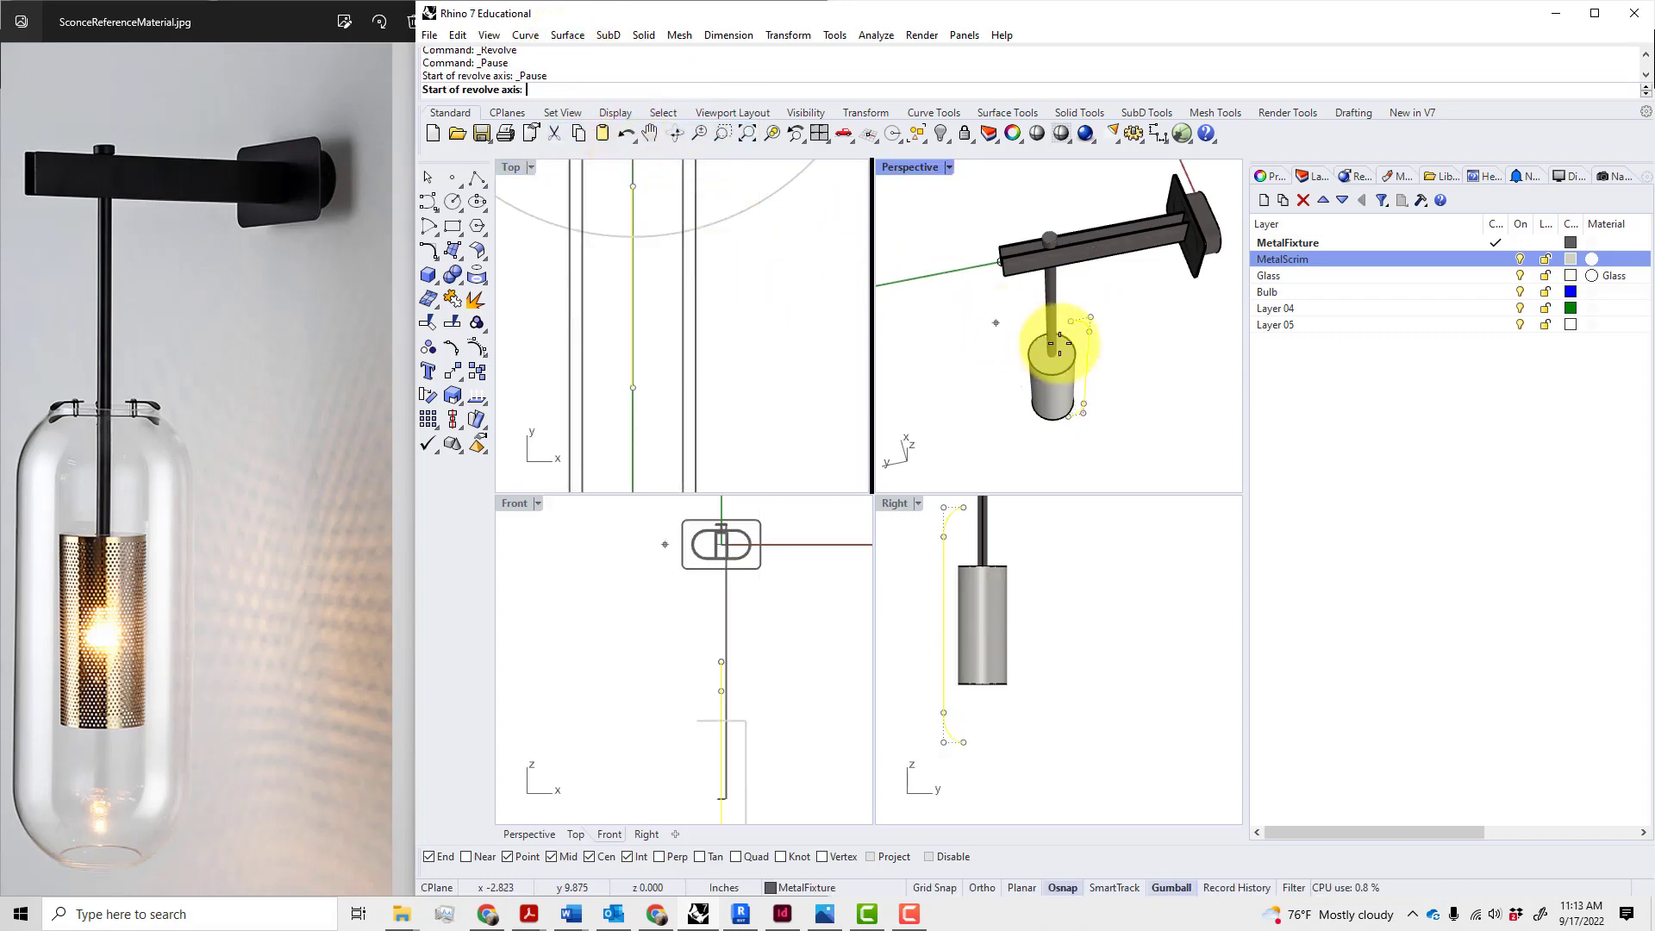
scroll(756, 285, "down", 3)
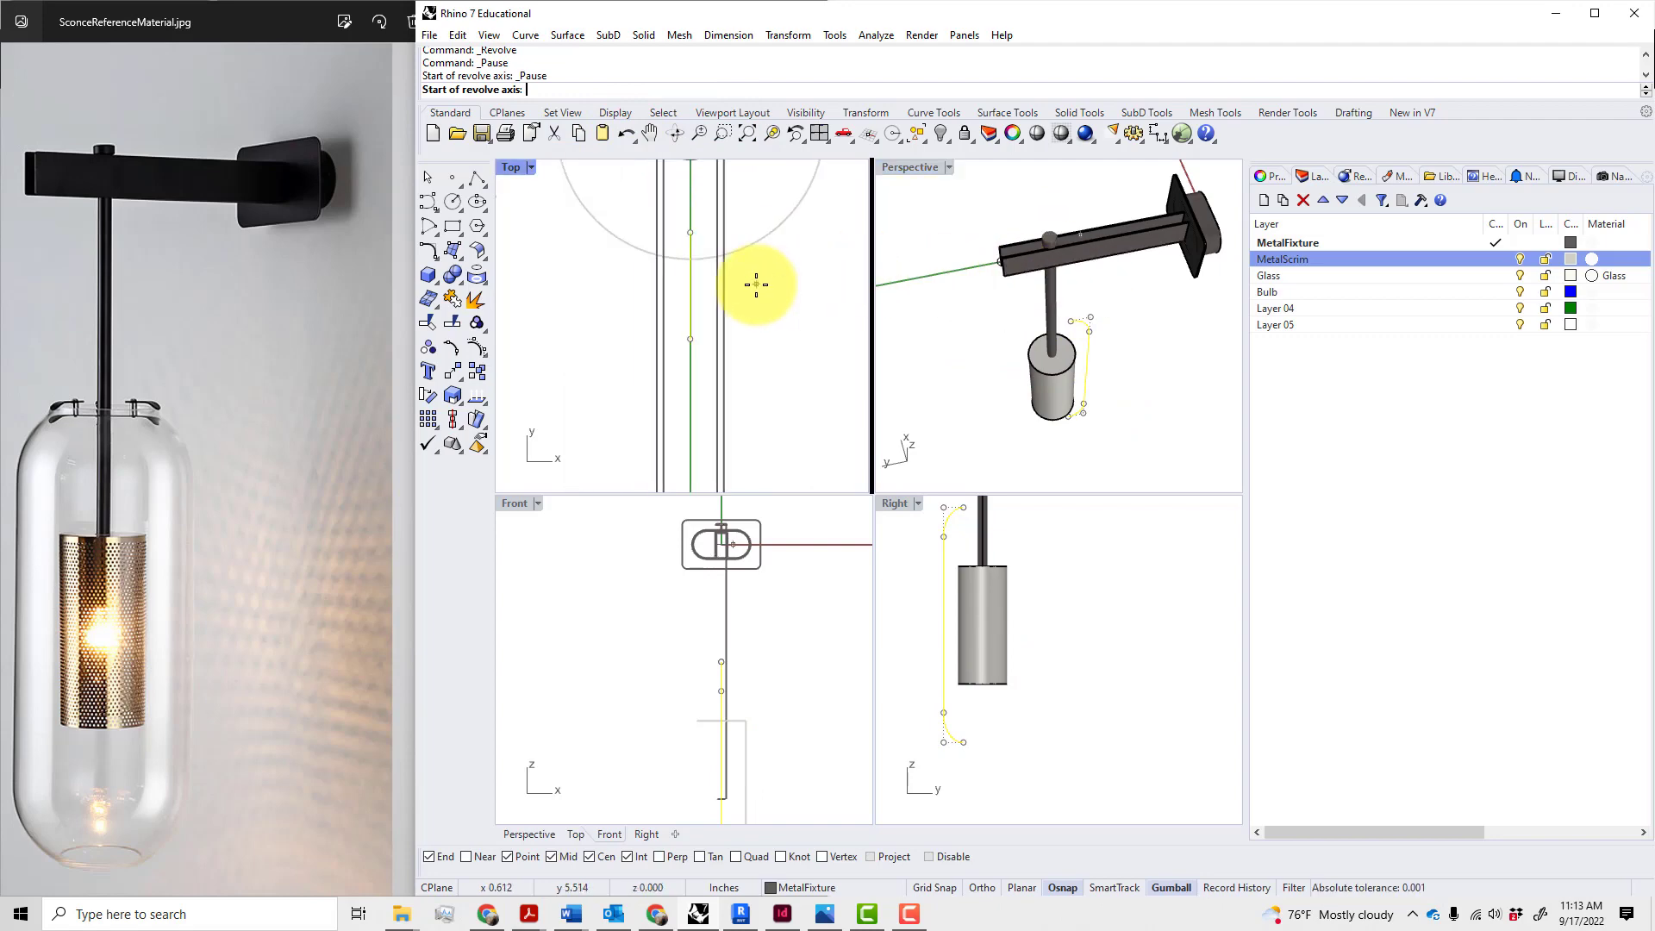
scroll(756, 285, "down", 9)
scroll(745, 243, "up", 7)
scroll(753, 240, "up", 4)
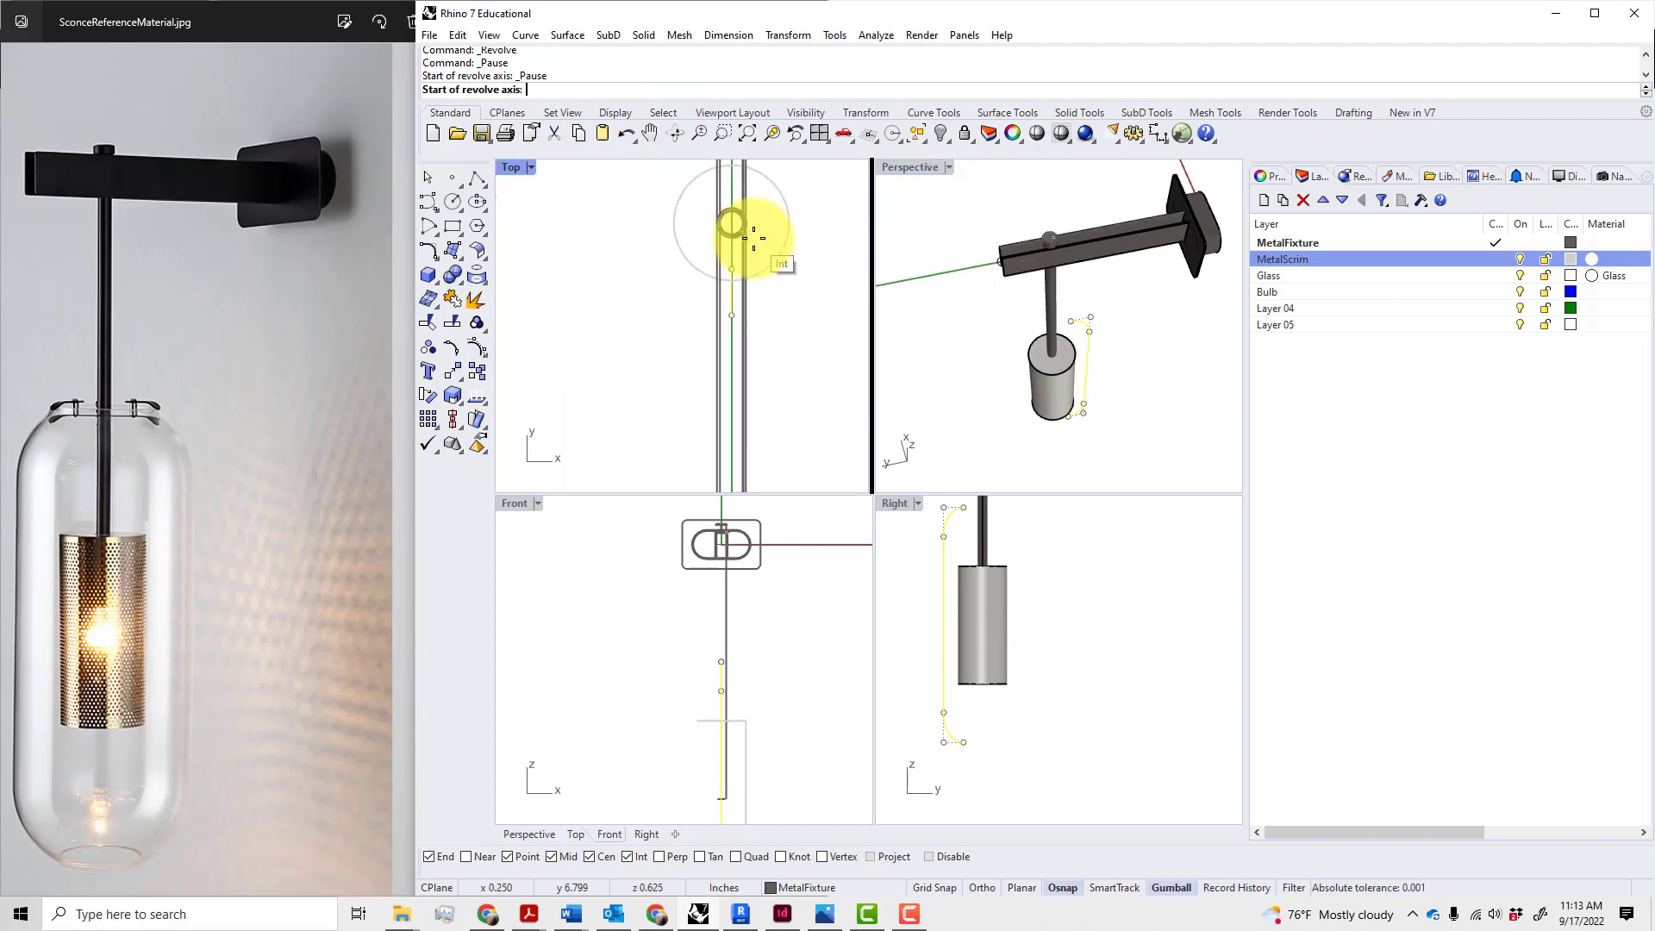
left_click(803, 256)
scroll(1037, 443, "down", 2)
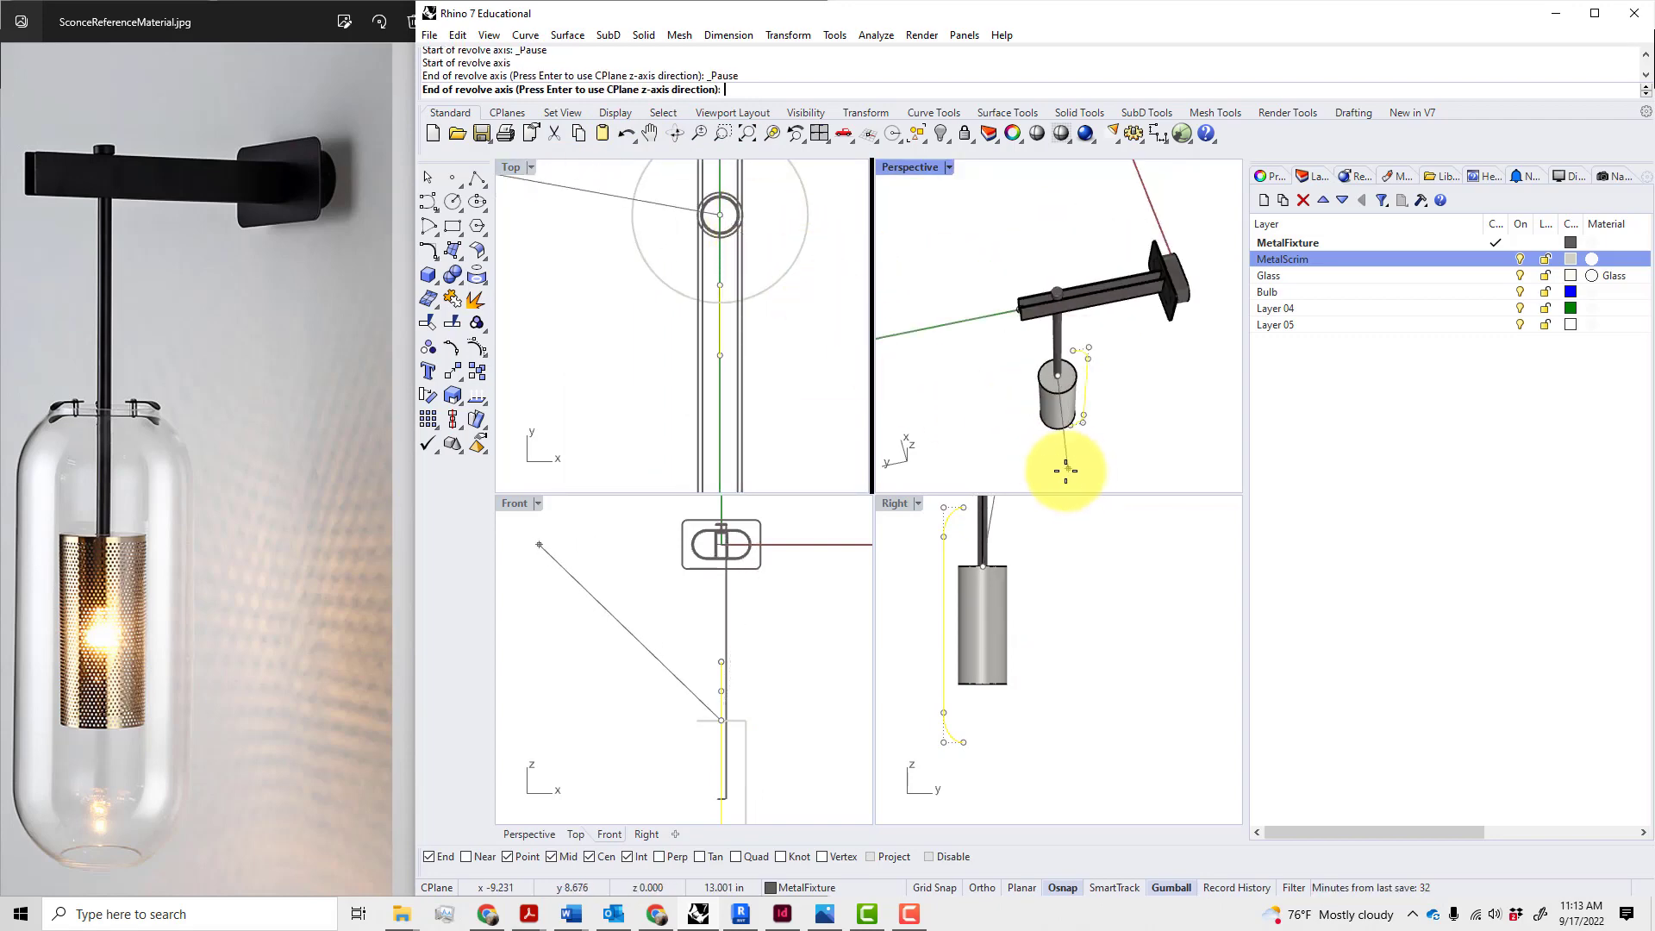
left_click(1014, 799, "shift")
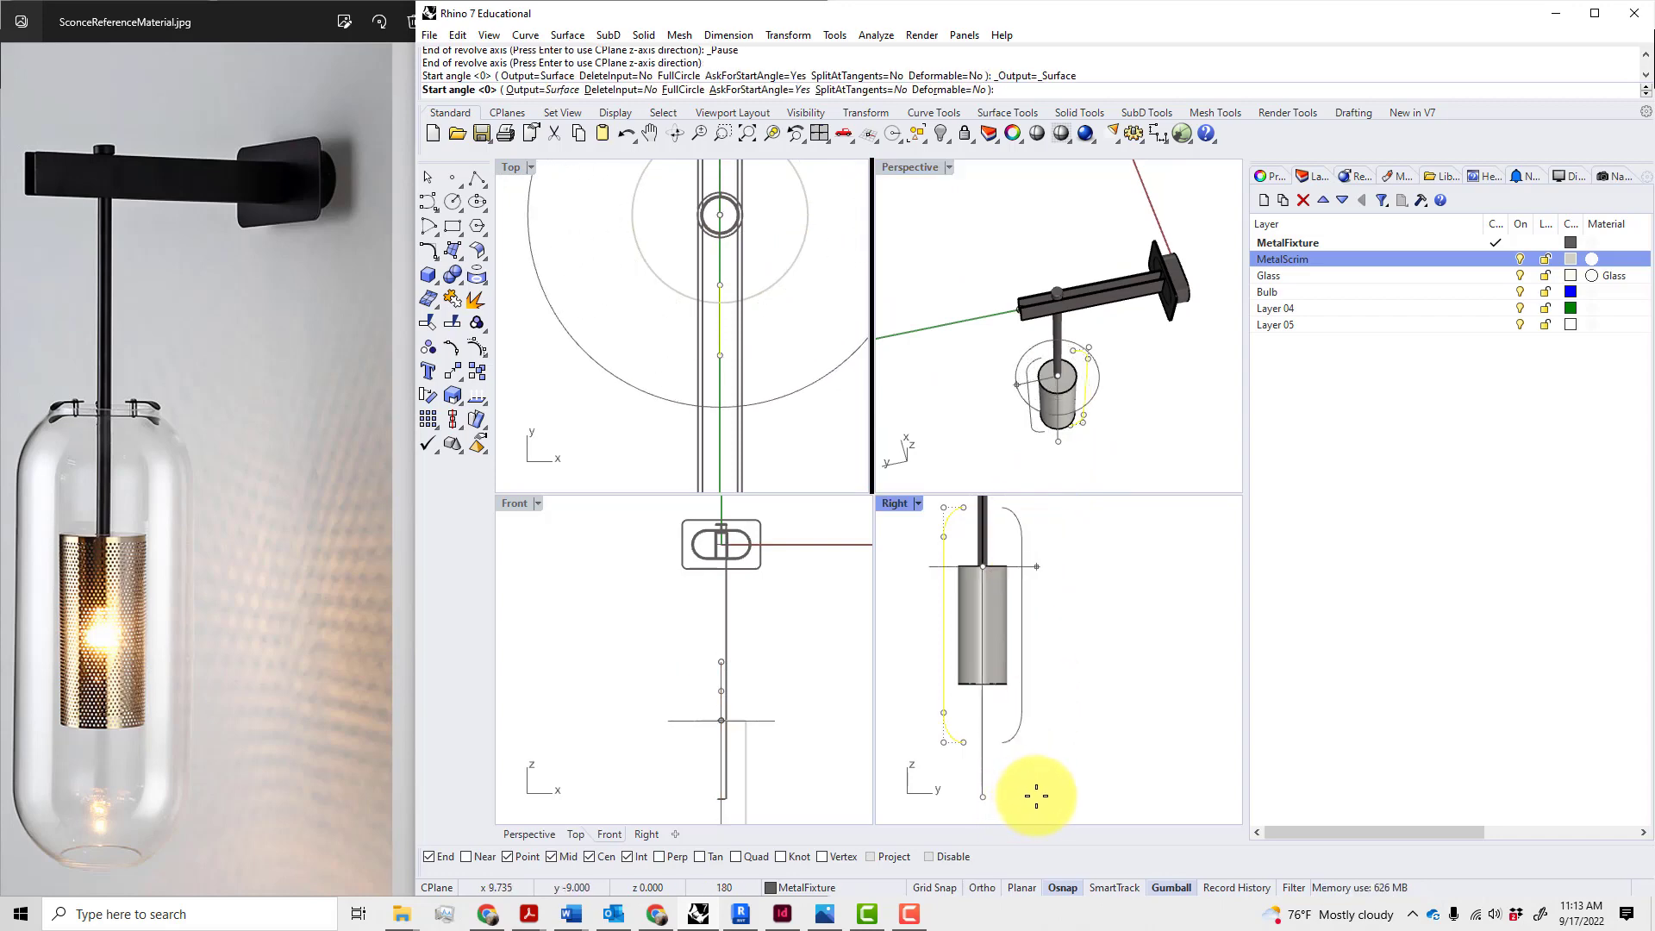
left_click(1037, 796)
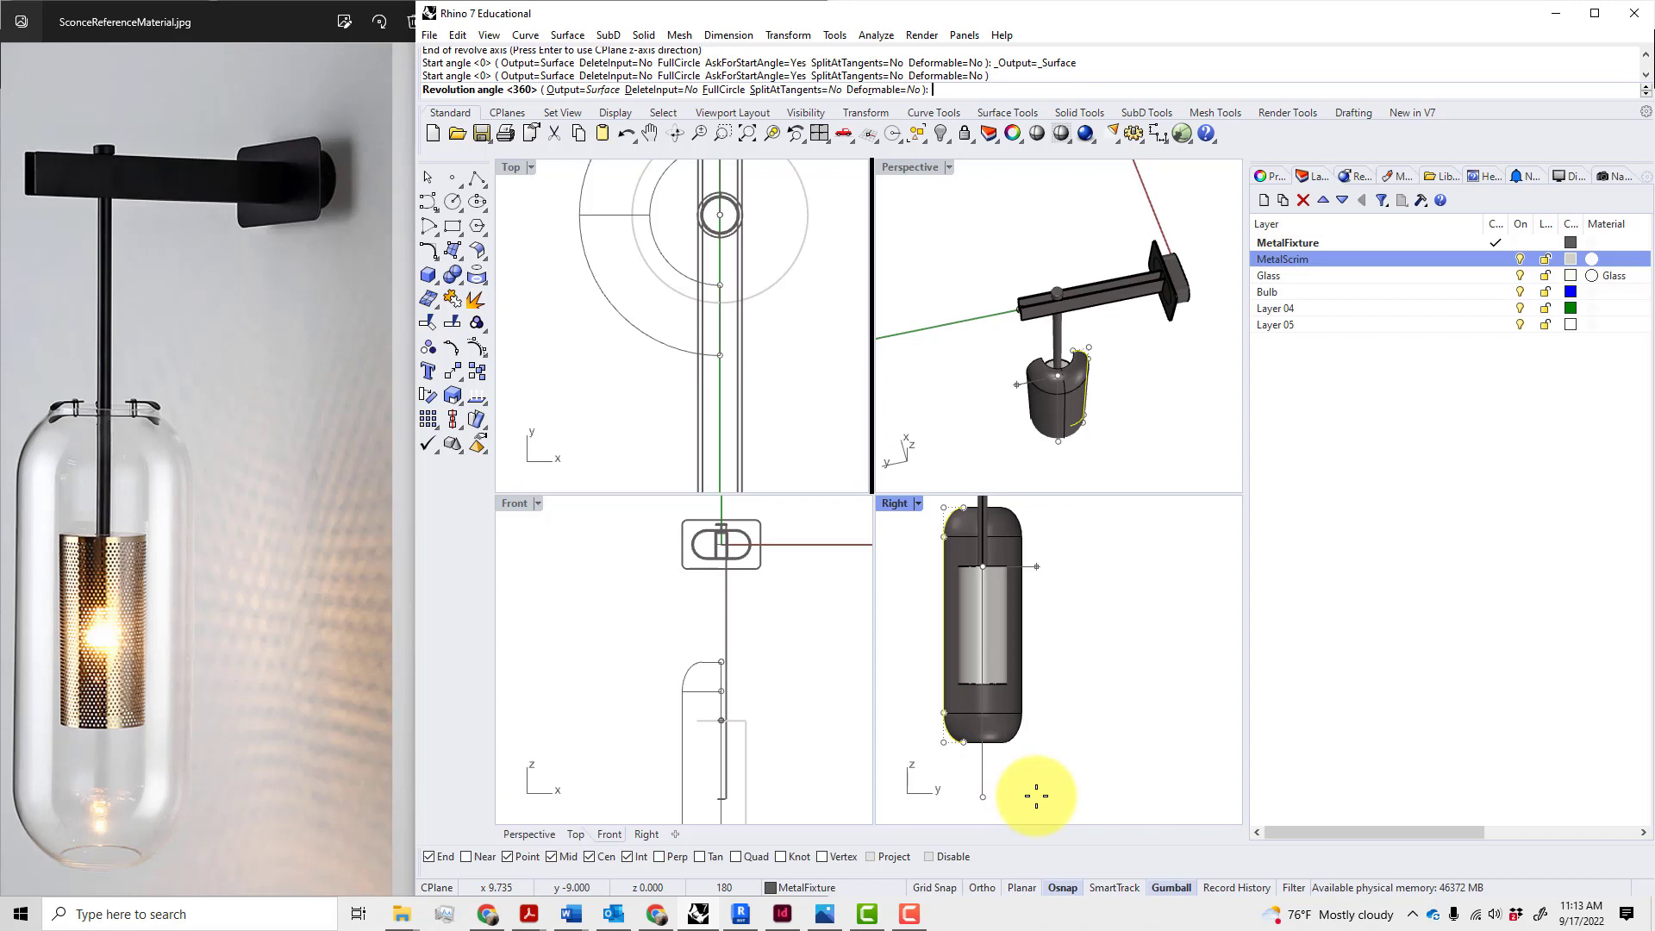
key("Return")
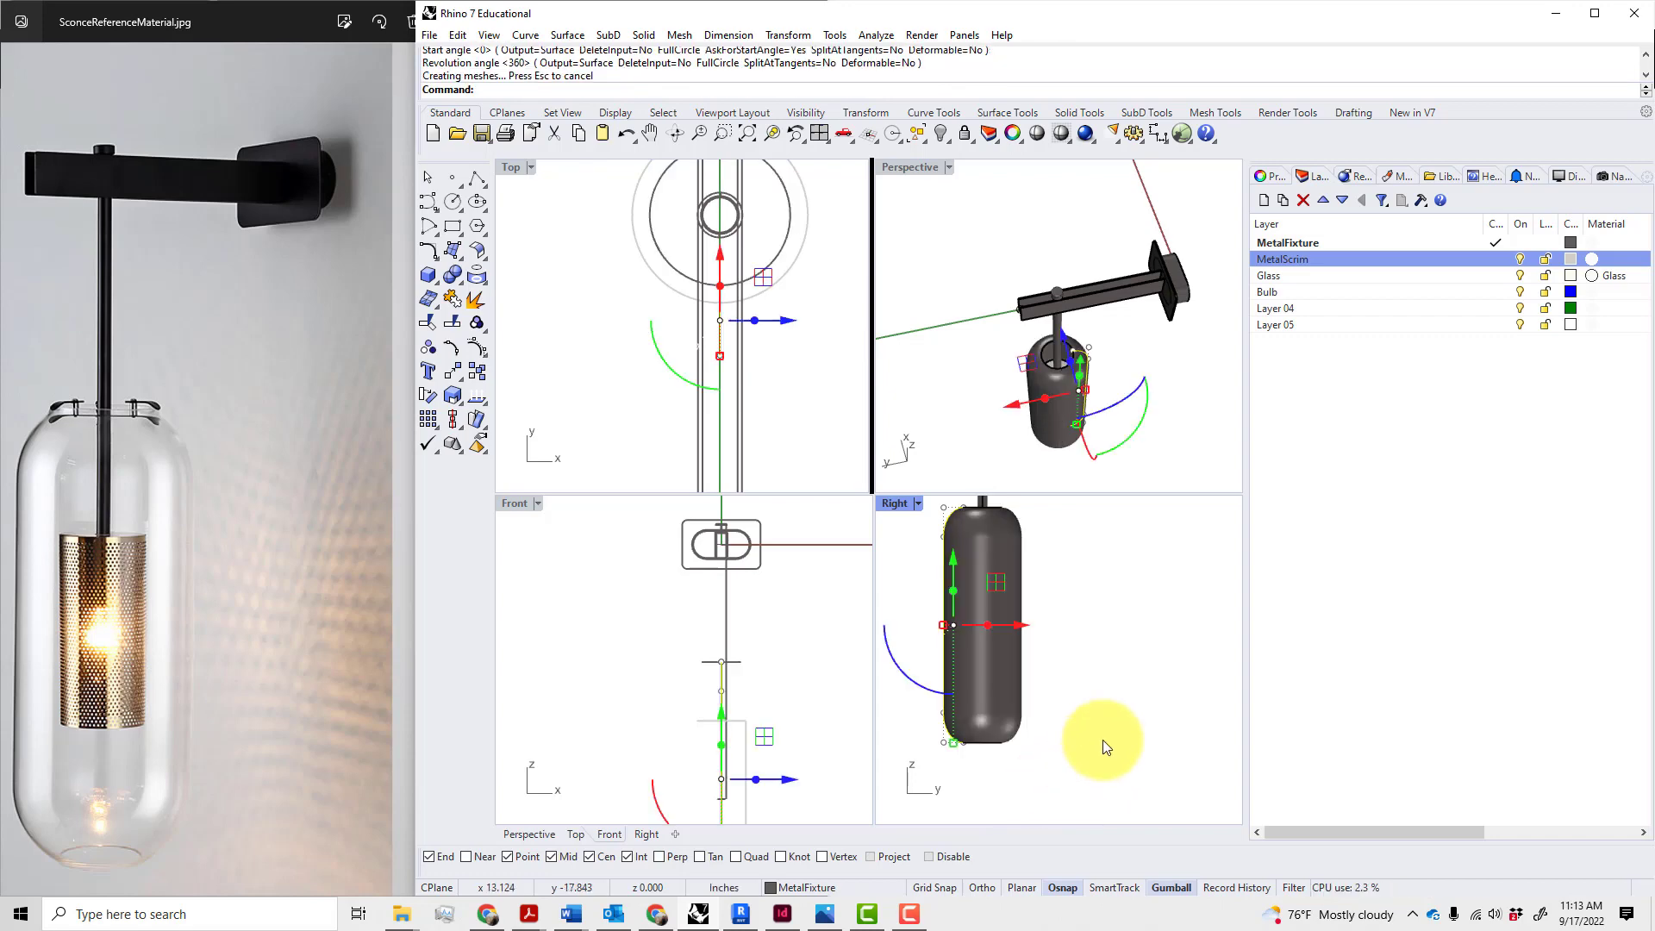
- Select the revolved shade surface and change its object layer to Glass
left_click(1104, 746)
left_click(1001, 698)
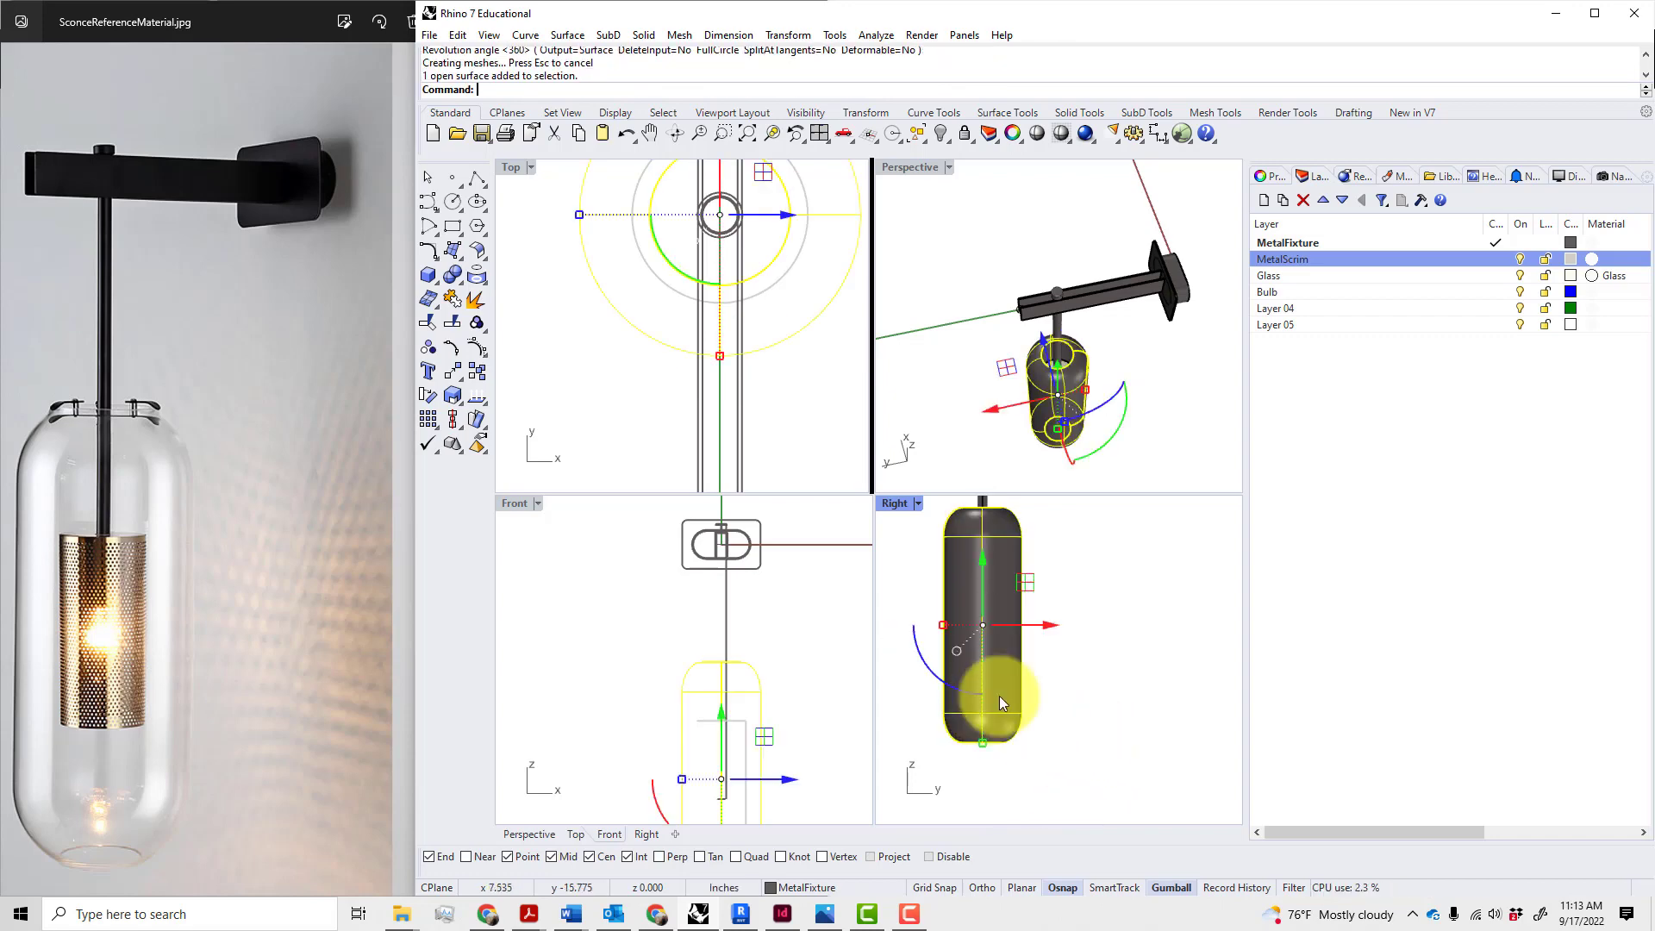
left_click(1305, 277)
right_click(1302, 278)
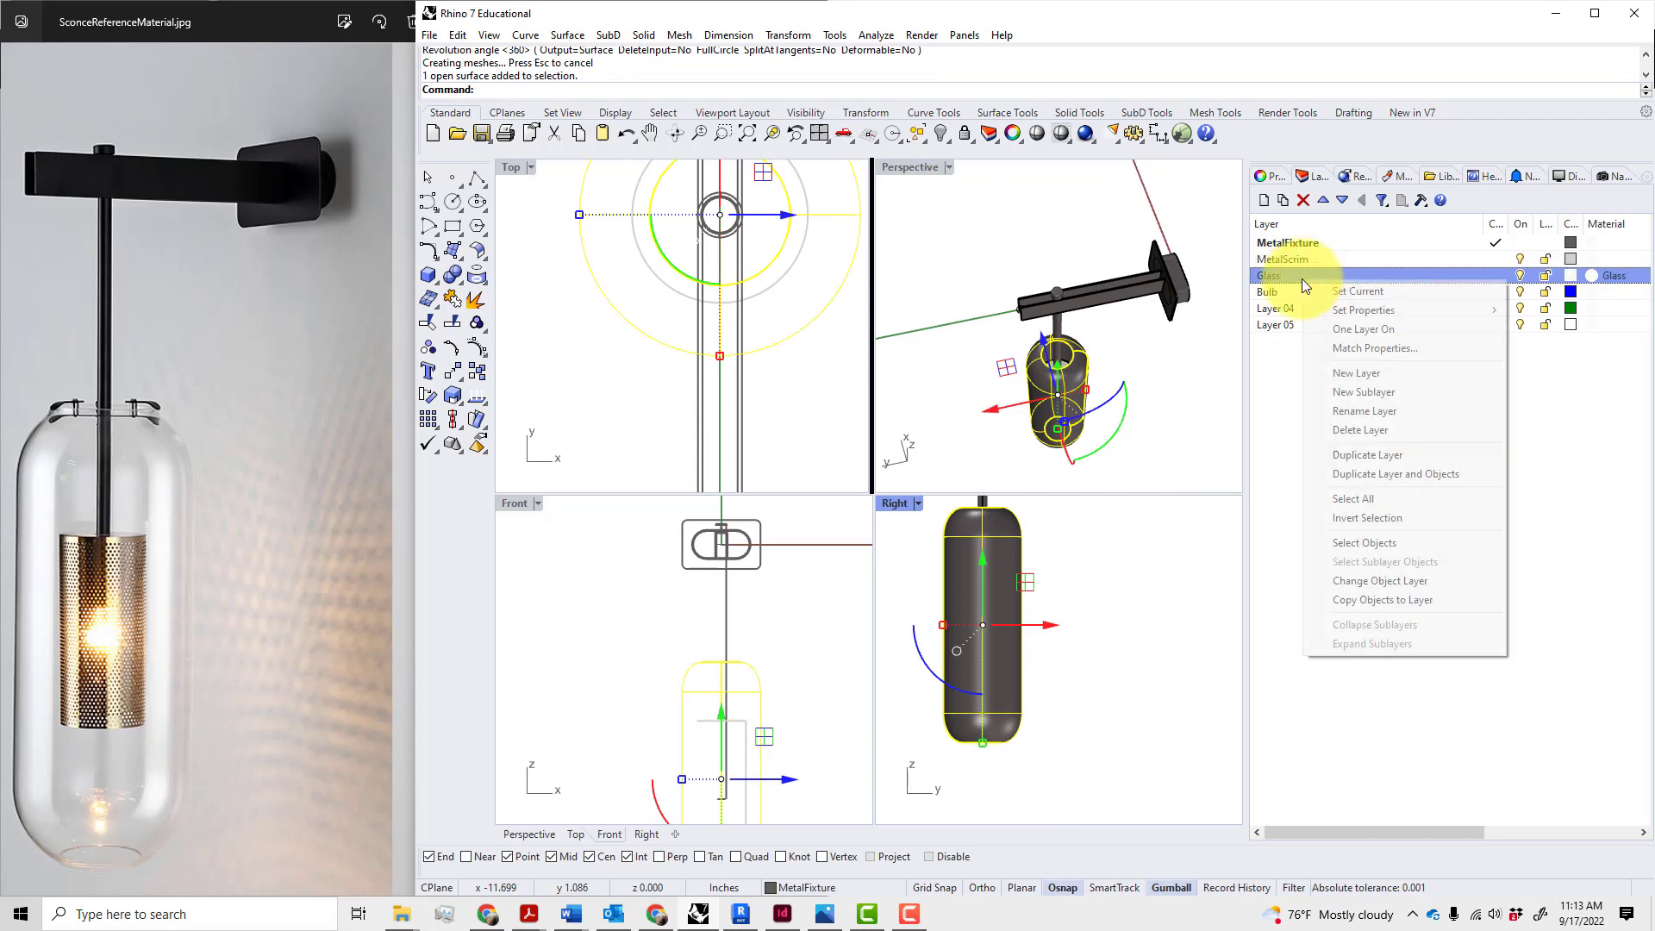
left_click(1395, 581)
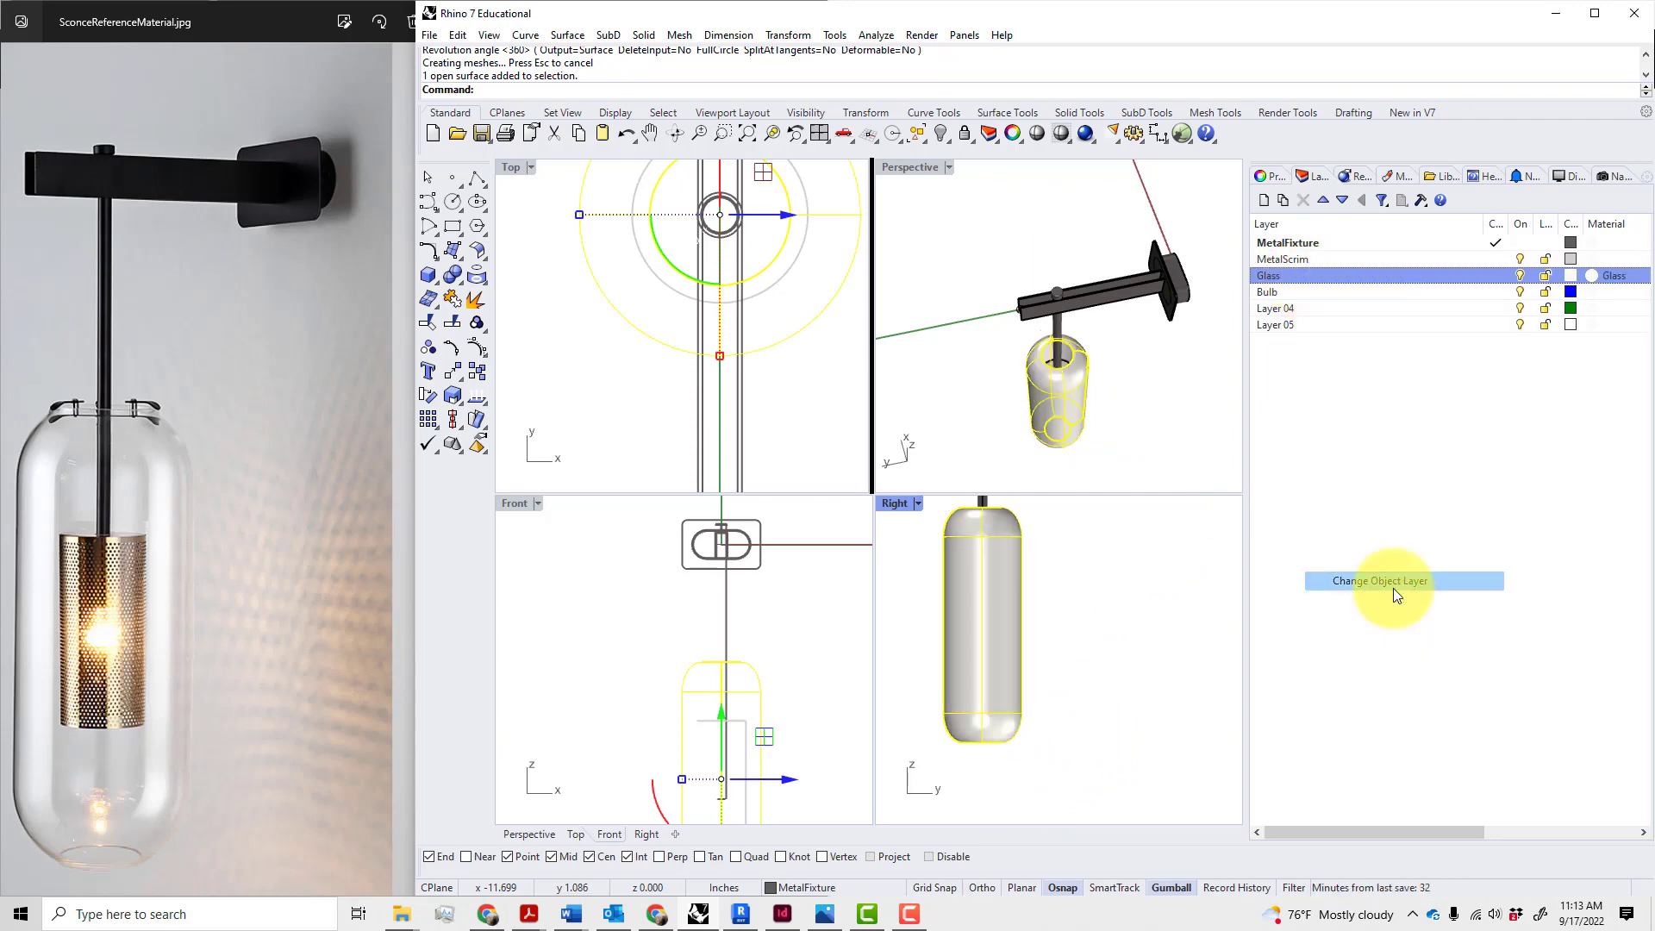
right_click_drag(1131, 417, 1095, 273)
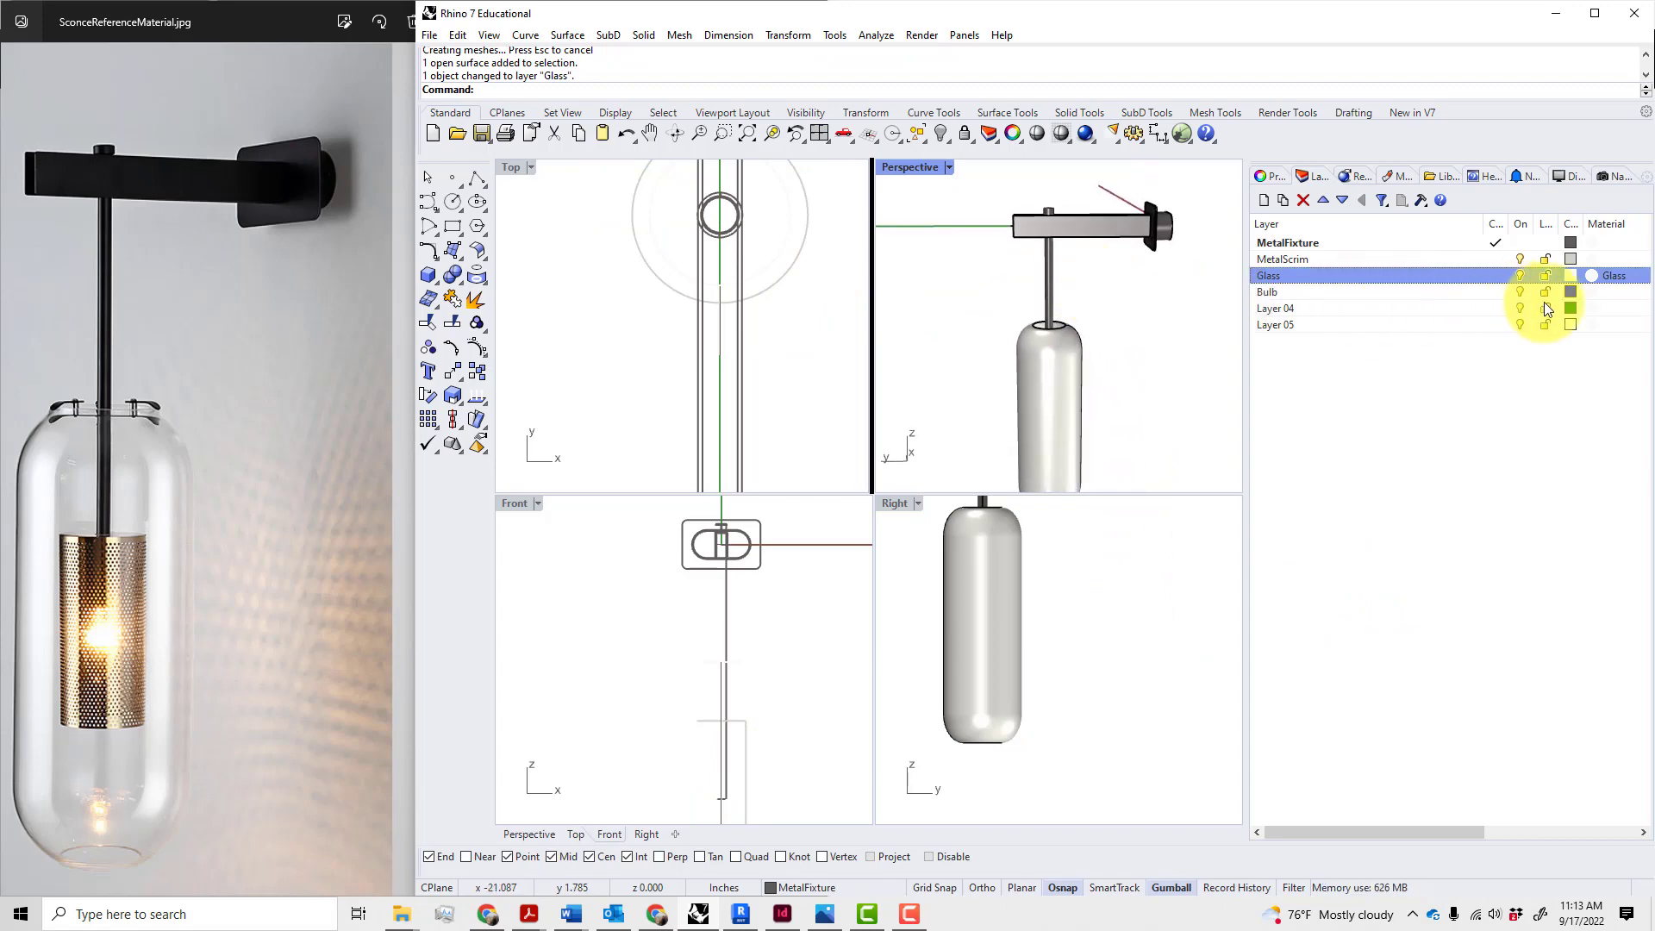
- Set the Perspective viewport to Rendered display mode to show the shade's glass material
left_click(1082, 383)
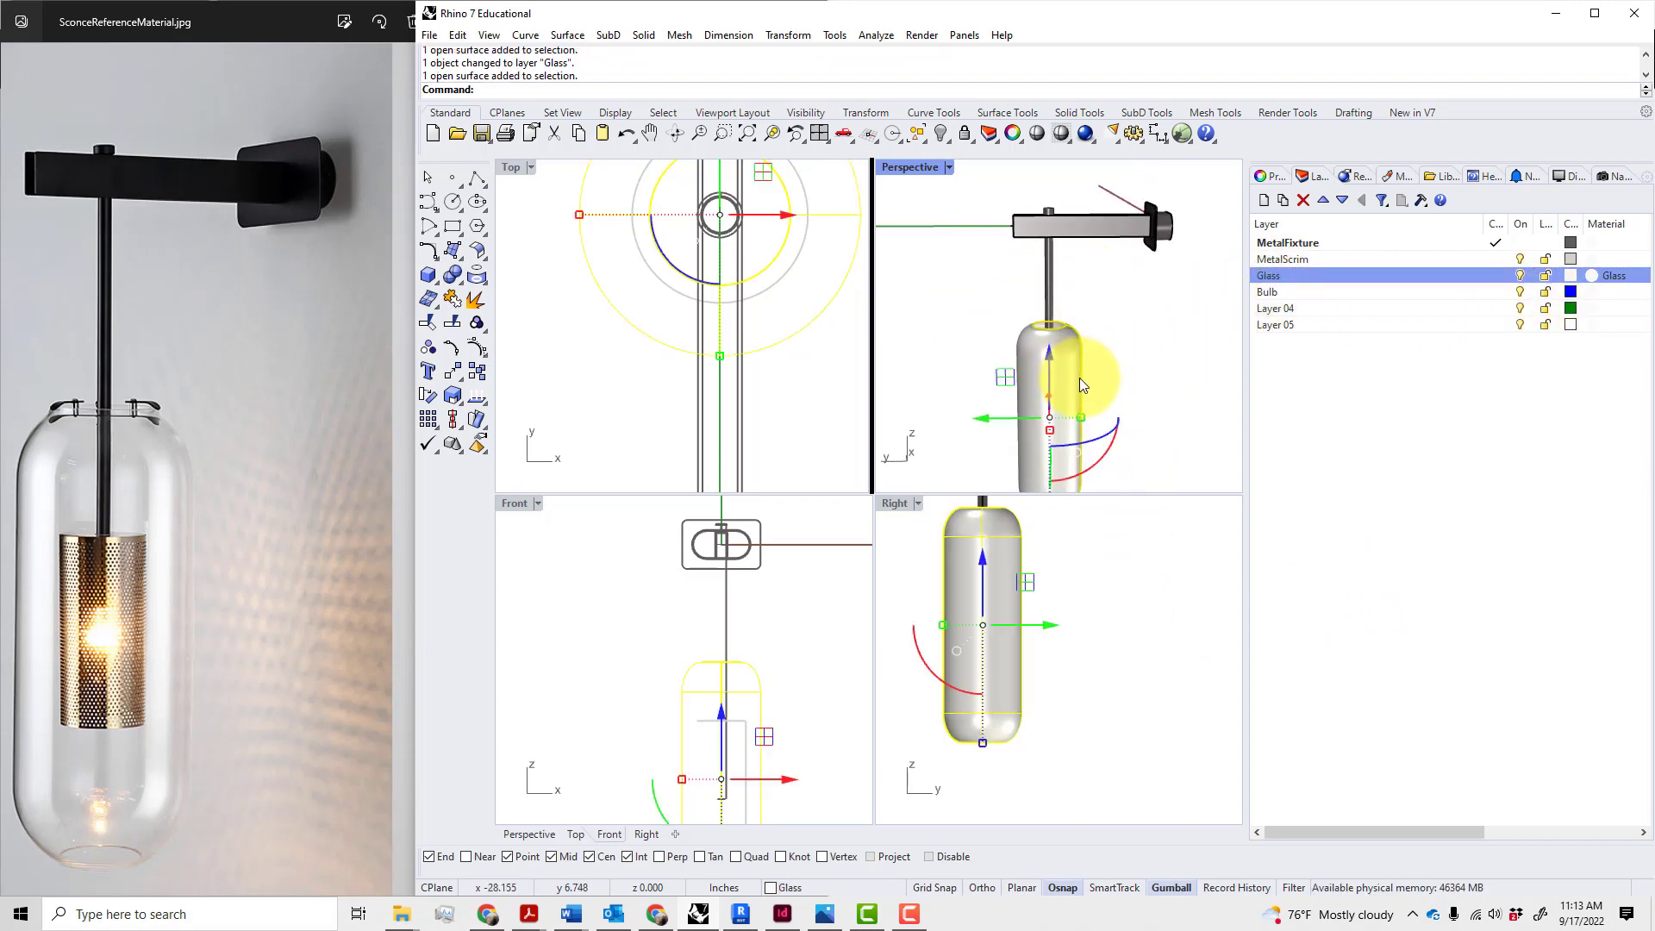
right_click(1081, 377)
scroll(1123, 364, "down", 6)
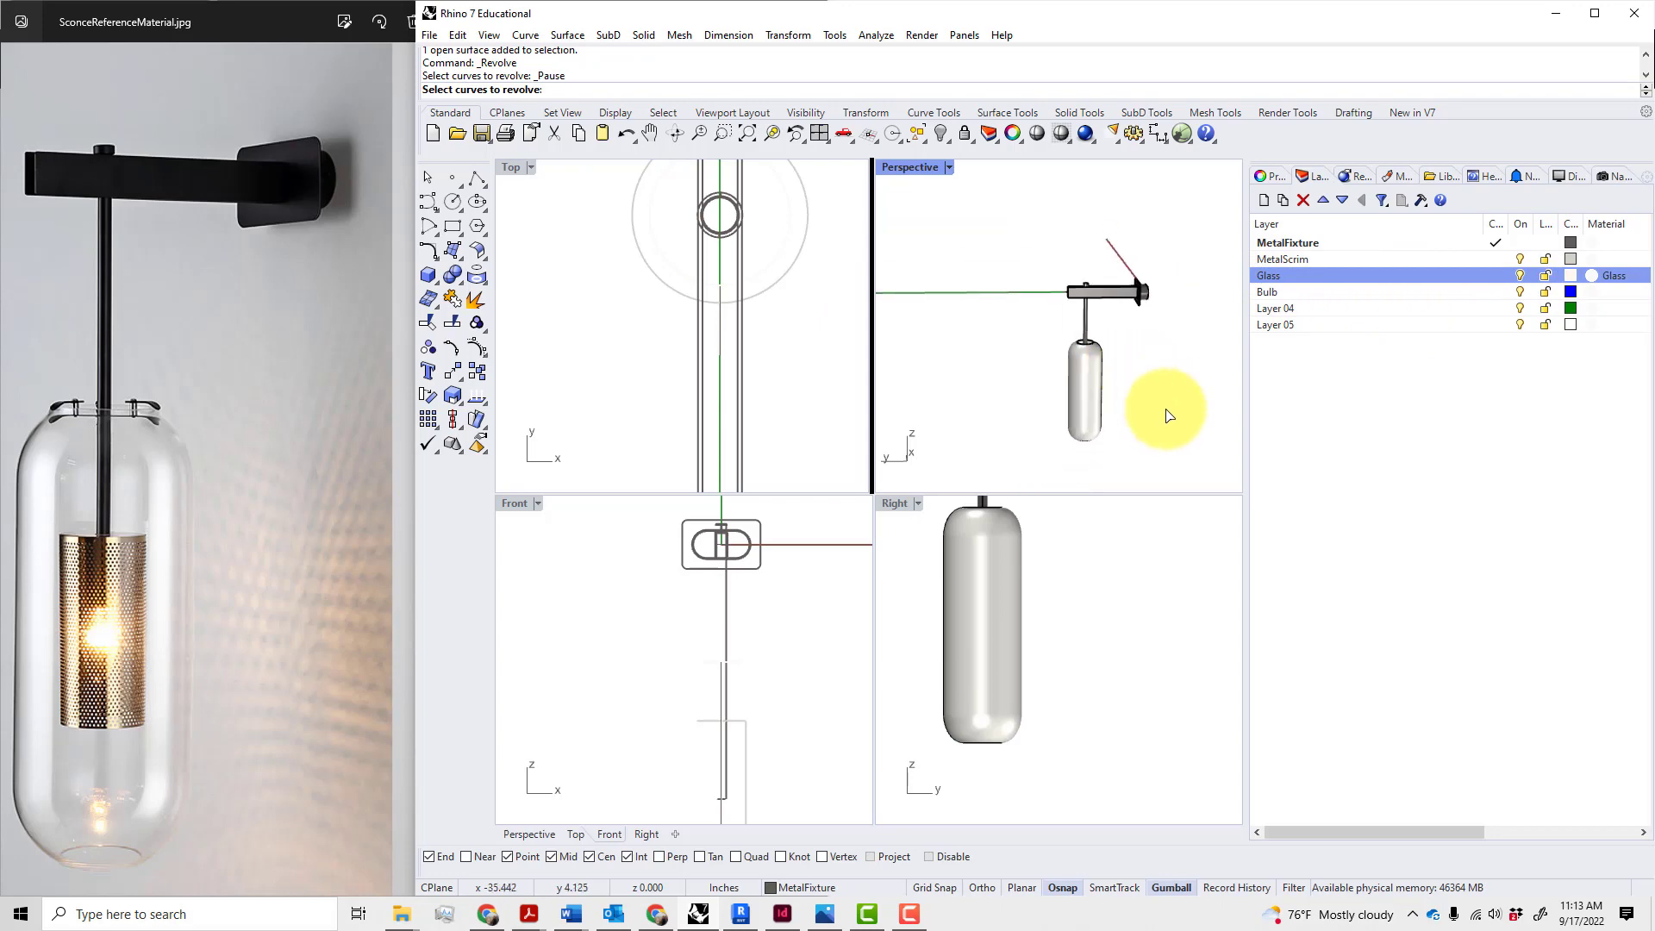
right_click_drag(1167, 409, 1119, 381)
left_click(949, 168)
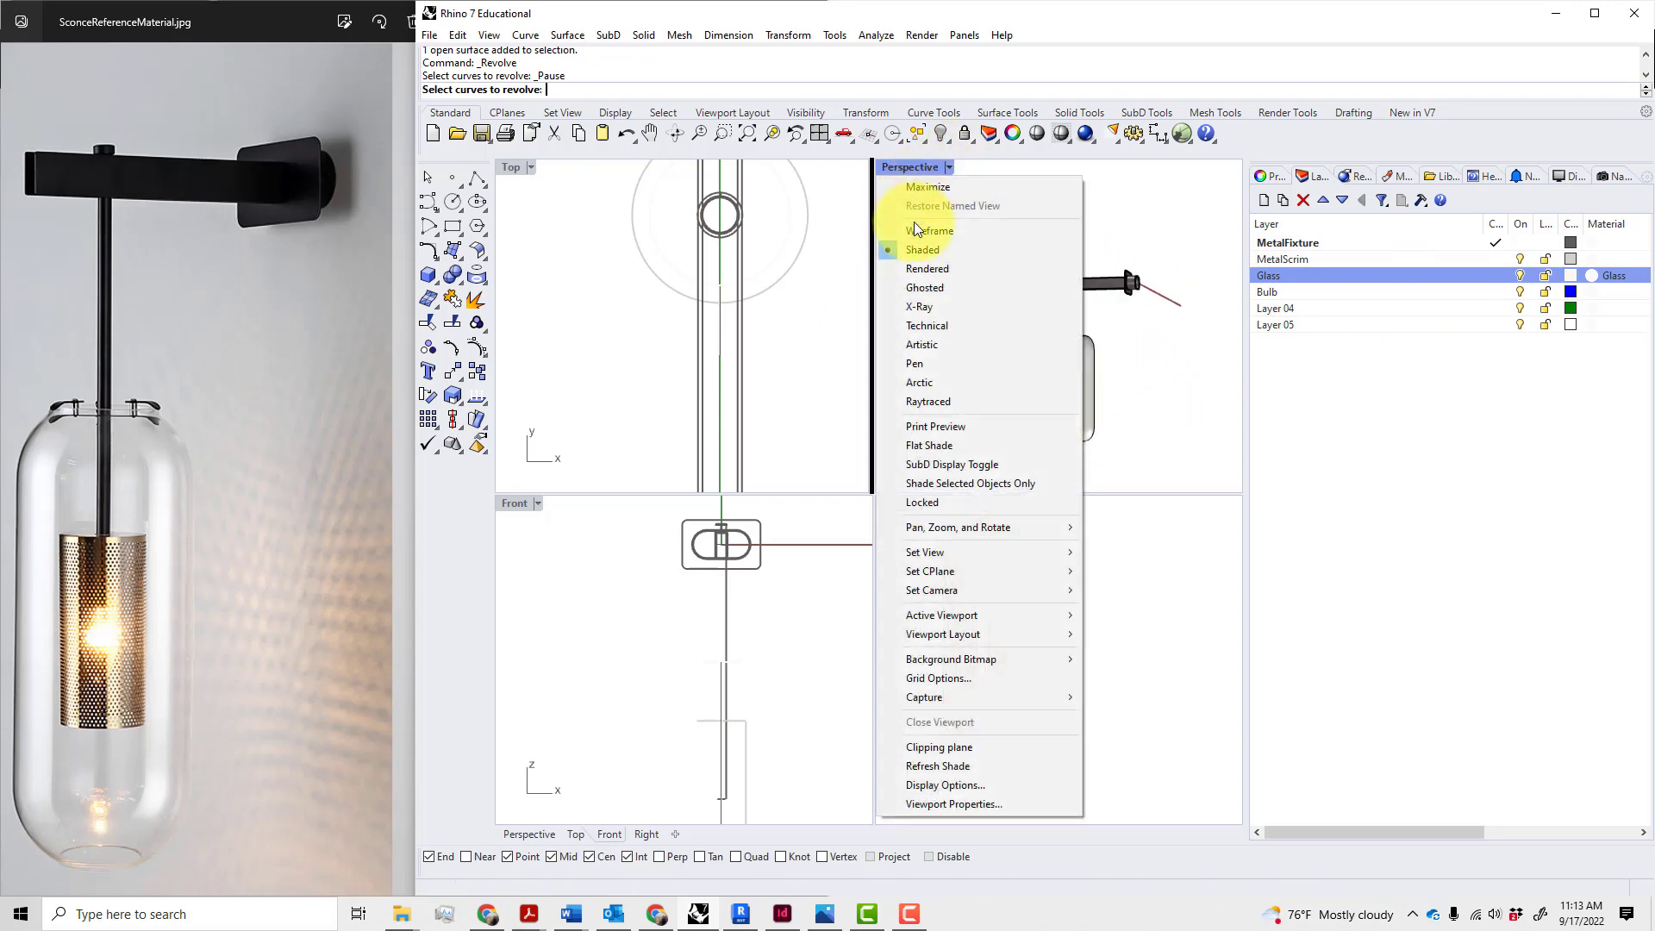
left_click(912, 267)
right_click_drag(1120, 401, 1167, 388)
scroll(1169, 397, "up", 8)
scroll(1169, 400, "down", 3)
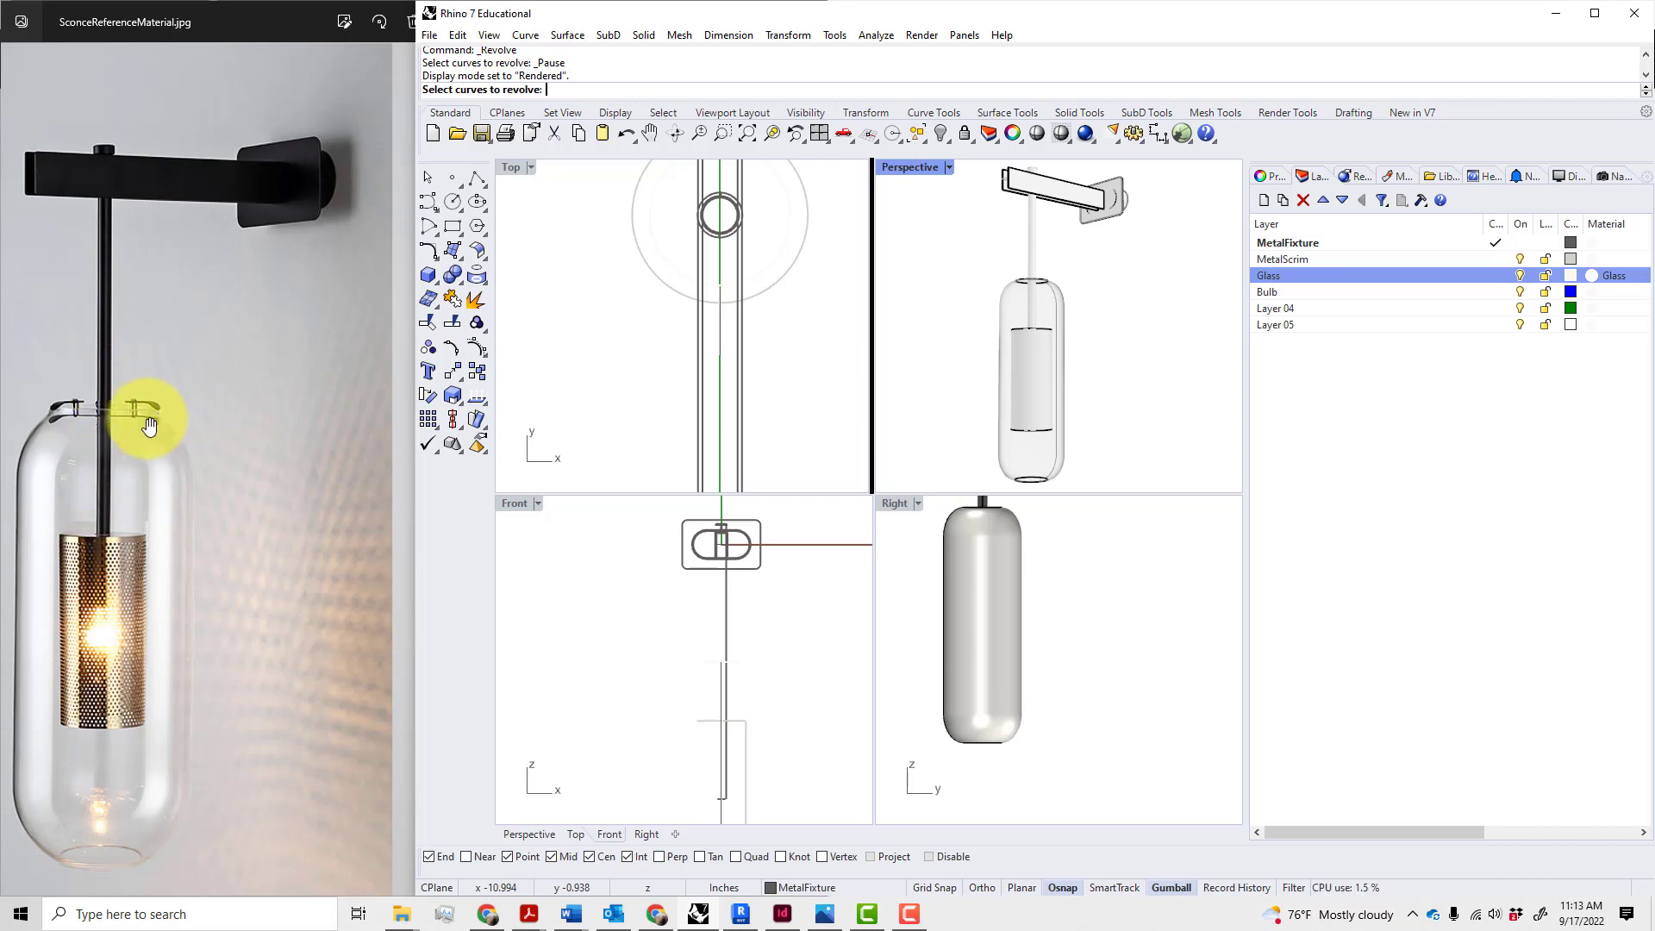
- Examine the clips around the shade's upper opening in the reference photo and compare the photo with the rendered model
scroll(130, 418, "up", 5)
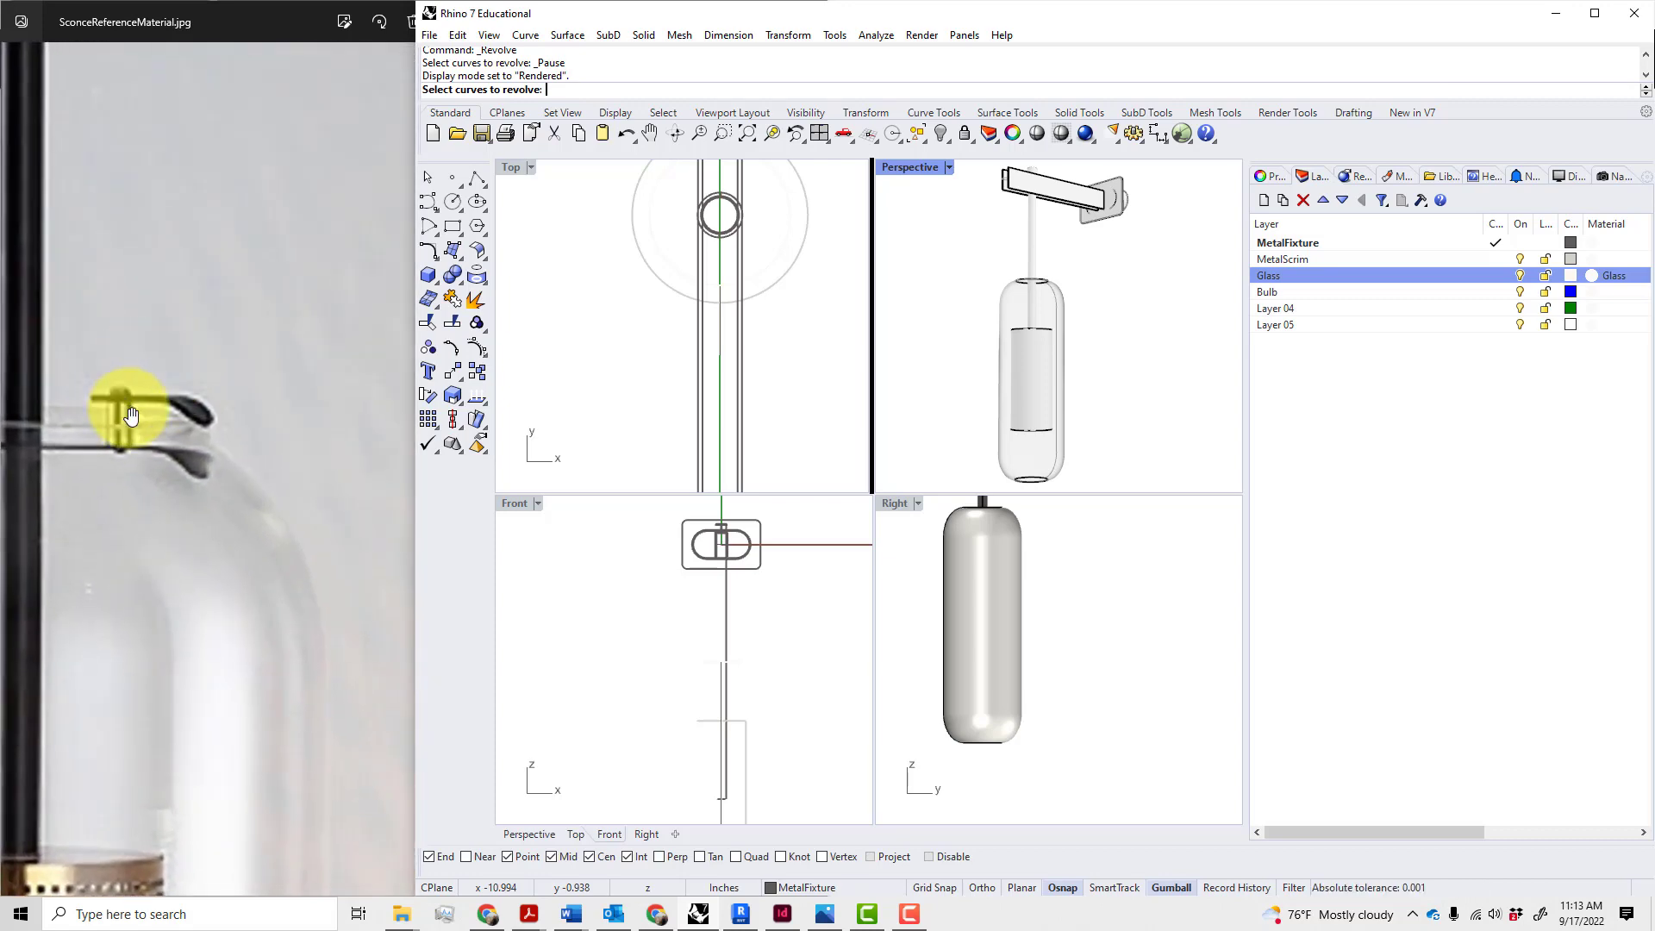
scroll(147, 414, "down", 3)
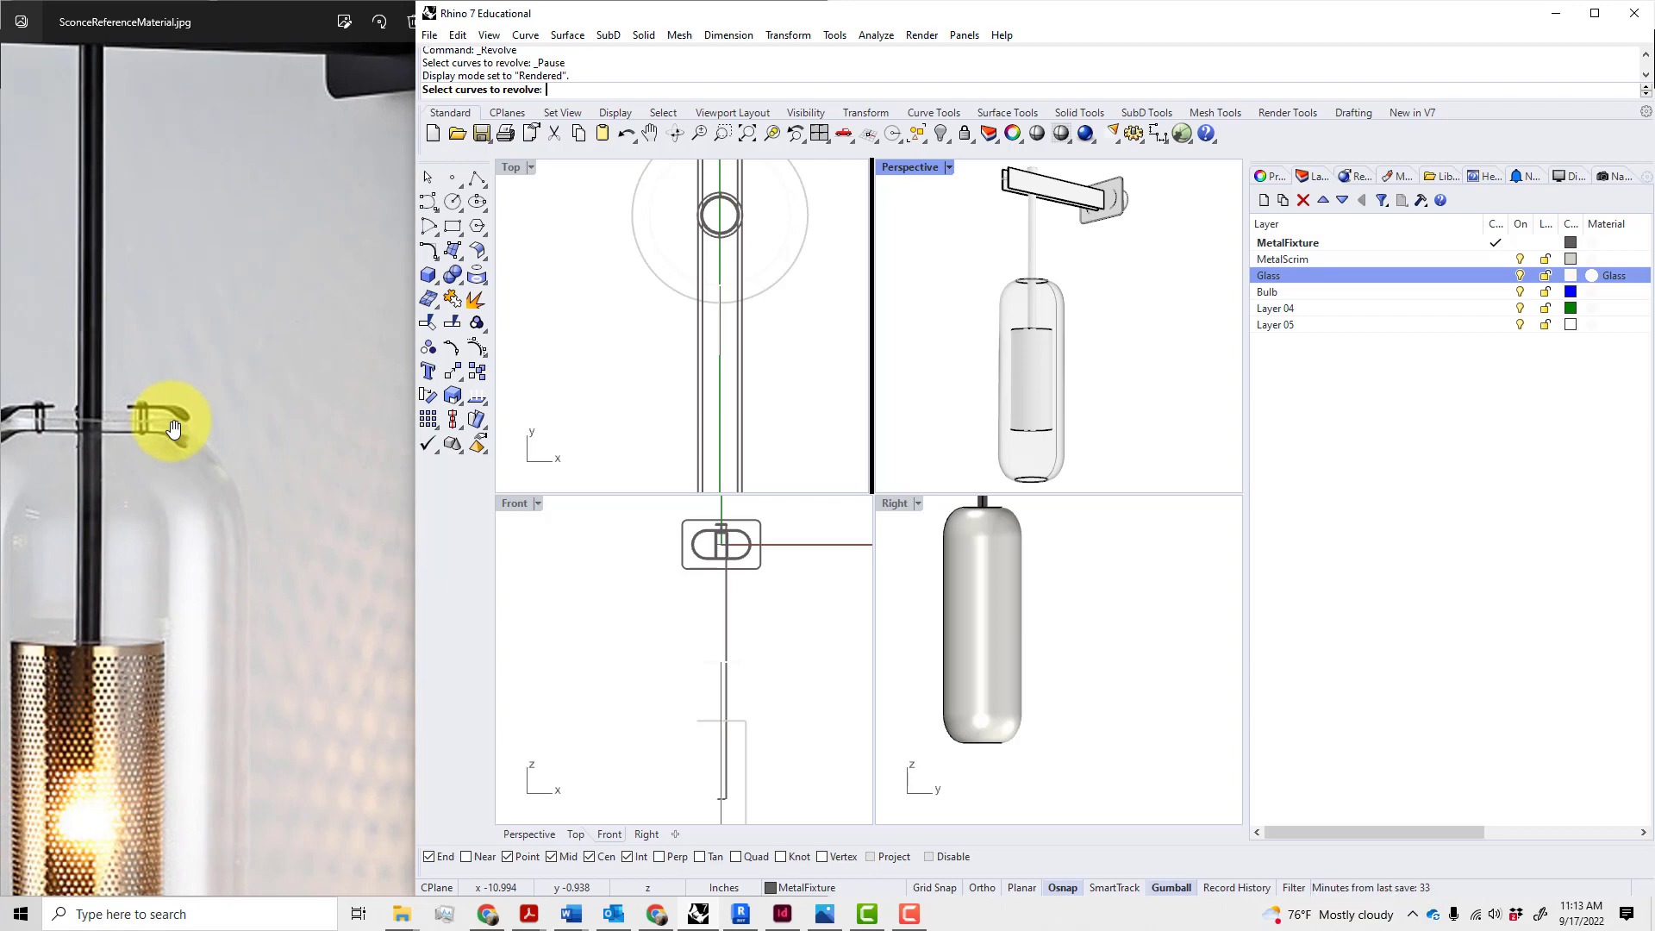
scroll(169, 425, "down", 3)
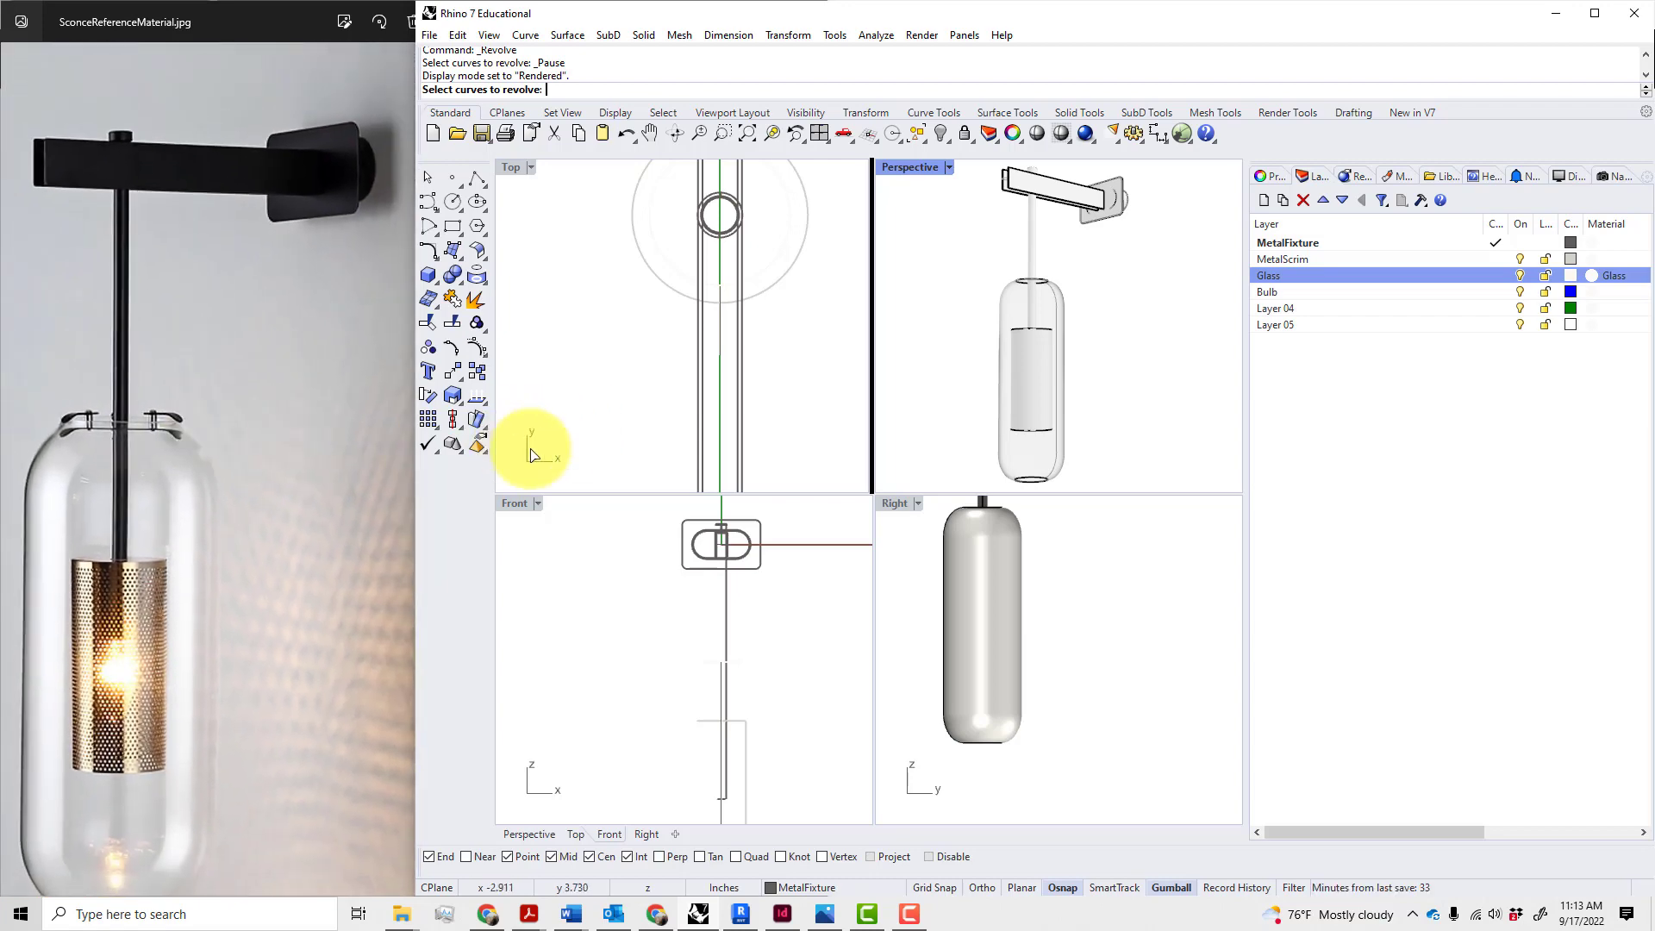
right_click_drag(1097, 395, 1135, 429)
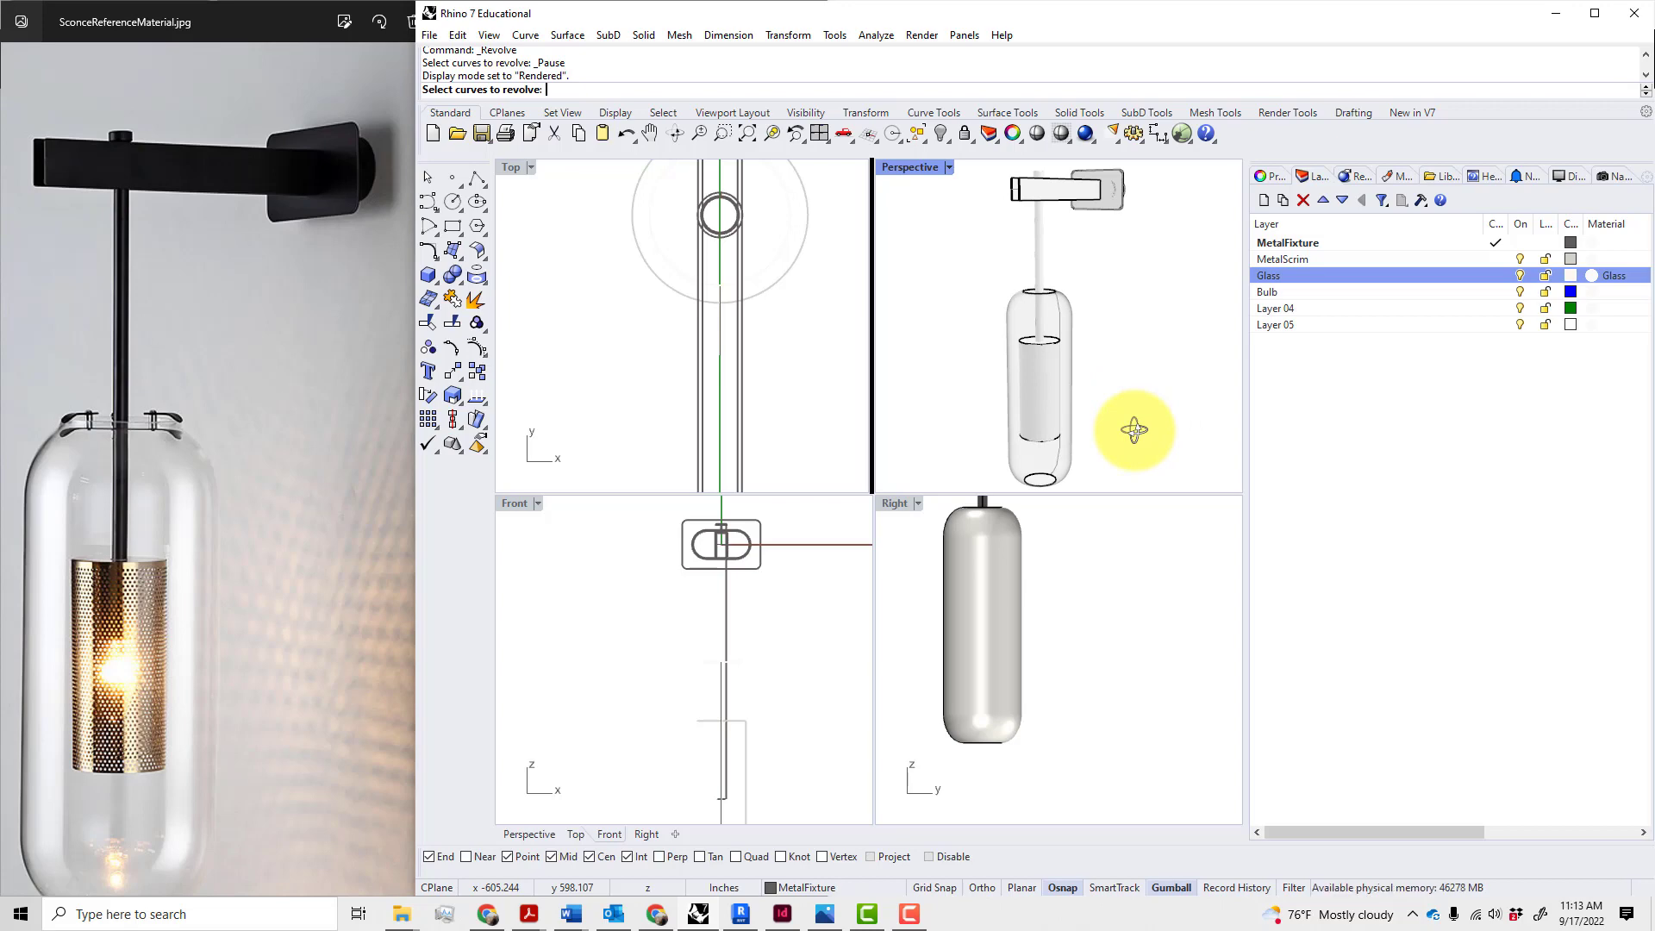
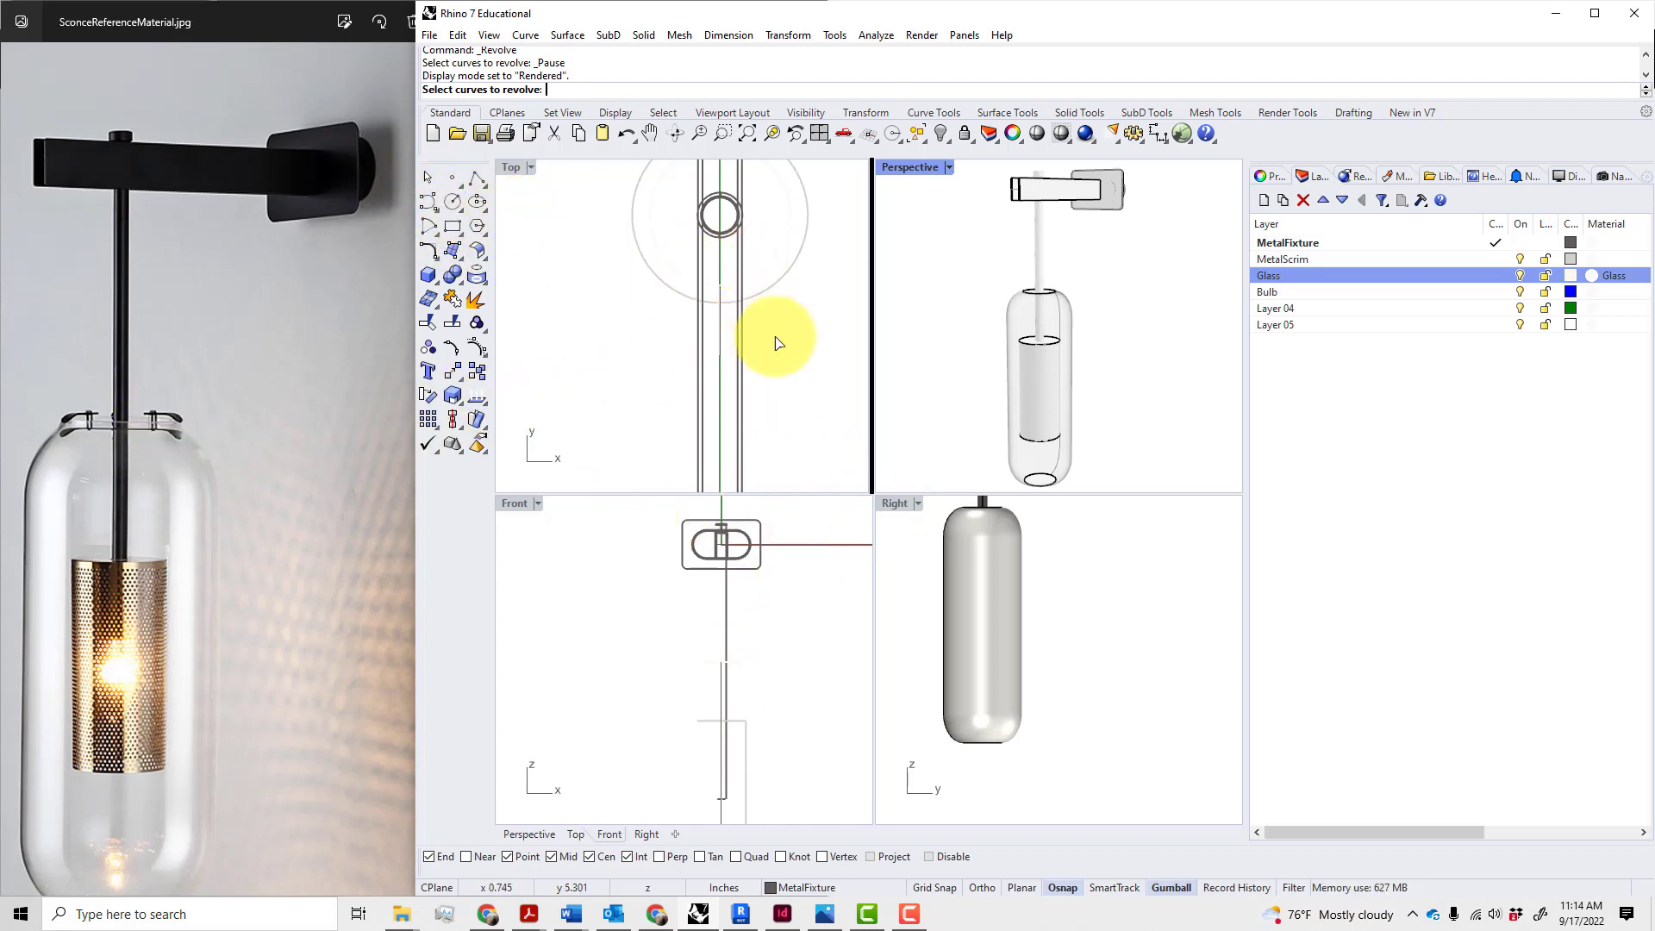
left_click(820, 413)
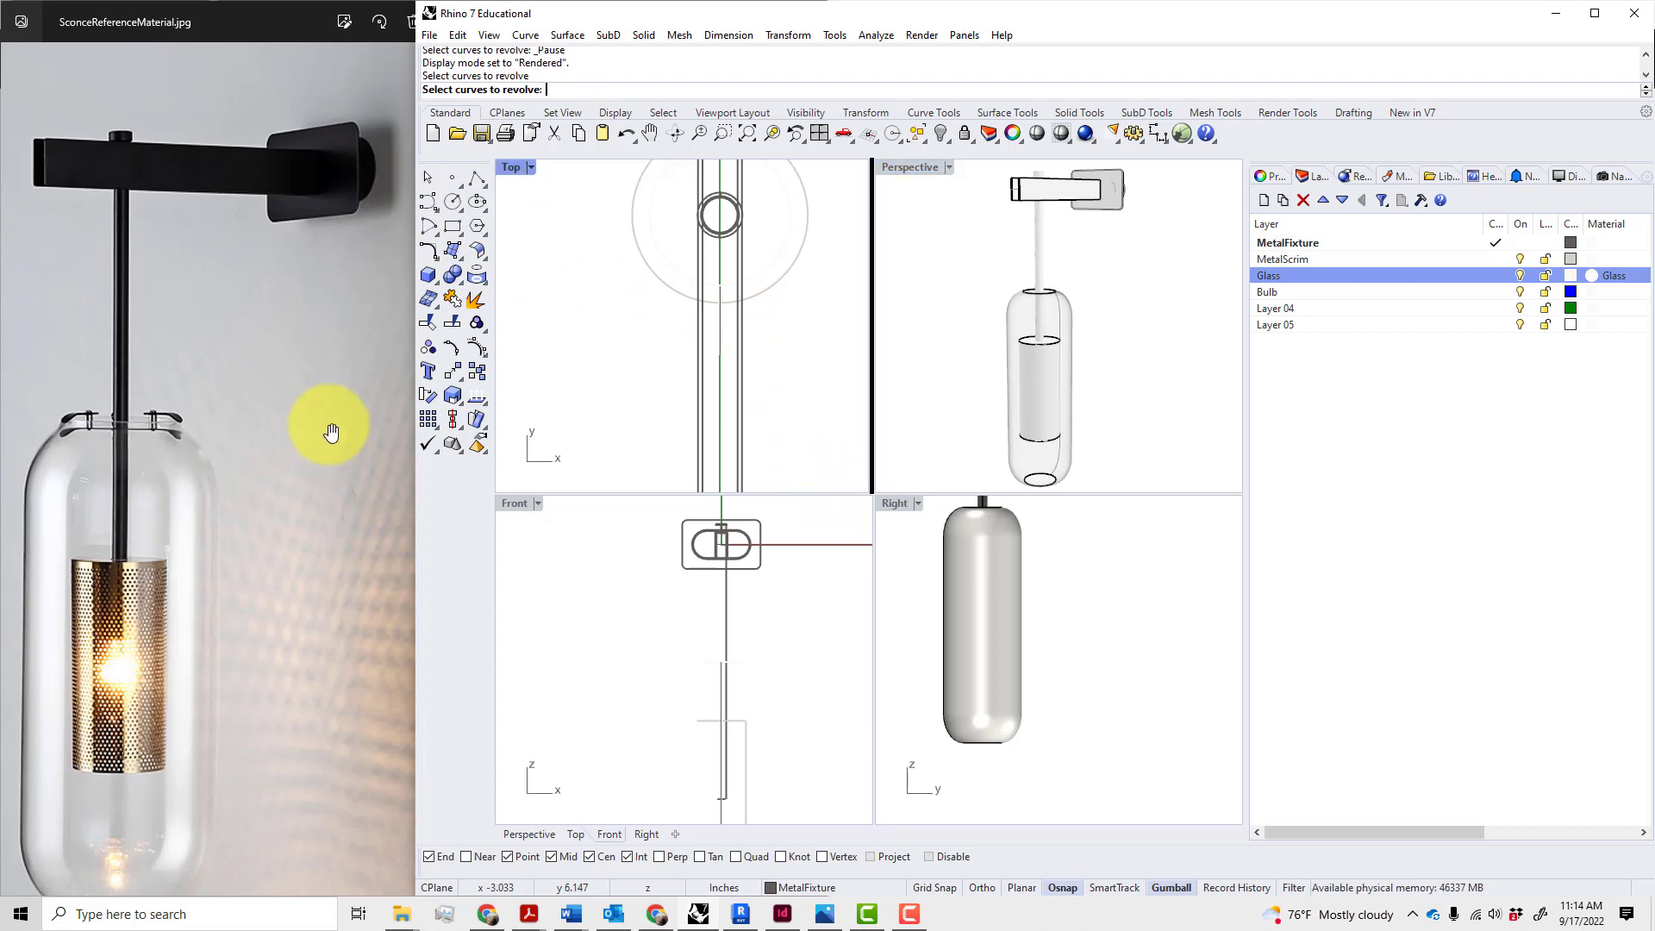
scroll(1088, 422, "up", 5)
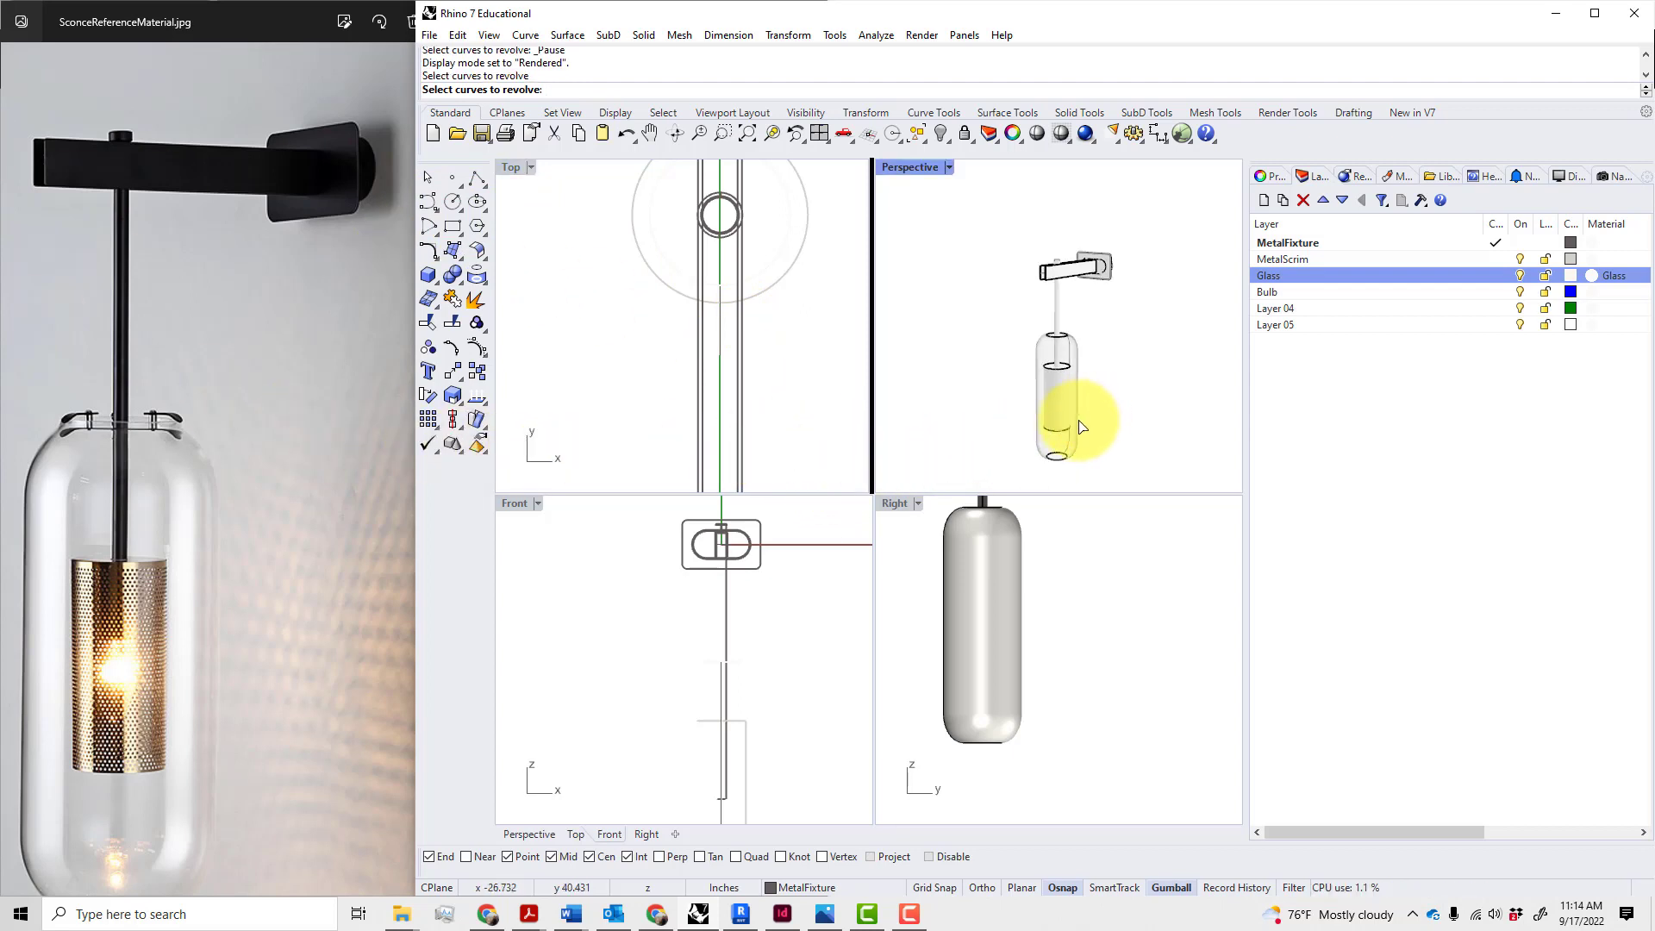
right_click_drag(1039, 341, 991, 362)
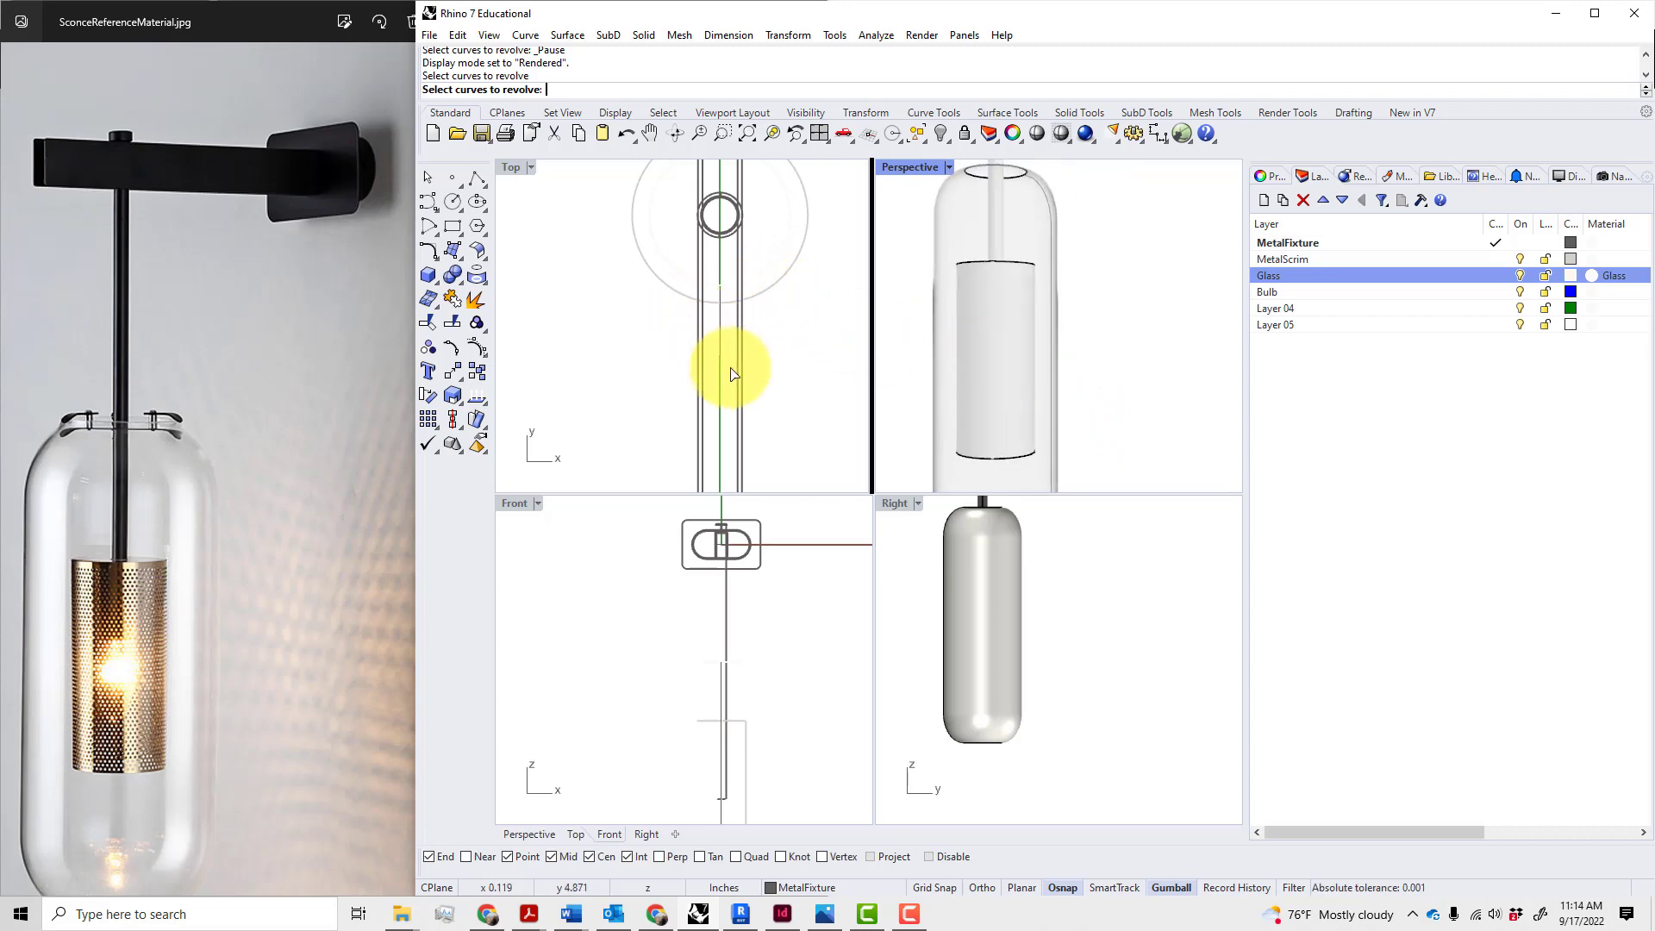
left_click(778, 666)
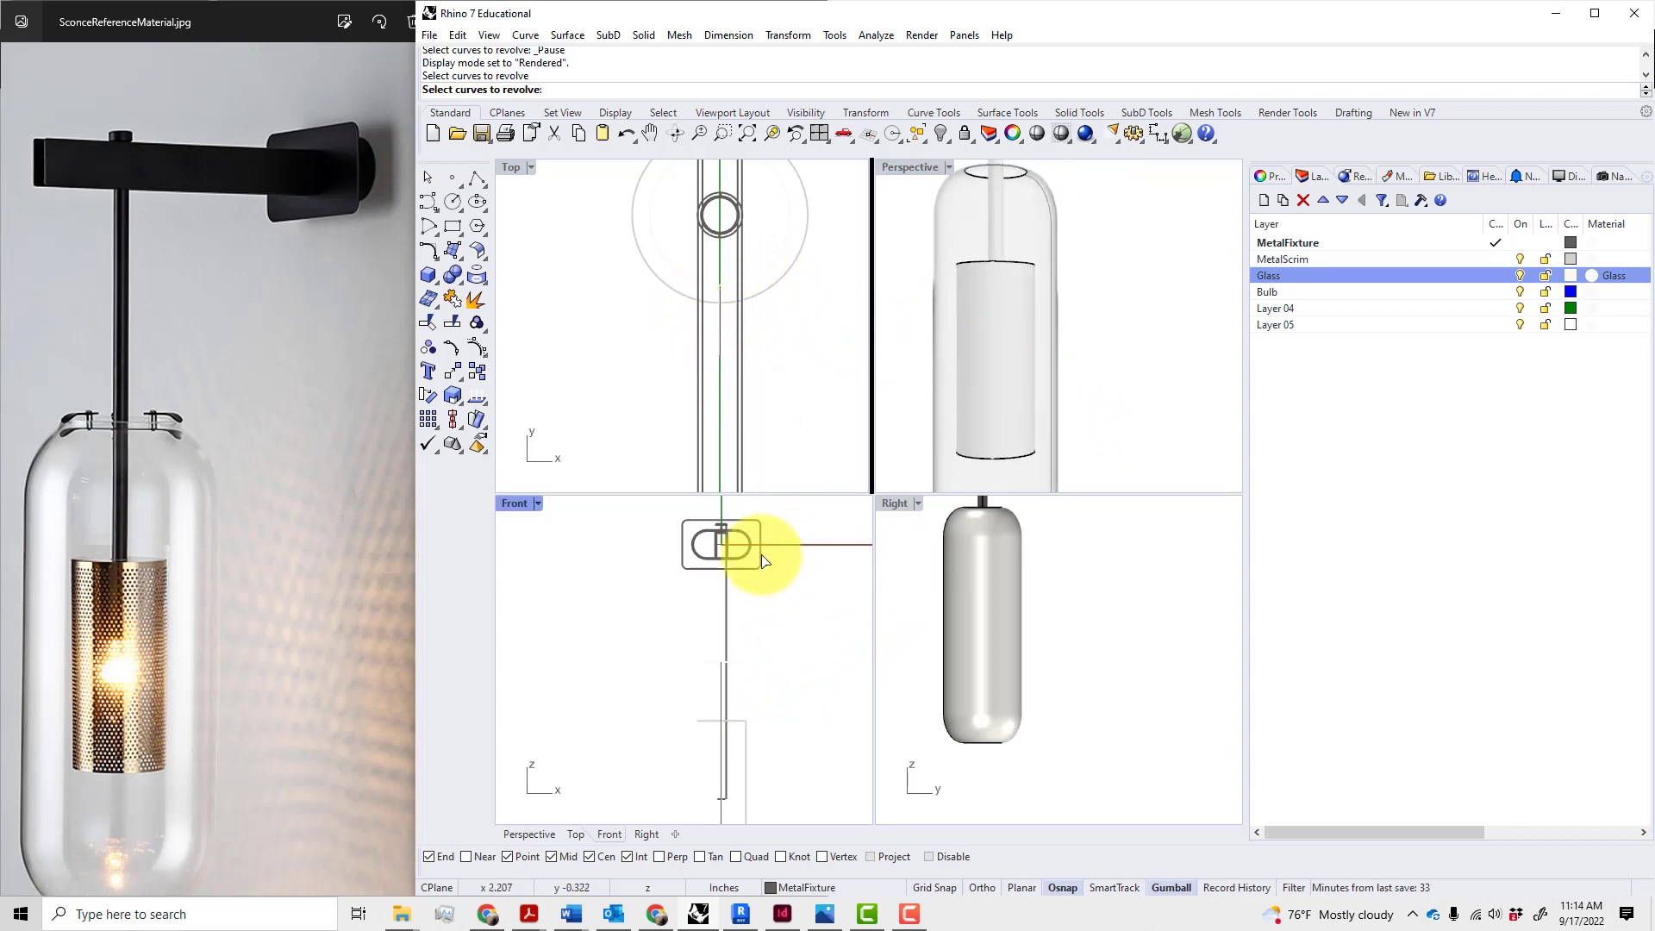
- Draw a centre rectangle 2.5 inches long and 1 inch wide at the lower end of the hanging rod in the Front view
left_click(452, 226)
scroll(739, 506, "down", 5)
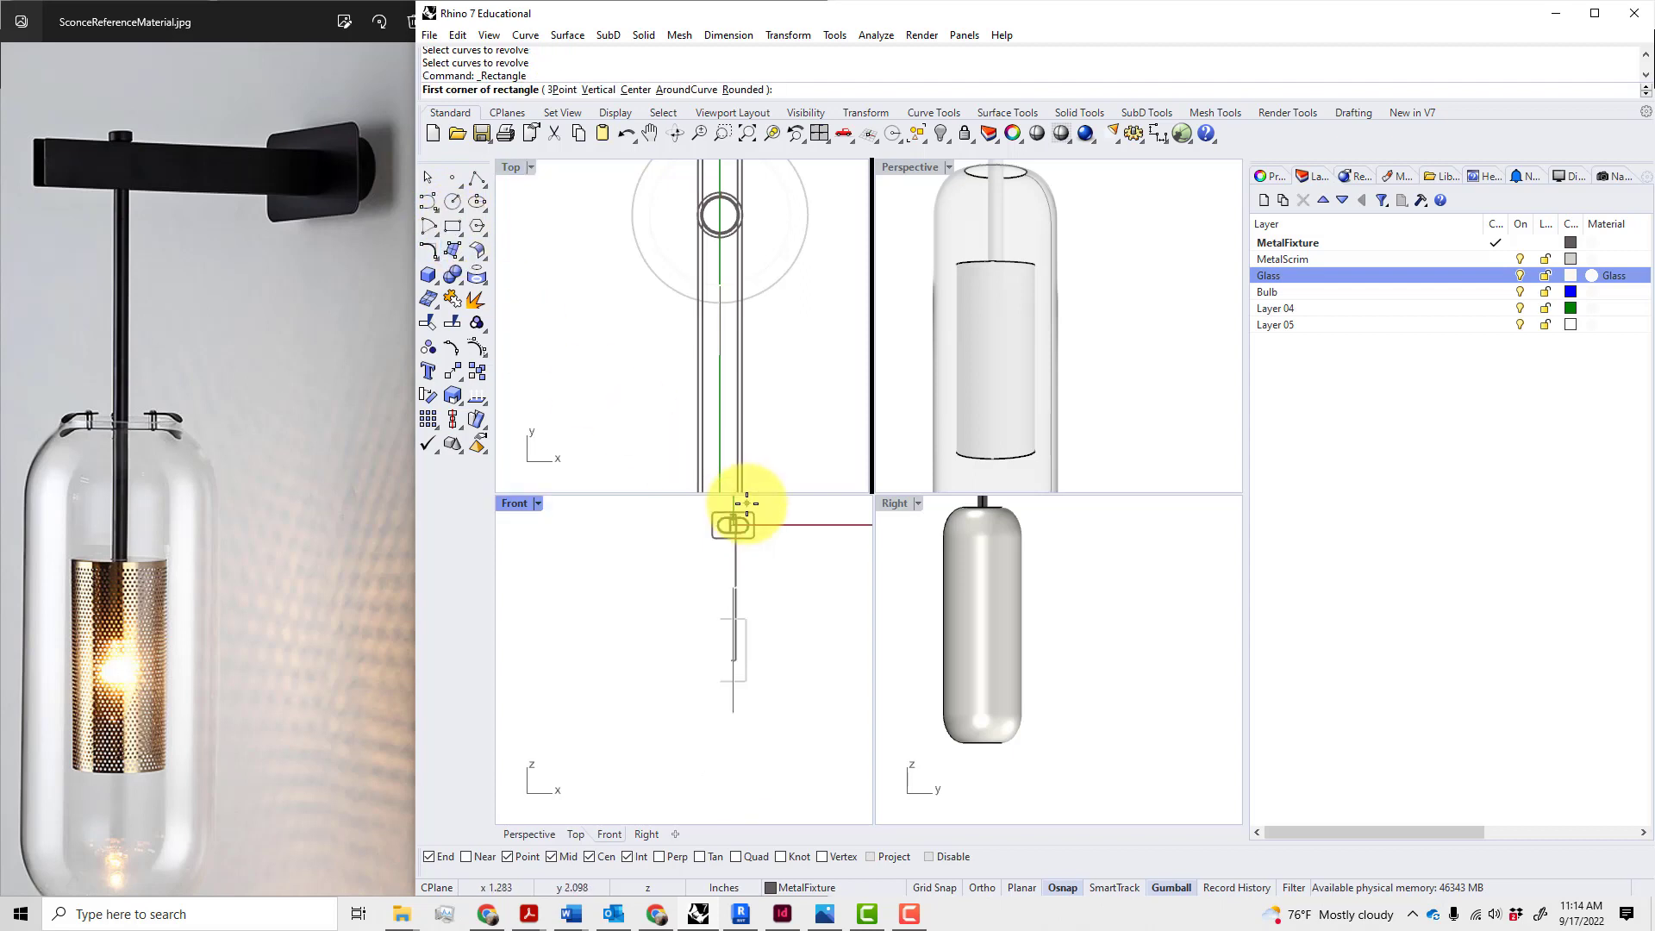
scroll(771, 672, "up", 3)
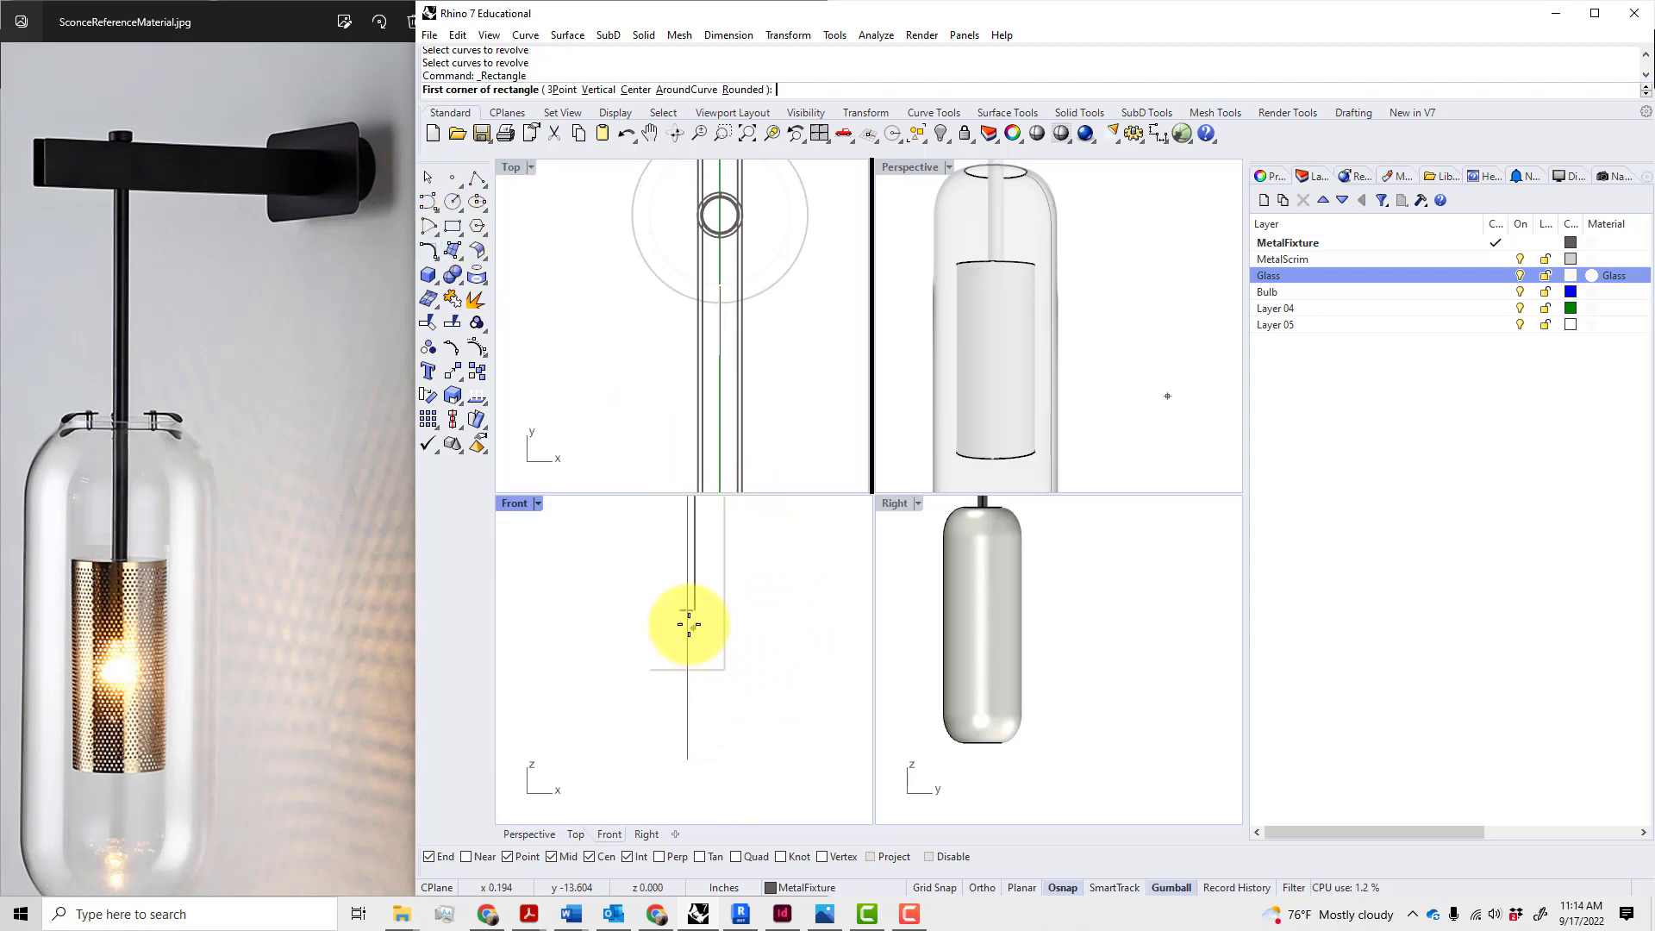
left_click(636, 90)
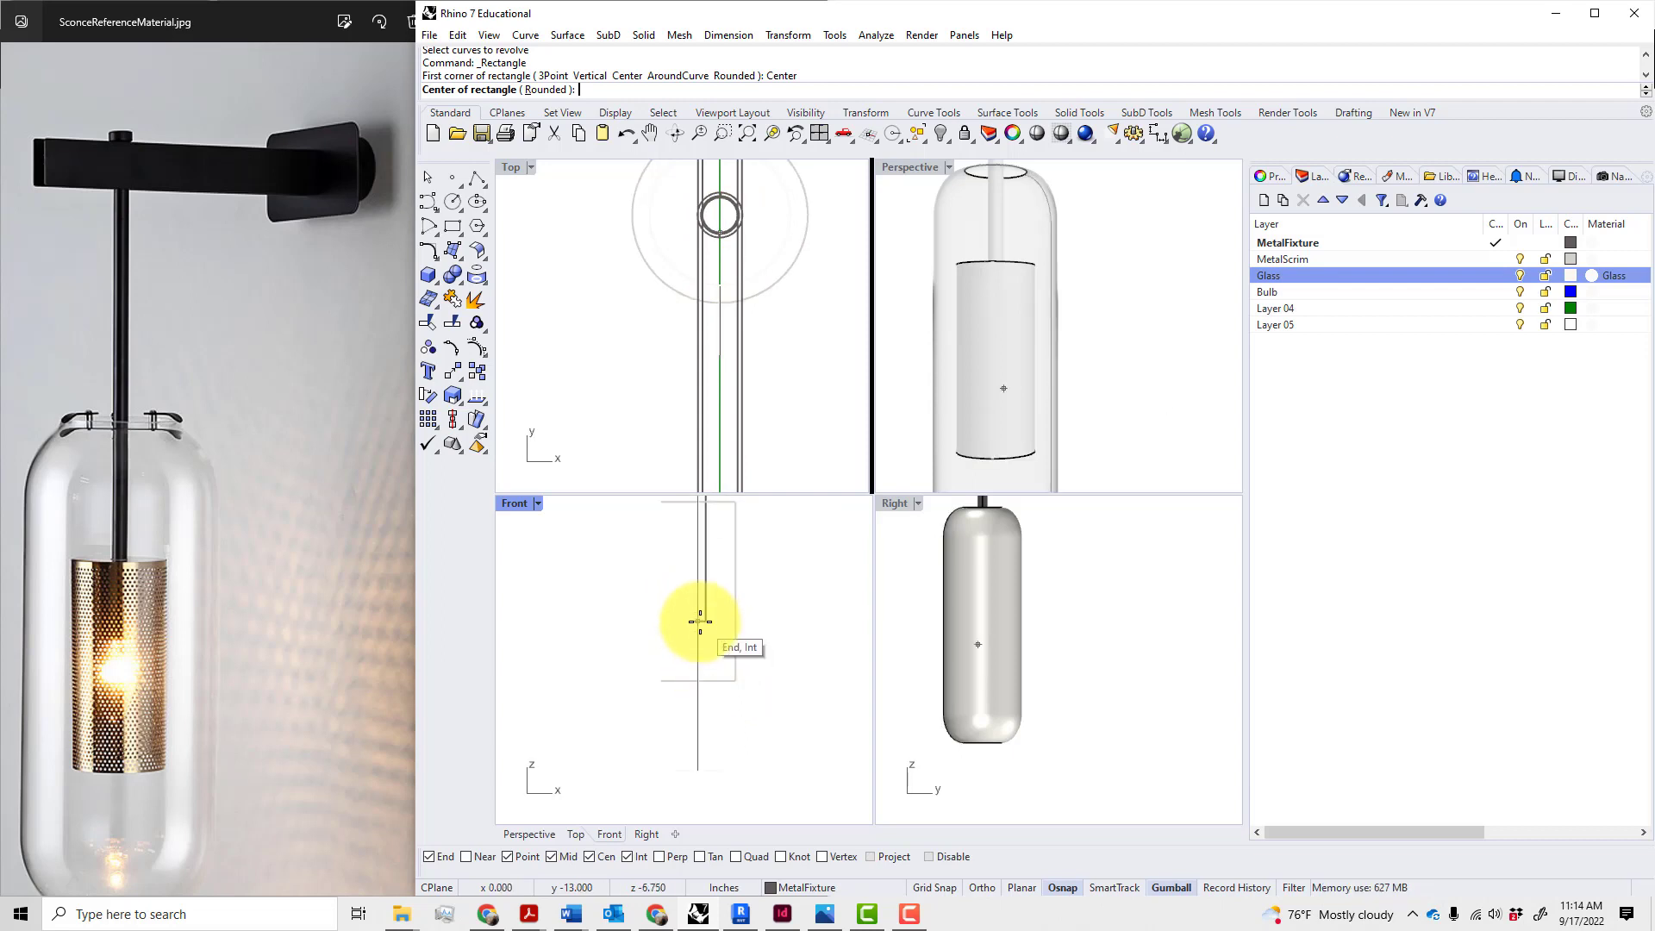
left_click(700, 622)
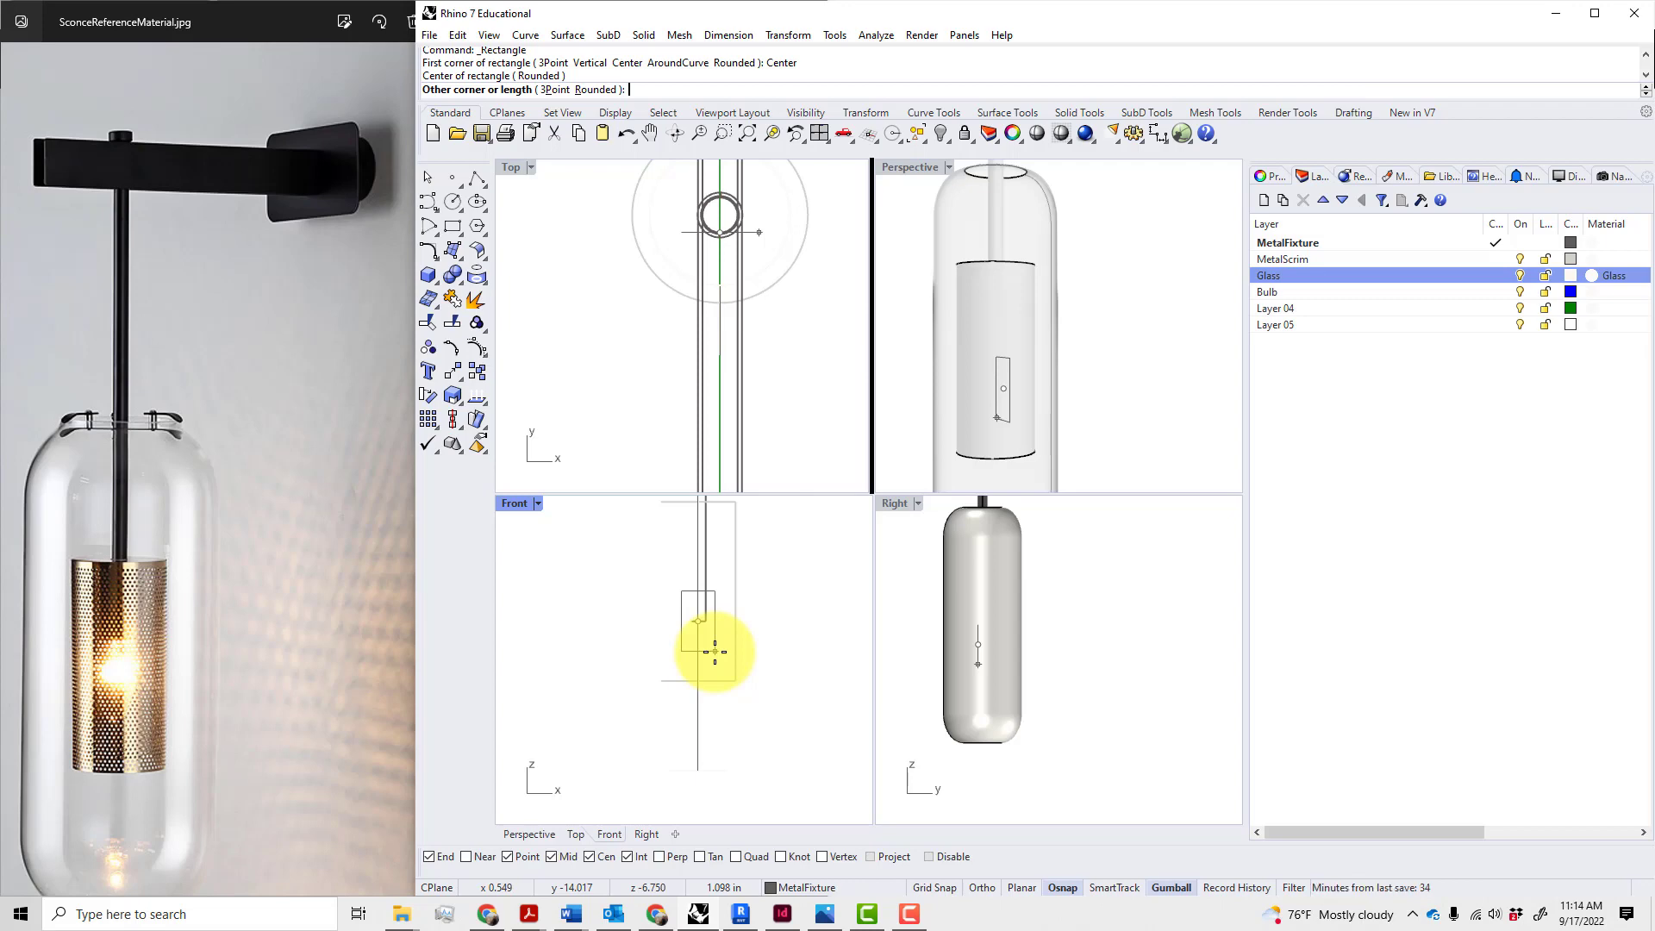
type("2")
key("Return")
type(".5")
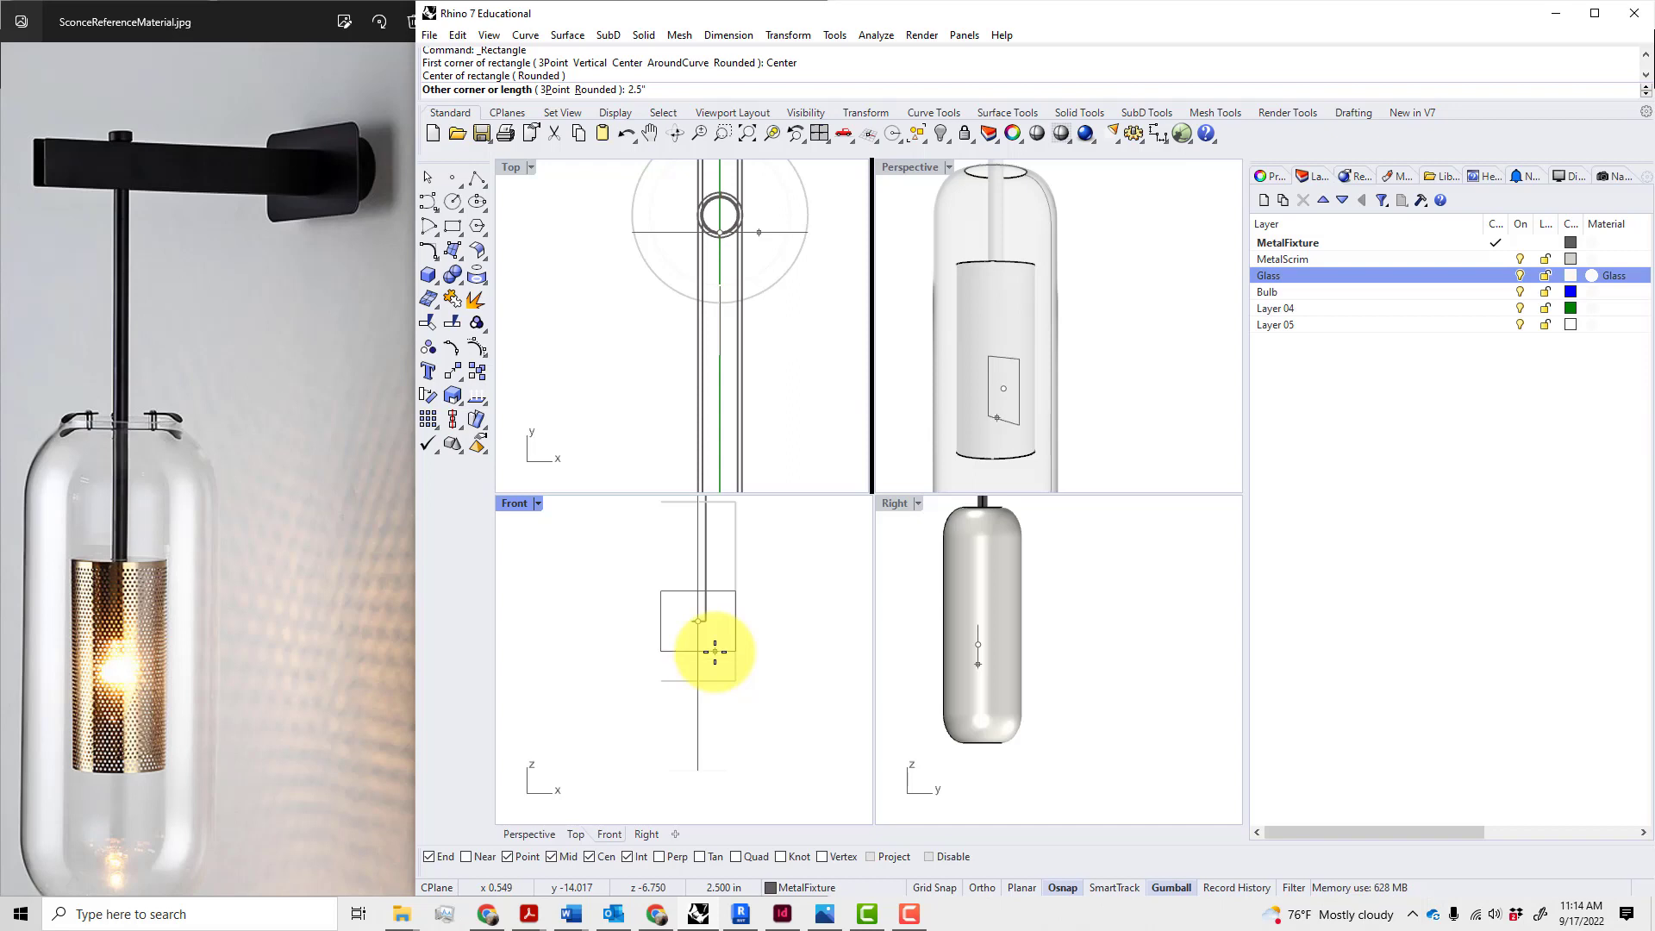
key("Return")
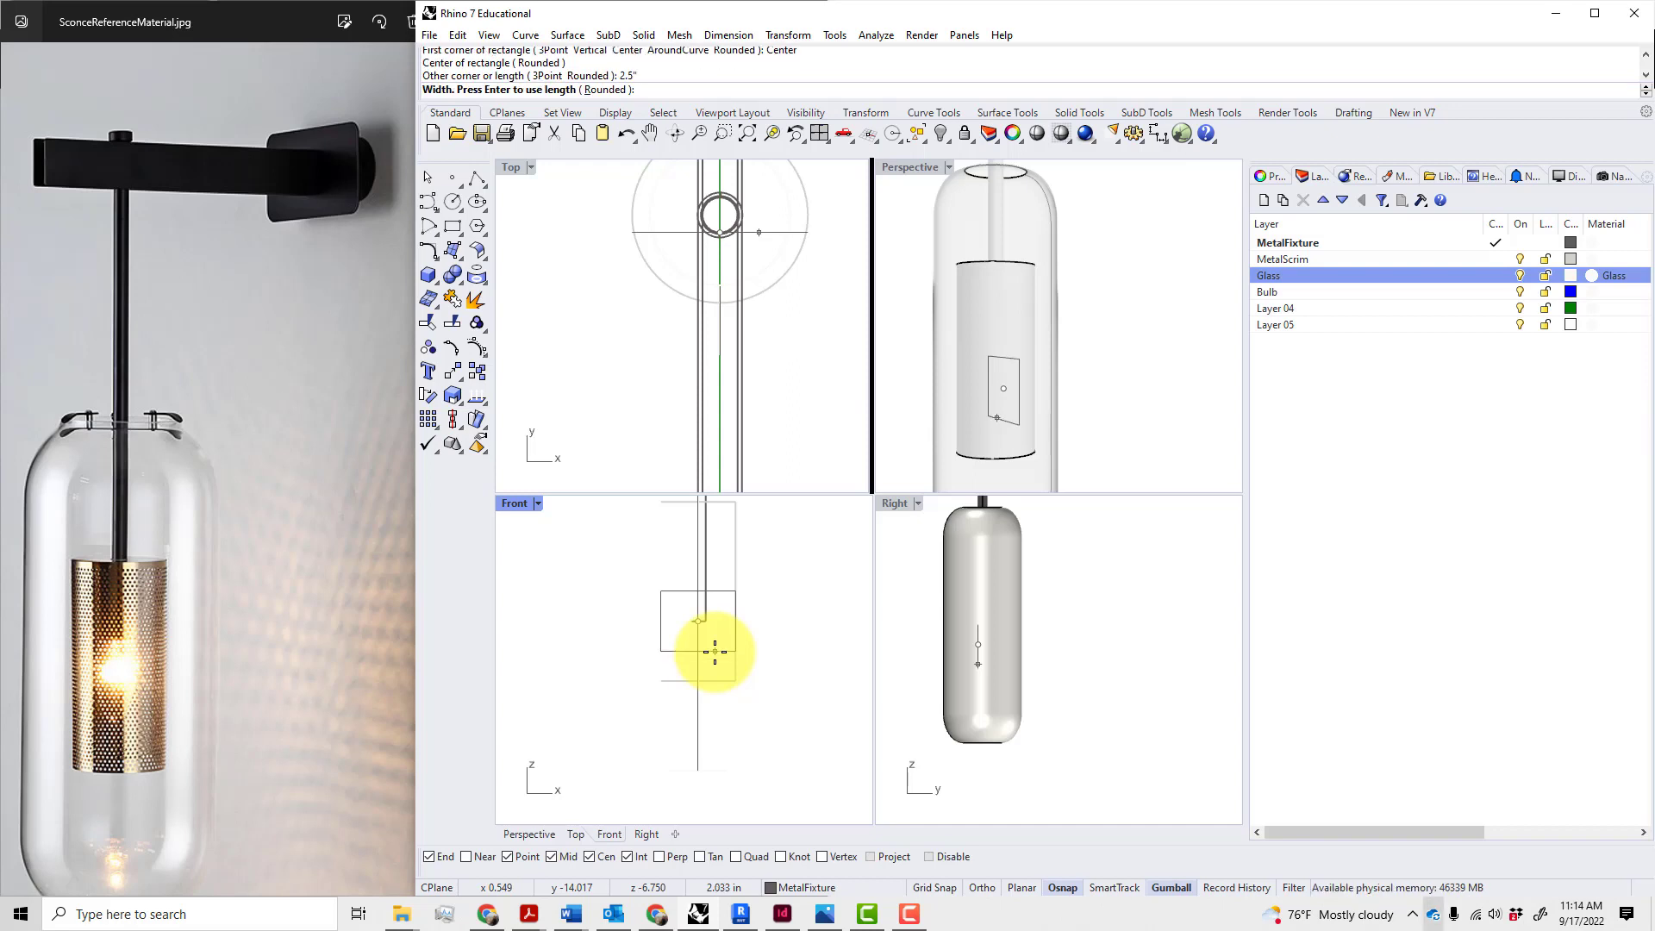
type("1")
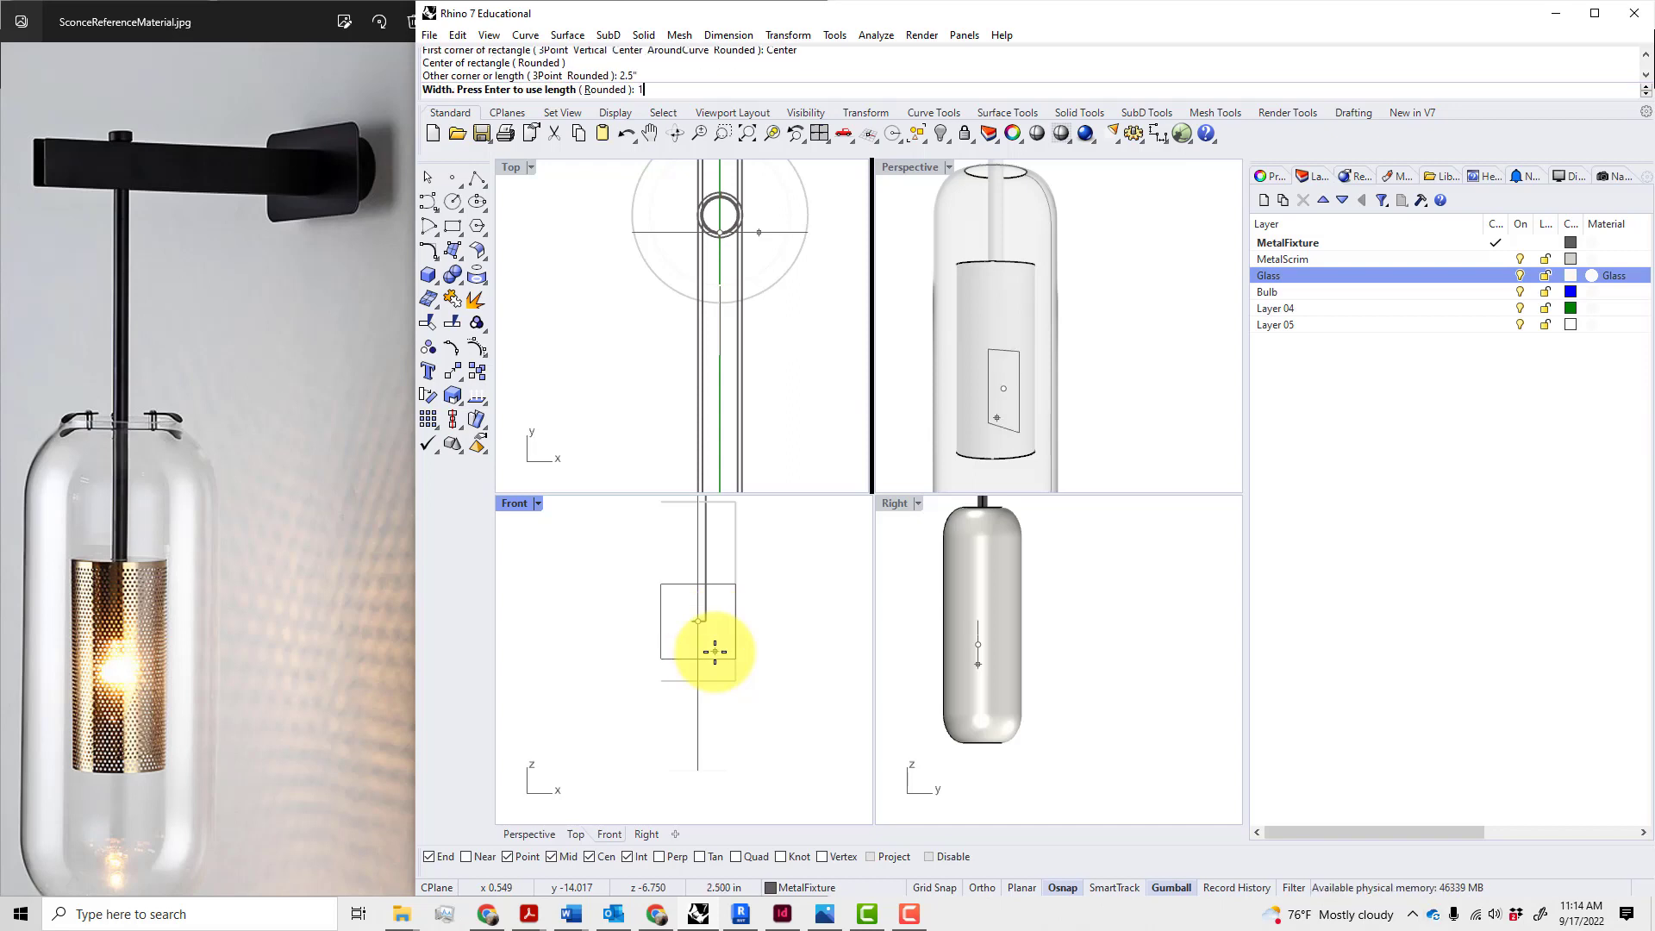
key("Return")
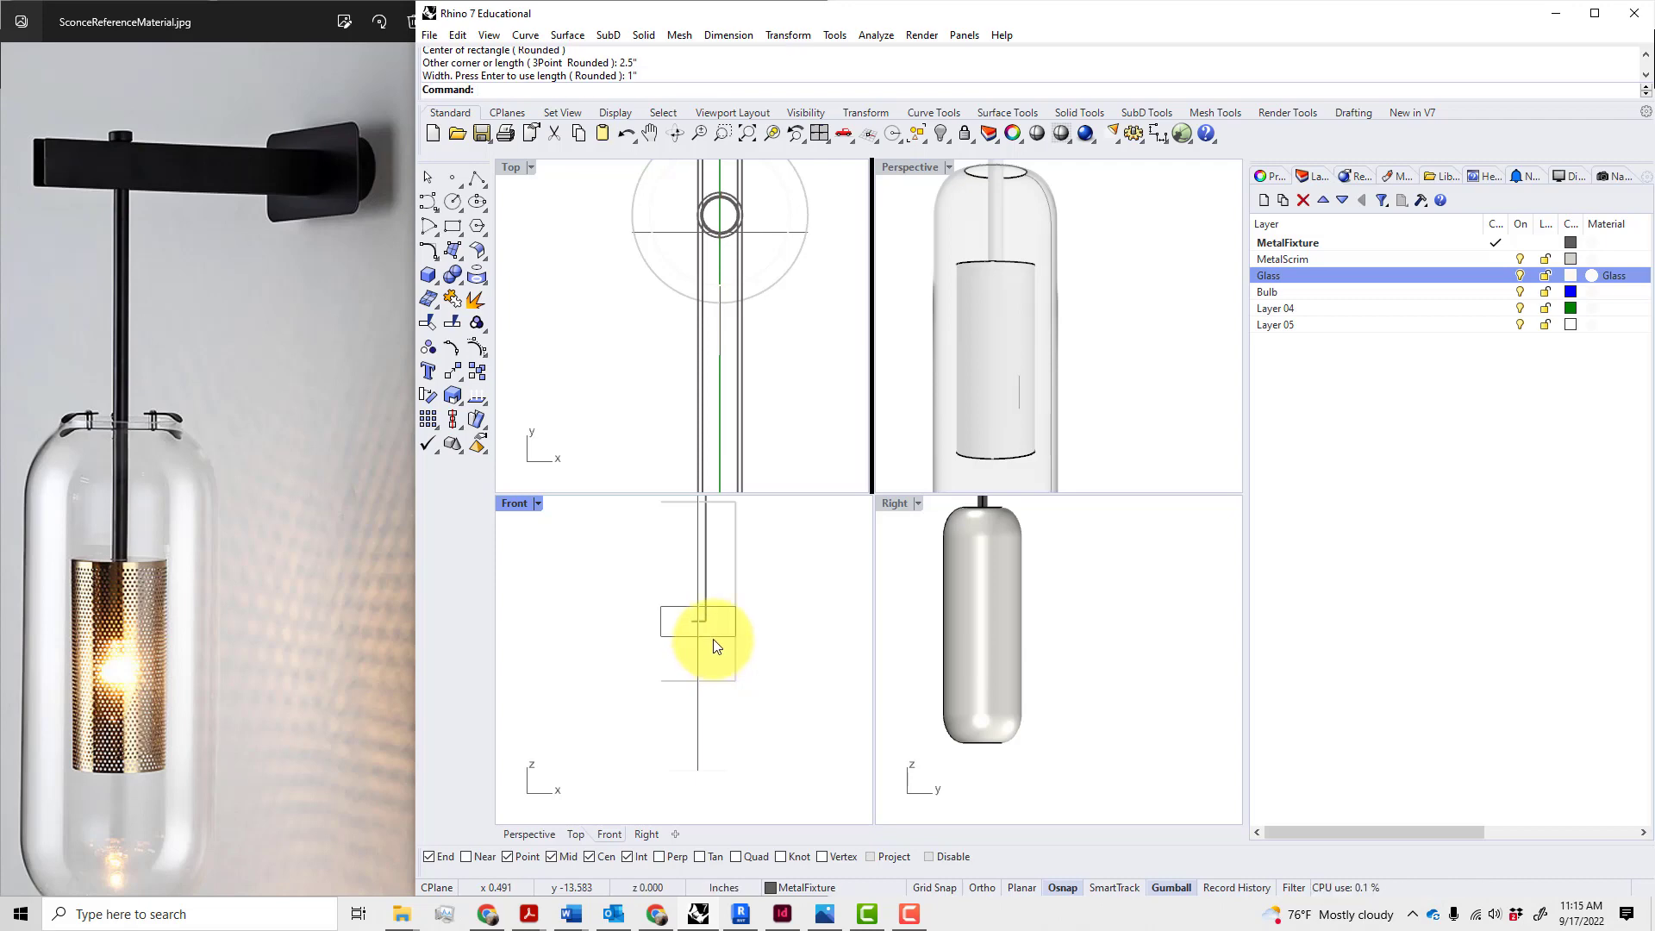
- Rotate the rectangle 90 degrees in the Front view so its long side runs vertically along the rod
left_click(712, 638)
left_click_drag(642, 676, 615, 589)
left_click(764, 695)
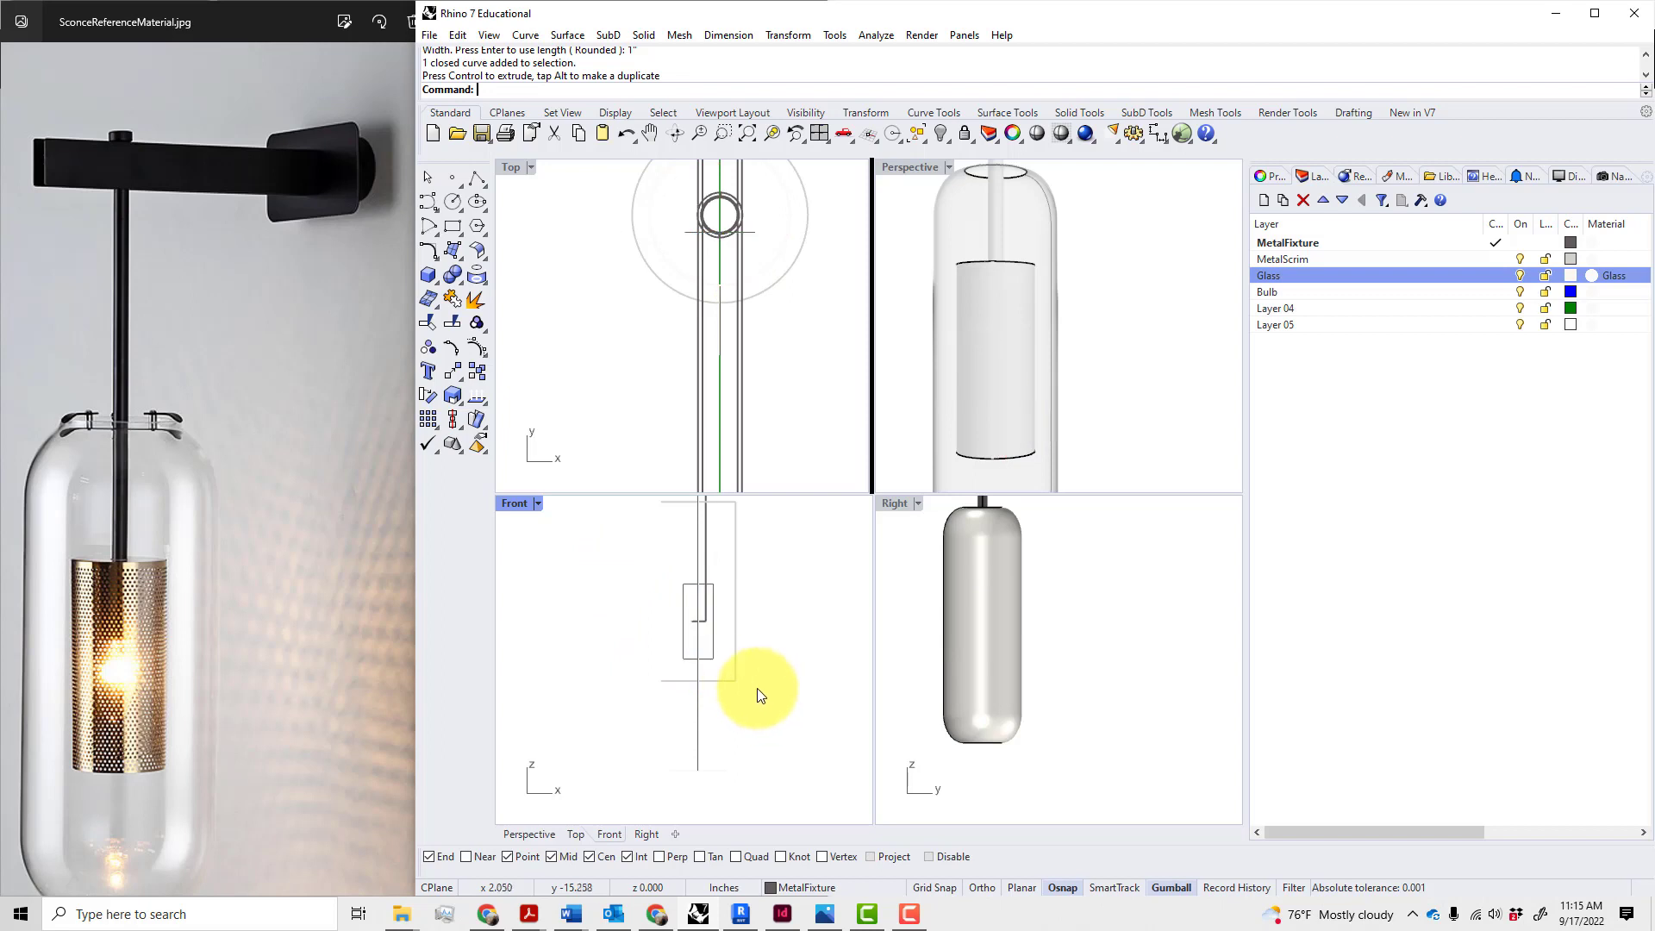
scroll(731, 655, "up", 5)
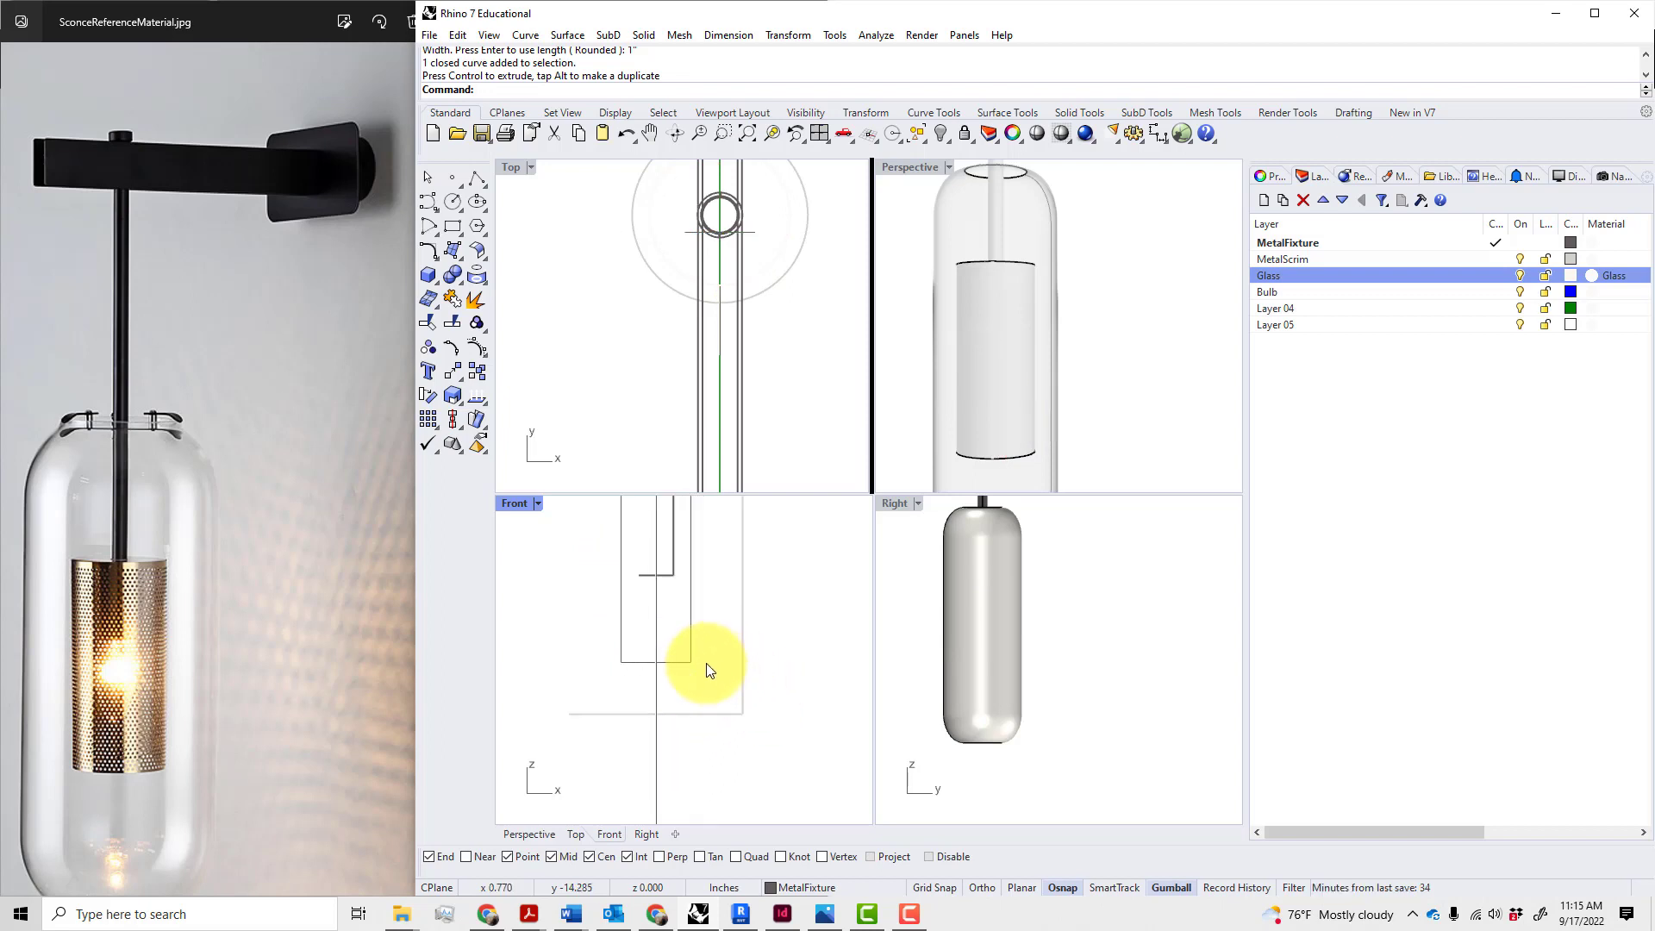
left_click(695, 665)
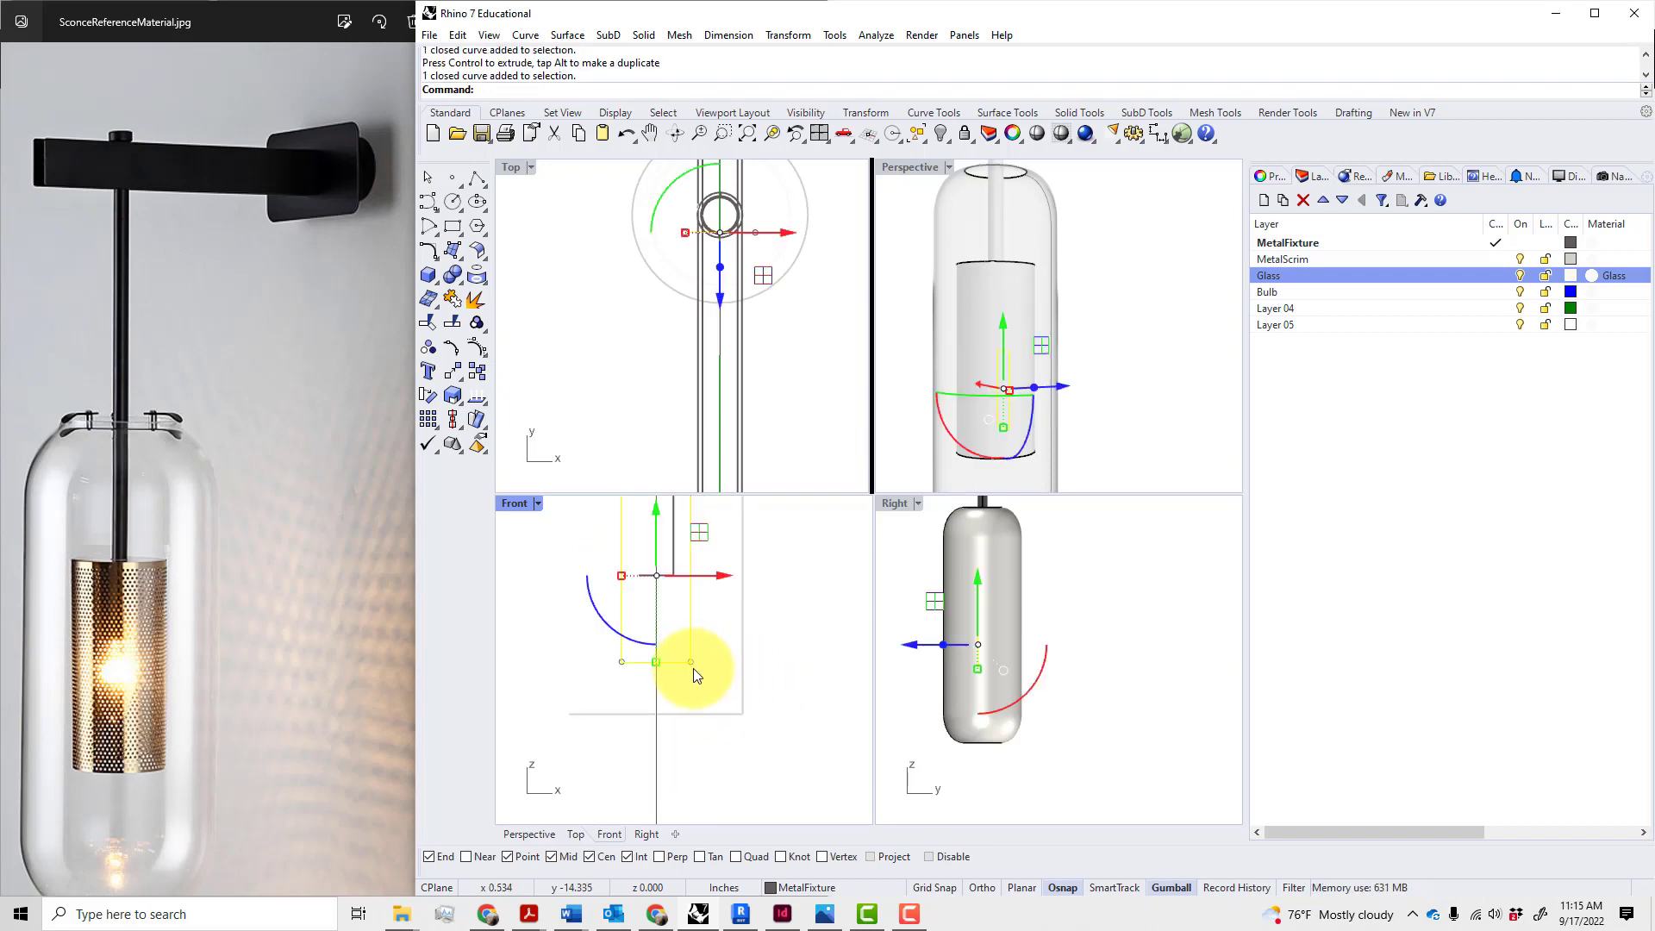
scroll(693, 669, "down", 3)
key("Escape")
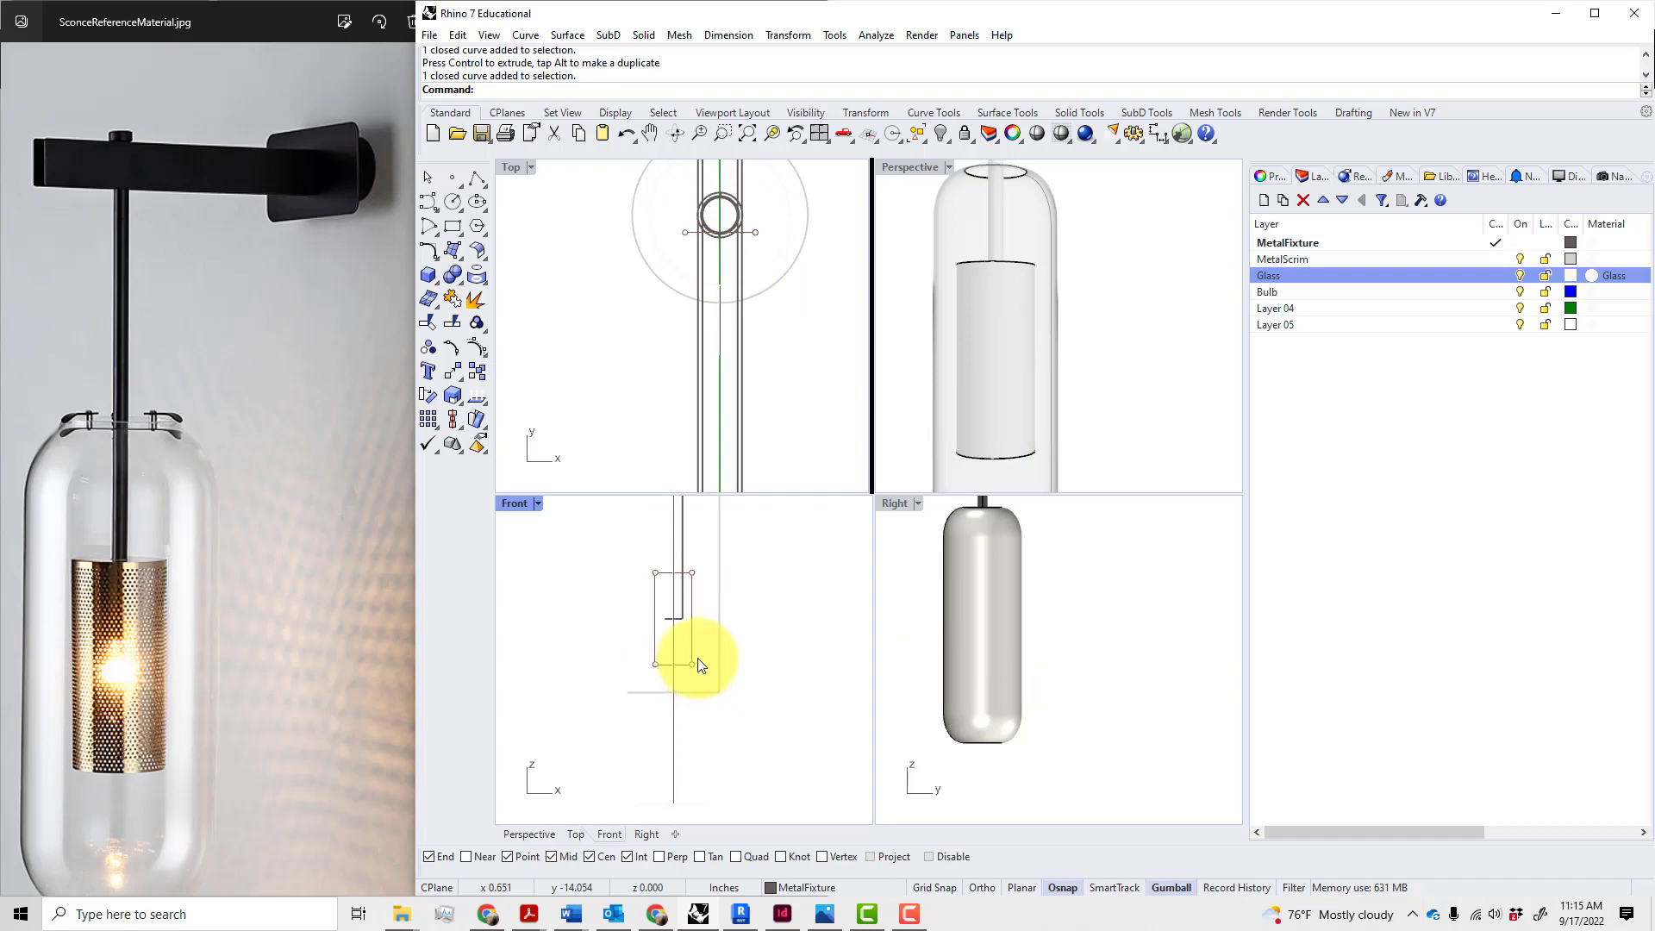
scroll(696, 659, "up", 3)
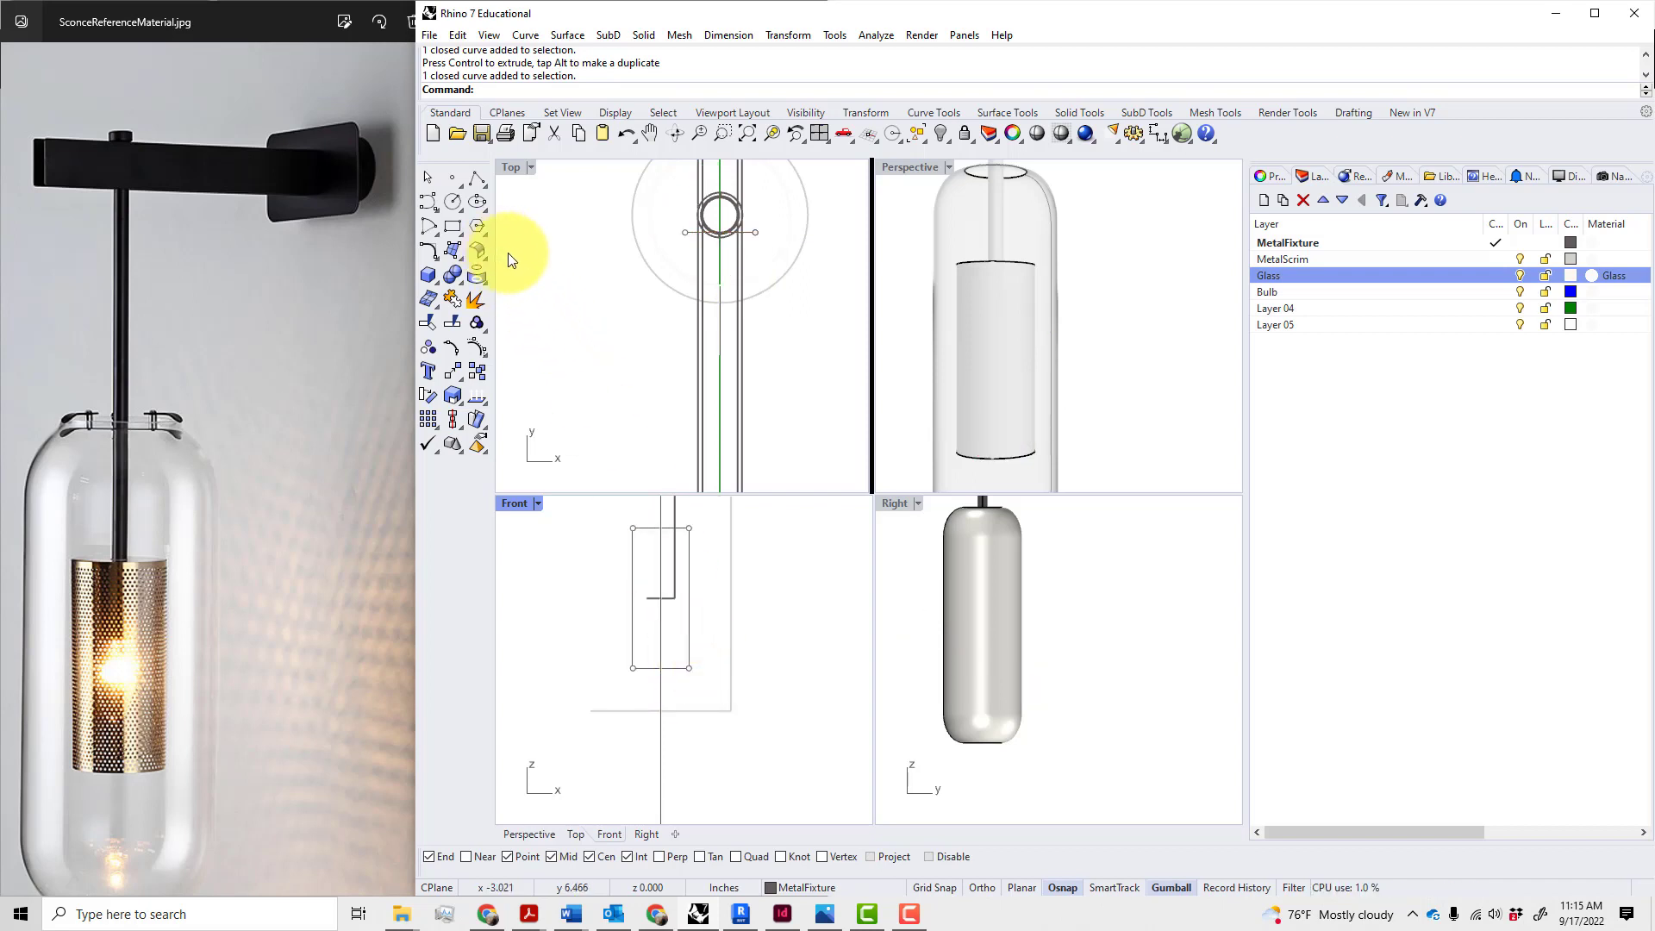
- Draw a degree-3 control point curve from the rectangle's bottom midpoint through its left corners and side midpoint to the rod's edge on top
left_click(436, 209)
left_click(443, 210)
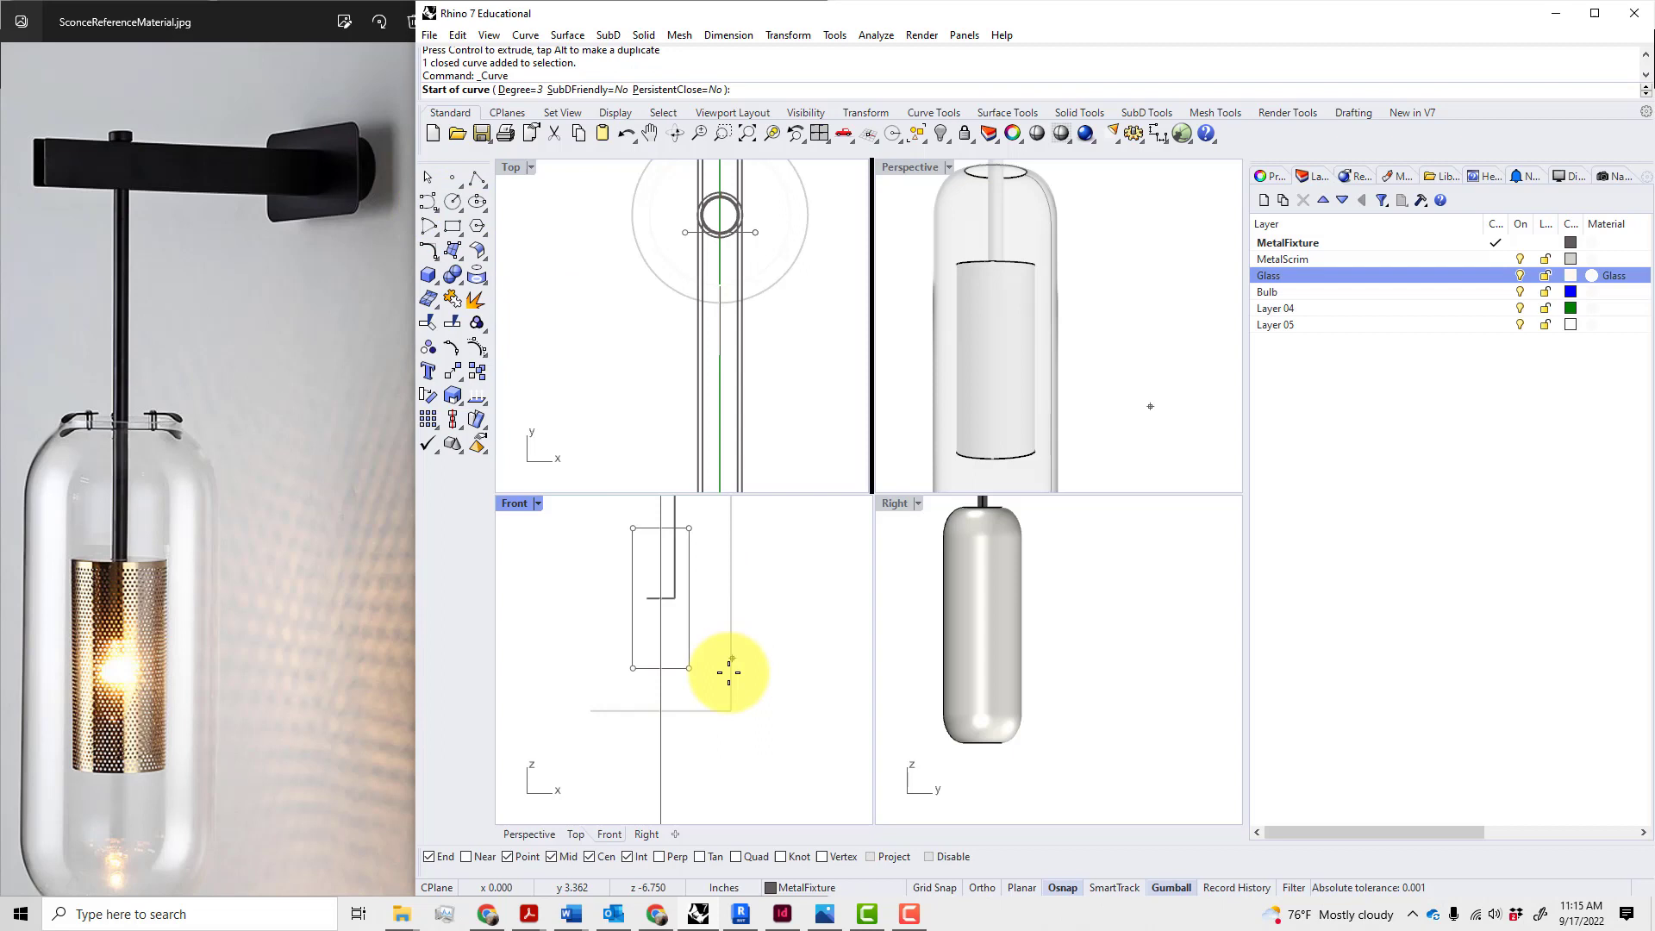
left_click(652, 667)
left_click(634, 667)
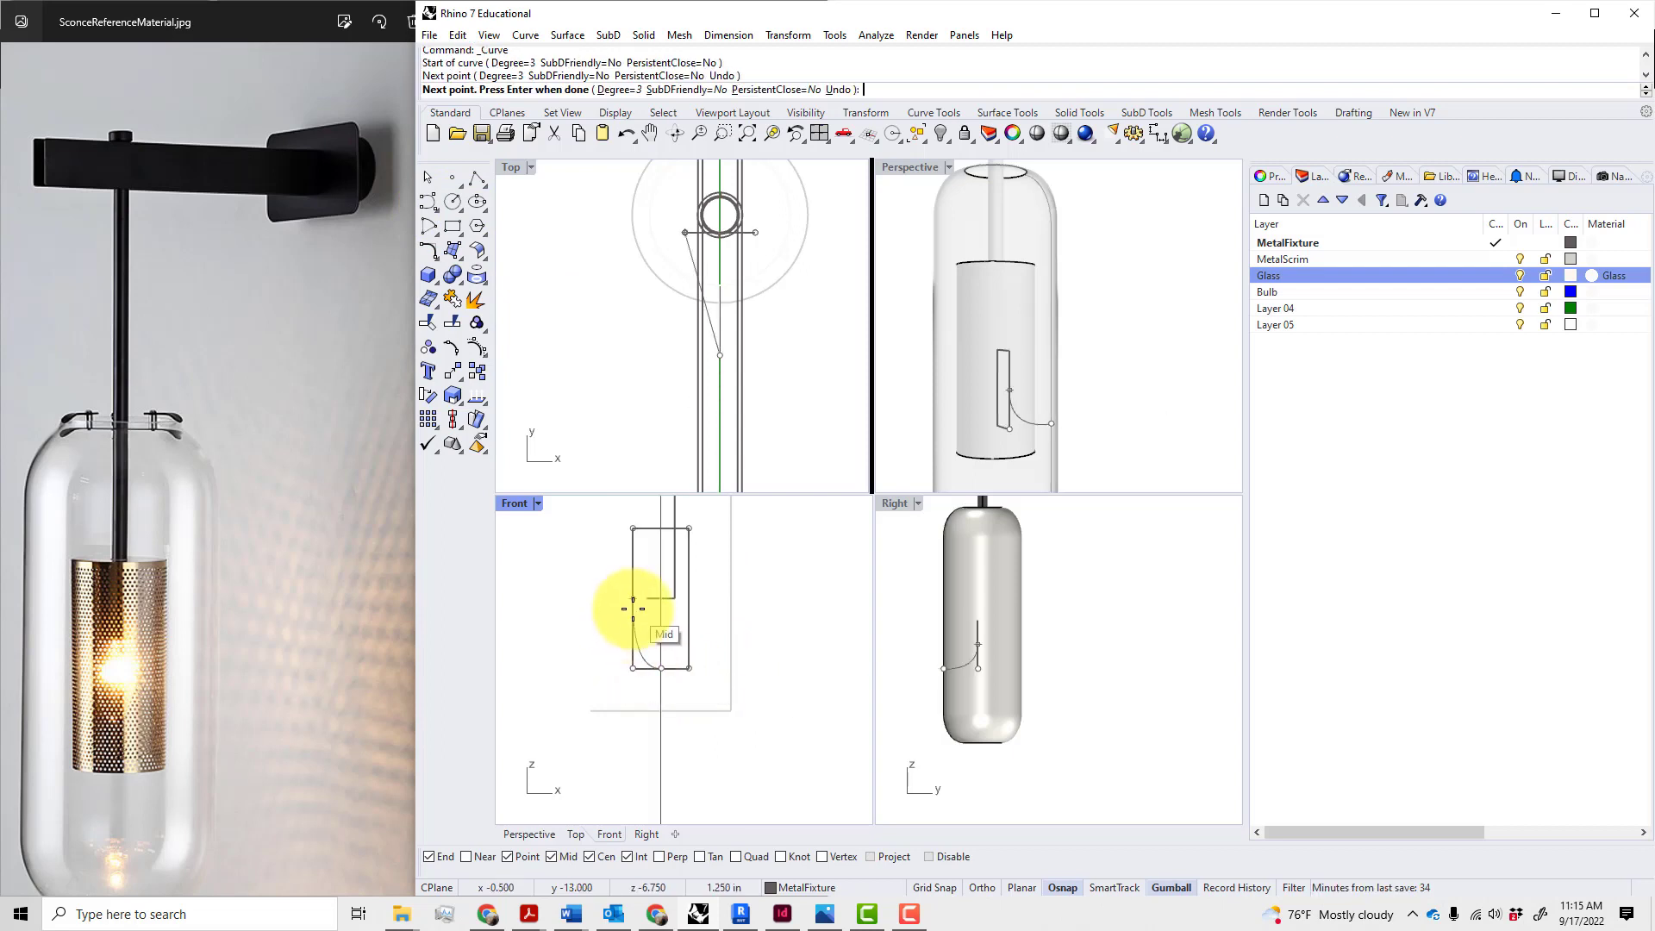
left_click(633, 604)
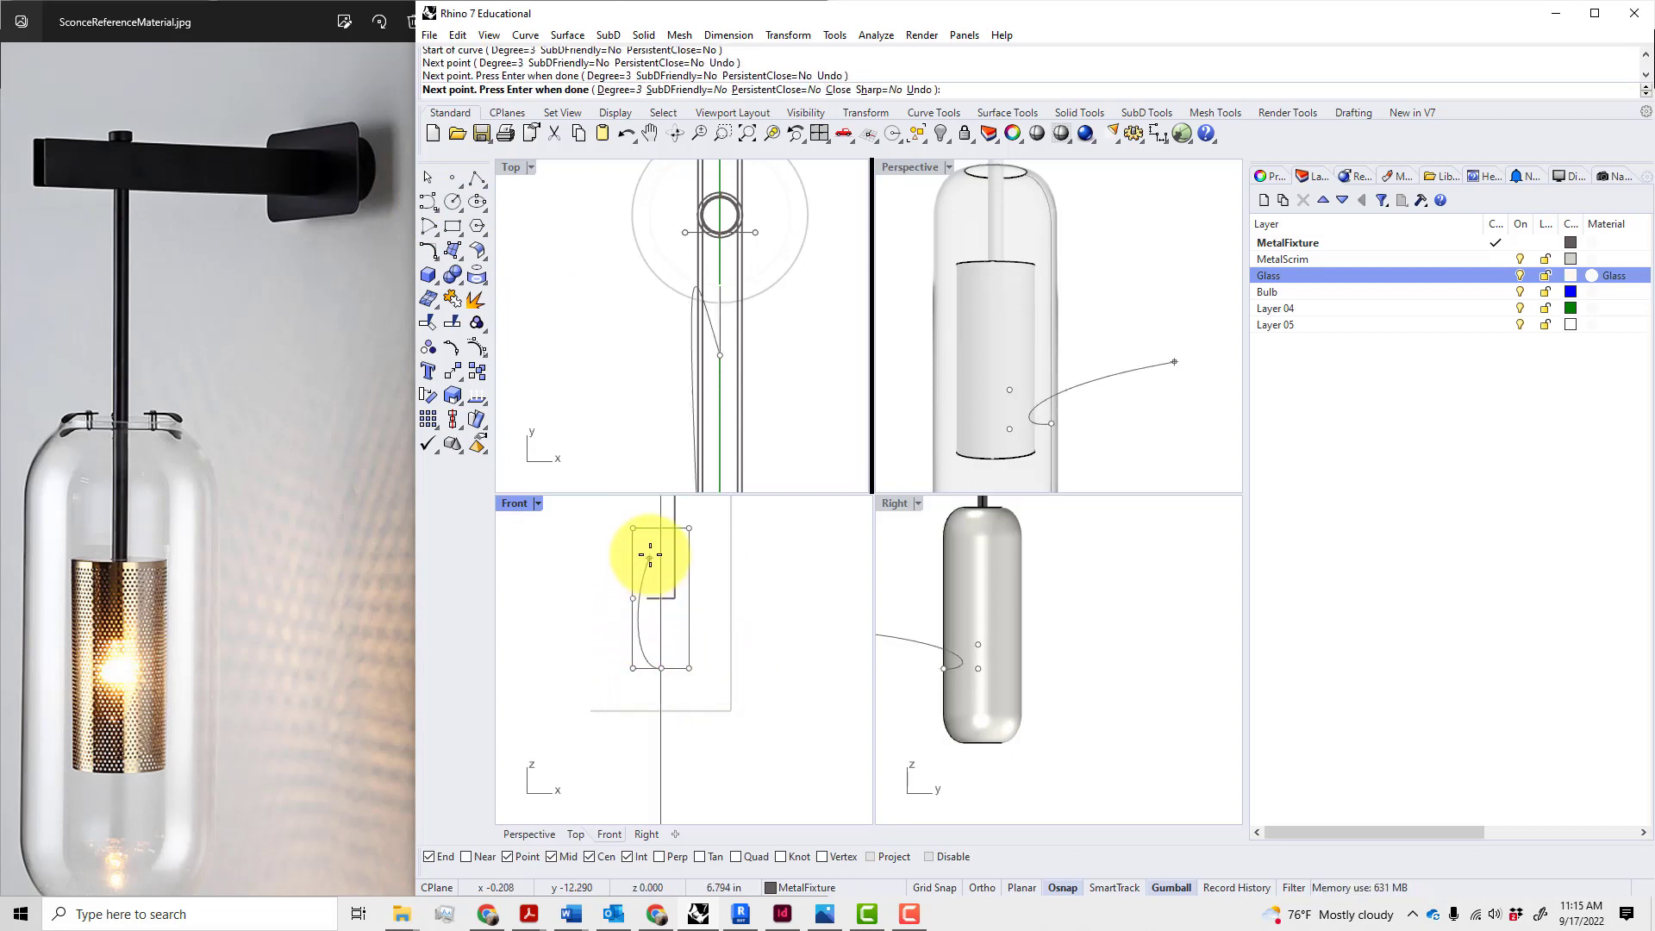
left_click(633, 529)
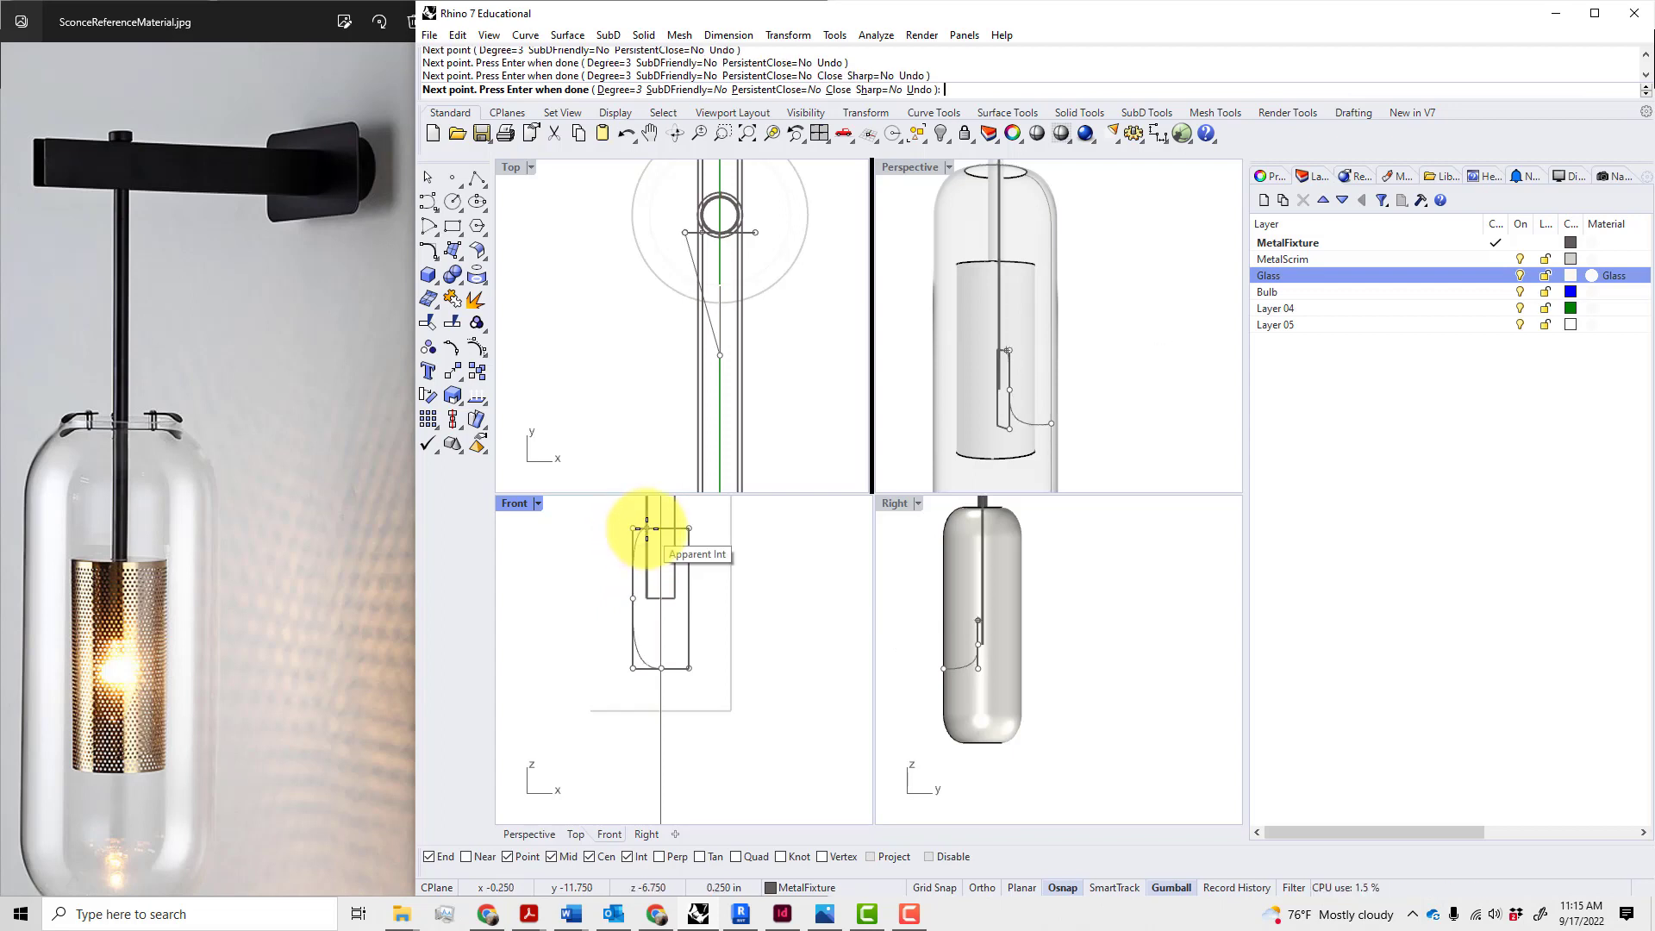
left_click(647, 528)
key("Return")
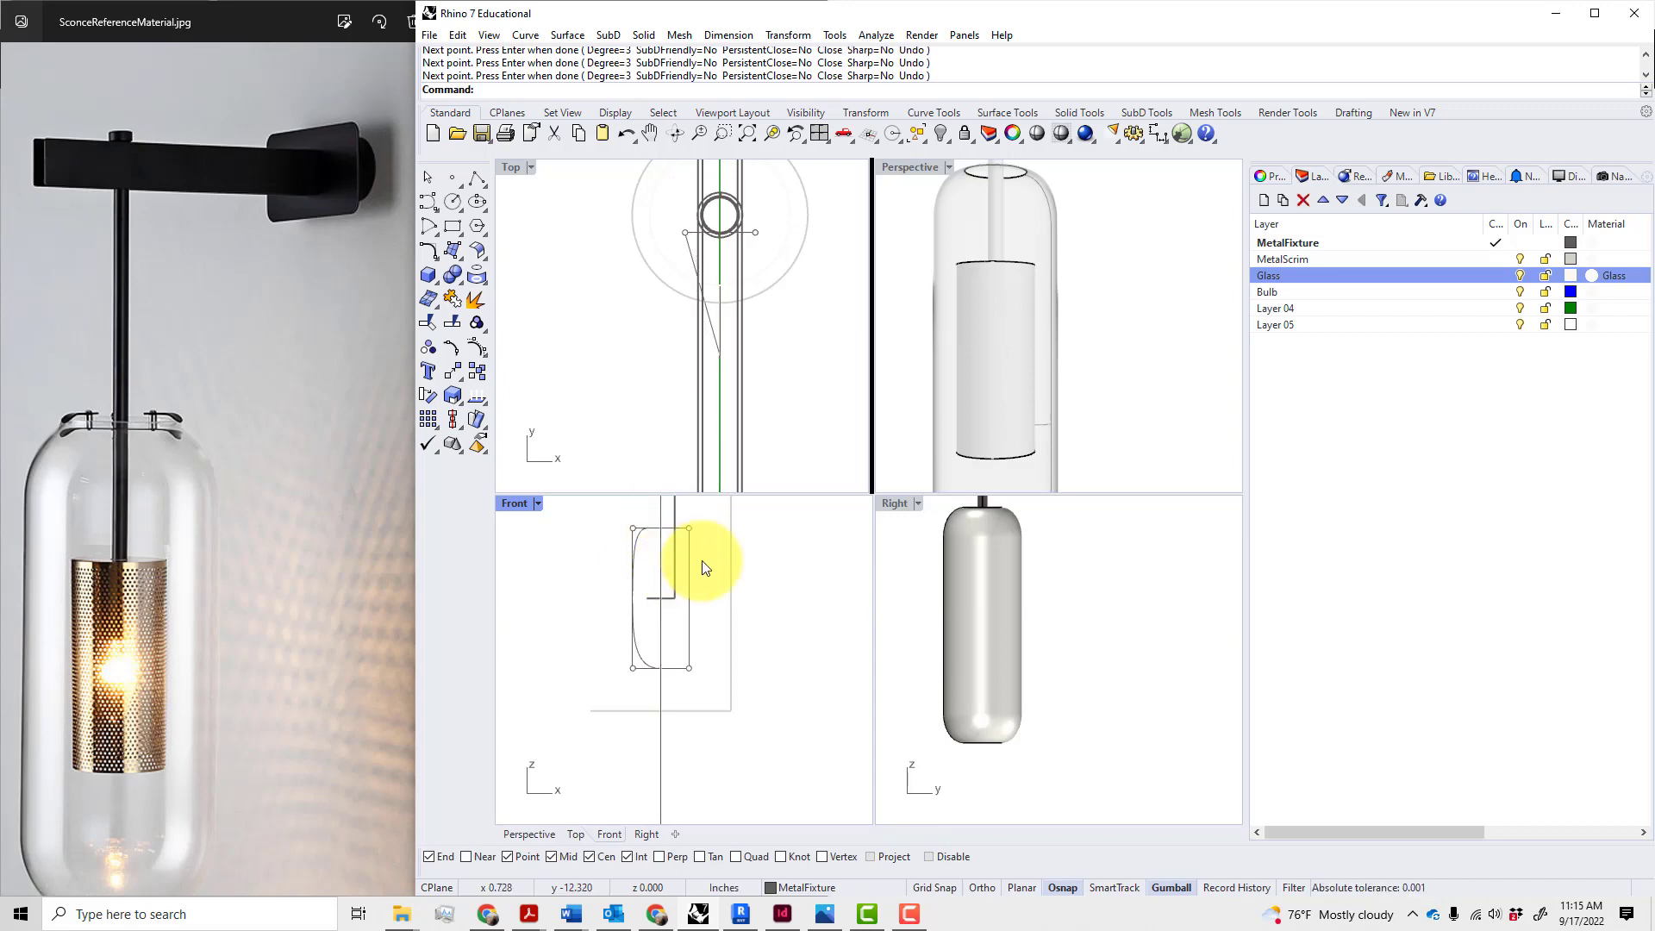
- Turn on the new bulb curve's control points and delete the guide rectangle
scroll(702, 568, "up", 6)
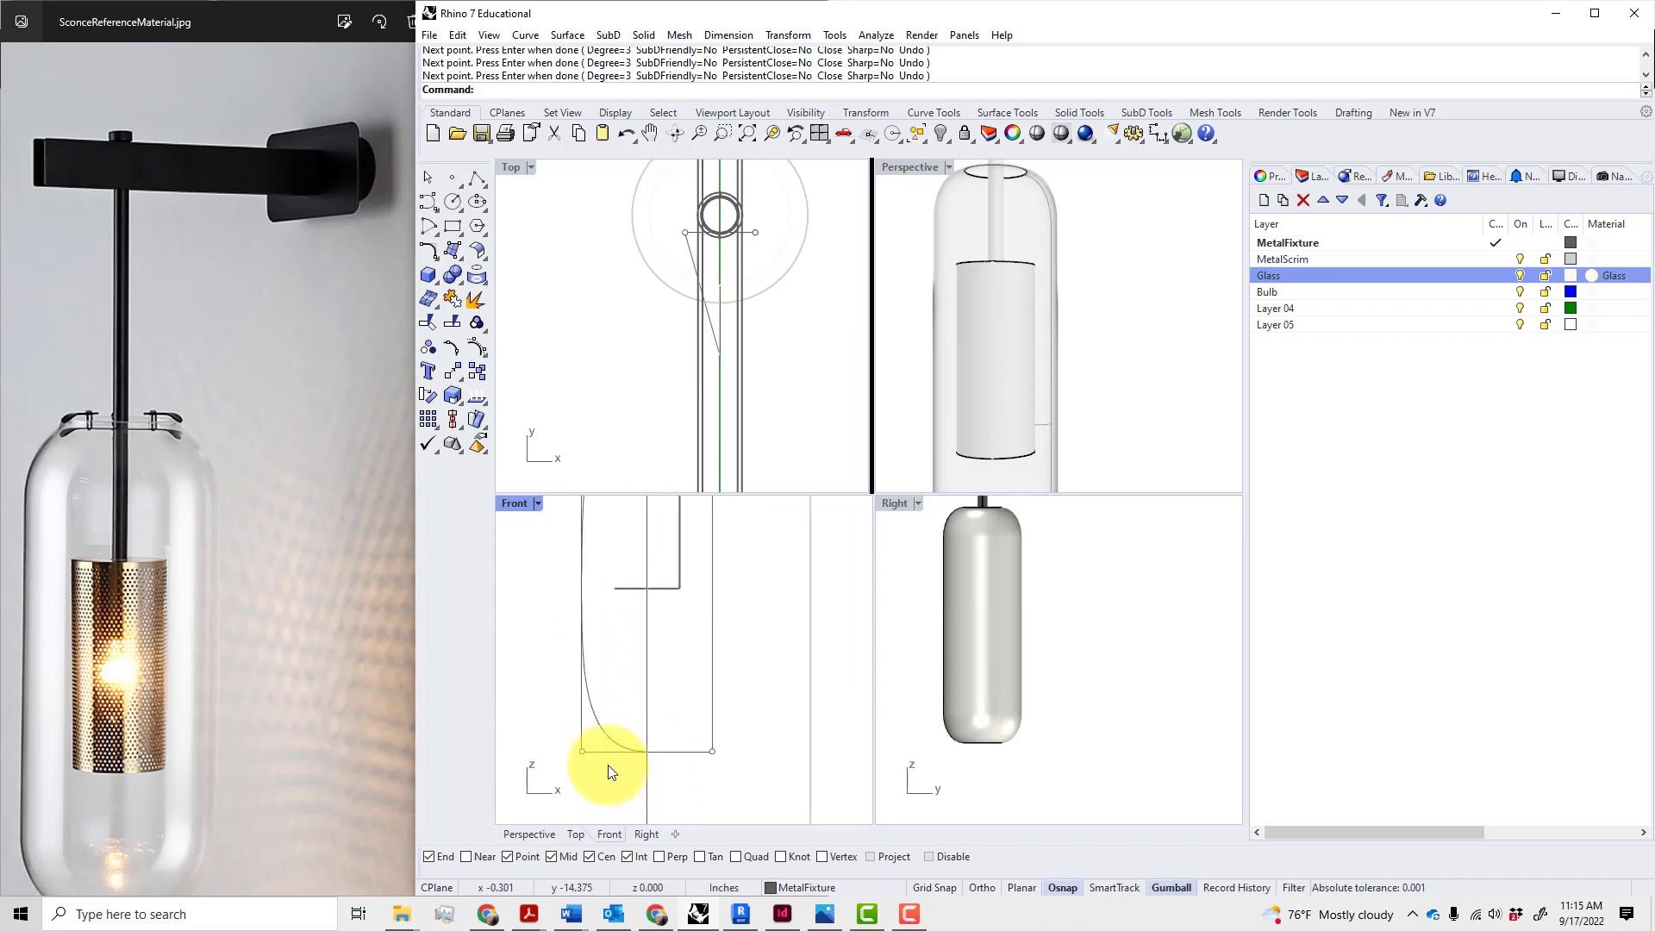
left_click(599, 731)
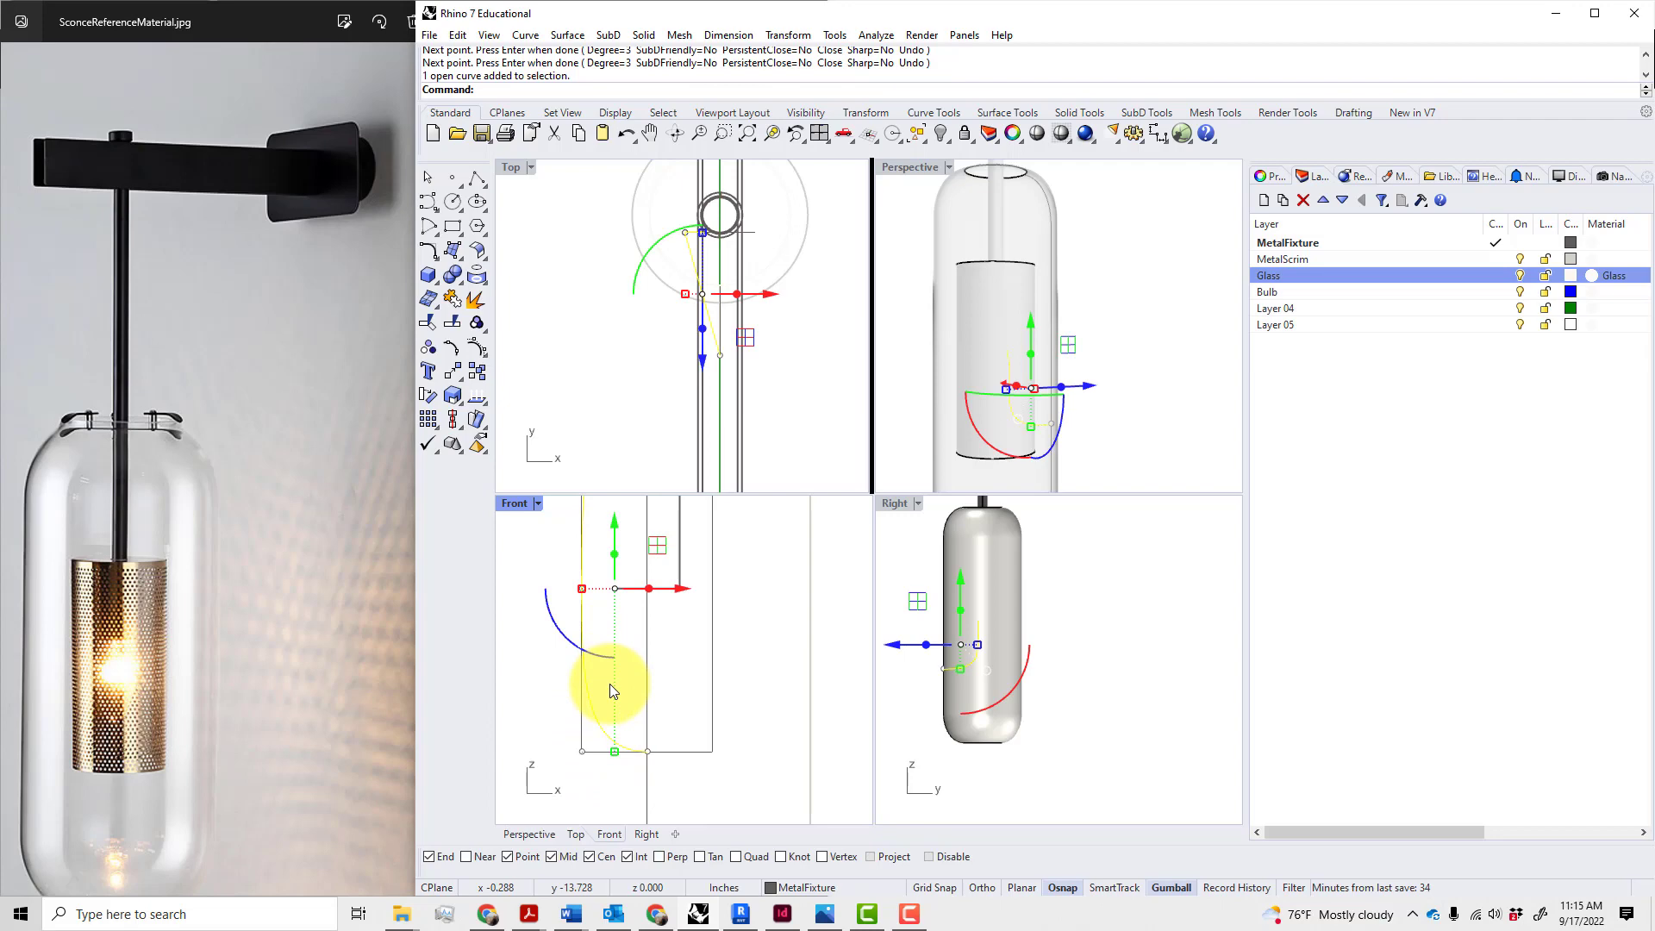
type("POn")
key("Return")
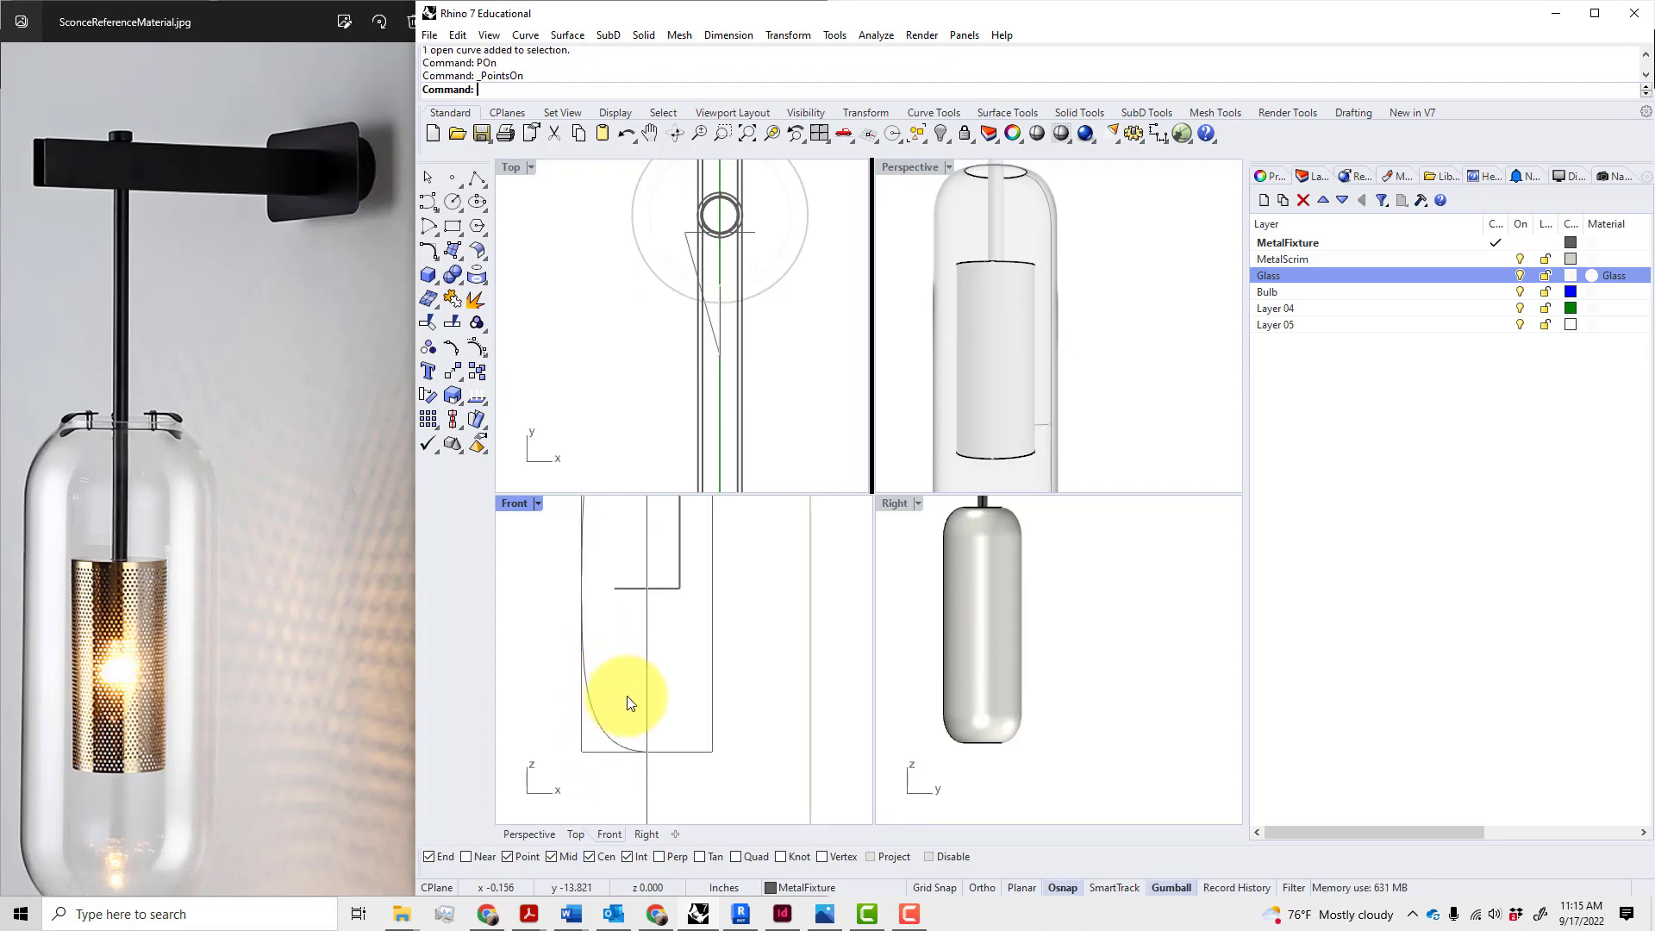
scroll(621, 700, "down", 4)
left_click(608, 707)
scroll(607, 725, "up", 3)
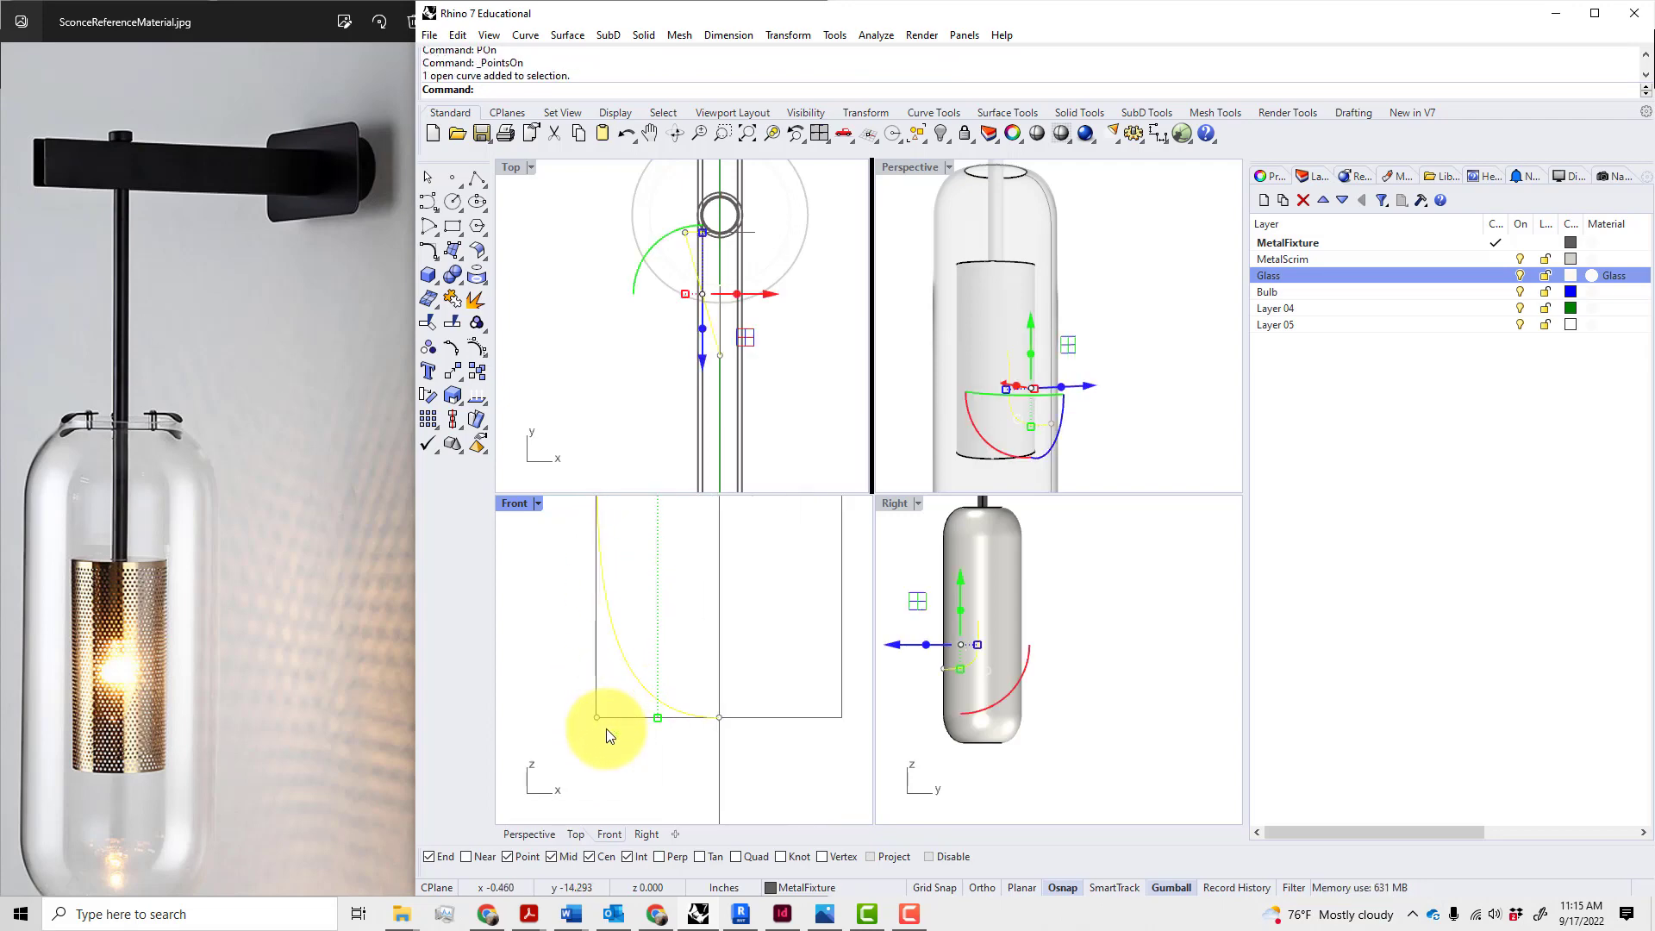
key("Escape")
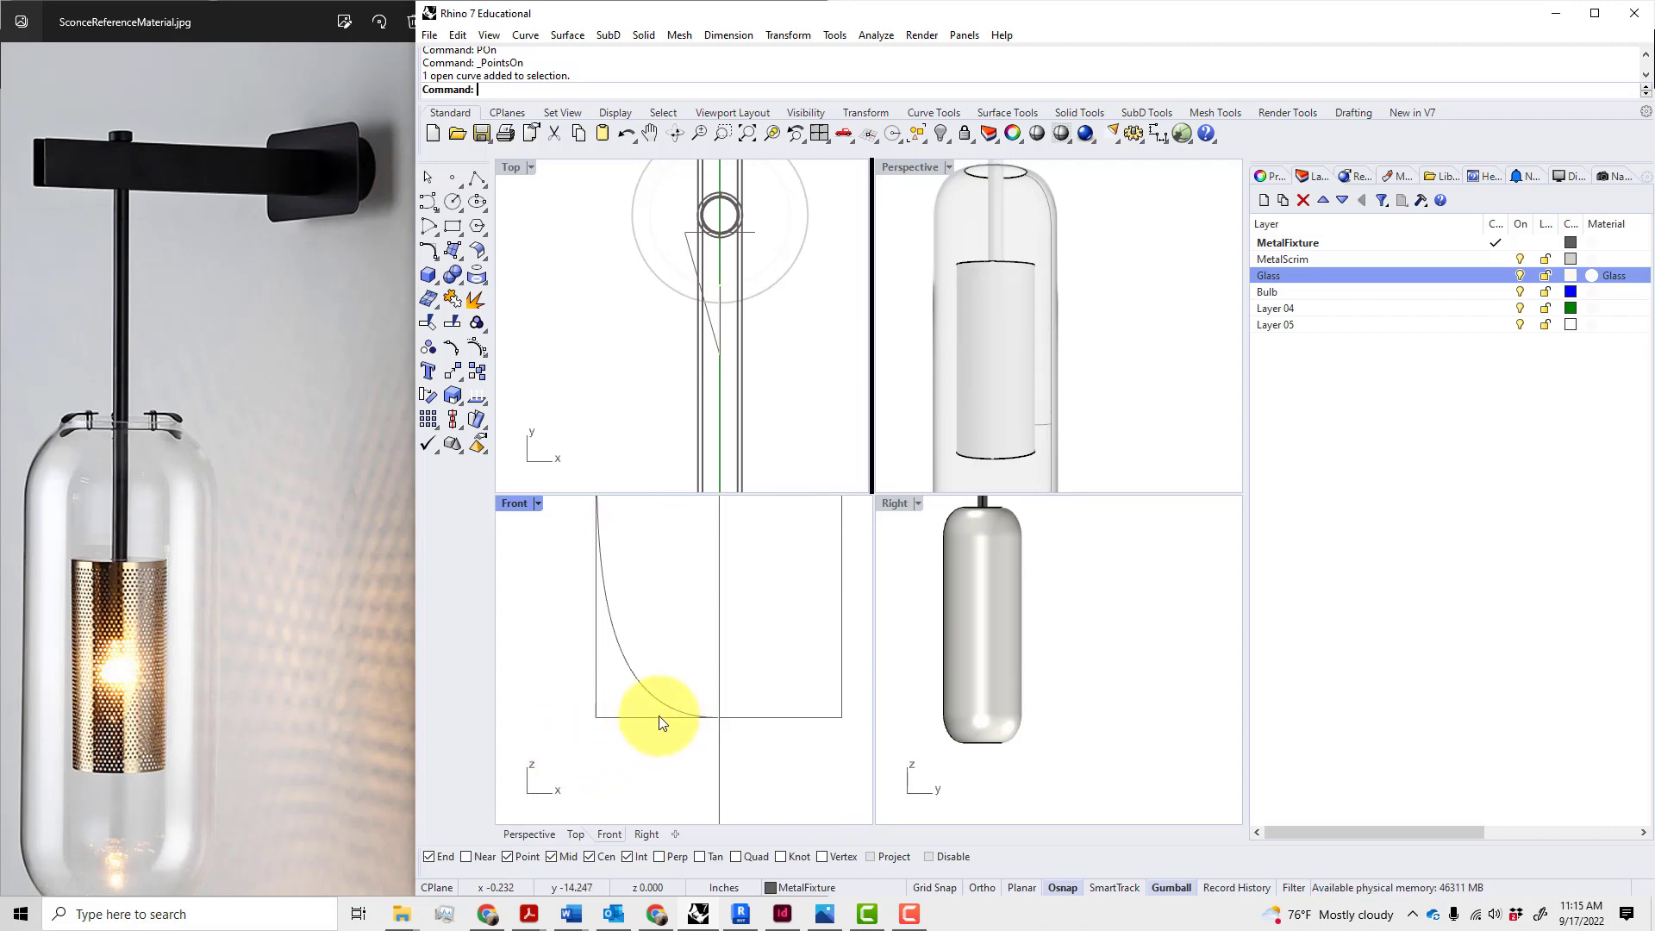
left_click(647, 725)
key("Delete")
- Move the bulb curve's lower corner control point inward toward the axis and its middle control point outward
left_click(648, 692)
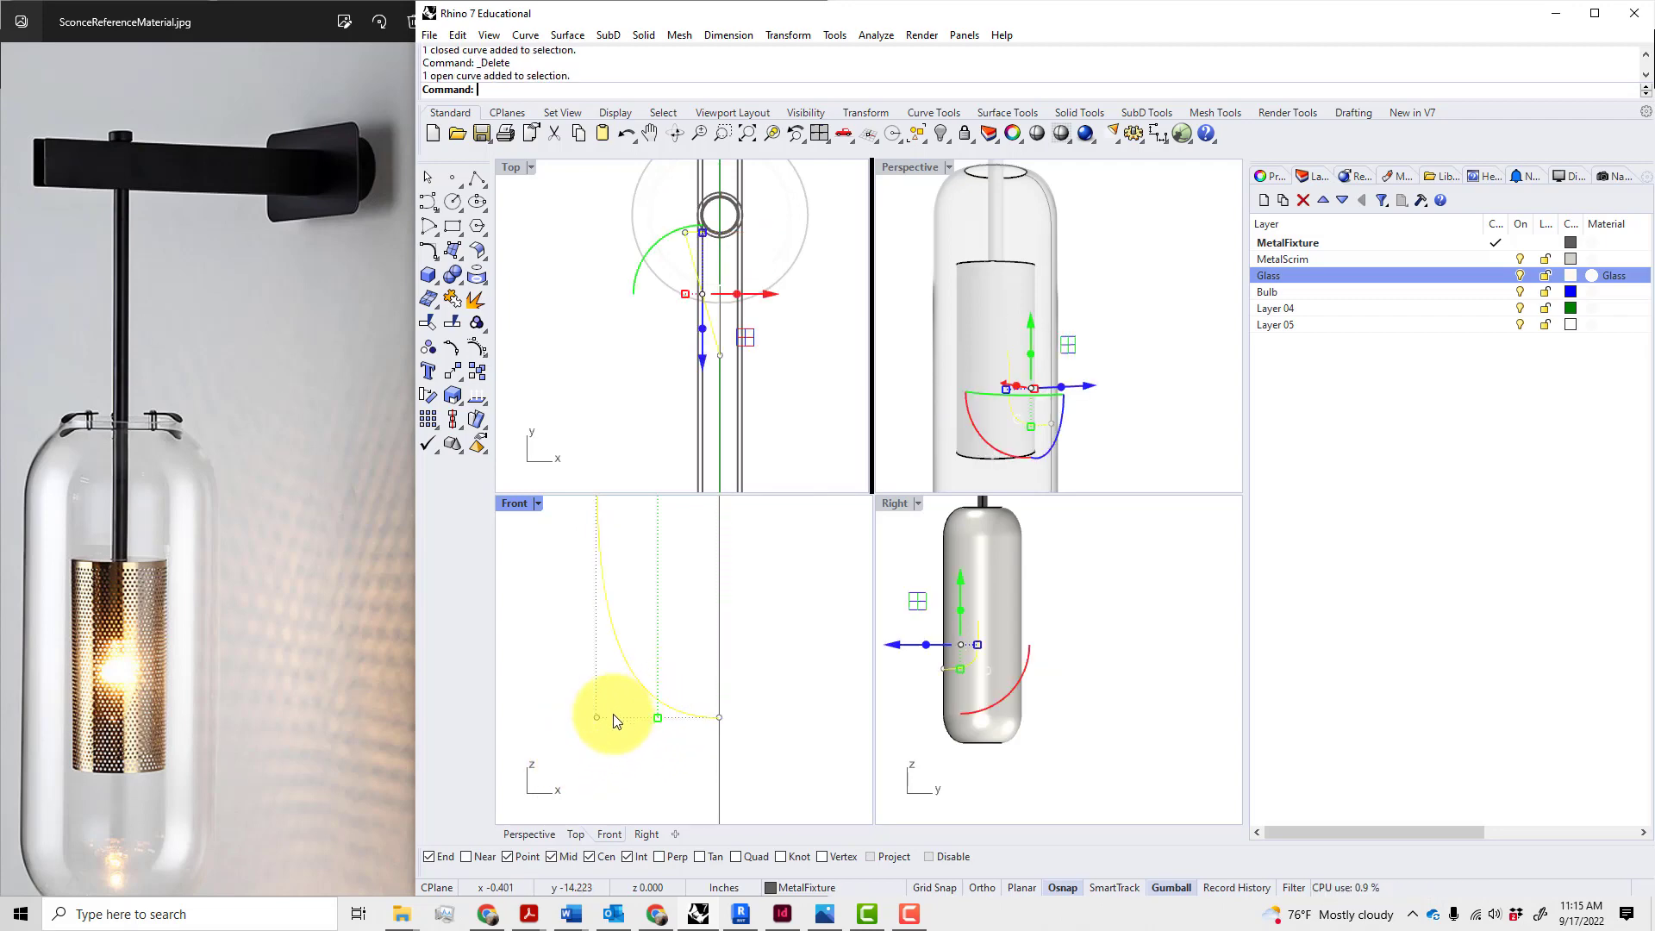
left_click(595, 717)
mouse_move(594, 686)
left_mouse_down()
mouse_move(593, 622)
mouse_move(592, 658)
left_mouse_up()
left_click_drag(640, 714, 673, 717)
scroll(666, 735, "down", 12)
scroll(712, 659, "up", 4)
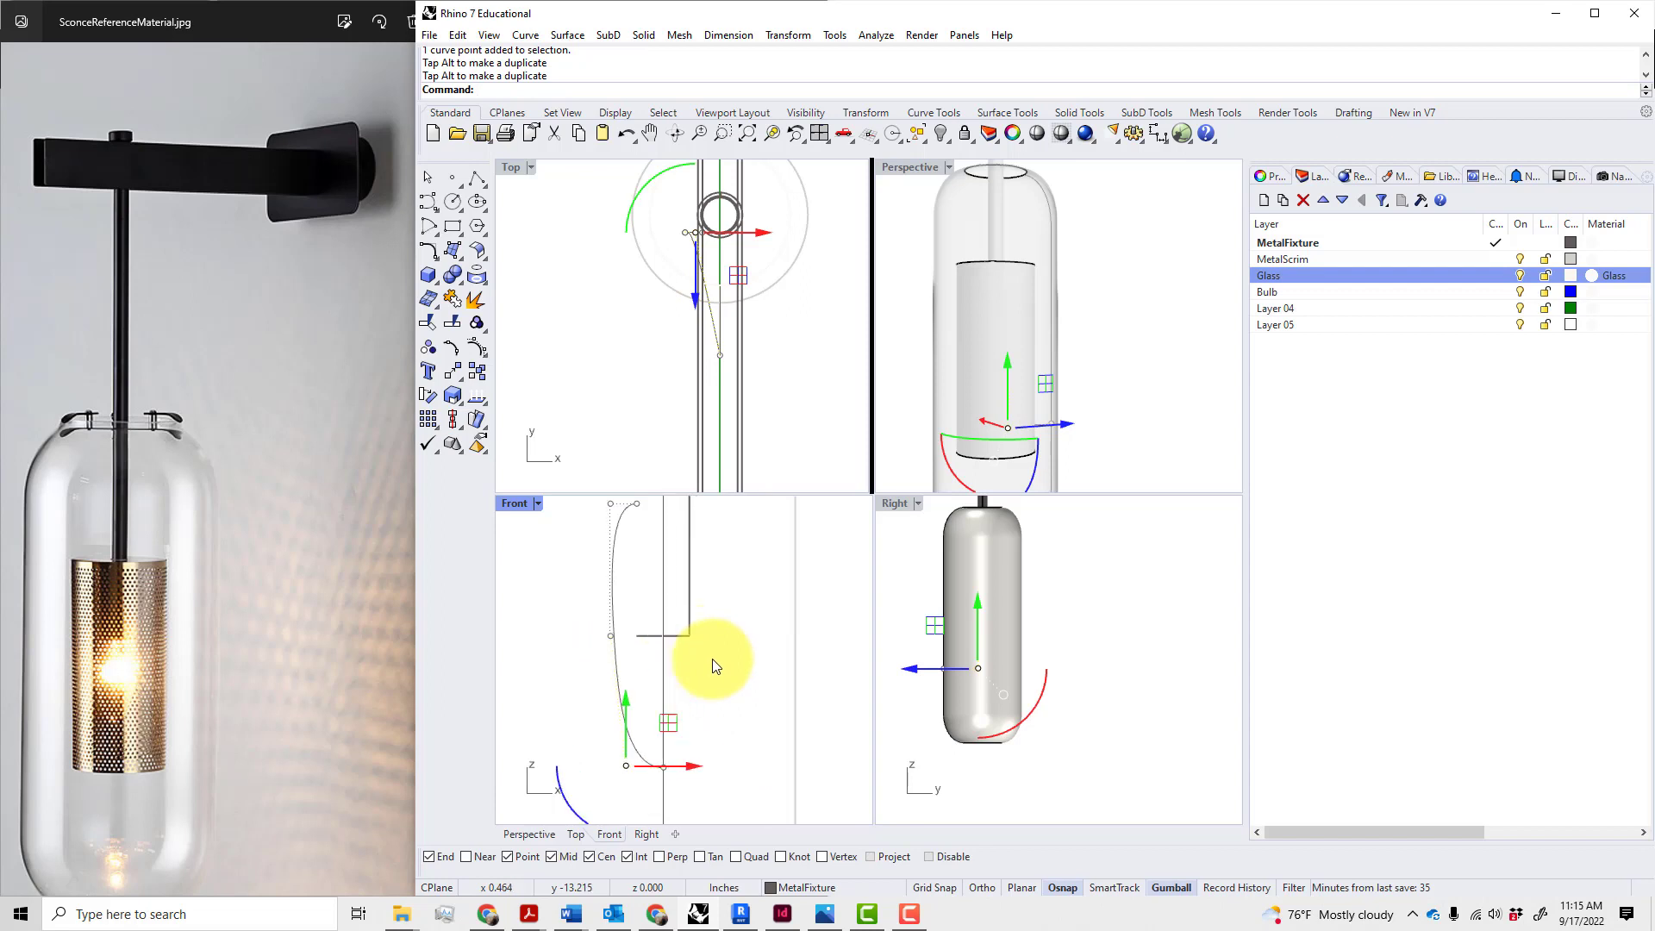
left_click(607, 636)
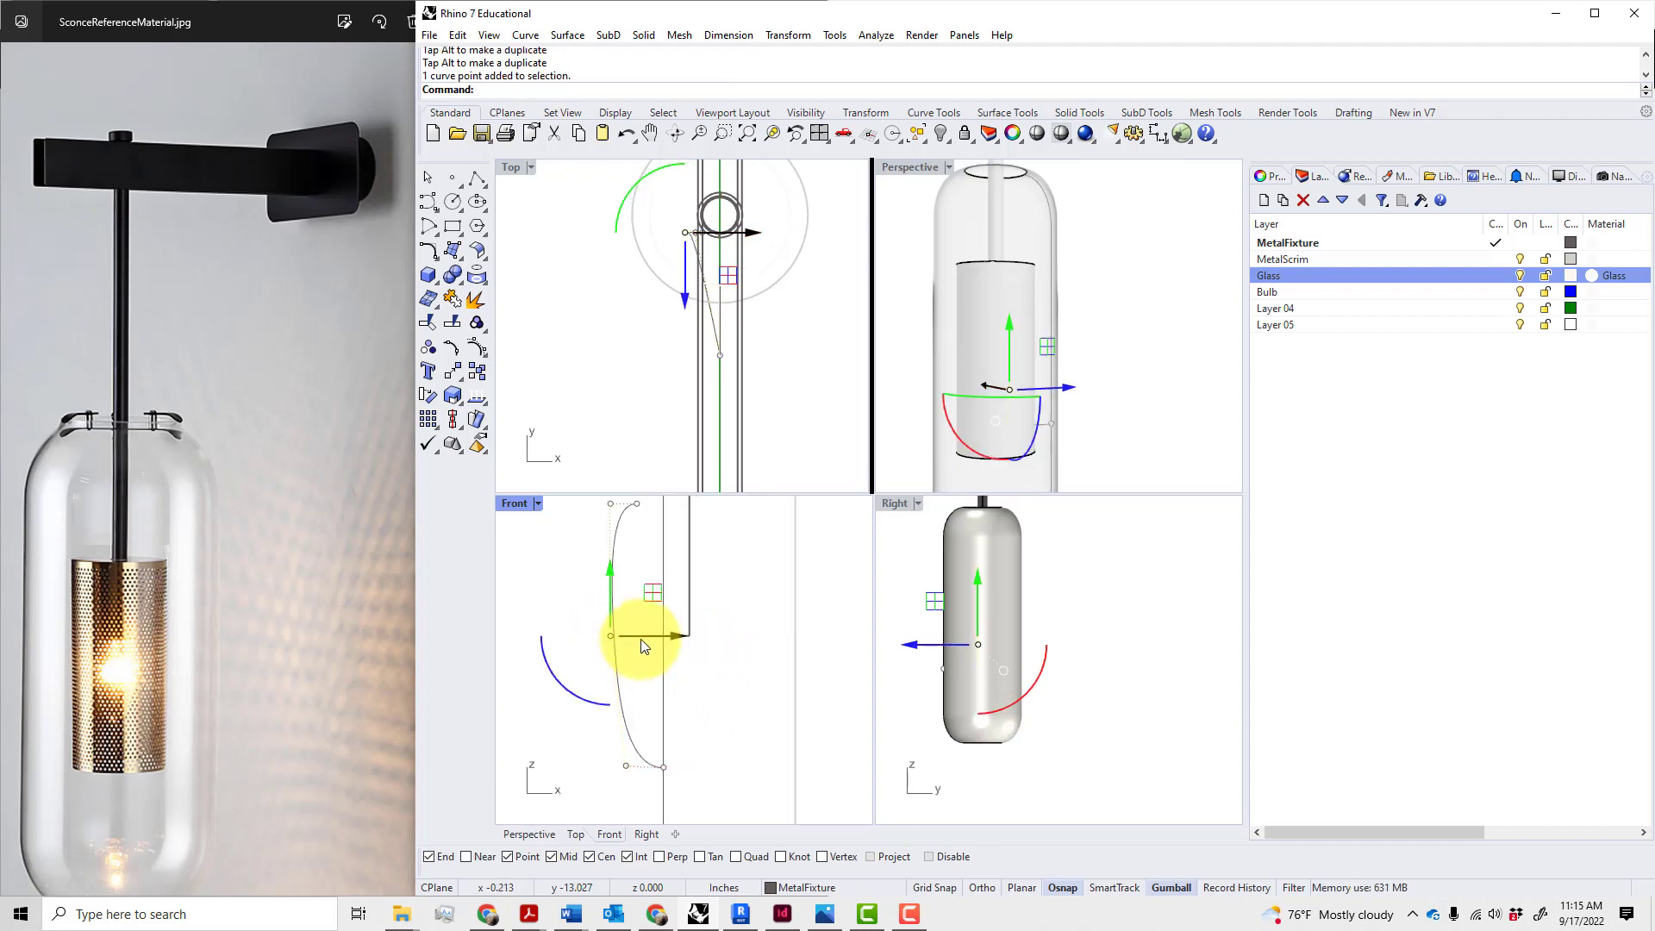
left_click_drag(640, 639, 588, 642)
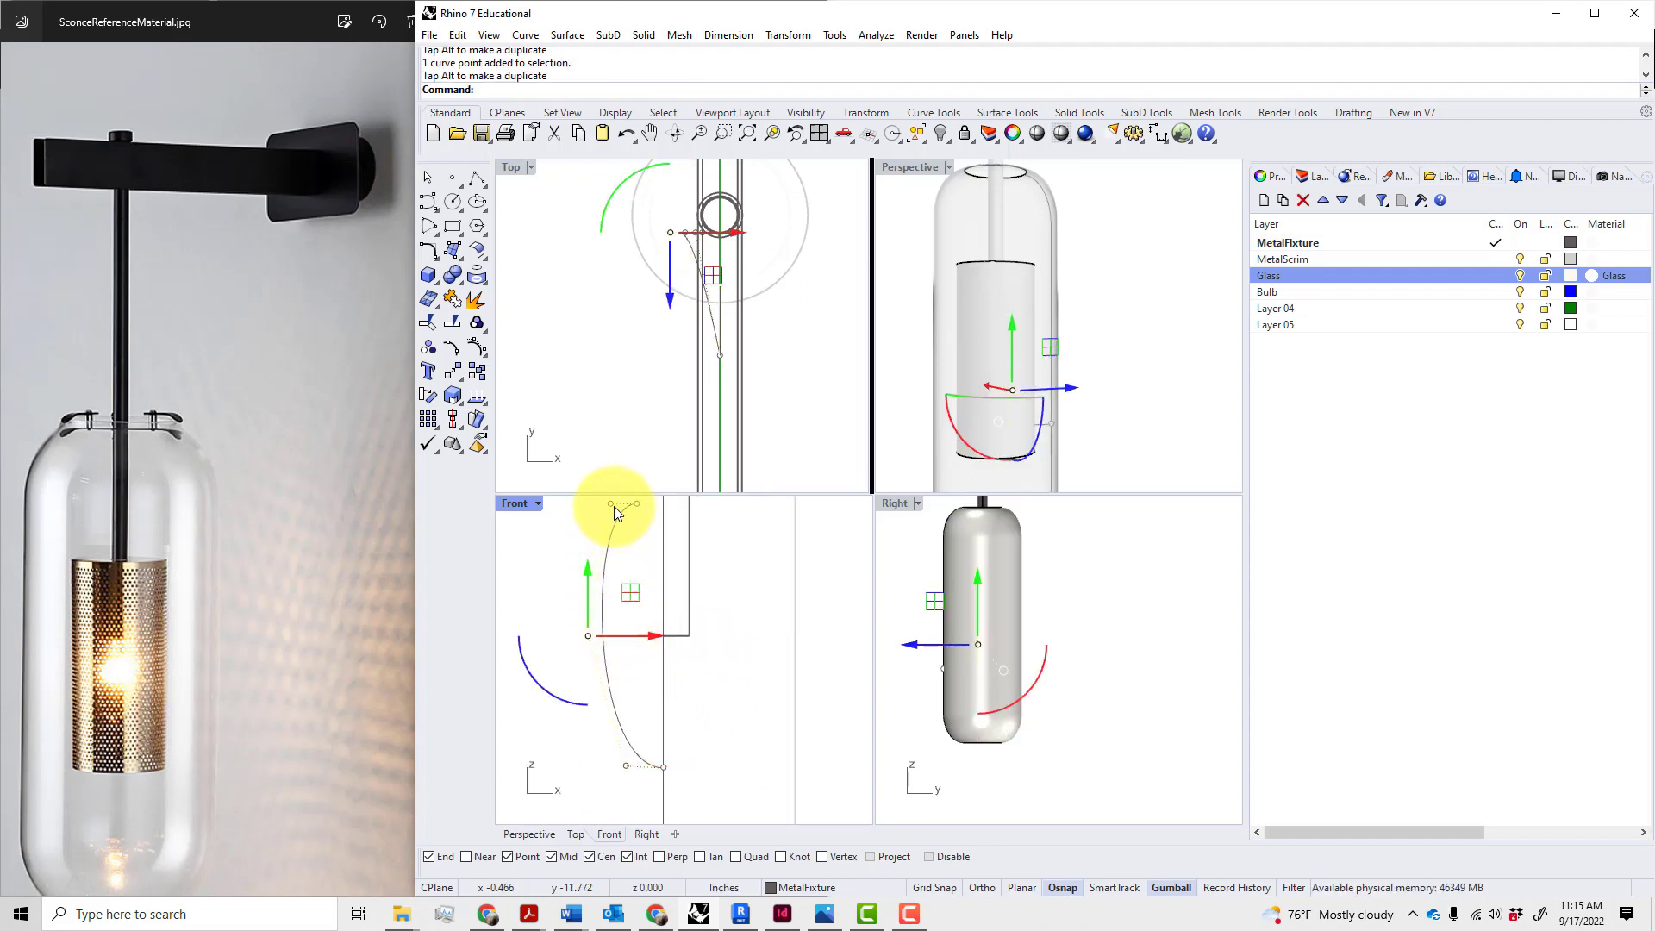
- Lower the bulb curve's upper corner control point and shift it inward to form a tapered neck
left_click(609, 504)
scroll(646, 554, "down", 8)
right_click_drag(639, 565, 647, 616)
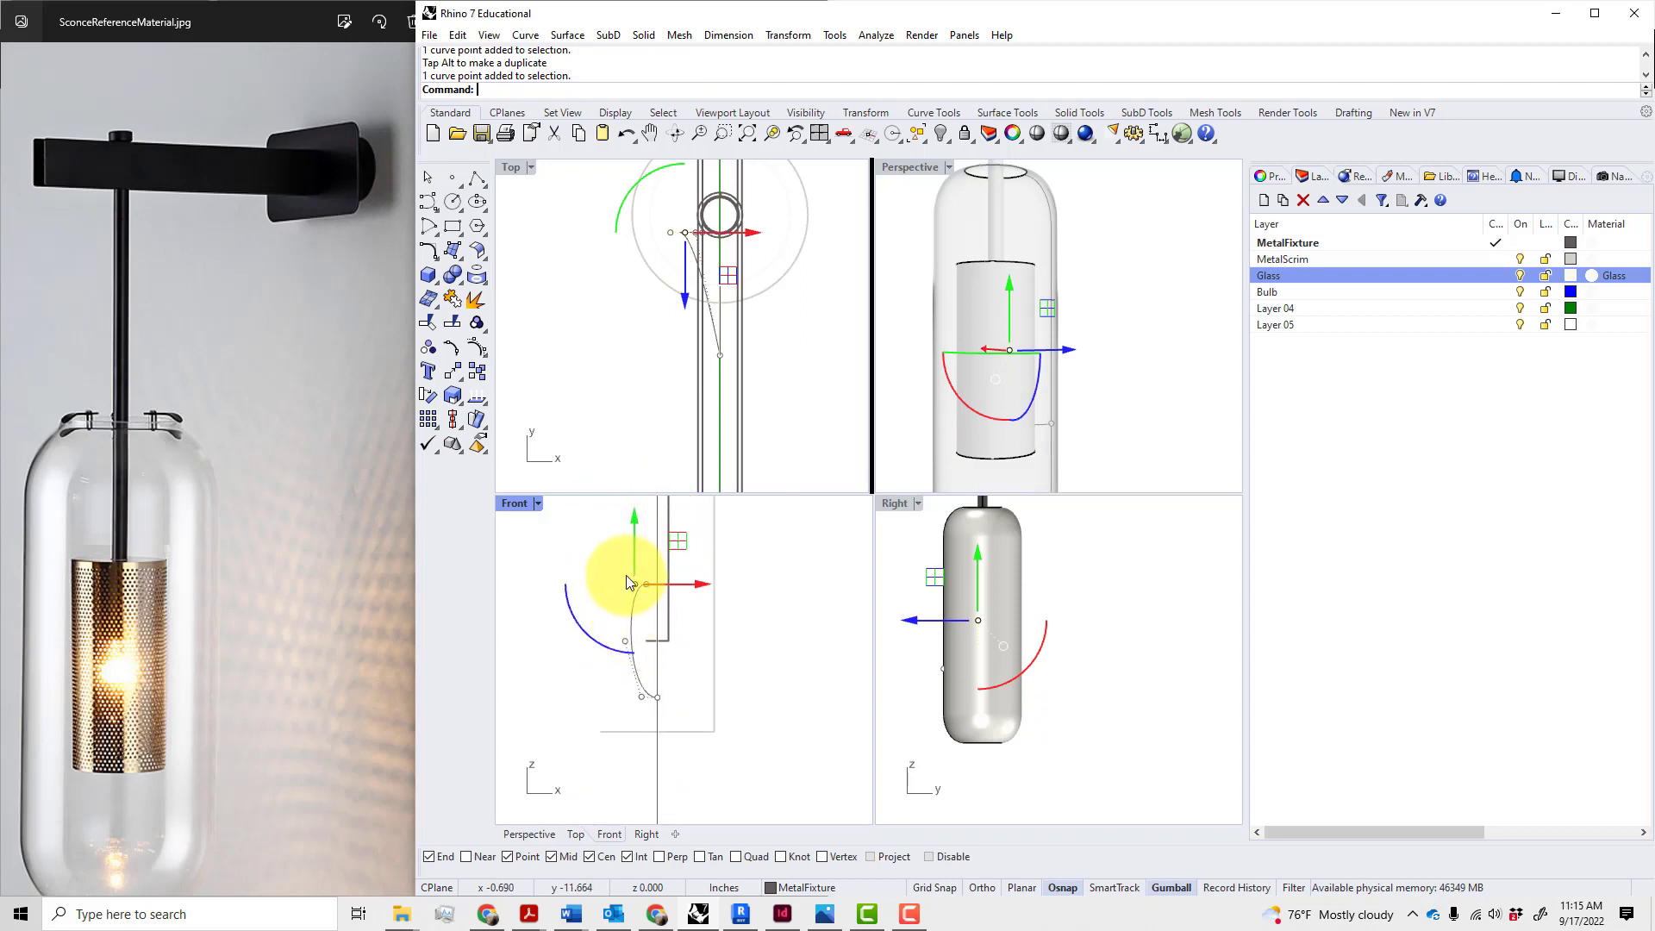
left_click_drag(635, 547, 639, 608)
scroll(664, 633, "up", 4)
right_click_drag(680, 658, 655, 683)
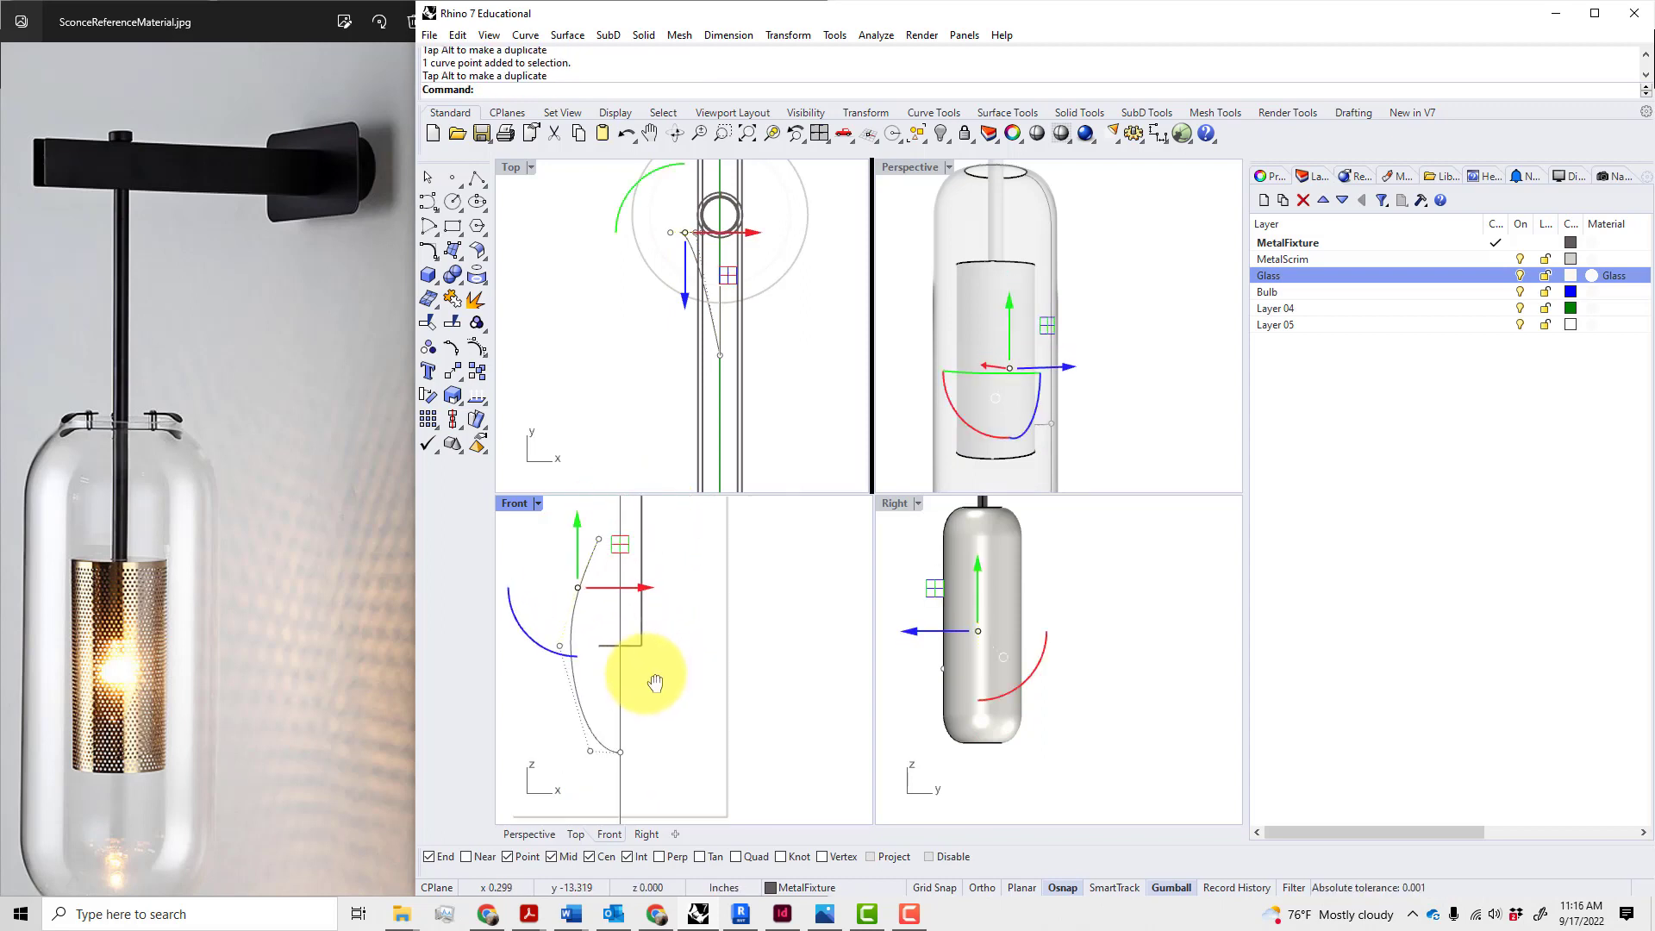
left_click_drag(614, 588, 629, 582)
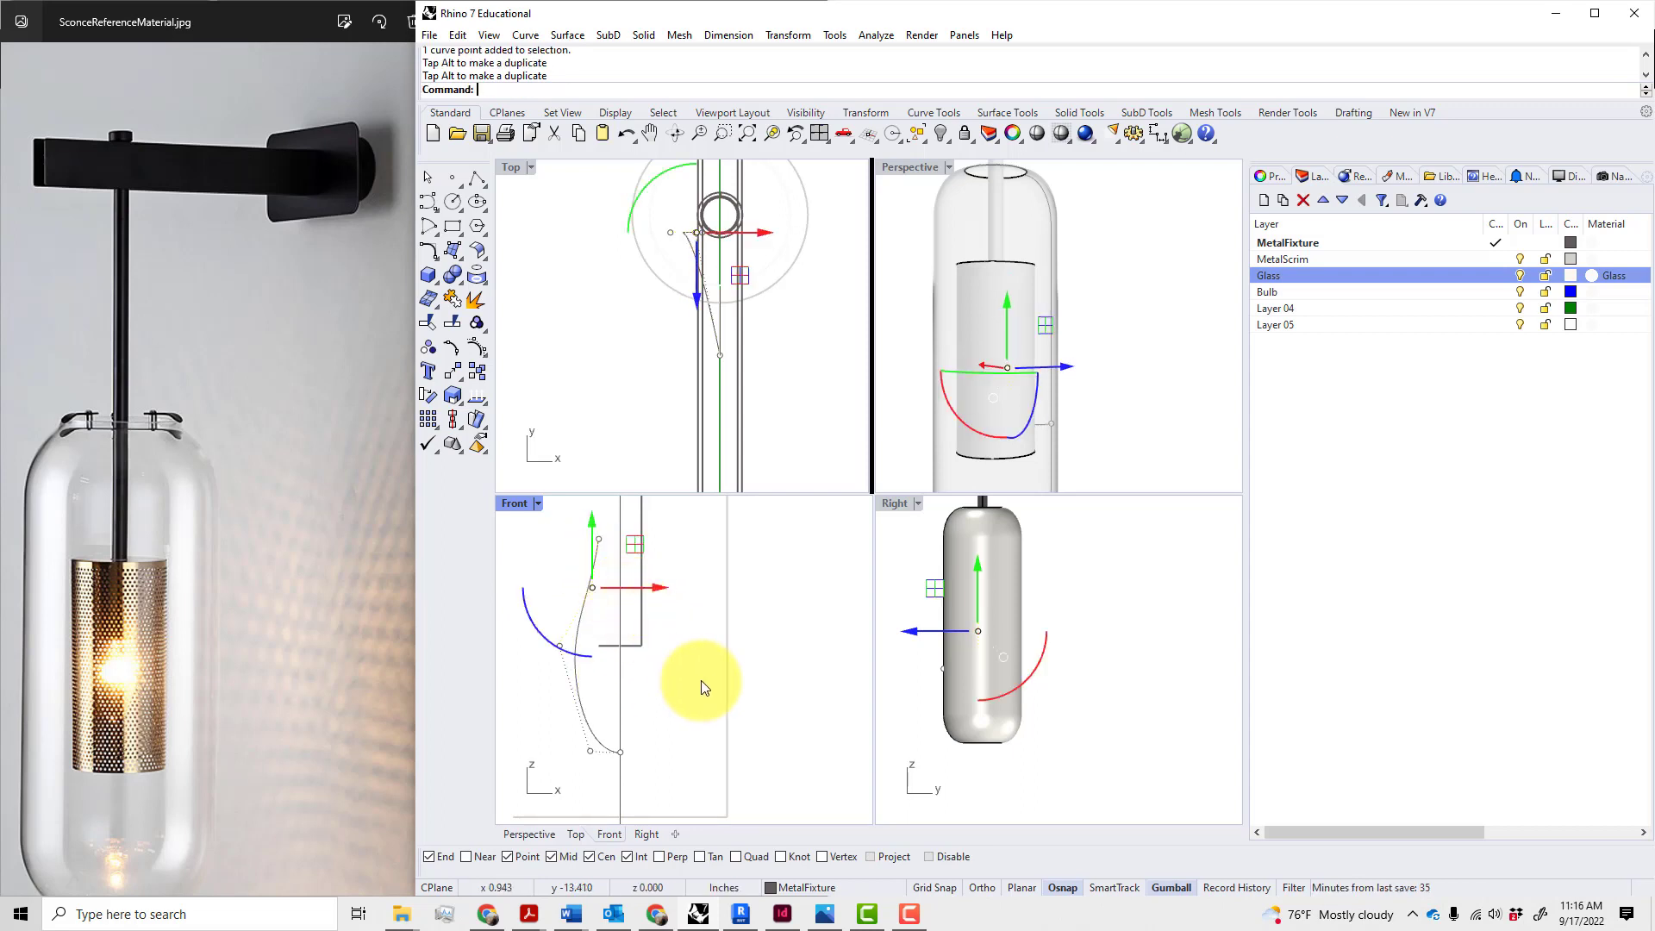
- Move the bulb curve's middle control point slightly farther outward to make the bulb fuller
left_click(702, 687)
right_click_drag(717, 703, 696, 698)
scroll(696, 698, "down", 2)
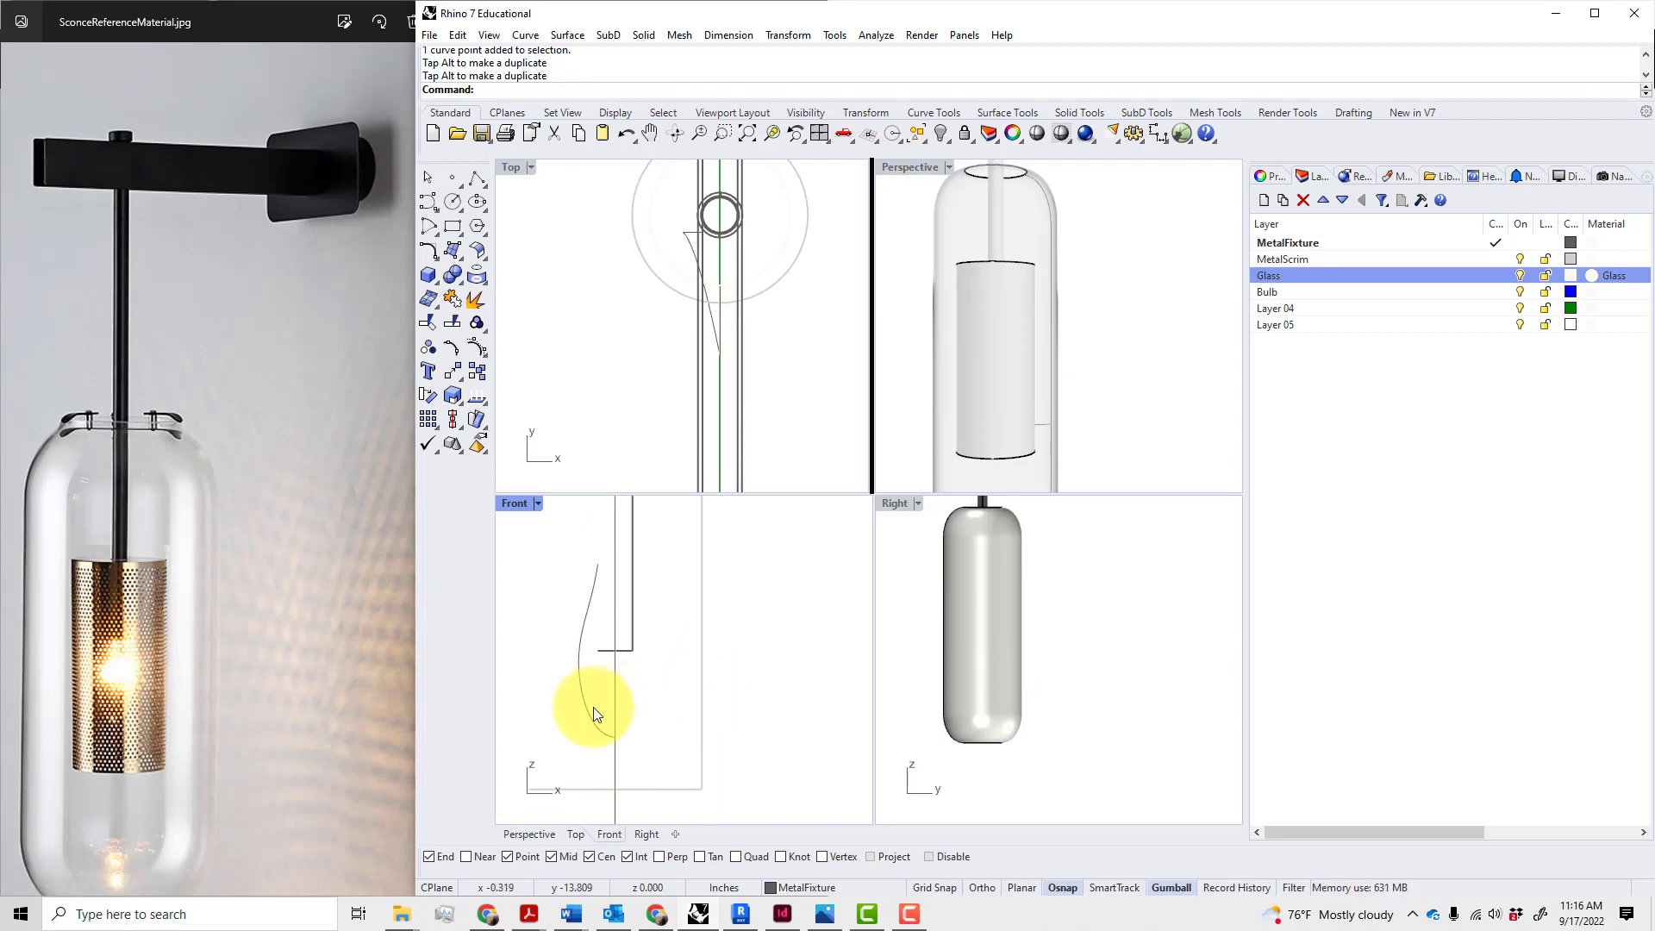
left_click(594, 707)
left_click(566, 652)
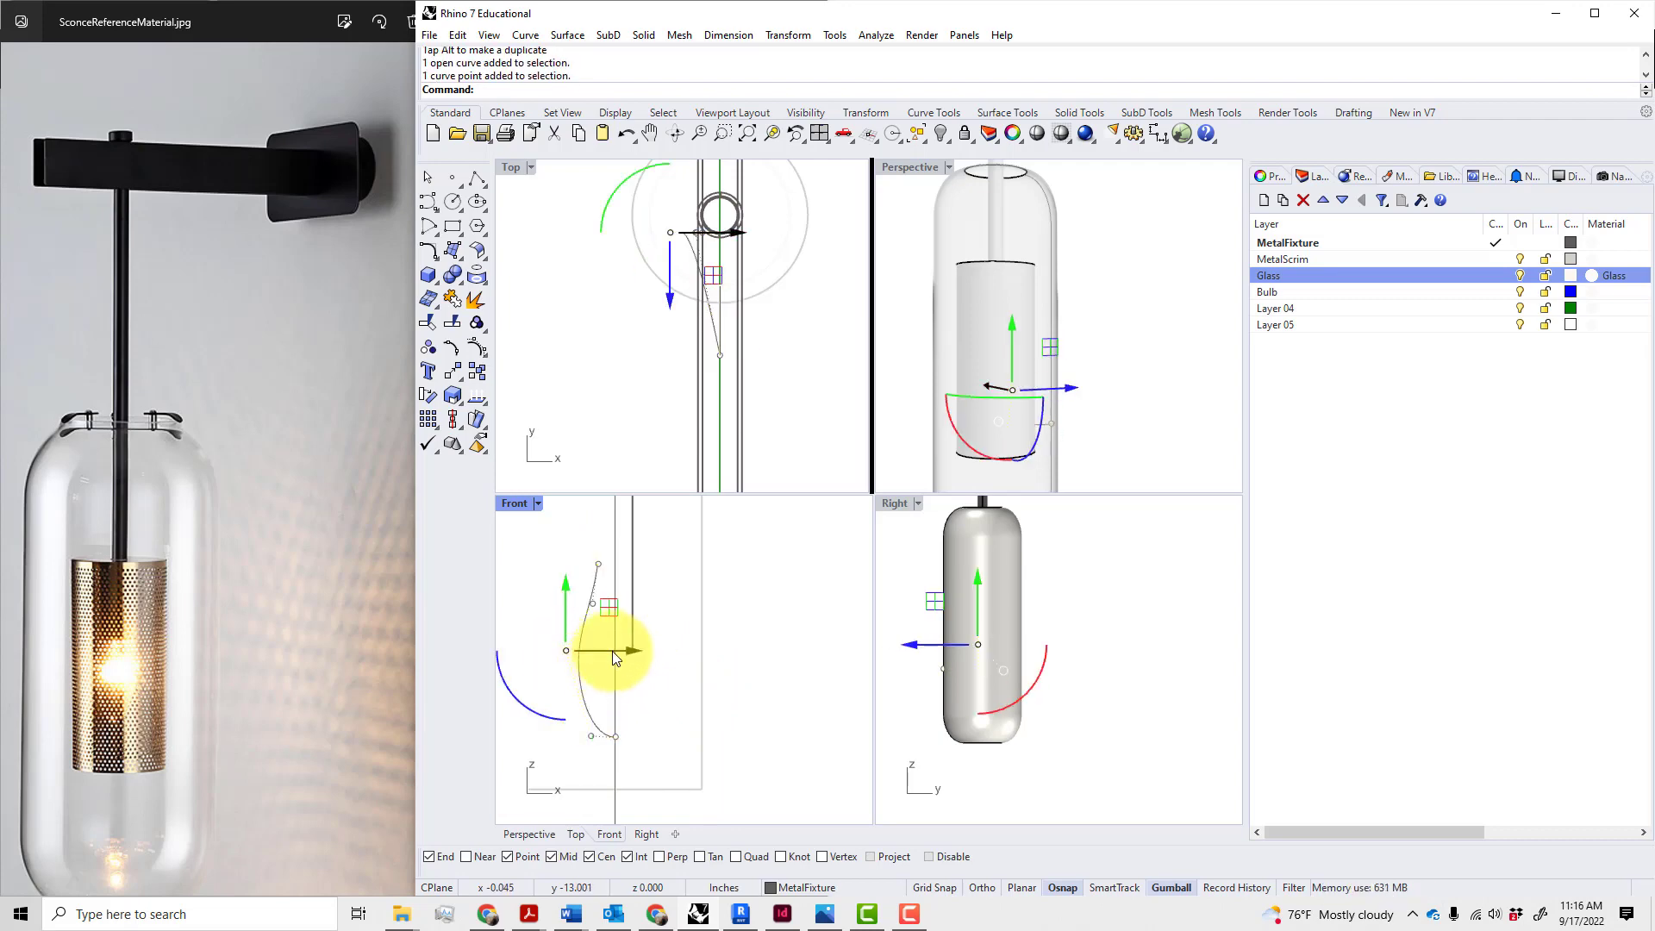
left_click_drag(565, 653, 604, 655)
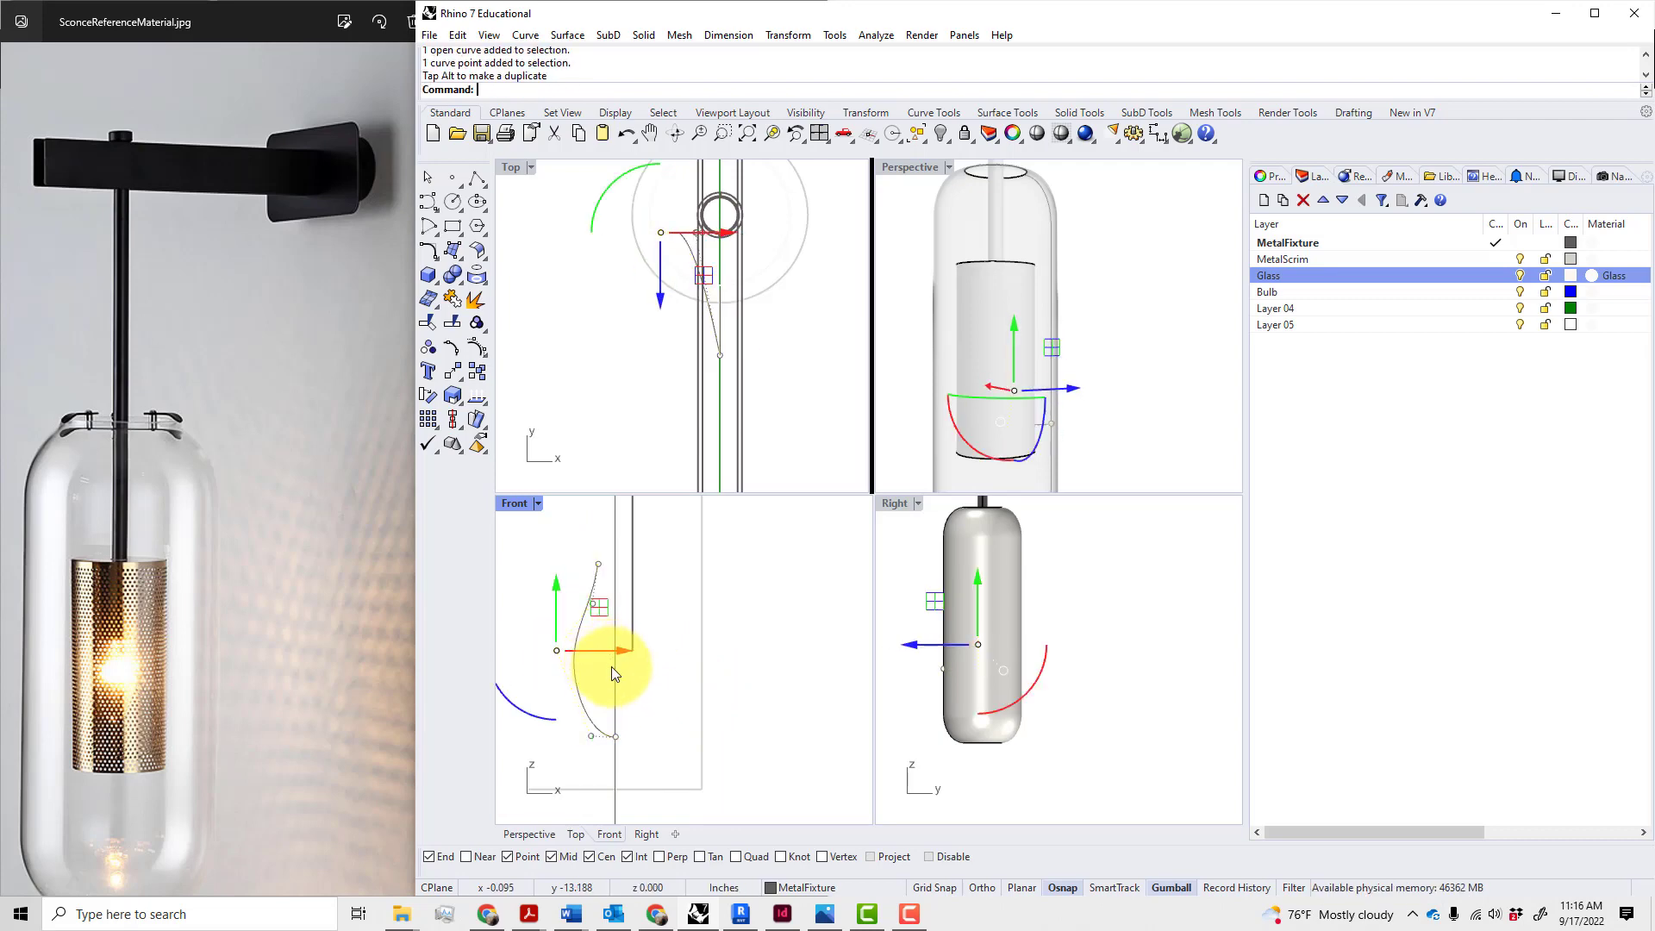
left_click(665, 714)
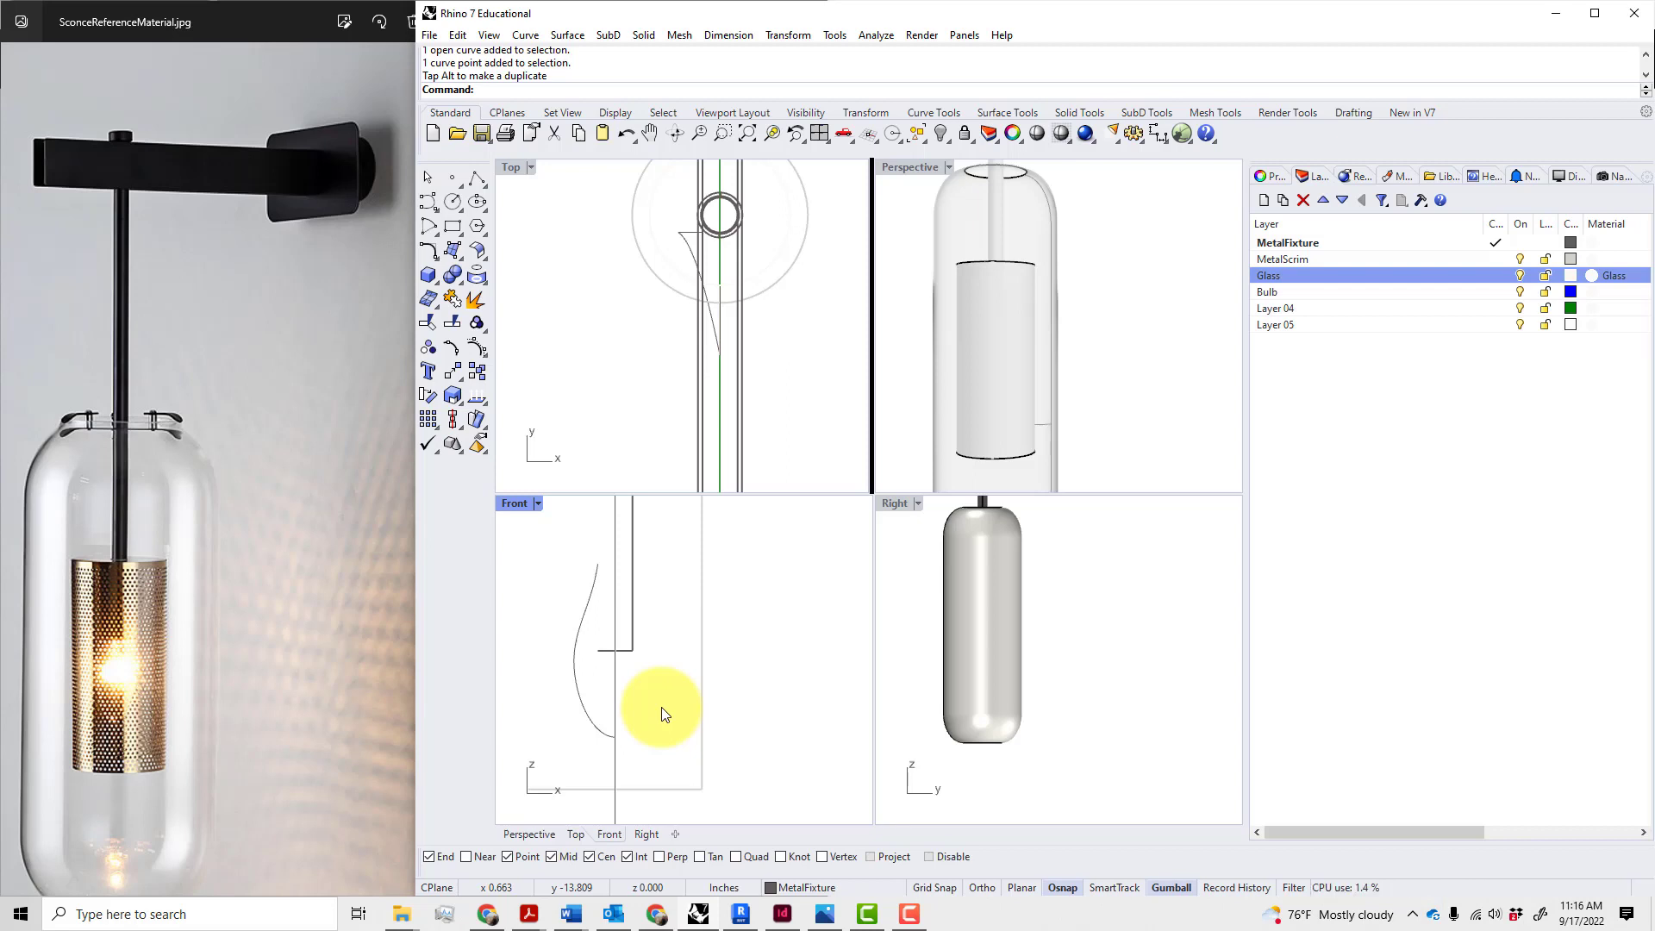
- Enlarge the Front view and examine the bulb curve's shape and where its lower end meets the axis
left_click(616, 741)
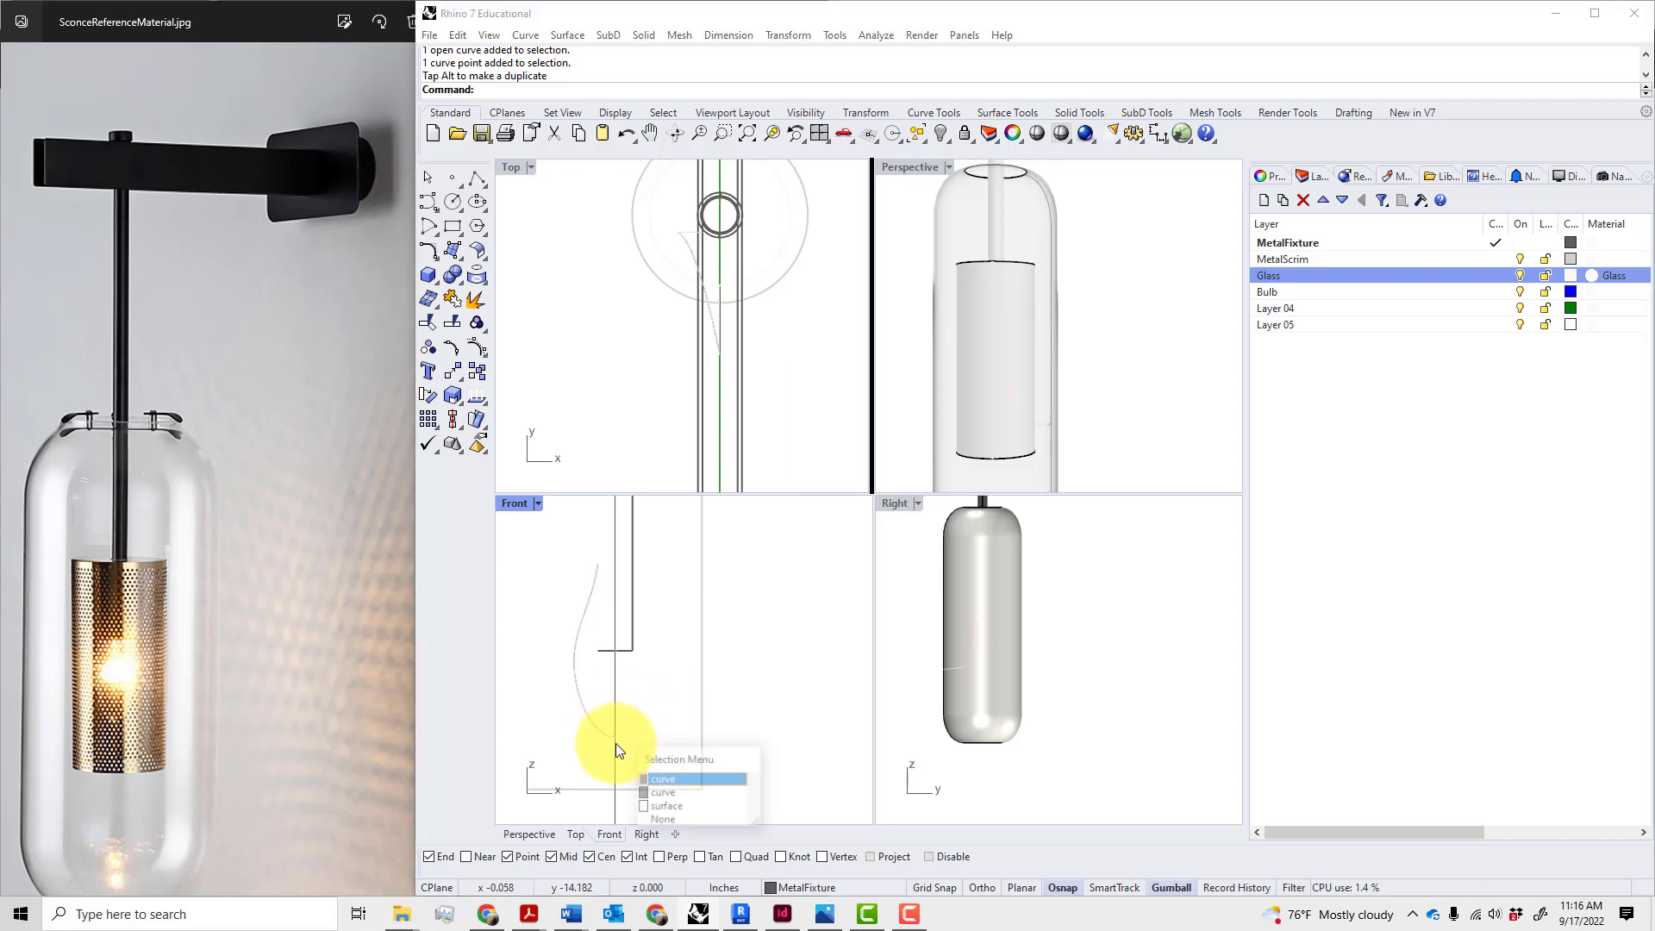
key("Escape")
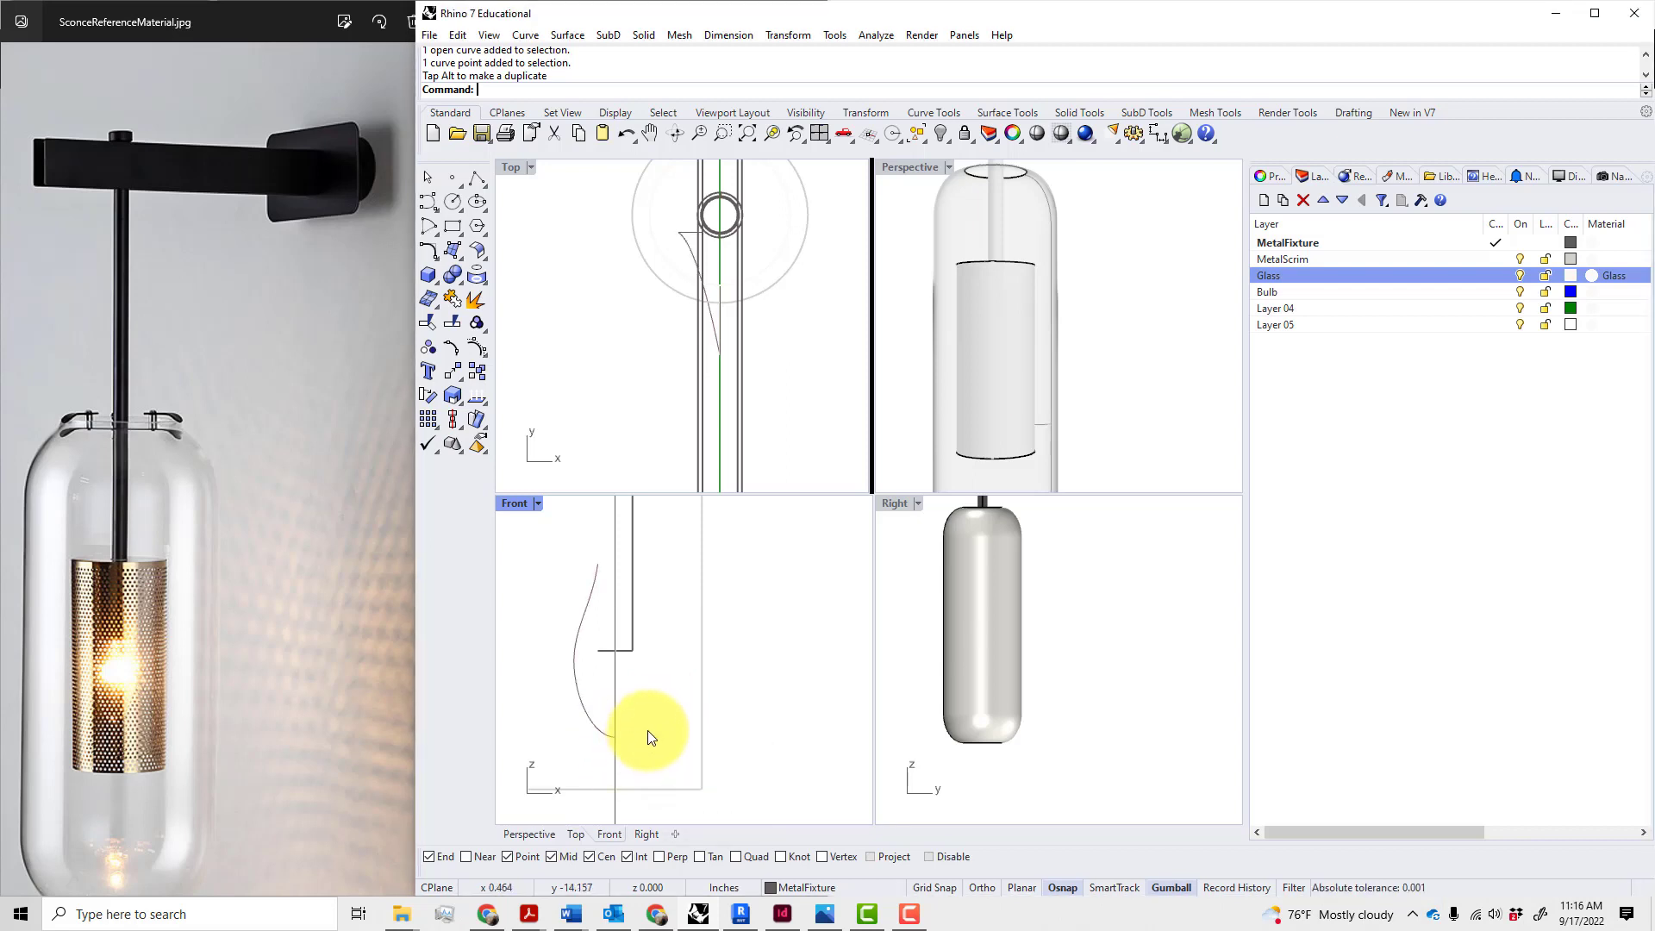
left_click(577, 704)
scroll(630, 724, "up", 6)
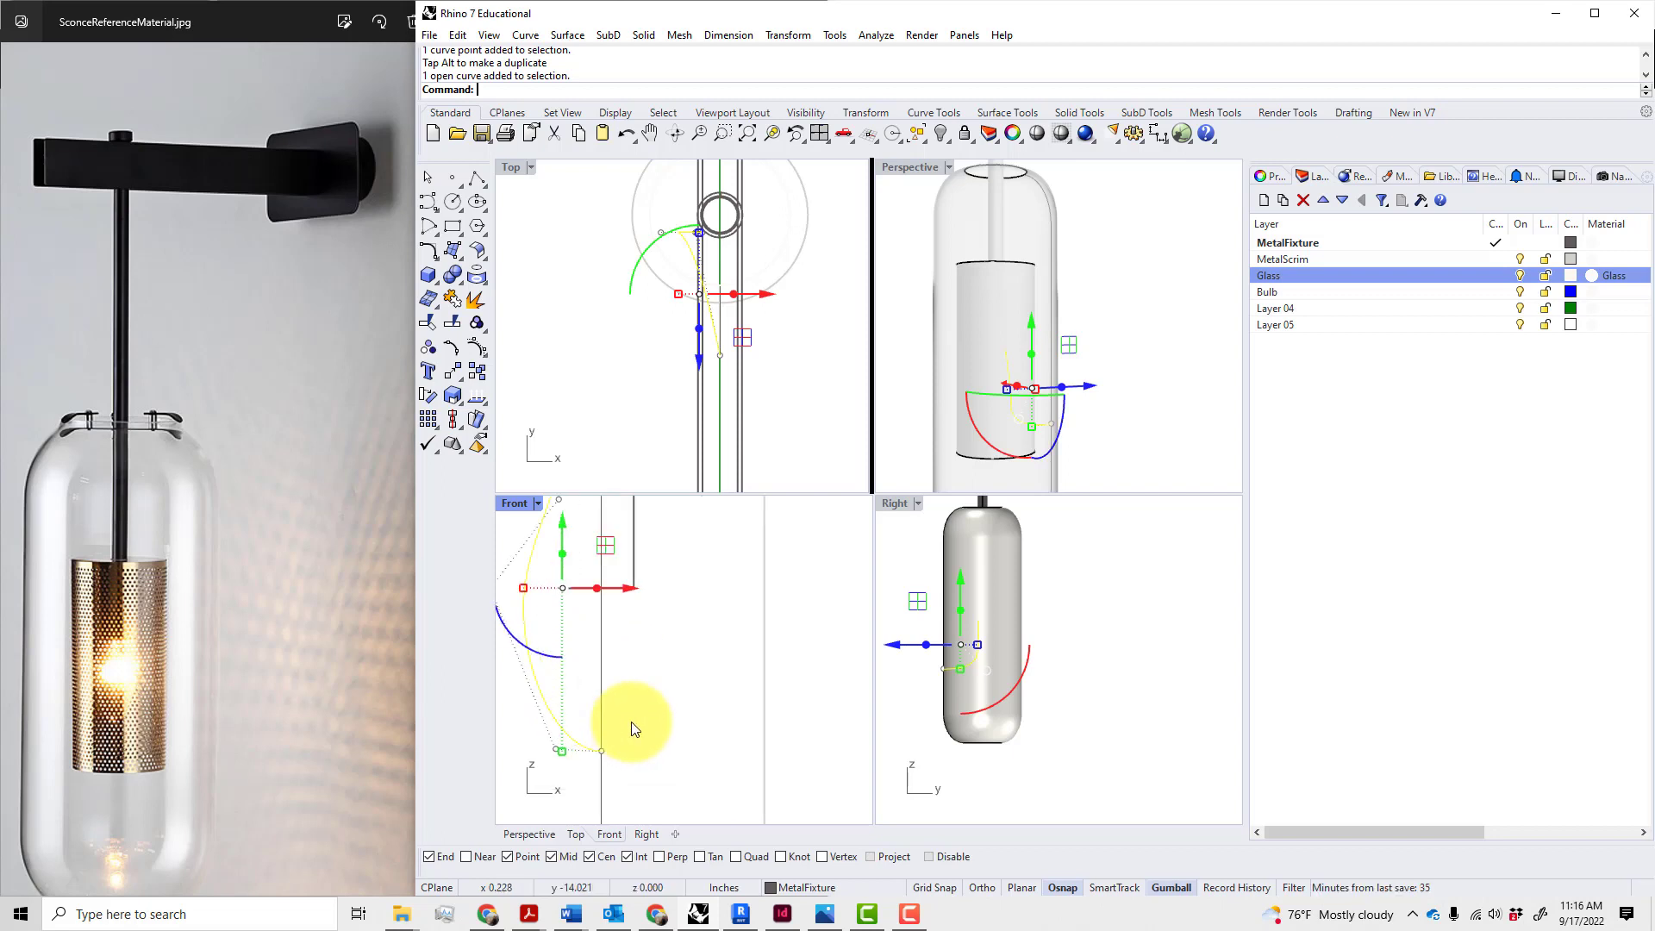
left_click(681, 731)
right_click_drag(686, 732, 800, 796)
scroll(790, 786, "down", 4)
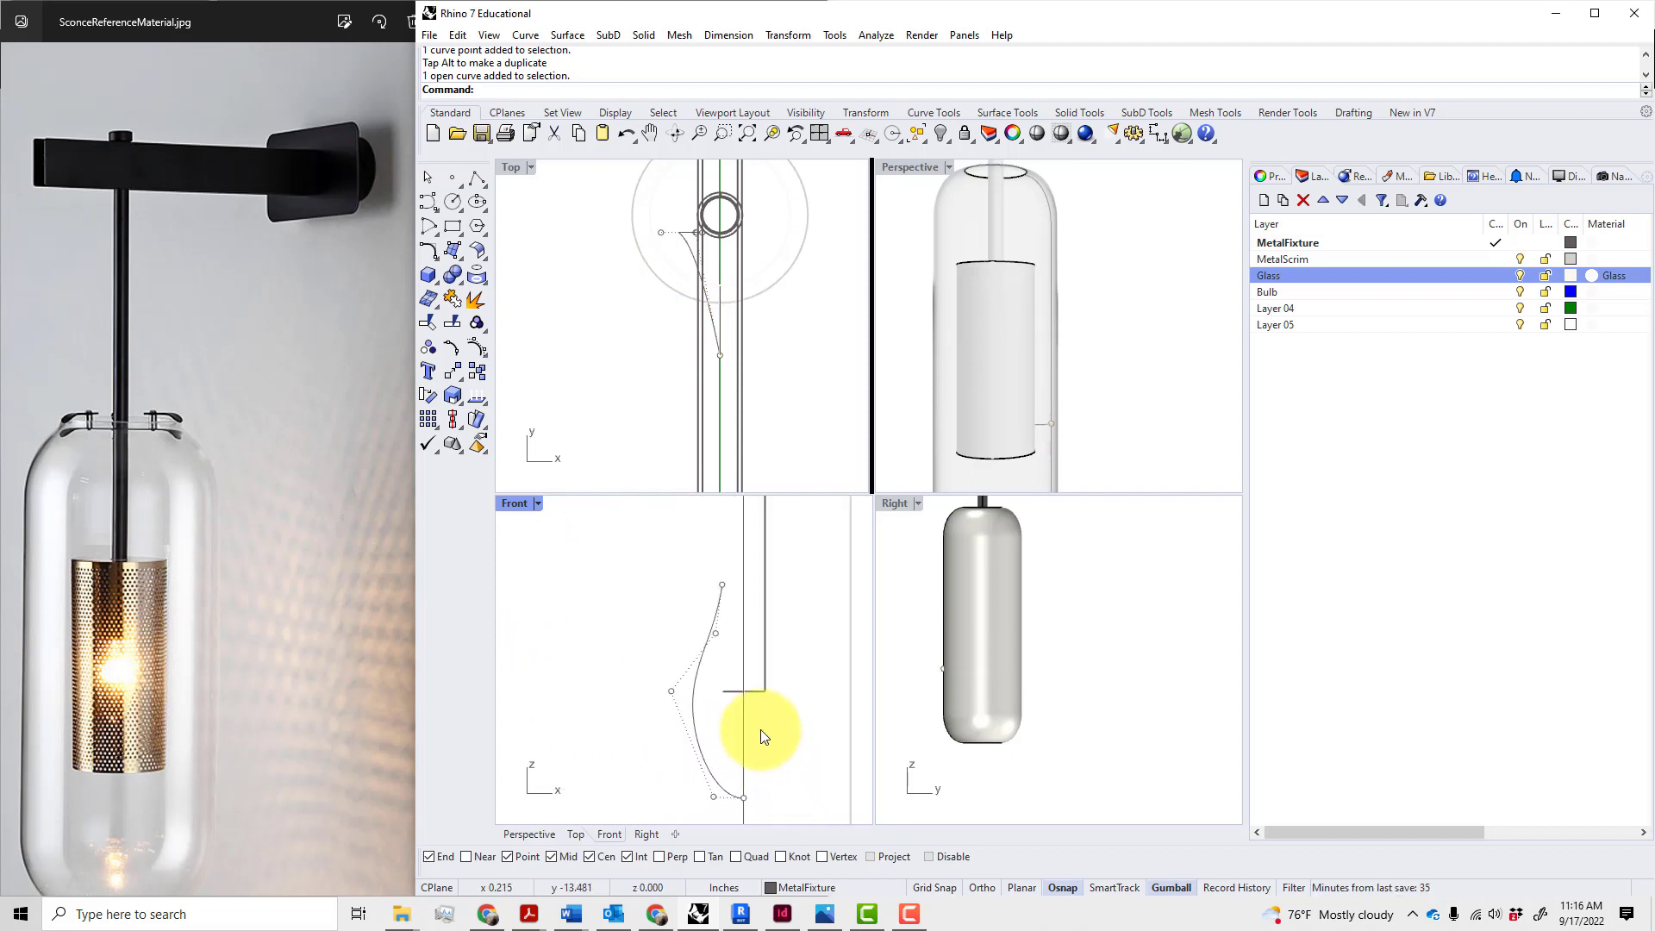
double_click(512, 503)
scroll(642, 548, "down", 4)
right_click_drag(670, 589, 633, 609)
right_click_drag(738, 565, 728, 589)
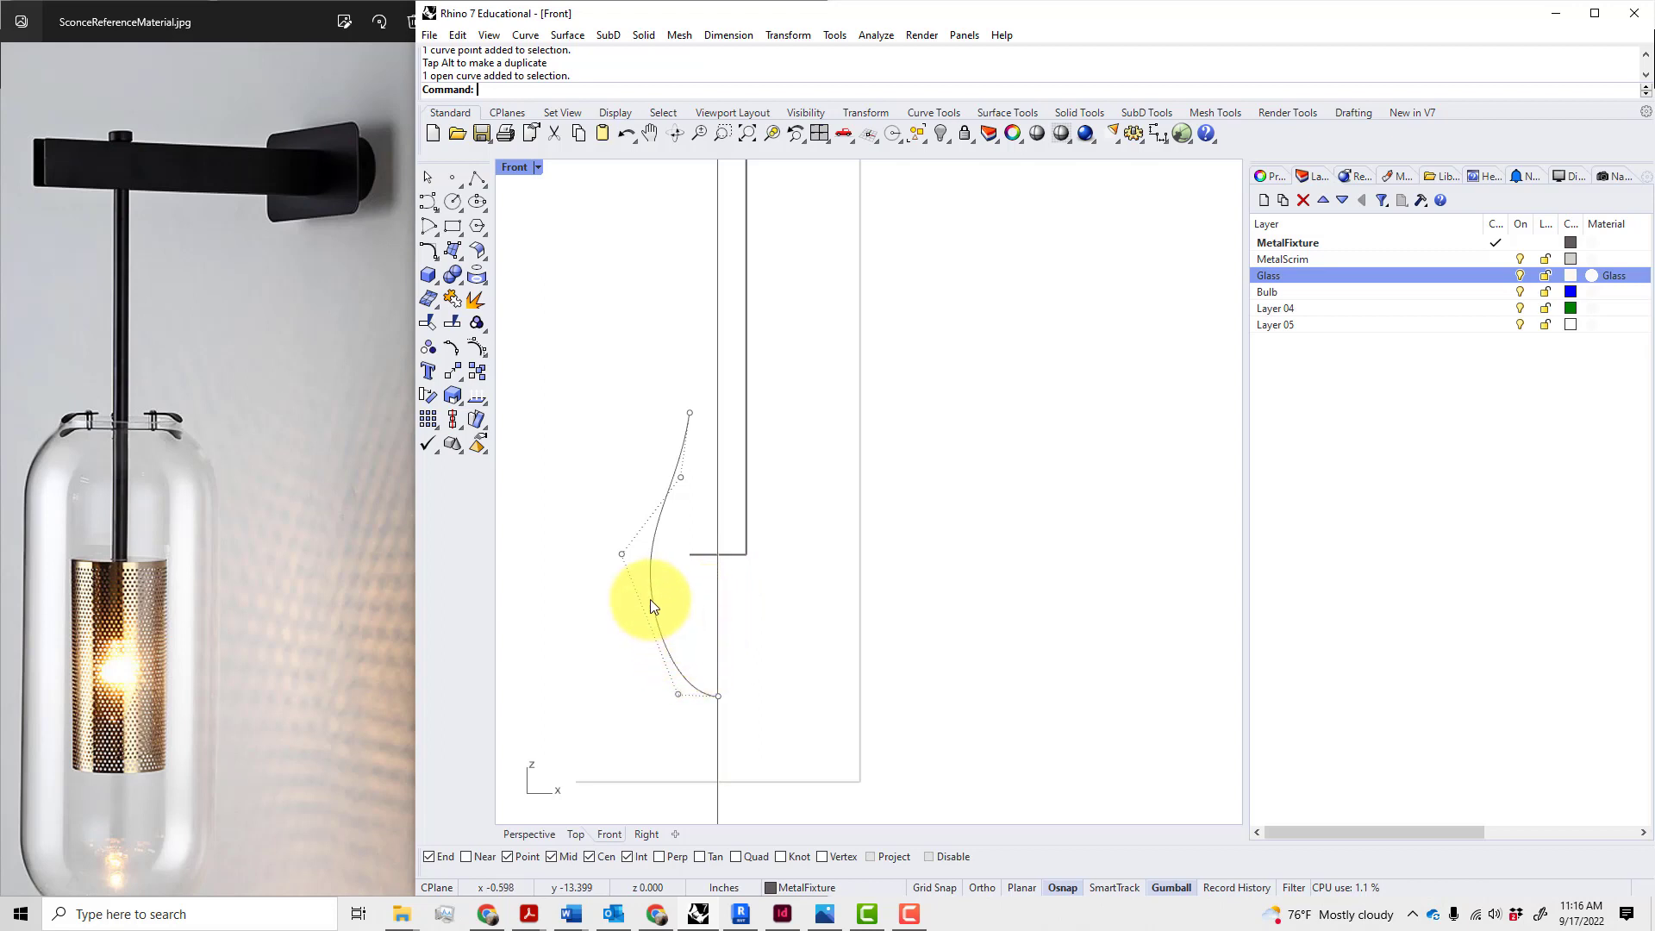
- Adjust the bulb curve's lower corner control point vertically until it sits about level with the curve's bottom endpoint
left_click(687, 680)
left_click(750, 695)
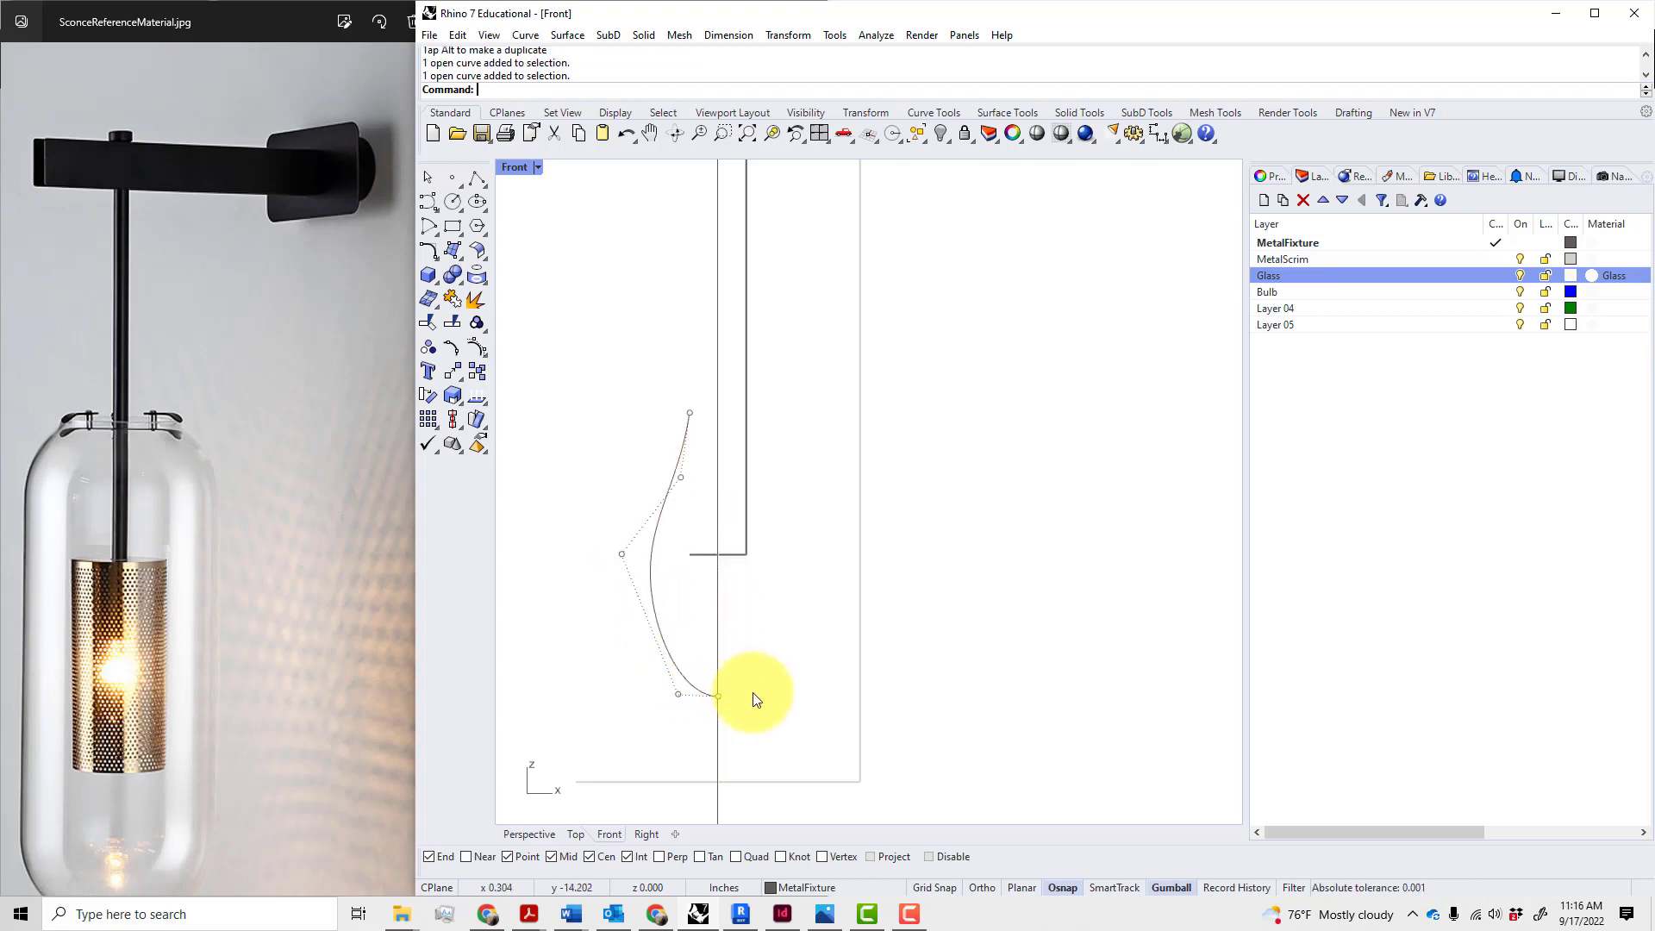
left_click(680, 671)
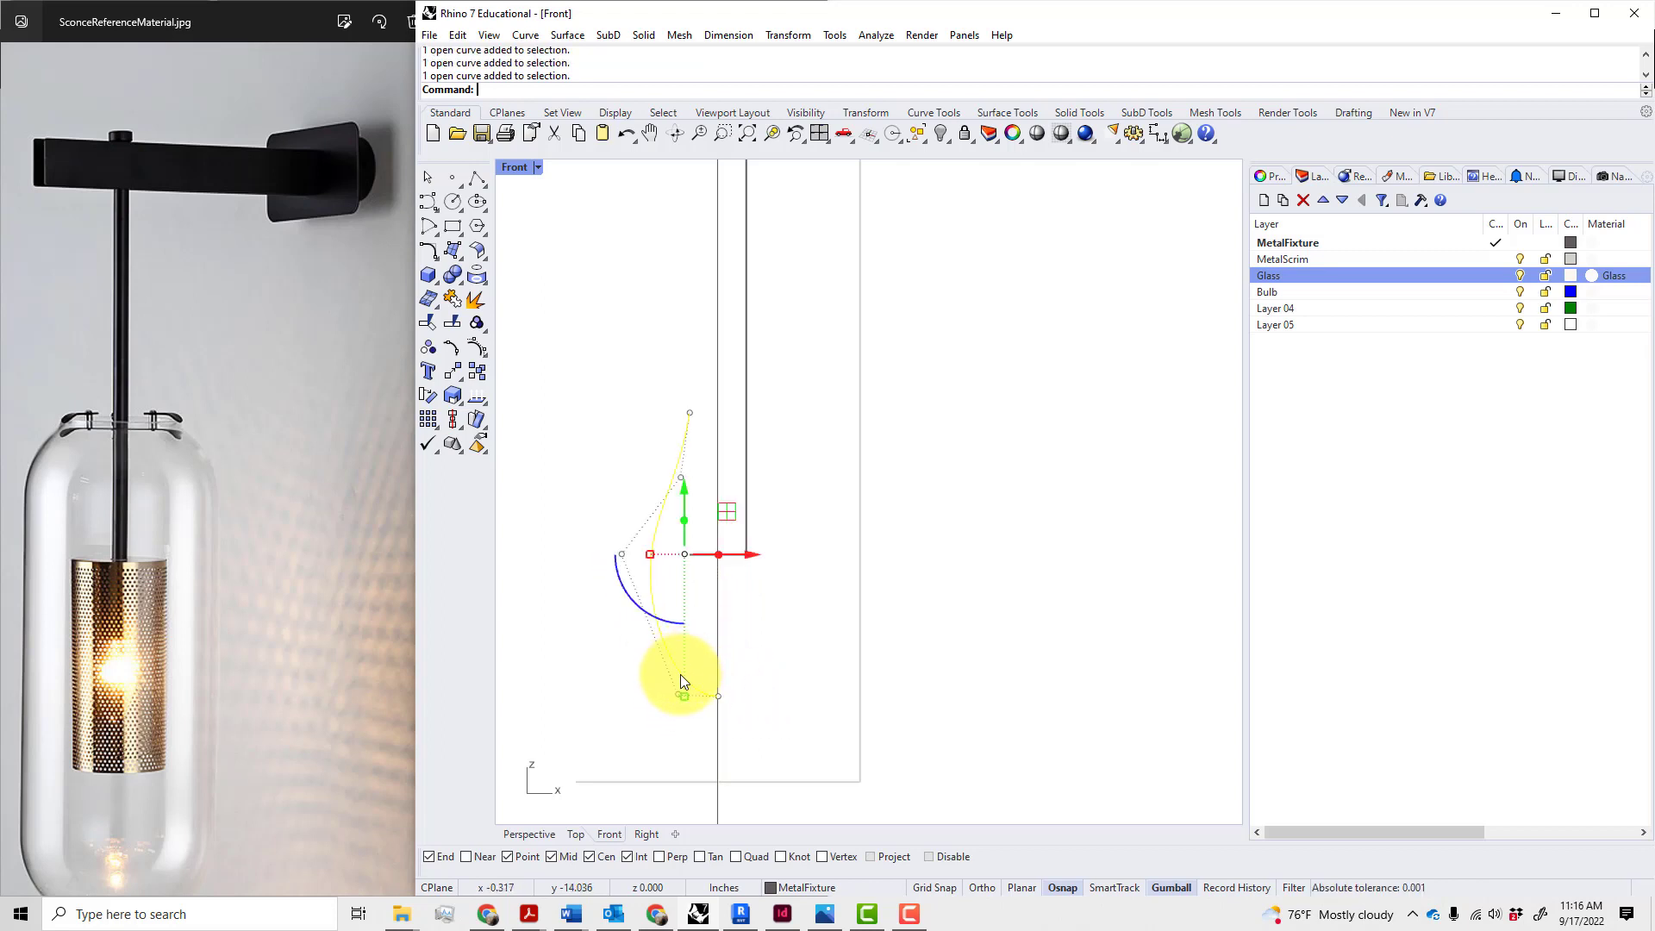
key("F10")
left_click_drag(688, 675, 678, 643)
key("Escape")
key("Escape")
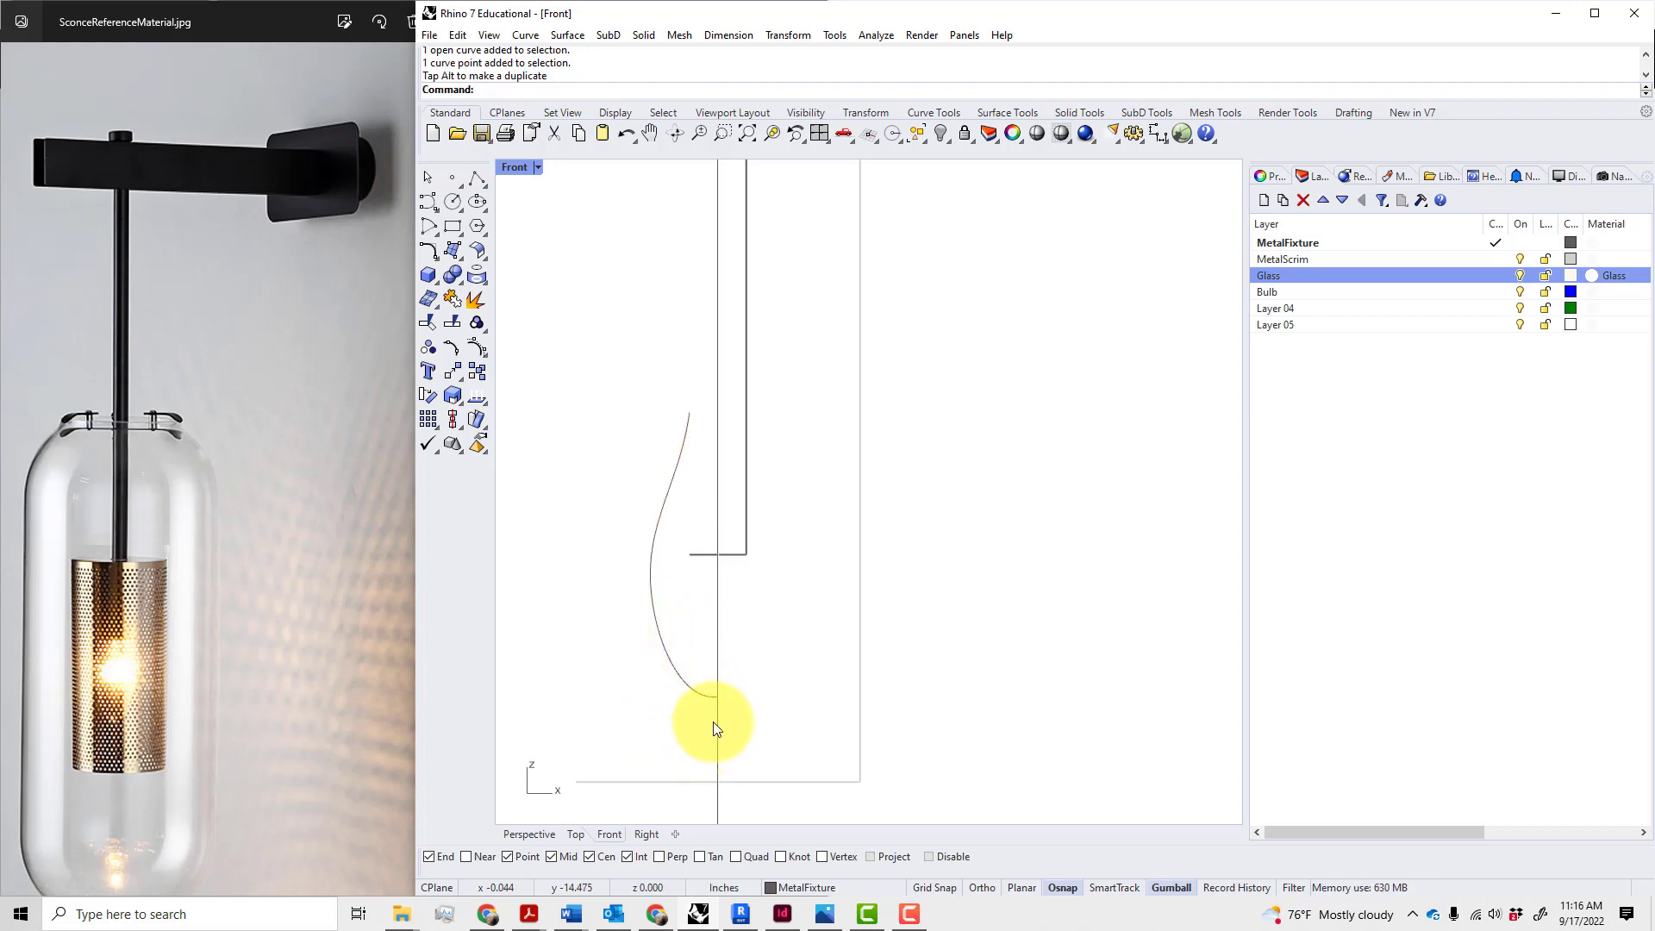
scroll(707, 720, "up", 5)
left_click(701, 693)
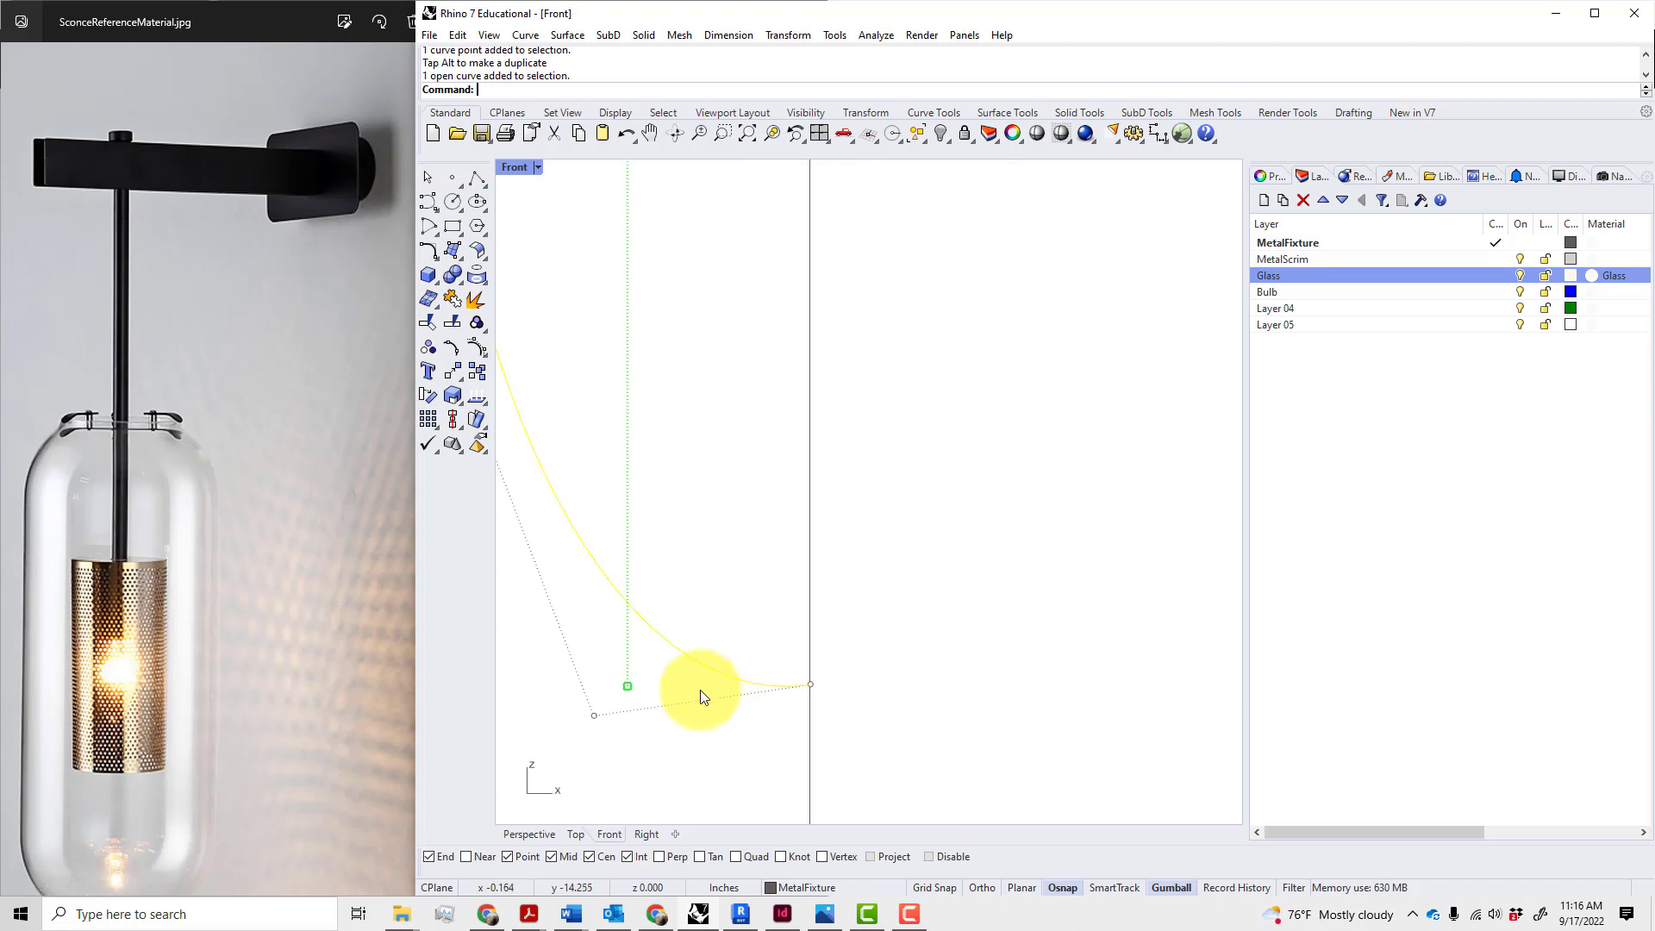
left_click(597, 717)
left_click_drag(594, 672, 594, 650)
left_click(649, 739)
scroll(654, 741, "down", 3)
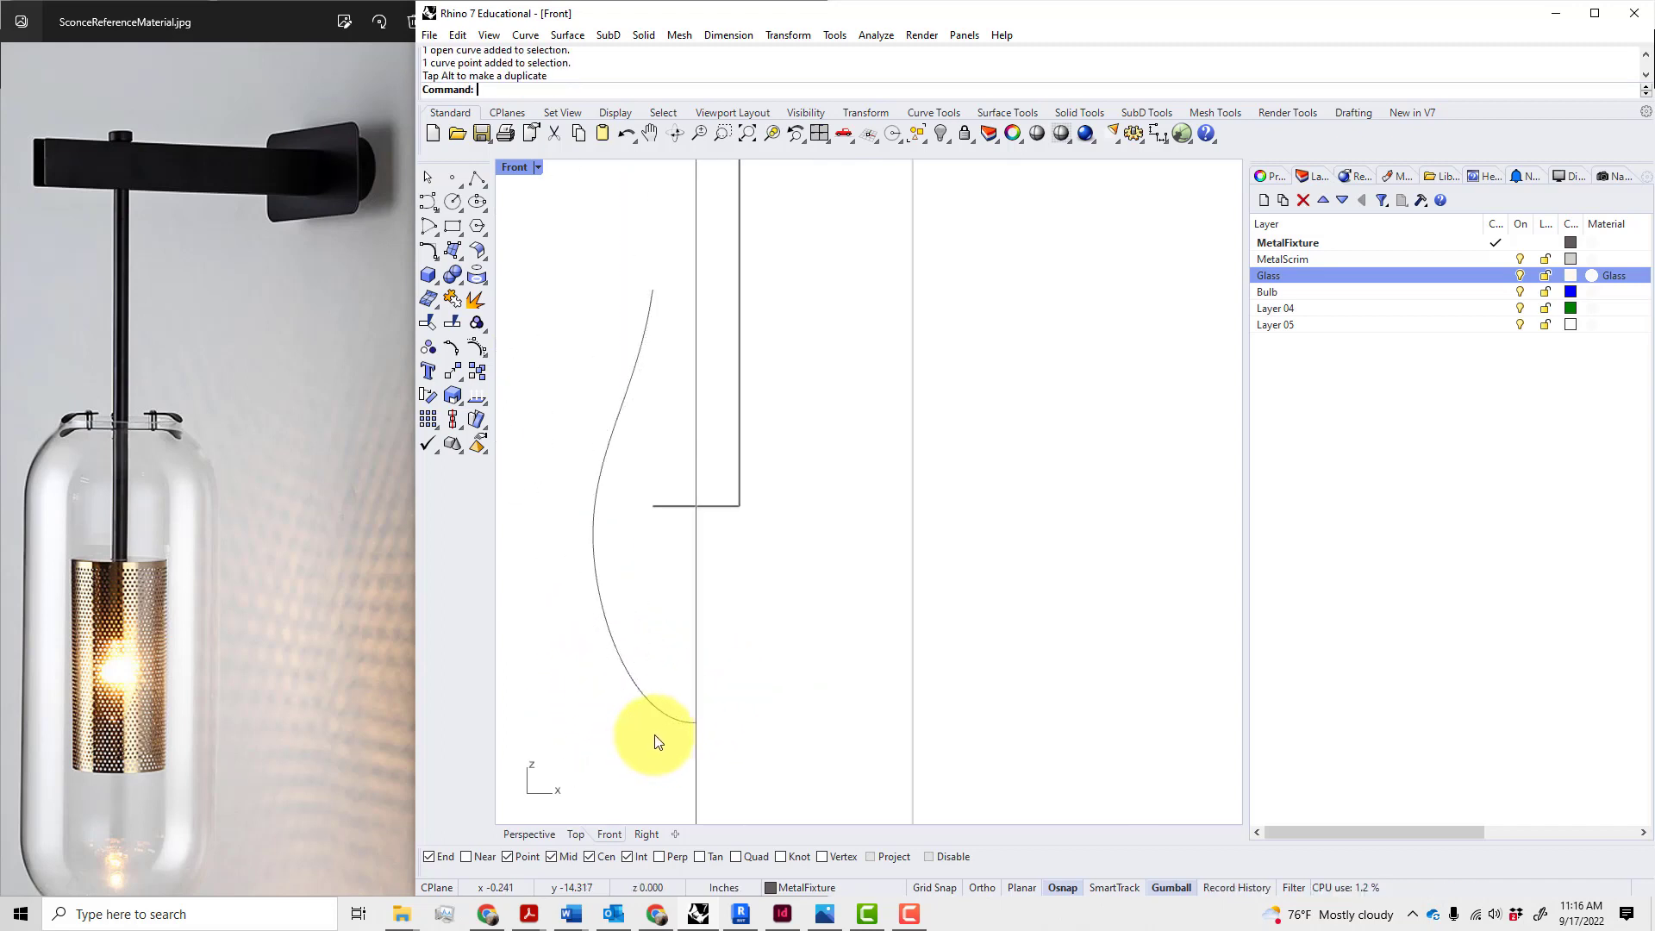
- Try to revolve the bulb curve 360 degrees about an axis from its bottom endpoint toward the scrim's top edge, and undo the result
scroll(676, 728, "down", 2)
left_click(662, 714)
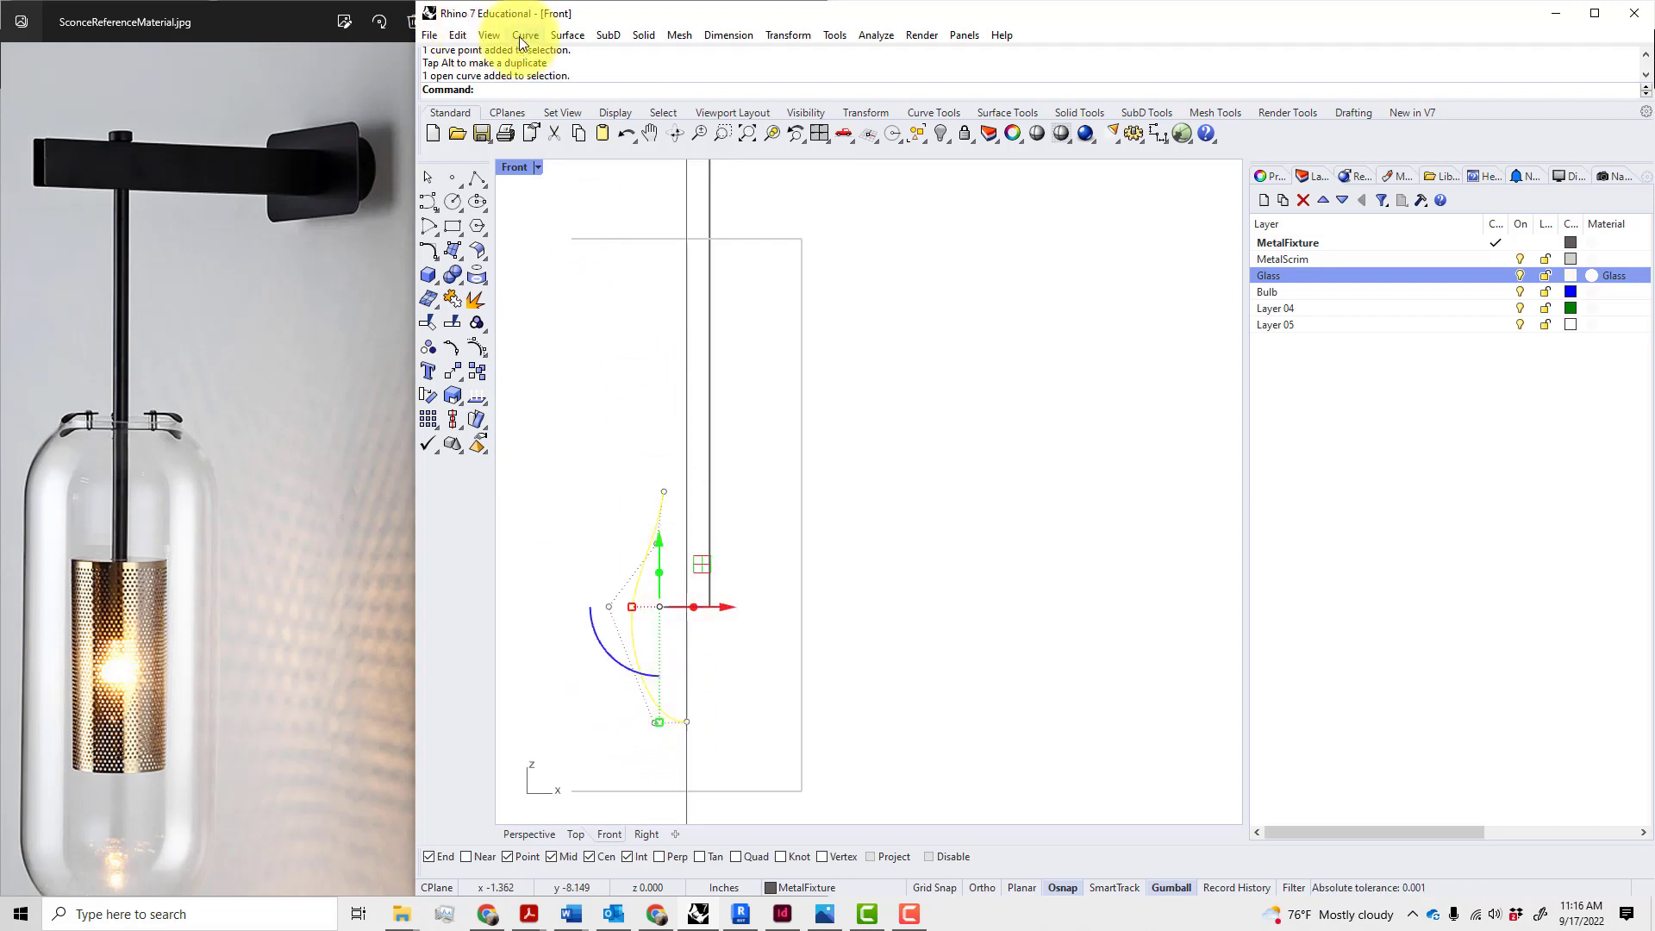
left_click(561, 33)
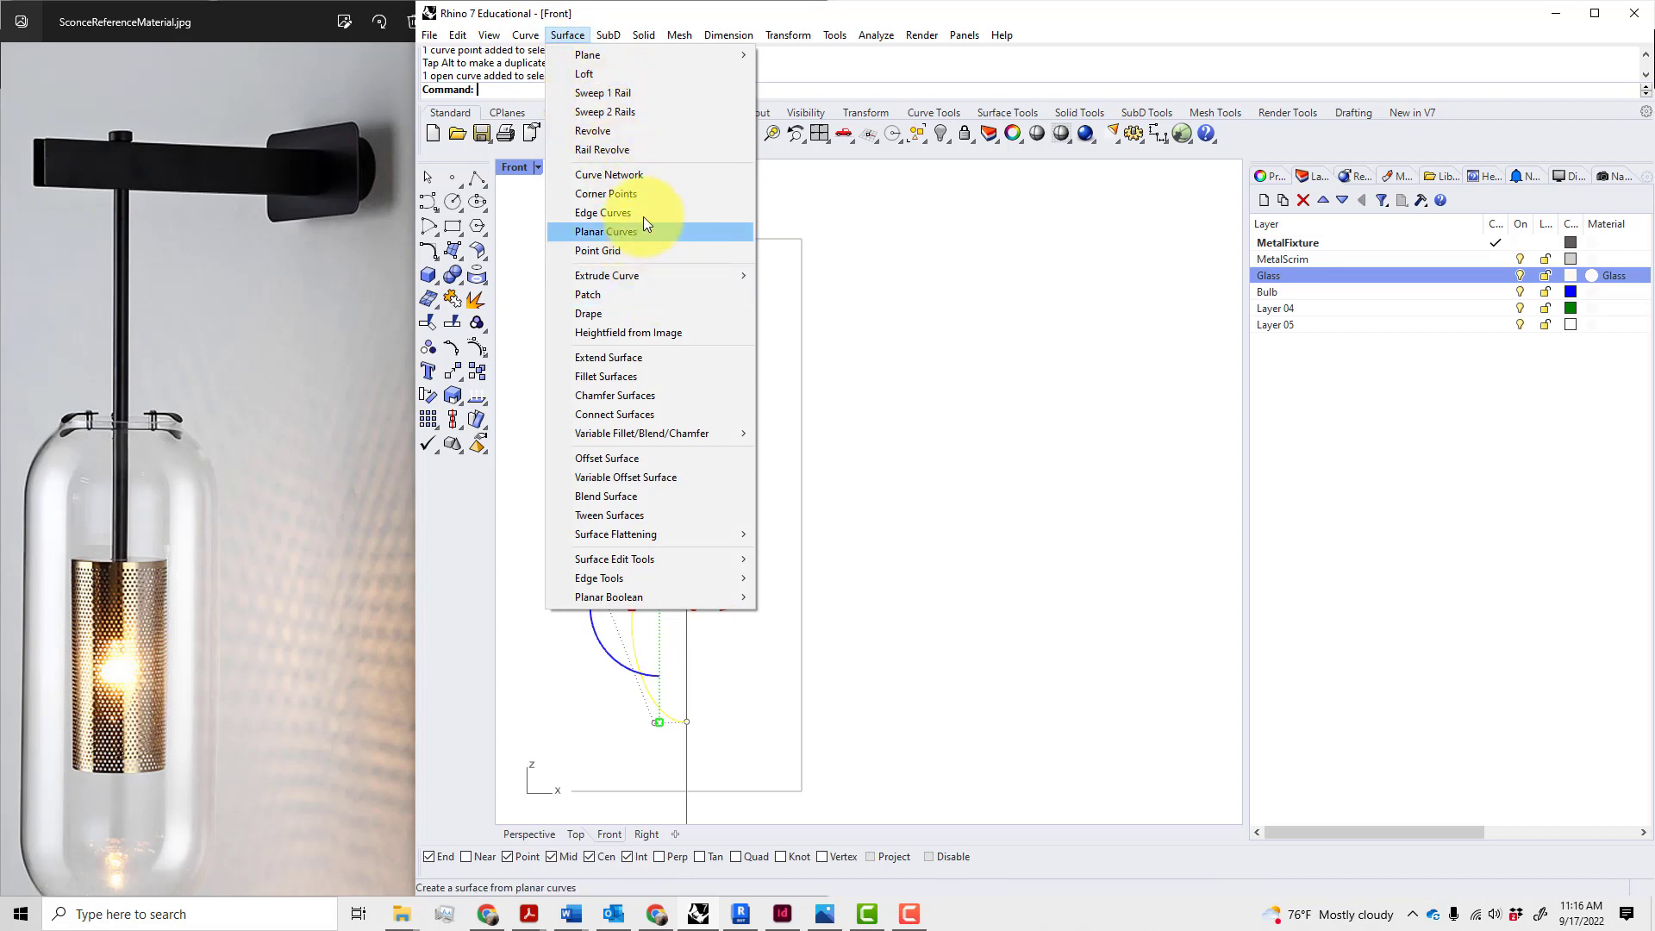
left_click(635, 130)
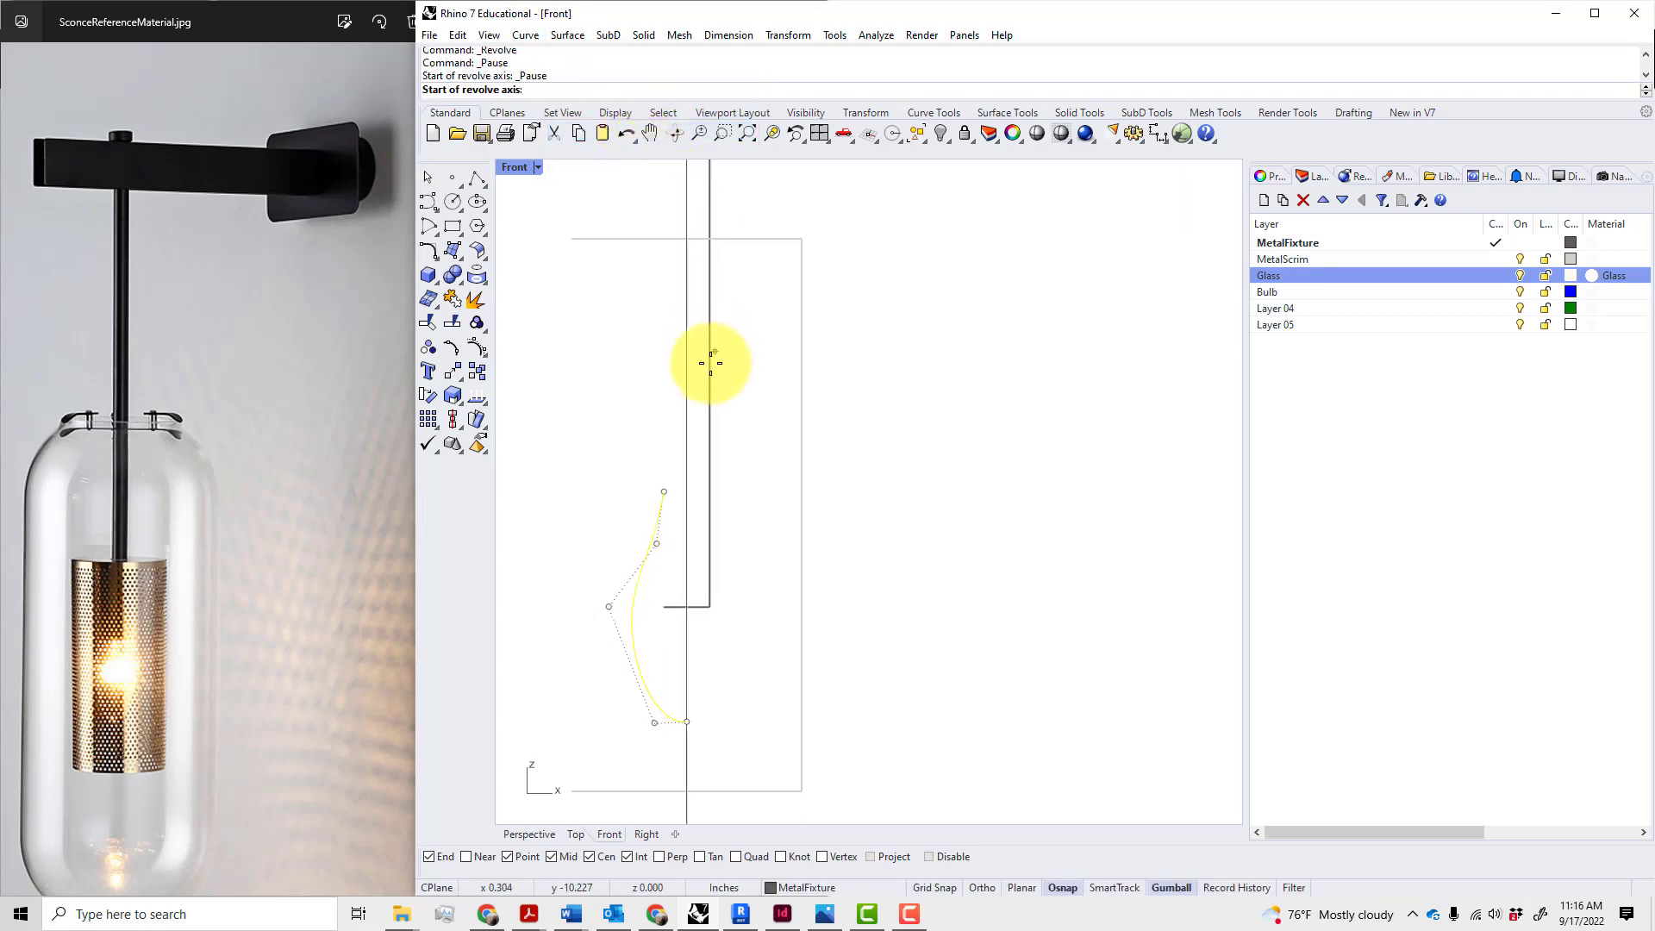
left_click(691, 724)
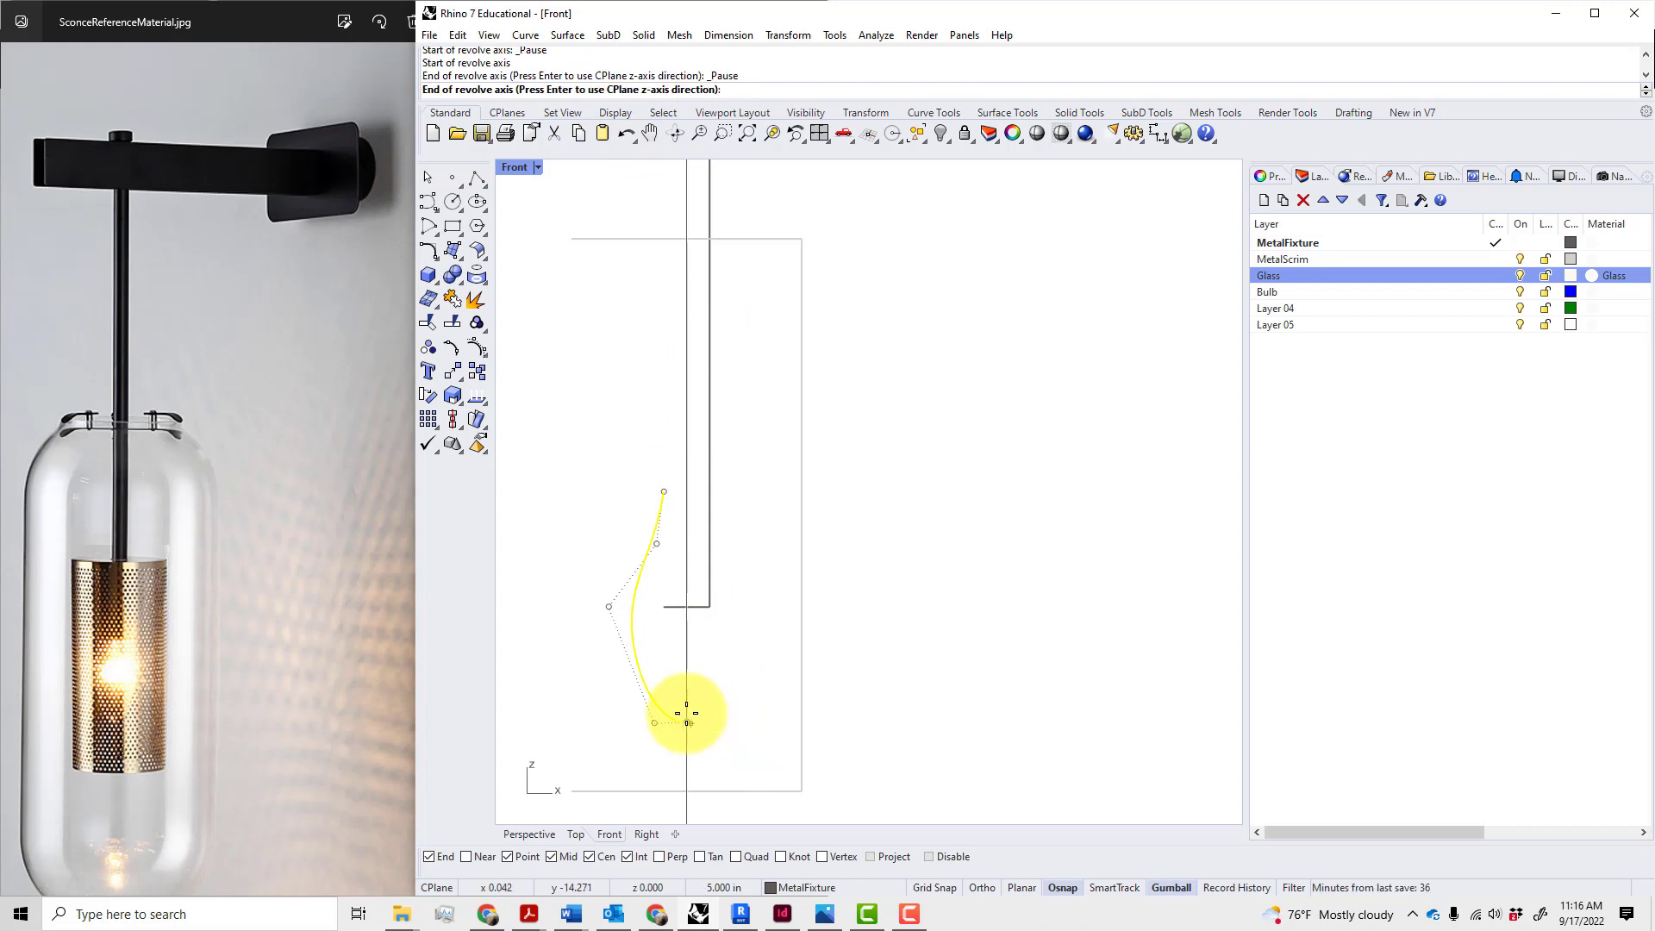
left_click(683, 233)
key("Return")
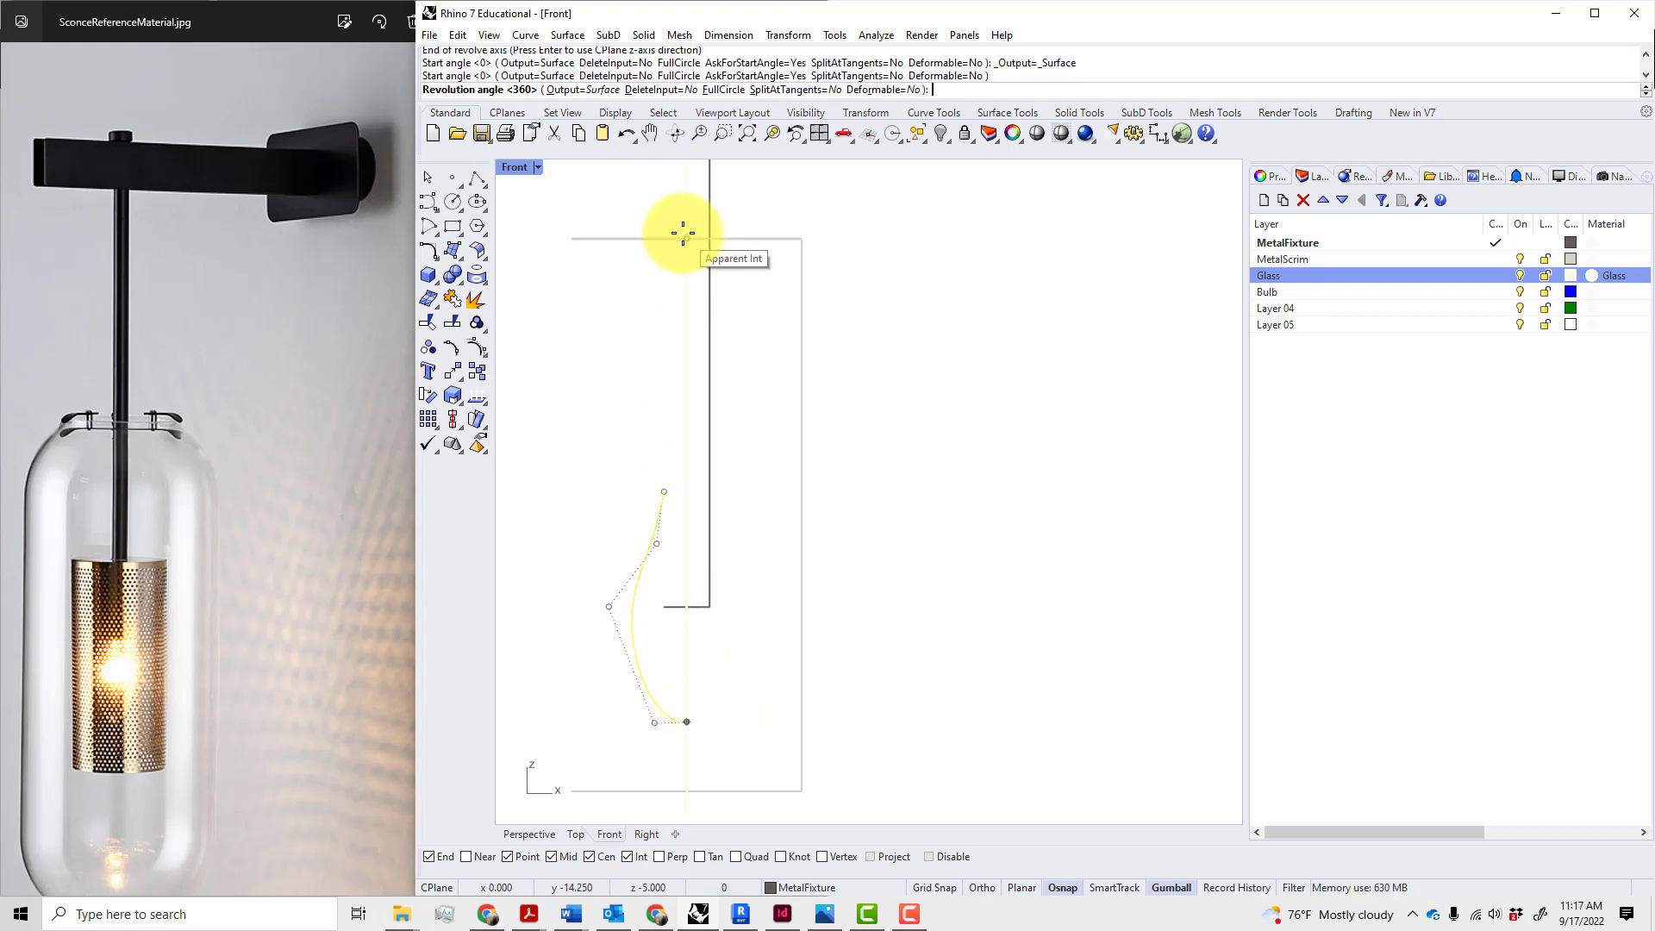
key("Return")
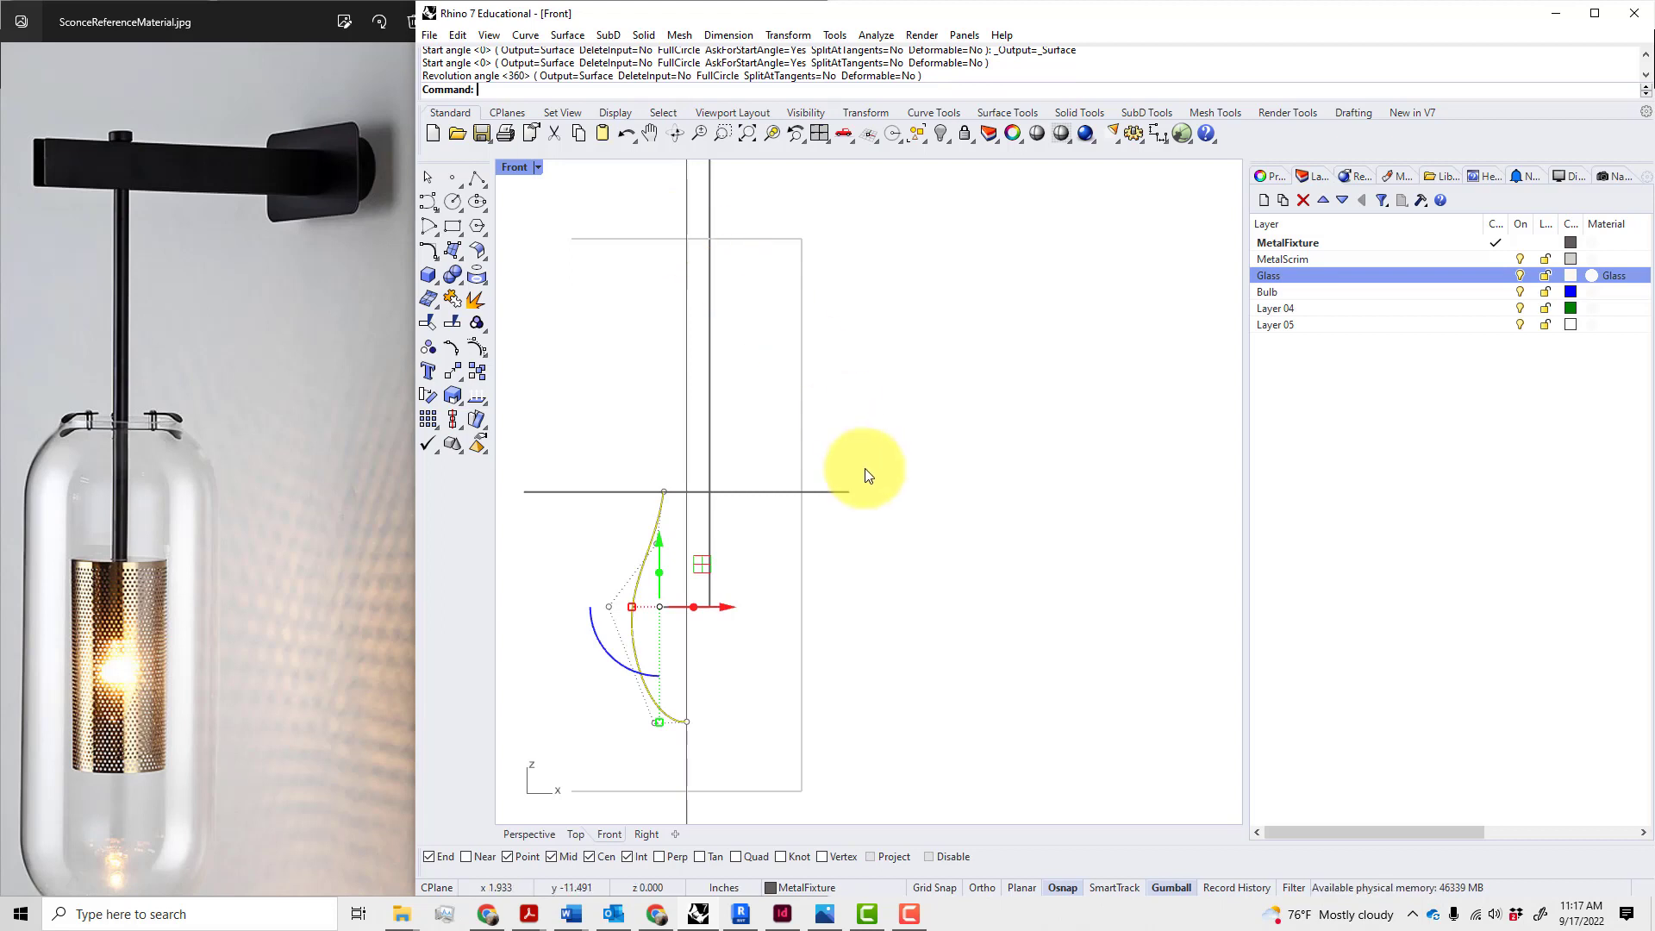
scroll(862, 469, "down", 8)
key("Escape")
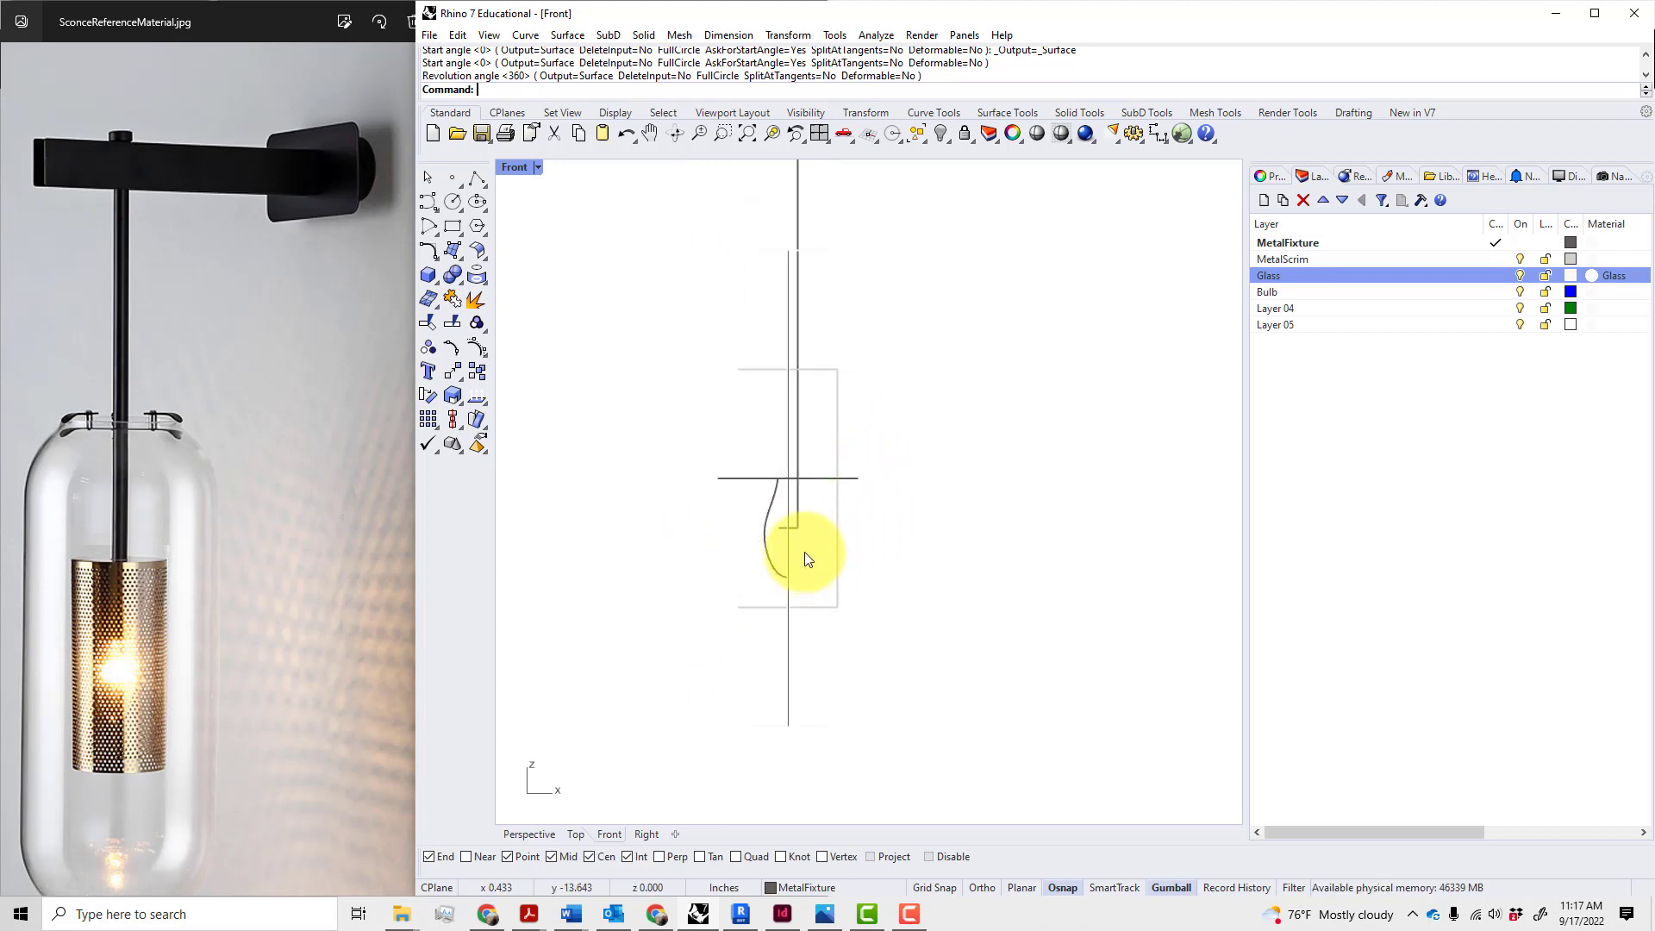
scroll(806, 543, "up", 2)
key("ctrl+z")
scroll(707, 481, "up", 4)
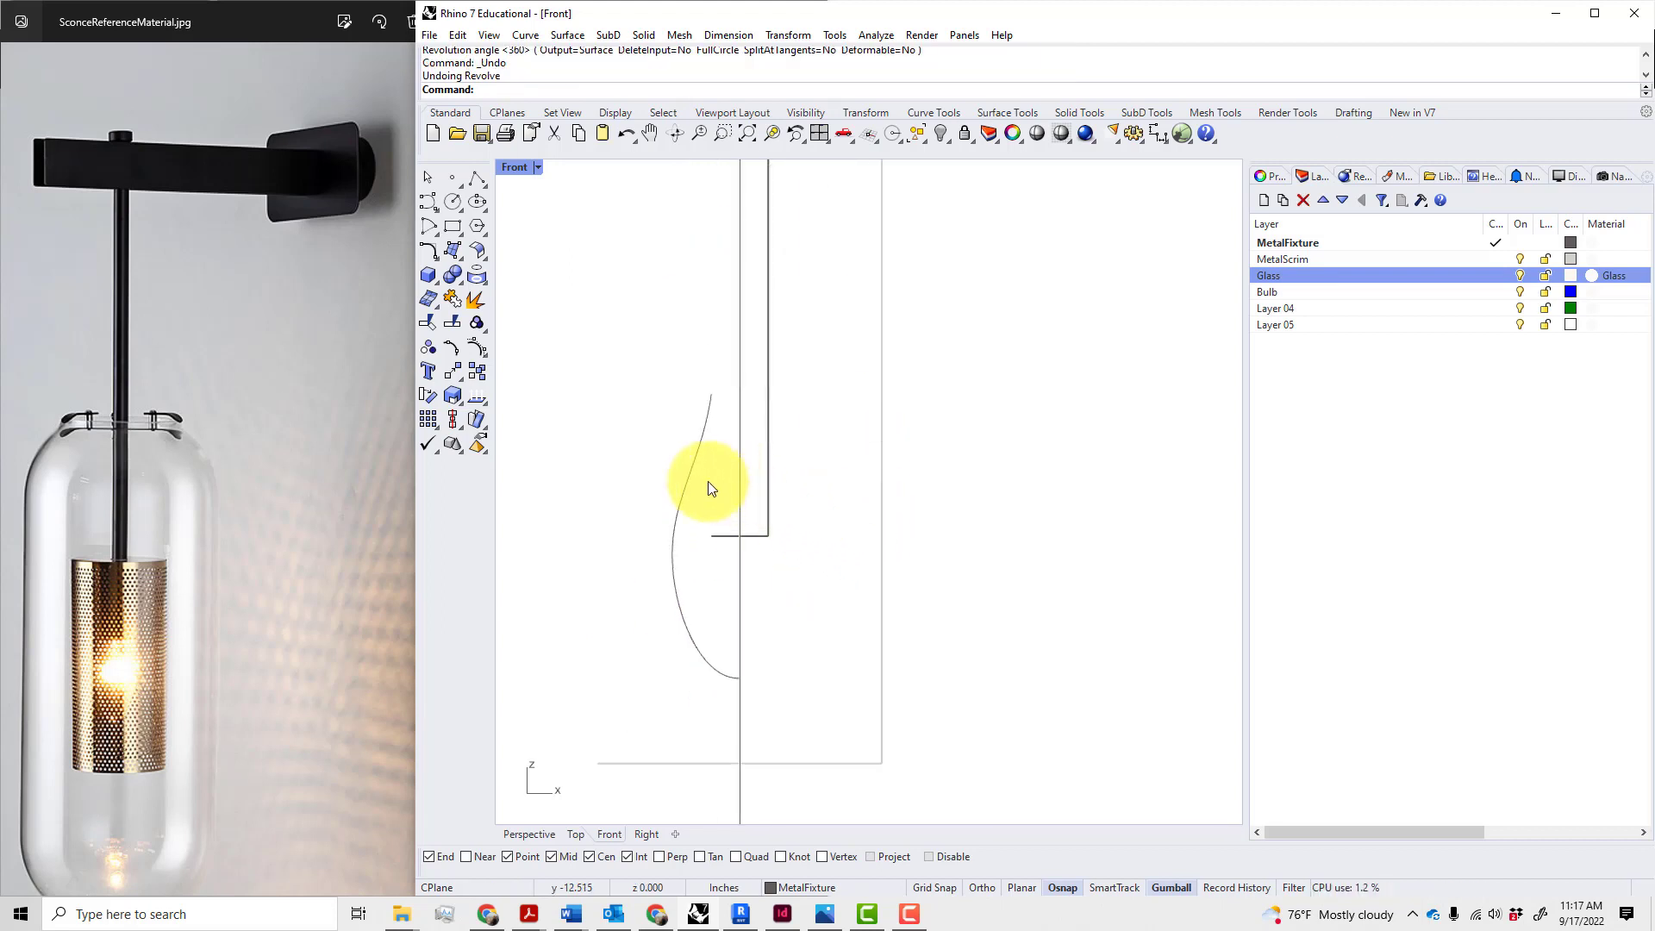
- Examine the bulb curve in the Top view to check whether it lies flat in a single plane
scroll(707, 481, "down", 2)
left_click(694, 484)
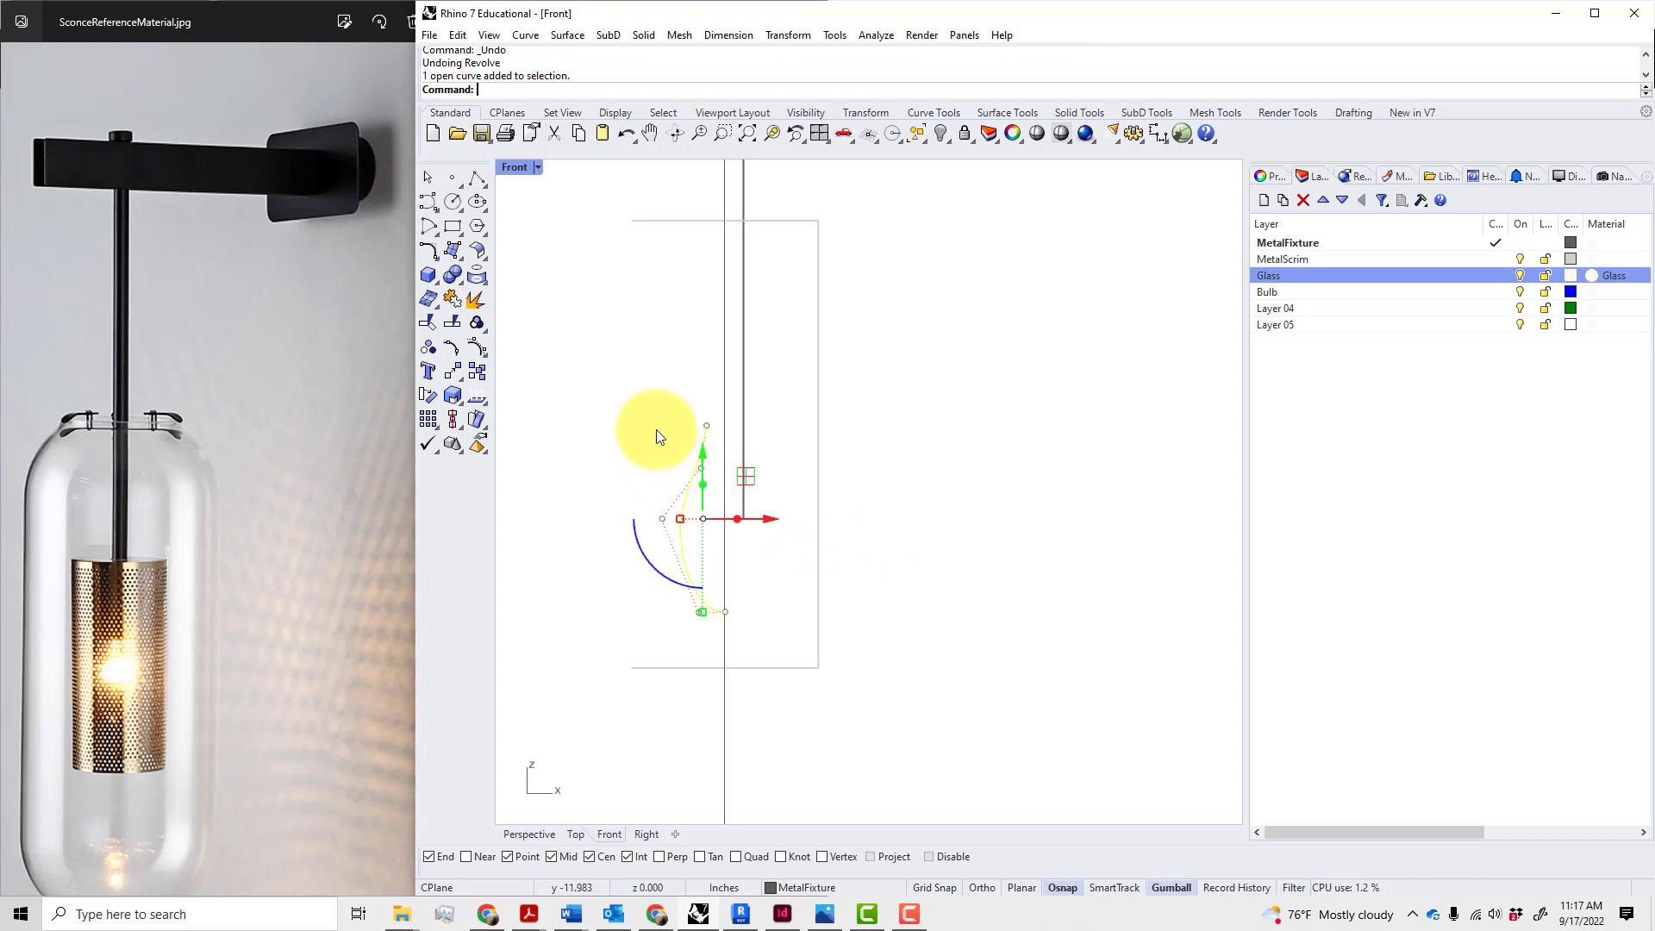
double_click(514, 168)
scroll(757, 351, "up", 2)
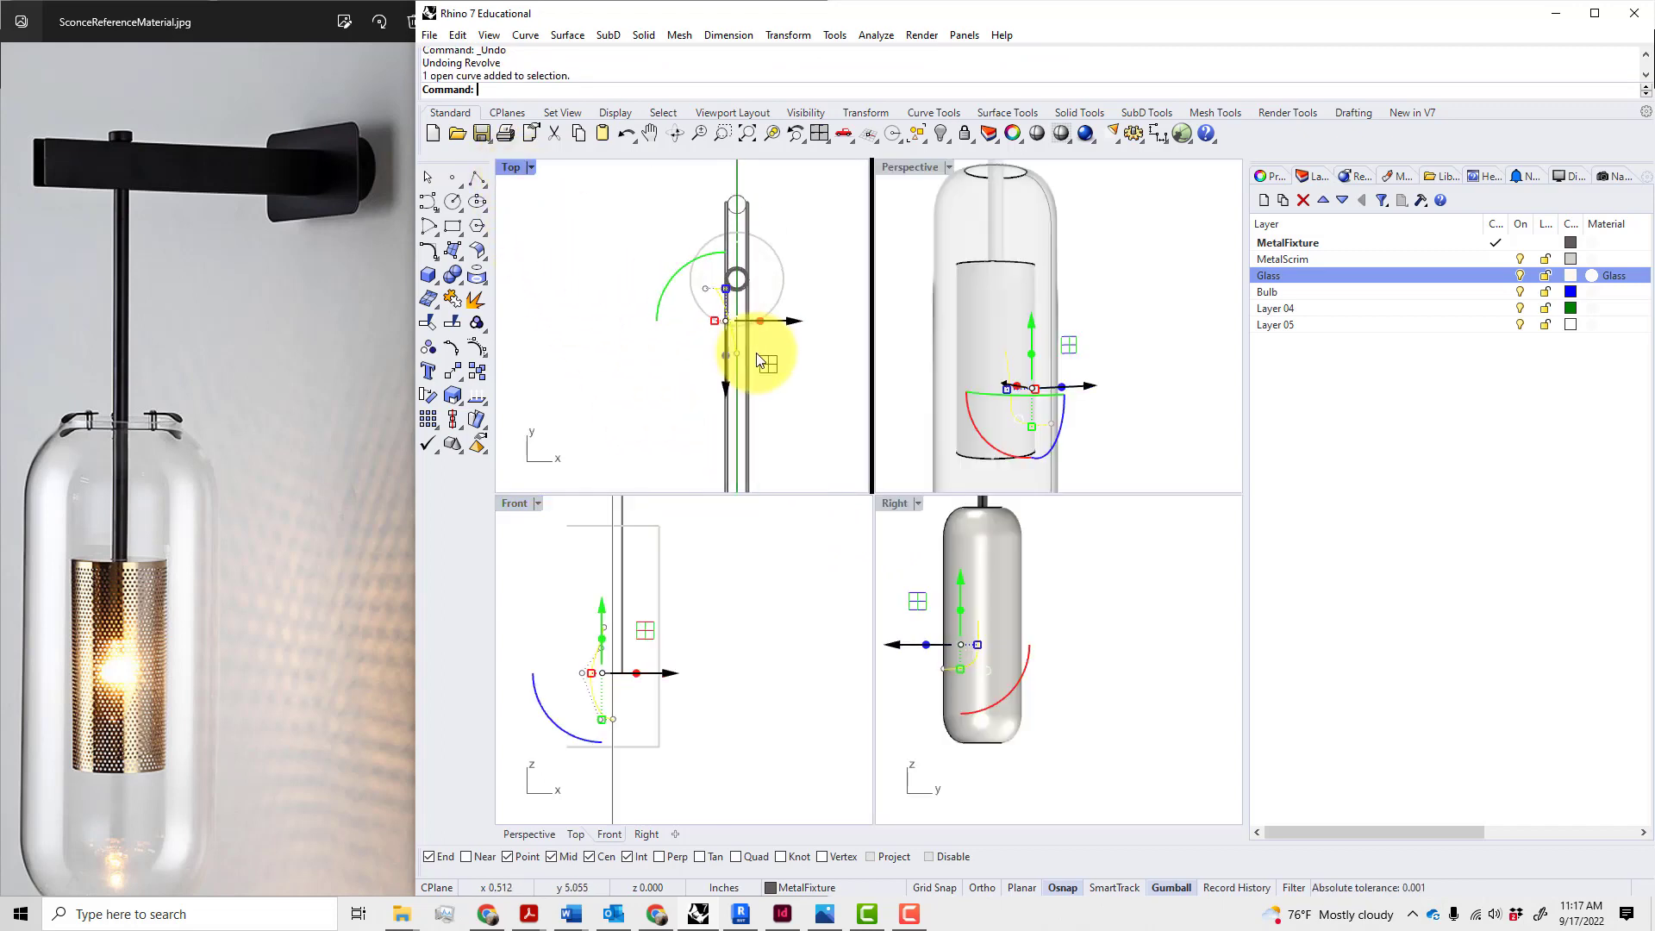
left_click(823, 371)
scroll(745, 338, "up", 2)
left_click(711, 345)
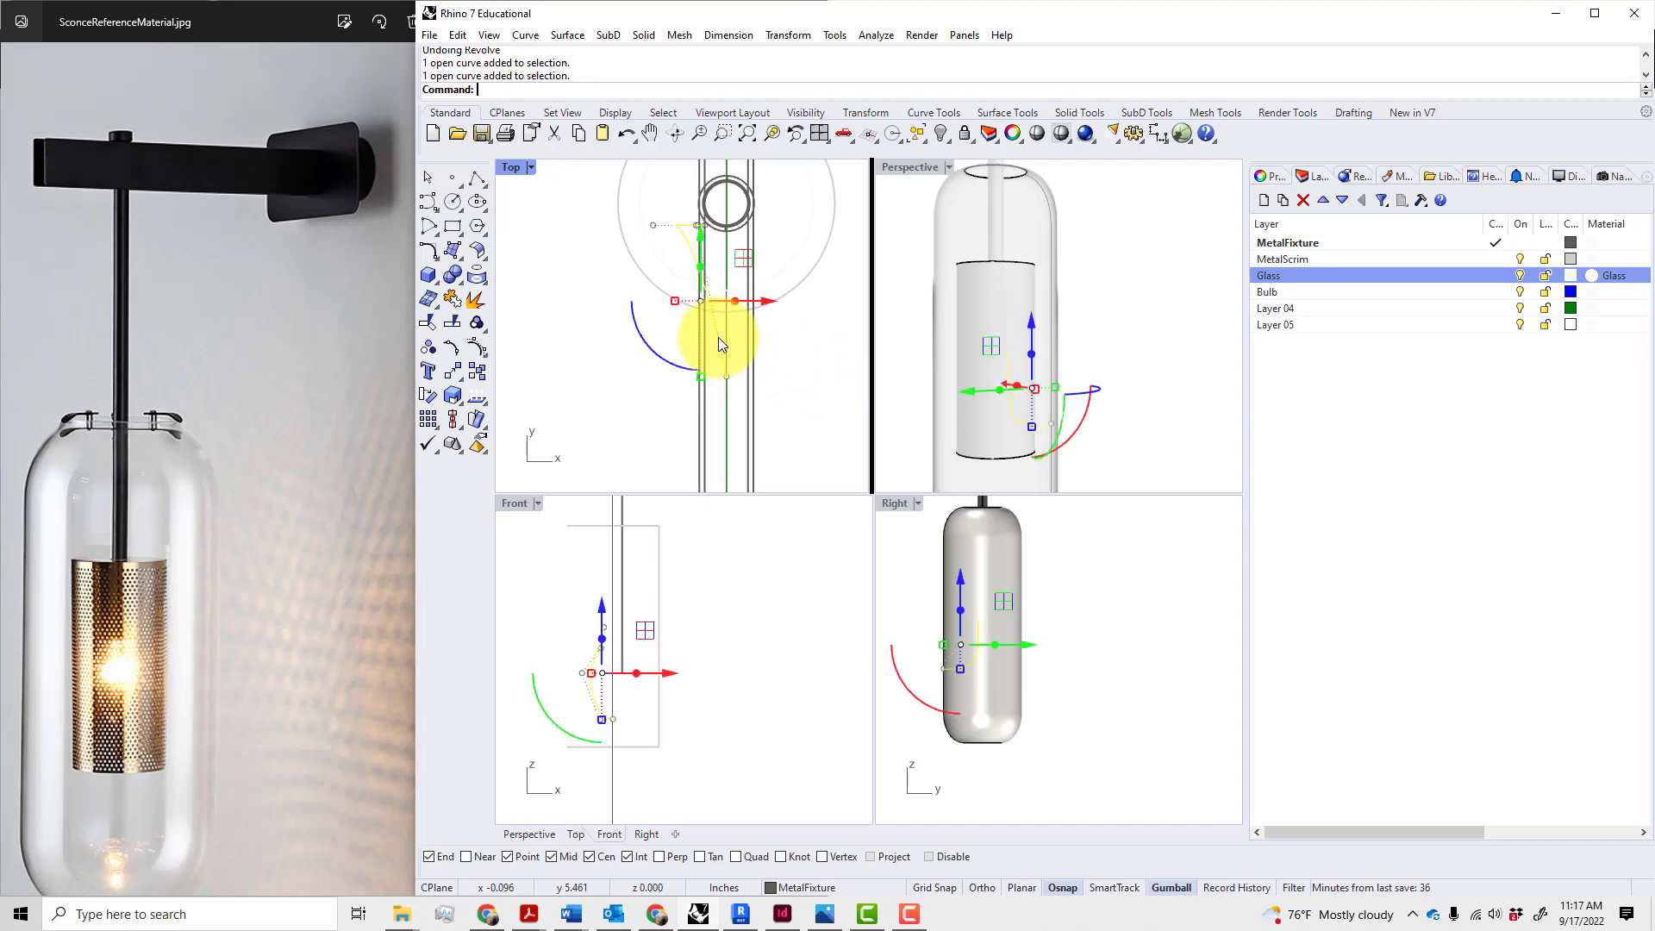
key("Escape")
double_click(508, 168)
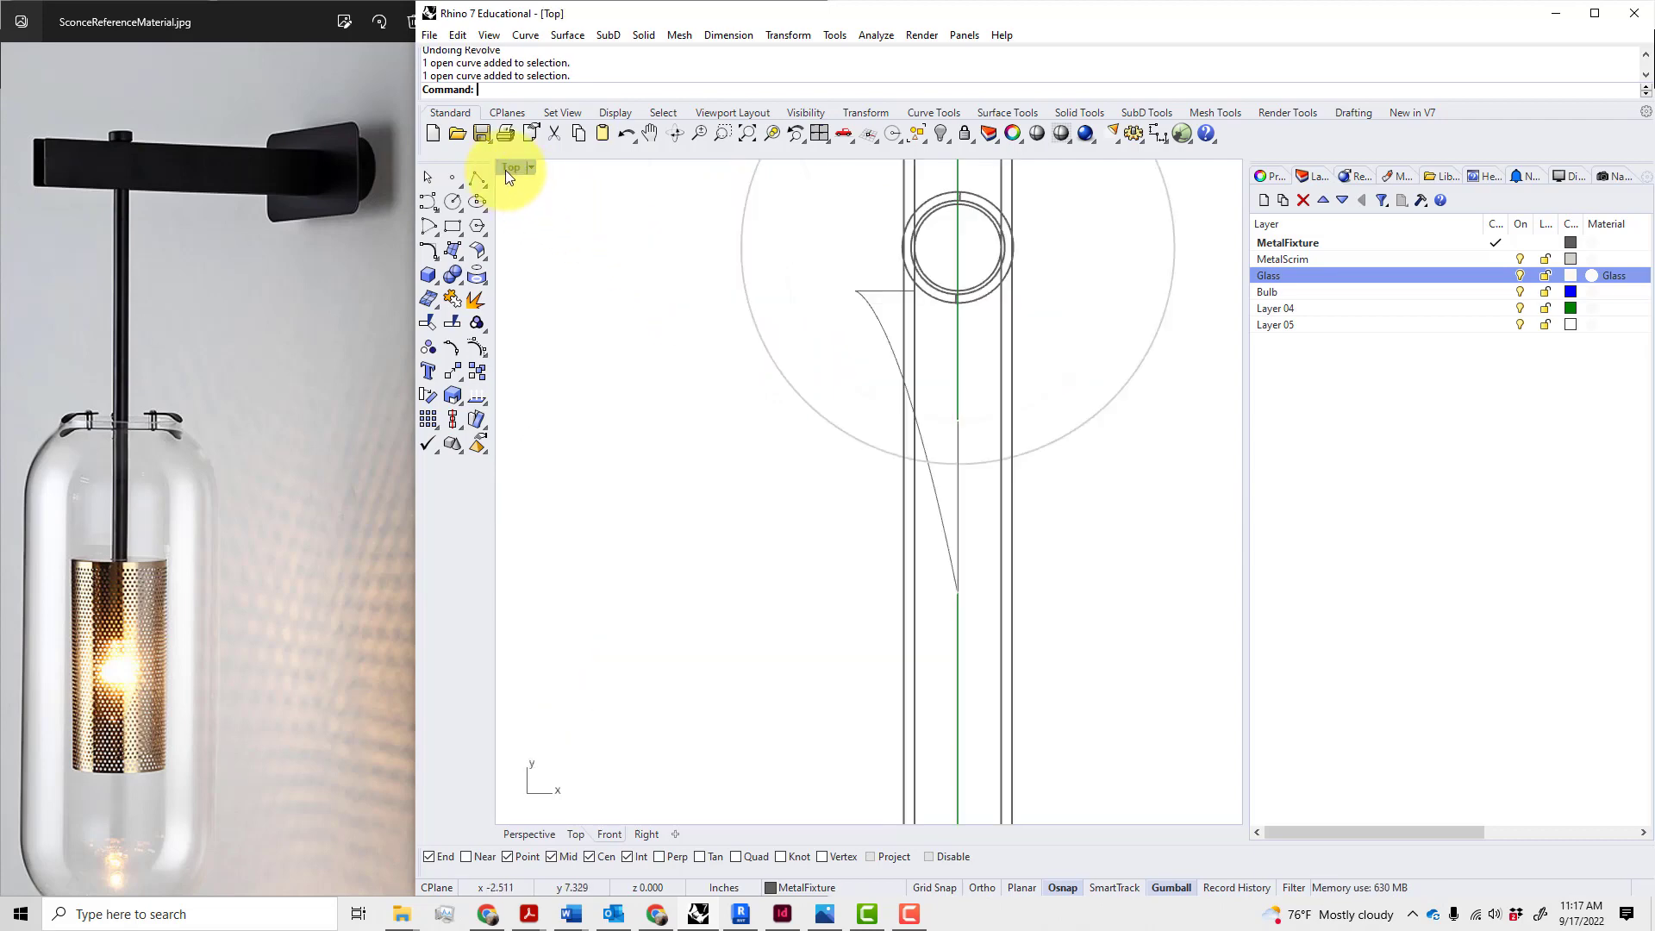
double_click(512, 168)
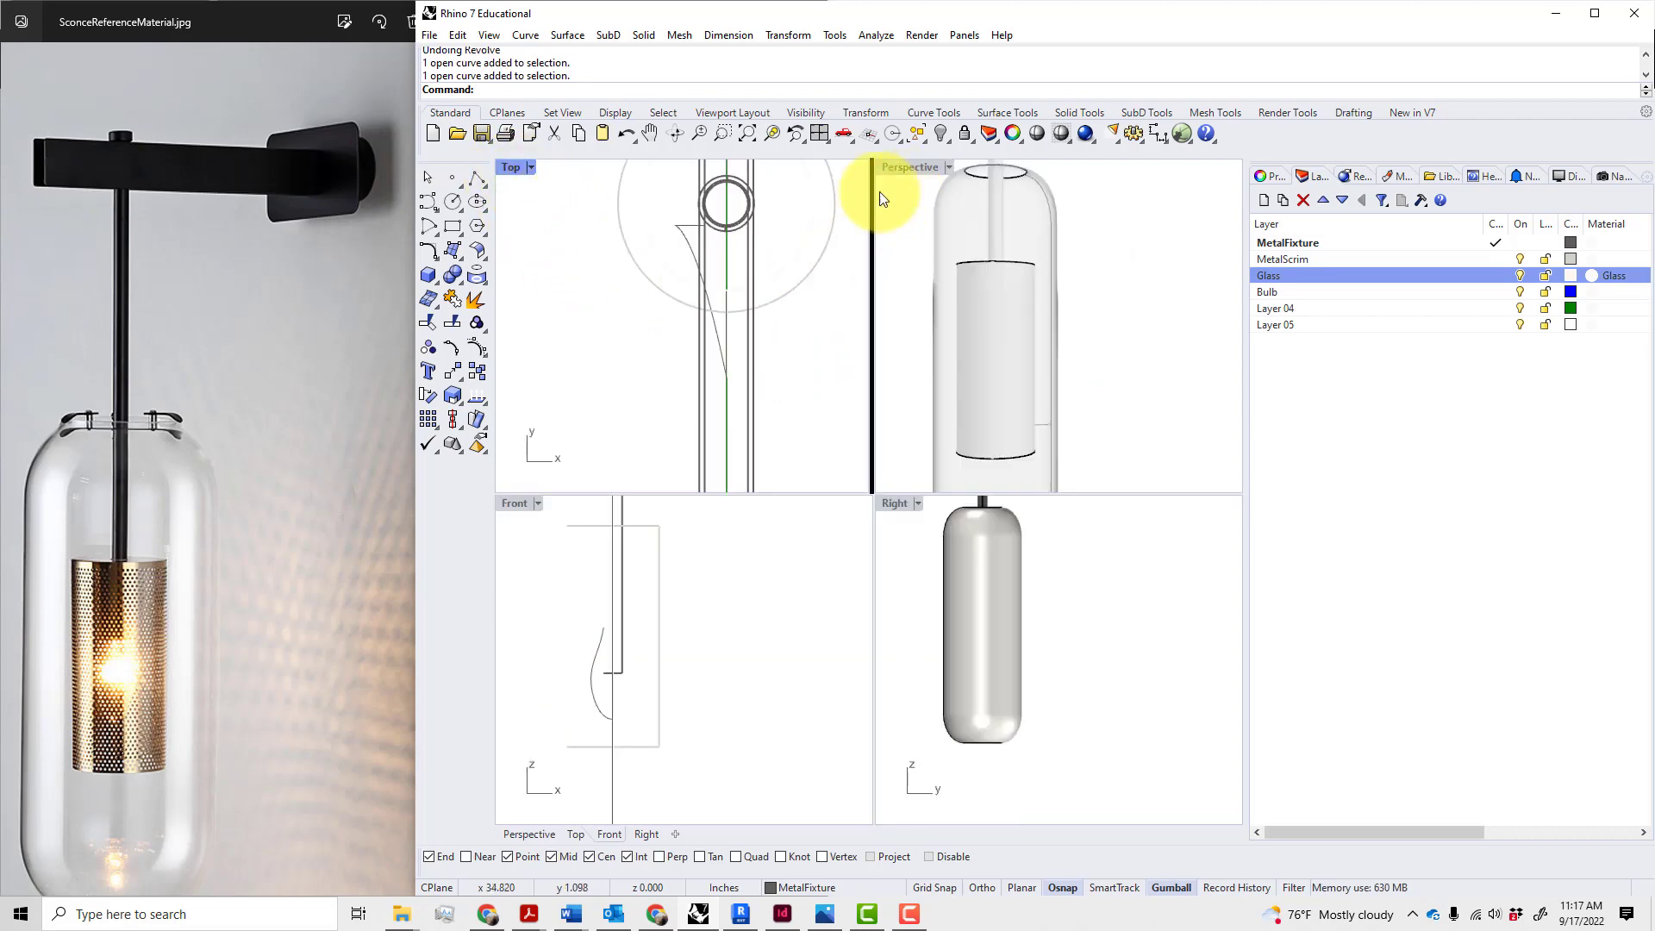
left_click(709, 342)
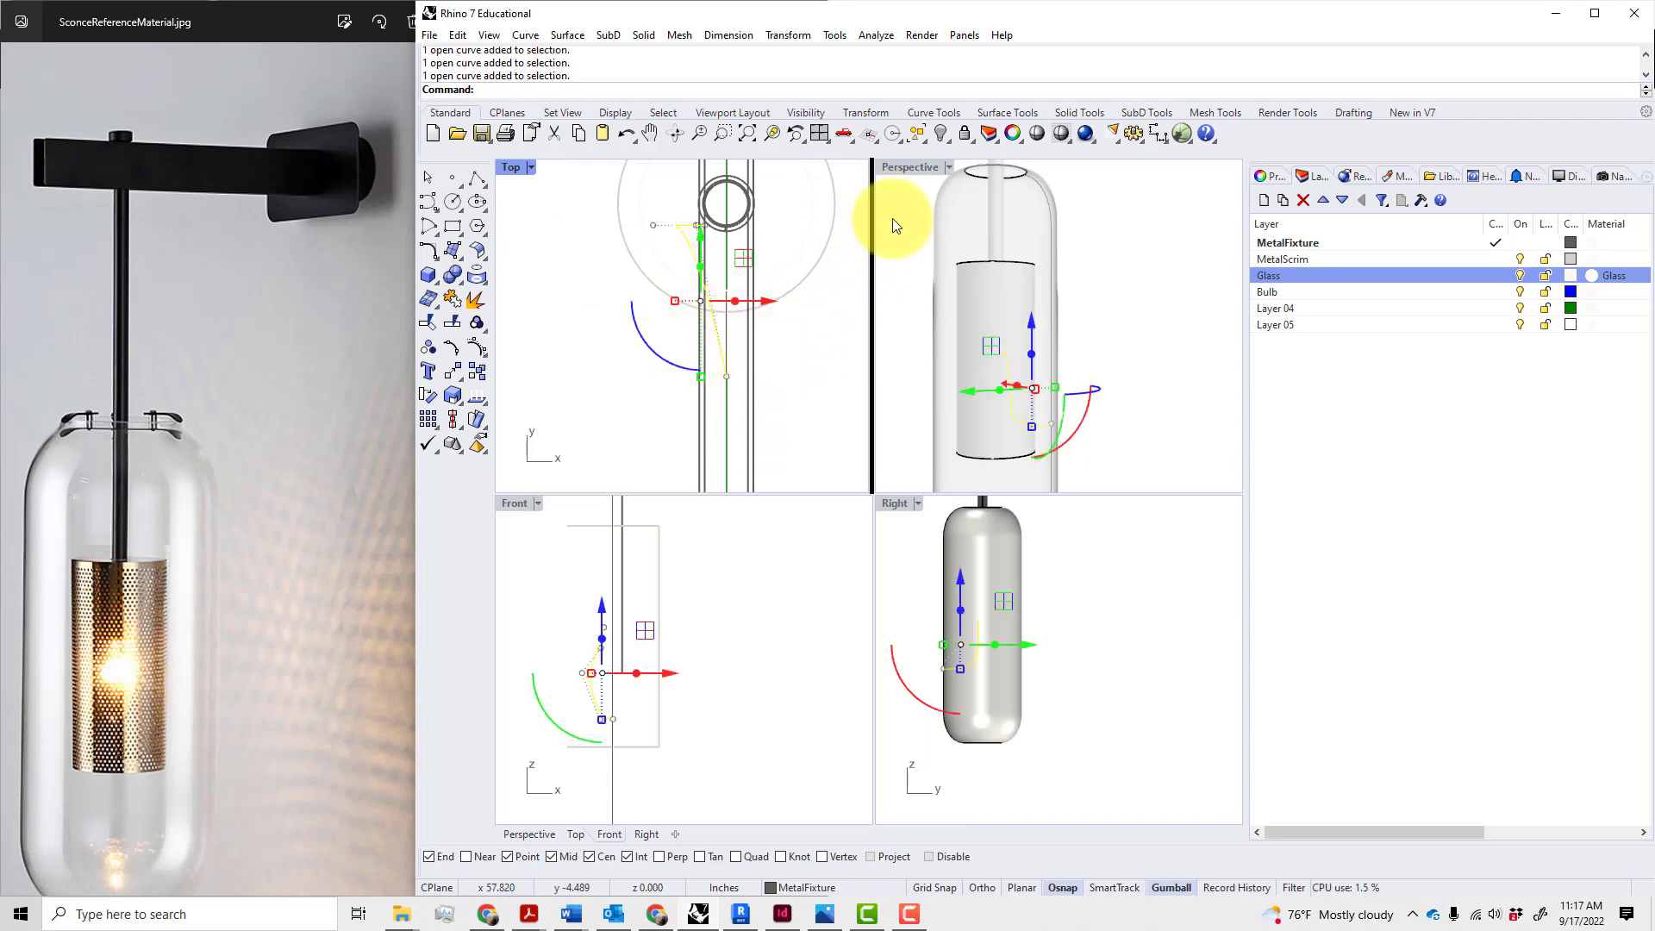
- Project the bulb curve onto the Front view's construction plane with ProjectToCPlane, deleting the input curve
double_click(515, 507)
left_click(682, 636)
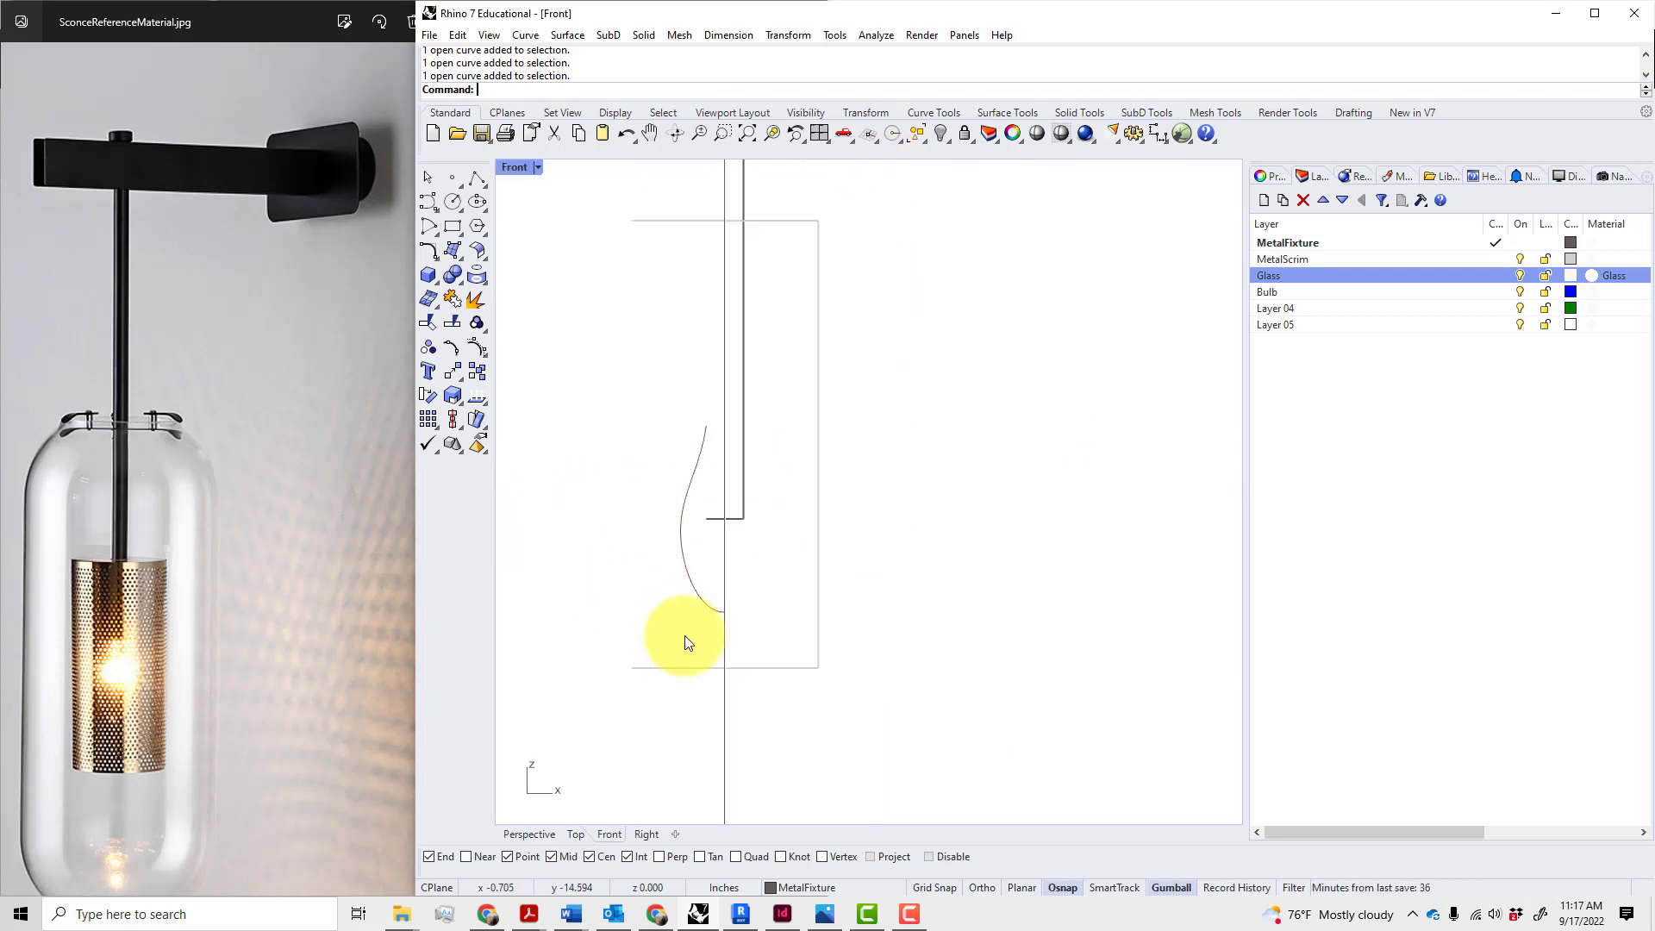
left_click(698, 606)
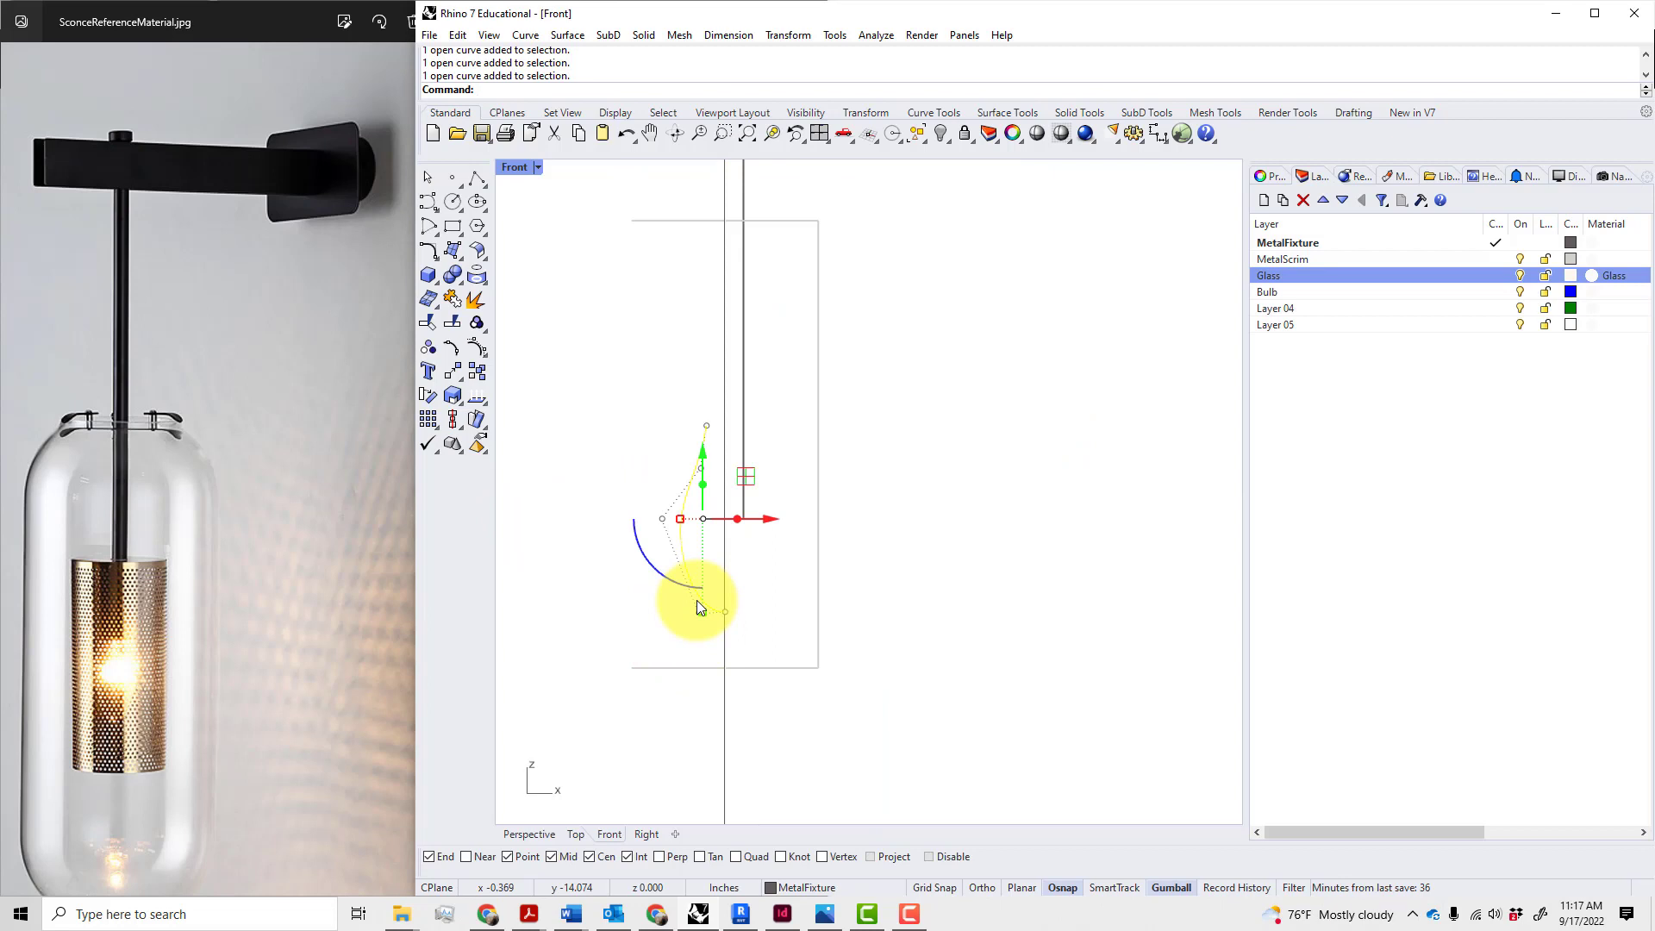
type("ProjectToCPlane")
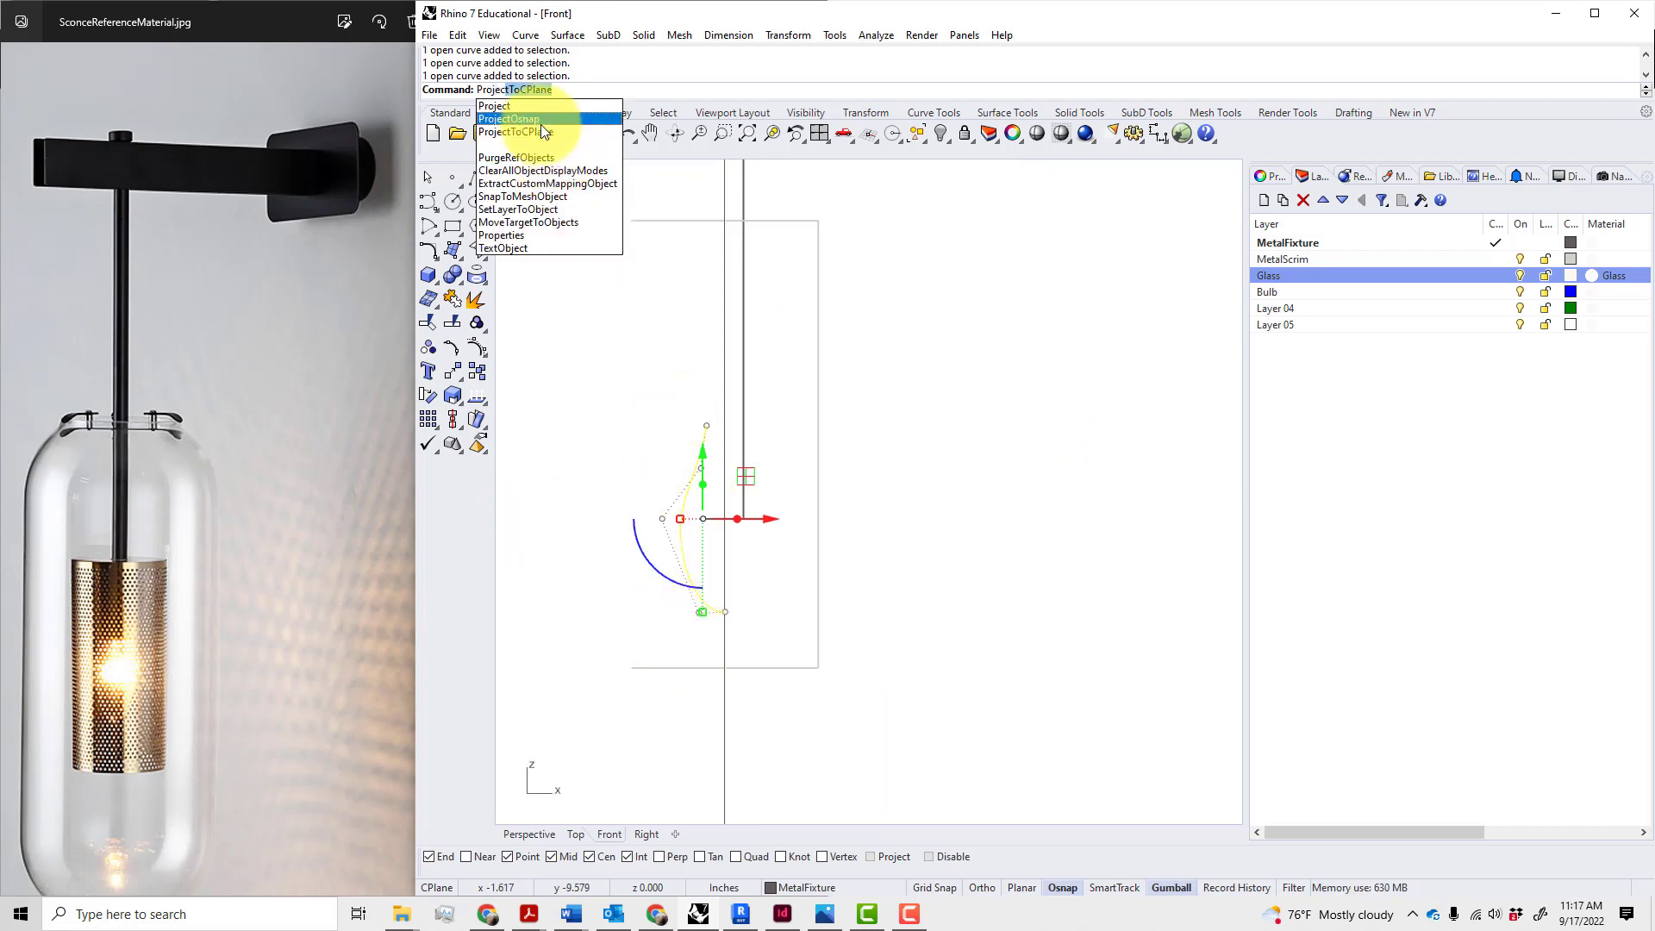
left_click(539, 131)
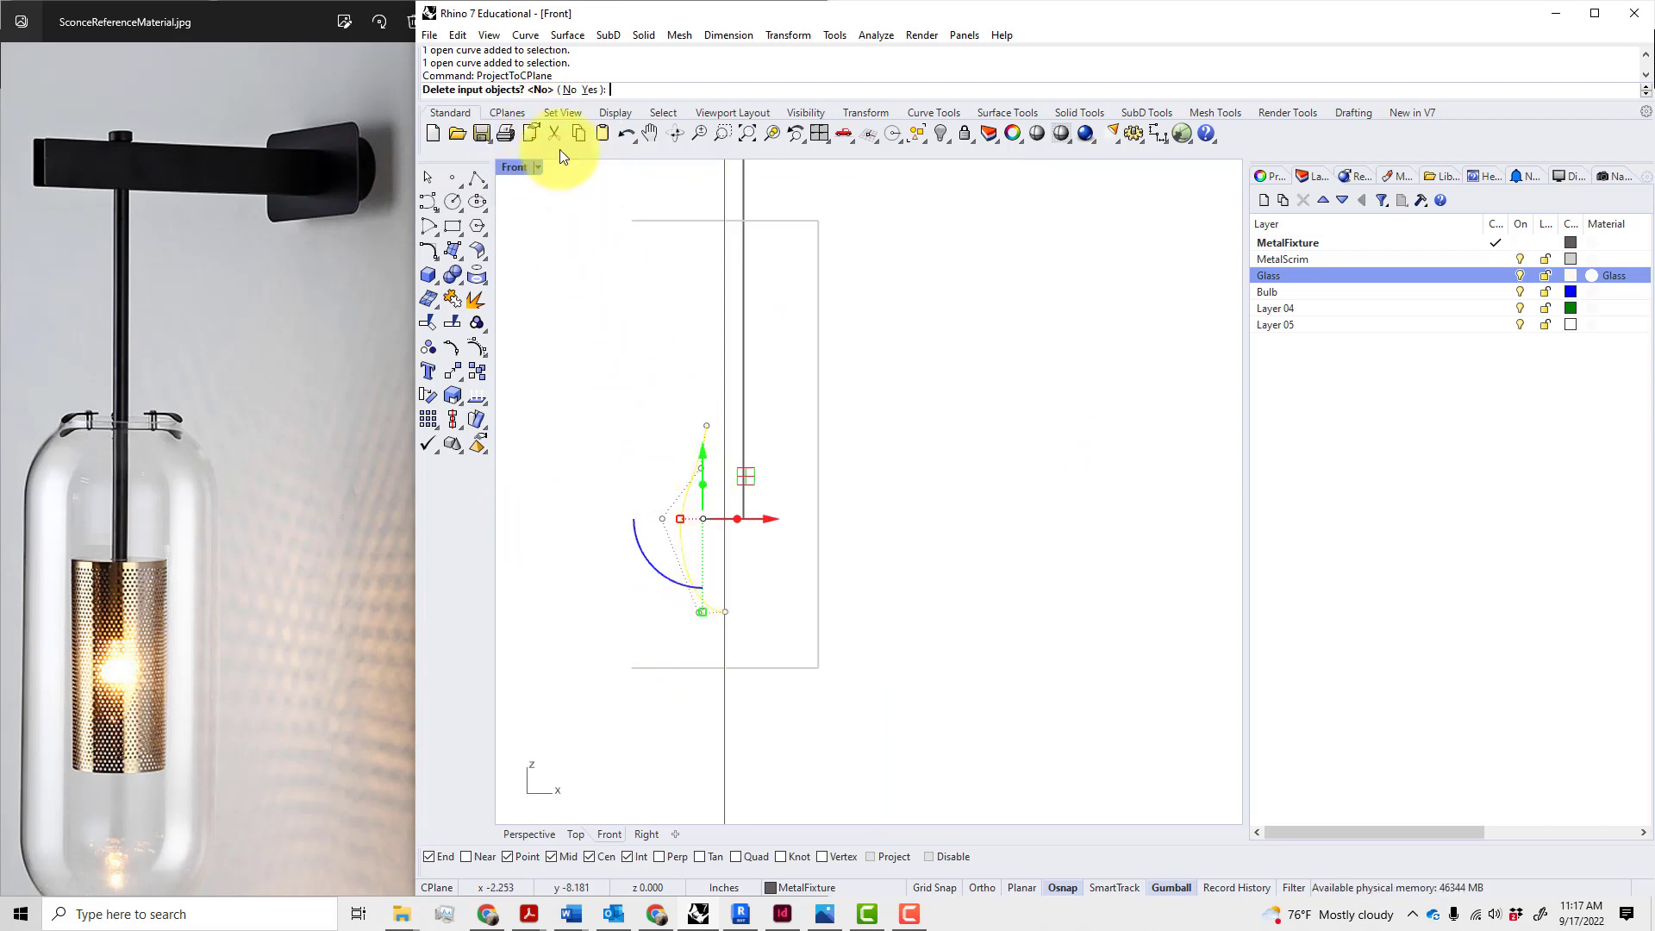
left_click(591, 90)
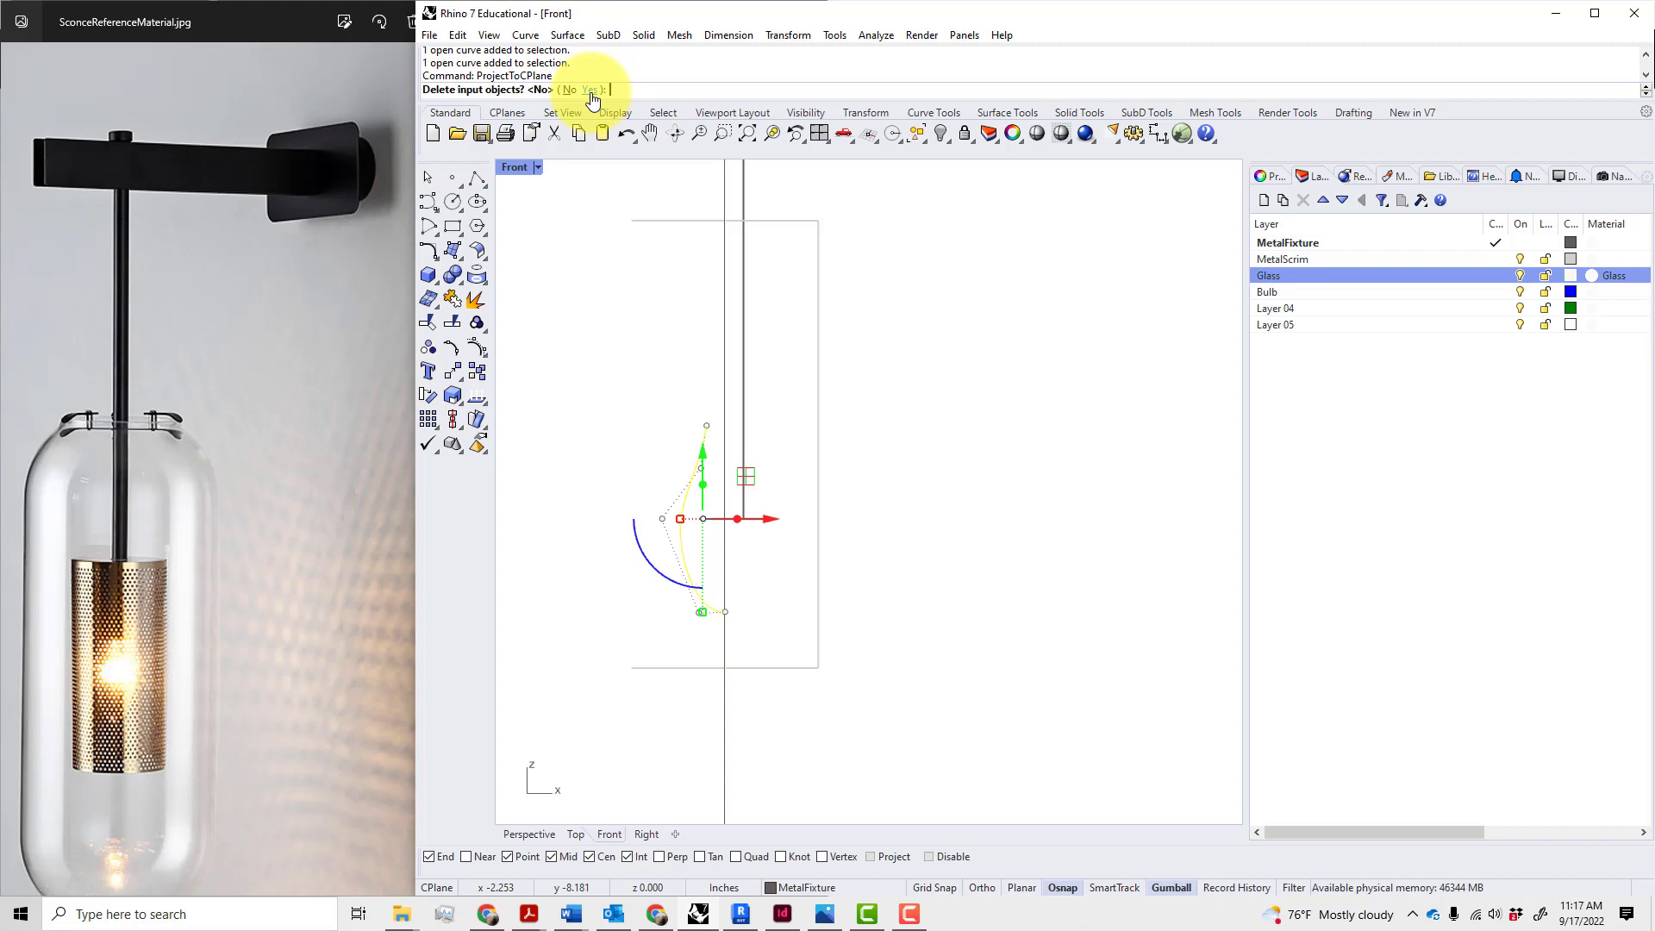
left_click(661, 338)
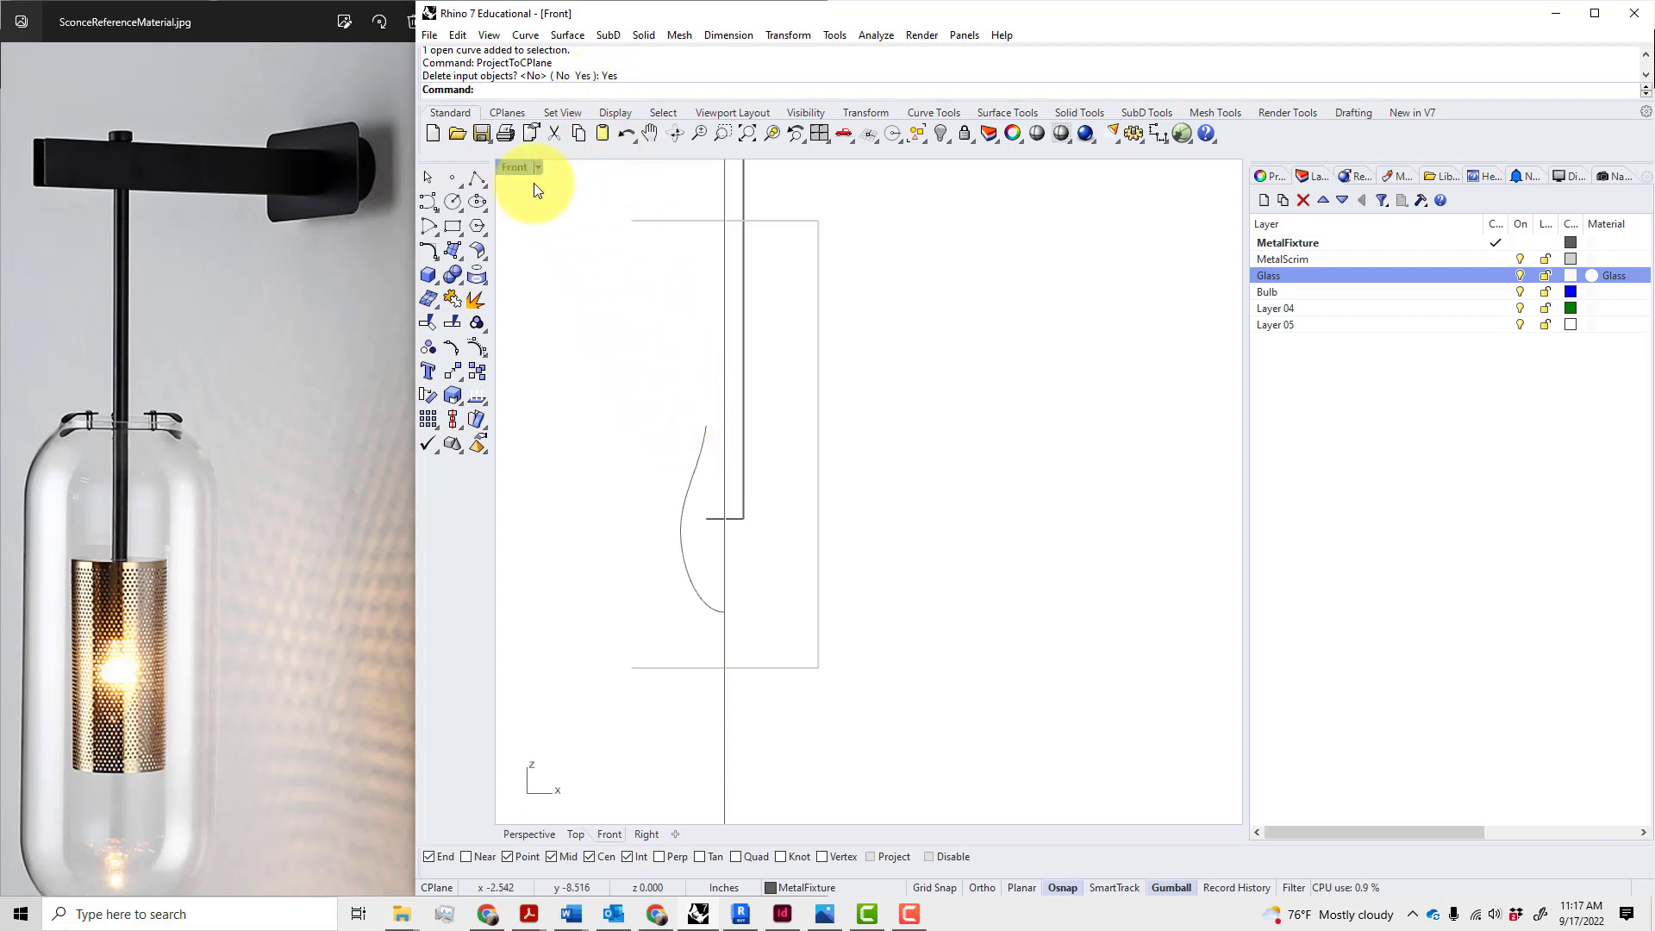
- Revolve the flattened bulb curve from 0 through 360 degrees about a vertical axis through its bottom endpoint
double_click(515, 167)
right_click_drag(924, 417, 1045, 395)
scroll(1036, 398, "down", 10)
scroll(1101, 429, "up", 12)
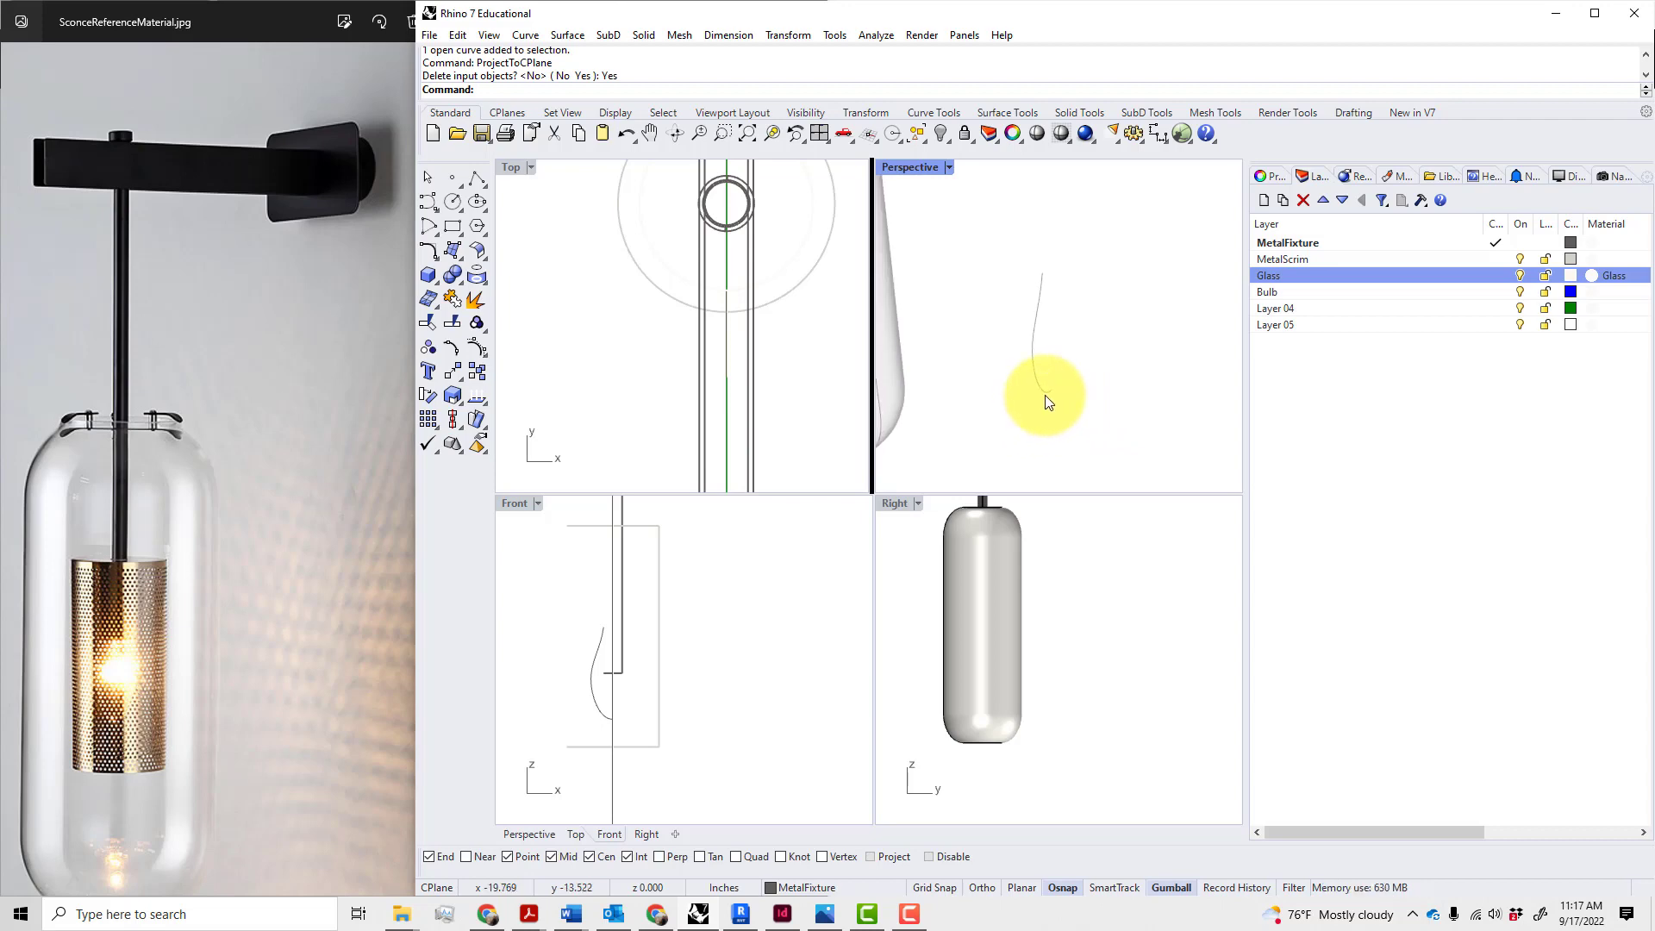
left_click(1048, 400)
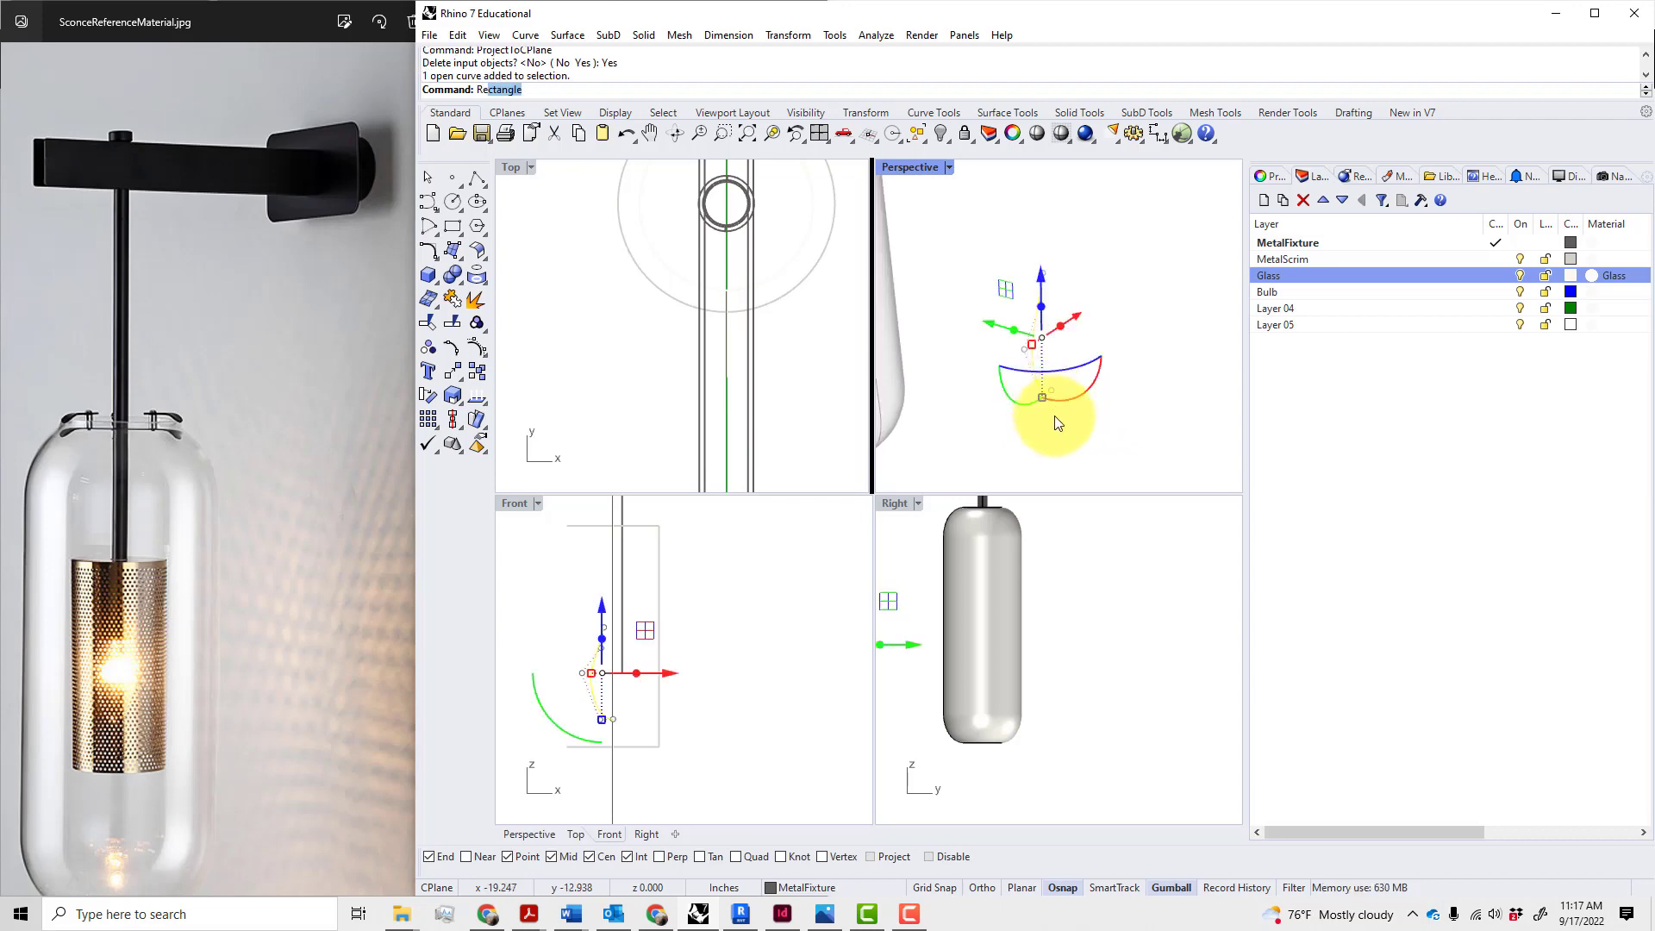
key("Escape")
left_click(569, 35)
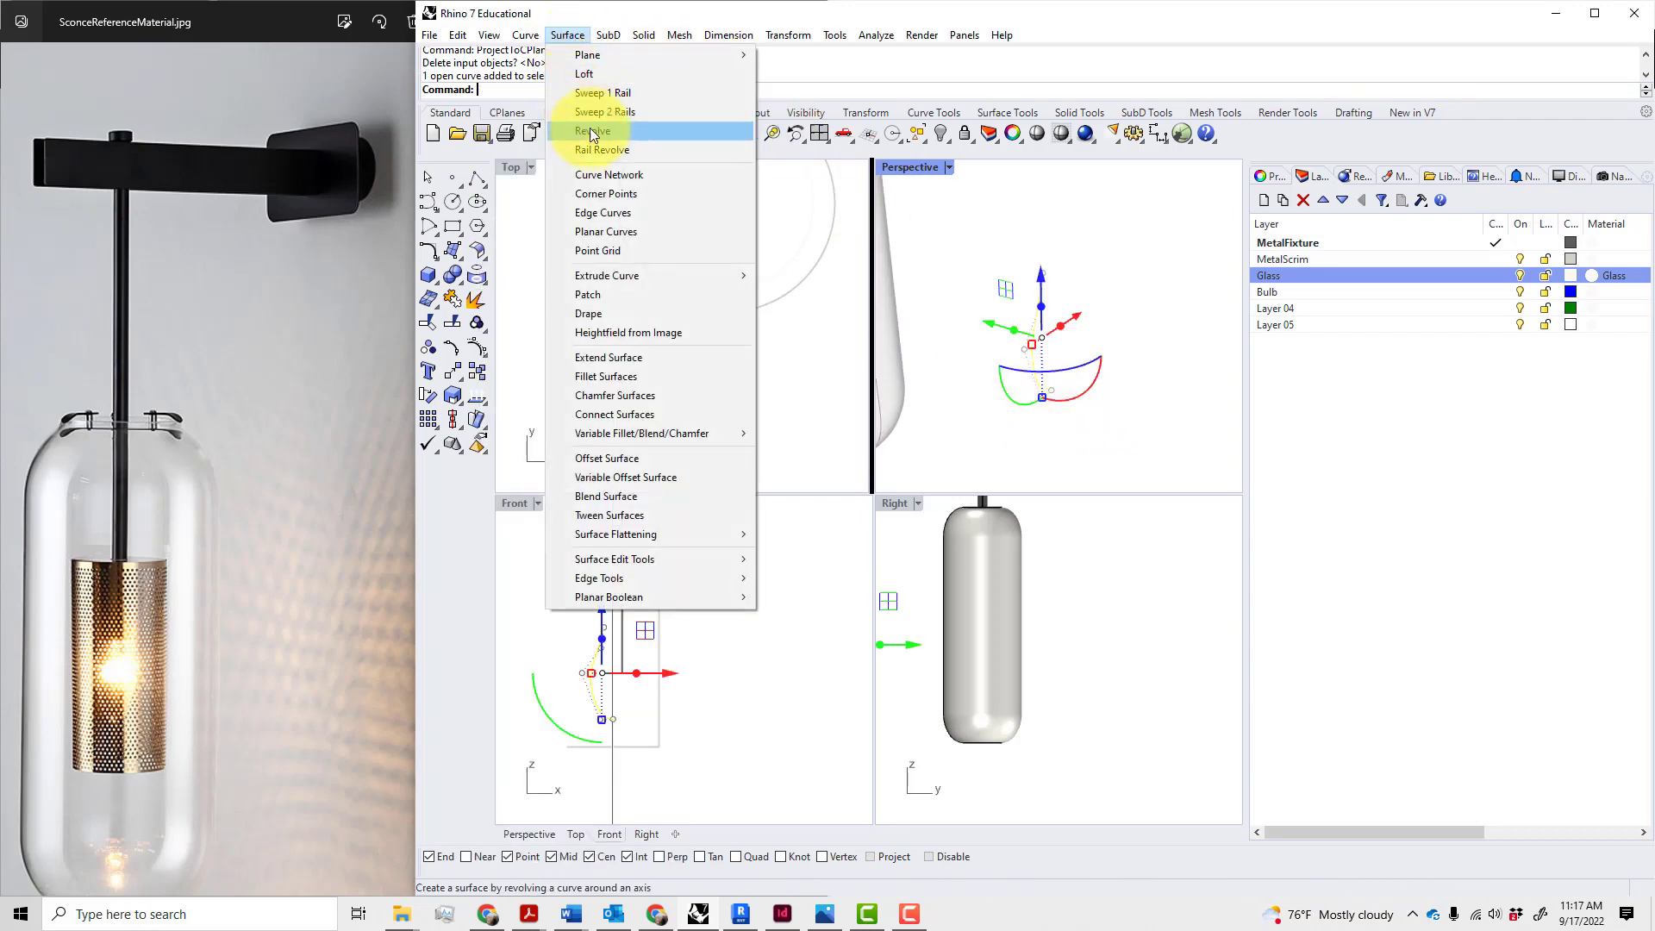
left_click(592, 131)
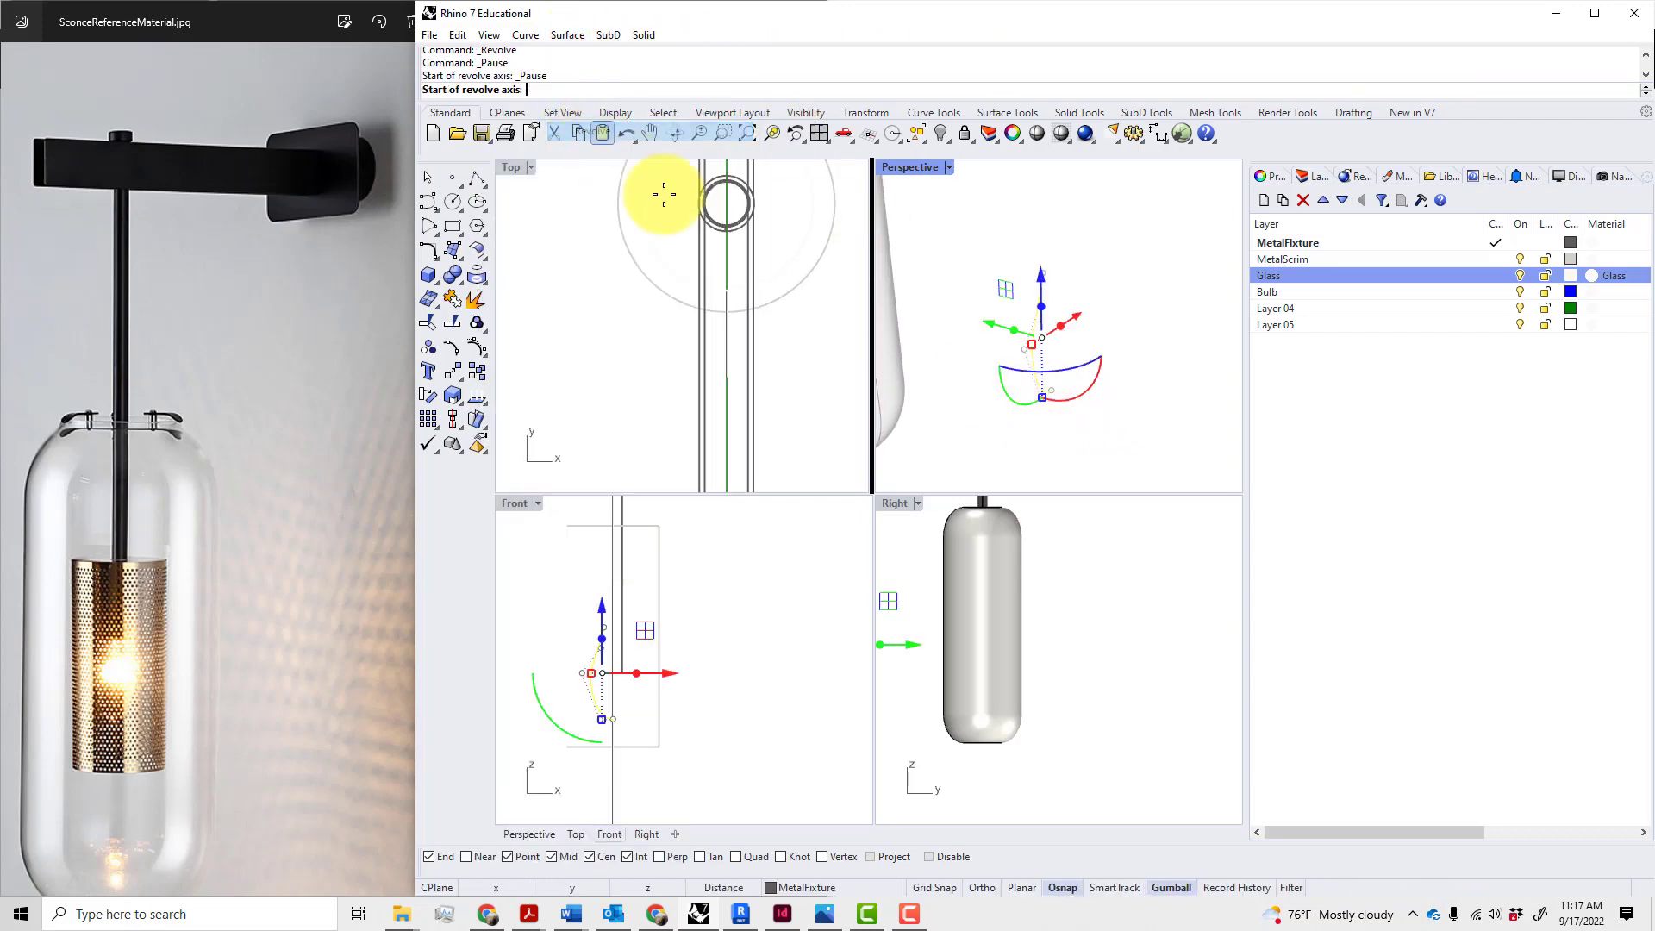
left_click(1051, 390)
scroll(1095, 603, "down", 4)
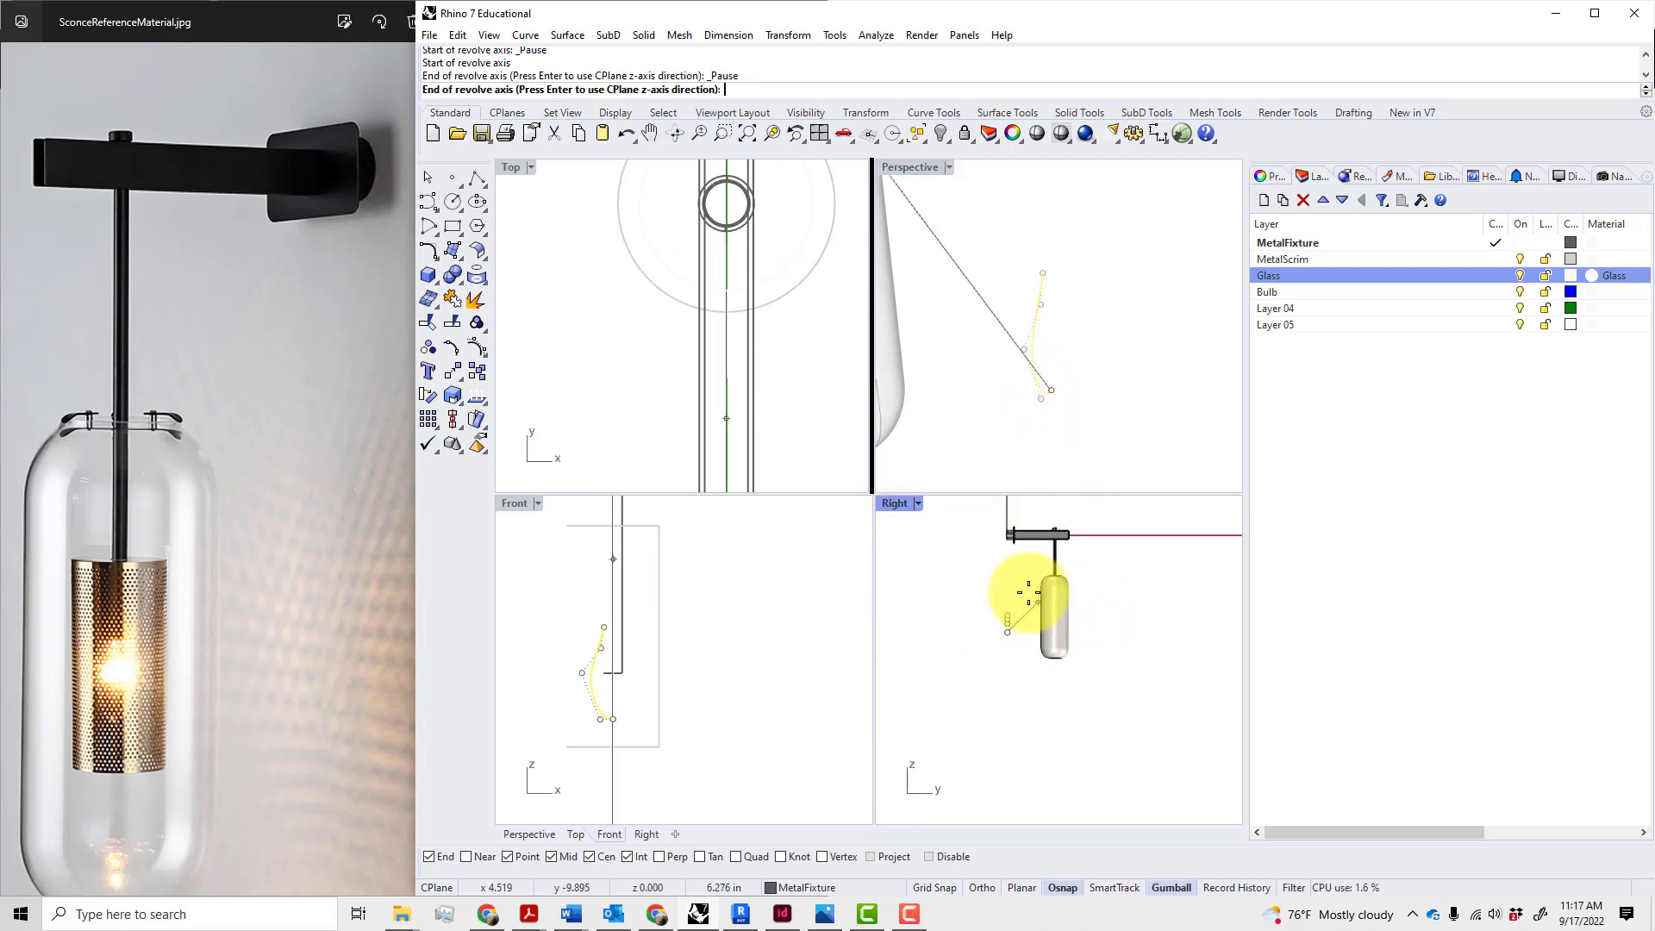
left_click(1011, 561)
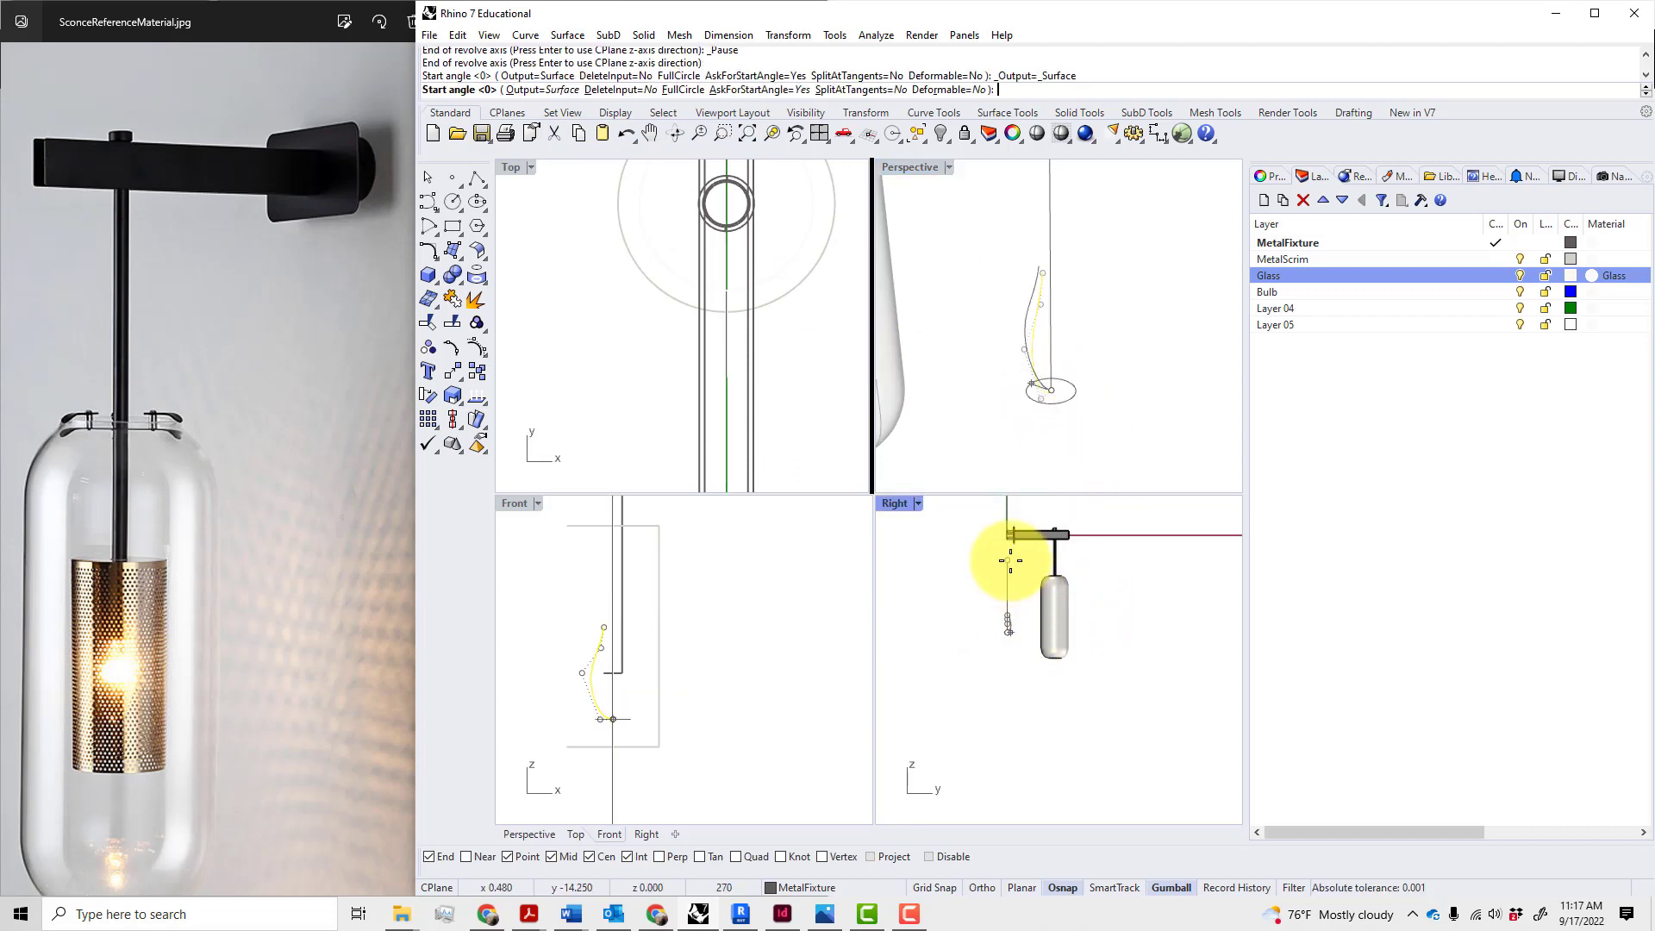
key("Return")
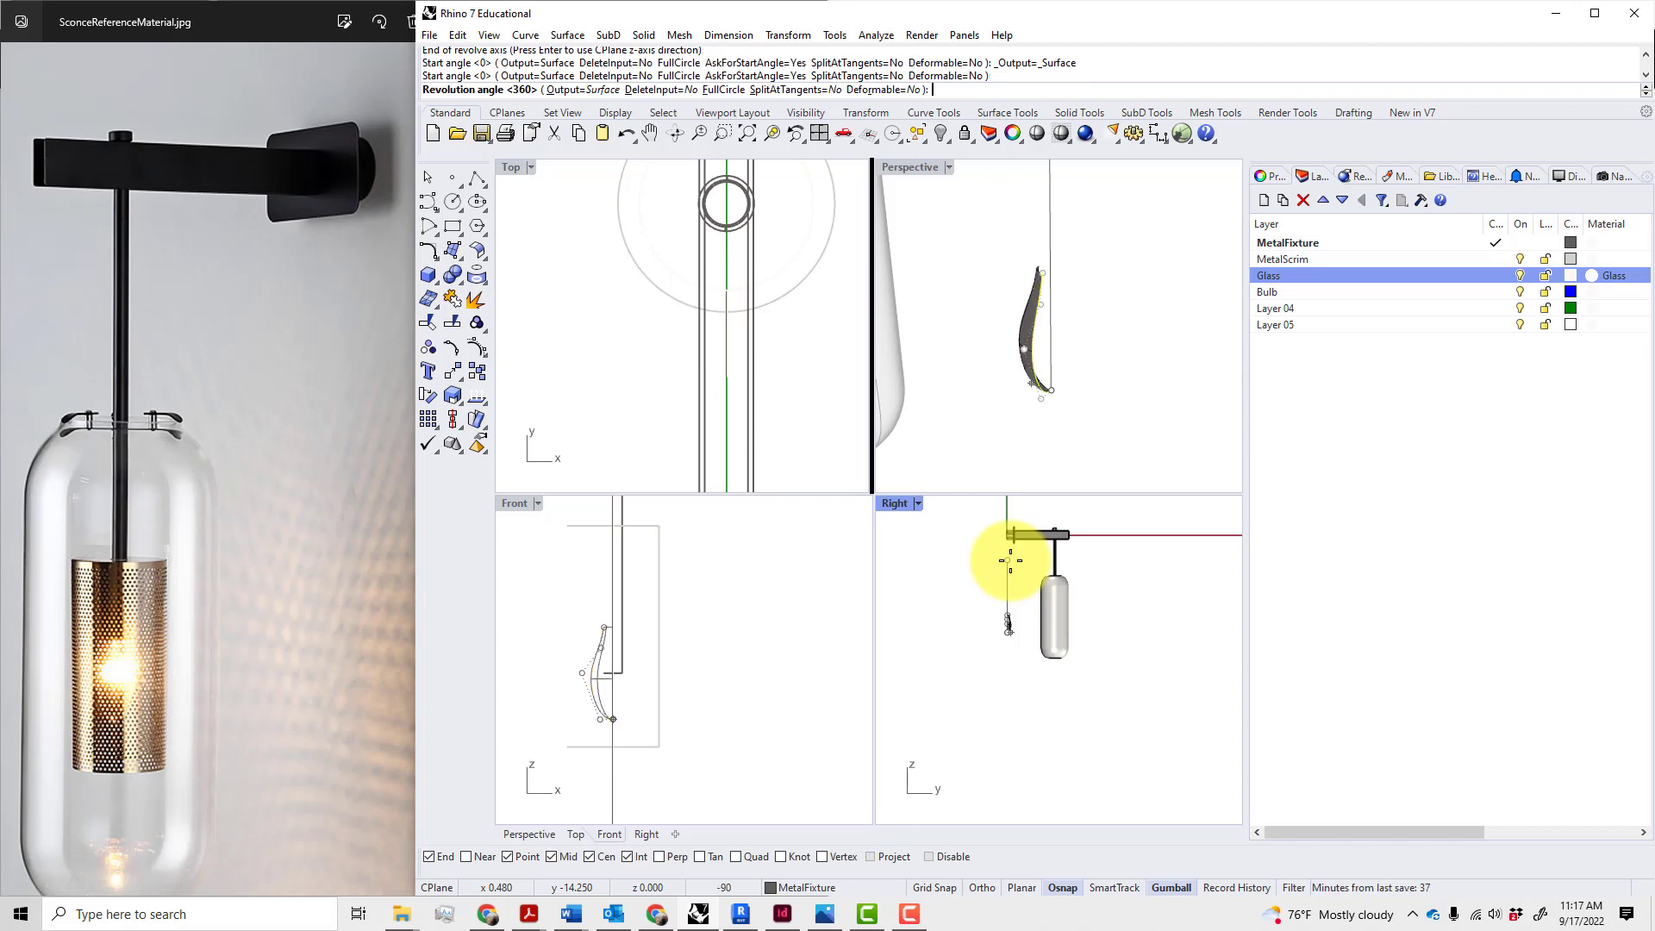
key("Return")
left_click(1157, 373)
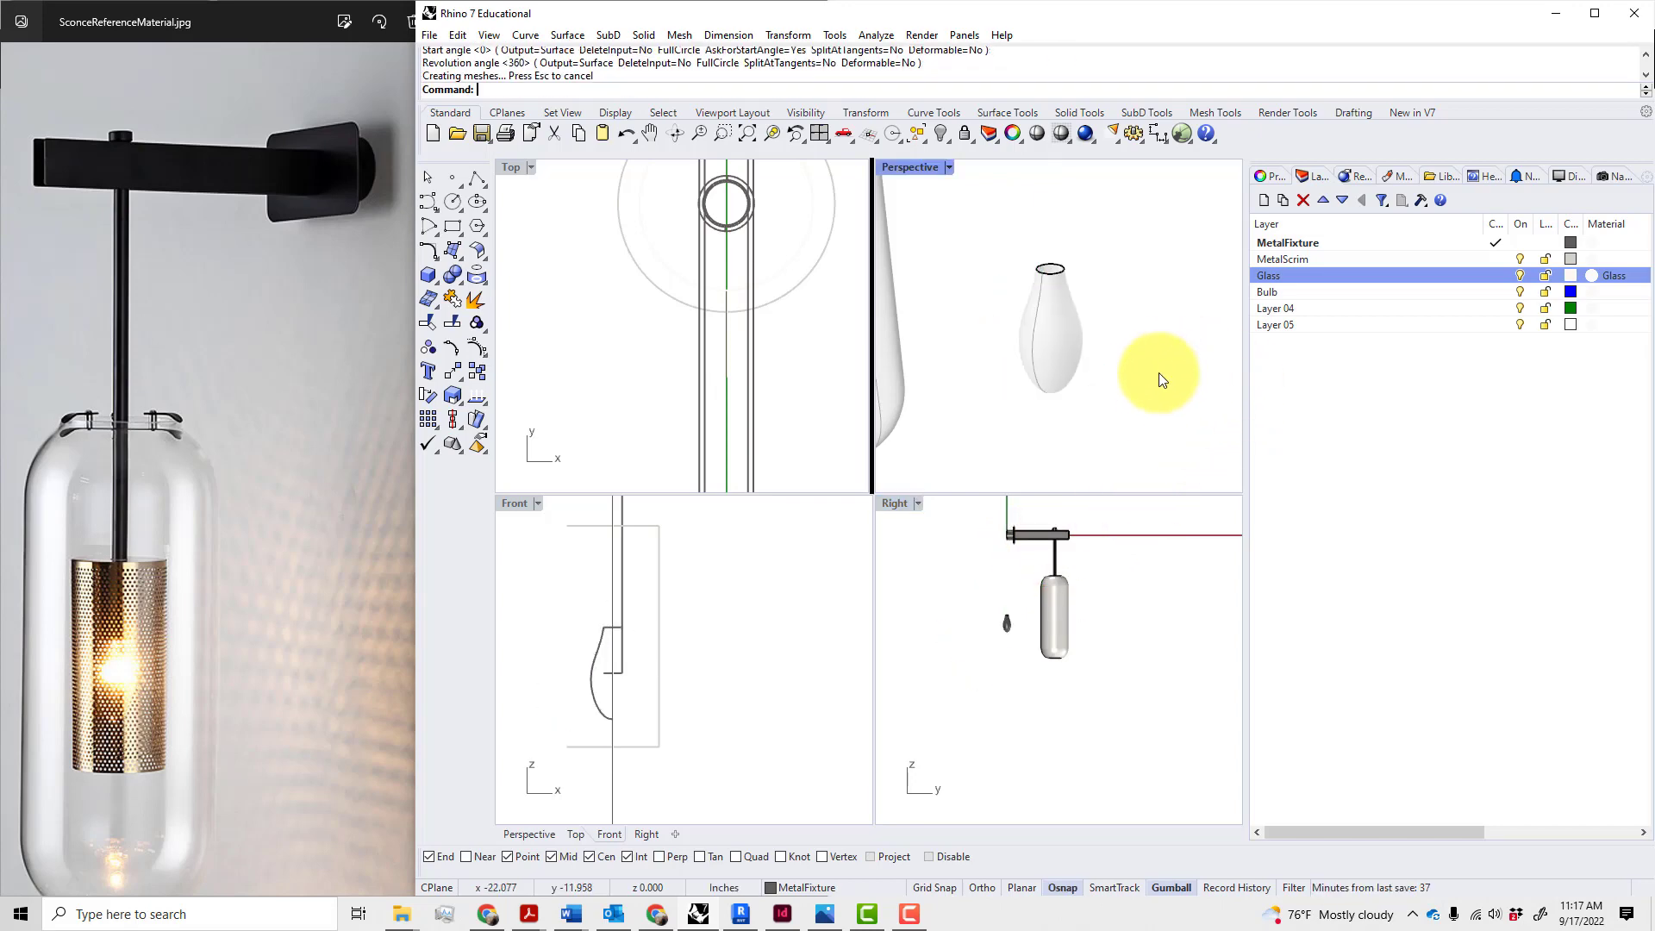
- Move the revolved bulb surface onto the Glass layer
left_click(1076, 354)
scroll(1145, 359, "up", 3)
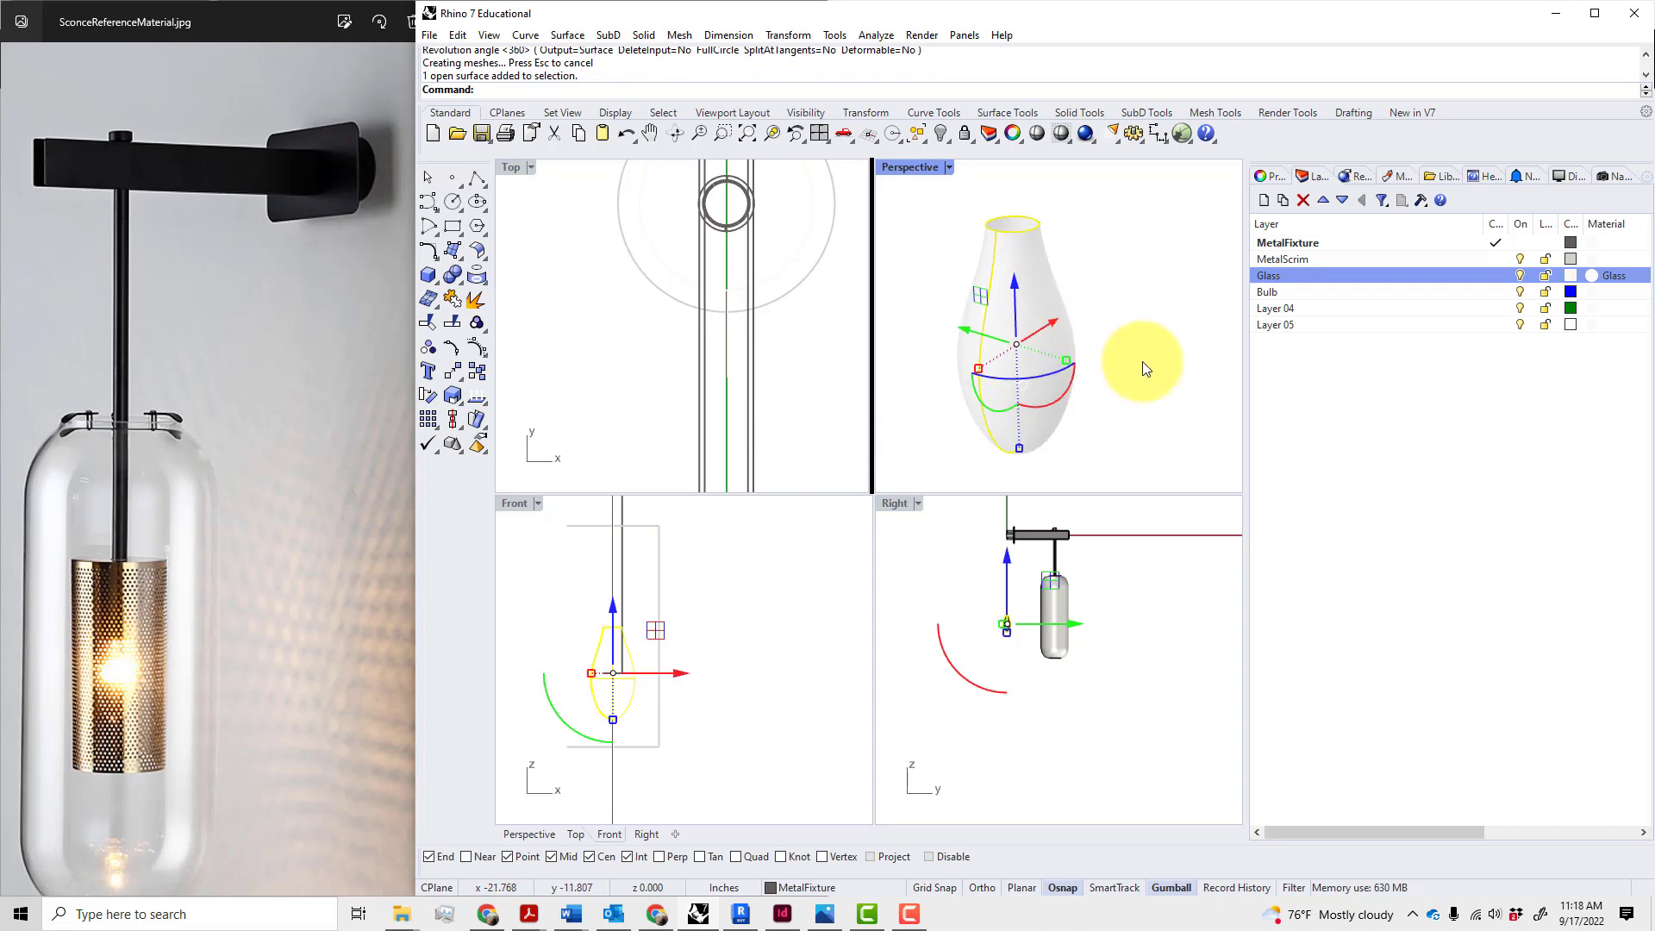
mouse_move(1146, 359)
right_mouse_down()
mouse_move(1071, 288)
mouse_move(970, 234)
mouse_move(887, 281)
mouse_move(917, 322)
mouse_move(998, 340)
mouse_move(1147, 338)
right_mouse_up()
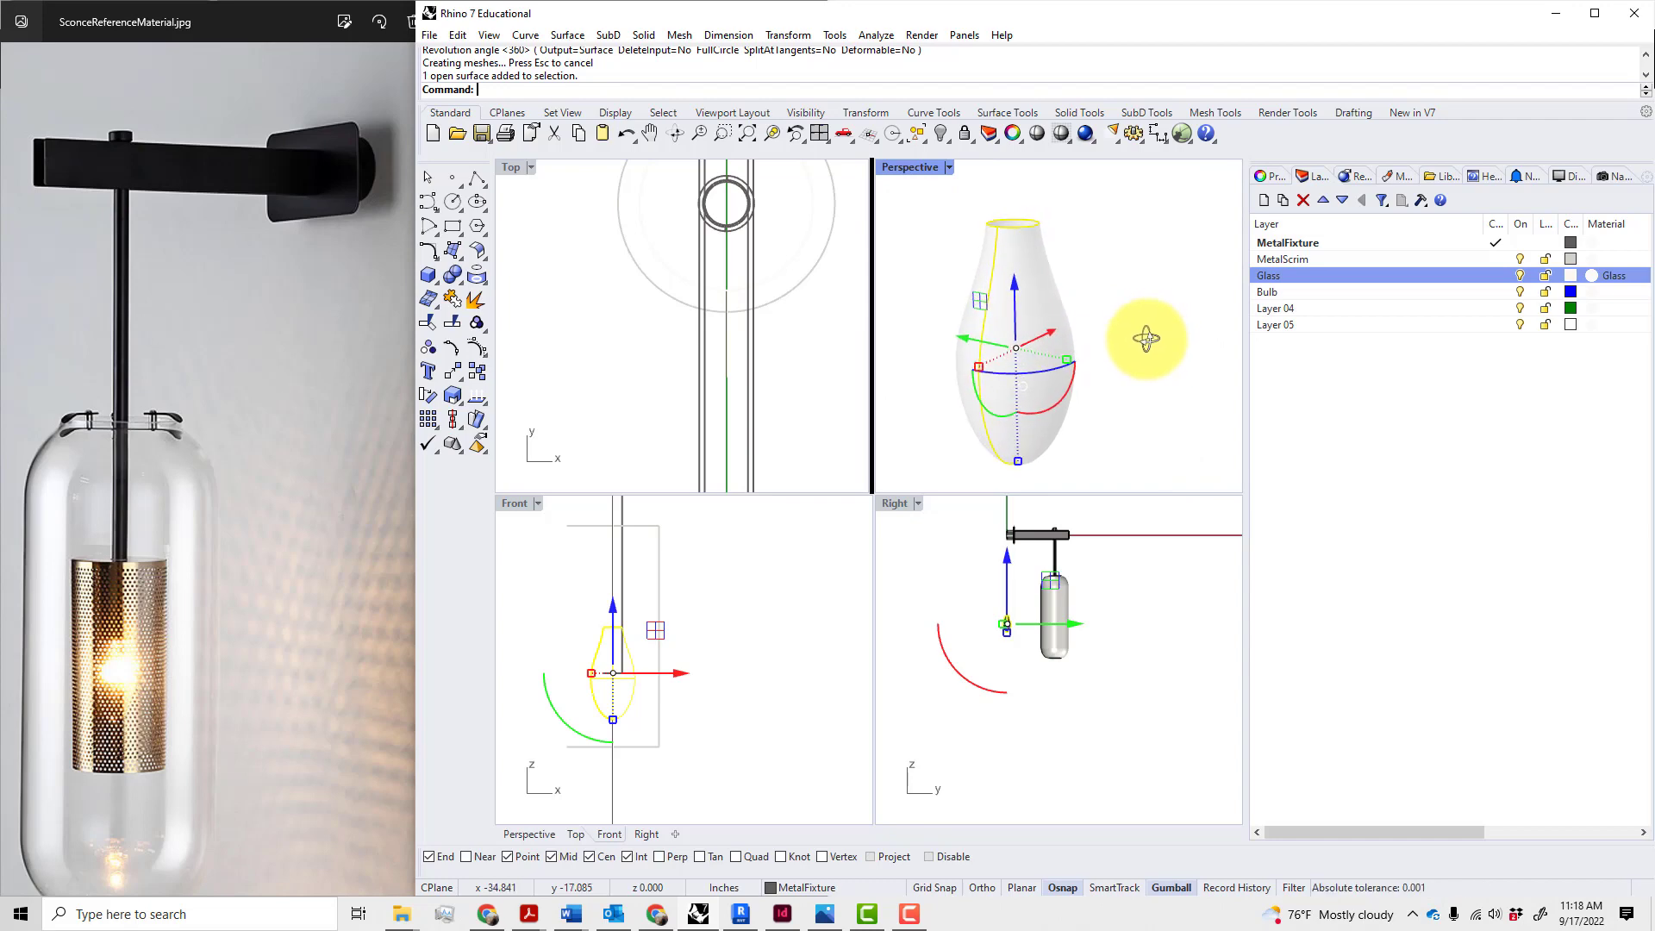
right_click(1312, 283)
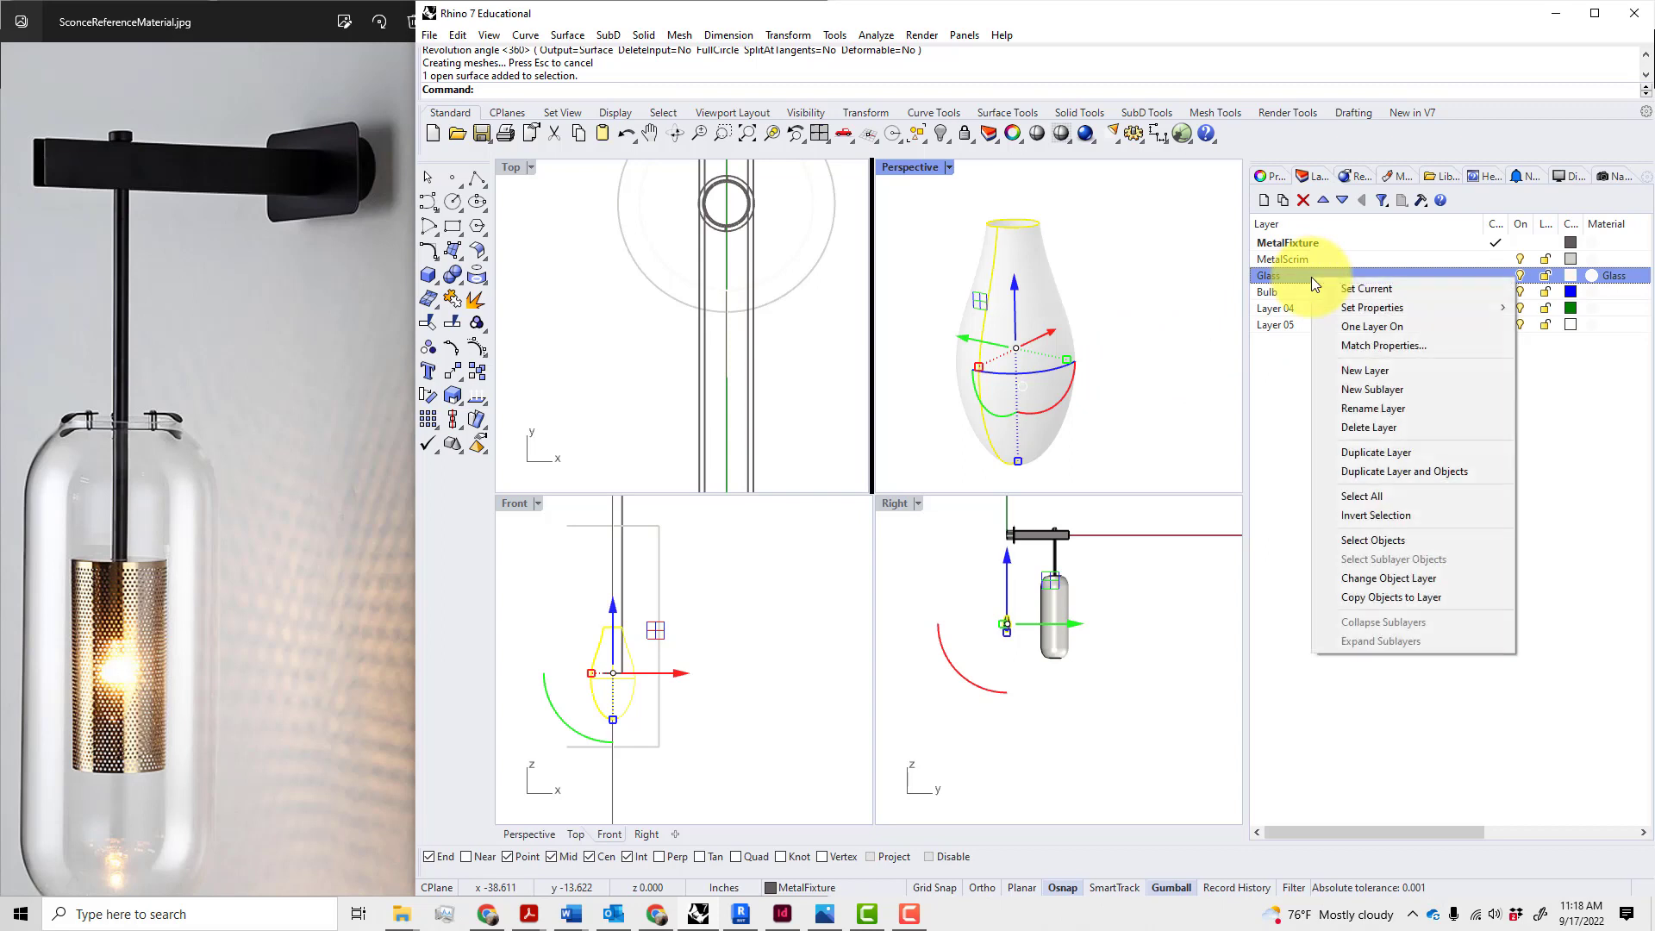
left_click(1402, 577)
key("Escape")
scroll(1120, 443, "down", 5)
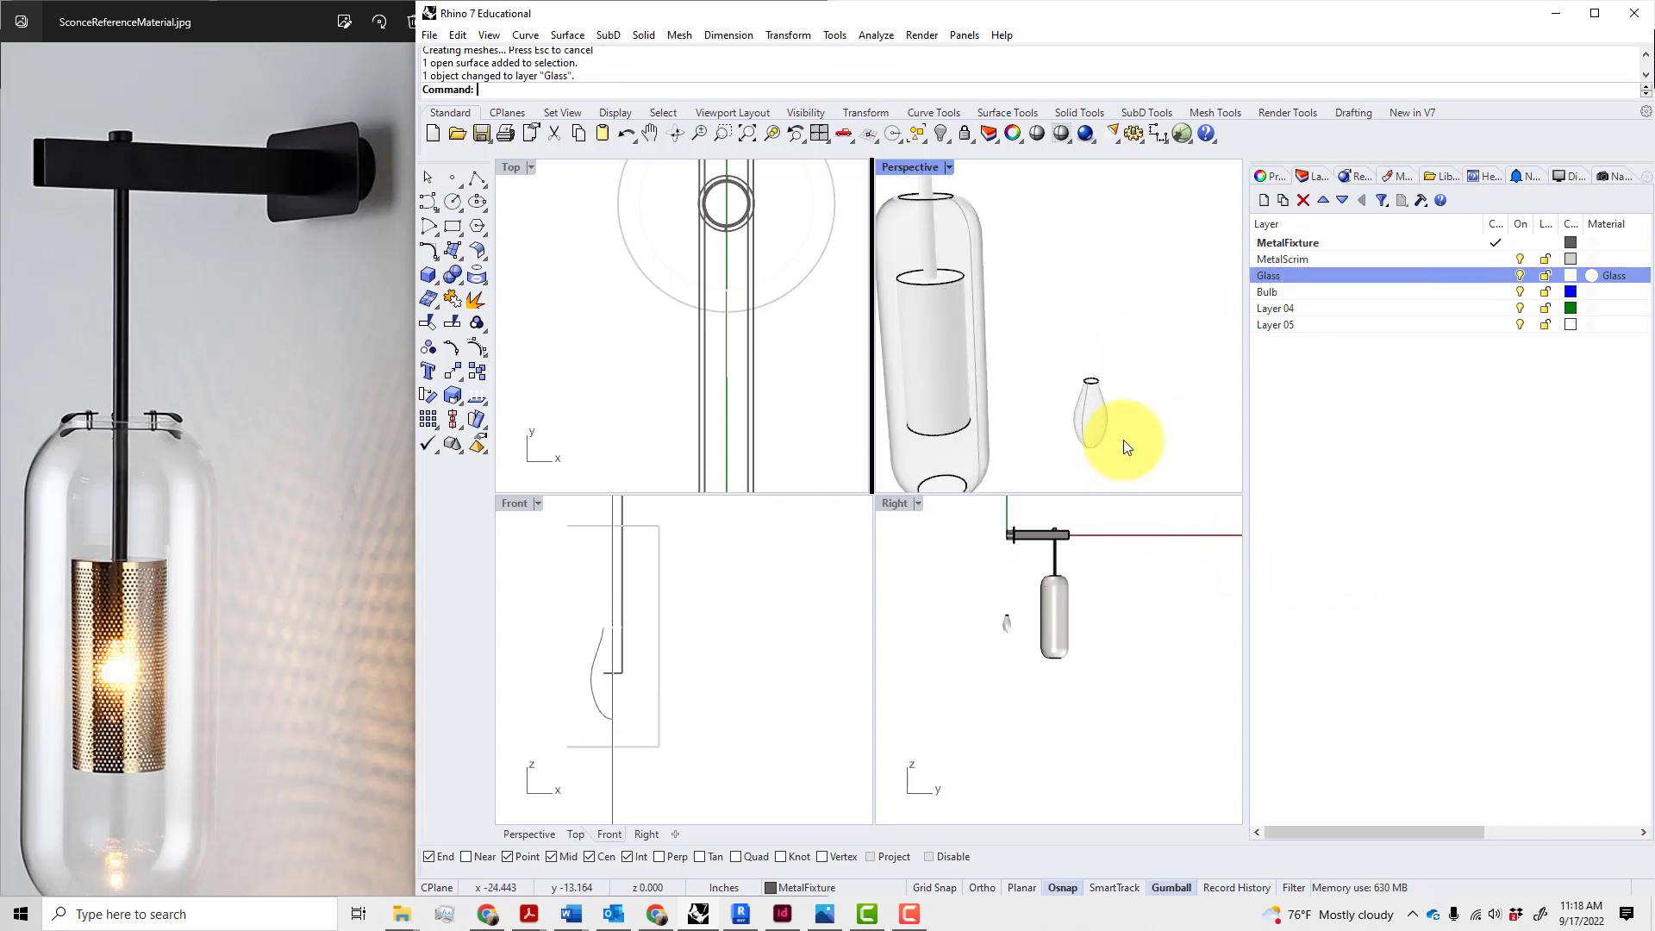
- Move the bulb surface 7 inches along the positive Y axis so it sits inside the scrim
left_click(1095, 433)
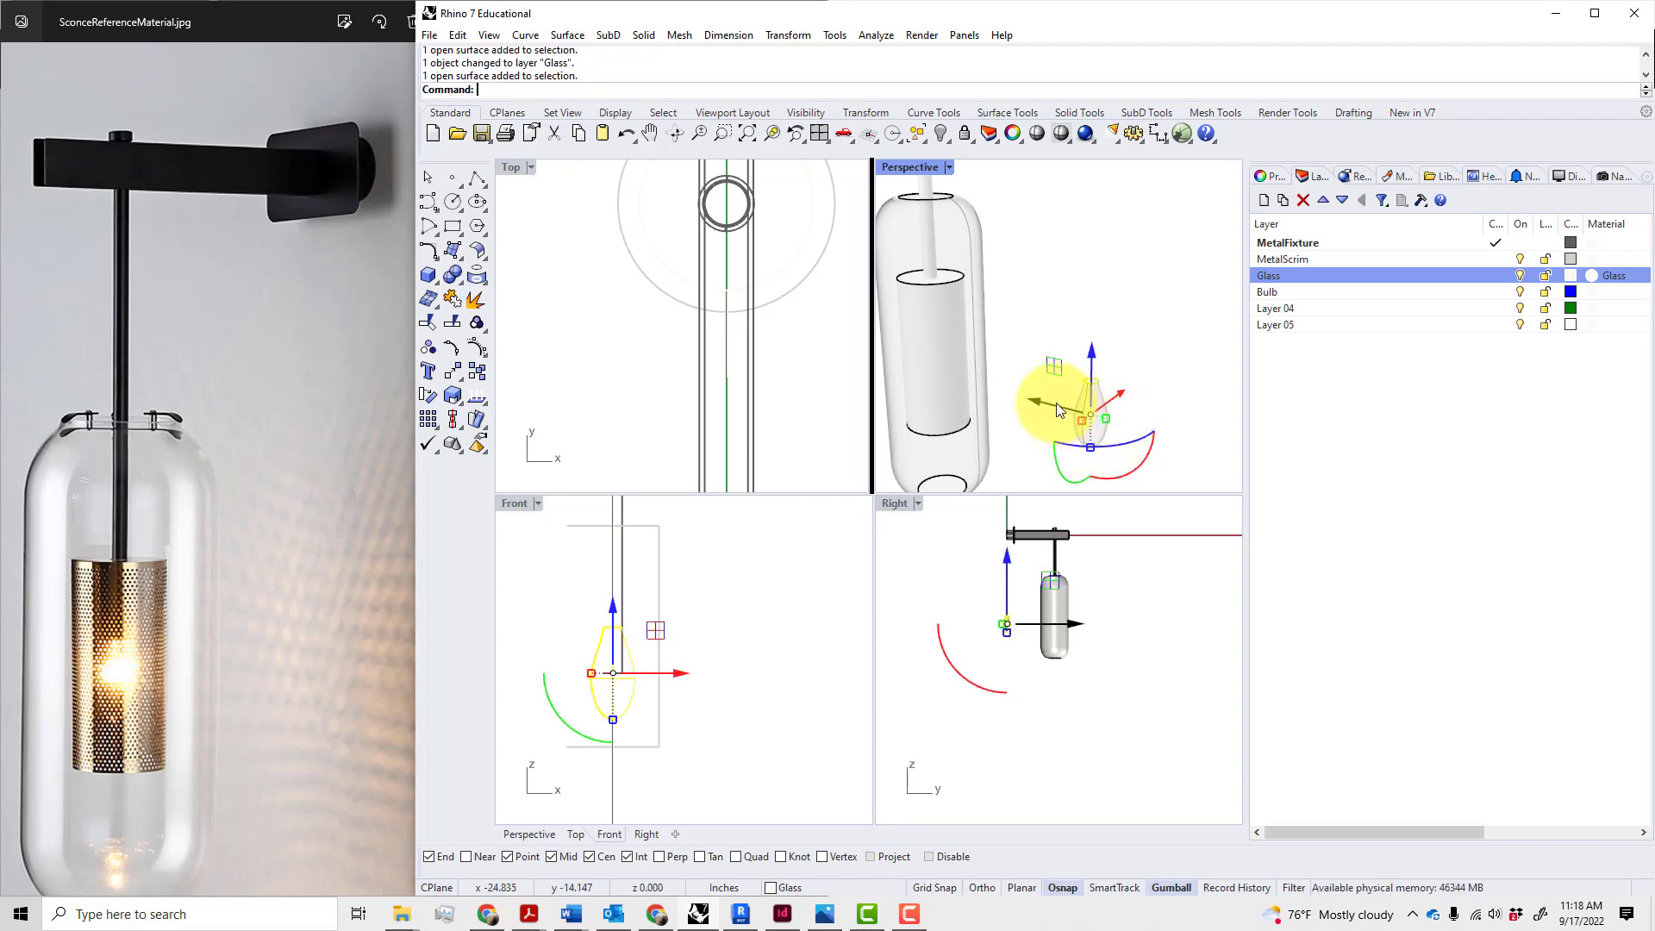
scroll(726, 390, "down", 5)
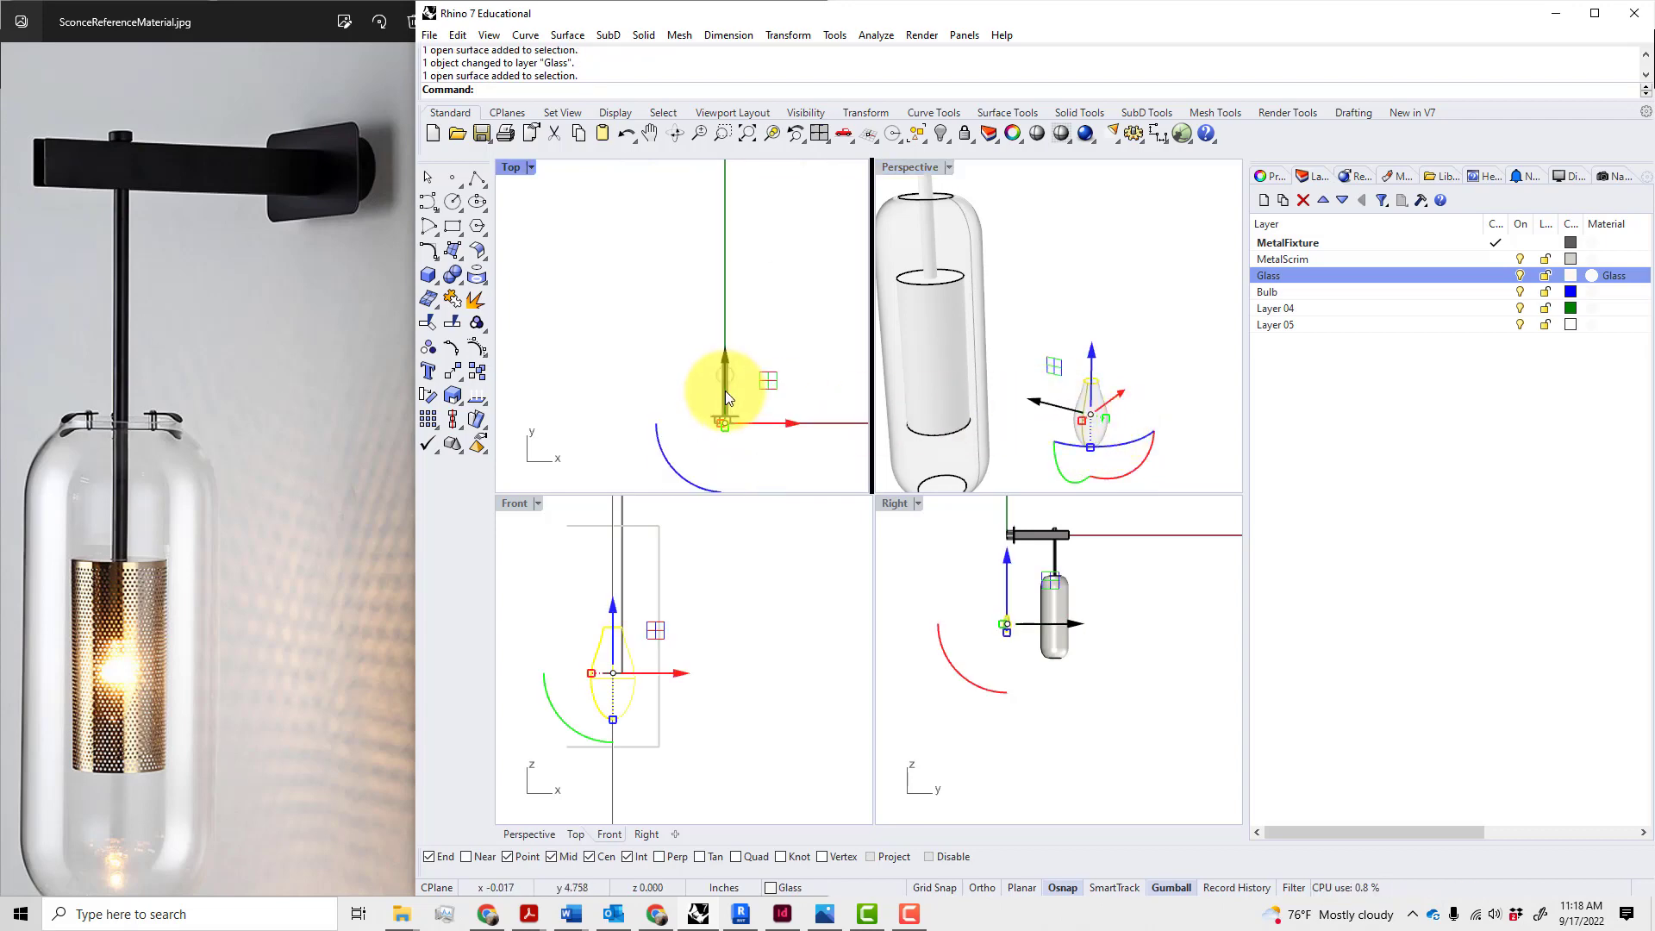
left_click_drag(735, 436, 737, 226)
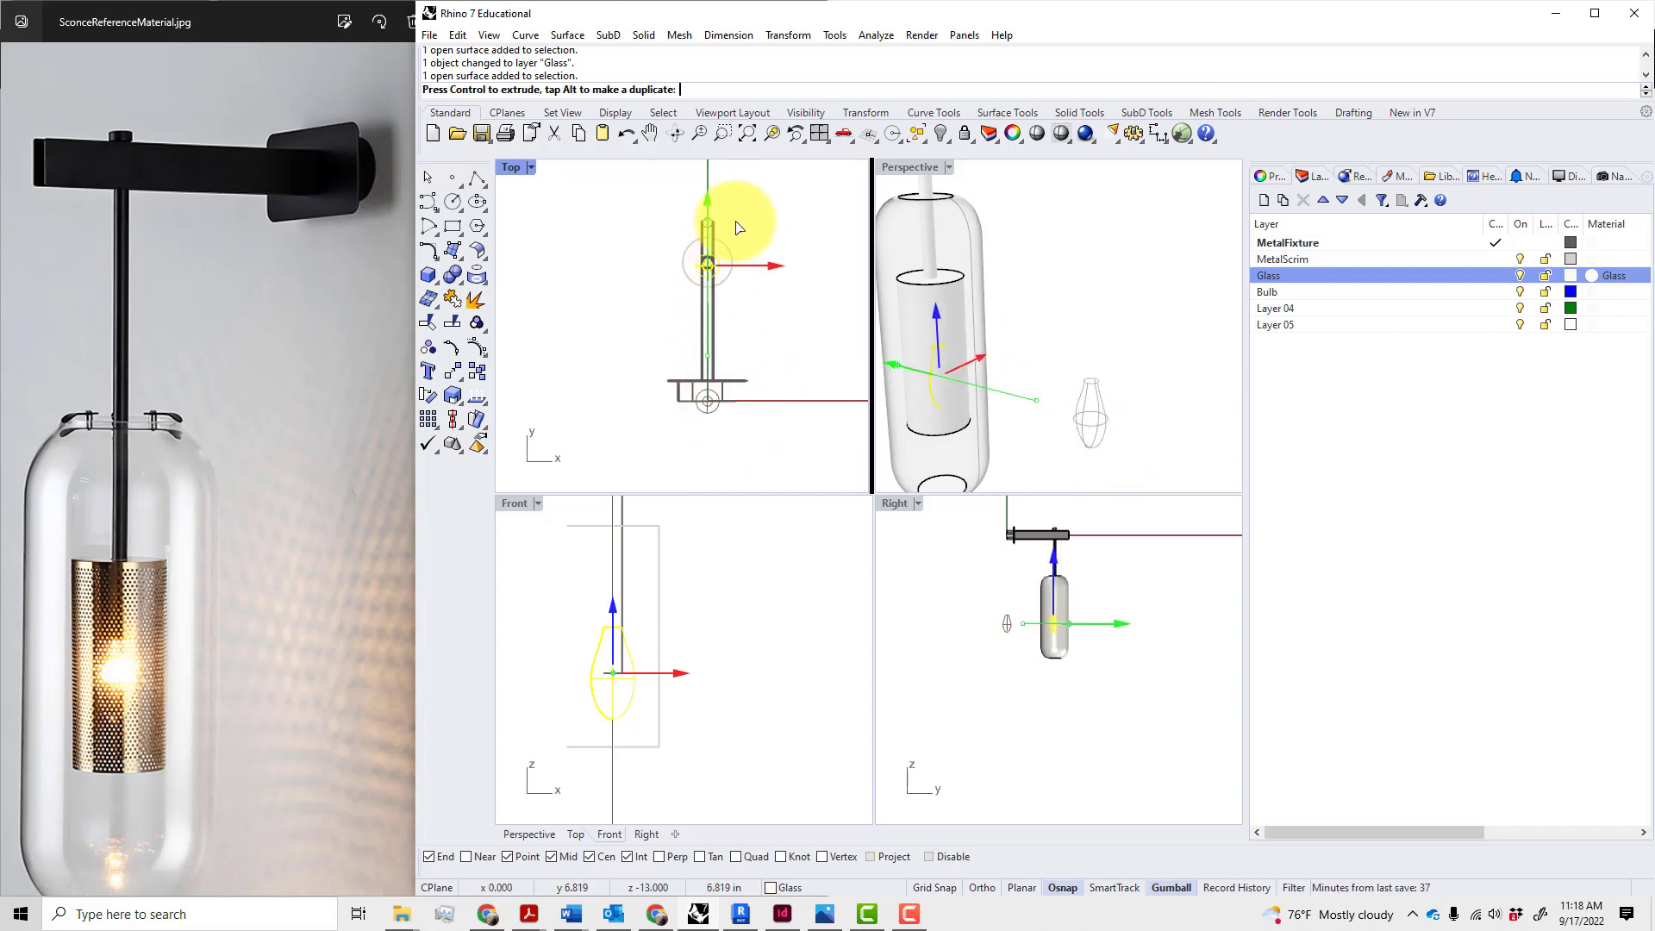
type("7")
key("Return")
left_click(763, 303)
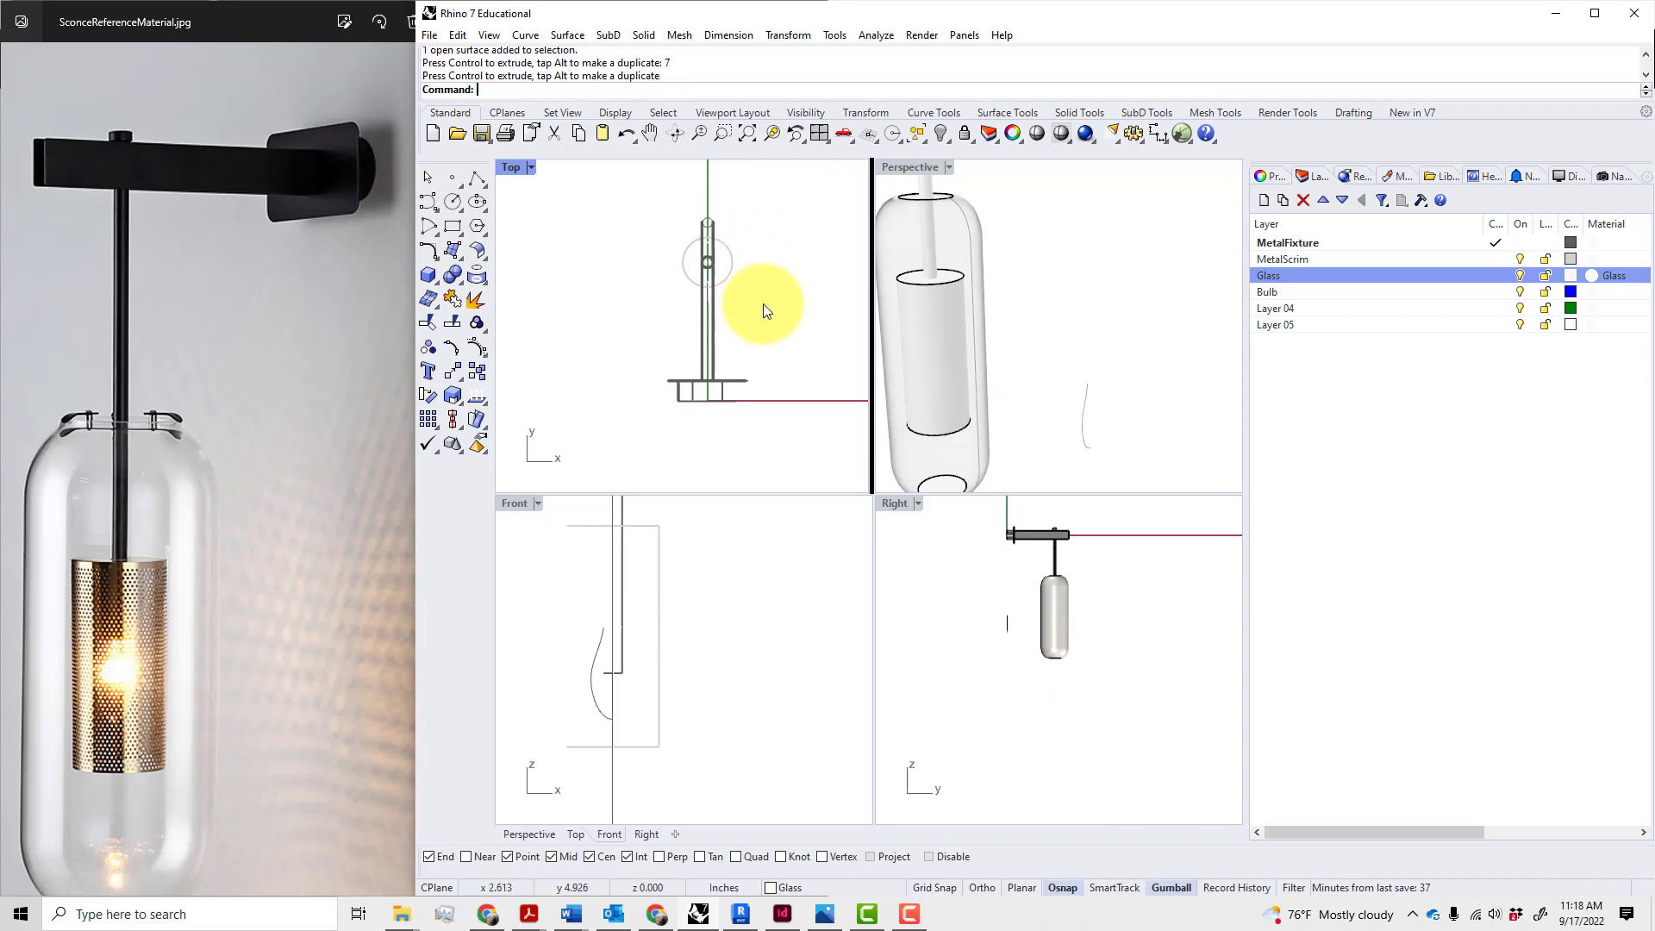
- Inspect the bulb's placement inside the scrim and glass in the Perspective view, and select the scrim cylinder
left_click(996, 443)
scroll(1000, 444, "up", 3)
right_click_drag(1009, 437, 954, 397)
left_click(953, 397)
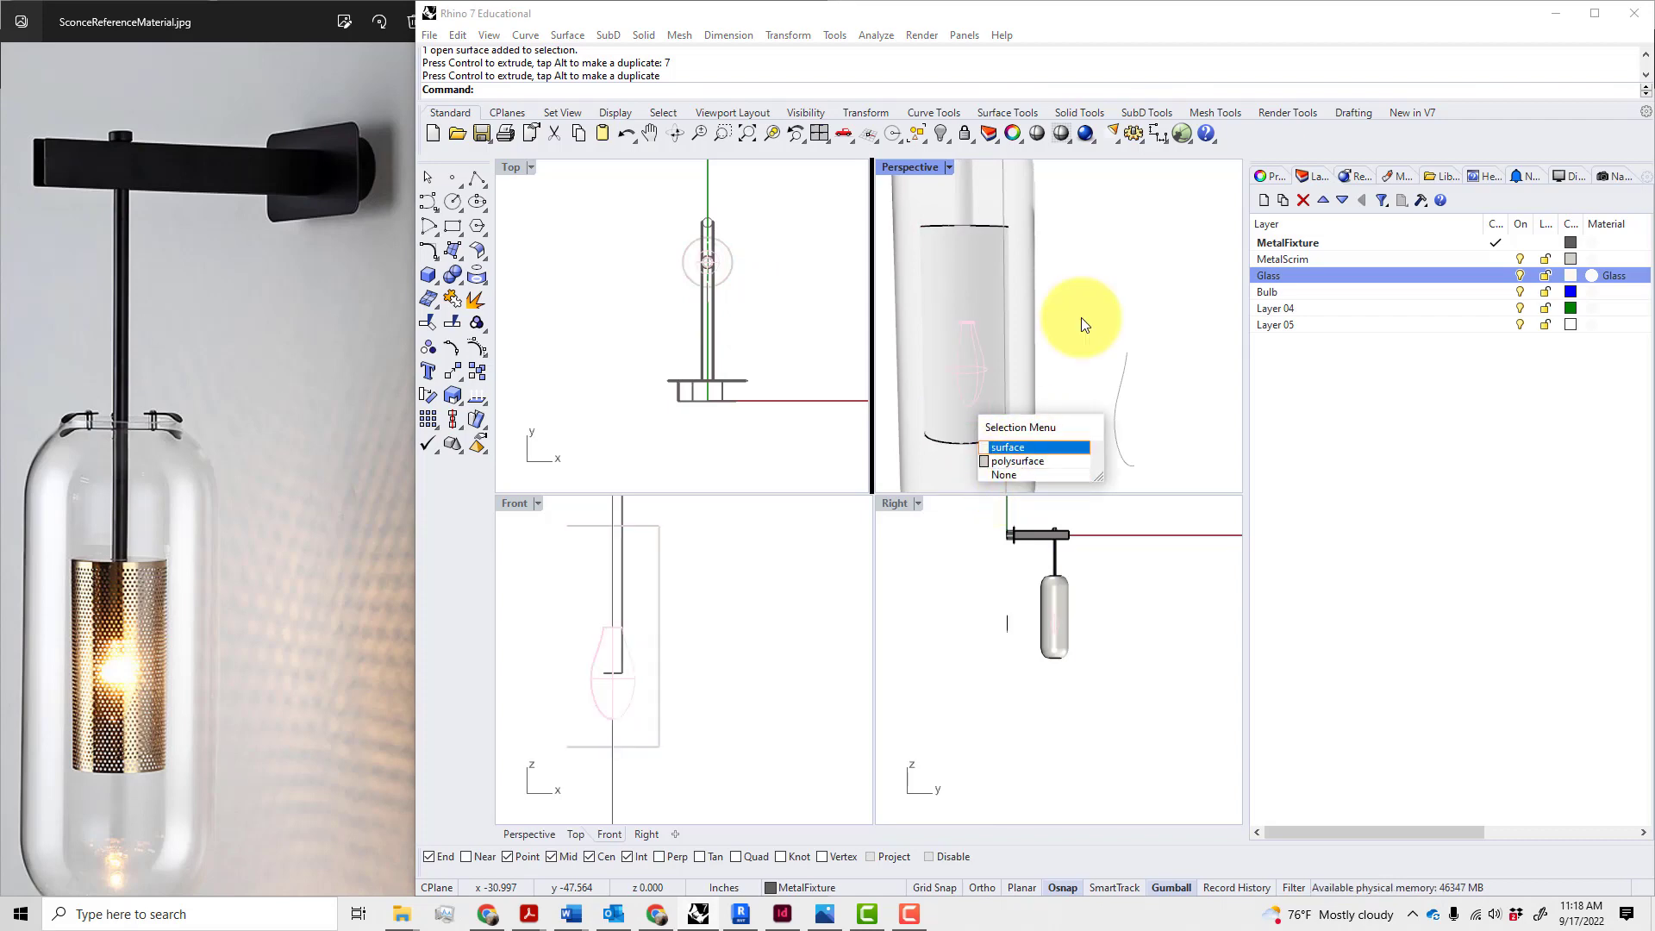
scroll(1082, 319, "down", 3)
scroll(1084, 325, "down", 2)
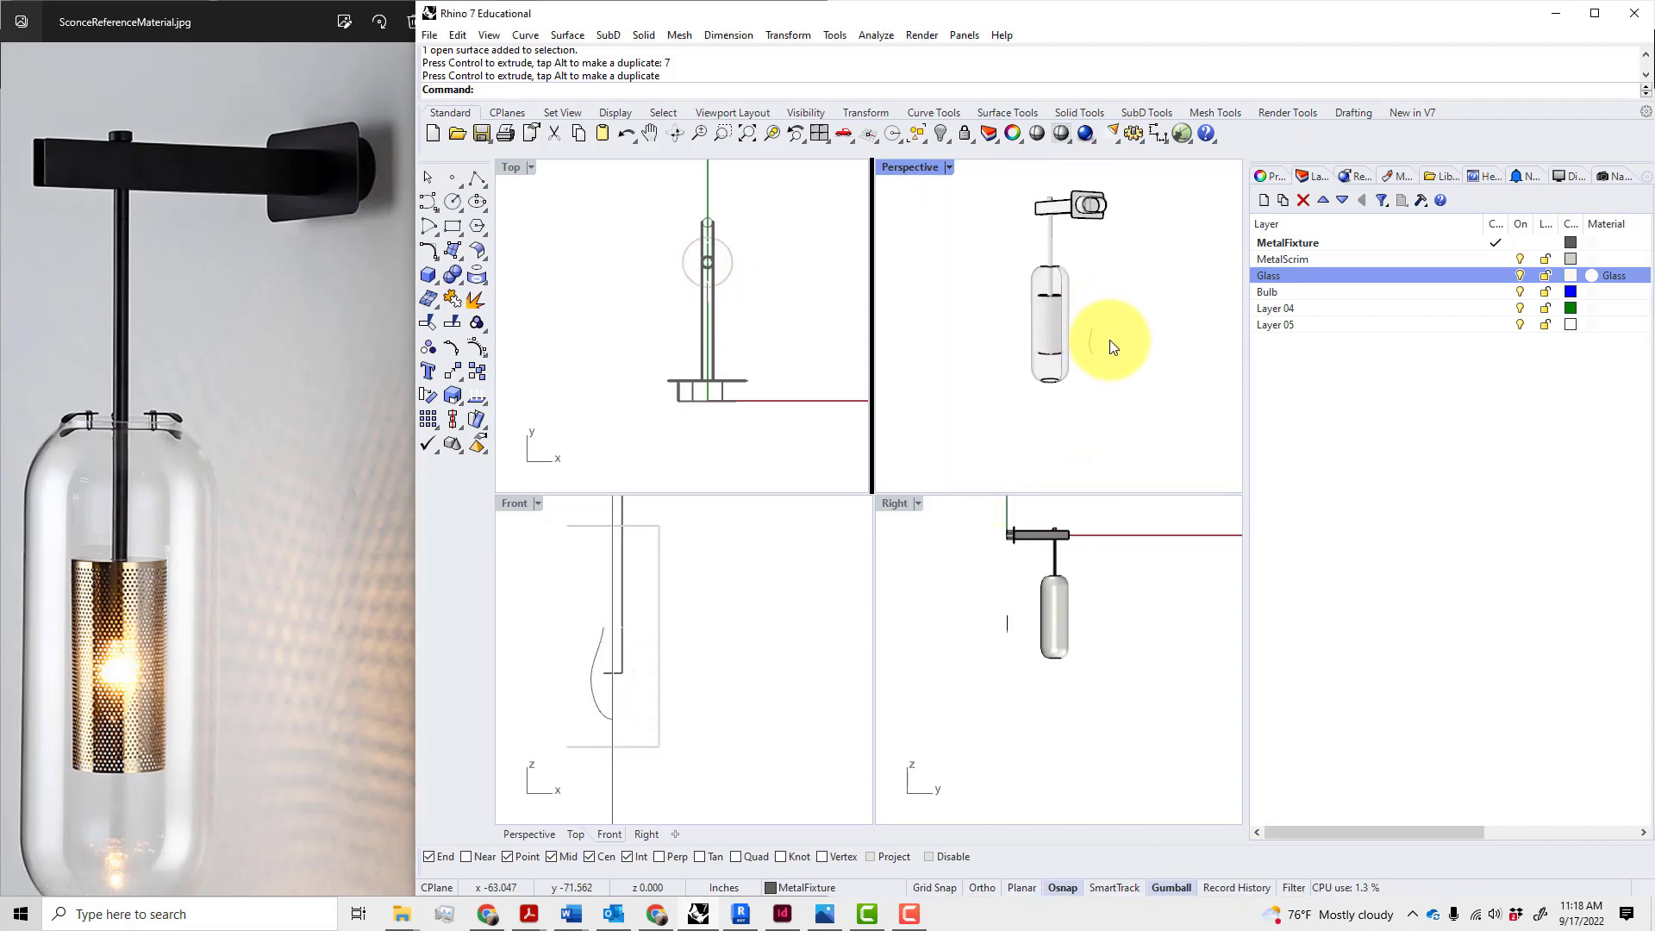
right_click_drag(1109, 339, 1041, 359)
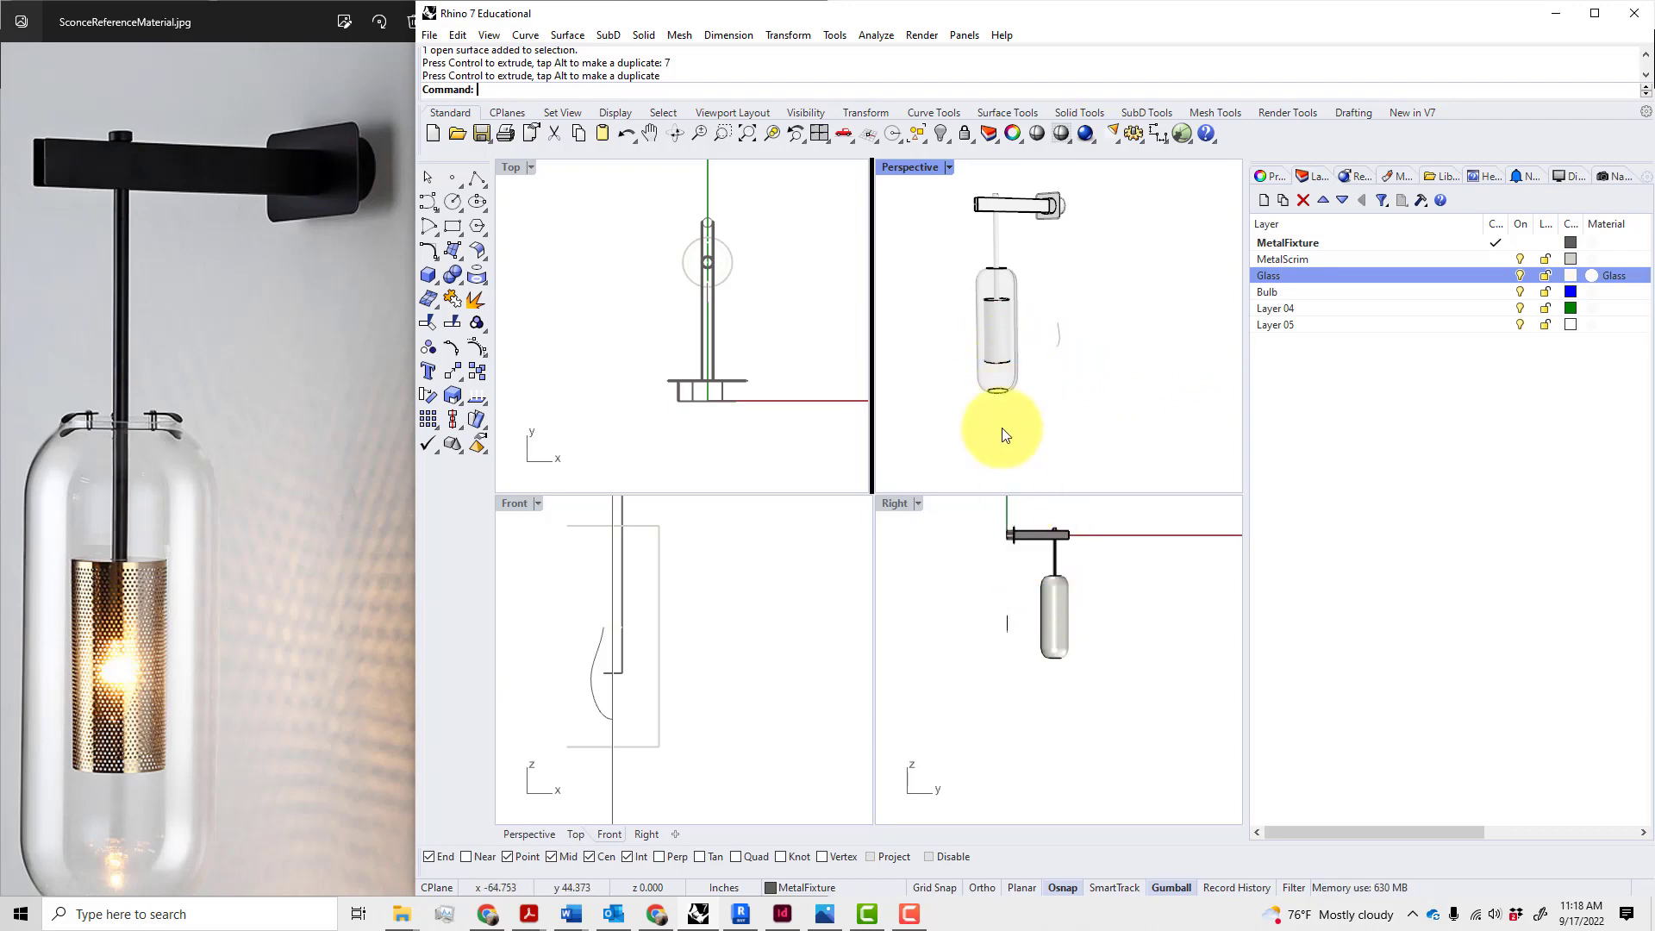
left_click(1007, 369)
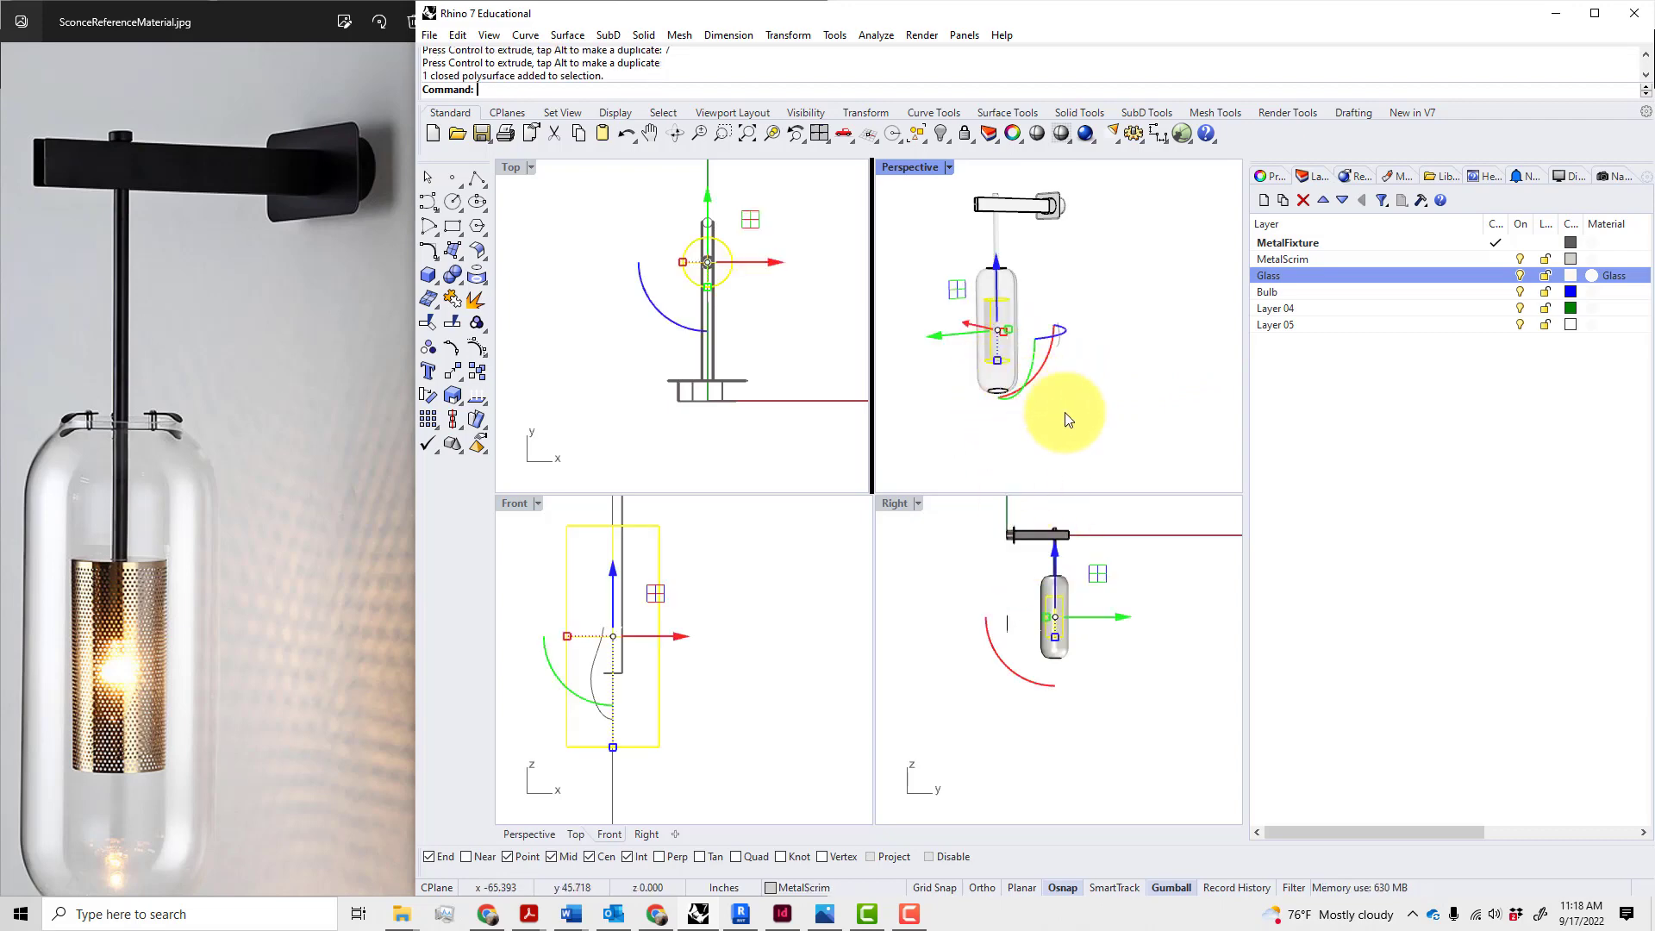